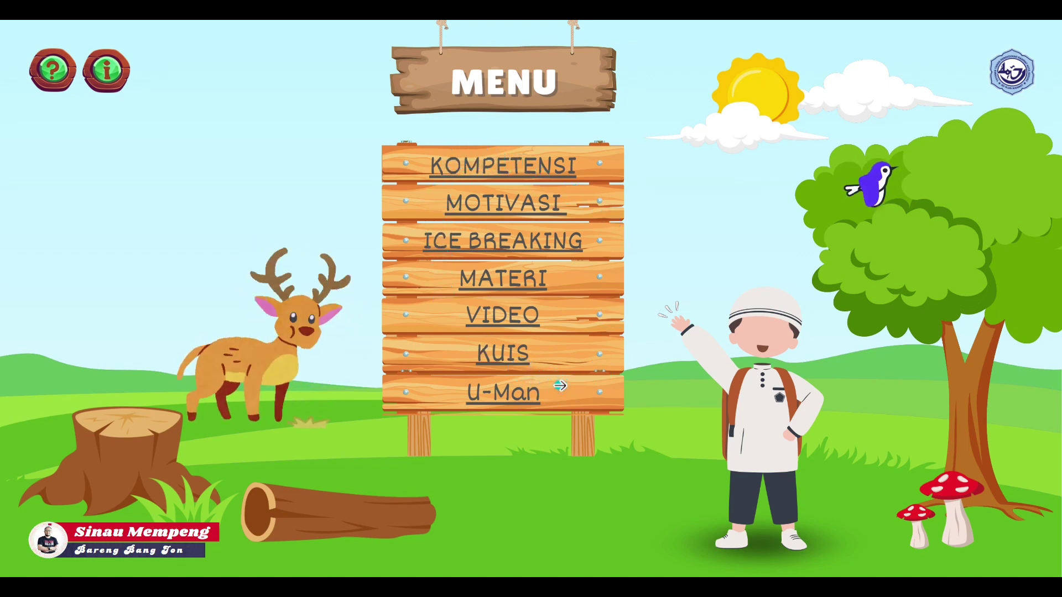
View the KOMPETENSI and MOTIVASI pages of the learning media, returning to the main menu after each.
click(518, 167)
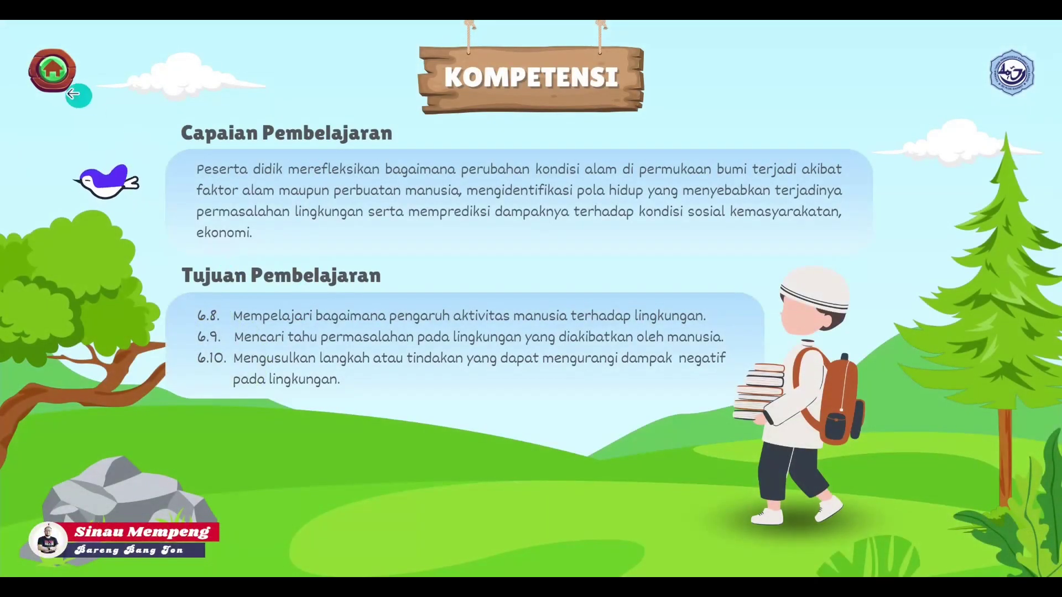
click(53, 87)
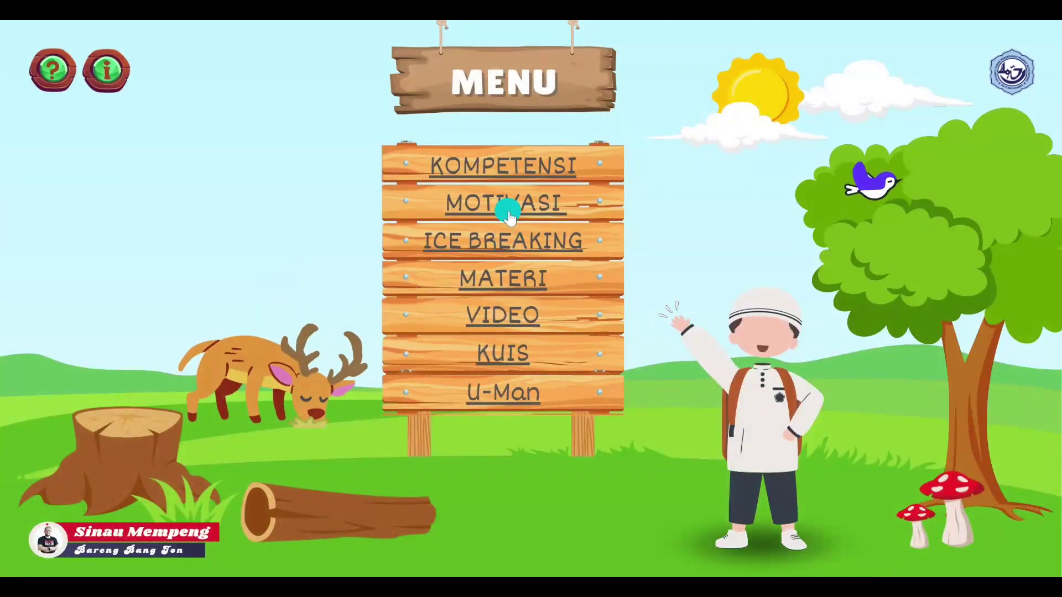
click(509, 216)
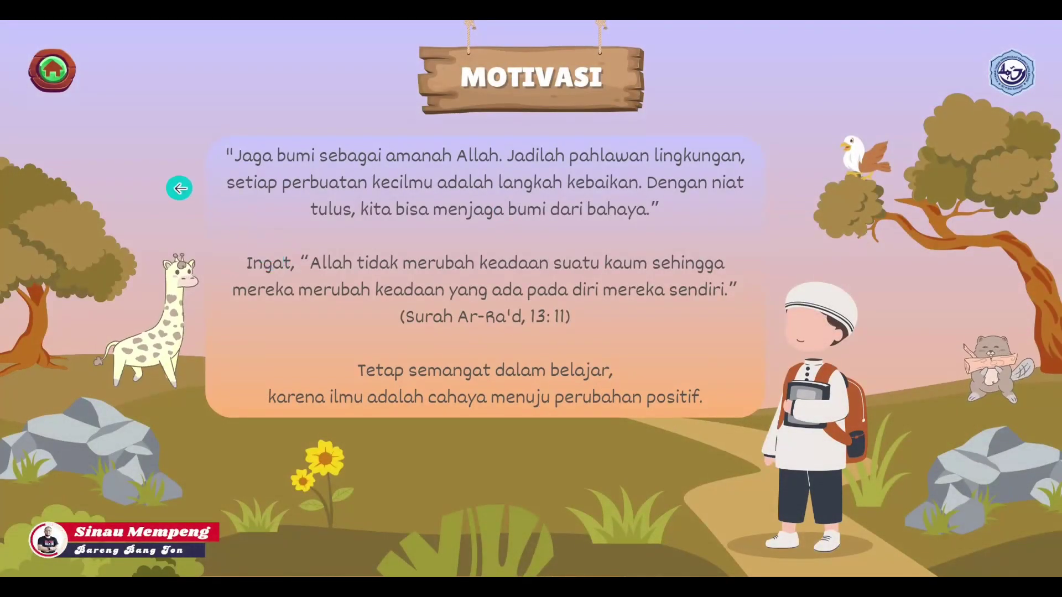
click(52, 89)
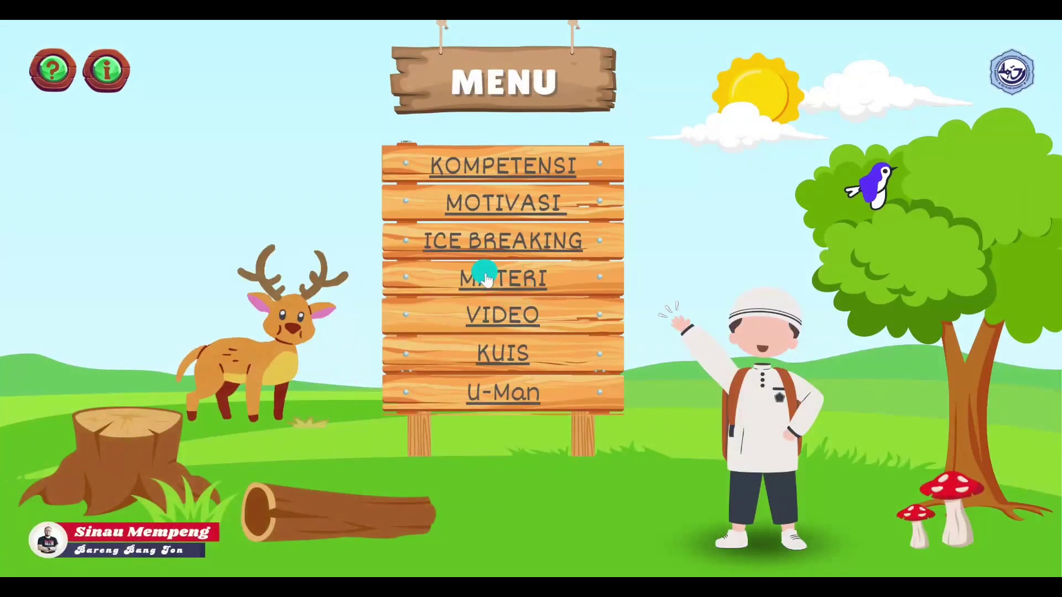
View the first two pages of Topik A in the MATERI section and return to the main menu.
click(487, 283)
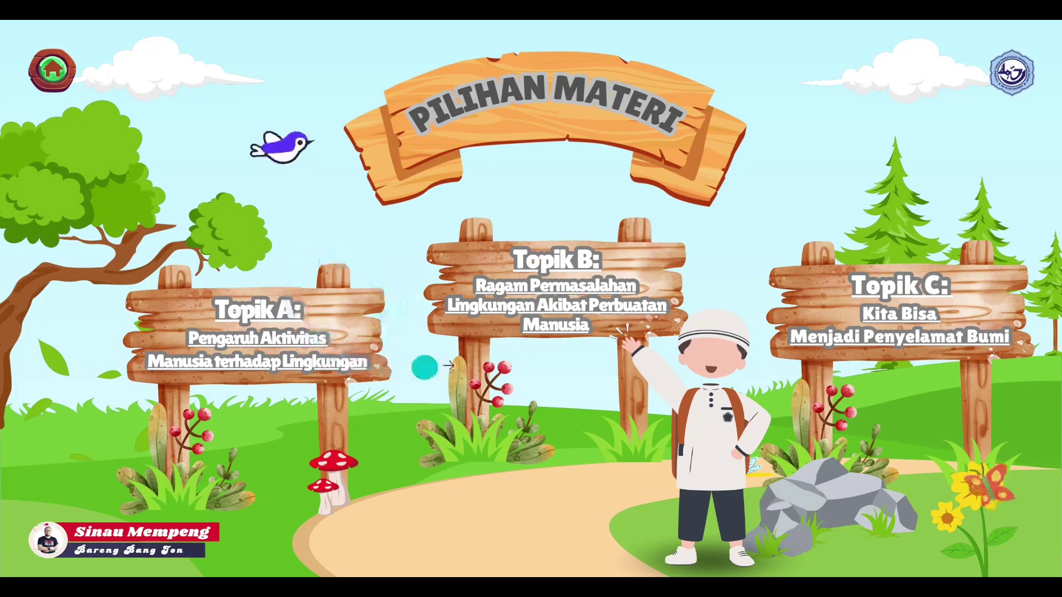
click(247, 341)
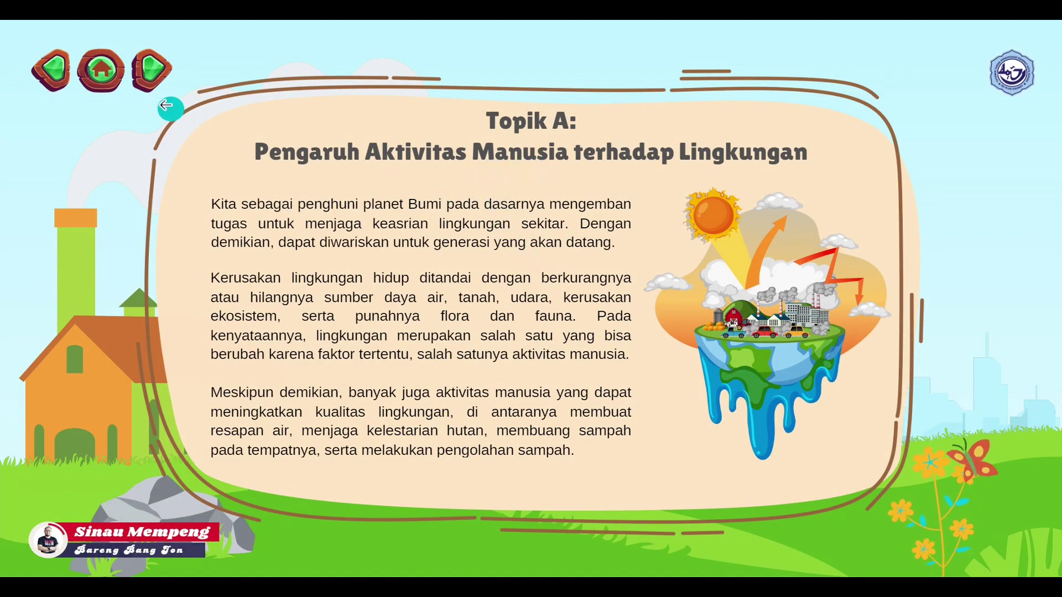
click(151, 83)
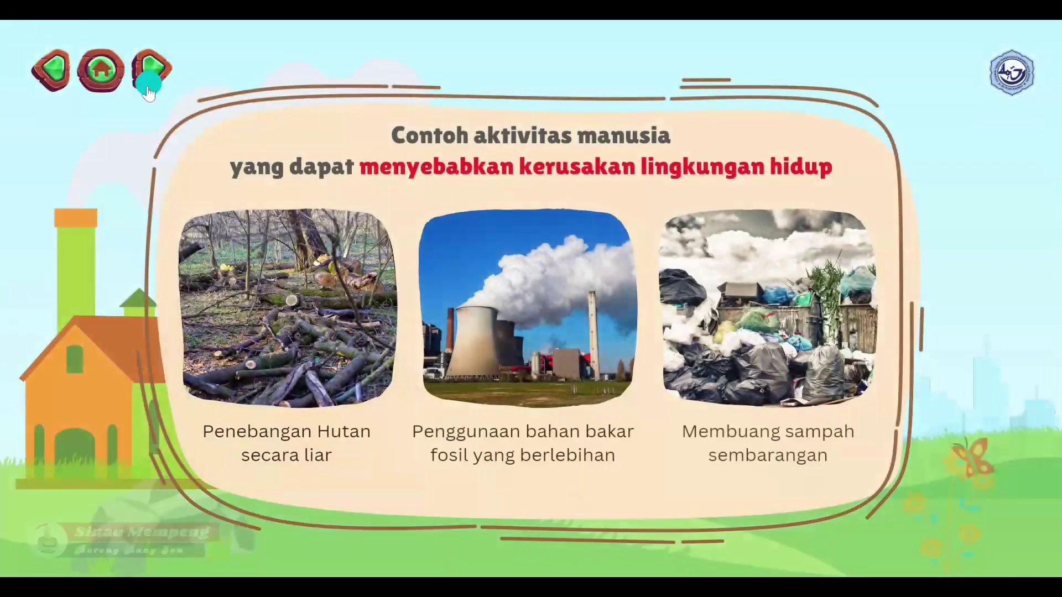
click(97, 87)
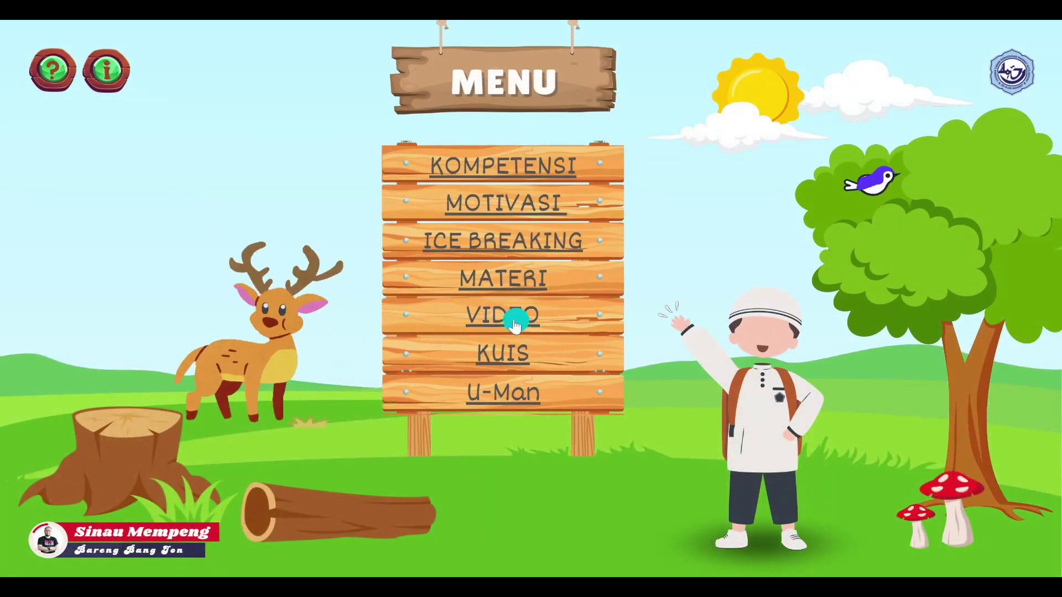
Start the Ku-As quiz, answer Soal 1 as true and Soal 2 as false, and return to the main menu.
click(502, 361)
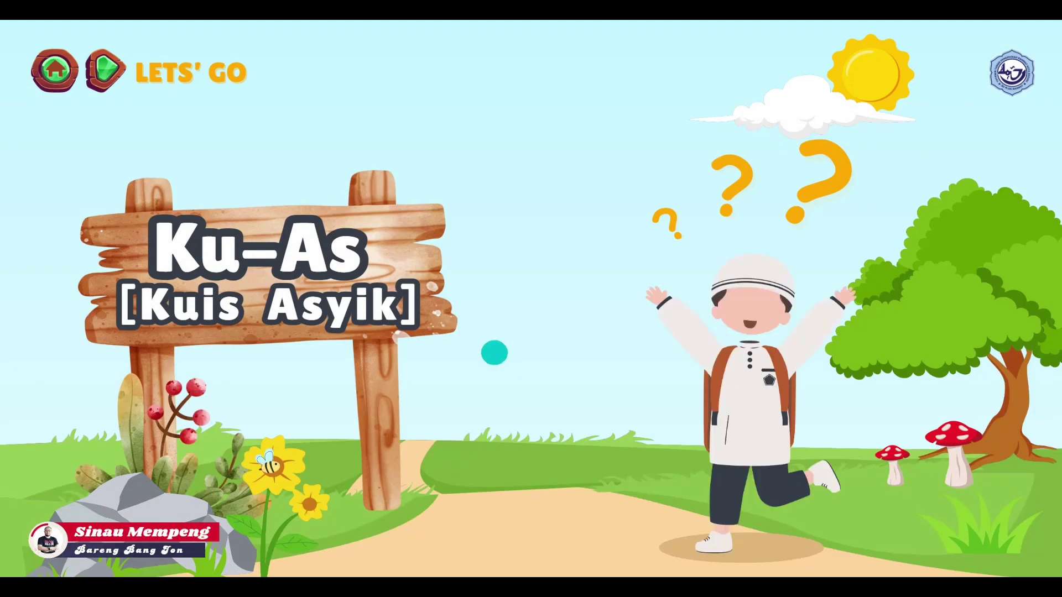
click(111, 91)
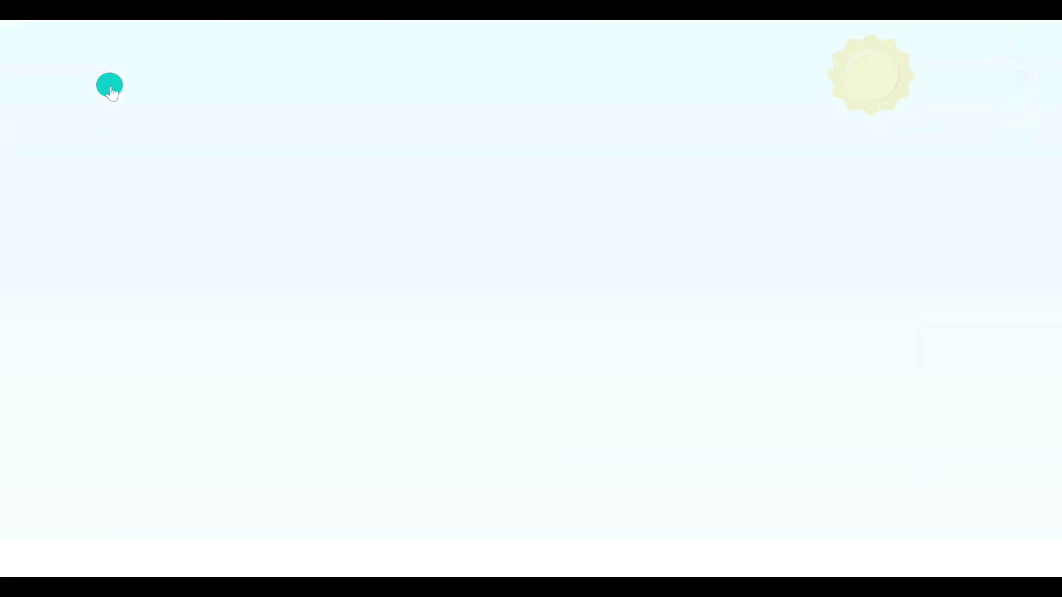
click(711, 477)
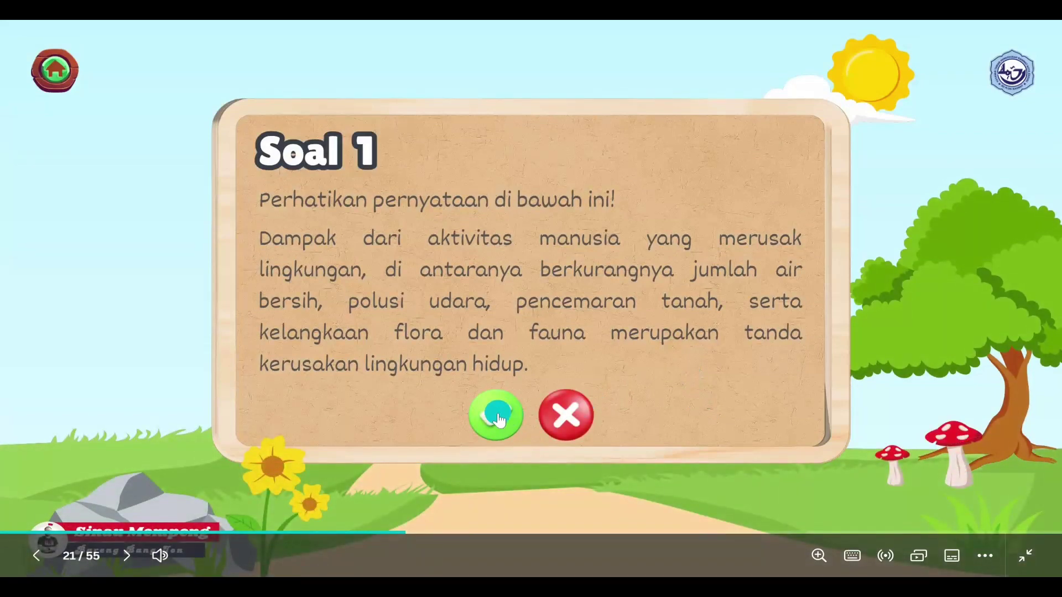
click(498, 419)
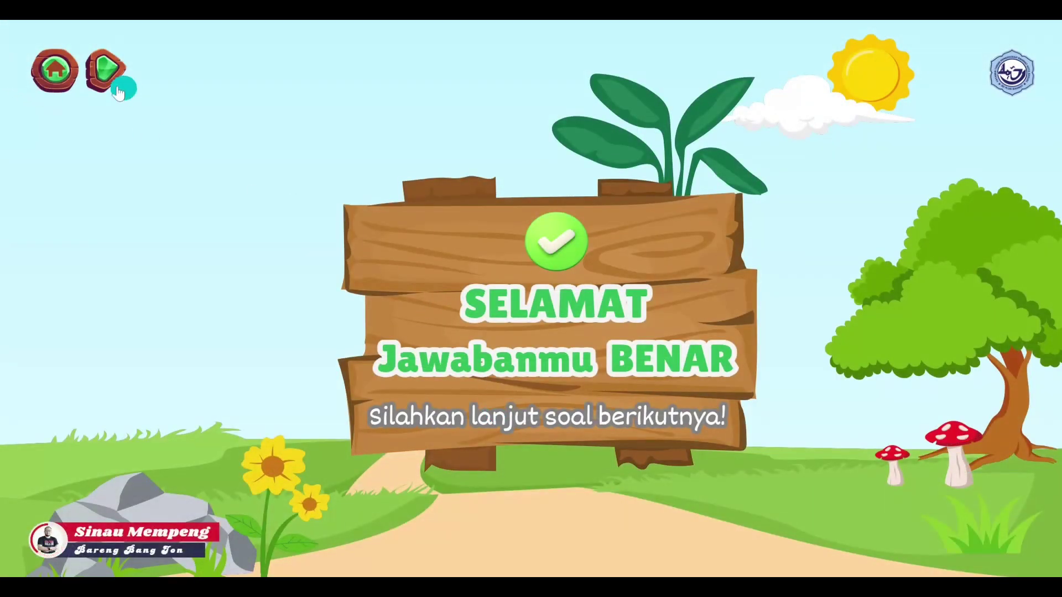
click(106, 71)
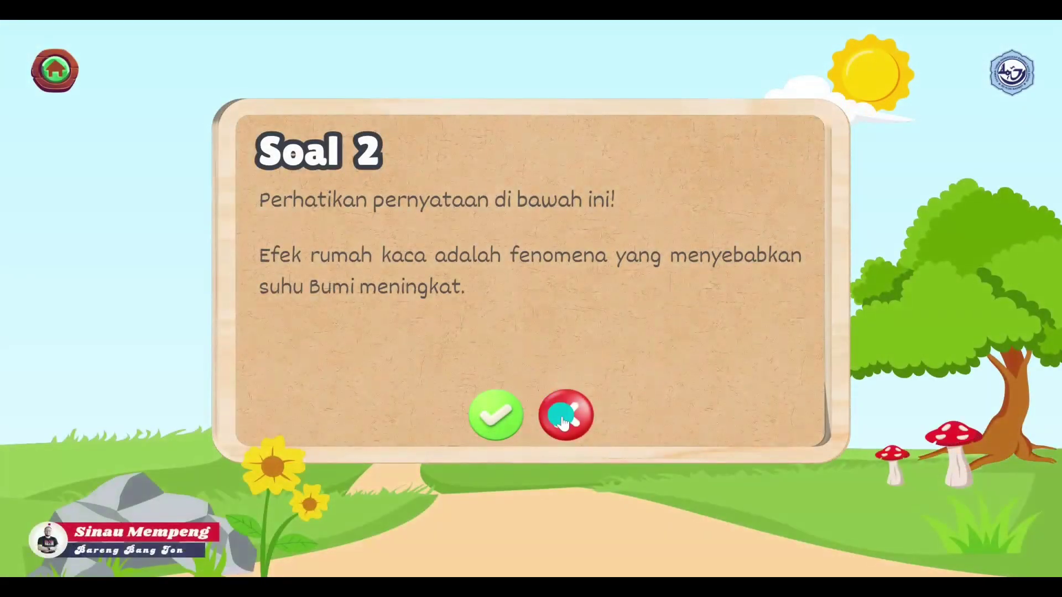
click(564, 415)
click(101, 71)
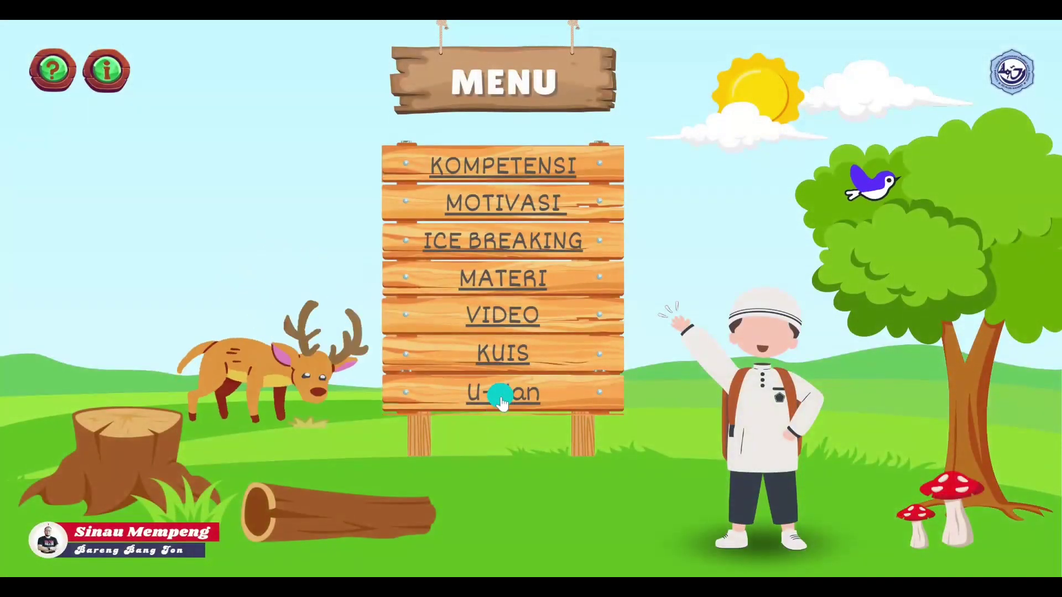
Start the U-Man comprehension test and answer its first question with Penggunaan bahan bakar fosil.
click(500, 394)
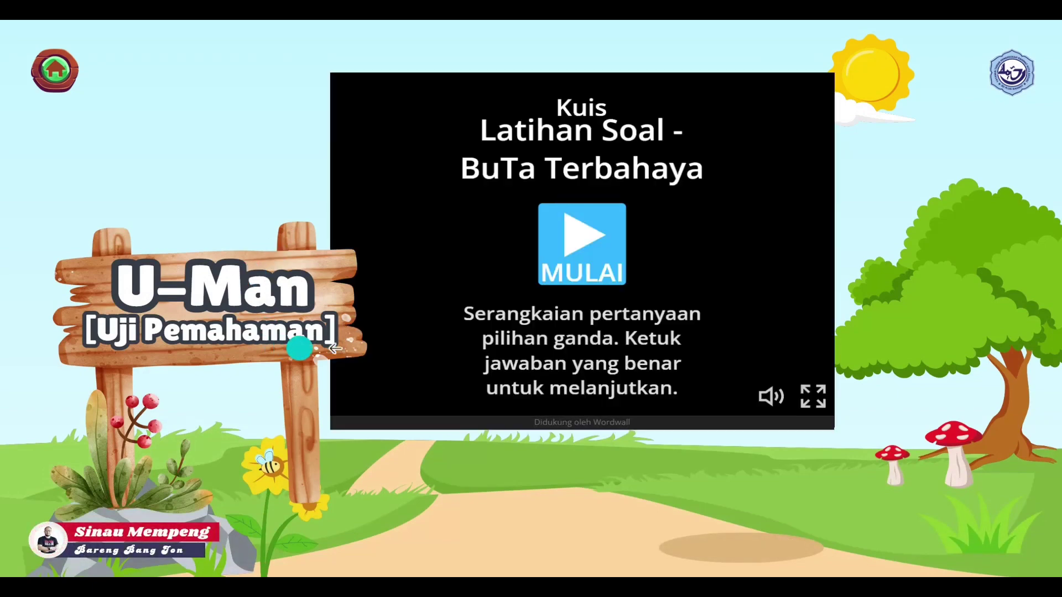
click(577, 257)
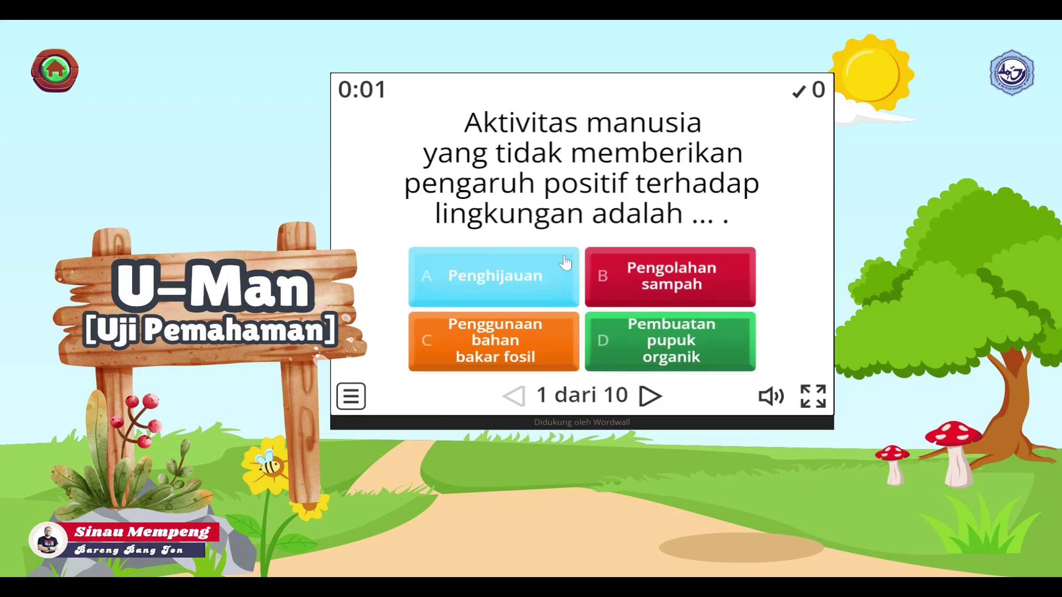
click(532, 355)
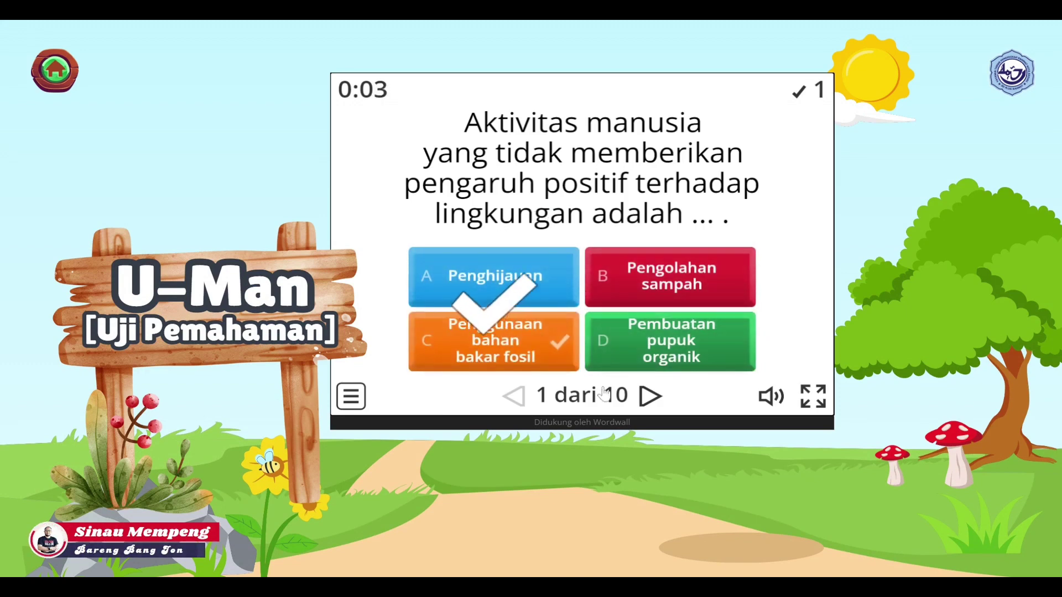
click(643, 331)
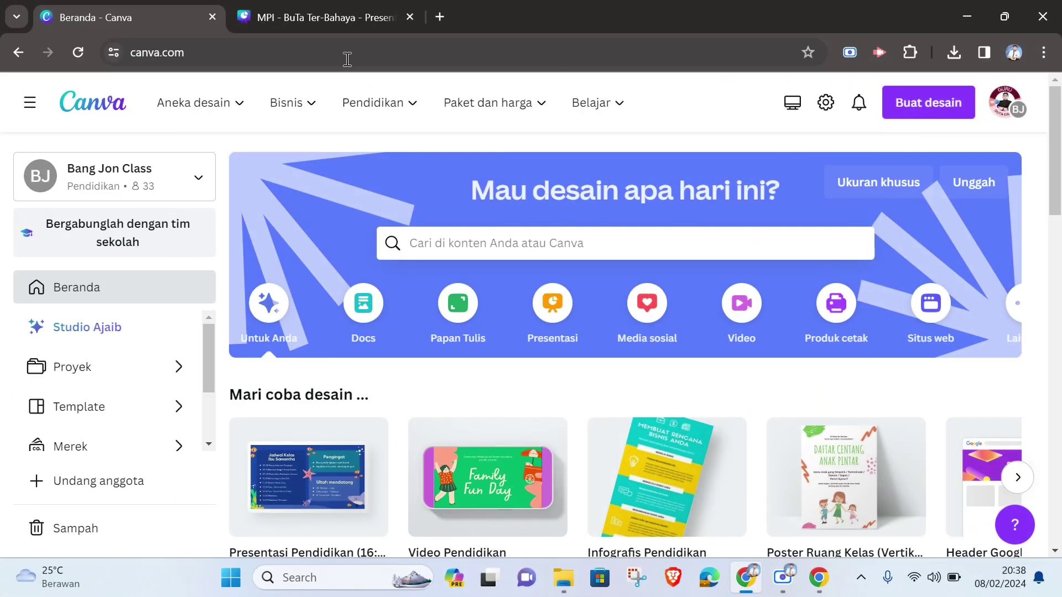
Check the canva.com address and the details of the signed-in account.
click(313, 58)
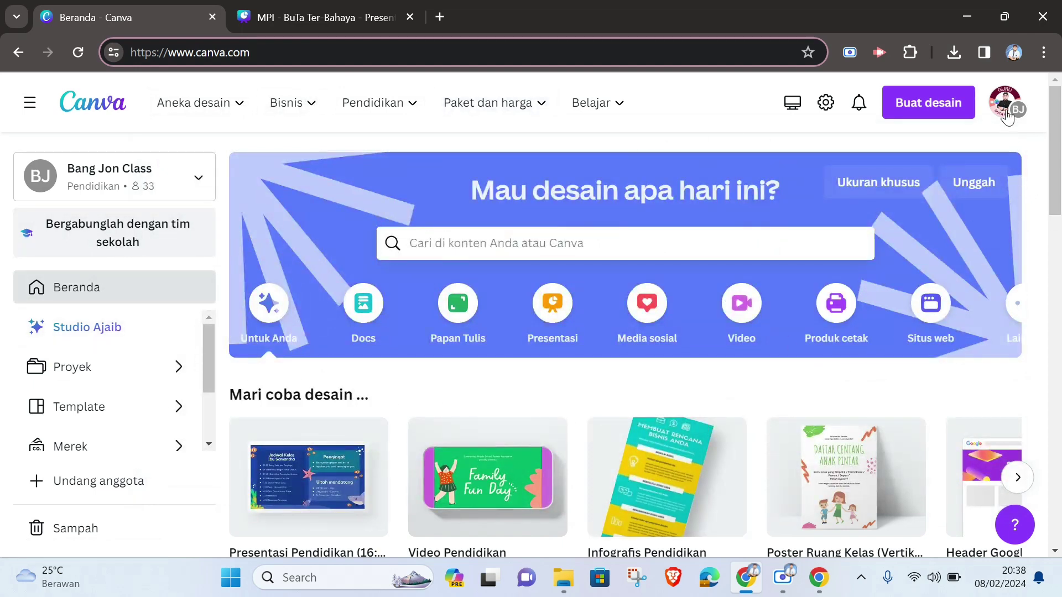
click(1005, 106)
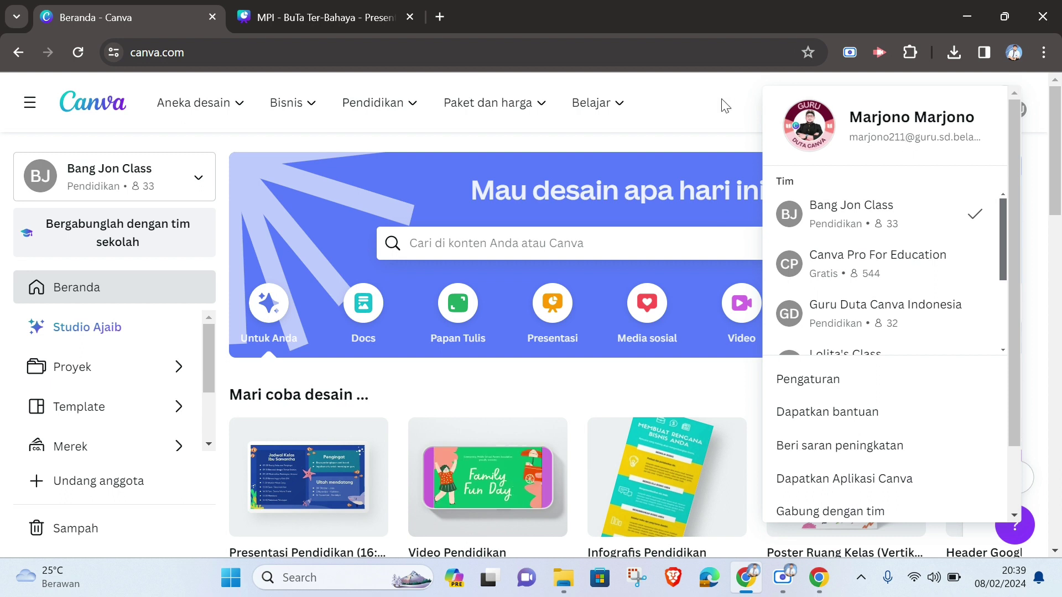
click(1040, 110)
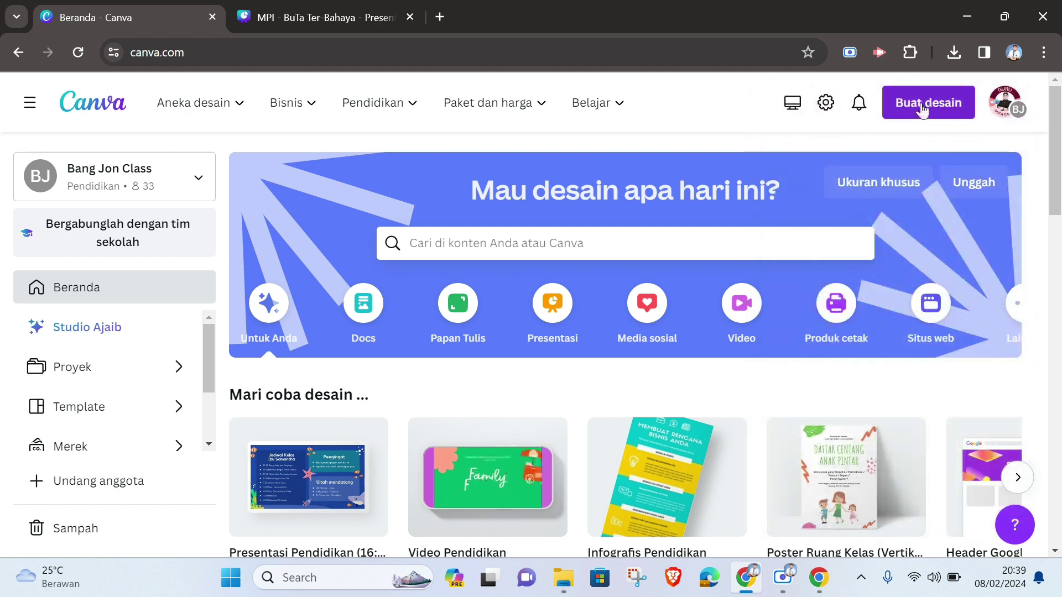
Create a new Presentasi Pendidikan (16:9) design and look briefly at the MPI - BuTa Ter-Bahaya design for reference.
click(918, 111)
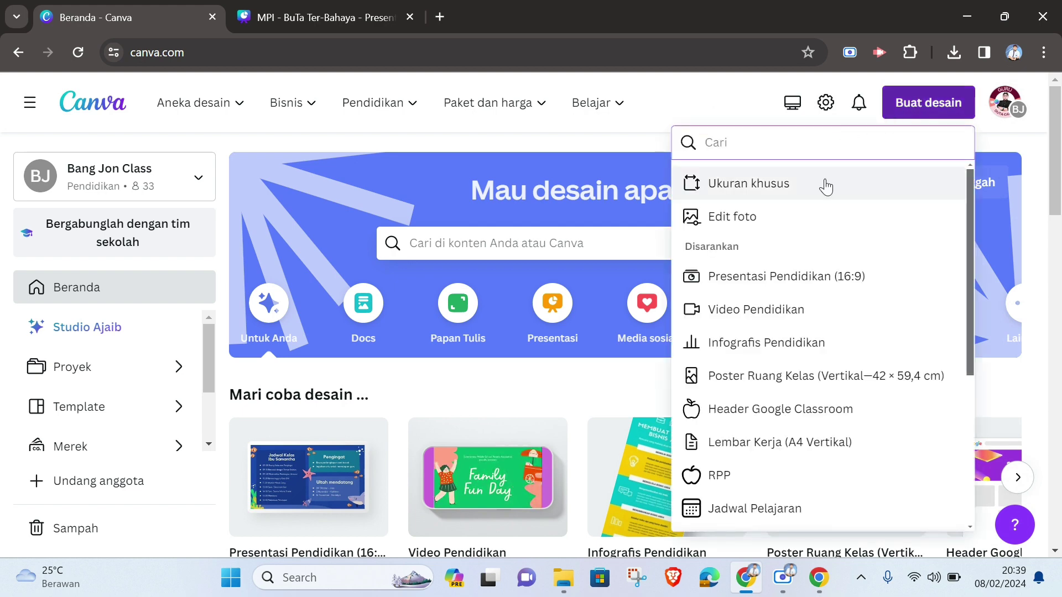
click(811, 277)
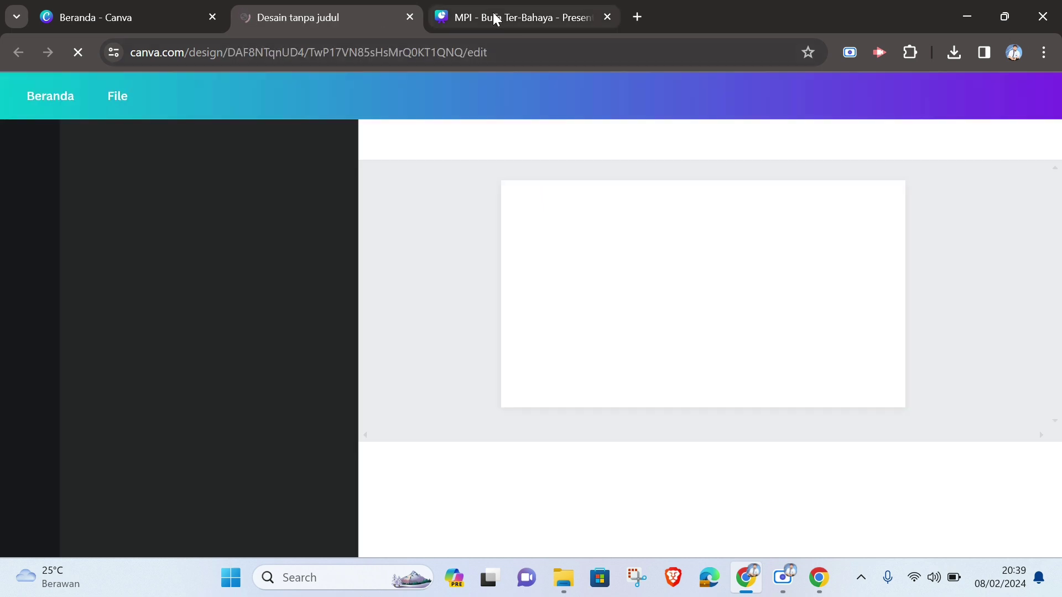
click(492, 14)
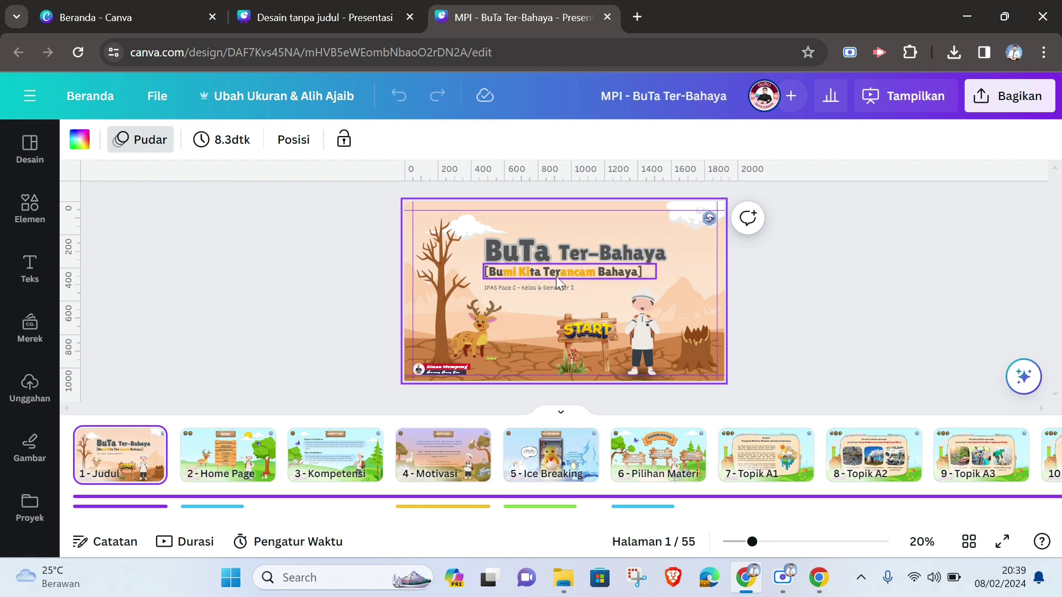
click(361, 20)
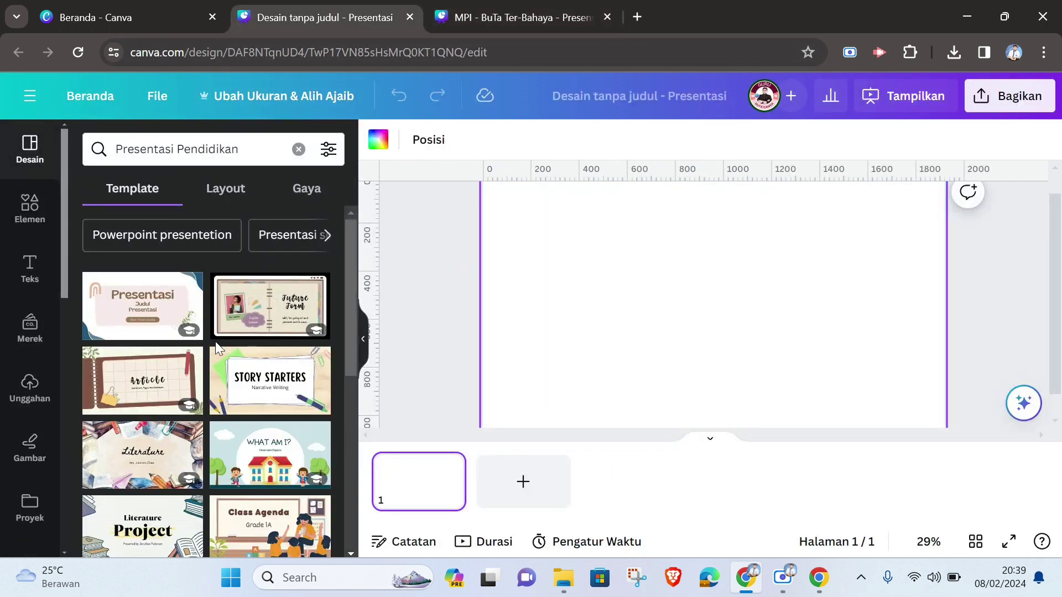
Browse the suggested education templates, then search the templates for "bumi kita terancam bahaya" and look through the results.
scroll(202, 403, down, 3)
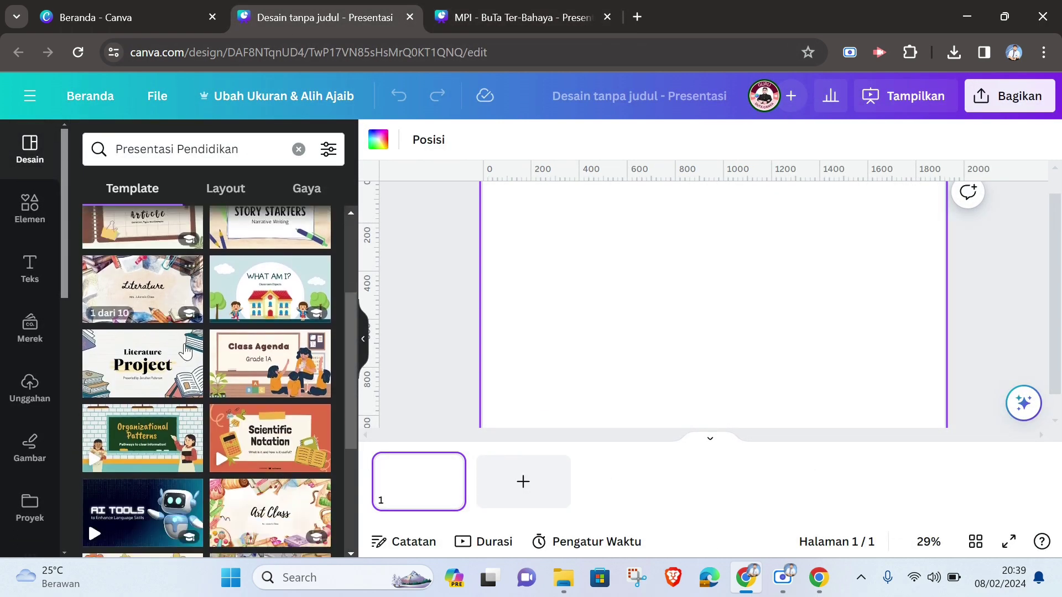
scroll(208, 425, down, 3)
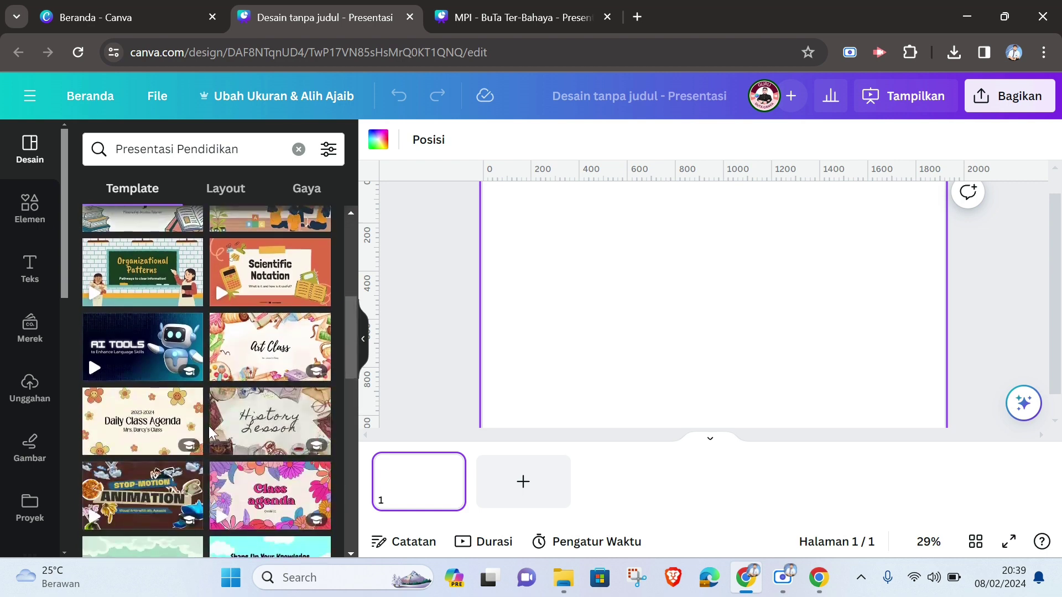
scroll(208, 426, up, 4)
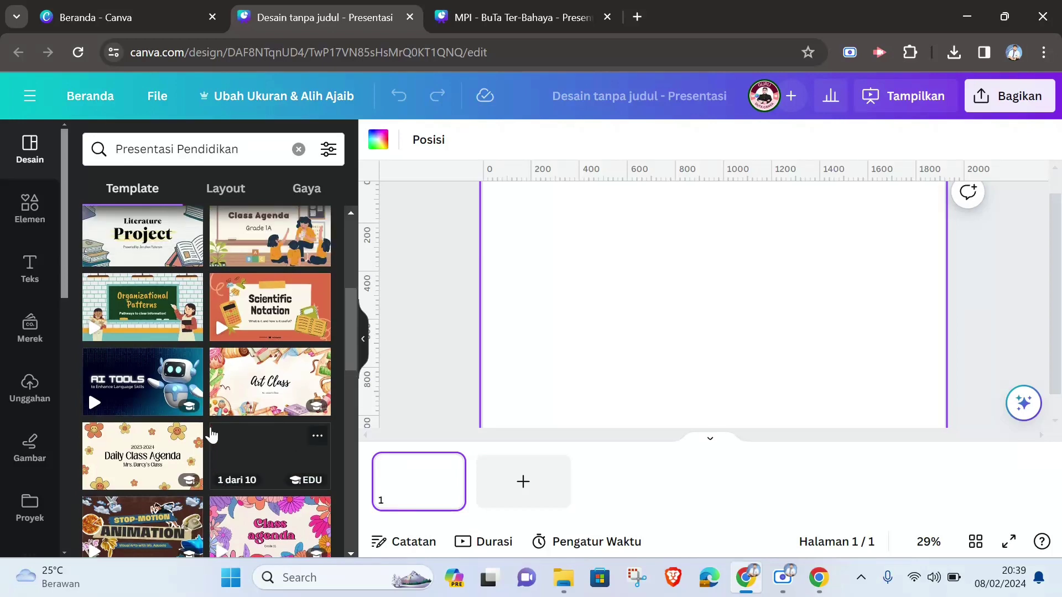
scroll(211, 436, up, 2)
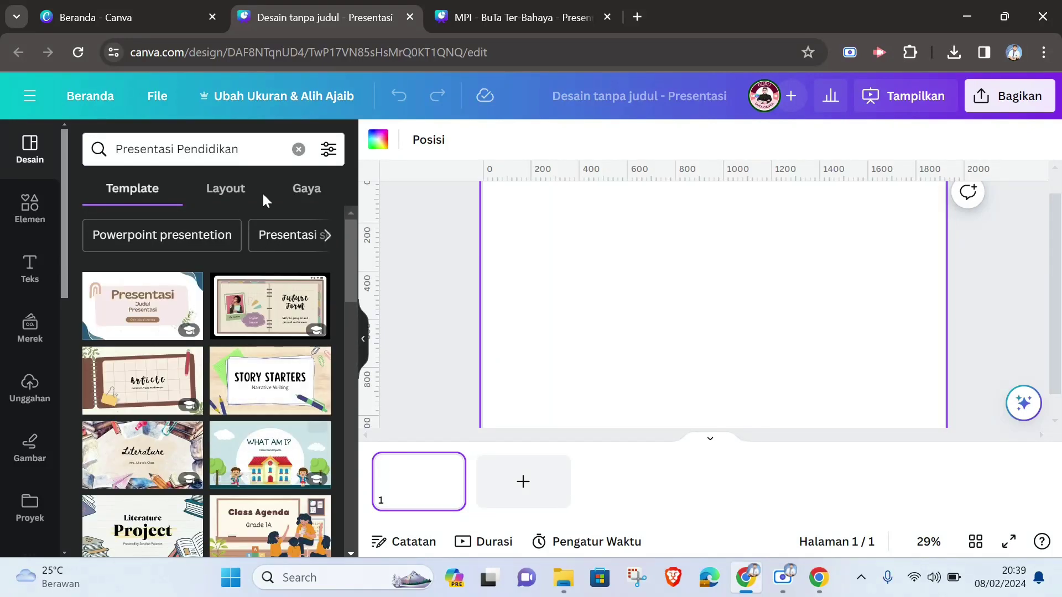
click(299, 149)
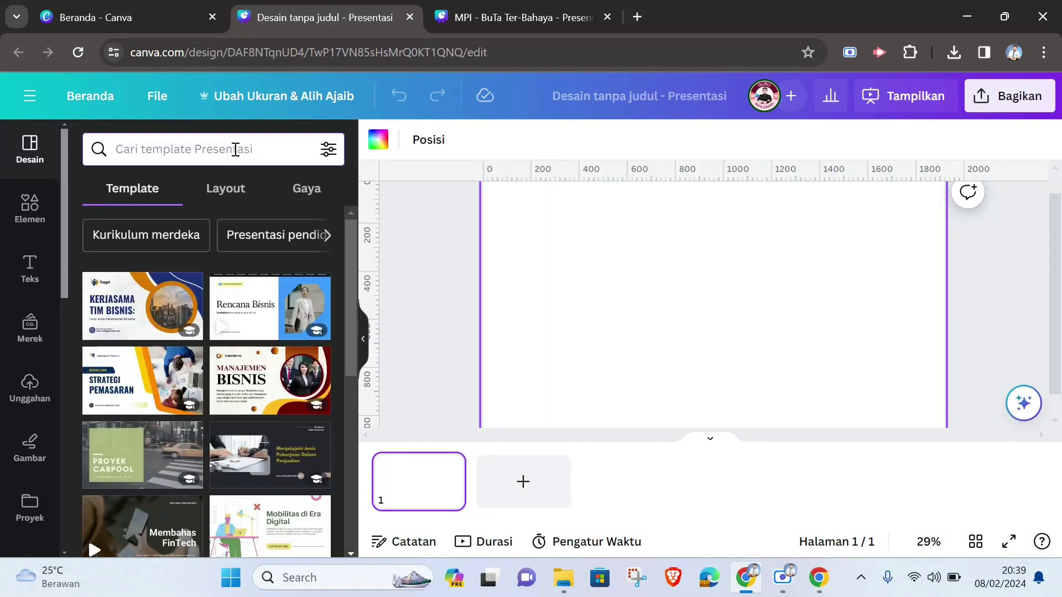
text(bumi )
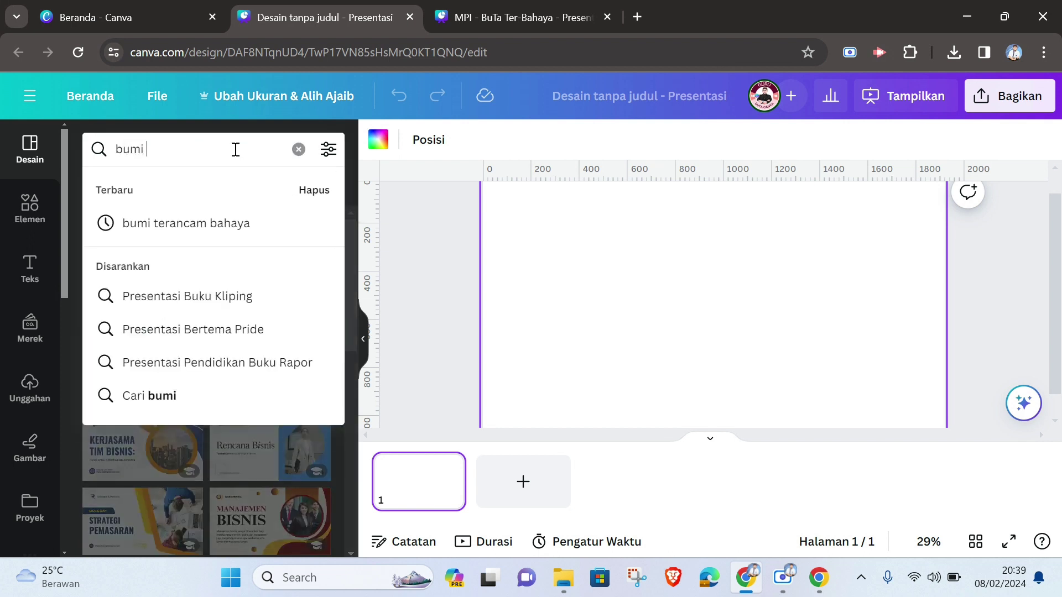
text(kita )
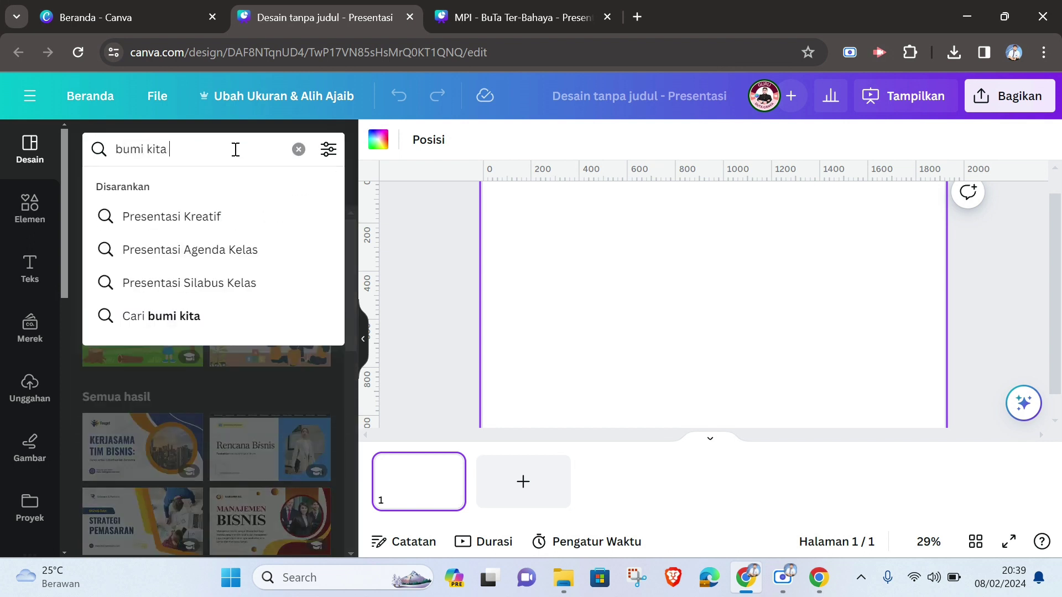
text(terancam bahay)
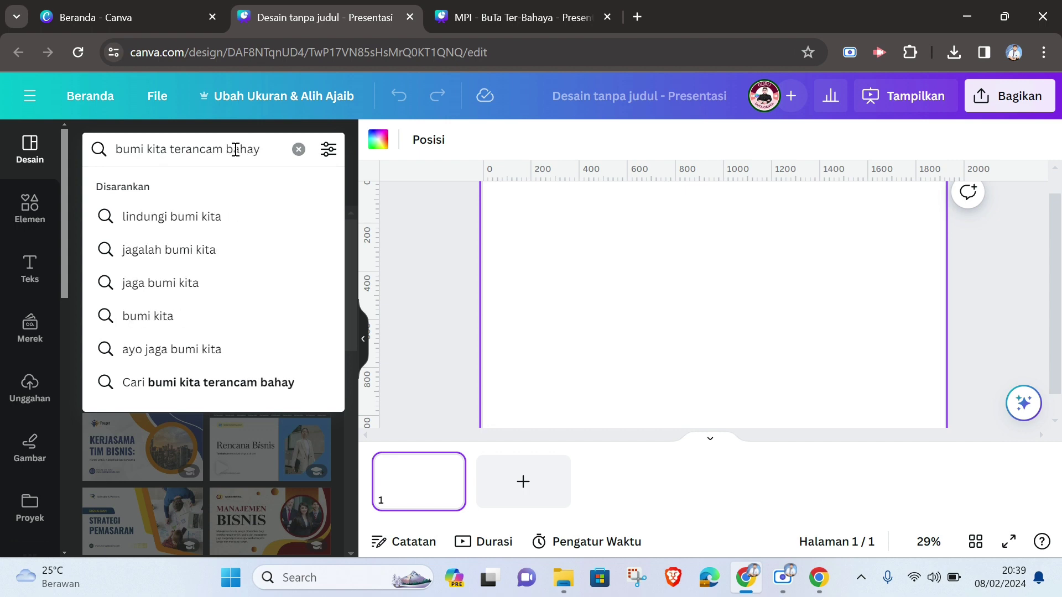
text(a)
key(Return)
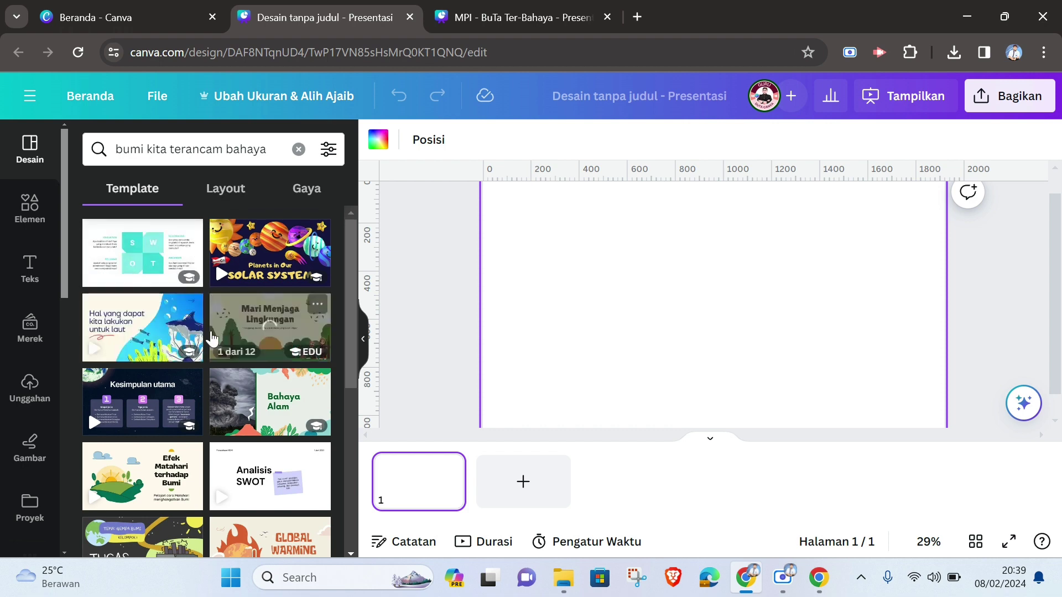
scroll(271, 360, down, 5)
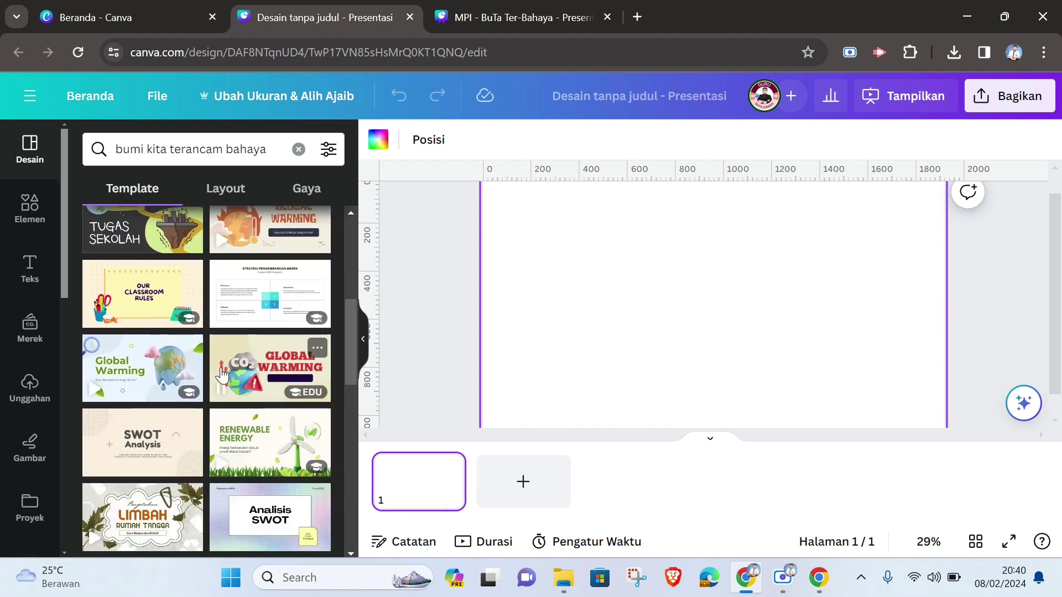
Browse the template results and open the "Warna-Warni Ilustrasi Presentasi Pemanasan Global" template.
scroll(221, 414, down, 5)
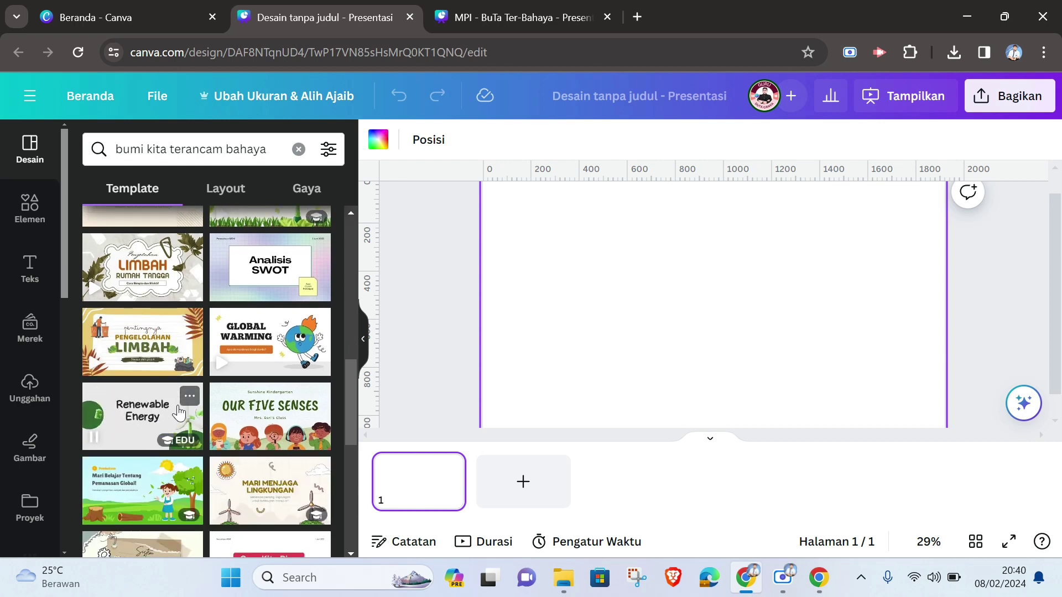
scroll(144, 412, down, 2)
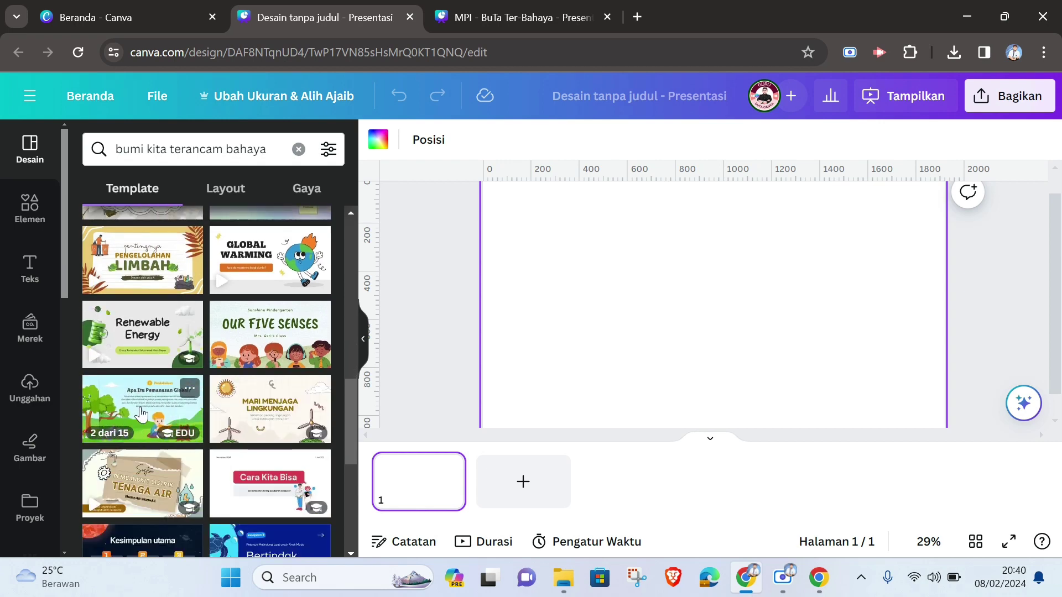
scroll(139, 412, down, 2)
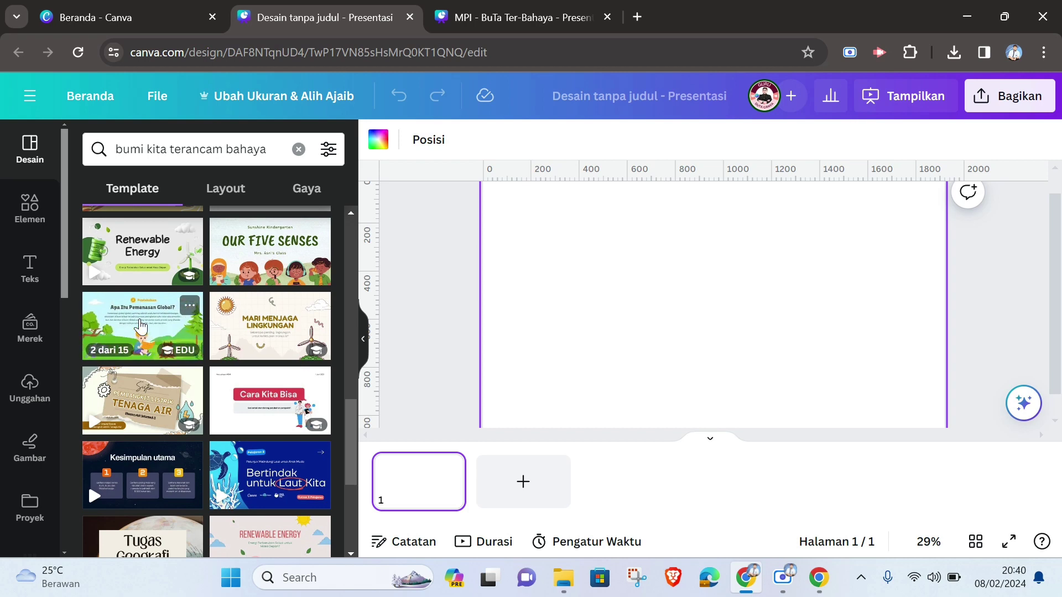
click(140, 326)
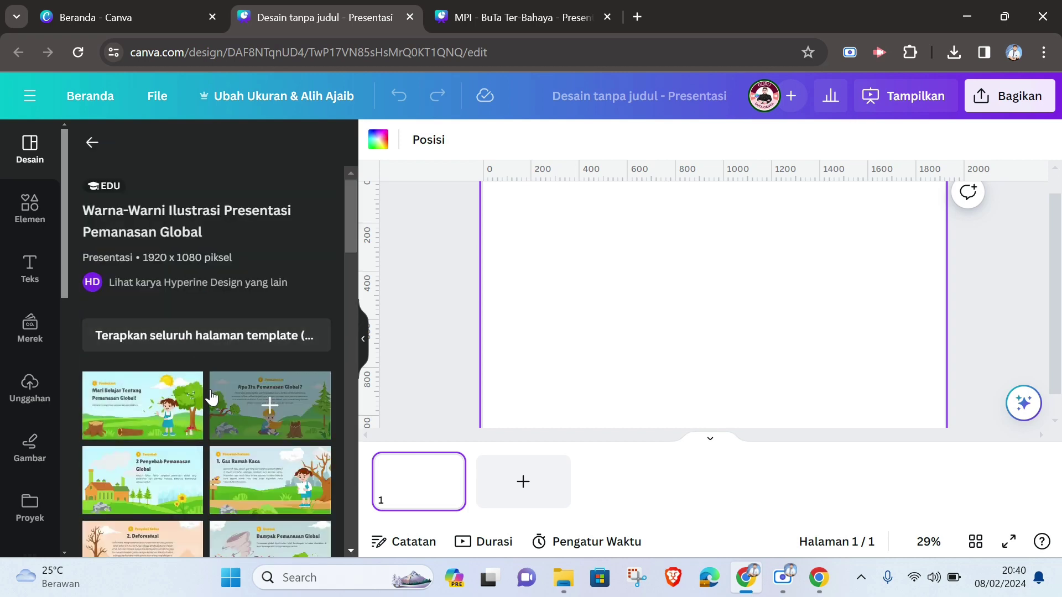
Look over the global warming template's pages and apply all 15 of them to the design.
scroll(238, 409, down, 3)
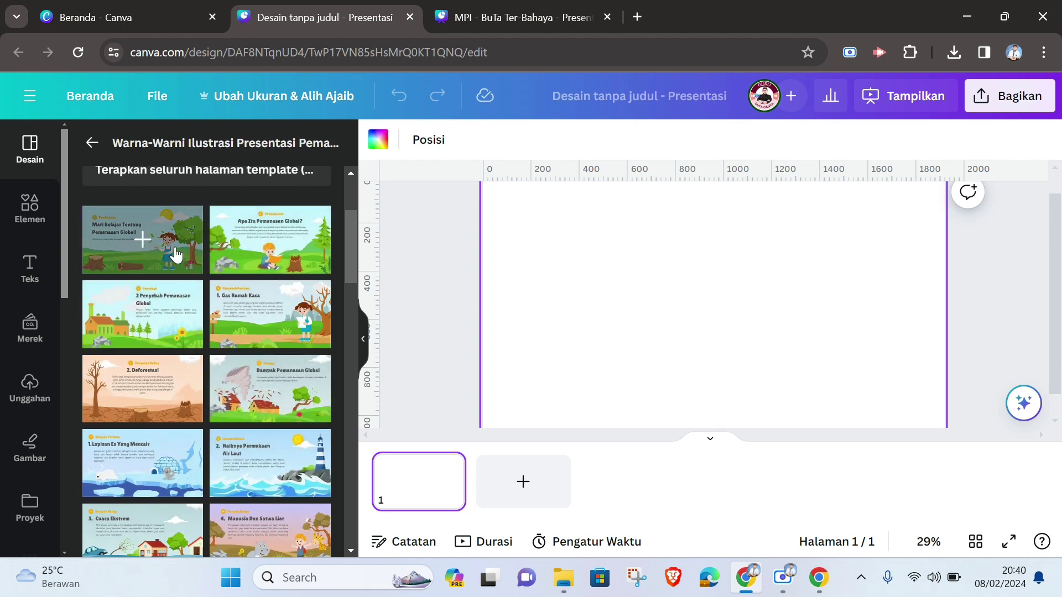
scroll(175, 253, up, 2)
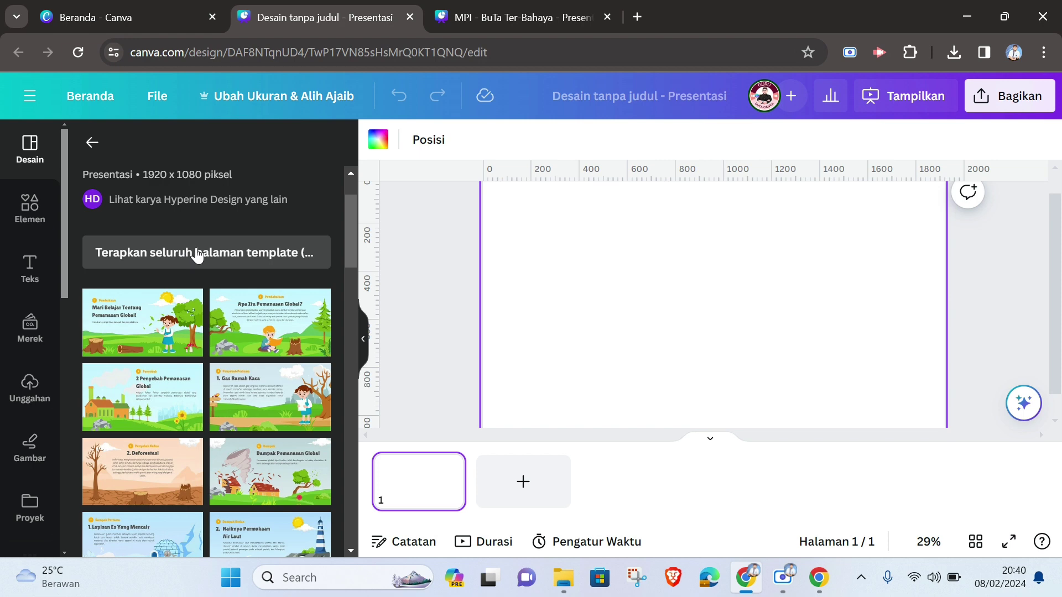
click(161, 260)
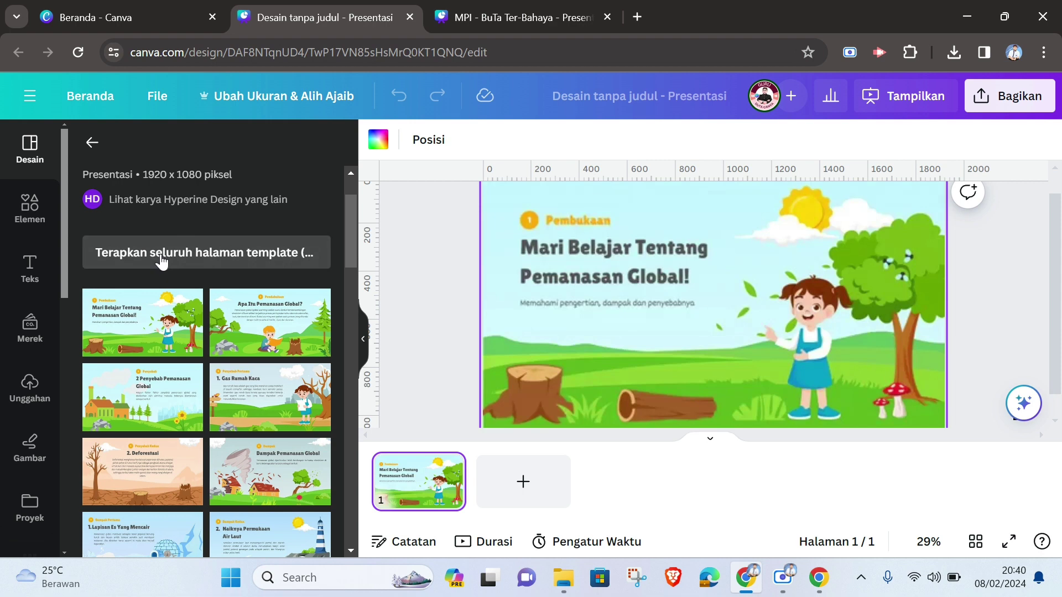
click(160, 254)
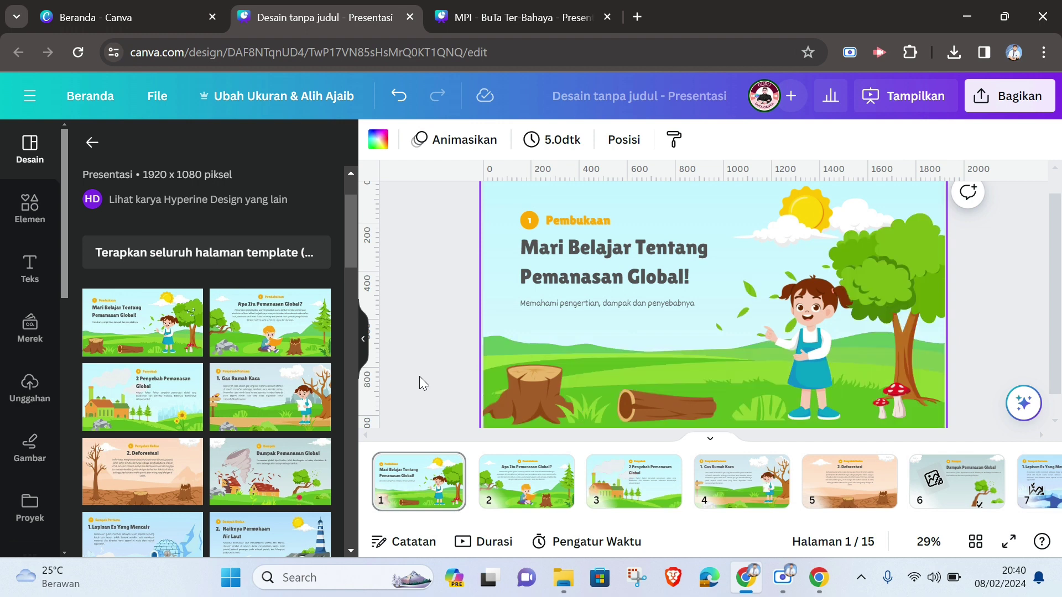
click(364, 340)
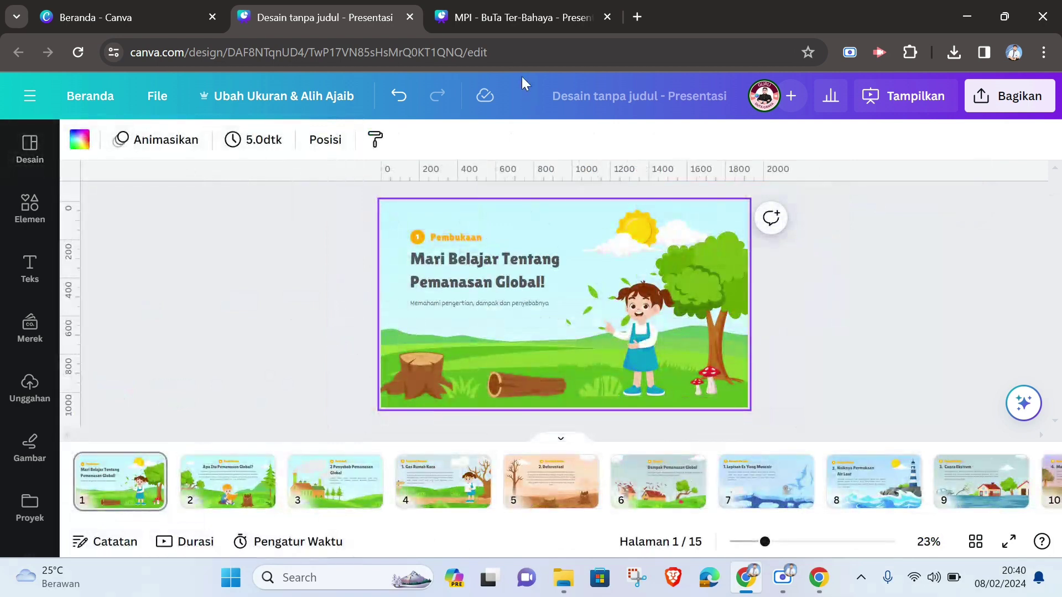
Check the cover of the MPI - BuTa Ter-Bahaya design, then move the "2. Deforestasi" page to first place in the new design.
click(515, 19)
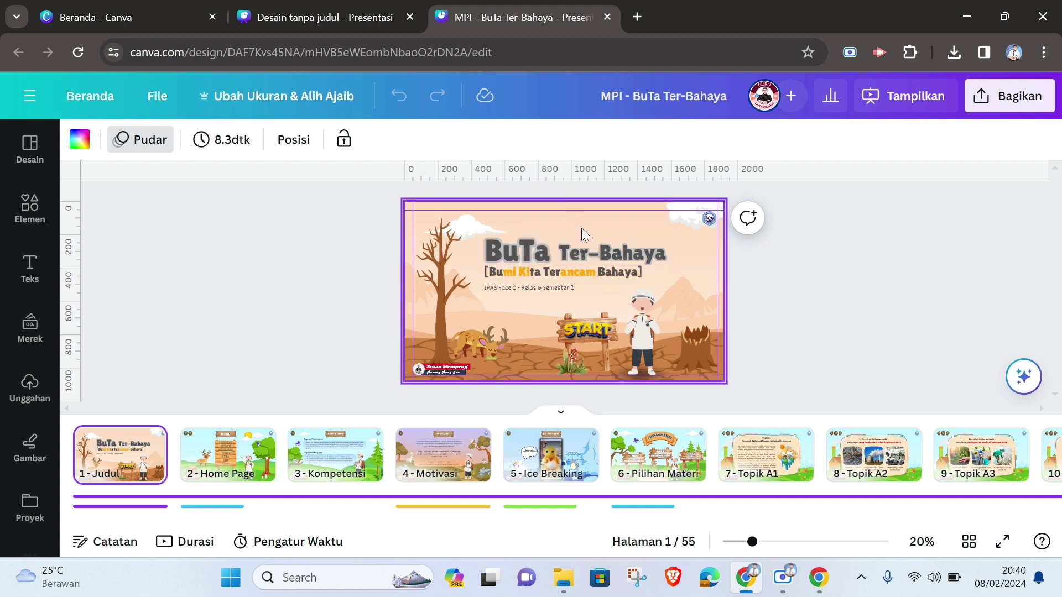
click(349, 21)
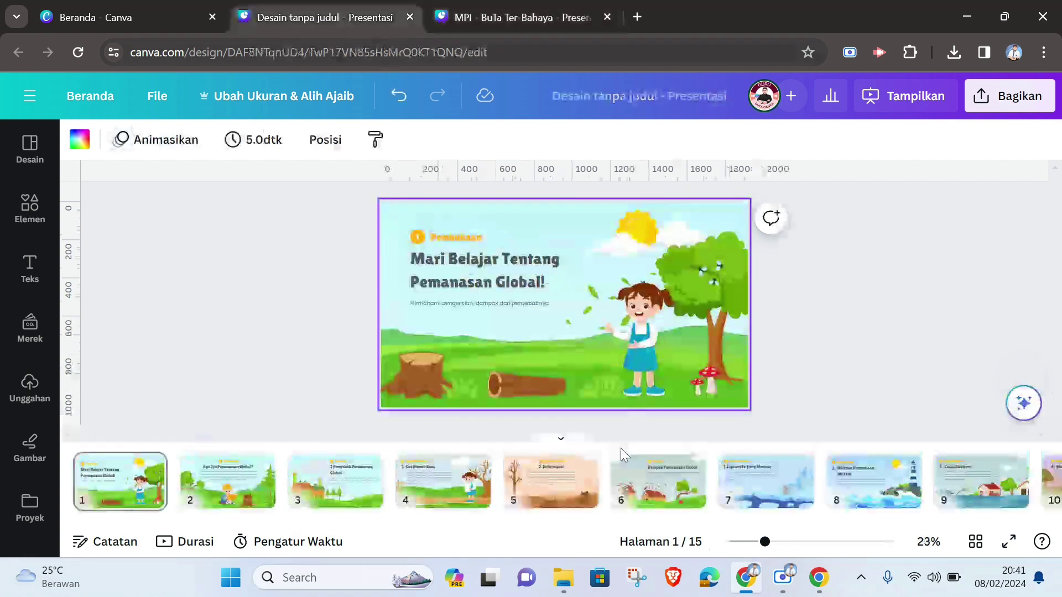
click(562, 484)
drag(562, 483, 125, 494)
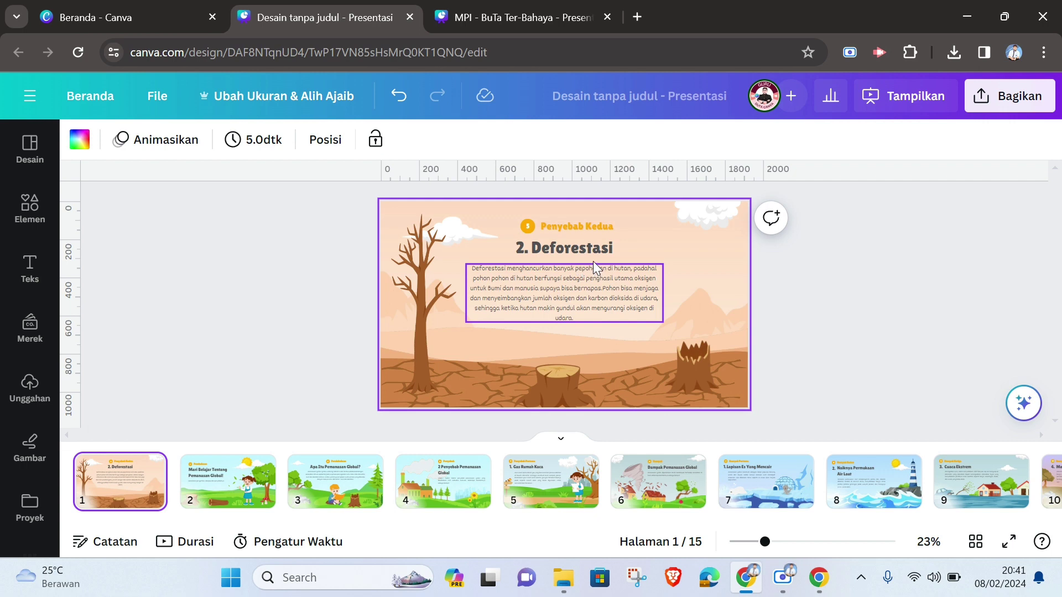
Replace the first page's heading with "BuTa Ter-Bahaya" and delete the orange number badge above it.
double_click(582, 244)
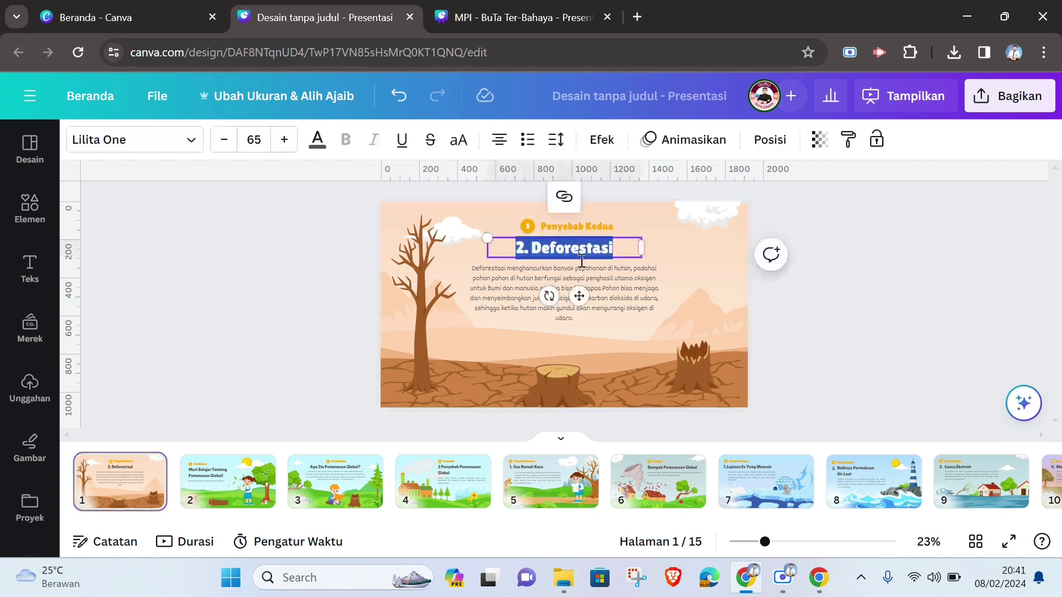
text(Bu)
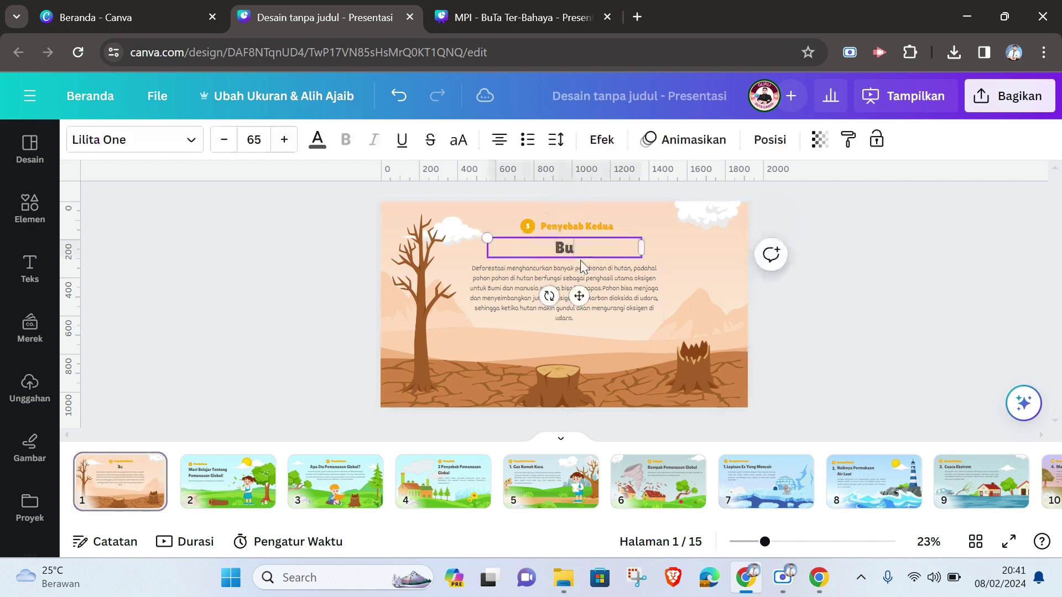
text(Ta Ter-Bahaya)
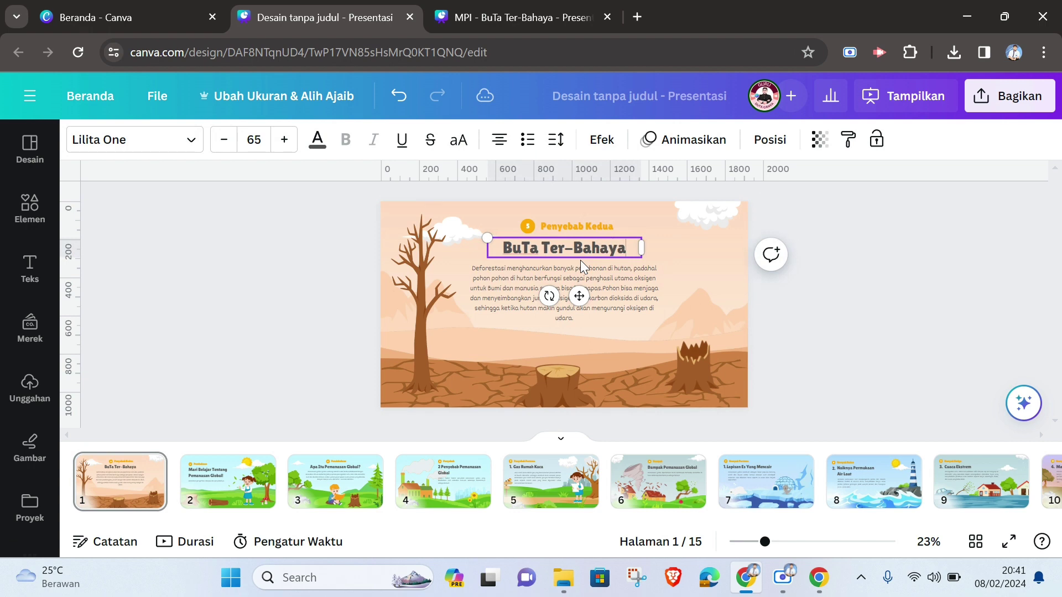
click(584, 262)
click(527, 226)
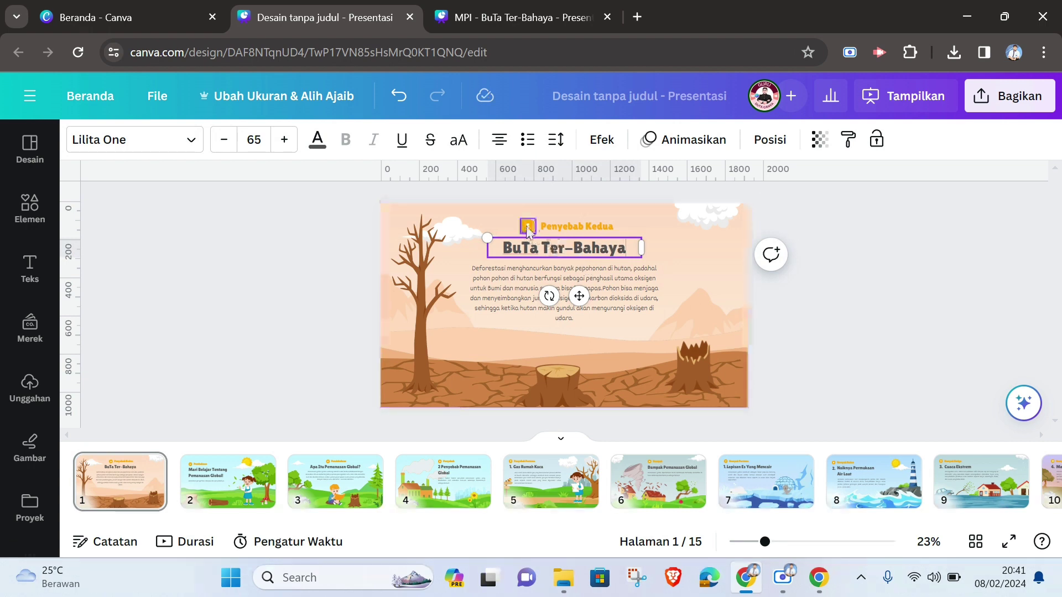
key(Delete)
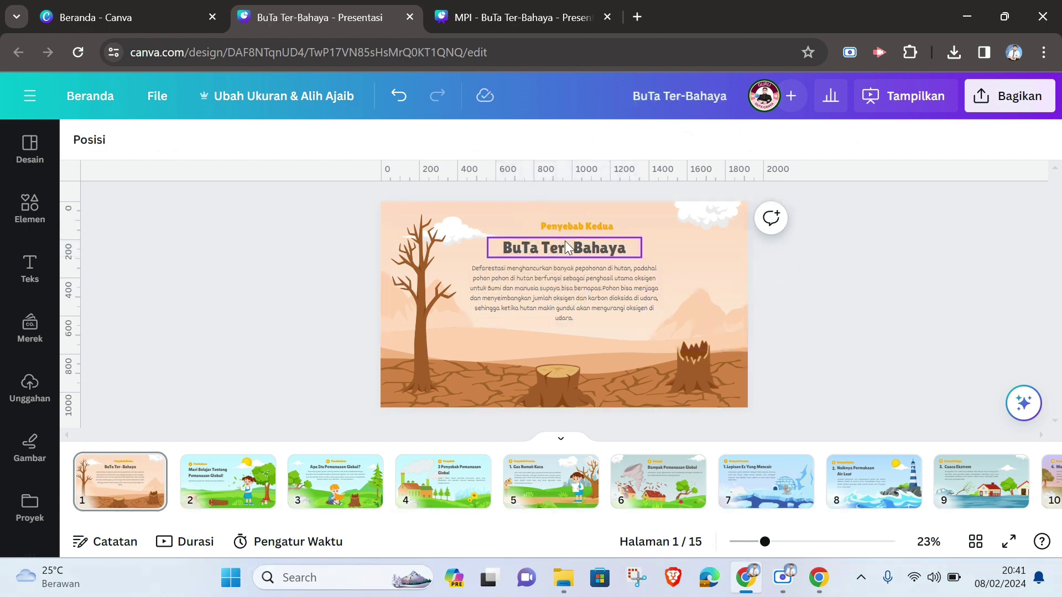
Move the title up and place the "Penyebab Kedua" text directly beneath it.
drag(571, 227, 674, 257)
drag(561, 254, 563, 241)
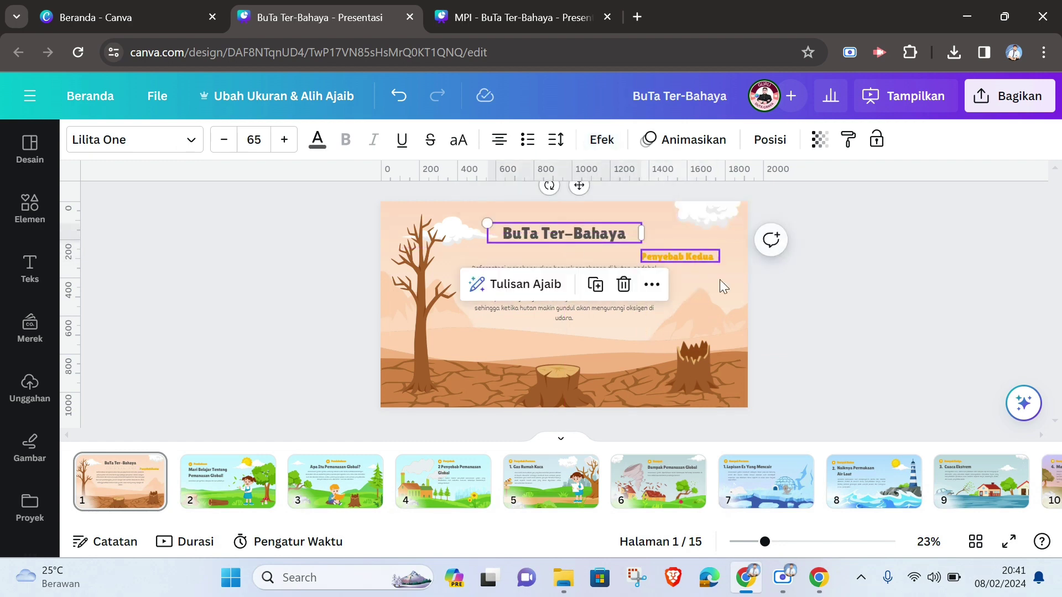
drag(694, 256, 664, 249)
Change the subtitle to "Bumi Kita Terancam Bahaya" and delete the deforestation paragraph below it.
double_click(614, 249)
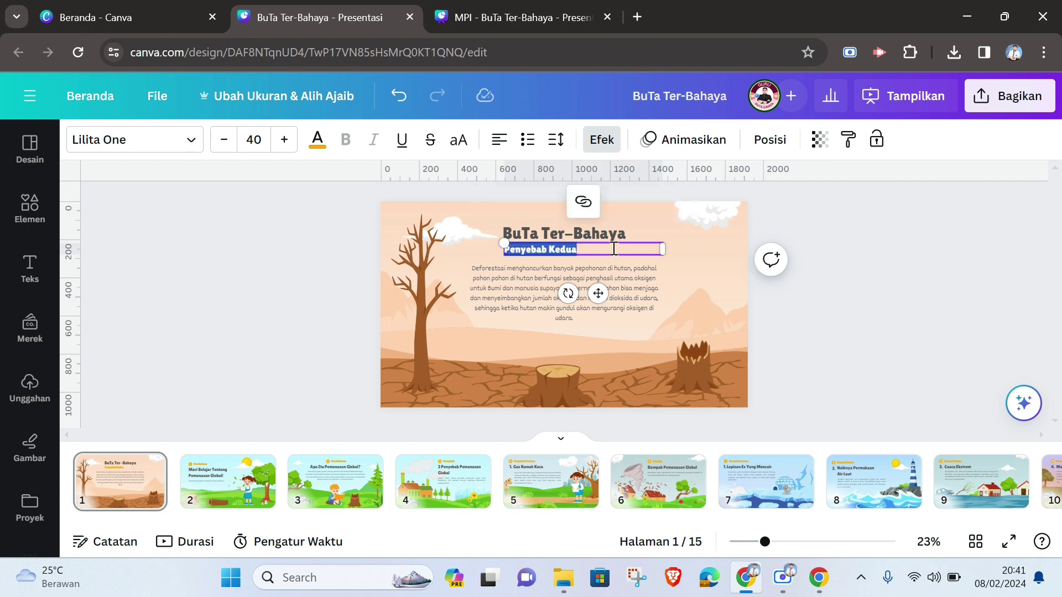
key(BackSpace)
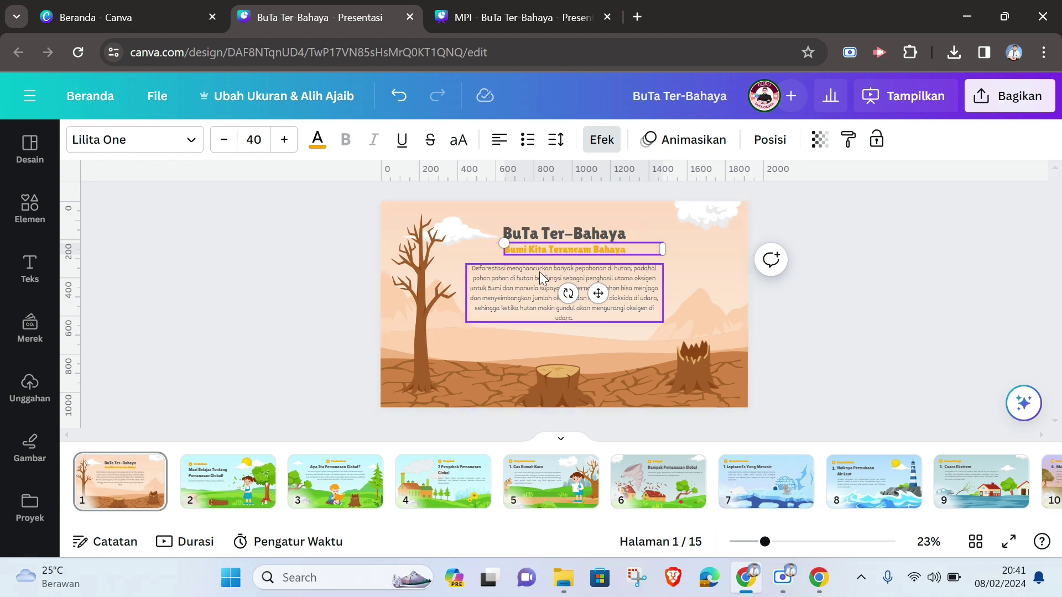
click(522, 276)
Set the "BuTa Ter-Bahaya" title's font size to 100 and widen its text box to fit on one line.
click(549, 241)
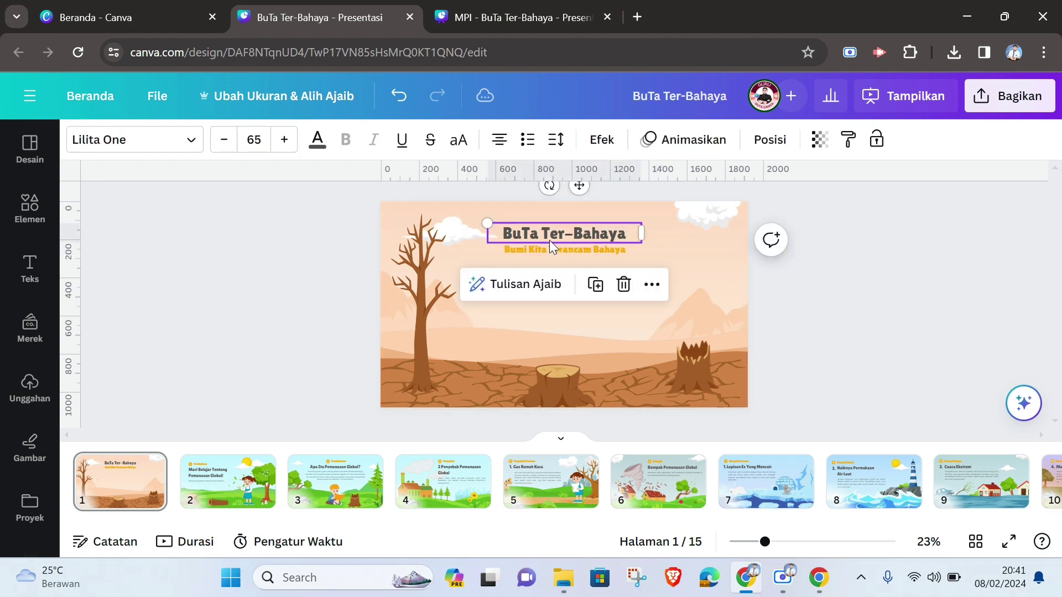
click(549, 240)
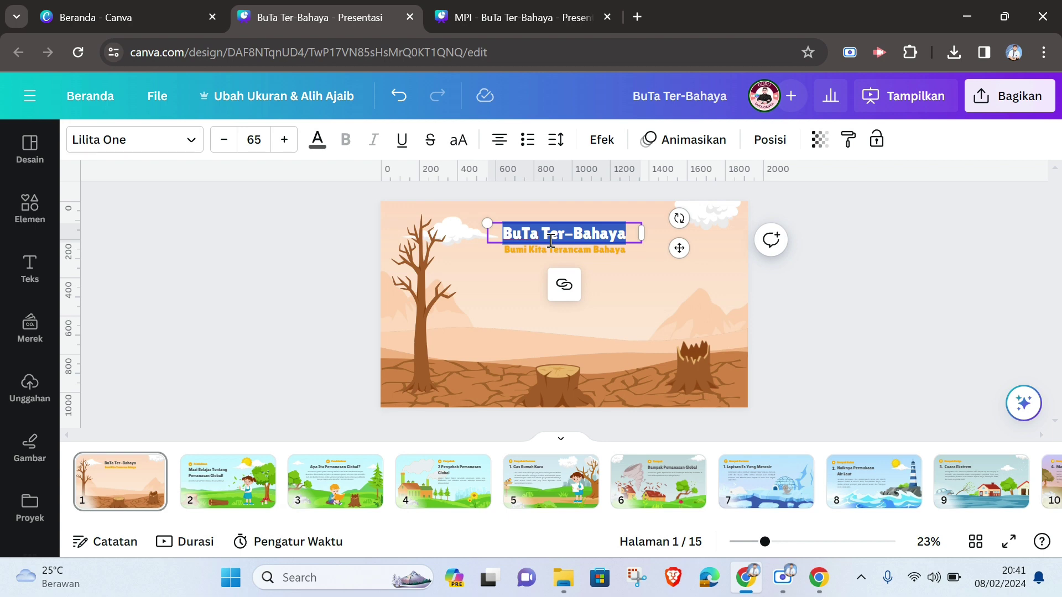
triple_click(284, 139)
click(252, 141)
click(253, 140)
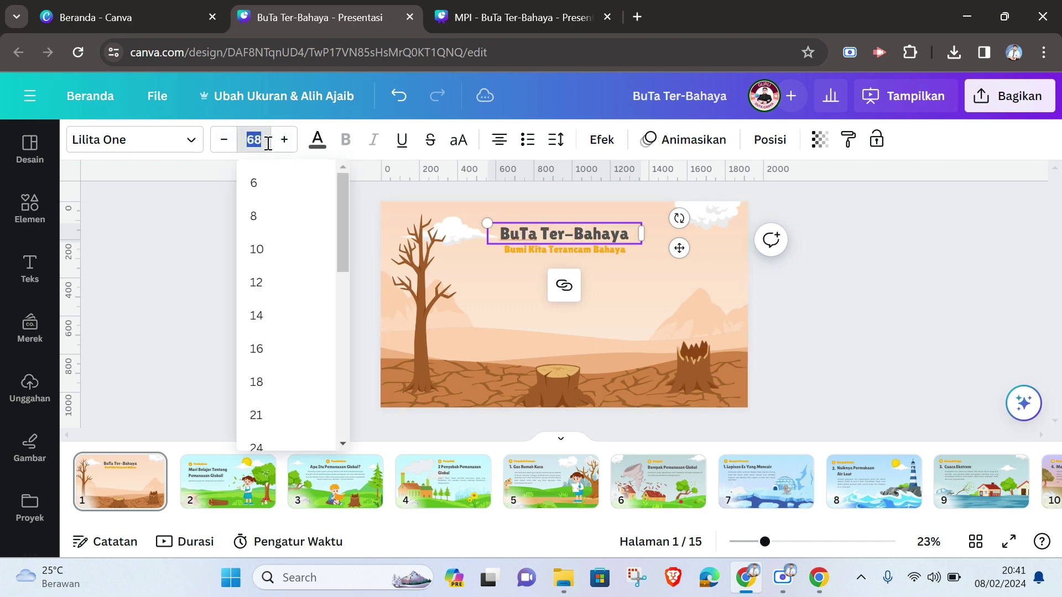
text(100)
key(Return)
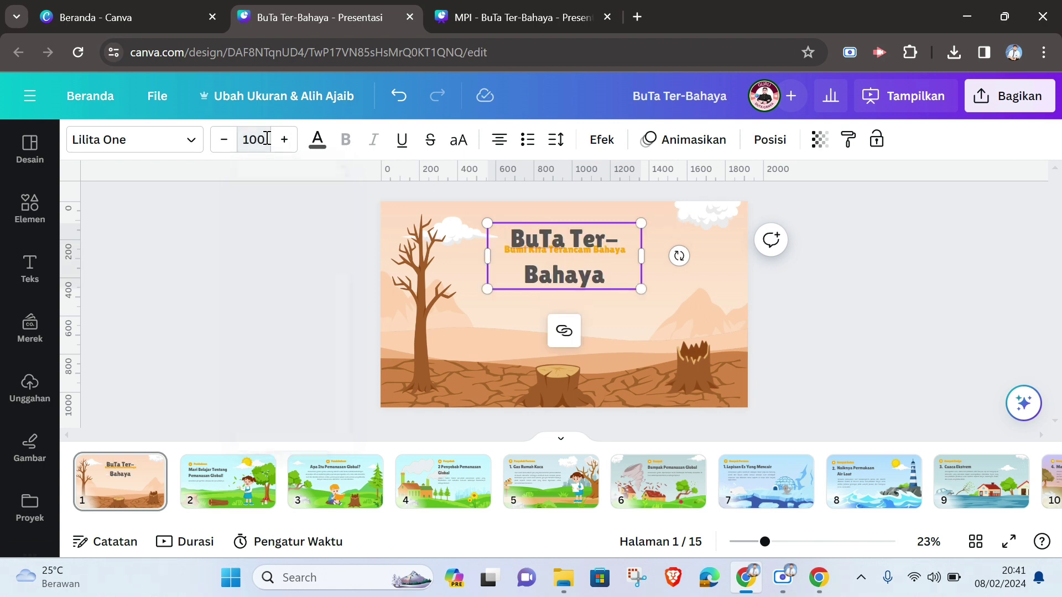
drag(642, 258, 708, 256)
Move the subtitle lower and shift the enlarged title so it sits clear above it.
click(556, 267)
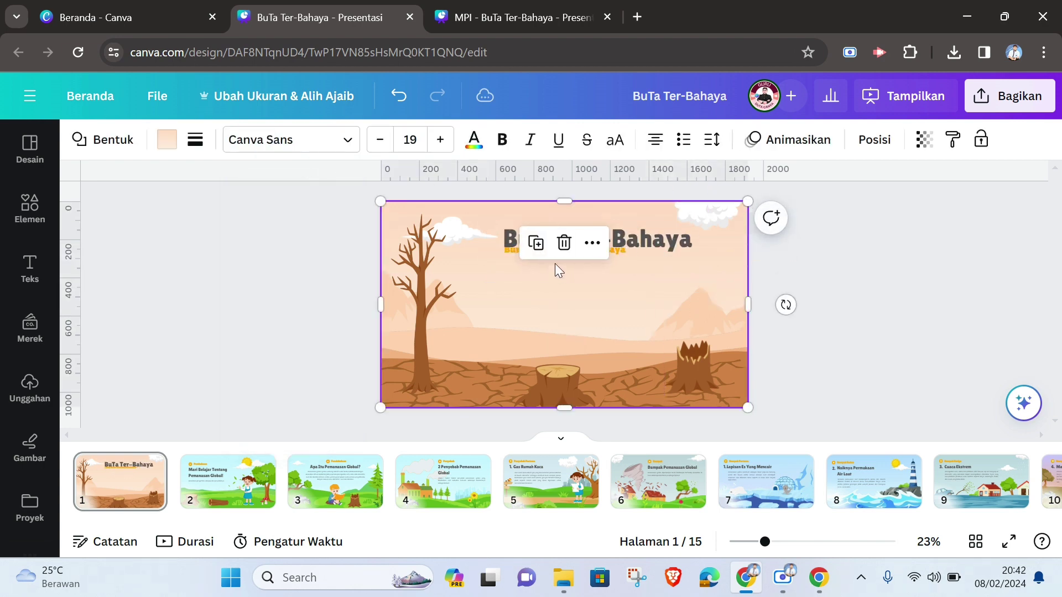
click(512, 255)
mouse_move(513, 255)
mouse_down()
mouse_move(511, 246)
mouse_move(510, 272)
mouse_up()
click(557, 235)
drag(557, 232, 546, 243)
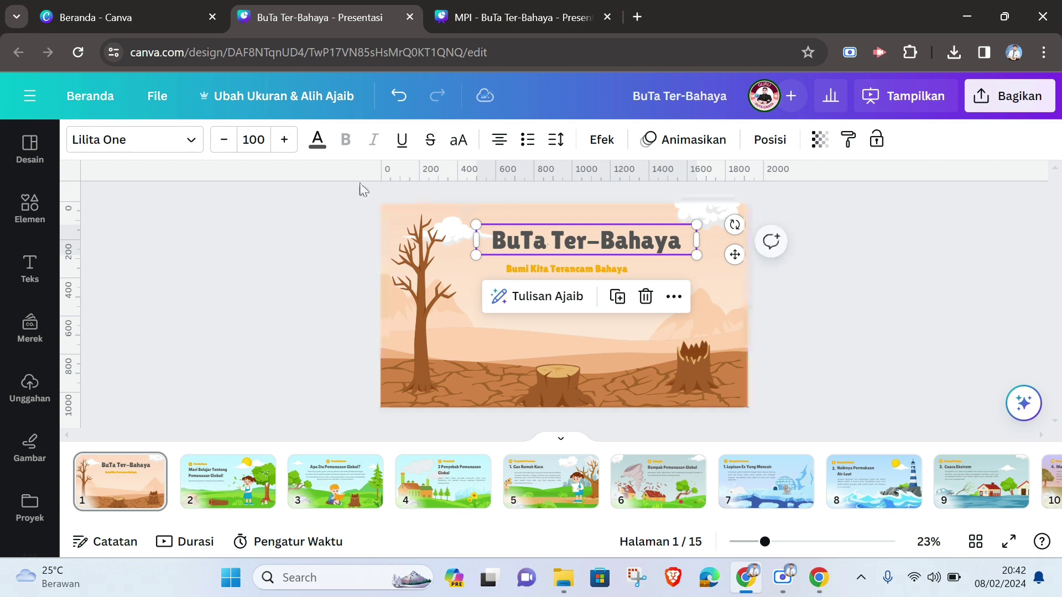
Apply the Kerangka text effect to the "BuTa Ter-Bahaya" title with a thickness of 162.
click(179, 164)
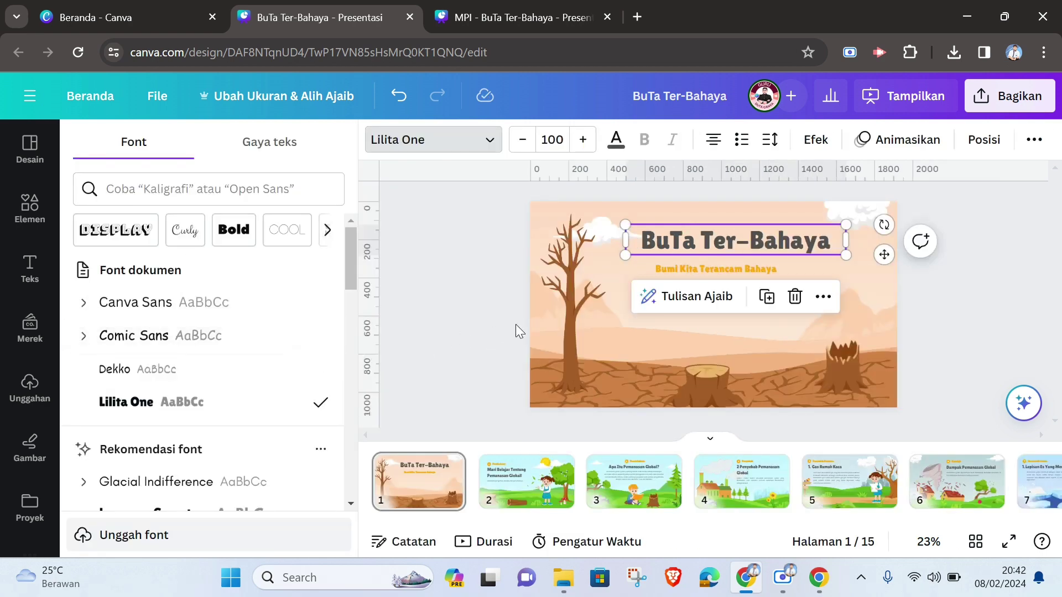
click(467, 309)
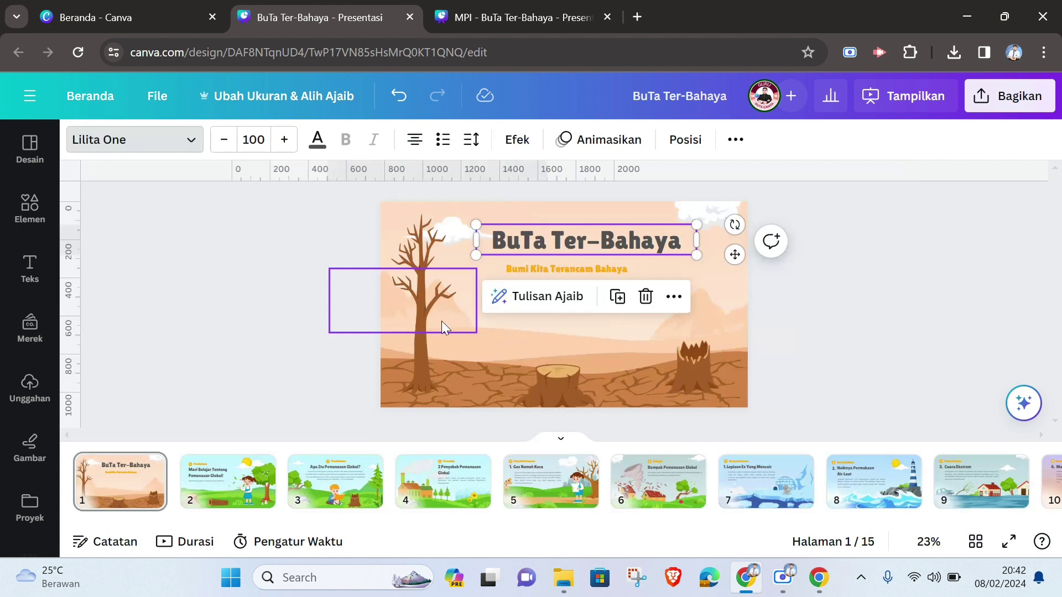
click(584, 238)
key(ctrl+a)
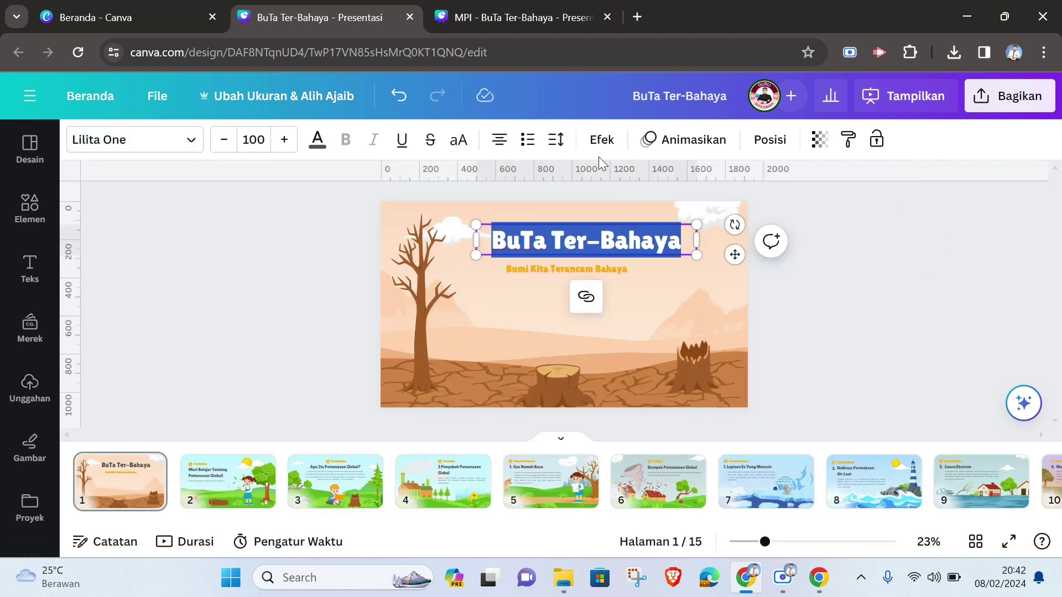
click(601, 139)
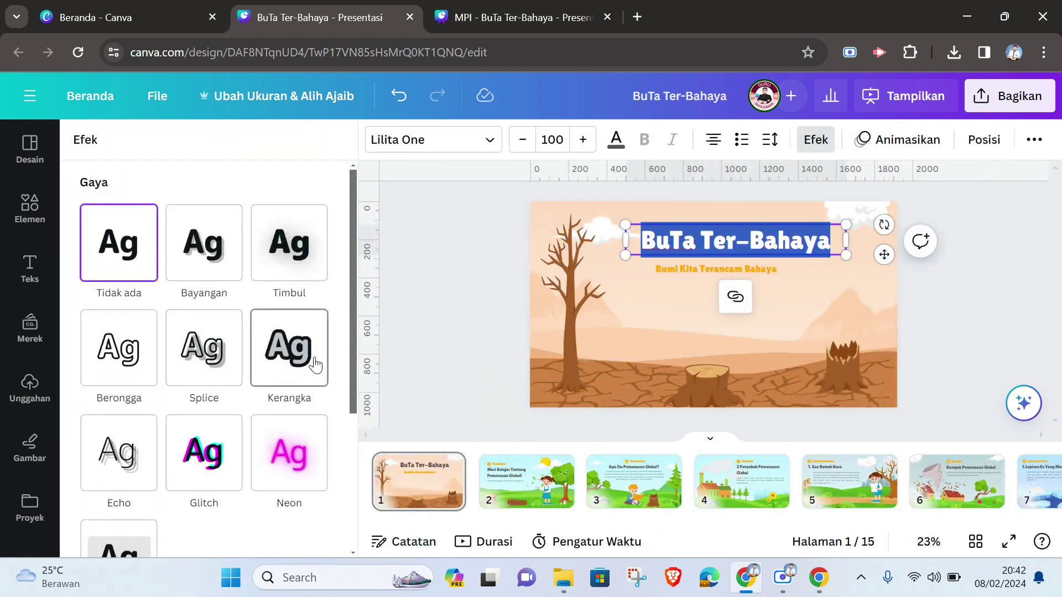
click(300, 366)
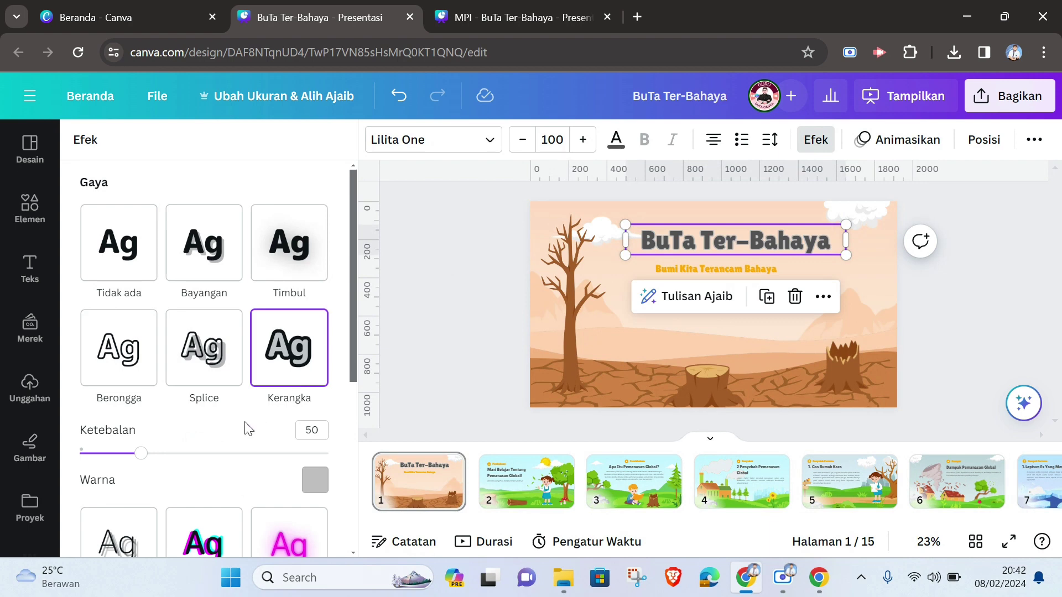
drag(145, 459, 281, 462)
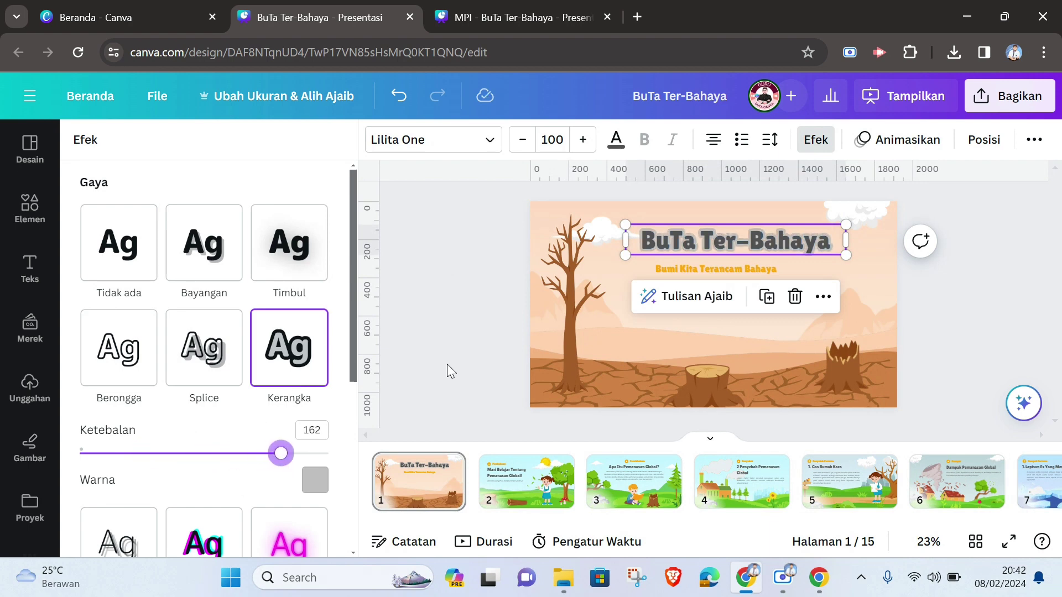
click(447, 365)
Centre-align the "Bumi Kita Terancam Bahaya" subtitle within its text box.
click(836, 303)
click(609, 273)
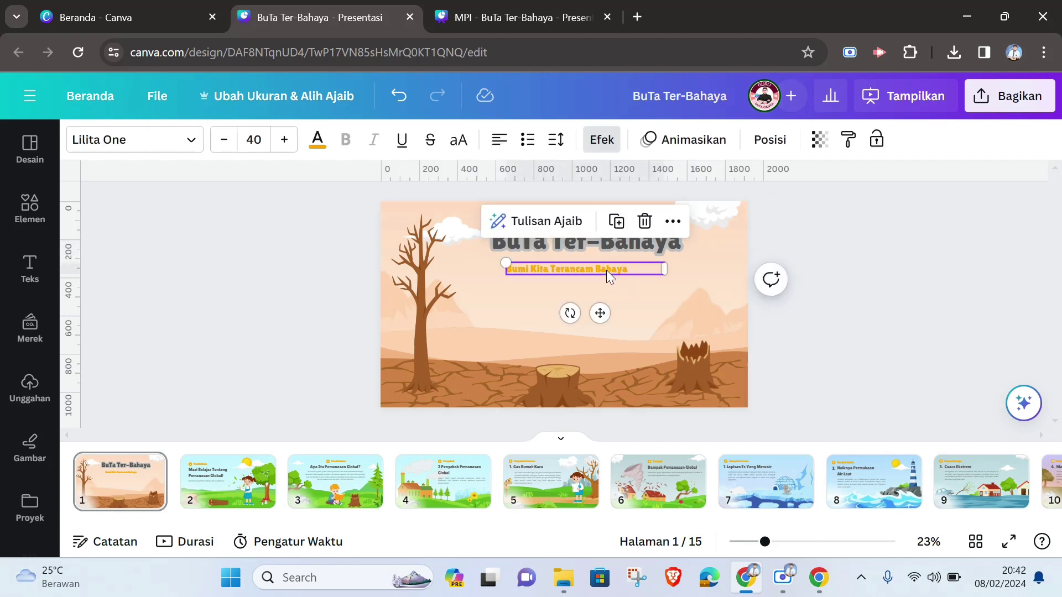
double_click(608, 270)
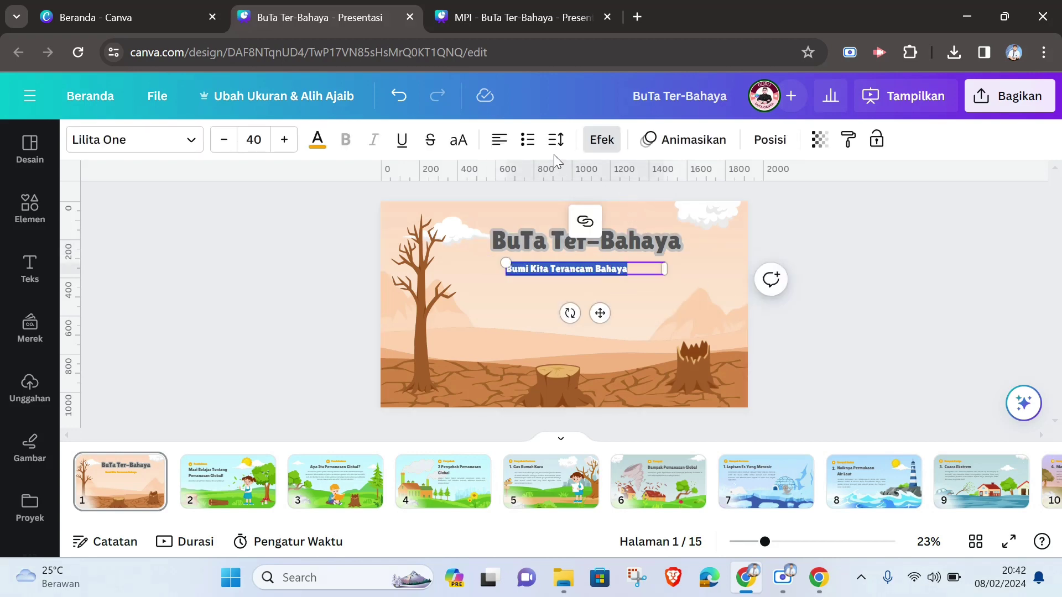
click(500, 140)
Select the title and subtitle together and align them to each other on their horizontal centre.
click(758, 318)
click(586, 240)
shift+click(597, 277)
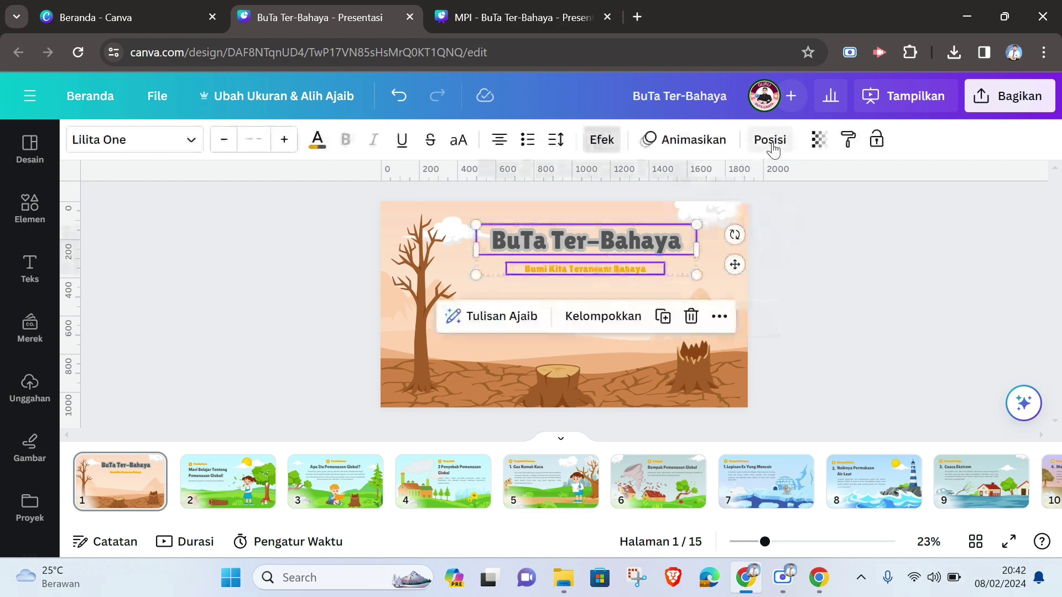
click(769, 139)
click(291, 331)
click(476, 285)
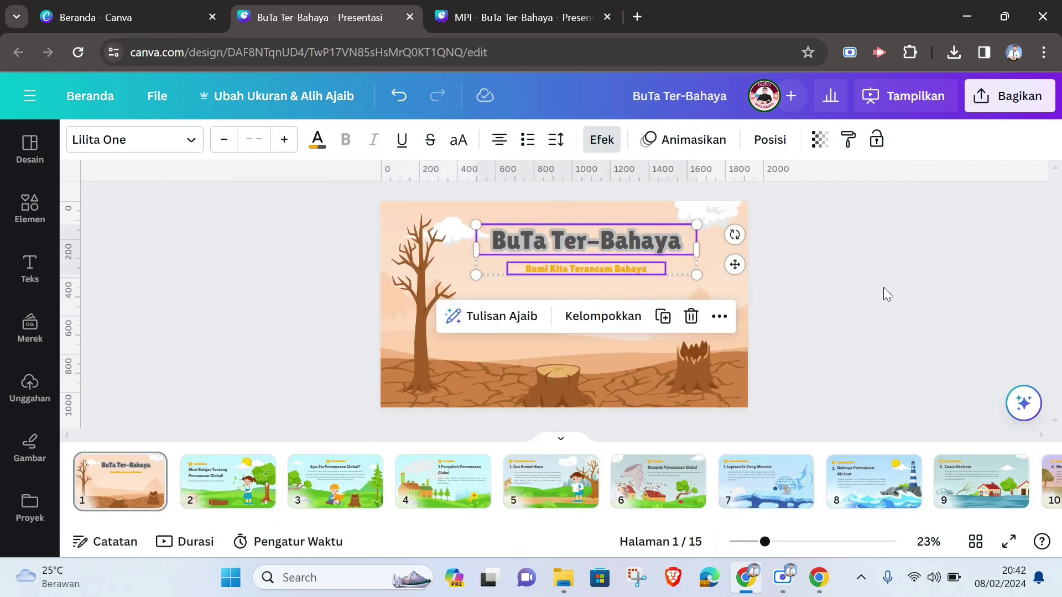
Nudge the "BuTa Ter-Bahaya" title slightly down, closer to the subtitle.
click(615, 281)
click(561, 240)
click(554, 266)
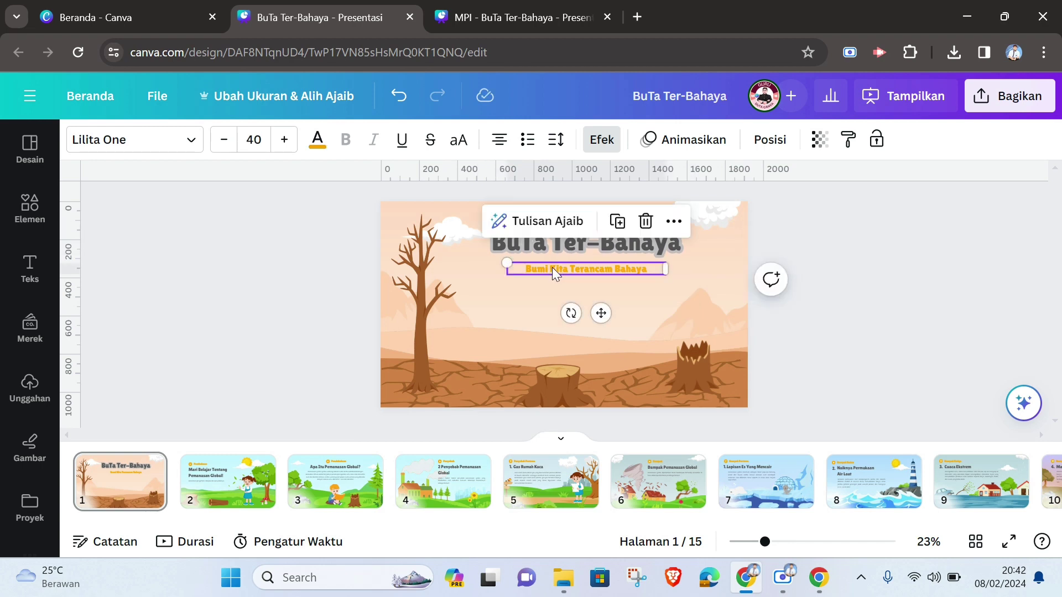
click(878, 227)
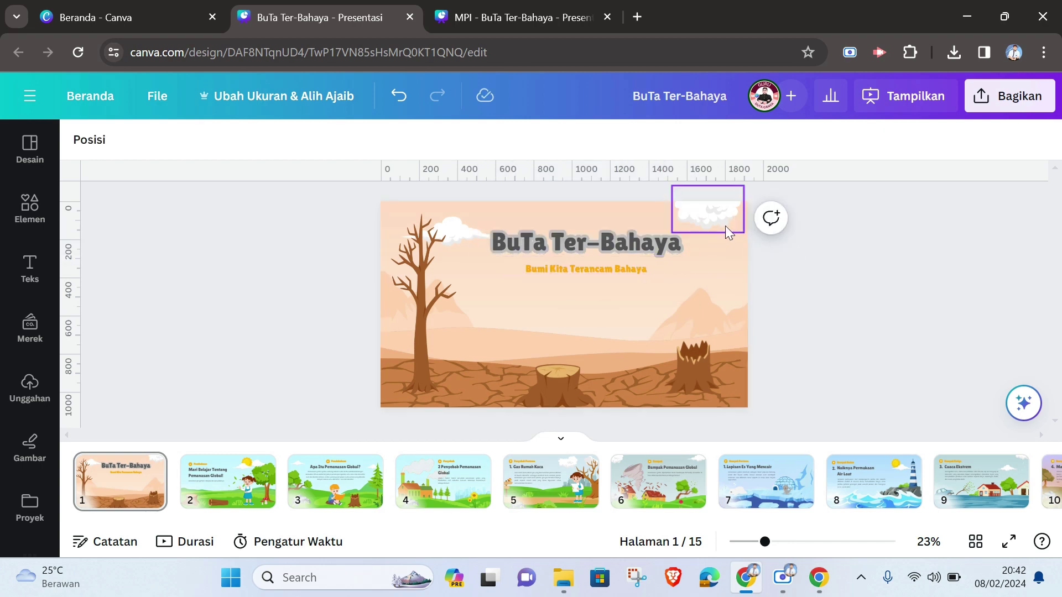
Check the logo placement on the cover of the "MPI - BuTa Ter-Bahaya" design and return to the working design.
click(522, 15)
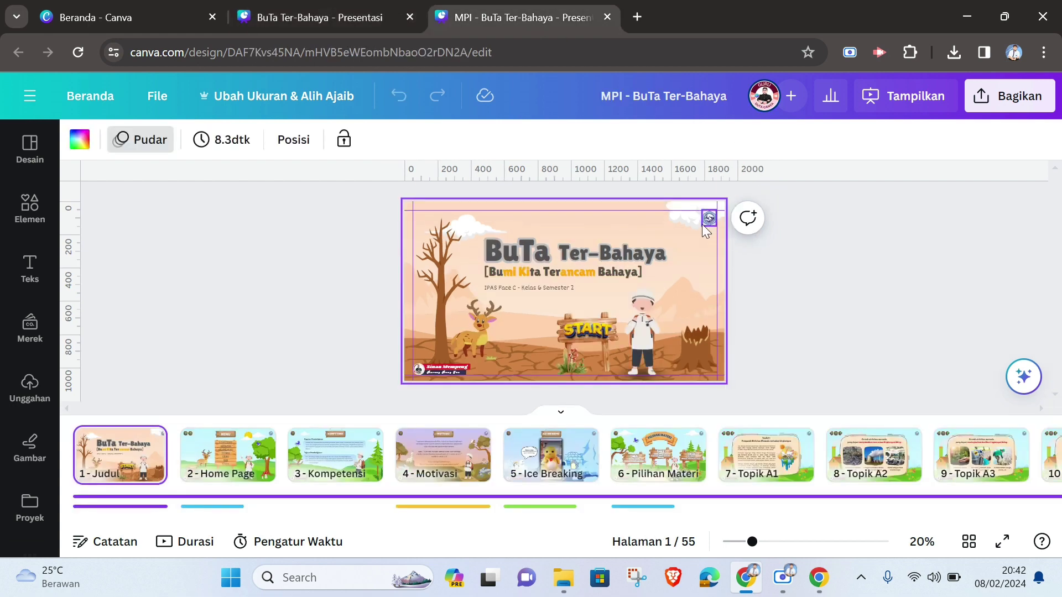
click(281, 15)
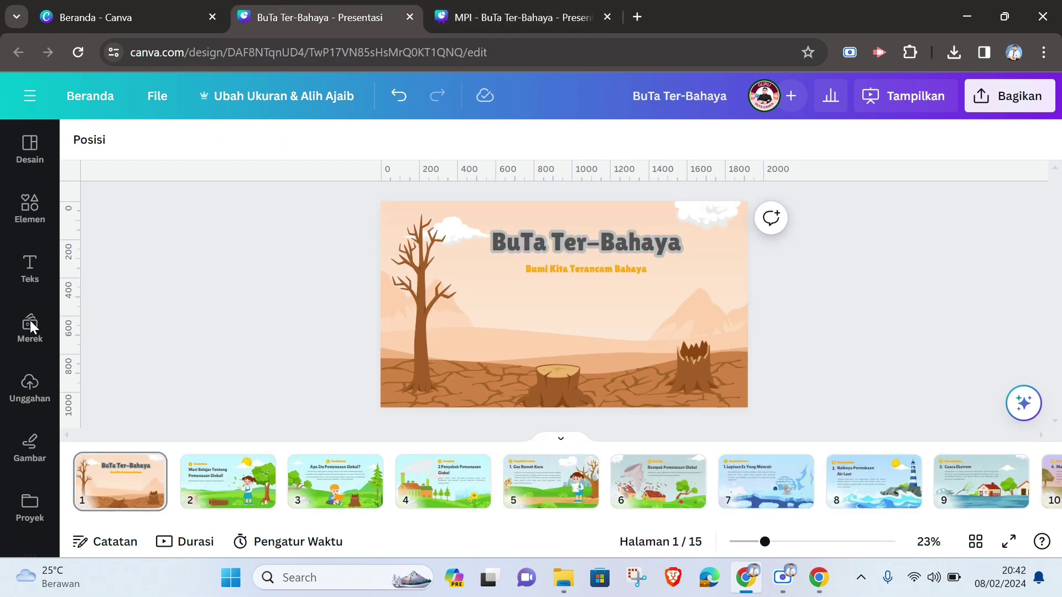
click(533, 224)
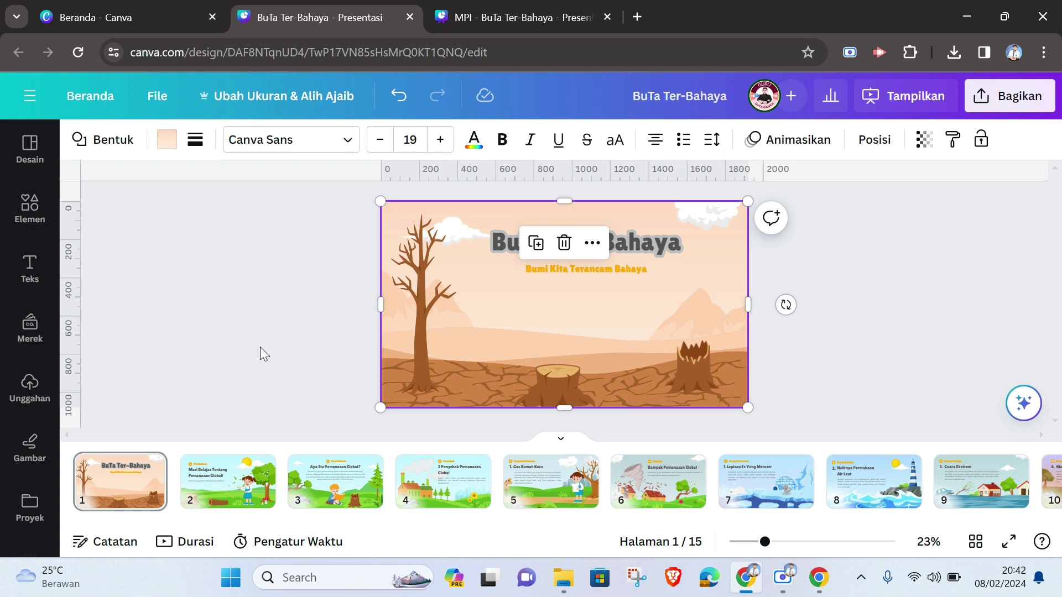
Upload the "Logo SD1" PNG file from the BAHAN MPI IPAS folder to the design's uploads.
click(31, 387)
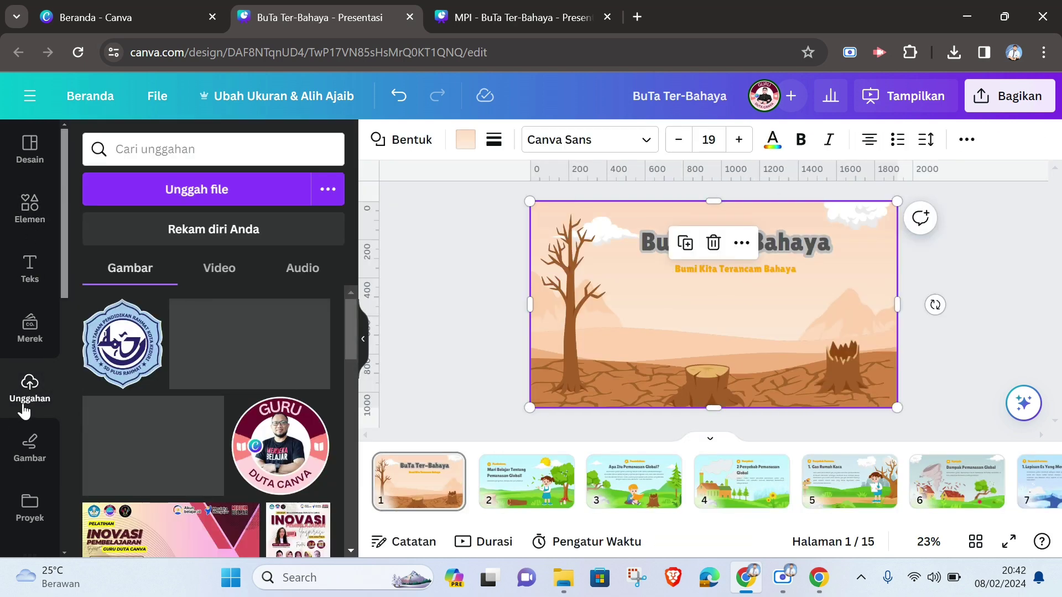
scroll(24, 411, down, 2)
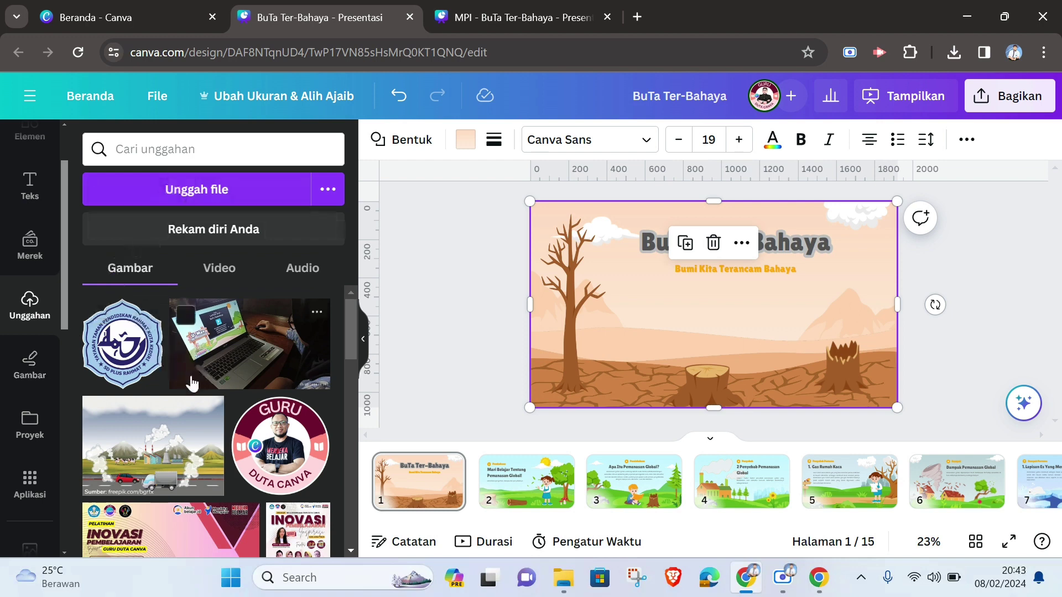
click(209, 194)
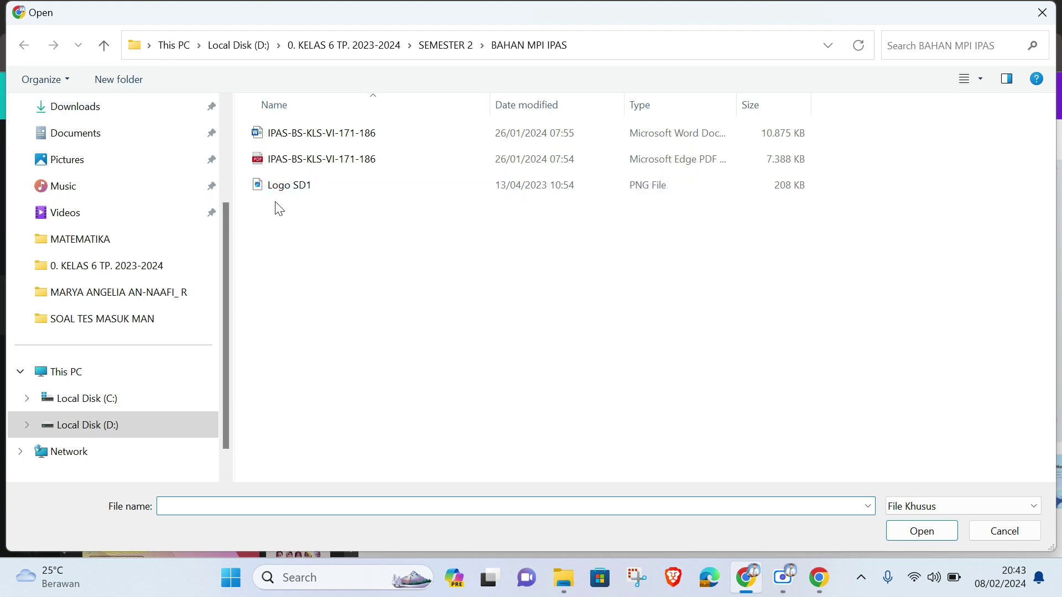
click(282, 186)
click(921, 531)
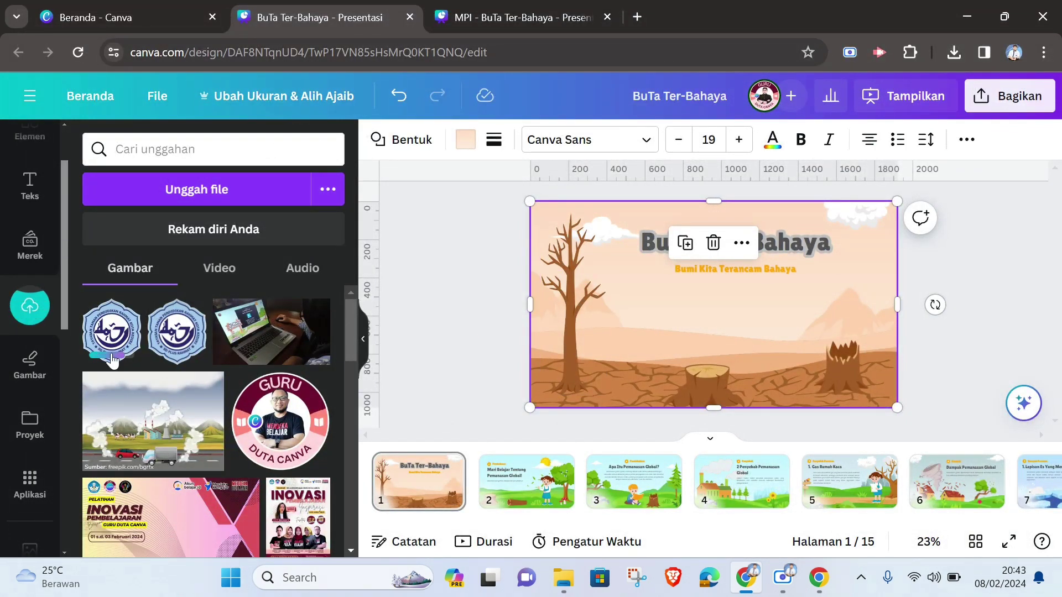
Place the uploaded school logo on the cover page, shrink it and move it into the page's upper-right corner.
click(115, 335)
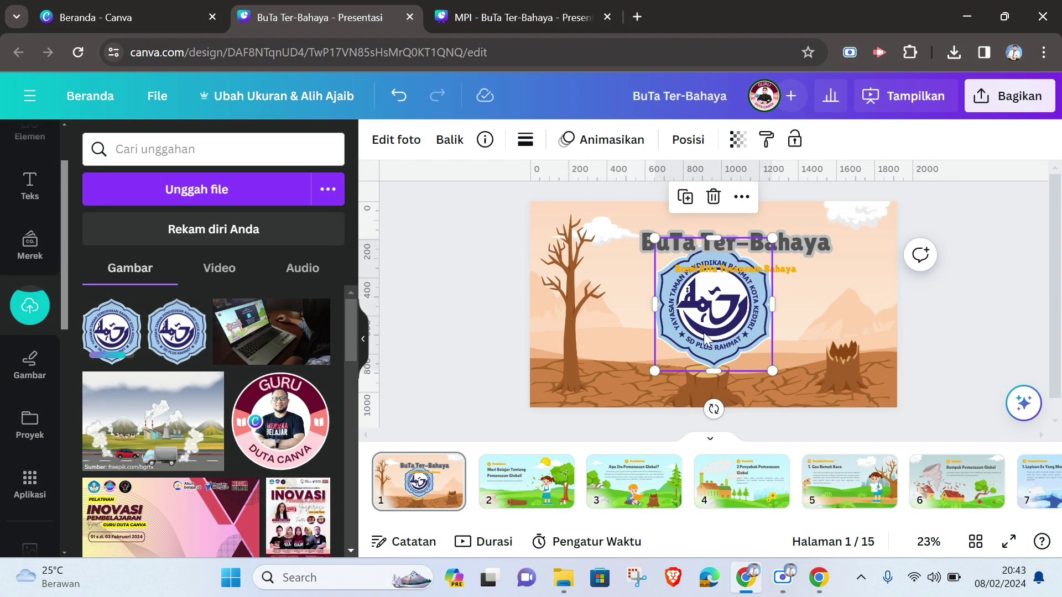
drag(701, 338, 829, 301)
drag(782, 334, 876, 222)
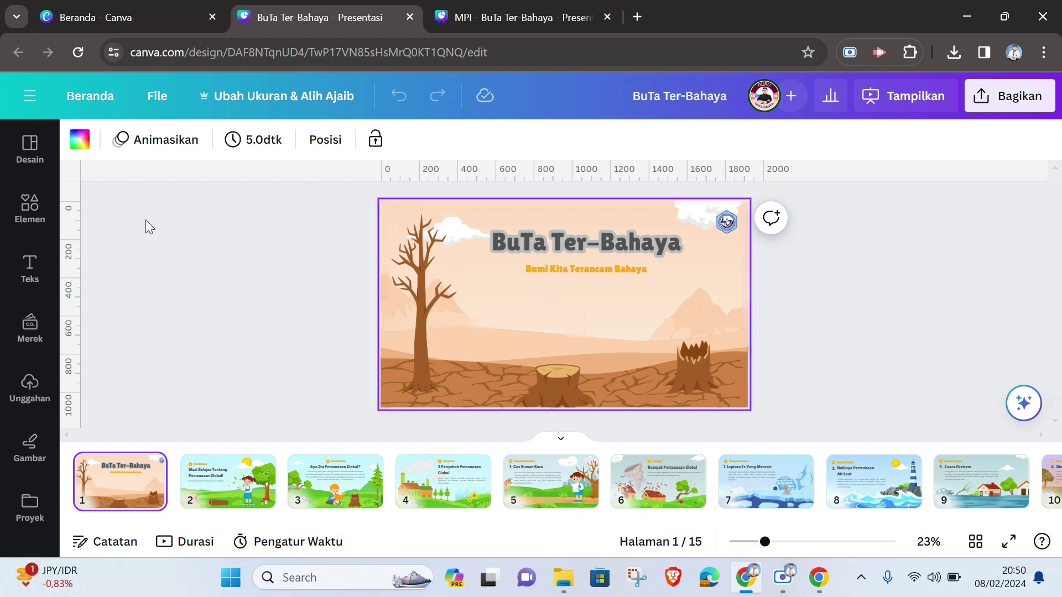
Search the graphic elements for "start" and look through the results for a suitable start button.
click(33, 218)
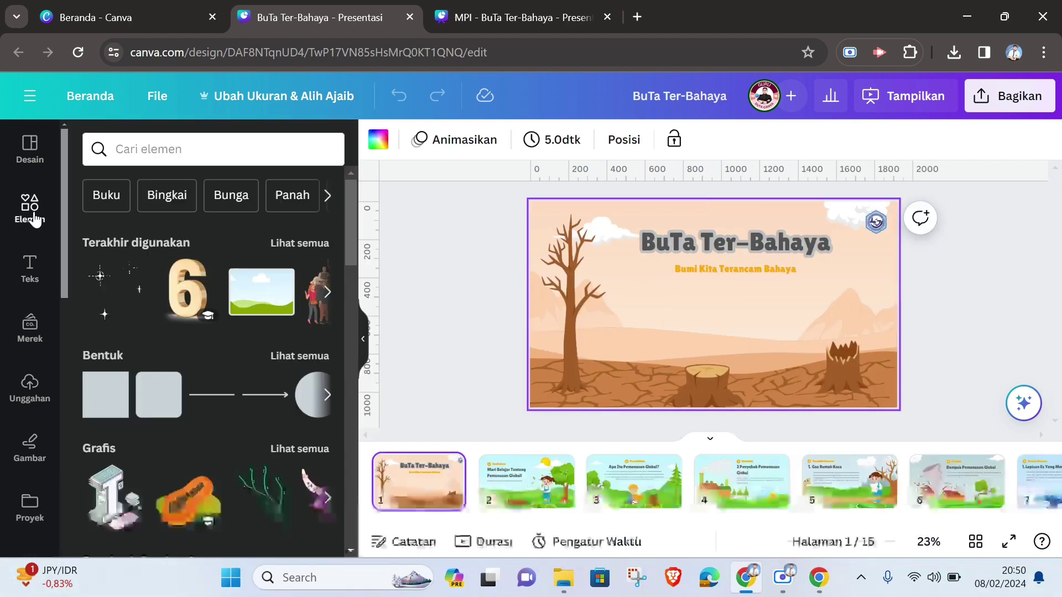
click(157, 156)
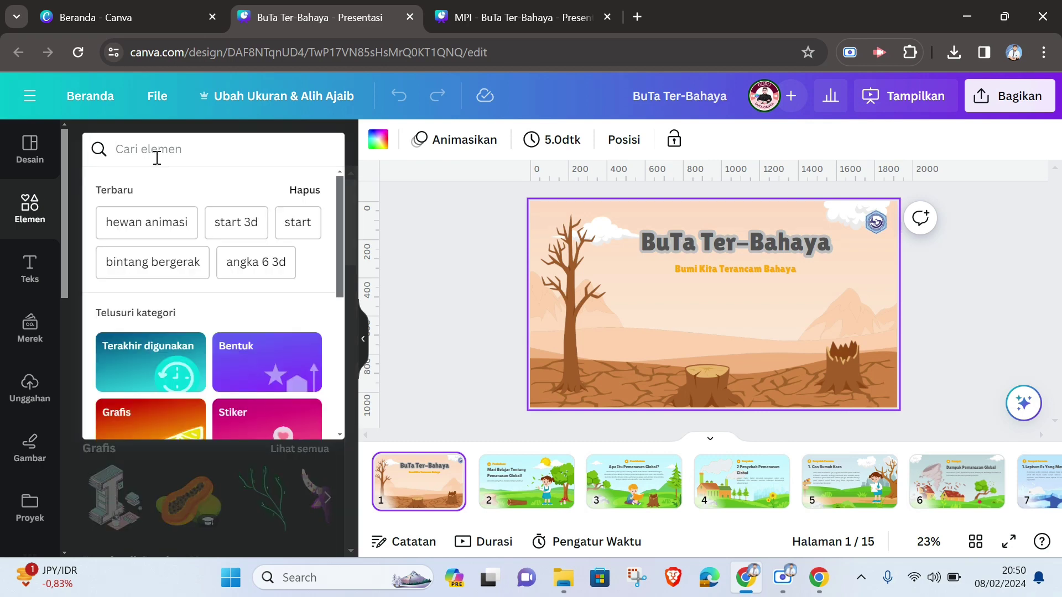
text(start)
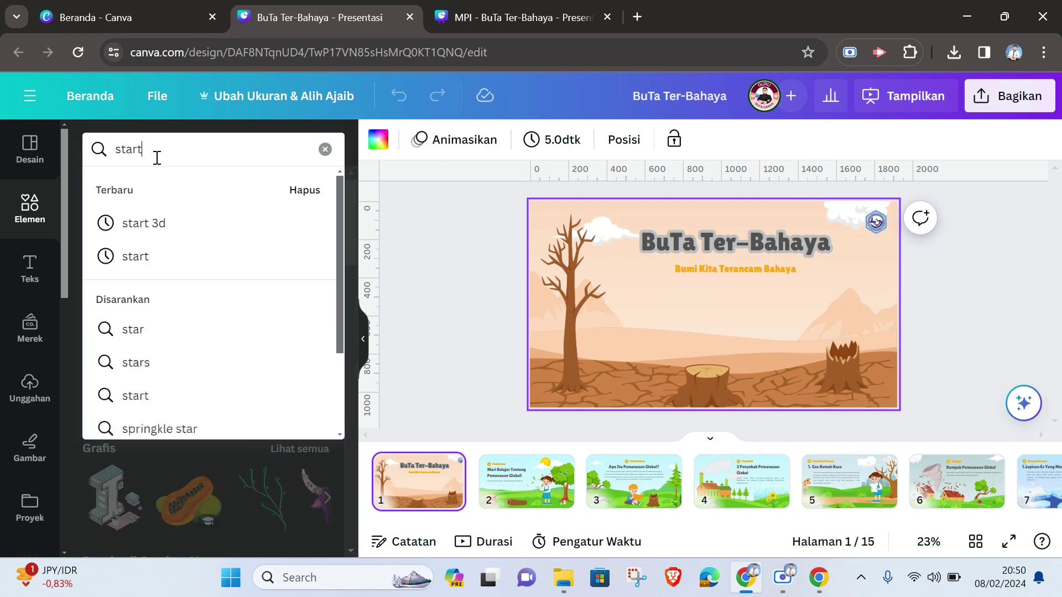
key(Return)
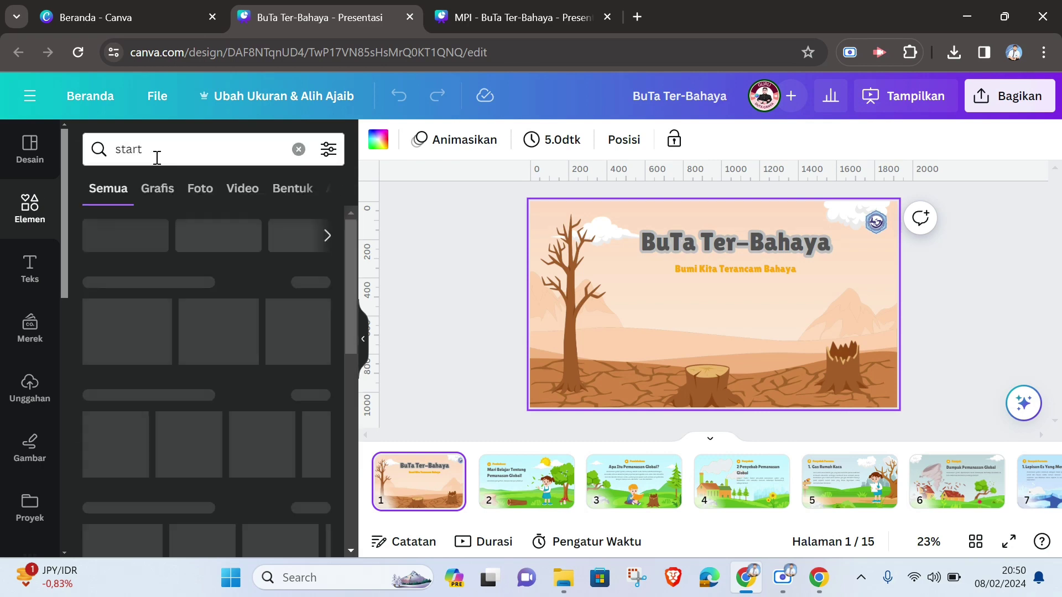
click(157, 191)
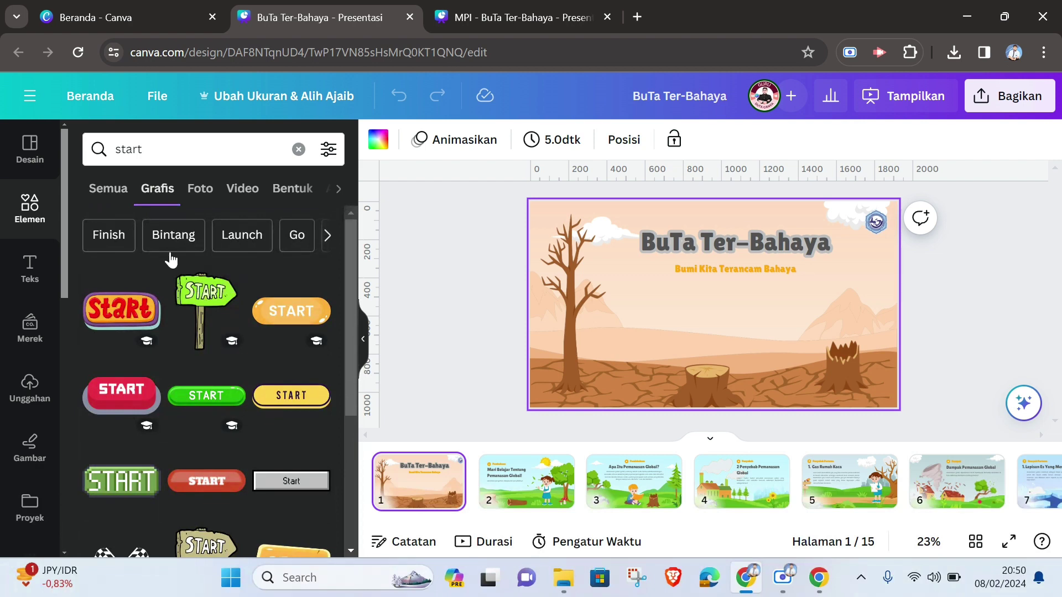
scroll(188, 327, down, 7)
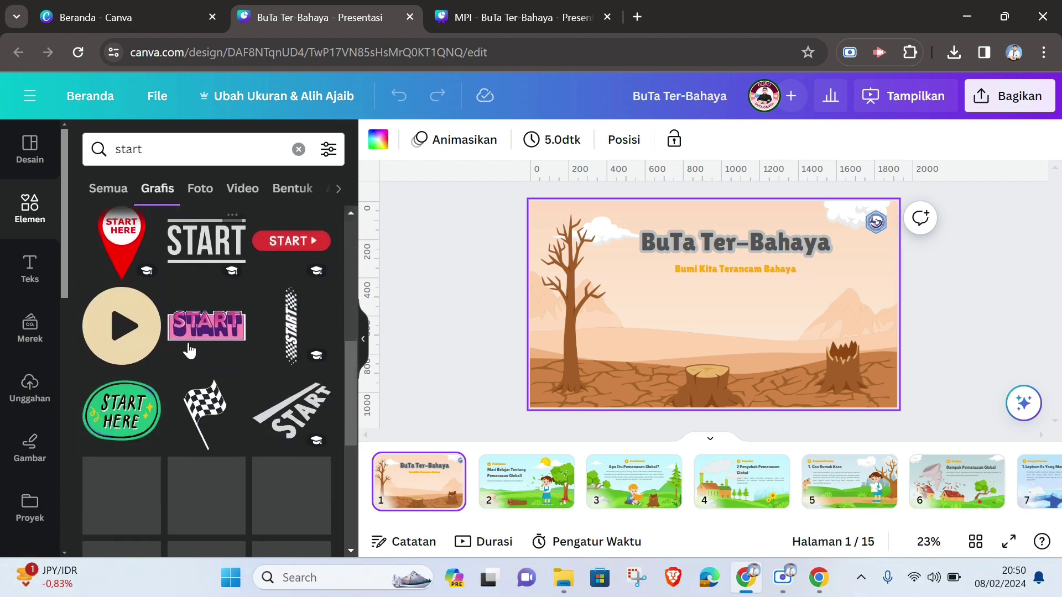
scroll(193, 351, down, 7)
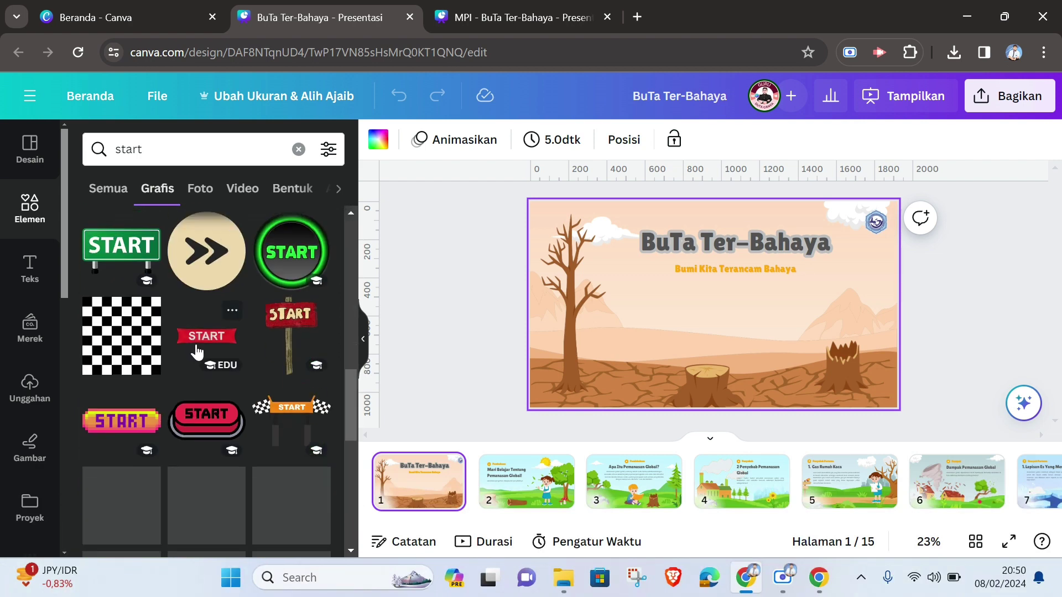
scroll(196, 352, down, 10)
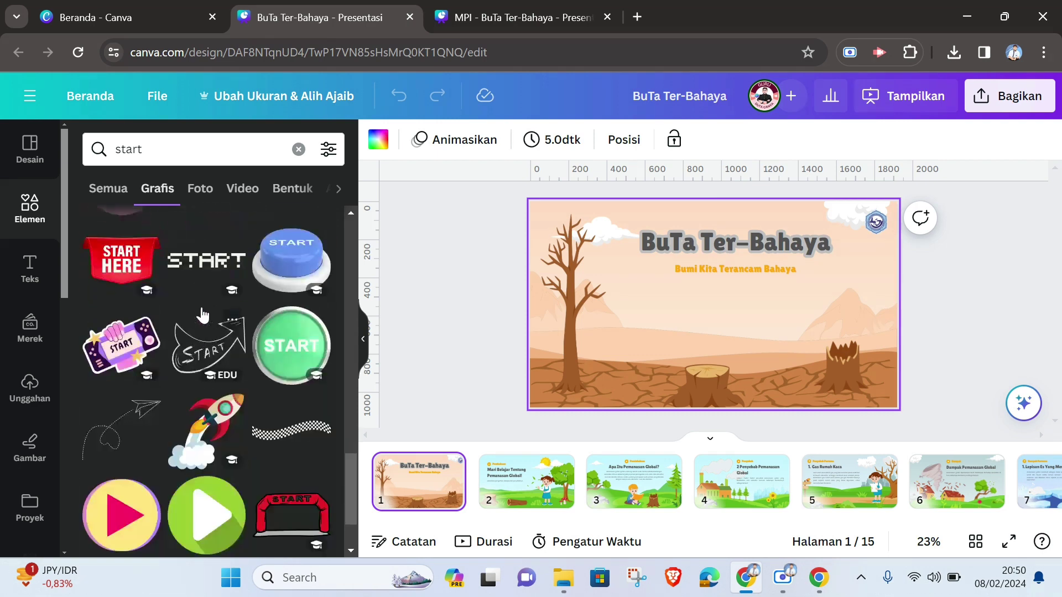
scroll(210, 310, down, 5)
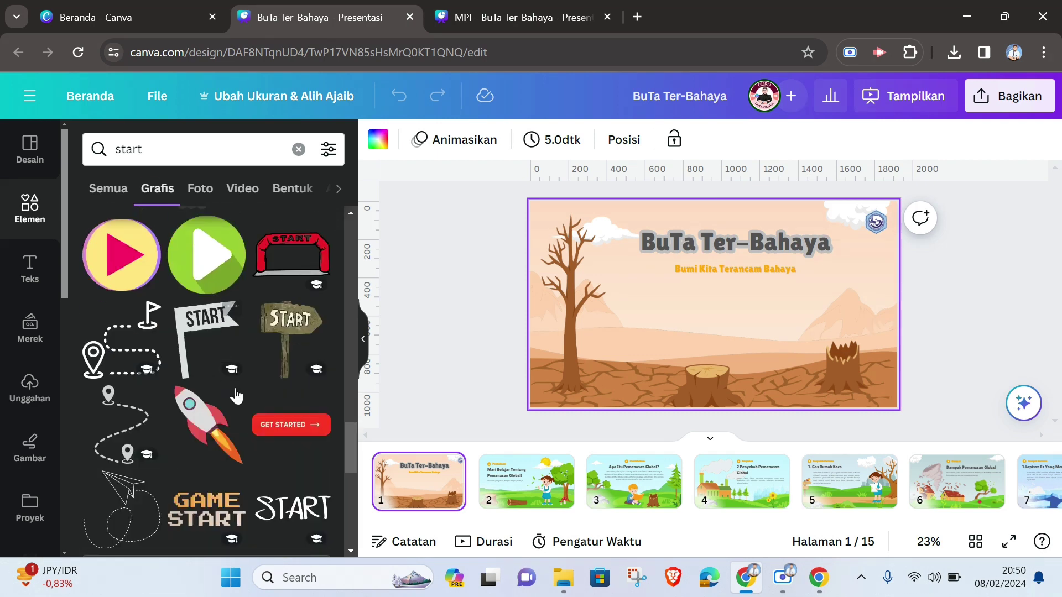
scroll(235, 392, down, 8)
scroll(221, 298, up, 4)
Search the graphics for "start kayu", add the yellow 3D START lettering and place it small, right of the page centre below the subtitle.
click(182, 155)
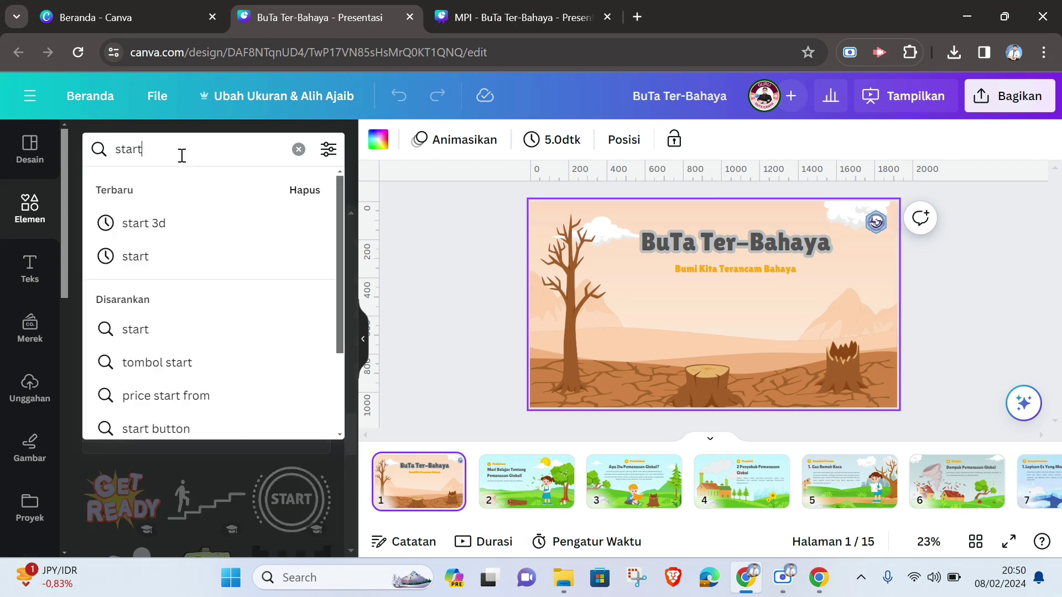
text(kayu)
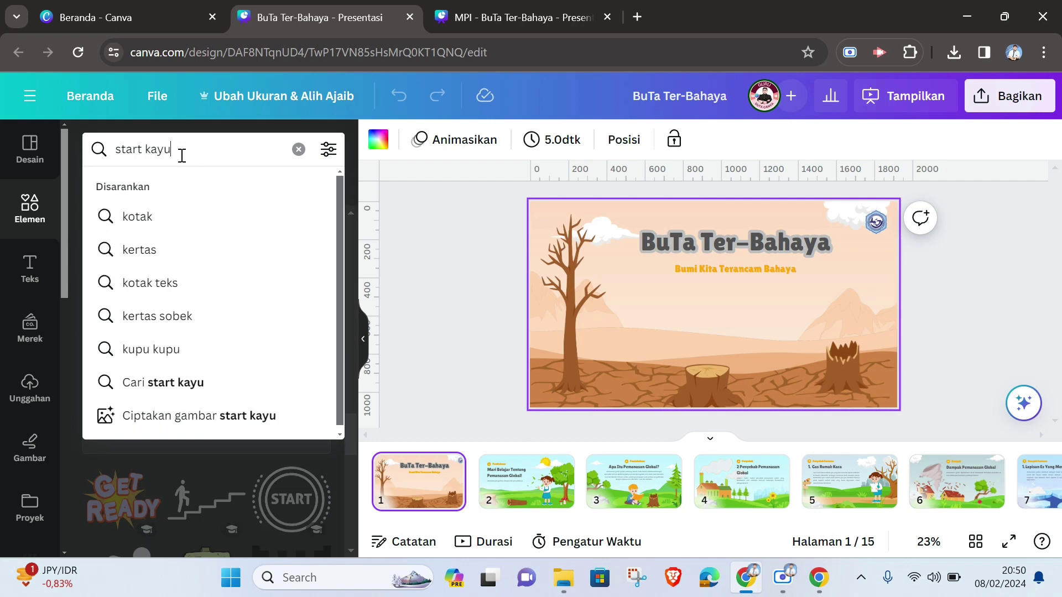
key(Return)
scroll(232, 373, down, 3)
scroll(234, 379, down, 10)
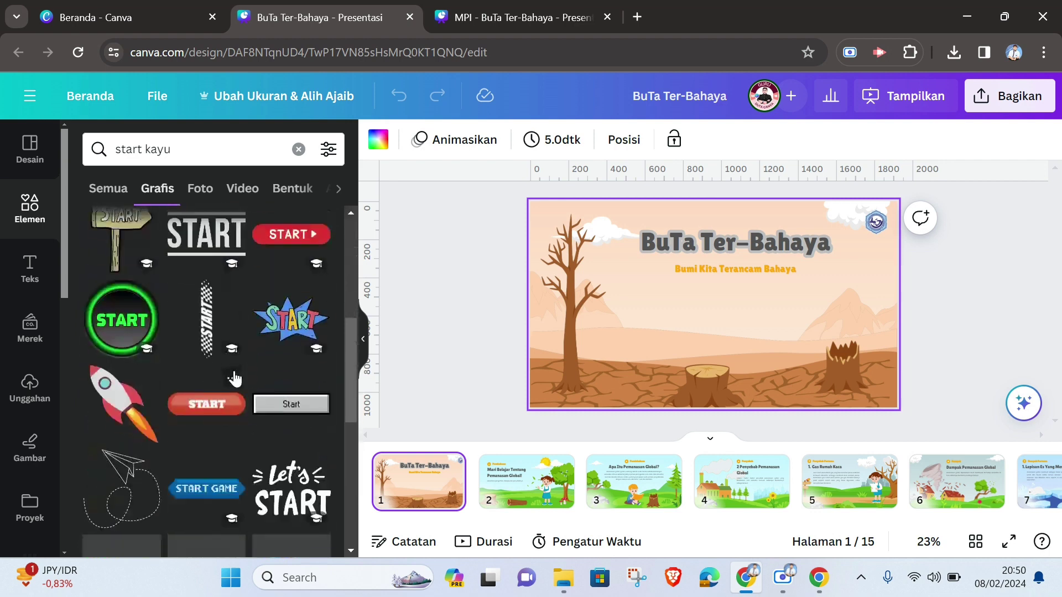
scroll(237, 389, down, 10)
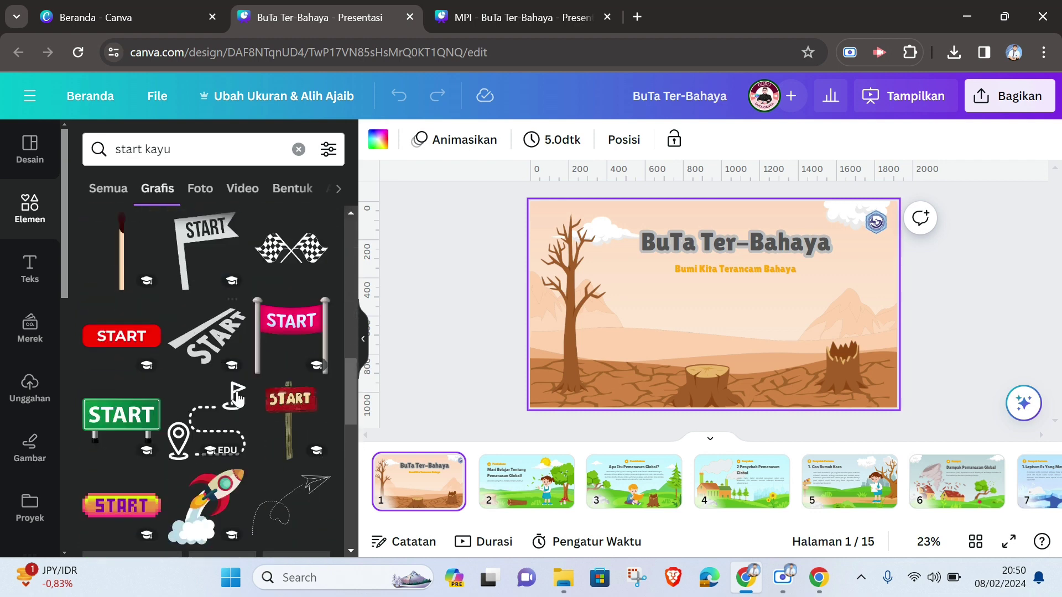
scroll(238, 409, down, 10)
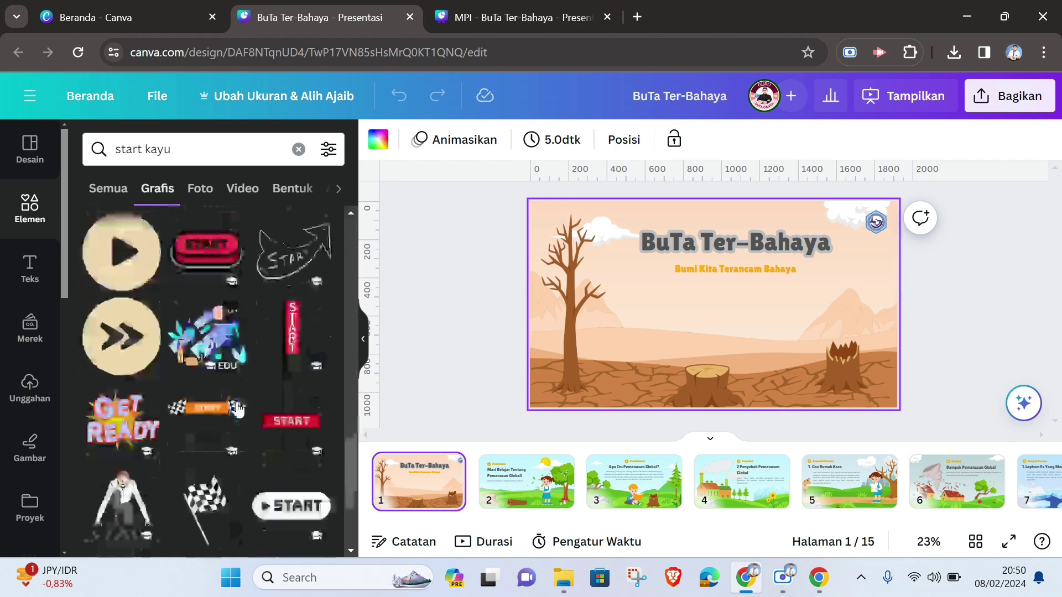
scroll(239, 410, up, 2)
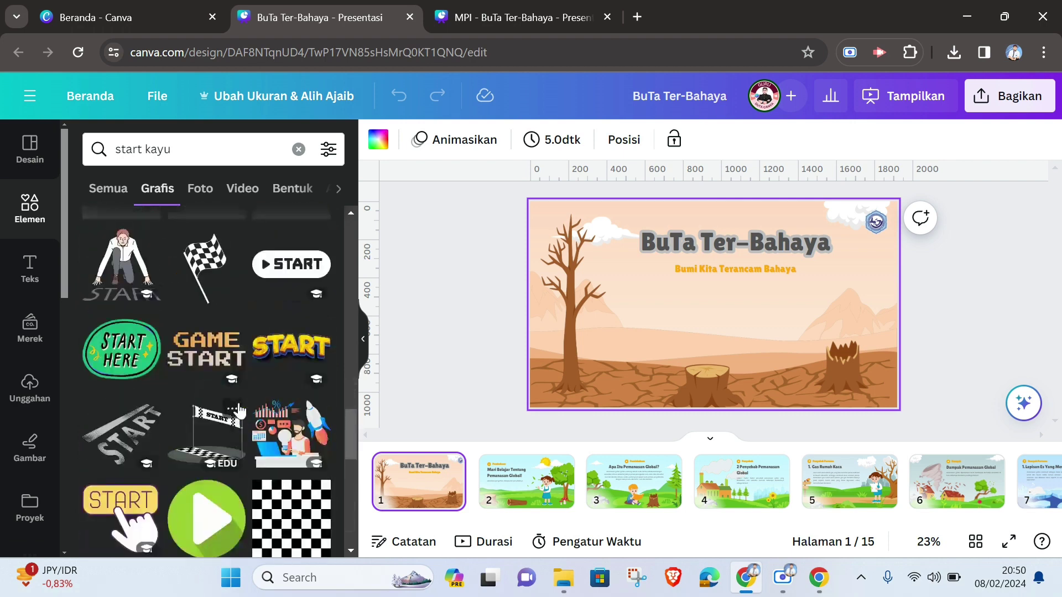
click(280, 358)
drag(550, 237, 770, 325)
drag(872, 367, 799, 360)
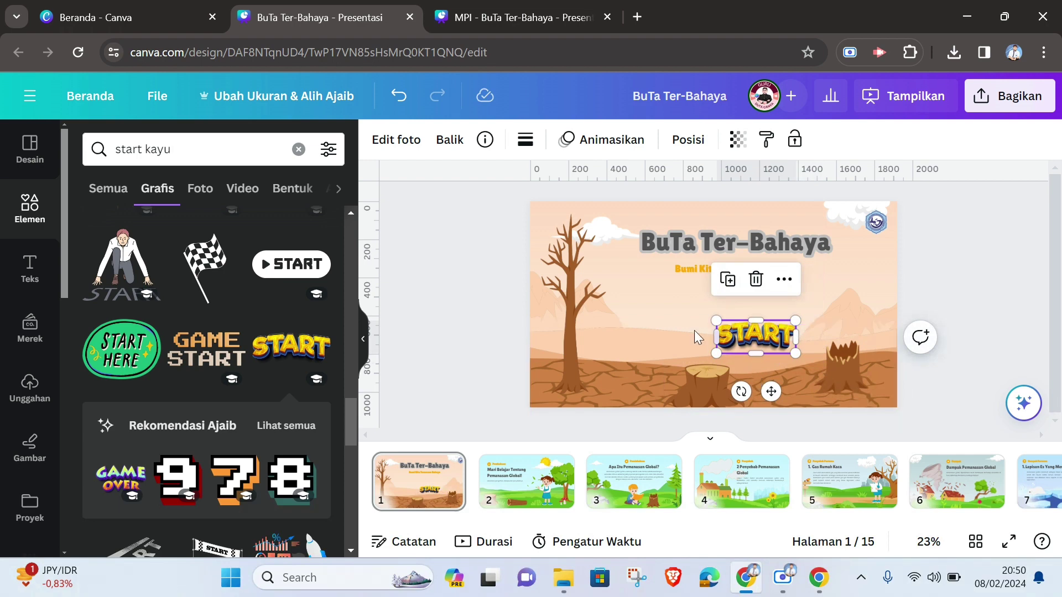
Add the grassy wooden signpost from a "papan kayu" search at about 469 by 492 px and shift the central tree stump left of it.
click(146, 149)
drag(145, 149, 113, 150)
text(pap)
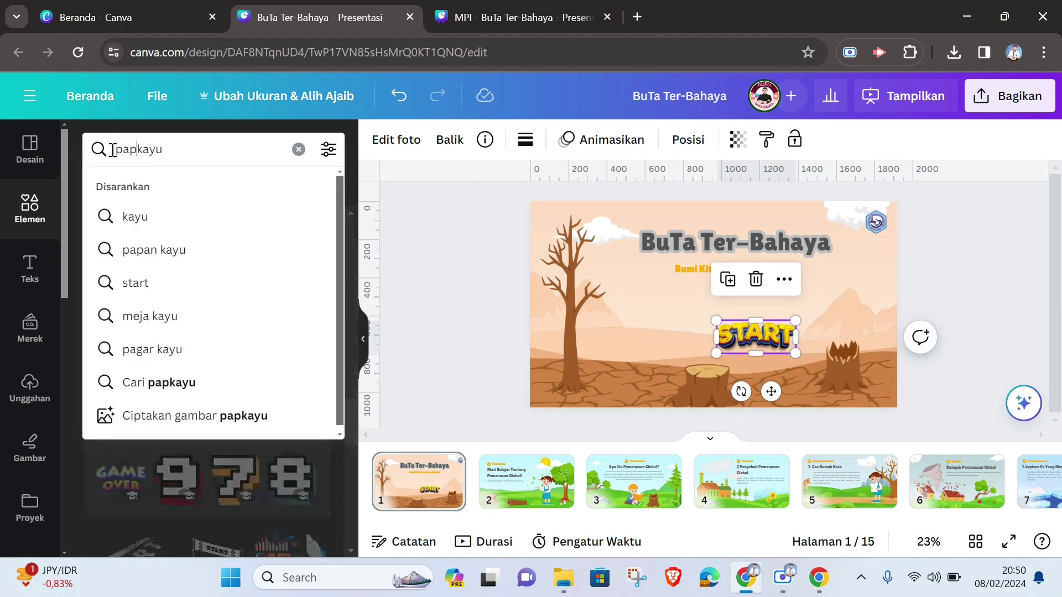
text(an)
key(Return)
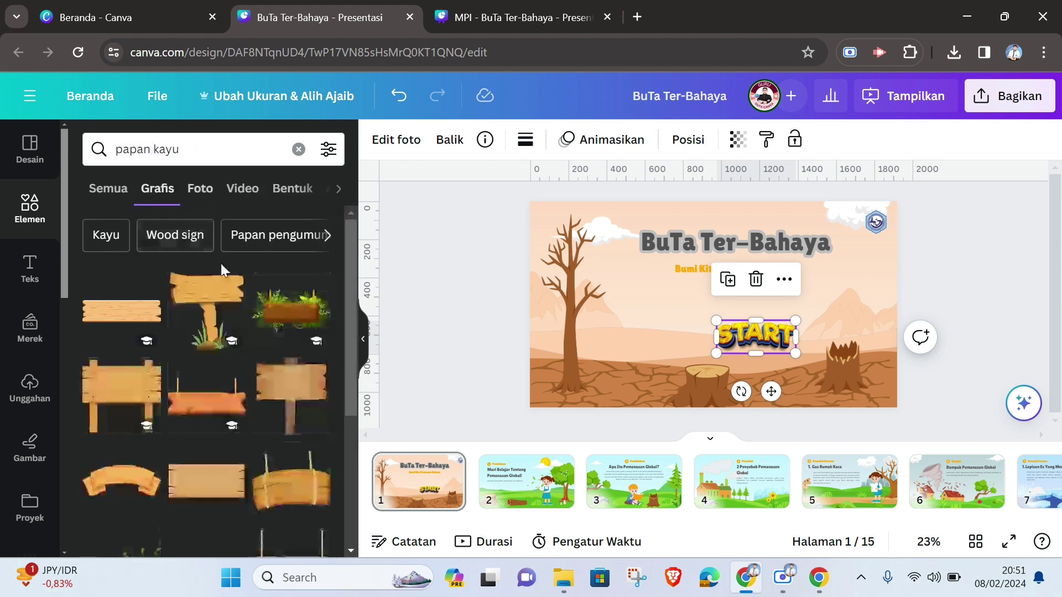
click(212, 313)
drag(666, 287, 715, 303)
drag(688, 242, 667, 373)
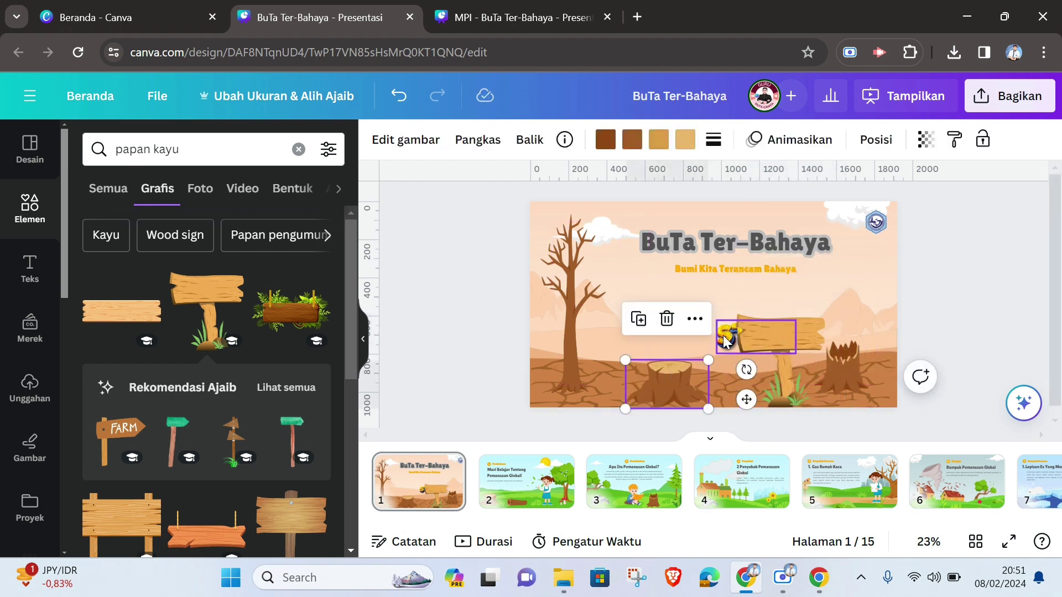
Send the wooden signpost one layer backward and move it left so its board sits behind the START lettering.
click(769, 343)
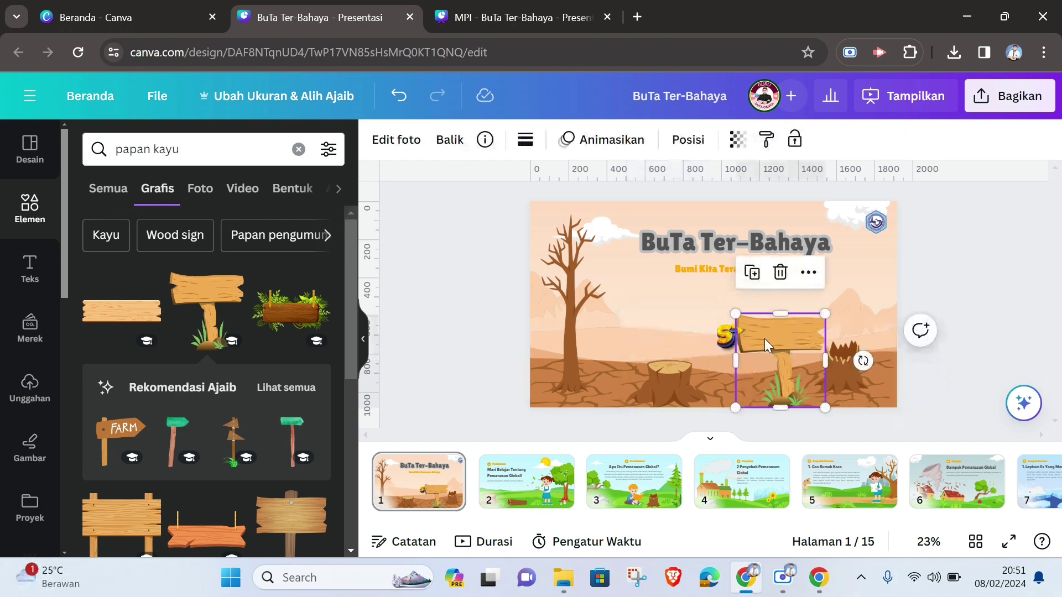
click(689, 140)
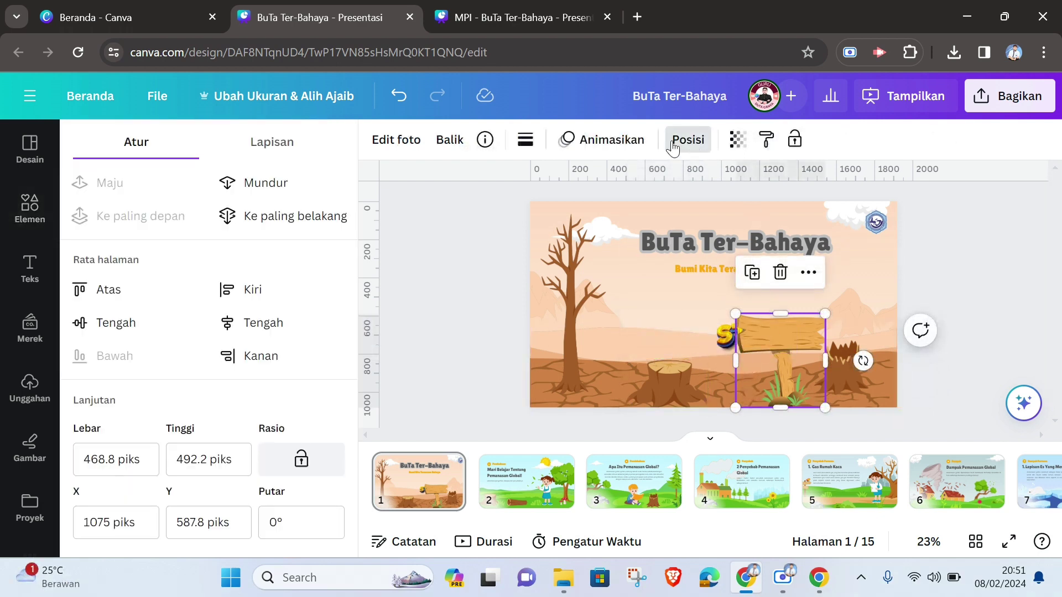
click(259, 183)
drag(759, 337, 732, 338)
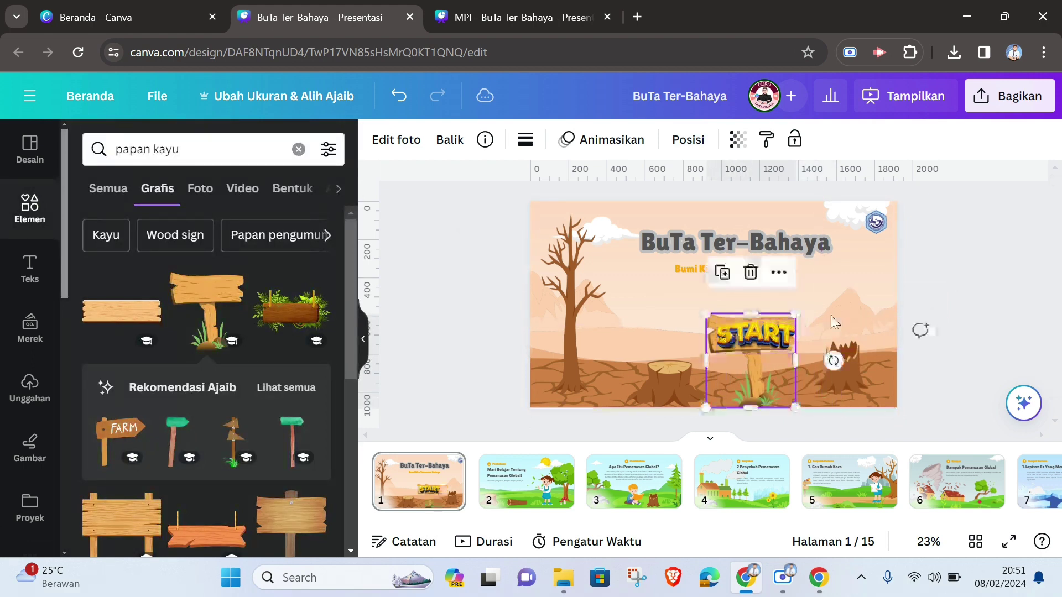
Shrink the START lettering slightly so it fits within the wooden signpost's board.
click(968, 301)
click(782, 333)
drag(795, 349, 787, 350)
click(957, 297)
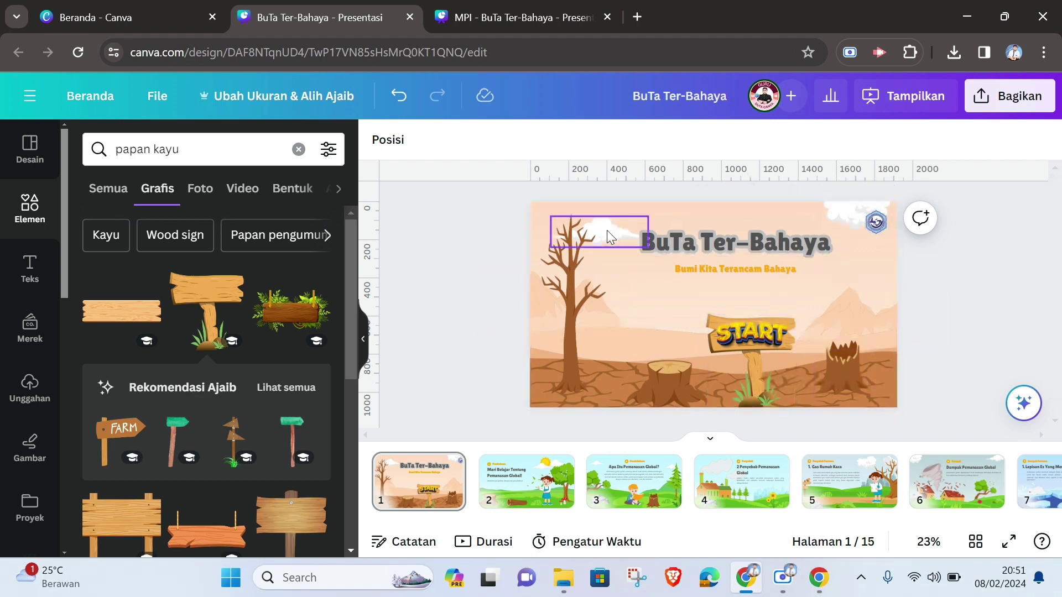
Search the graphic elements for "hewan animasi" and look through the animated animals.
click(299, 149)
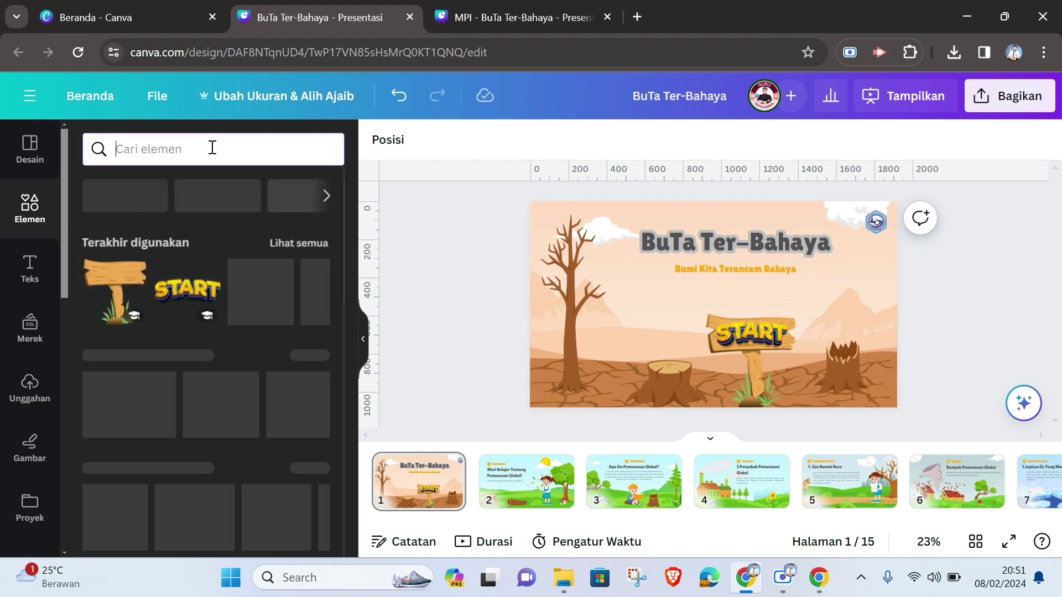
text(he)
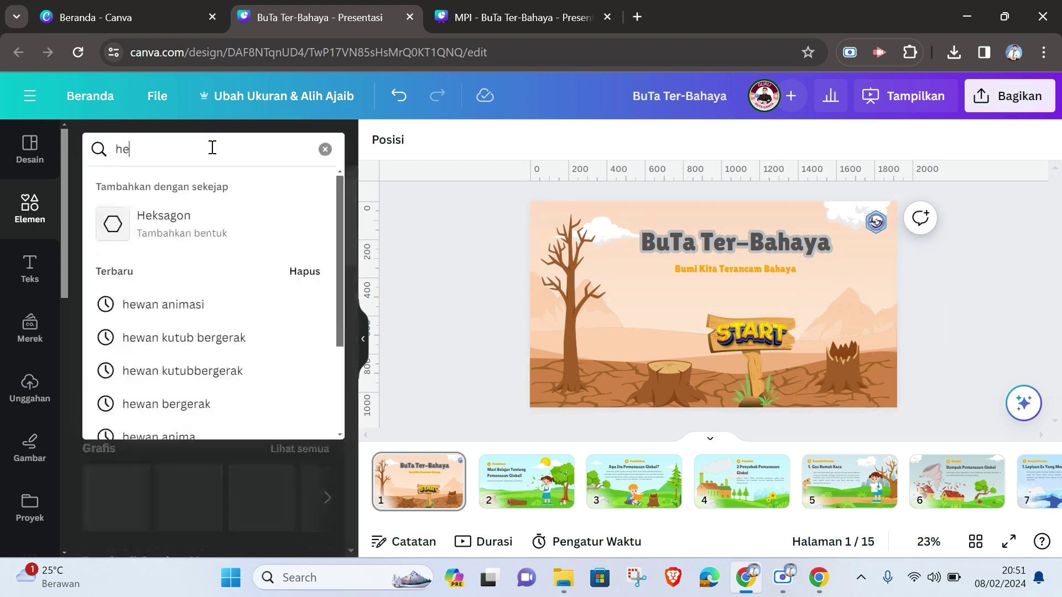
text(wan anima)
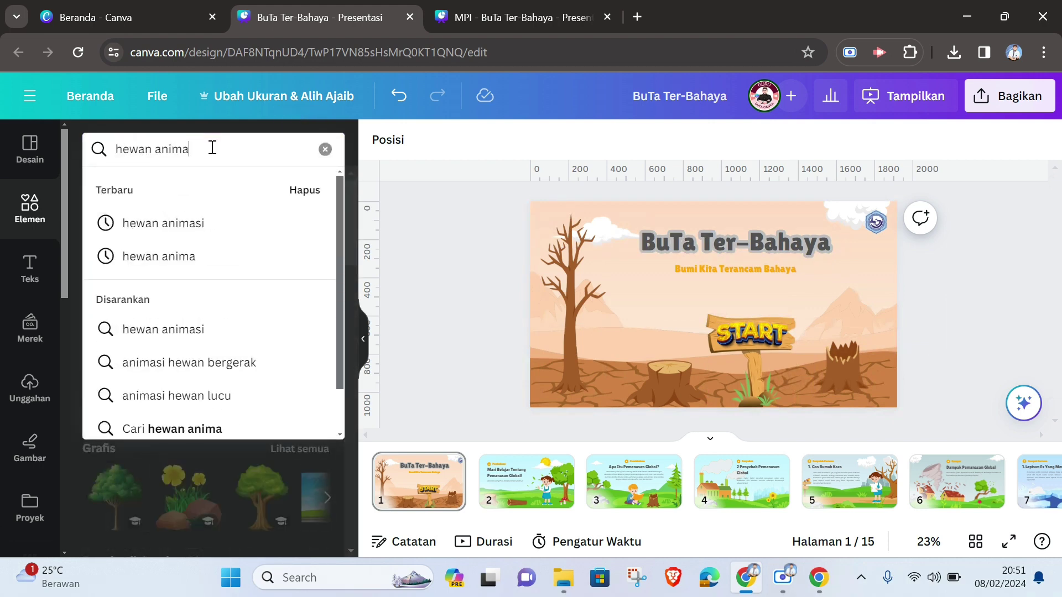
text(si)
key(Return)
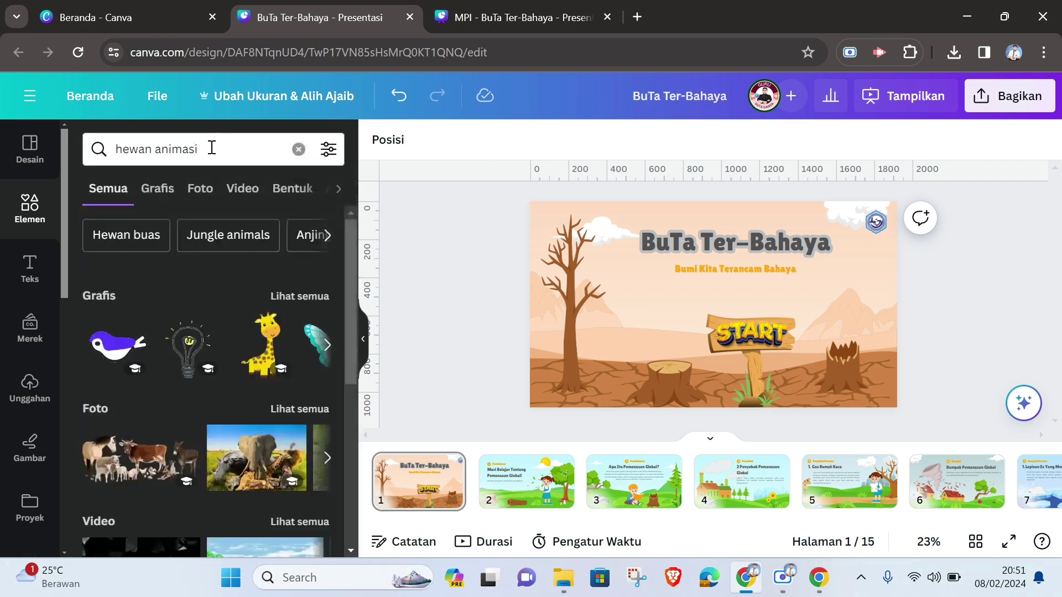
click(174, 189)
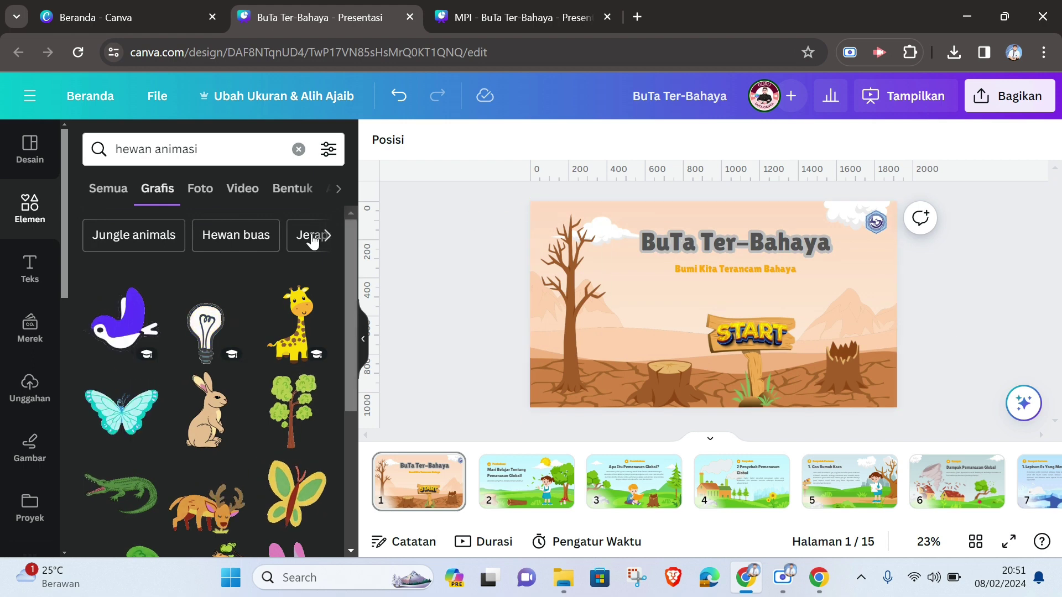
scroll(254, 393, down, 3)
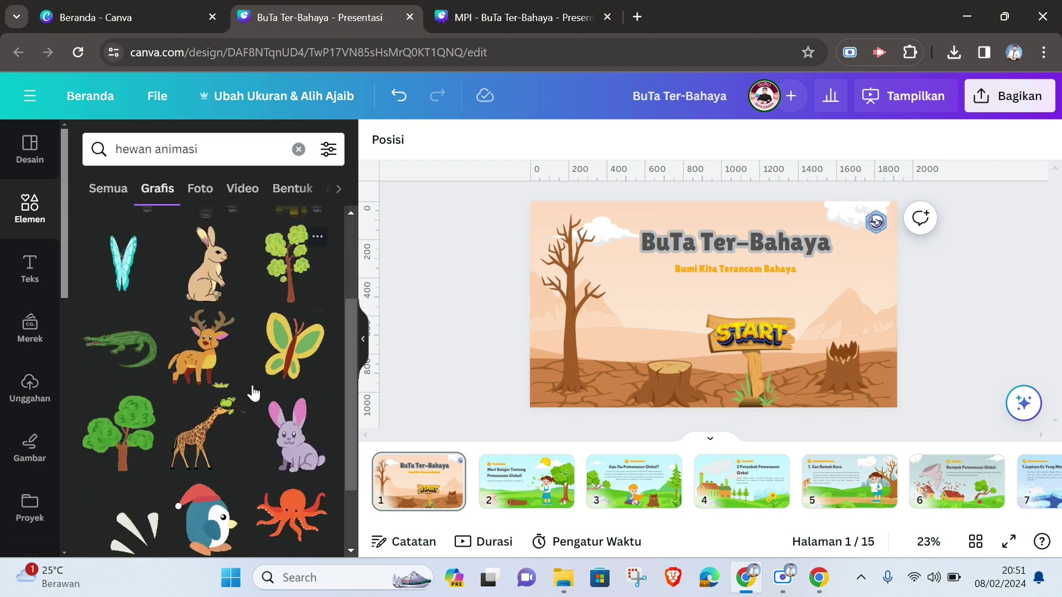
Add the animated deer to the cover, shrink it and place it between the bare tree and the central stump.
click(204, 337)
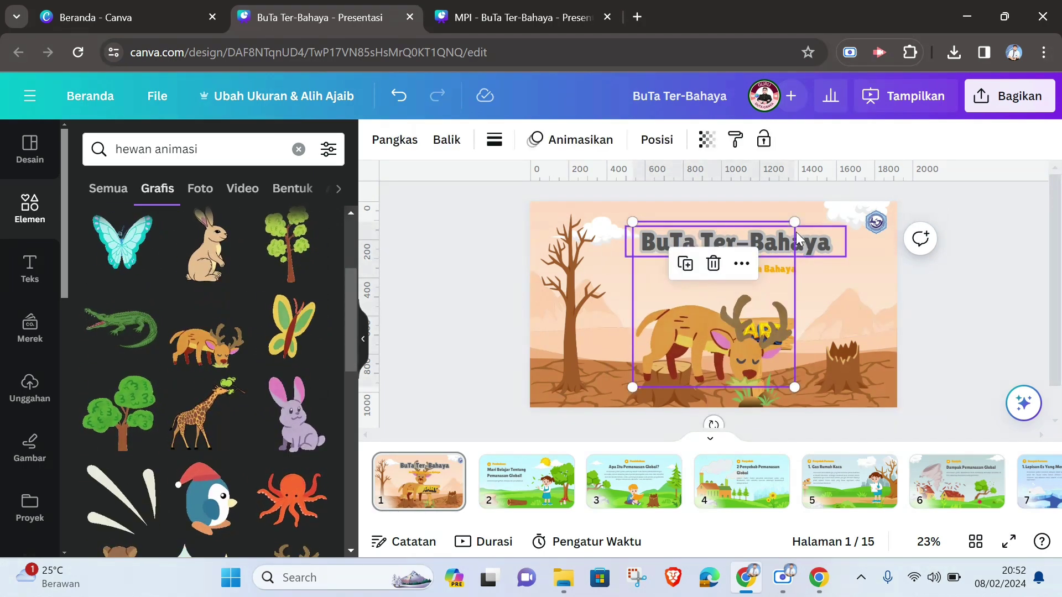
drag(794, 222, 732, 287)
drag(681, 336, 629, 331)
drag(680, 281, 640, 322)
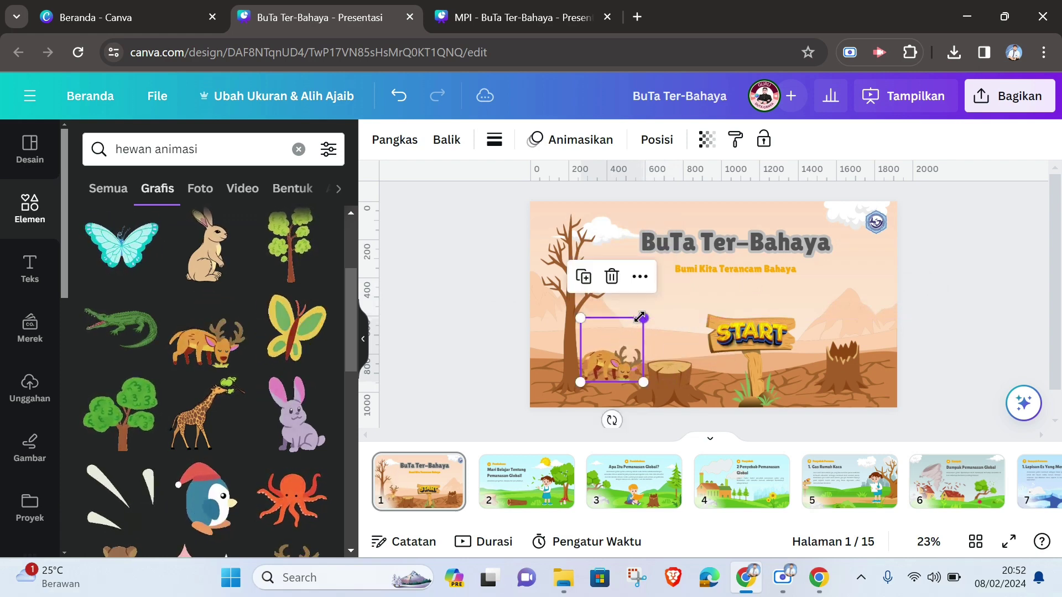
click(974, 305)
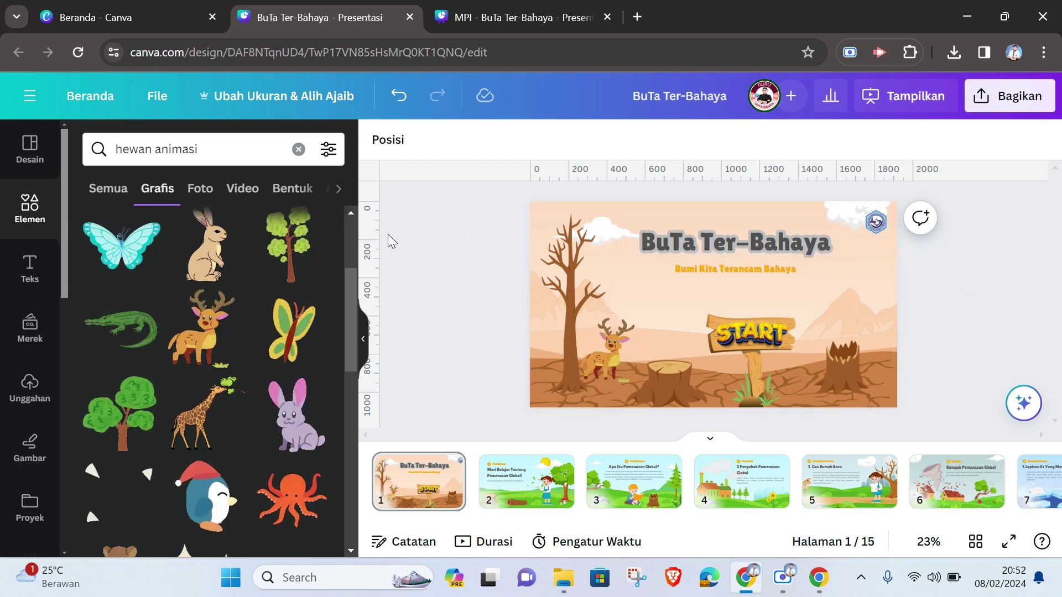
Add margin guides just inside the left, right, top and bottom edges of the cover page.
drag(408, 236, 883, 268)
drag(374, 263, 536, 280)
drag(447, 178, 470, 399)
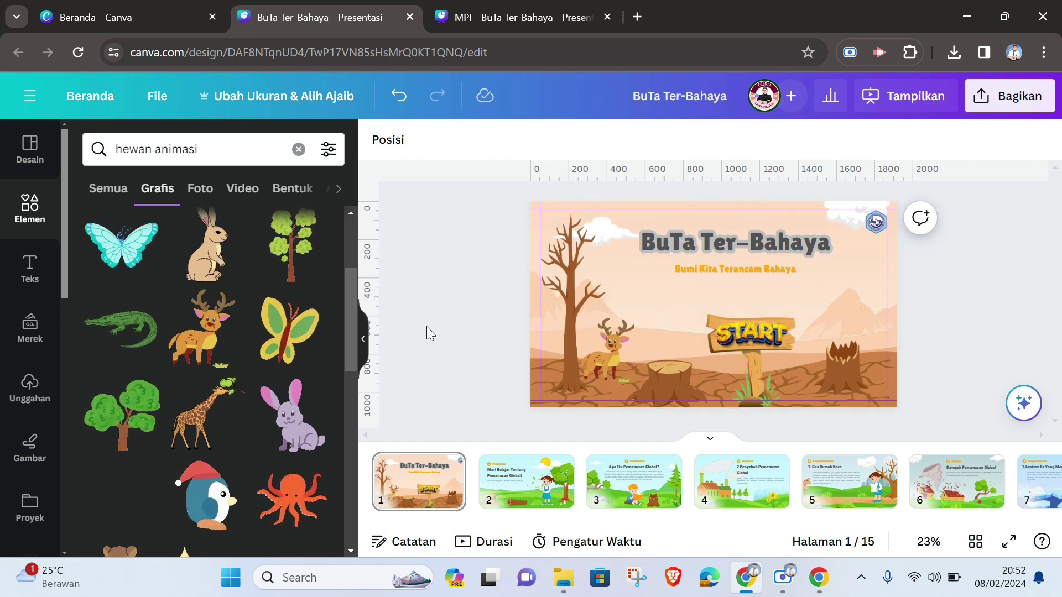
Nudge the "Bumi Kita Terancam Bahaya" subtitle slightly closer to the title.
click(363, 338)
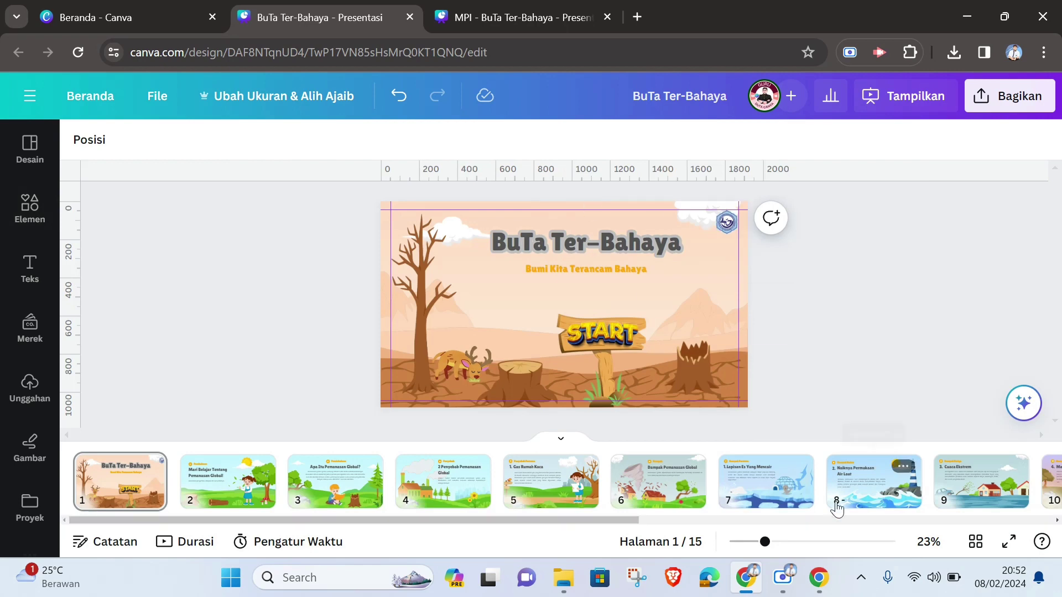
drag(765, 542, 769, 542)
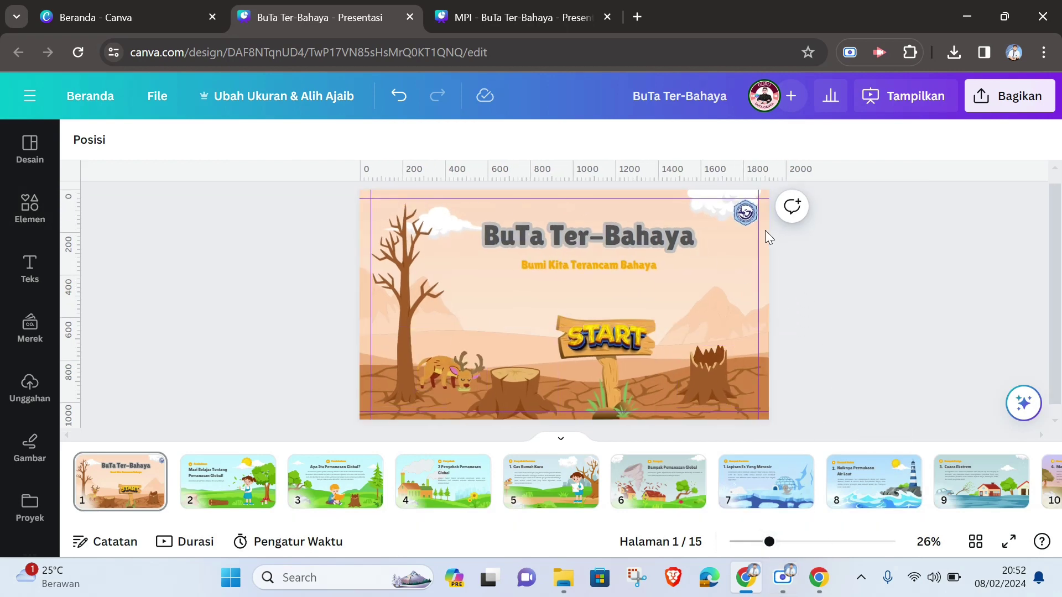
click(575, 268)
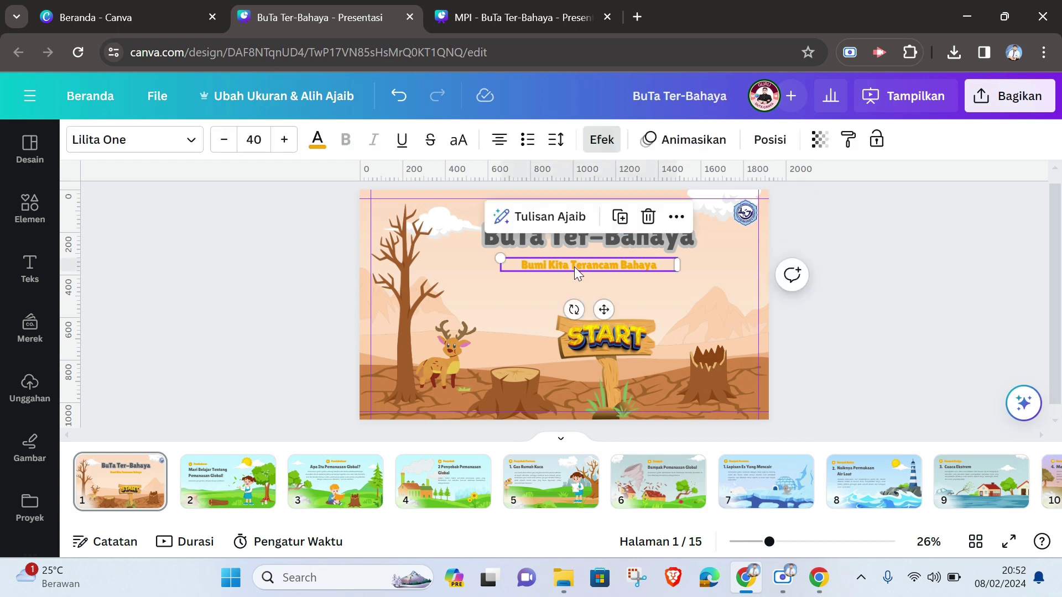
click(603, 289)
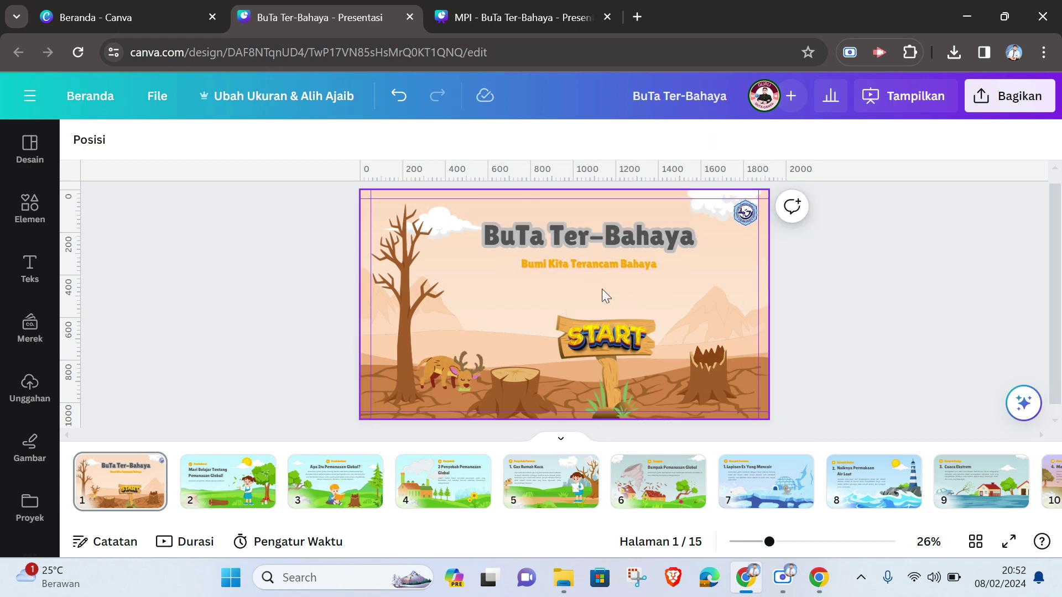
click(592, 266)
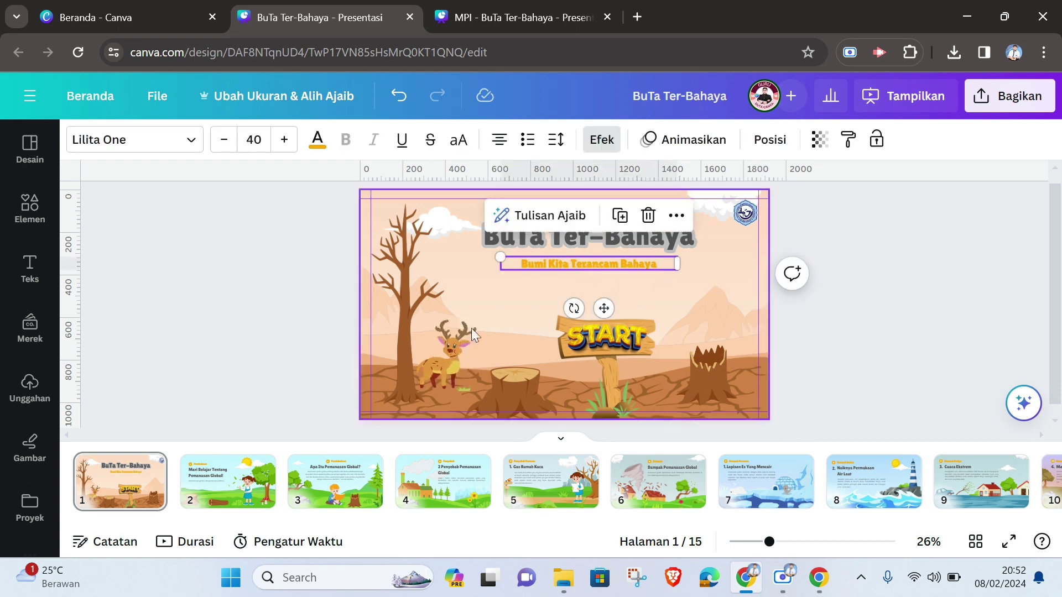
Copy the small description text from page 2 onto the cover and place it directly below the subtitle.
click(227, 480)
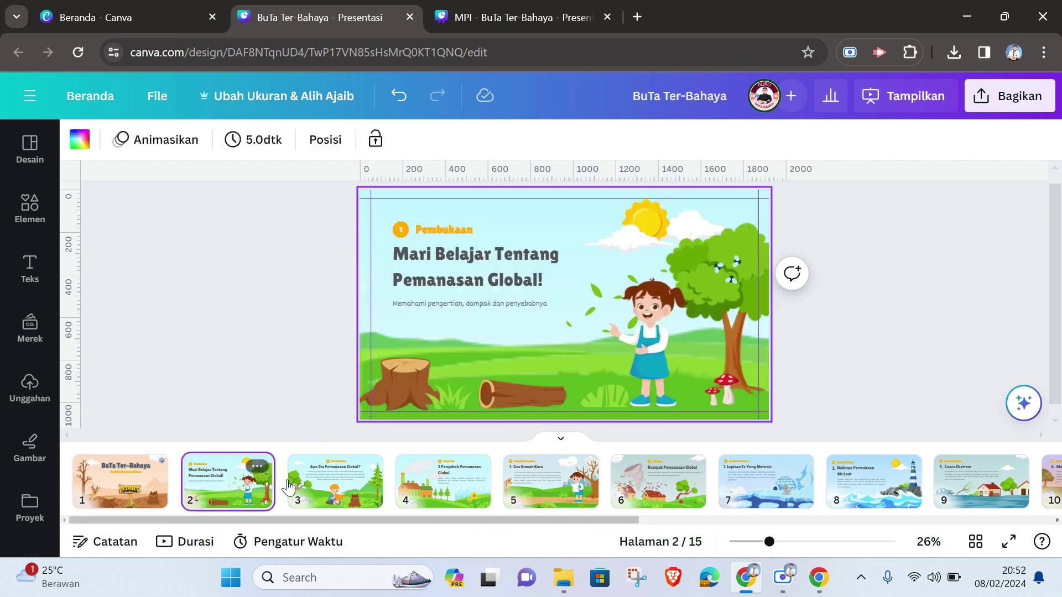
click(472, 282)
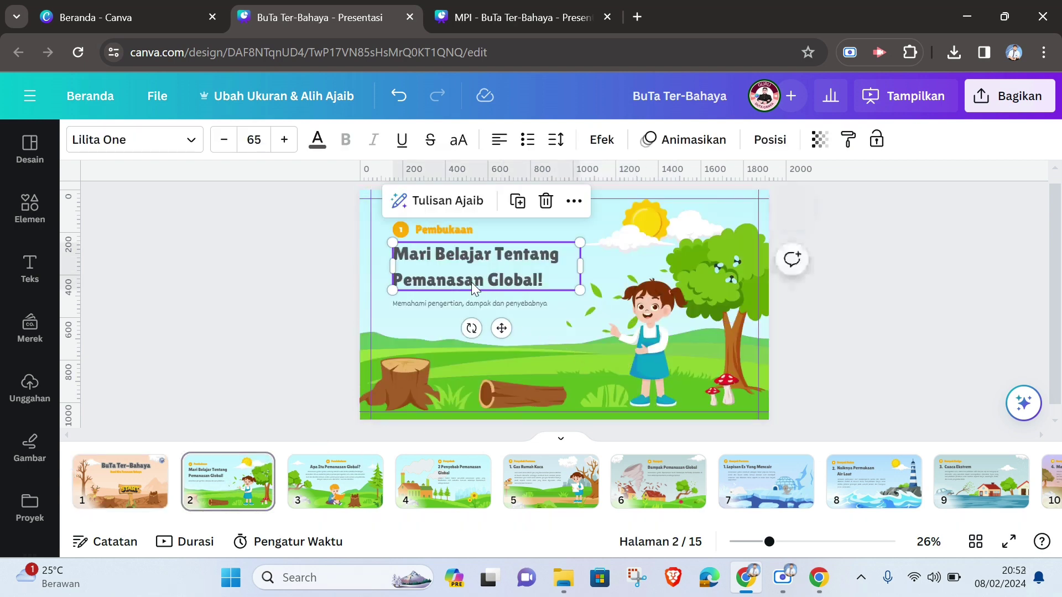
click(463, 302)
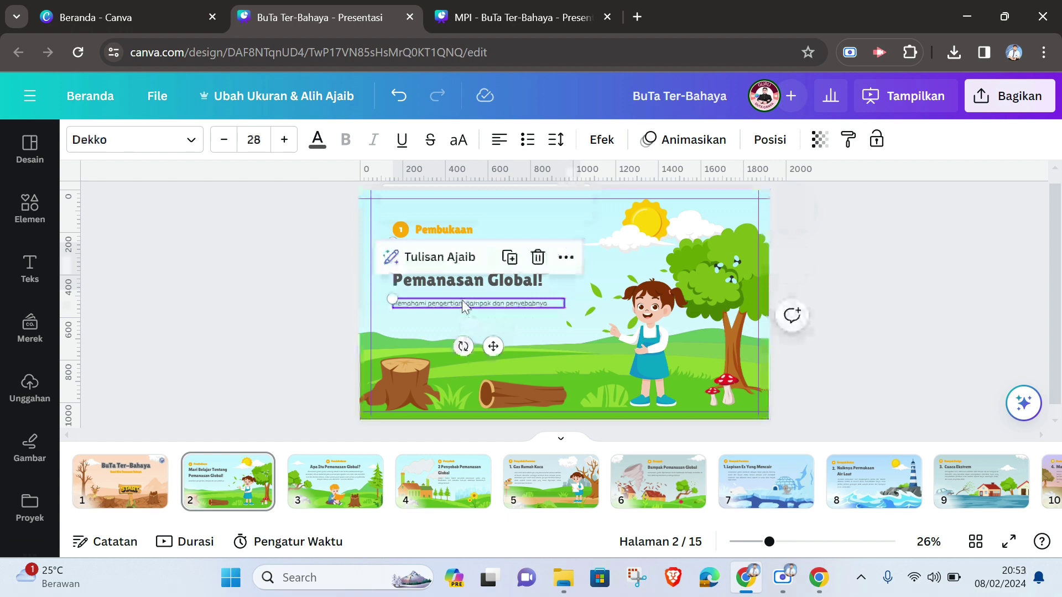
click(132, 480)
click(509, 288)
key(ctrl+v)
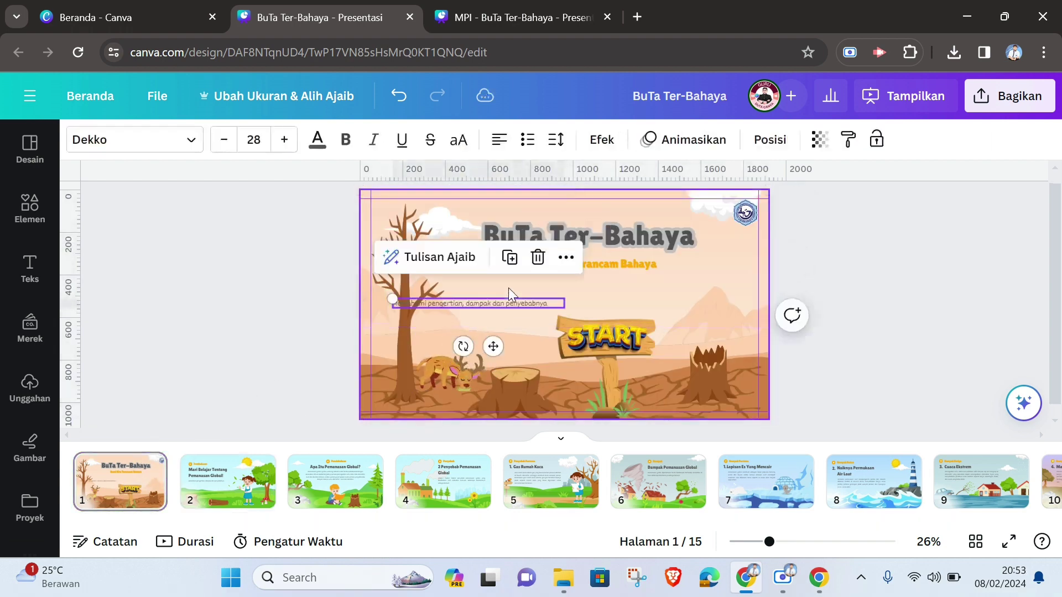
drag(506, 304, 603, 287)
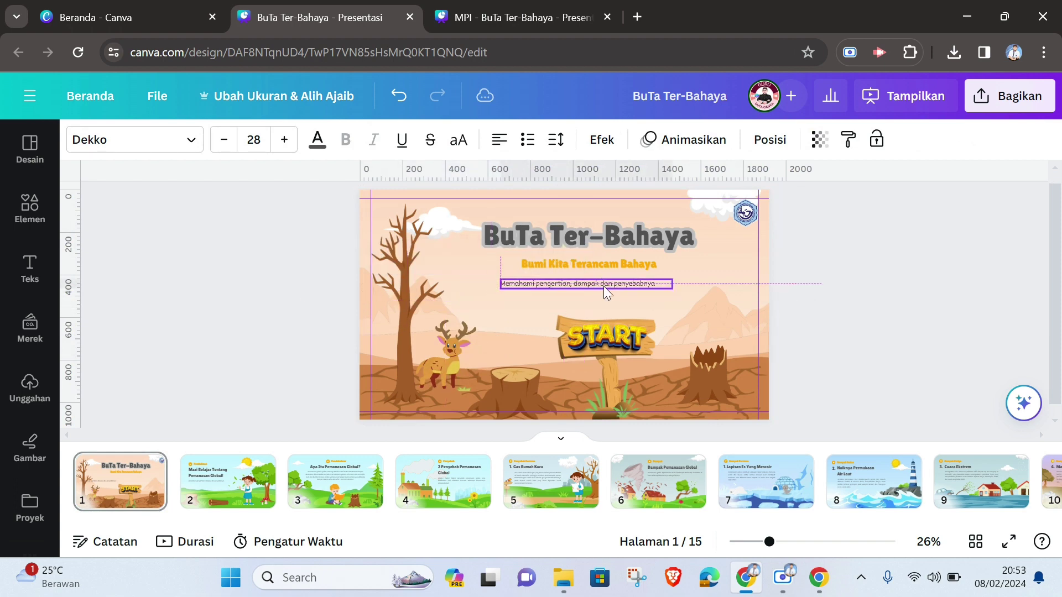
Replace the pasted description on the cover with "IPAS FASE C - KELAS 6".
double_click(603, 287)
text(PAS KELAS 6)
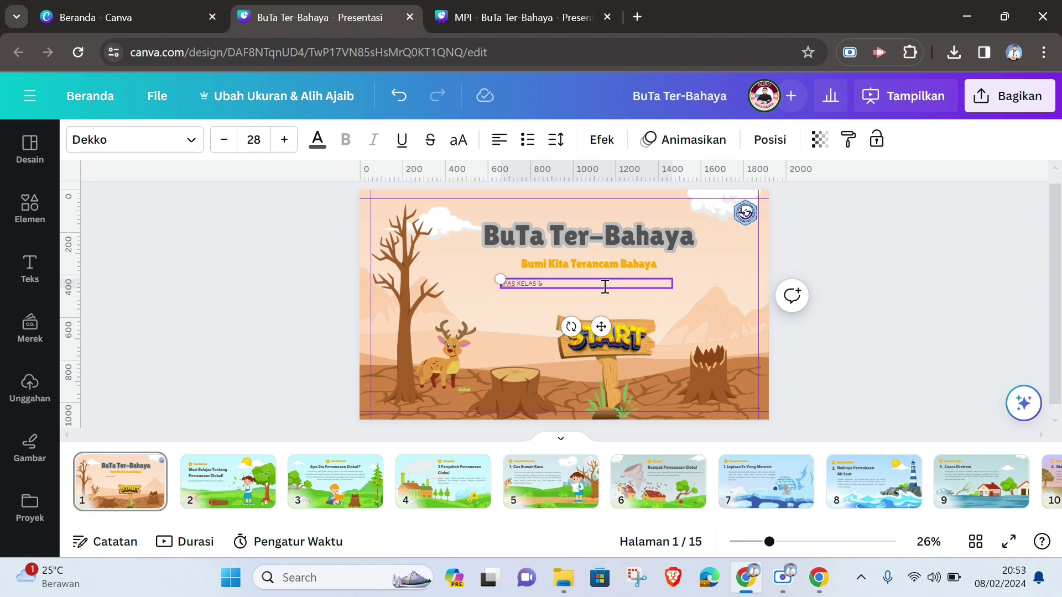
text(AC)
text( C -)
Centre-align the class line's text and centre its text box horizontally on the page.
key(ctrl+a)
click(499, 142)
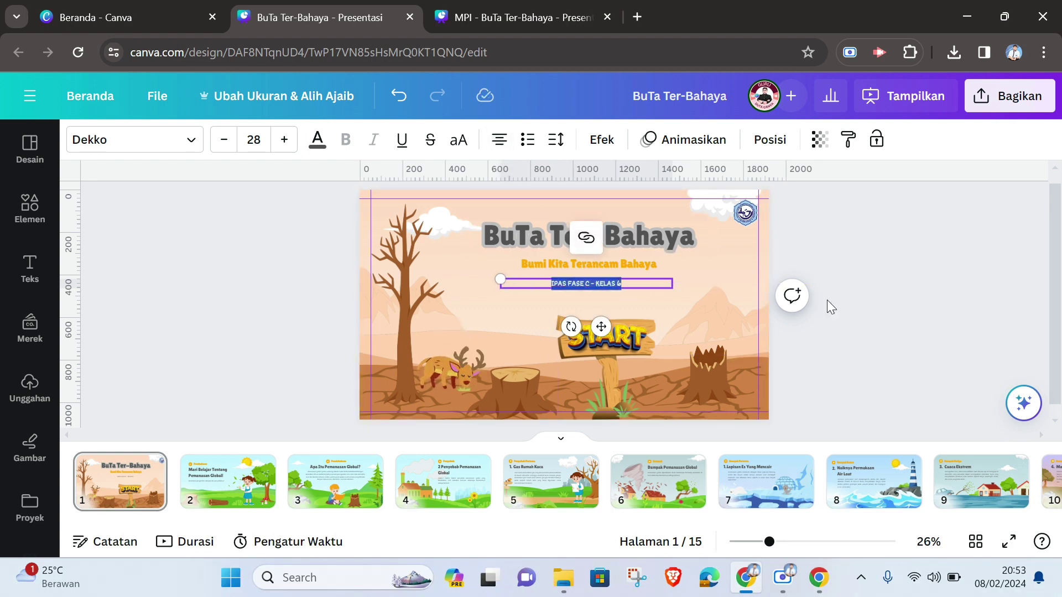
click(770, 139)
click(260, 323)
click(970, 266)
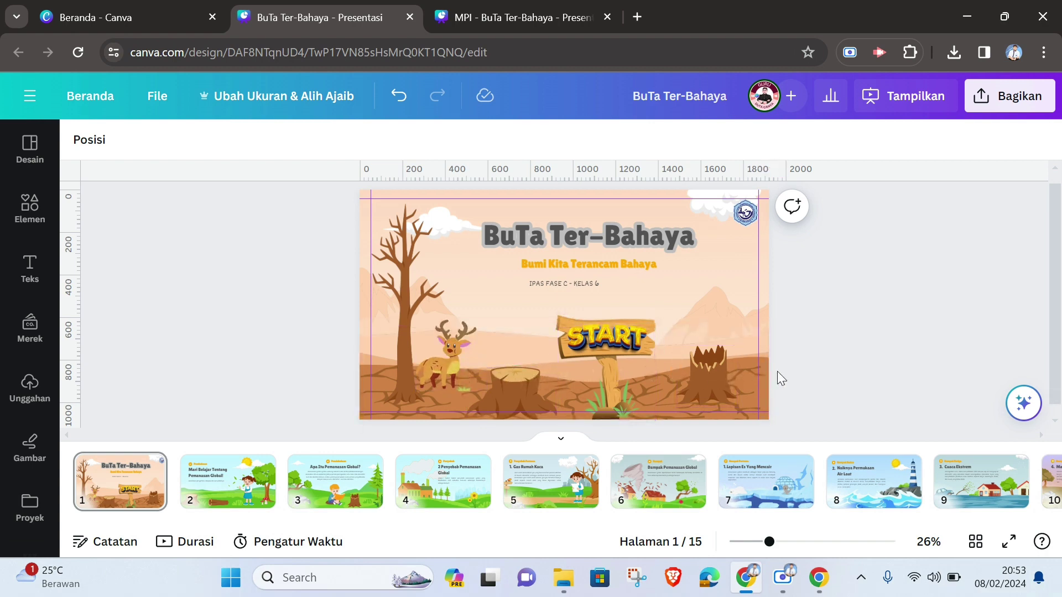
Switch to the MPI - BuTa Ter-Bahaya presentation and copy the "Sinau Mempeng" banner from its title page.
click(489, 22)
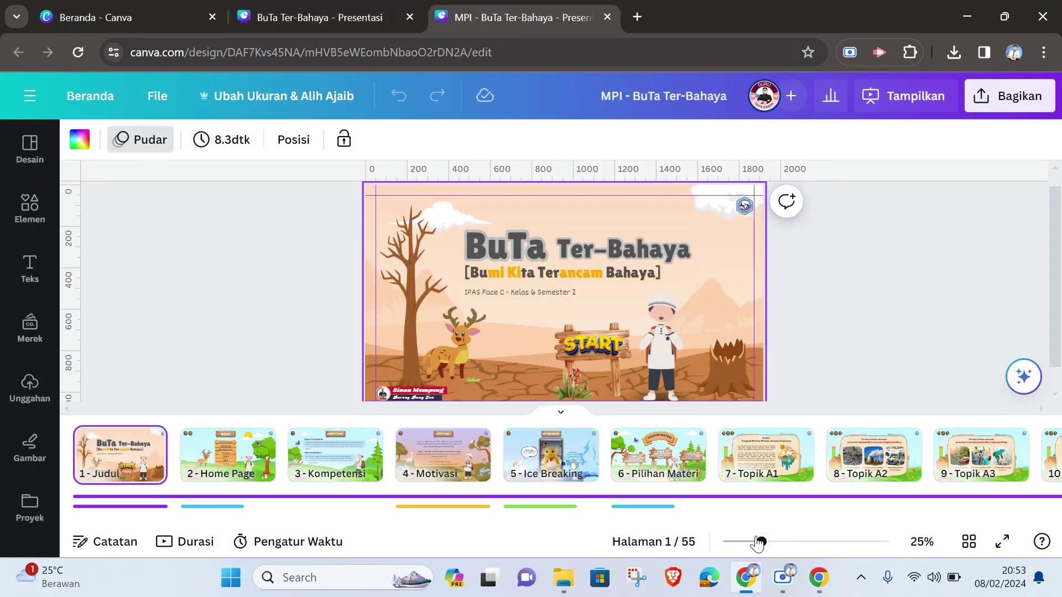
scroll(409, 379, up, 3)
scroll(423, 377, down, 2)
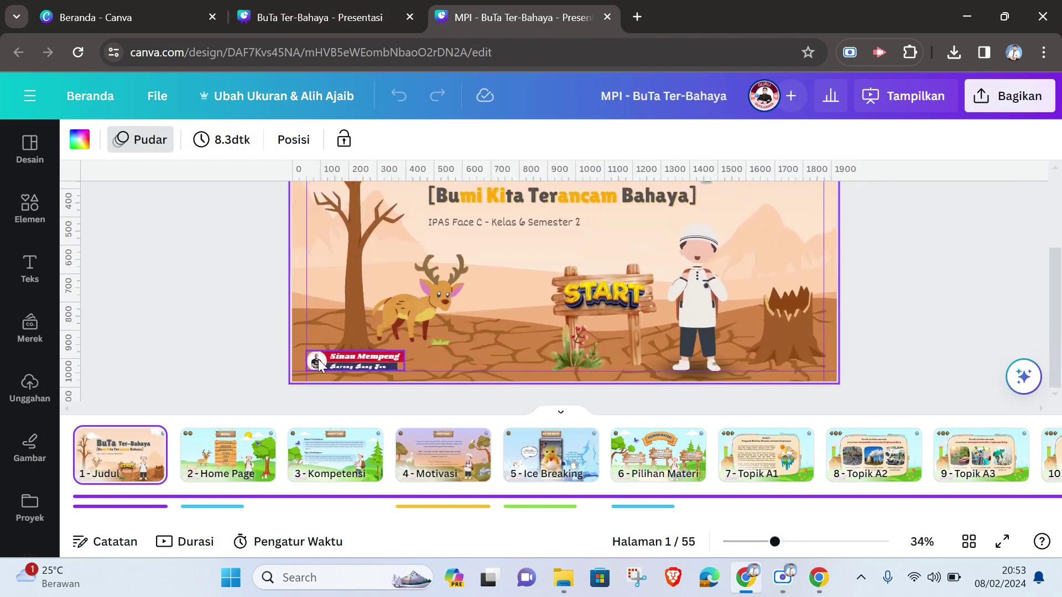
click(319, 360)
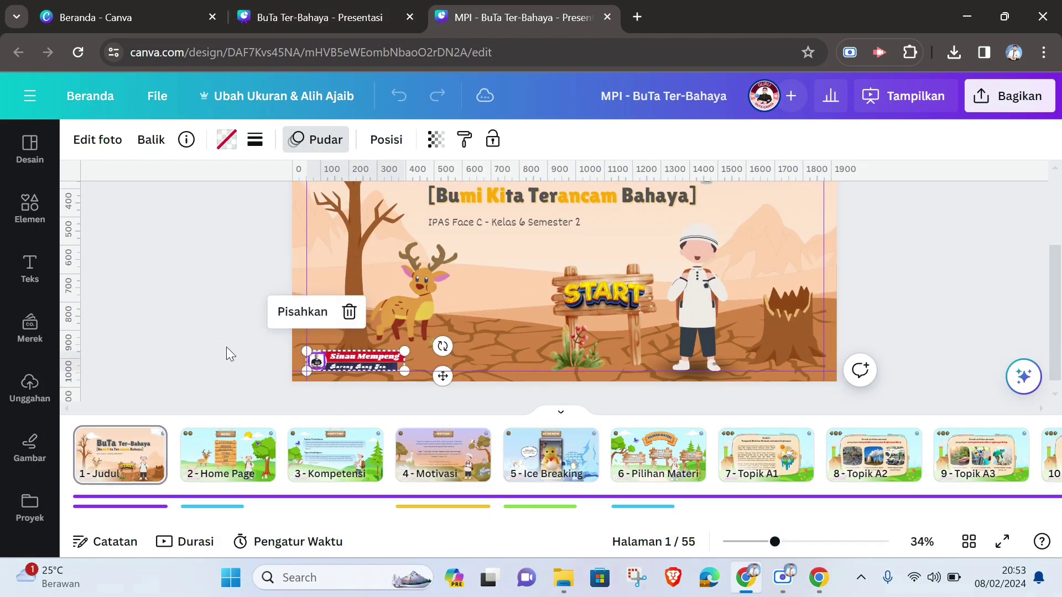
Return to the BuTa Ter-Bahaya presentation and paste the banner into the cover's lower-left corner, inside the margin guides.
click(337, 25)
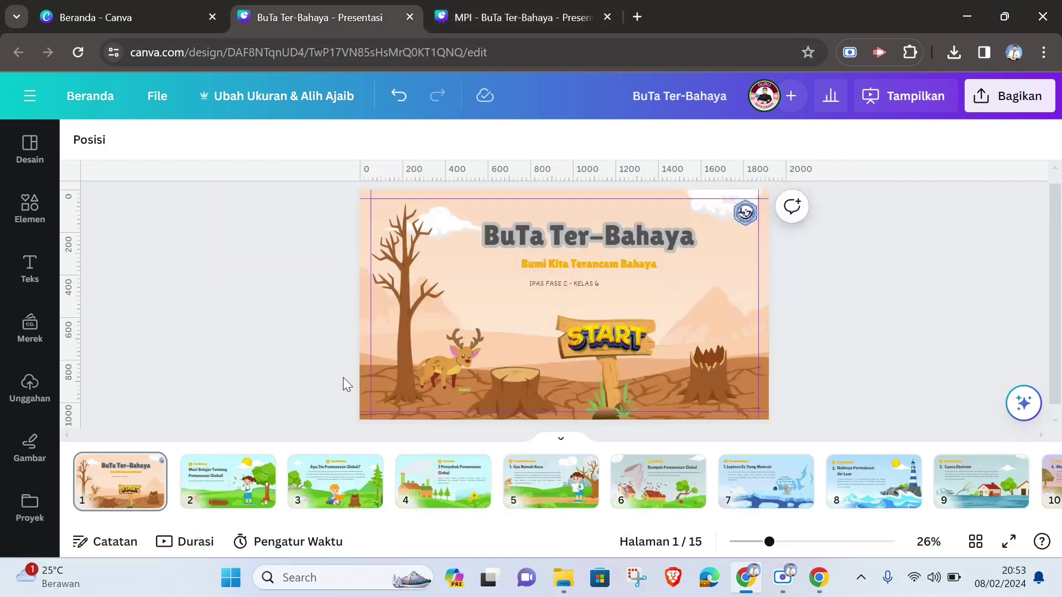
click(390, 405)
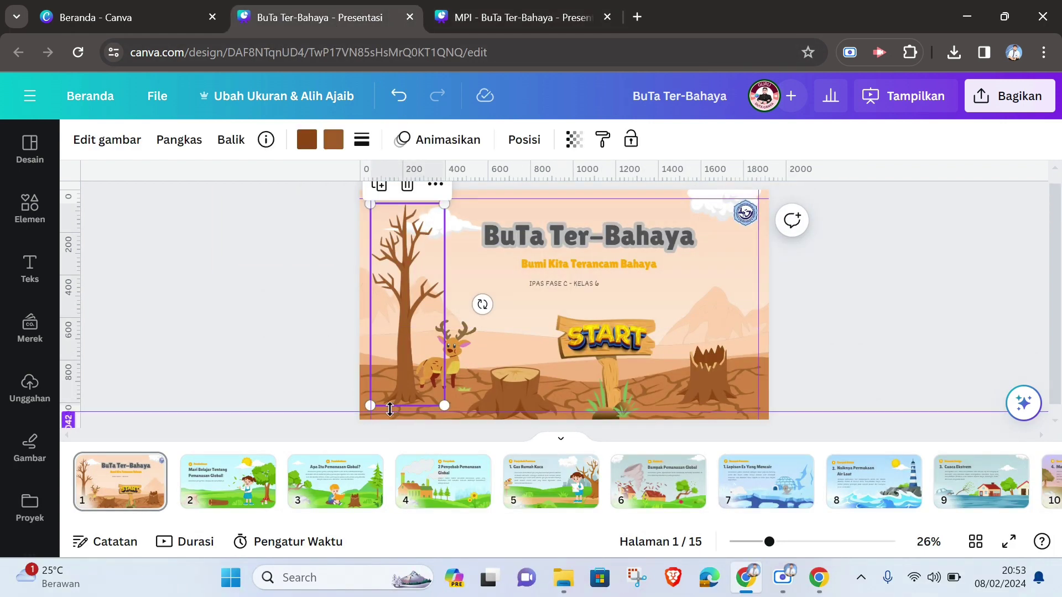
click(364, 388)
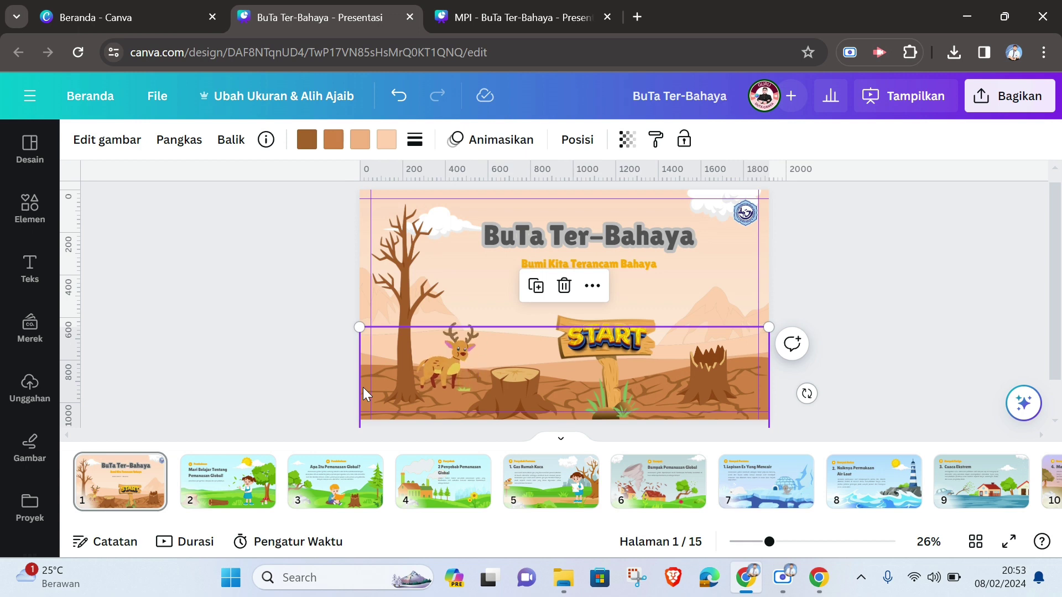
click(421, 407)
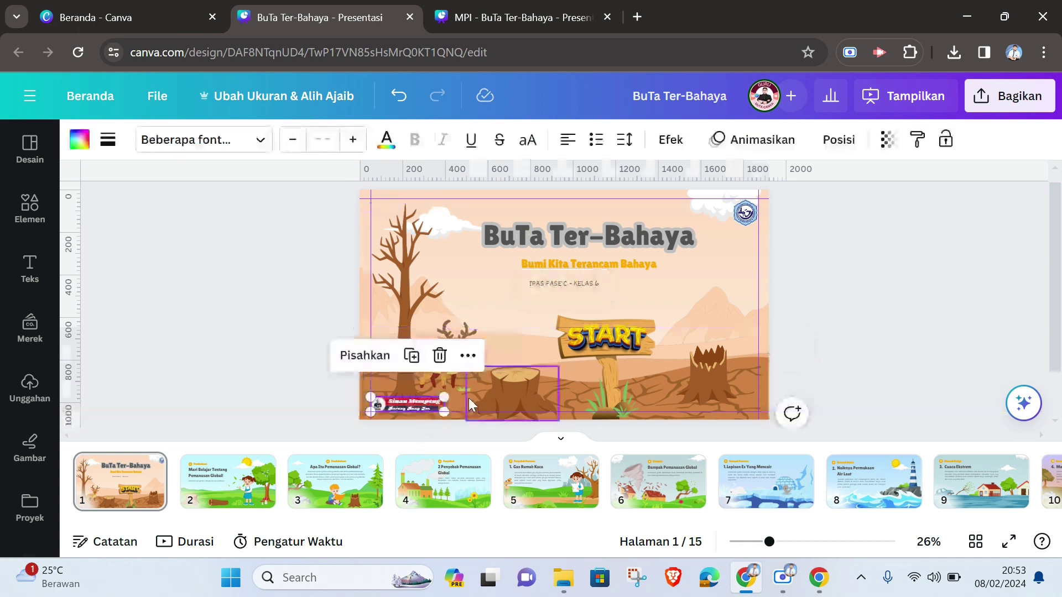
click(496, 383)
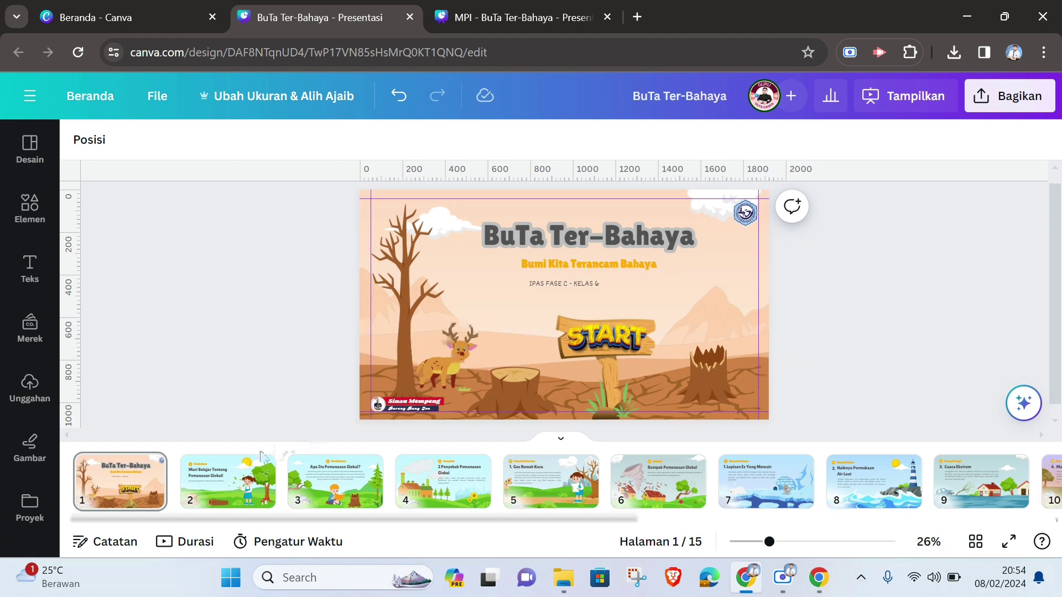
Delete the number badge and the "Pembukaan" label above the heading on page 2.
click(232, 474)
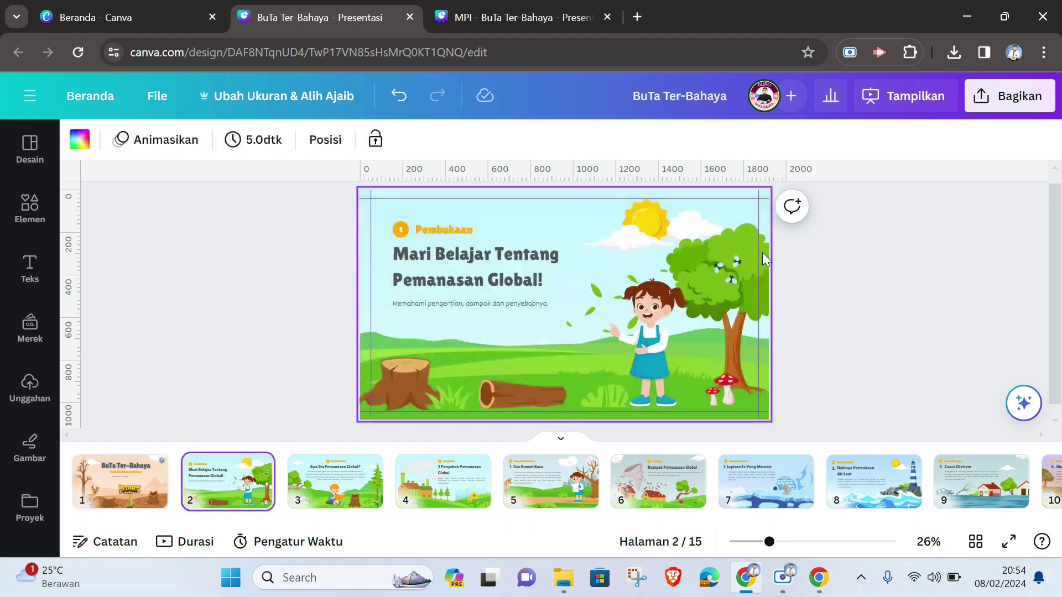
click(411, 233)
key(Delete)
click(433, 234)
key(Delete)
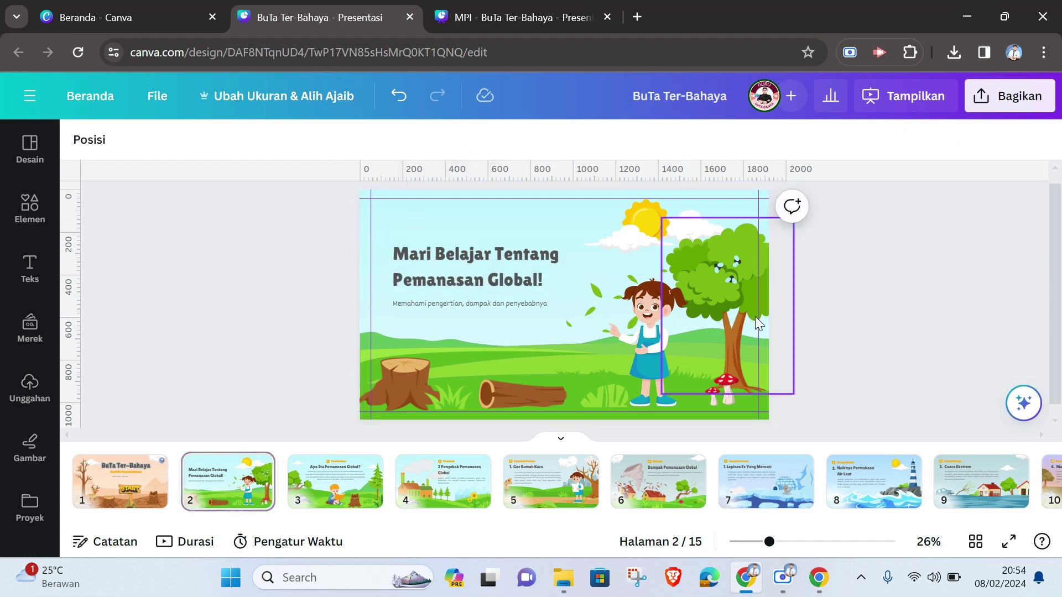
Delete the girl, the bush beside her and the floating leaves from page 2.
click(646, 340)
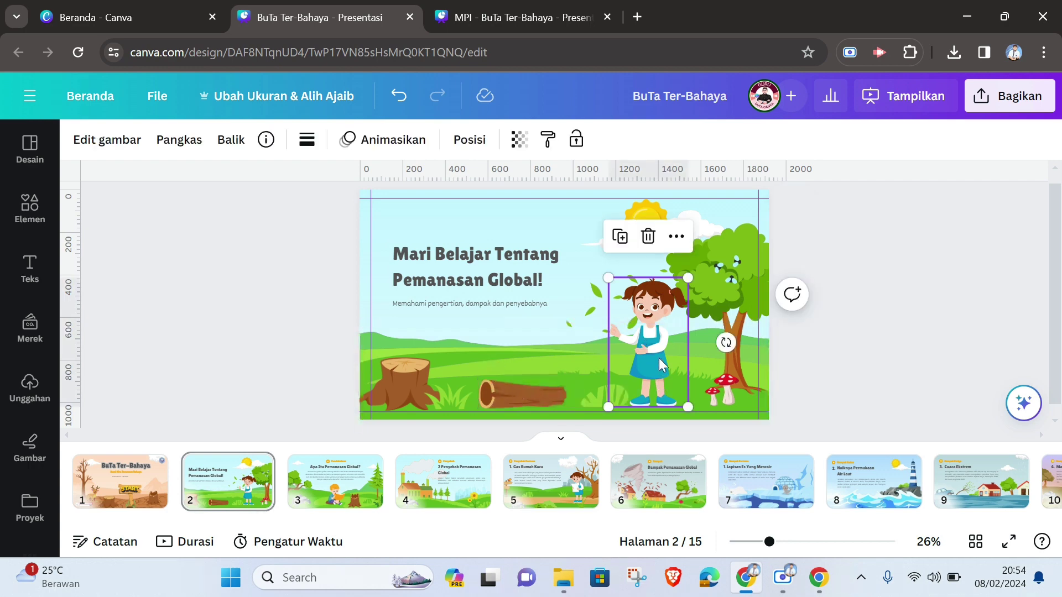
key(Delete)
click(607, 399)
key(Delete)
click(612, 315)
key(Delete)
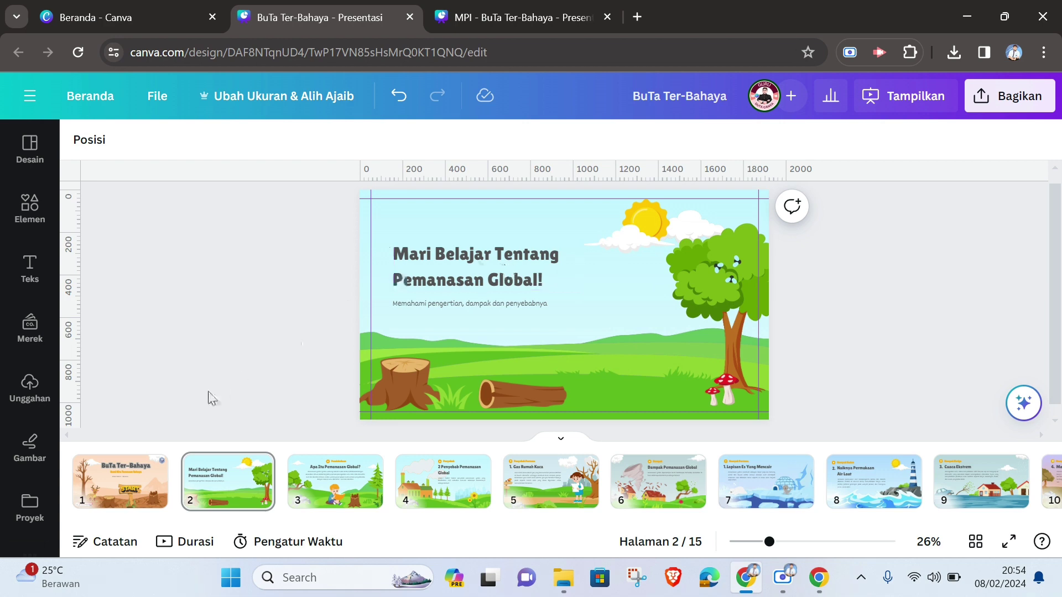
Look over the cover, then examine the Home Page layout in the MPI - BuTa Ter-Bahaya presentation as a reference.
click(129, 480)
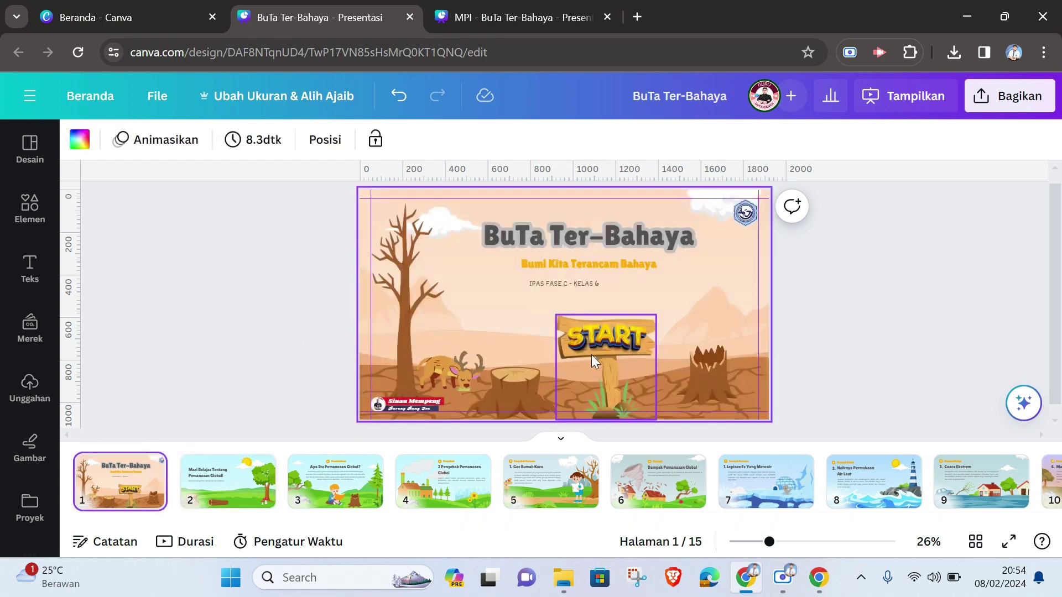
click(219, 482)
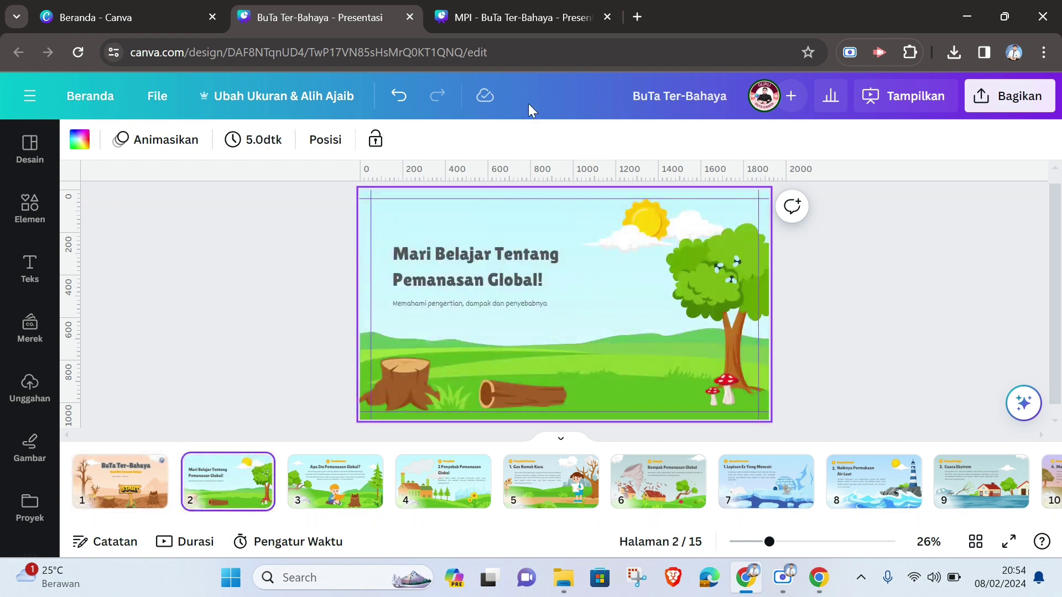
click(510, 14)
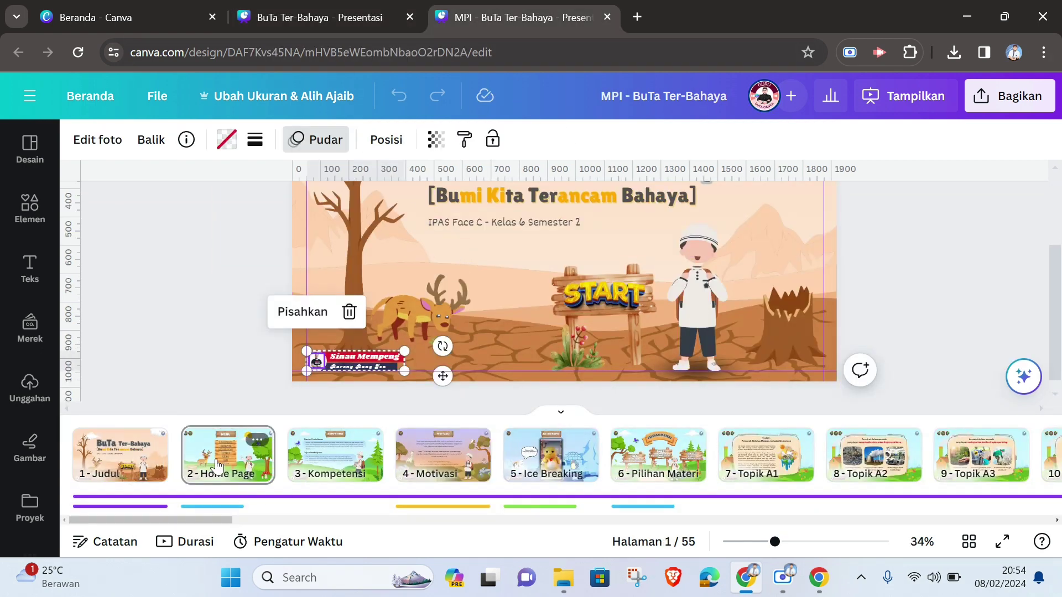
click(222, 482)
scroll(635, 332, up, 1)
scroll(666, 271, down, 2)
scroll(609, 265, up, 3)
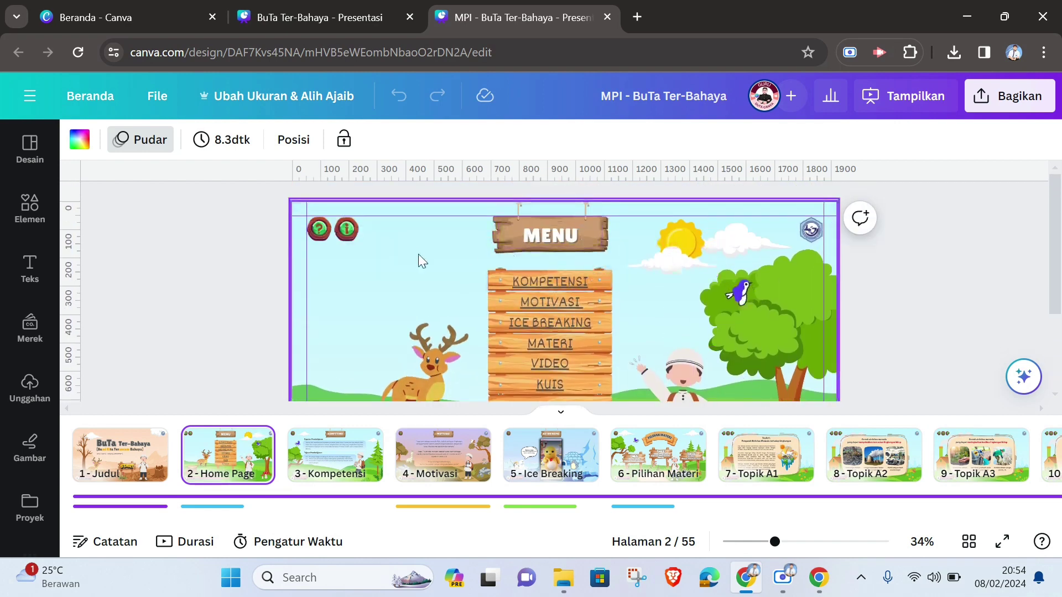
Return to the BuTa Ter-Bahaya presentation and search the graphic elements for "papan kayu".
click(338, 17)
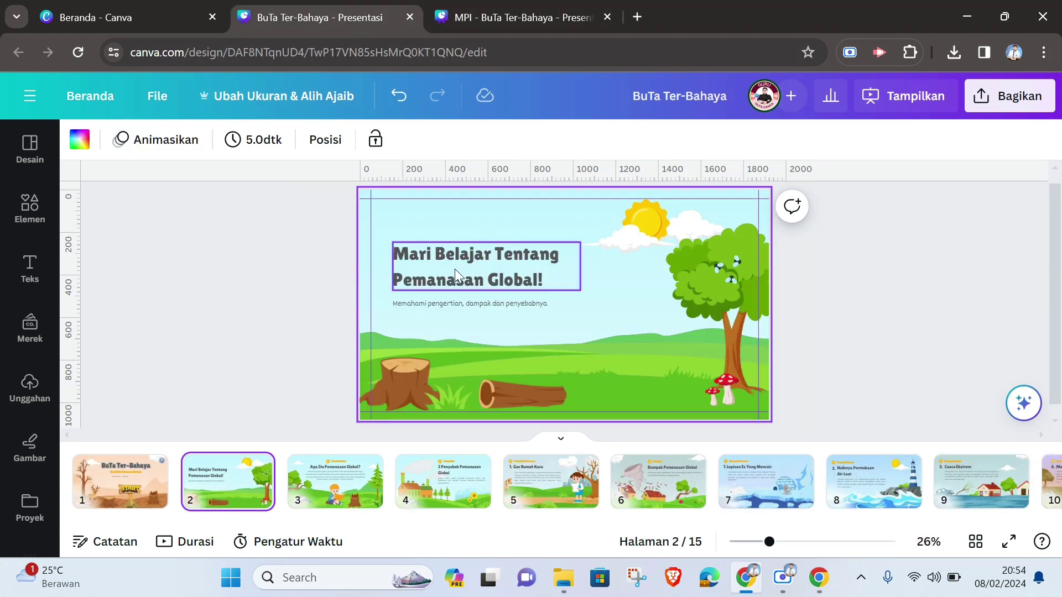
click(30, 210)
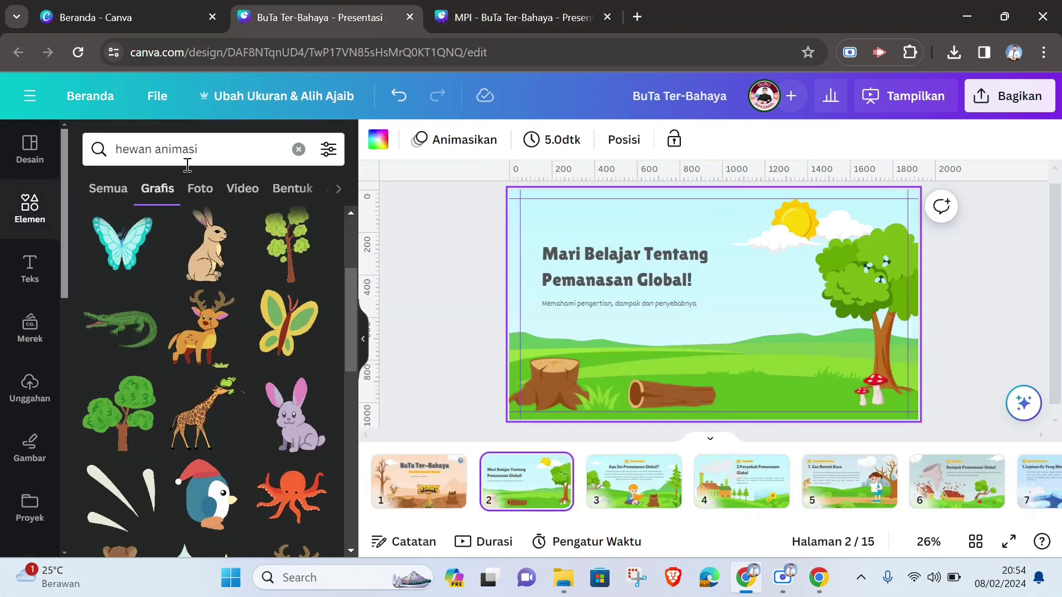
click(294, 148)
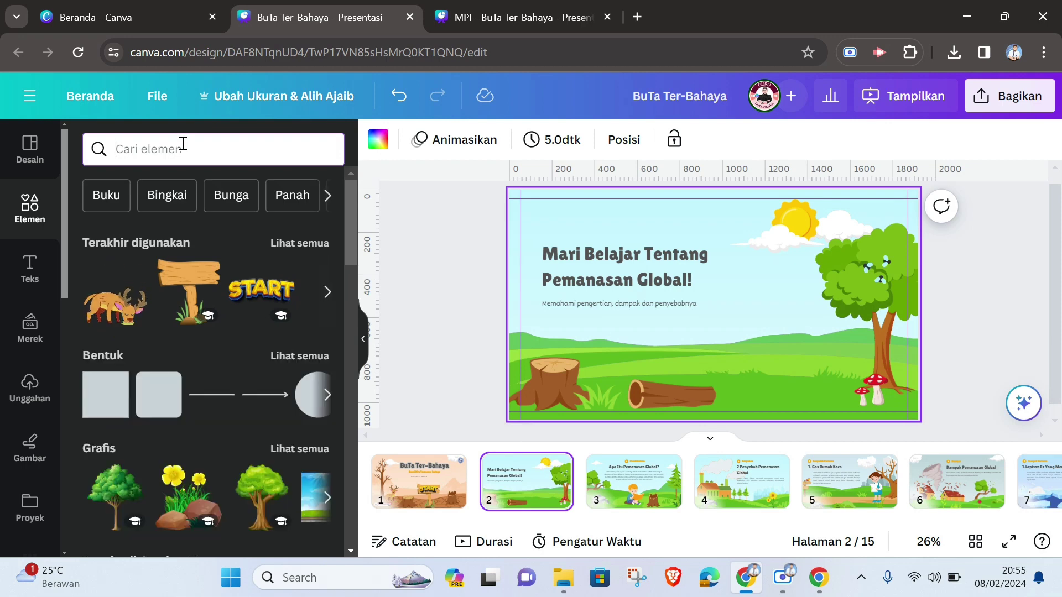
text(papan ka)
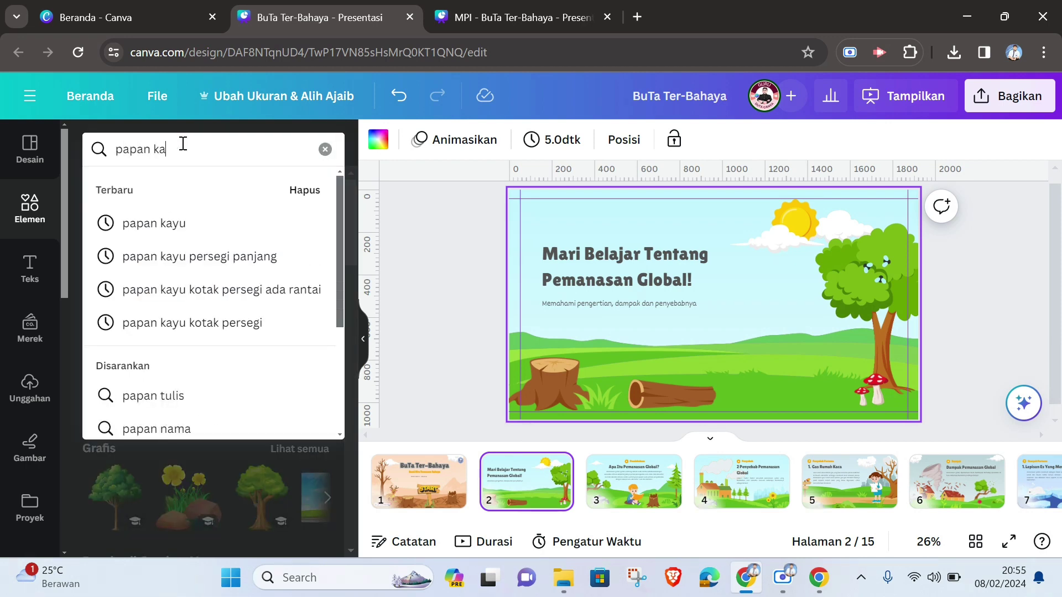
text(yu)
key(Return)
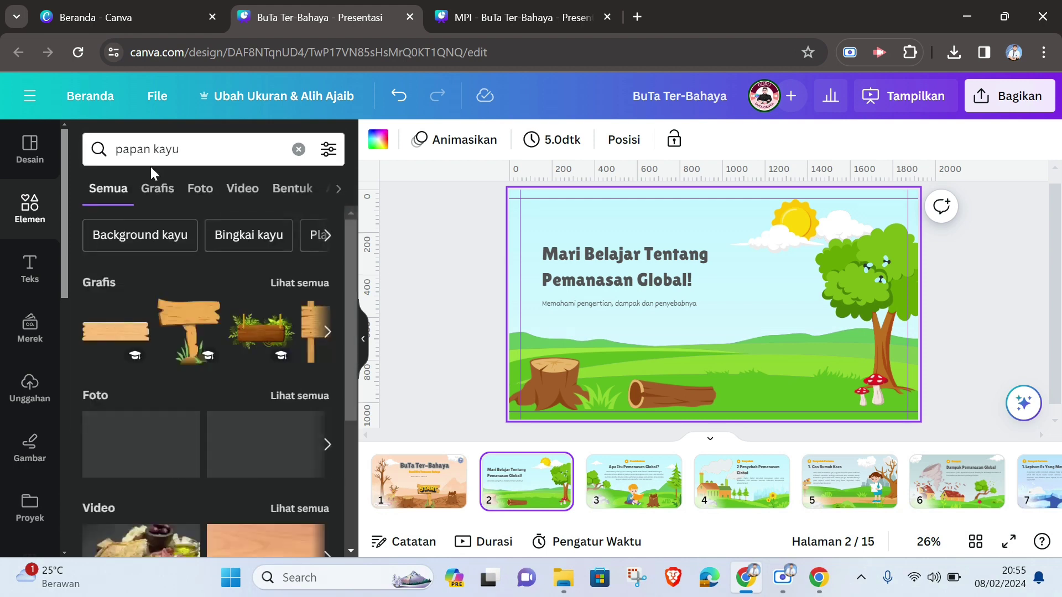
click(159, 189)
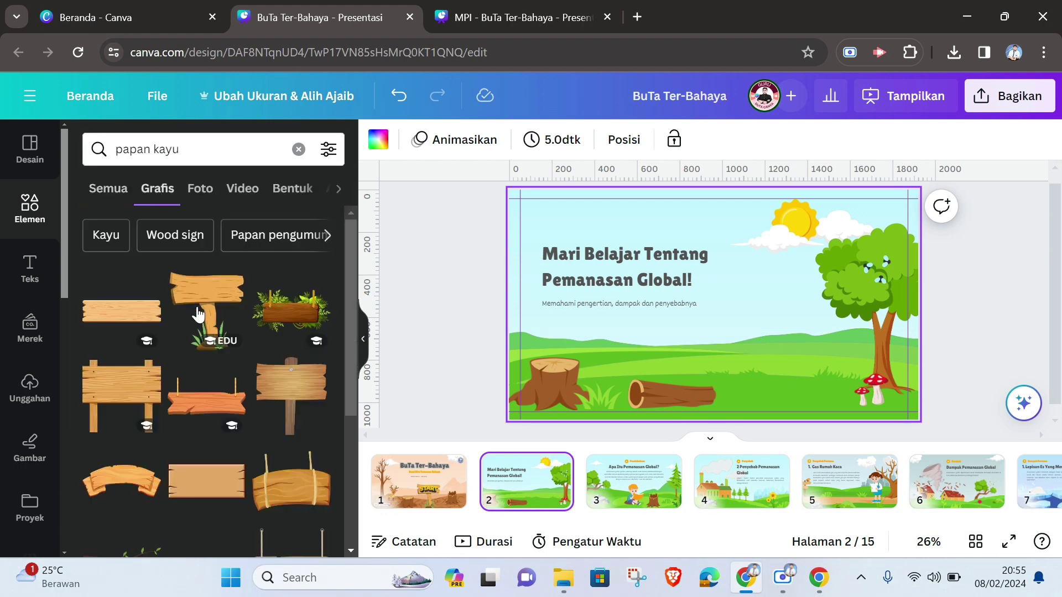
scroll(221, 505, down, 3)
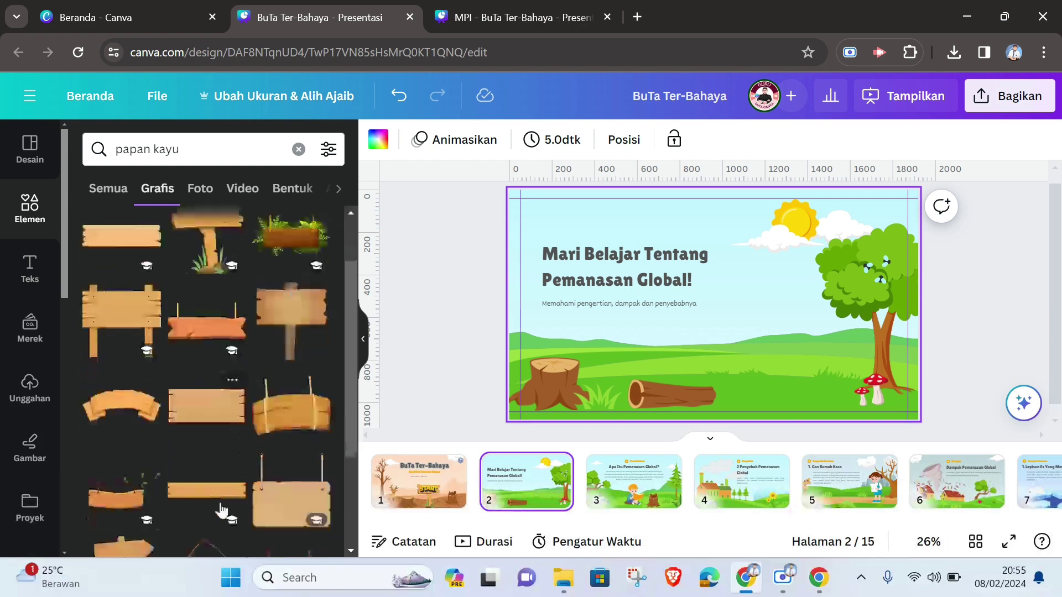
scroll(179, 476, down, 3)
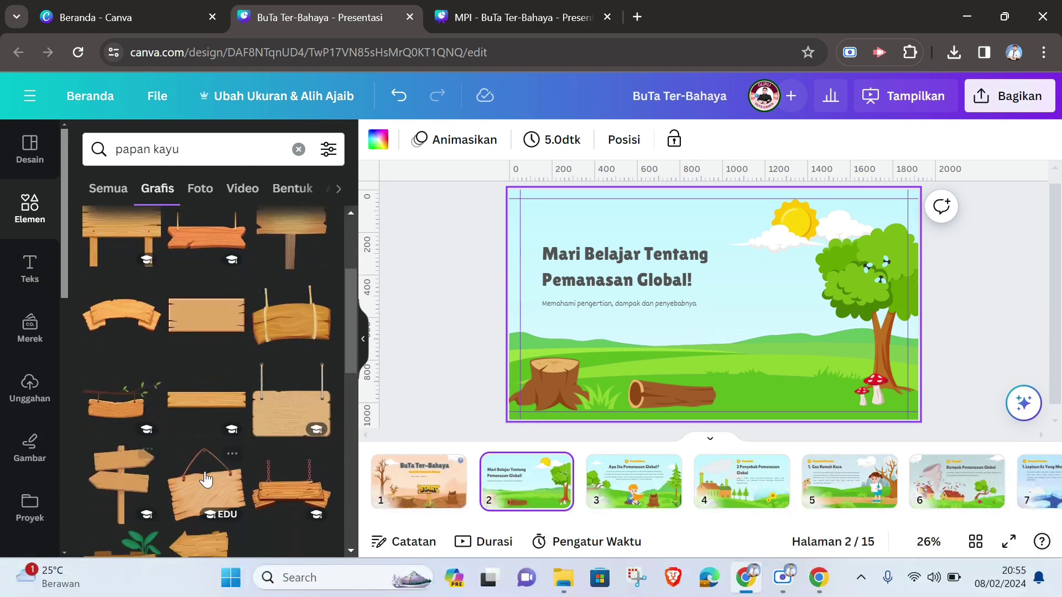
scroll(183, 485, up, 6)
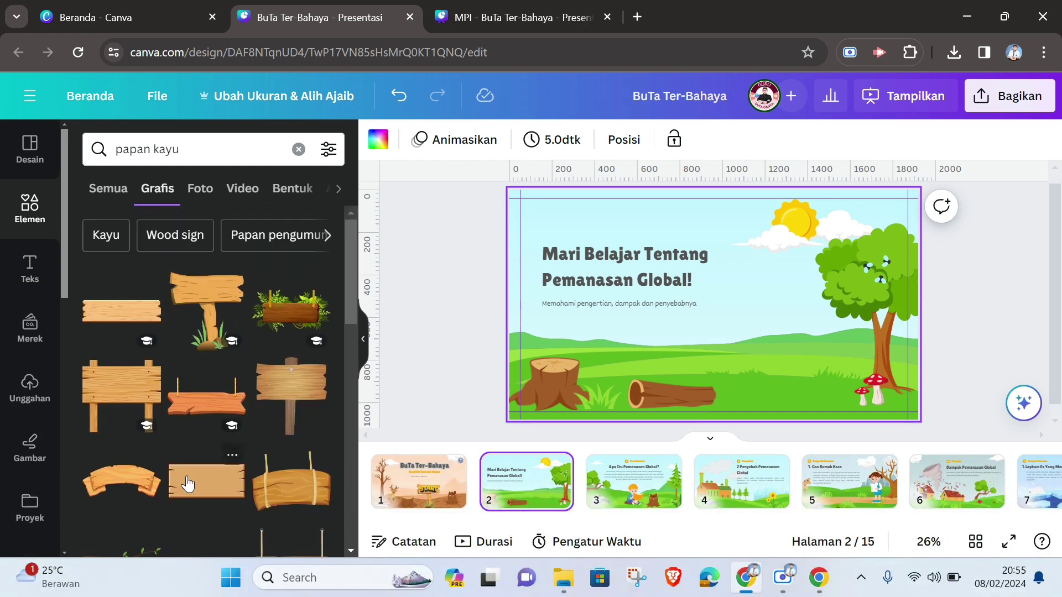
click(285, 325)
drag(890, 396, 702, 293)
drag(634, 233, 715, 192)
key(Delete)
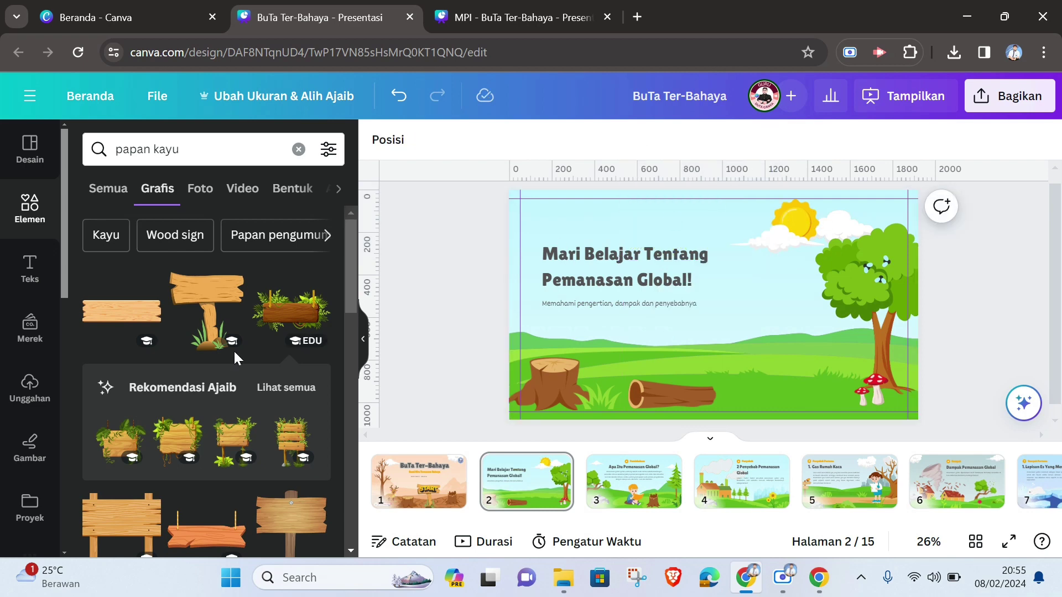
Find the plain wooden board hanging from two chains among the graphics and add it to page 2.
scroll(200, 447, down, 3)
scroll(200, 447, down, 5)
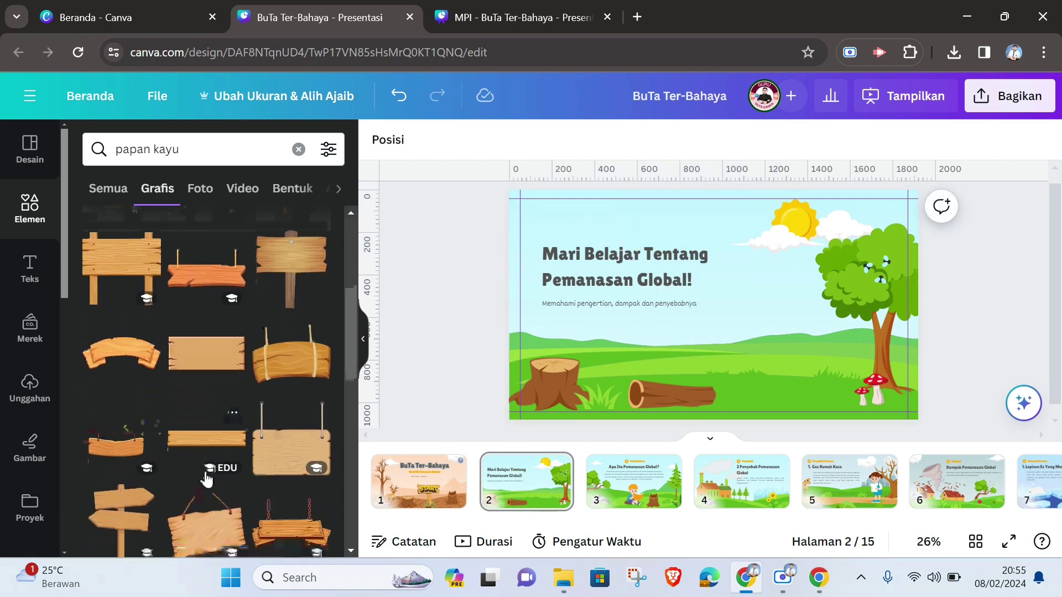
scroll(171, 482, down, 5)
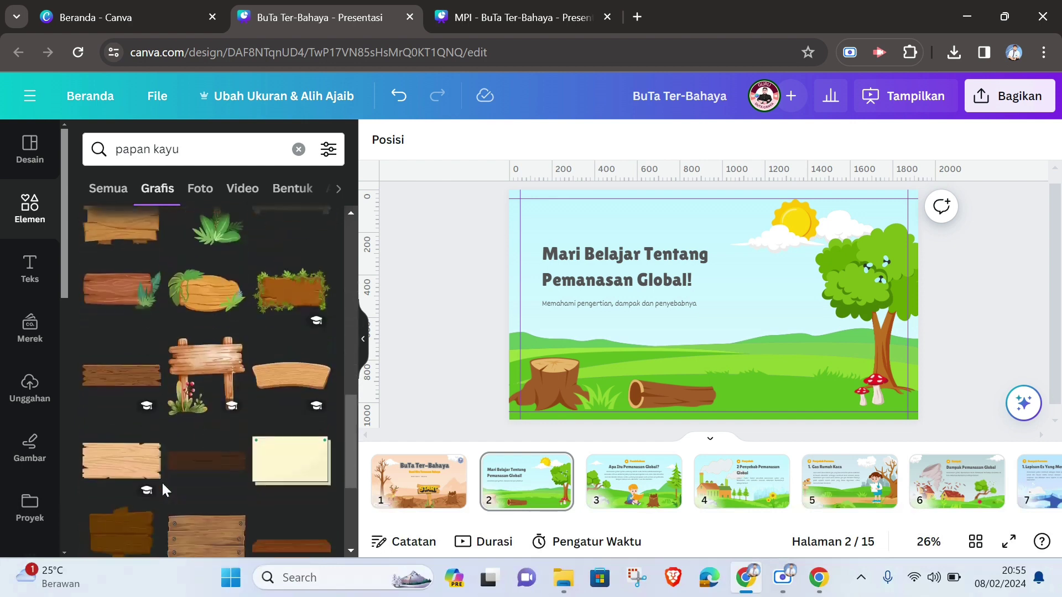
scroll(107, 455, down, 5)
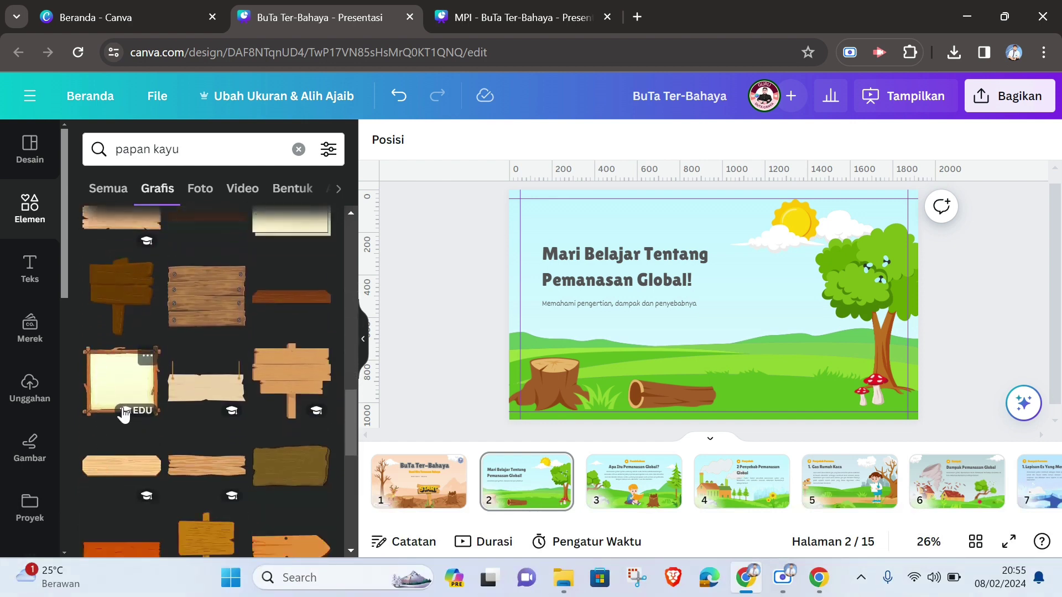
scroll(122, 412, down, 2)
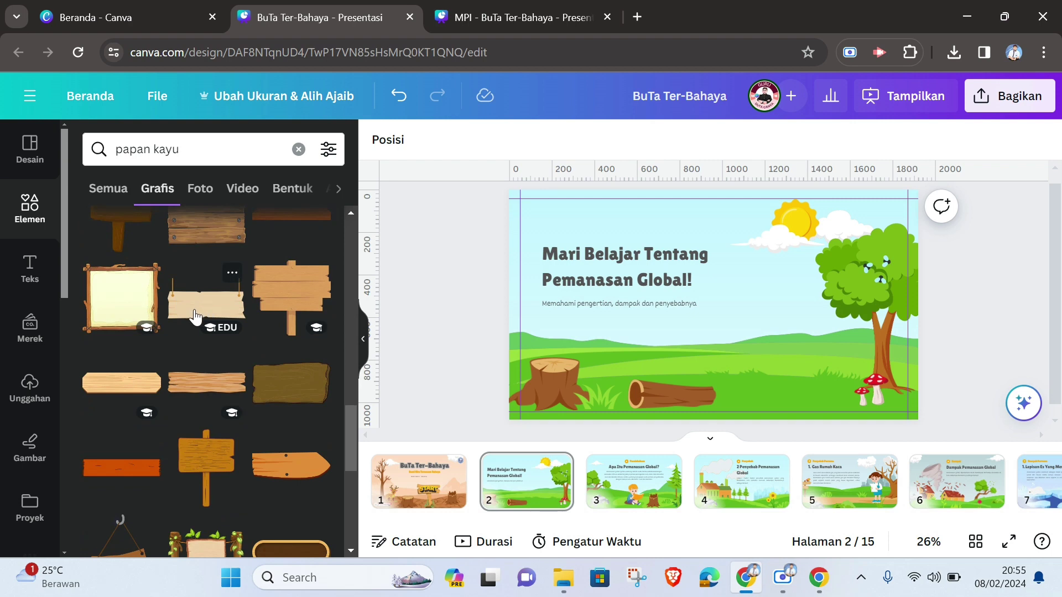
scroll(195, 316, down, 10)
scroll(111, 410, down, 2)
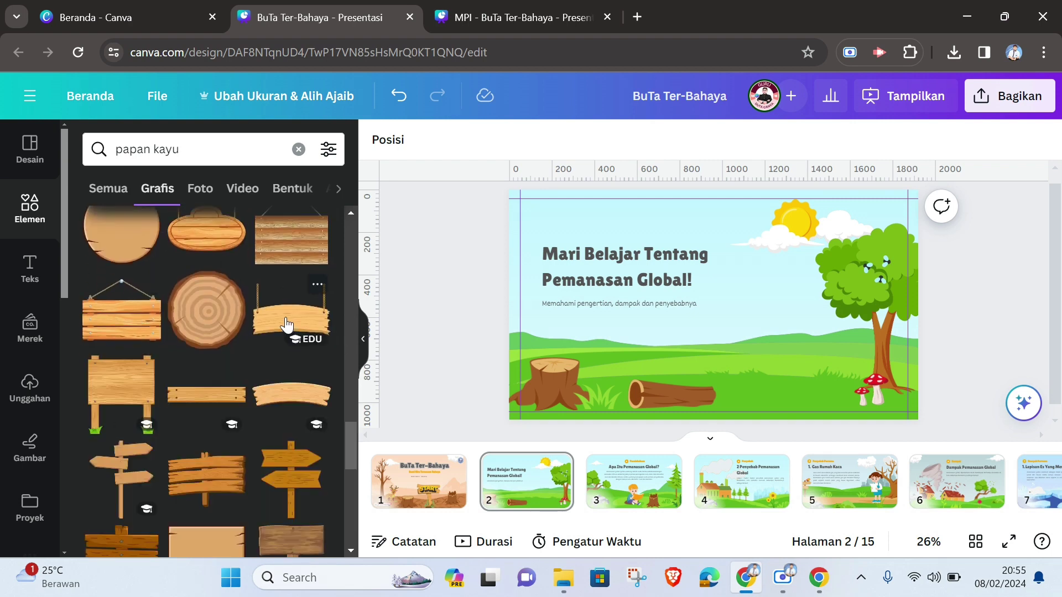
scroll(286, 325, down, 6)
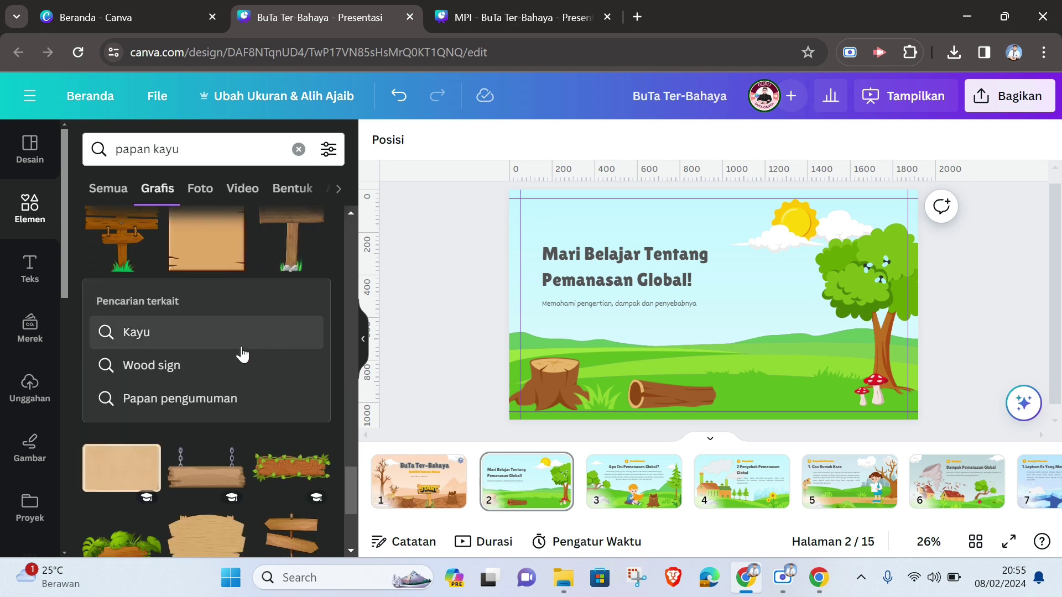
click(202, 308)
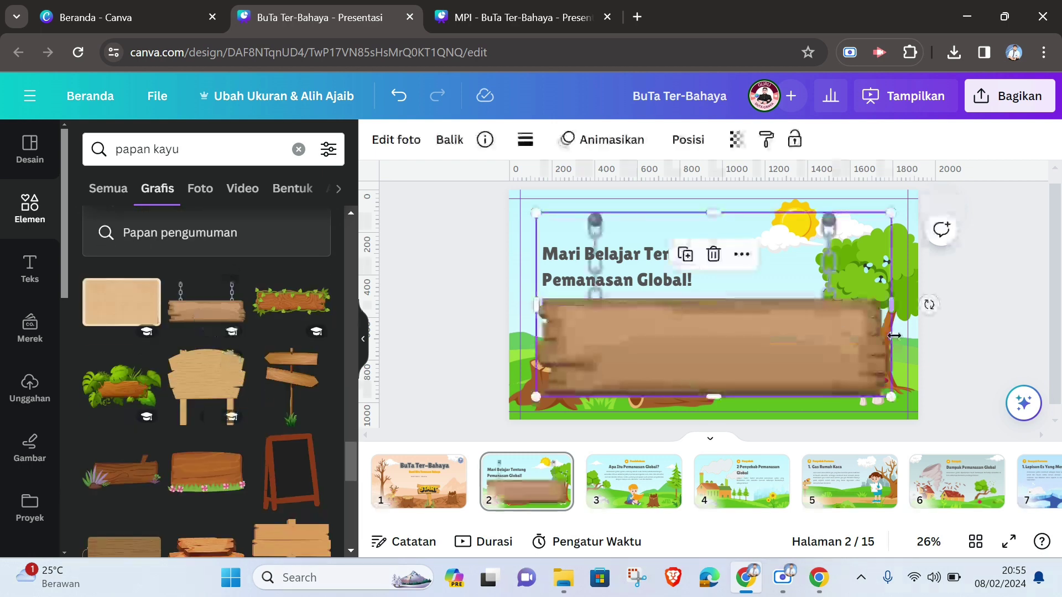
Shrink the hanging board to about 520 × 270 px at the page's upper edge and centre it horizontally.
drag(890, 396, 662, 289)
drag(628, 225, 729, 203)
drag(773, 260, 750, 247)
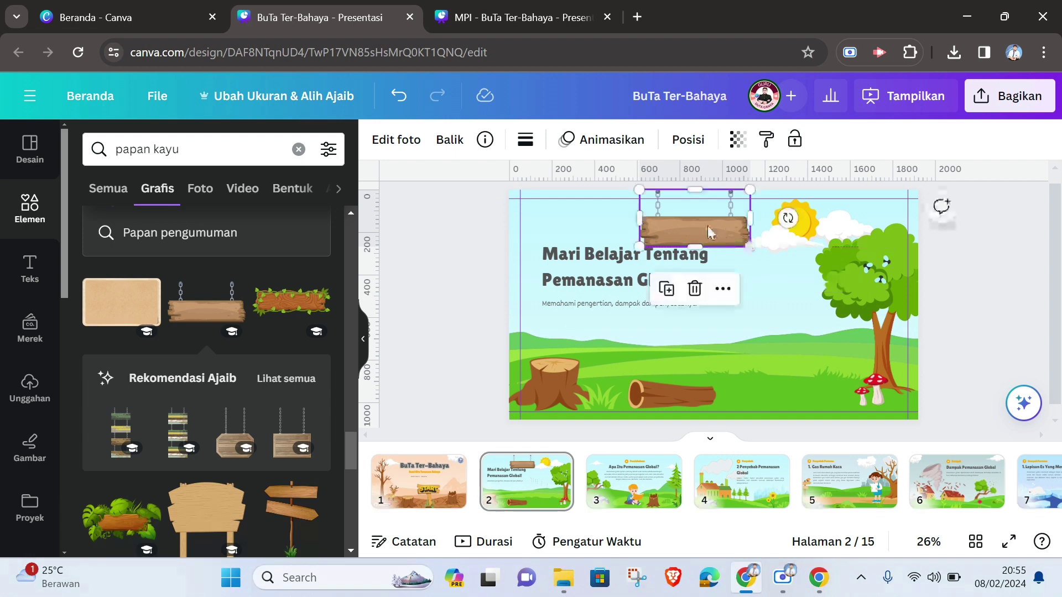
click(687, 139)
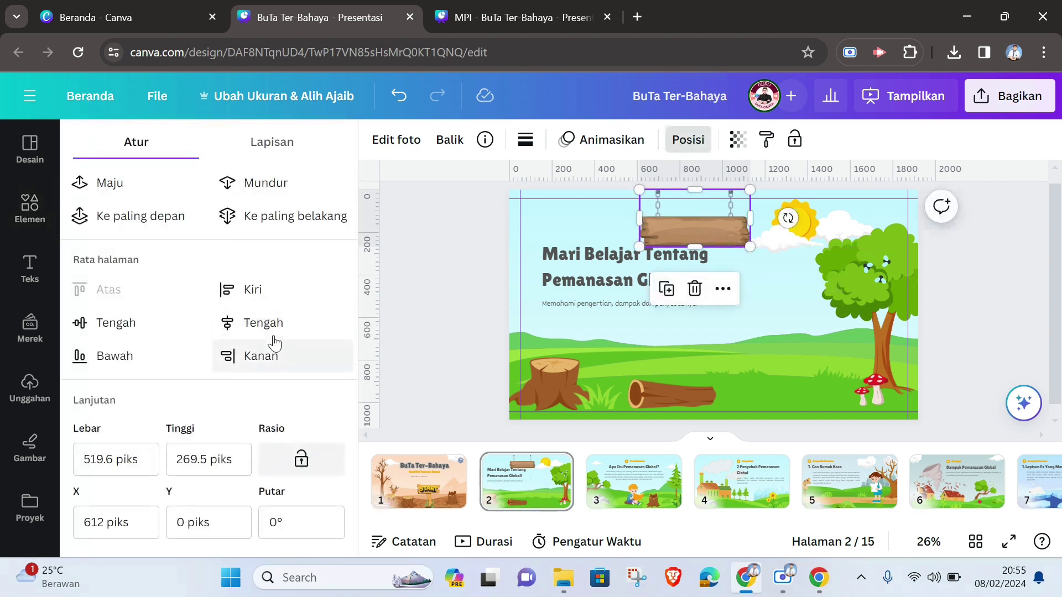
click(261, 323)
click(726, 238)
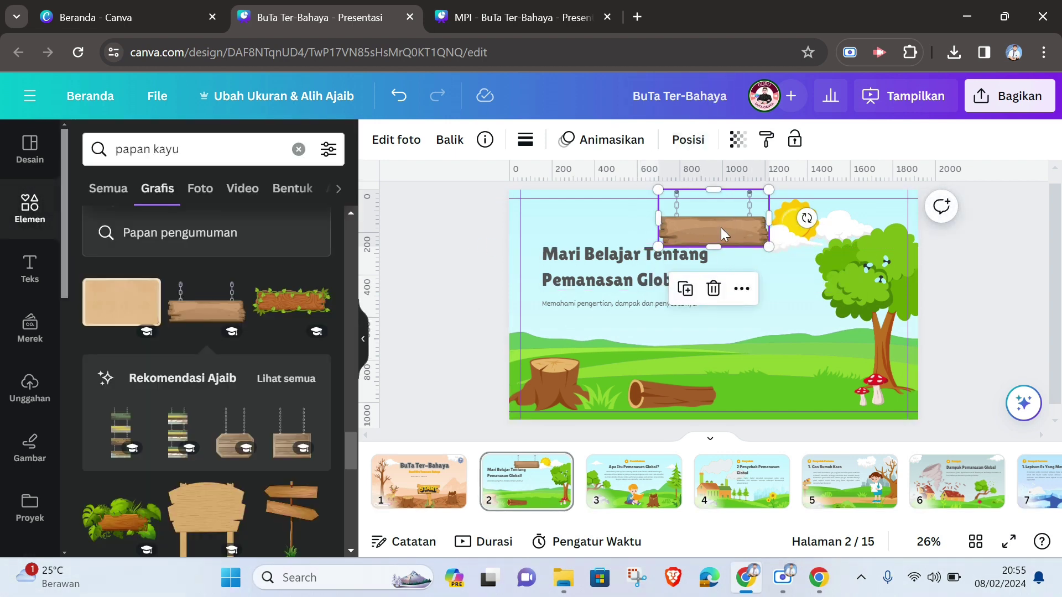
key(Escape)
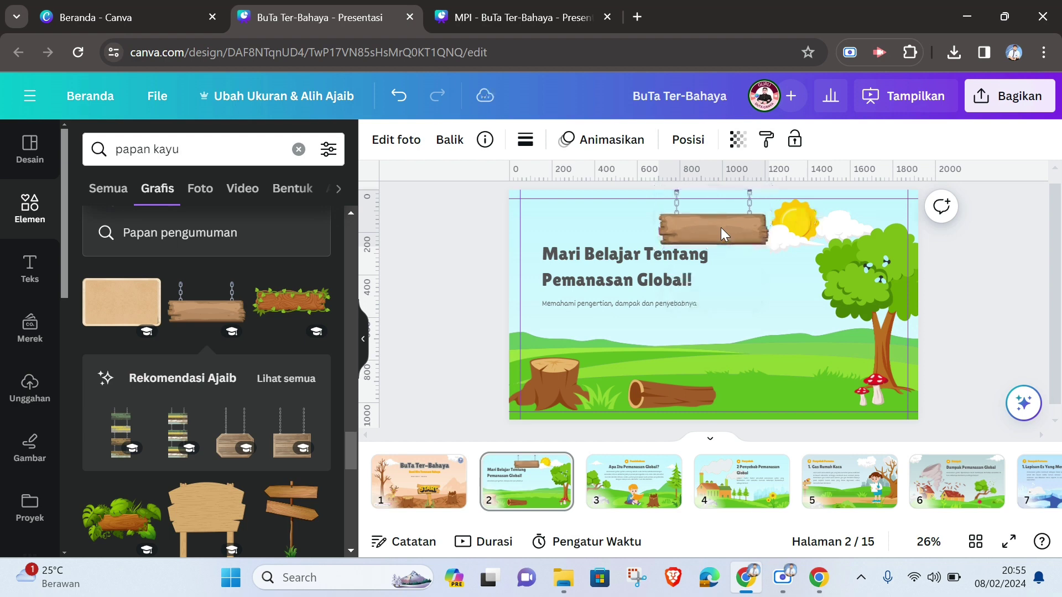
click(722, 227)
Replace the page 2 heading text with "MENU".
click(606, 268)
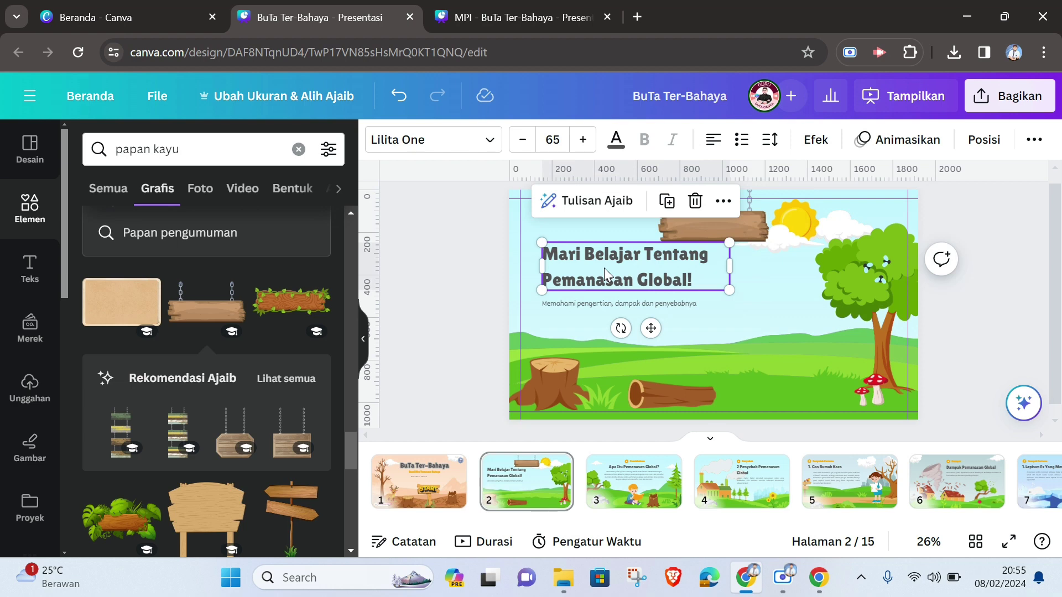
double_click(605, 268)
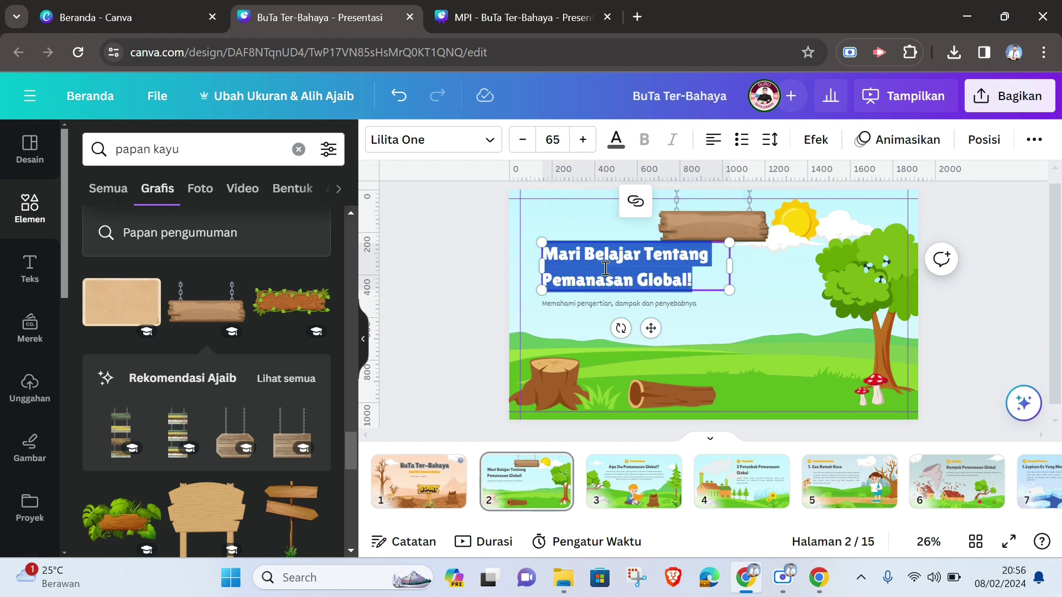
text(MENU)
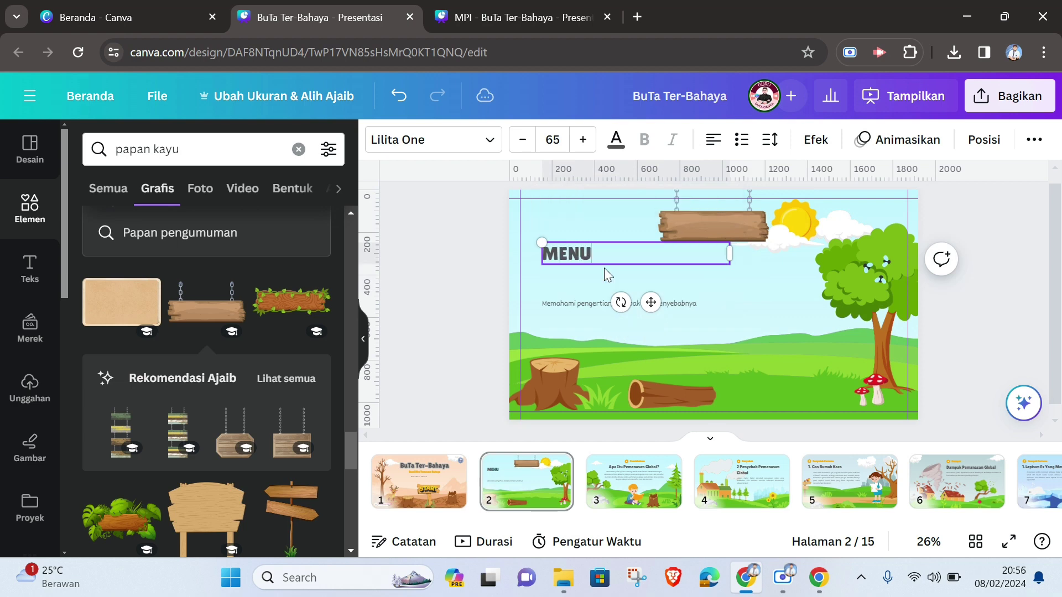
Centre-align the MENU heading, narrow its text box and place it on the hanging wooden board.
key(ctrl+a)
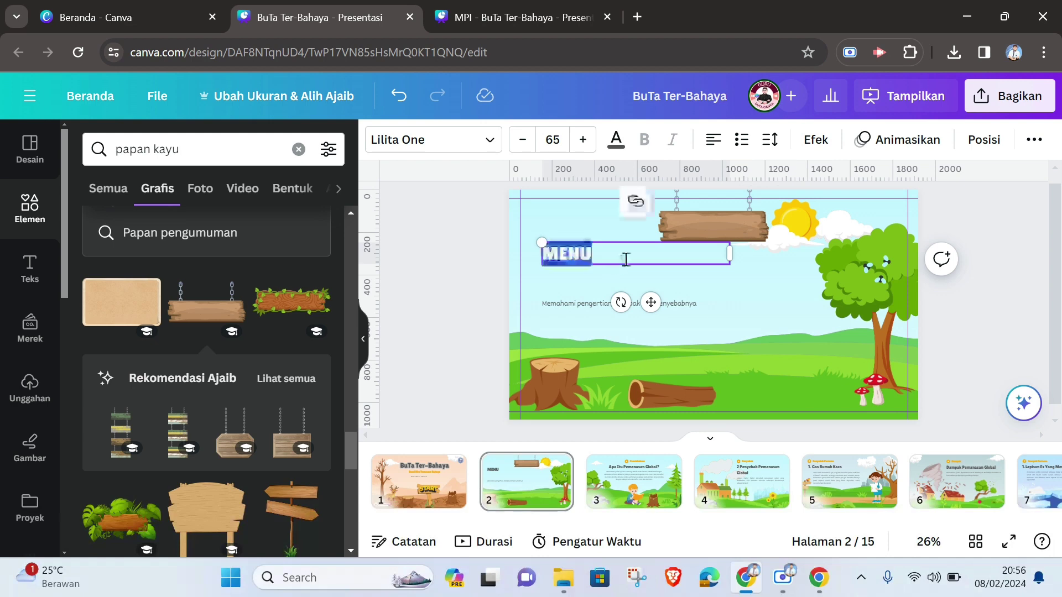
click(714, 140)
drag(730, 253, 720, 228)
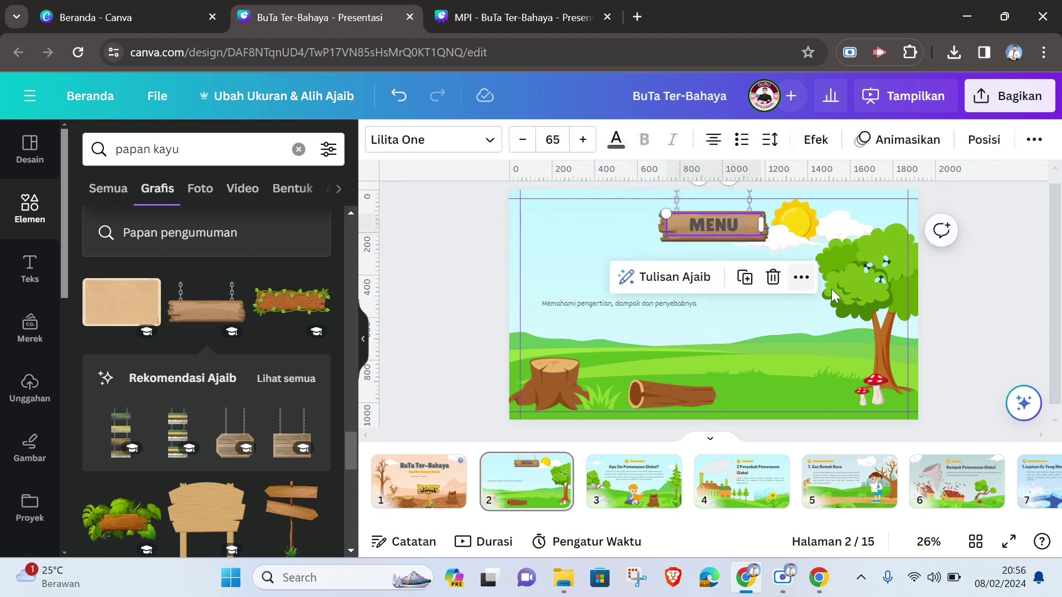
click(993, 333)
Apply the Kerangka text effect to the MENU heading.
click(725, 231)
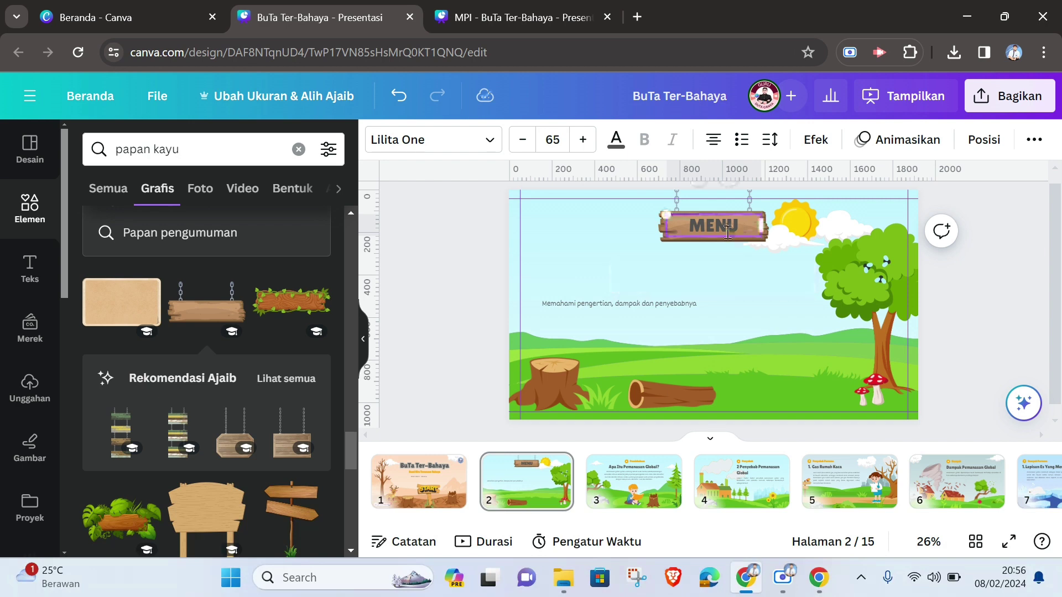
double_click(726, 232)
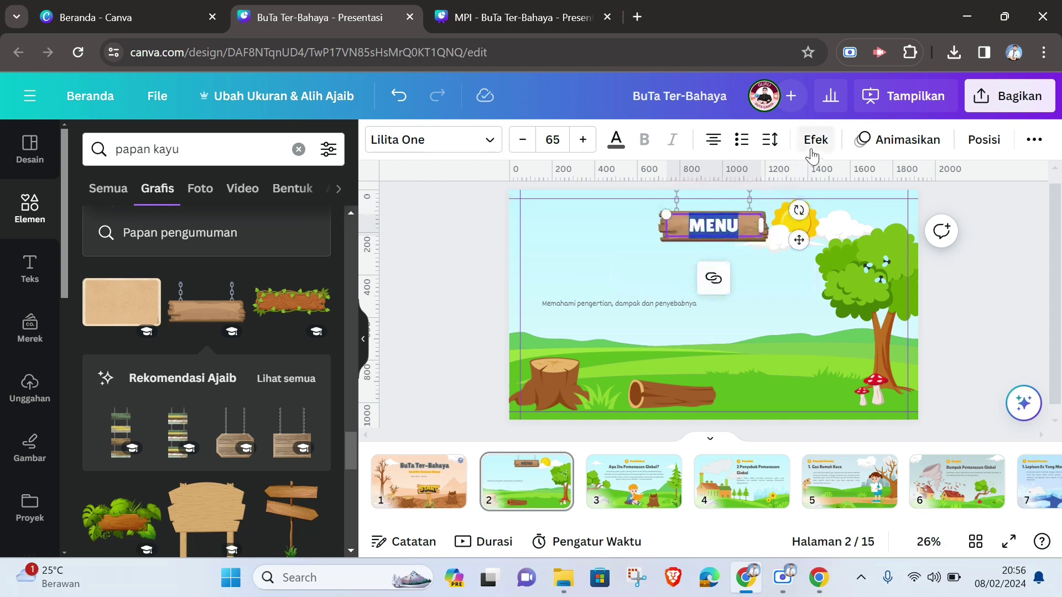
click(811, 150)
click(270, 362)
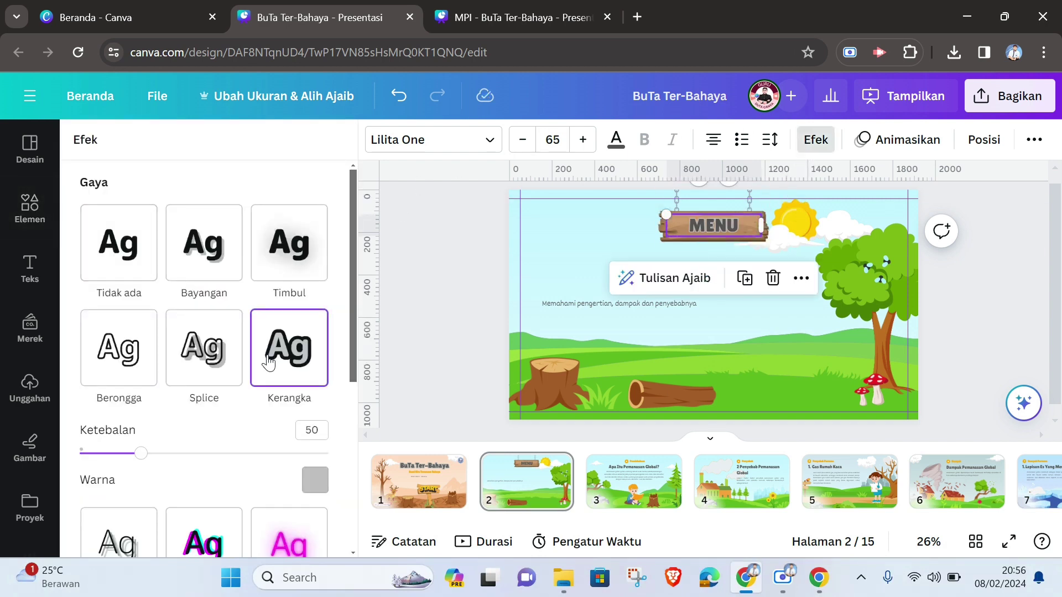
Set the Kerangka effect's thickness on the MENU heading to 156.
drag(145, 454, 269, 453)
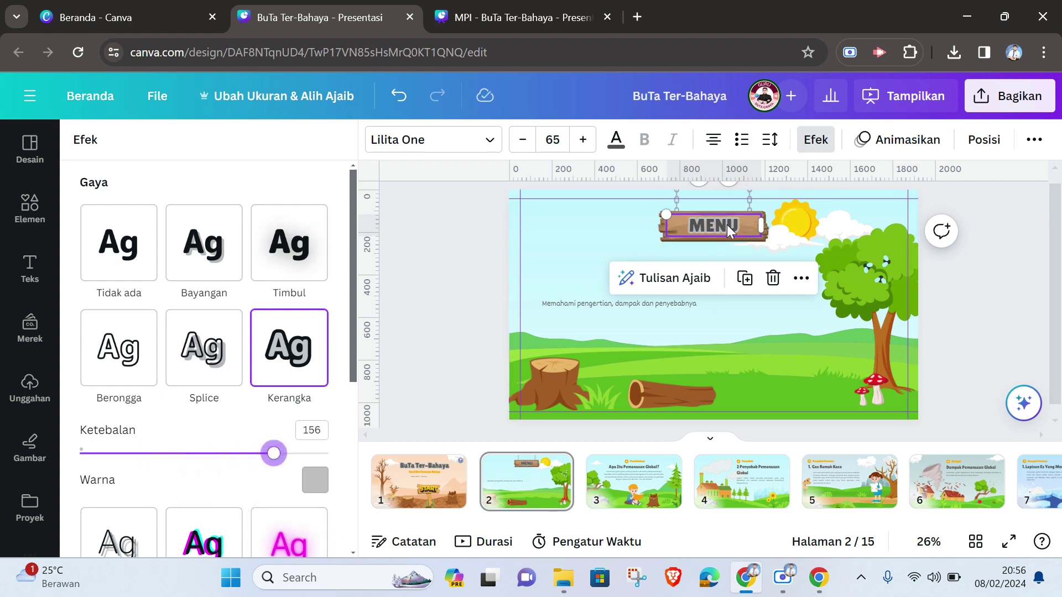
Try white text with a black and then a blue Kerangka outline on the MENU heading.
click(616, 140)
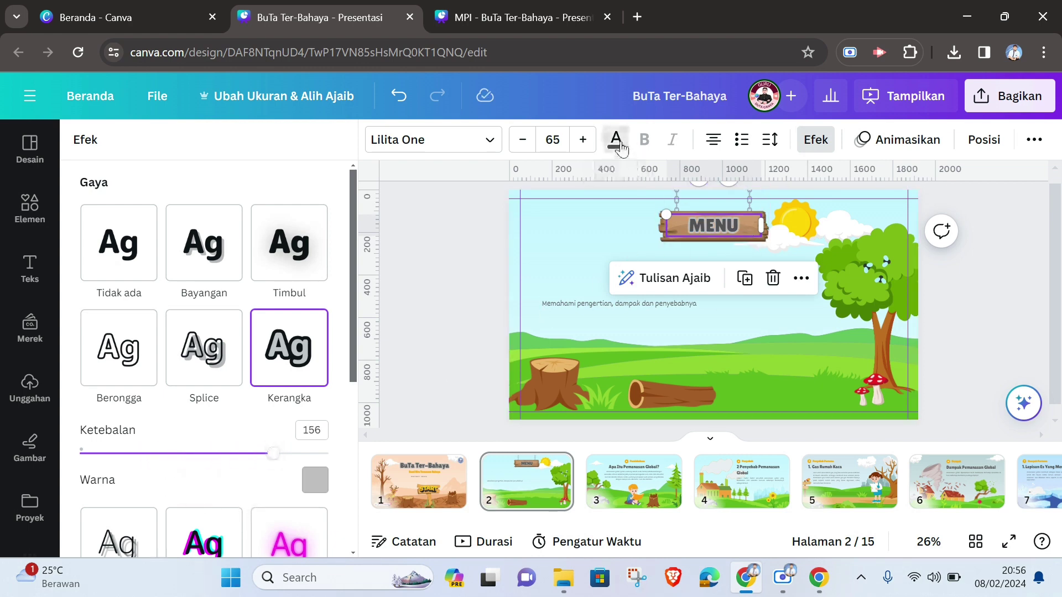
scroll(204, 430, down, 12)
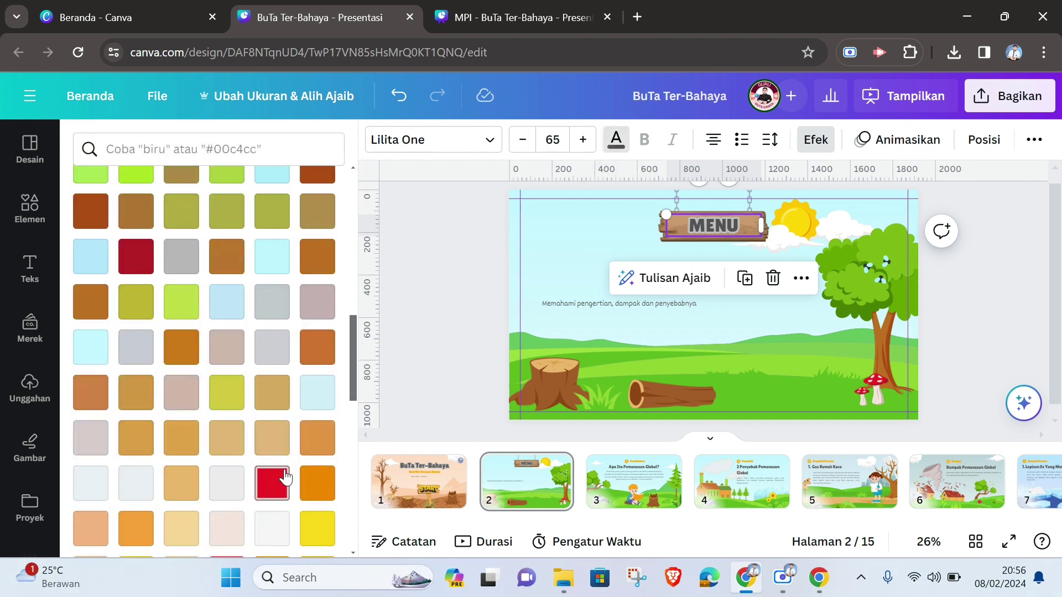
click(276, 423)
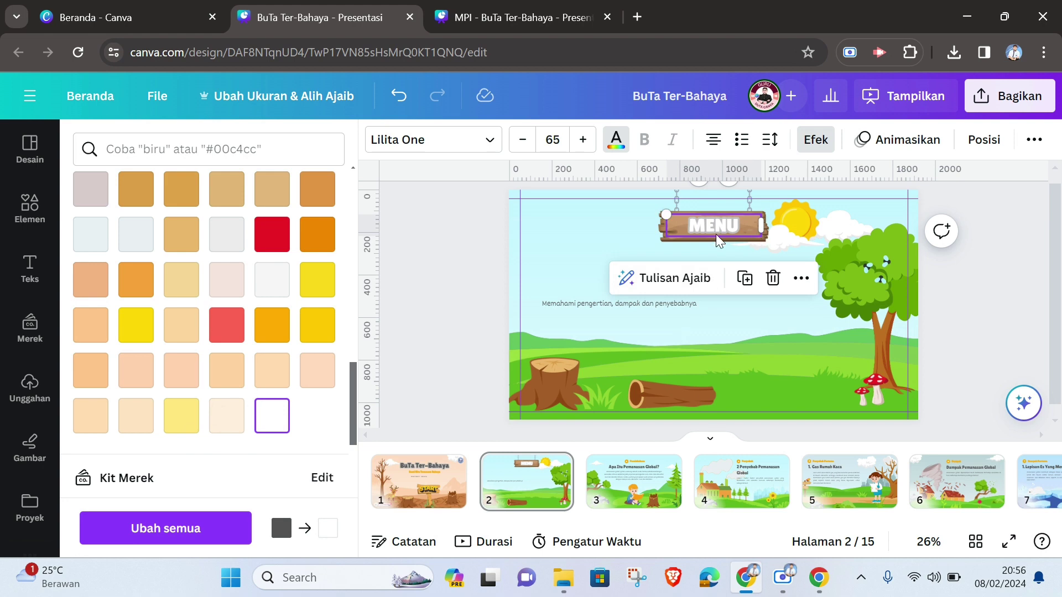
click(816, 140)
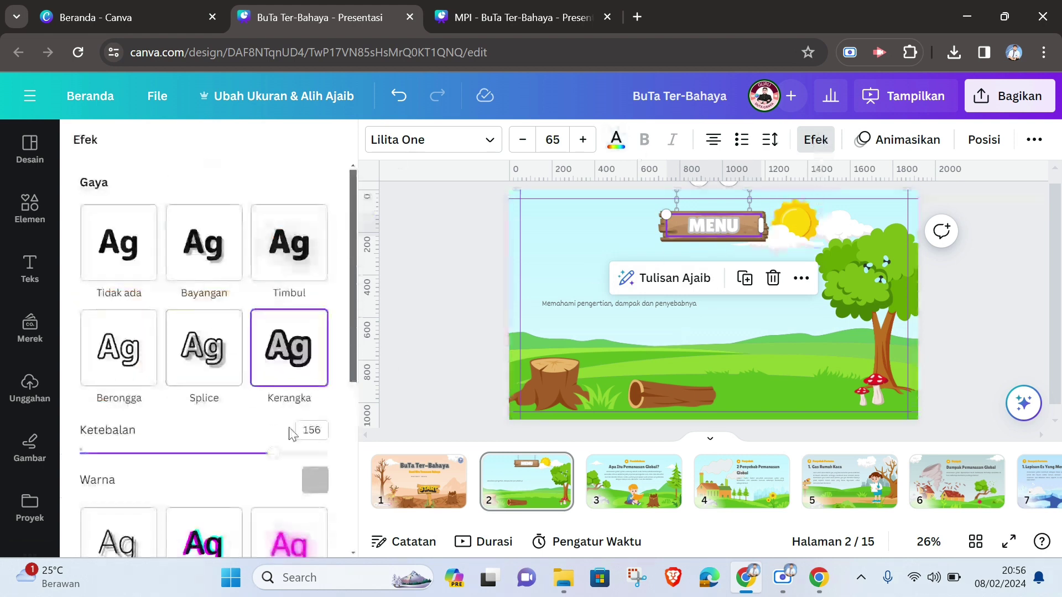
click(314, 480)
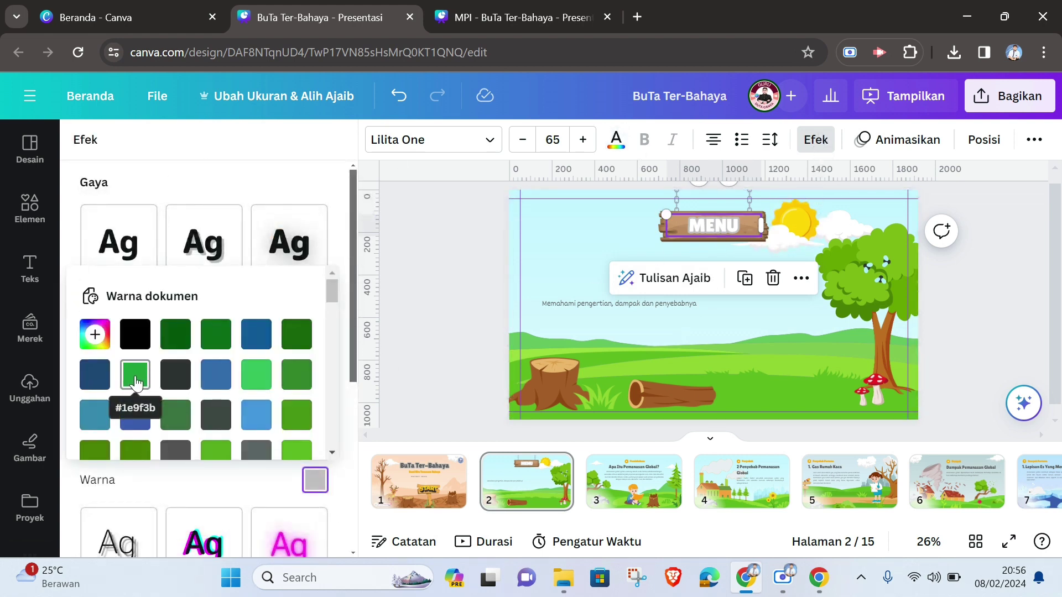
click(143, 347)
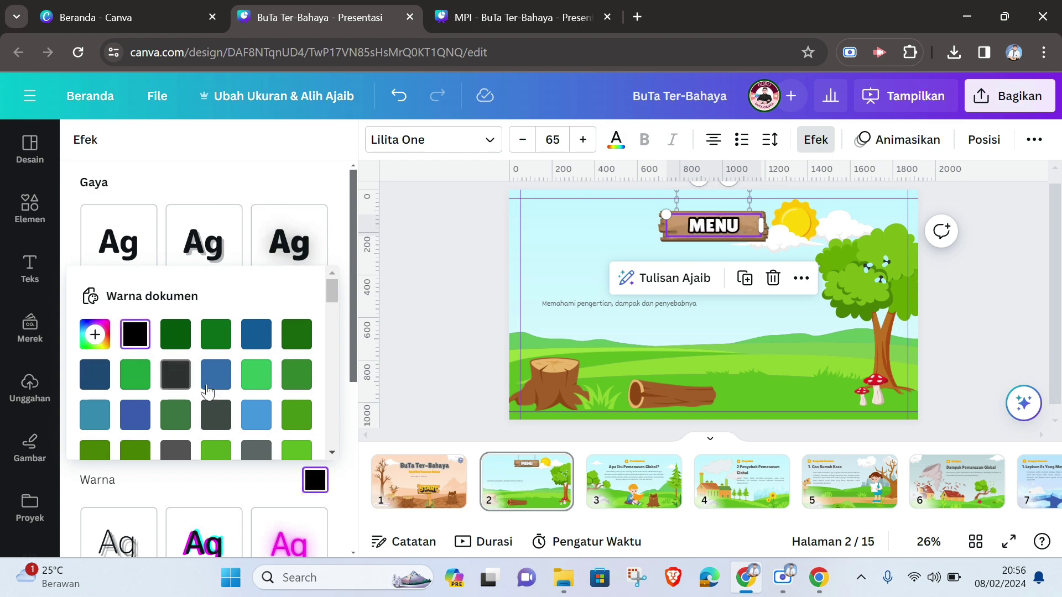
scroll(208, 393, down, 2)
click(215, 290)
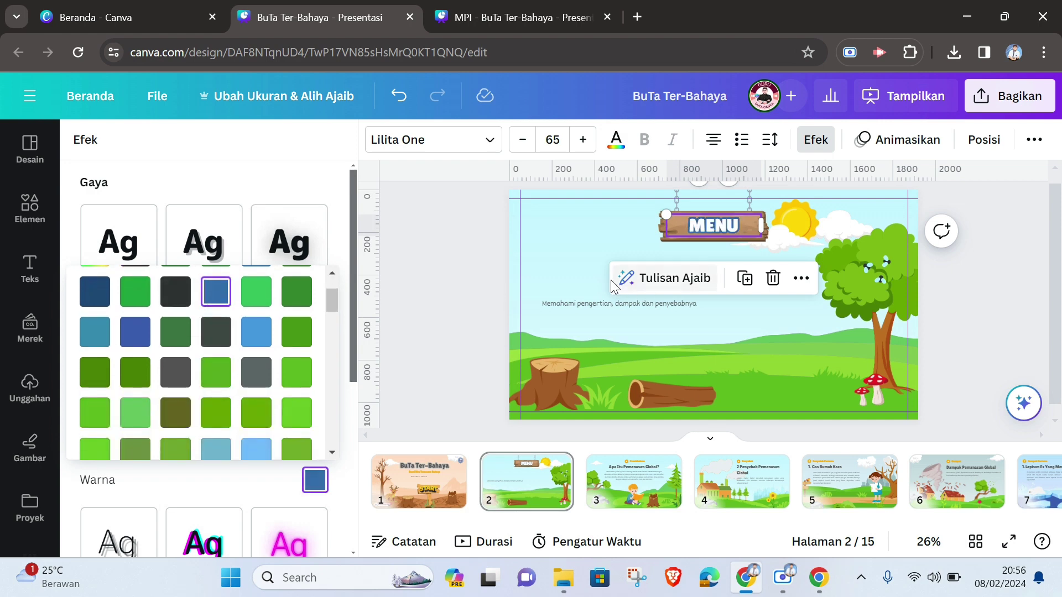
Undo the text and outline colour changes on the MENU heading and deselect it.
click(398, 96)
click(399, 96)
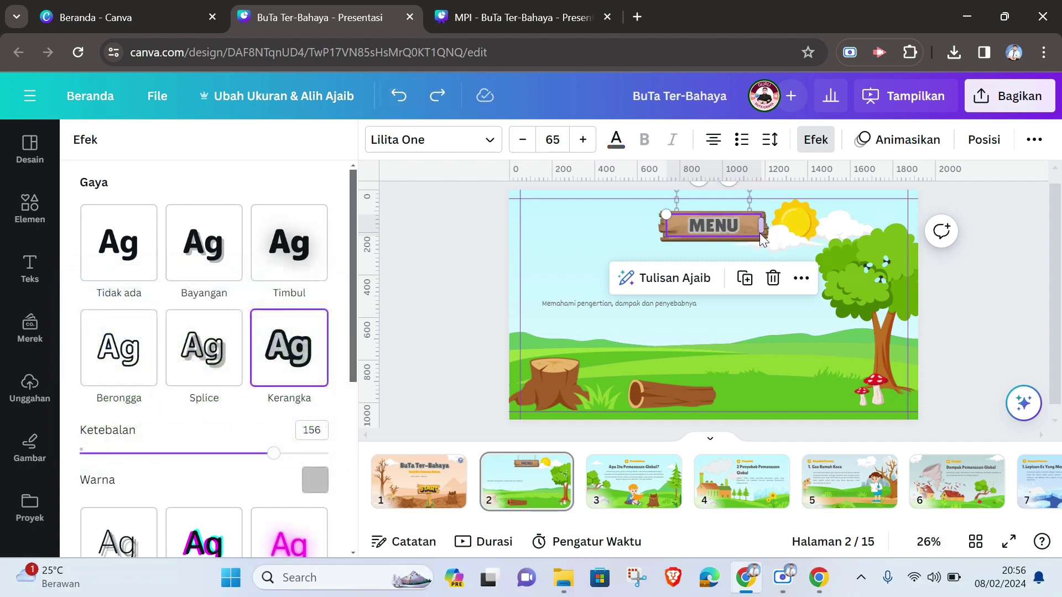
key(Escape)
click(957, 287)
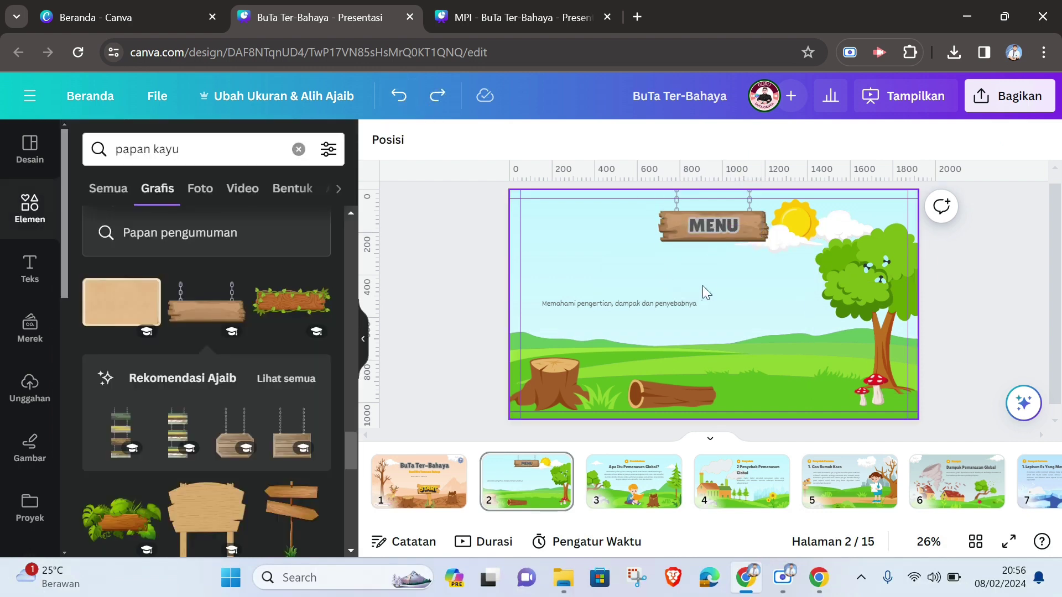
Delete the "Memahami pengertian, dampak dan penyebabnya" text and the lying log from page 2.
click(685, 303)
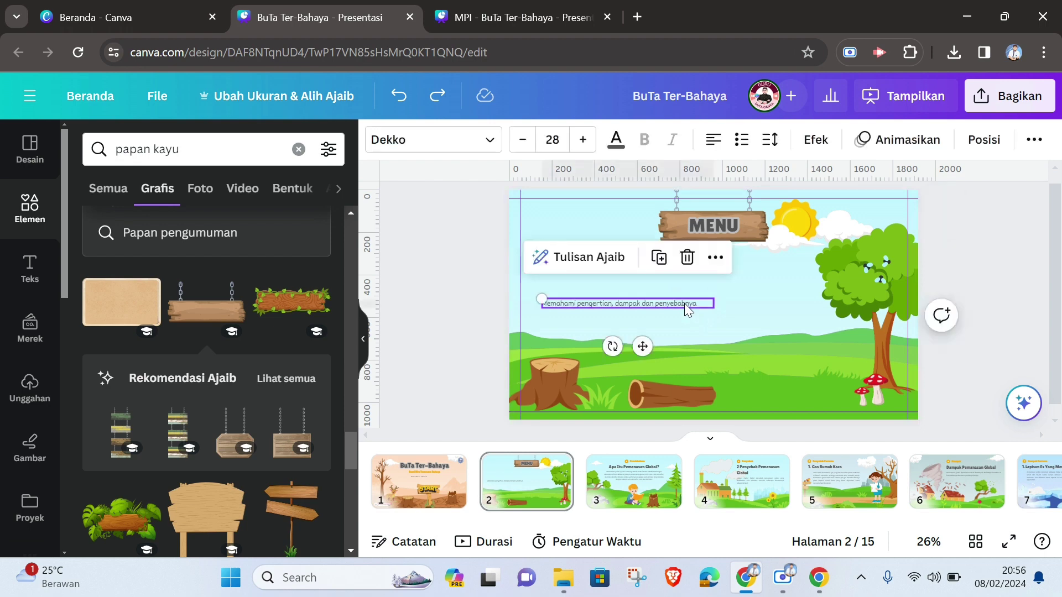
key(Delete)
click(667, 390)
key(Delete)
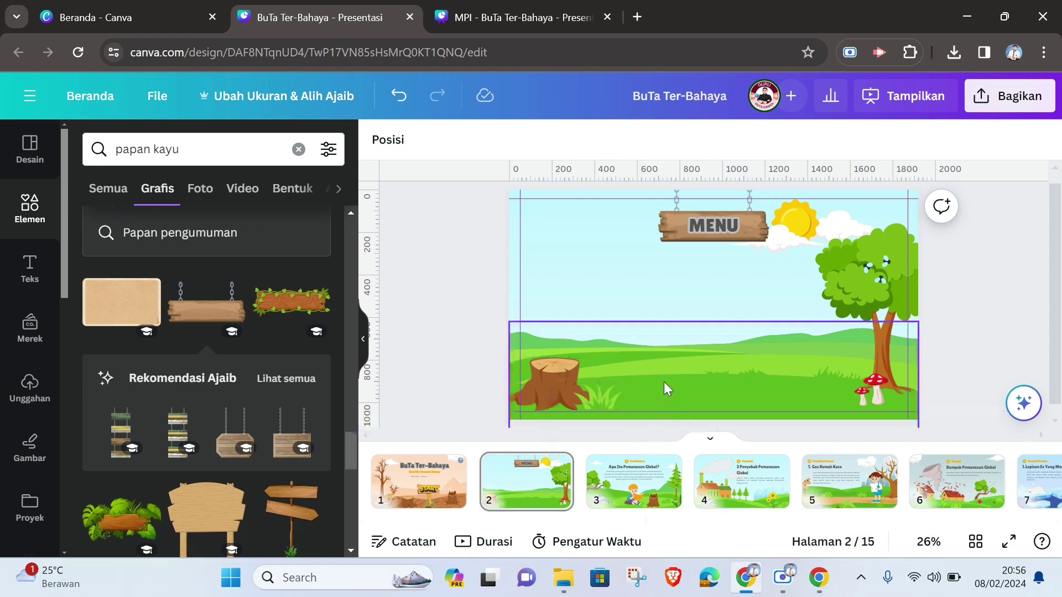
Add the rope-hung three-plank board and the two-legged signboard from the "papan kayu" graphics to page 2.
click(419, 481)
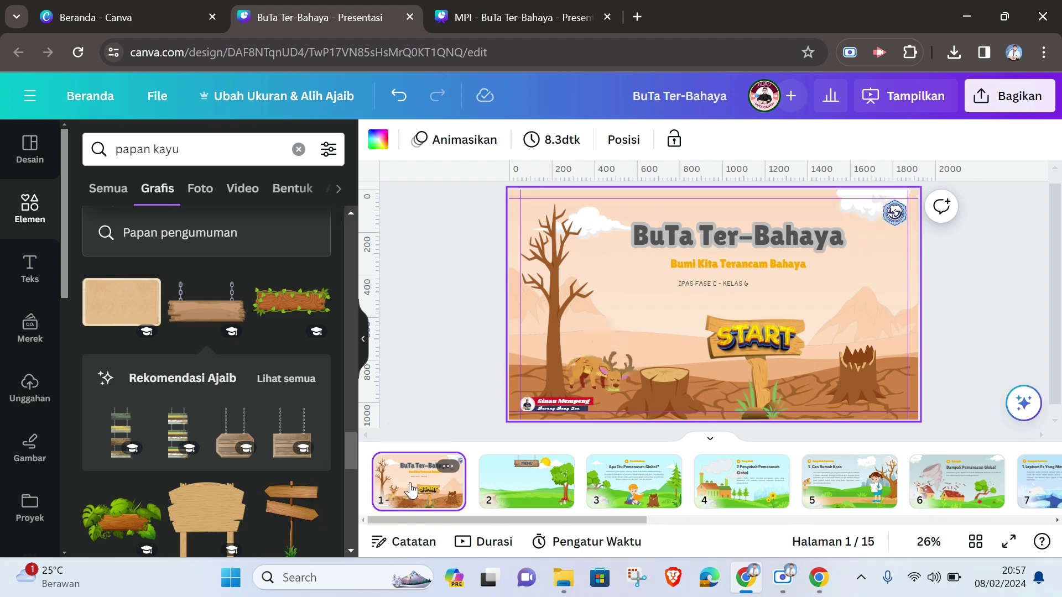
click(543, 493)
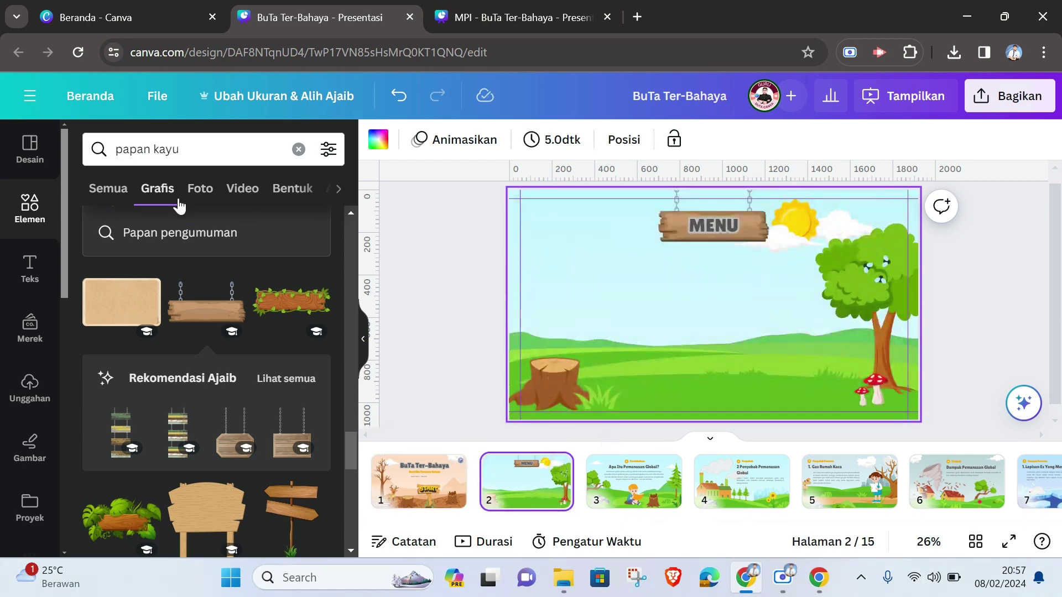
scroll(242, 354, down, 15)
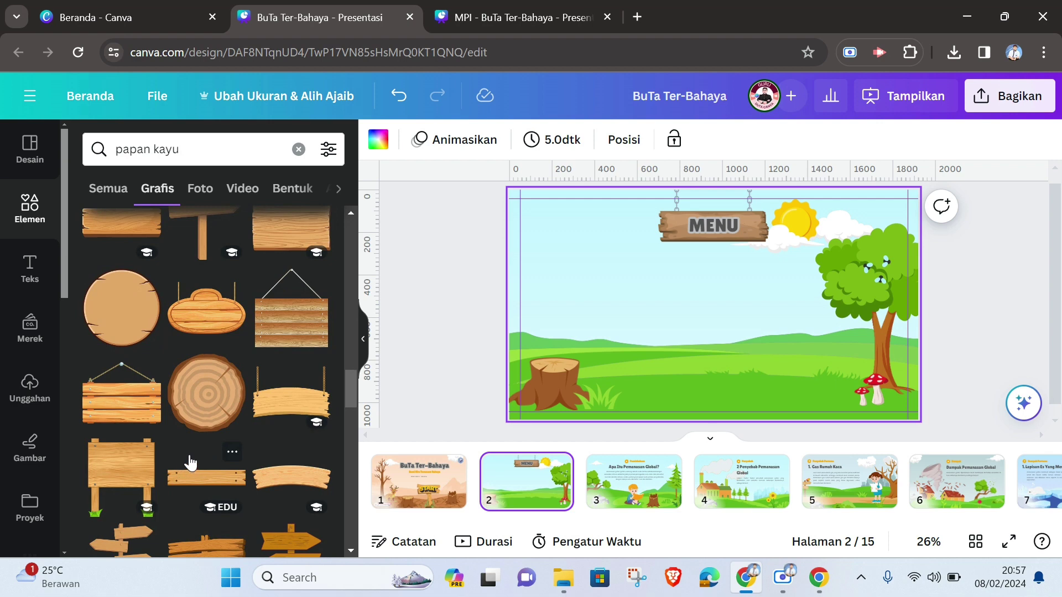
scroll(192, 462, down, 10)
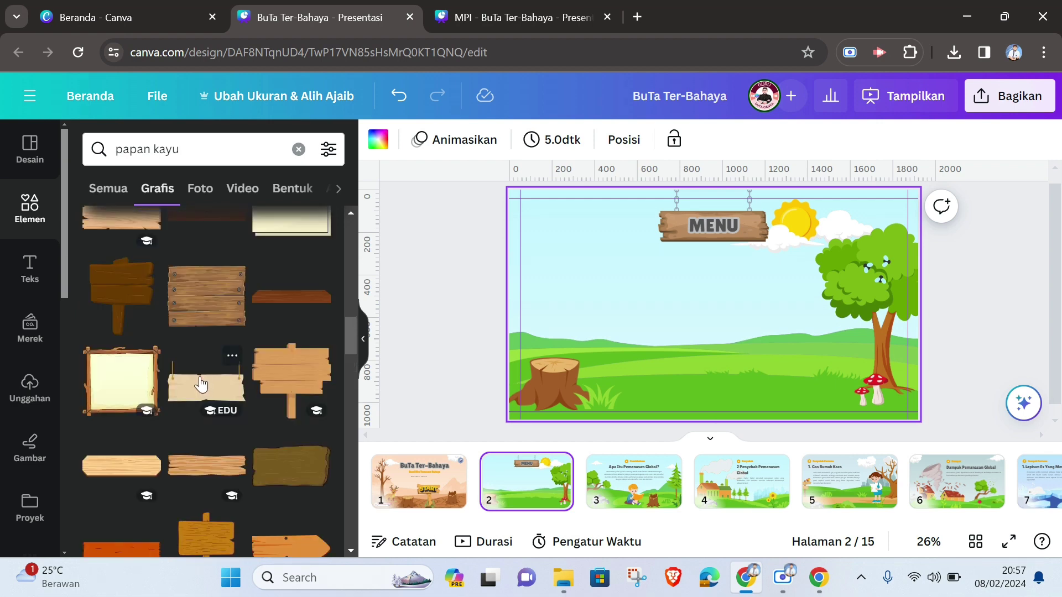
scroll(200, 383, down, 5)
scroll(218, 450, up, 10)
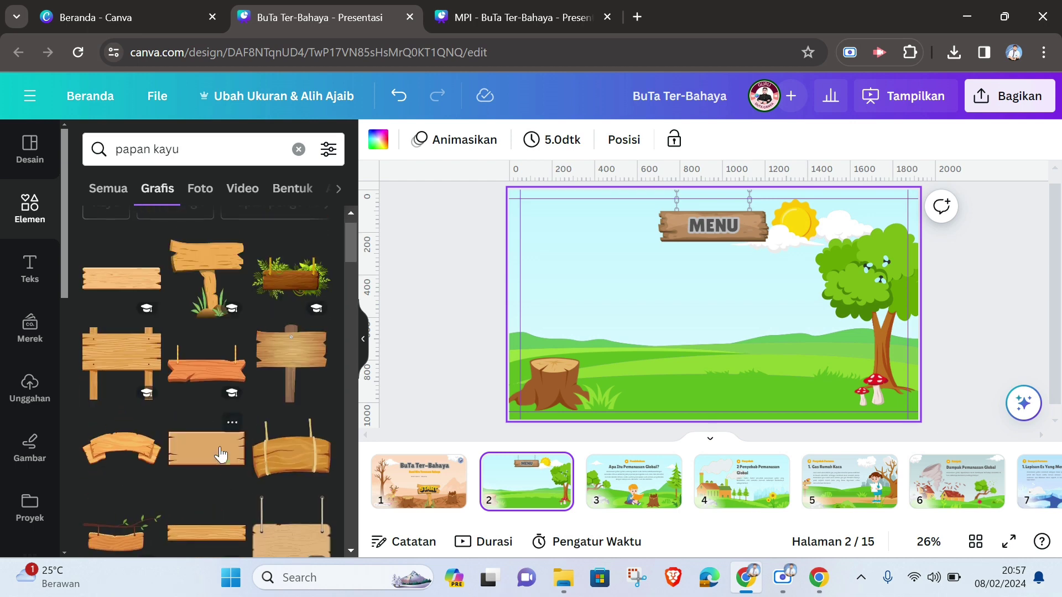
scroll(223, 449, up, 1)
scroll(222, 439, down, 5)
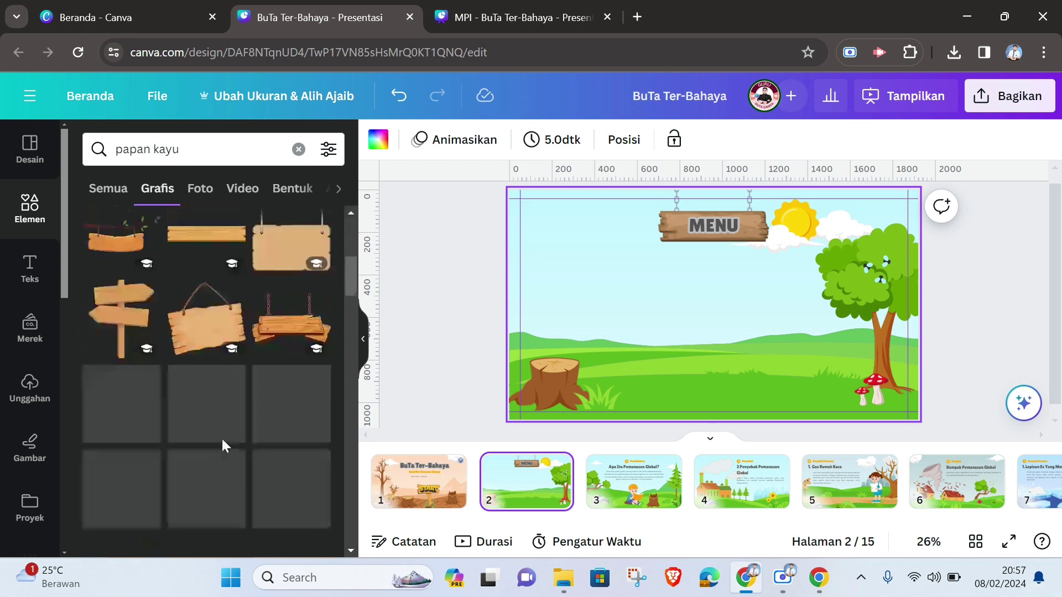
scroll(255, 415, down, 3)
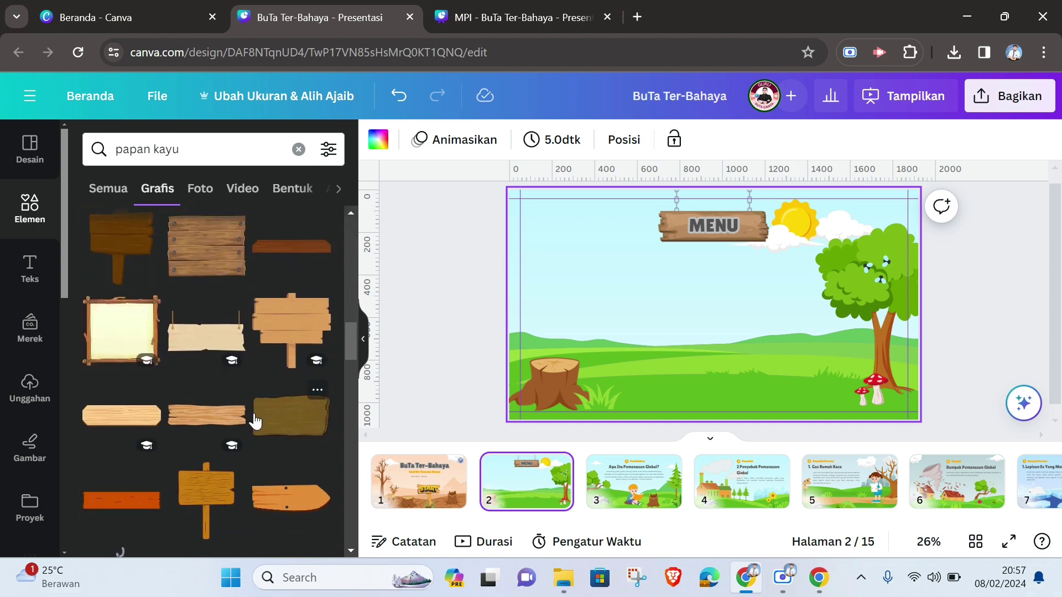
scroll(255, 421, up, 5)
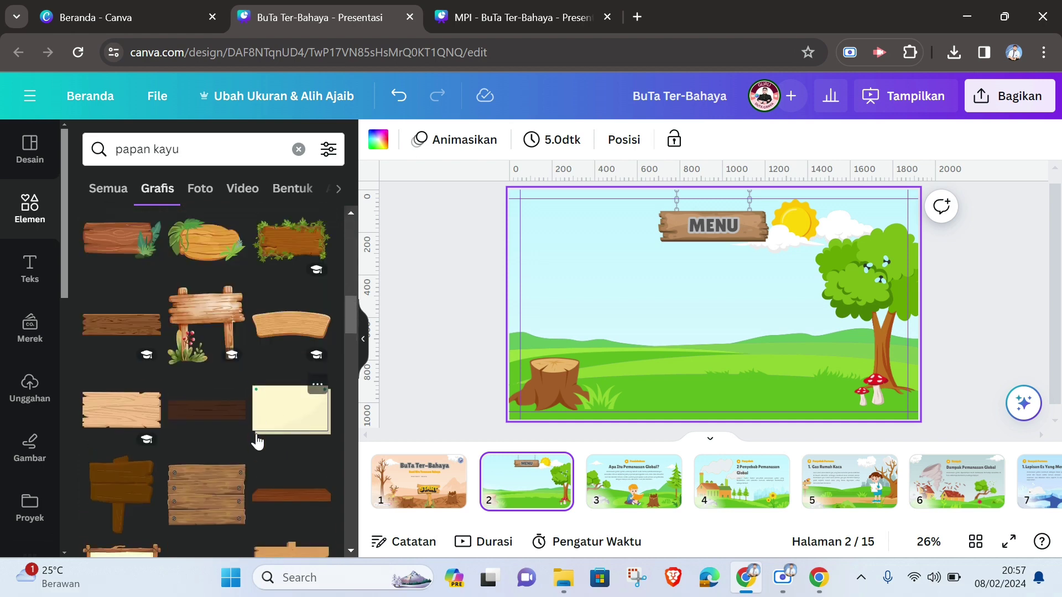
scroll(259, 451, down, 8)
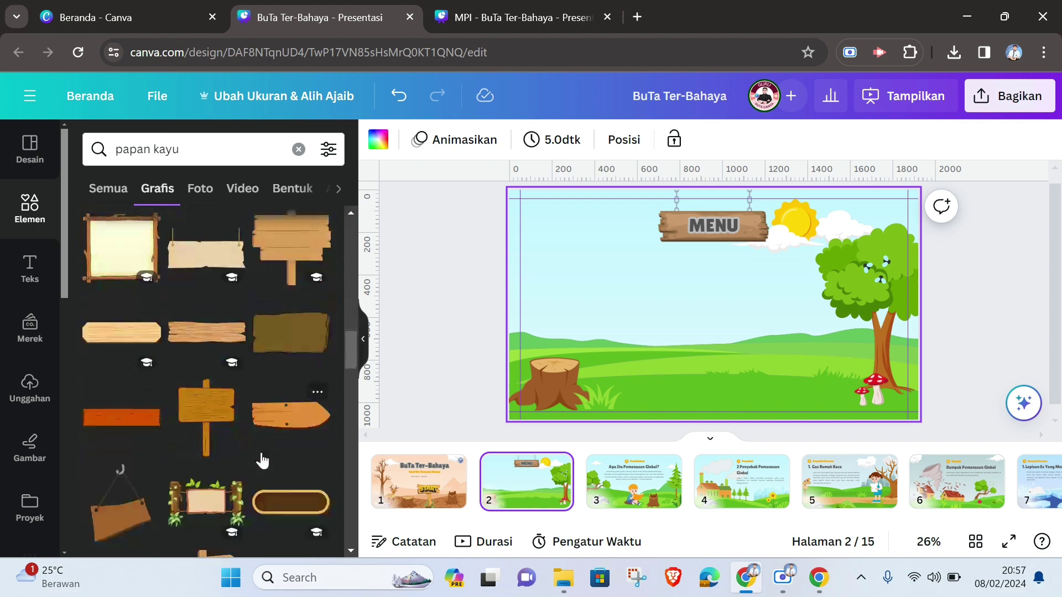
scroll(244, 475, down, 5)
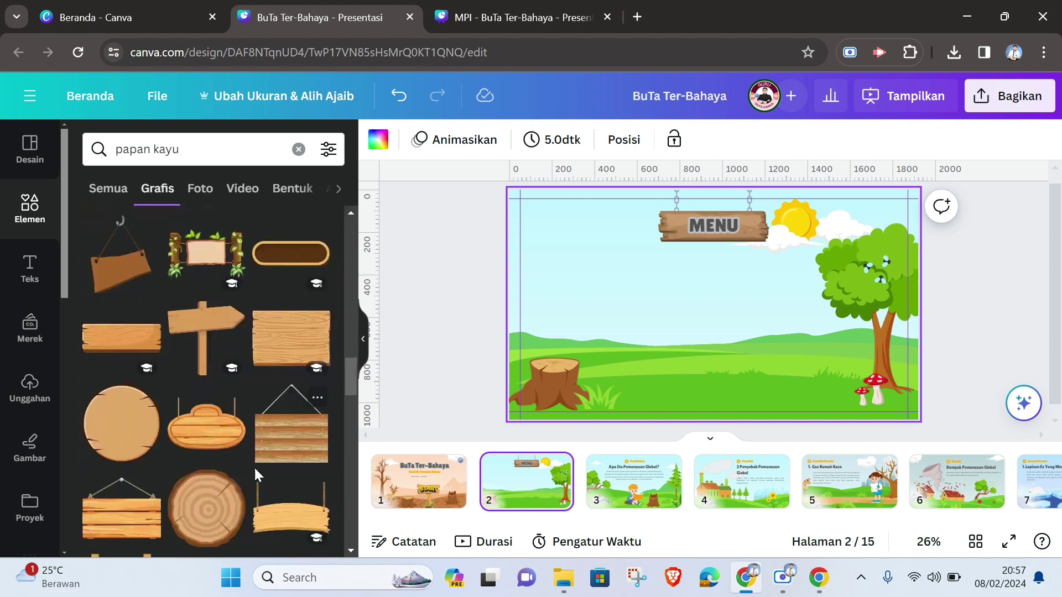
scroll(217, 488, down, 2)
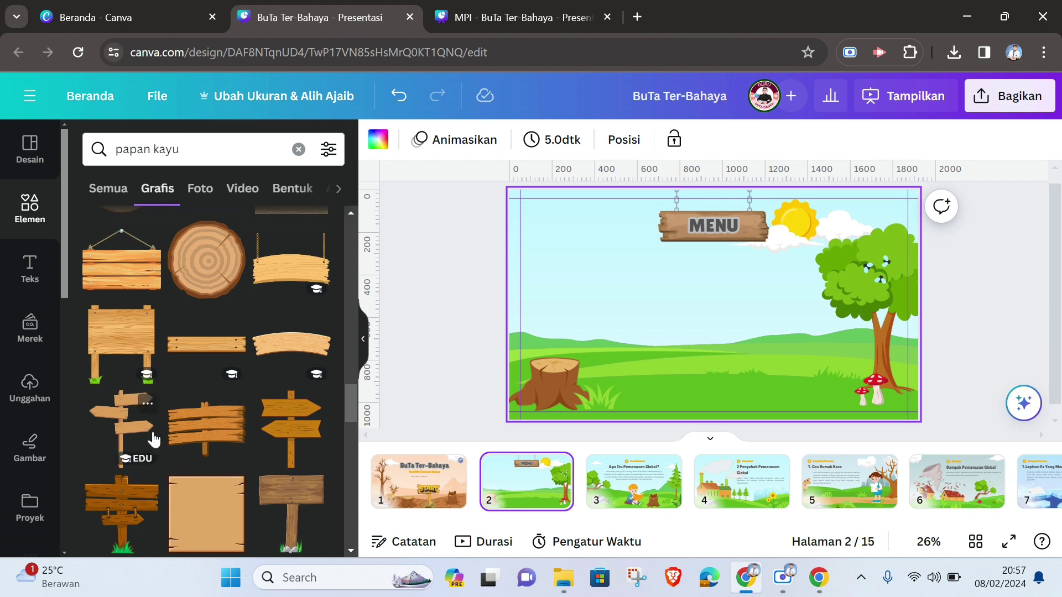
click(128, 271)
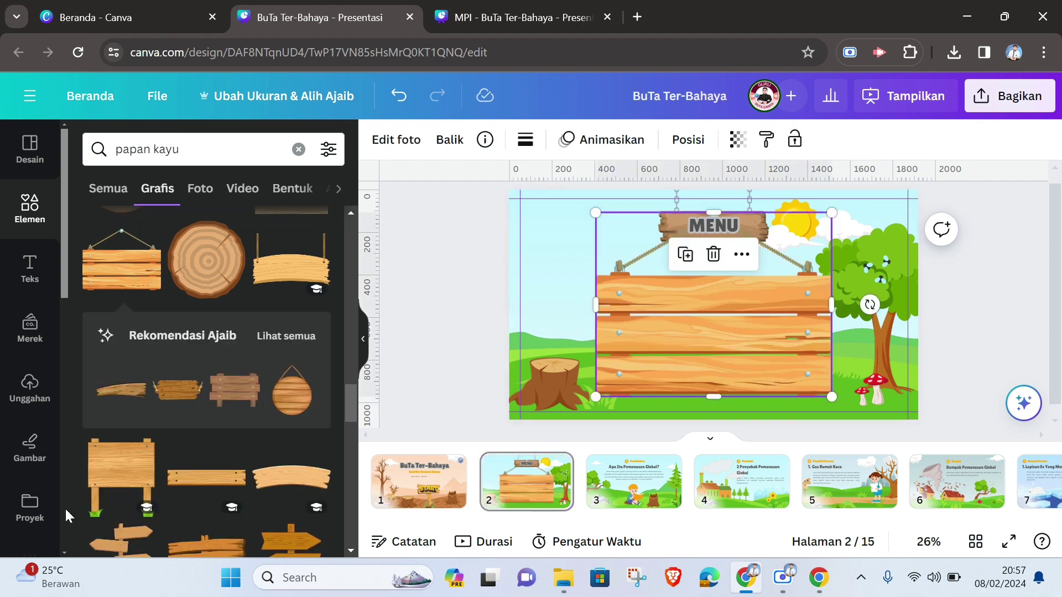
click(115, 487)
drag(712, 293, 731, 368)
Crop the ropes off the three-plank board and shrink it to about 620 px wide below the MENU sign.
click(639, 307)
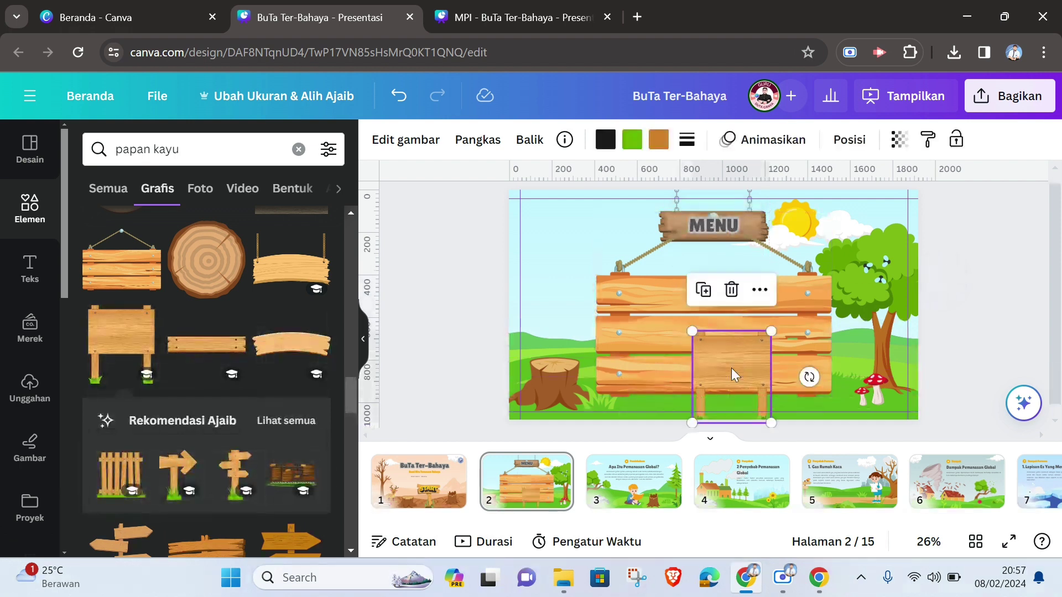
drag(595, 397, 647, 357)
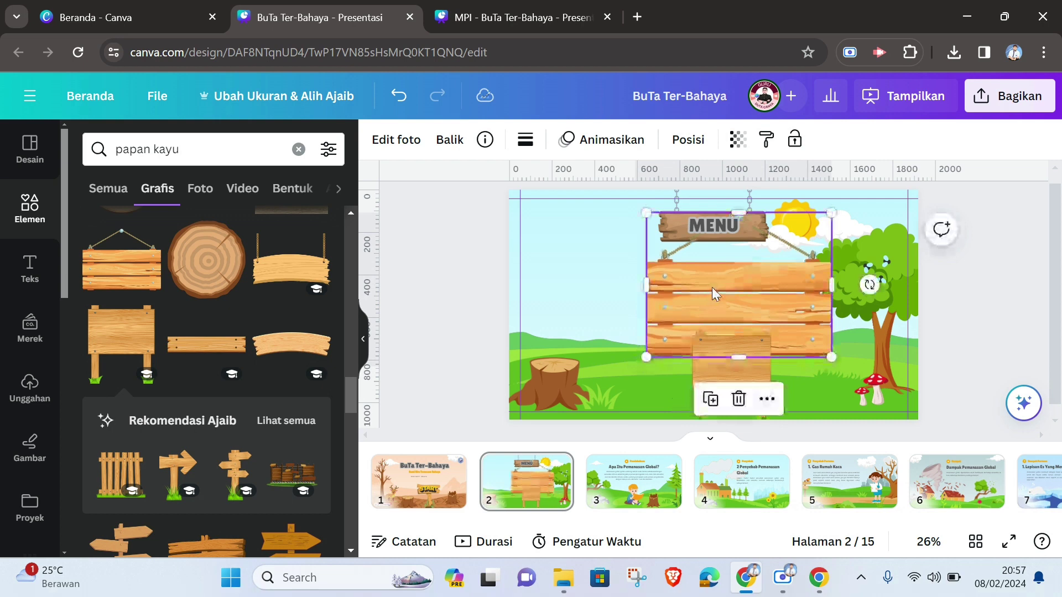
drag(739, 213, 735, 255)
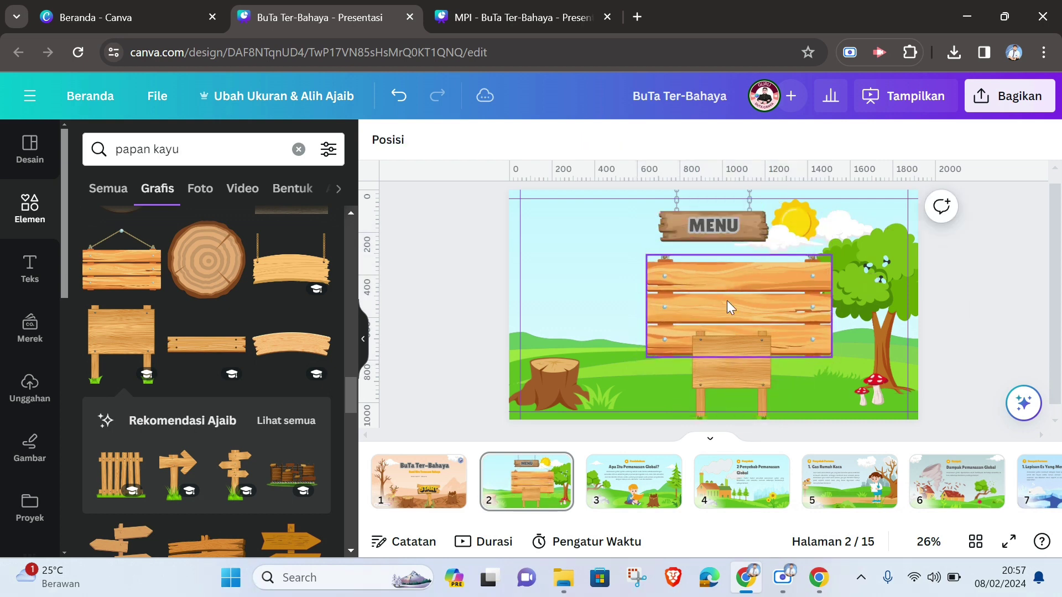
drag(833, 361, 786, 323)
Enlarge the two-legged signboard to about 482 × 562 px over the plank board and send it one layer back.
drag(749, 367, 768, 397)
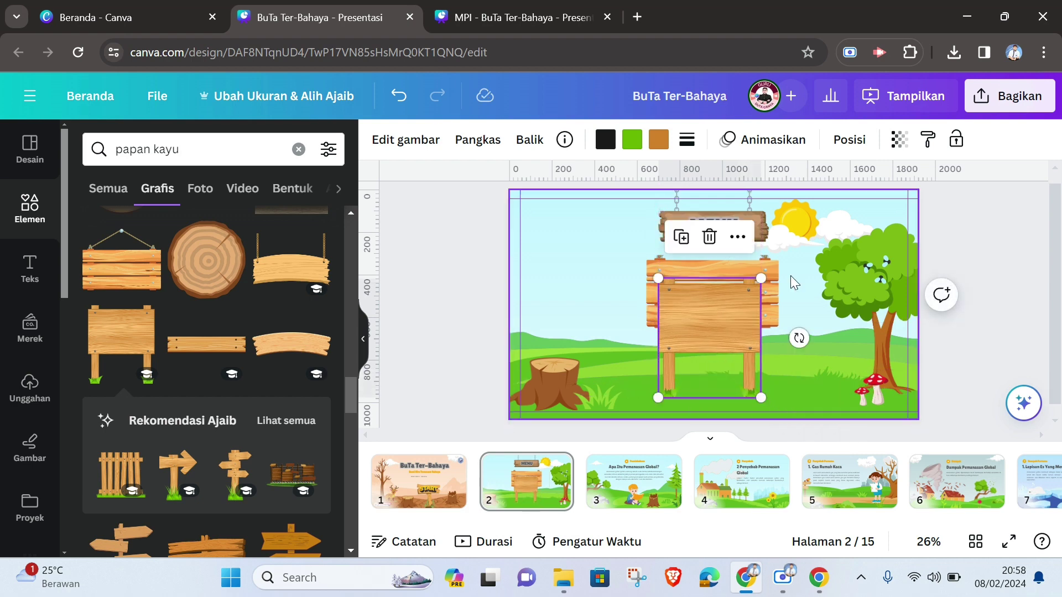
click(842, 142)
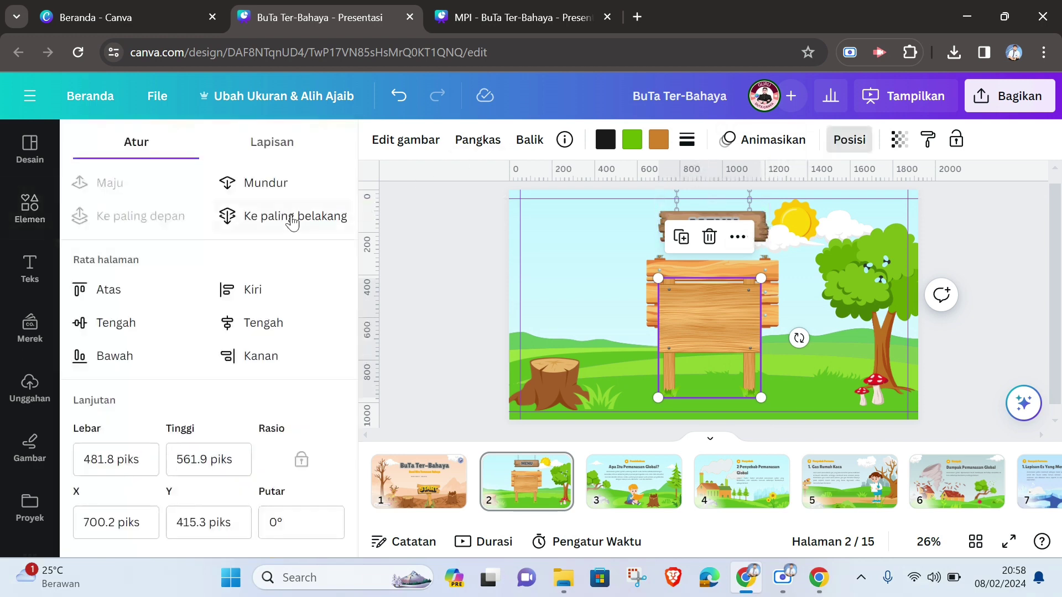
click(271, 183)
click(671, 334)
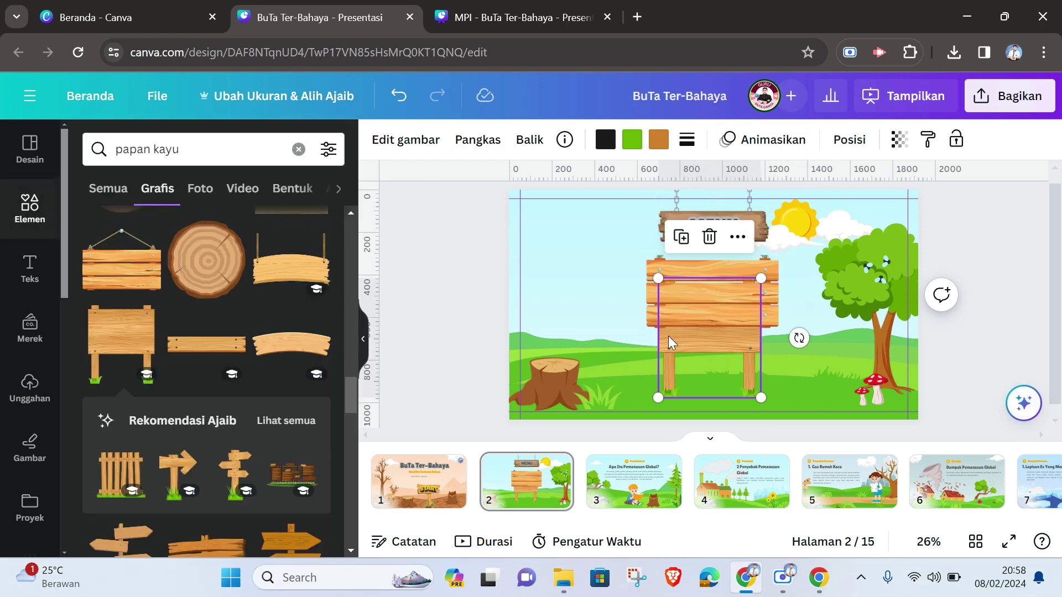
Shrink the signboard to about 430 px wide and centre it behind the plank board with its legs showing below.
drag(721, 369, 723, 345)
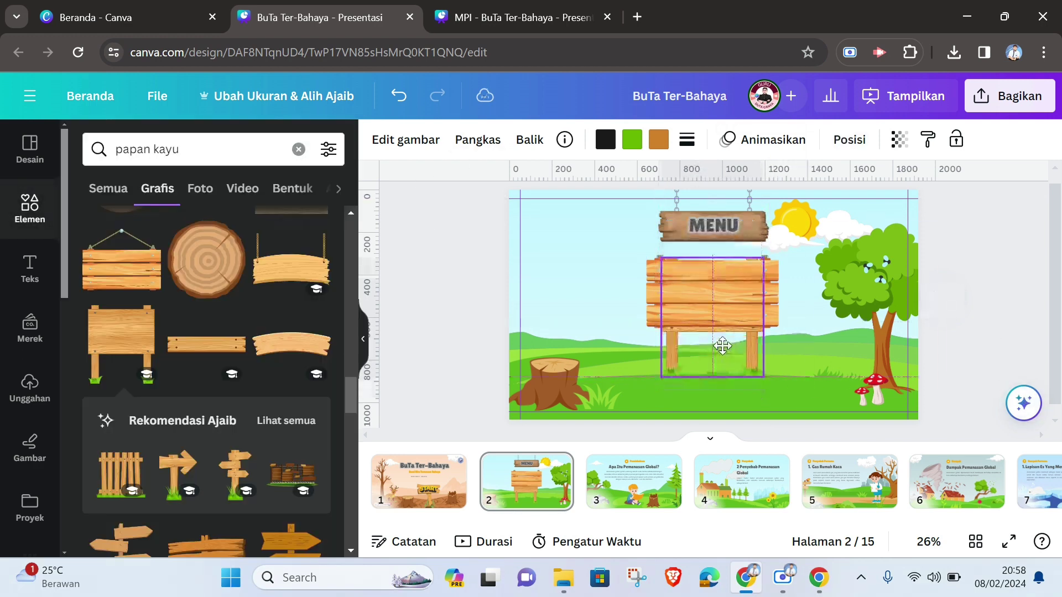
drag(762, 259, 756, 270)
drag(720, 365, 719, 351)
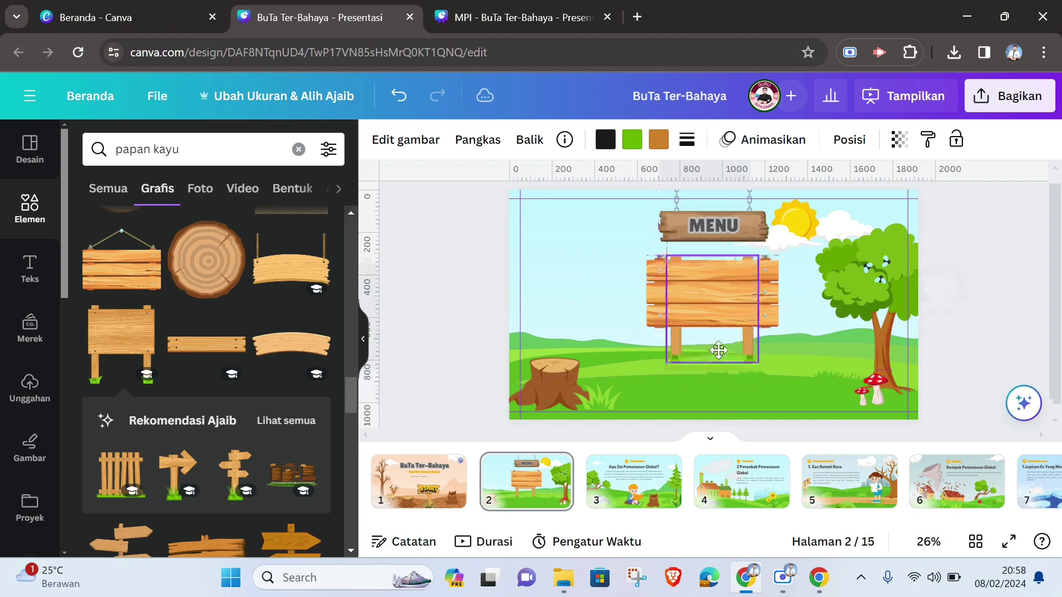
click(991, 348)
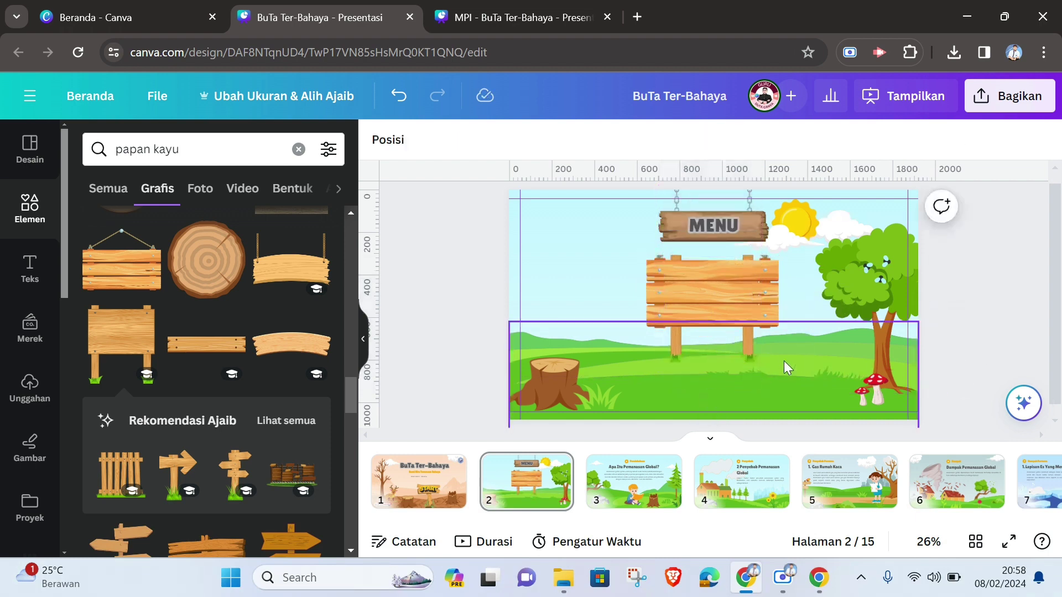
click(749, 348)
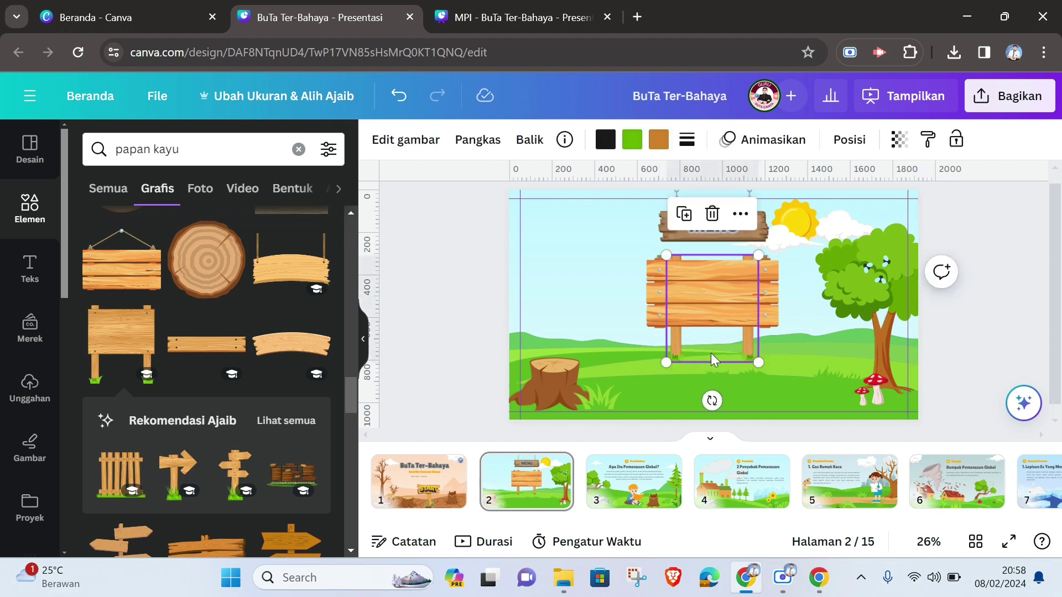
click(655, 272)
Switch to the MPI reference presentation to examine the menu entries on its Home Page.
click(524, 12)
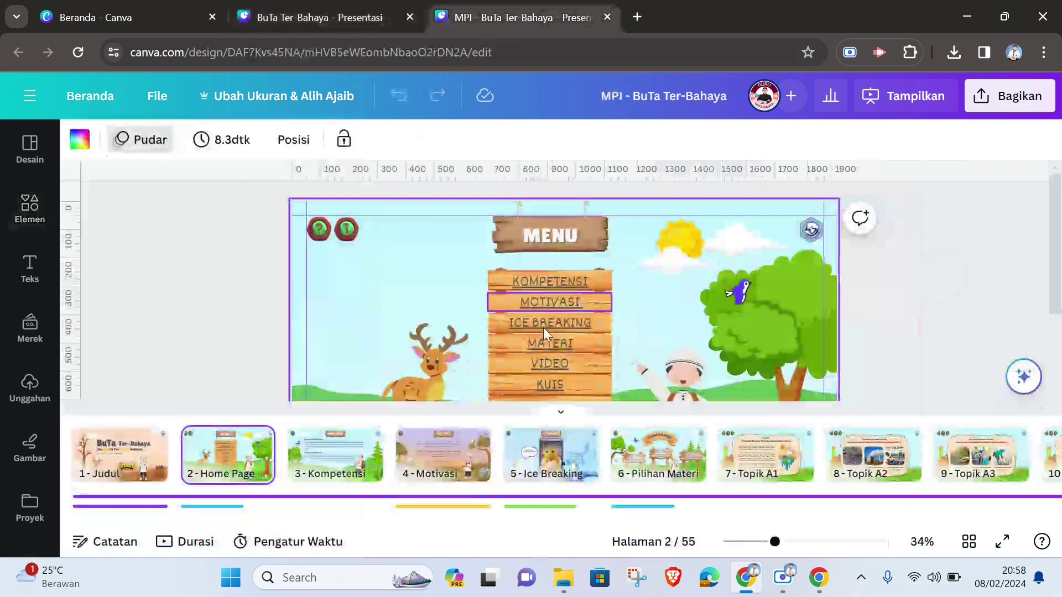
Back in the BuTa Ter-Bahaya presentation, lower the legged signboard and stack a copy of the plank board under the first, making five planks.
scroll(561, 283, down, 2)
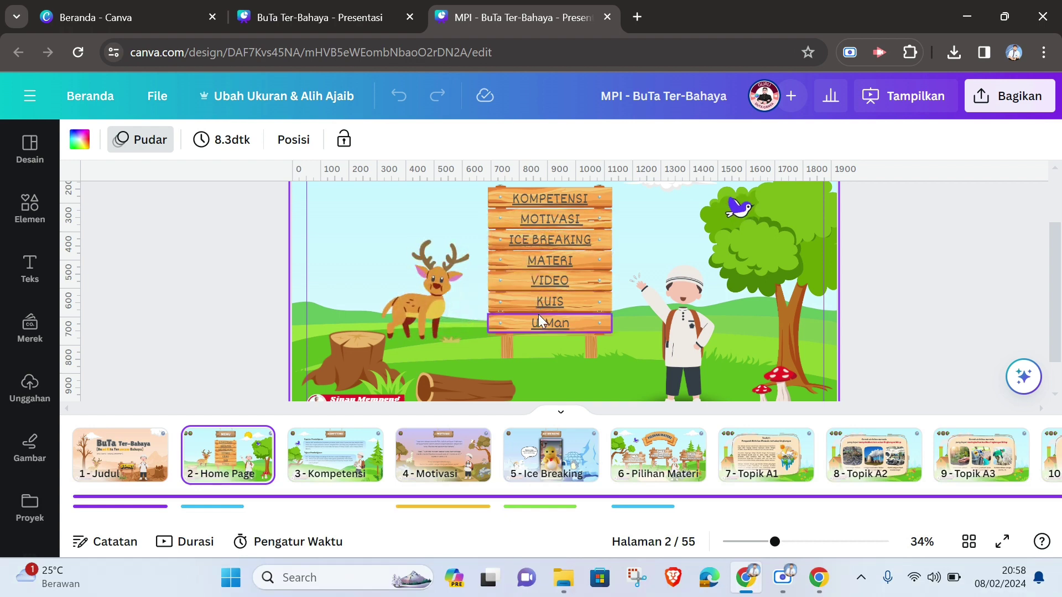
click(278, 16)
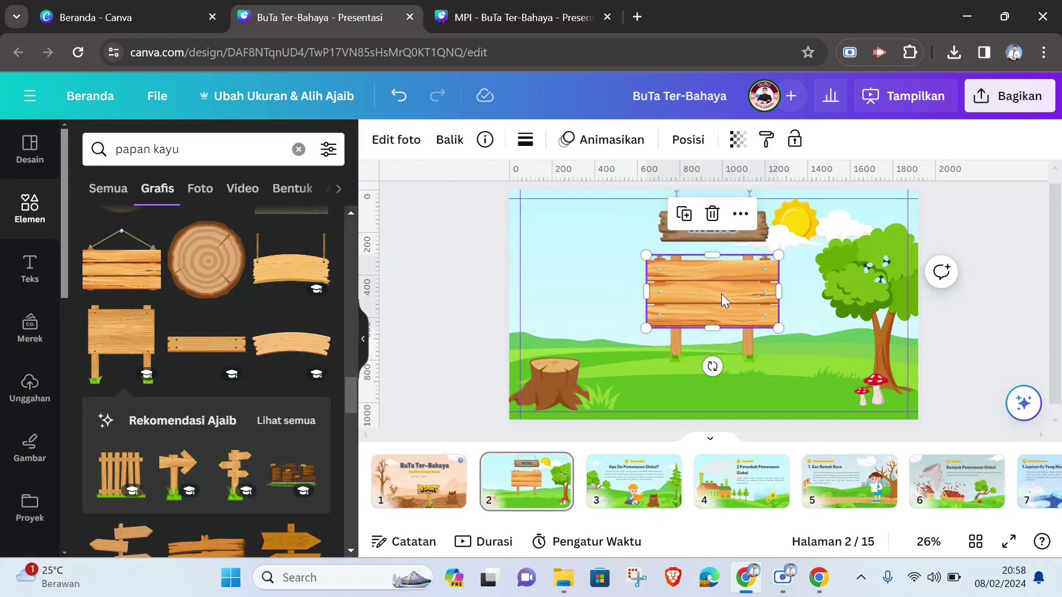
drag(721, 300, 725, 304)
drag(684, 345, 681, 397)
drag(662, 284, 664, 330)
click(979, 311)
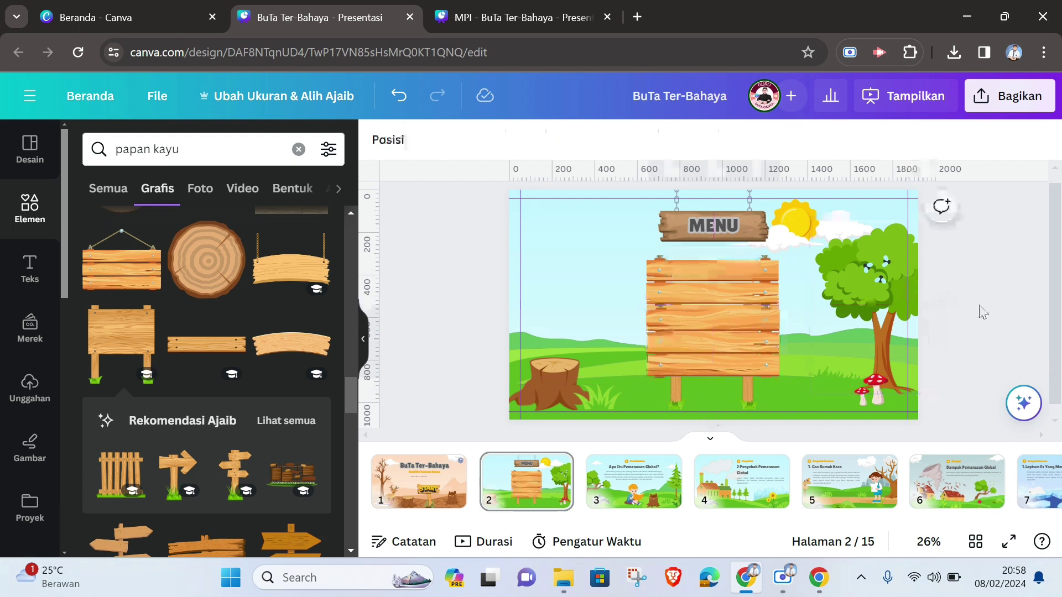
click(734, 342)
click(948, 328)
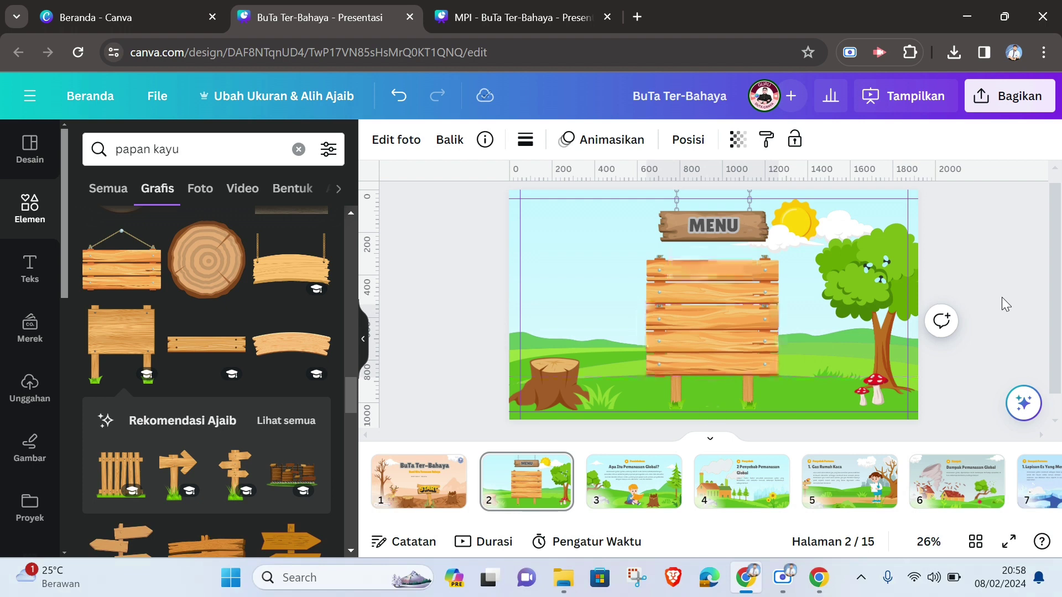
click(999, 316)
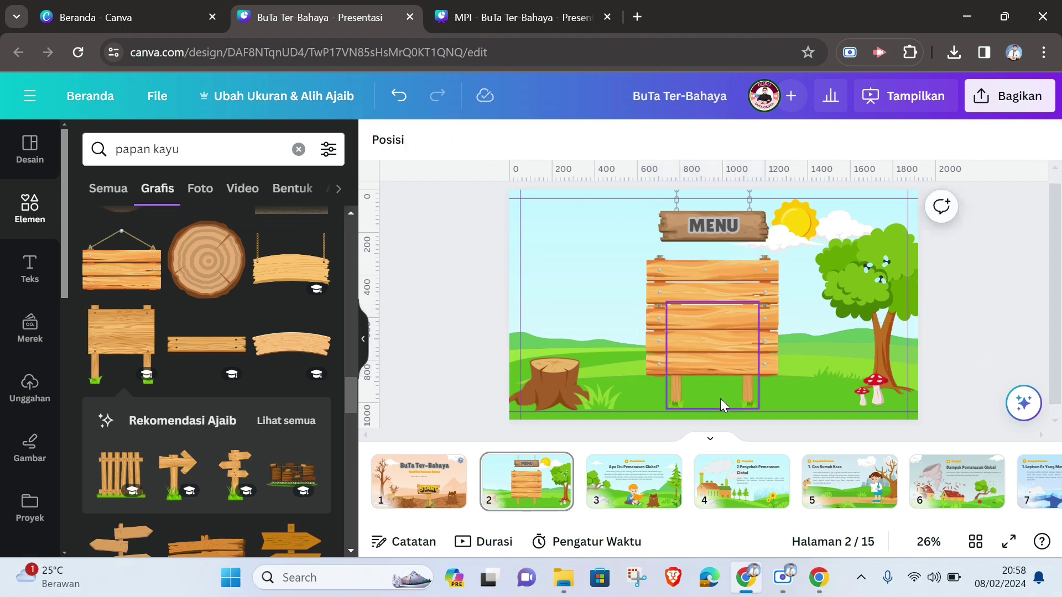
Group the two plank boards, move the group slightly up toward the MENU sign, and adjust the legged signboard behind it.
click(687, 277)
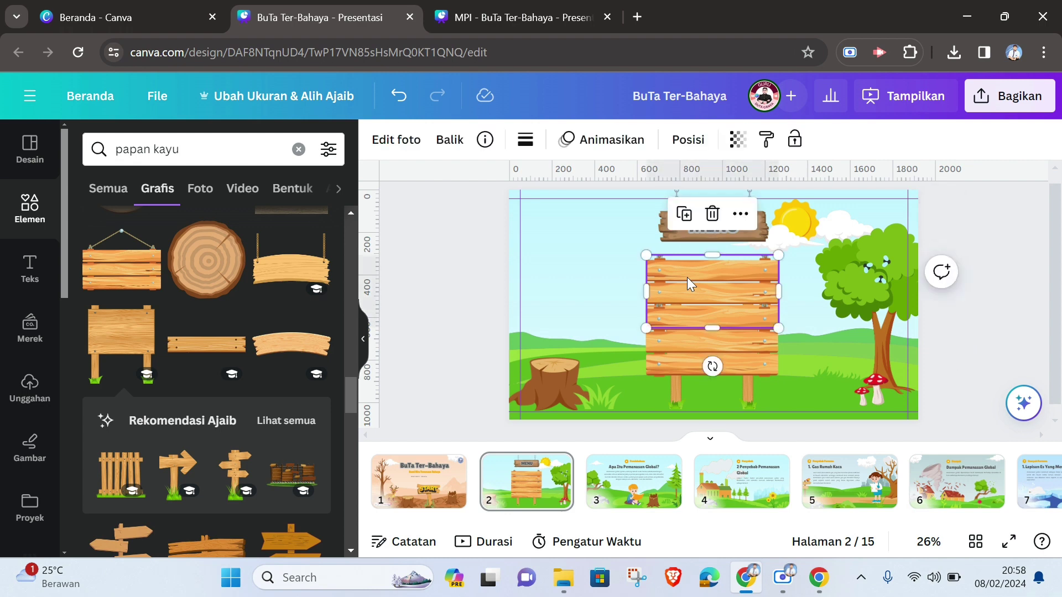
shift+click(671, 359)
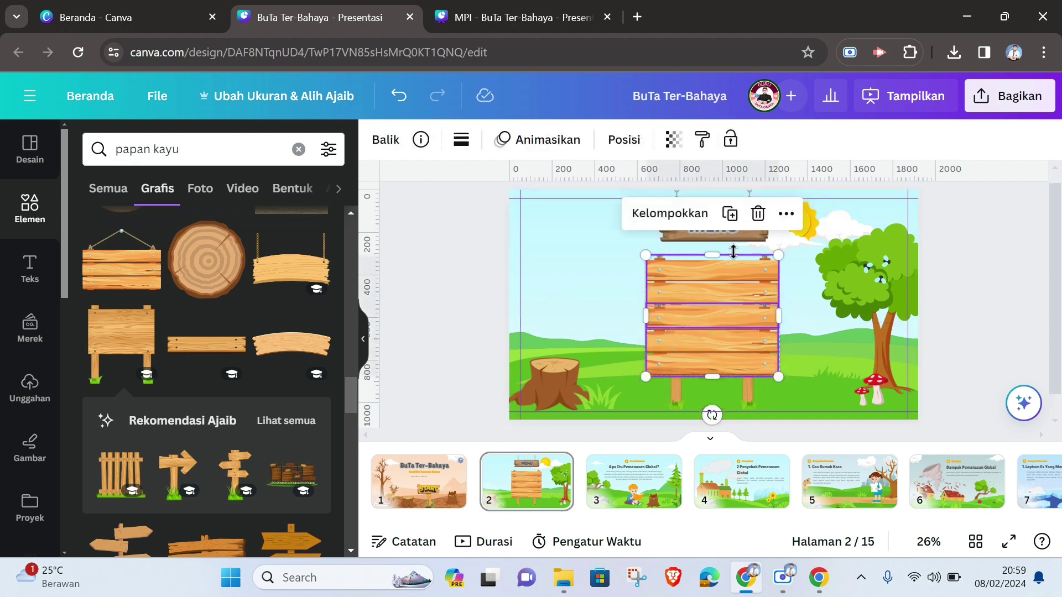
click(670, 213)
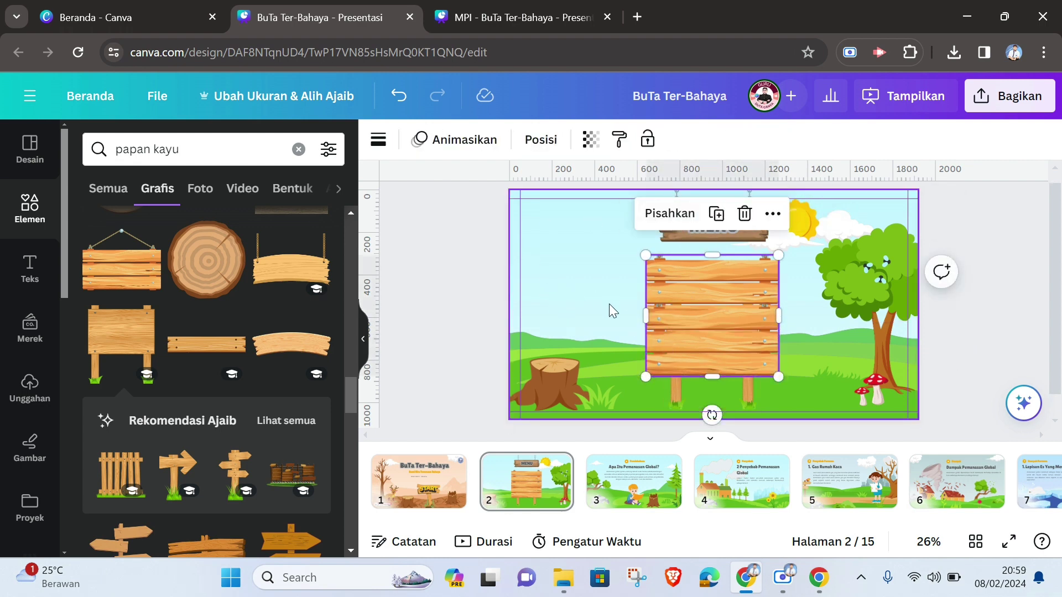
click(984, 304)
click(728, 308)
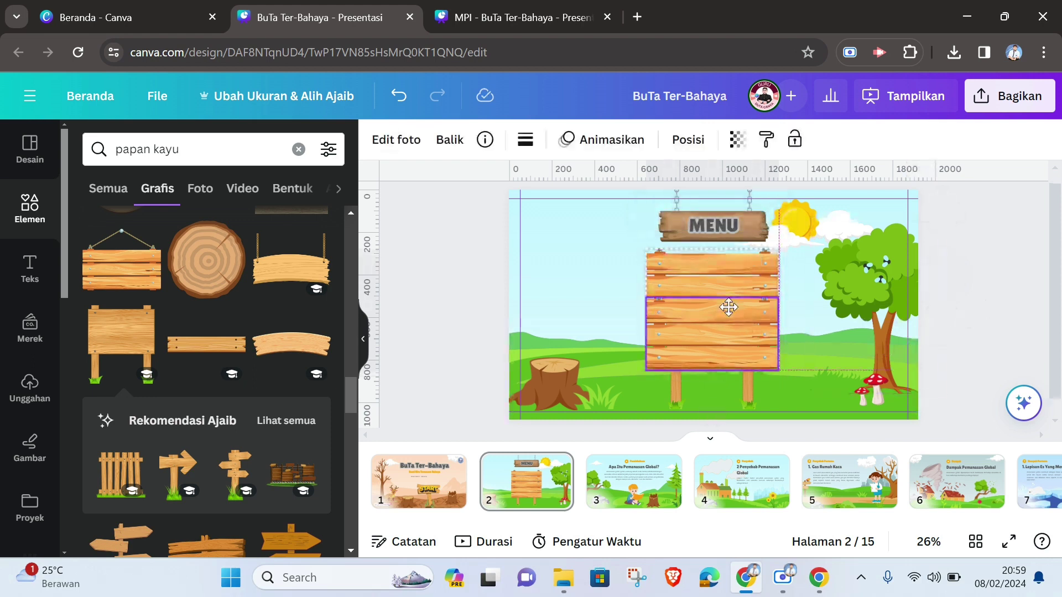
click(688, 388)
click(682, 390)
click(686, 390)
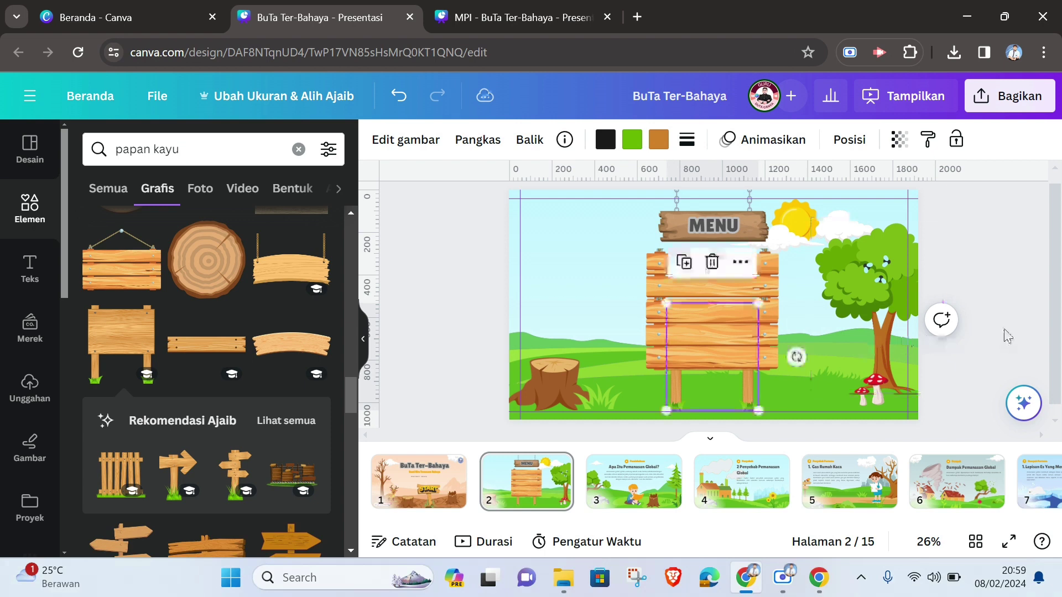
click(951, 343)
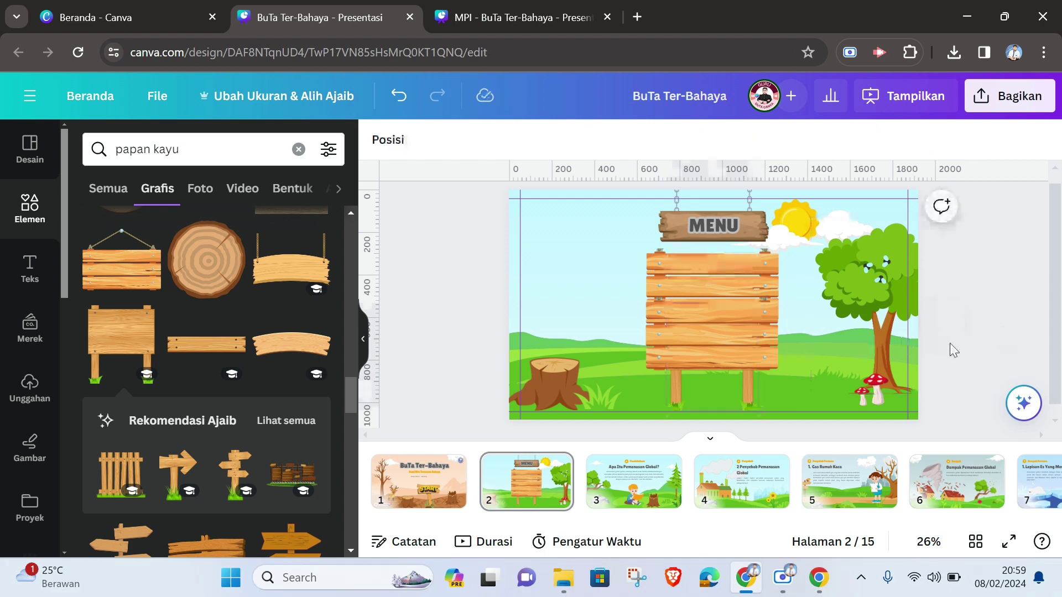
Place copies of the grass tuft beside the tree stump at the foot of both signboard legs.
click(603, 396)
drag(600, 392, 697, 394)
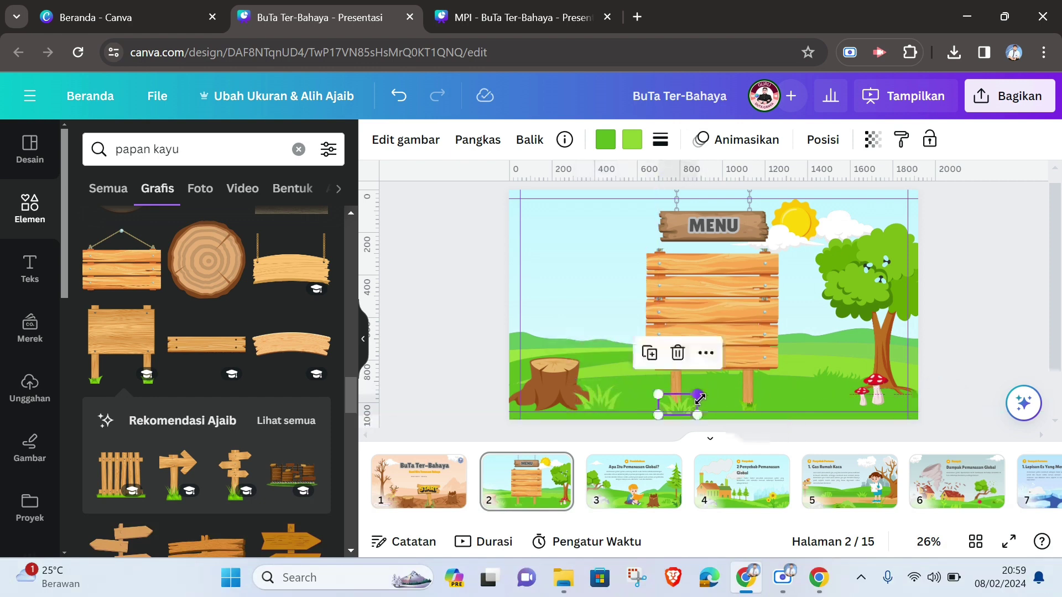
click(993, 347)
click(684, 404)
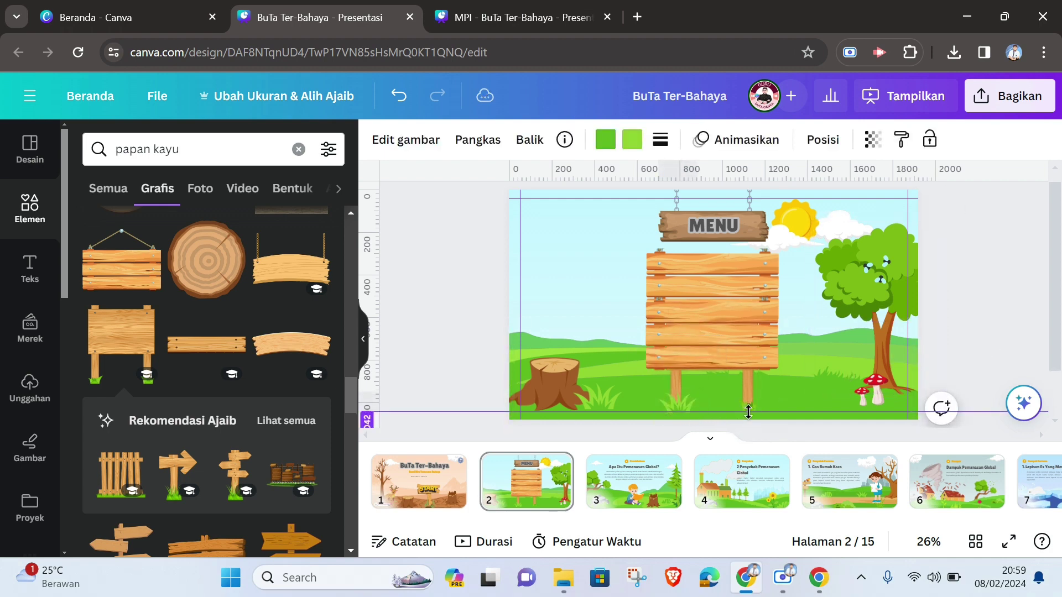
click(972, 327)
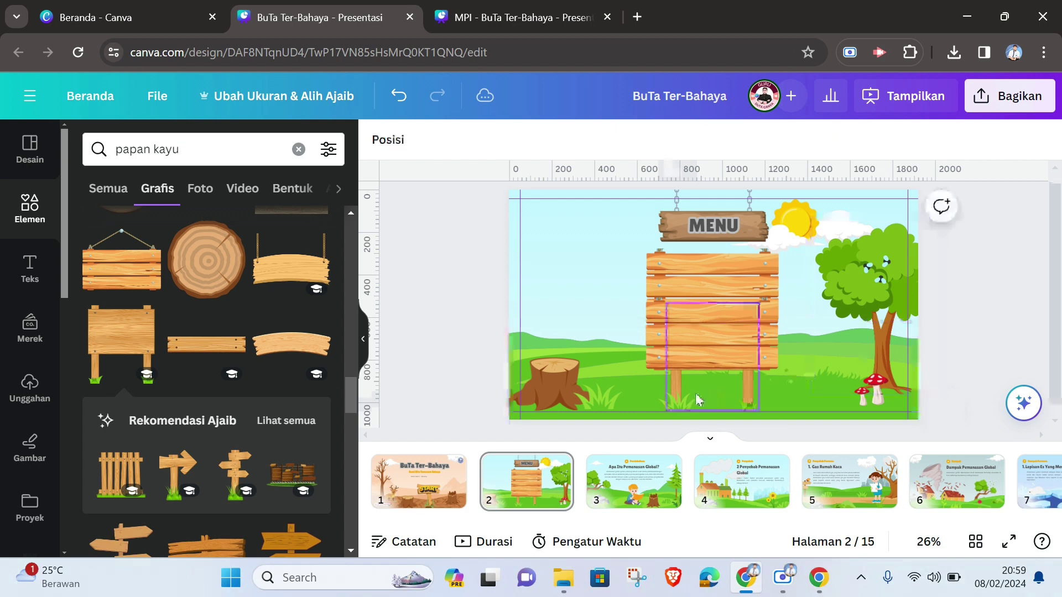
click(680, 401)
drag(681, 406, 749, 400)
click(970, 339)
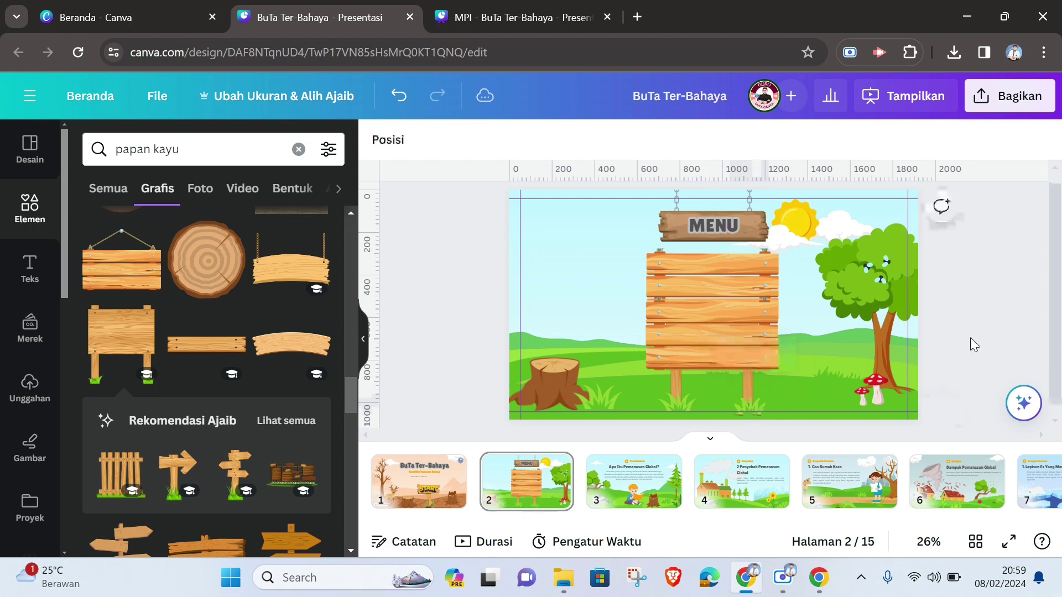
click(750, 406)
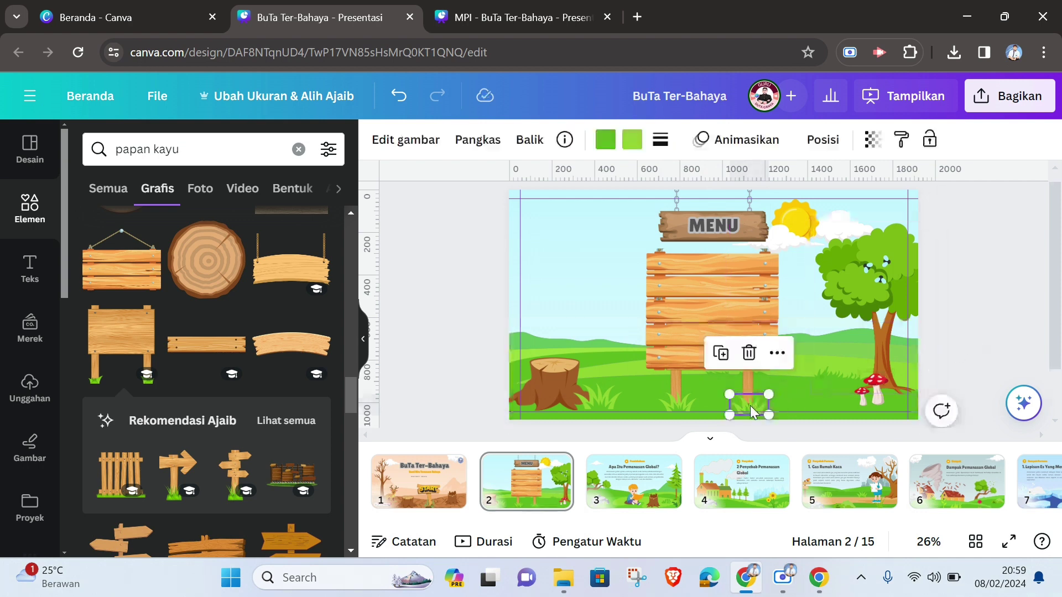
click(979, 335)
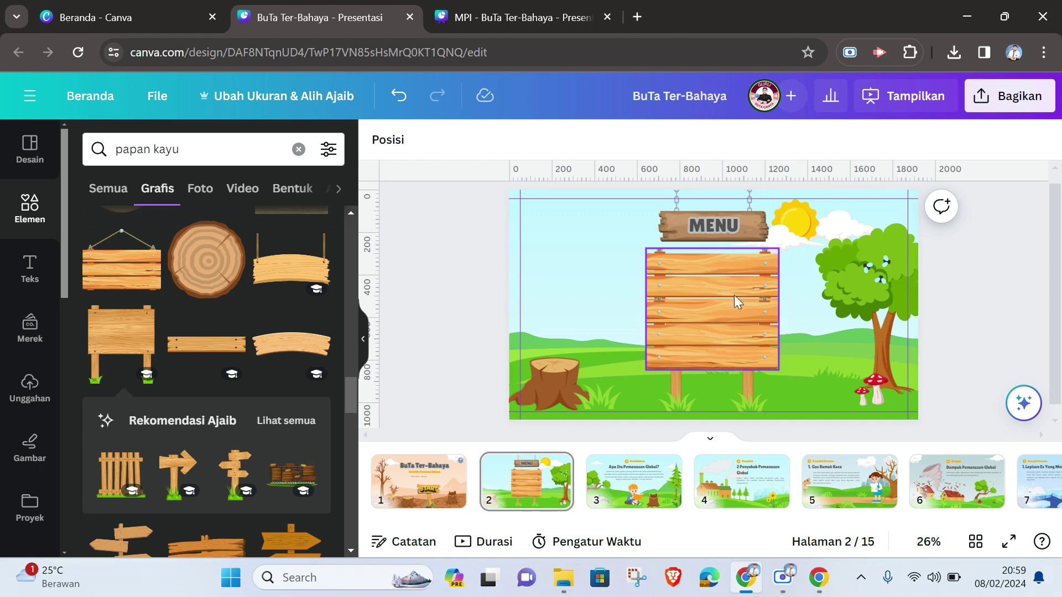
Duplicate the MENU text onto the first plank and change the copy to KOMPETENSI.
click(708, 226)
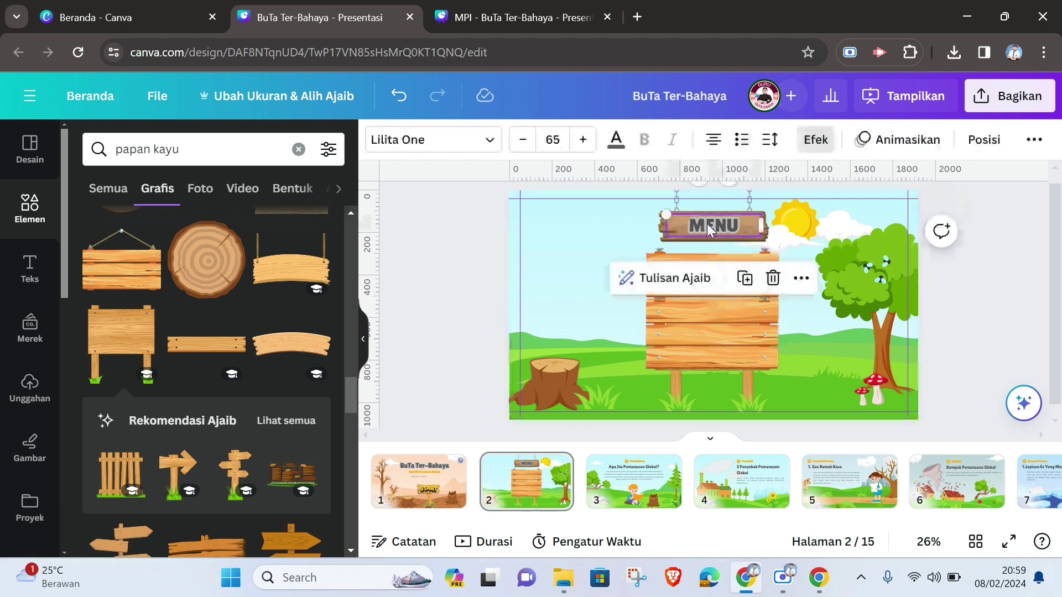
key(ctrl+d)
drag(711, 233, 778, 266)
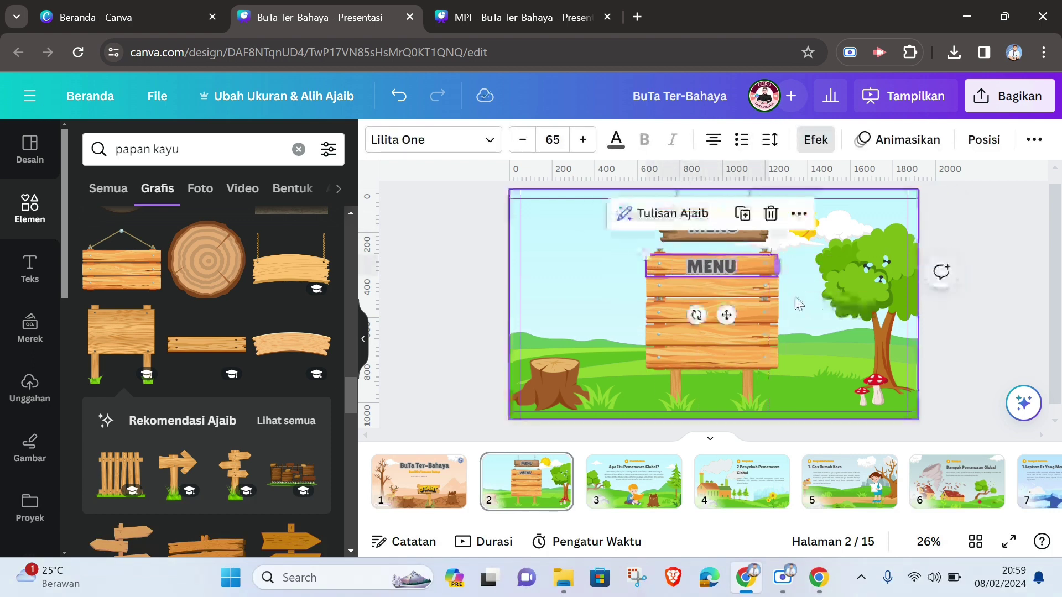
double_click(712, 266)
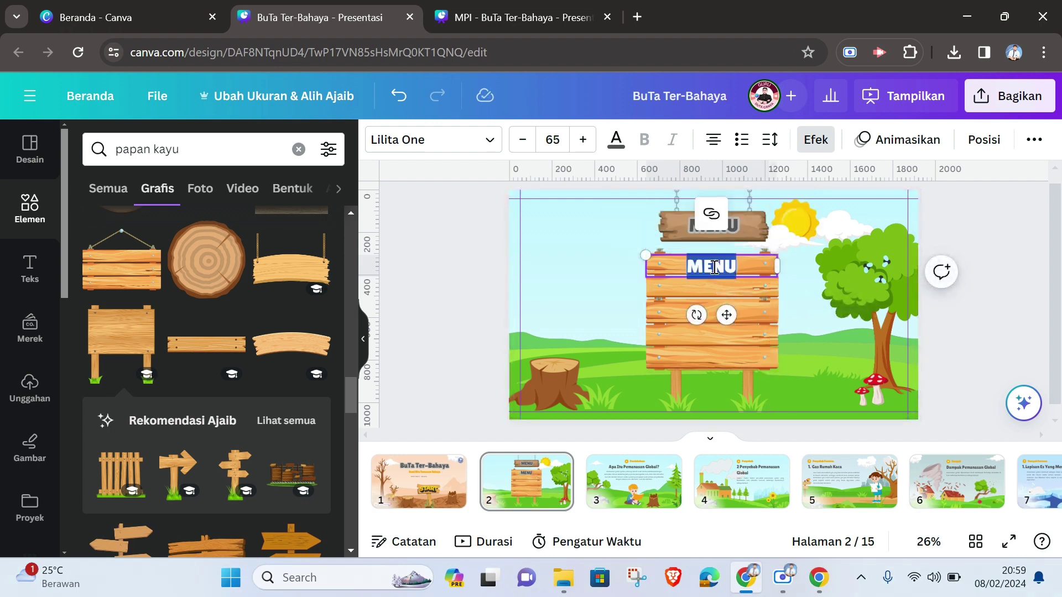
text(KOMPETENSI)
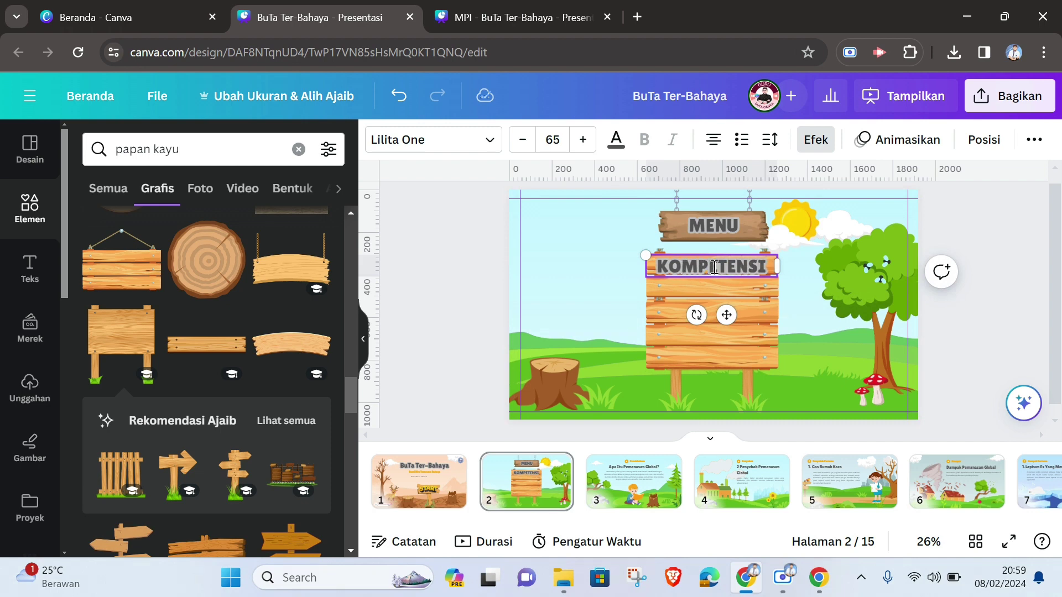
Reduce the KOMPETENSI label's font size to 54 so it fits the first plank.
double_click(714, 266)
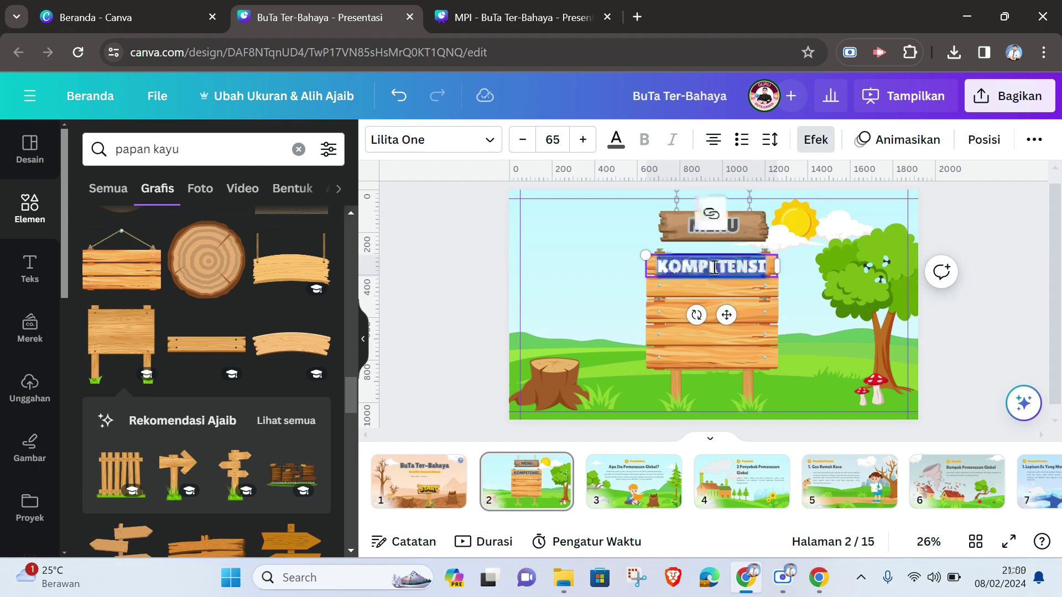
click(523, 139)
click(523, 140)
click(523, 140)
click(523, 139)
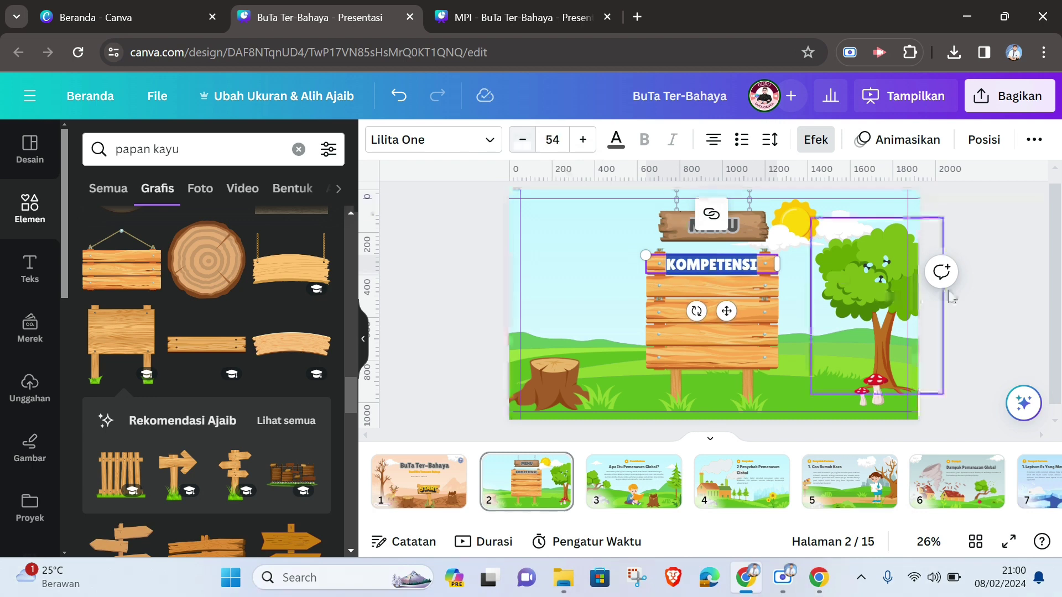
Place copies of the KOMPETENSI label on the second and third planks, undoing the accidental change to the plank group.
click(712, 264)
drag(710, 270, 705, 286)
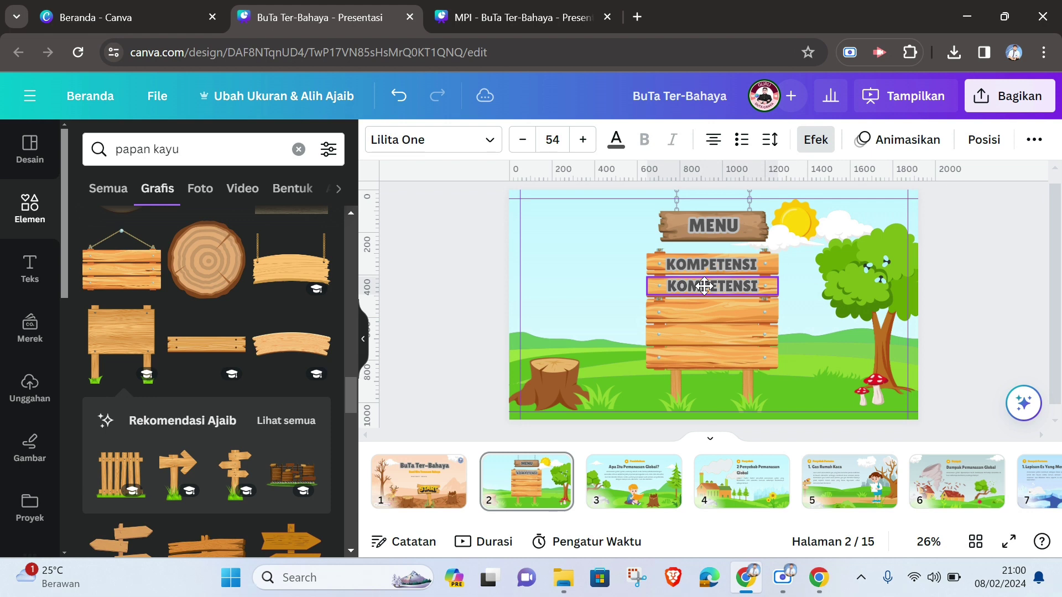
key(ctrl+d)
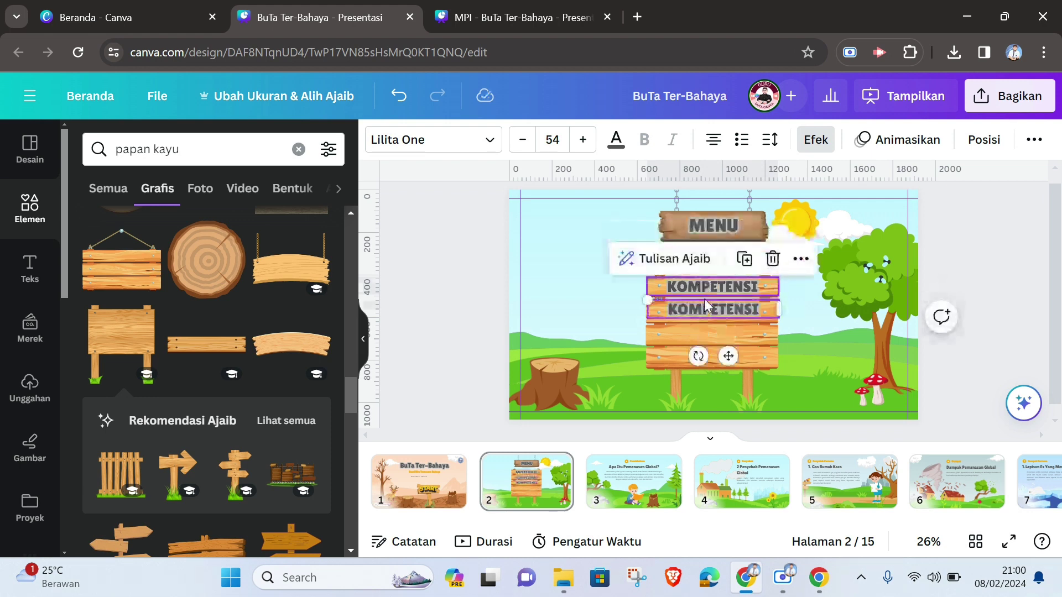
drag(705, 309, 703, 311)
click(702, 310)
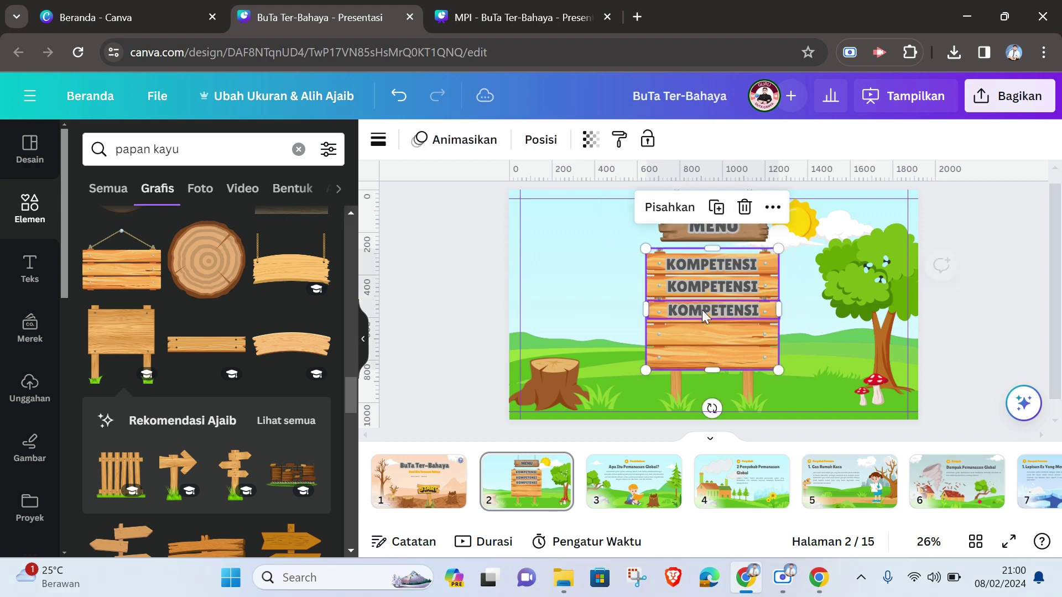
key(ctrl+z)
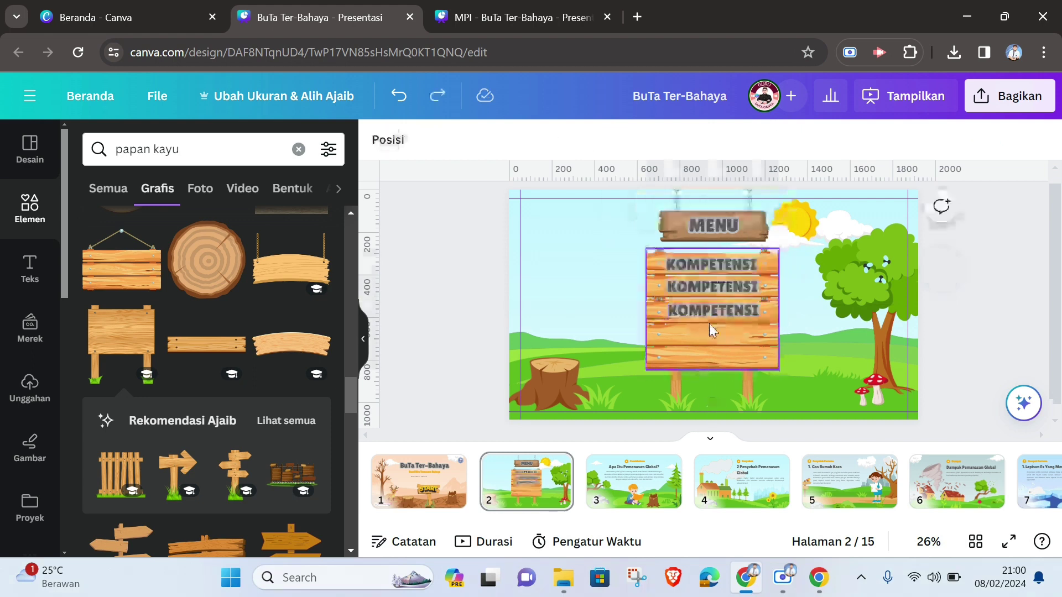
Place two more copies of the KOMPETENSI label on the fourth and fifth planks.
click(705, 315)
key(ctrl+d)
drag(701, 321, 694, 338)
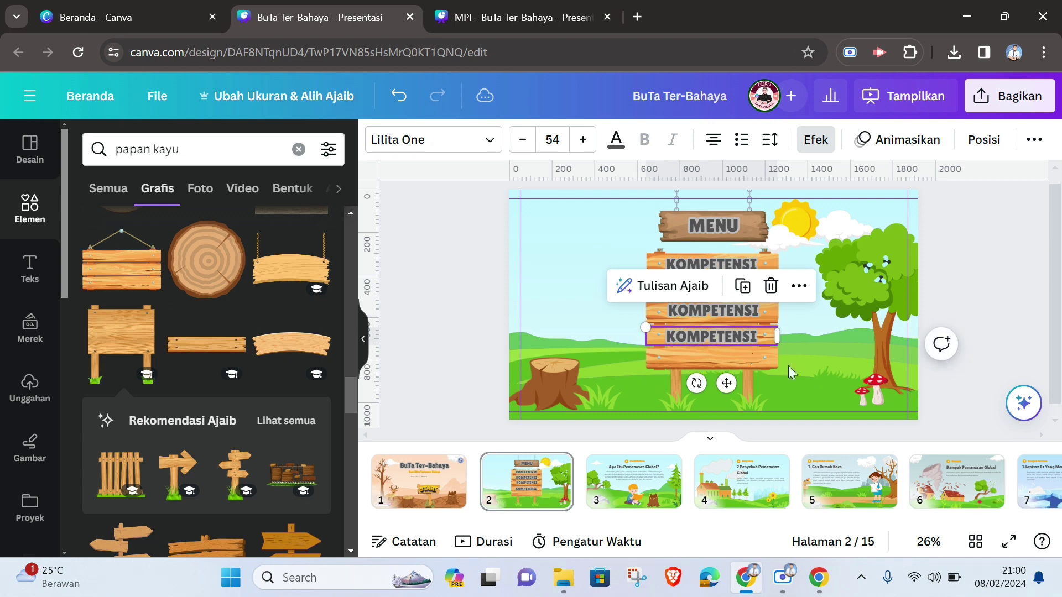
click(797, 373)
click(702, 334)
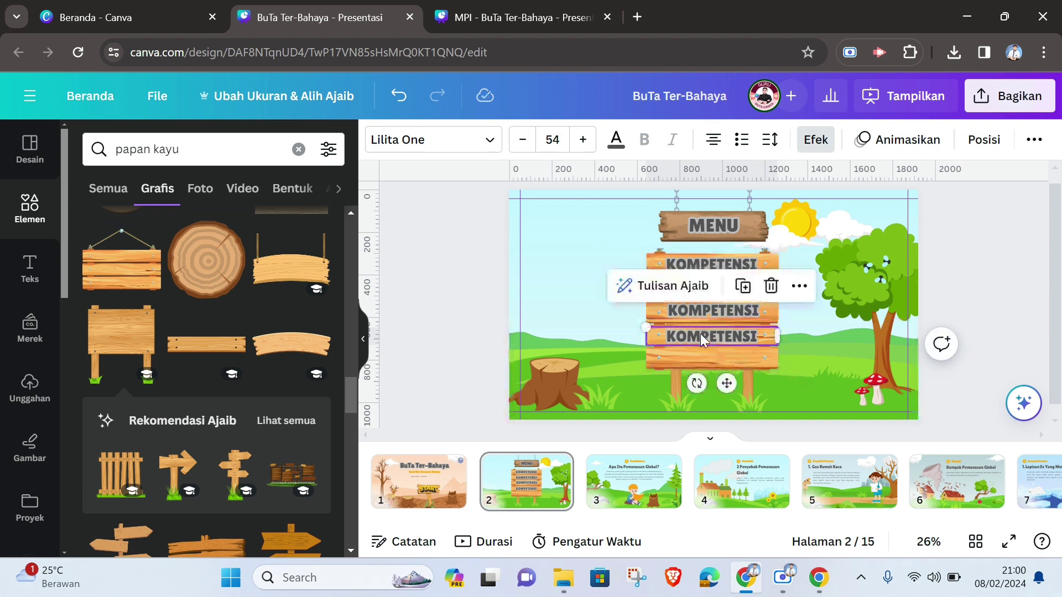
click(701, 334)
click(977, 285)
click(707, 339)
drag(702, 341, 696, 360)
Check the menu entries in the MPI reference presentation and relabel the second plank ICE BREAKING and the third plank MATERI.
click(691, 288)
click(692, 287)
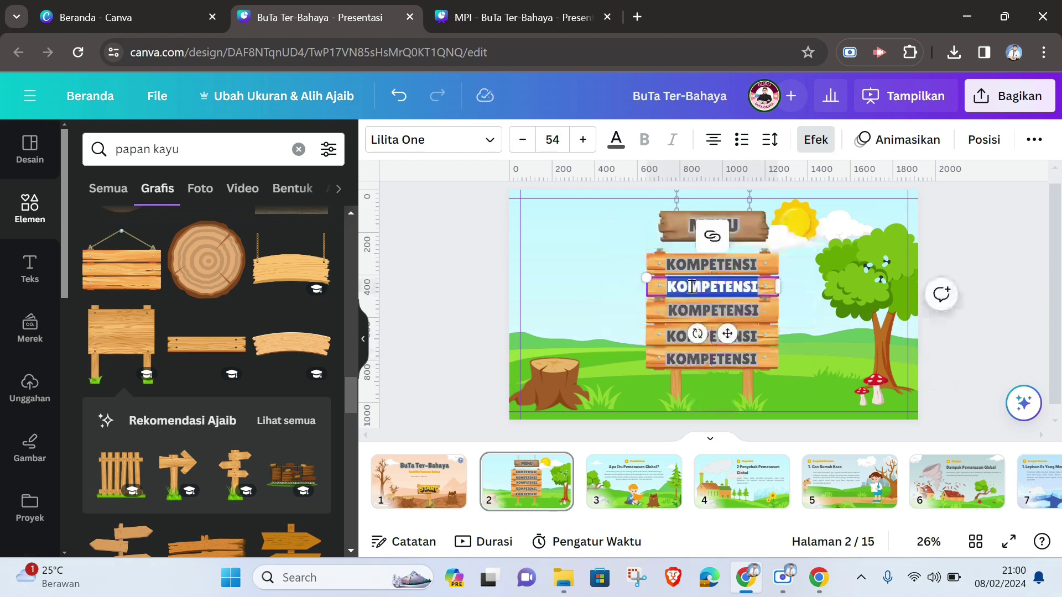
click(489, 16)
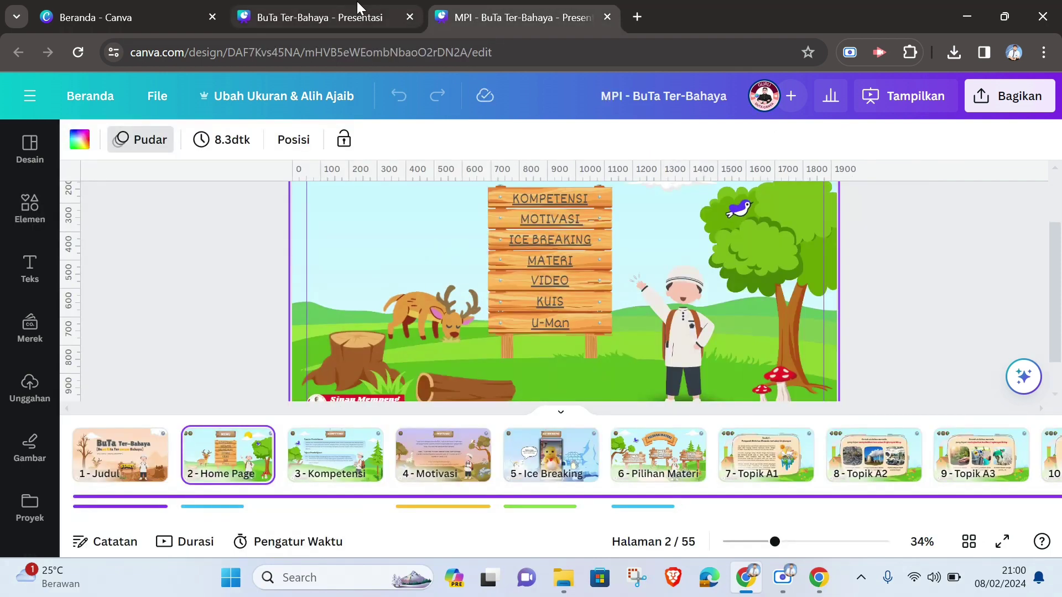
click(291, 17)
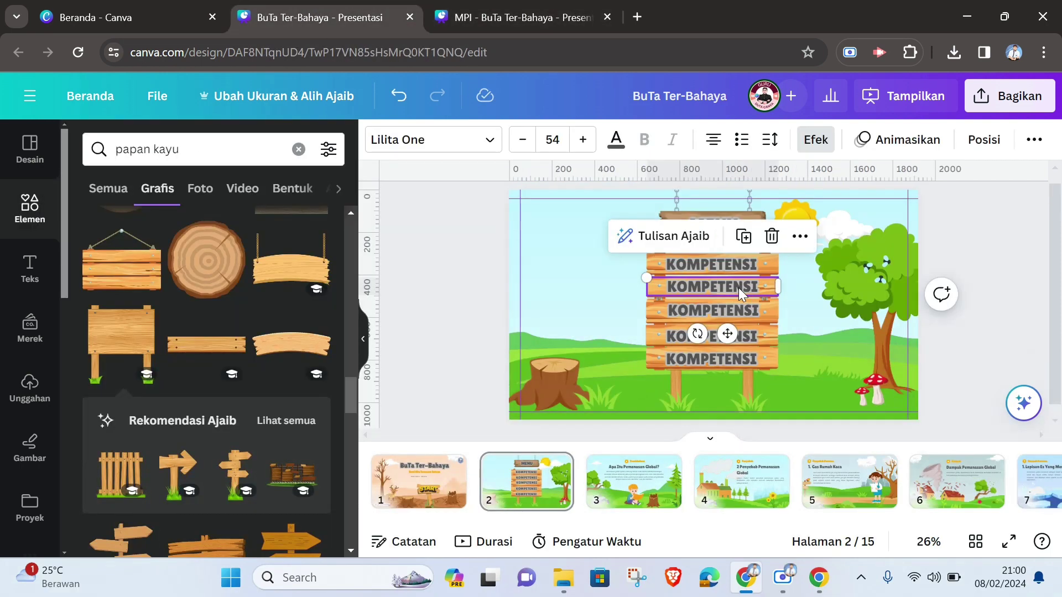
text(I)
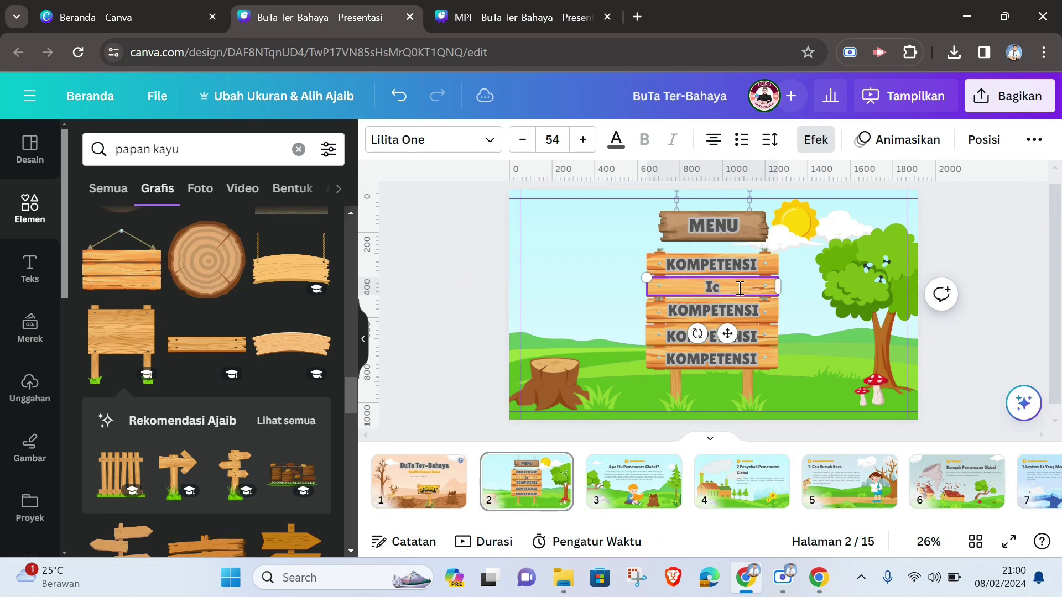
text(CE BREAKING)
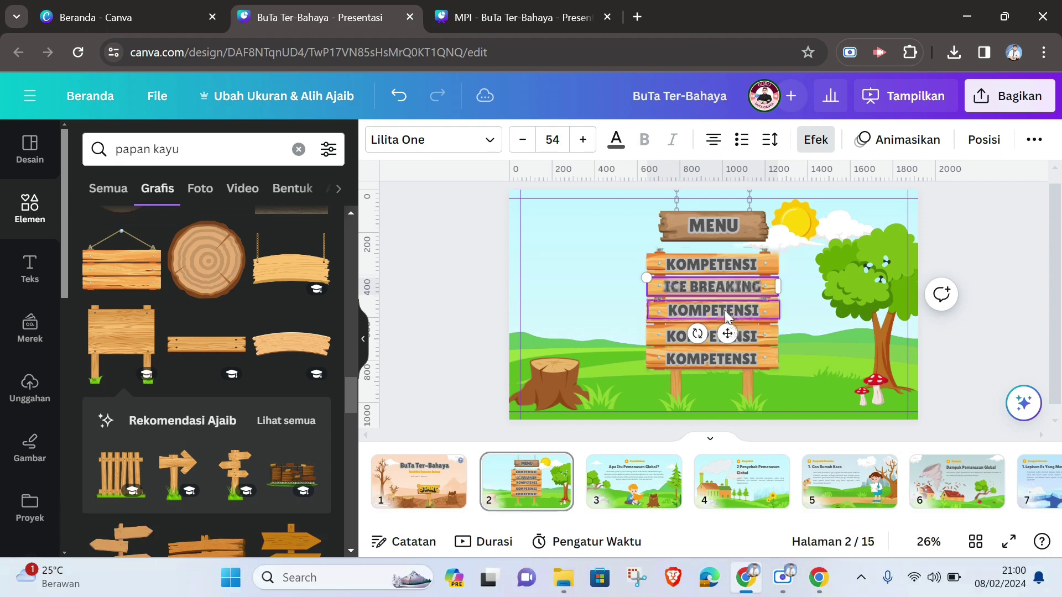
double_click(726, 311)
text(MATERI)
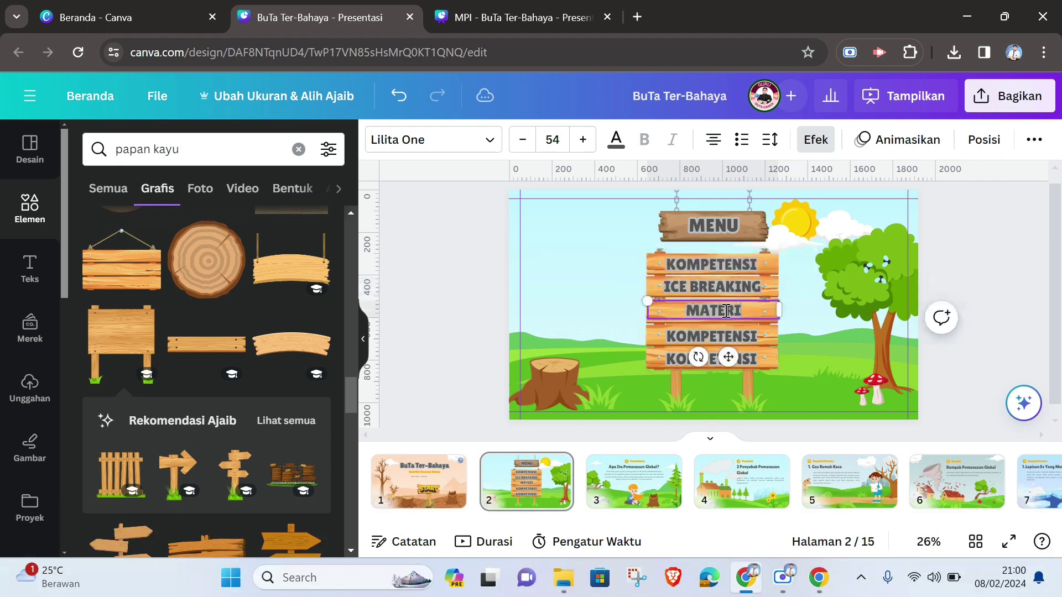
Check the menu entries in the MPI reference presentation and relabel the fourth plank VIDEO and the fifth plank KUIS.
click(722, 333)
double_click(721, 333)
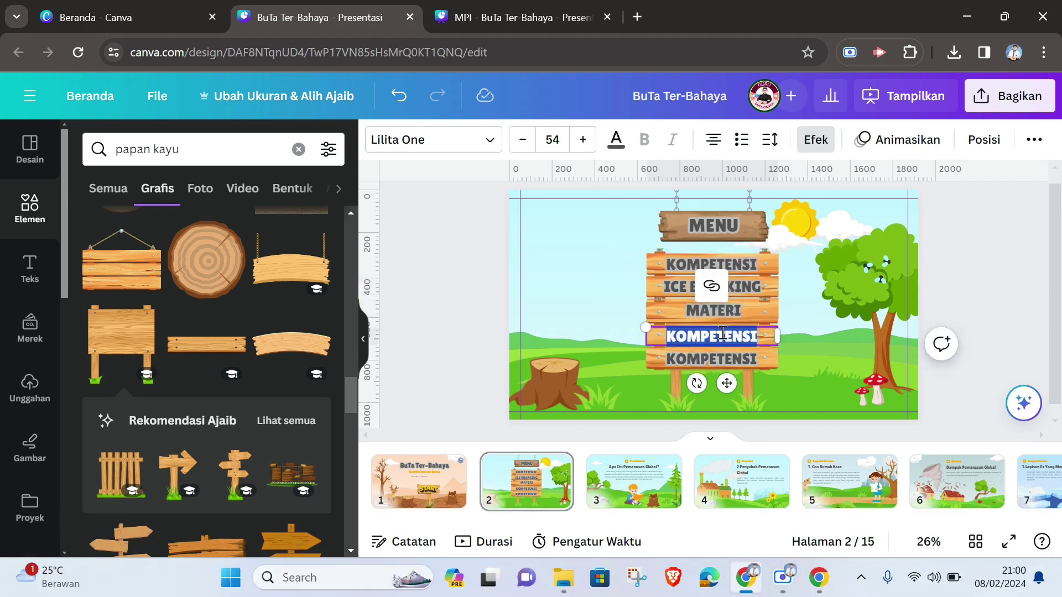
click(574, 18)
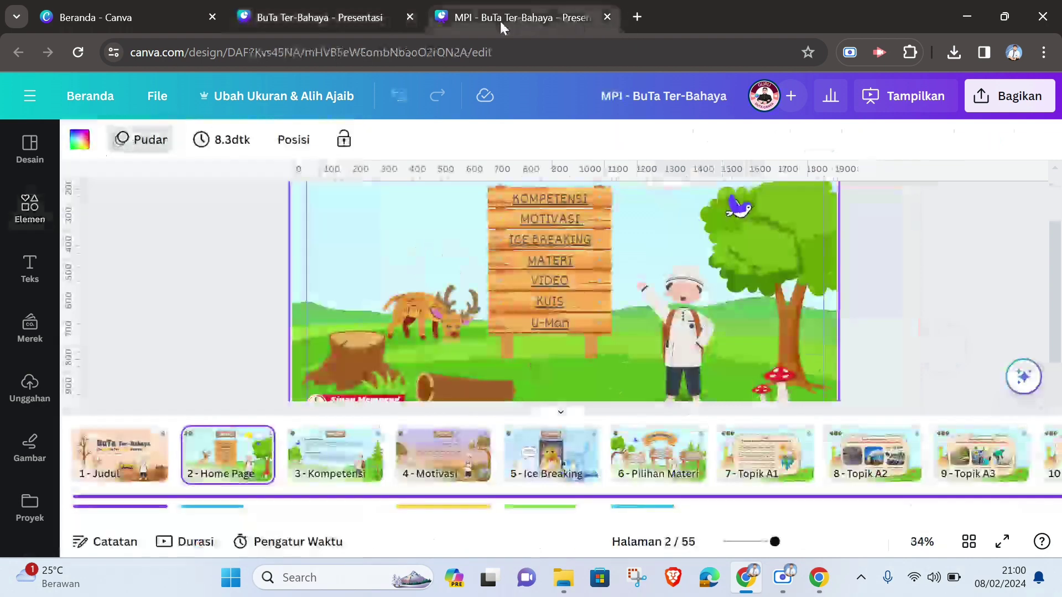
click(374, 28)
double_click(686, 332)
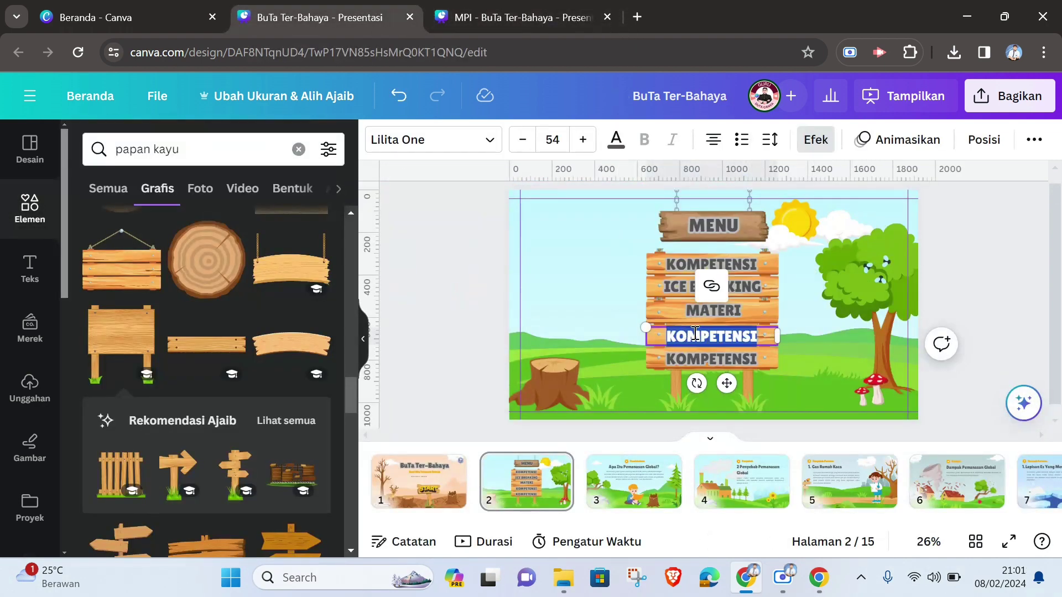
text(VIDEO)
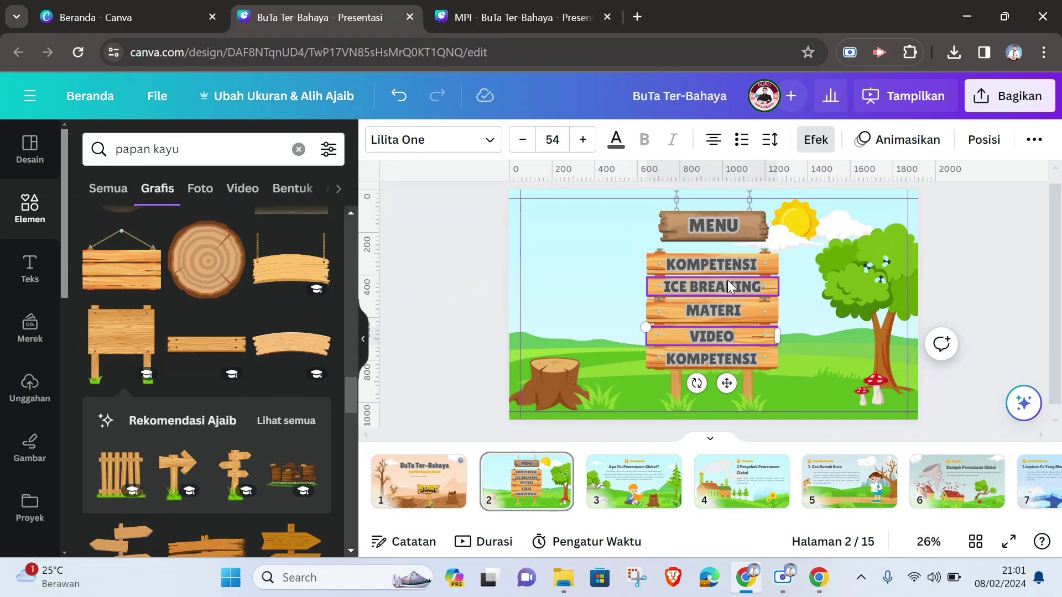
double_click(726, 360)
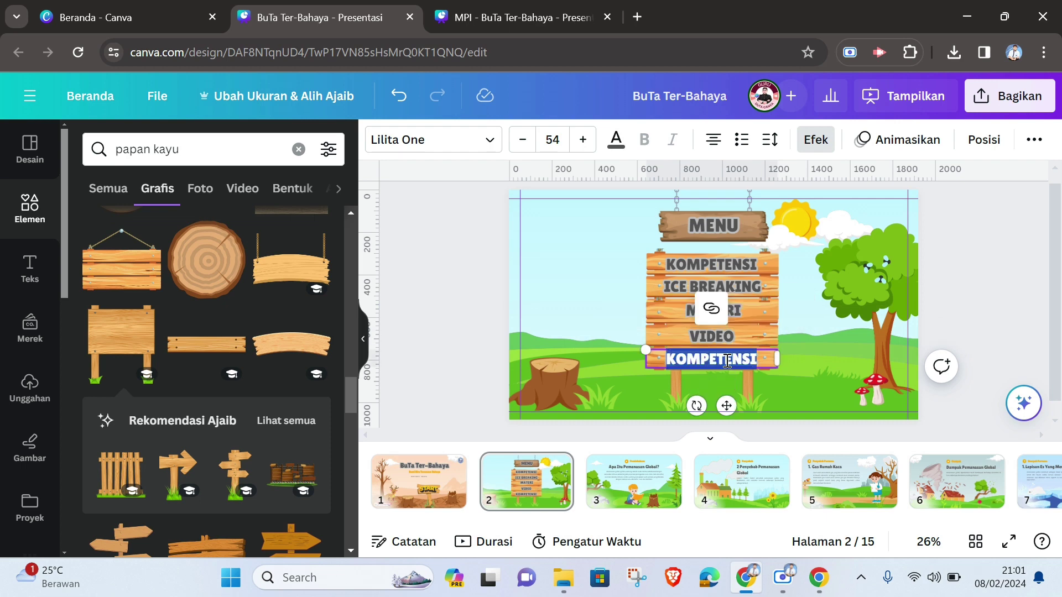
text(KUIS)
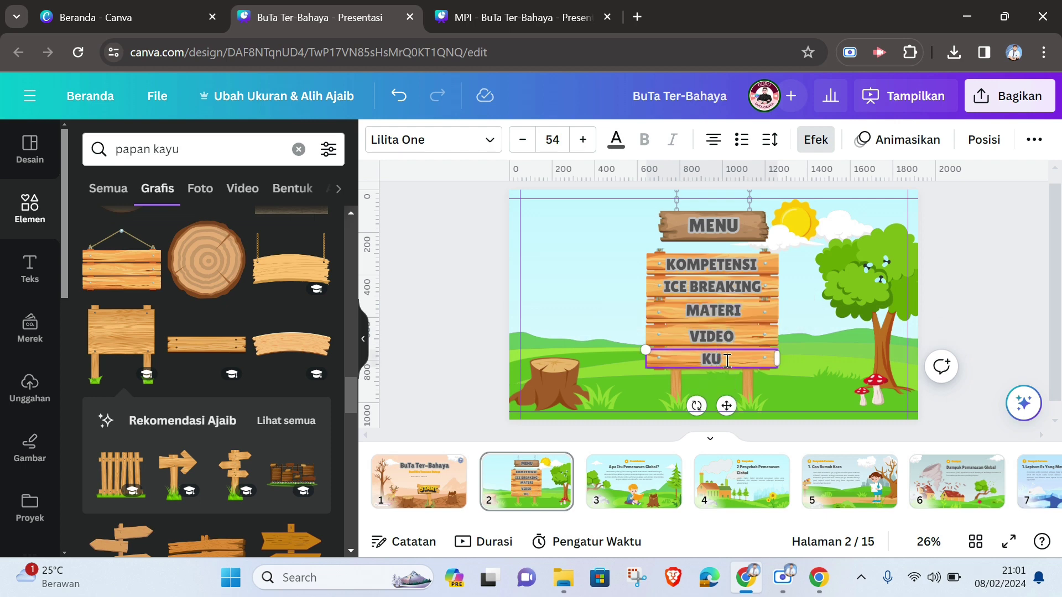
click(948, 301)
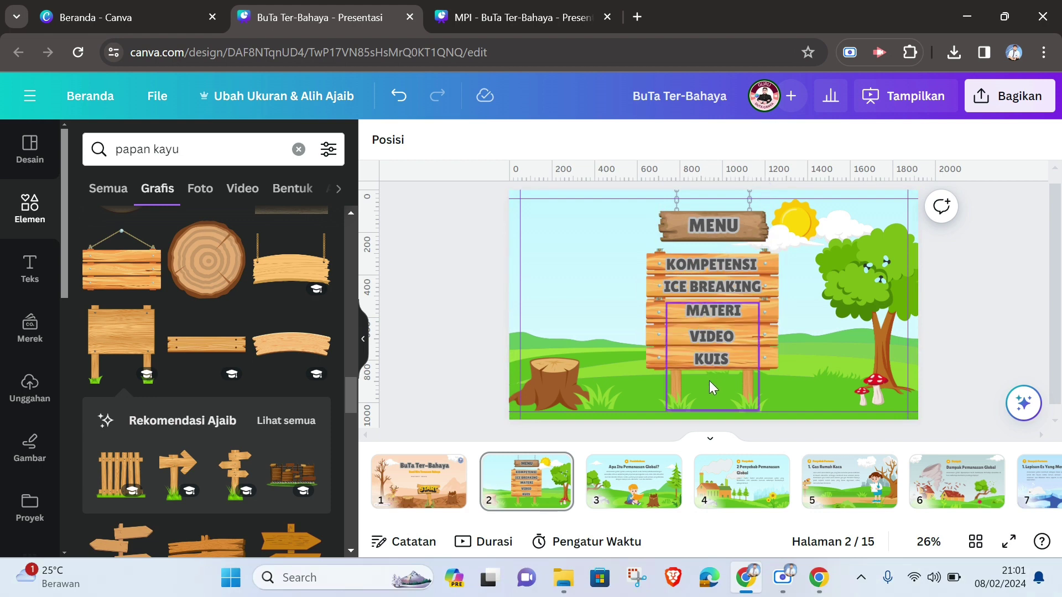
Check the buttons on the MPI reference's menu page, then search the graphics for "tombol home" and add the square wooden home button to page 2.
click(507, 21)
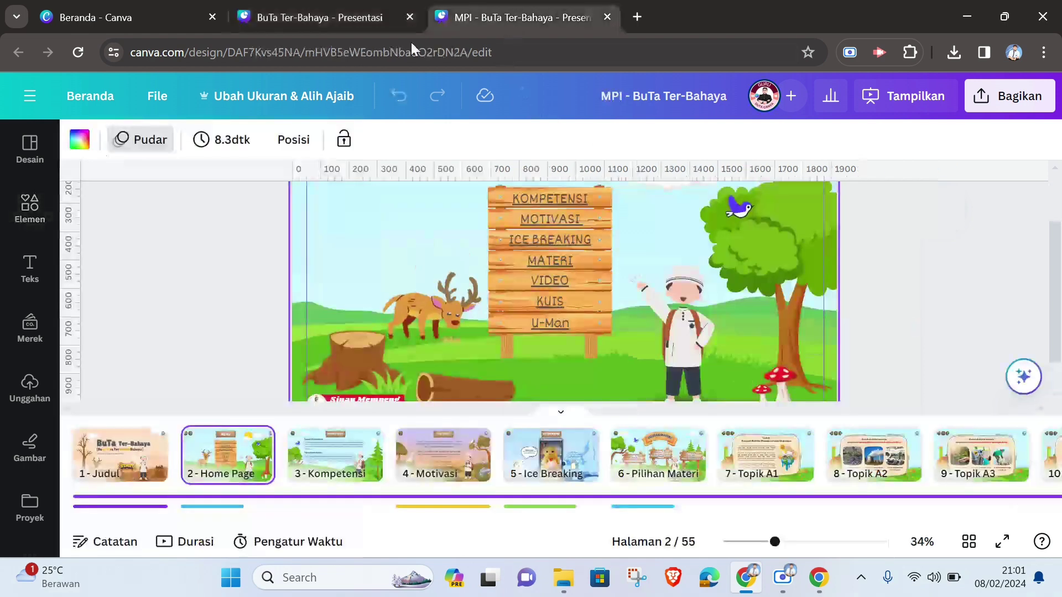
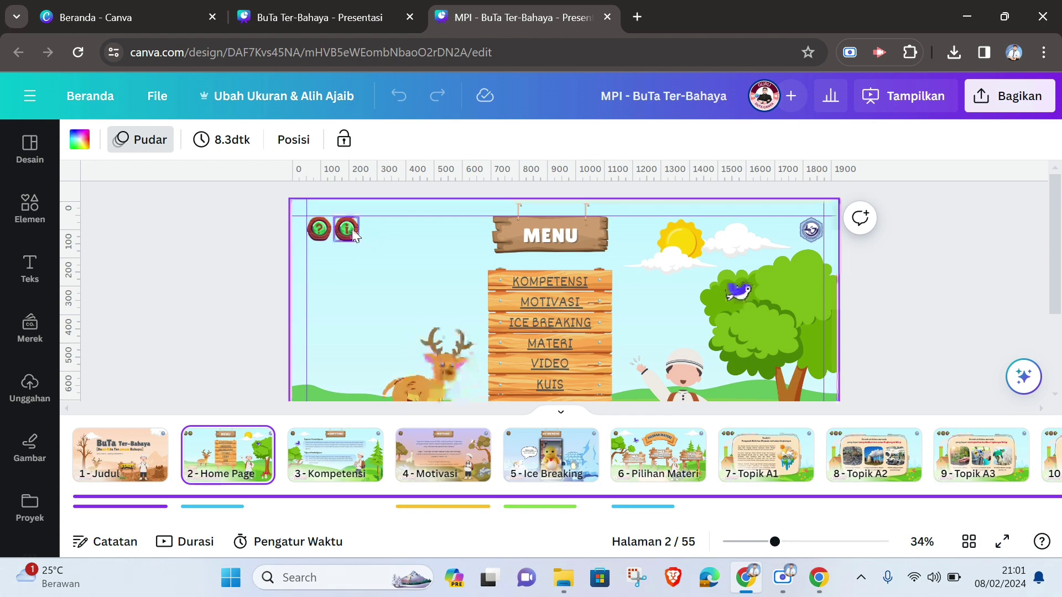
click(333, 22)
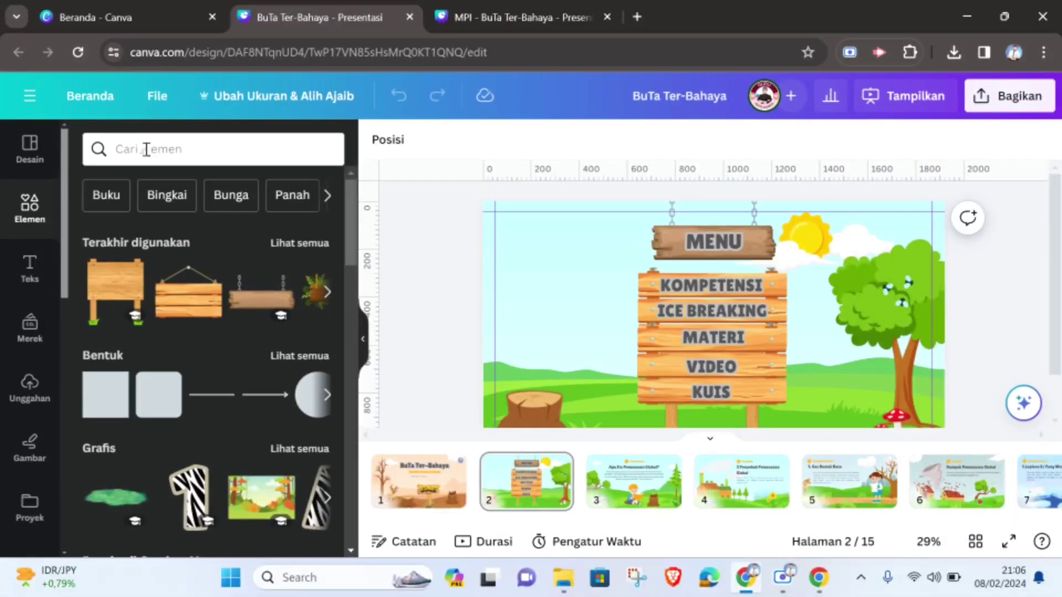
click(147, 149)
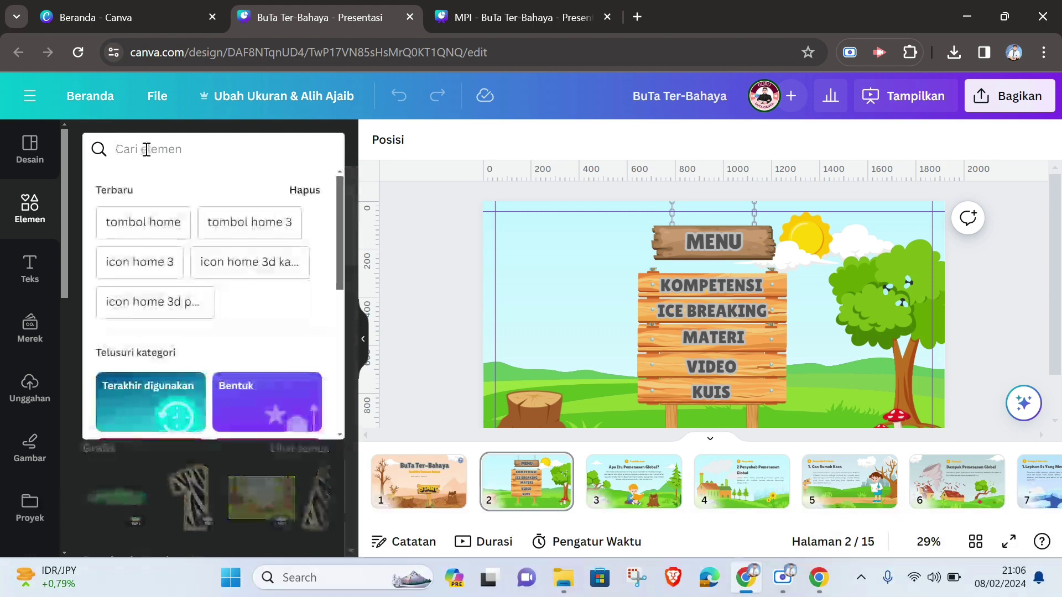
text(tombol home)
key(Return)
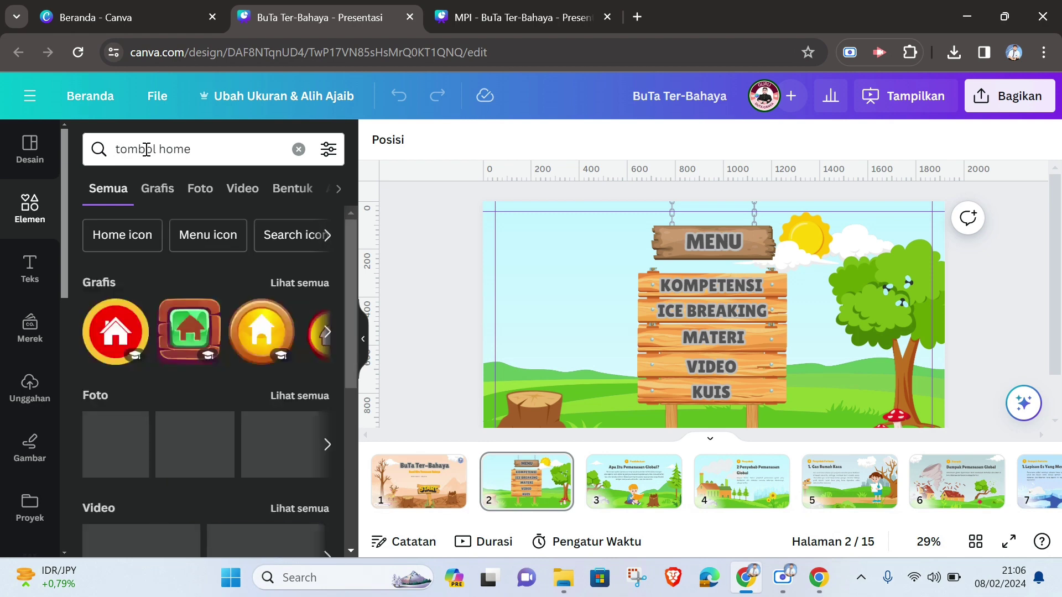
click(155, 198)
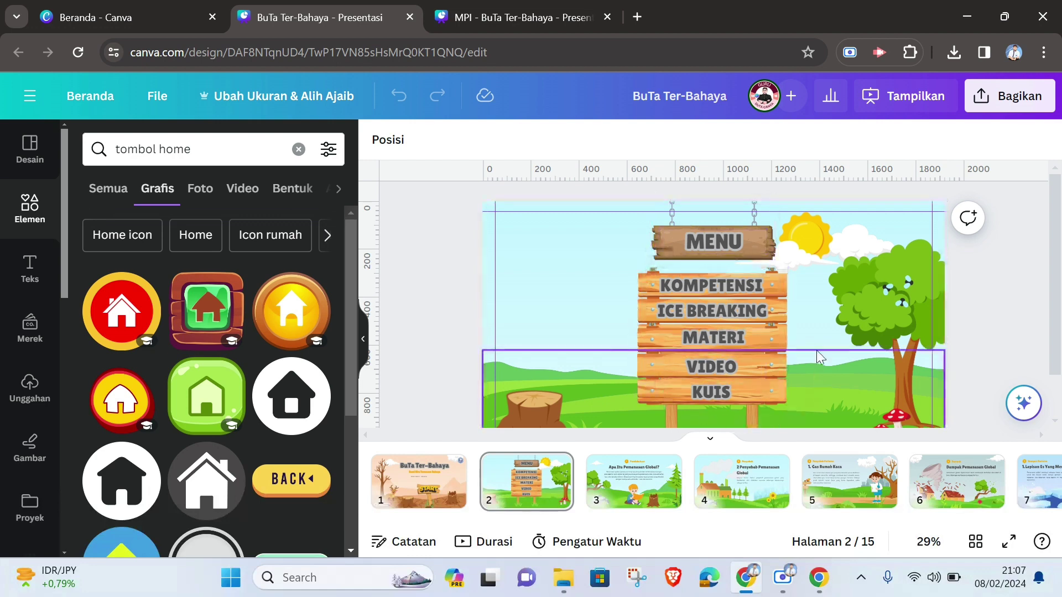
click(215, 317)
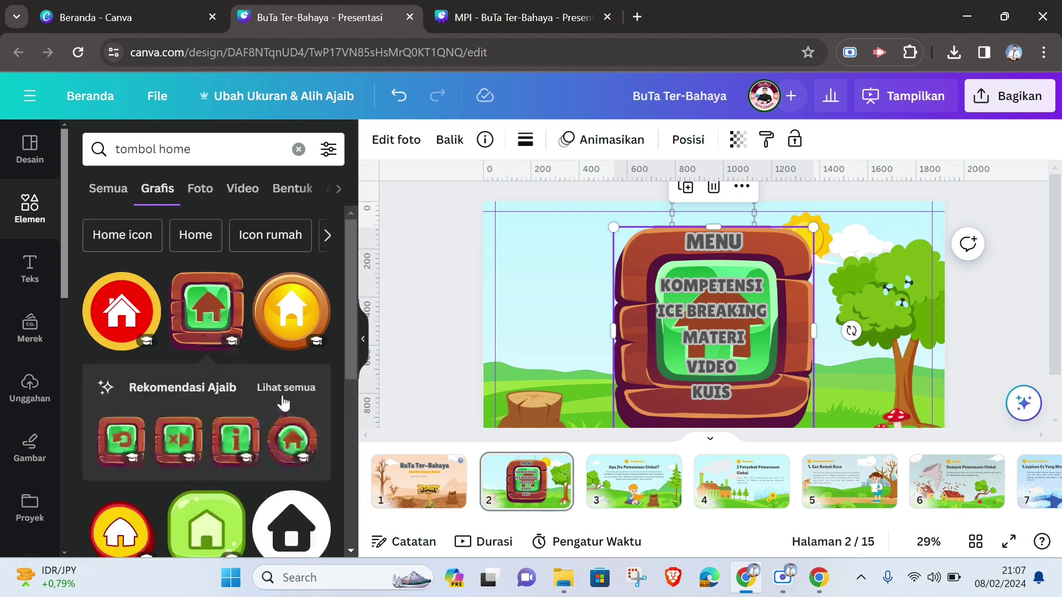
Browse the graphics recommended for the home button and open the full collection that the reload button belongs to.
click(282, 397)
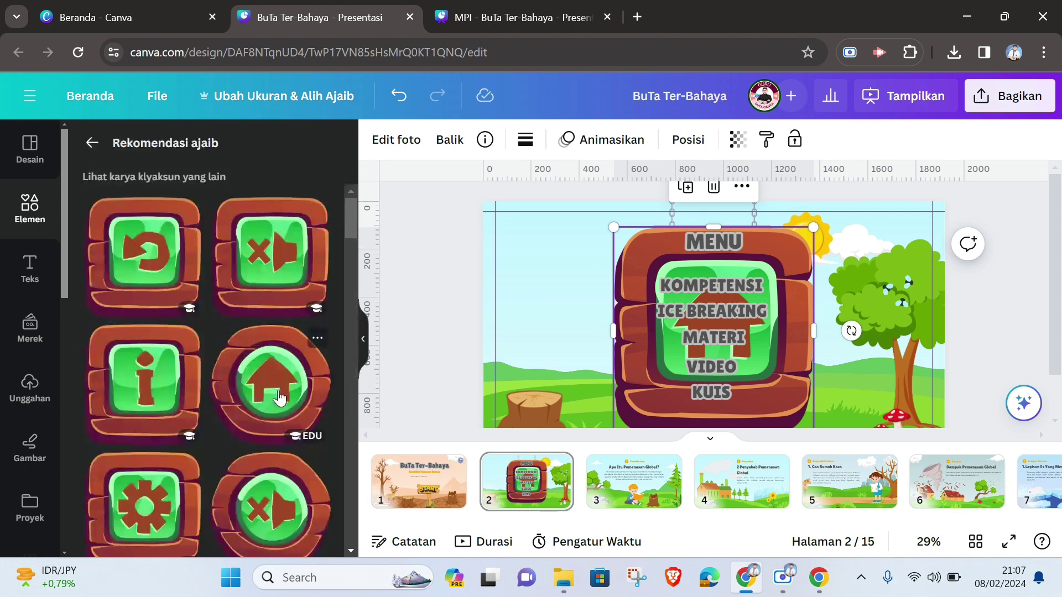
scroll(203, 395, down, 5)
scroll(203, 409, down, 10)
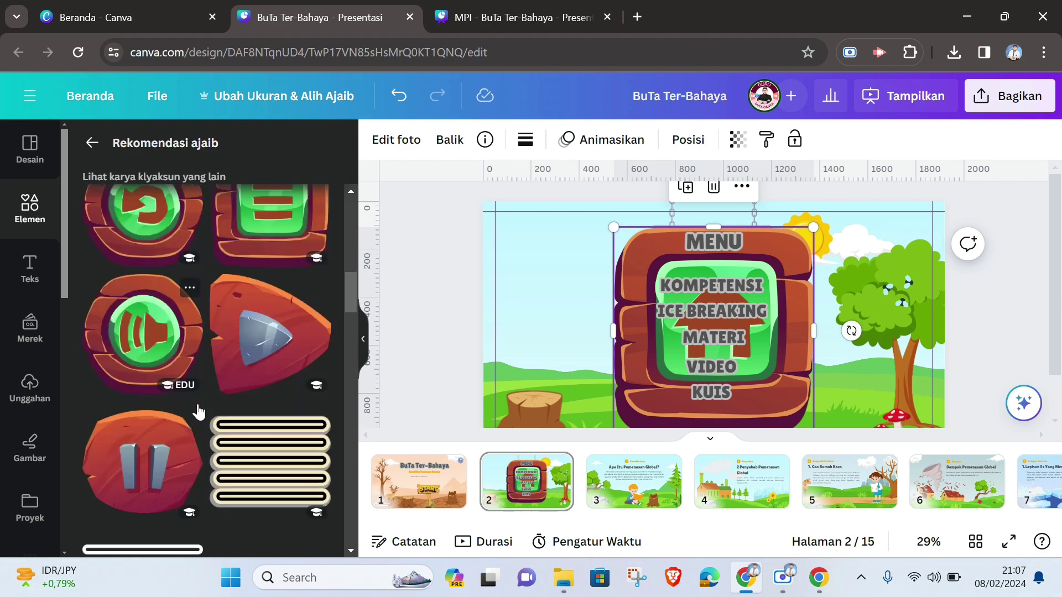
scroll(198, 428, up, 10)
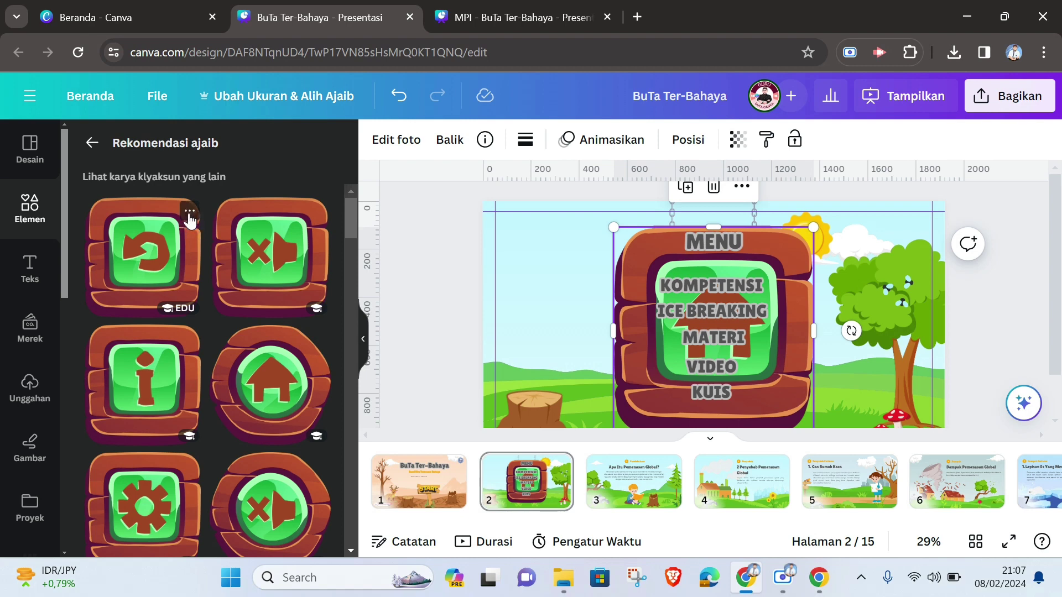
click(189, 213)
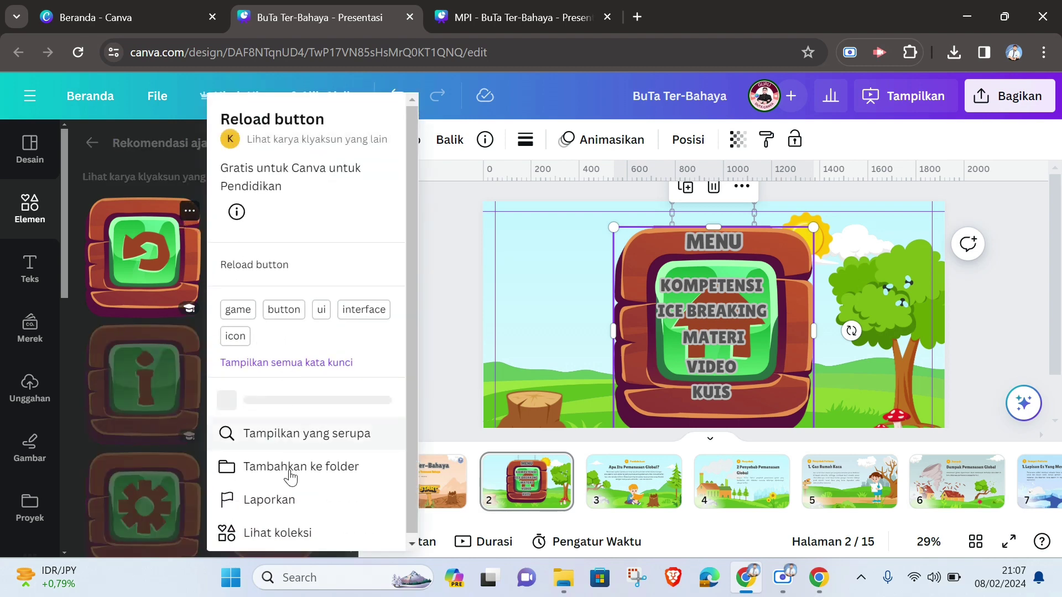
click(282, 535)
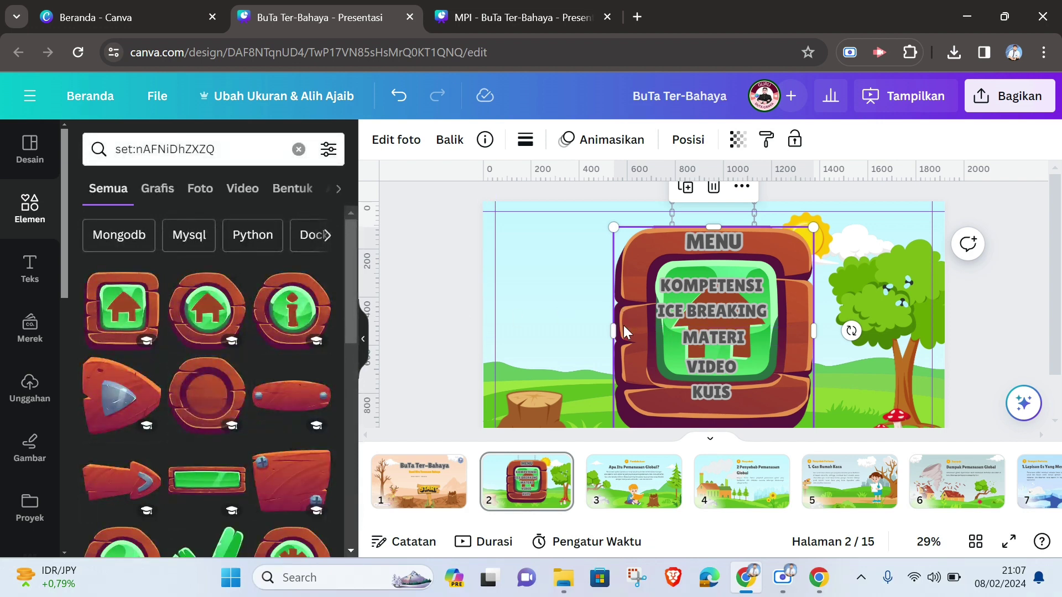
Shrink the home button into page 2's upper-left corner and place a small round wooden info button below it.
drag(629, 275, 556, 257)
drag(775, 426, 556, 254)
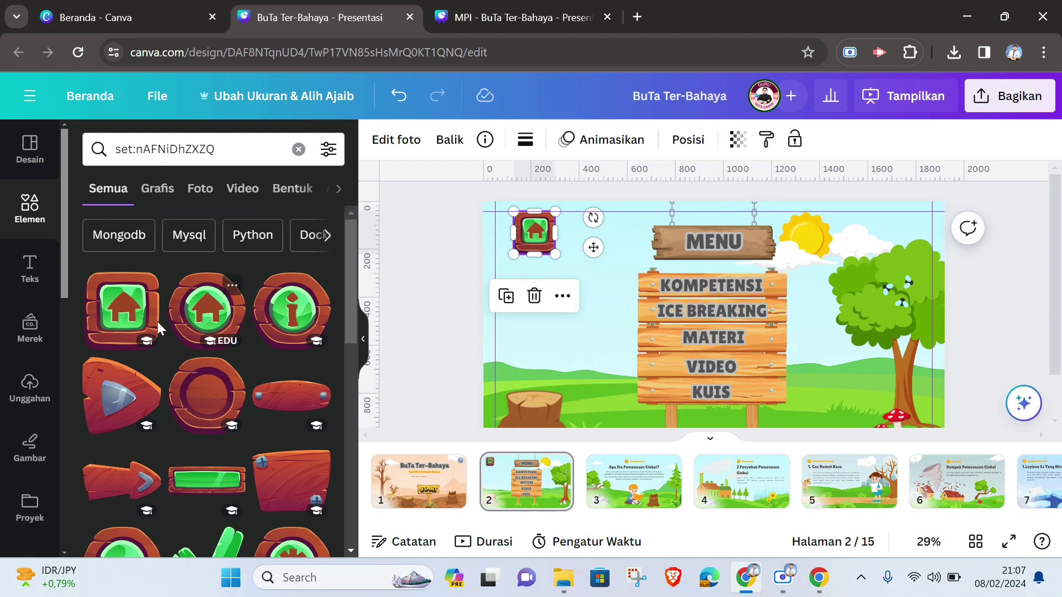
click(206, 390)
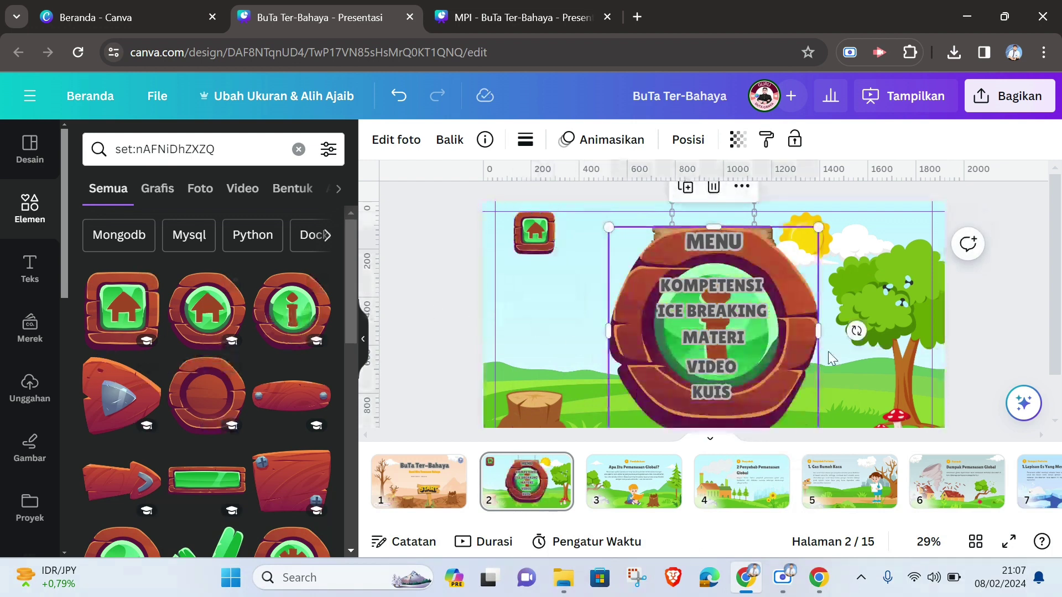
drag(813, 230, 673, 371)
drag(639, 411, 534, 296)
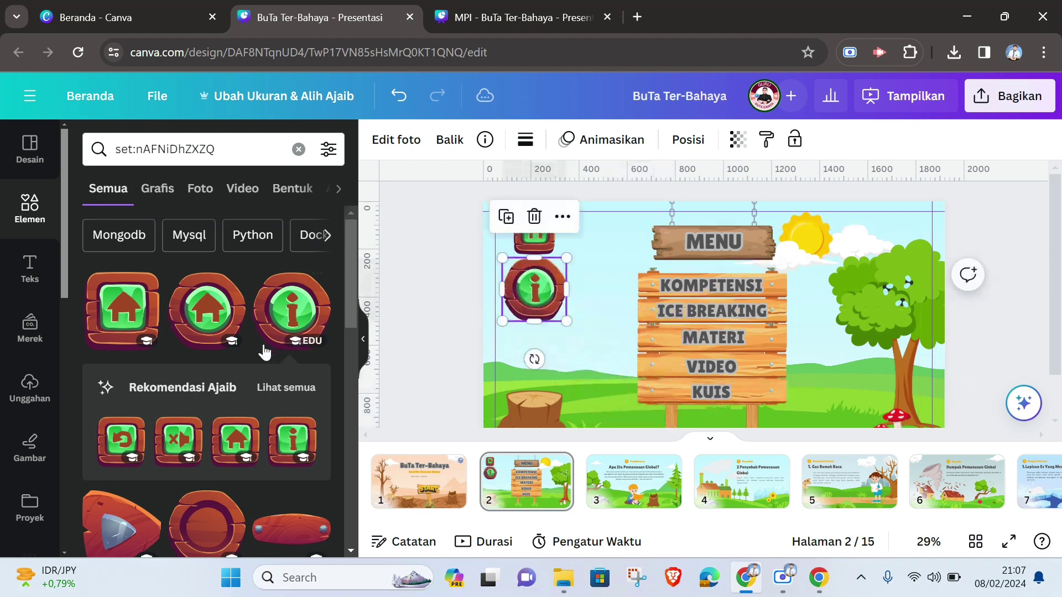
Look through the graphics recommended for the info button for further matching buttons and return to the collection.
click(275, 395)
scroll(204, 388, down, 10)
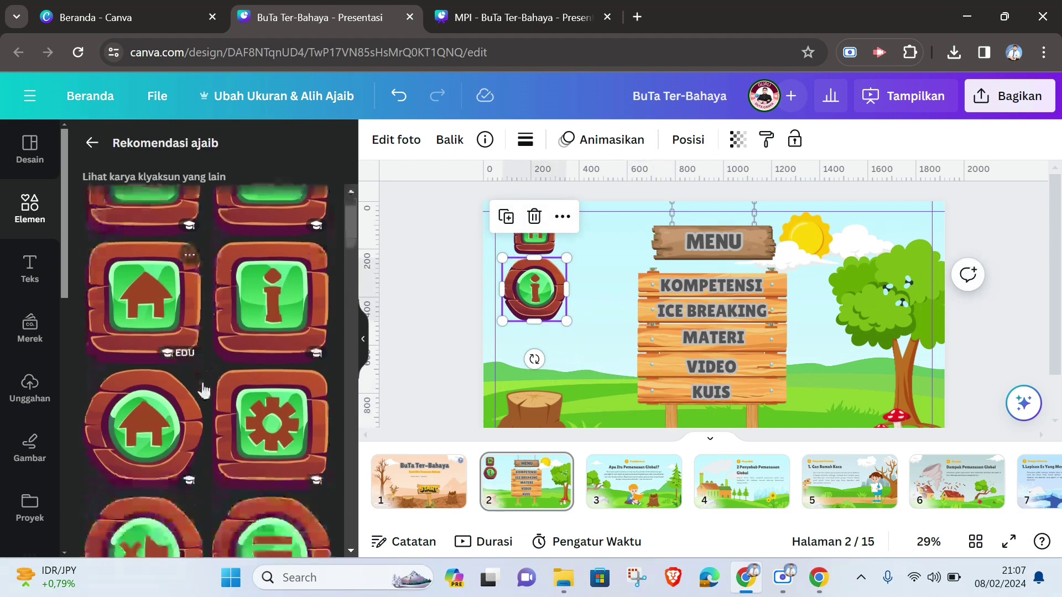
scroll(215, 409, down, 12)
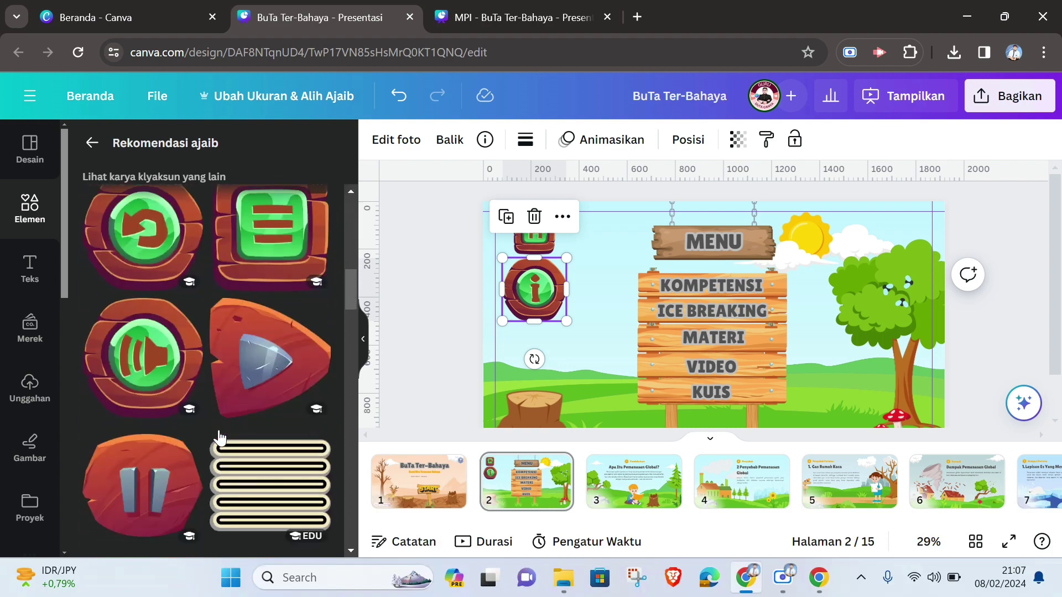
scroll(226, 445, down, 3)
scroll(203, 340, up, 15)
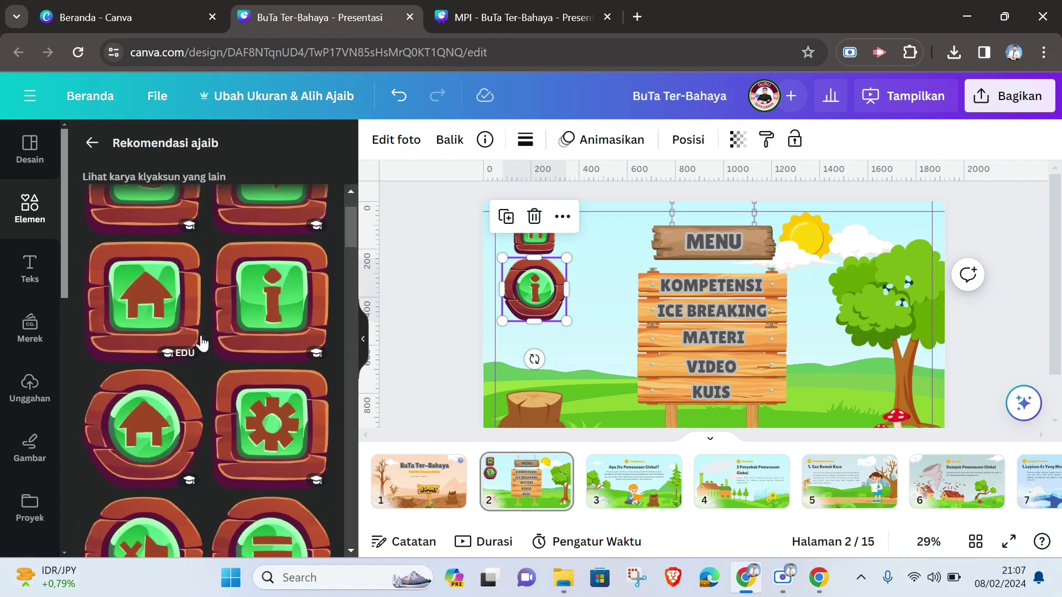
click(92, 143)
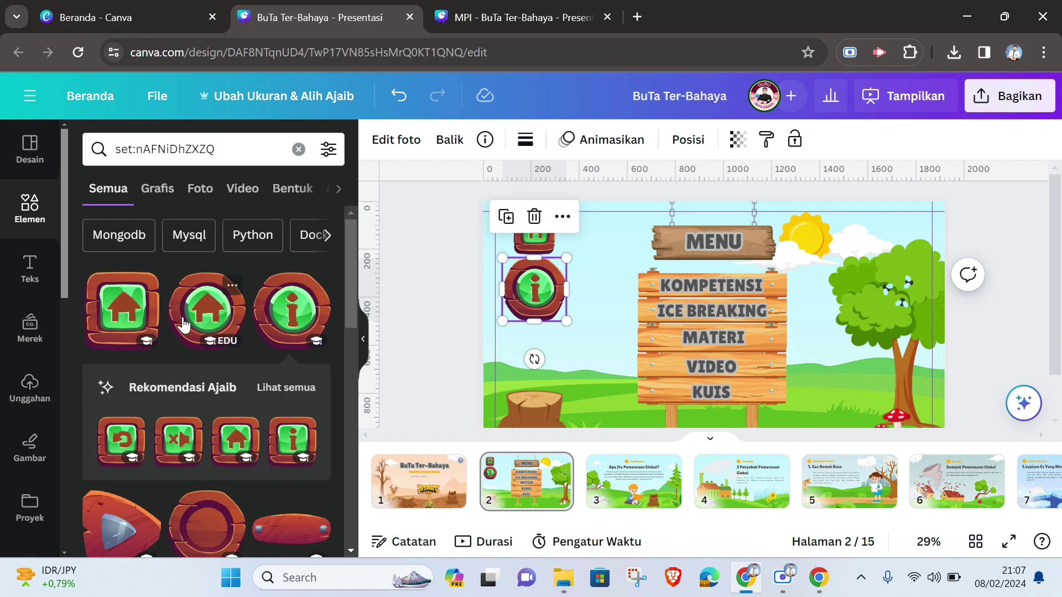
Add the blank right-pointing and left-pointing wooden buttons with green centres from the collection to page 2.
scroll(173, 362, down, 6)
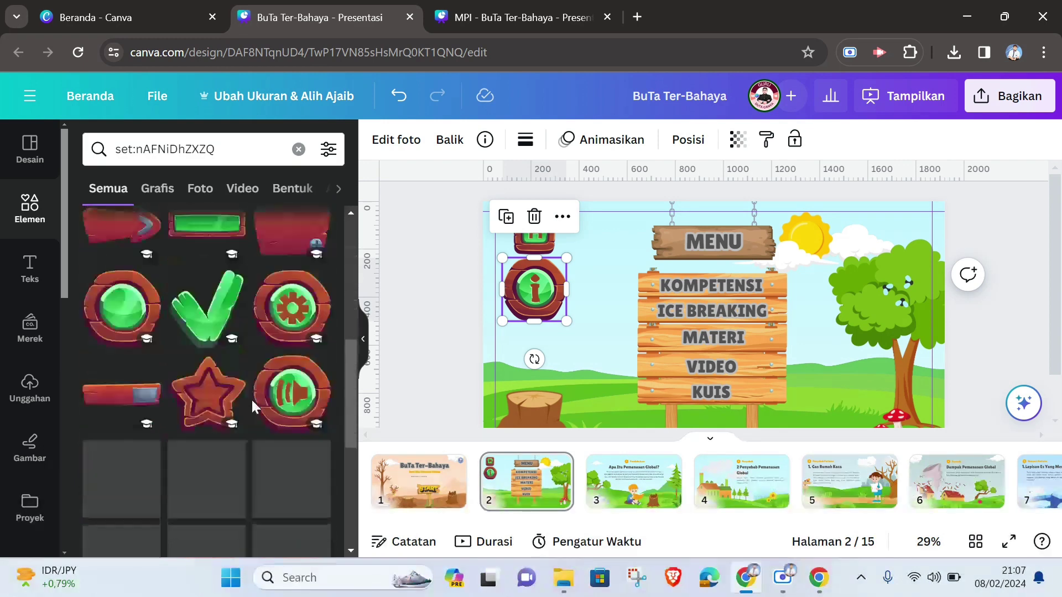
scroll(250, 400, down, 8)
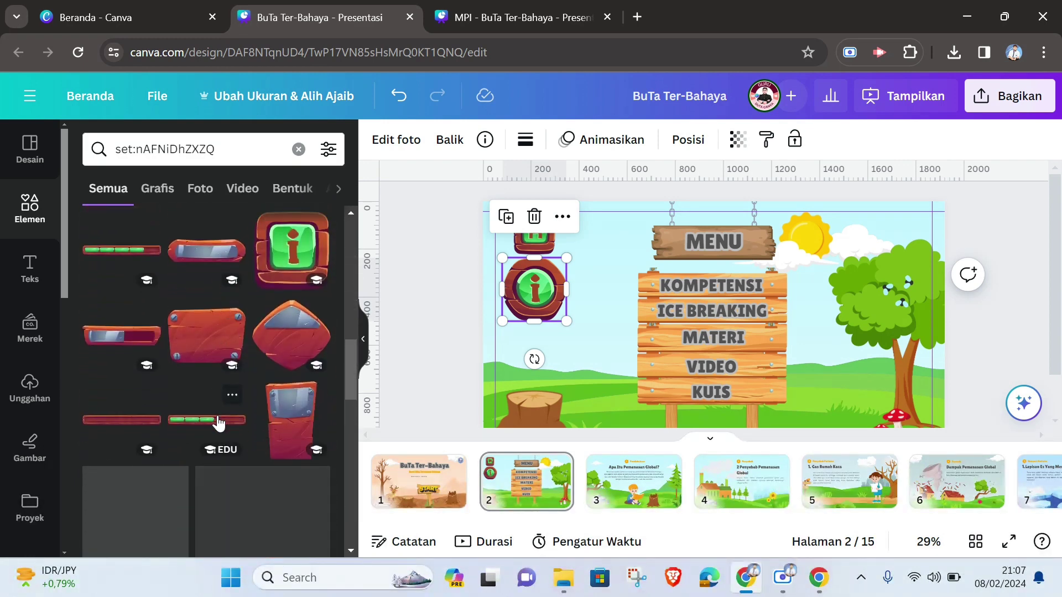
scroll(217, 416, down, 5)
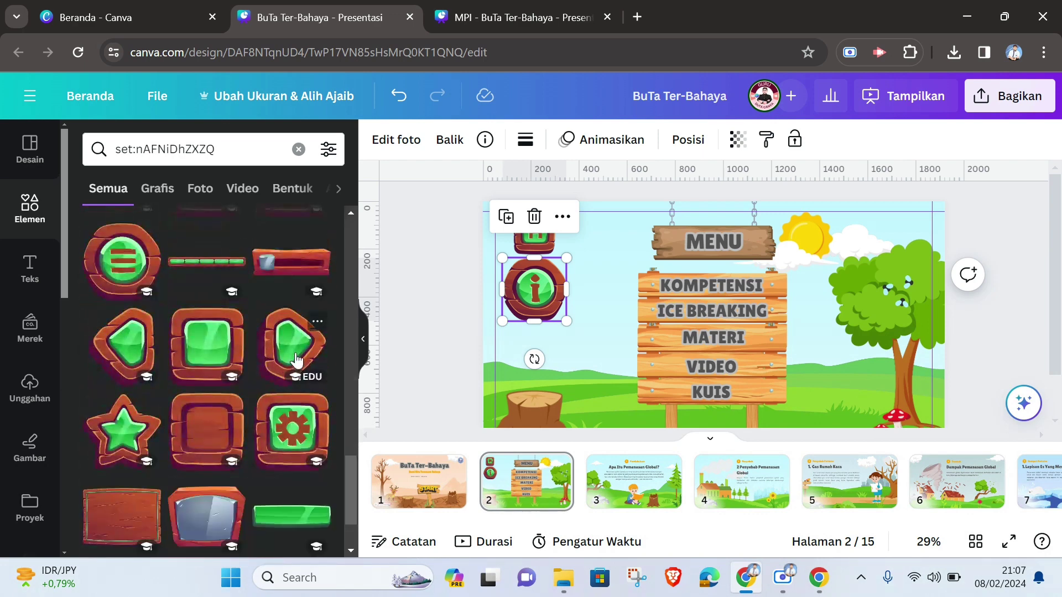
click(297, 360)
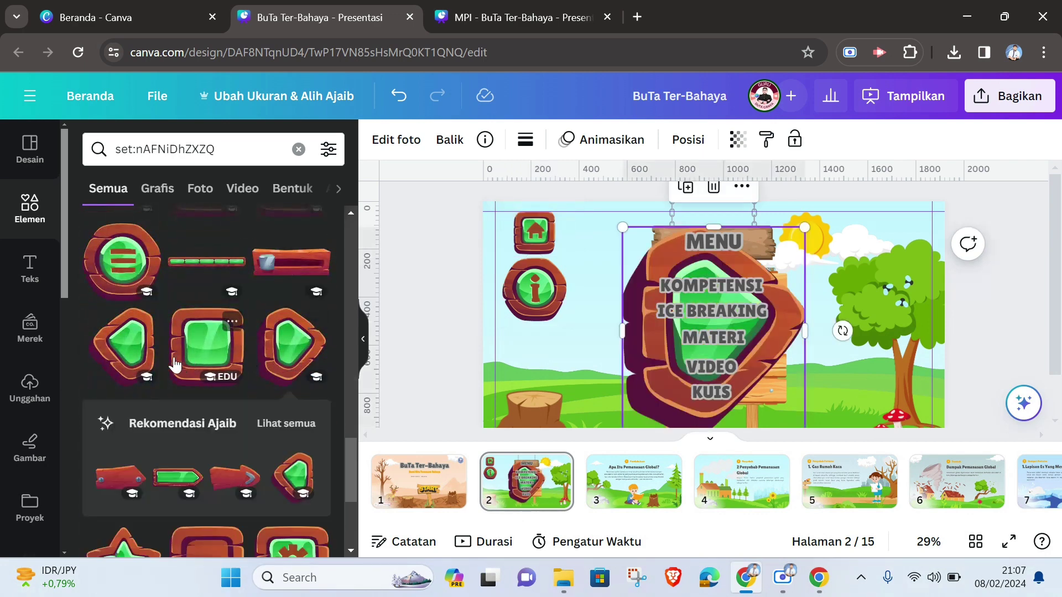
scroll(637, 292, down, 1)
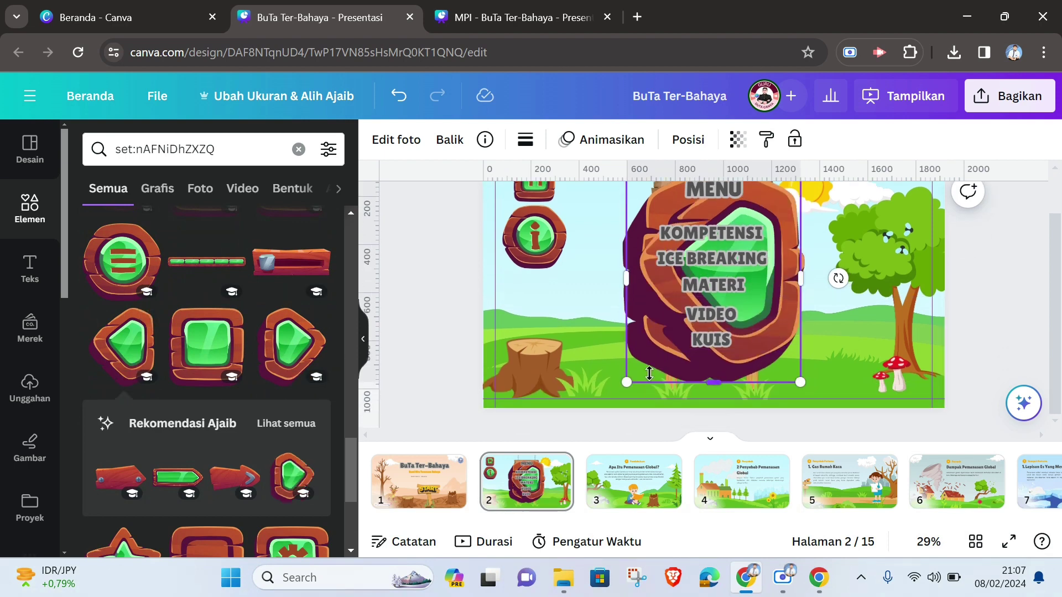
Shrink the two blank arrow-shaped buttons, placing the left-pointing one below the info button and the right-pointing one beside it.
click(639, 291)
click(629, 294)
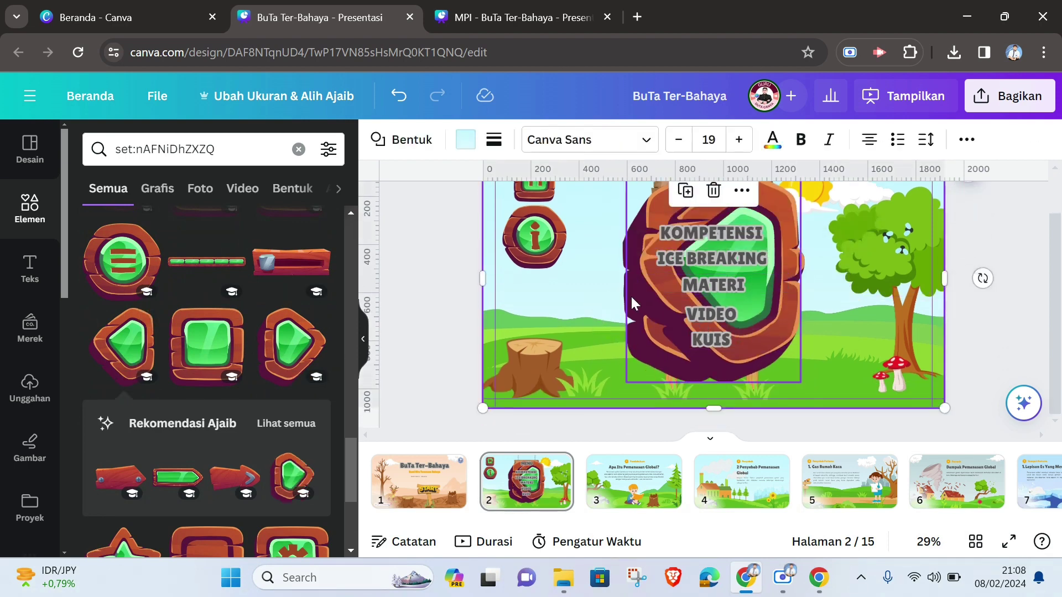
drag(631, 300, 520, 310)
drag(517, 193, 517, 296)
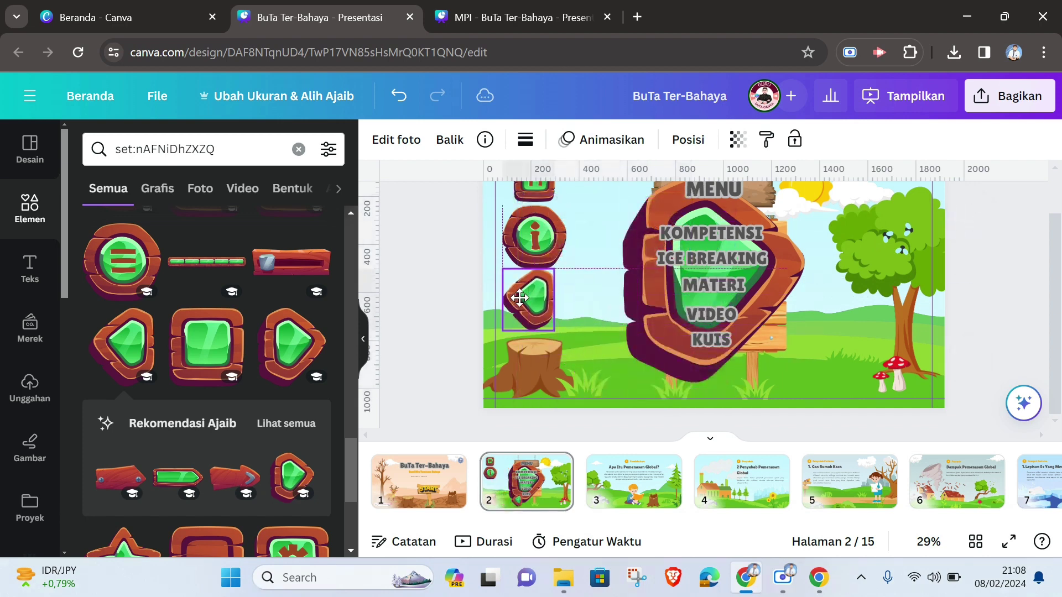
click(629, 270)
scroll(645, 264, up, 2)
drag(622, 213, 581, 355)
Duplicate the round wooden info button on page 2 and place the copy directly beside the original.
scroll(217, 365, down, 4)
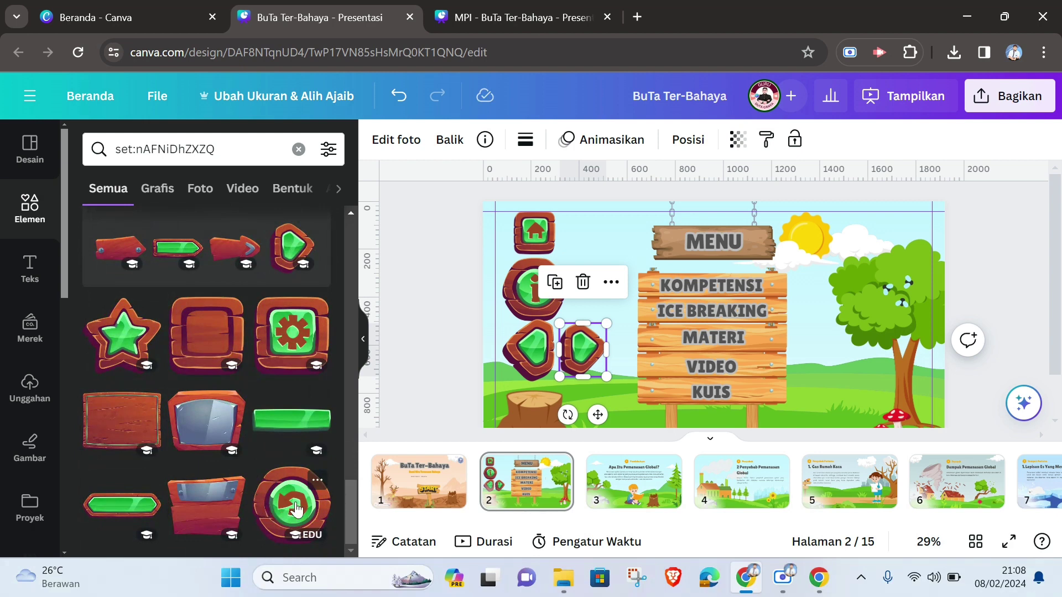
click(527, 301)
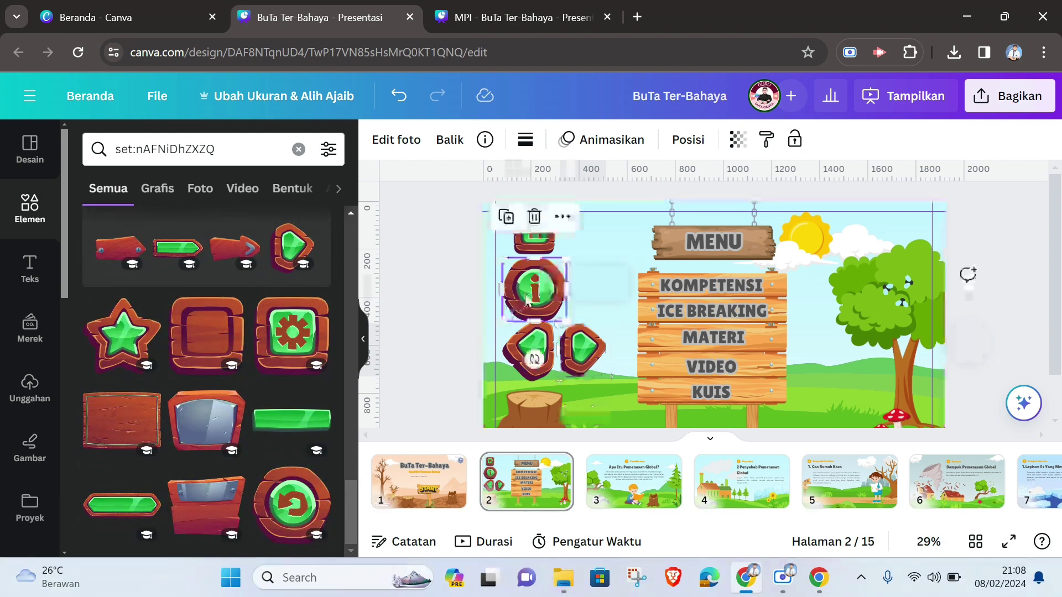
click(363, 340)
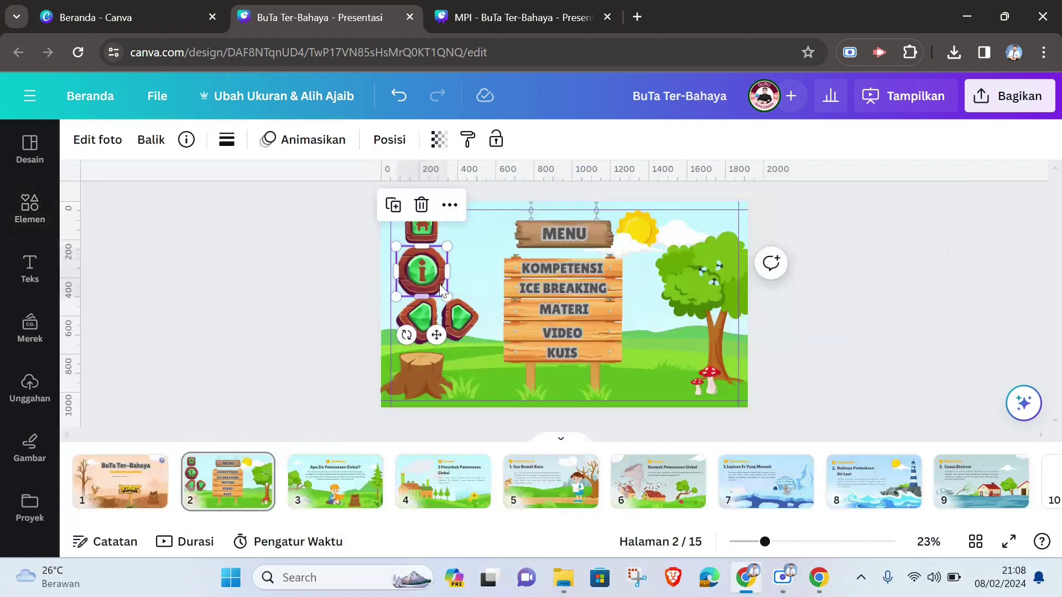
click(802, 280)
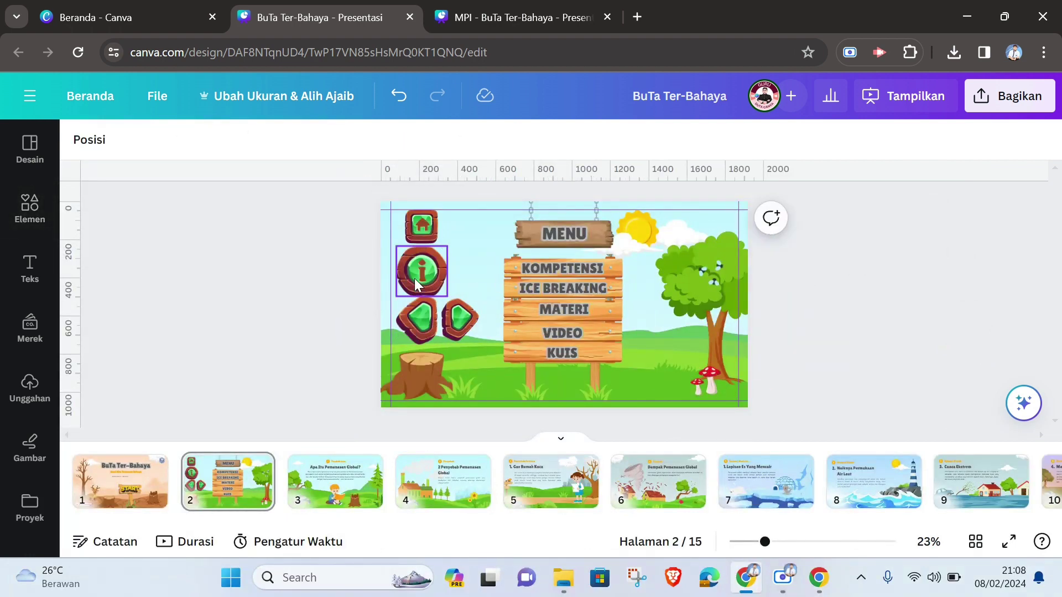
drag(427, 277, 479, 276)
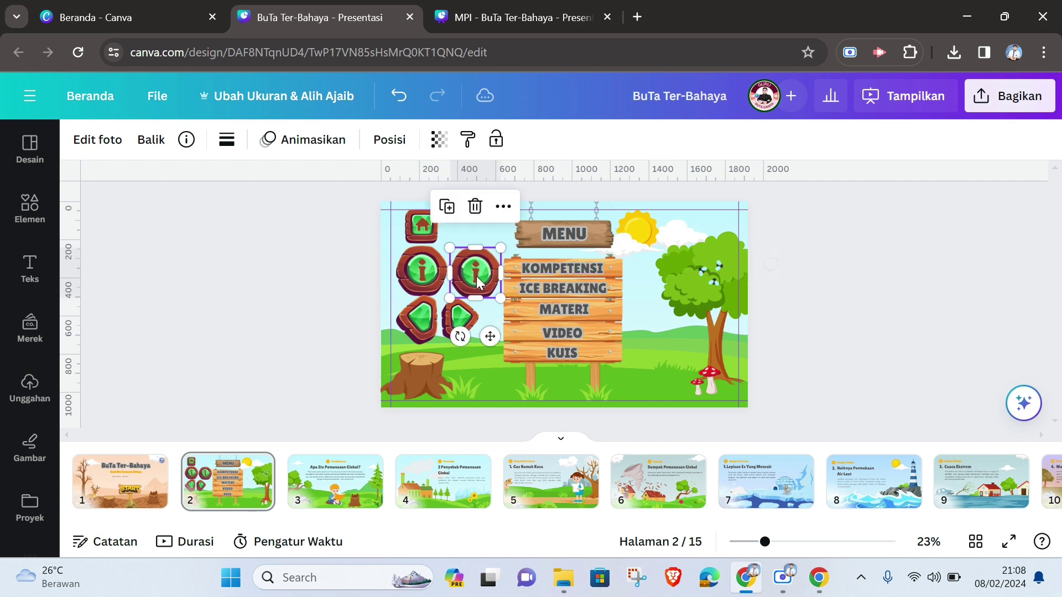
Search the graphics elements for "tanda tanya" and browse for a plain question mark.
click(36, 219)
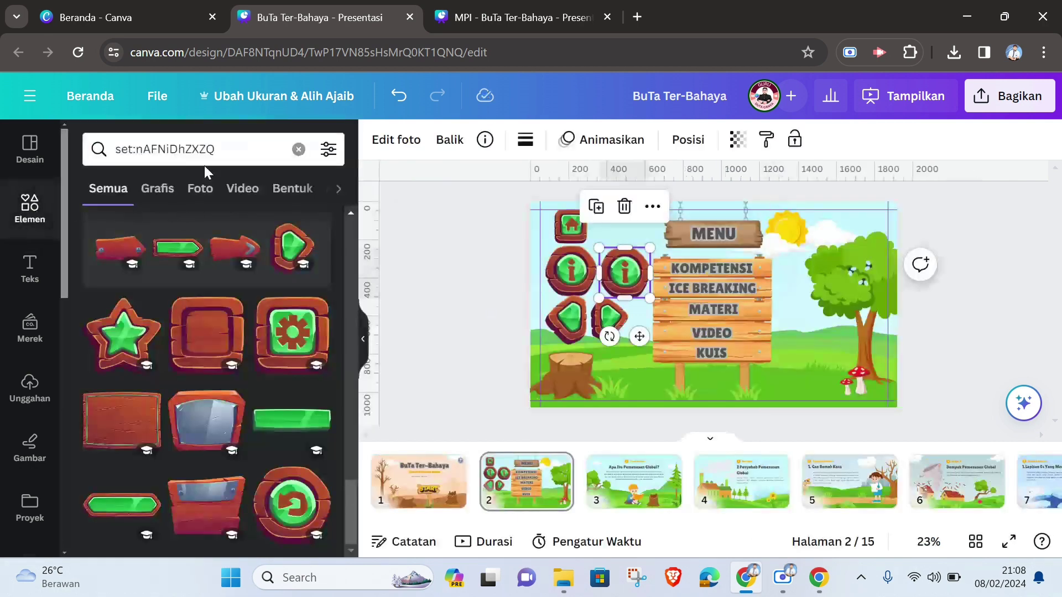
click(297, 147)
text(t)
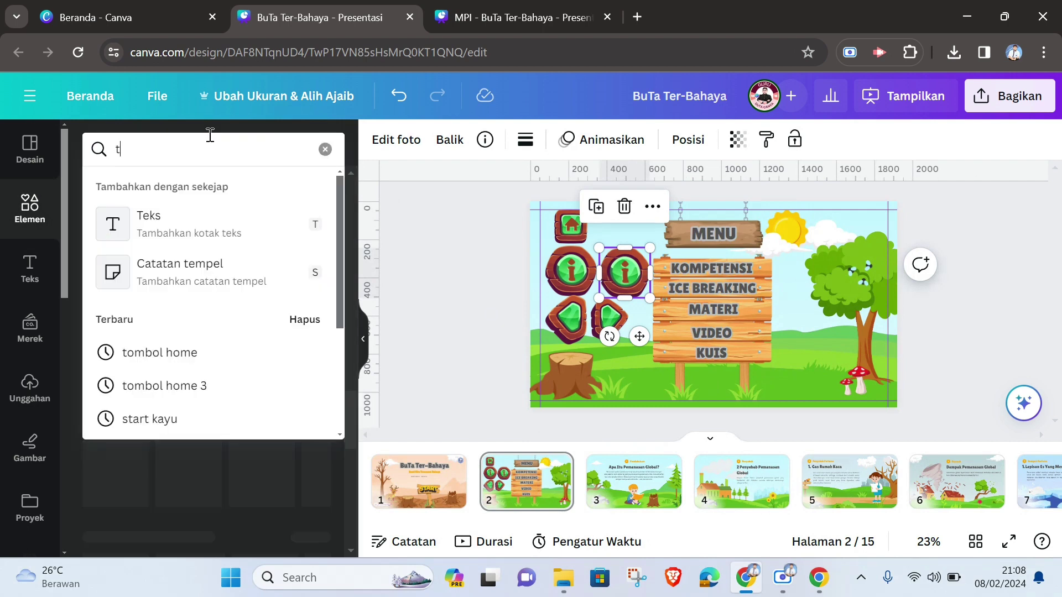
text(anda tanya)
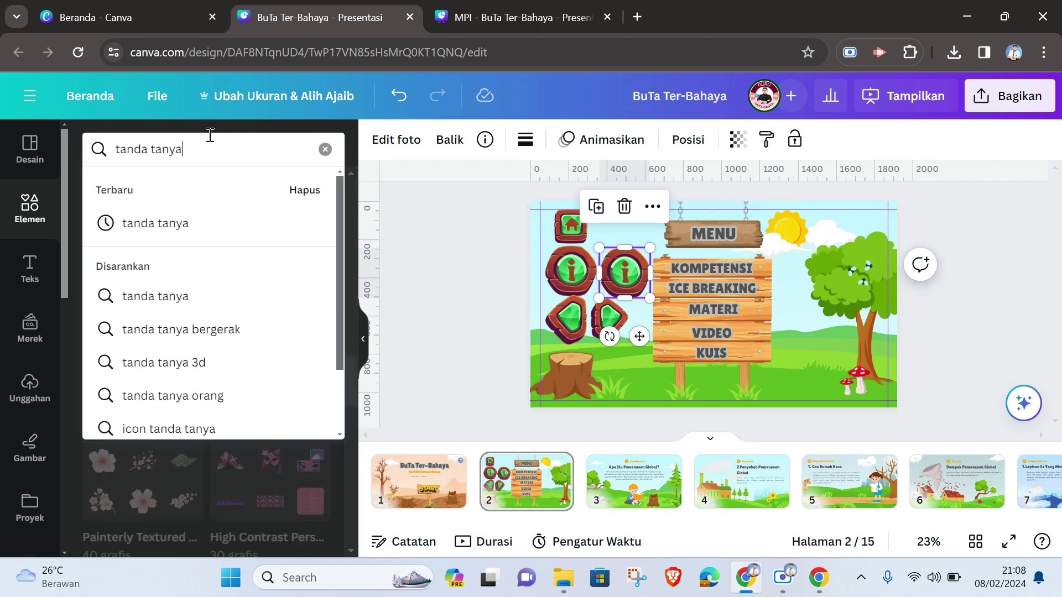
key(Return)
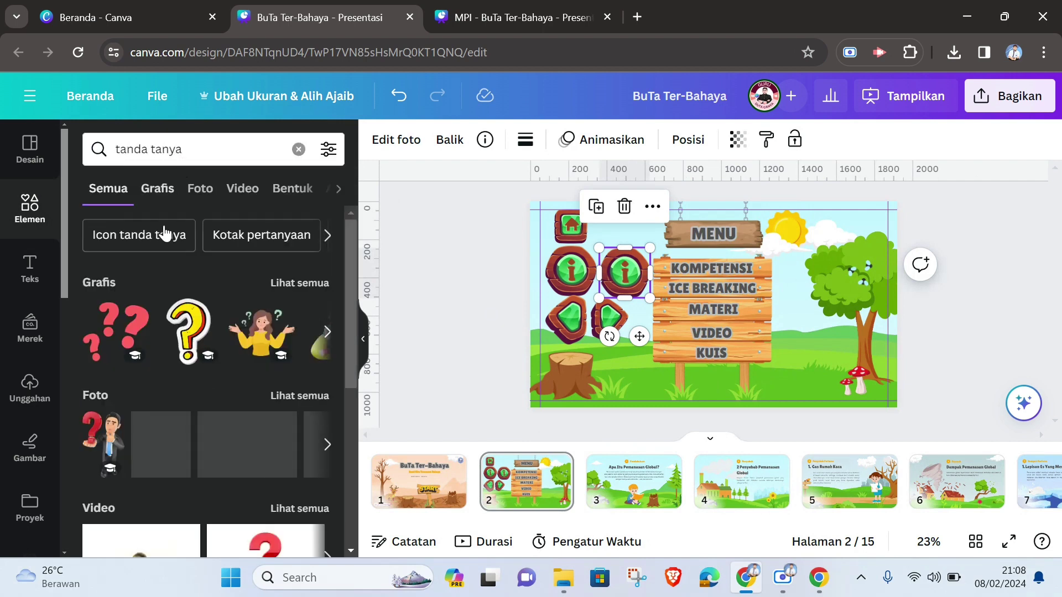
click(157, 189)
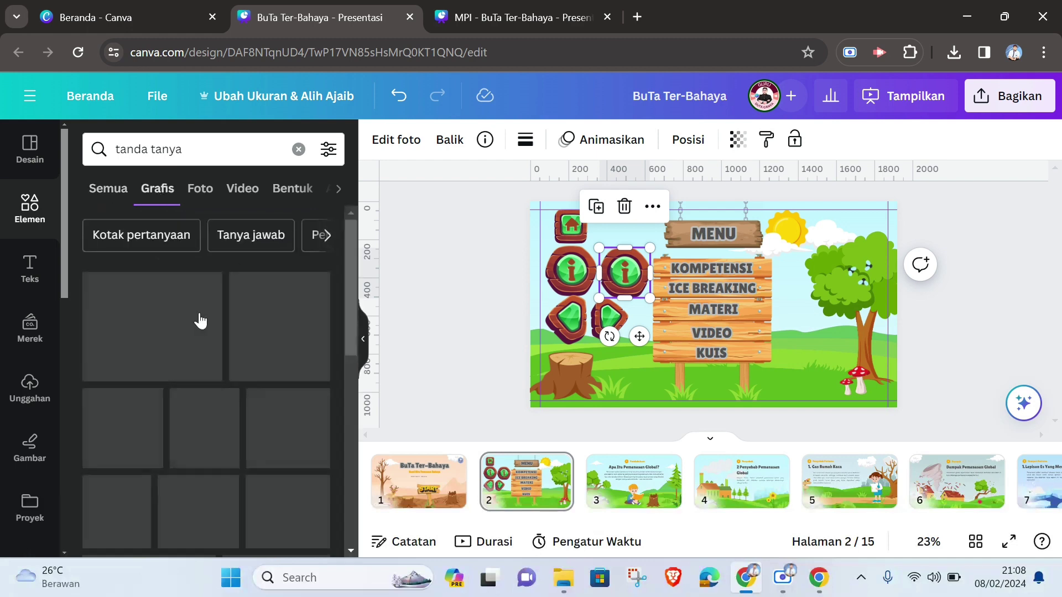
scroll(243, 426, down, 3)
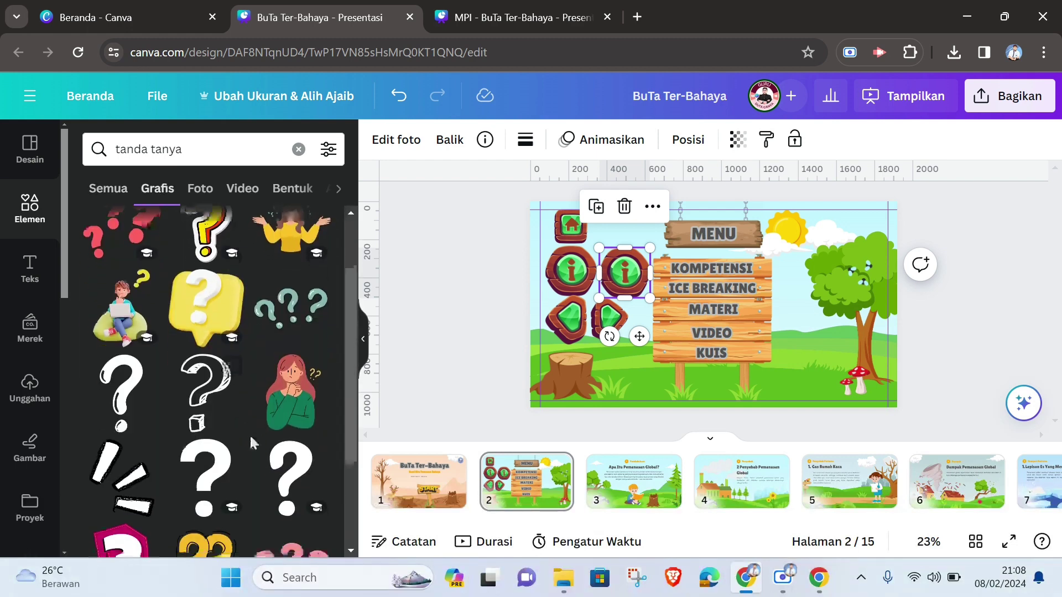
Add the black outlined question mark to page 2, shrink it and place it above the duplicated info button.
click(133, 323)
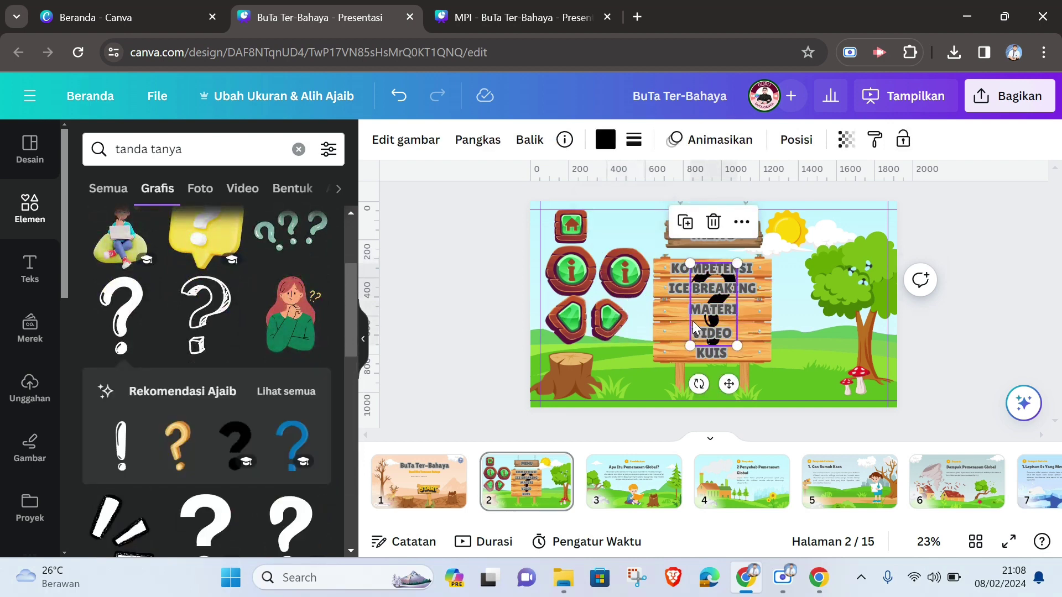
drag(682, 321, 606, 293)
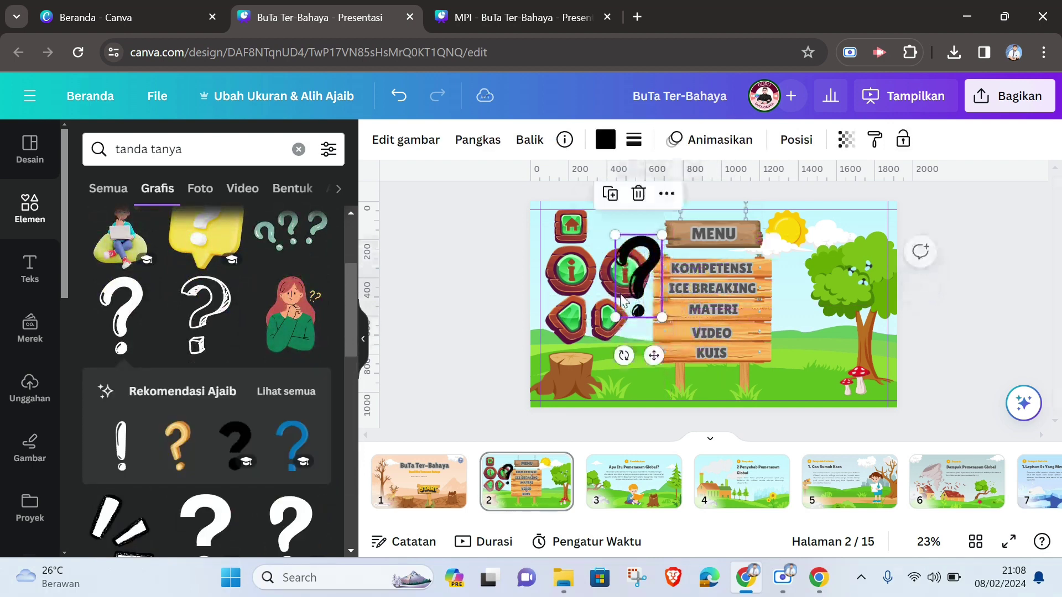
drag(616, 235, 628, 216)
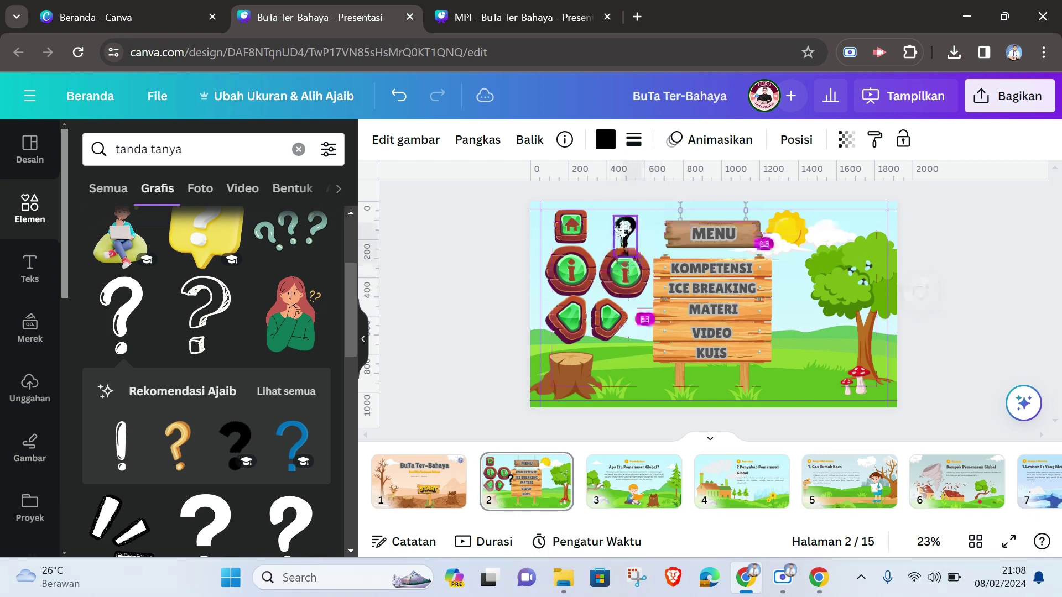
Add a circle shape, shrink it and place it over the "i" in the duplicated button's centre.
click(622, 271)
click(365, 332)
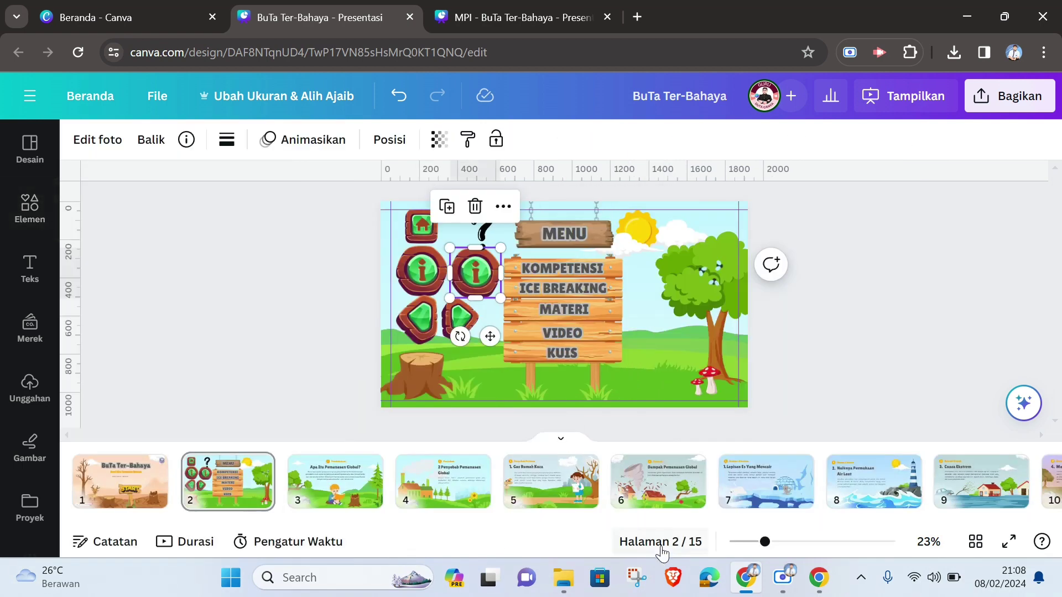
drag(764, 542, 790, 543)
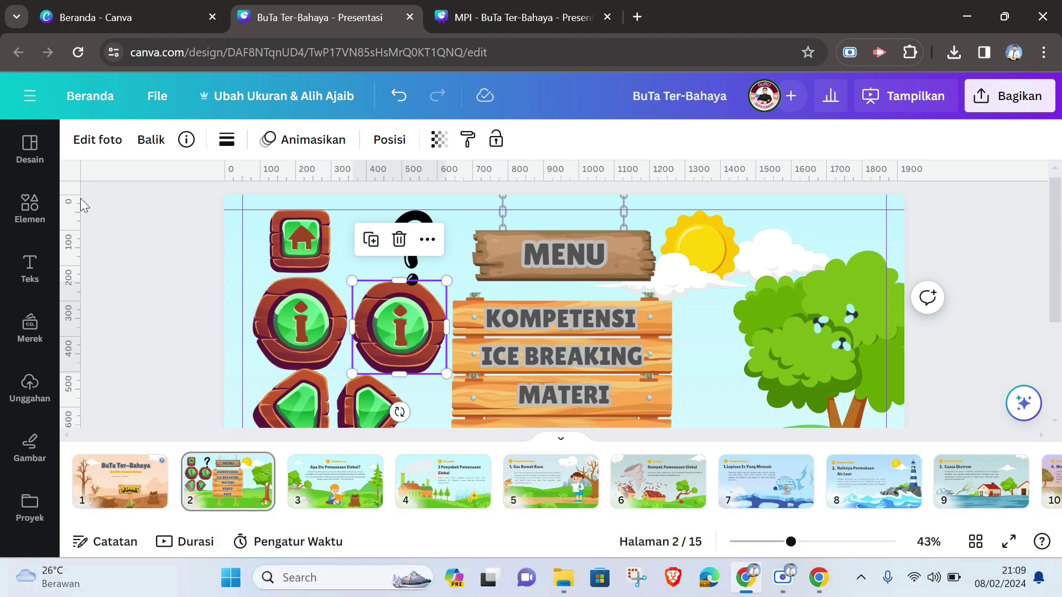
click(30, 209)
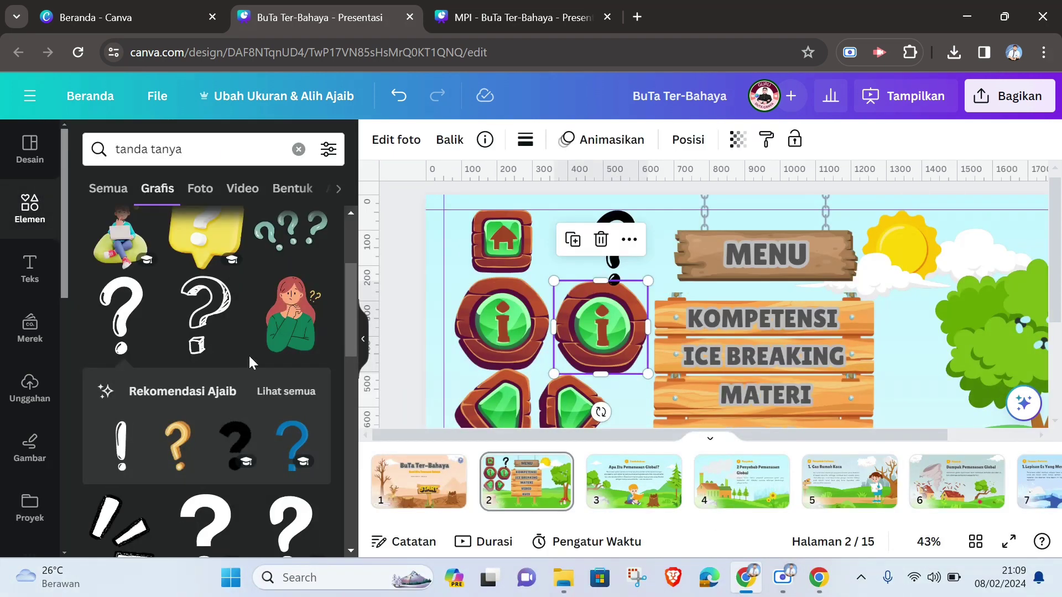
scroll(248, 363, up, 3)
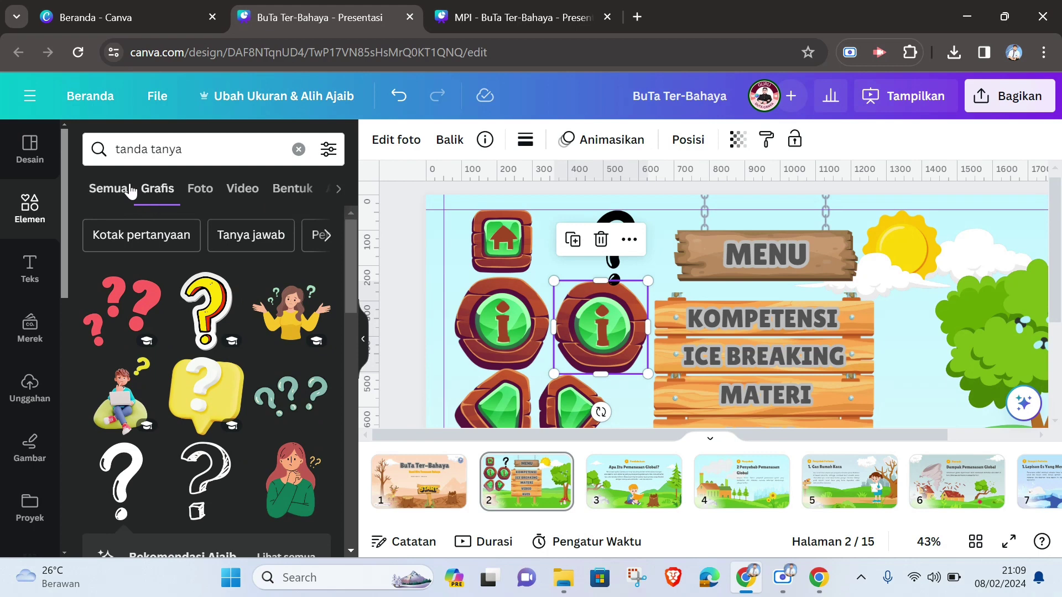
click(302, 154)
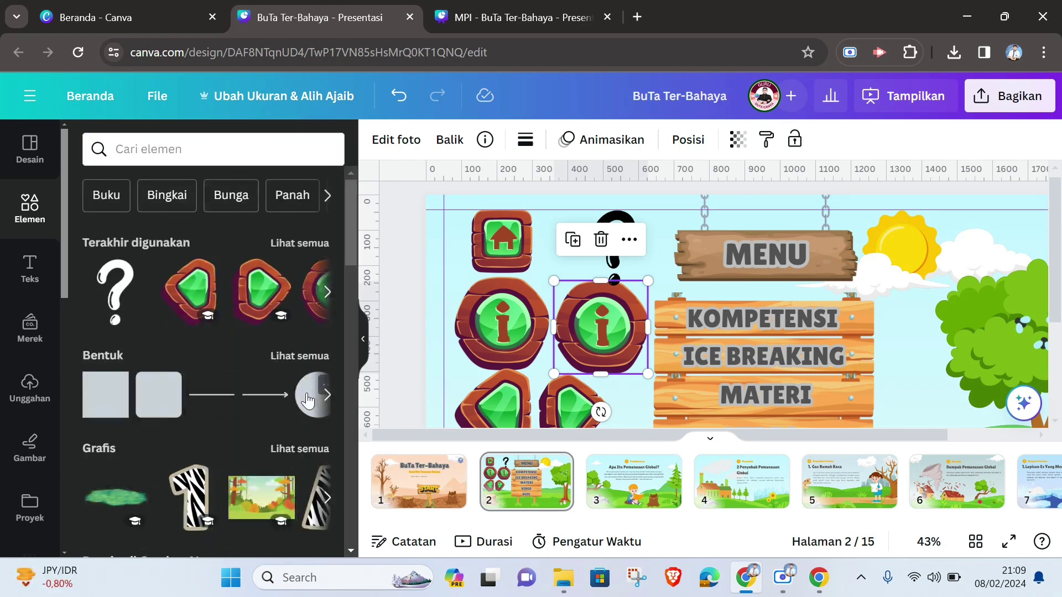
click(308, 400)
drag(763, 419, 625, 371)
drag(687, 270, 605, 332)
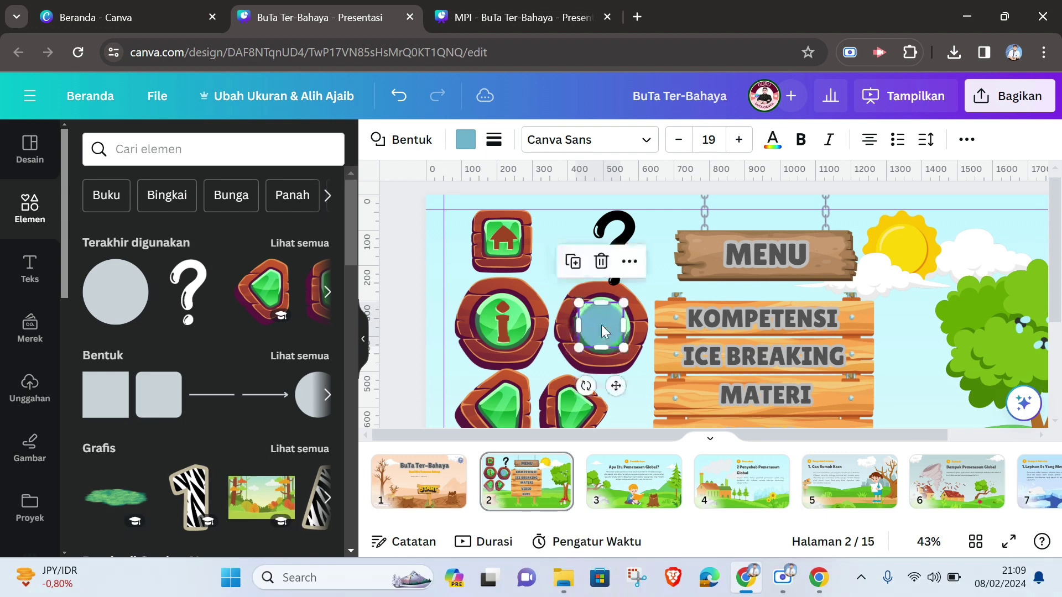
Recolour the circle with the green #23B344 sampled from the original info button's centre.
click(466, 140)
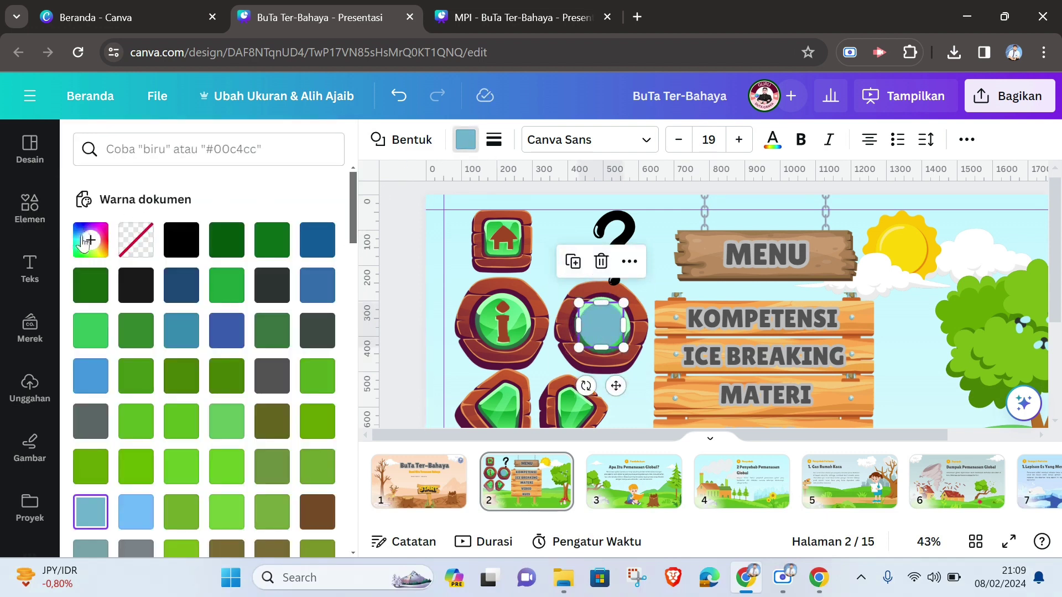
click(87, 240)
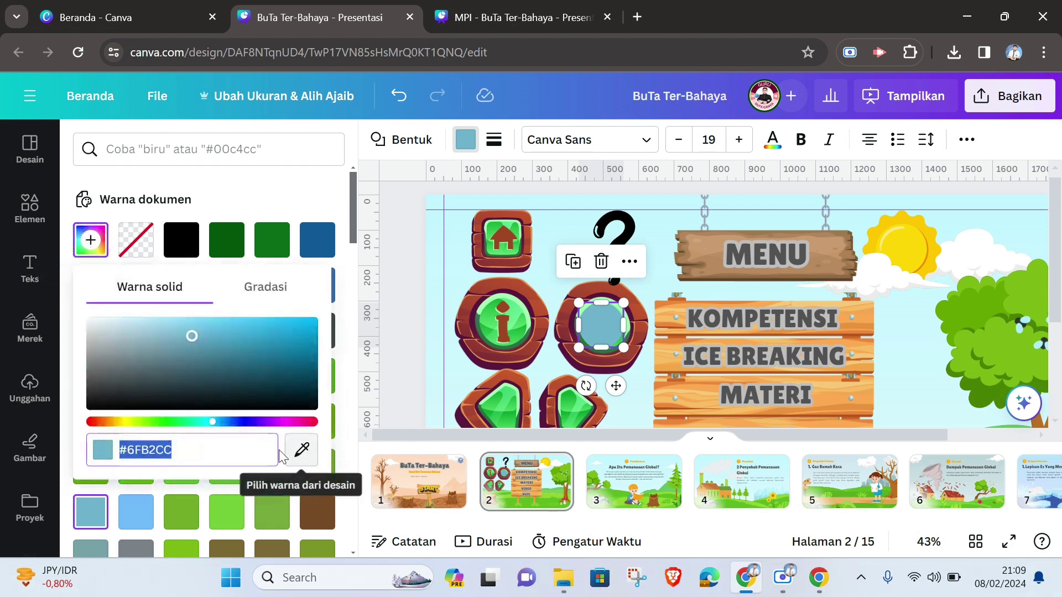
click(298, 450)
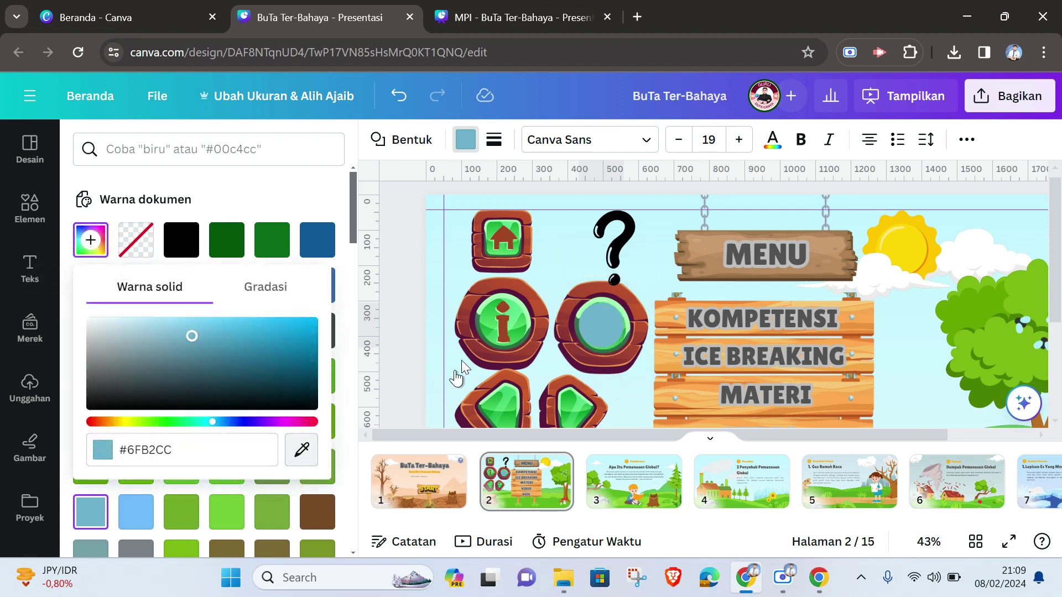
click(490, 333)
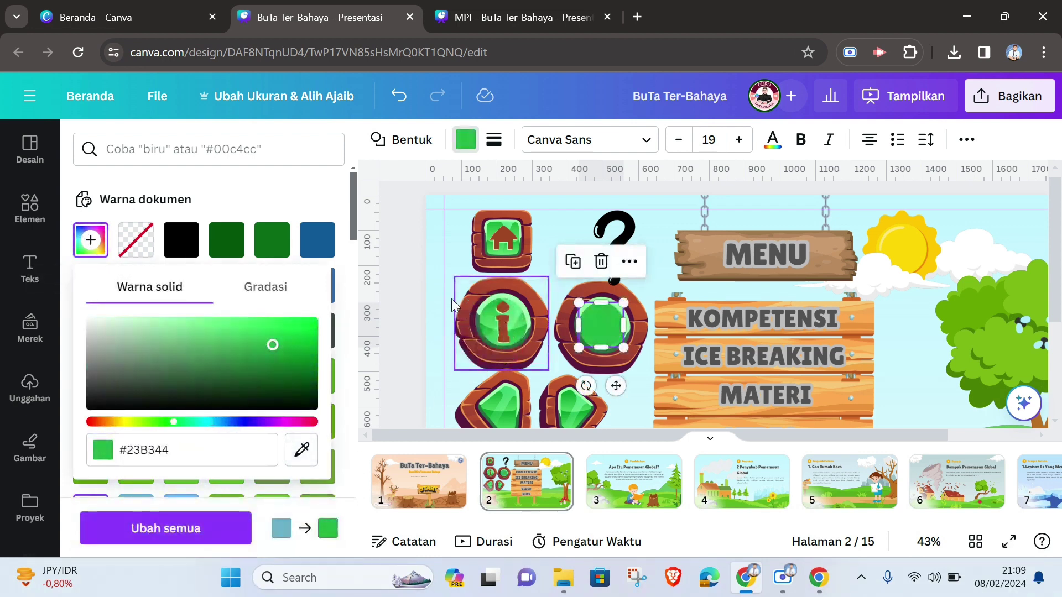
click(697, 294)
Fit the question mark at about 71 × 125 px over the green circle and bring it in front of it.
drag(627, 245, 611, 331)
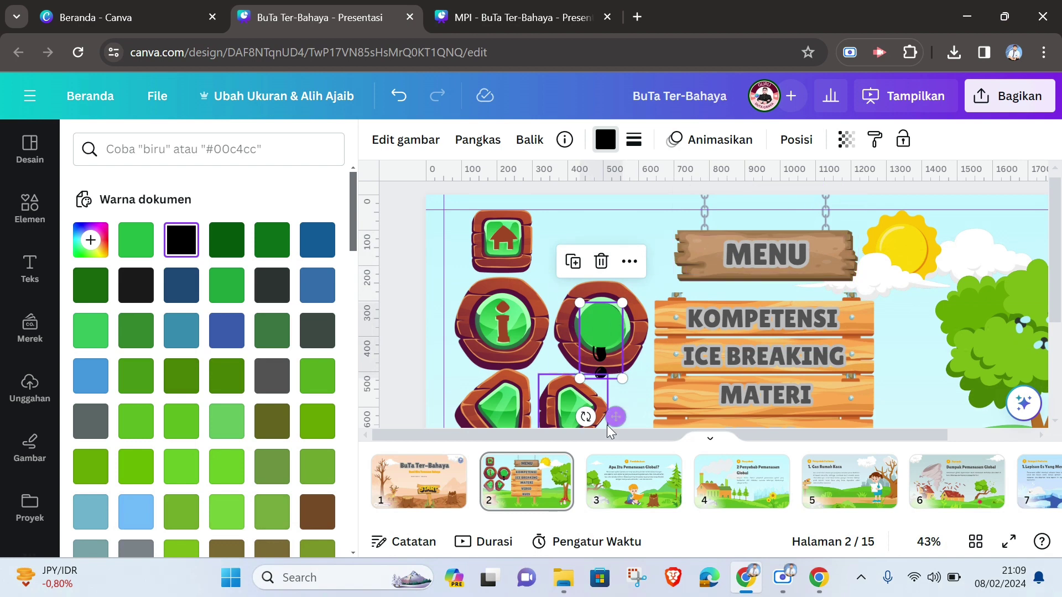
drag(622, 379, 613, 349)
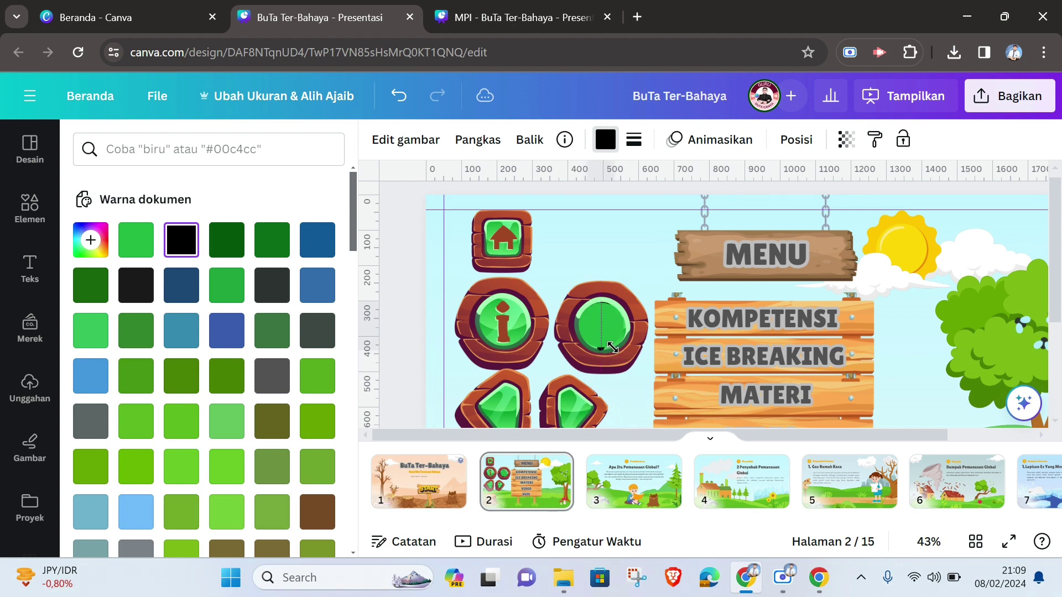
drag(613, 349, 616, 350)
click(795, 139)
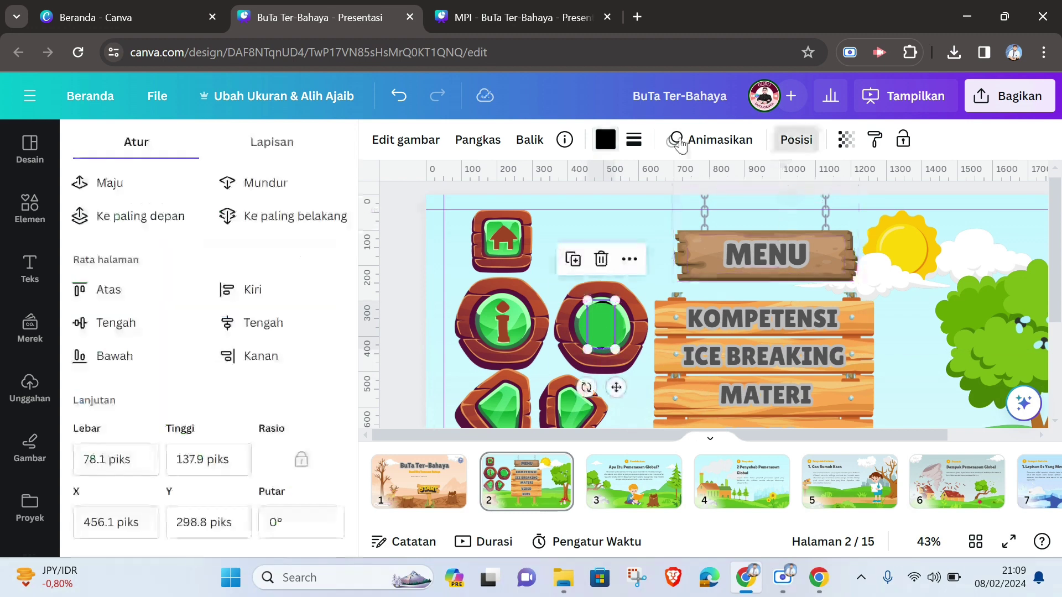
click(143, 202)
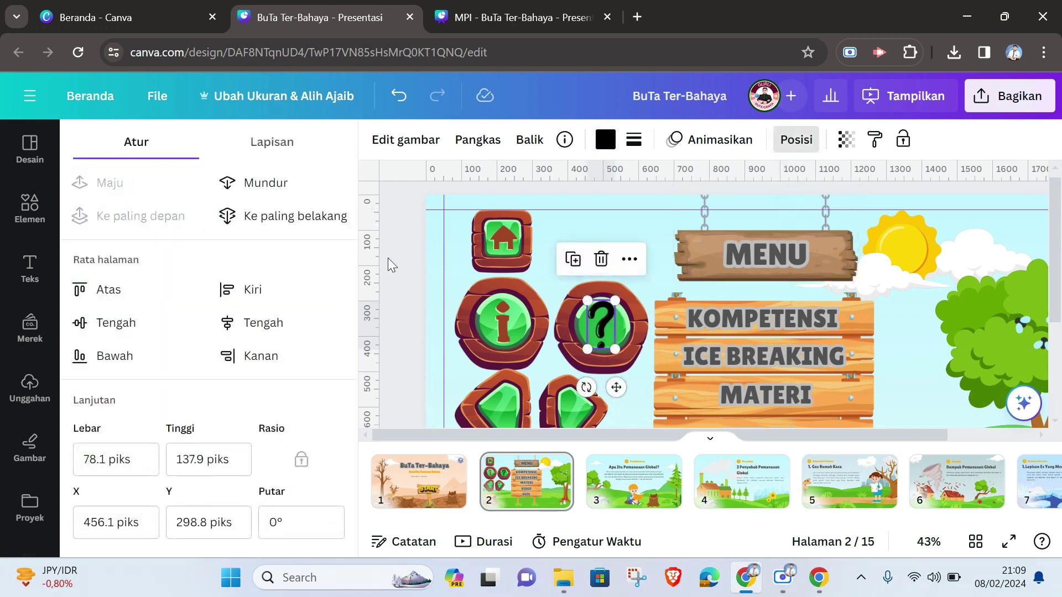
drag(619, 304, 590, 344)
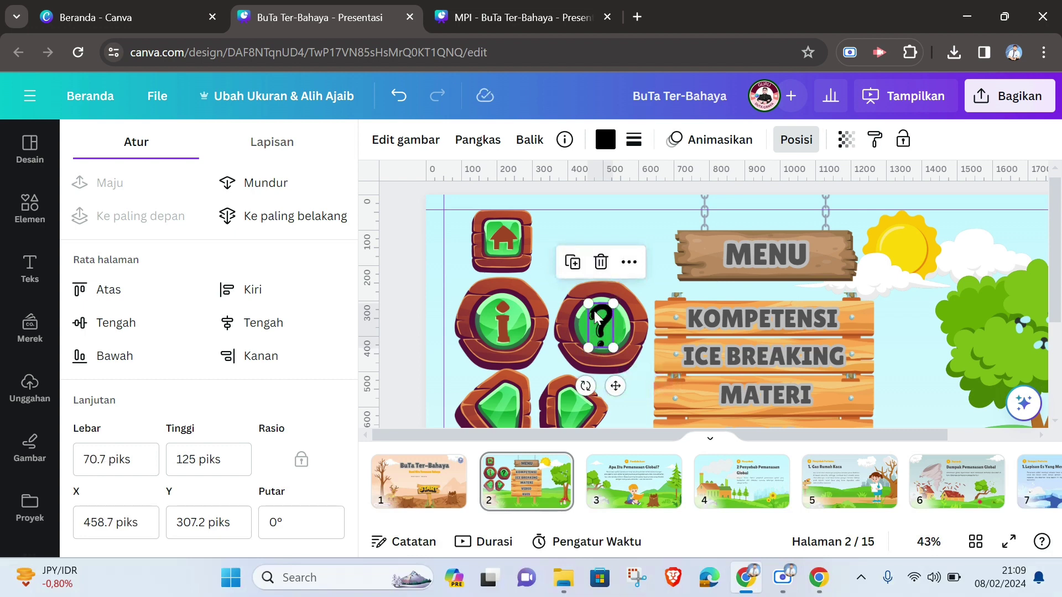
Recolour the question mark with the brown #A04623 sampled from the "i" on the info button.
click(606, 145)
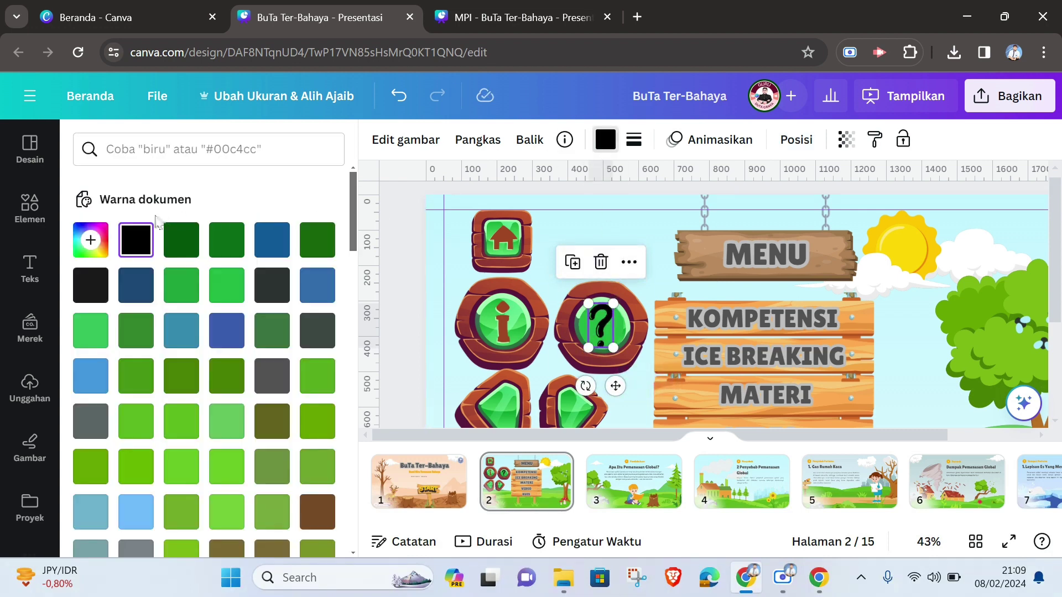
click(91, 244)
click(302, 410)
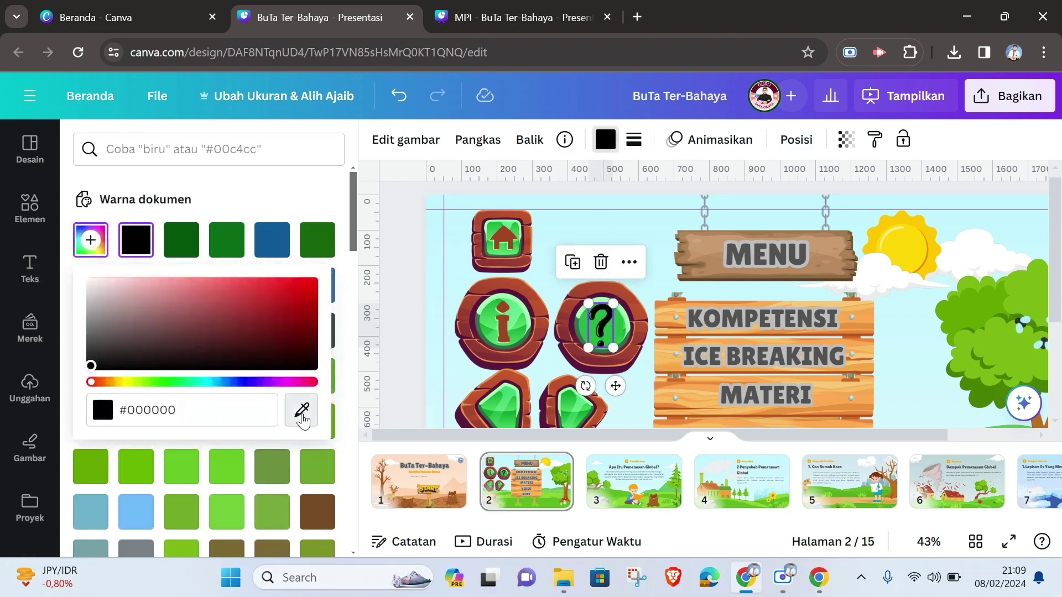
click(503, 334)
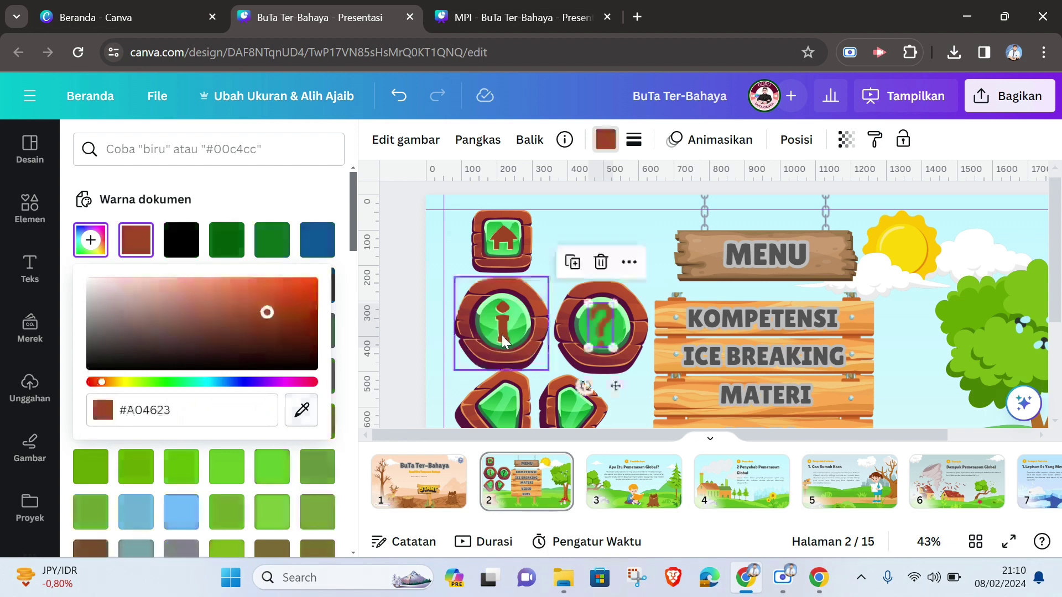
click(390, 312)
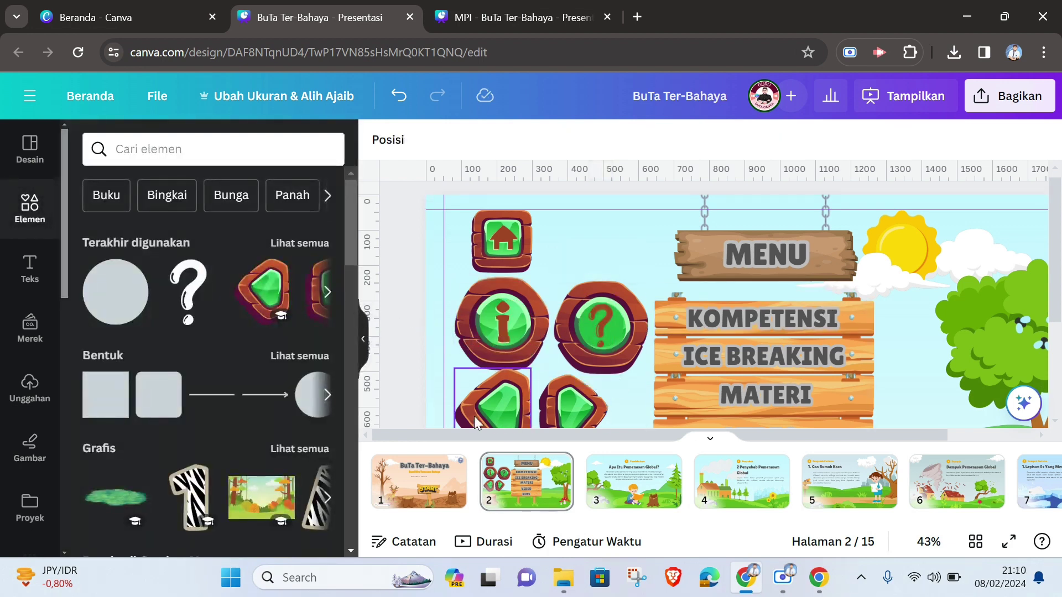
Group the question mark, green circle and duplicated round wooden button into a single element.
click(595, 265)
key(ctrl+z)
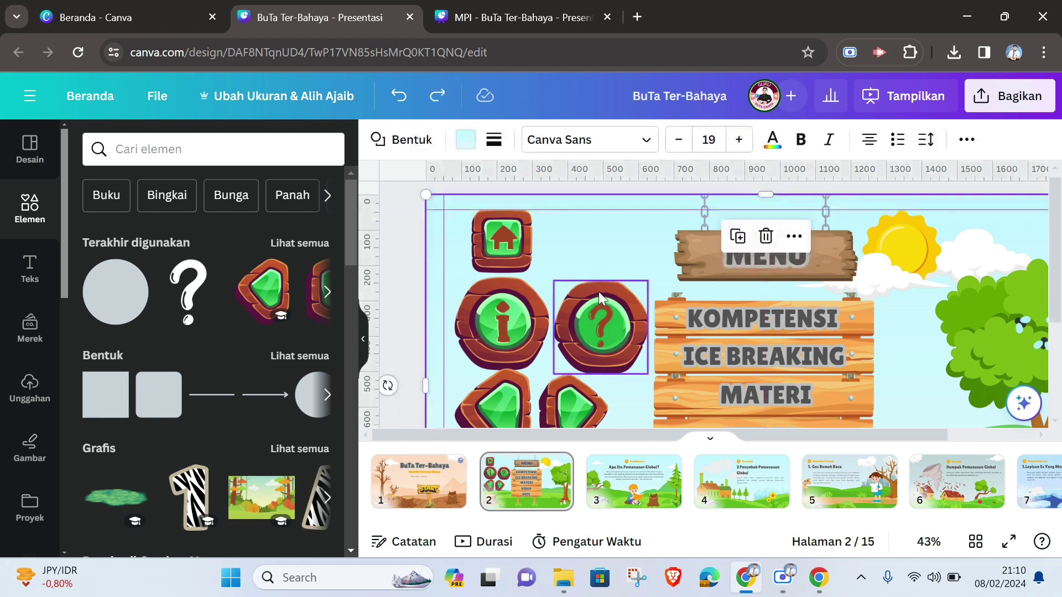
click(600, 306)
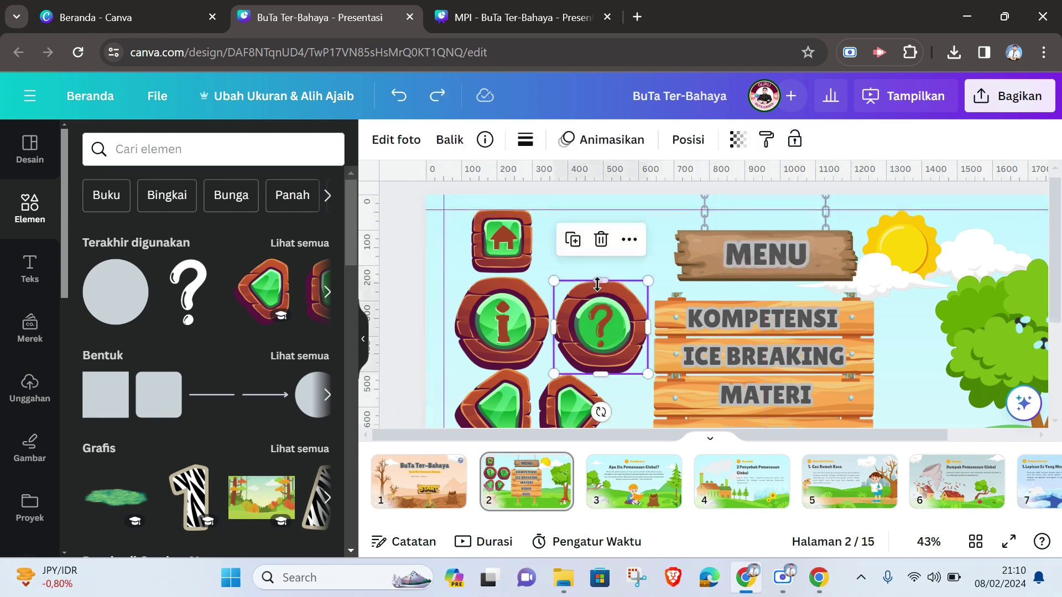
shift+click(600, 313)
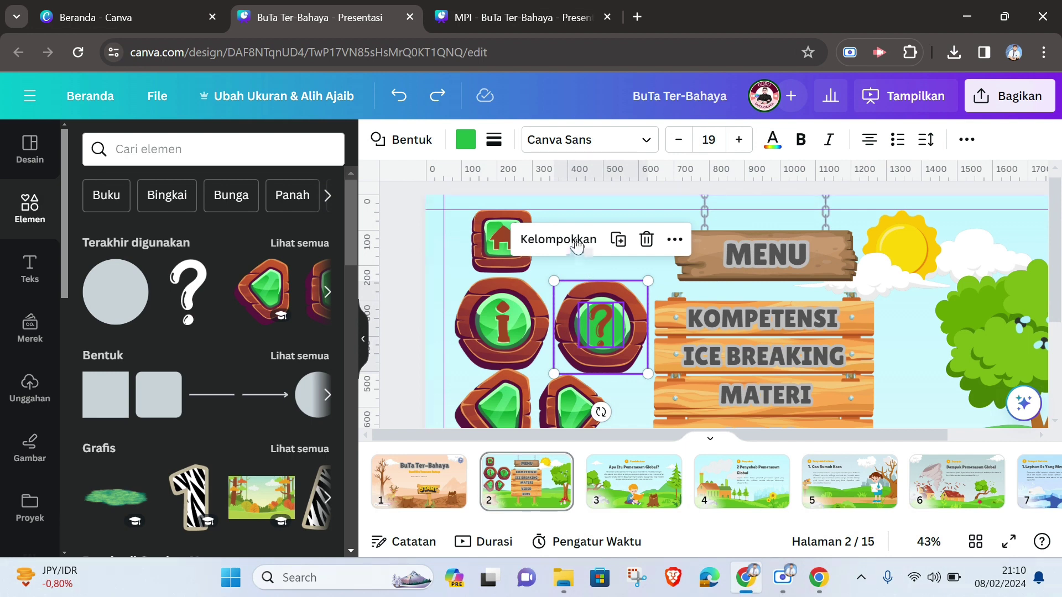
click(575, 241)
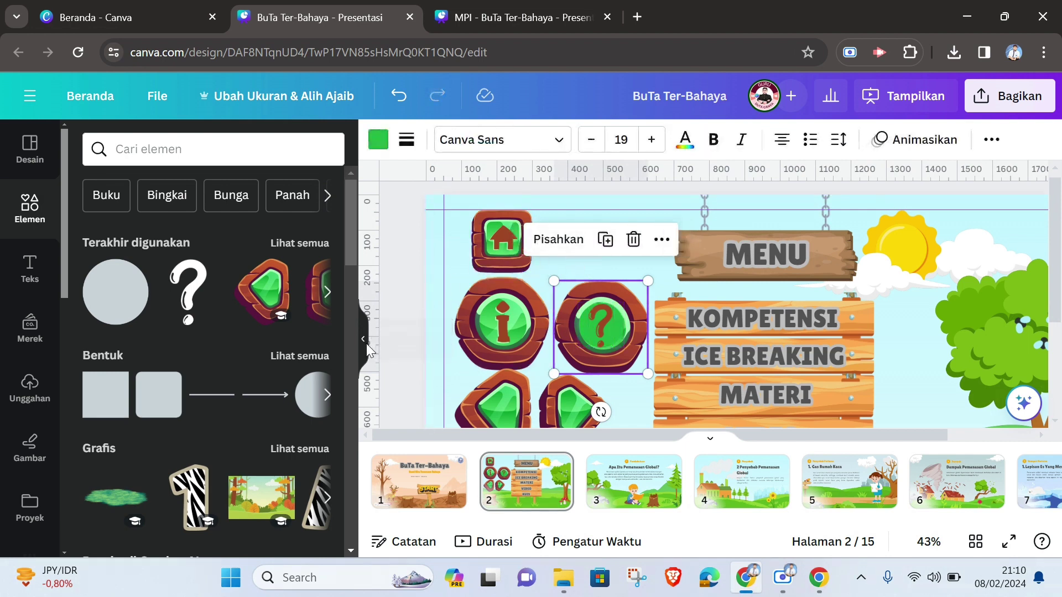
Shrink the info and question-mark buttons to about the home button's size, side by side below it.
click(367, 349)
drag(788, 545, 775, 545)
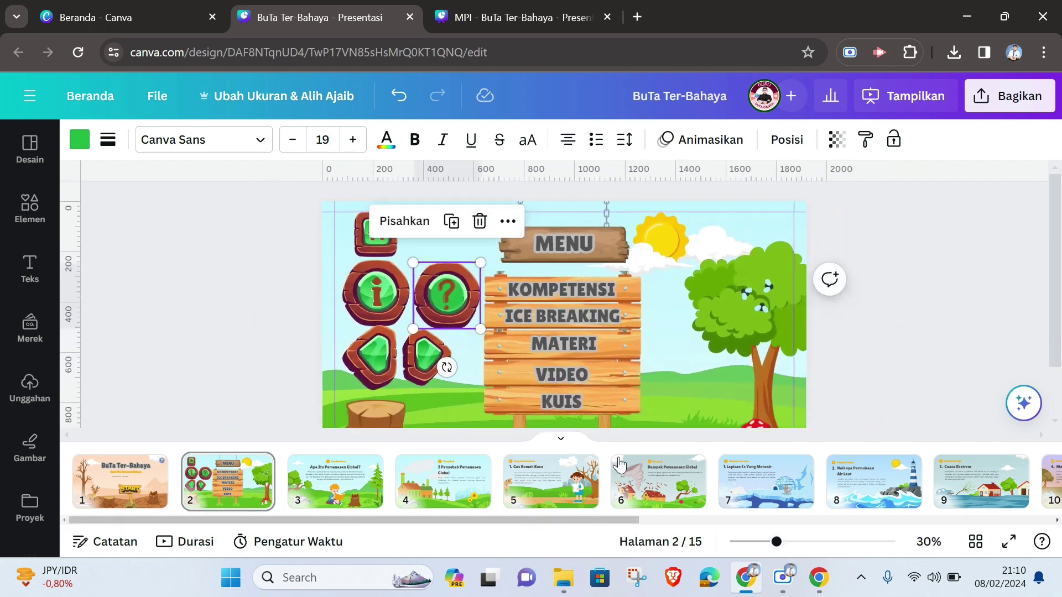
click(372, 288)
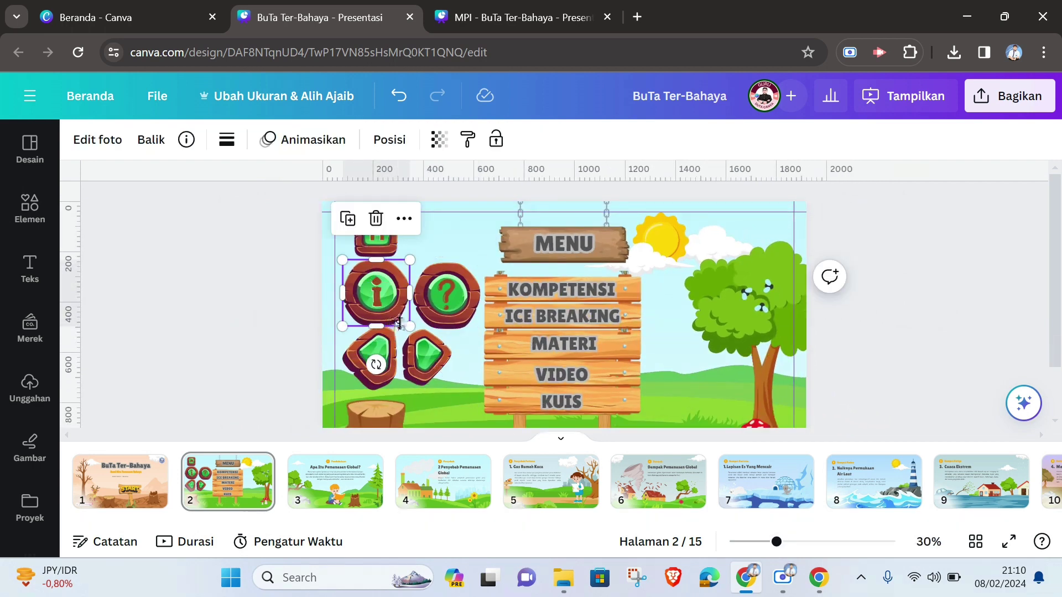
drag(407, 328, 375, 282)
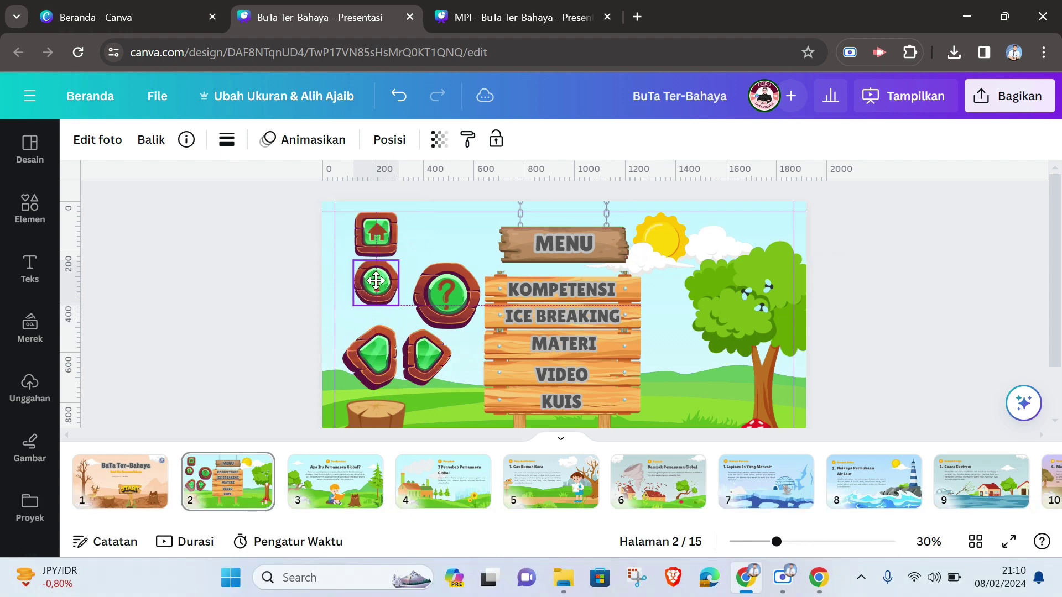
click(453, 300)
drag(480, 329, 445, 306)
Resize the two arrow buttons to about the size of the other buttons, side by side beneath the round ones.
drag(363, 354, 368, 340)
drag(348, 376, 362, 373)
drag(429, 358, 451, 365)
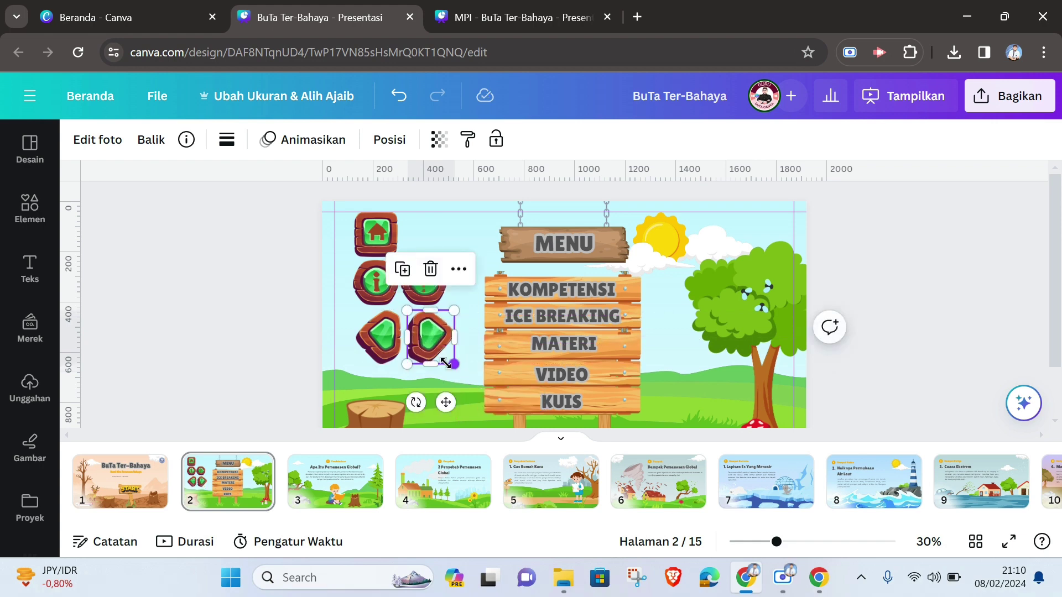
Scale all five navigation buttons down together to nearly two thirds of their size and preview the page full screen.
shift+click(384, 337)
shift+click(370, 278)
shift+click(376, 232)
shift+click(416, 270)
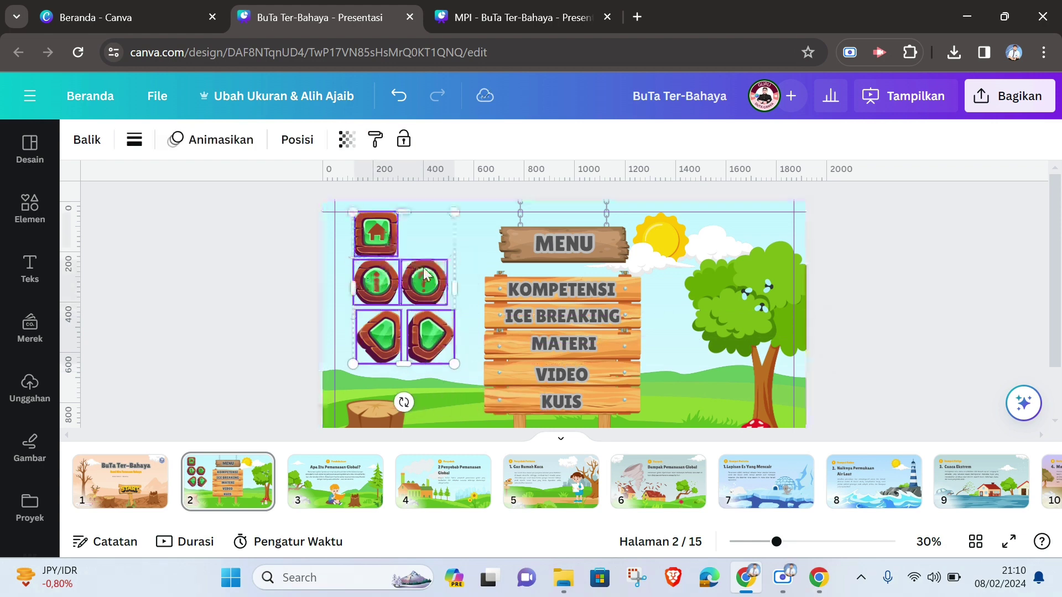
drag(452, 366, 397, 311)
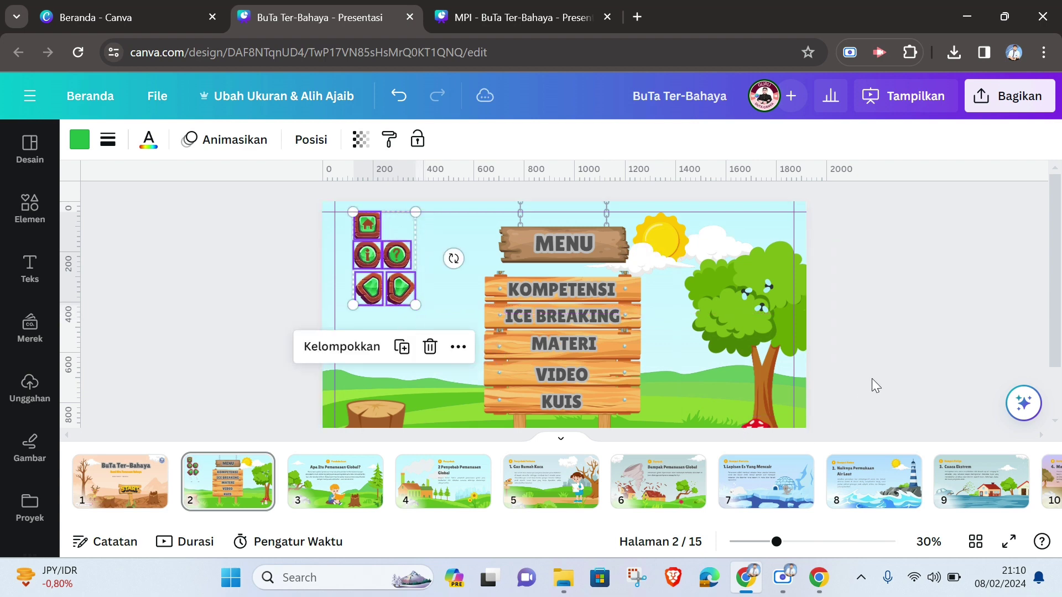
click(899, 415)
click(1009, 542)
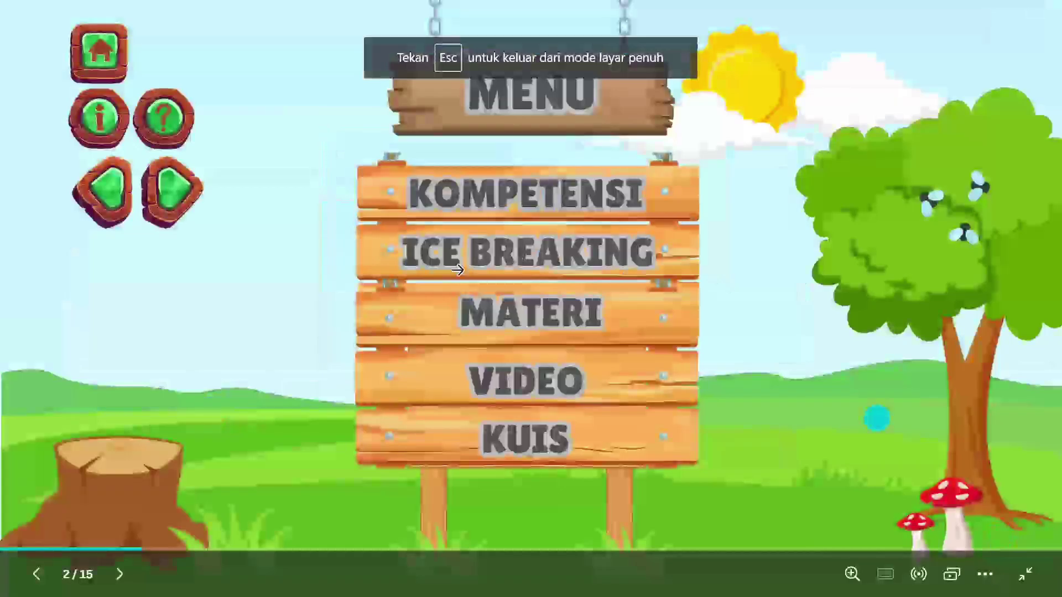
key(Escape)
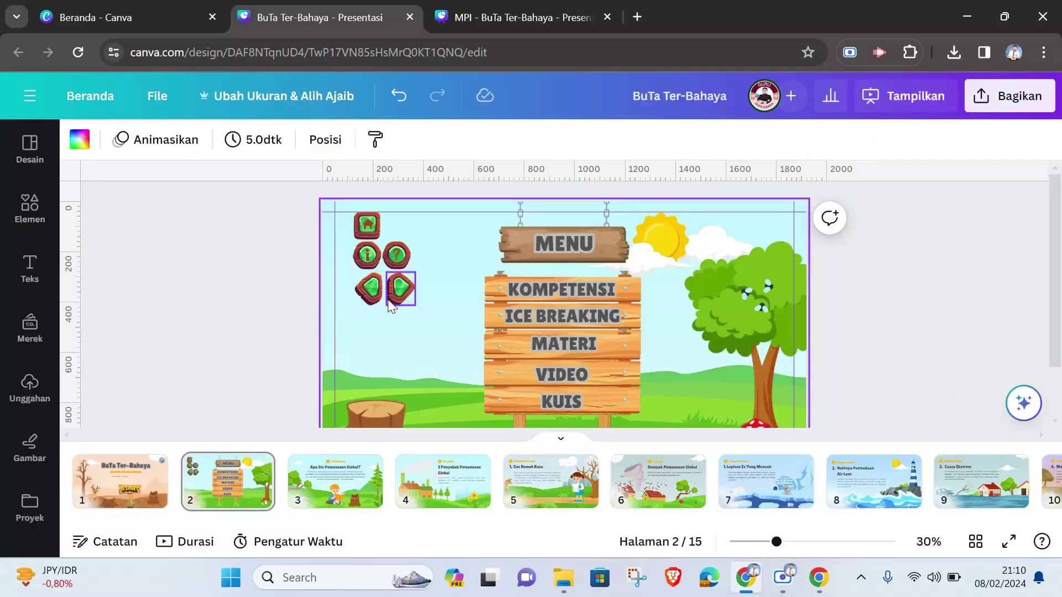
Reselect all five navigation buttons and shrink them together slightly more.
click(368, 232)
shift+click(368, 254)
shift+click(370, 287)
shift+click(400, 288)
shift+click(396, 264)
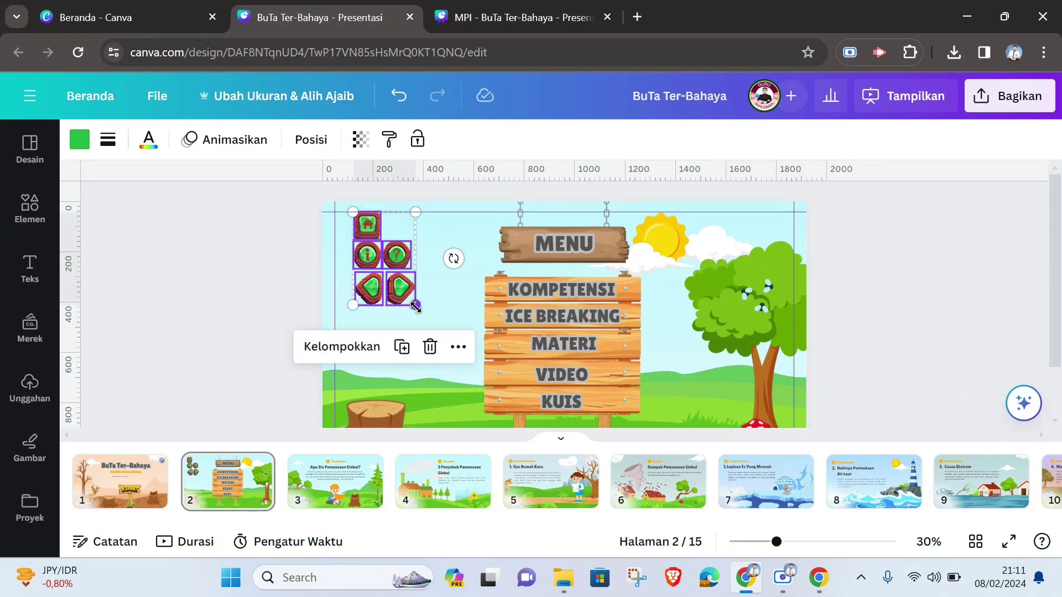
drag(414, 305, 411, 300)
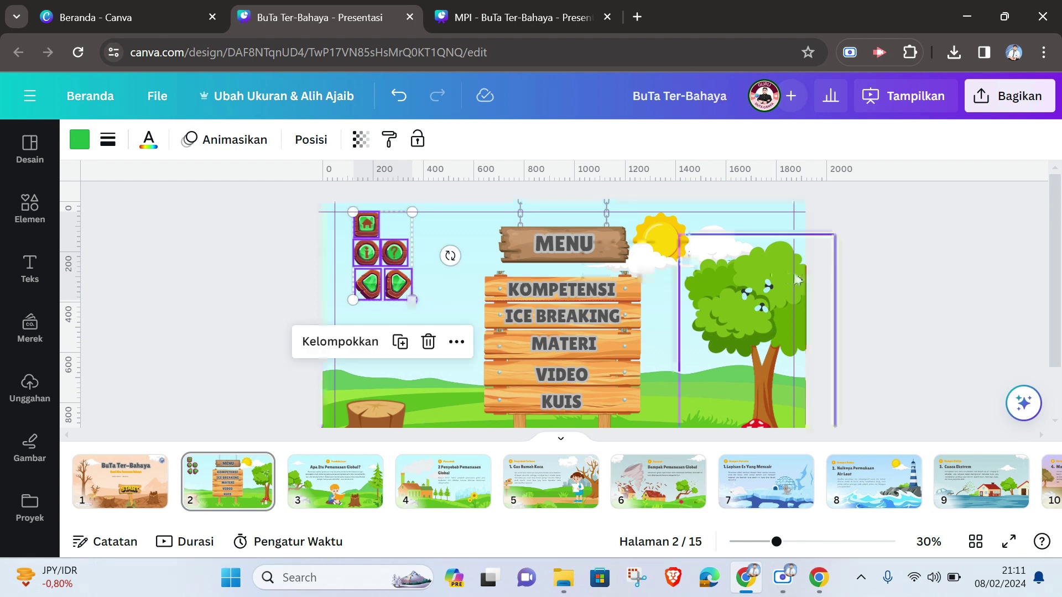
click(882, 244)
Move the home button below the arrows and line up the question-mark and info buttons in the page's upper-left corner.
click(370, 235)
drag(372, 231, 367, 325)
drag(365, 246, 393, 319)
drag(391, 250, 346, 227)
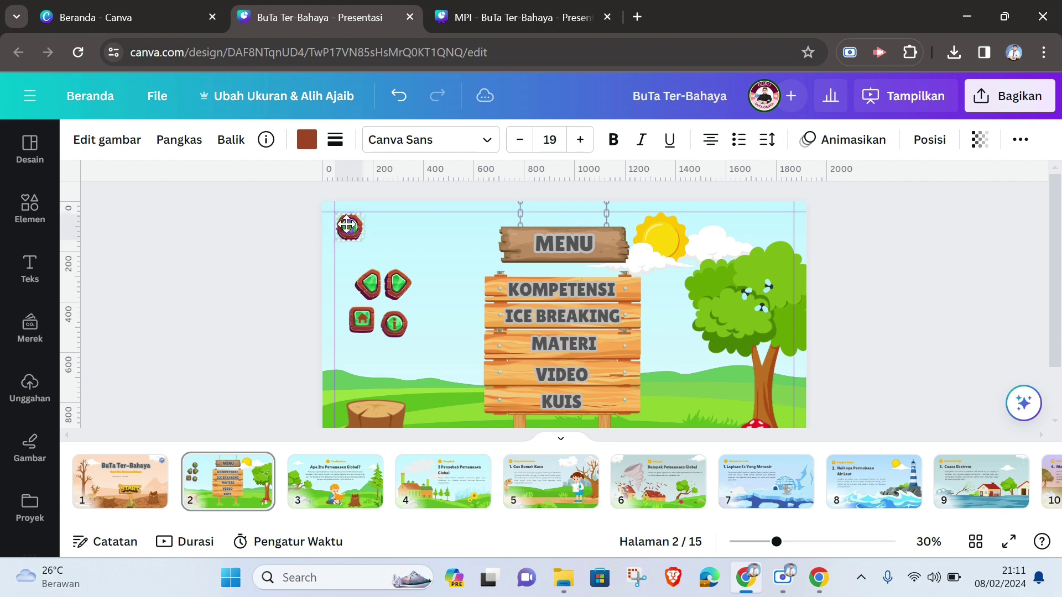
drag(347, 227, 348, 229)
drag(396, 321, 384, 222)
click(891, 311)
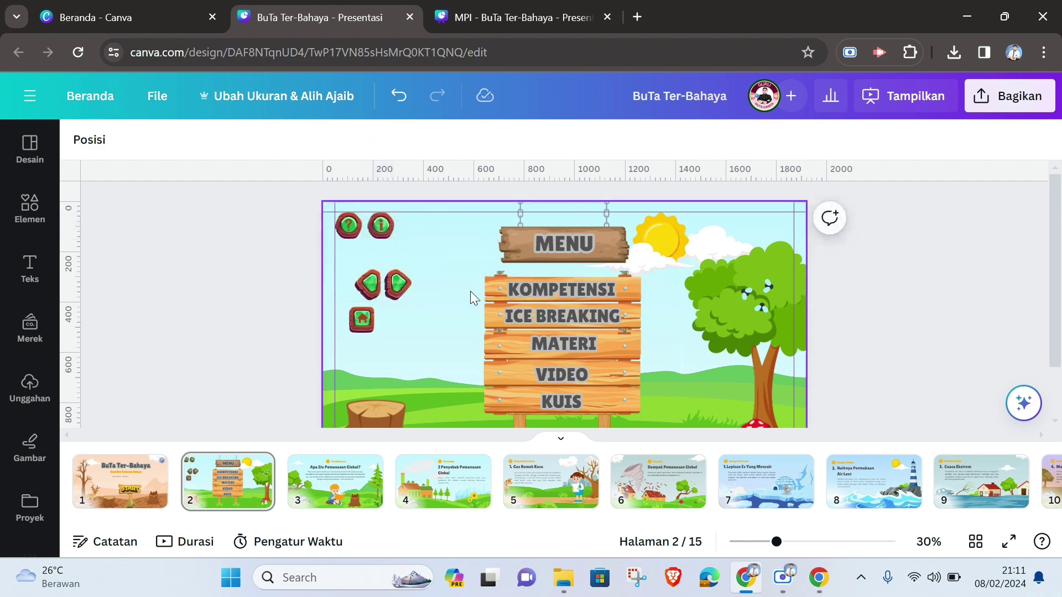
Move the left arrow away from the right arrow toward the page's left margin and place the home button directly beneath it.
drag(380, 297, 400, 292)
click(398, 286)
click(364, 323)
drag(364, 323, 357, 335)
drag(696, 242, 583, 304)
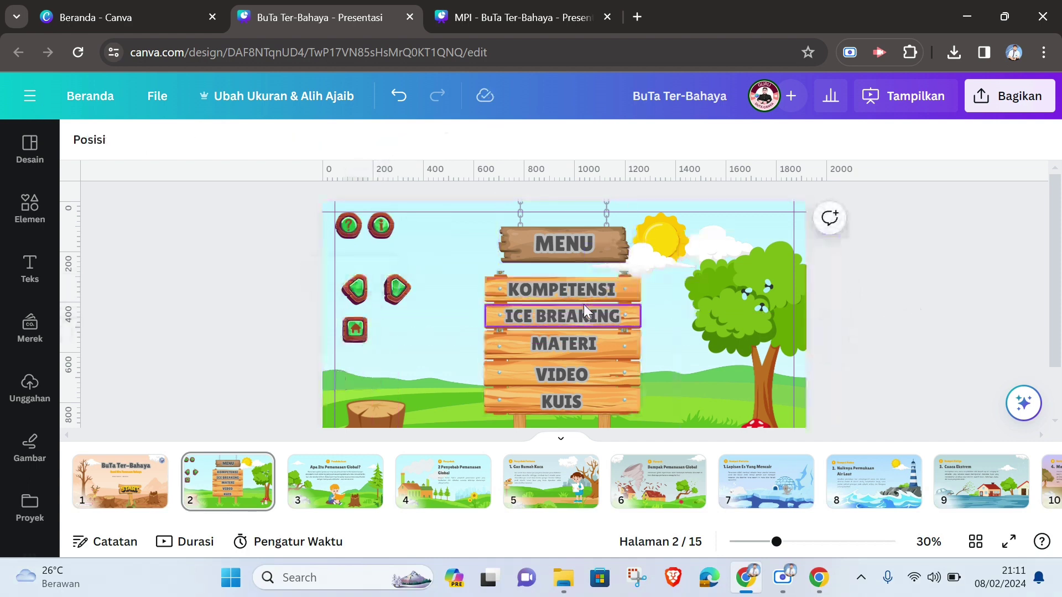
scroll(437, 297, down, 1)
scroll(446, 311, up, 1)
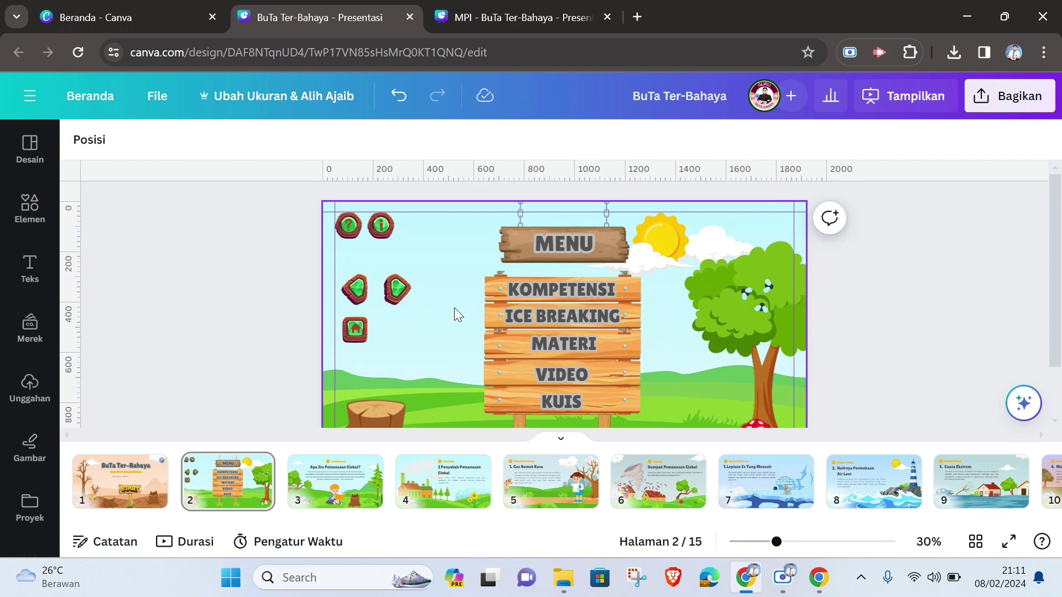
Copy the round logo and the "Sinau Mempeng" banner from page 1 and paste them onto page 2.
click(119, 479)
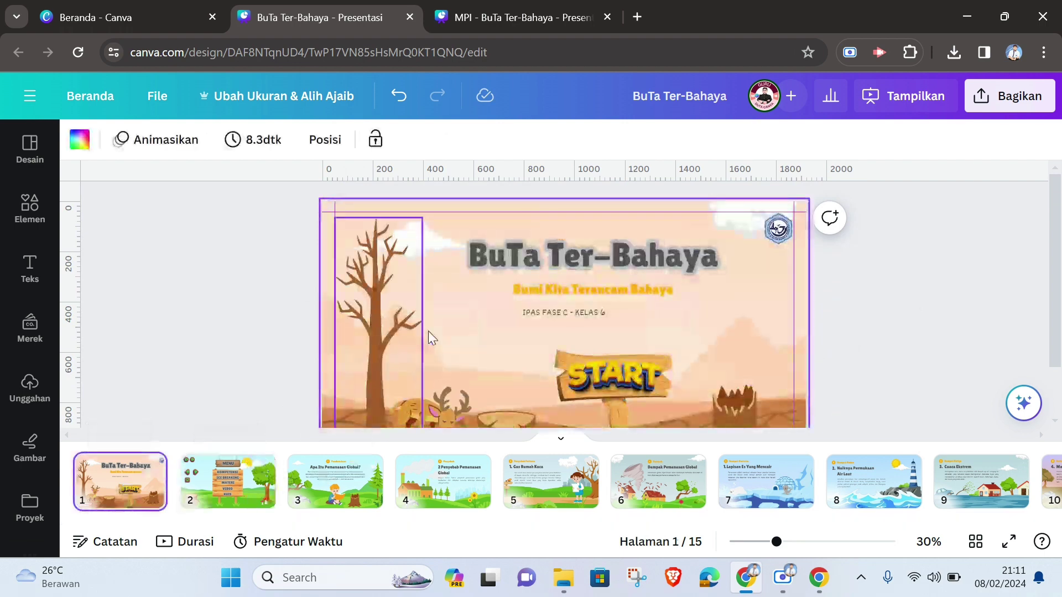
scroll(752, 252, down, 1)
scroll(779, 236, up, 1)
click(779, 233)
scroll(719, 265, down, 2)
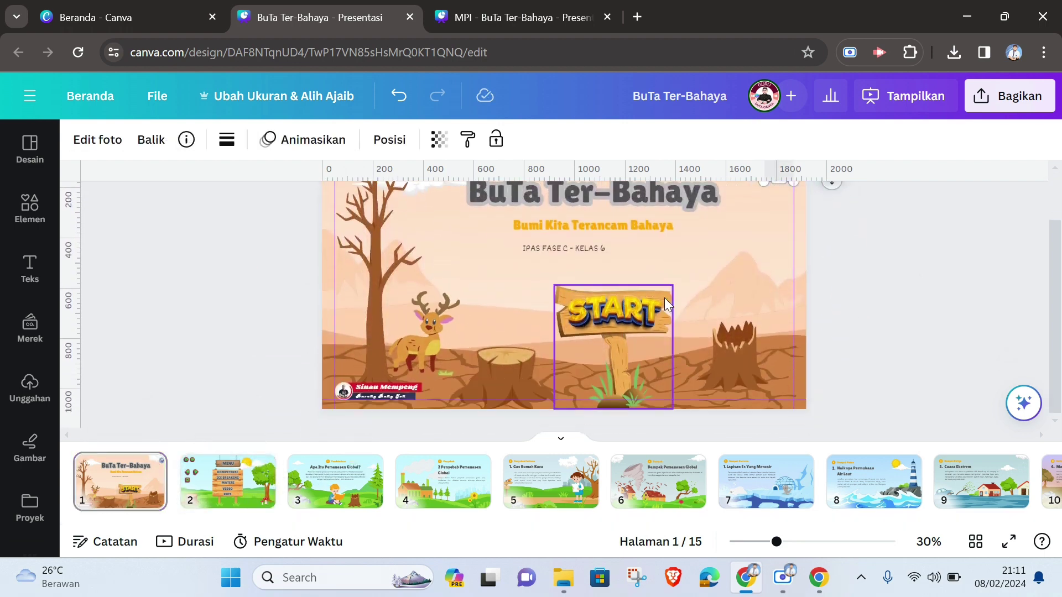
click(400, 391)
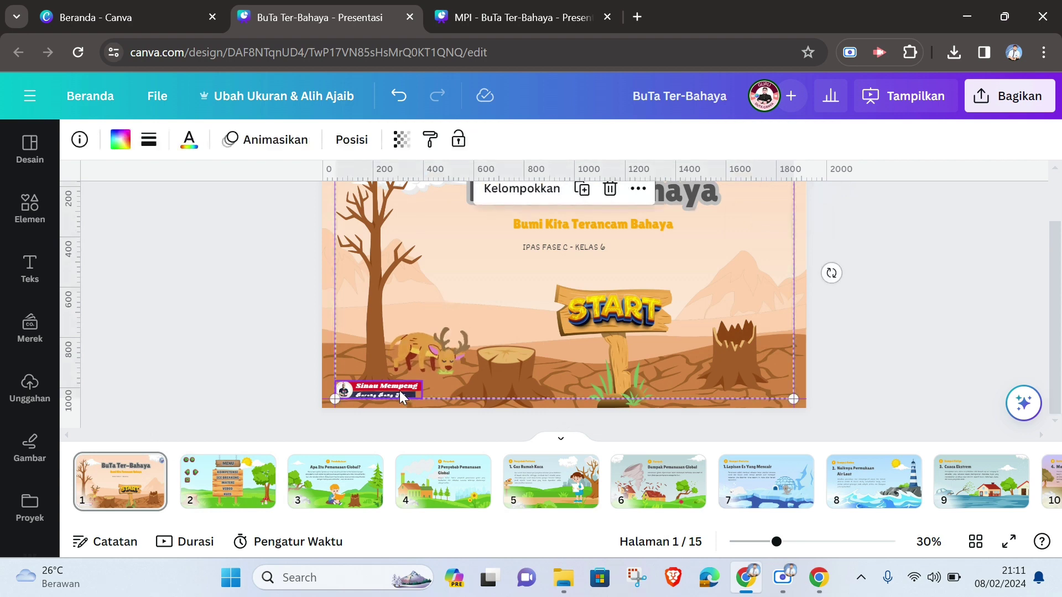
click(429, 275)
key(ctrl+a)
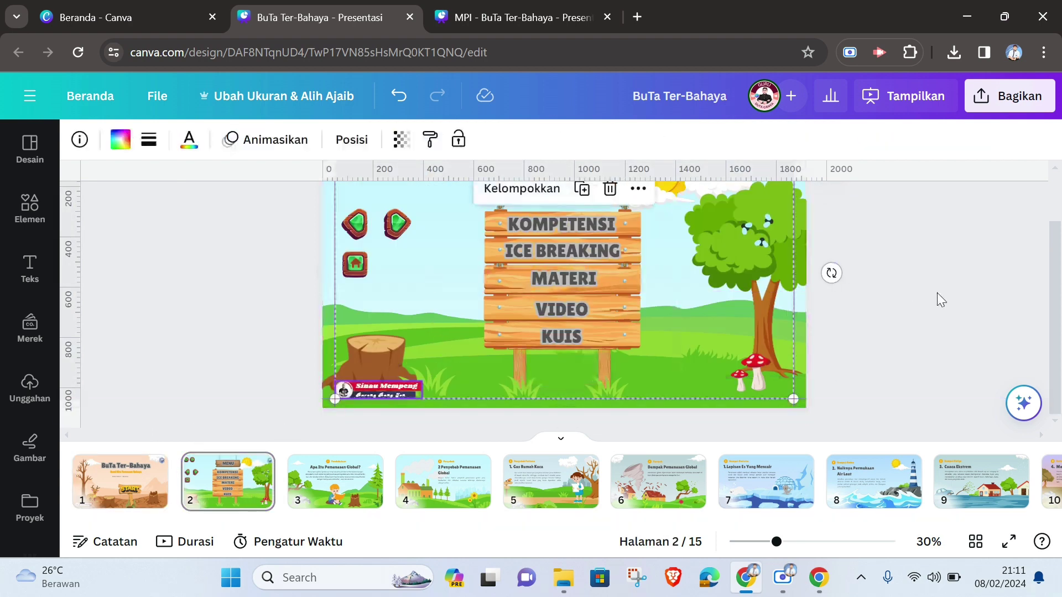
scroll(911, 285, up, 2)
click(911, 284)
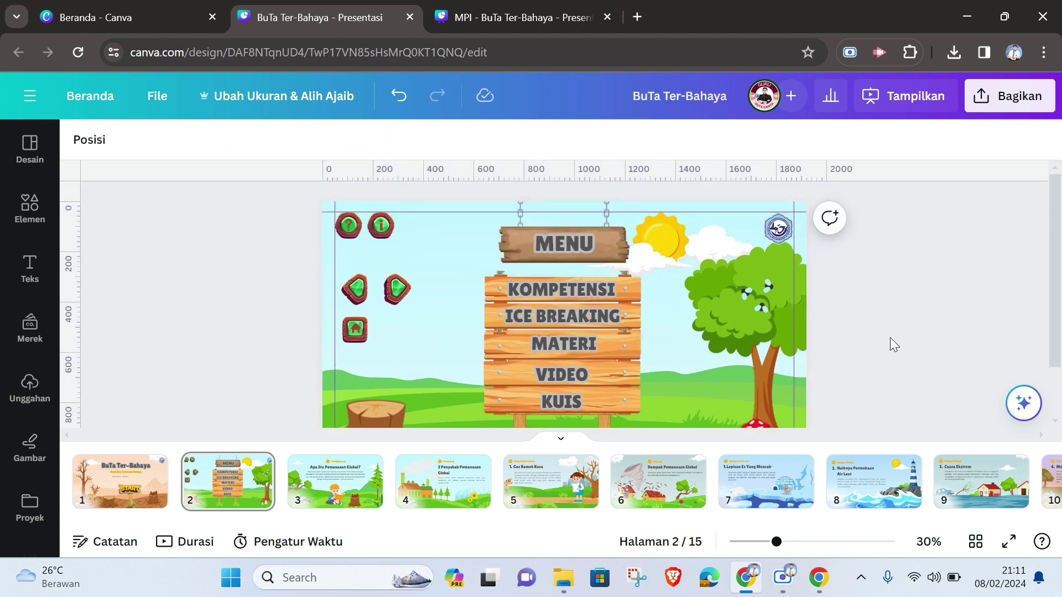
Compare page 2's layout with the Home Page of the "MPI - BuTa Ter-Bahaya" design, then return to the working design.
scroll(858, 329, down, 2)
scroll(861, 326, up, 2)
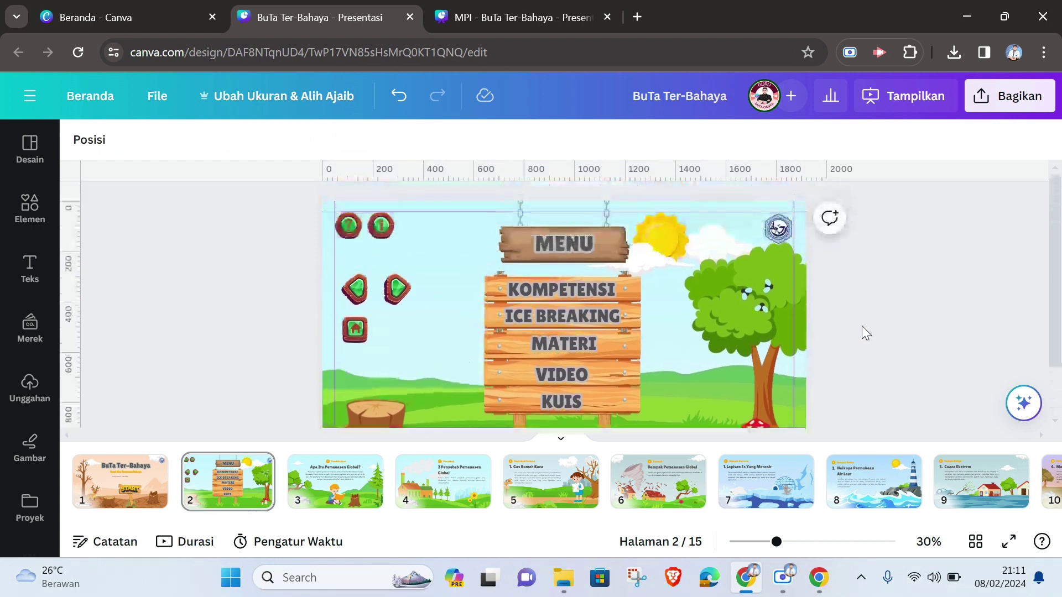
scroll(848, 336, down, 2)
scroll(849, 339, up, 2)
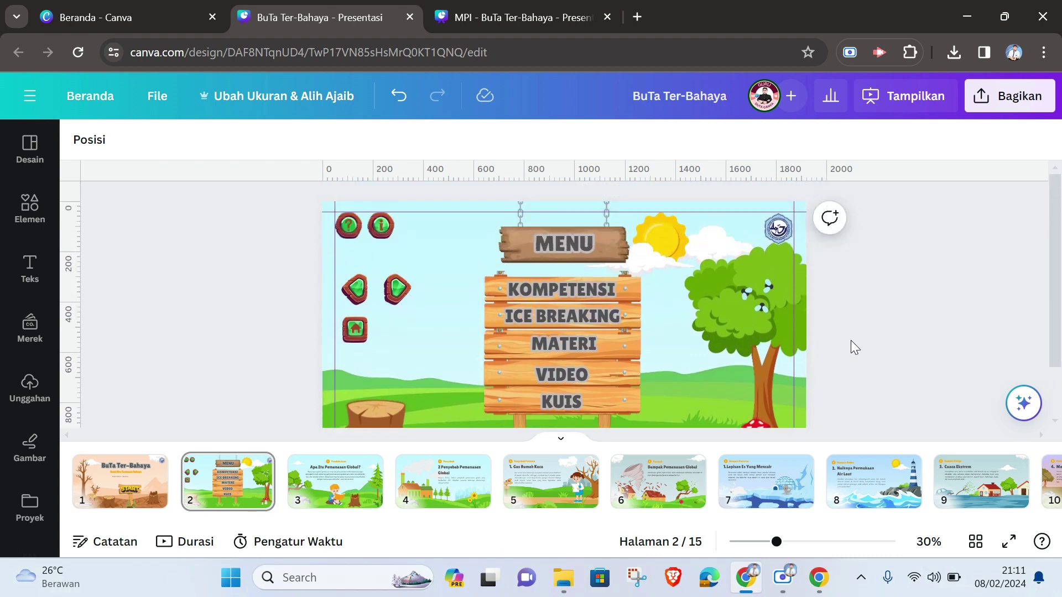
click(543, 16)
scroll(774, 315, down, 2)
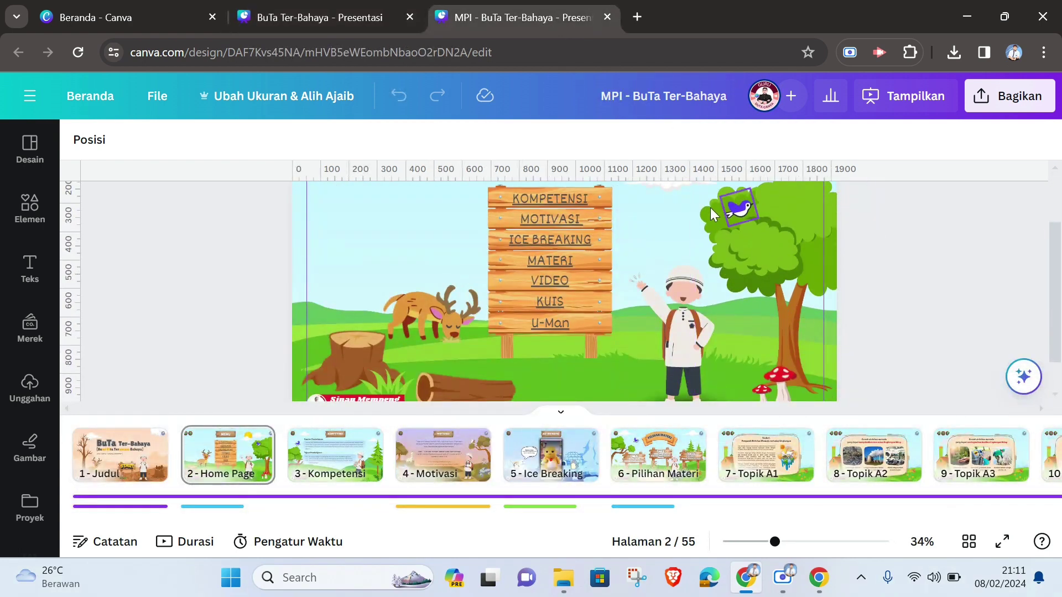
scroll(576, 329, up, 2)
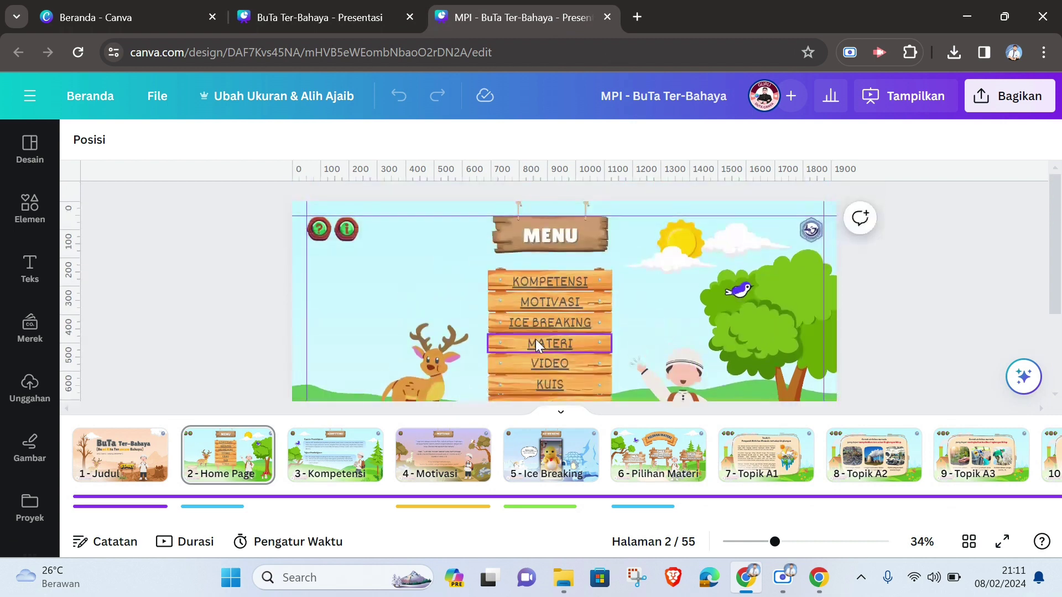
click(331, 19)
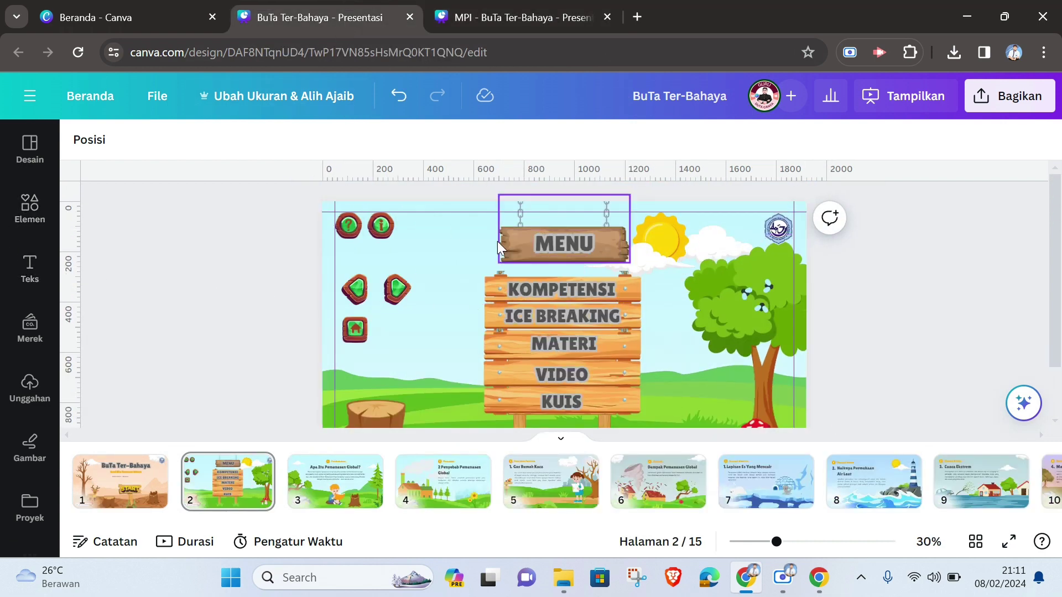
scroll(688, 363, down, 1)
scroll(706, 357, up, 1)
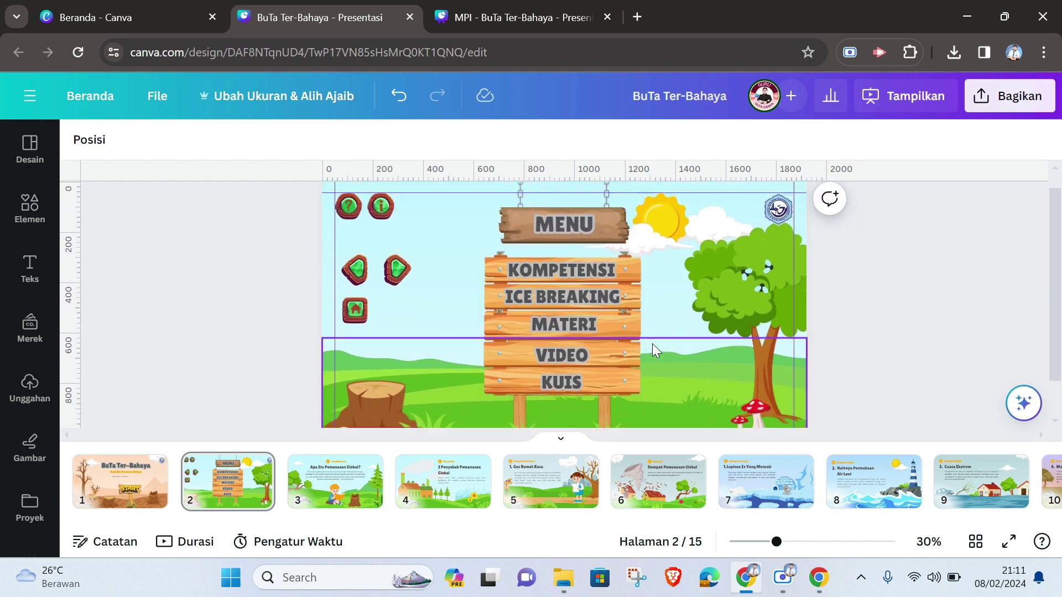
Search the element library for "bunga bergerak" and browse the graphics results for an animated flower.
click(42, 228)
click(172, 155)
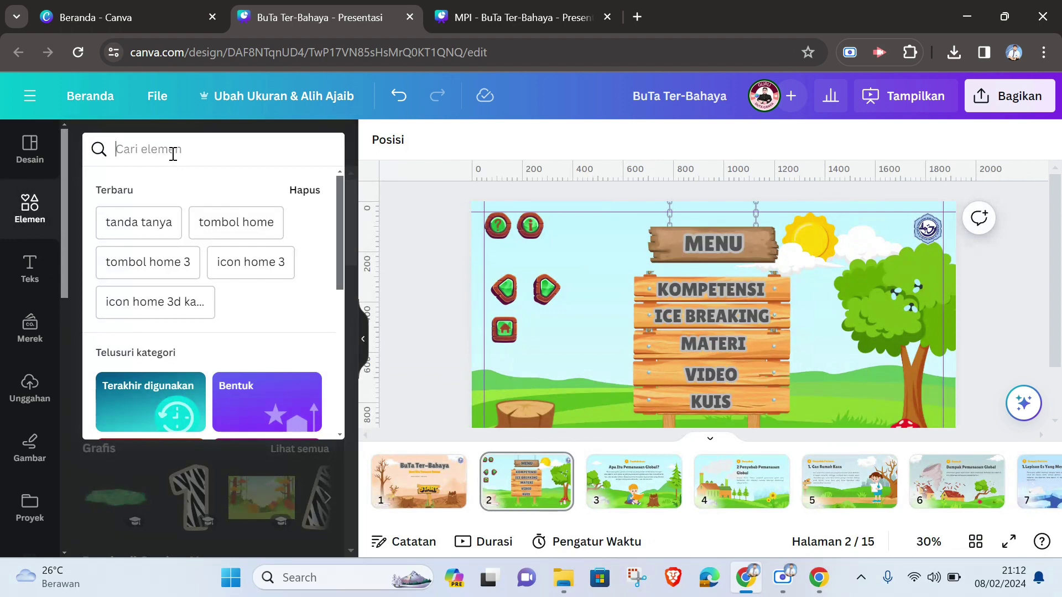
text(bu)
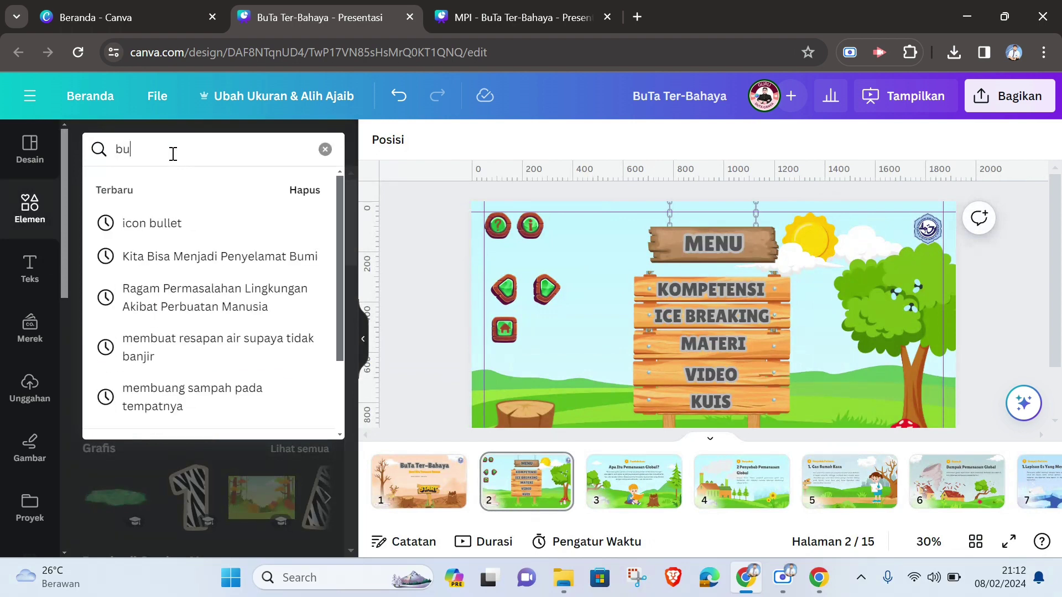
text(nga bergerak)
key(Return)
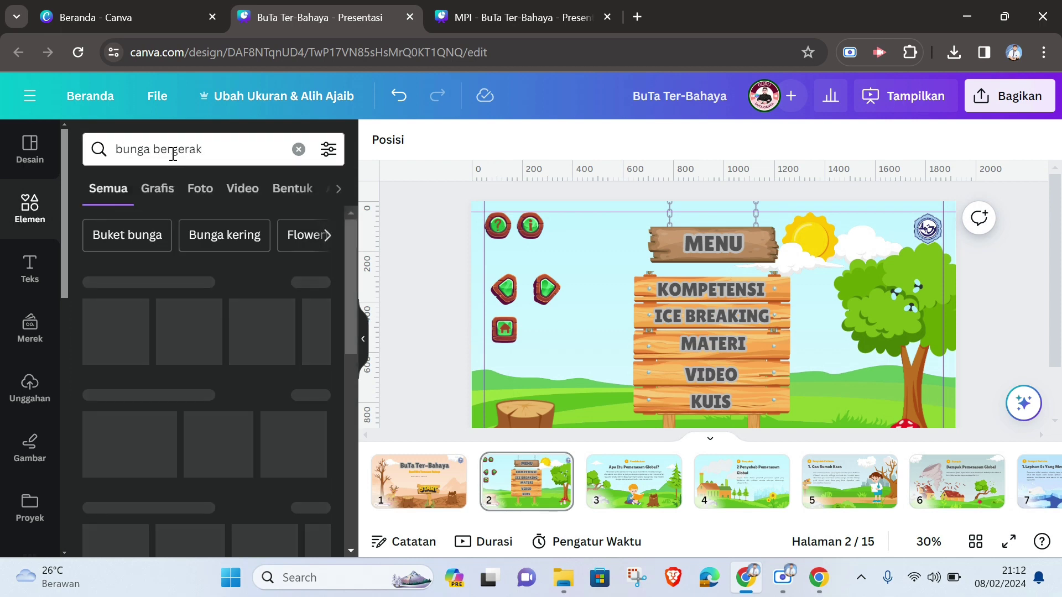
click(165, 193)
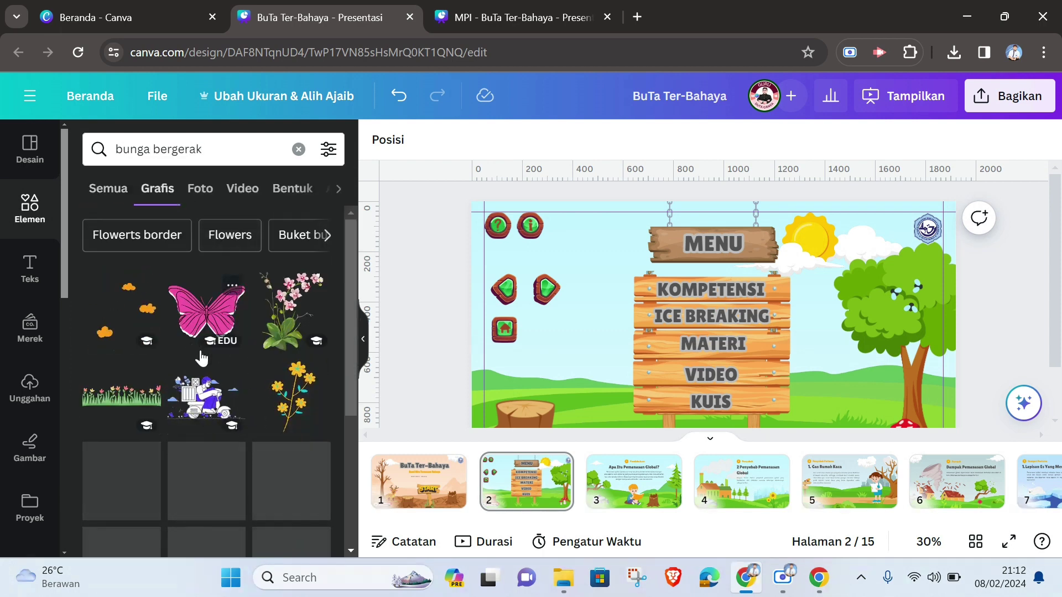
scroll(260, 409, down, 1)
scroll(221, 442, down, 2)
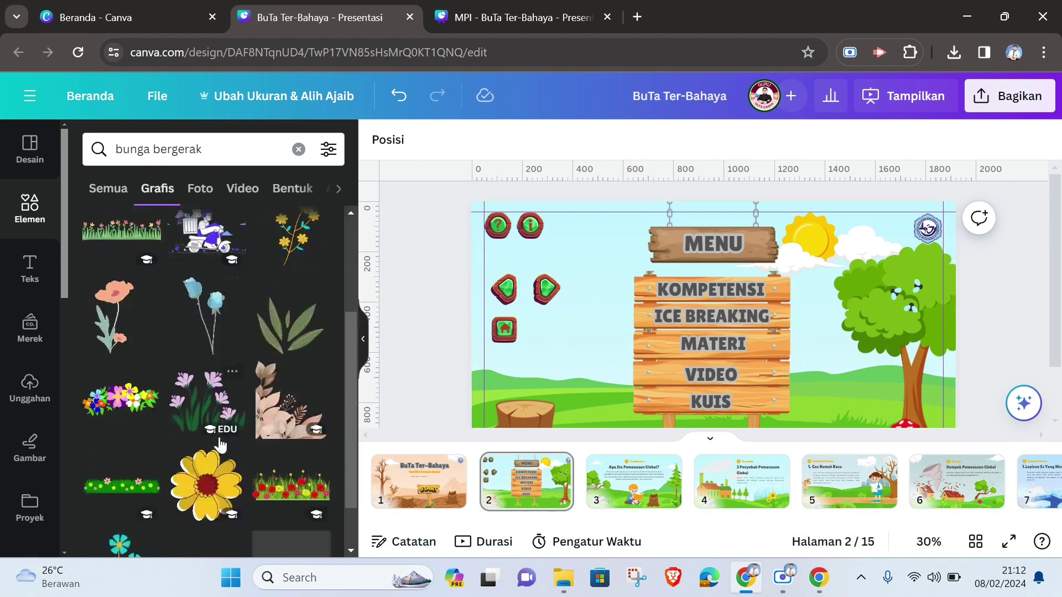
scroll(218, 481, down, 2)
scroll(216, 476, down, 2)
scroll(719, 332, down, 2)
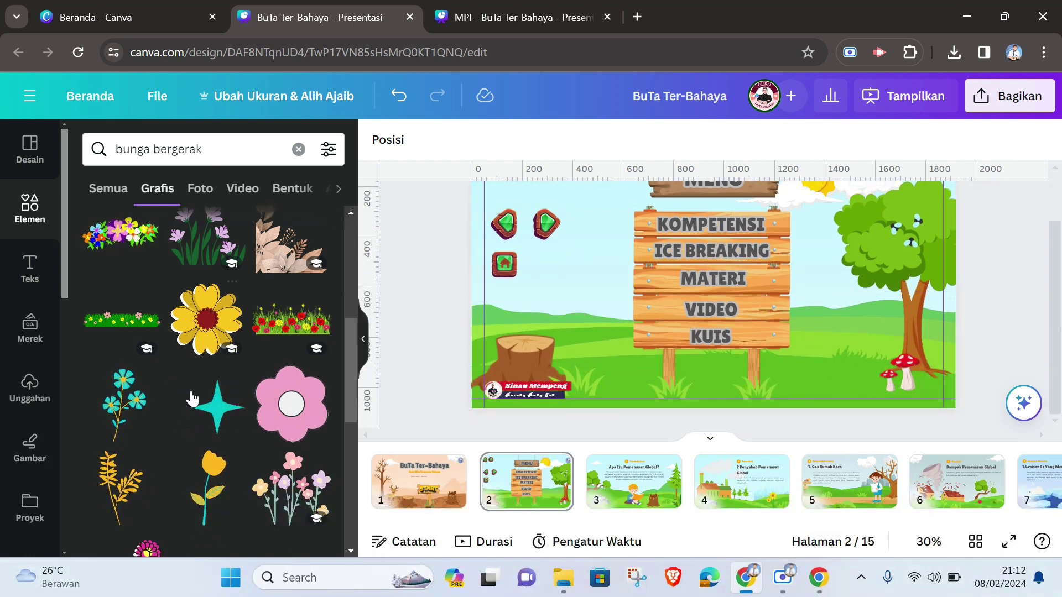
Add the yellow tulip animation to page 2, shrink it and place it on the grass beside the red mushrooms.
click(204, 500)
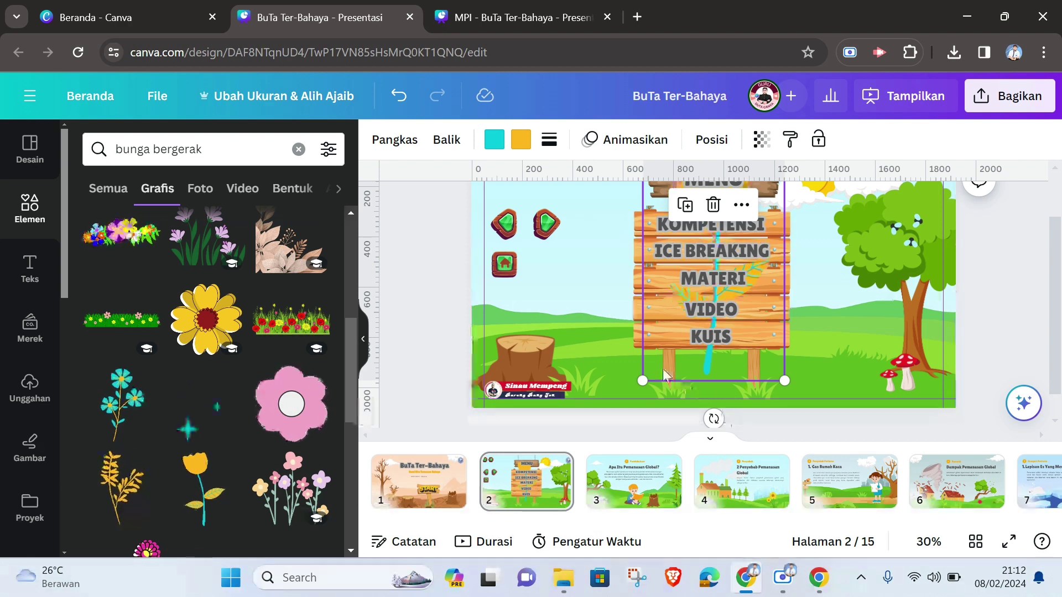
drag(652, 368, 768, 410)
drag(901, 209, 817, 332)
drag(787, 372, 824, 370)
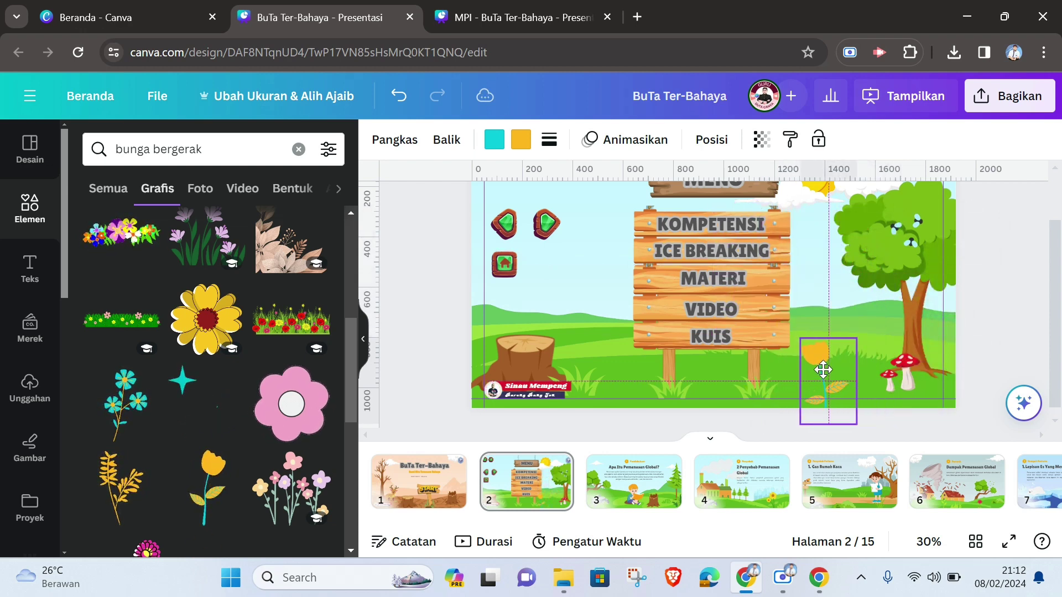
drag(857, 338, 821, 376)
click(1021, 309)
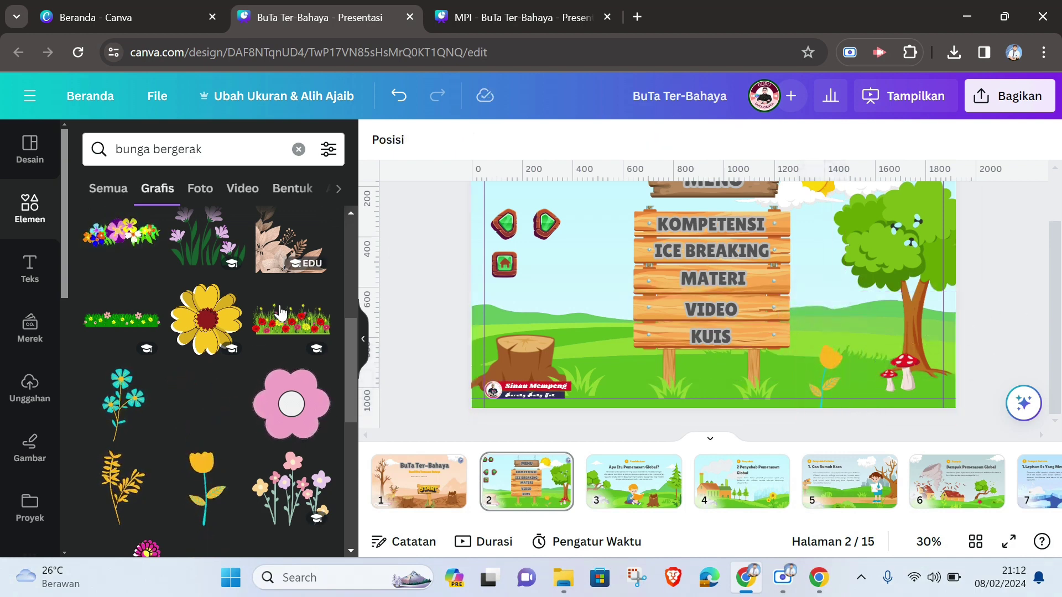
Replace the element search with "burung terbang animasi" and limit the results to graphics.
scroll(437, 354, up, 2)
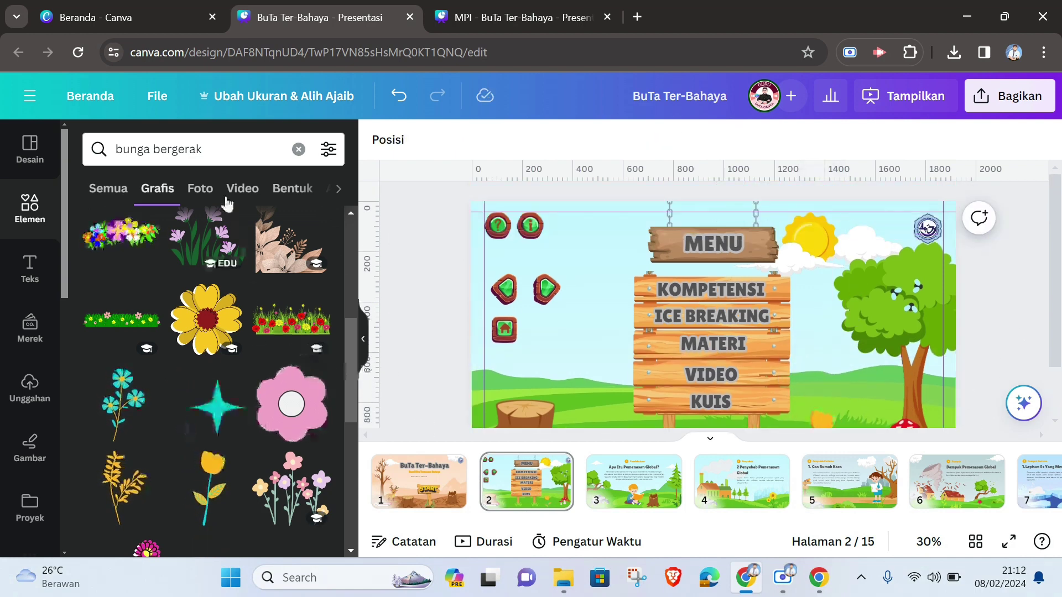
click(299, 150)
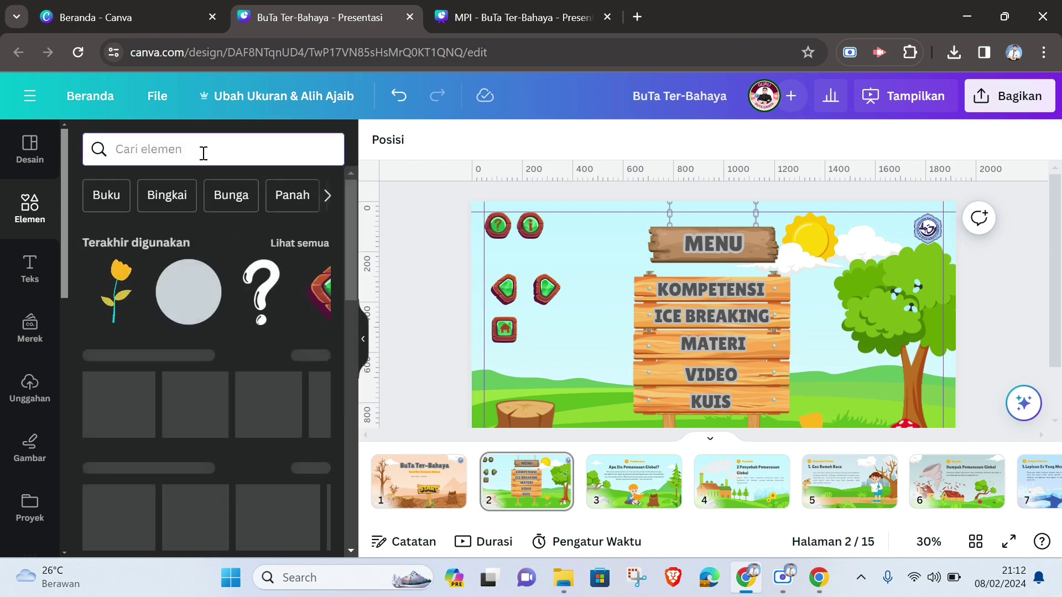
text(burung)
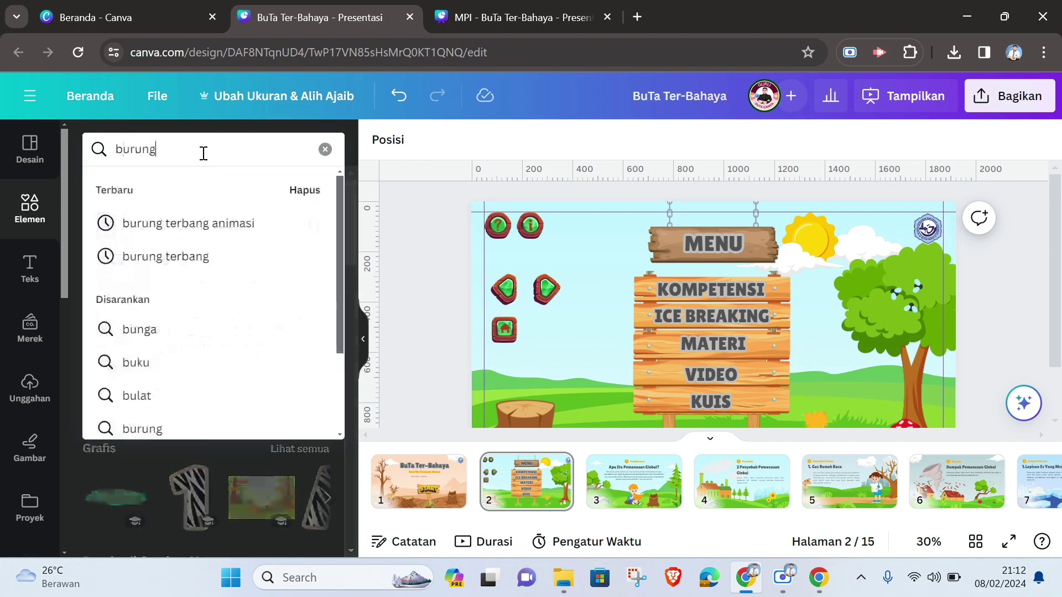
click(173, 223)
click(145, 195)
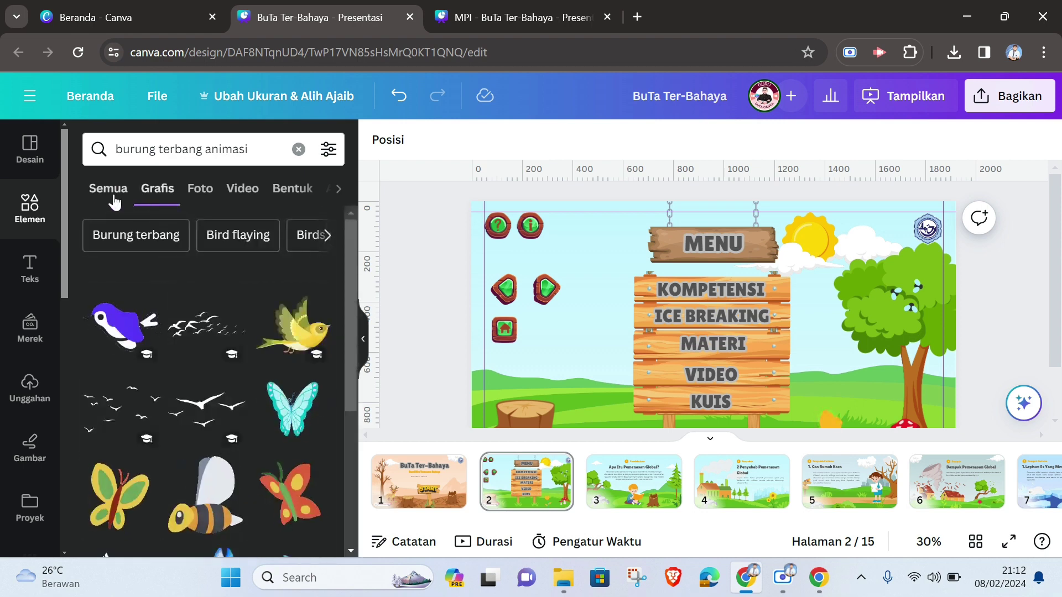
Insert the purple flying bird animation, scale it down and place it between the menu board and the tree.
click(113, 329)
drag(601, 227, 770, 394)
scroll(819, 388, down, 3)
scroll(805, 345, up, 1)
drag(805, 346, 841, 235)
scroll(841, 236, up, 2)
click(365, 341)
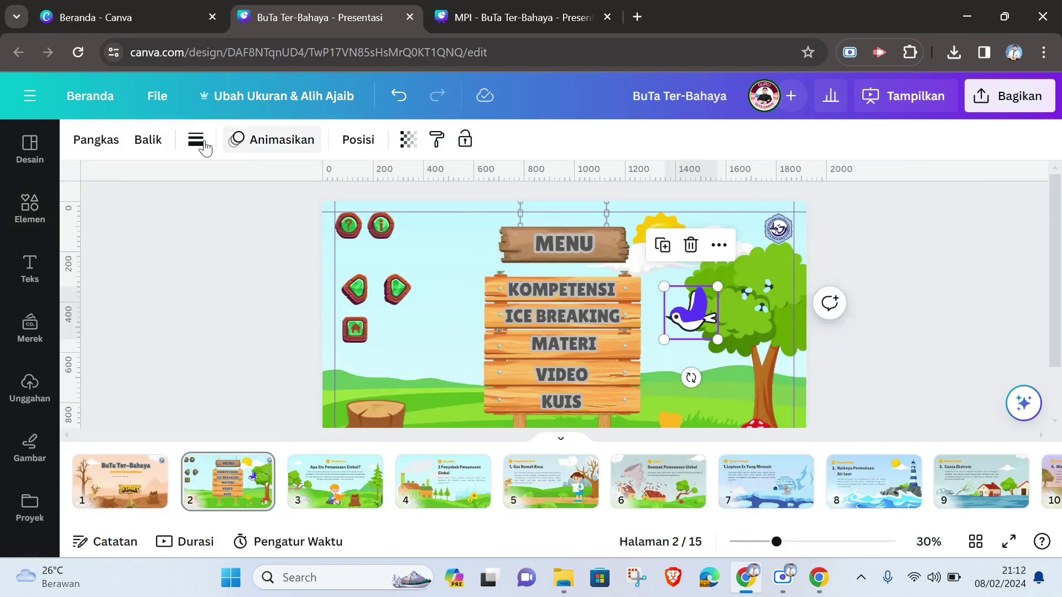
Flip the bird horizontally, make it smaller, tilt it slightly and position it below the sun beside the tree.
click(147, 141)
click(203, 186)
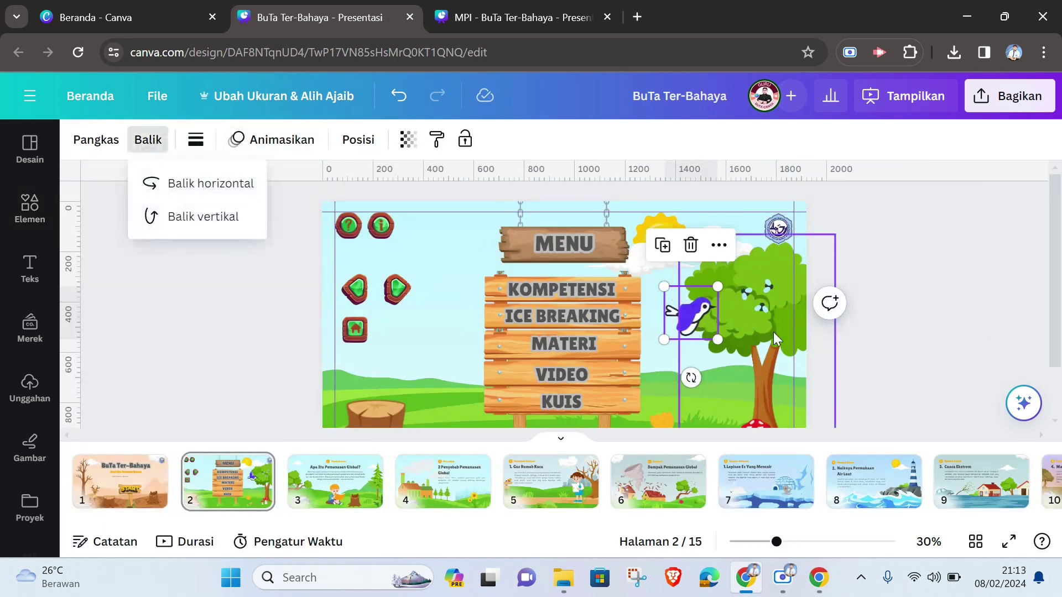
drag(693, 311, 716, 341)
drag(706, 269, 681, 288)
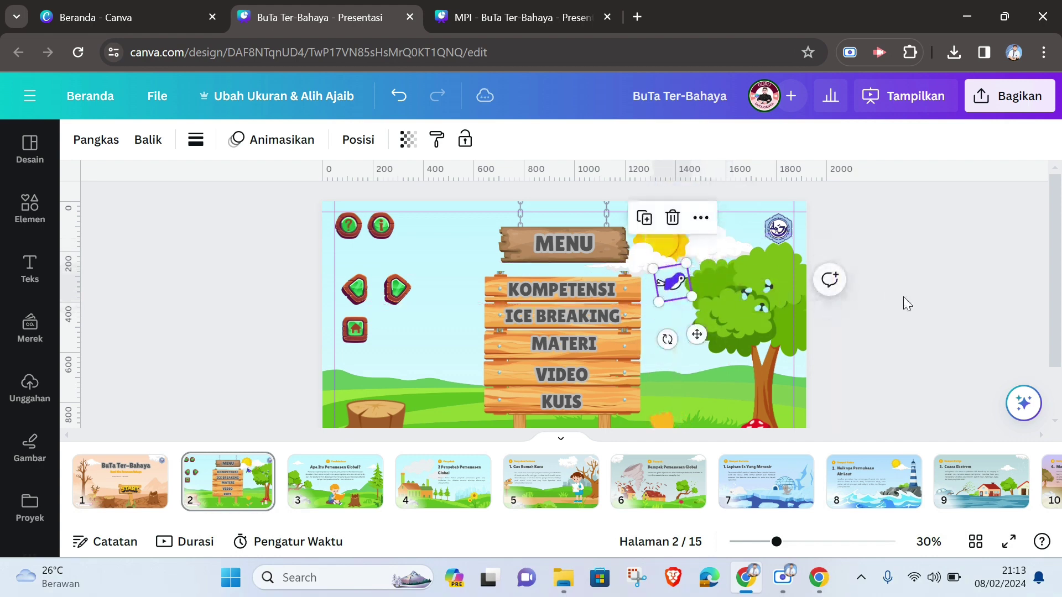
click(742, 299)
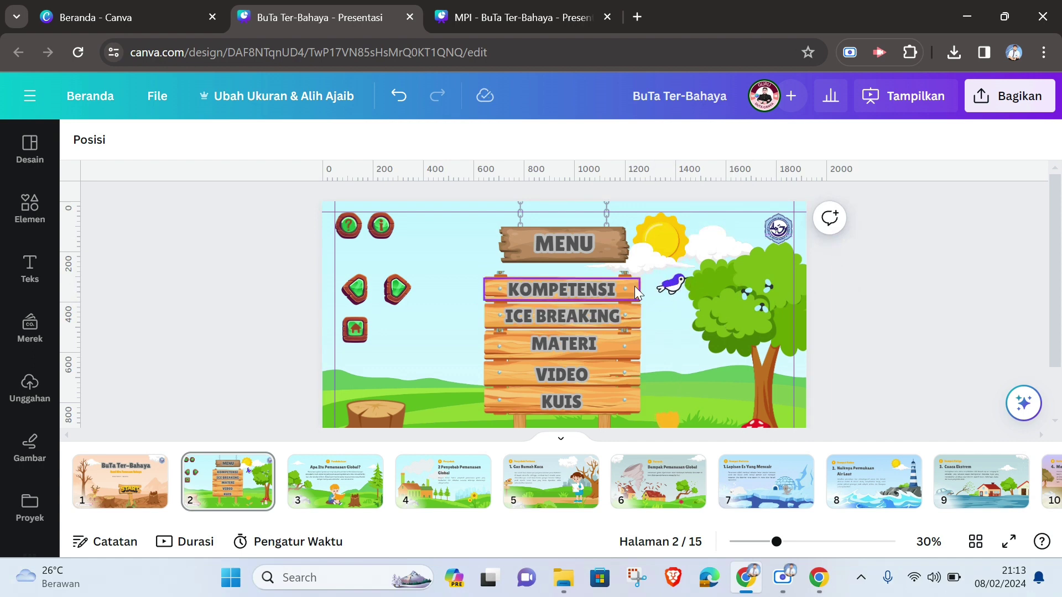
Fine-tune the vertical positions of the menu labels, including MATERI, VIDEO and KUIS, so they sit centred on their planks.
scroll(636, 287, down, 2)
scroll(701, 316, up, 2)
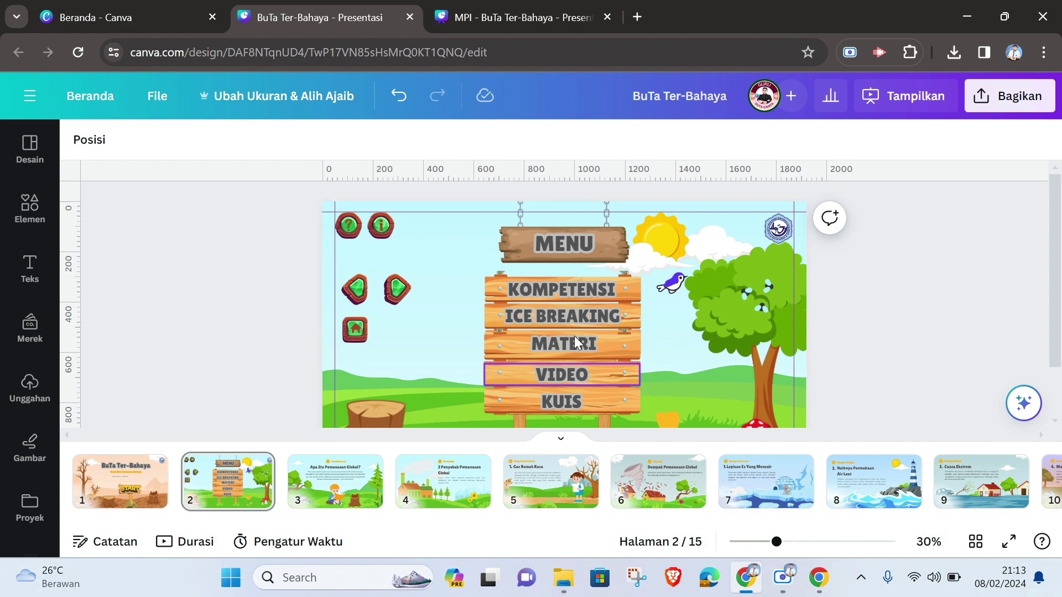
click(562, 353)
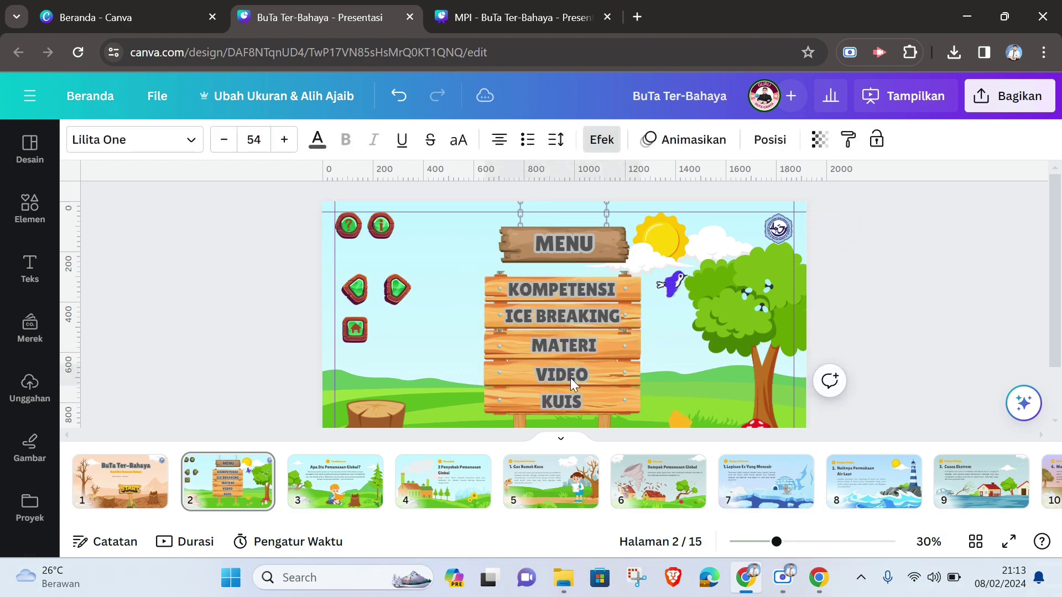
click(575, 401)
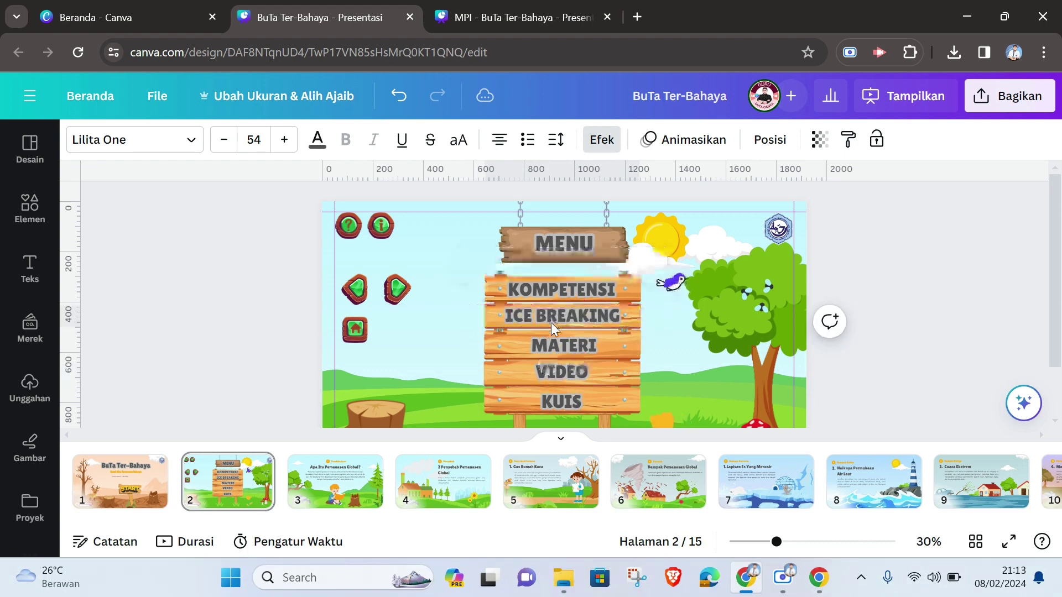
click(957, 317)
click(570, 400)
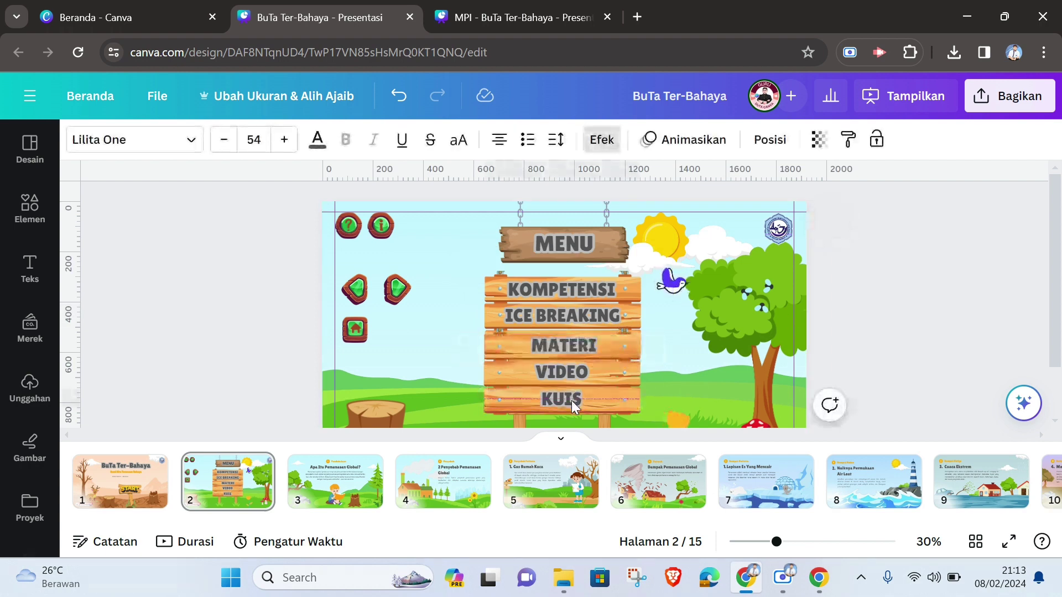
click(895, 331)
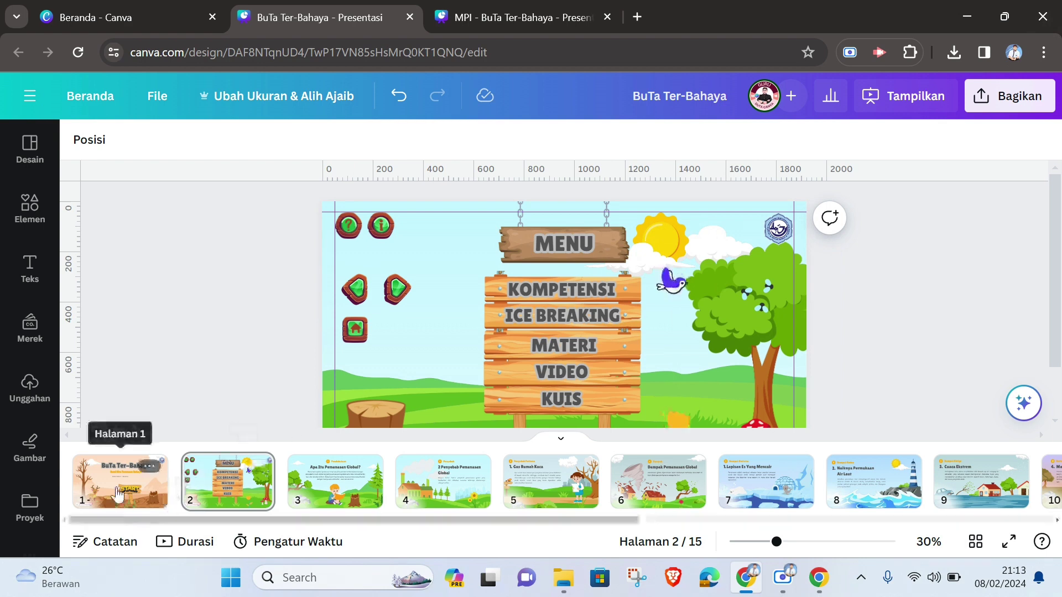
Rename page 1 as "Cover".
click(118, 494)
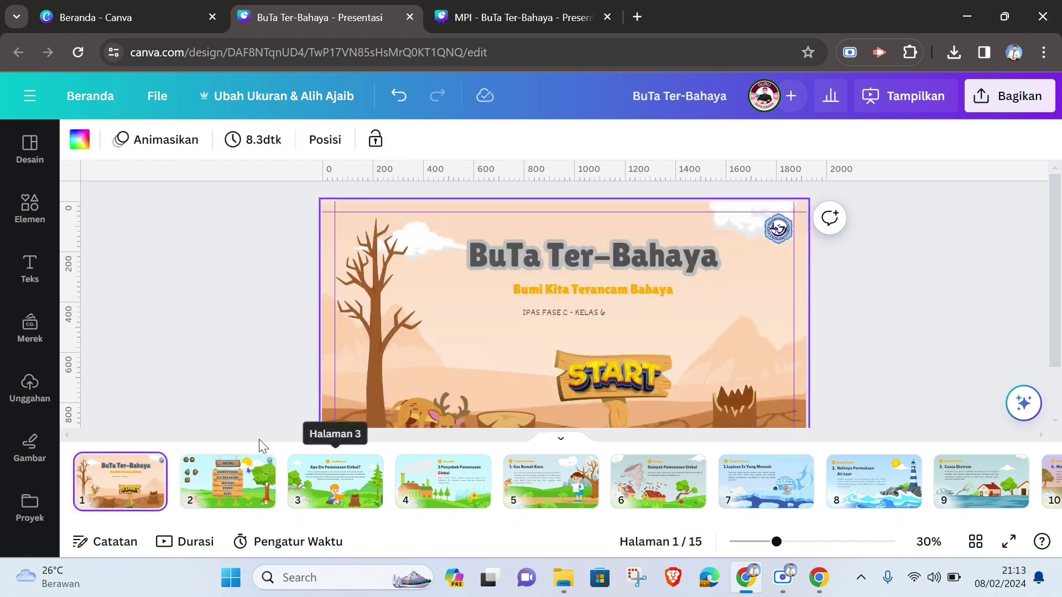
mouse_move(156, 469)
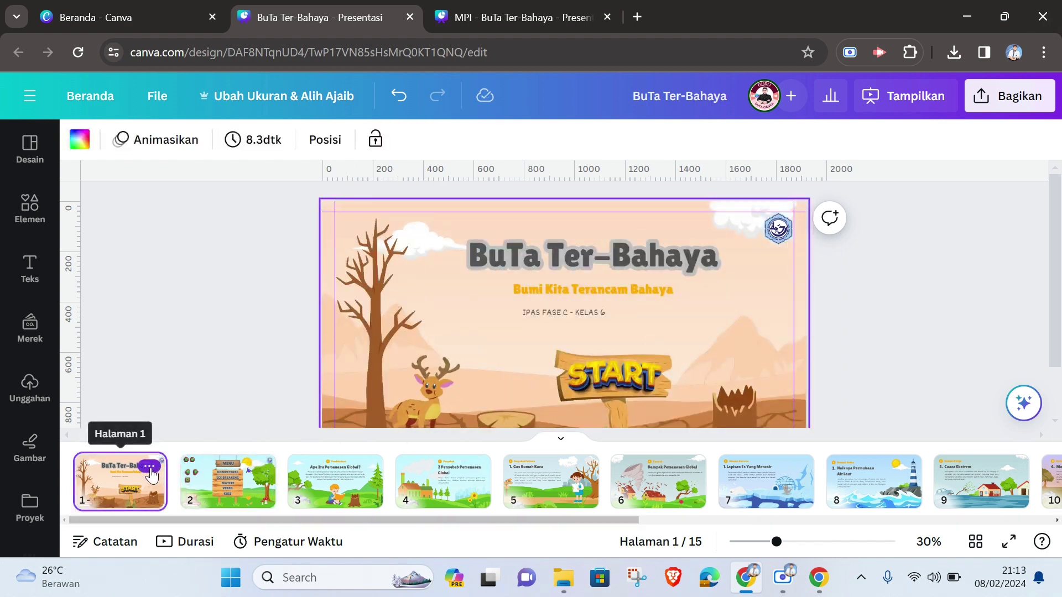
click(149, 467)
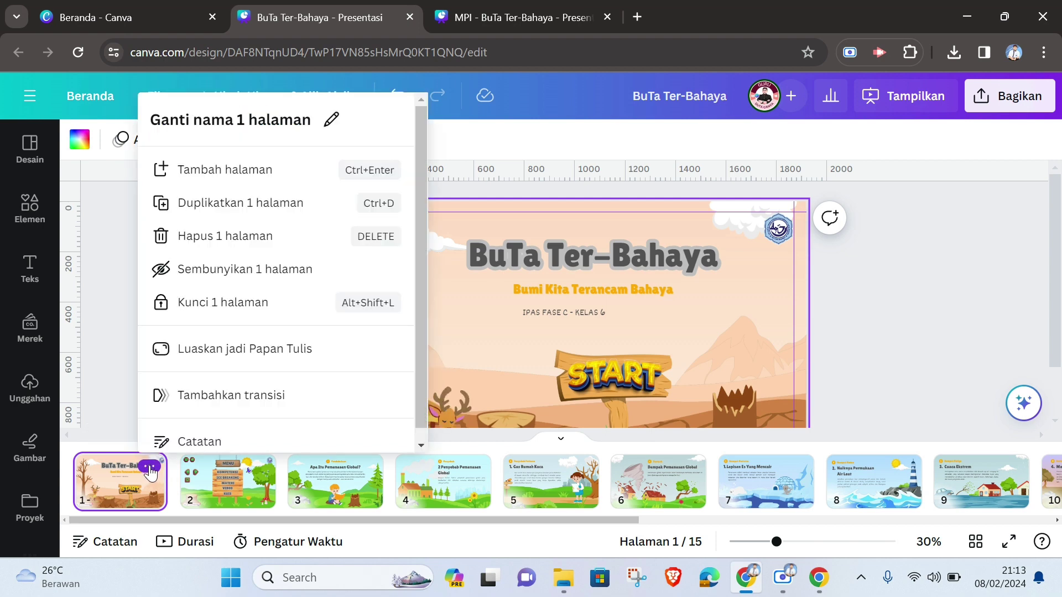
click(329, 127)
text(Cover)
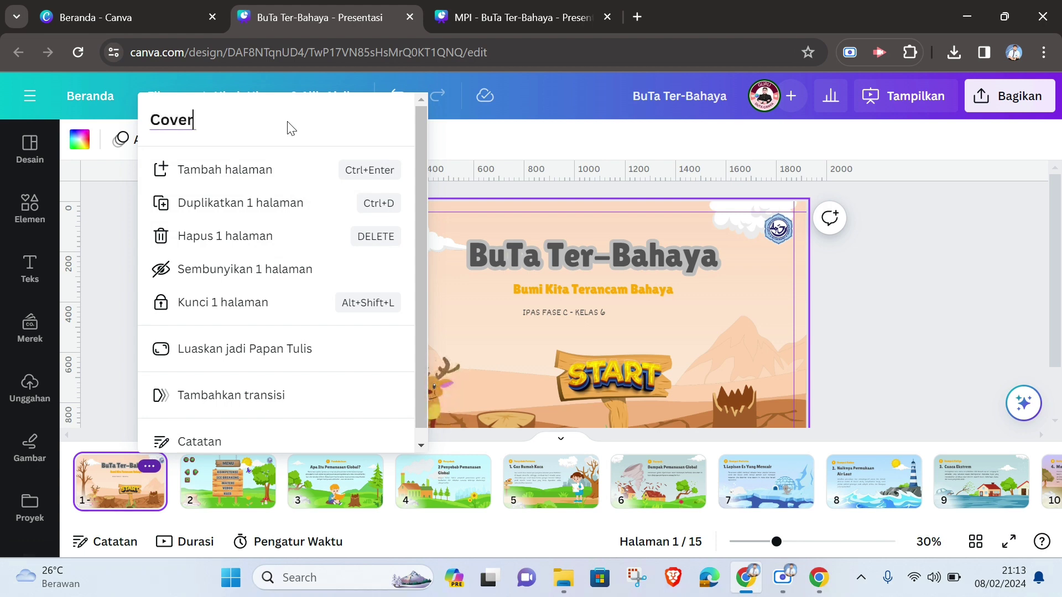
key(Return)
click(898, 282)
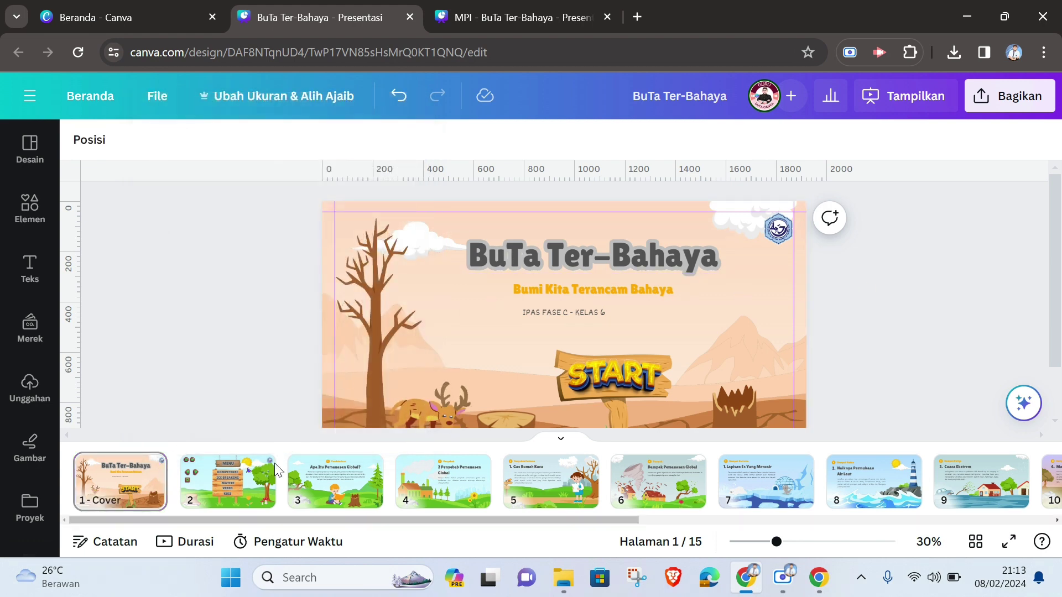
Rename page 2 as "Menu".
click(268, 470)
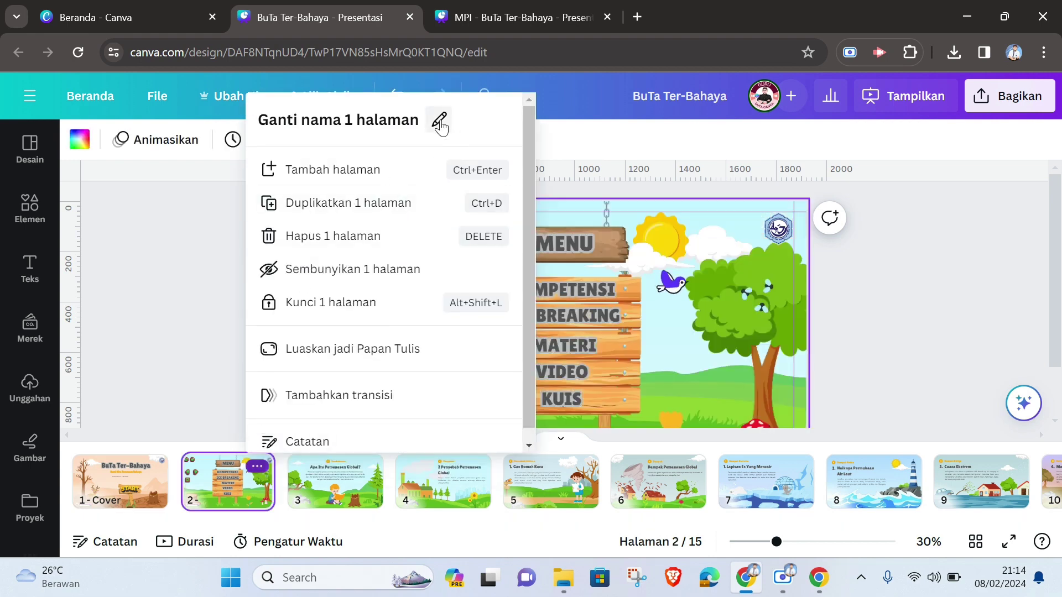
click(437, 120)
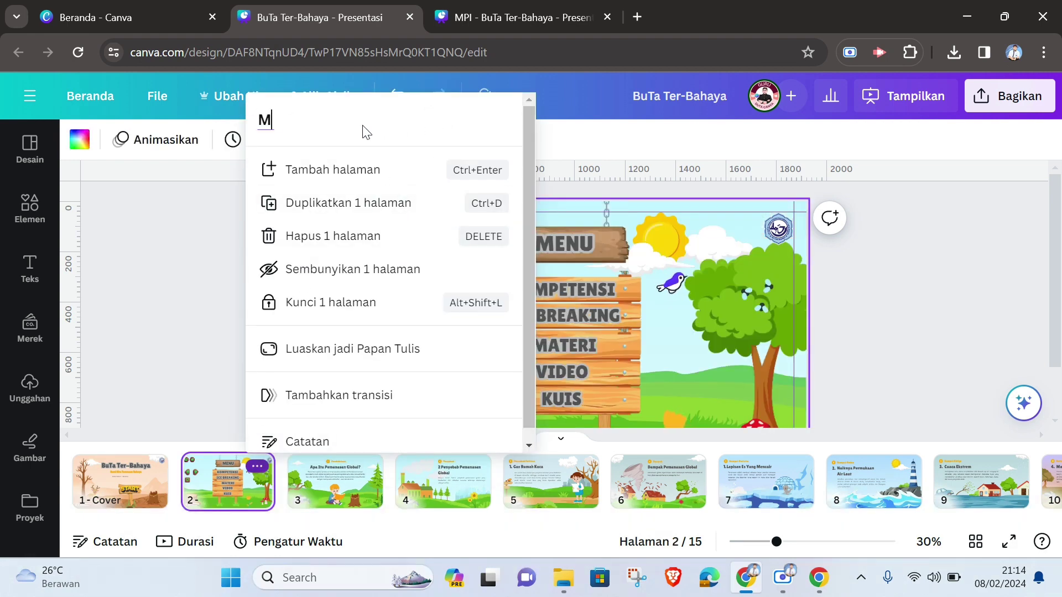
text(Menu)
key(Return)
click(881, 267)
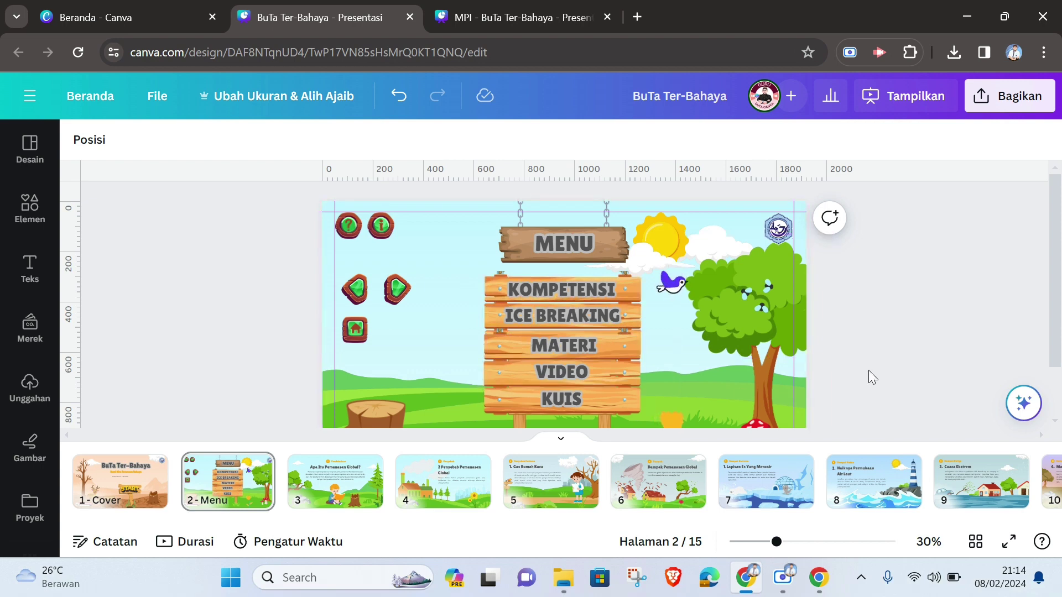
Group the START lettering with its wooden sign on the Cover page and select the resulting group.
scroll(879, 385, down, 2)
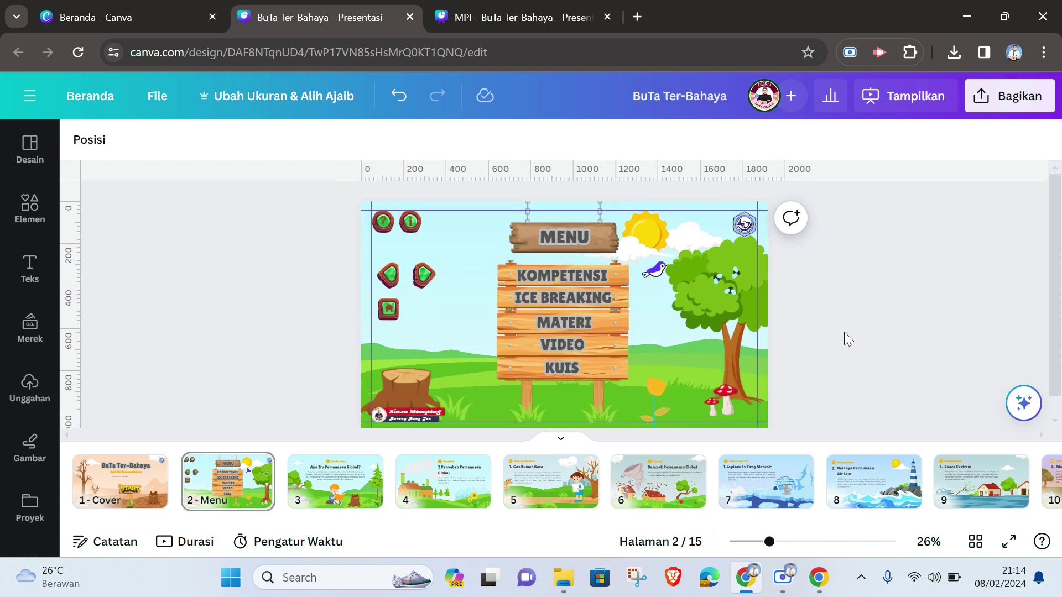
click(133, 476)
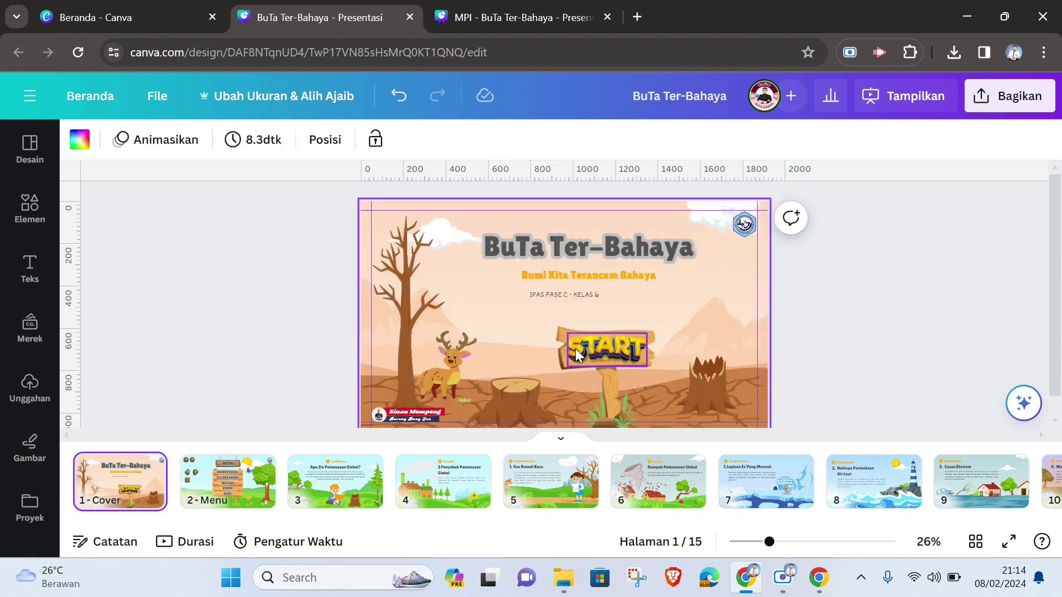
click(591, 347)
shift+click(591, 347)
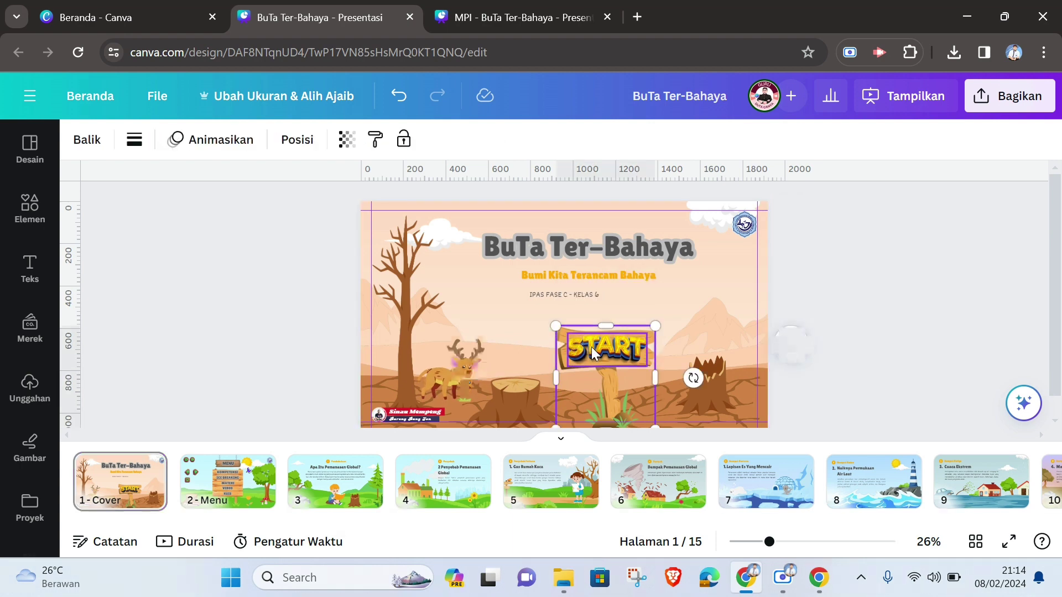
click(575, 284)
click(884, 311)
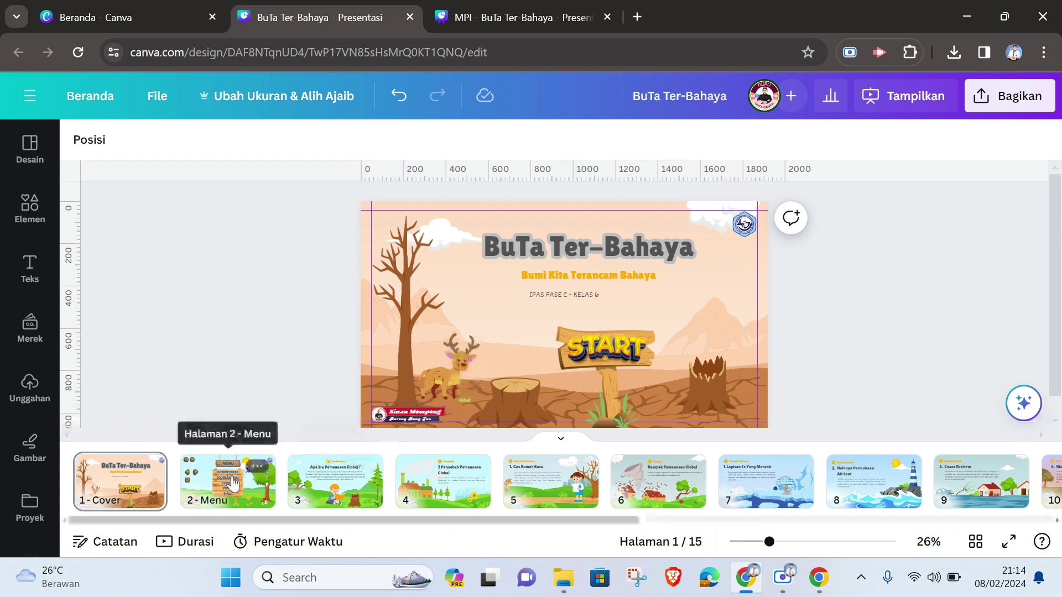
click(608, 351)
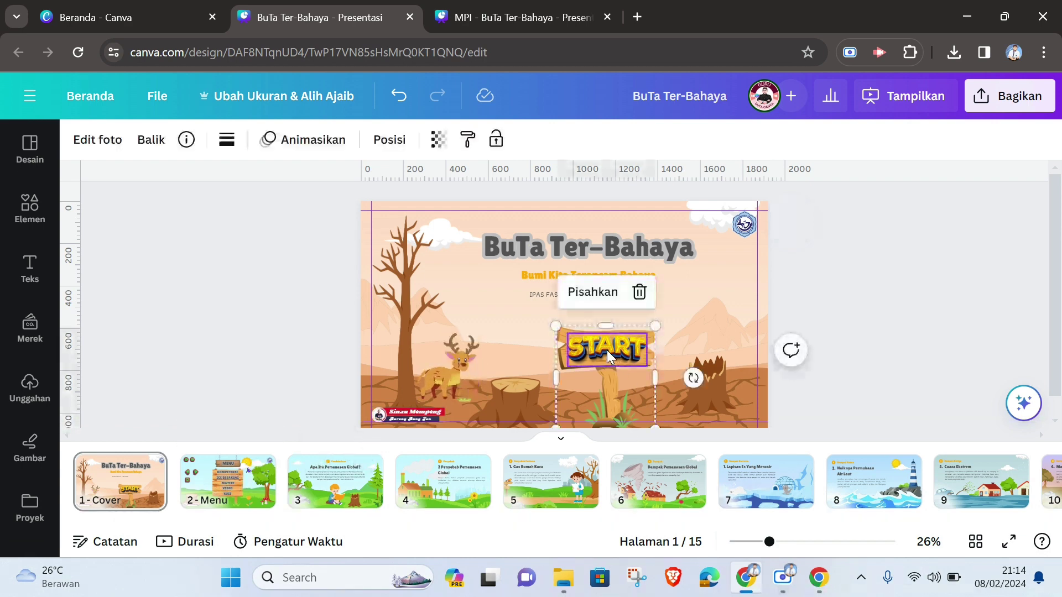
Ungroup the START lettering from its wooden sign on the Cover page.
right_click(606, 351)
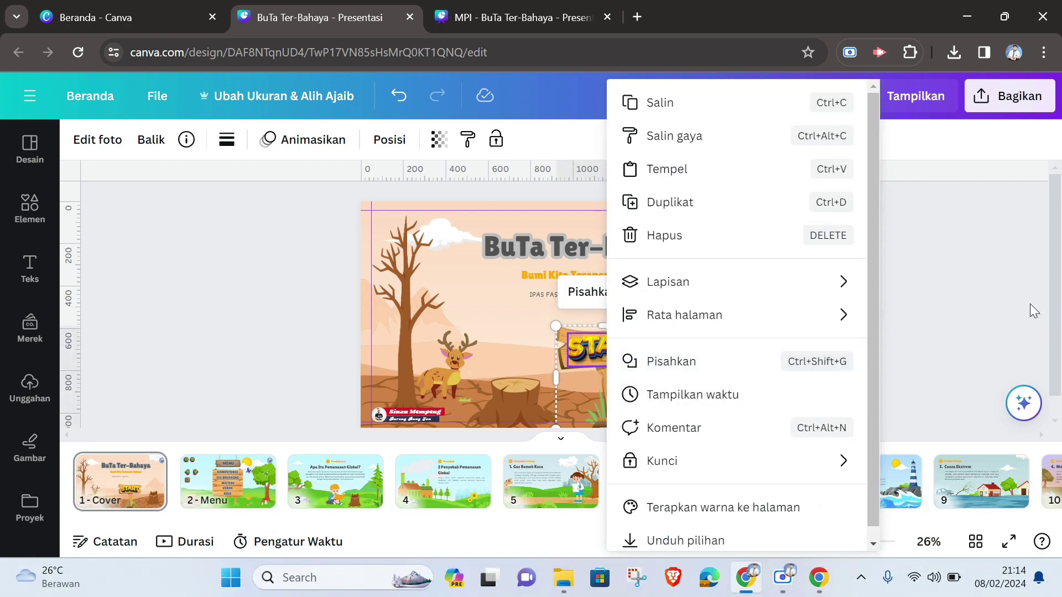
click(594, 357)
right_click(595, 357)
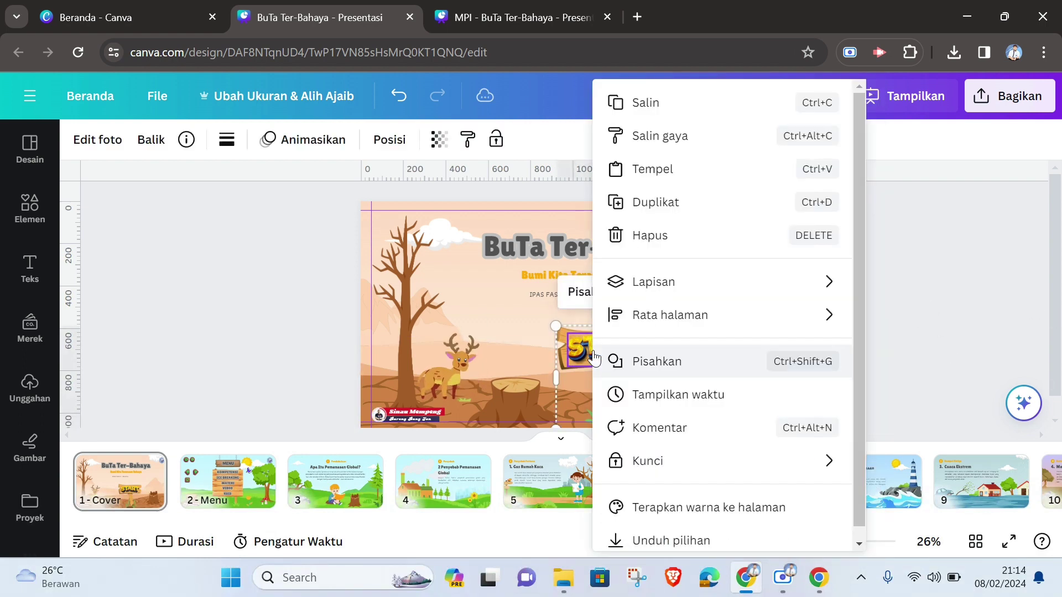
click(588, 372)
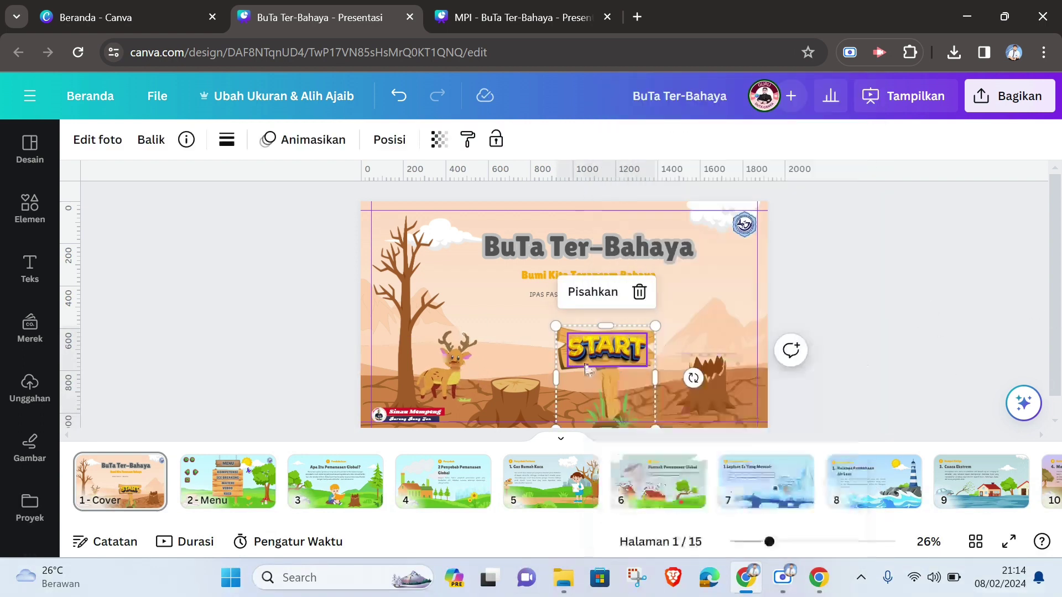
click(593, 292)
click(822, 317)
Try to stretch the START lettering sideways to the edge of its wooden sign, and undo the stretch.
click(576, 347)
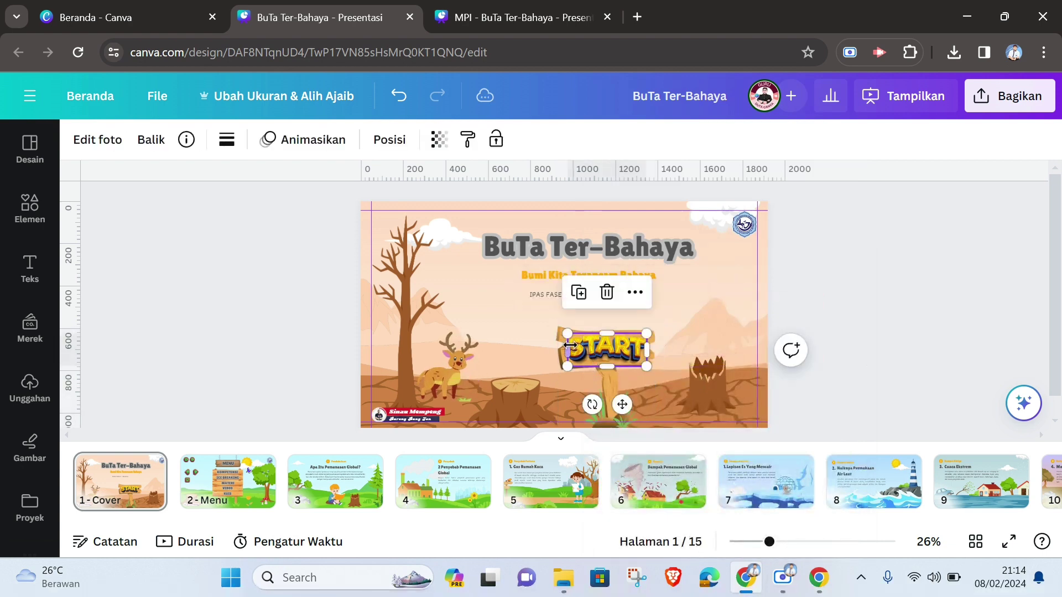
drag(567, 349, 558, 348)
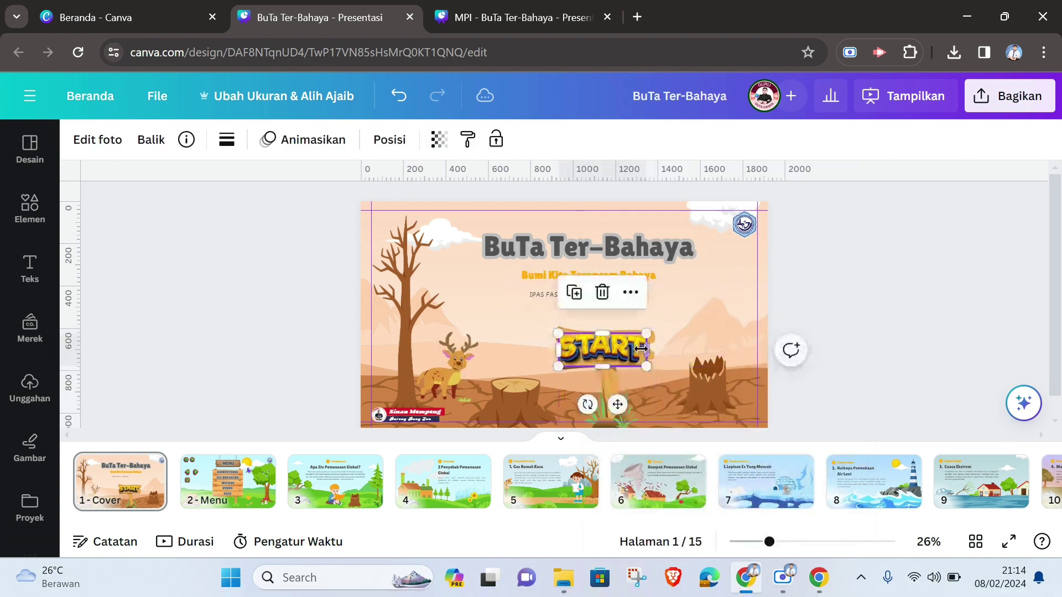
key(ctrl+z)
key(ctrl+z)
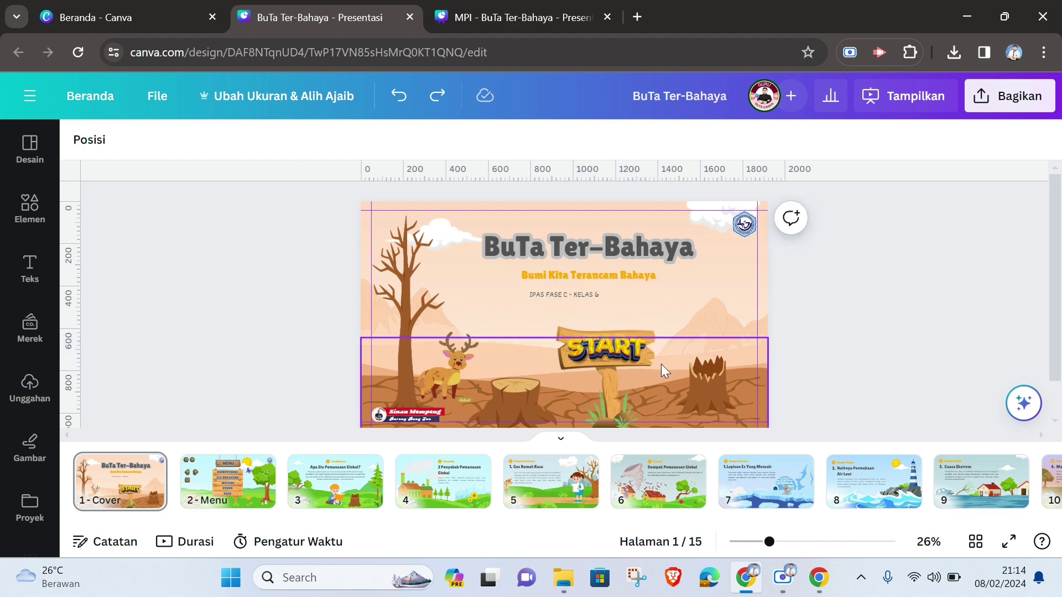
Link the START lettering on the Cover page to the page "2 - Menu".
right_click(603, 349)
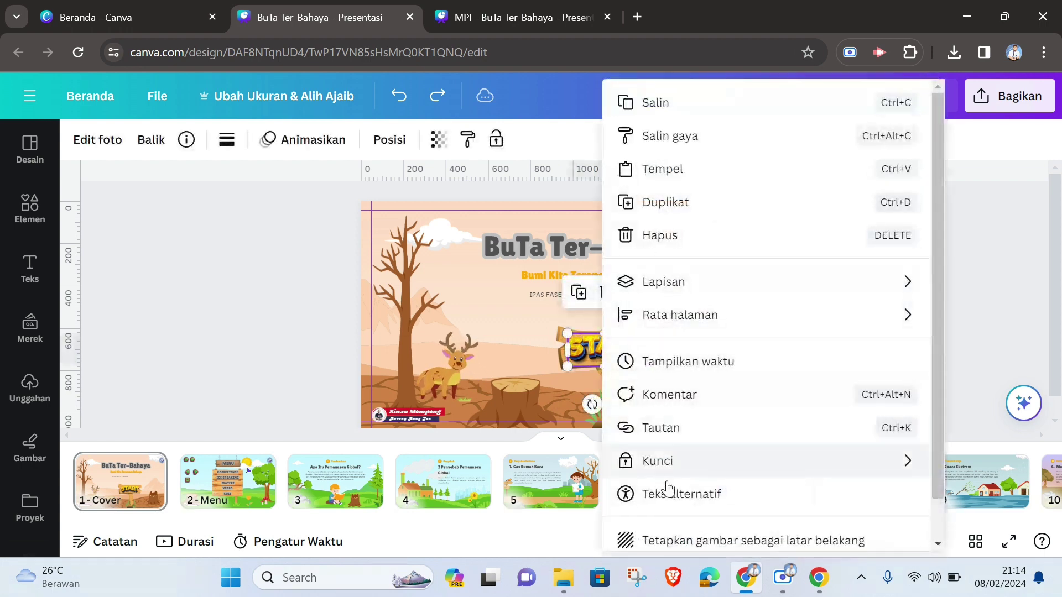
click(677, 427)
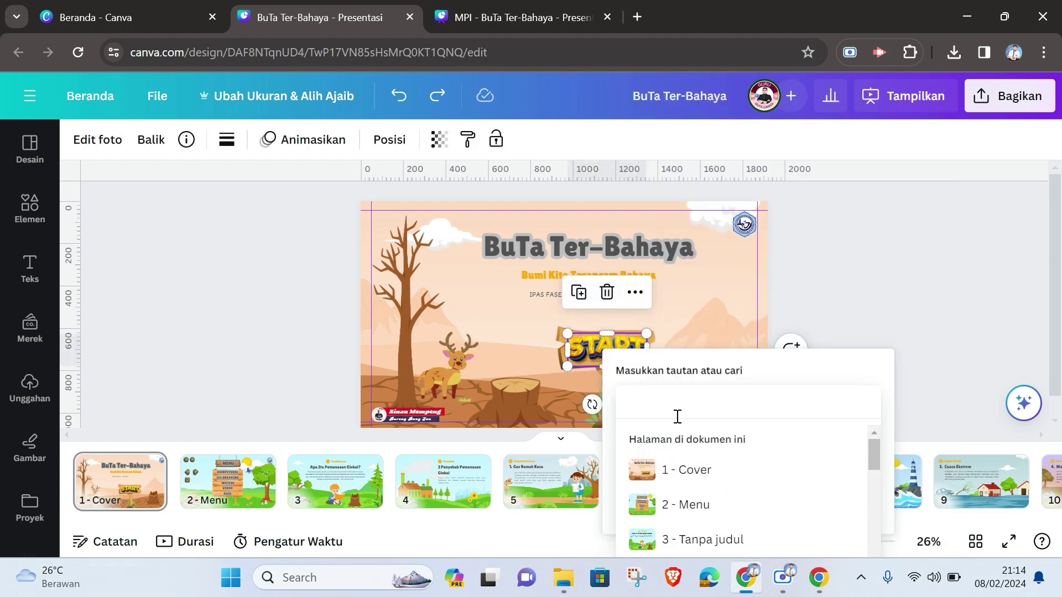
click(669, 394)
scroll(683, 437, down, 3)
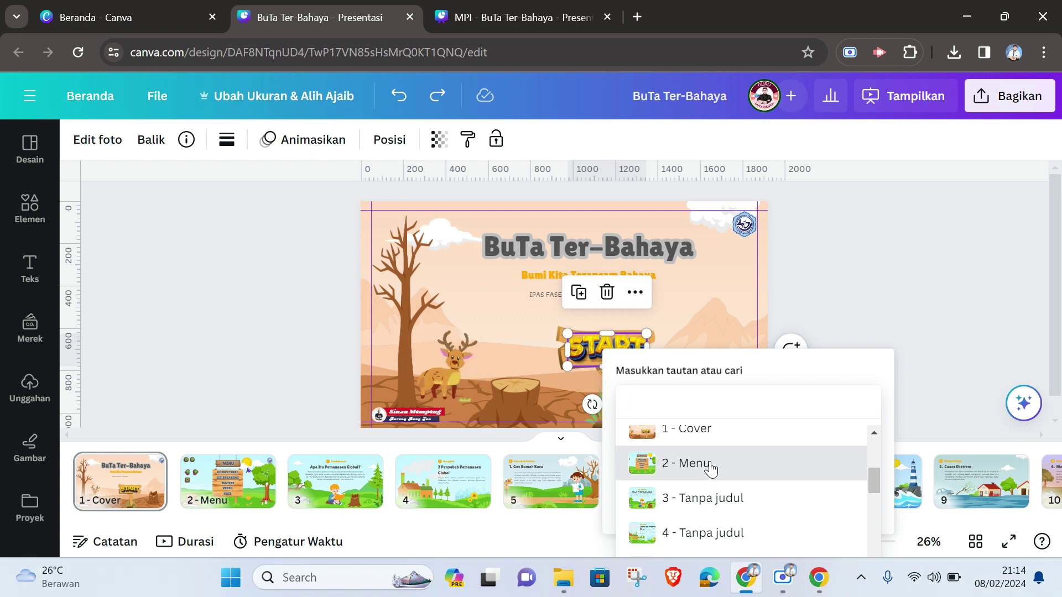
click(686, 463)
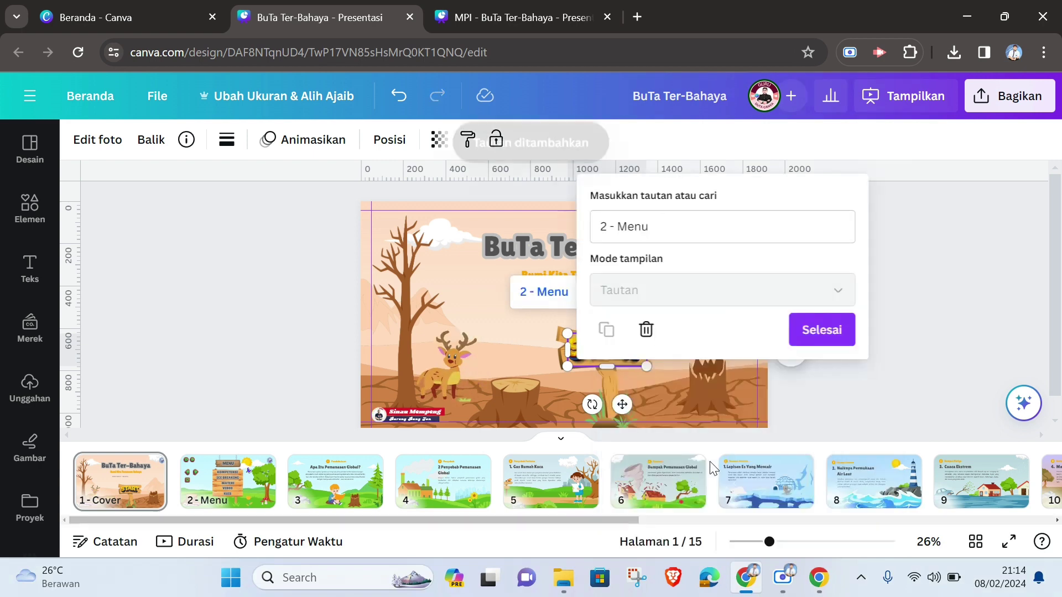
click(814, 332)
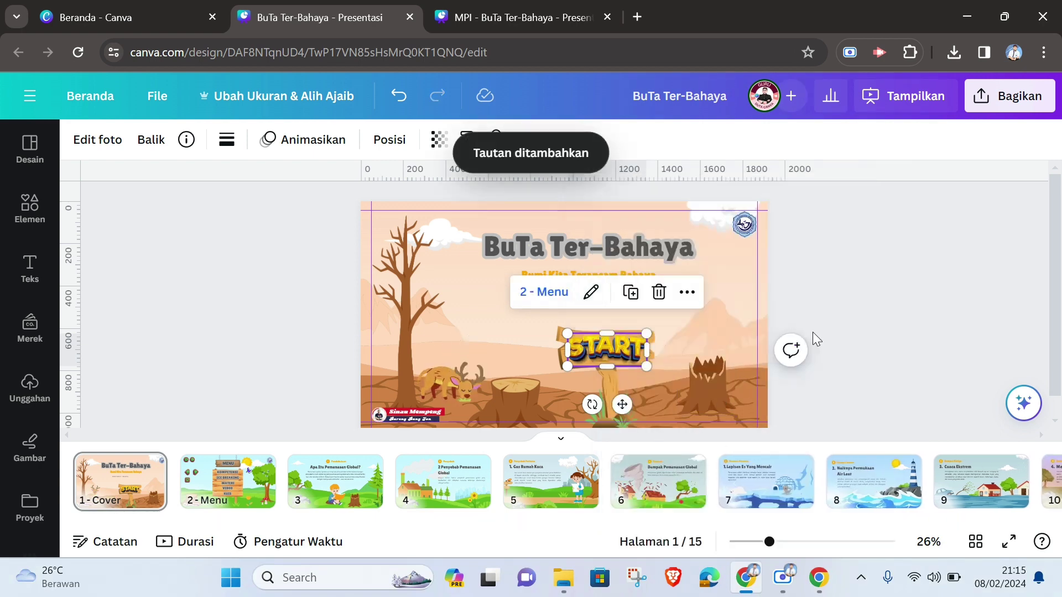
Present the design full screen from the Cover page and test the START link.
click(1007, 543)
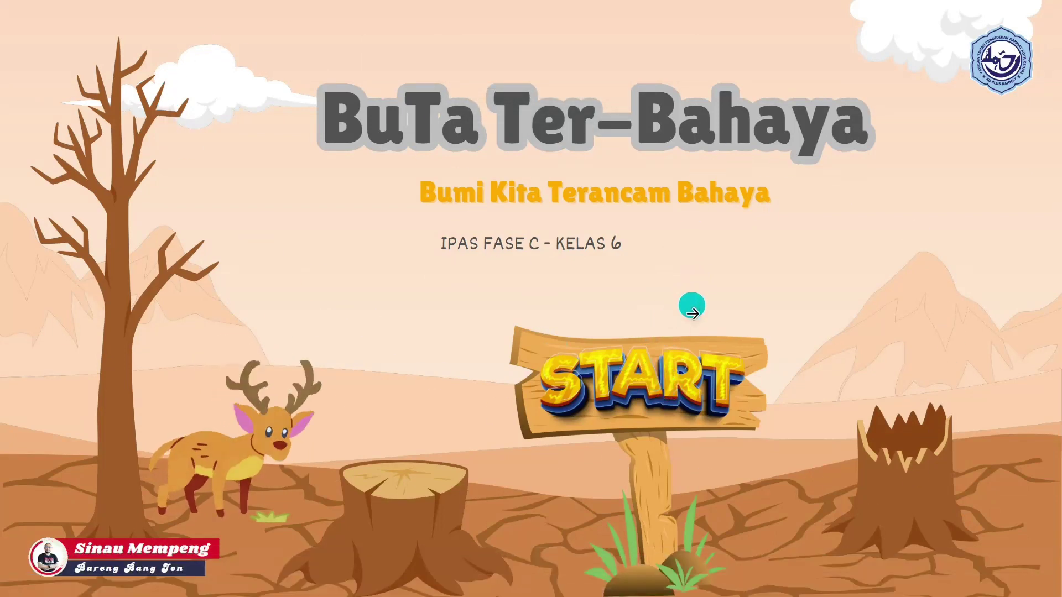
click(646, 388)
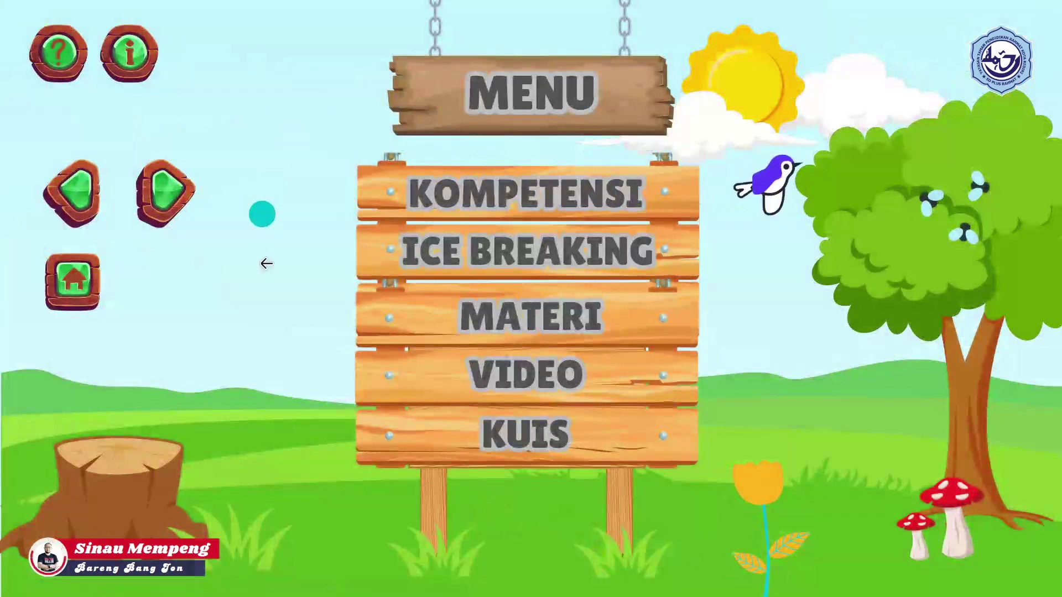
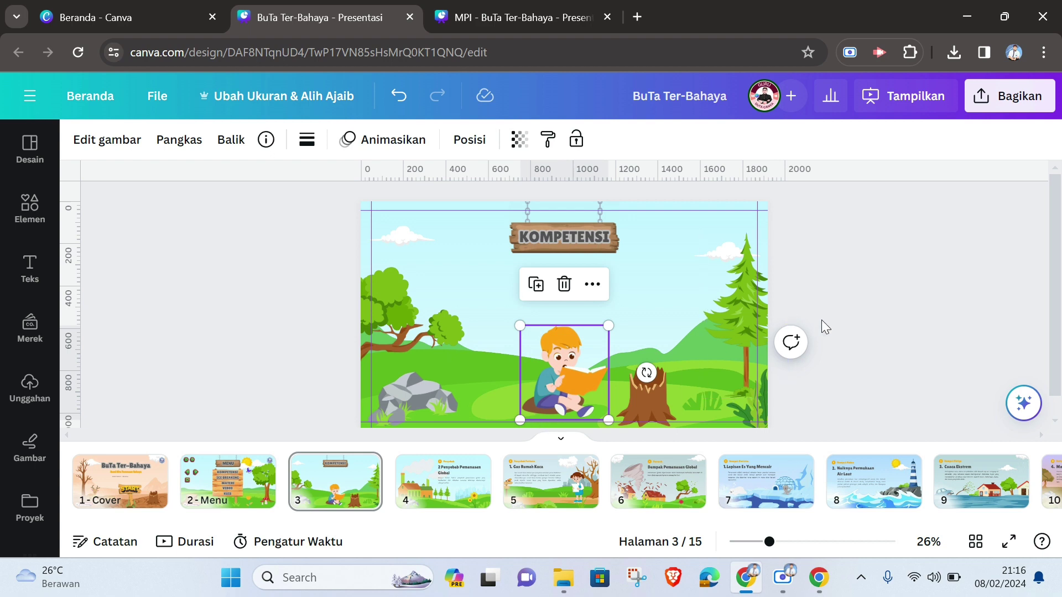
Shrink the reading boy illustration on page 3 and place it low on the grass beside the tree stump.
click(527, 354)
drag(520, 325, 554, 362)
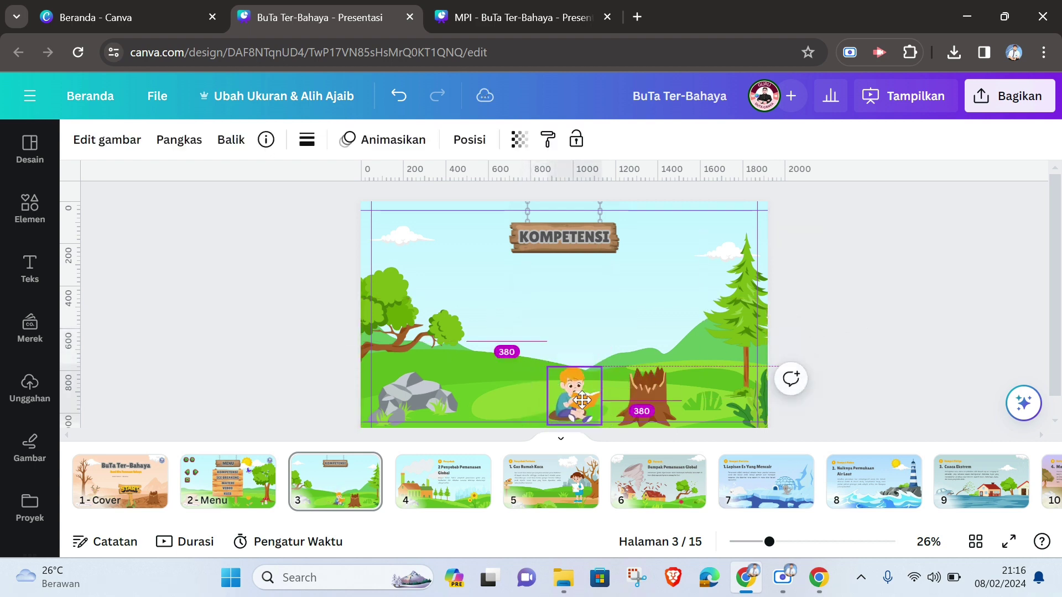
Paste the copied "Capaian Pembelajaran" and "Tujuan Pembelajaran" text blocks onto page 3 and place them beneath the KOMPETENSI sign.
click(519, 293)
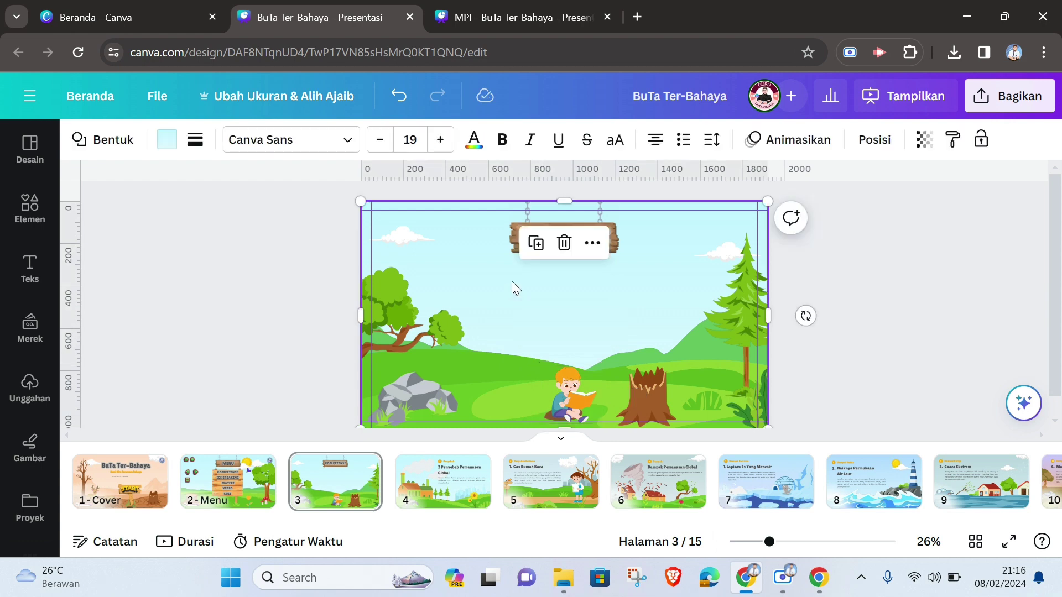
key(ctrl+v)
drag(460, 270, 459, 270)
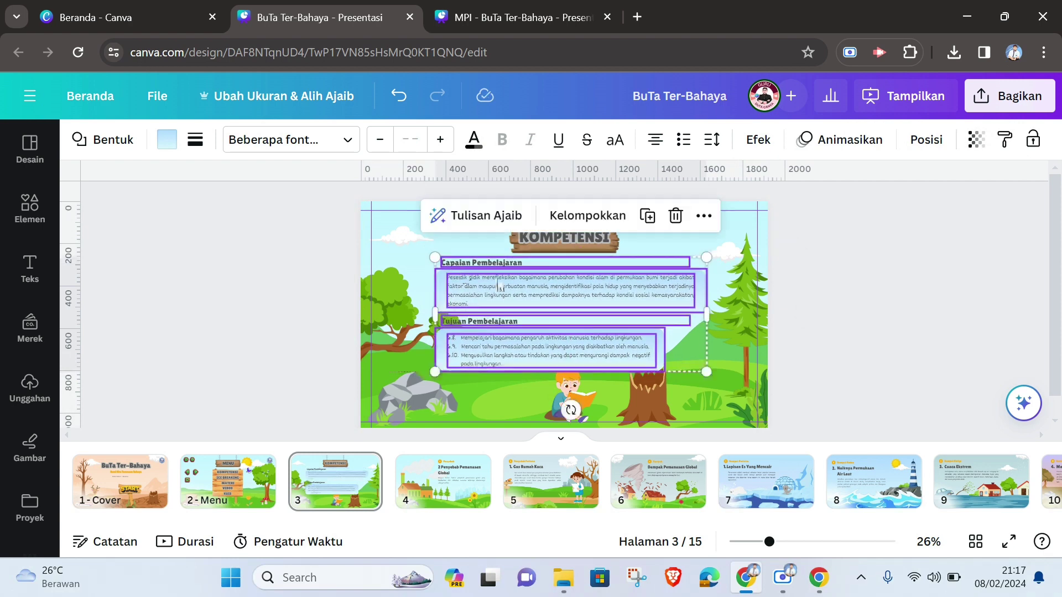
click(904, 320)
click(573, 399)
click(474, 141)
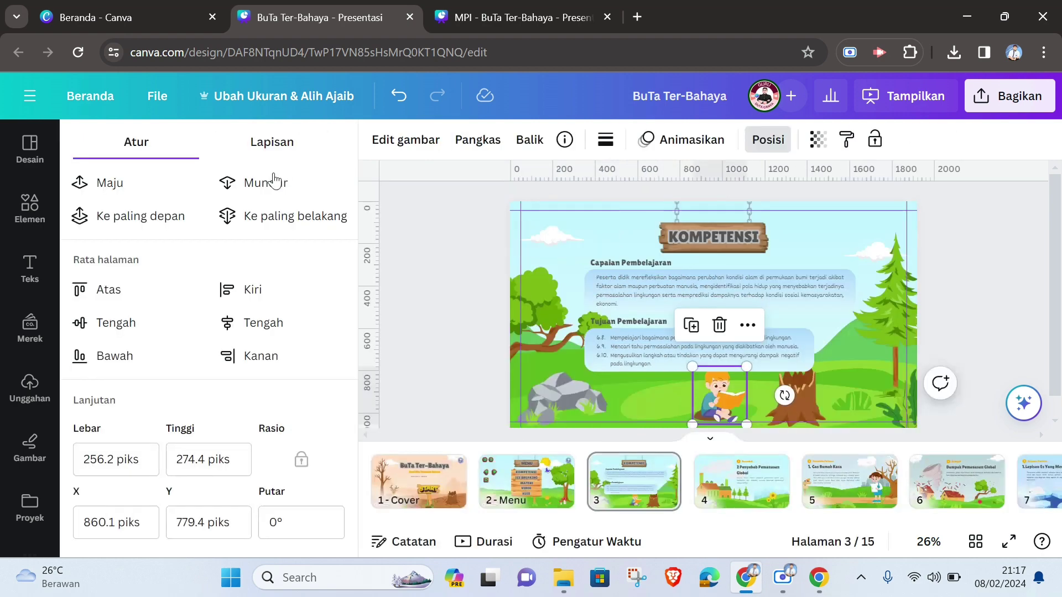
click(995, 300)
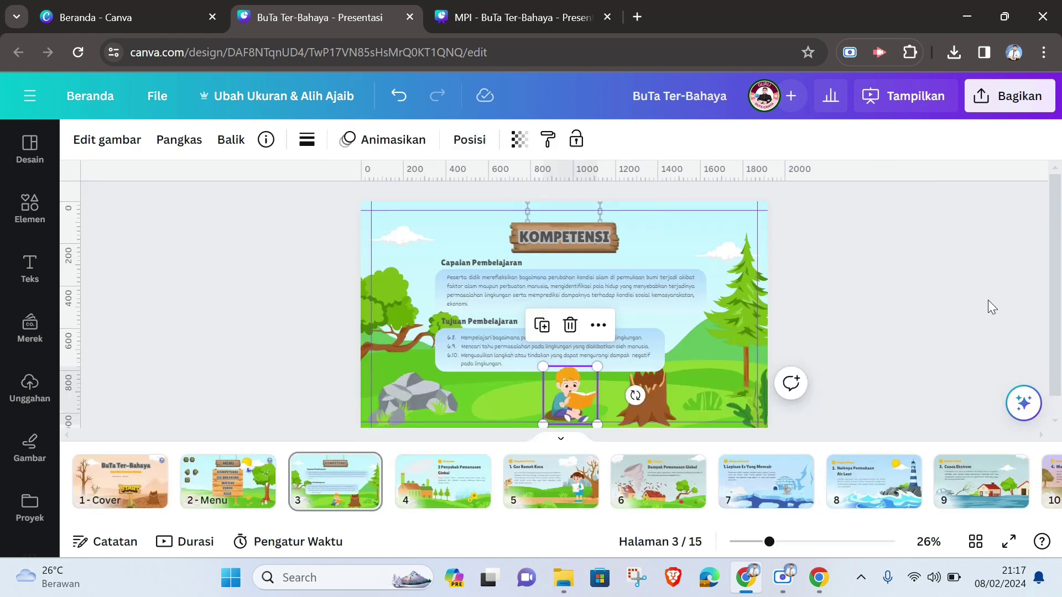
click(665, 393)
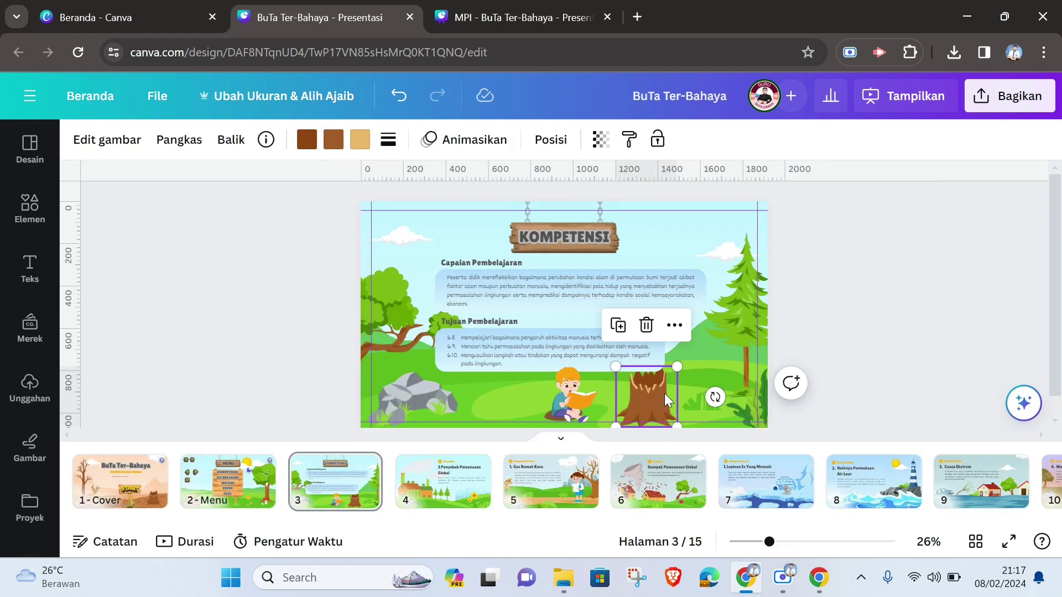
click(910, 310)
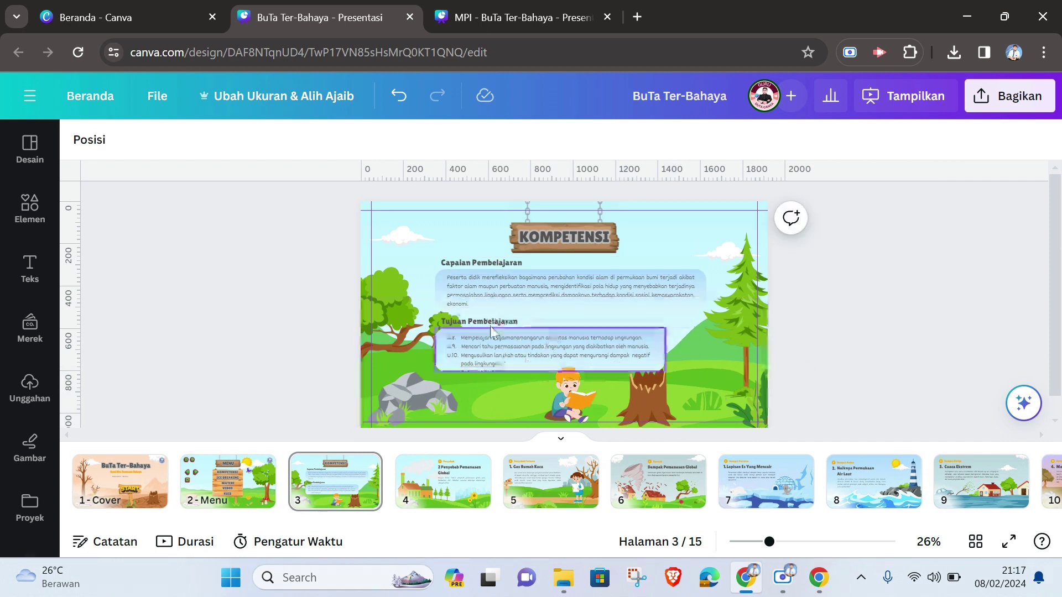
Shrink the broadleaf tree at the left edge of page 3 slightly, keeping its base in place.
click(387, 331)
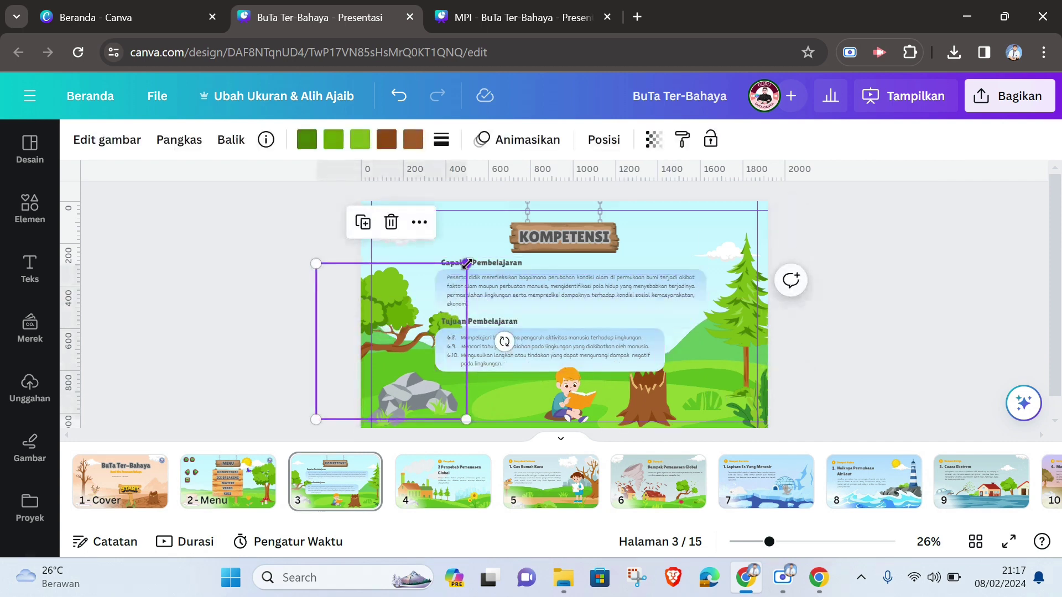
drag(464, 264, 439, 271)
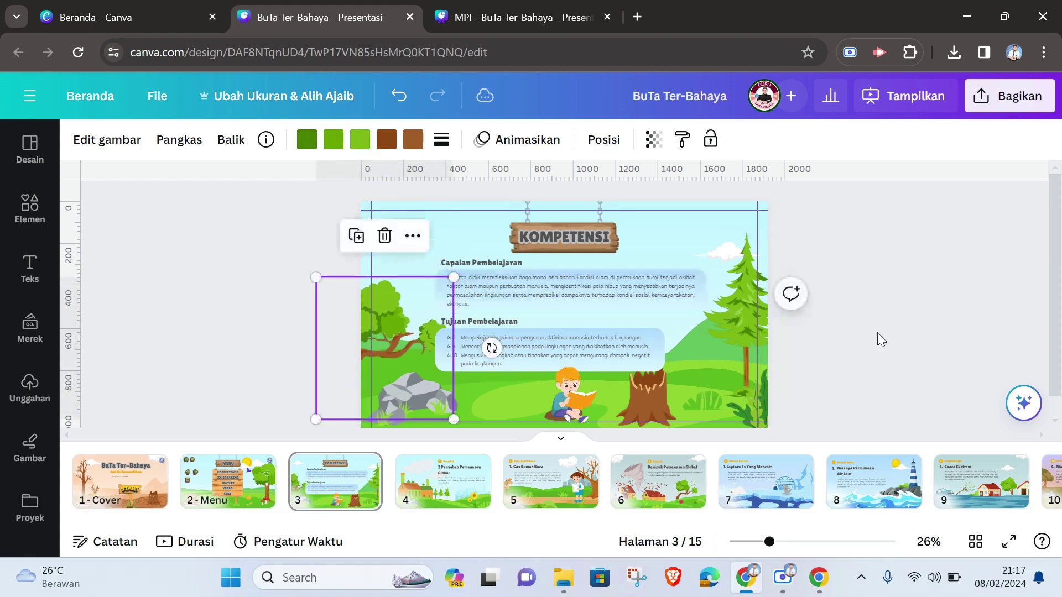
click(879, 330)
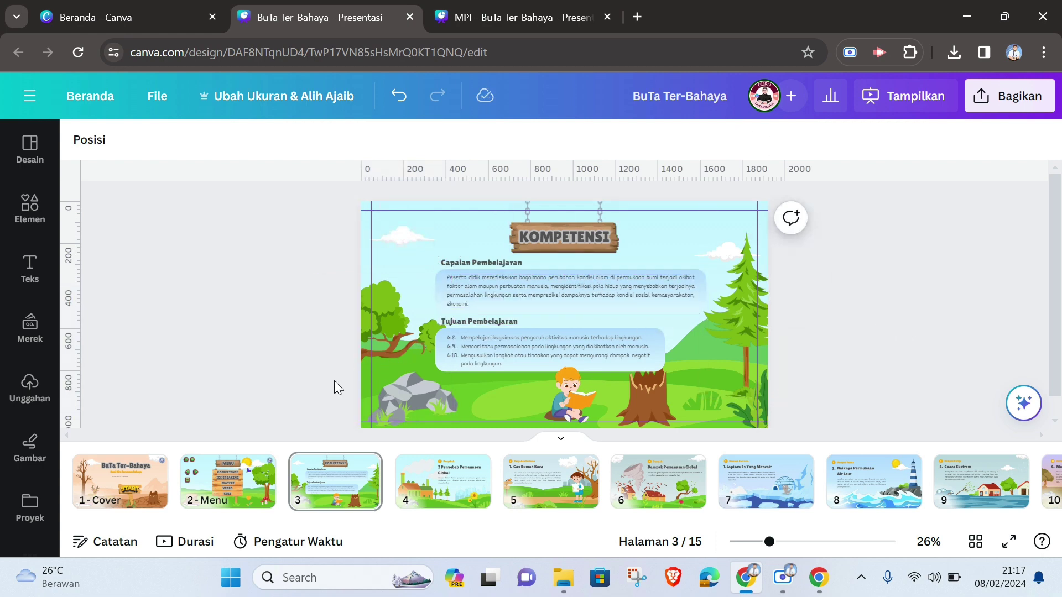
Cut the green home button from the Menu page.
click(227, 480)
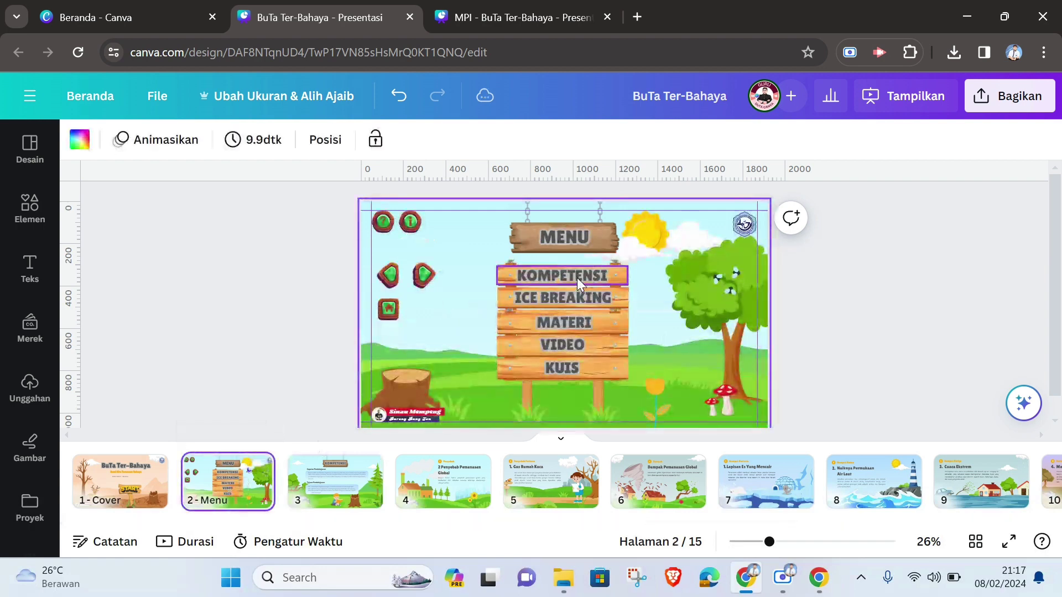
click(368, 469)
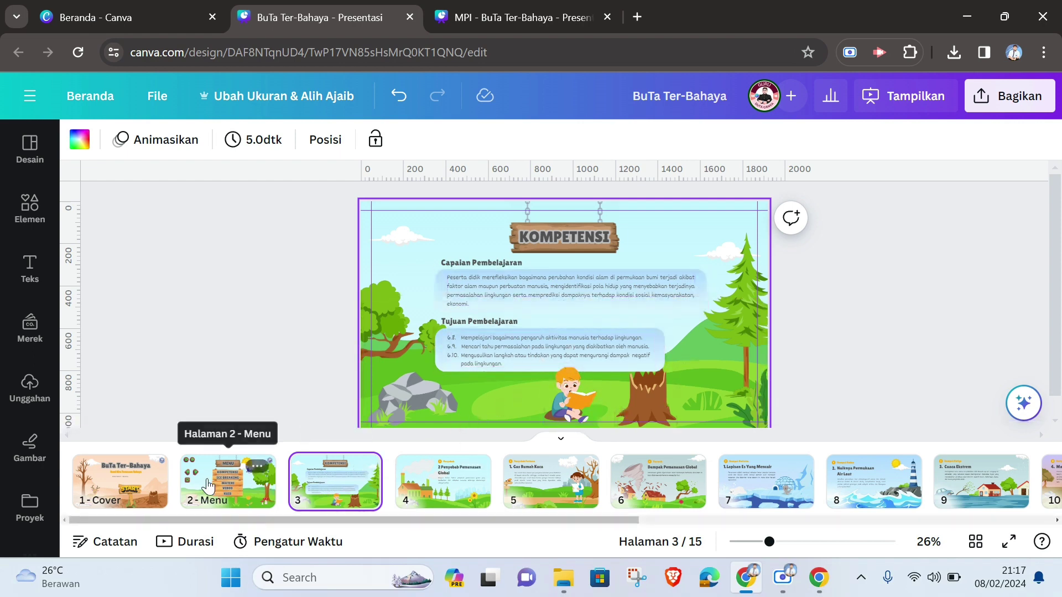
click(225, 492)
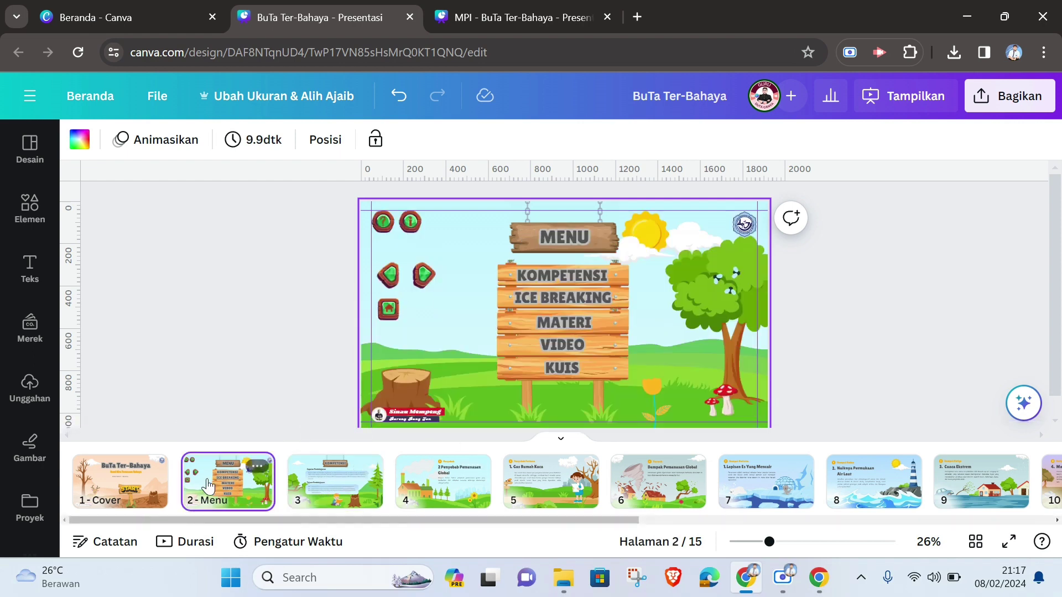
click(384, 225)
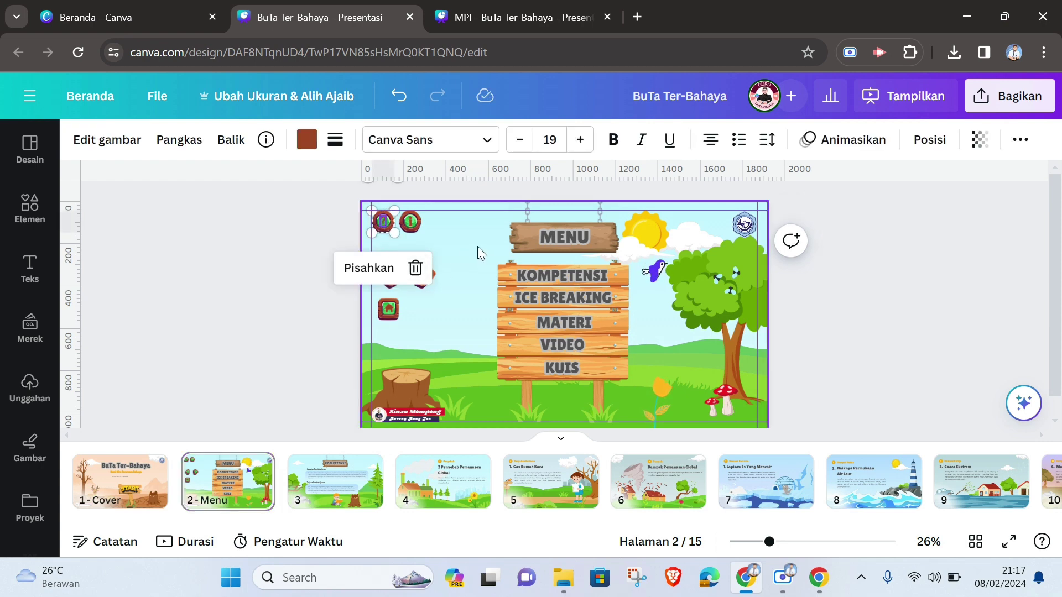
click(410, 282)
click(389, 309)
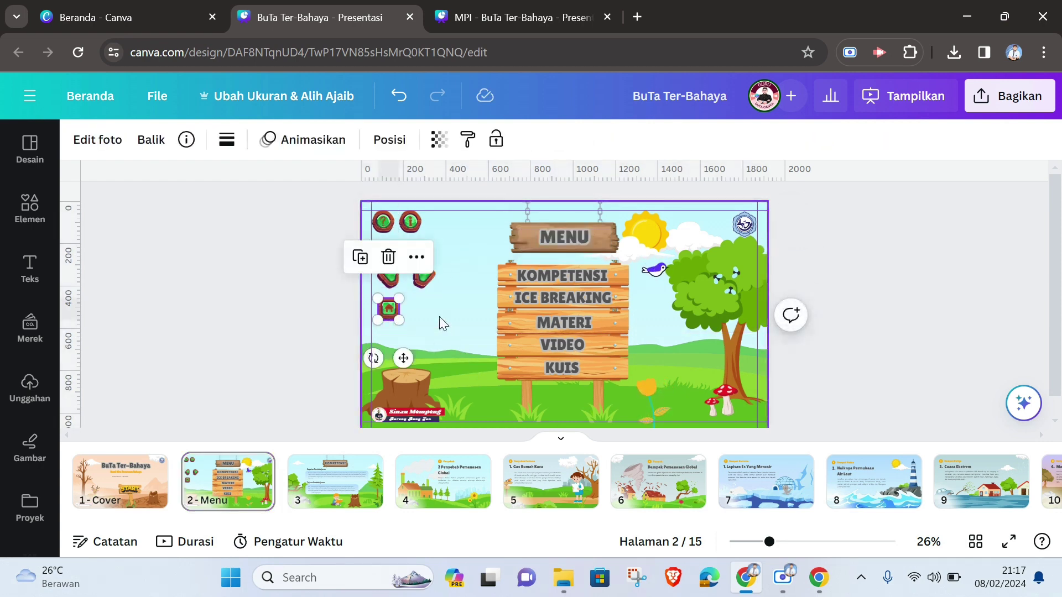
key(Delete)
Paste the home button onto page 3 and place it in the slide's upper-left corner inside the margins.
click(334, 477)
click(390, 228)
click(387, 220)
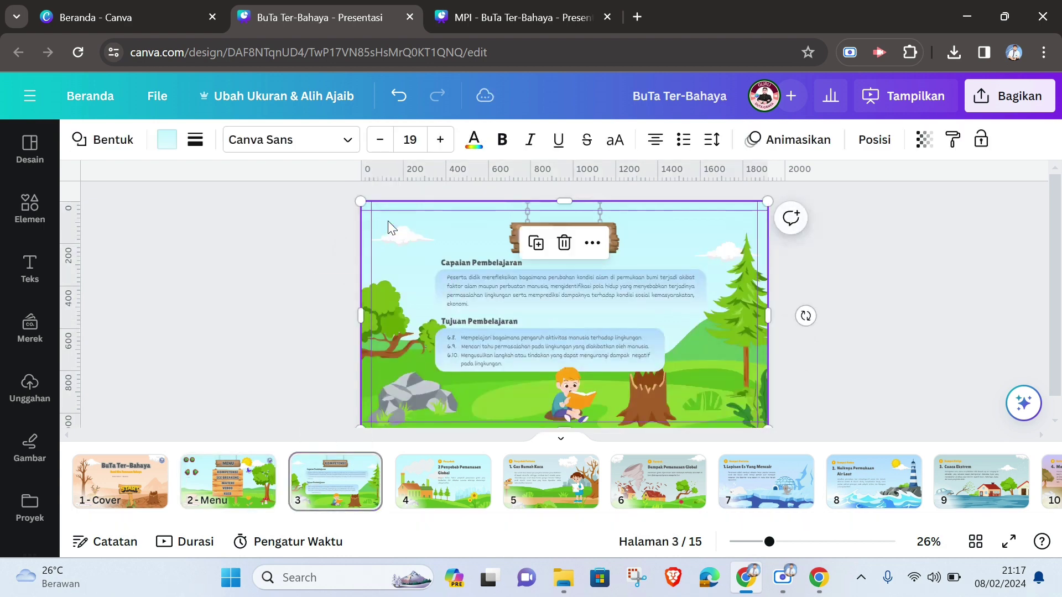
key(ctrl+v)
click(843, 264)
drag(390, 310, 385, 225)
click(413, 243)
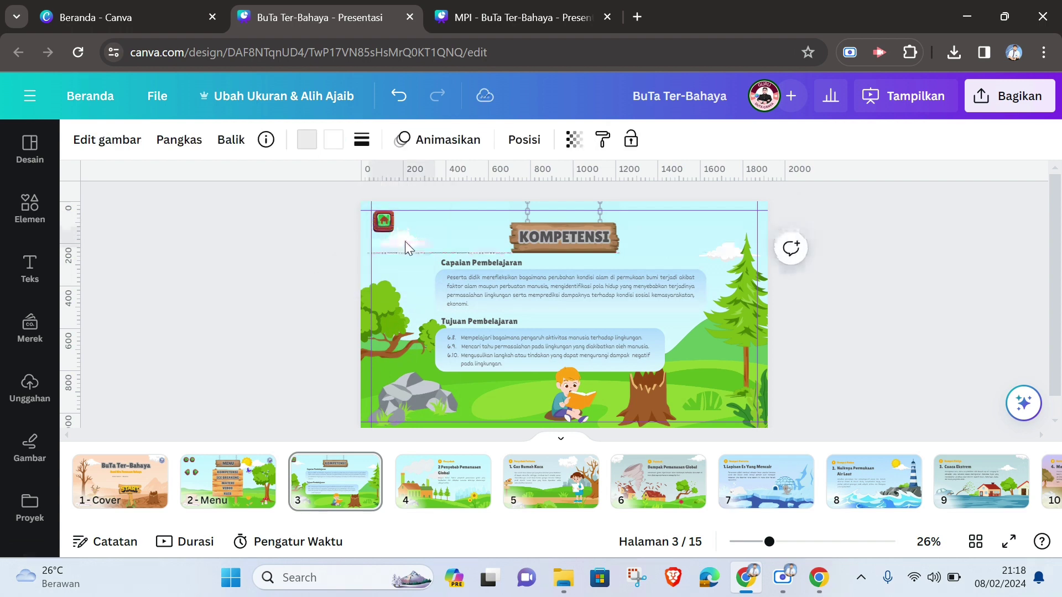
click(381, 221)
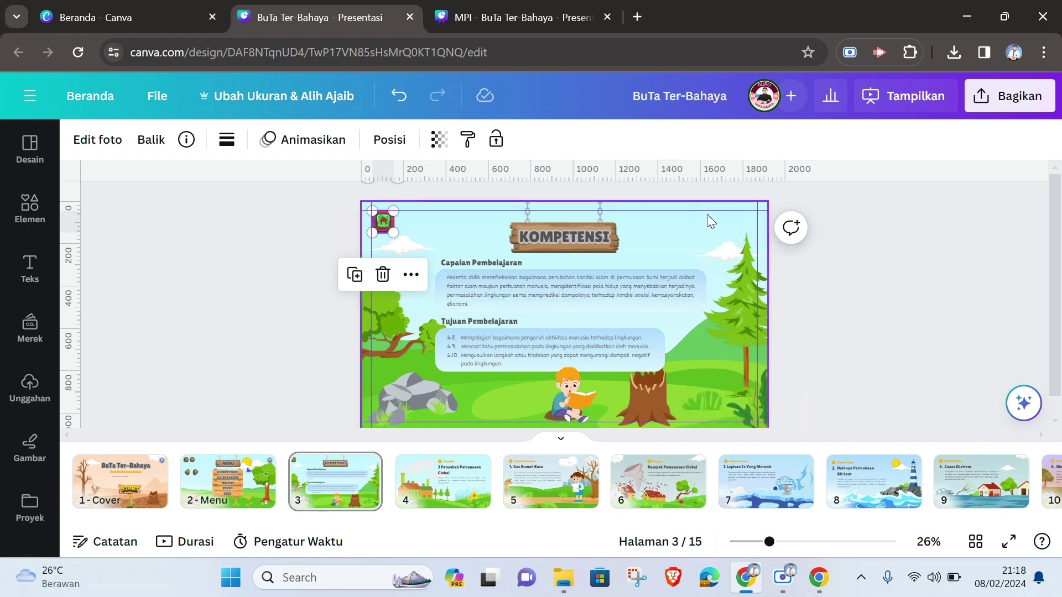
click(837, 321)
click(383, 221)
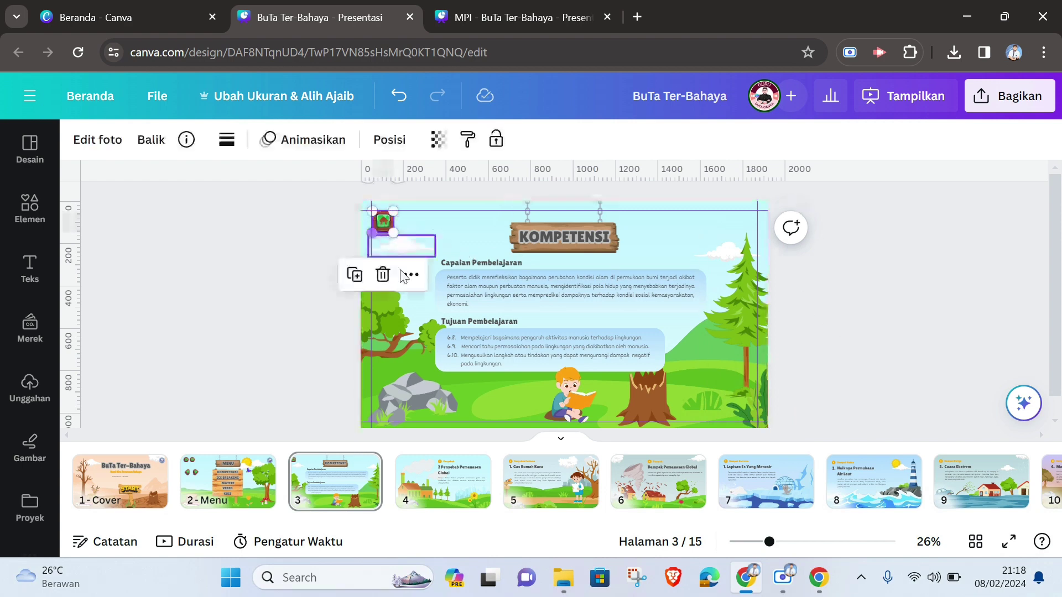
click(228, 480)
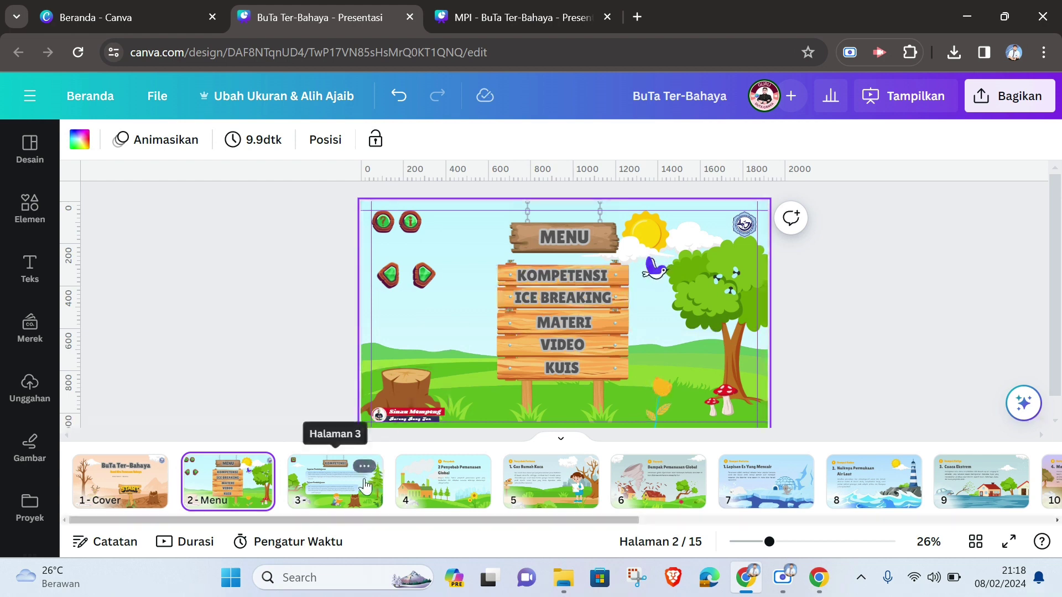
click(349, 492)
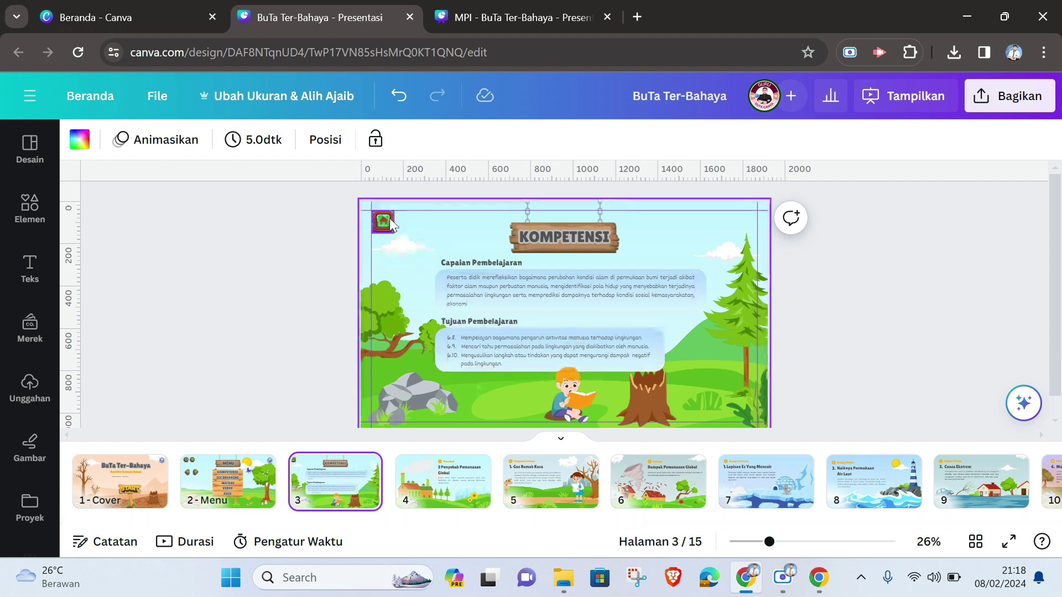
click(233, 498)
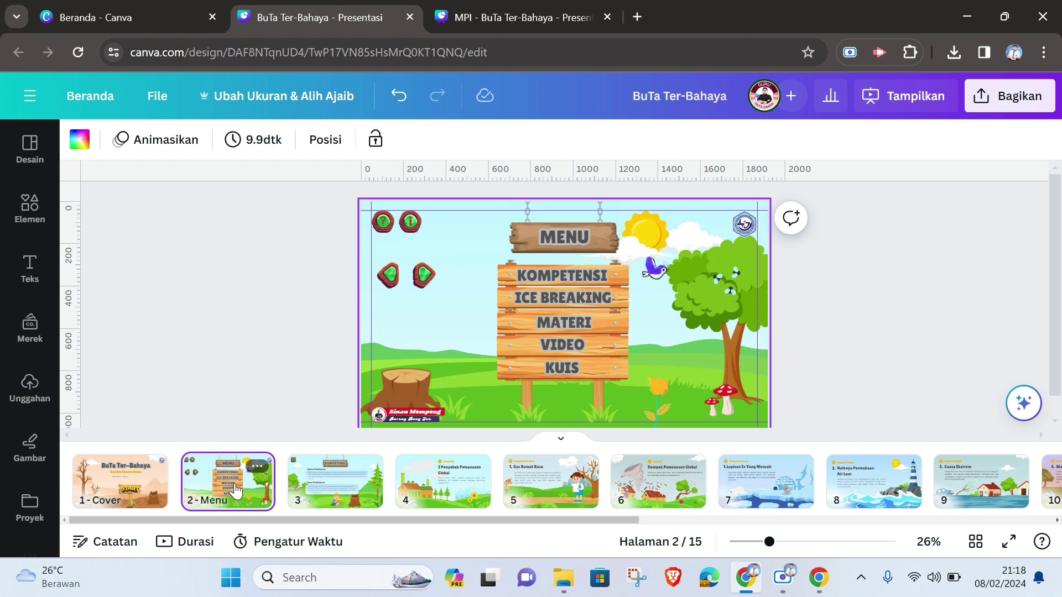
click(347, 479)
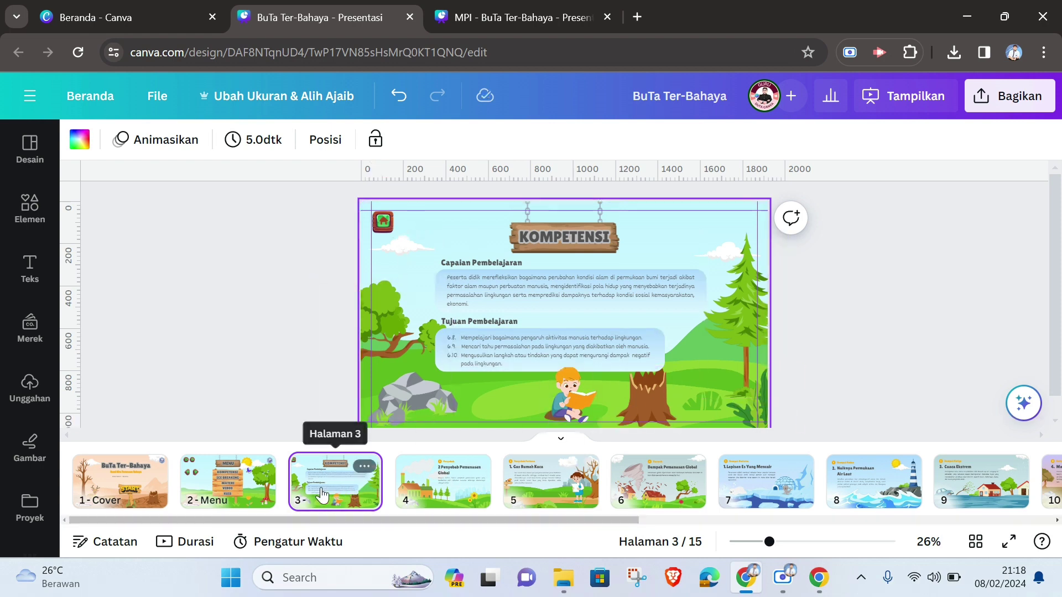
Copy the right-arrow button from the Menu page to page 3 and place it beside the home button.
click(207, 498)
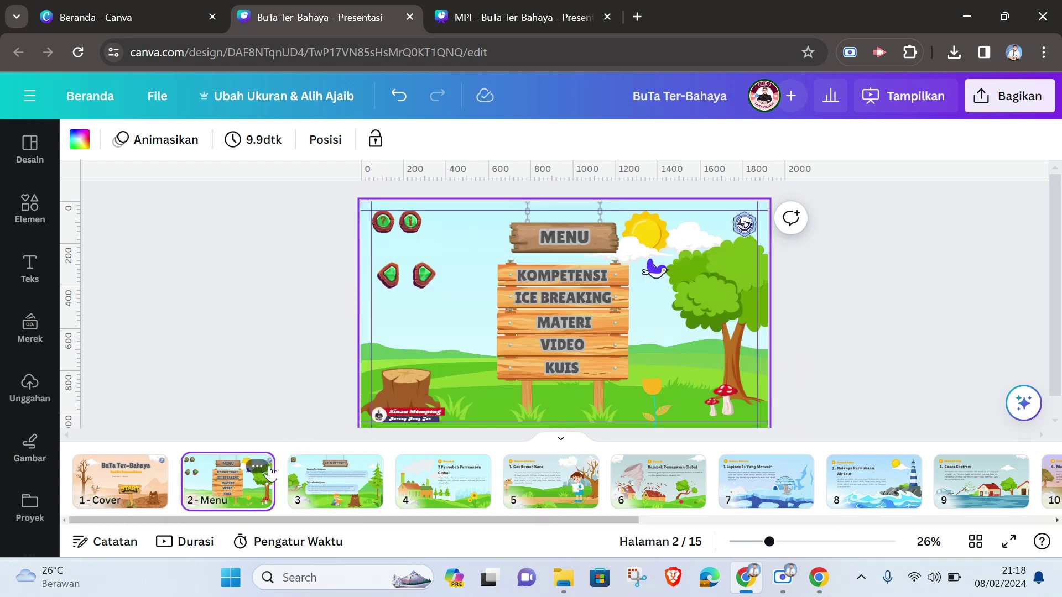
click(426, 277)
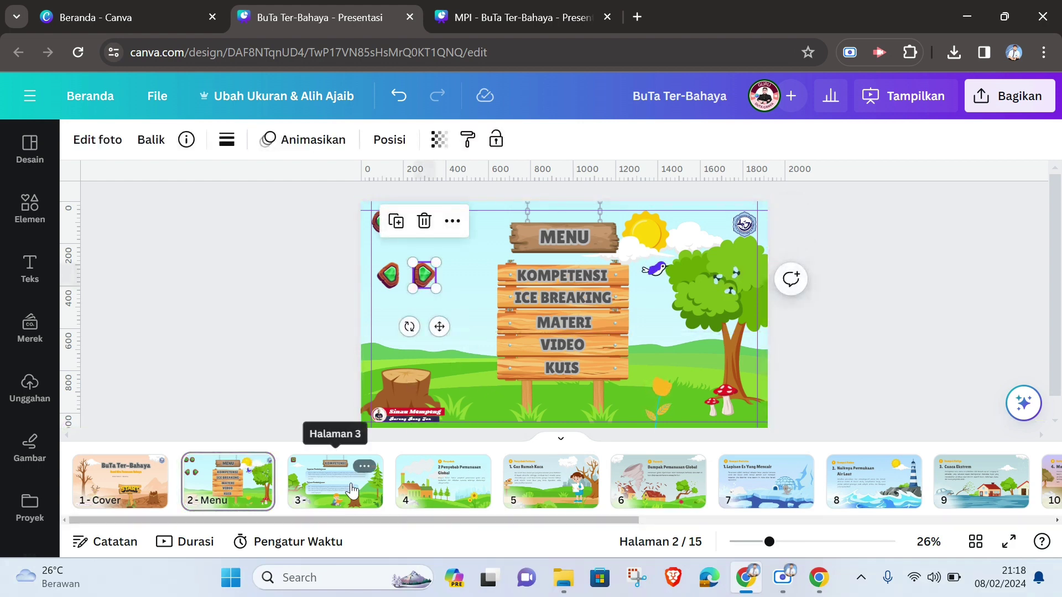
click(335, 484)
click(433, 227)
key(ctrl+v)
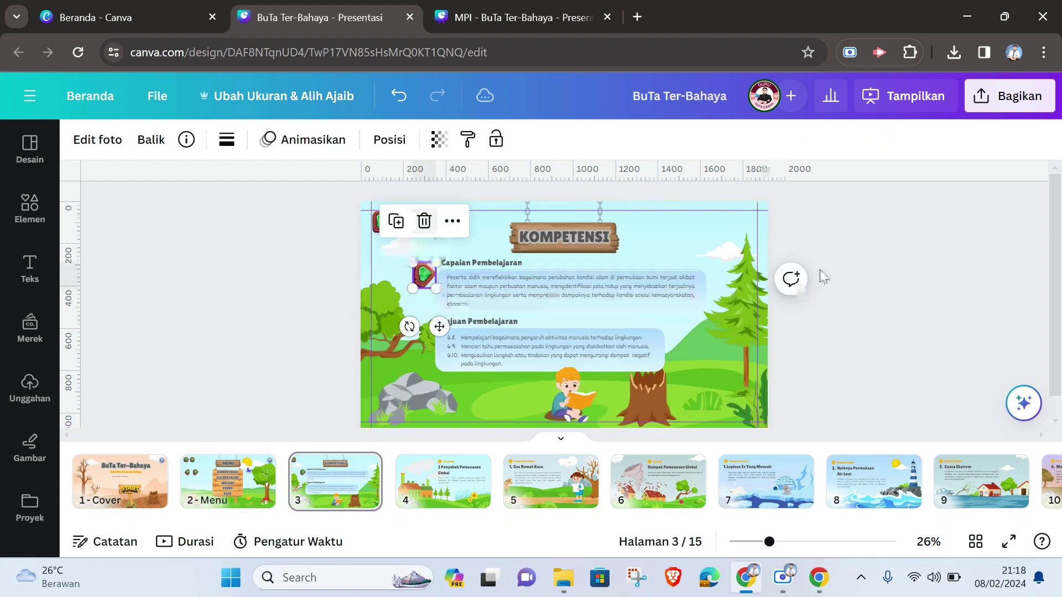
click(838, 277)
drag(430, 278, 410, 227)
Shrink the arrow button on page 3 to match the home button's height and nudge it slightly to the right.
drag(769, 542, 780, 542)
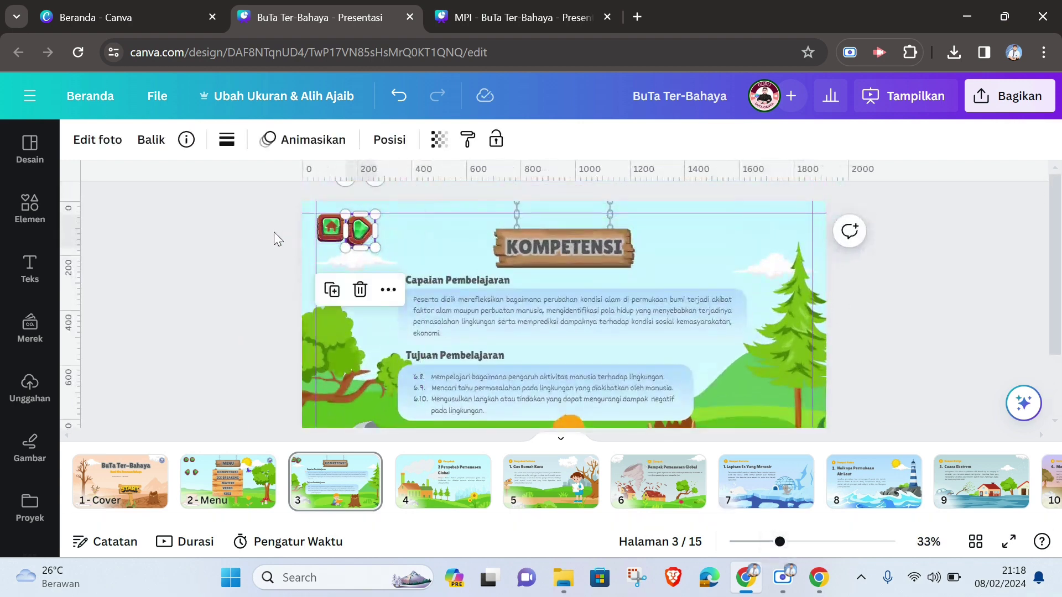
drag(348, 249, 367, 231)
key(Right)
key(Right)
key(Right)
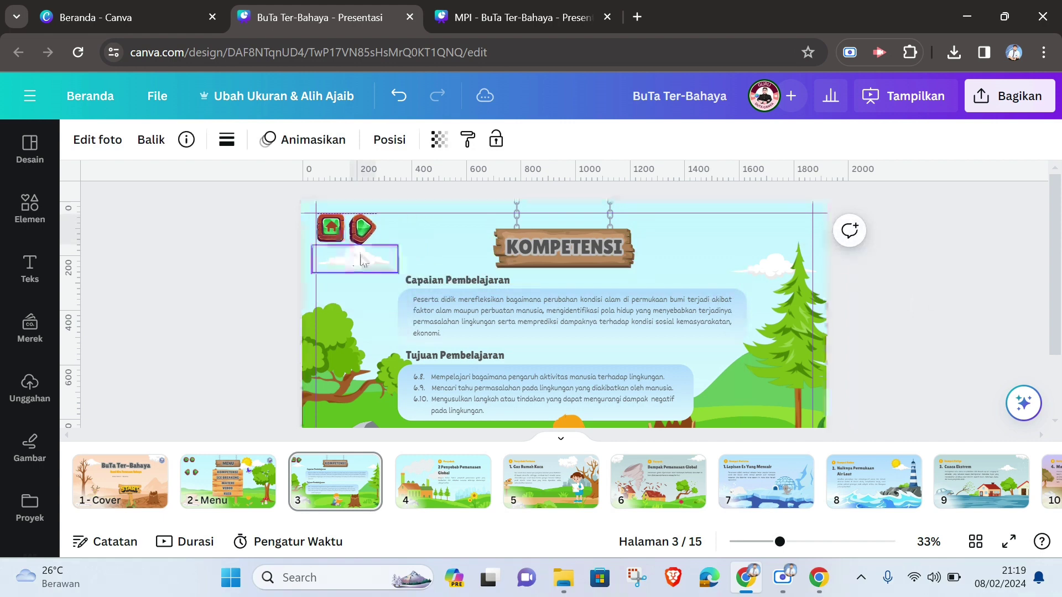
click(361, 229)
mouse_move(376, 245)
mouse_down()
mouse_move(387, 244)
mouse_move(372, 246)
mouse_up()
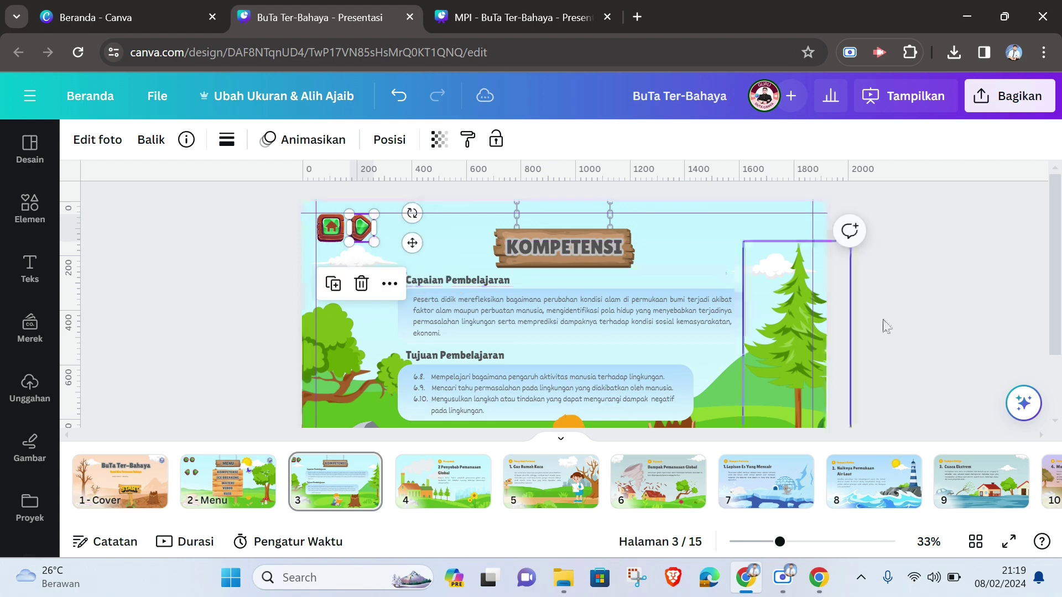
click(960, 325)
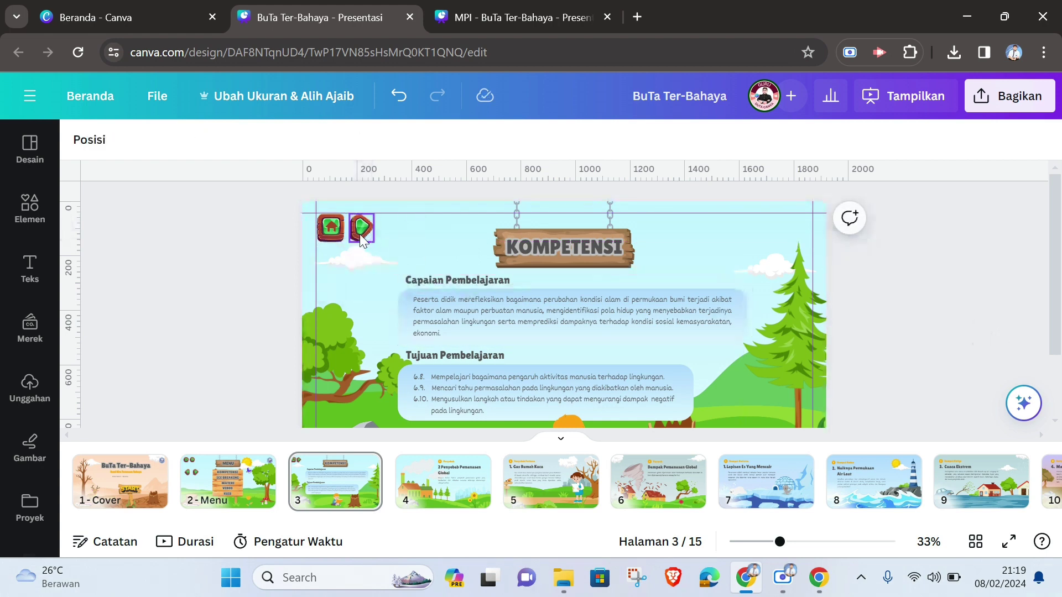
Rename page 3 as Kompetensi.
click(209, 477)
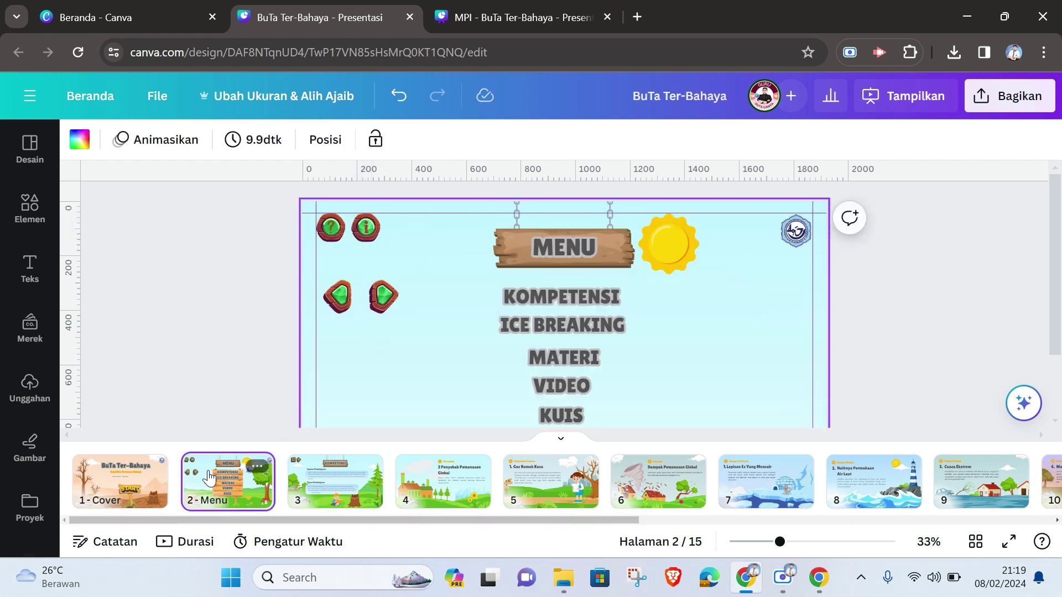
click(334, 479)
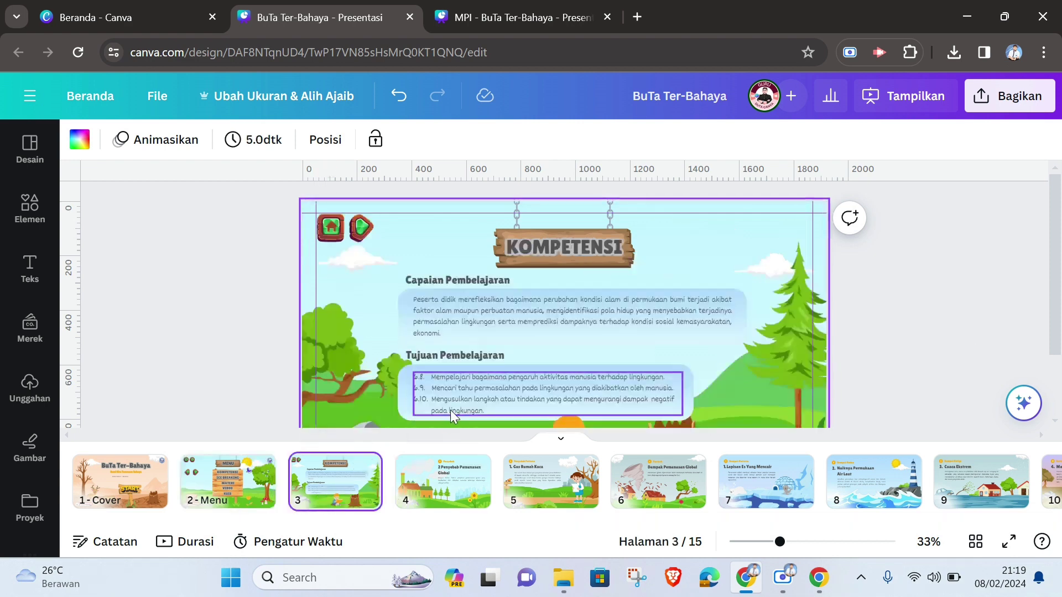
click(367, 469)
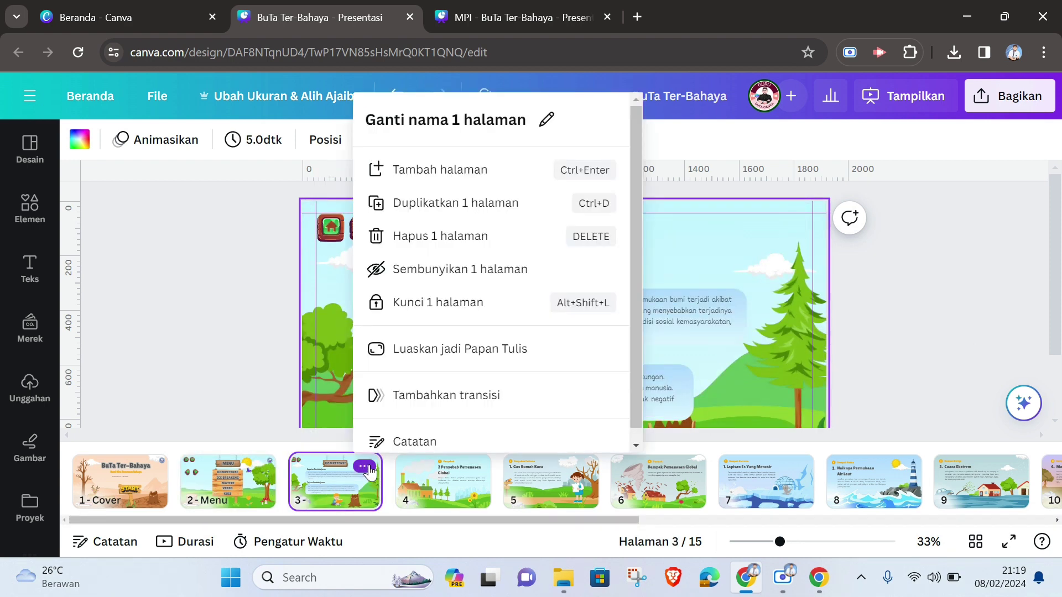
click(547, 122)
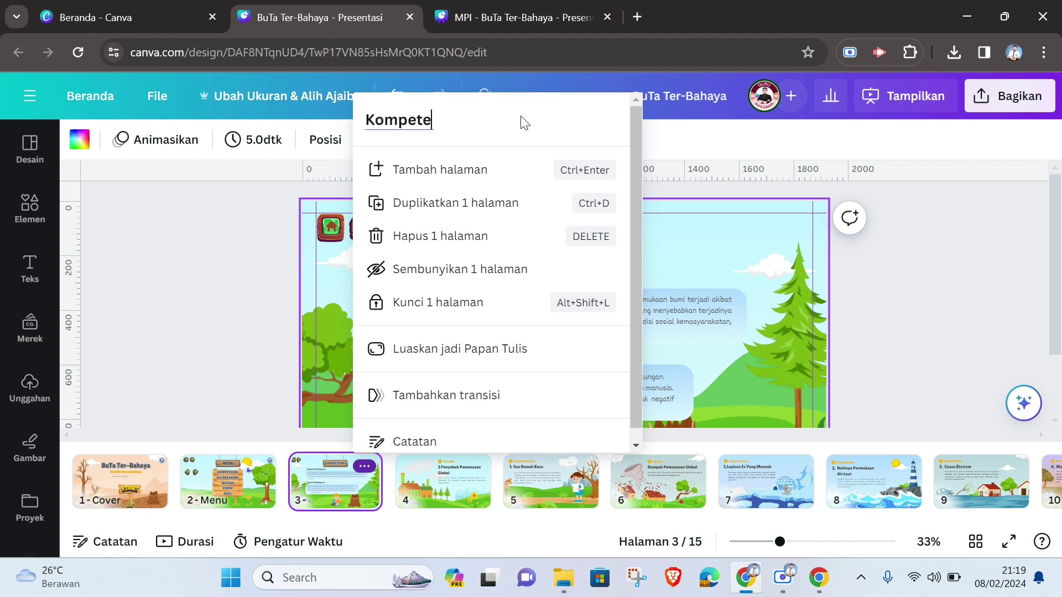
text(Kompetensi)
click(933, 290)
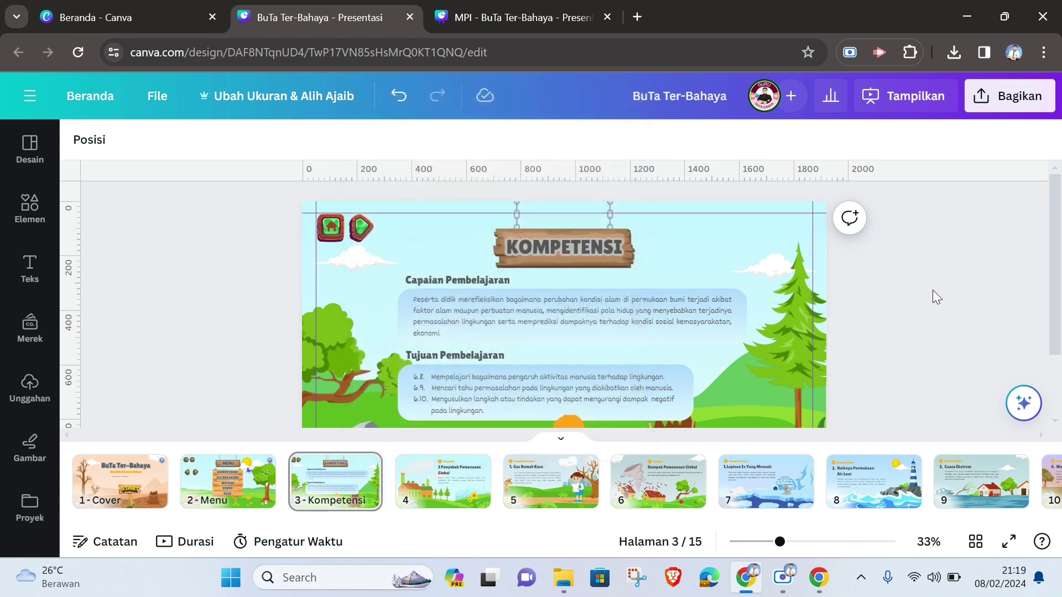
Link the KOMPETENSI item on the Menu page to page 3 - Kompetensi.
click(224, 487)
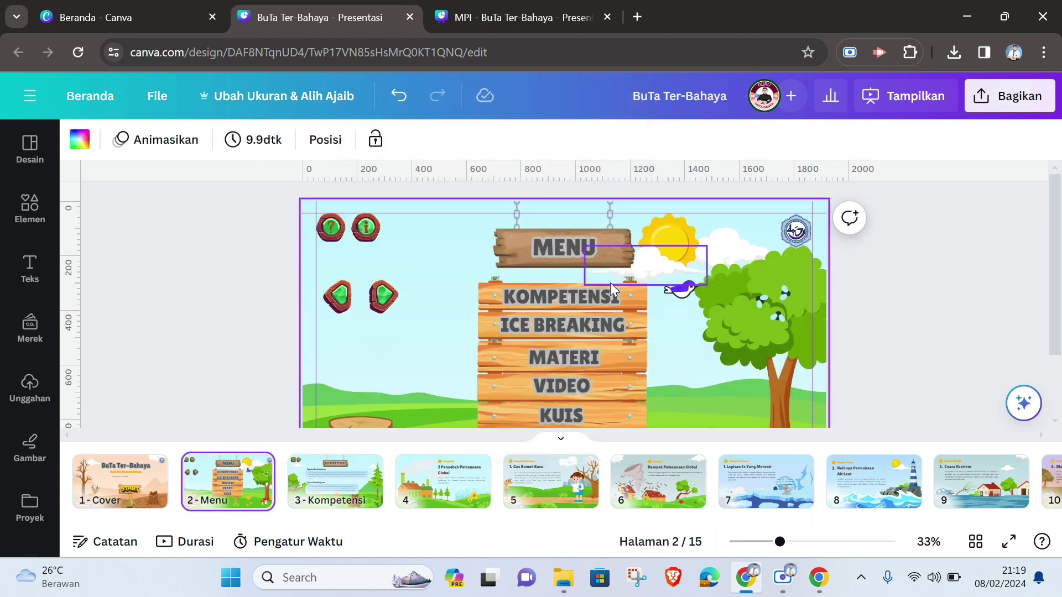
right_click(575, 297)
mouse_move(576, 296)
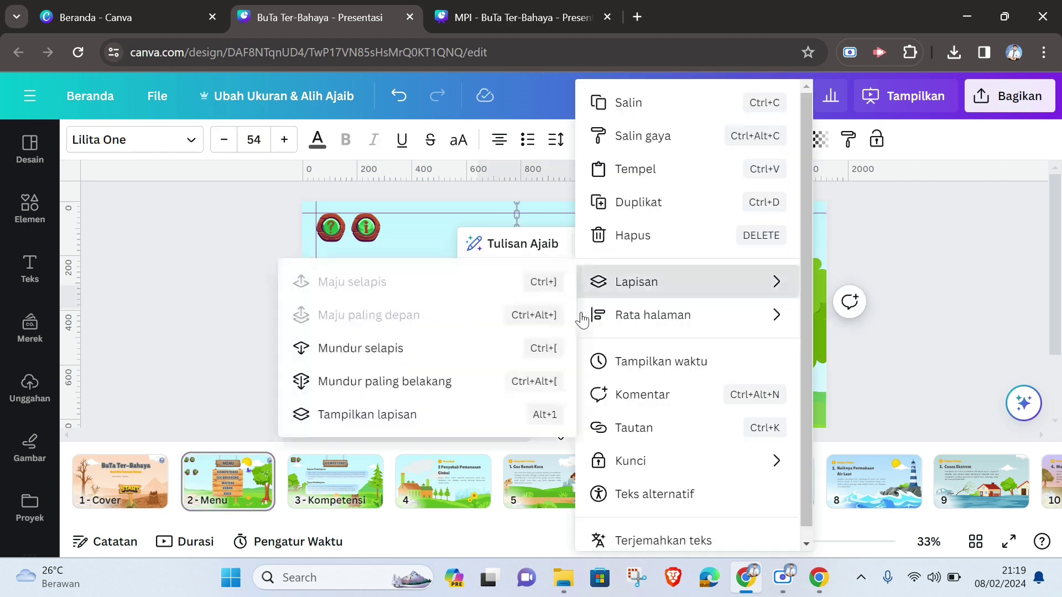
click(634, 428)
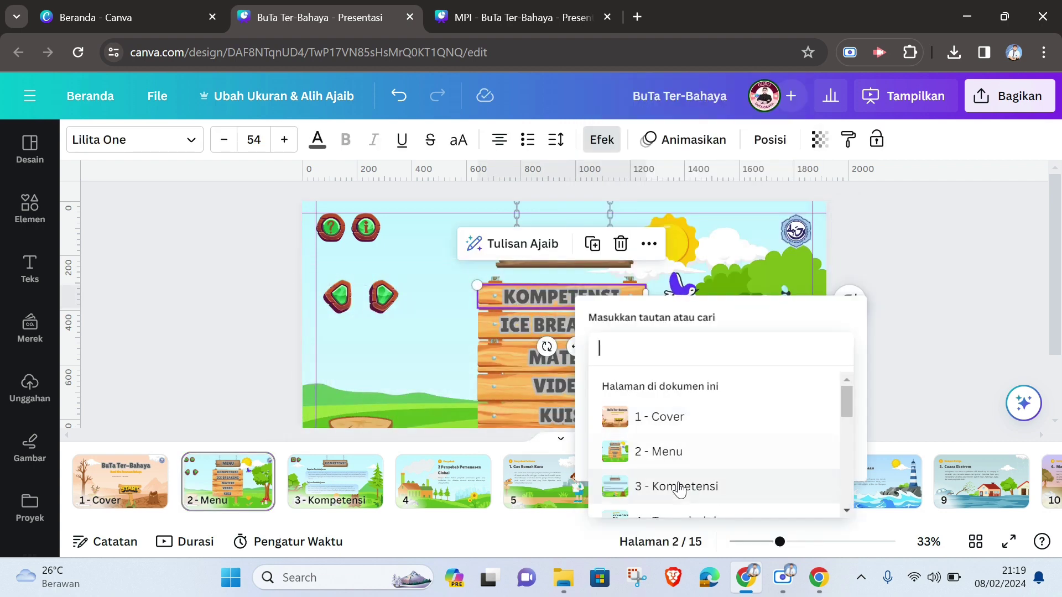
scroll(685, 494, down, 3)
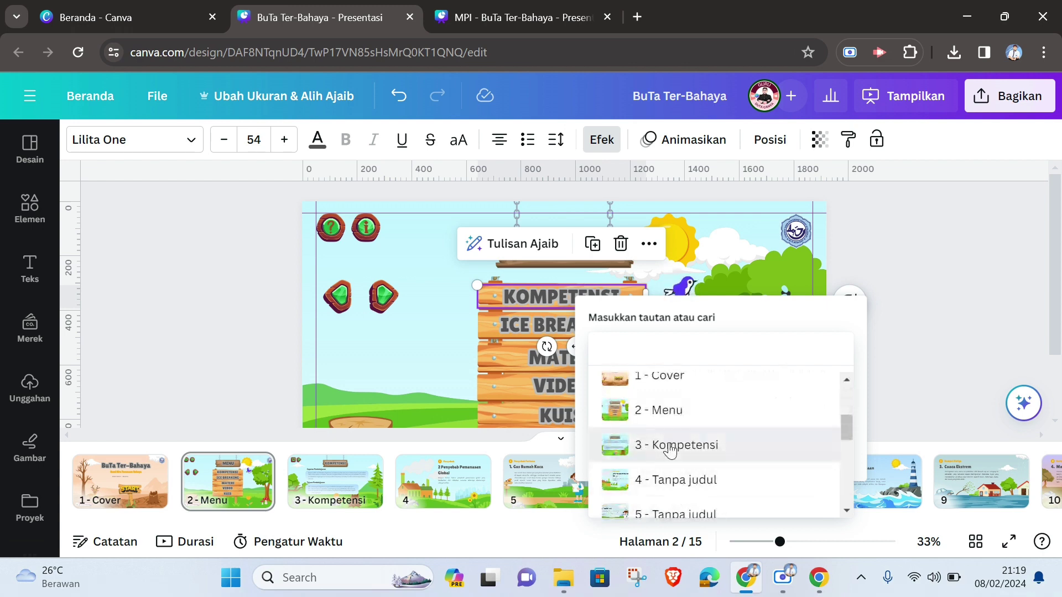
click(673, 442)
click(780, 335)
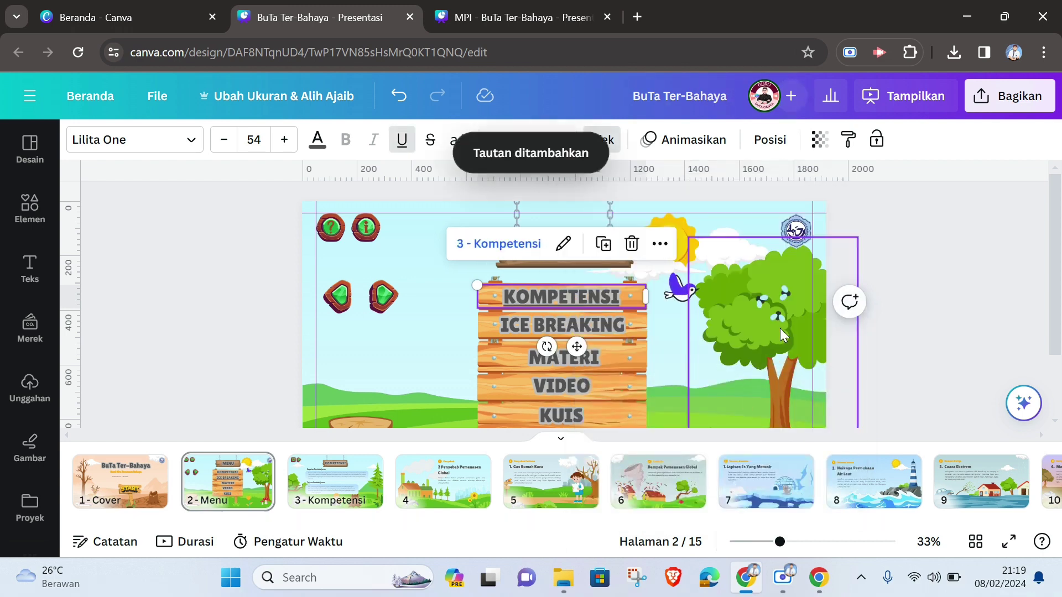
click(953, 278)
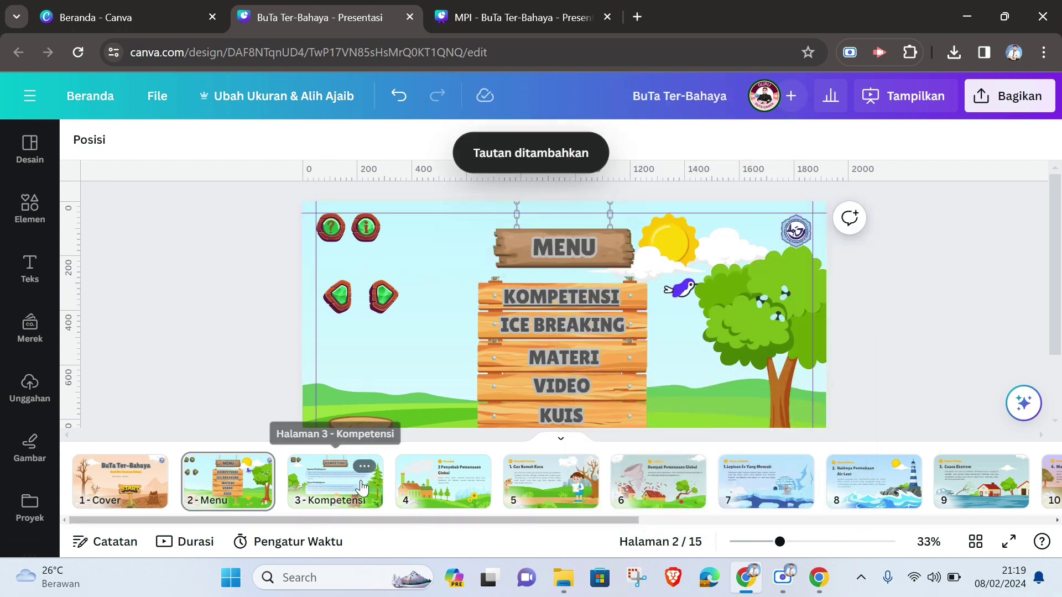
Link the home button on the Kompetensi page to page 2 - Menu, replacing any wrongly chosen link.
click(349, 494)
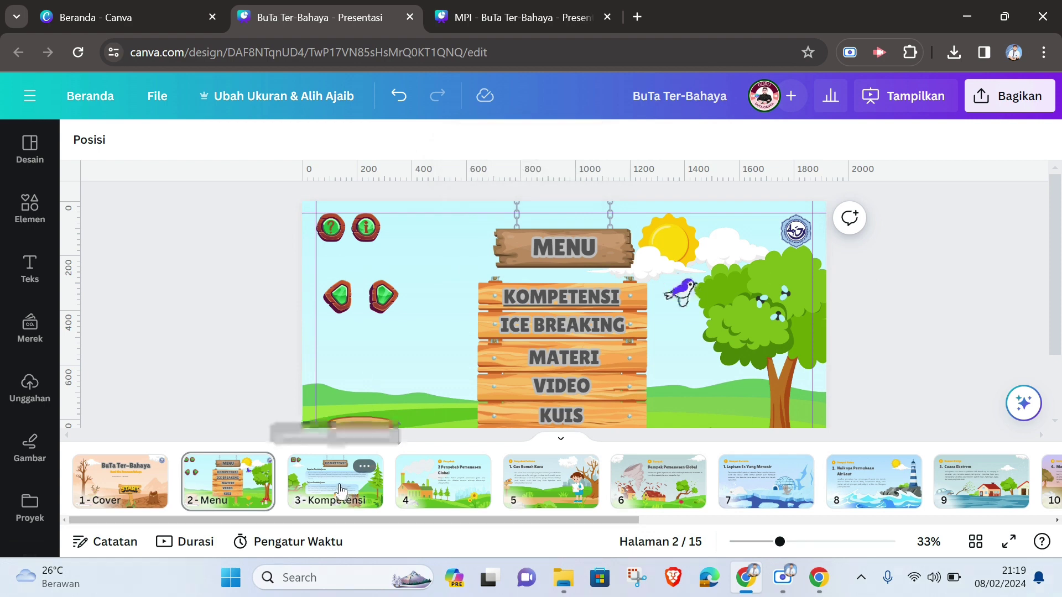
click(331, 228)
right_click(328, 234)
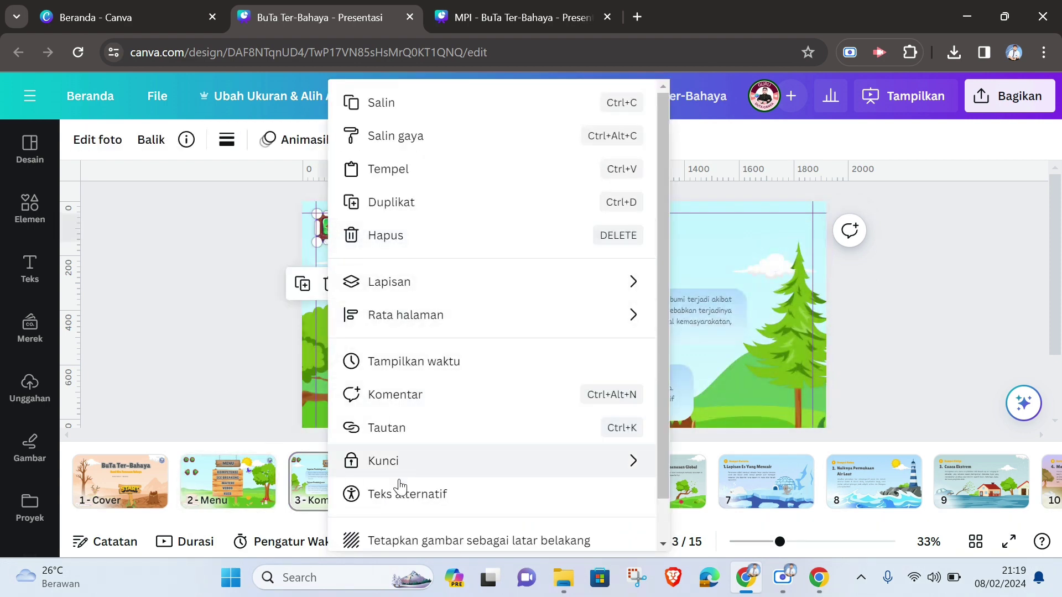
click(388, 429)
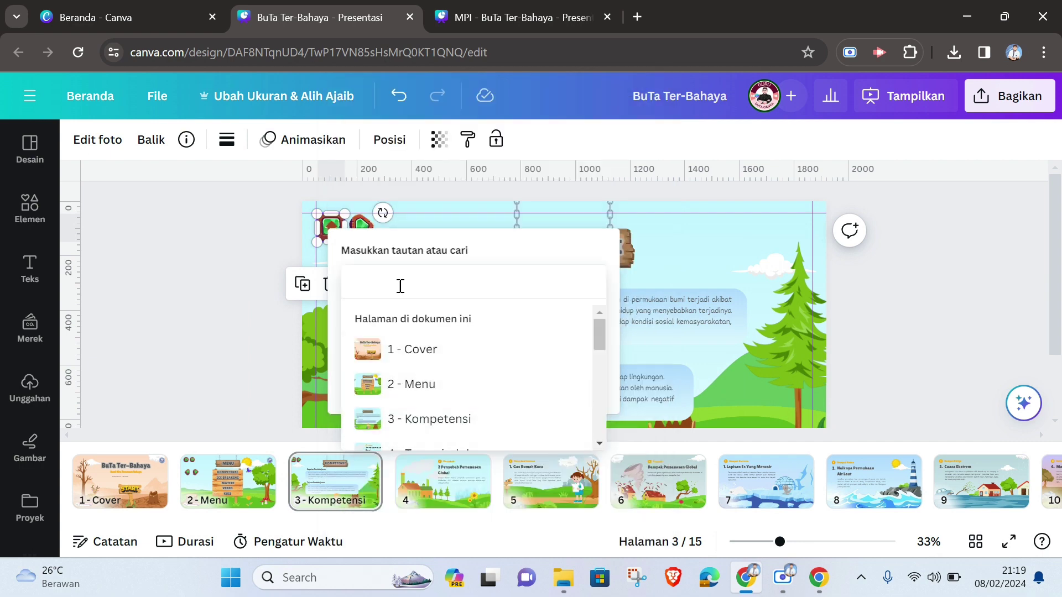
click(420, 390)
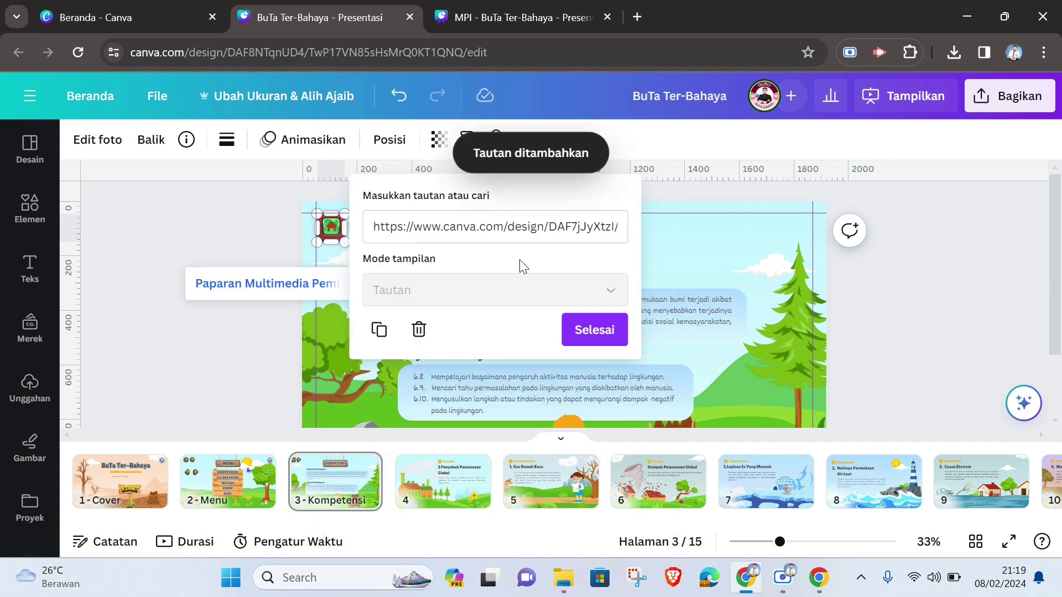
click(593, 229)
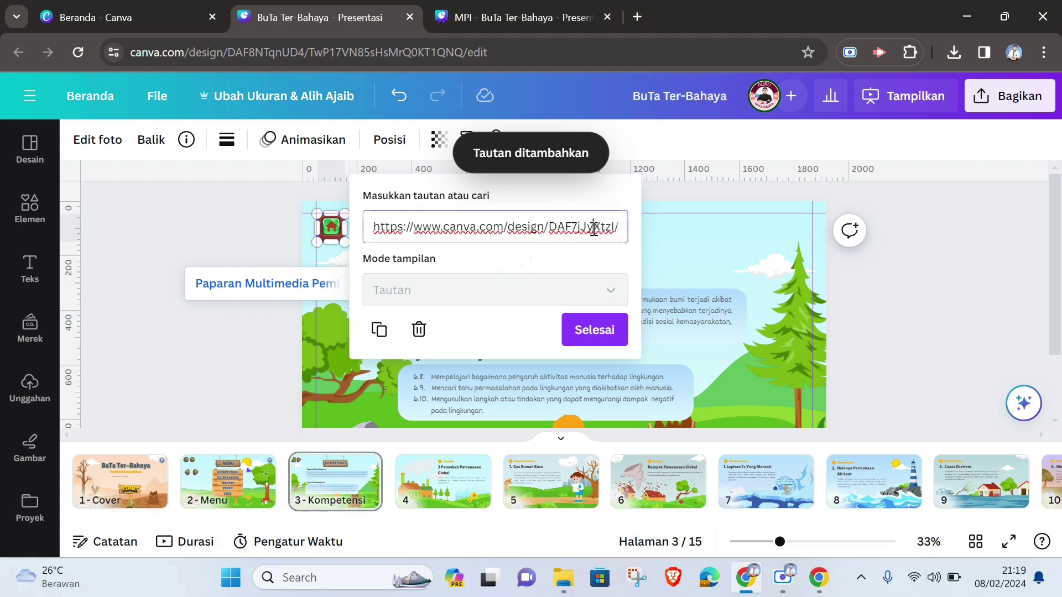
key(ctrl+a)
key(BackSpace)
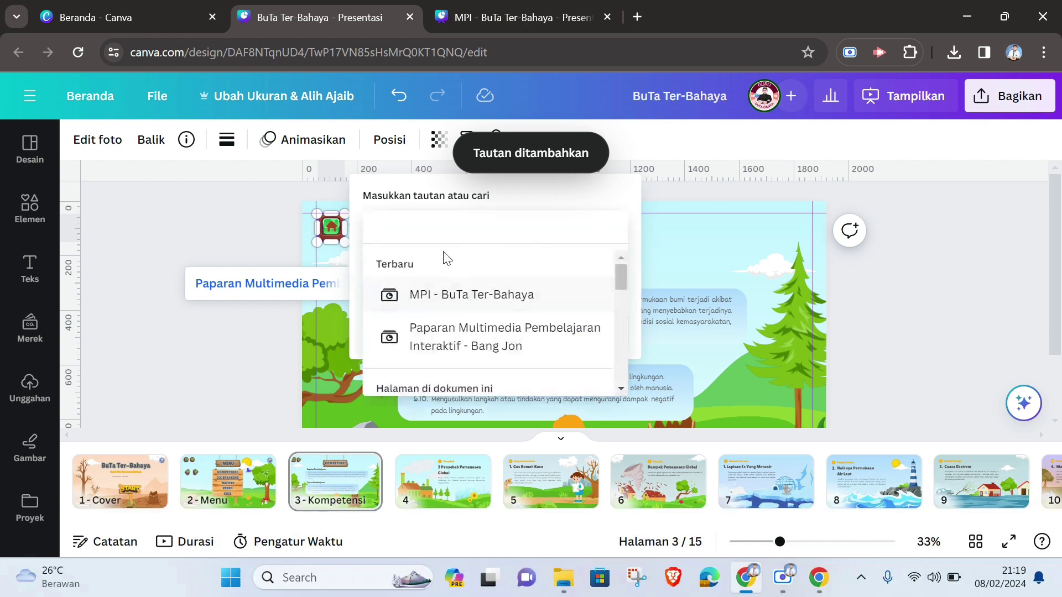
scroll(467, 346, down, 2)
click(451, 370)
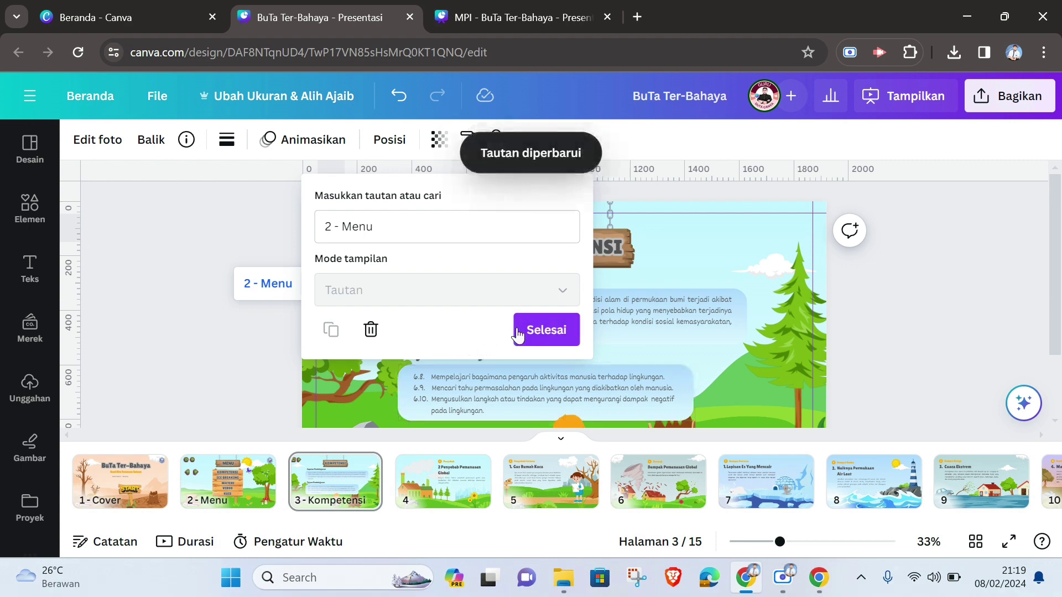
click(526, 332)
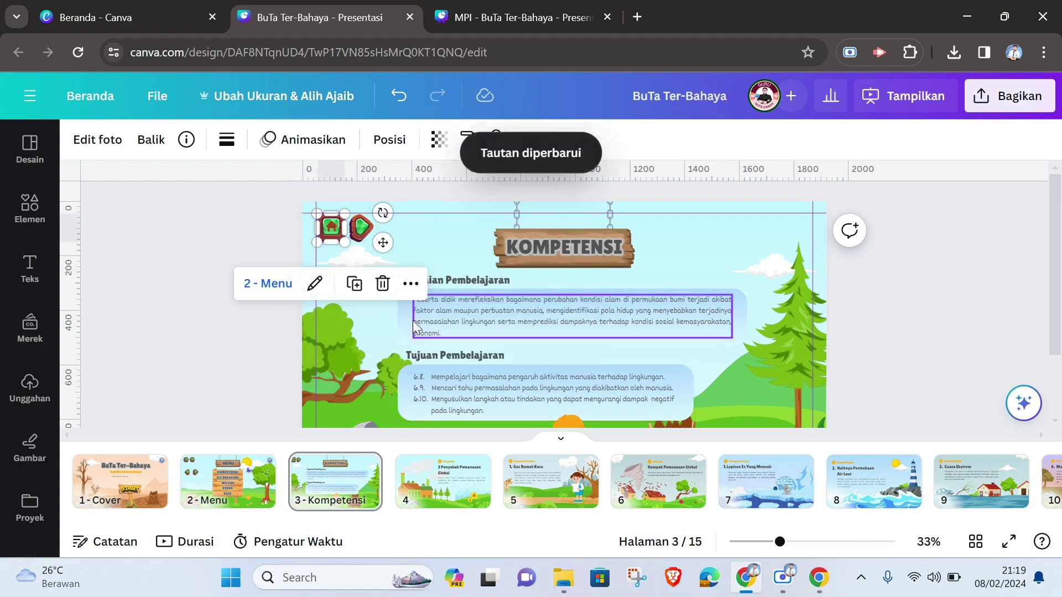
Move the page titled Lapisan Es Yang Mencair directly after the Kompetensi page as page 4.
click(361, 230)
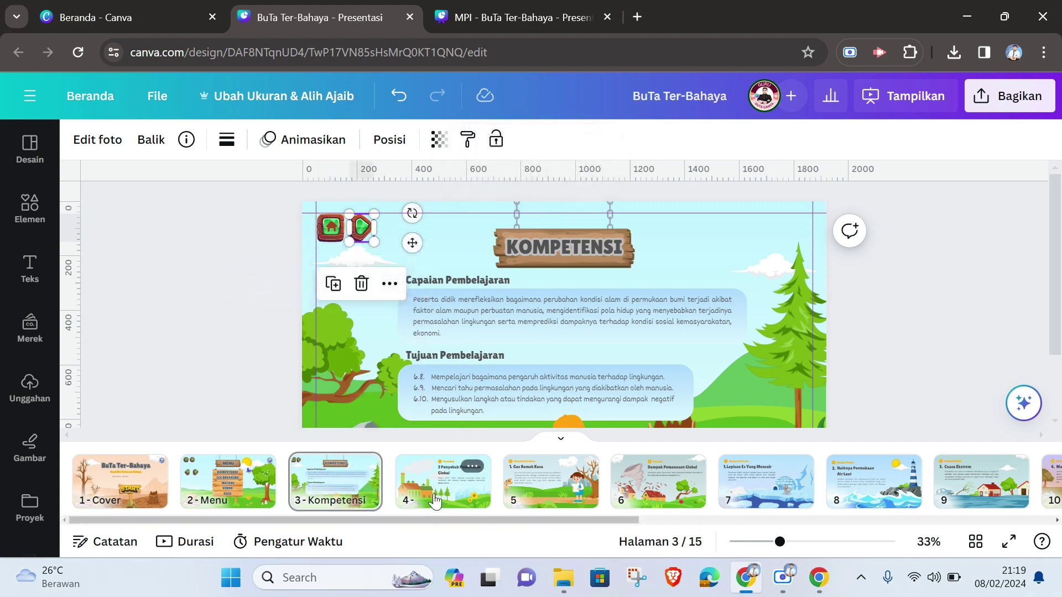
click(226, 491)
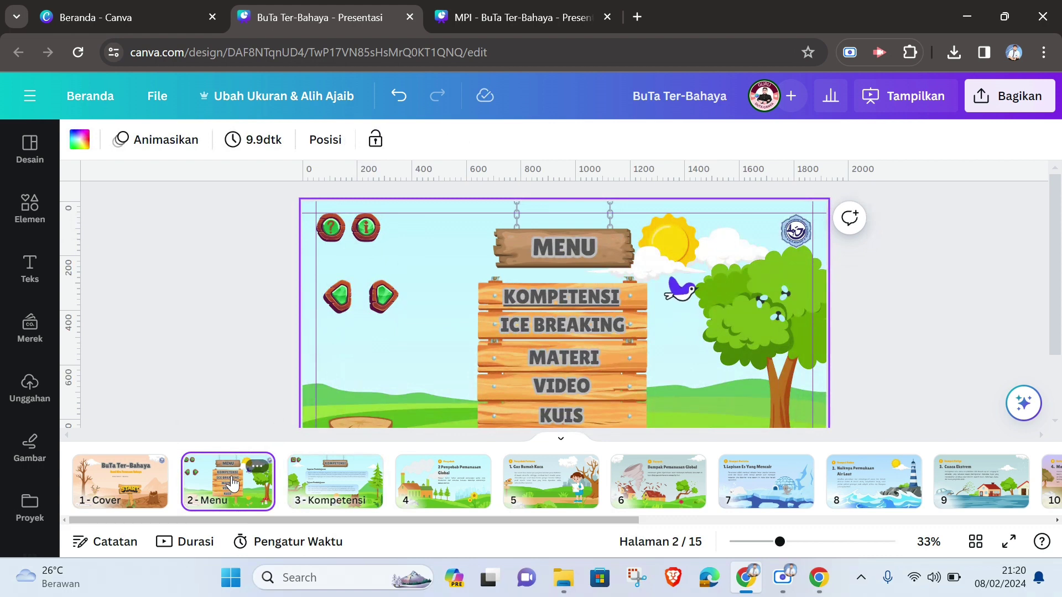
click(332, 490)
click(447, 484)
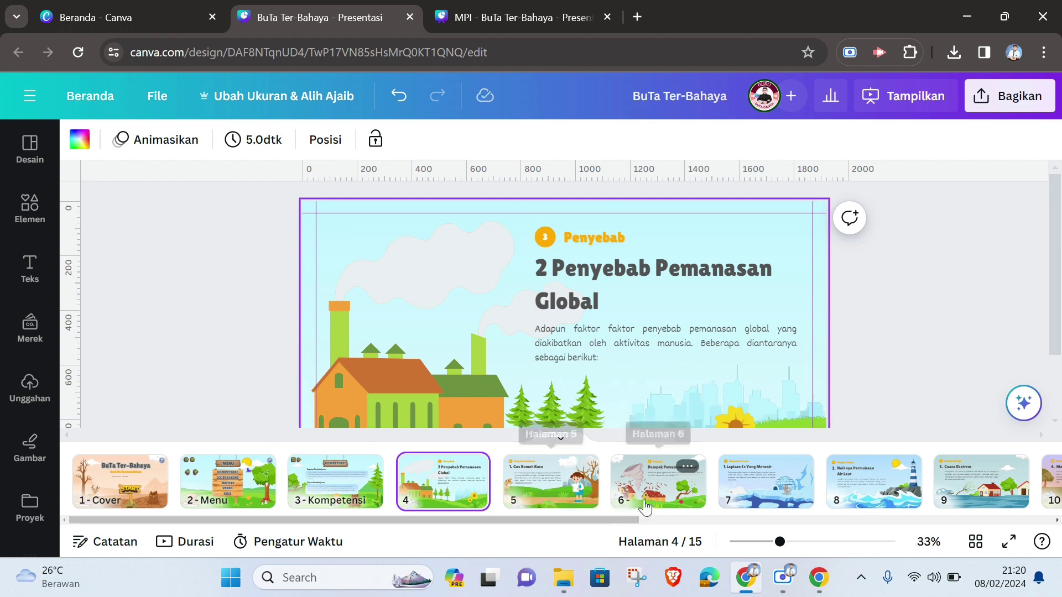
click(751, 490)
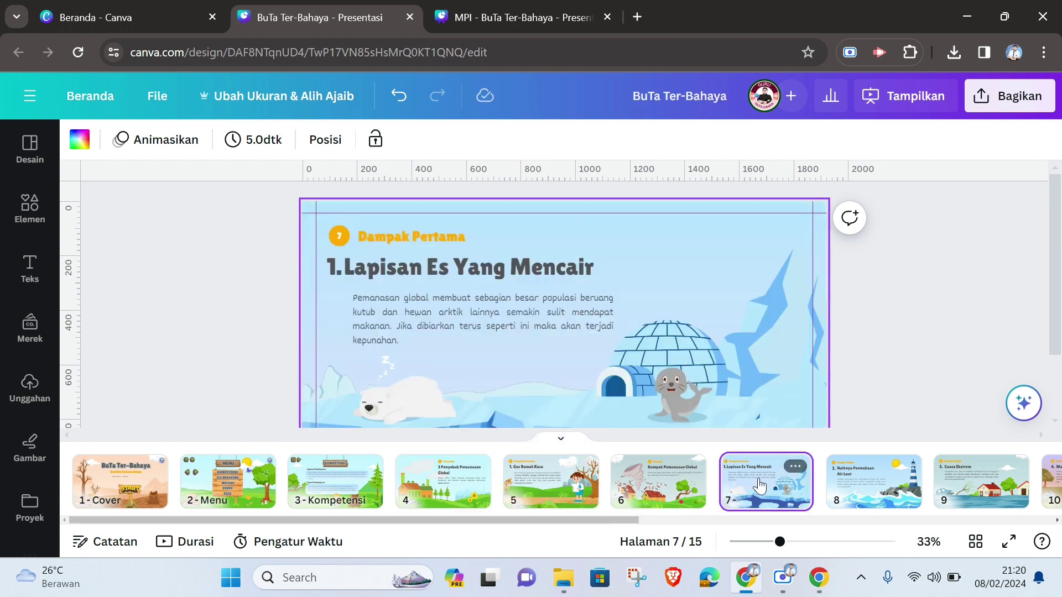
drag(759, 489, 418, 492)
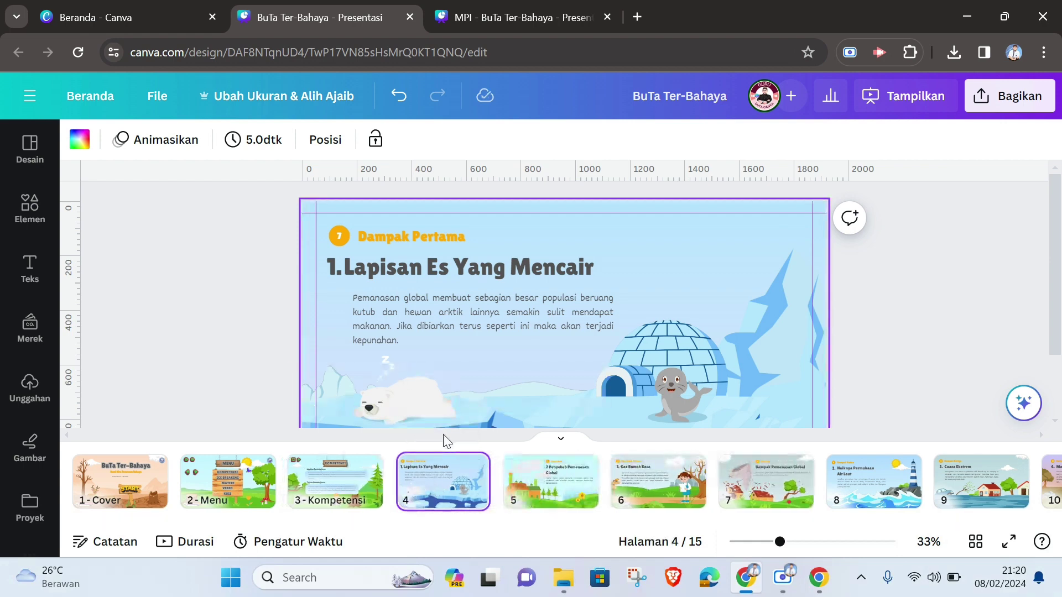
Rename page 4 as Ice Breaking.
click(472, 468)
click(654, 123)
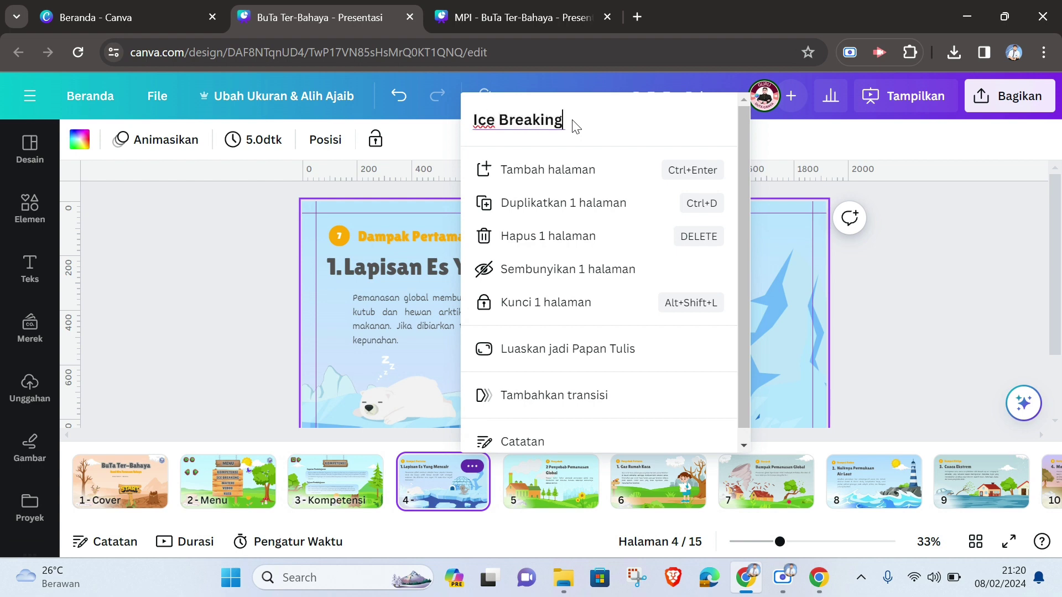
click(903, 280)
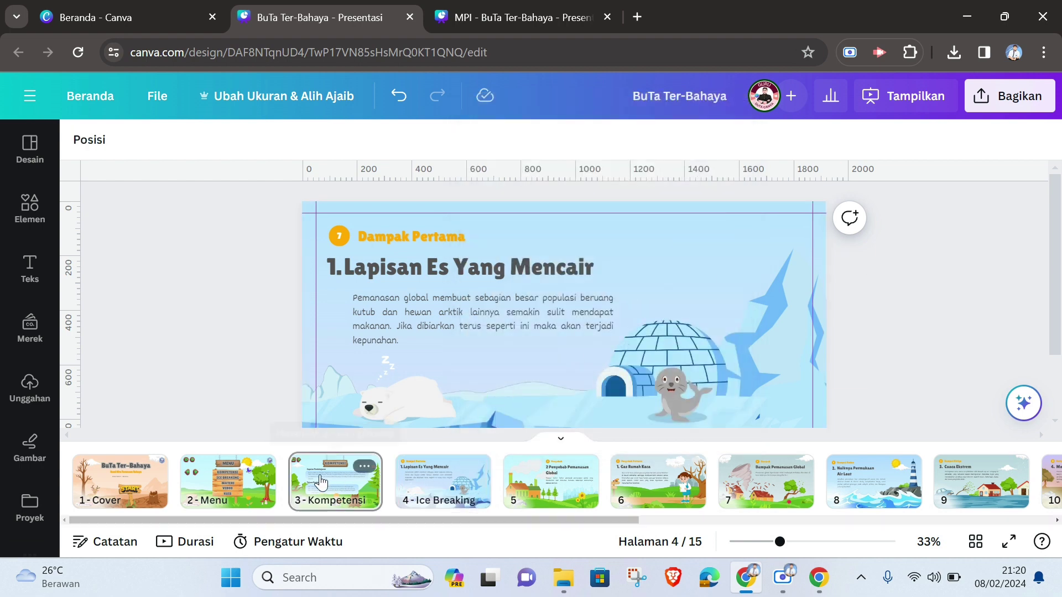
Link the right-arrow button on the Kompetensi page to page 4 - Ice Breaking.
click(333, 487)
right_click(357, 235)
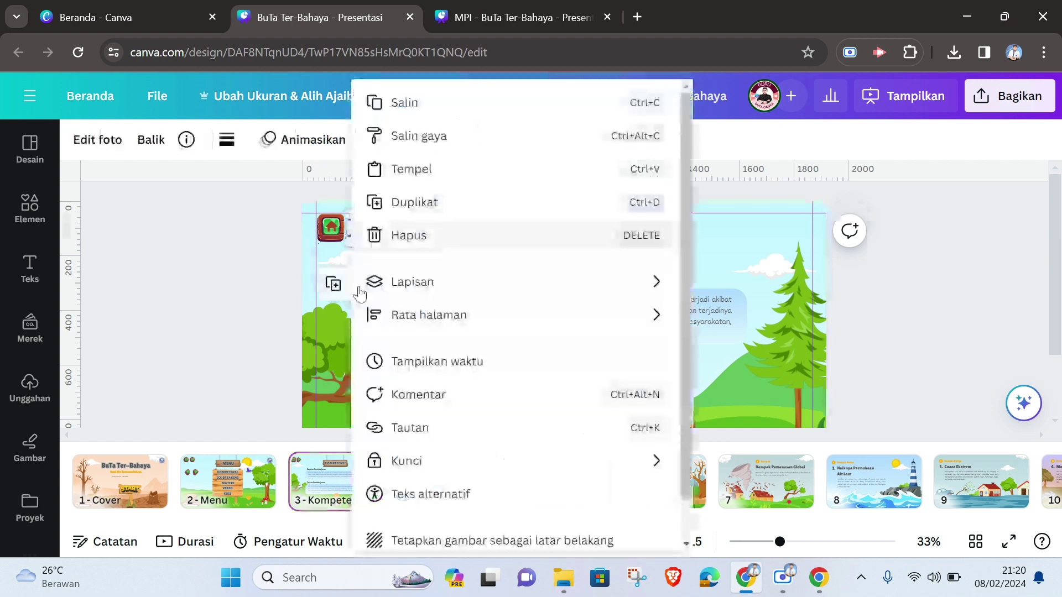
click(394, 430)
scroll(451, 412, down, 2)
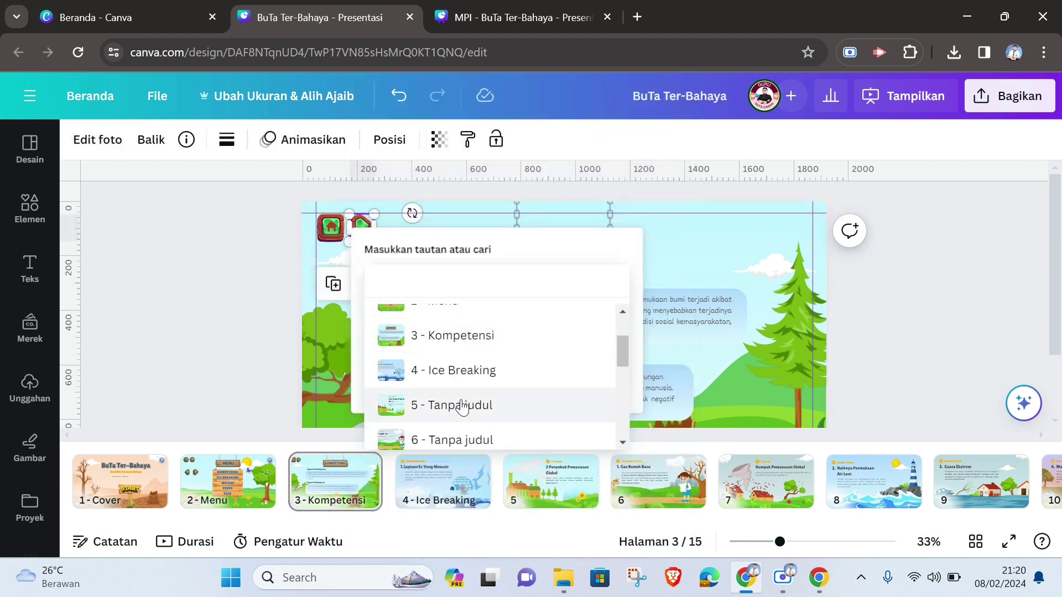
click(471, 370)
click(590, 330)
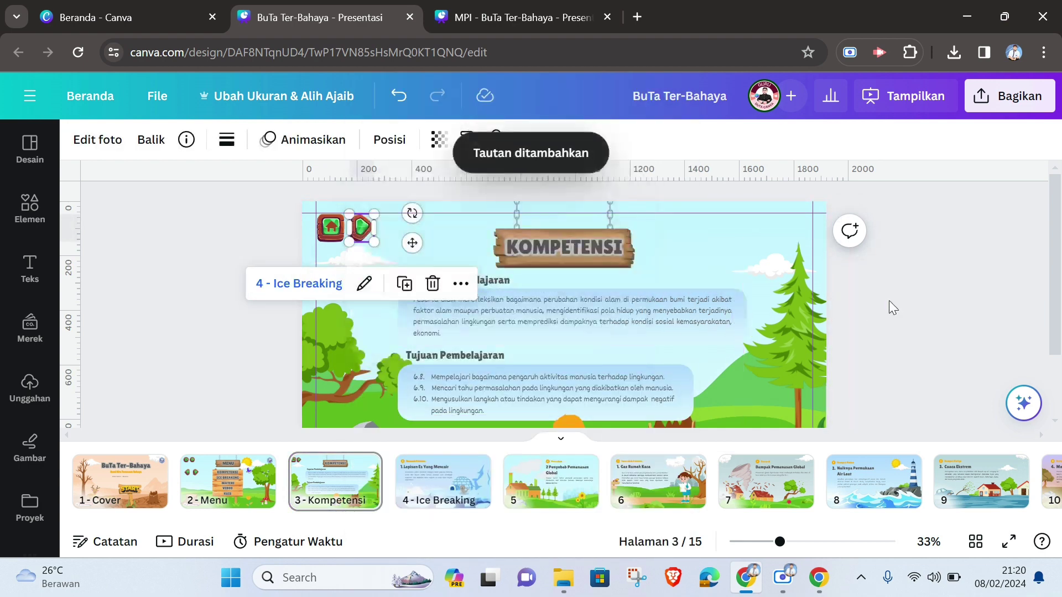
Present the design full screen starting from the Menu page to check its links.
click(278, 461)
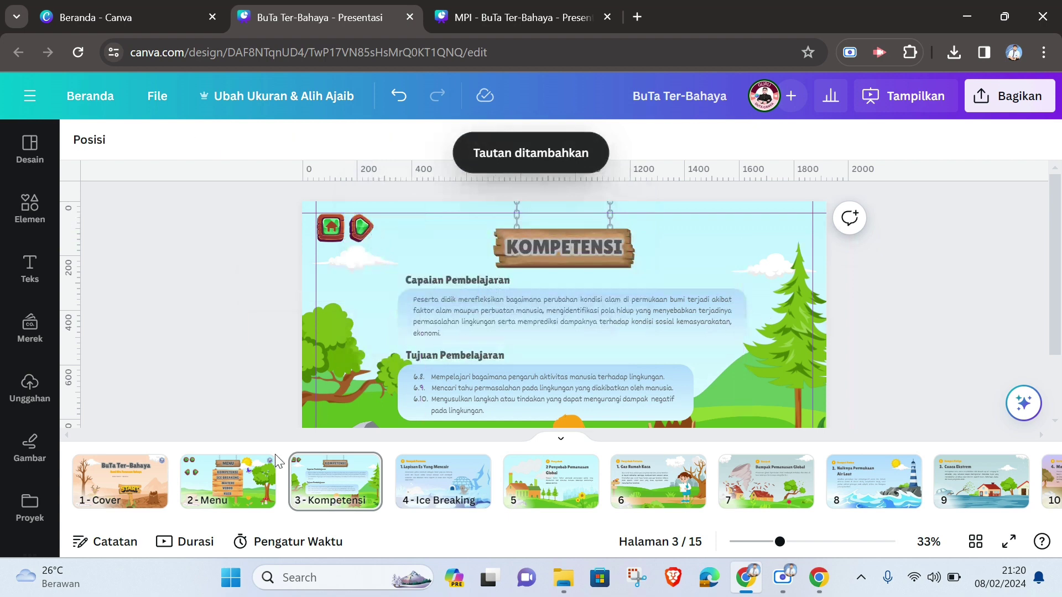
click(215, 480)
click(1008, 545)
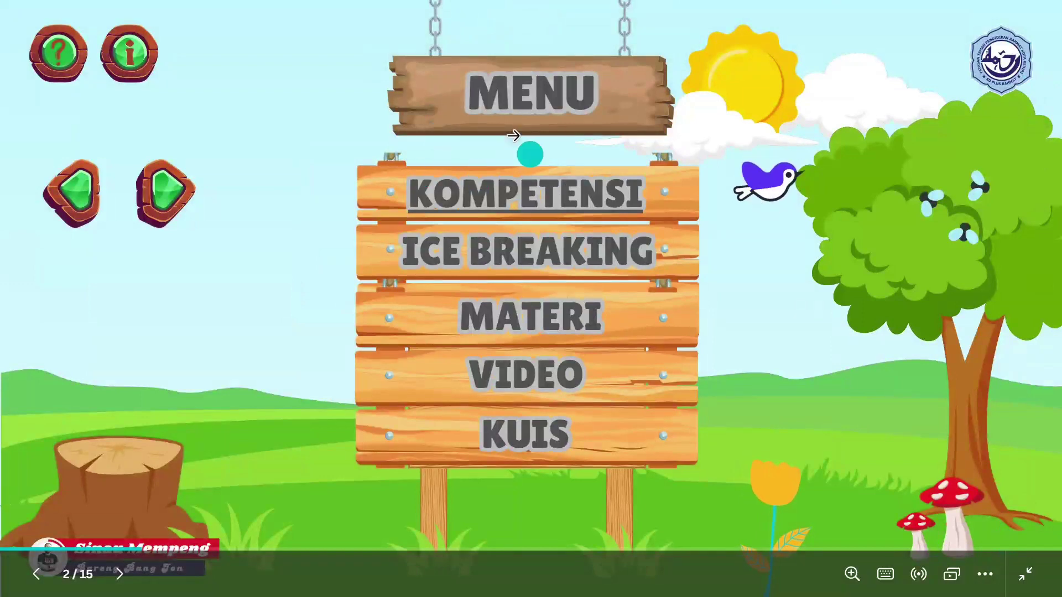
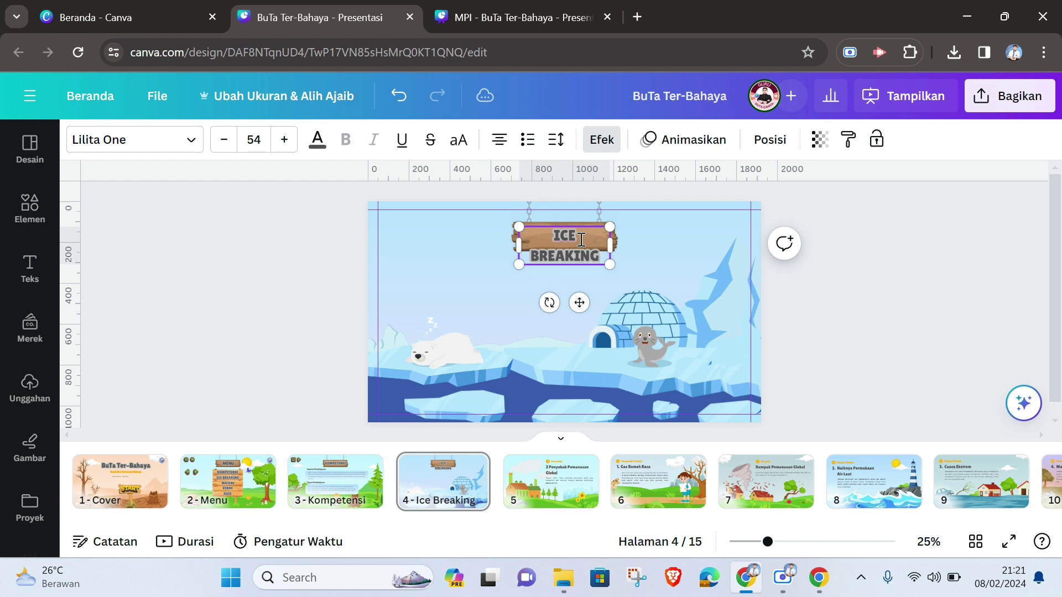
Reduce the ICE BREAKING title on page 4 to font size 51 so it fits on one line of the wooden sign.
double_click(592, 243)
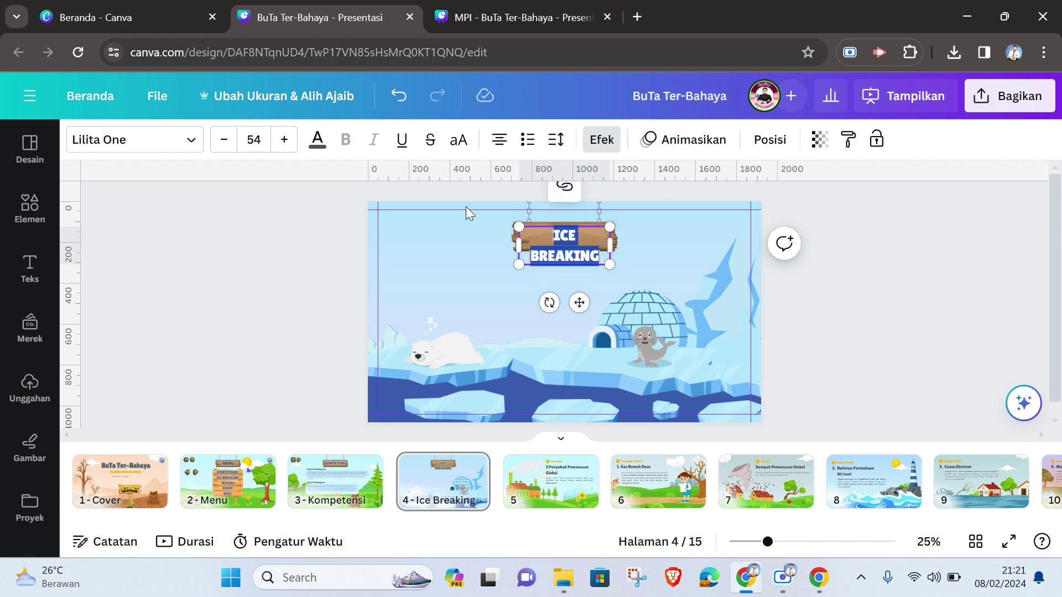
click(227, 141)
click(227, 140)
click(227, 140)
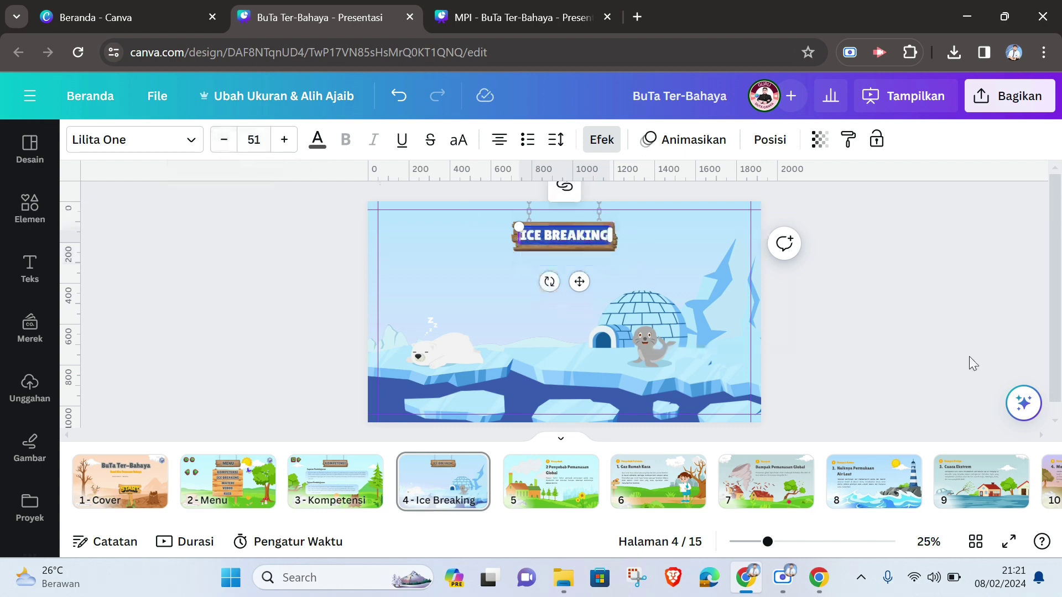
drag(795, 235, 645, 342)
click(563, 243)
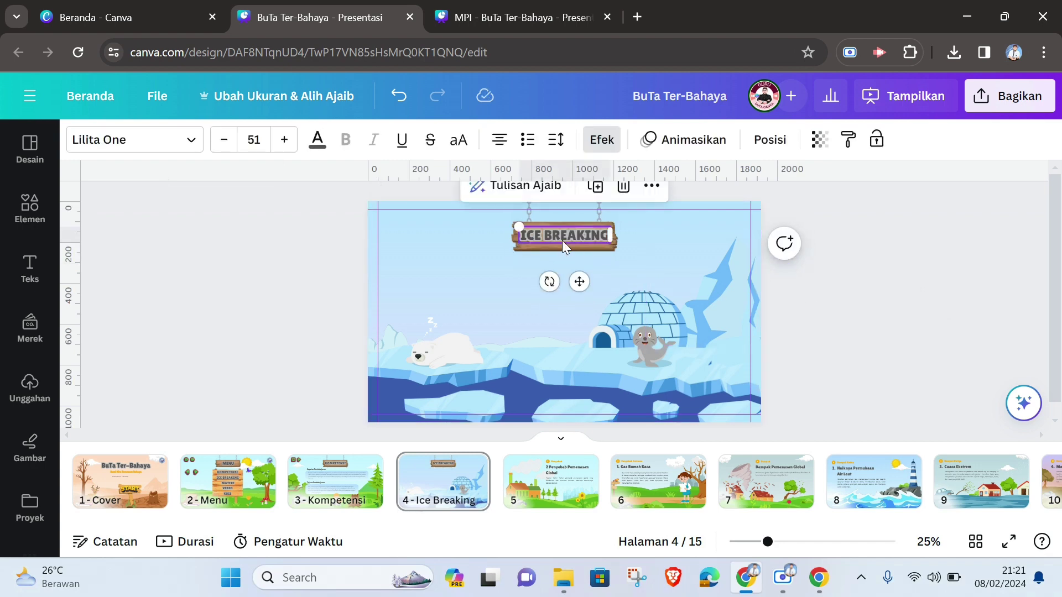
click(901, 287)
drag(795, 230, 646, 355)
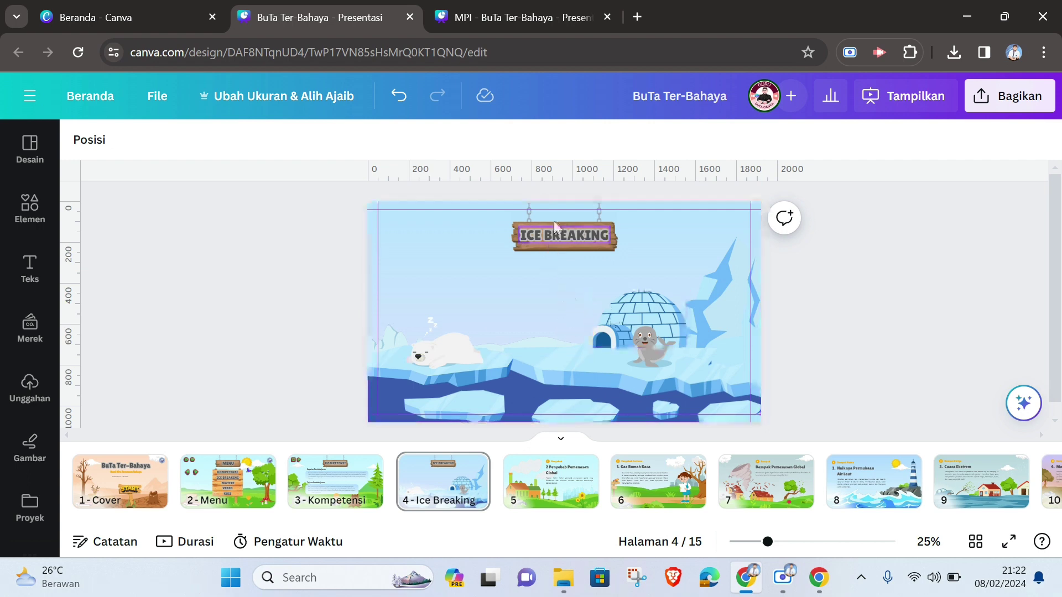
Copy the speech bubble and the framed Dino Kuning video from page 5 of MPI - BuTa Ter-Bahaya onto page 4 of BuTa Ter-Bahaya.
click(526, 21)
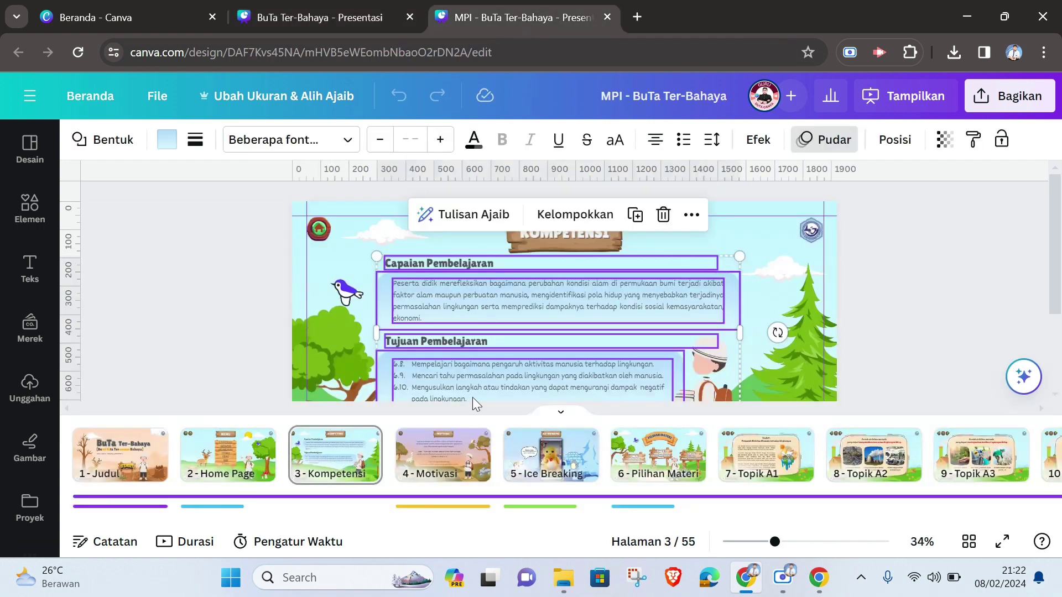
click(563, 463)
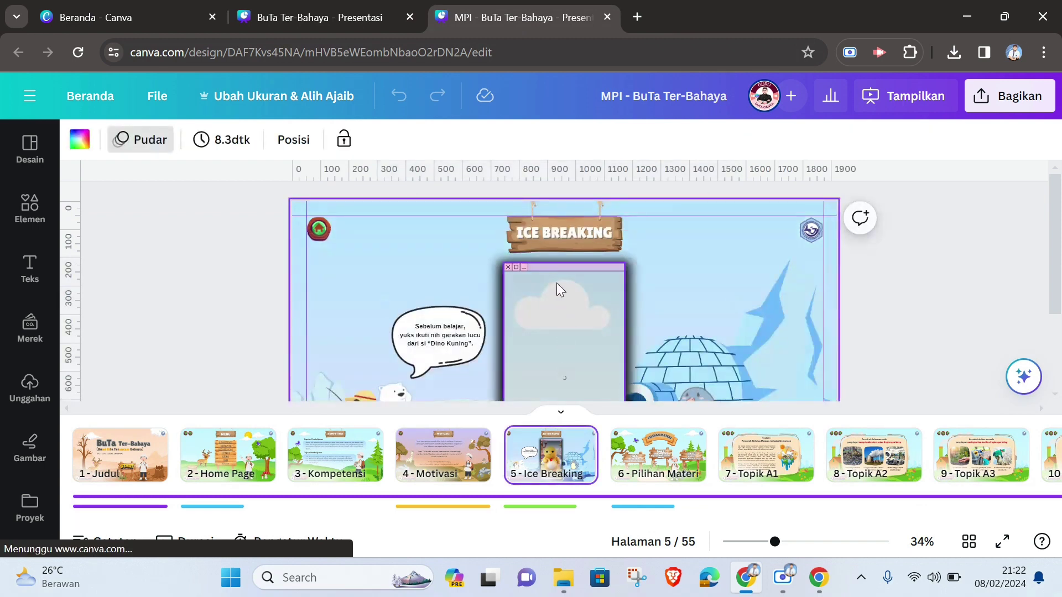
scroll(555, 324, down, 3)
click(423, 253)
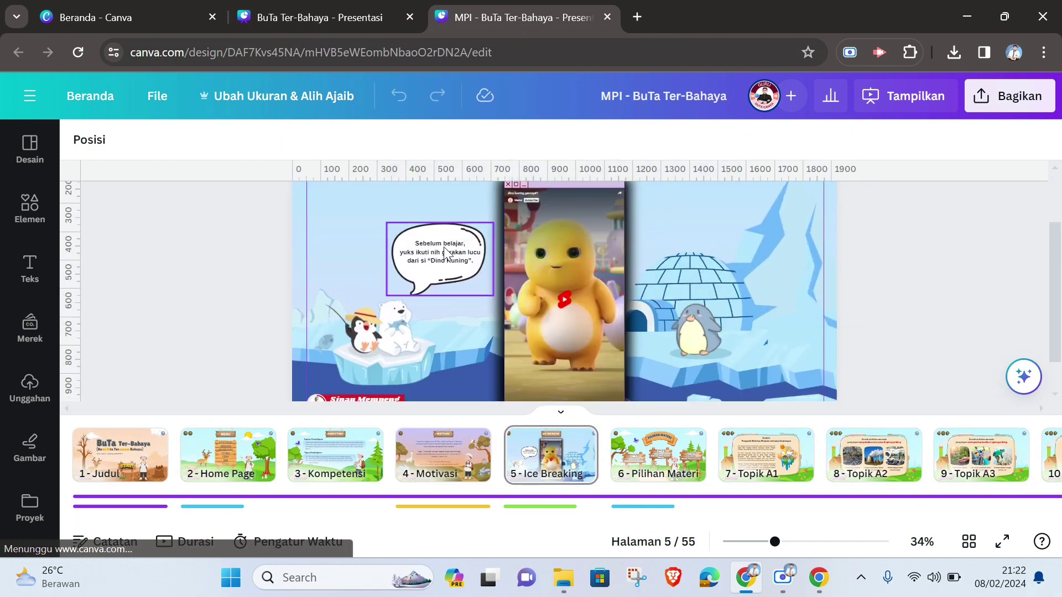
click(424, 254)
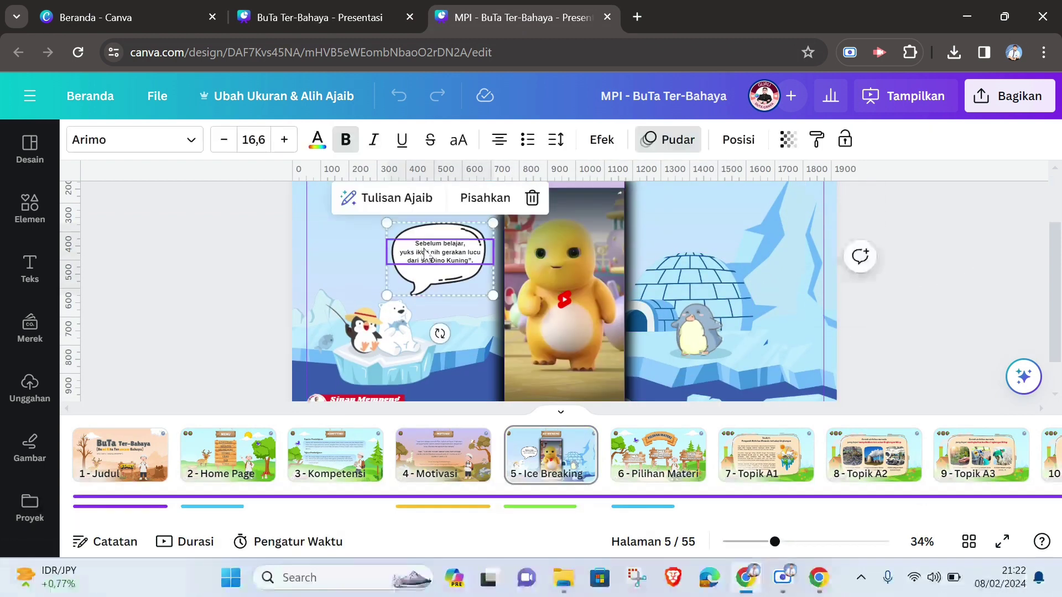
shift+click(604, 234)
shift+click(657, 297)
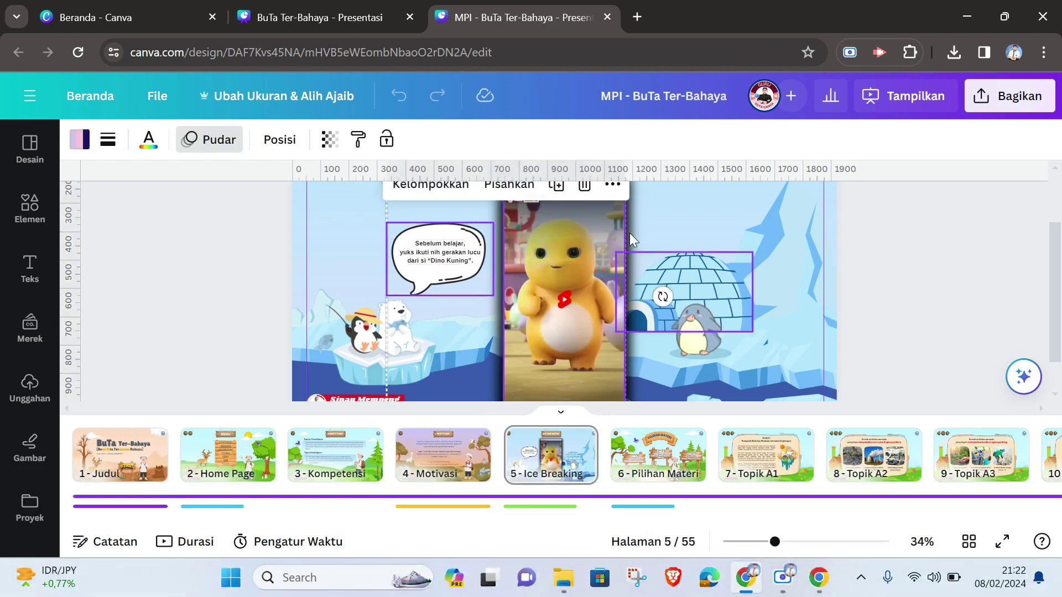
click(323, 20)
click(506, 293)
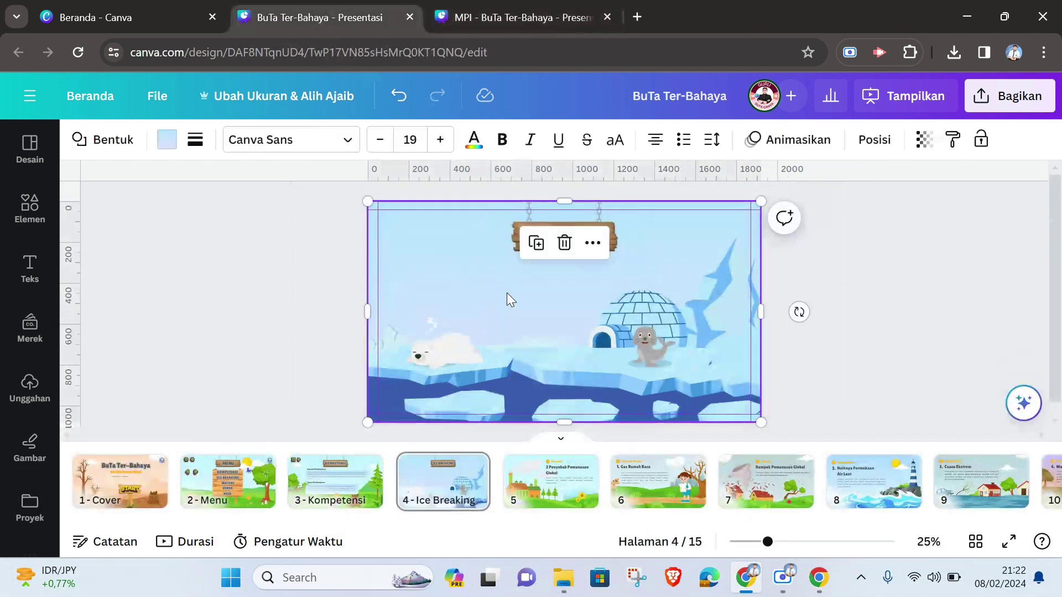
key(ctrl+v)
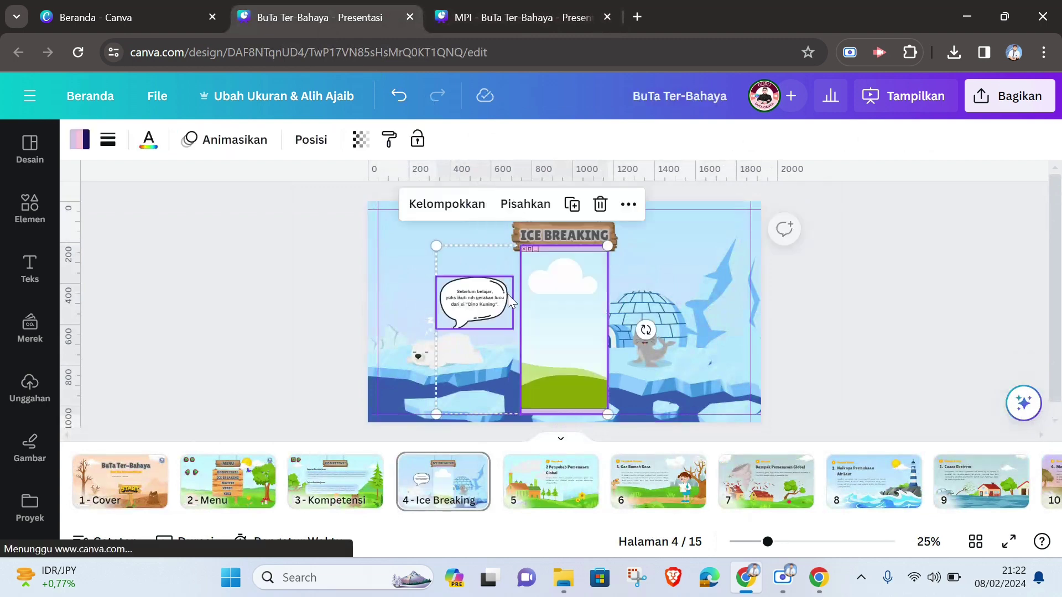
click(887, 344)
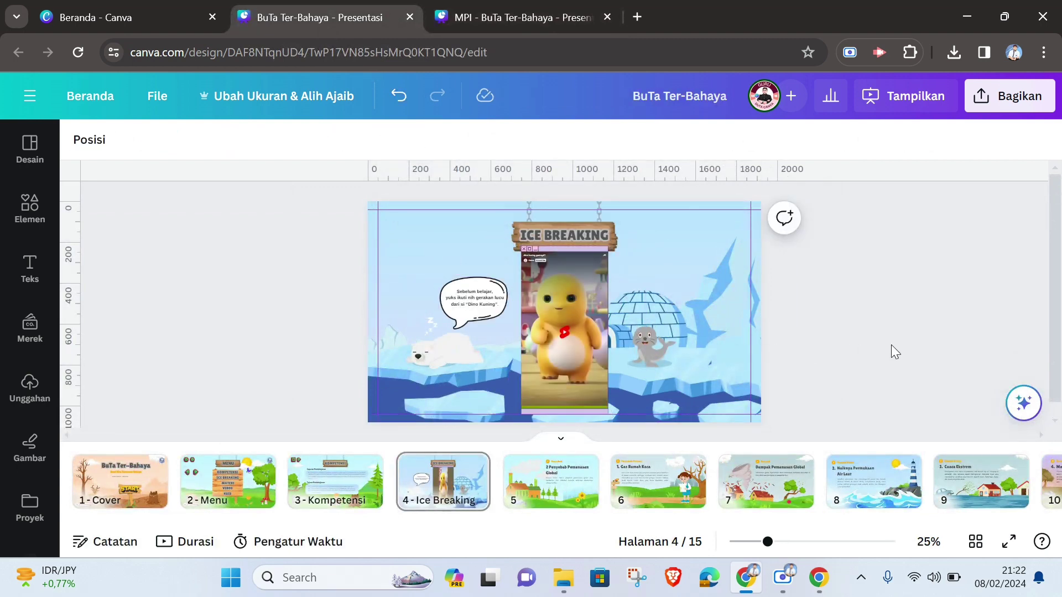
Shrink the pasted framed video slightly and centre it below the ICE BREAKING sign.
click(569, 308)
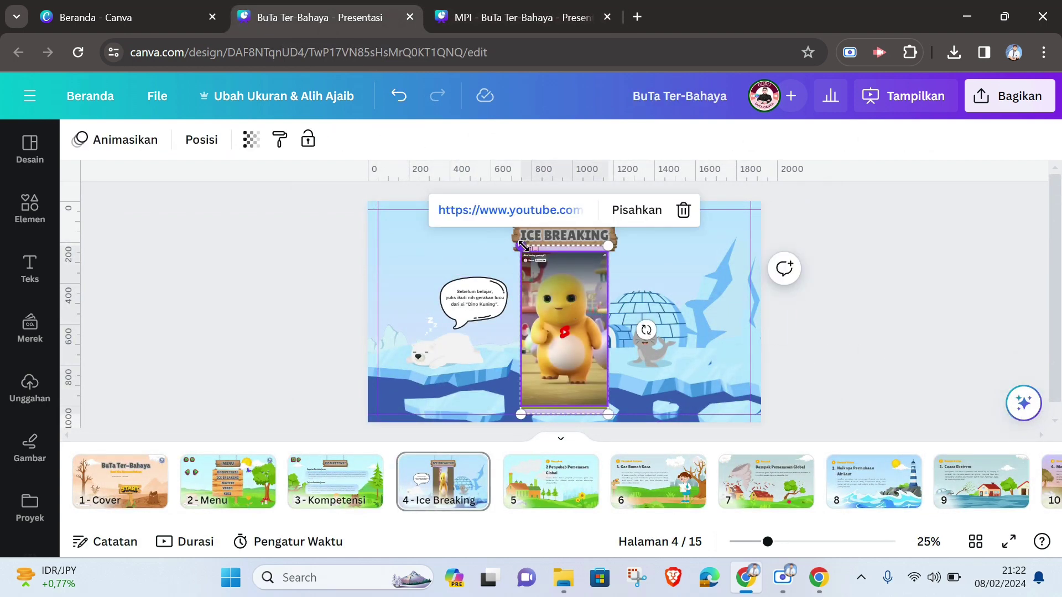
drag(520, 246, 526, 256)
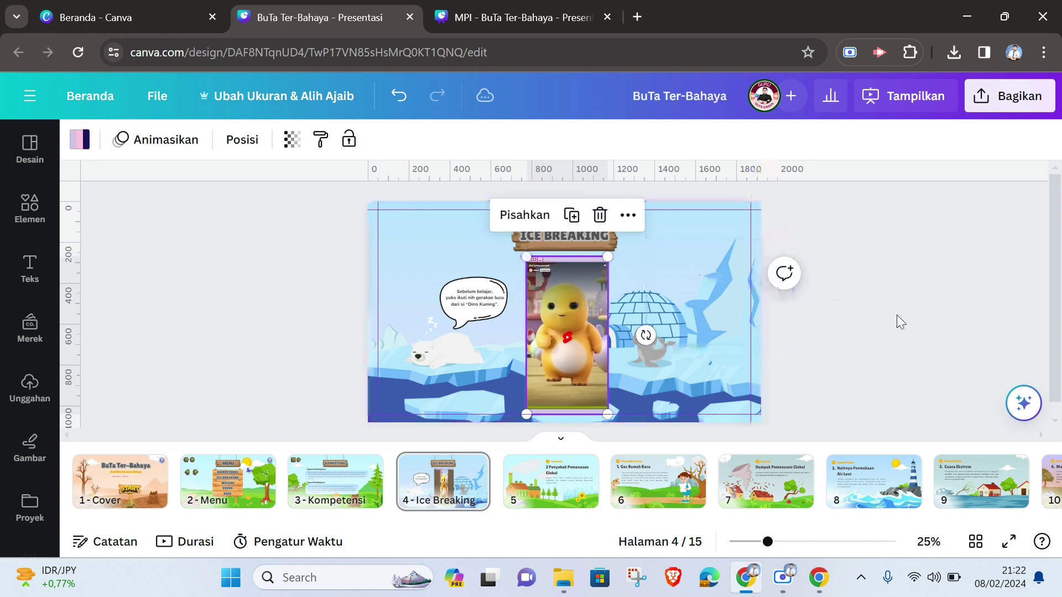
click(549, 257)
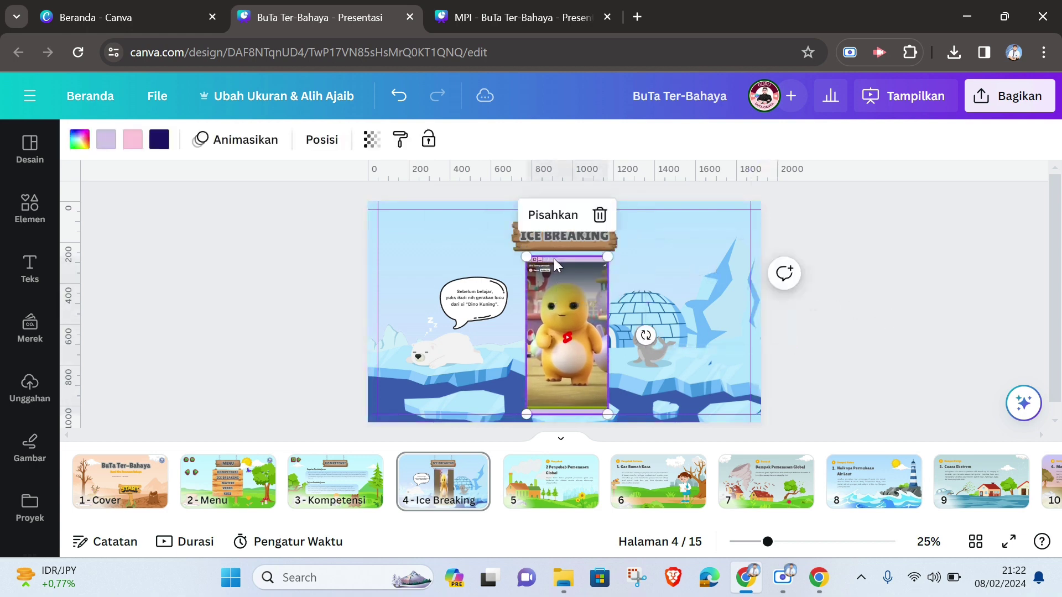
click(566, 259)
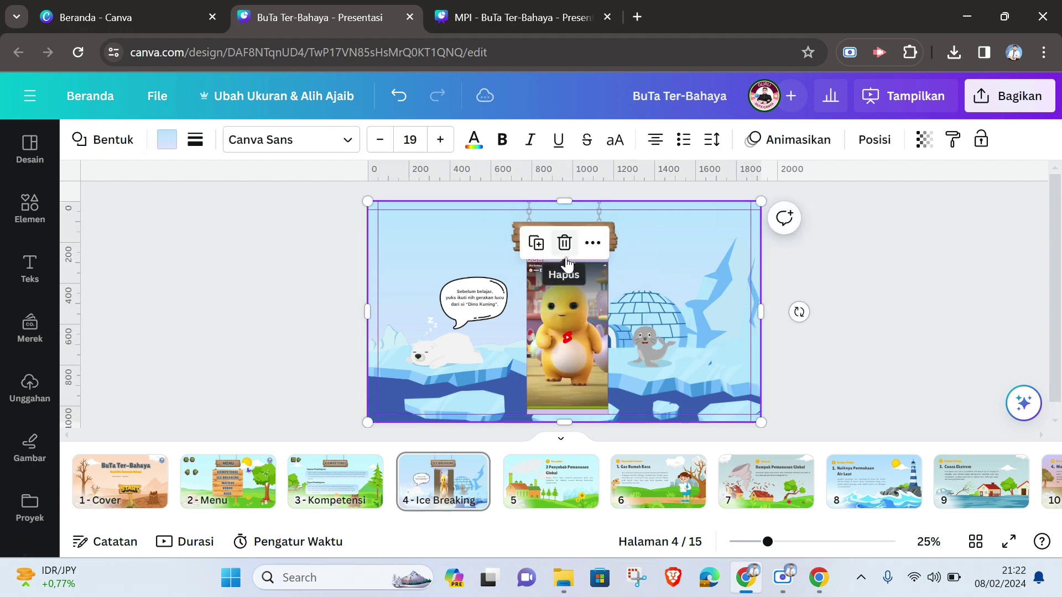
click(566, 257)
click(558, 258)
drag(558, 258, 556, 257)
click(858, 346)
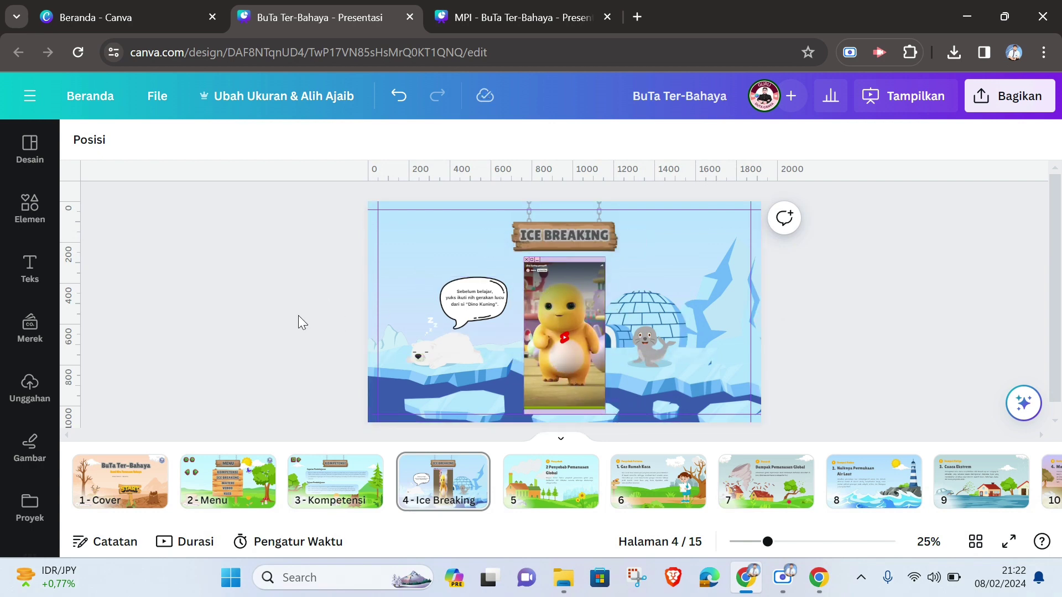
Find the YouTube app with the search term YOUTUBE and open it.
scroll(38, 388, down, 2)
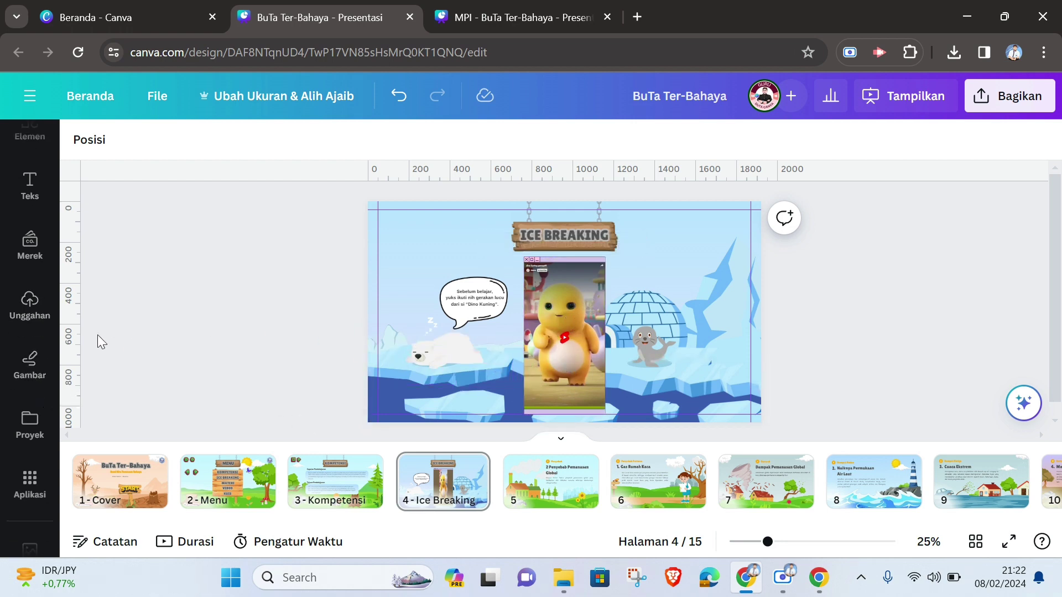
scroll(25, 306, up, 2)
scroll(33, 232, down, 5)
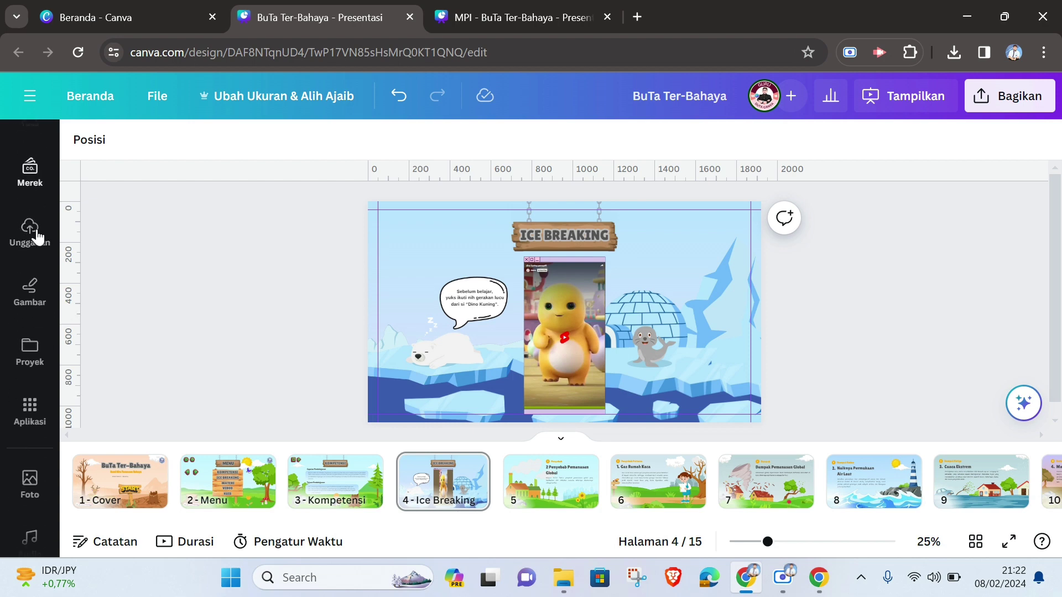
click(30, 238)
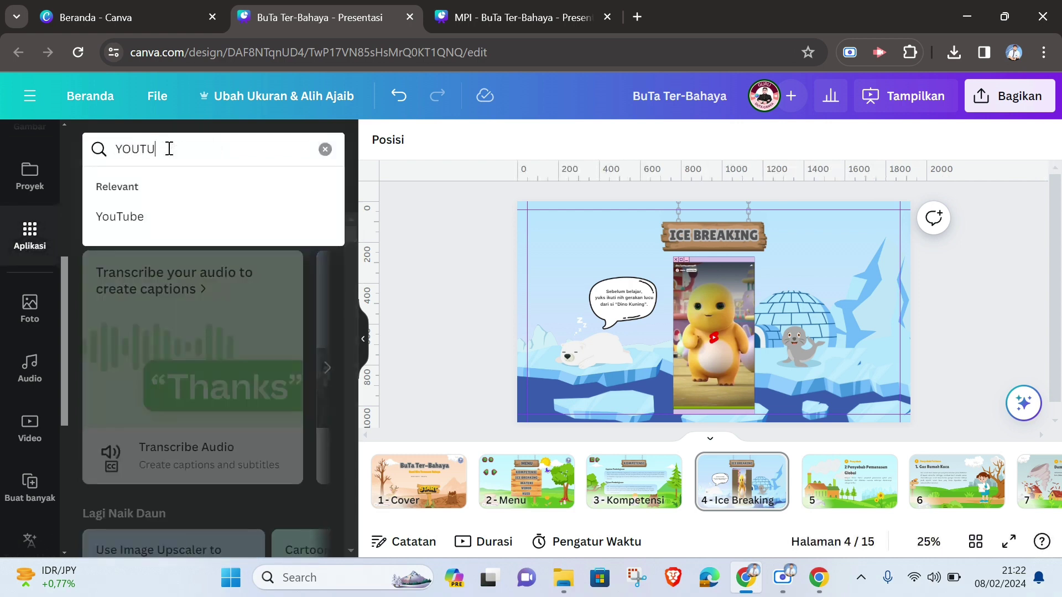
text(YOUTUBE)
key(Return)
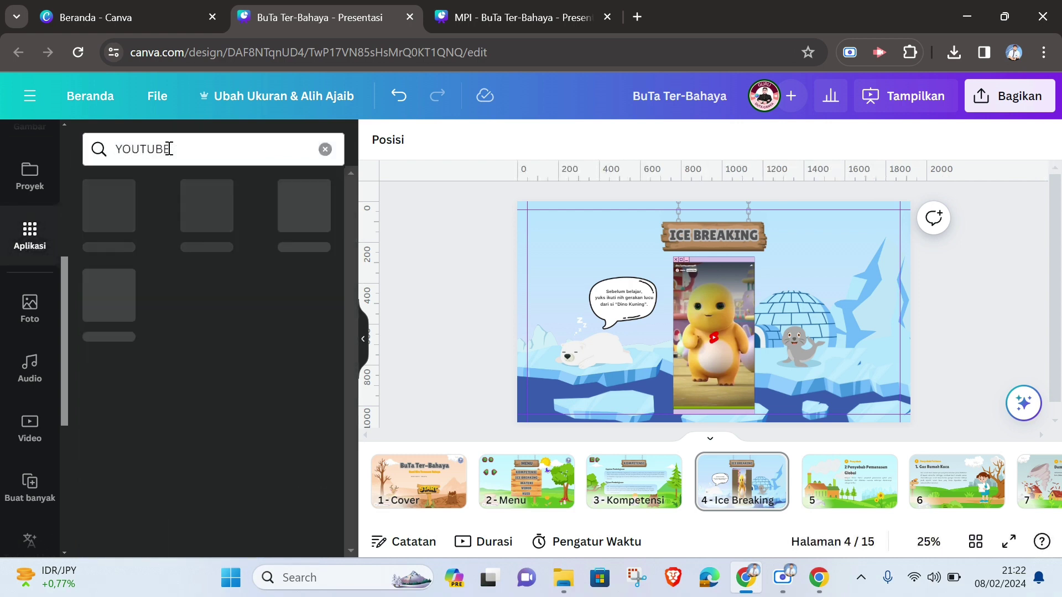
click(109, 208)
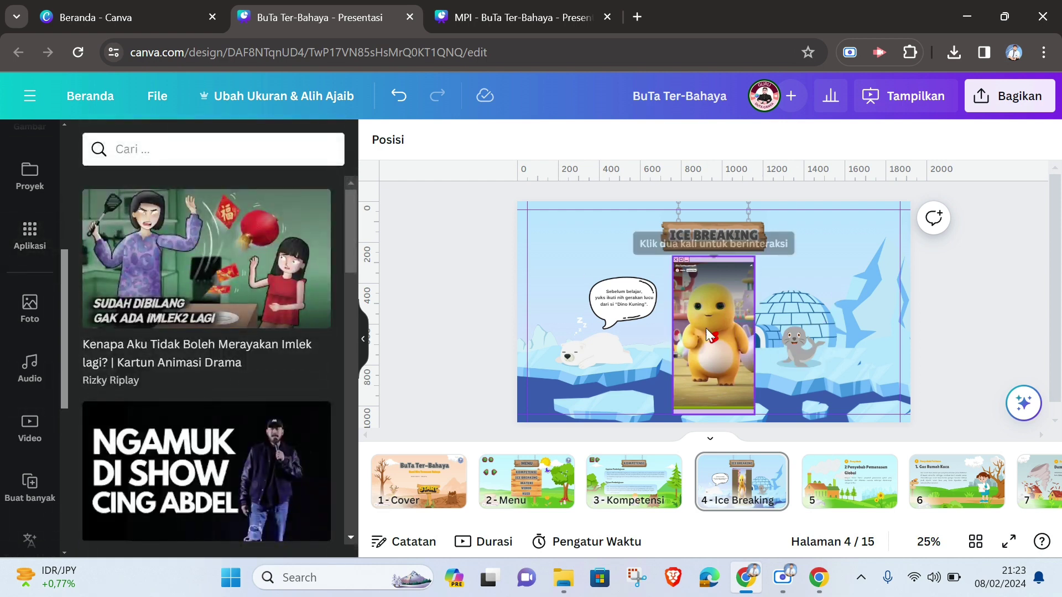
Search the YouTube videos for "dino kuning" and look through the results for a dancing clip.
click(158, 162)
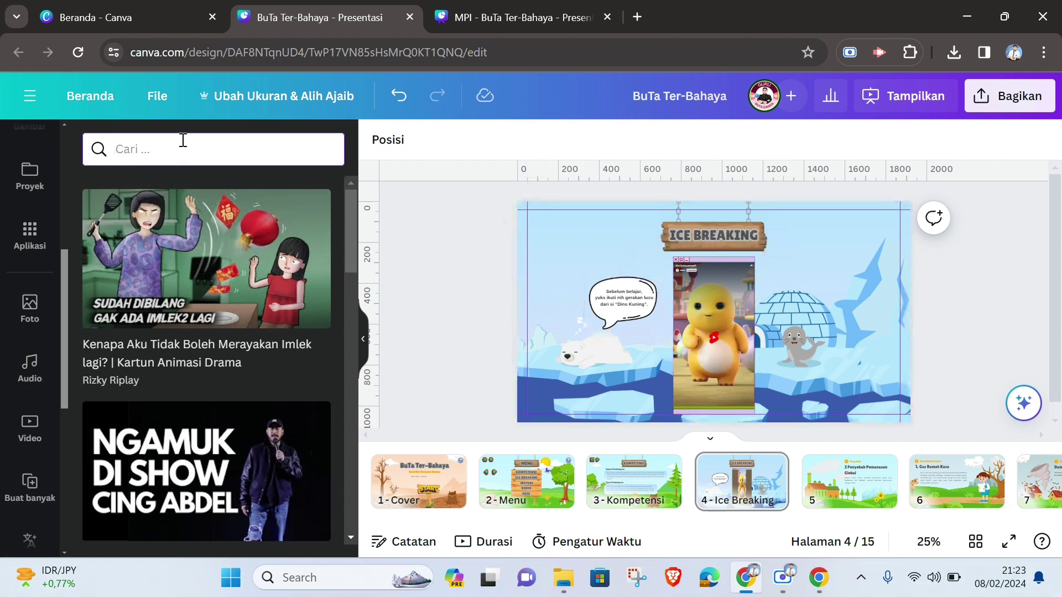
text(di)
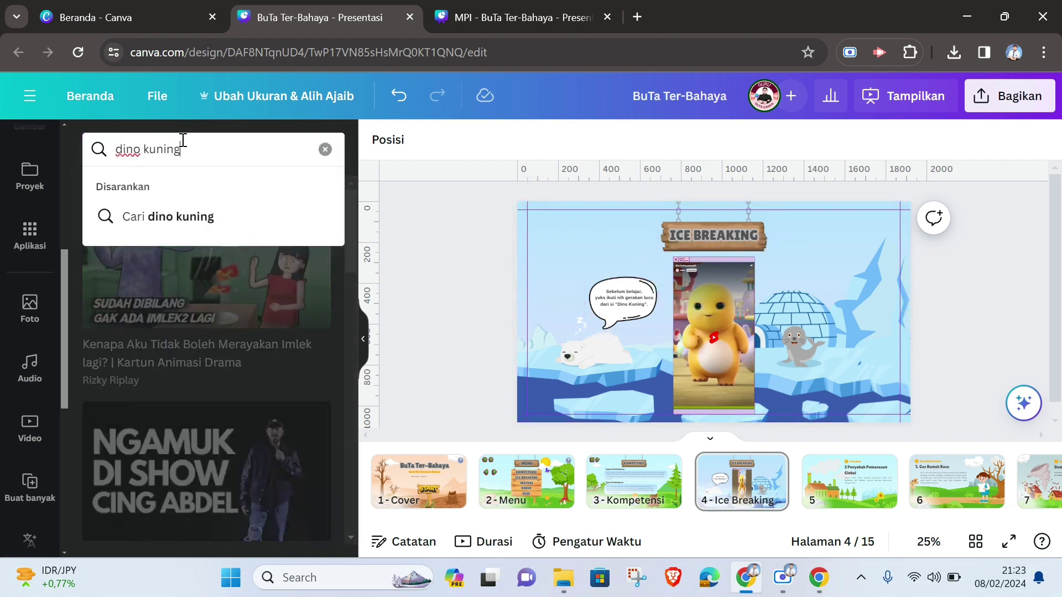
text(no kuning)
key(Return)
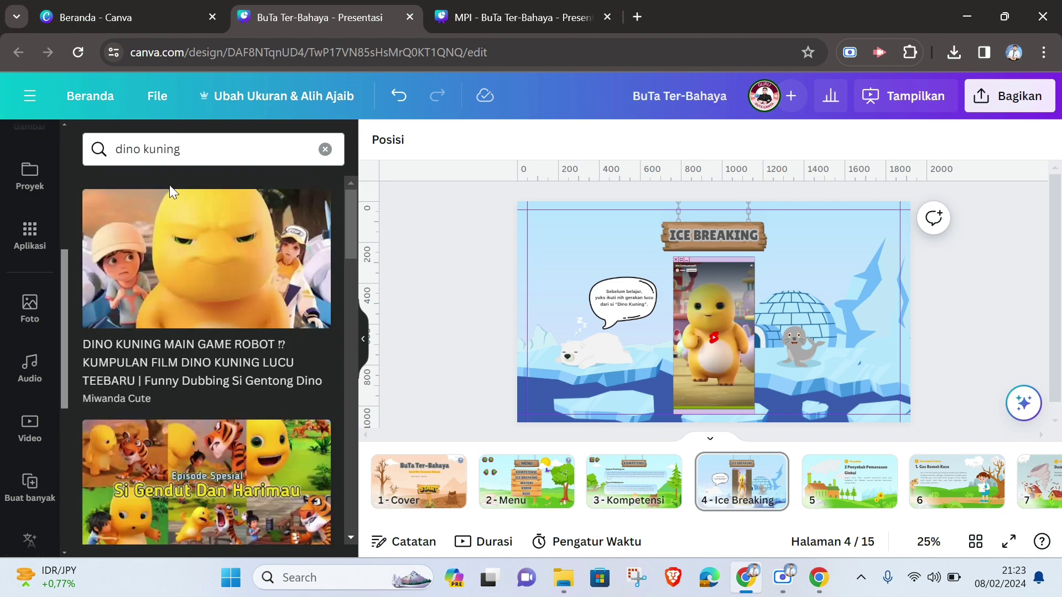
scroll(172, 191, down, 10)
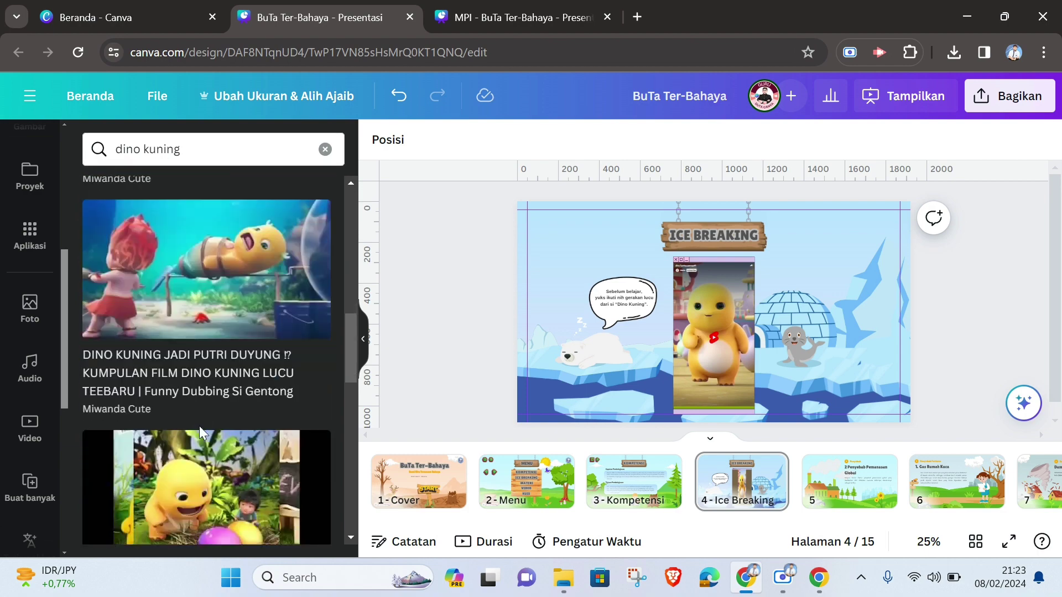
scroll(199, 426, down, 10)
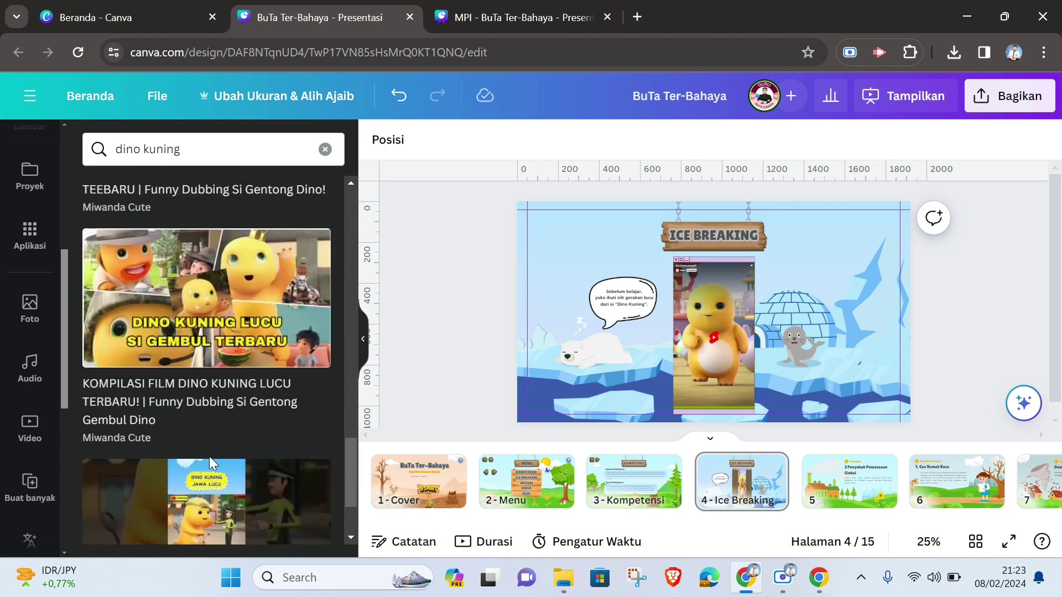
scroll(209, 459, down, 10)
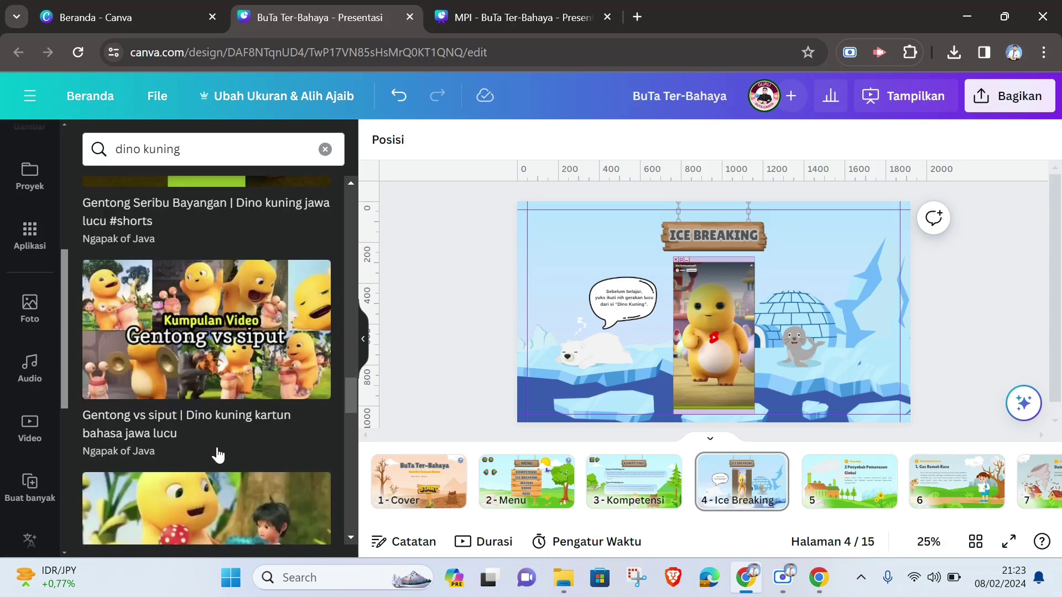
scroll(219, 455, down, 10)
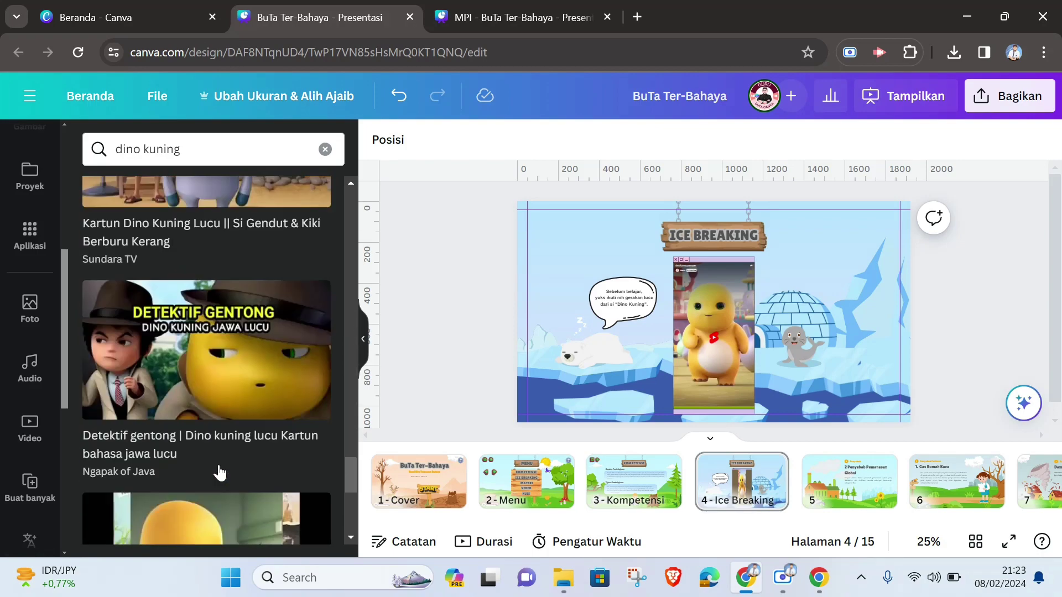
scroll(209, 411, down, 10)
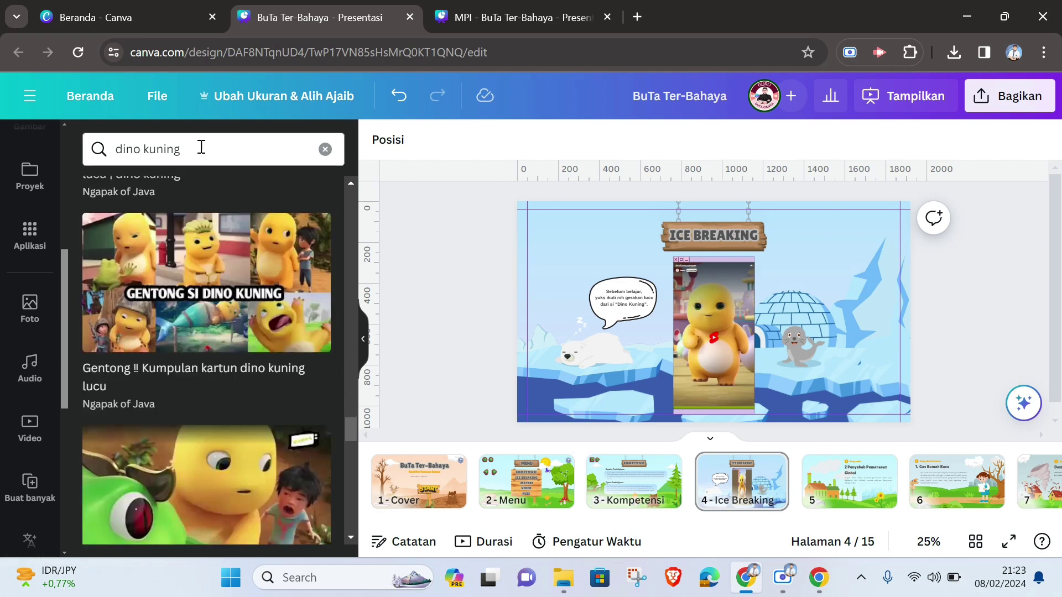
Refine the YouTube video search to "dino kuning goyang".
click(202, 147)
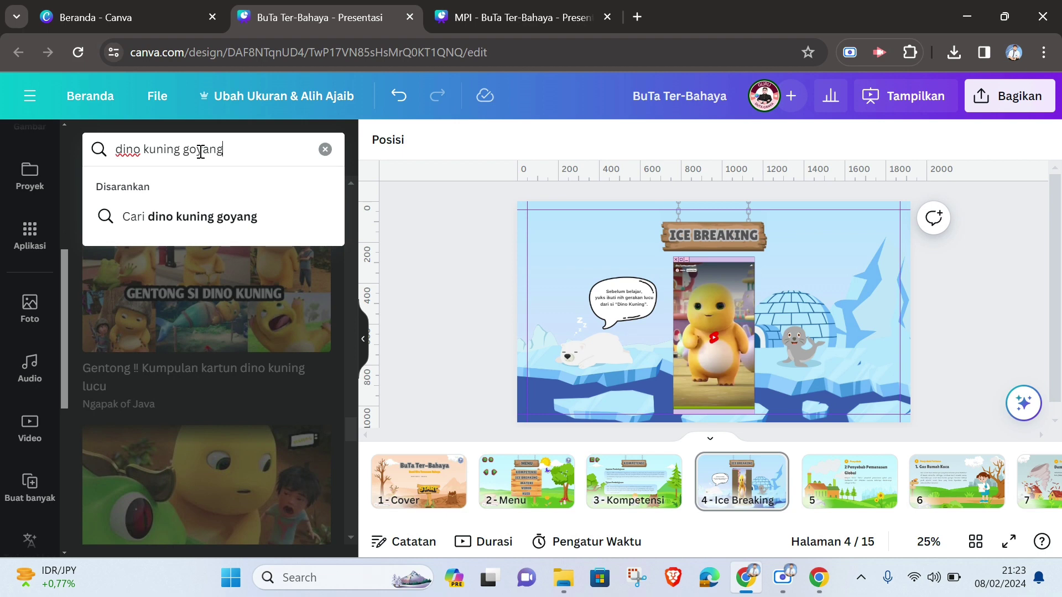
key(Return)
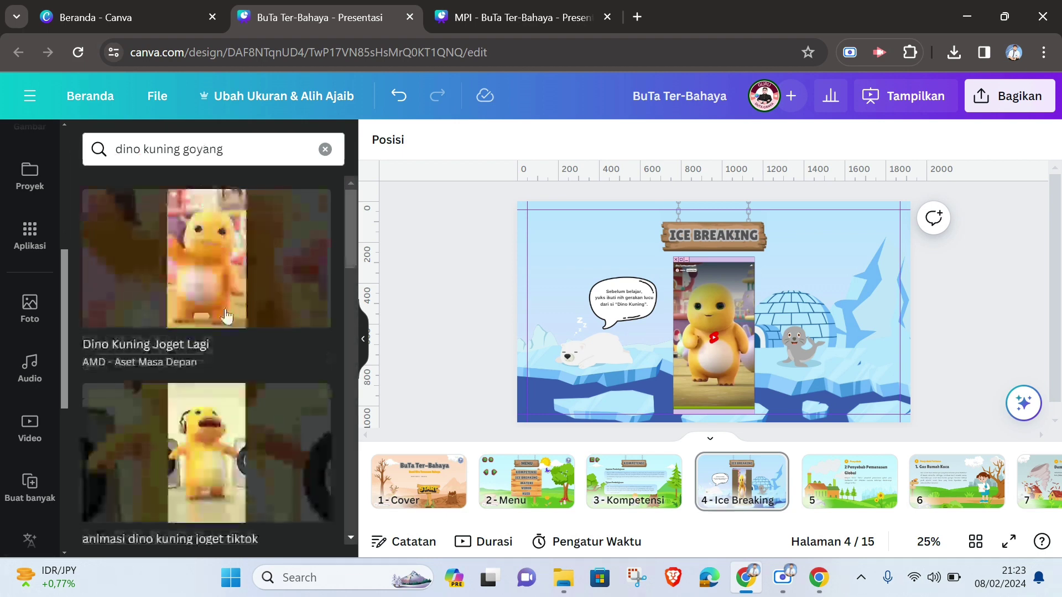
scroll(227, 338, down, 2)
scroll(268, 436, up, 2)
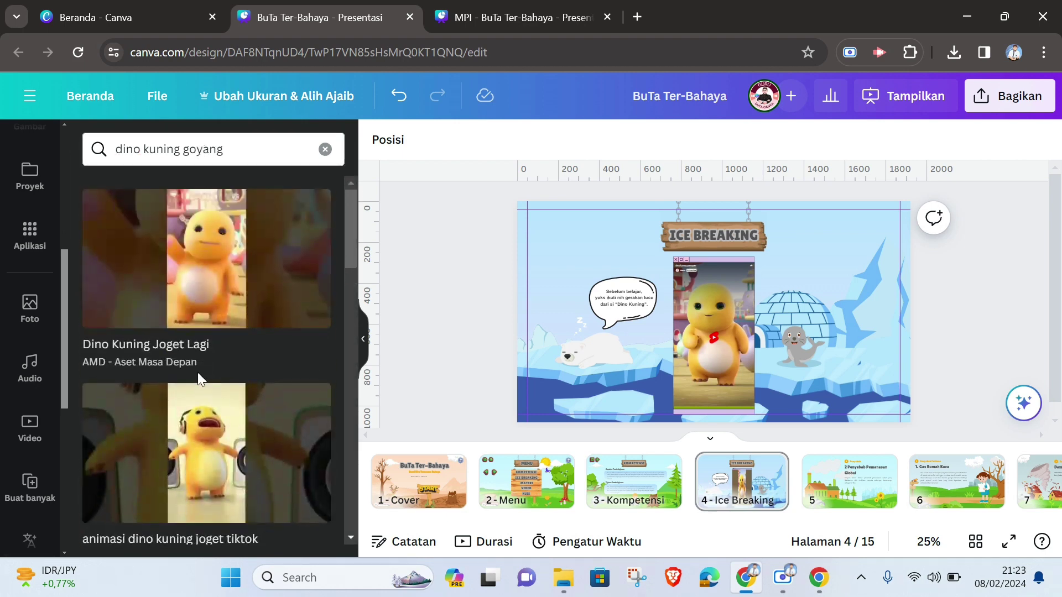
Insert the Dino Kuning Joget Lagi video below the ICE BREAKING sign on page 4 in place of the framed video.
click(191, 259)
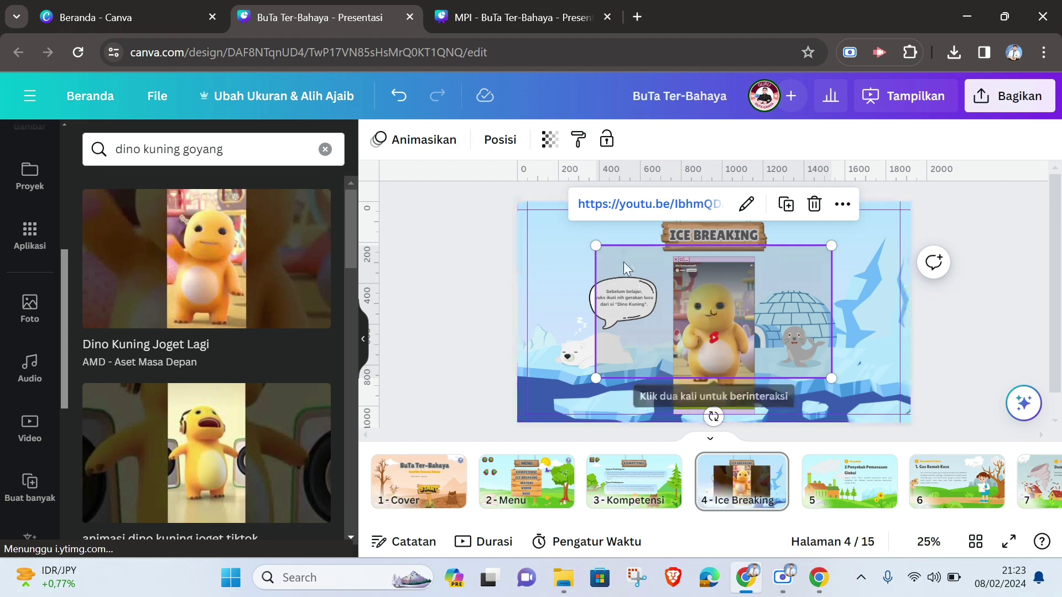
drag(623, 261, 700, 270)
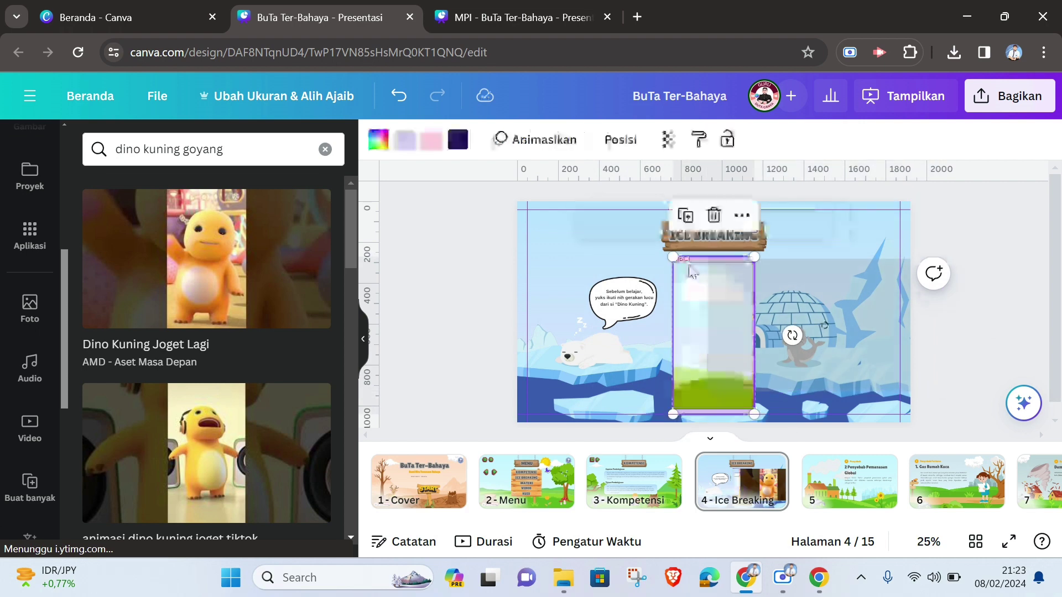
click(604, 274)
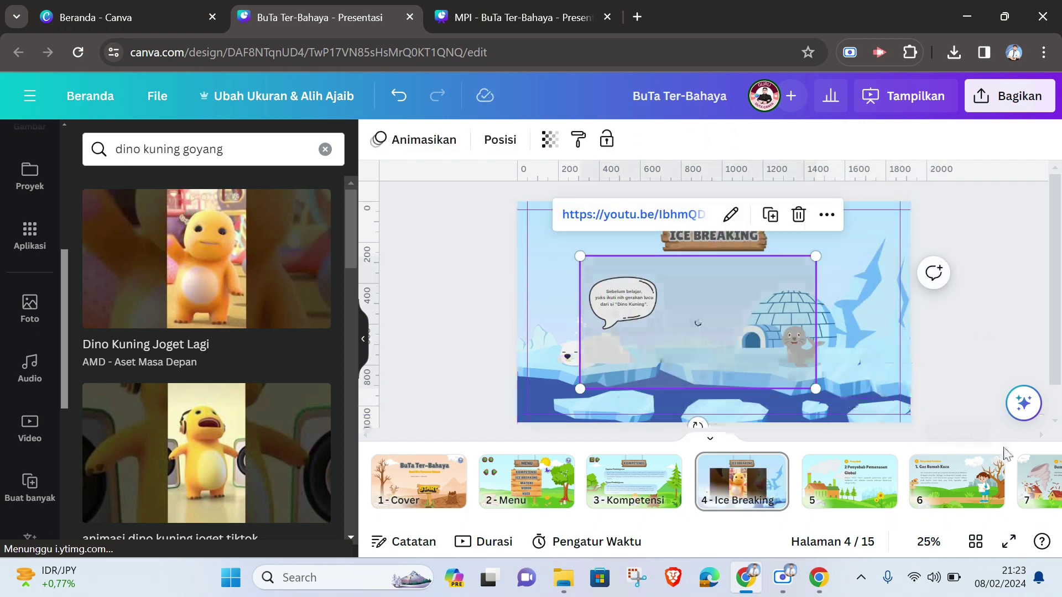
Preview the Ice Breaking page full screen to check the embedded video, then return to the editor and collapse the video search results.
click(1009, 542)
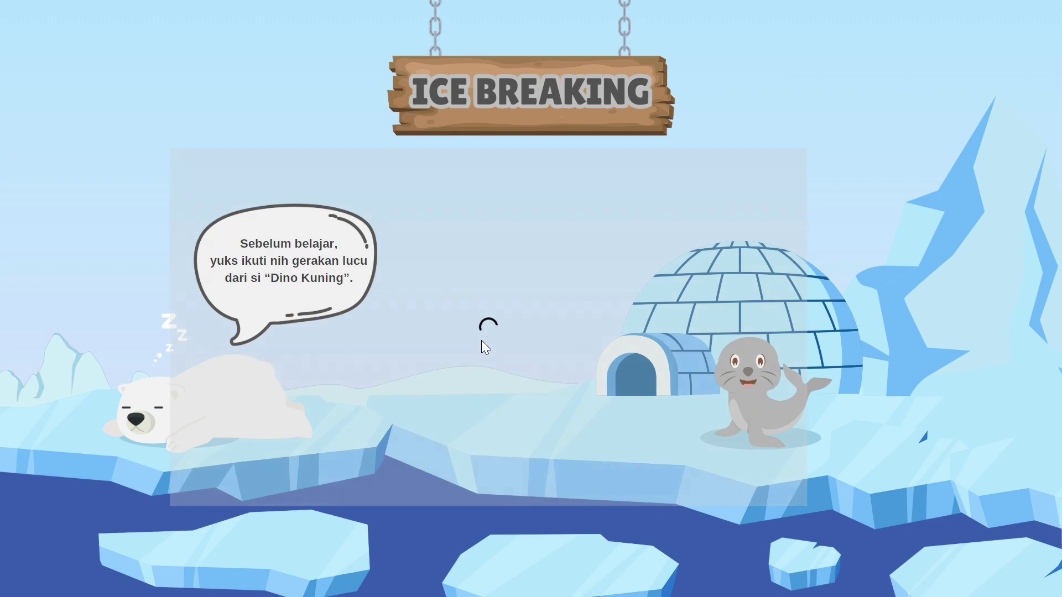
key(Escape)
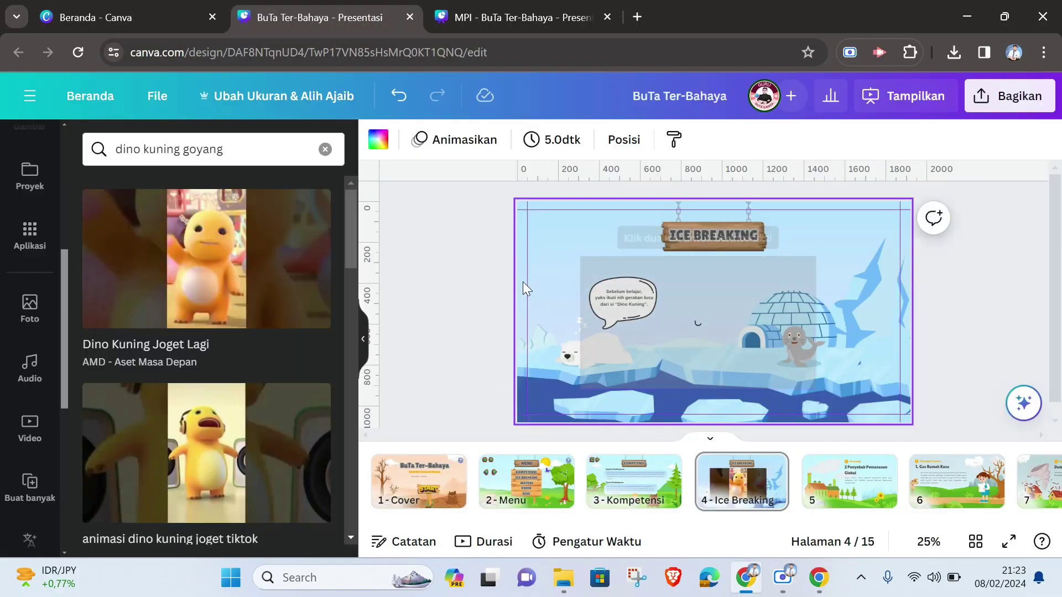
click(365, 343)
click(897, 304)
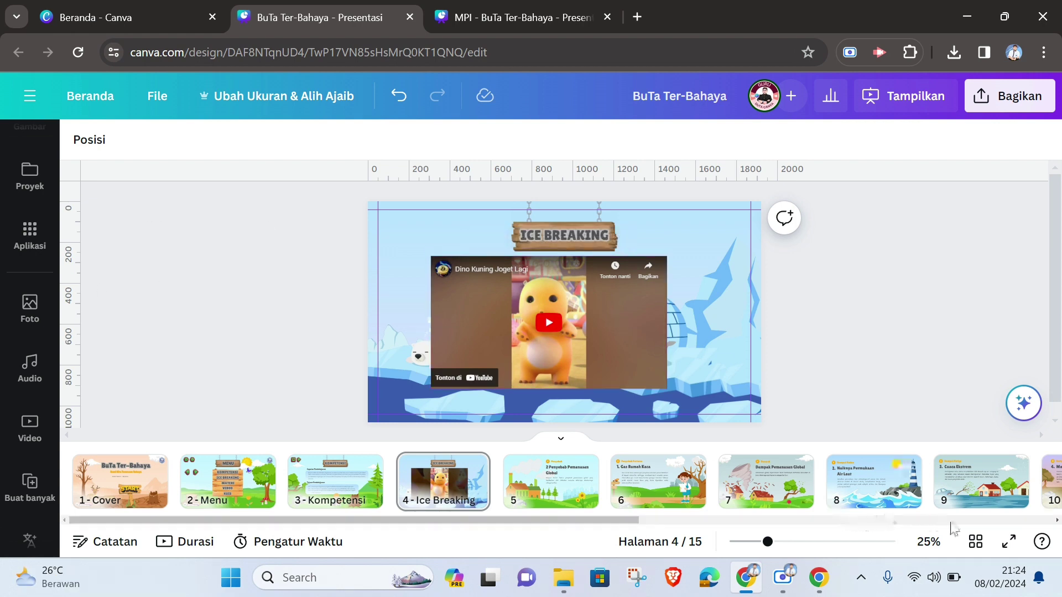
Present the Ice Breaking page full screen, play and pause the embedded Dino Kuning video, and return to the editor.
click(1009, 542)
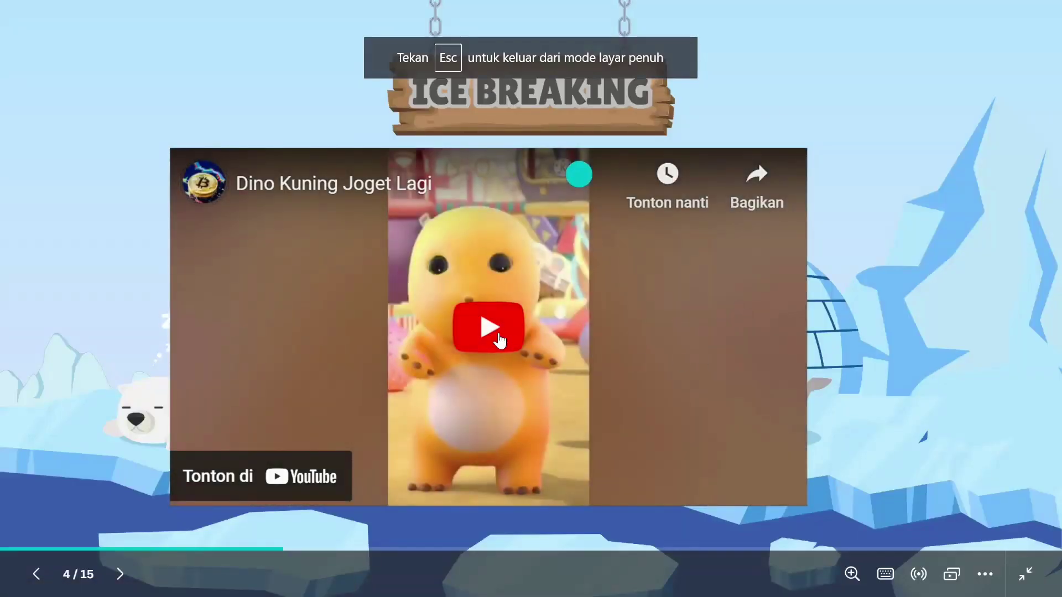
click(490, 328)
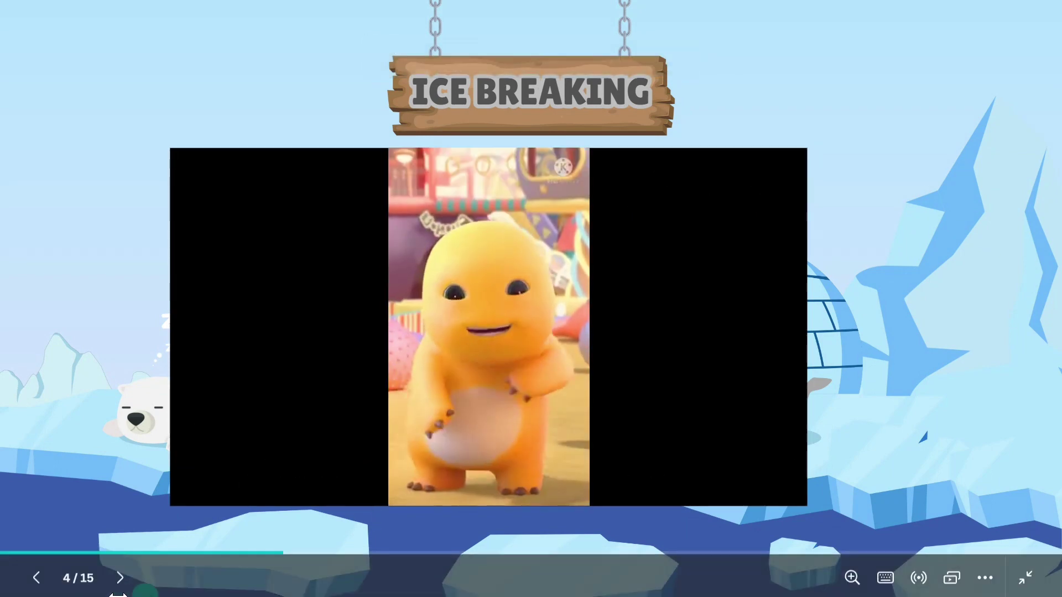
click(208, 484)
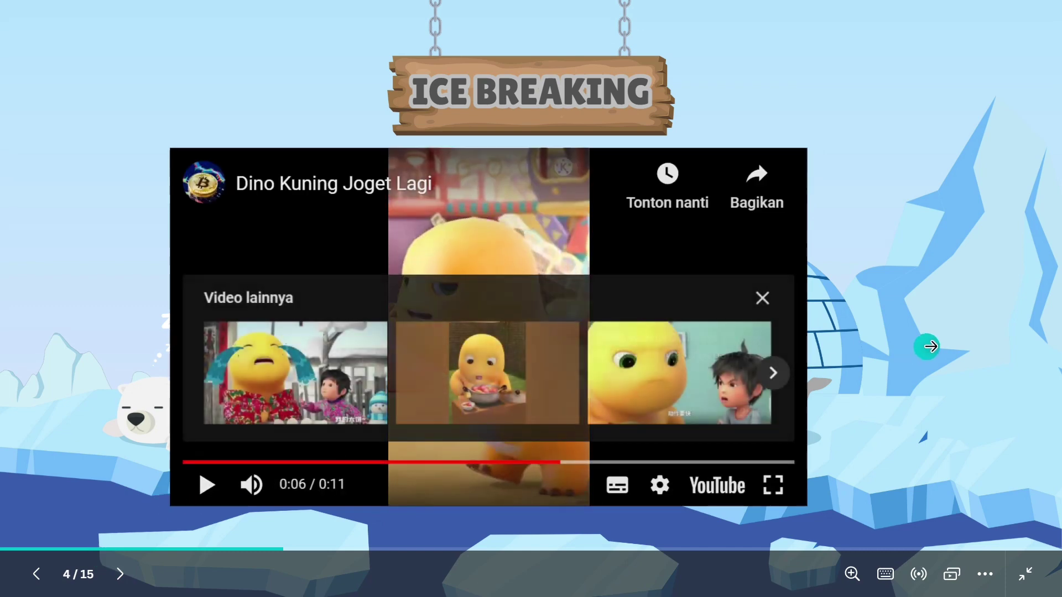
key(Escape)
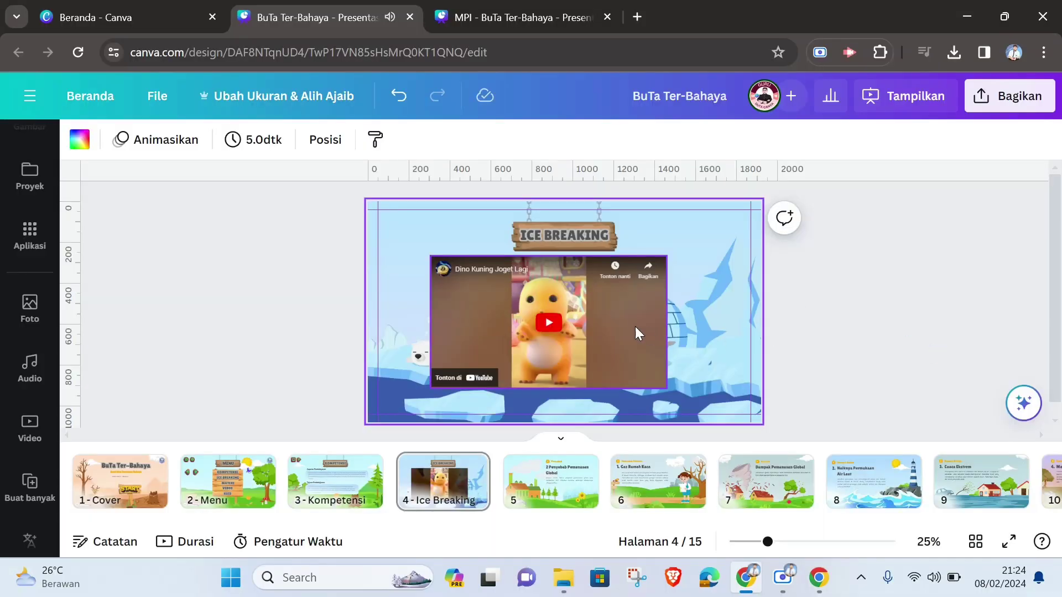
Remove the Dino Kuning Joget Lagi video from page 4 and restore the portrait framed video below the ICE BREAKING sign.
click(634, 326)
key(Delete)
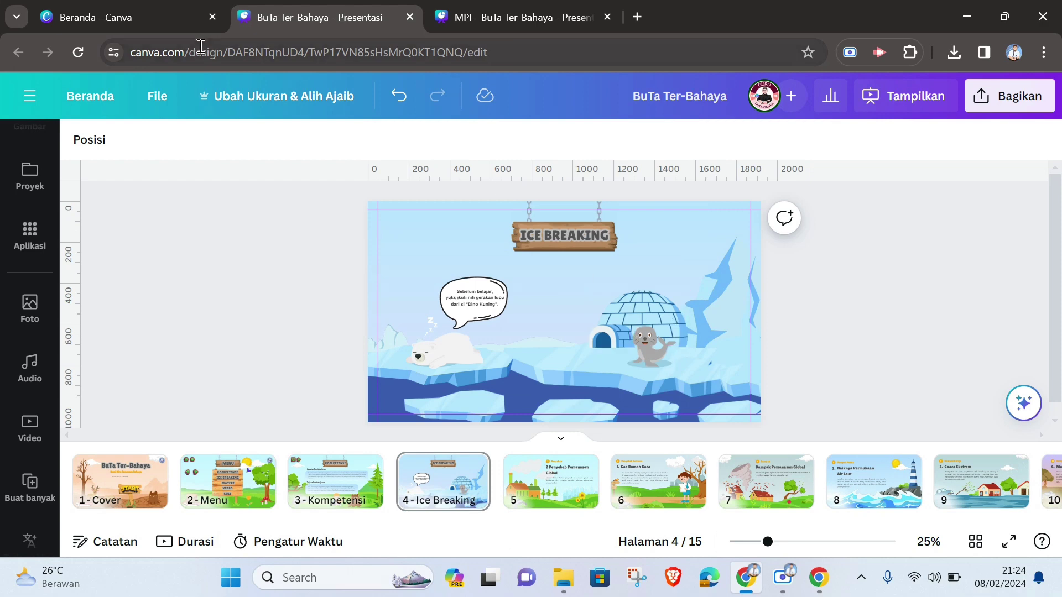
click(399, 97)
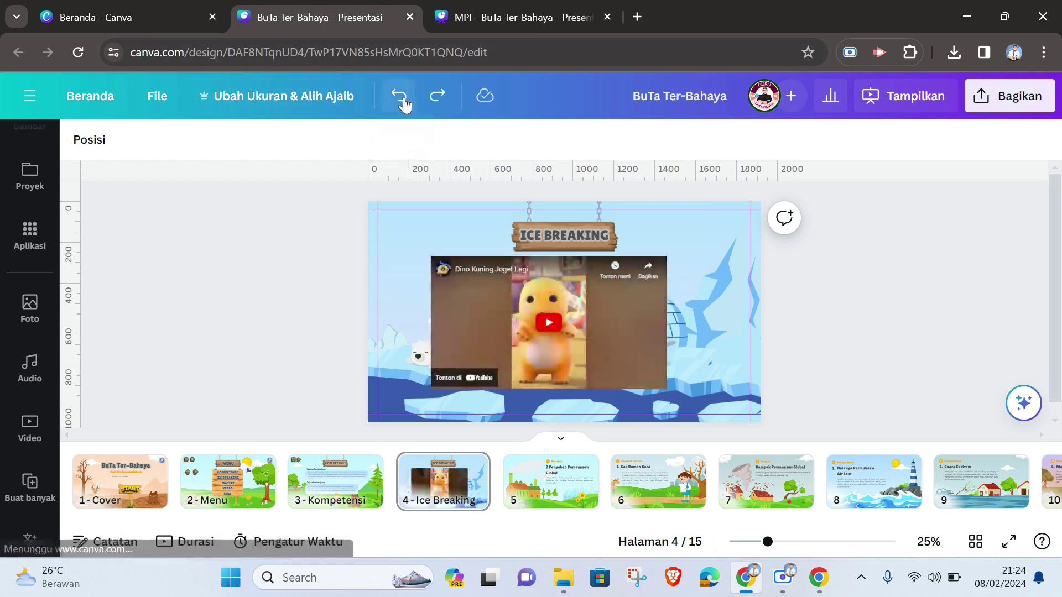
click(402, 100)
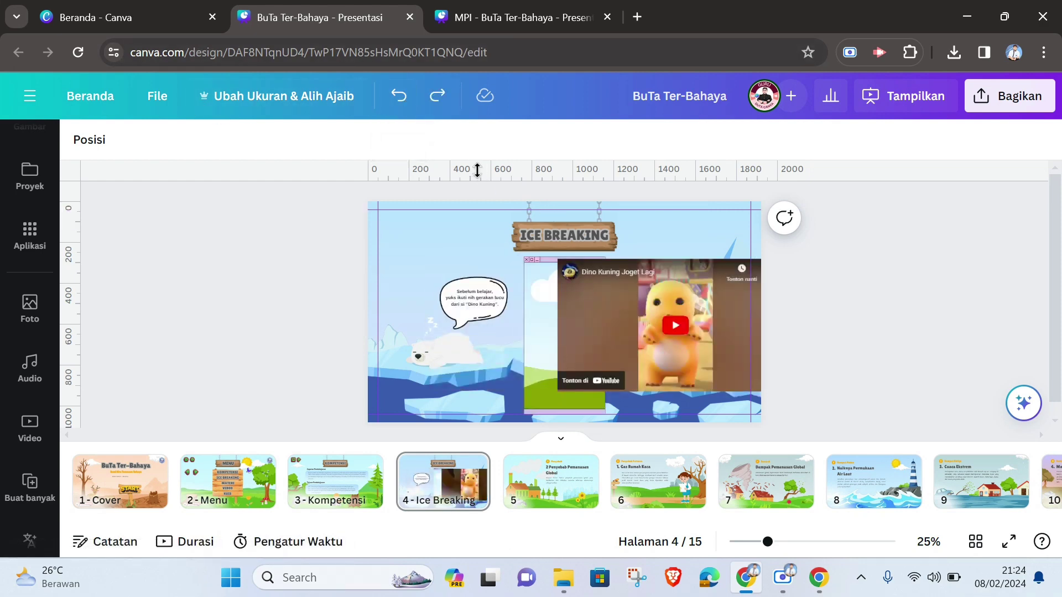
click(740, 326)
key(Delete)
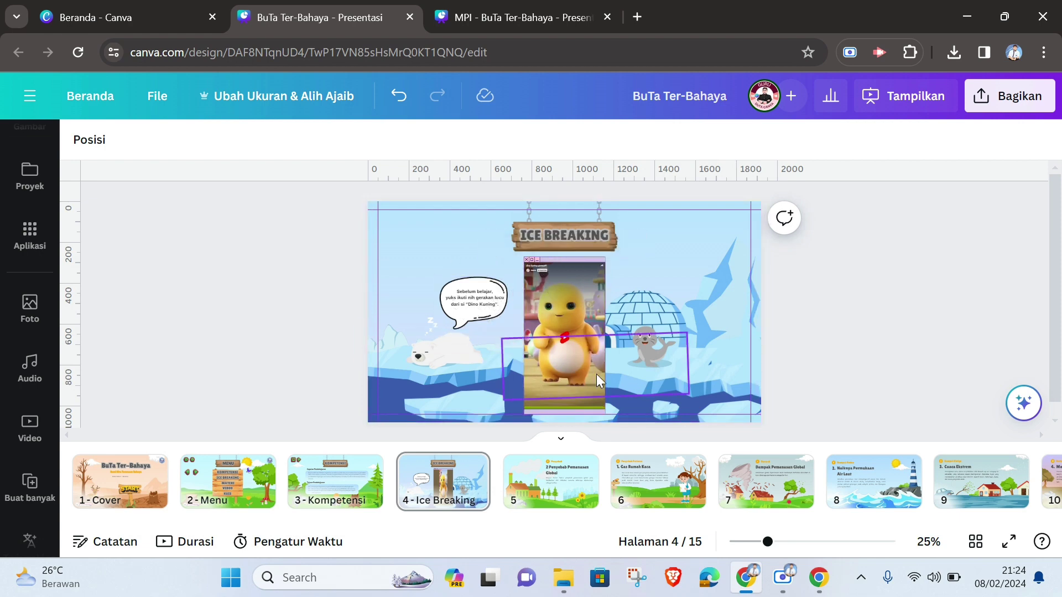
Link the ICE BREAKING text on the Menu page to page 4 - Ice Breaking.
click(330, 487)
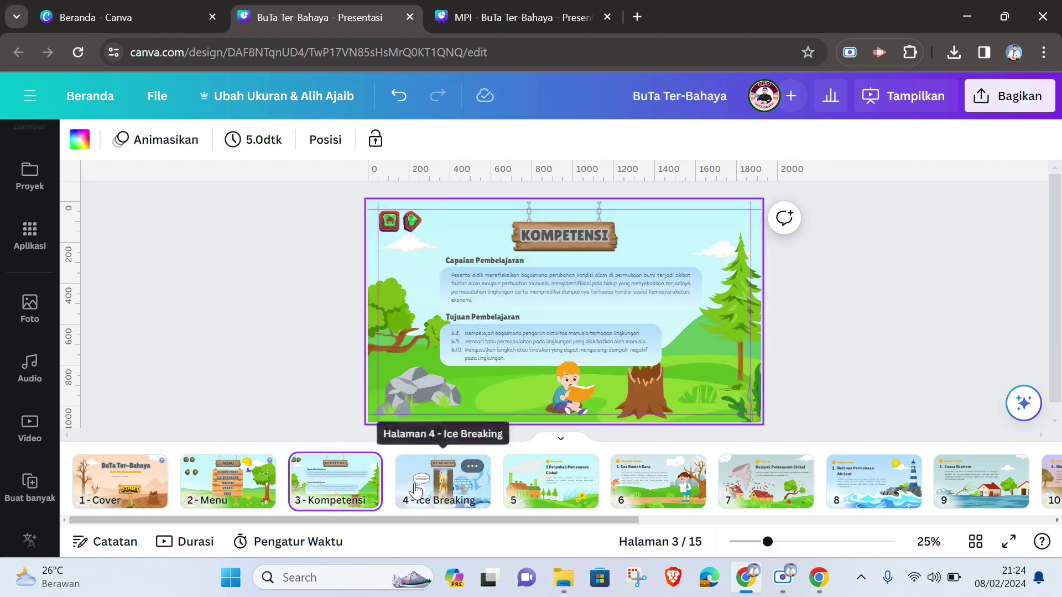
click(229, 489)
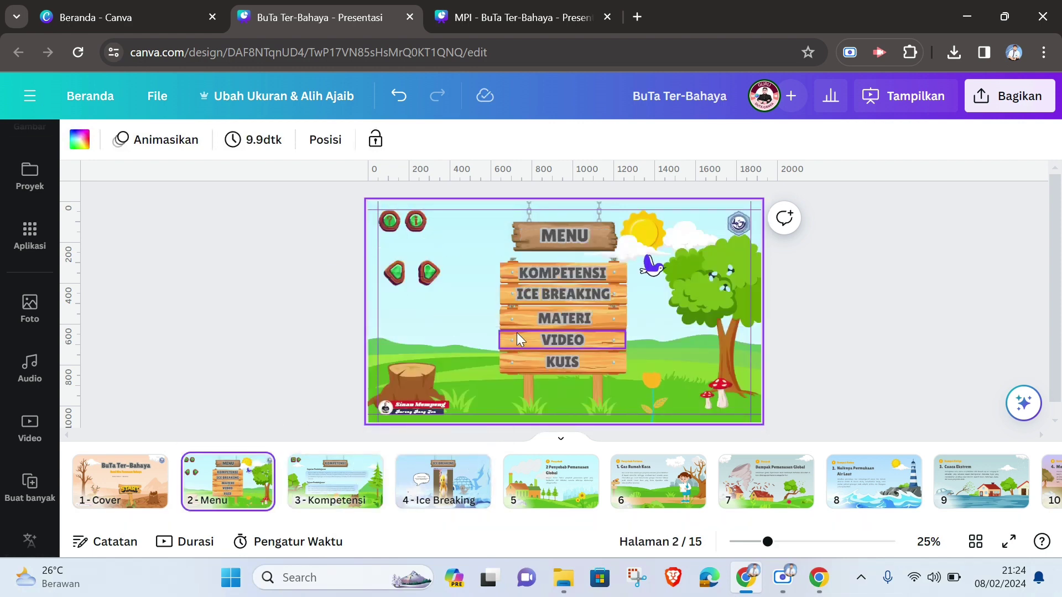
right_click(539, 297)
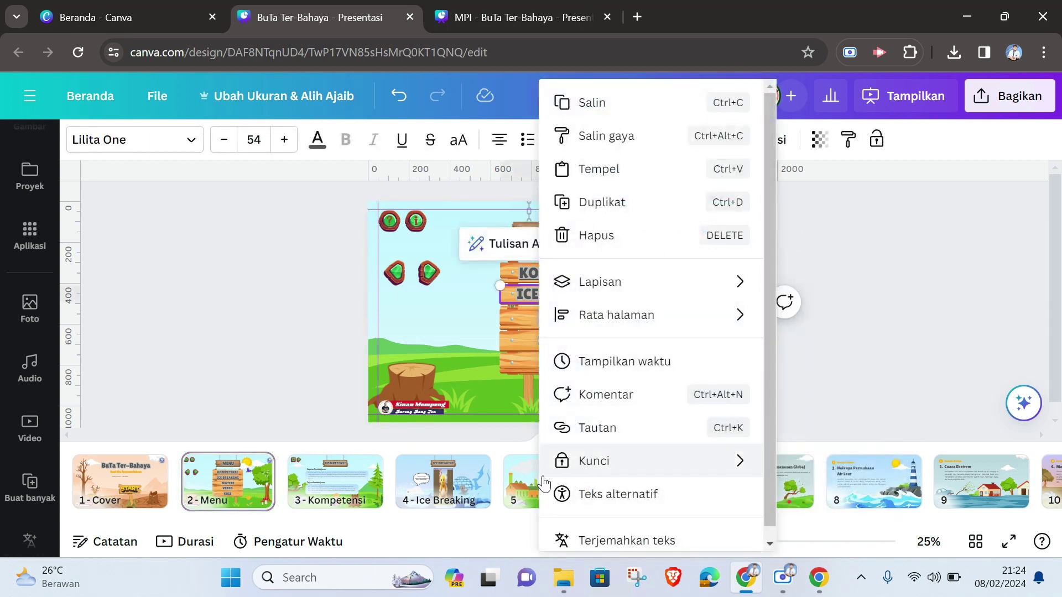
click(619, 427)
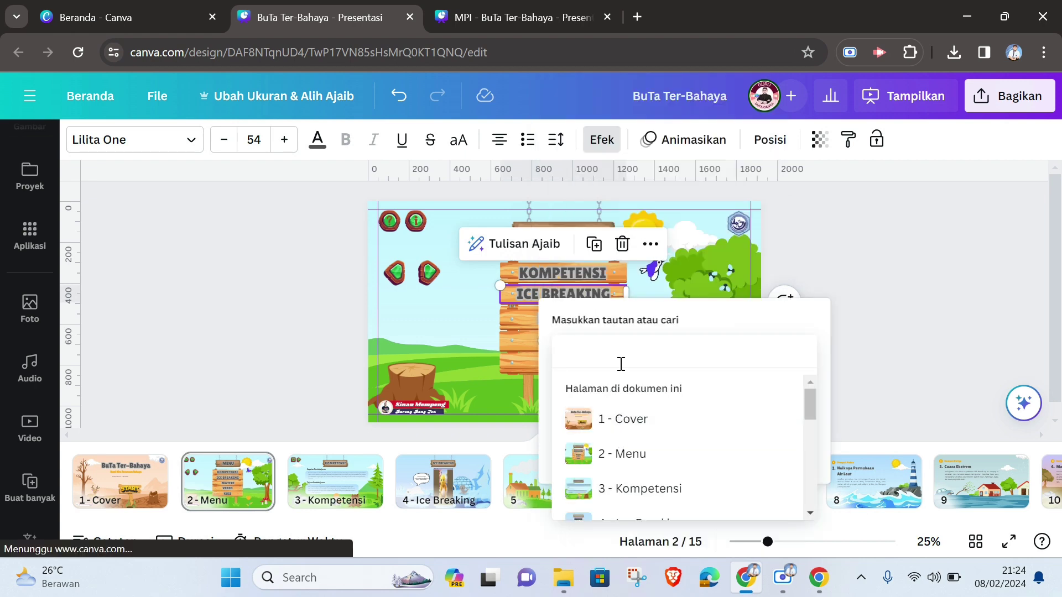
scroll(659, 466, down, 1)
click(652, 439)
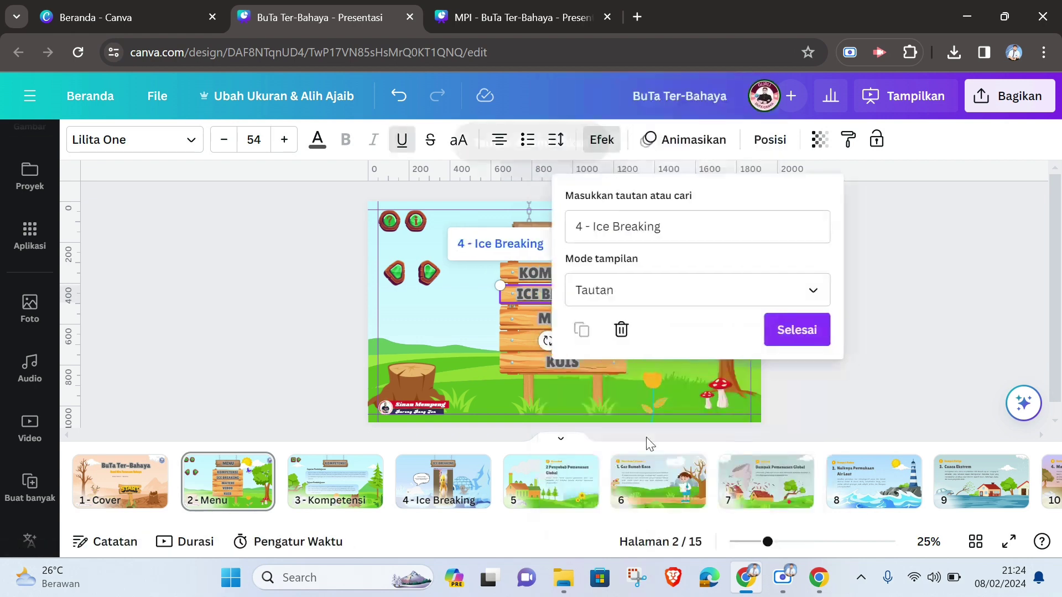
click(786, 346)
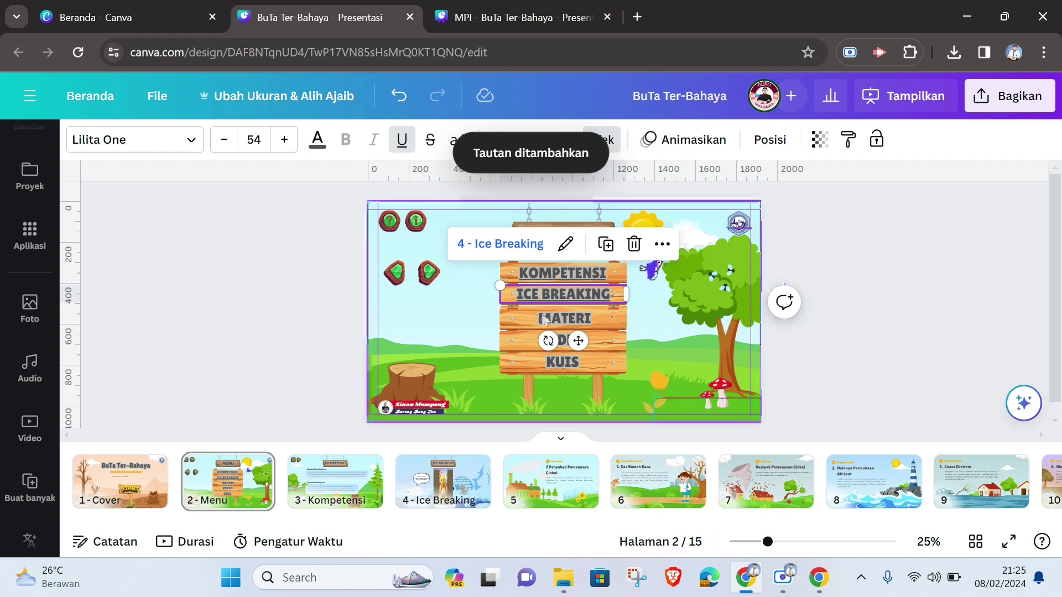
Copy the home and next buttons from the Kompetensi page to the Ice Breaking page and shift them right to free space beside them.
click(453, 498)
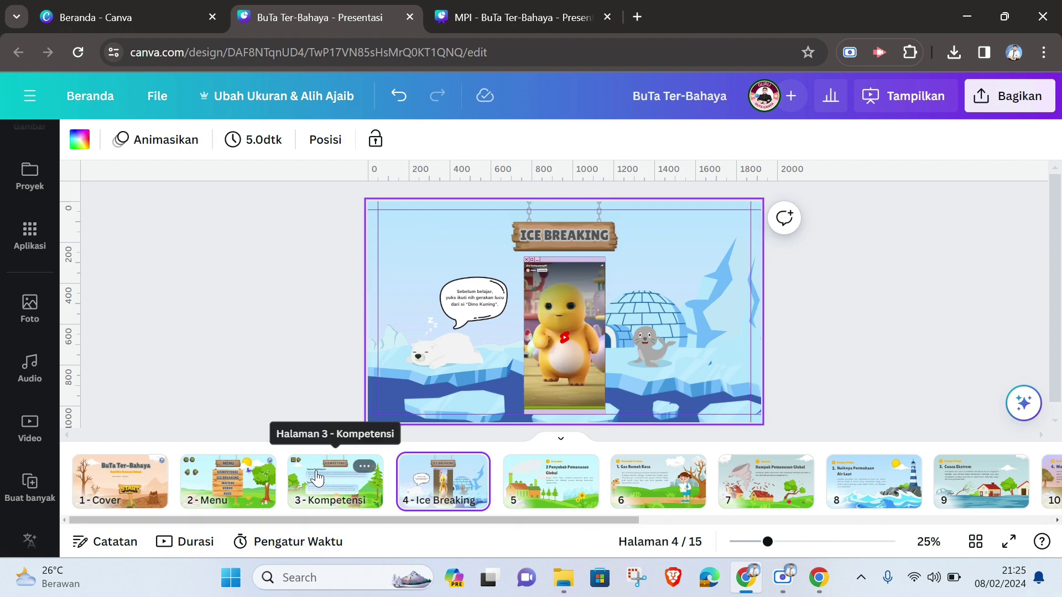
click(316, 477)
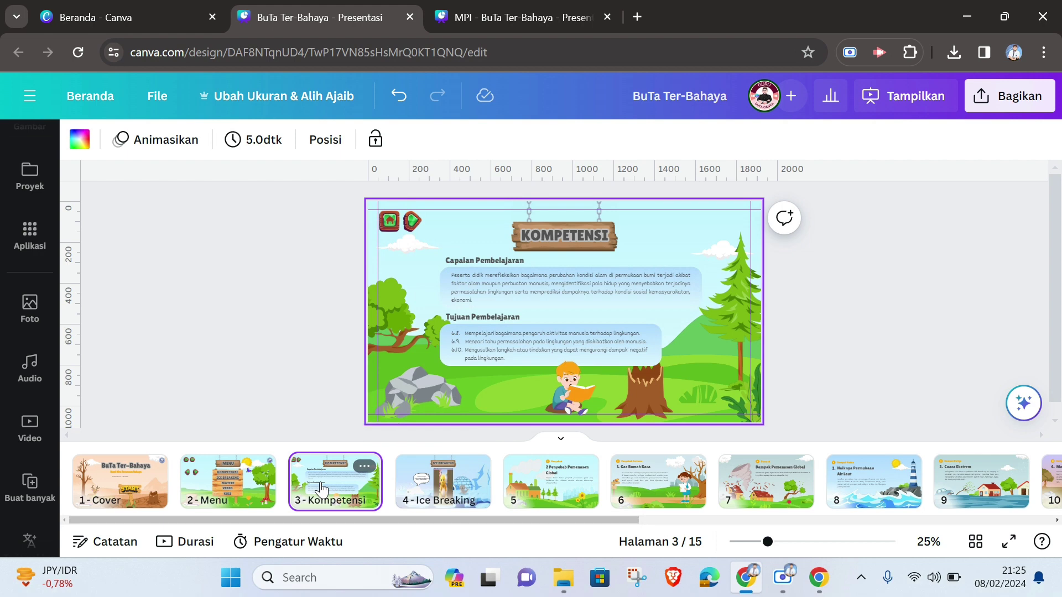
click(389, 221)
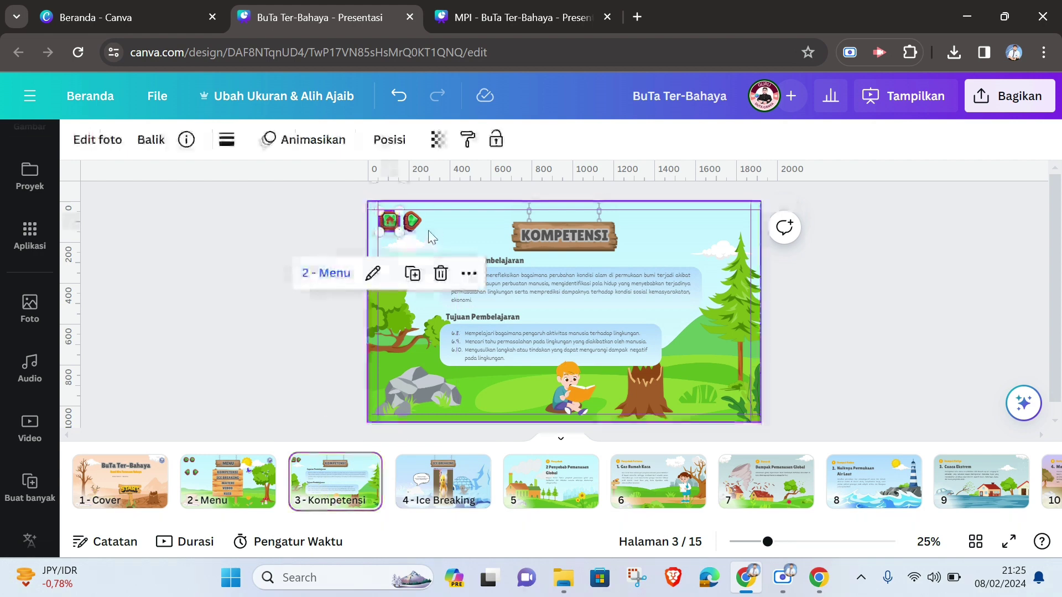
shift+click(415, 224)
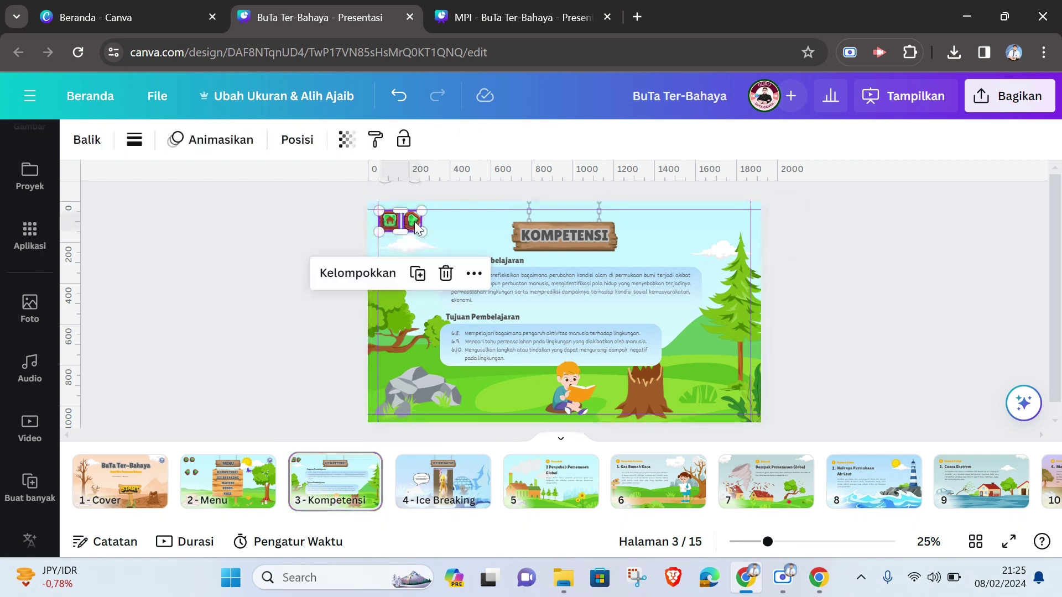
click(443, 480)
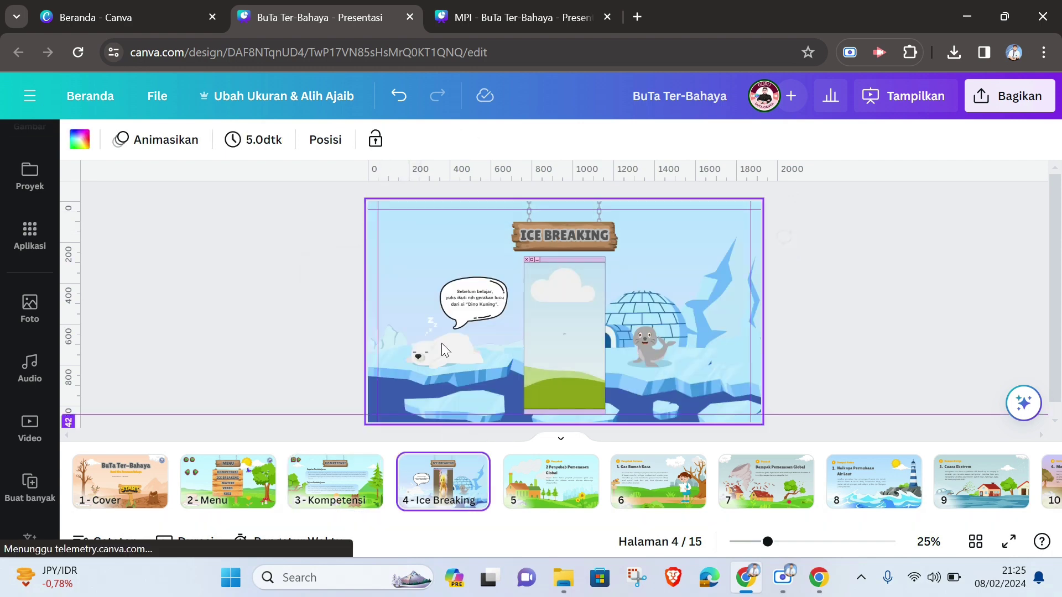
click(410, 240)
key(ctrl+v)
click(884, 272)
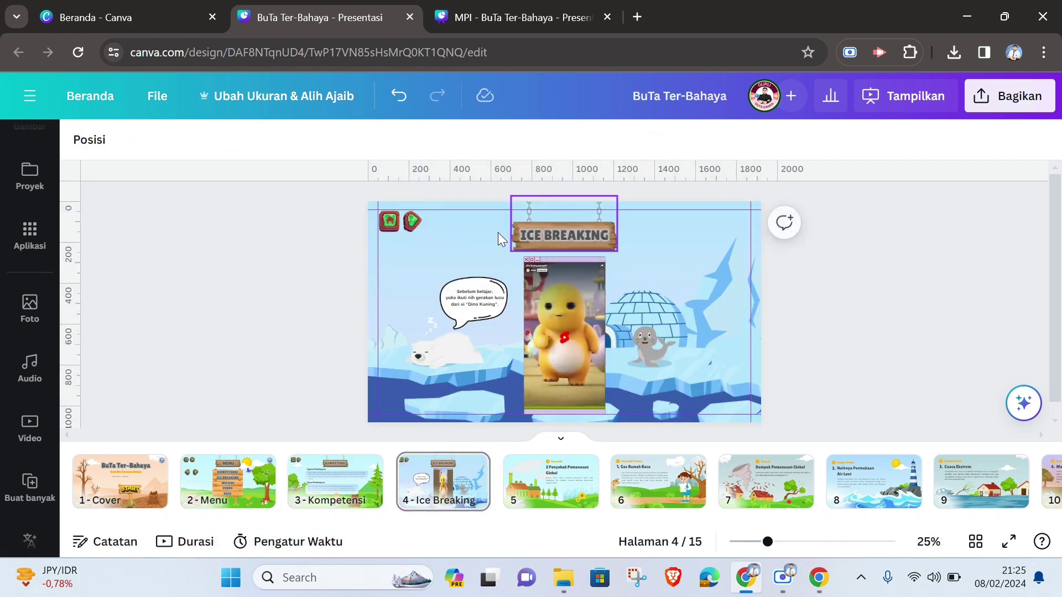
click(401, 224)
shift+click(414, 225)
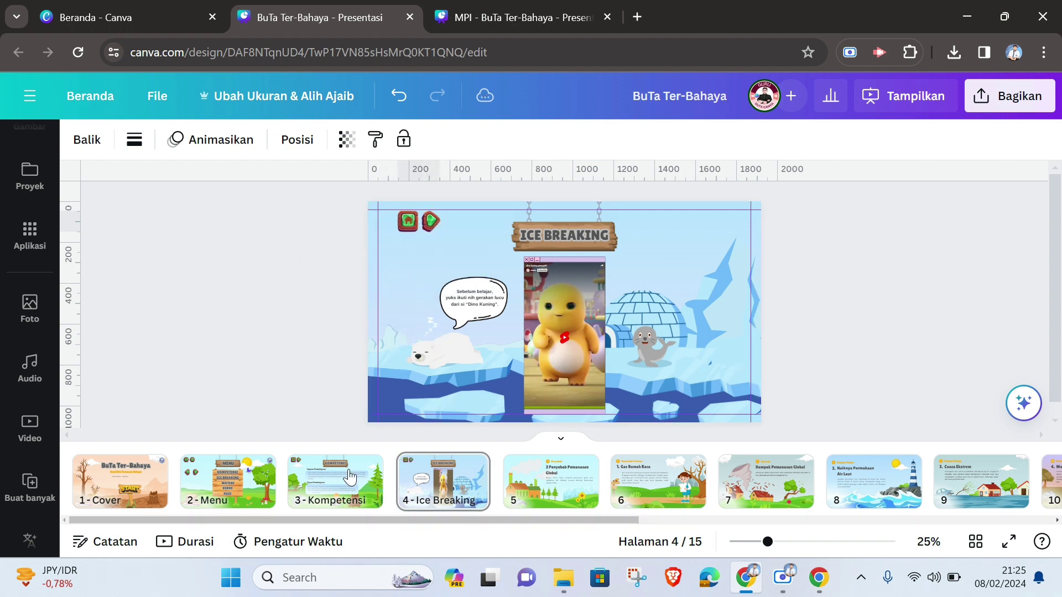
Cut the spare back arrow from the Menu page and remove the spare next arrow beside it.
click(228, 481)
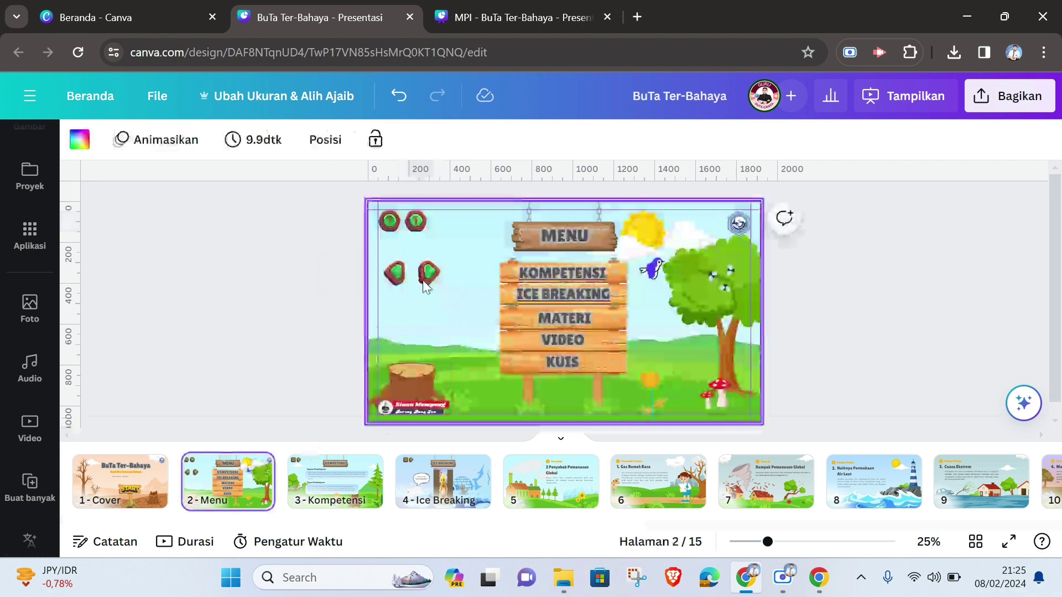
click(395, 272)
key(Delete)
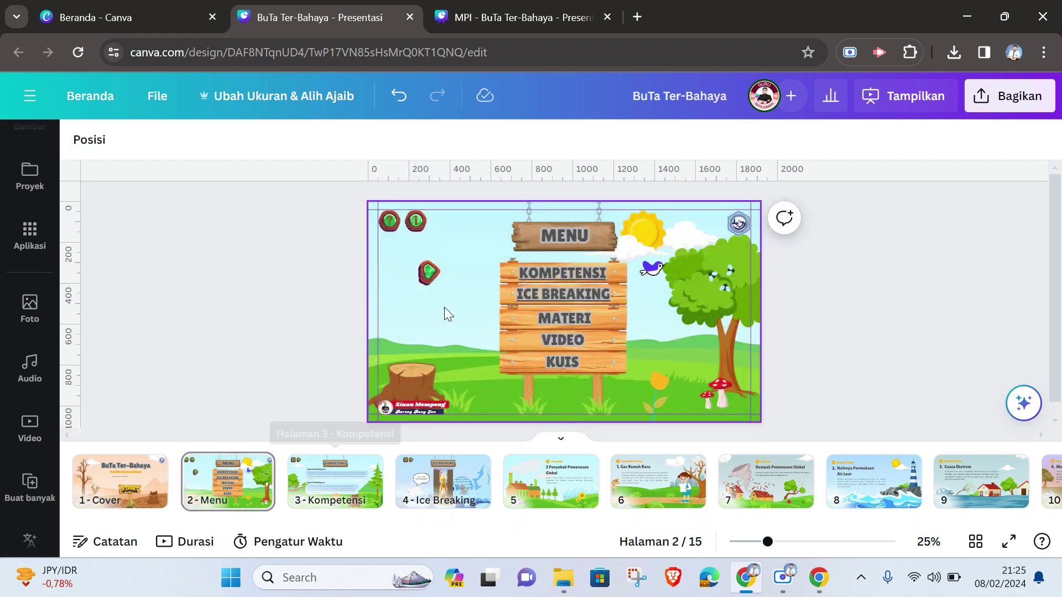
click(428, 272)
key(Delete)
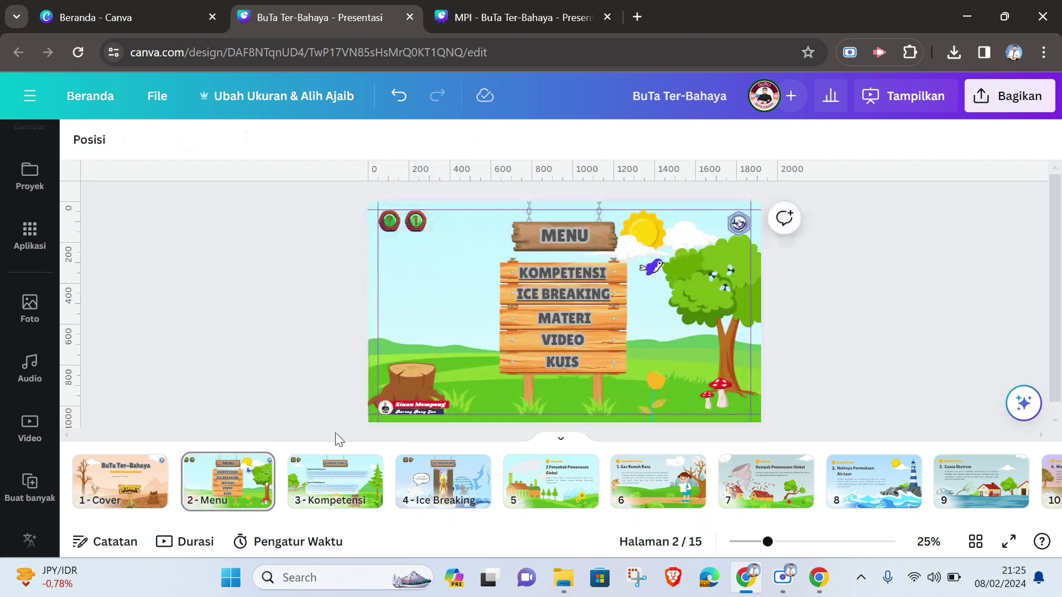
Paste the back arrow on the Ice Breaking page and place it in line to the left of the home button.
click(442, 480)
click(406, 277)
click(406, 276)
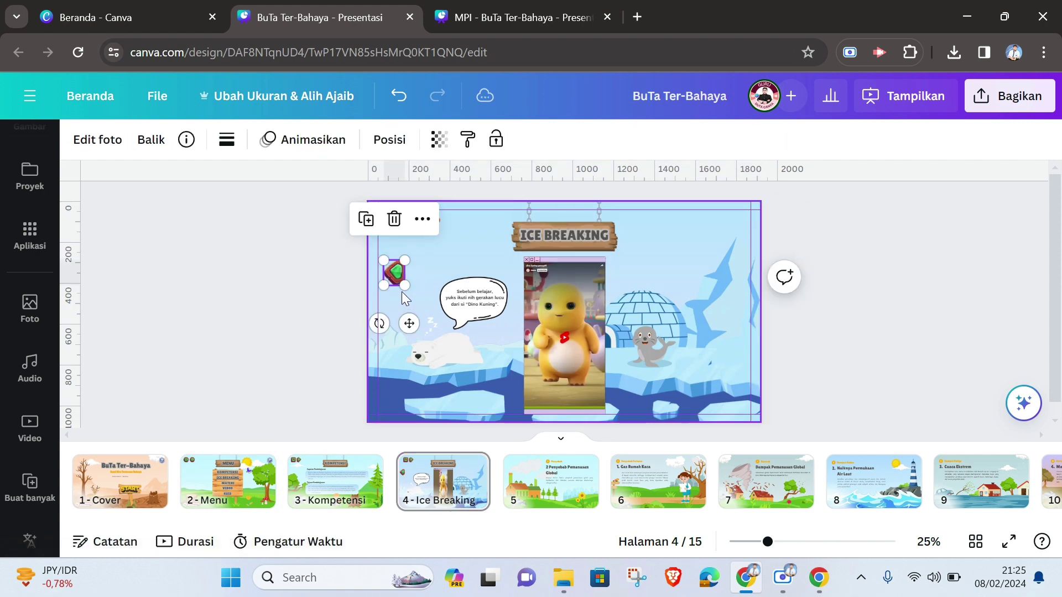
drag(768, 542, 780, 543)
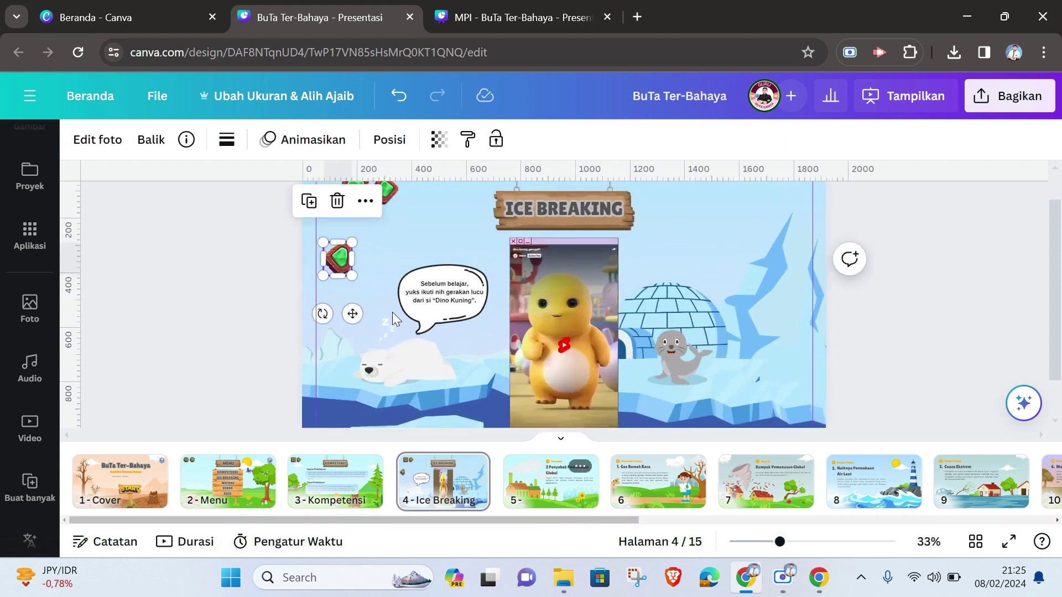
scroll(345, 317, up, 1)
drag(340, 288, 318, 249)
click(386, 317)
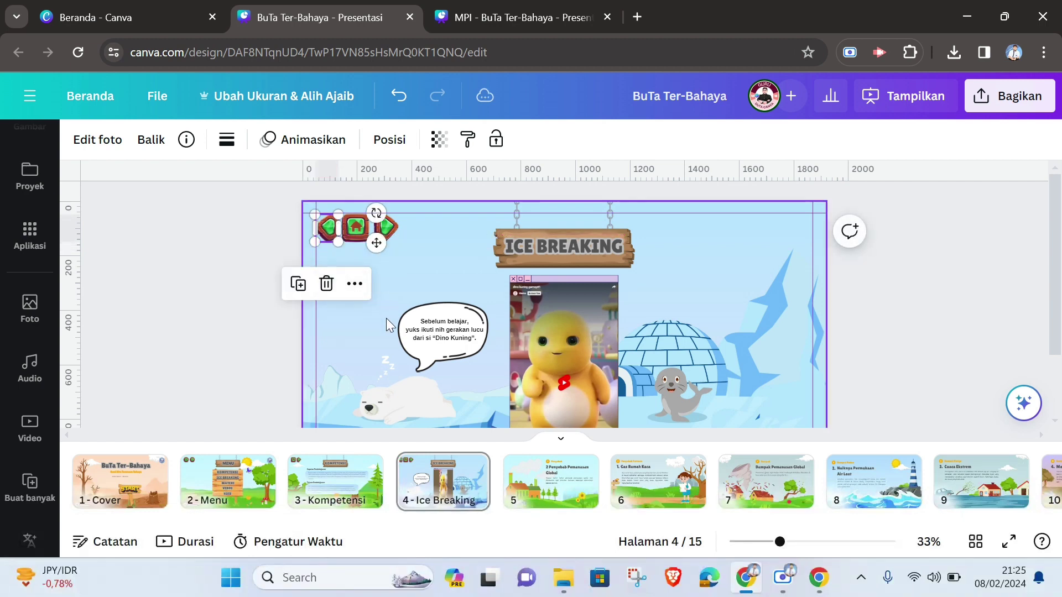
Select the back, home and next buttons together and nudge them slightly right, just inside the page margin.
click(354, 232)
shift+click(328, 227)
shift+click(387, 230)
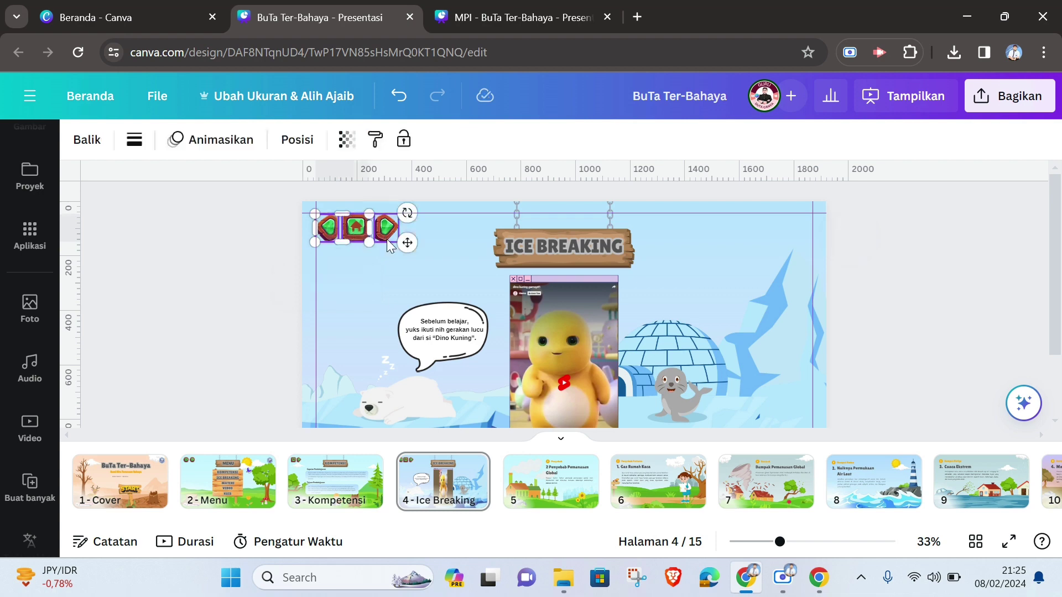
key(Right)
key(Right)
key(Right)
key(Right)
key(Right)
key(Right)
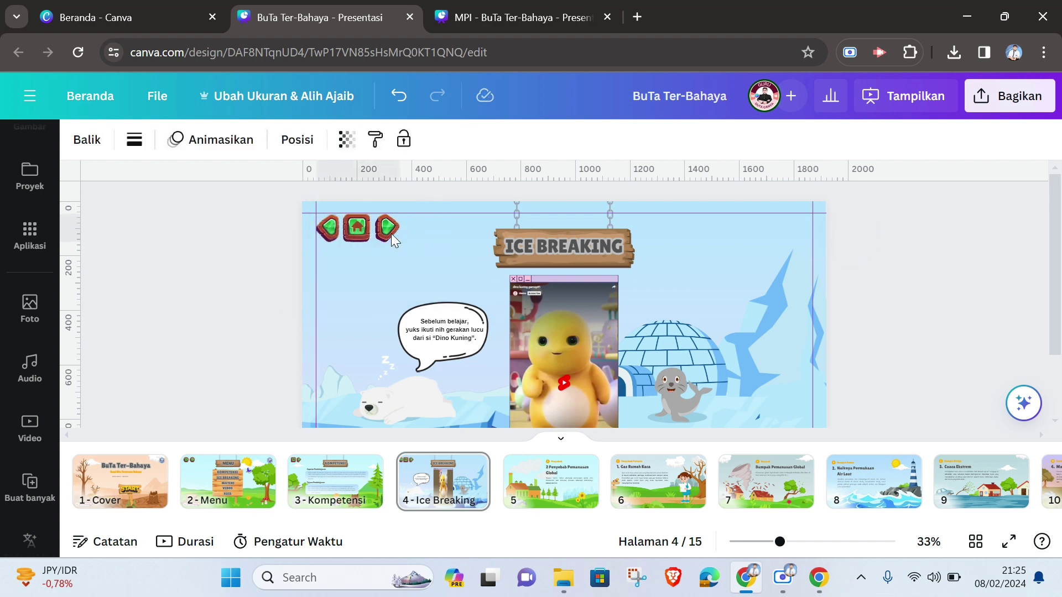
key(Left)
key(Left)
key(Left)
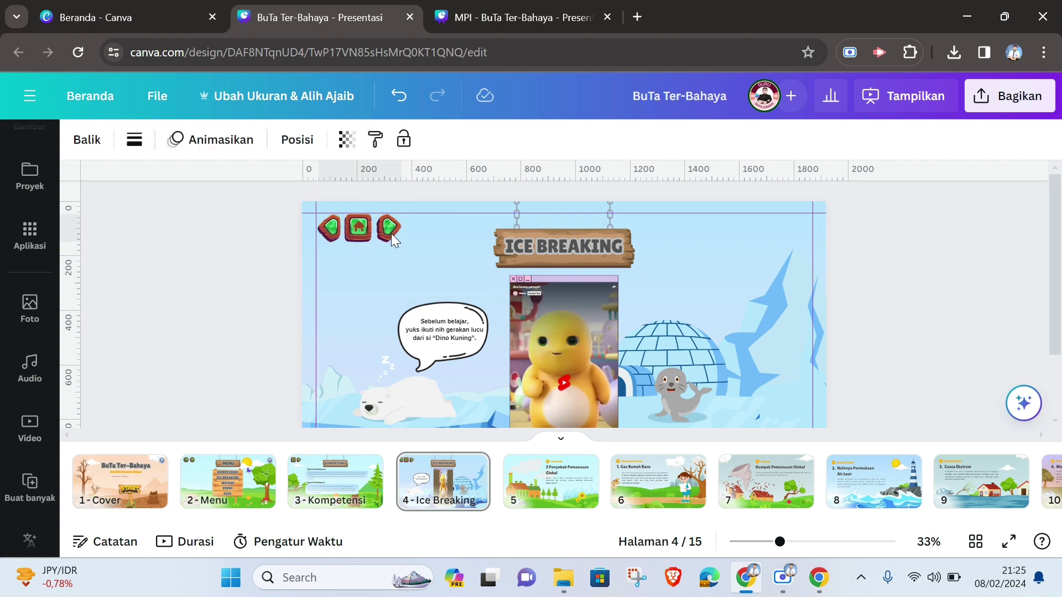
Tidy the three navigation buttons on the Ice Breaking page so they are evenly spaced and aligned, then deselect them.
click(287, 142)
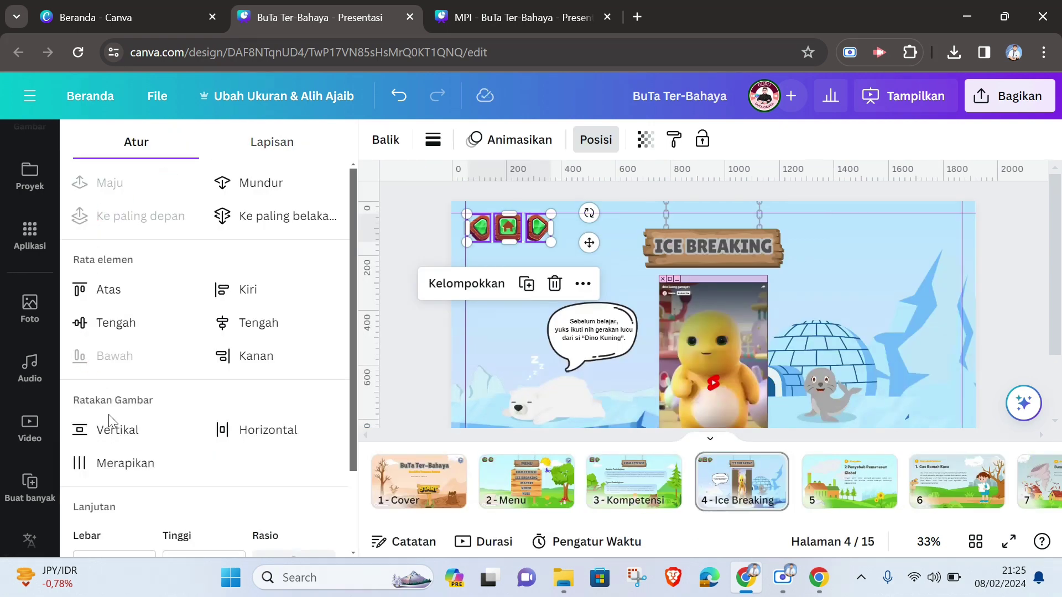
click(123, 473)
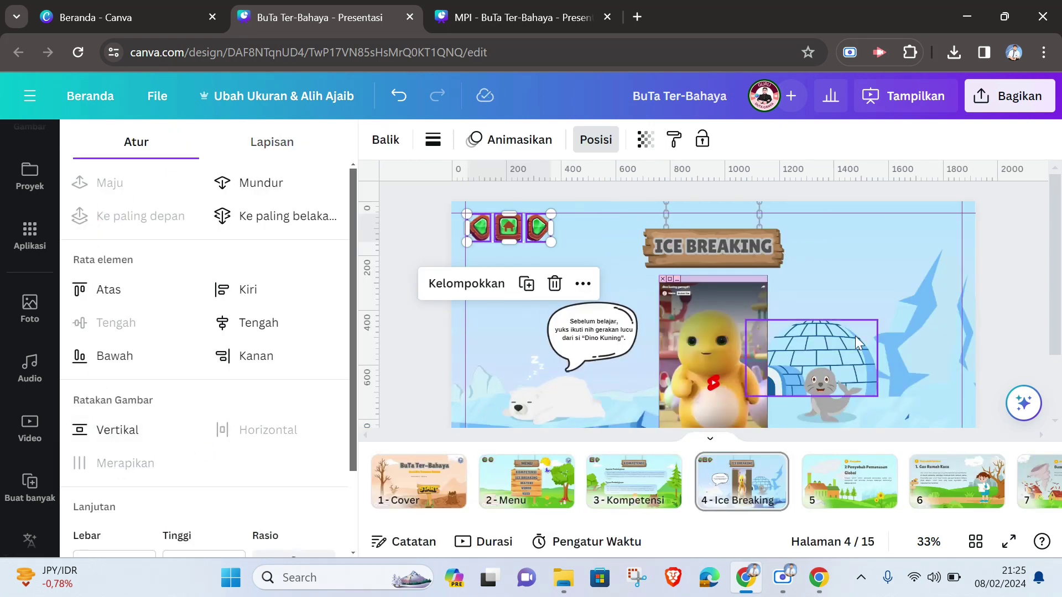
click(418, 248)
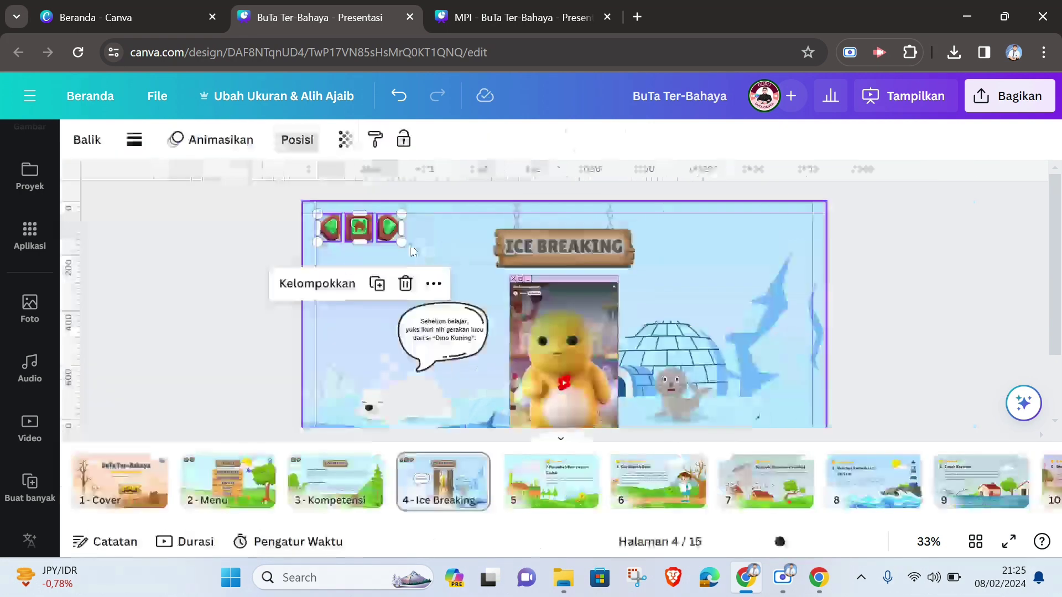
click(885, 293)
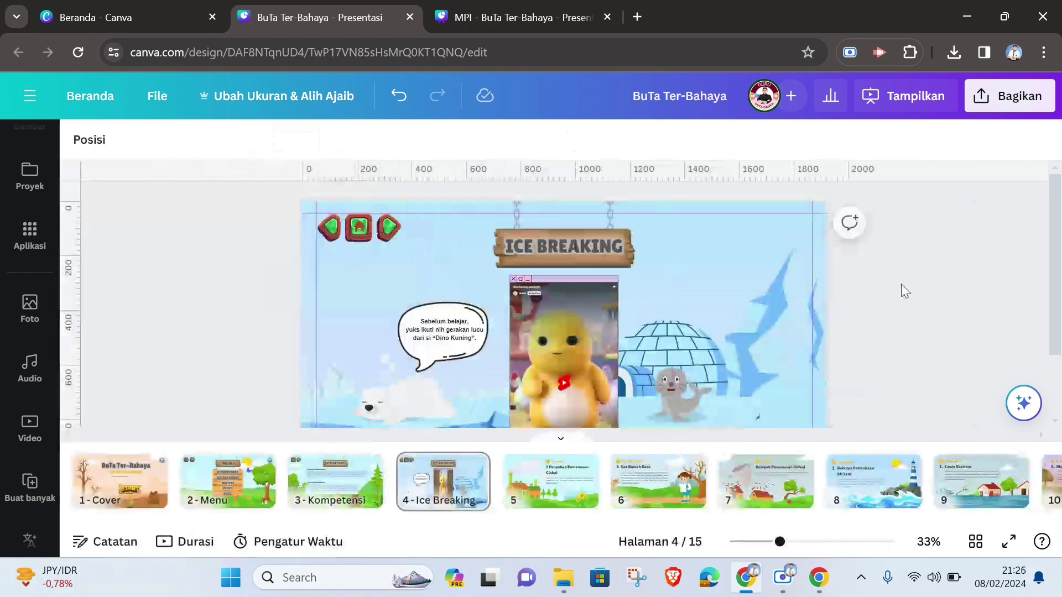
Name page 5, the one about the causes of global warming, "Materi 1".
click(363, 233)
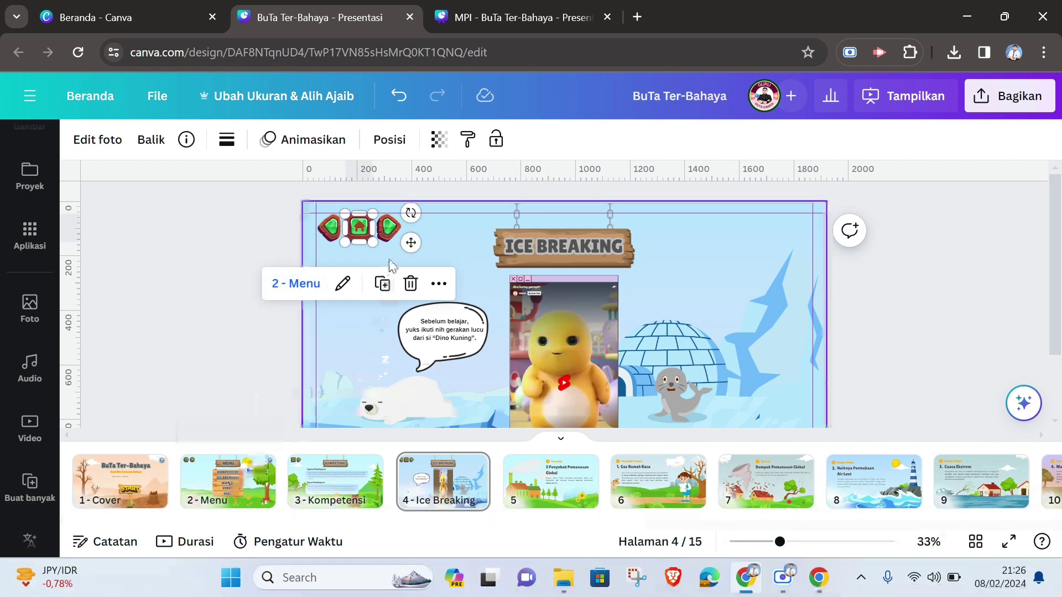
click(390, 228)
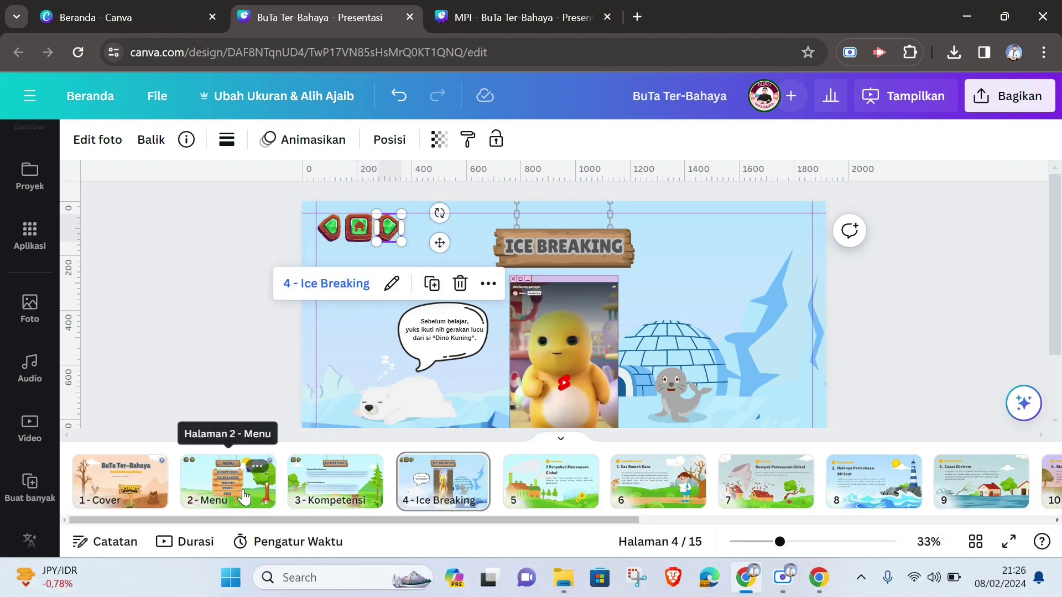
click(228, 480)
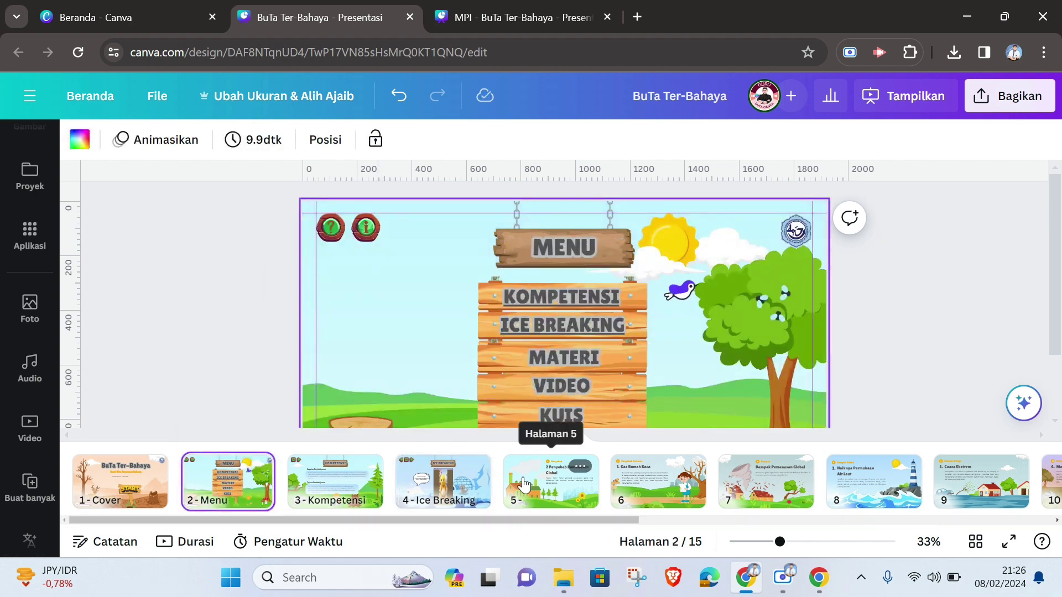
click(529, 488)
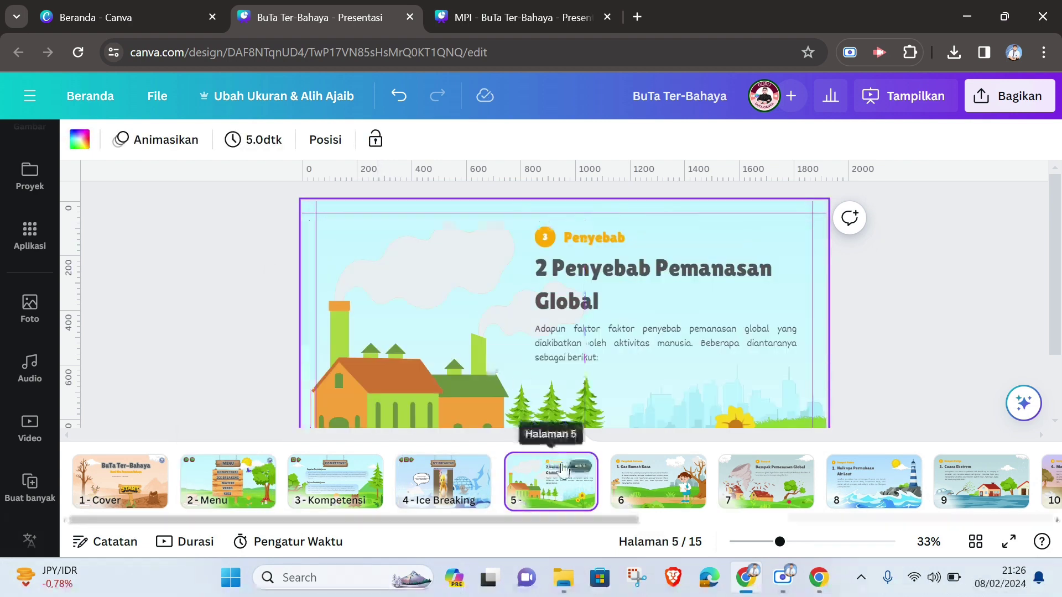
click(579, 468)
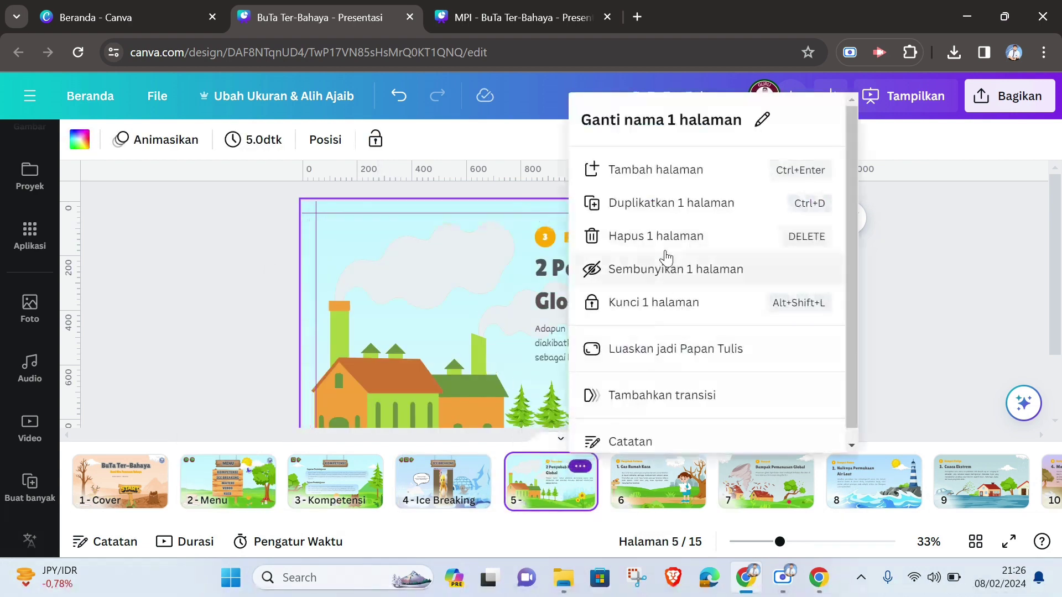
click(762, 120)
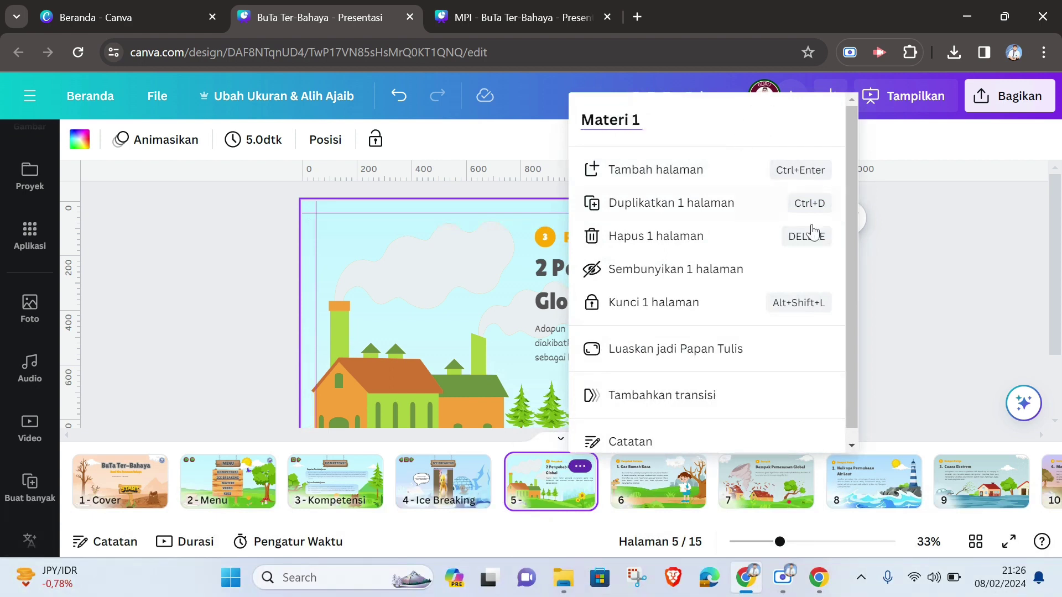
click(718, 289)
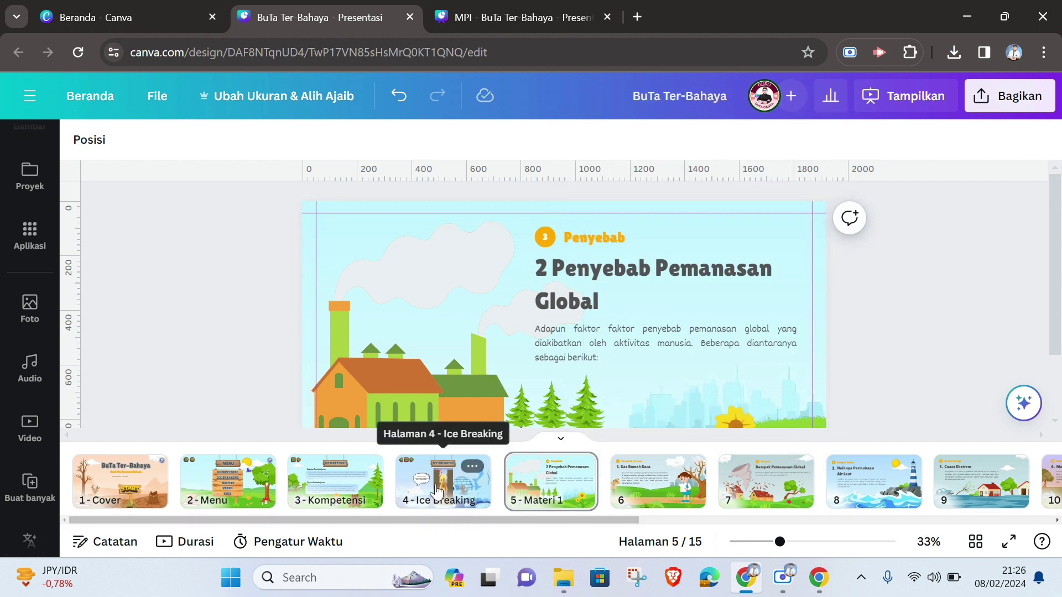
Change the next arrow's link on the Ice Breaking page to "5 - Materi 1".
click(437, 489)
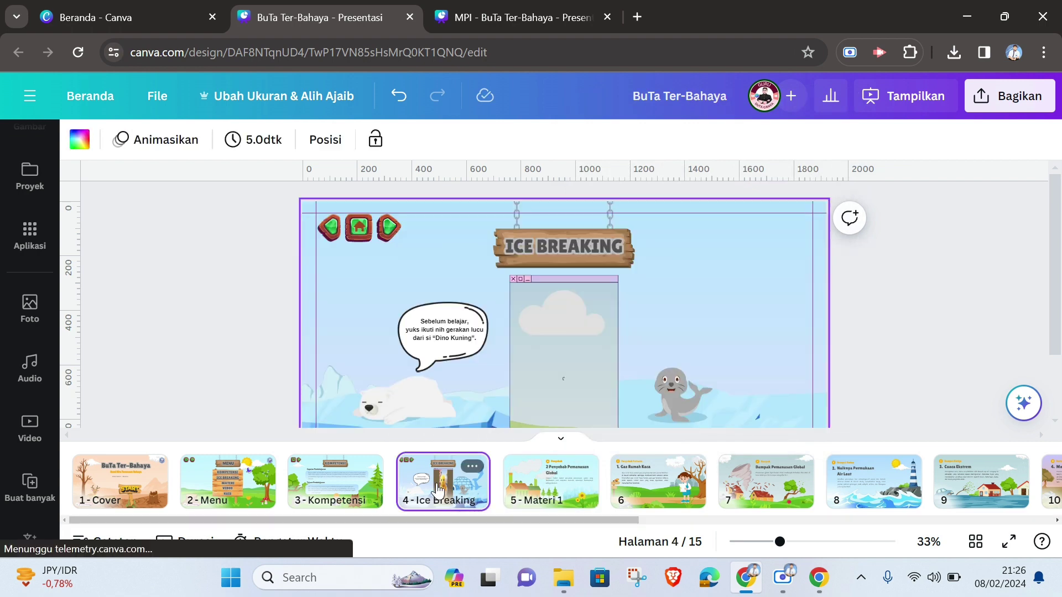
click(394, 236)
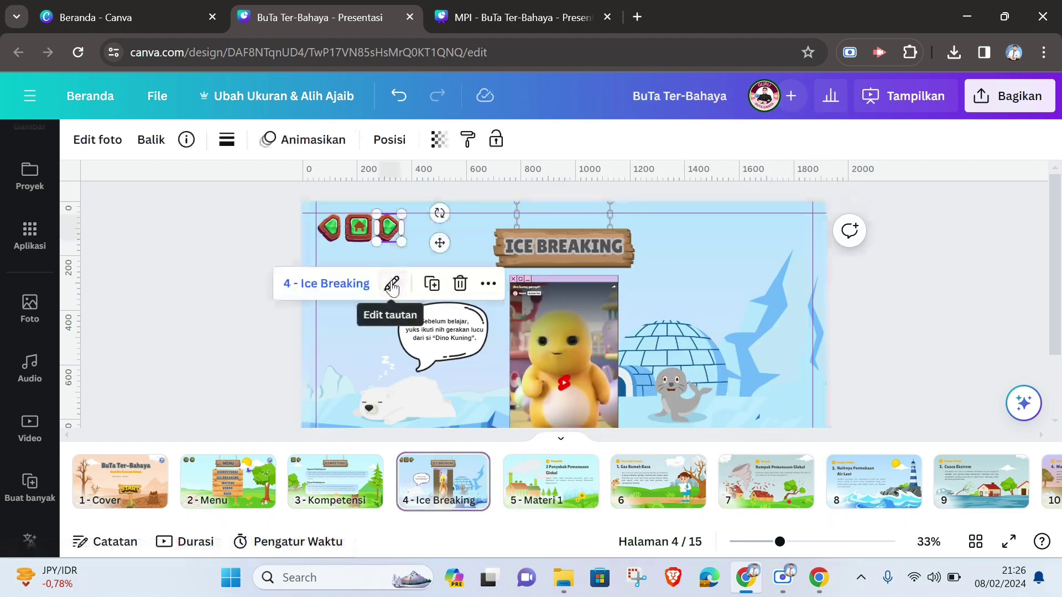
click(392, 286)
click(495, 231)
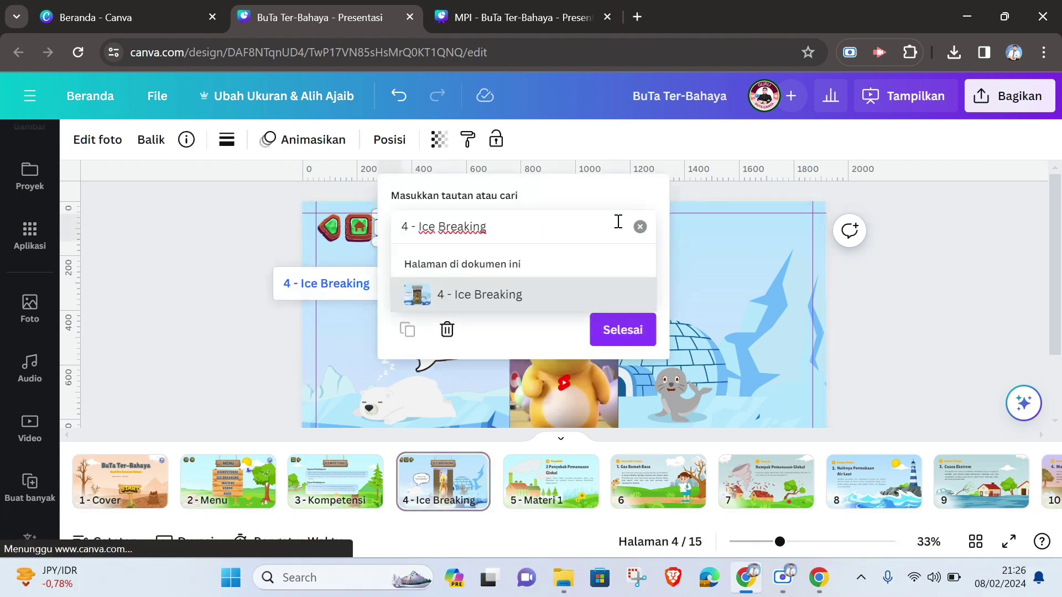
click(640, 227)
scroll(534, 299, down, 3)
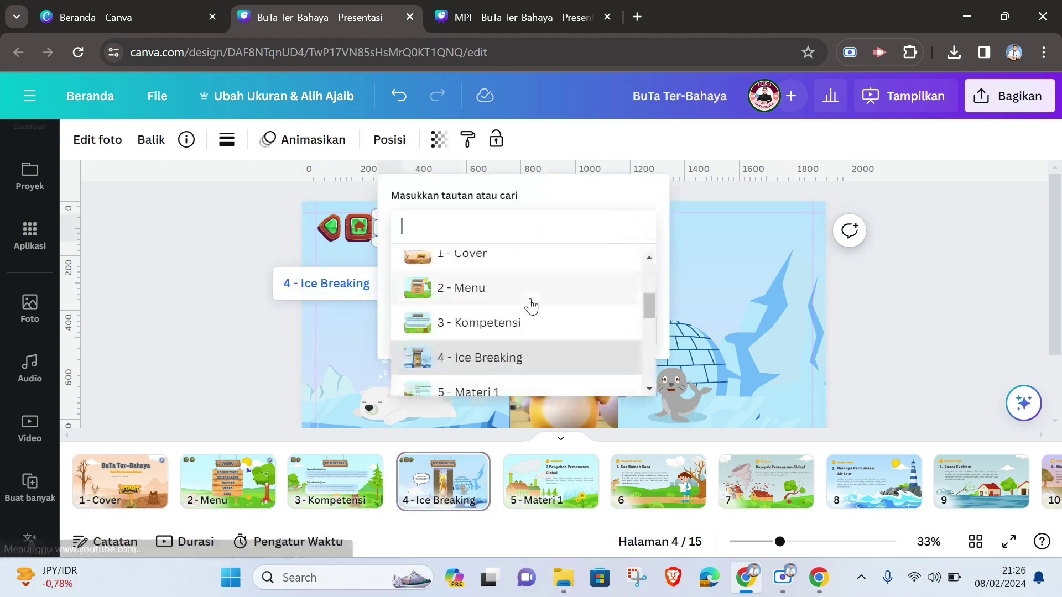
scroll(531, 306, down, 2)
click(503, 310)
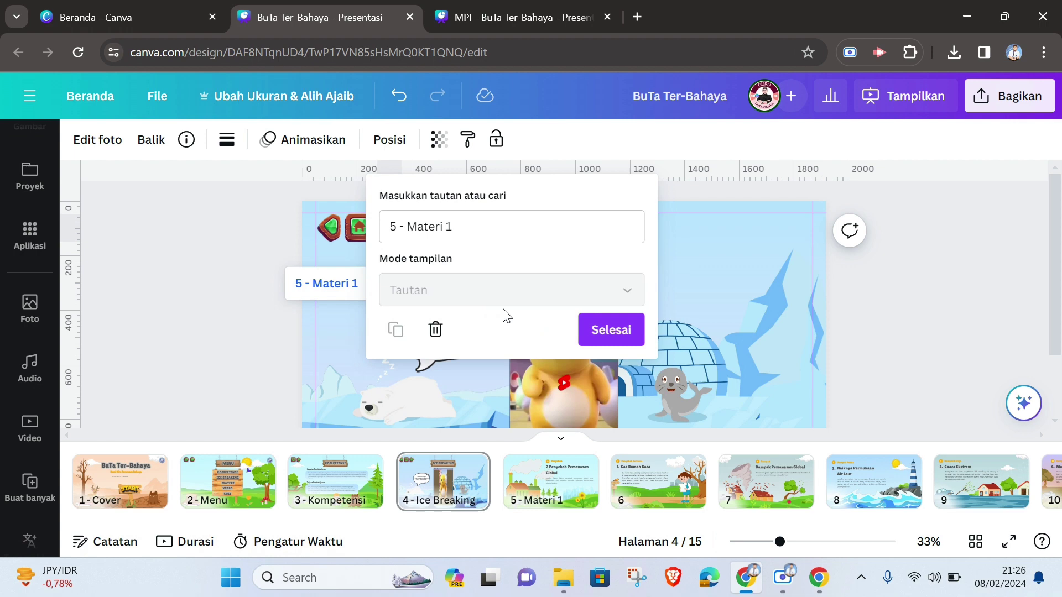
click(607, 332)
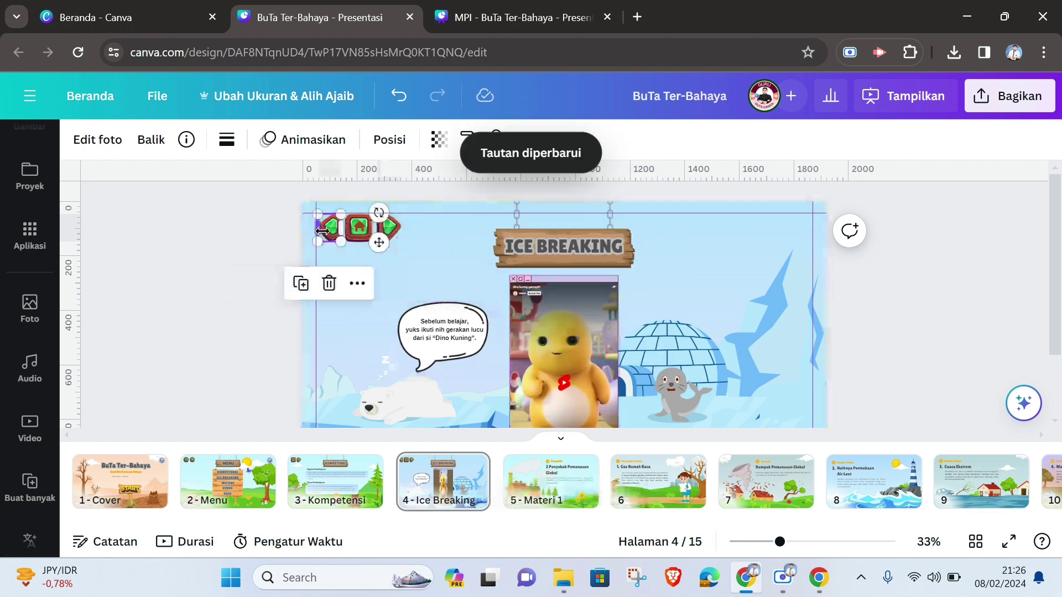
Link the back arrow on the Ice Breaking page to "3 - Kompetensi" and deselect it.
right_click(330, 237)
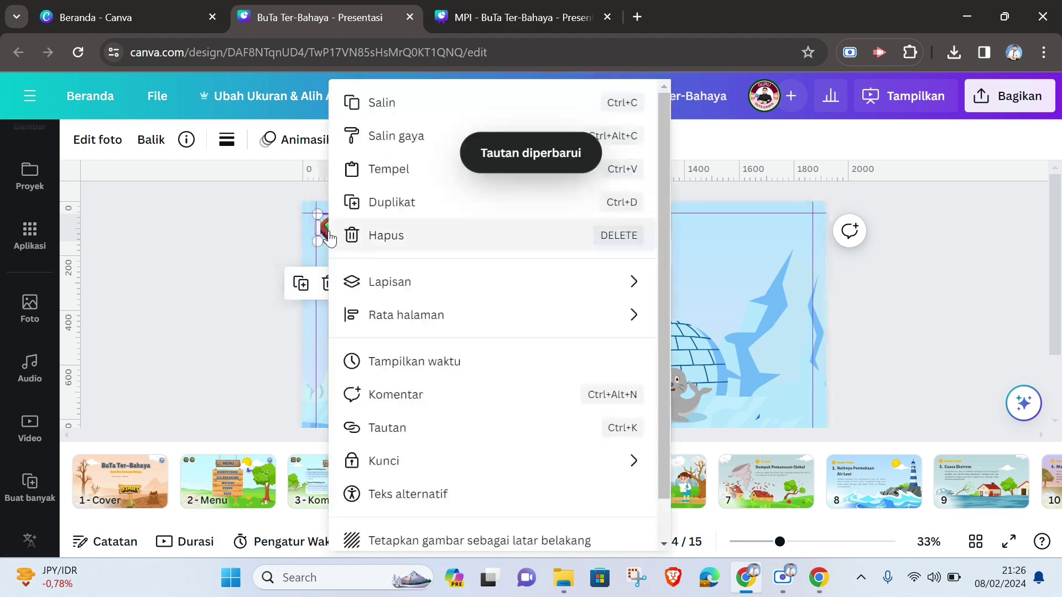
click(412, 432)
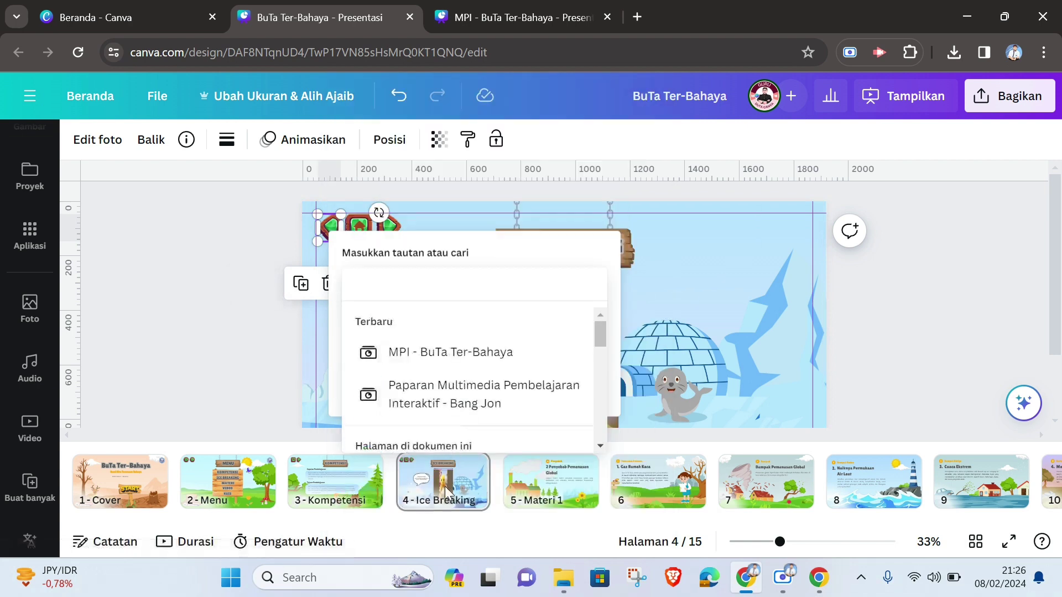
scroll(482, 387, down, 3)
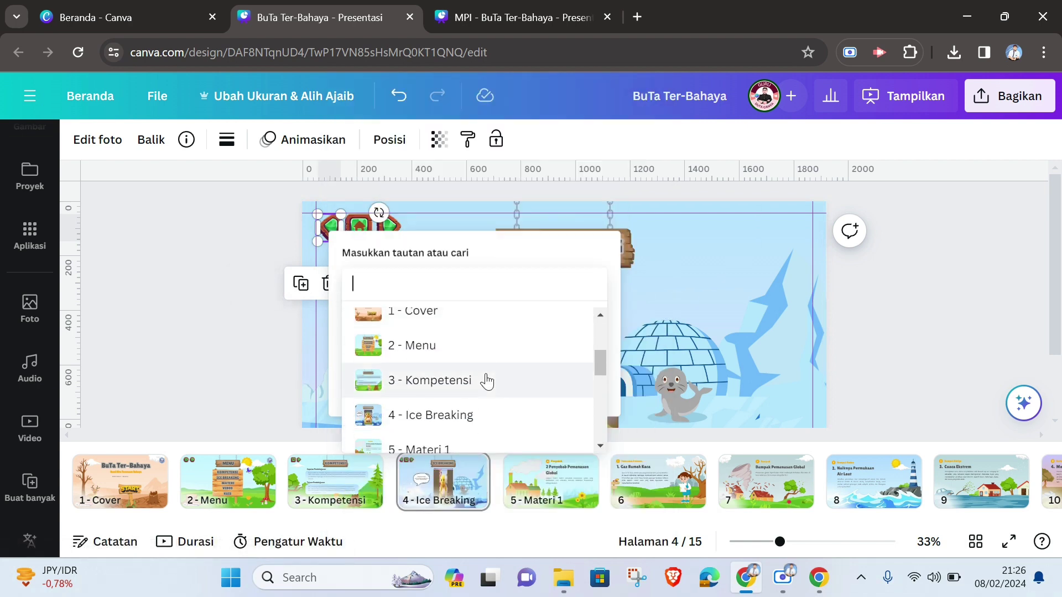
click(470, 381)
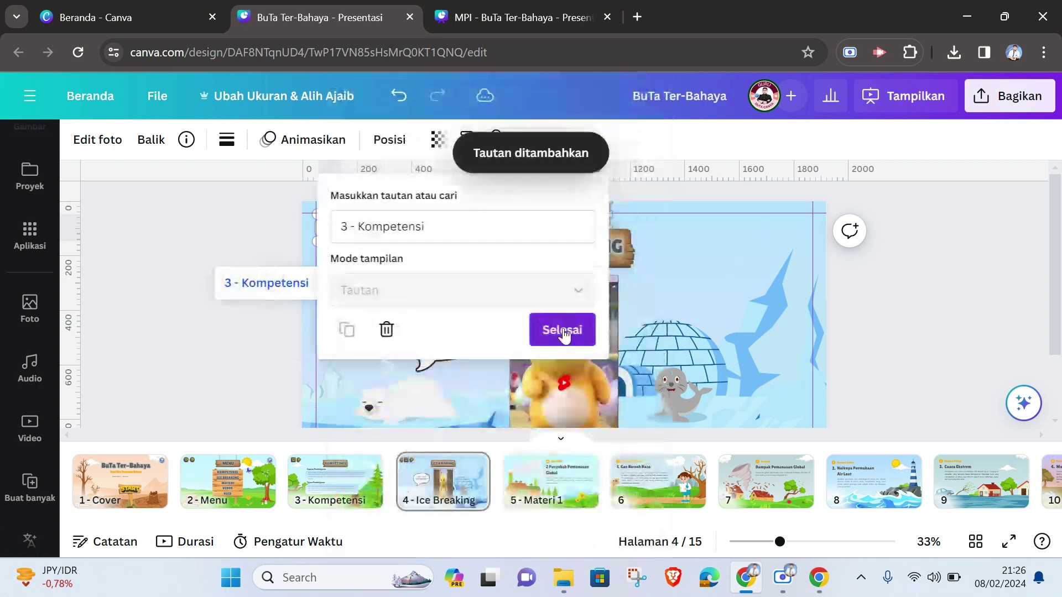
click(562, 332)
click(908, 306)
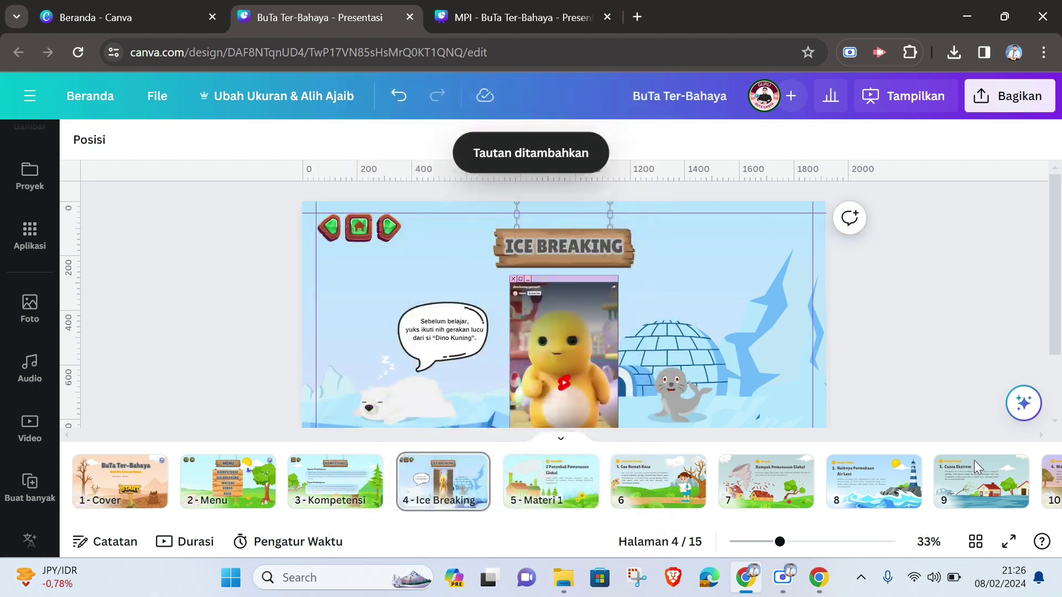
Test the next arrow in a full-screen preview of the Ice Breaking page, then return to that page in the editor.
click(1010, 542)
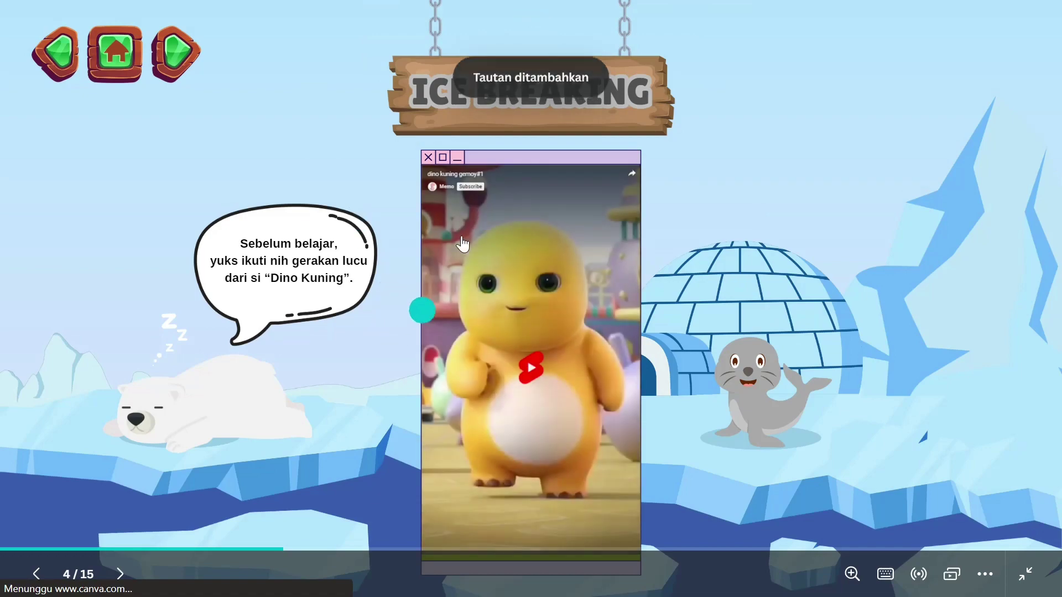
click(177, 55)
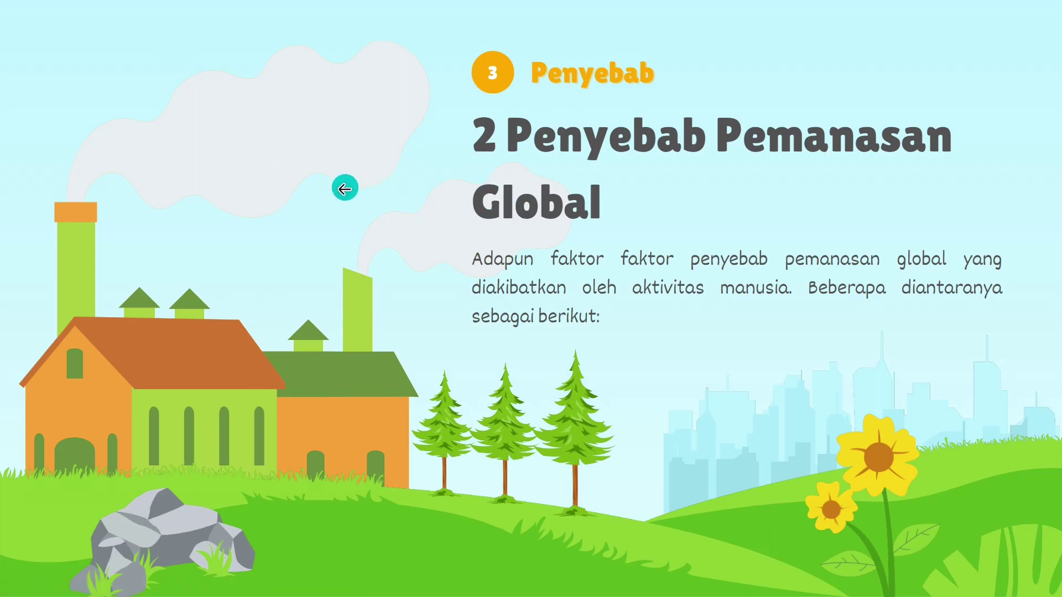
key(Escape)
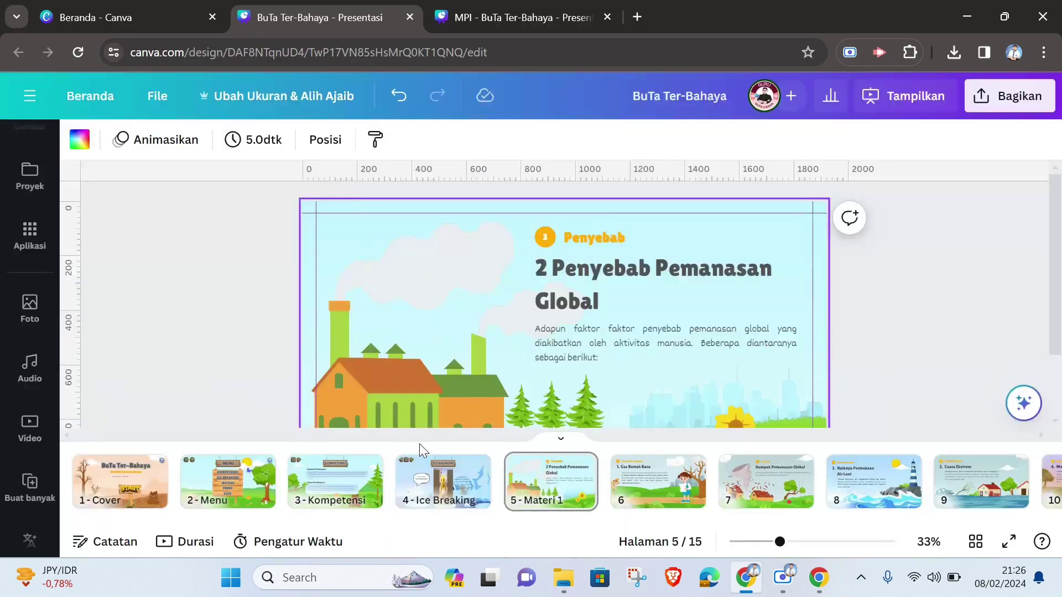
click(442, 481)
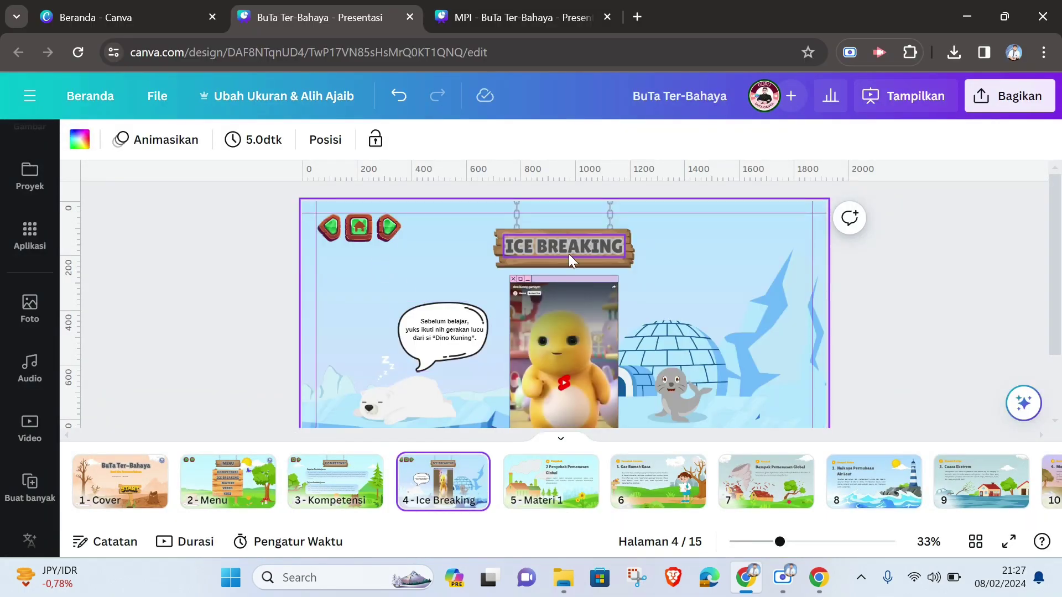
Preview the presentation full screen from the Menu page, testing the Ice Breaking link and the home, back and next buttons.
click(228, 480)
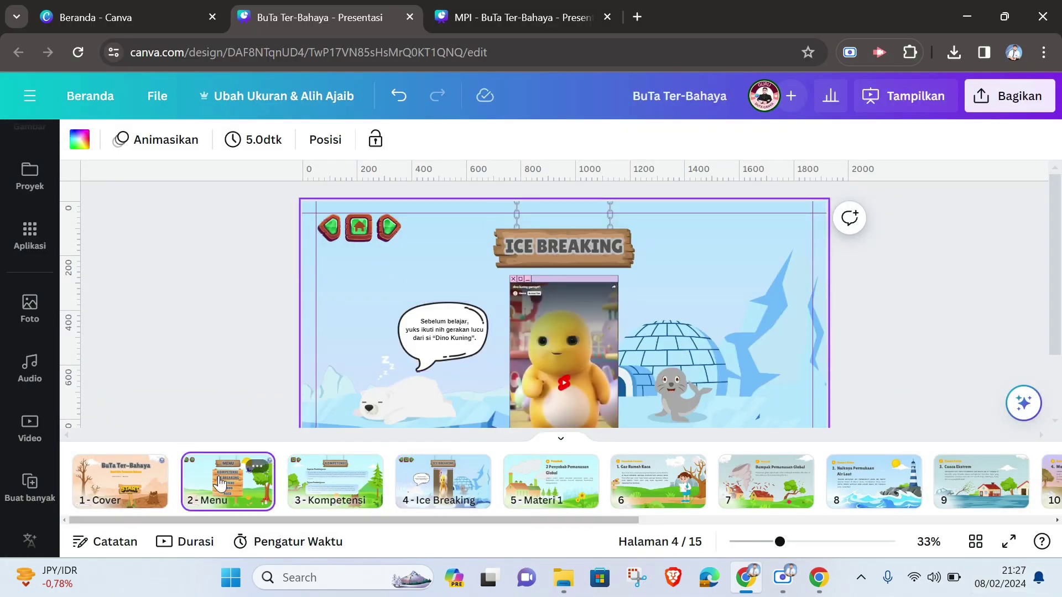
click(1009, 542)
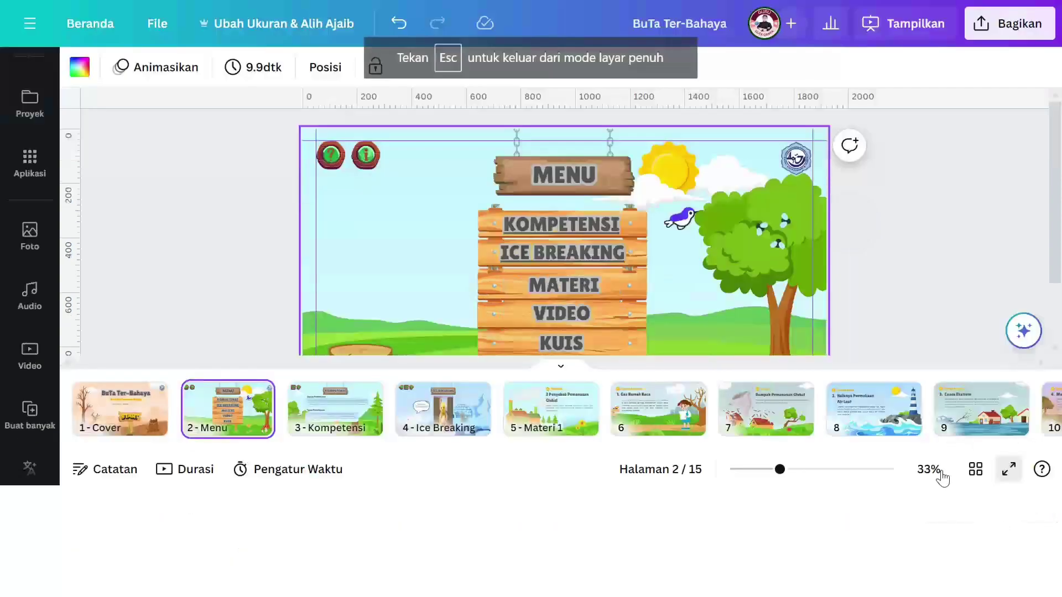
click(523, 247)
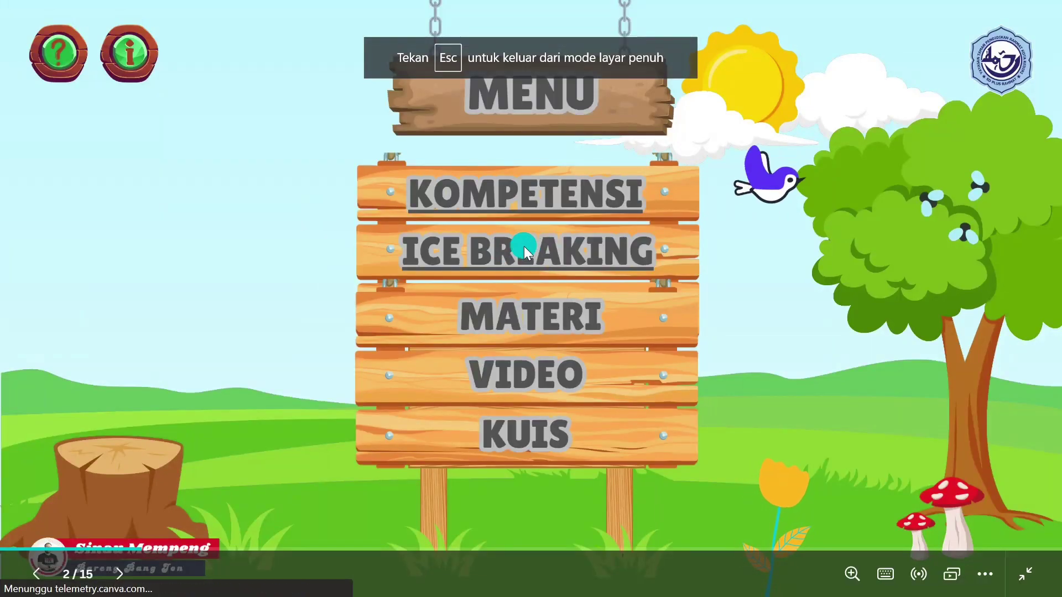
click(116, 66)
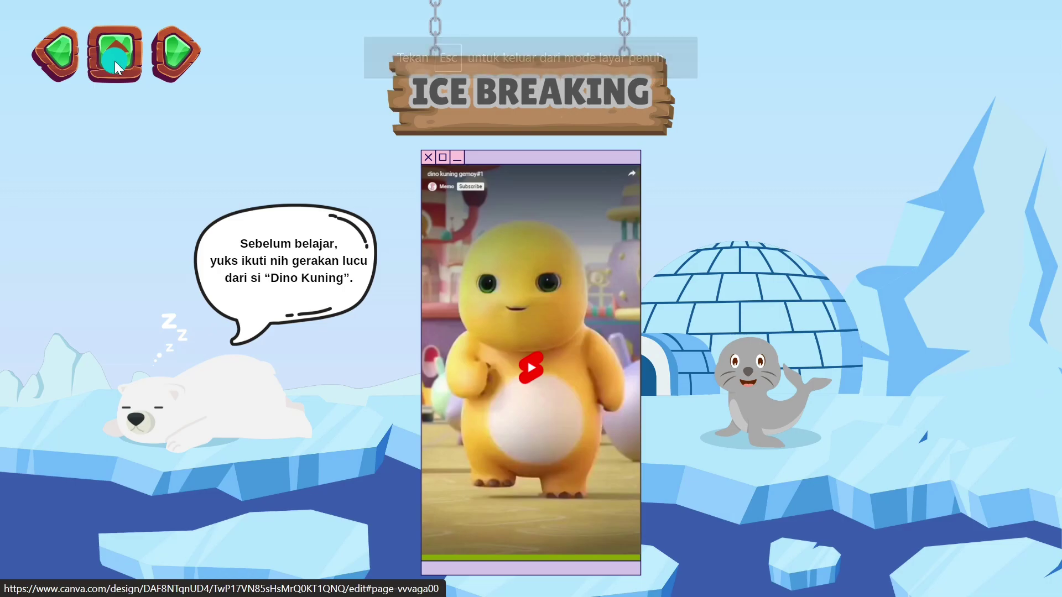
click(503, 254)
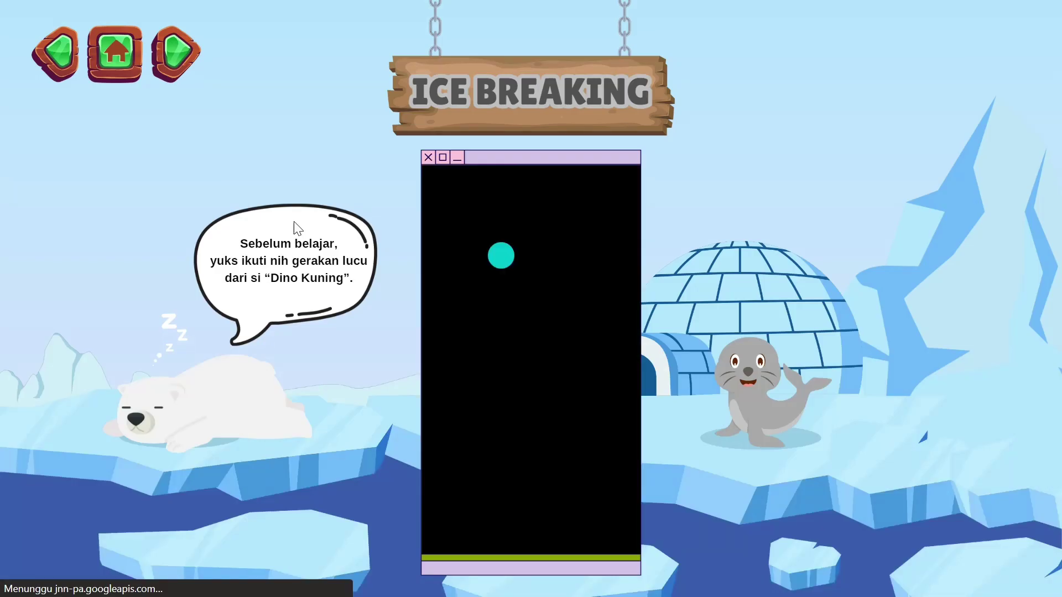
click(48, 64)
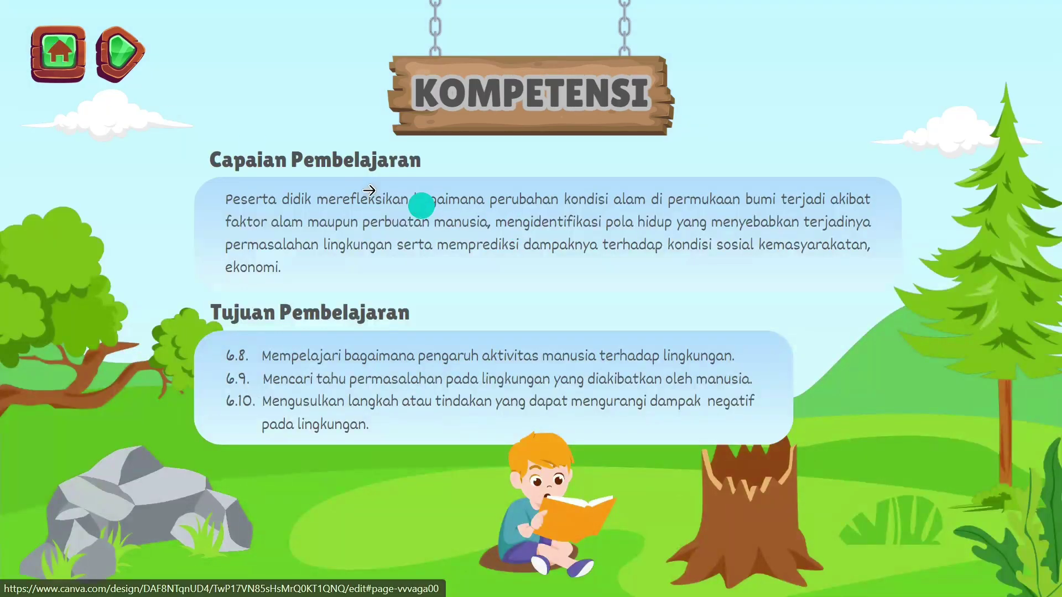
click(116, 64)
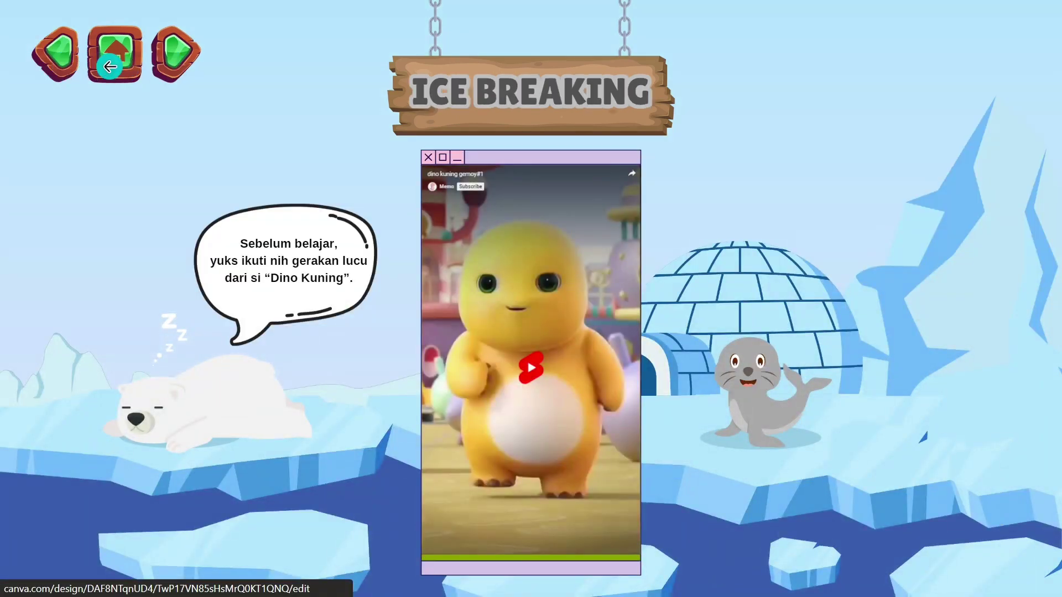
click(110, 67)
click(500, 250)
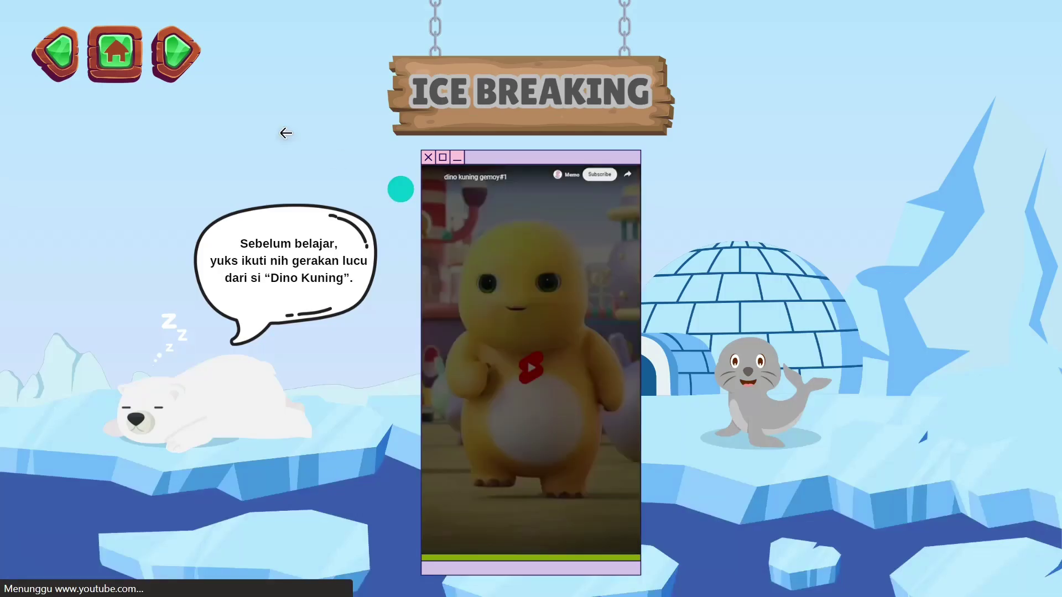
click(177, 60)
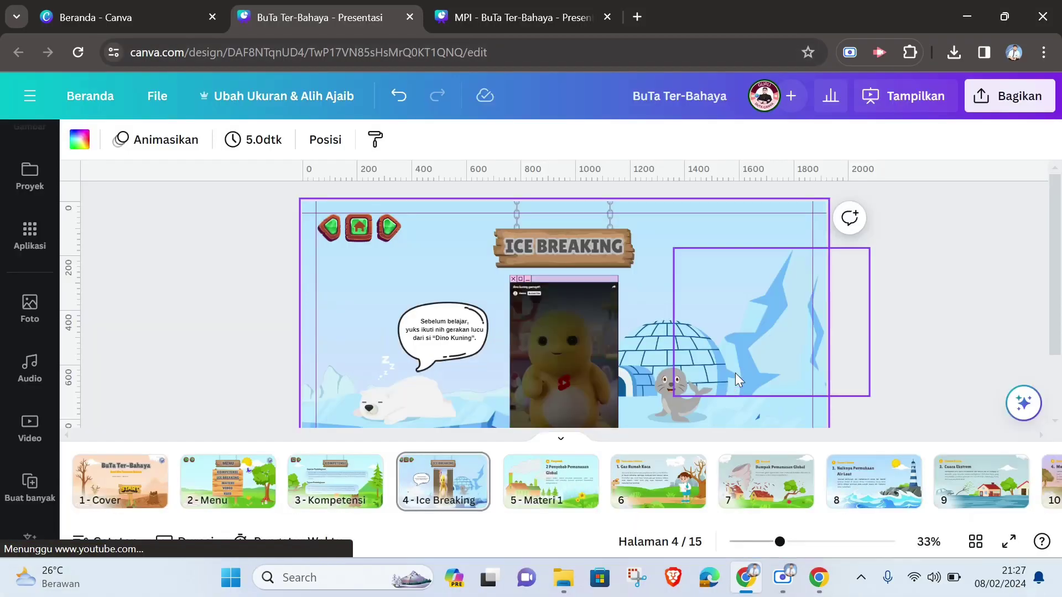
scroll(698, 323, down, 2)
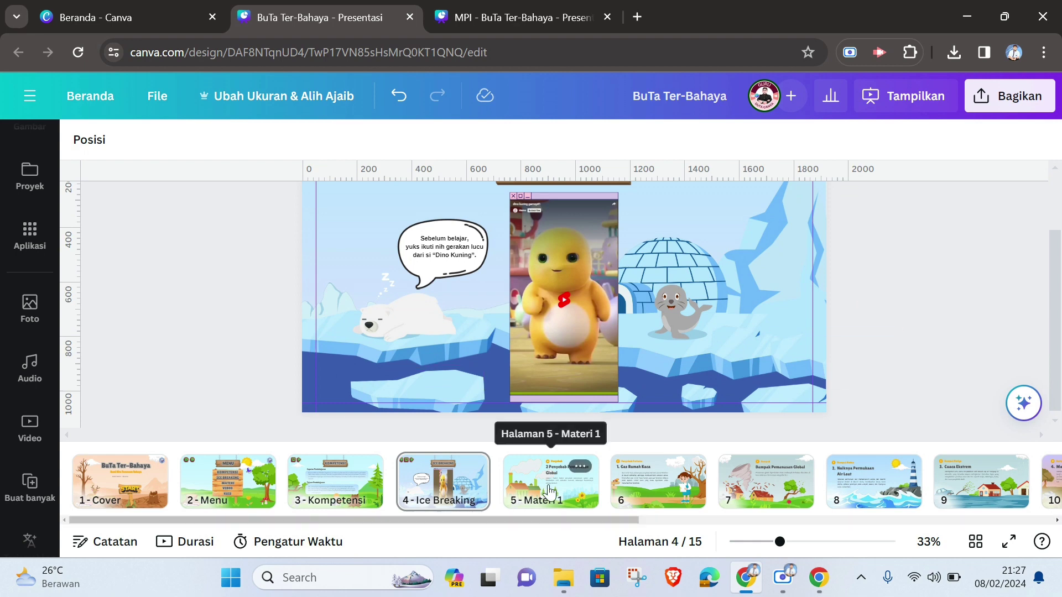
click(231, 487)
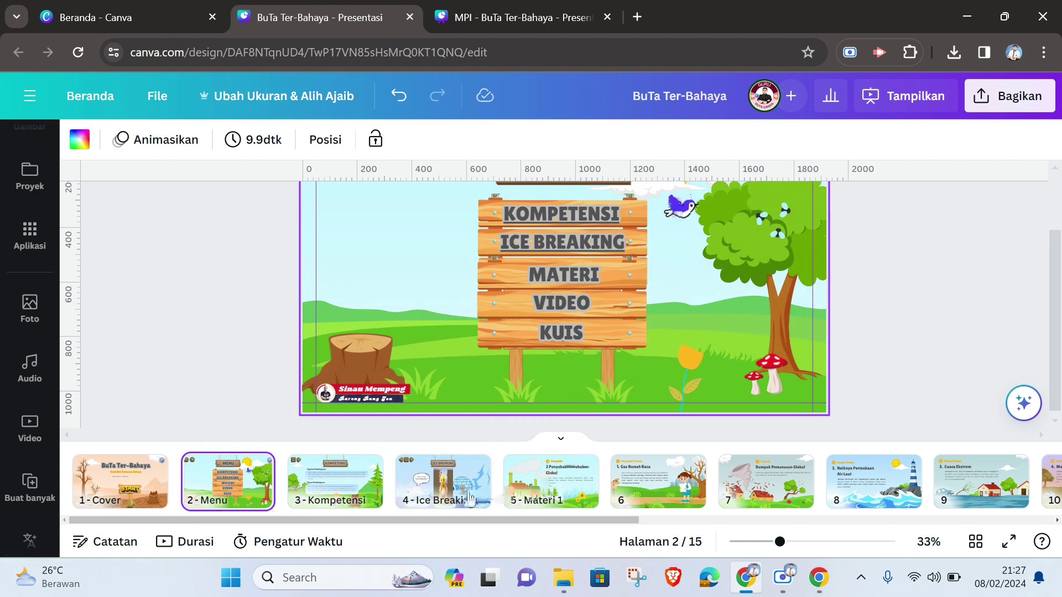
click(452, 490)
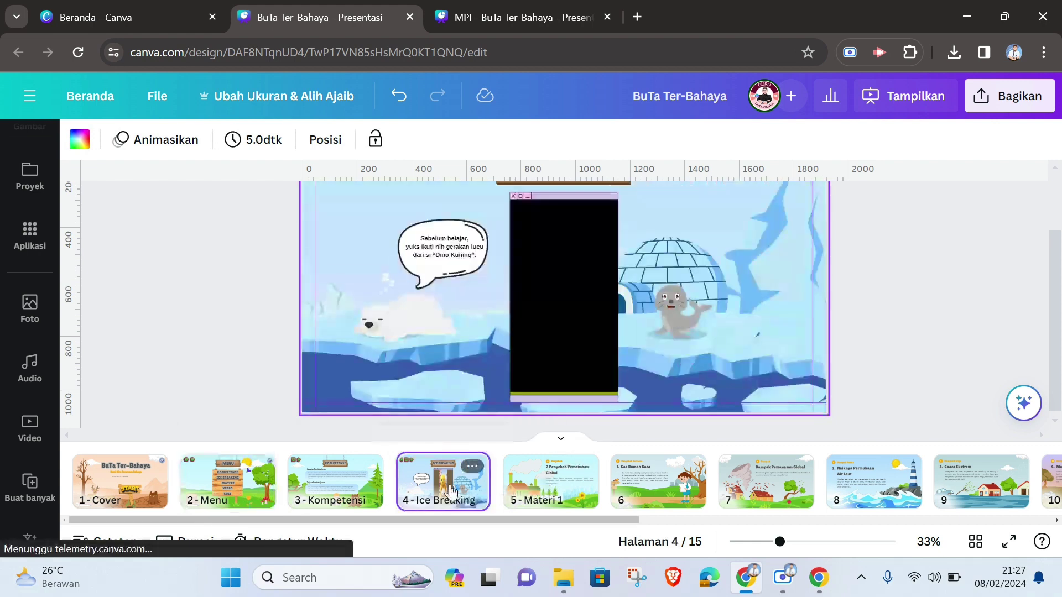
click(339, 490)
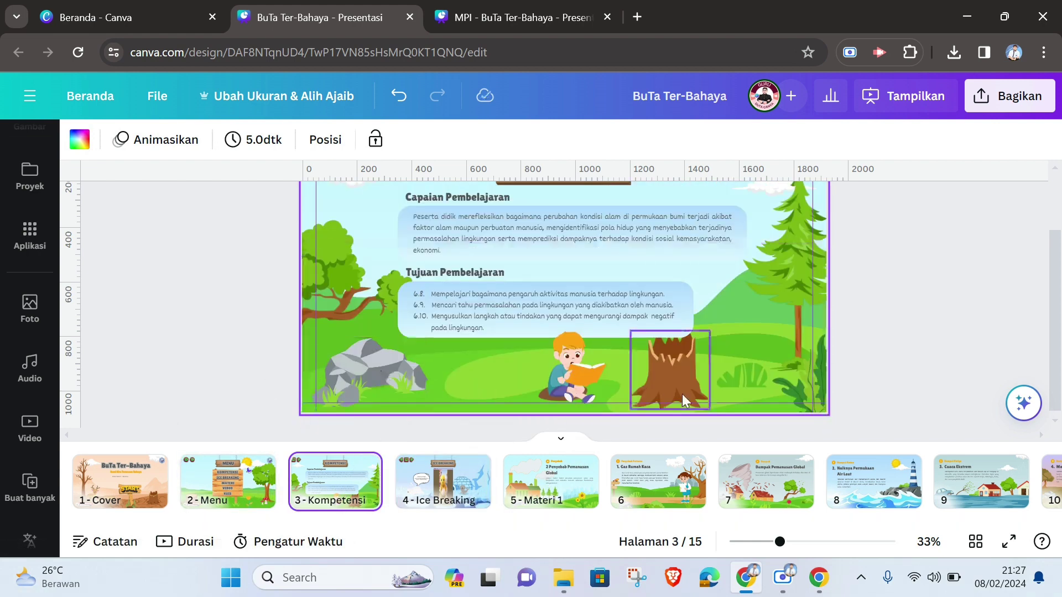
Look over the Kompetensi, Menu and Materi 1 pages, then examine the Pilihan Materi page in the MPI - BuTa Ter-Bahaya design.
scroll(682, 394, up, 2)
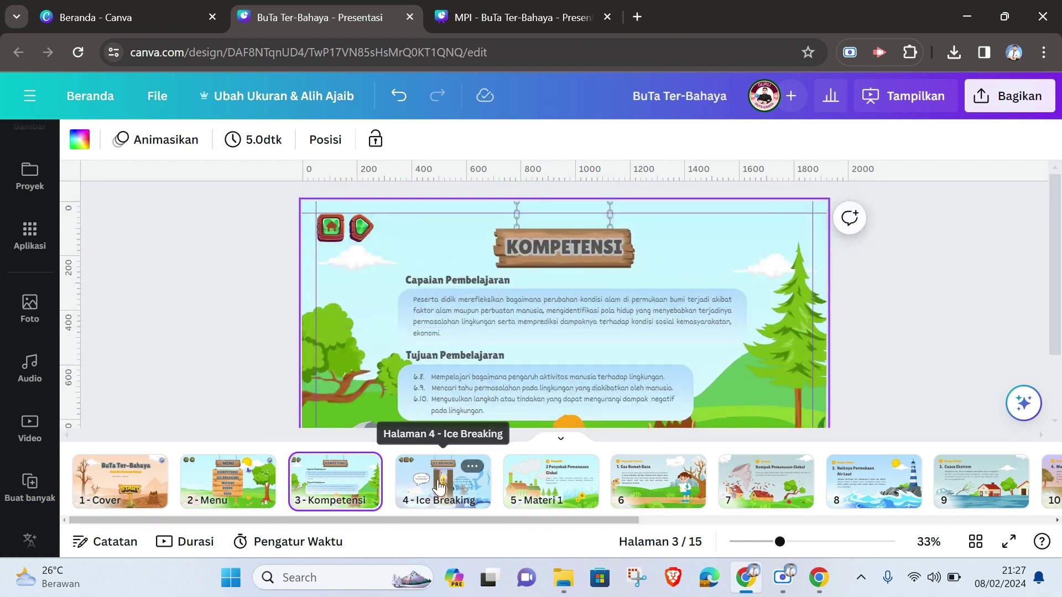
click(226, 485)
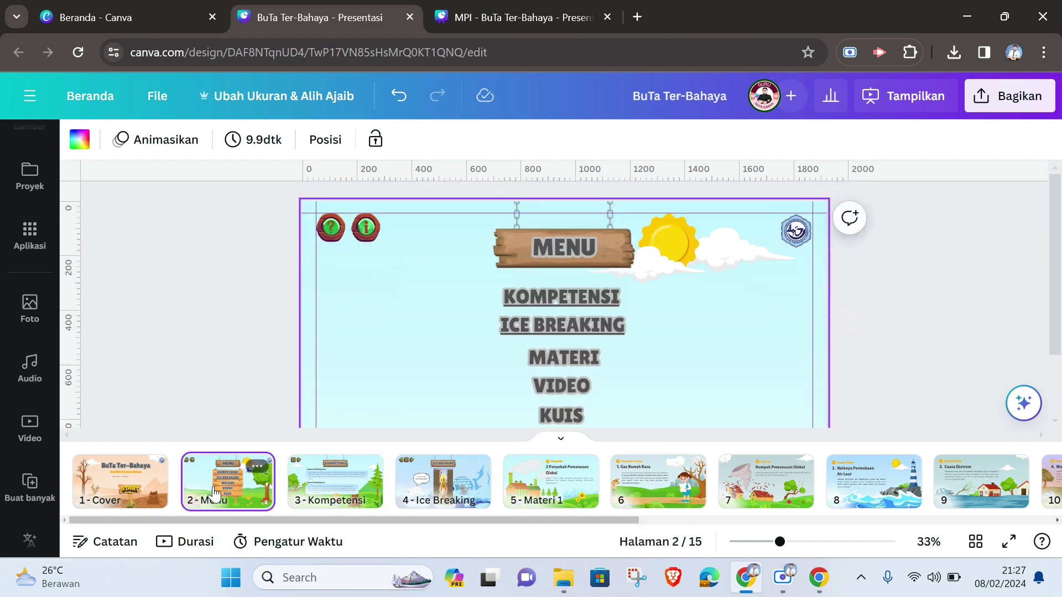
scroll(392, 297, down, 3)
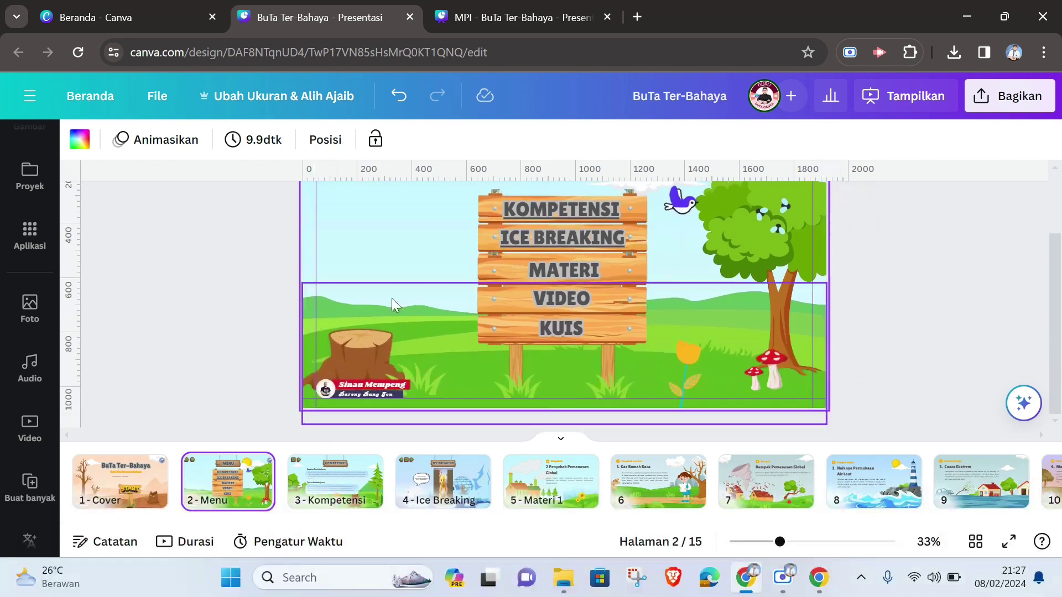
click(550, 481)
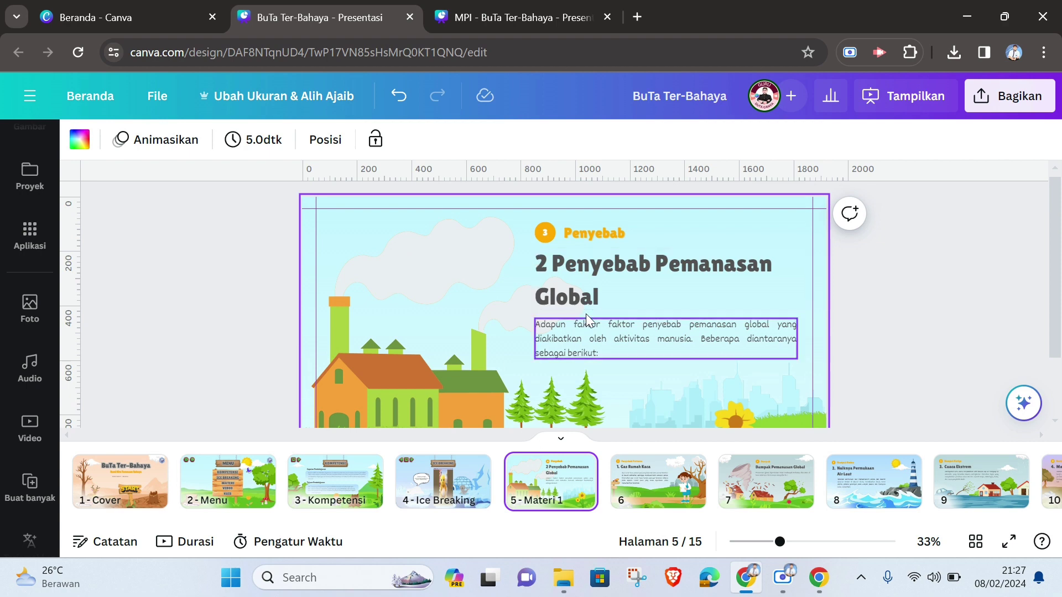
click(523, 21)
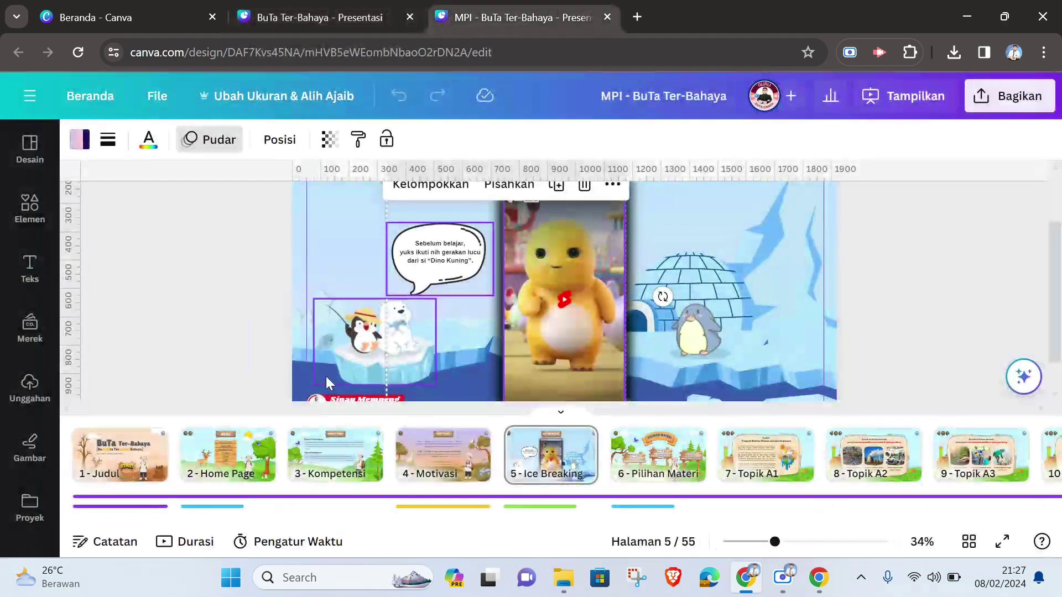
click(659, 463)
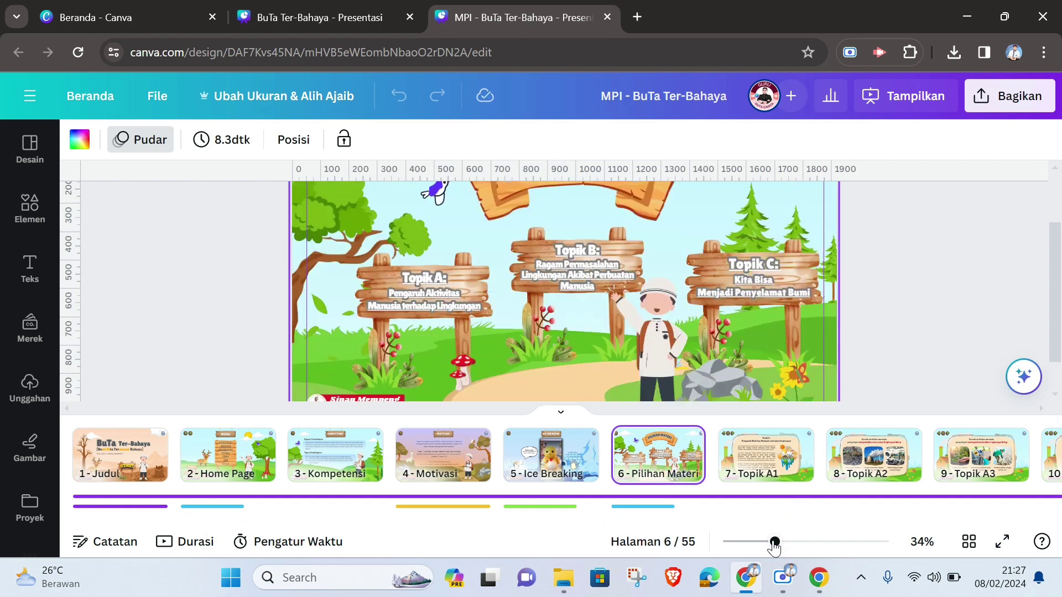
drag(774, 545, 759, 544)
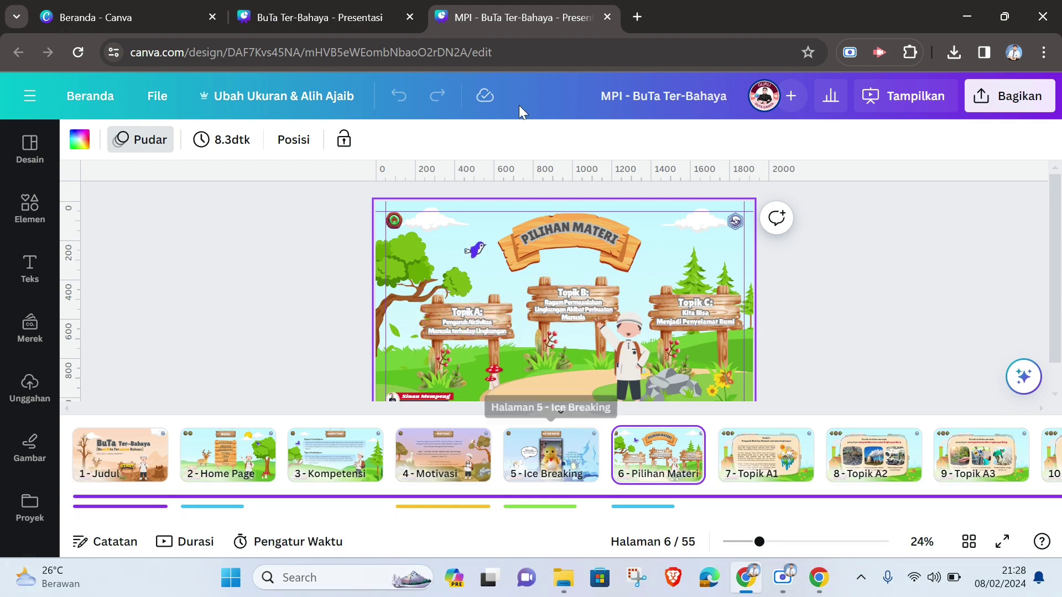
Back in the BuTa Ter-Bahaya design, delete the number badge, "Penyebab" label, heading and paragraph from the Materi 1 page.
click(346, 19)
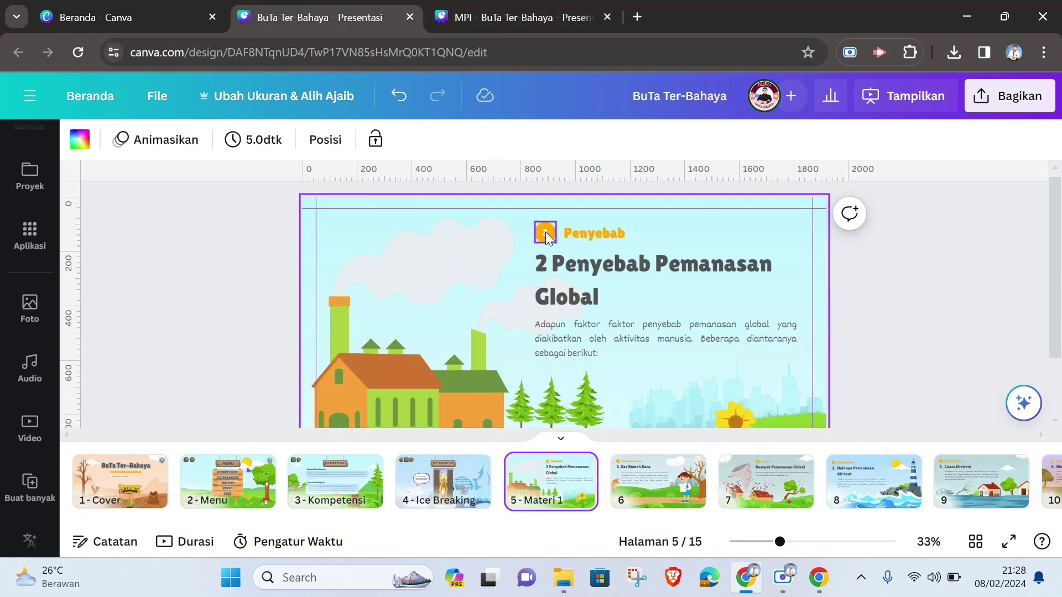
click(546, 232)
key(Delete)
click(594, 233)
key(Delete)
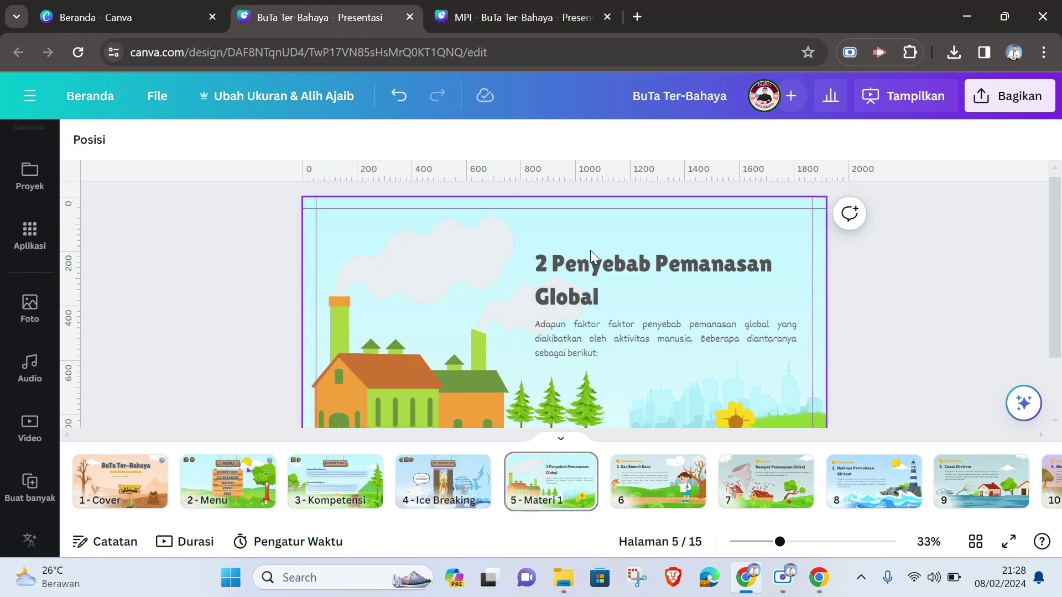
click(590, 260)
key(Delete)
click(616, 324)
key(Delete)
scroll(789, 359, down, 3)
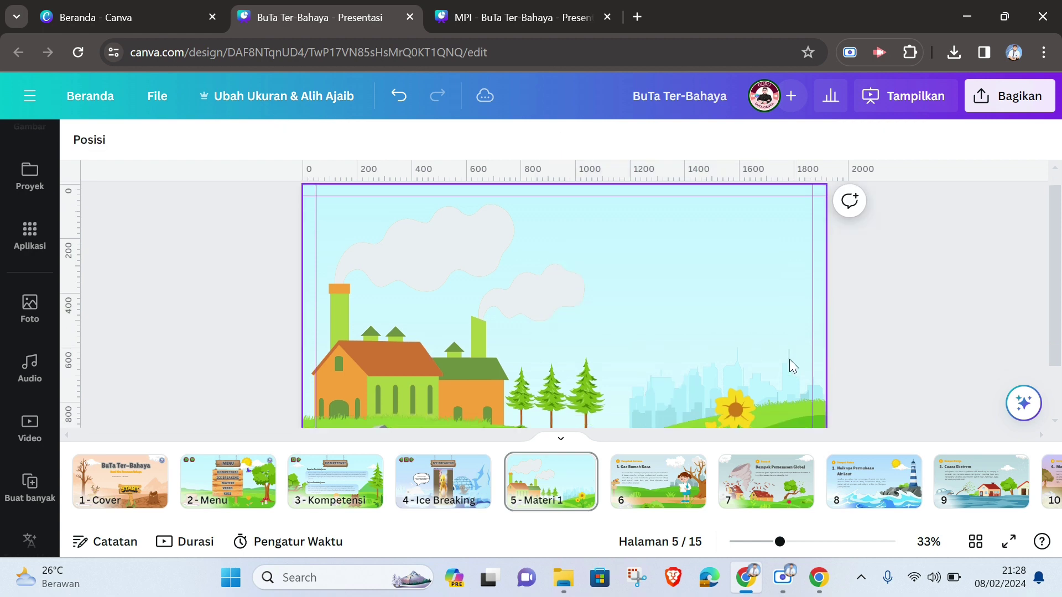
scroll(478, 325, up, 3)
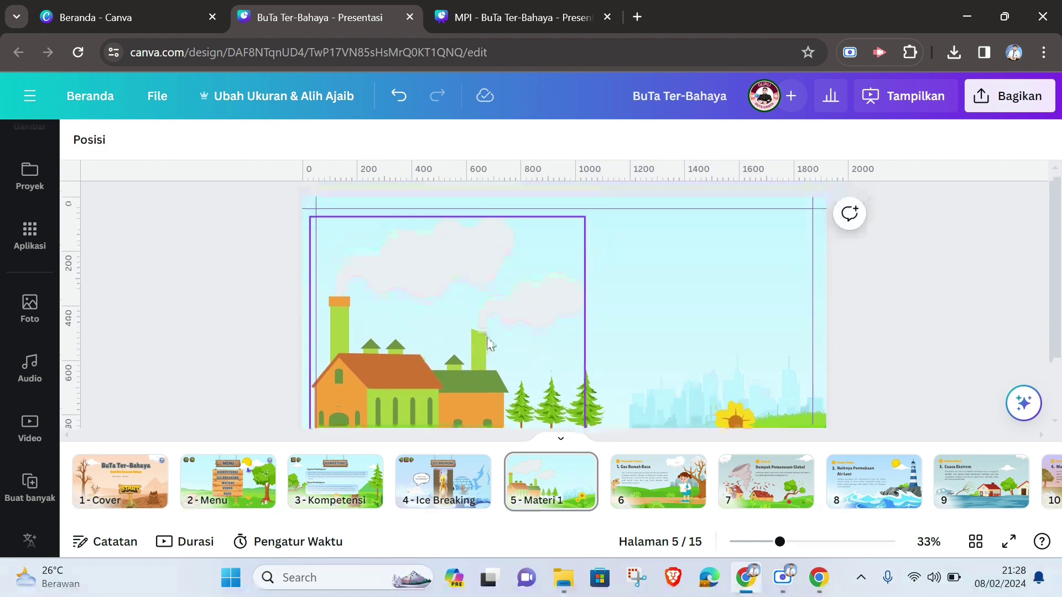
Copy the hanging wooden sign with its title text from the Ice Breaking page onto the Materi 1 page.
click(402, 469)
click(522, 221)
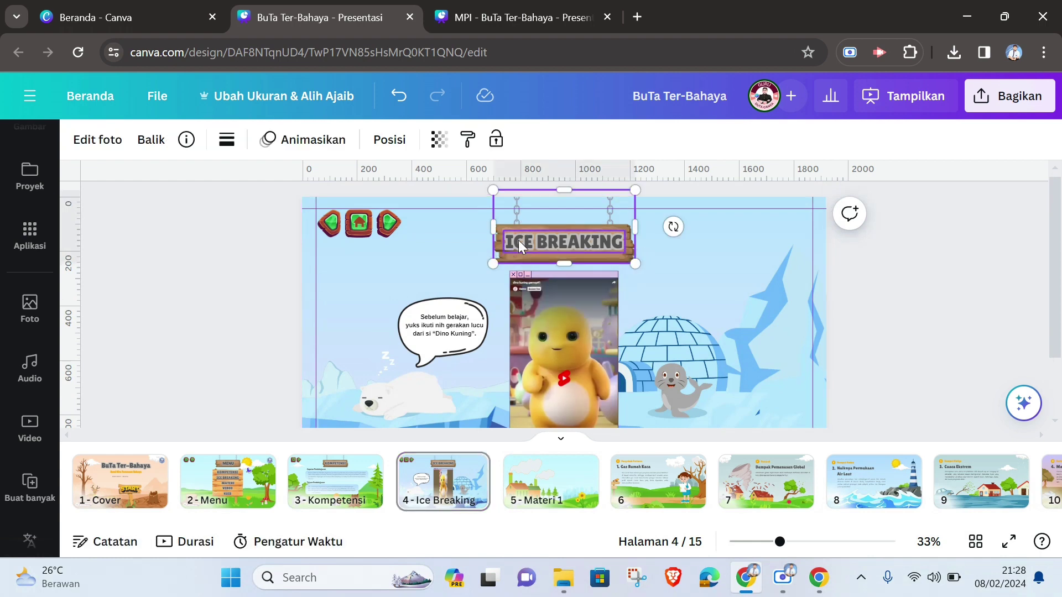
click(519, 240)
click(550, 480)
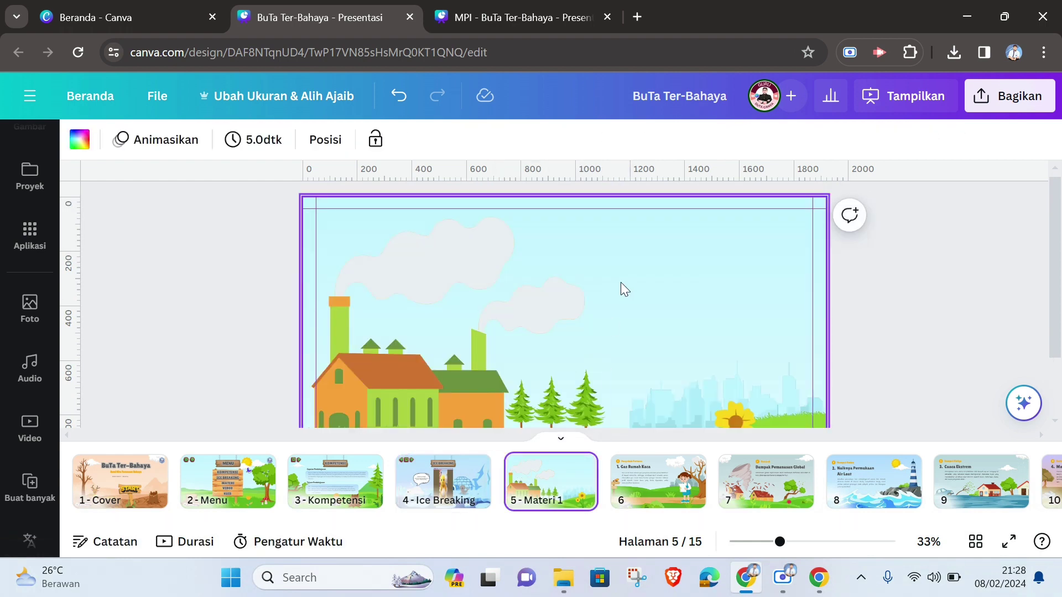
key(ctrl+v)
click(678, 257)
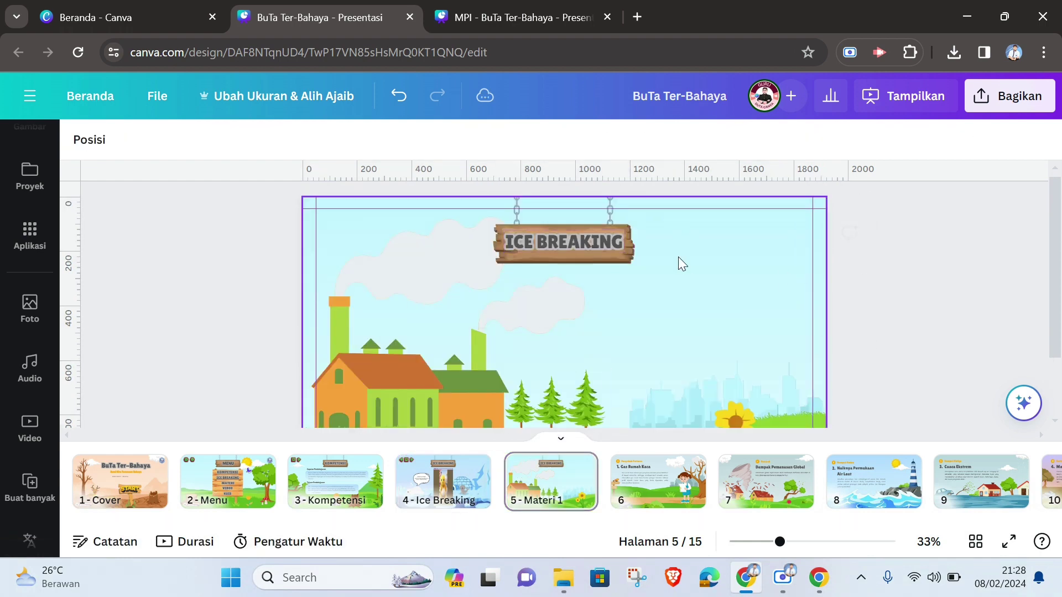
Change the copied sign's title to "MATERI" and enlarge its font.
click(587, 237)
click(587, 238)
text(MATERI)
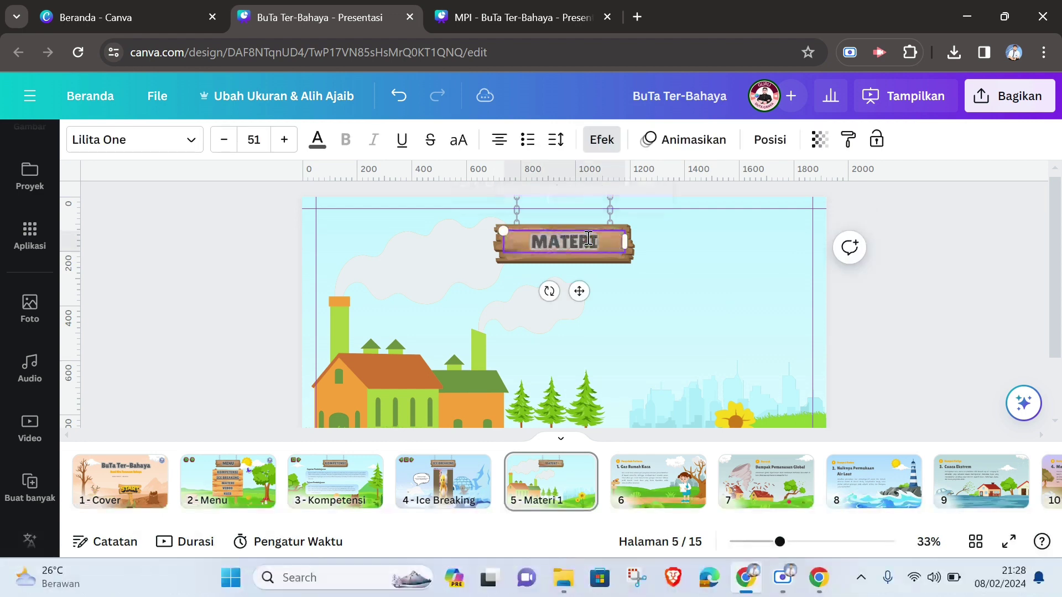
double_click(588, 239)
click(285, 139)
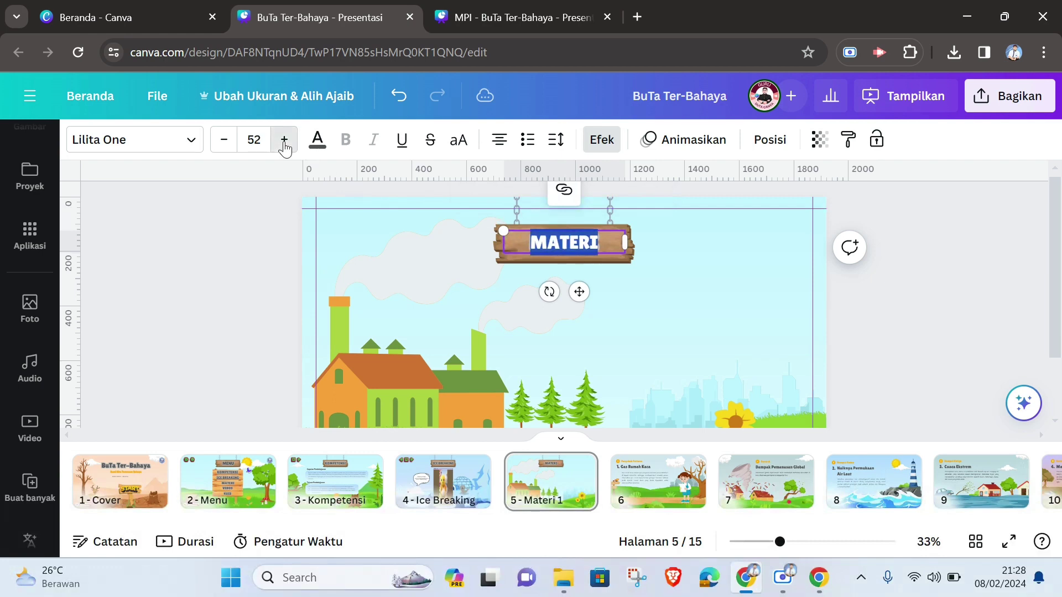
click(284, 139)
click(284, 140)
click(284, 140)
click(284, 140)
click(285, 140)
click(284, 139)
click(914, 352)
Search the graphic elements for "Papan kayu" and add the two-legged wooden signboard with red flowers to the Materi 1 page.
scroll(910, 344, down, 2)
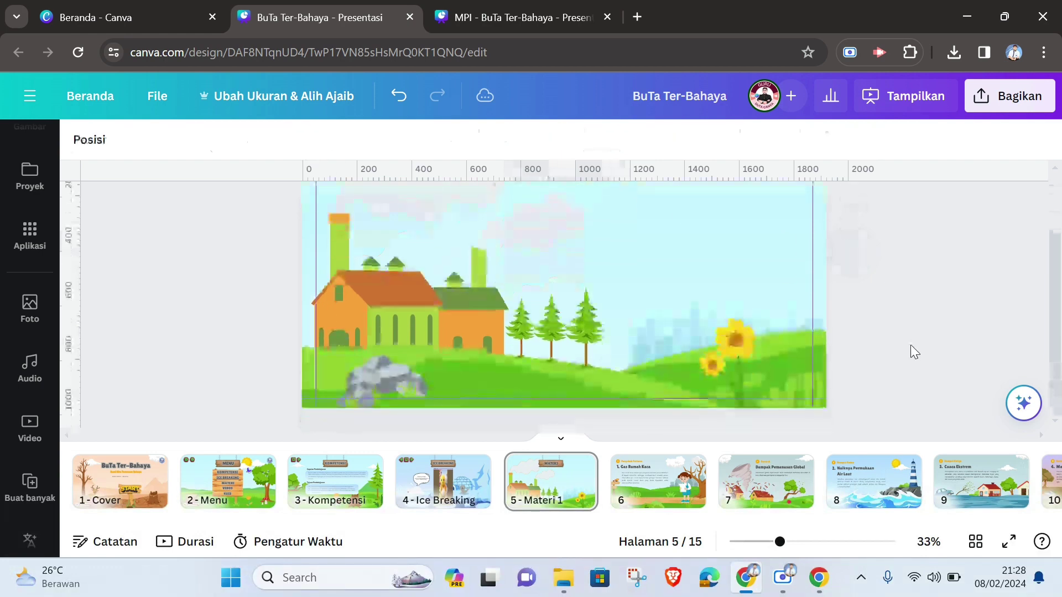
scroll(910, 345, up, 2)
scroll(710, 323, down, 2)
scroll(671, 313, up, 2)
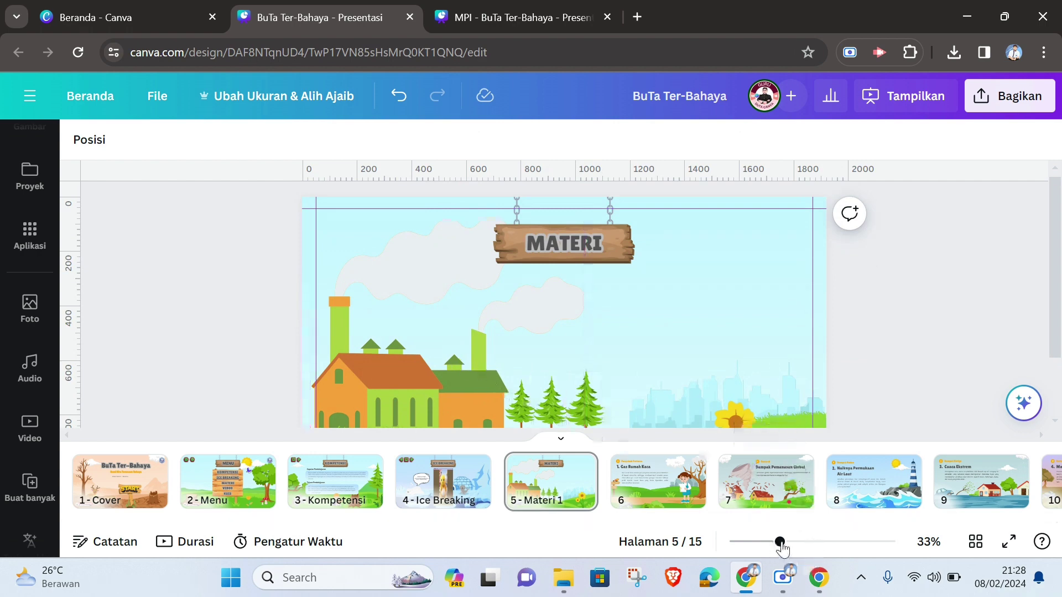
drag(780, 545, 767, 545)
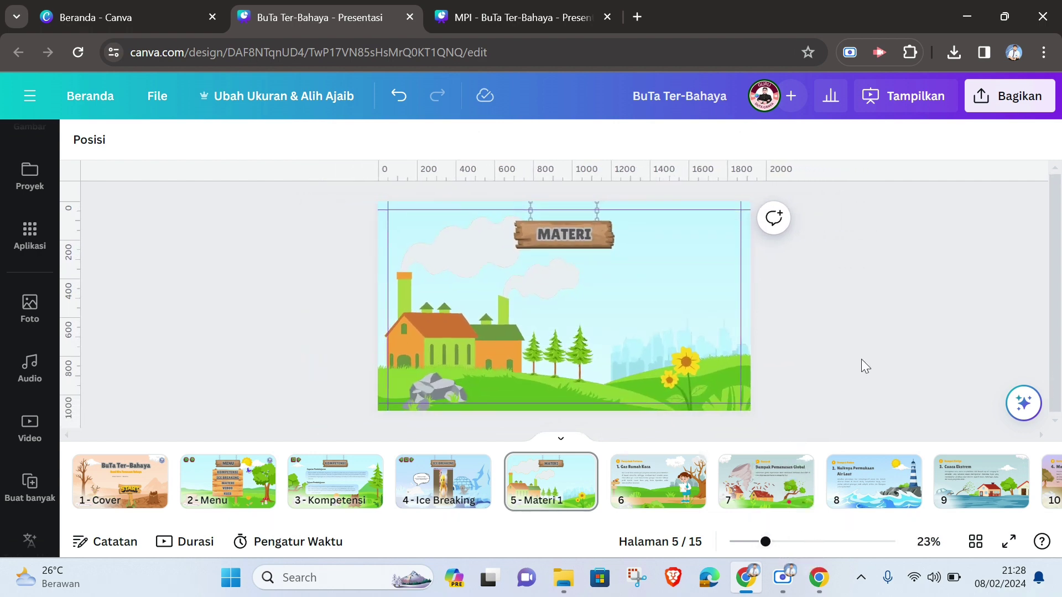
scroll(30, 299, up, 5)
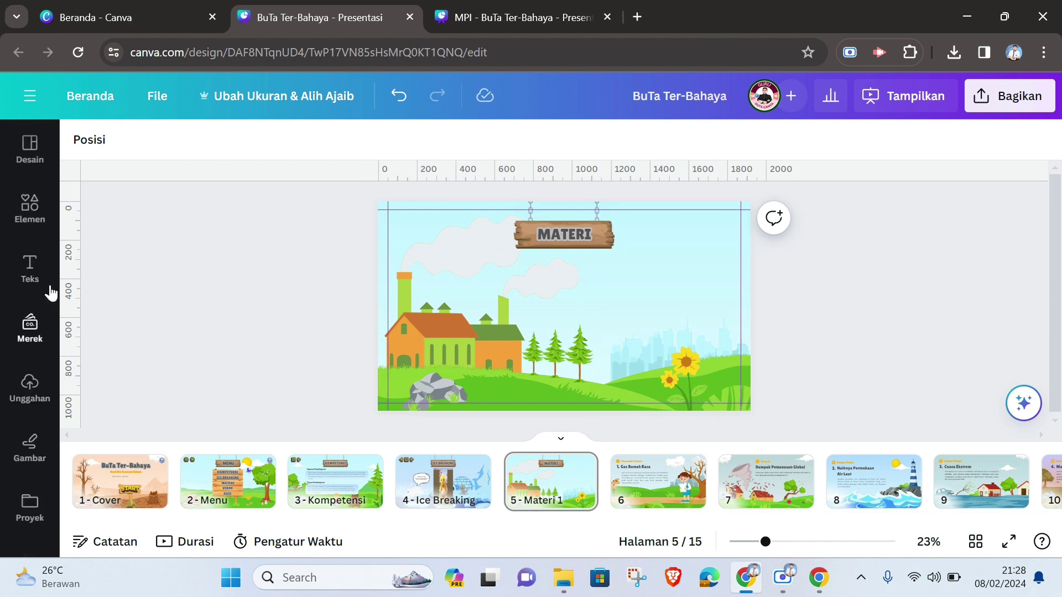
click(34, 221)
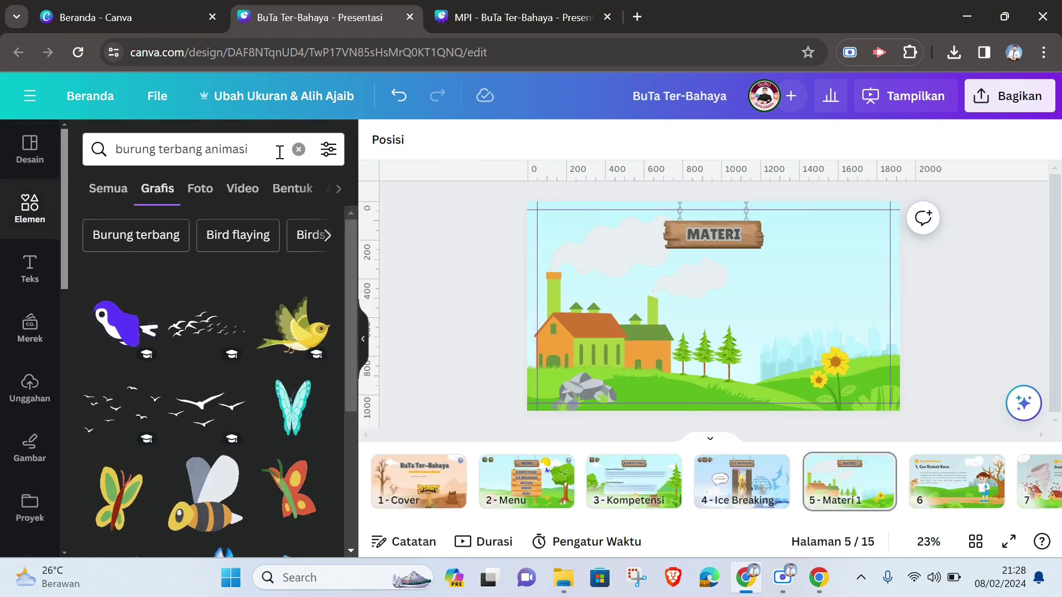
click(298, 151)
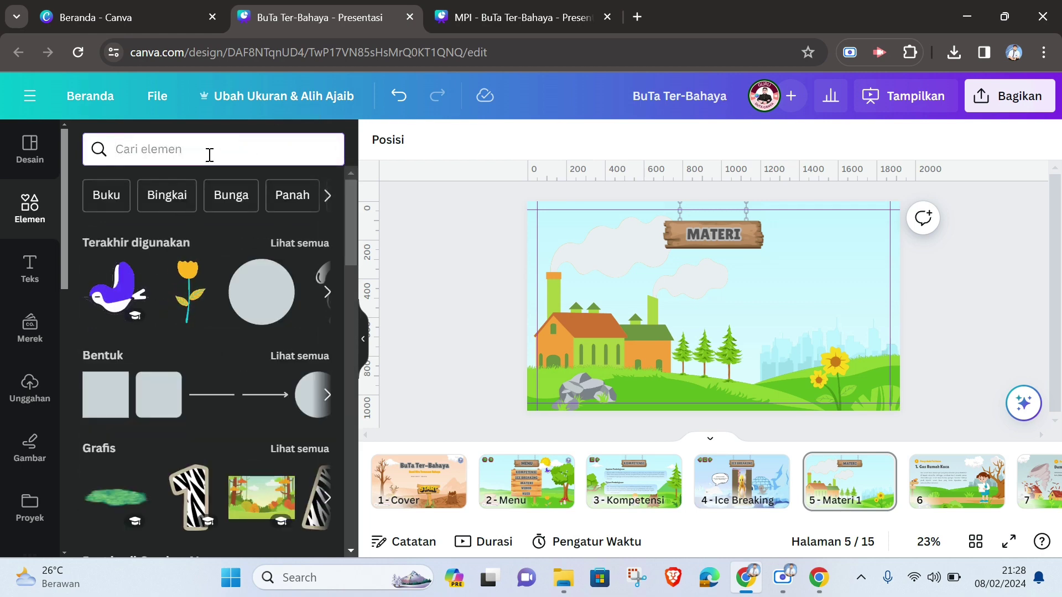
text(Papa)
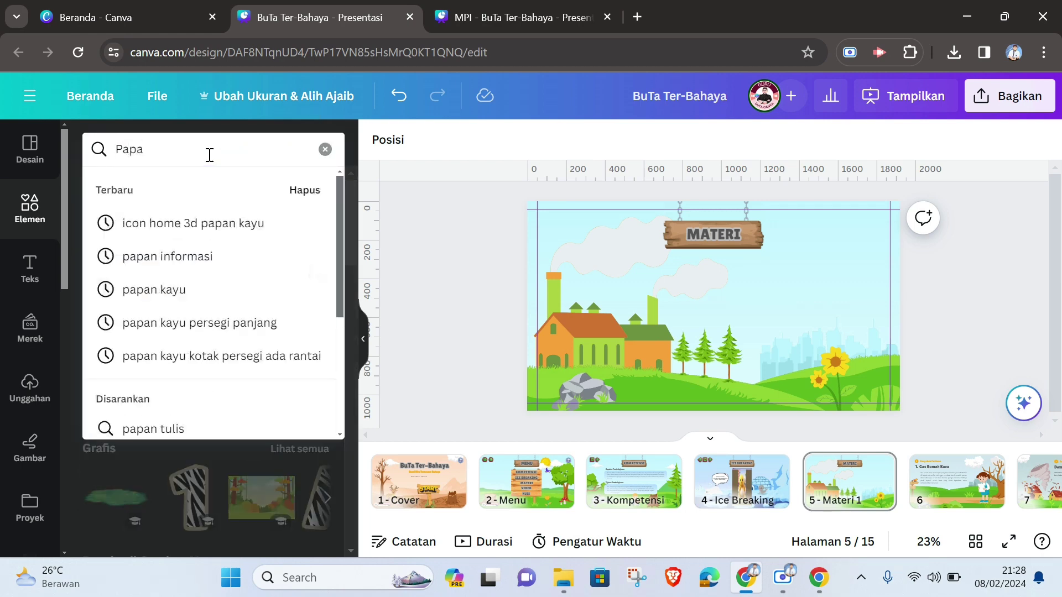
text(n kayu)
key(Return)
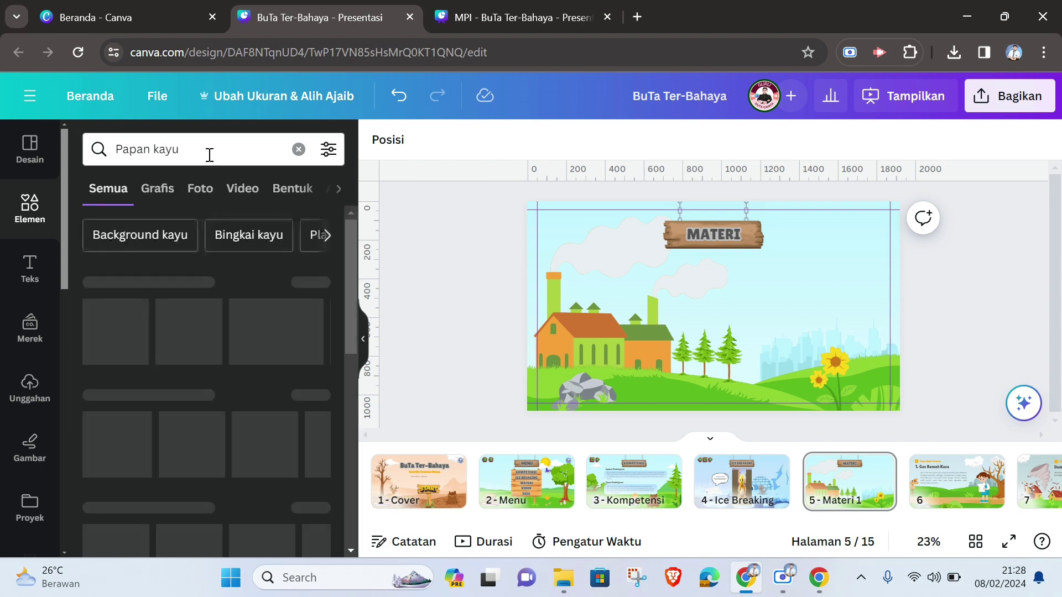
click(157, 189)
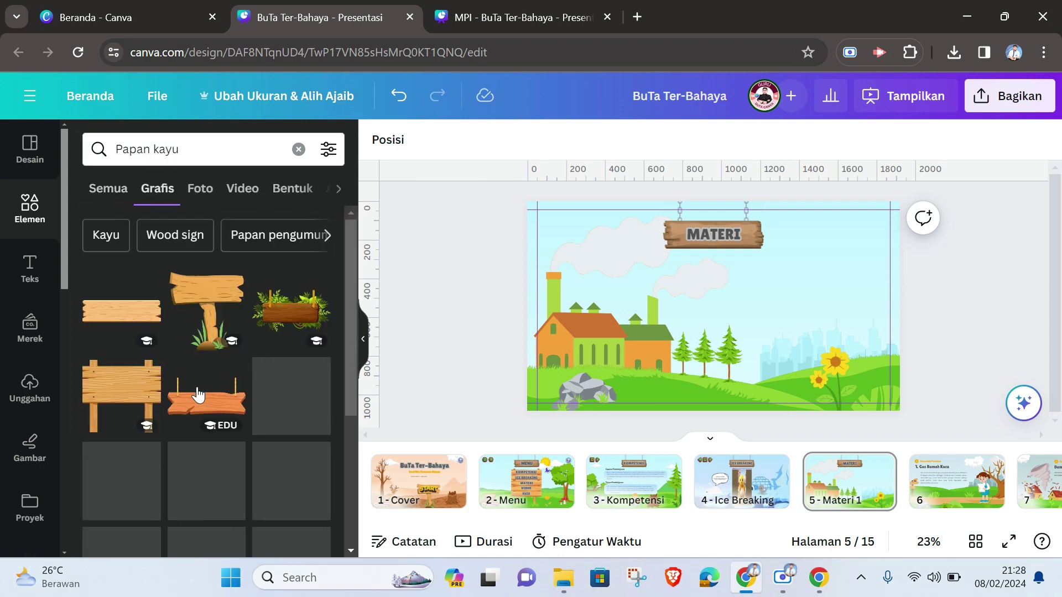
scroll(202, 399, down, 5)
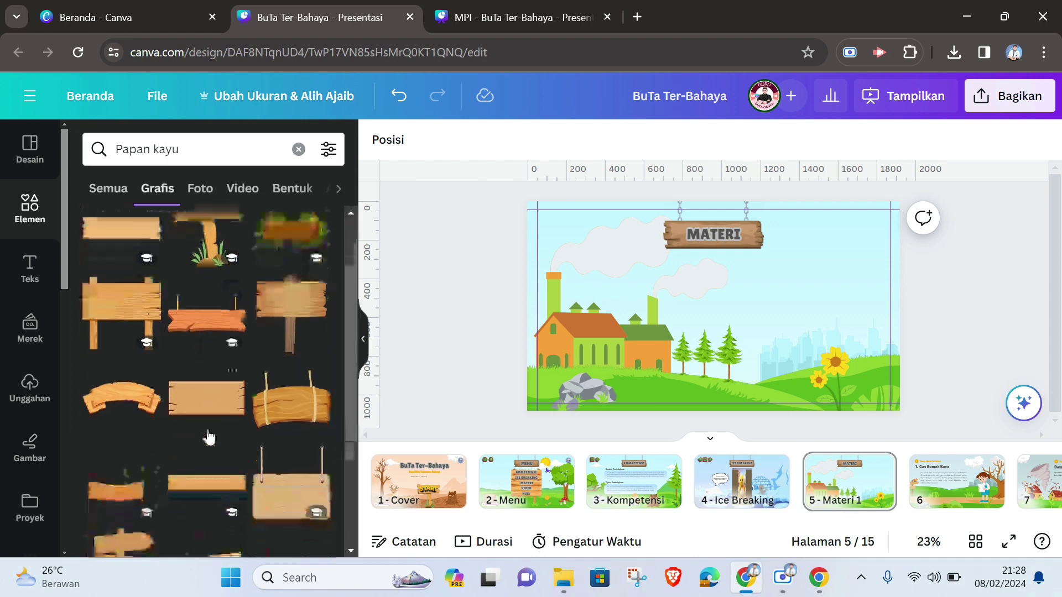
scroll(211, 460, down, 3)
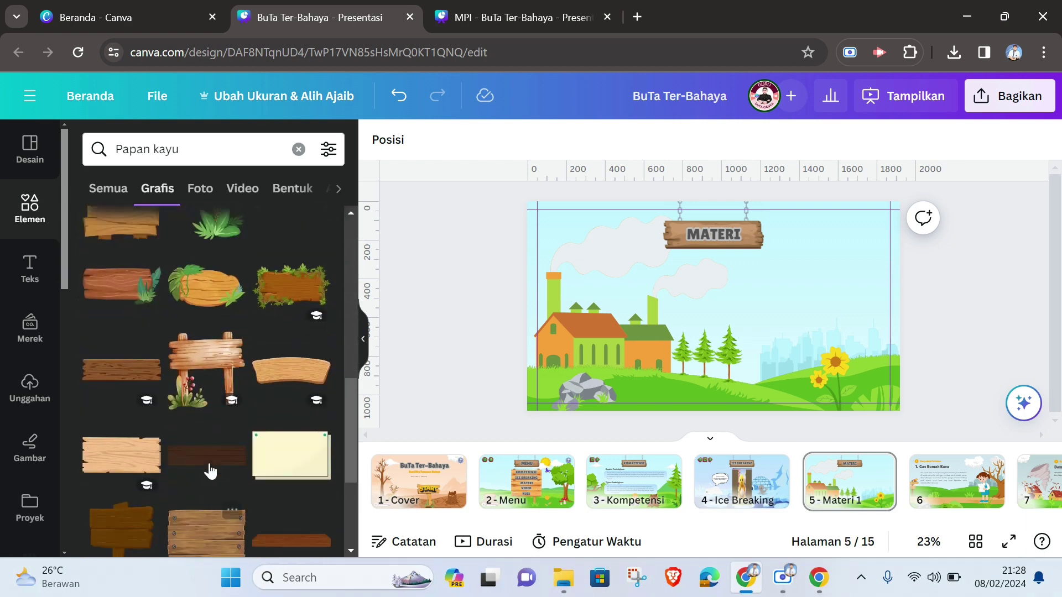
click(200, 415)
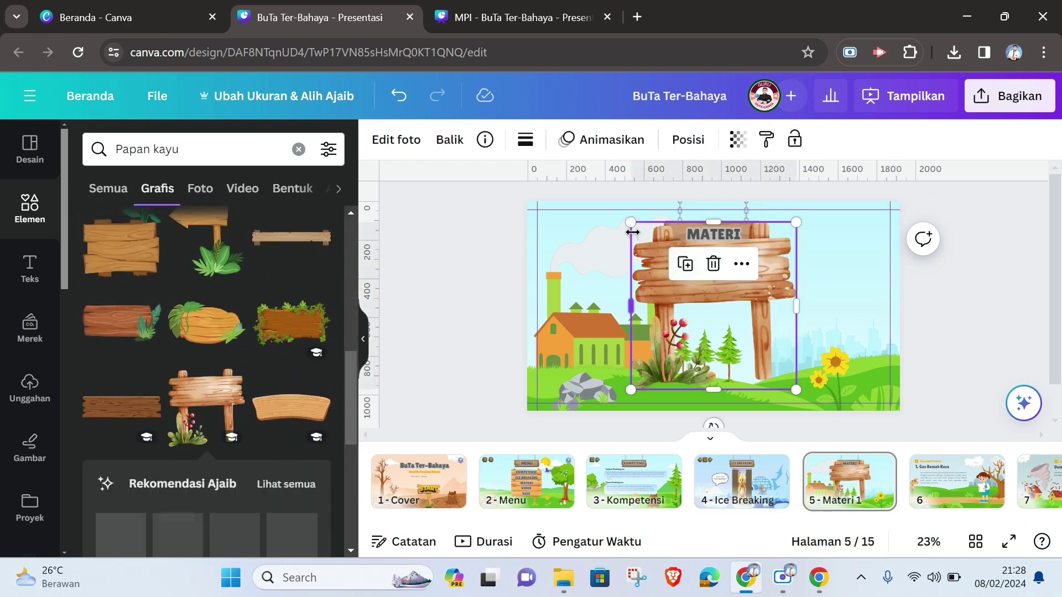
Shrink the signboard and place it on the page's right-hand hillside, deleting the sunflowers and two of the pine trees.
drag(632, 232, 865, 342)
click(835, 363)
key(Delete)
drag(825, 309, 838, 329)
click(736, 362)
click(708, 362)
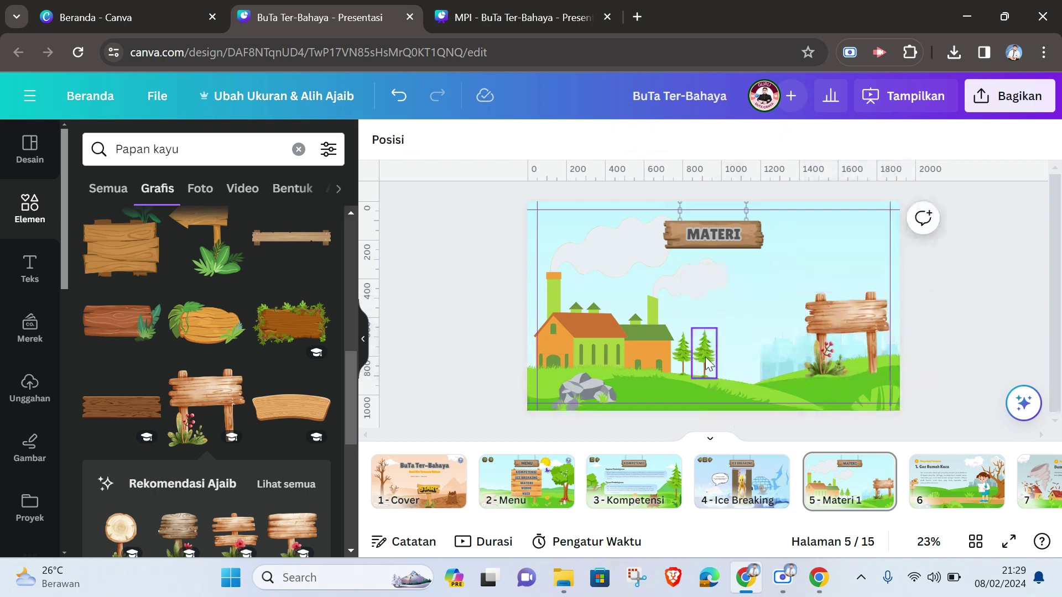
key(Delete)
Duplicate the wooden signboard twice and place the copies to the left of the original.
click(831, 318)
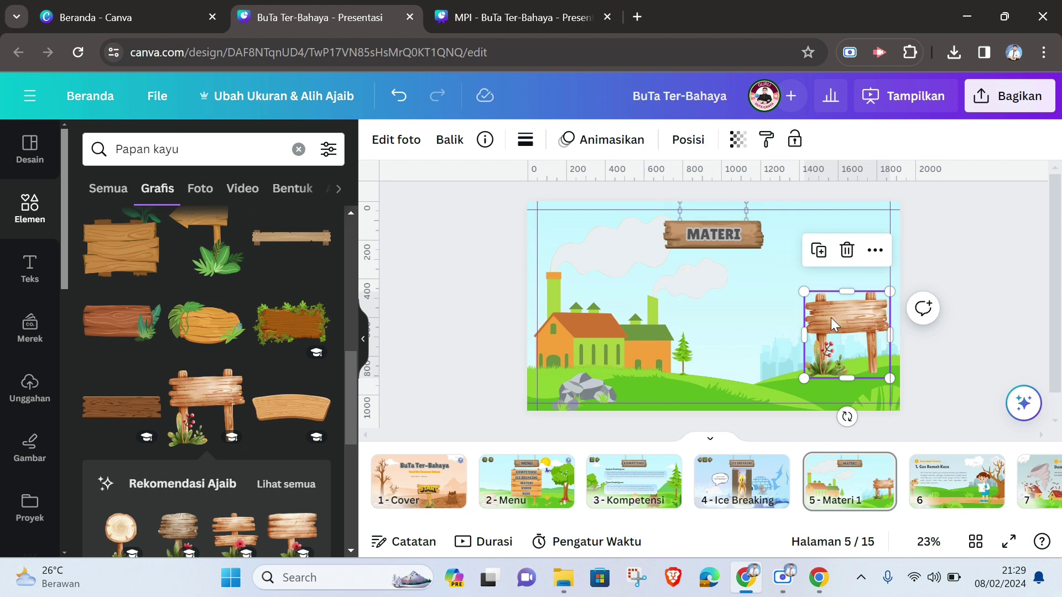
drag(854, 324, 739, 341)
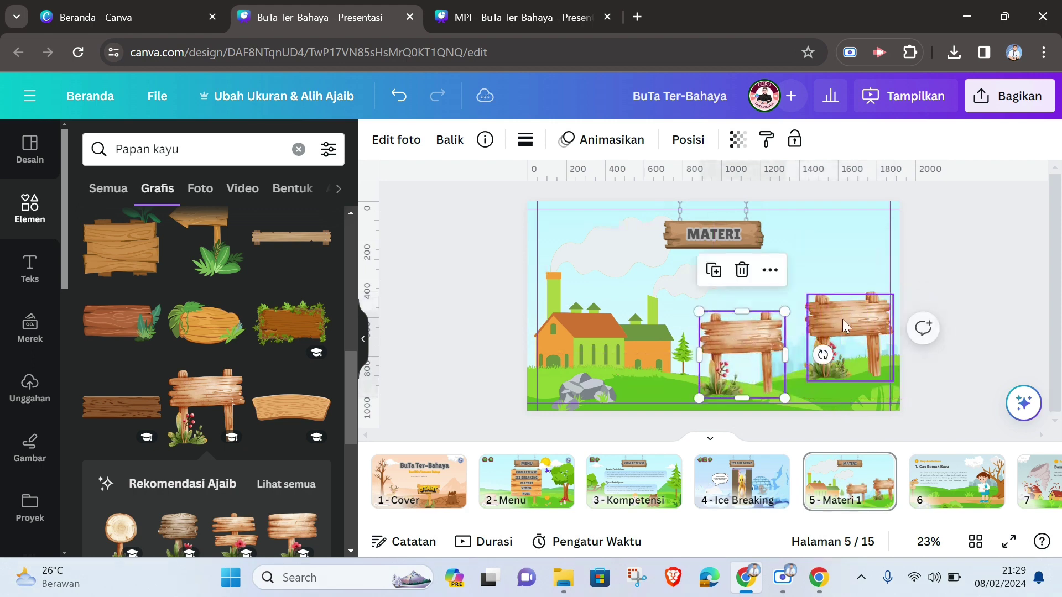
drag(855, 315, 811, 320)
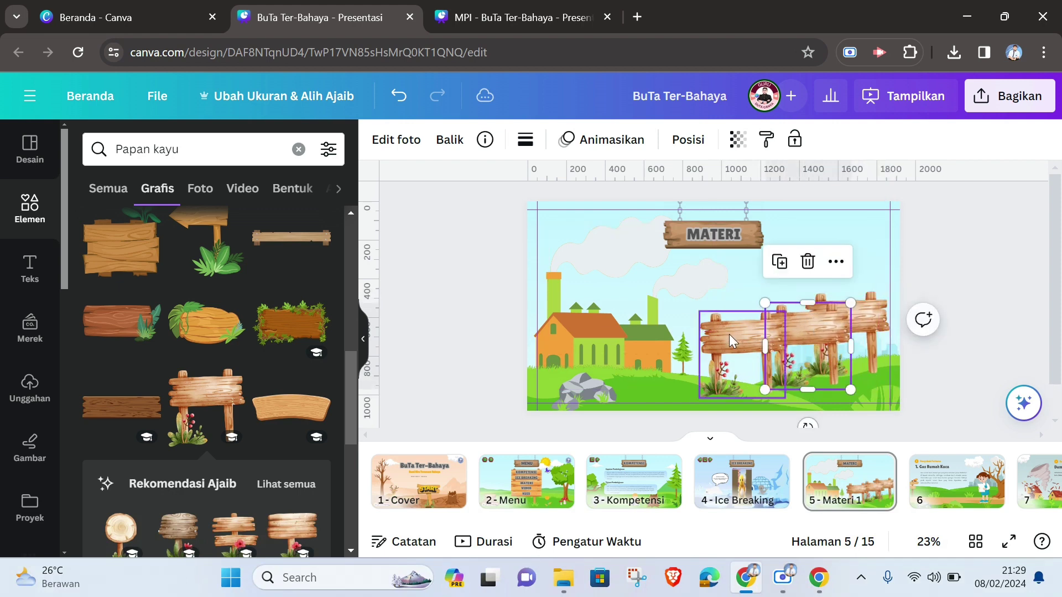
drag(729, 334, 715, 339)
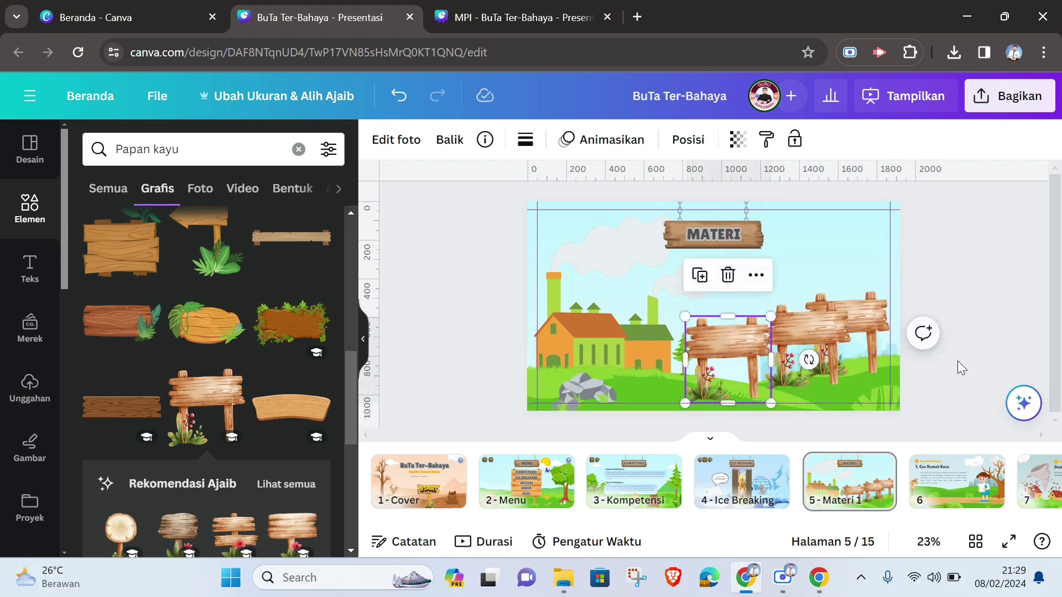
Delete the factory illustration and the remaining pine tree, then spread the three signboards across the width of the page.
click(584, 312)
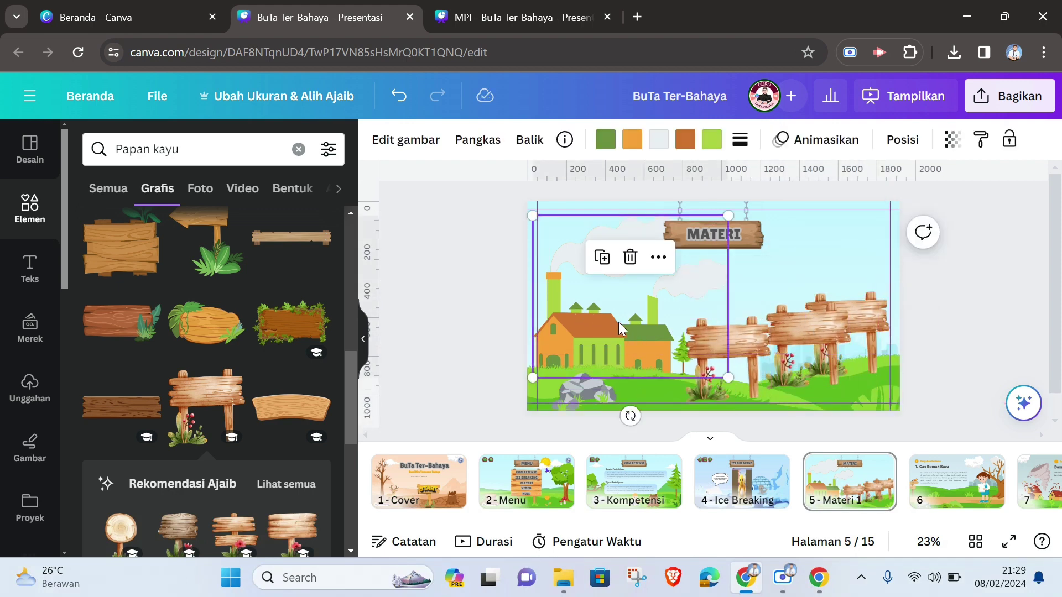
key(Delete)
drag(744, 362, 624, 335)
drag(808, 334, 733, 334)
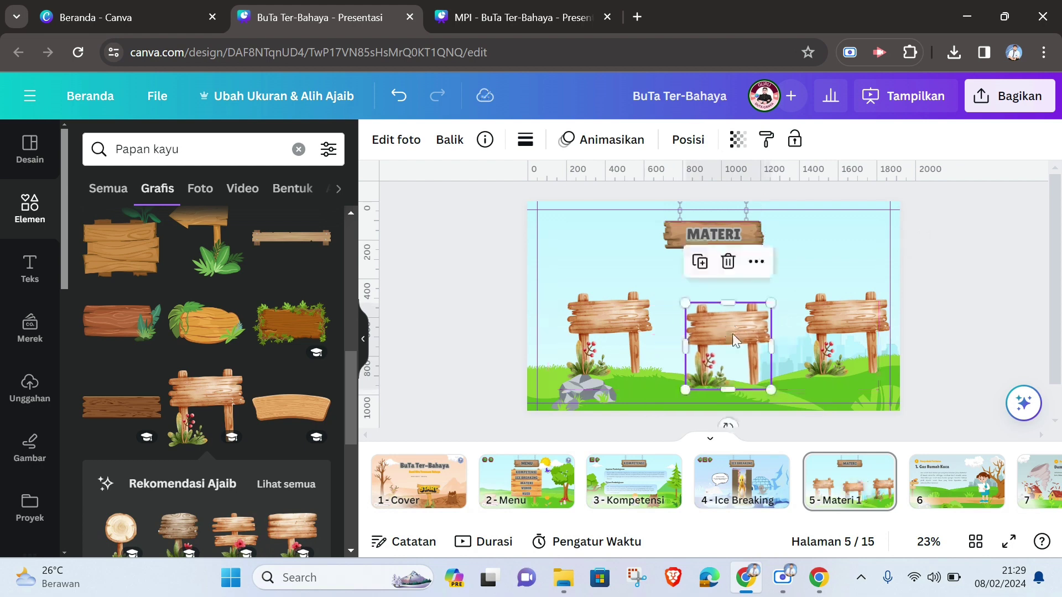
Fine-tune the positions of the right and middle signboards, setting the middle one slightly lower on the hillside.
click(994, 333)
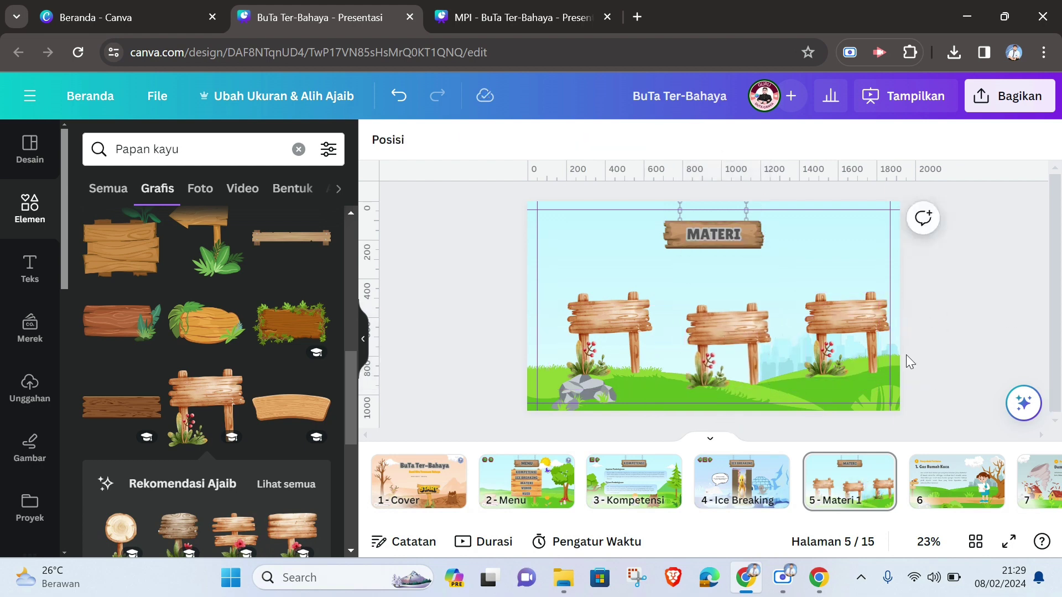
click(857, 340)
drag(856, 340, 839, 339)
click(935, 337)
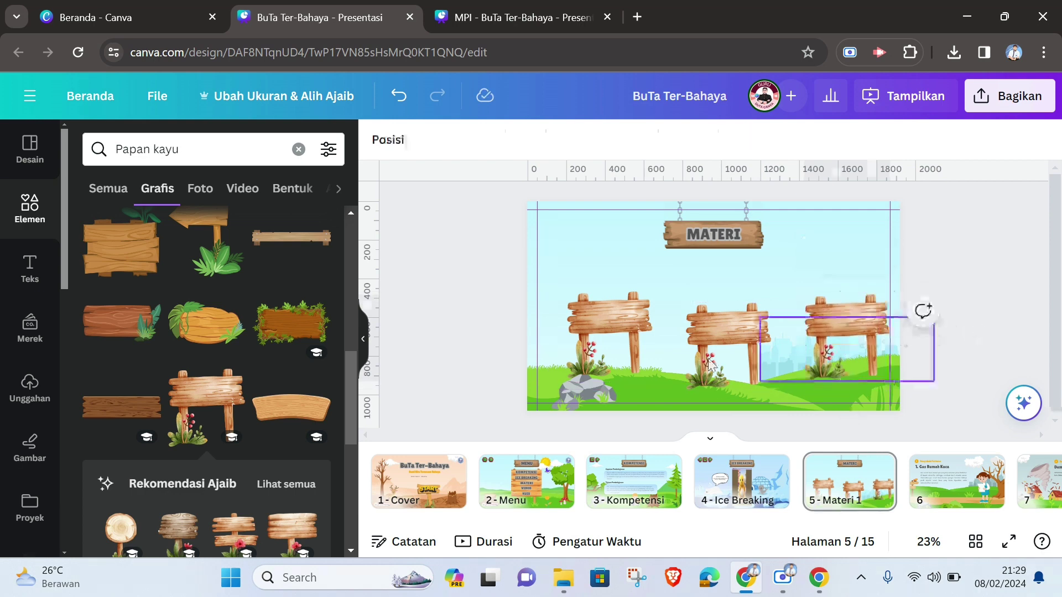
drag(722, 334, 721, 340)
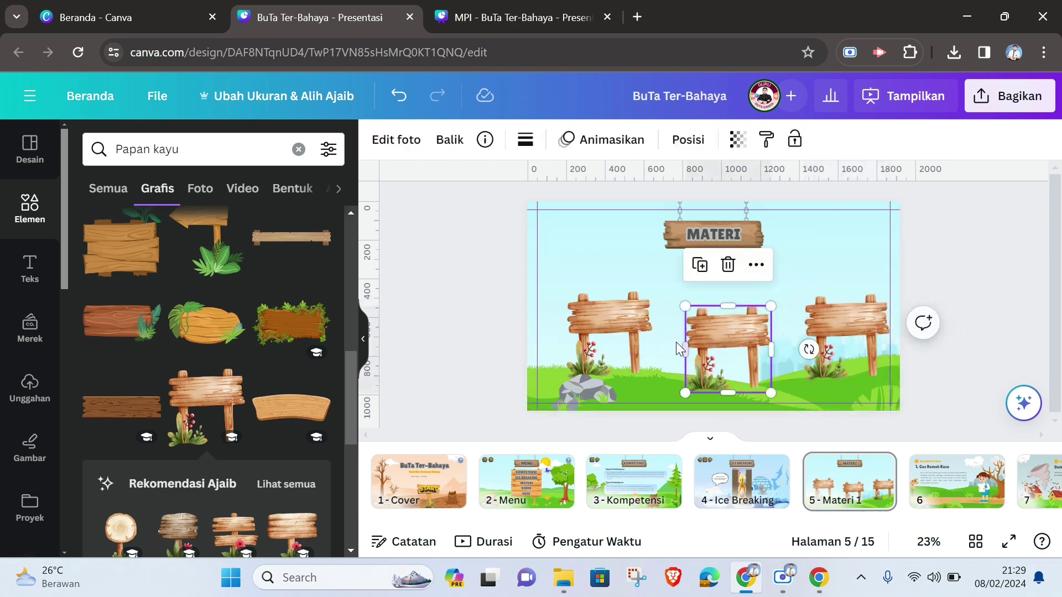
click(970, 261)
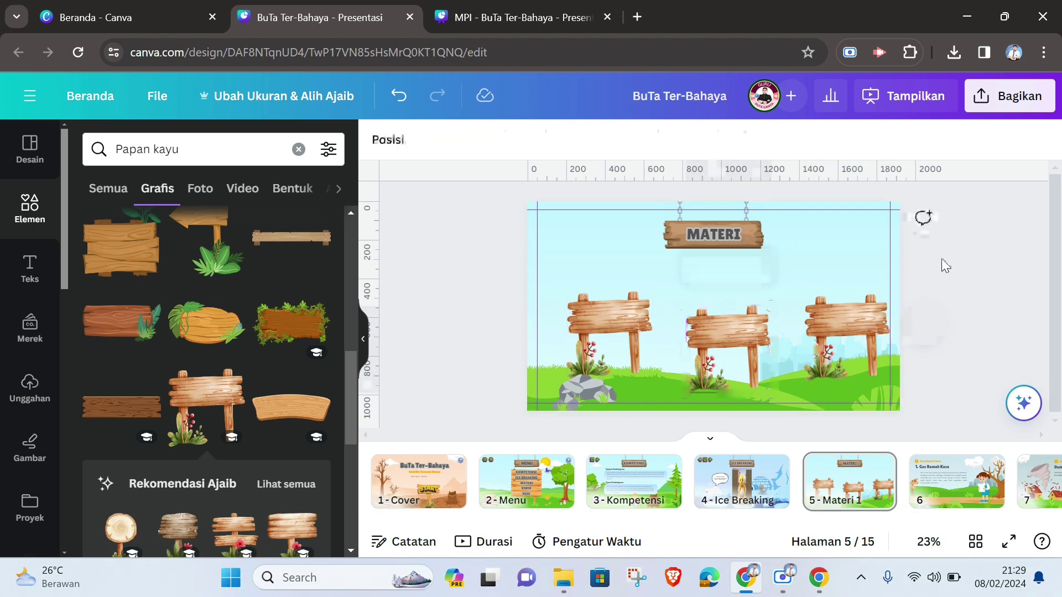
Duplicate the MATERI title text onto the left signboard and change the copy's text to "TOPIK A".
click(363, 340)
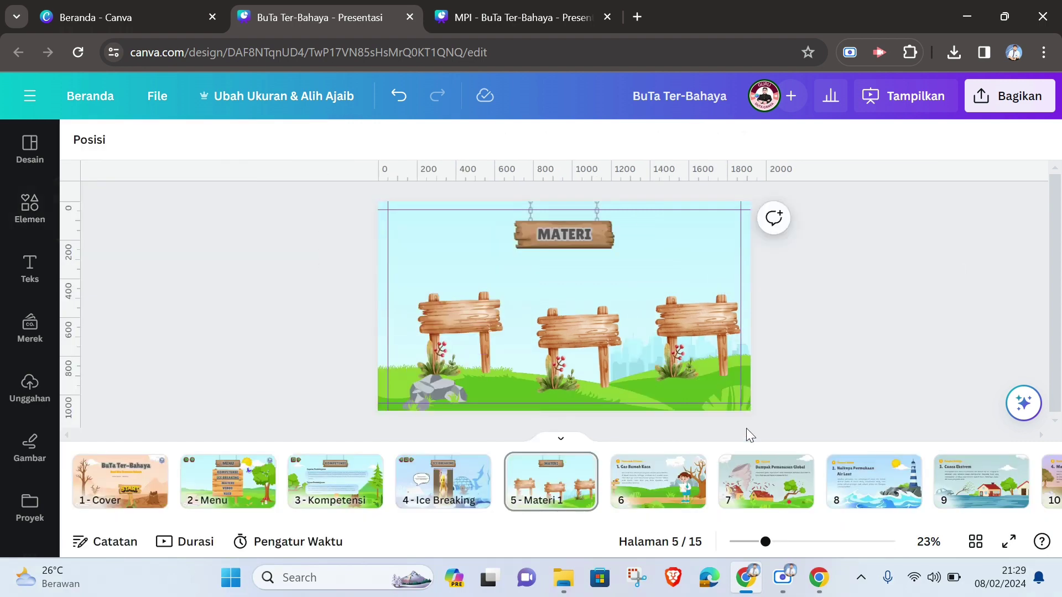
click(574, 243)
key(ctrl+d)
drag(576, 242, 471, 318)
double_click(471, 319)
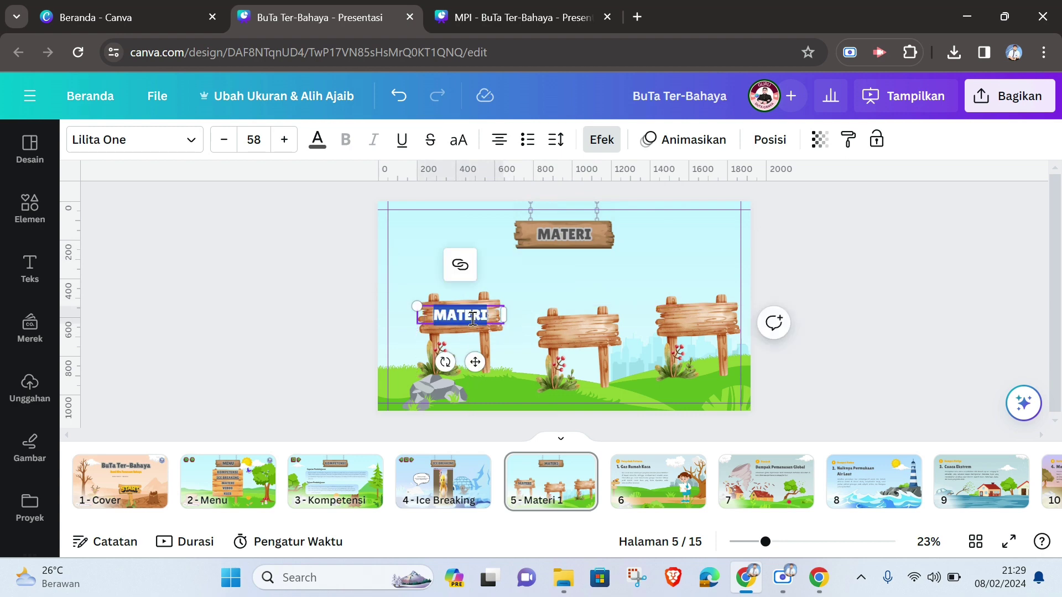
text(TOPIK A)
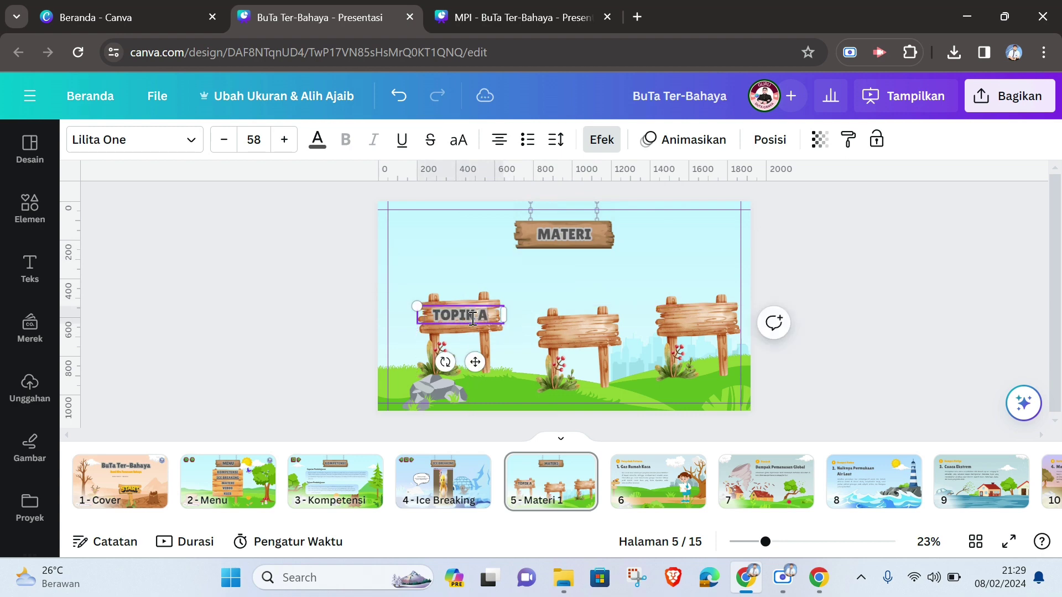
click(866, 300)
Adjust the TOPIK A label on the left signboard and place copies of it on the middle and right signboards.
click(456, 314)
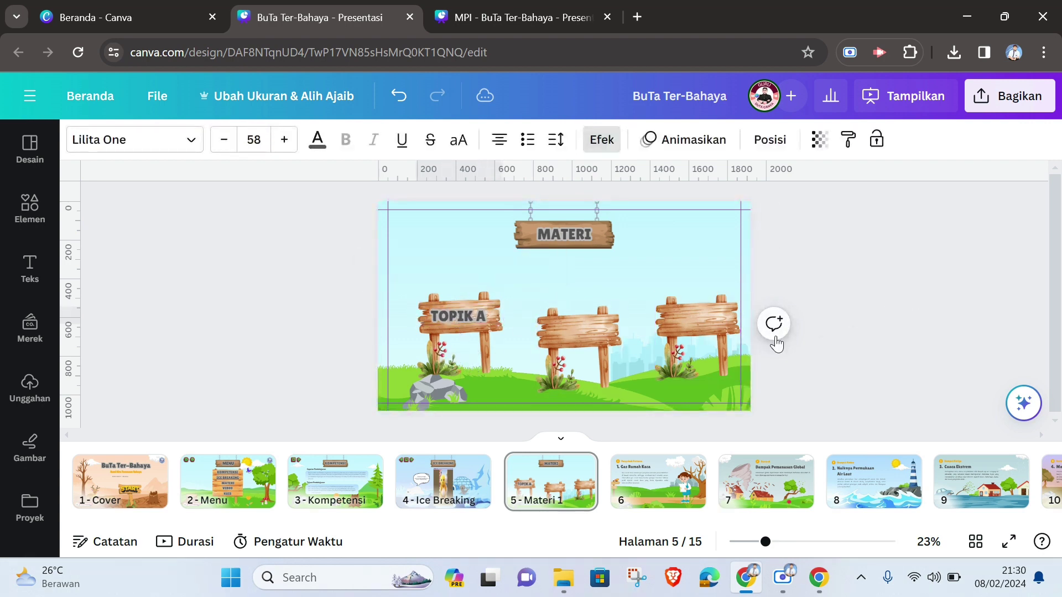
click(508, 304)
click(467, 318)
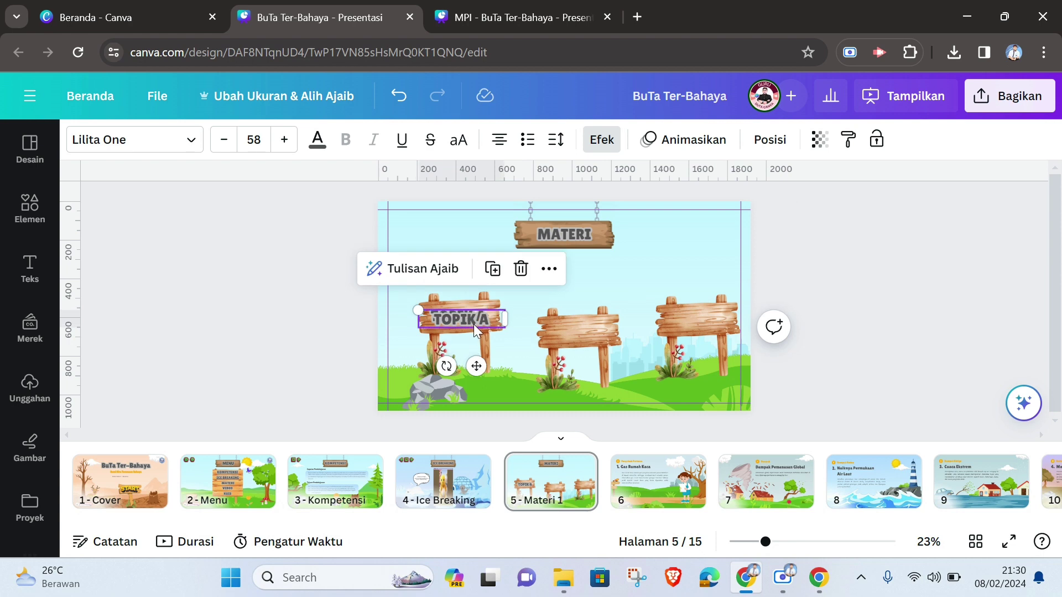
drag(473, 324, 702, 317)
click(905, 300)
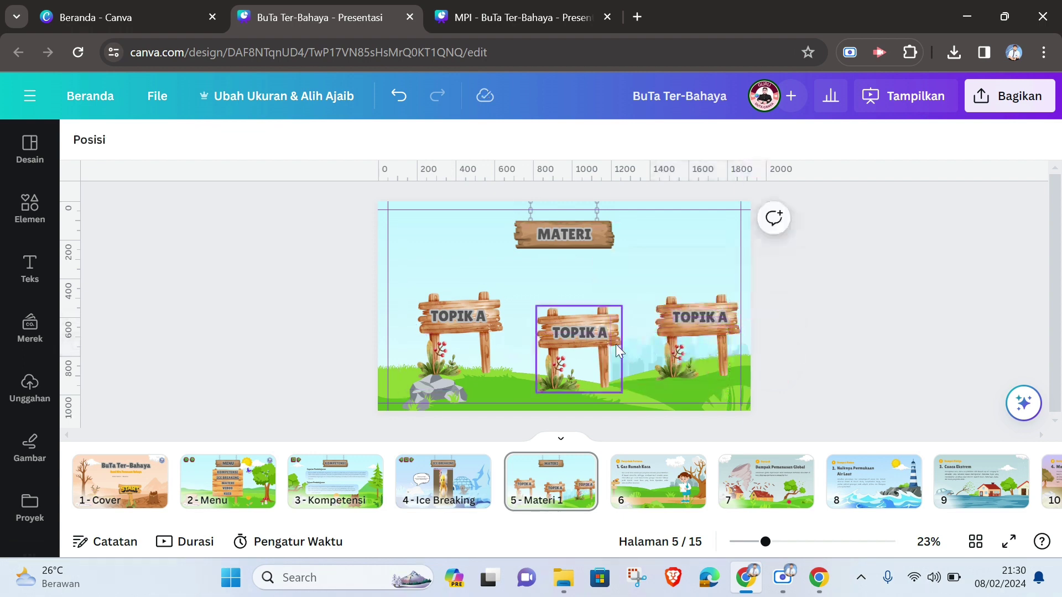
Change the middle signboard's label to "TOPIK B" and the right signboard's label to "TOPIK C".
click(603, 338)
double_click(603, 335)
key(Right)
key(BackSpace)
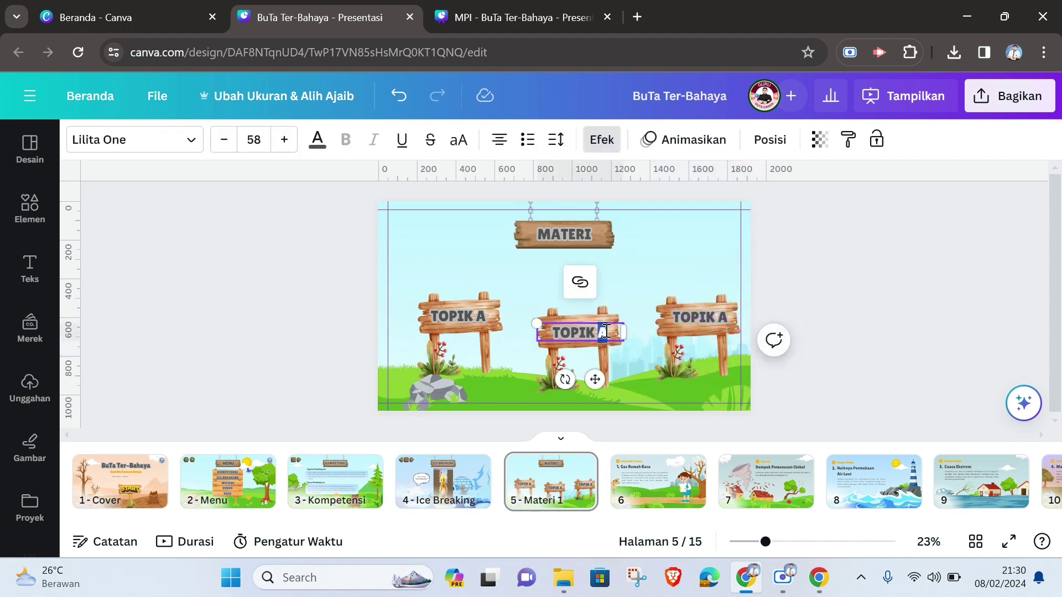
text(B)
click(712, 317)
click(721, 317)
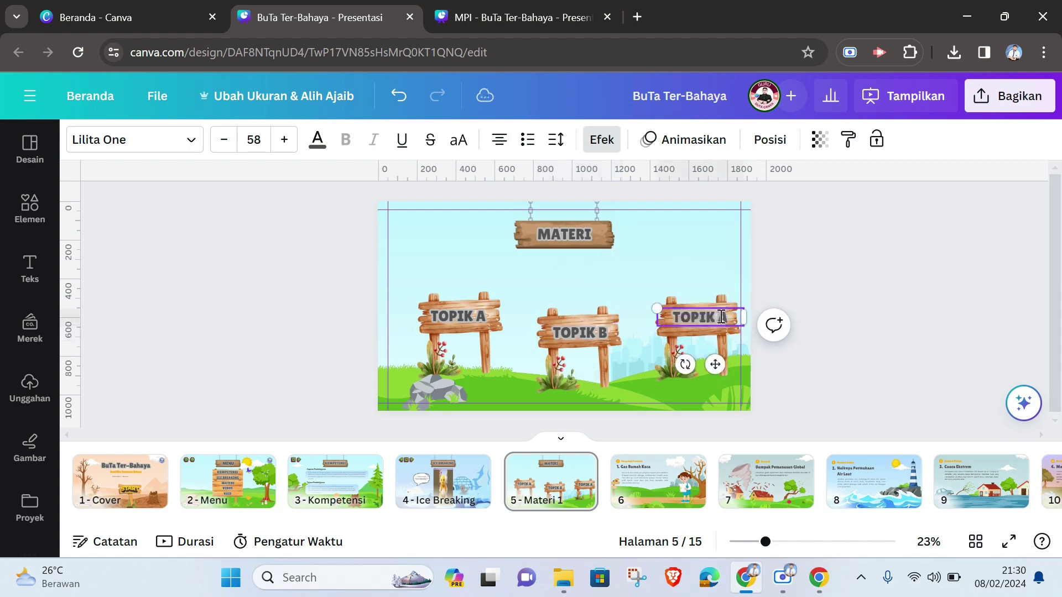
text(C)
click(887, 343)
Move the TOPIK B label slightly upward on the middle signboard.
click(570, 328)
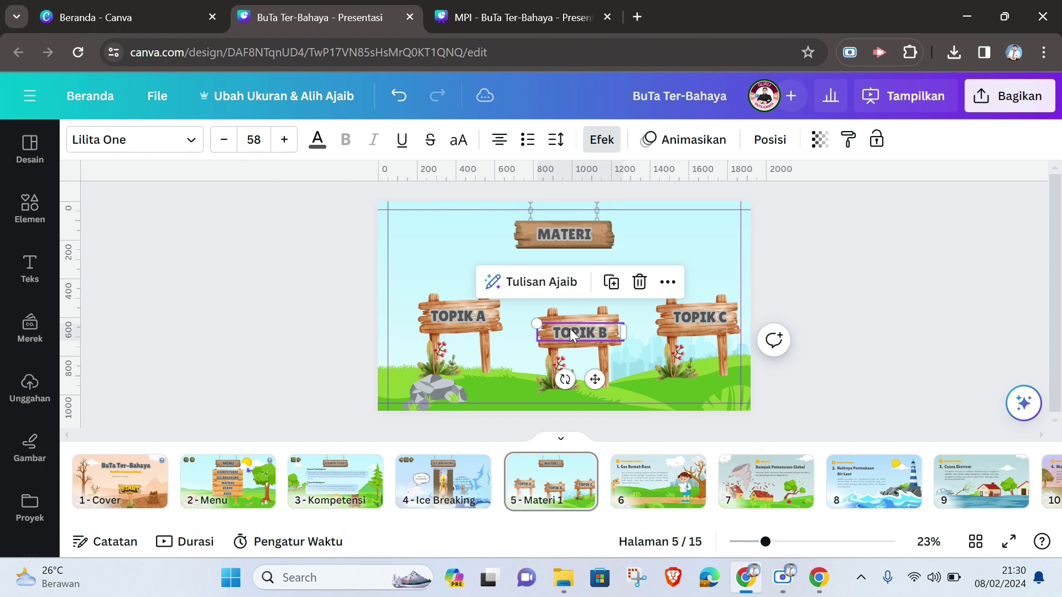
click(570, 328)
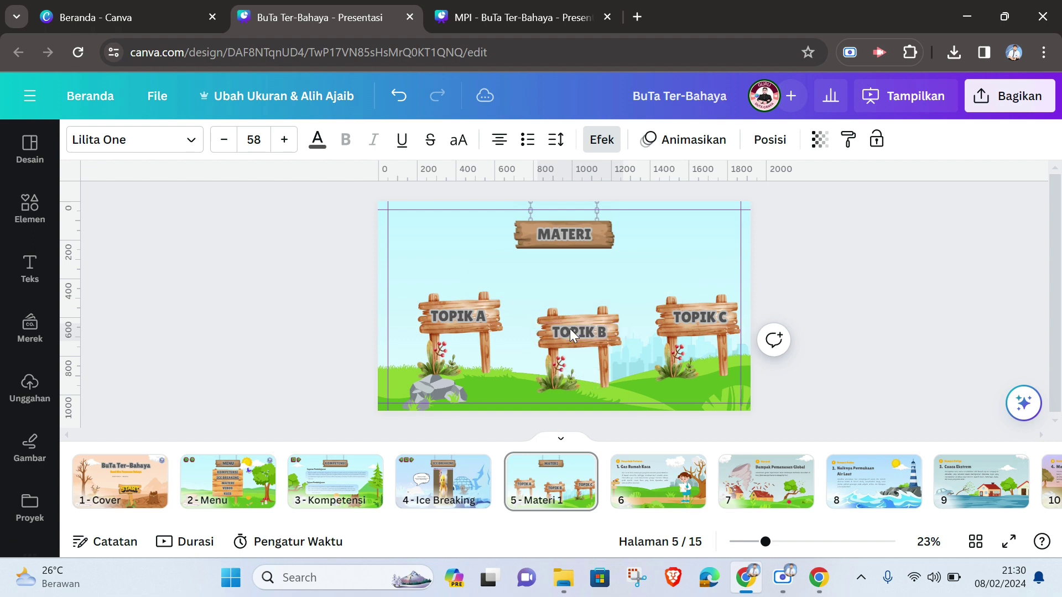
click(873, 304)
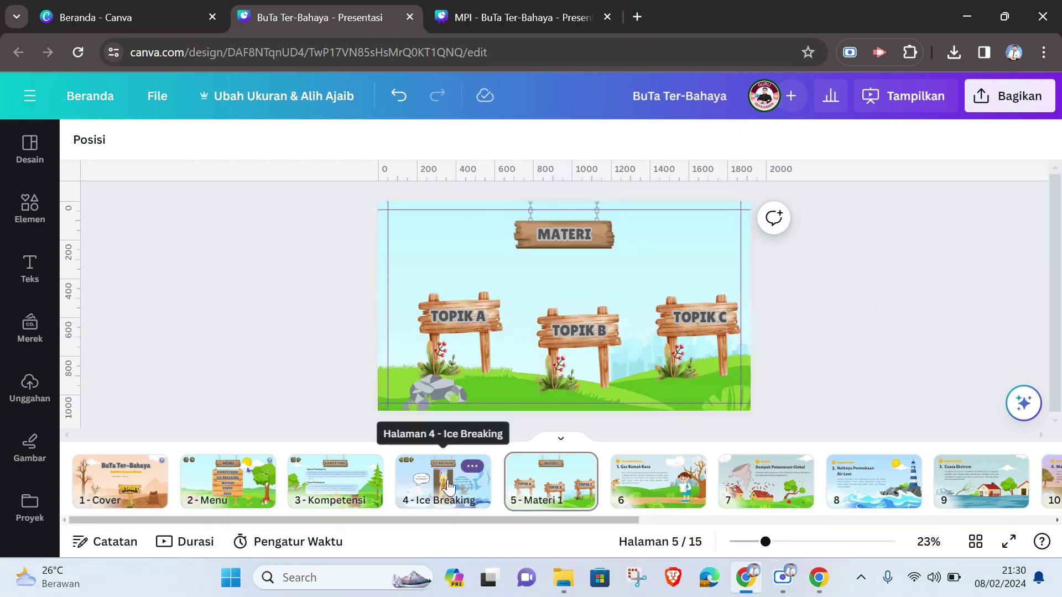
Copy the back, home and next navigation buttons from the Ice Breaking page to the Materi 1 page.
click(423, 488)
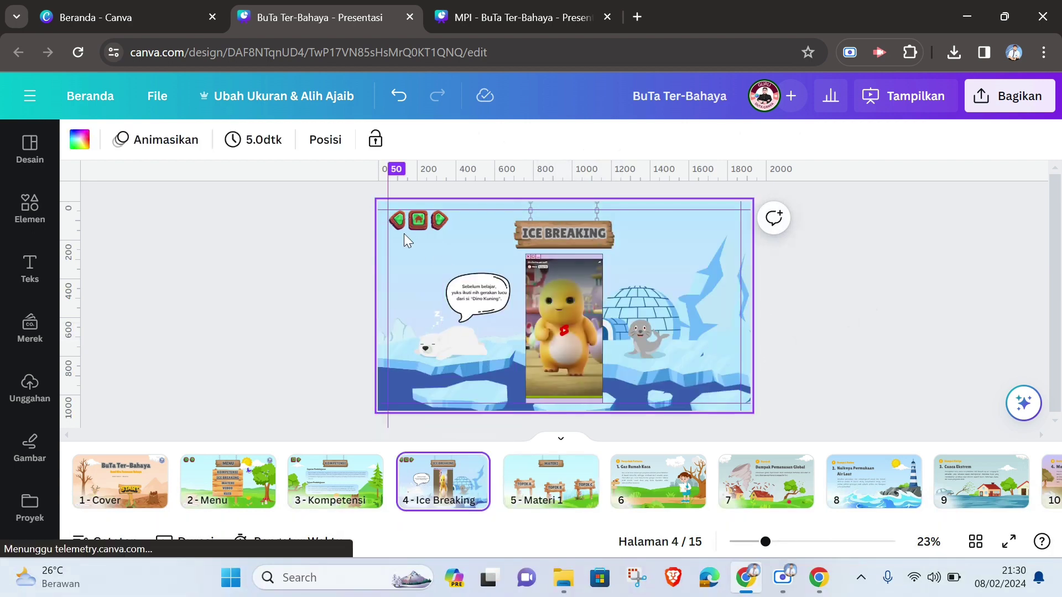
click(403, 228)
shift+click(419, 221)
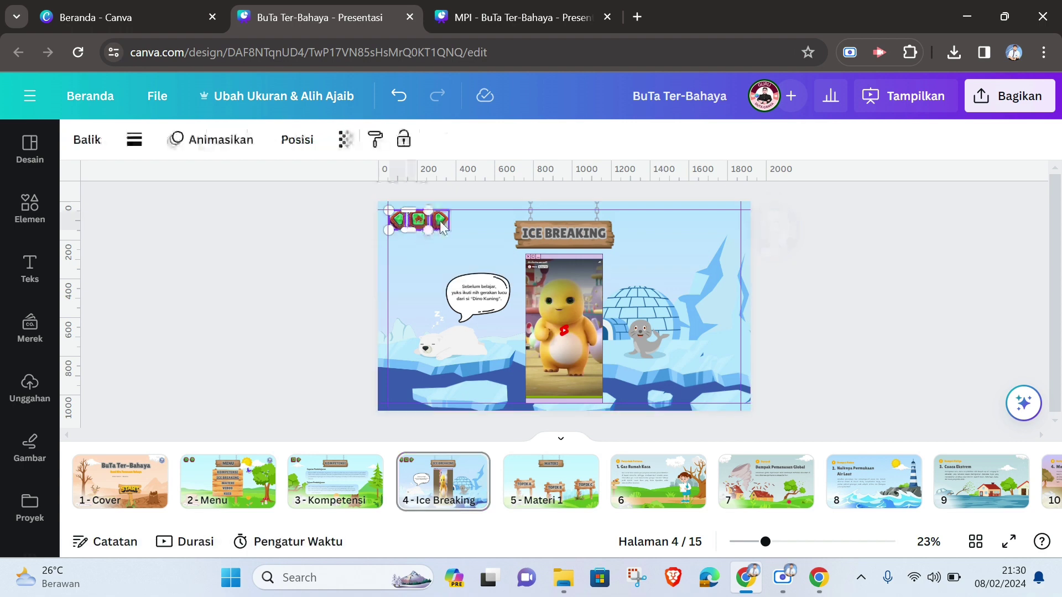
shift+click(440, 223)
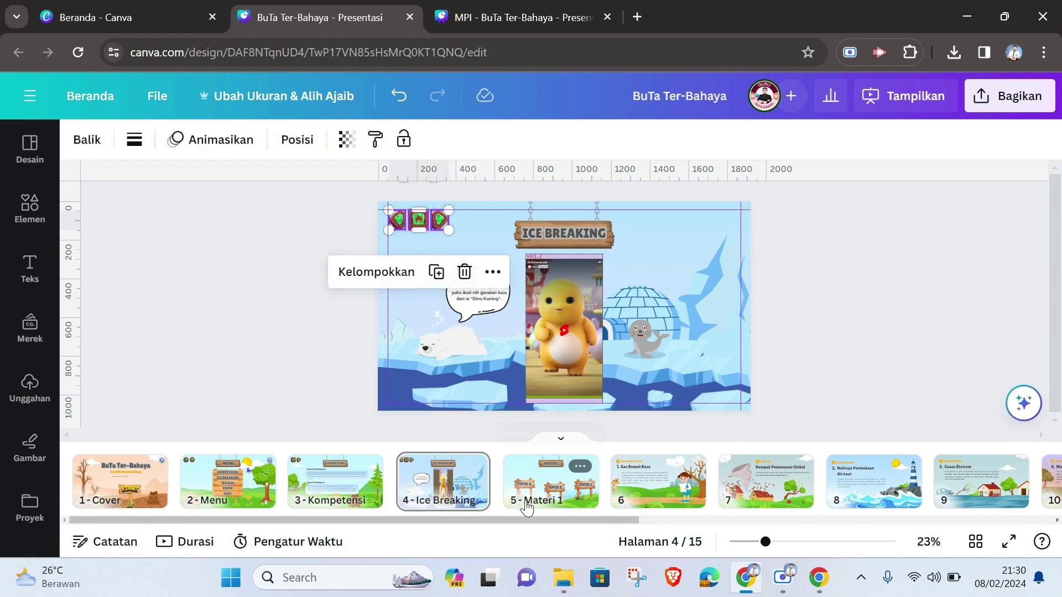
click(551, 480)
click(424, 241)
key(ctrl+v)
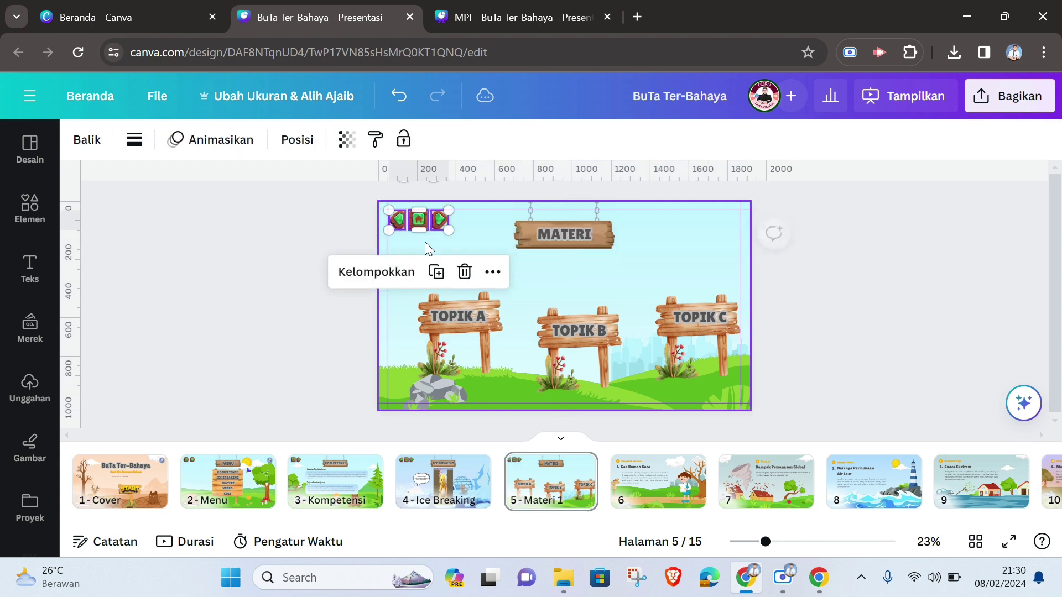
click(780, 276)
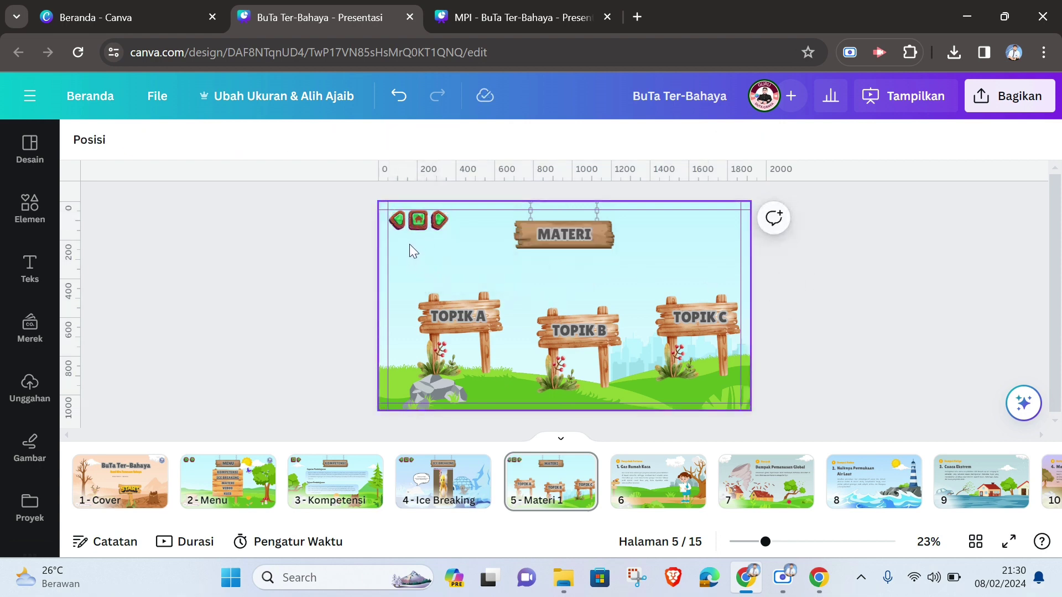
Check the home button's link on the Materi 1 page and link the back arrow to page 4 - Ice Breaking.
click(417, 221)
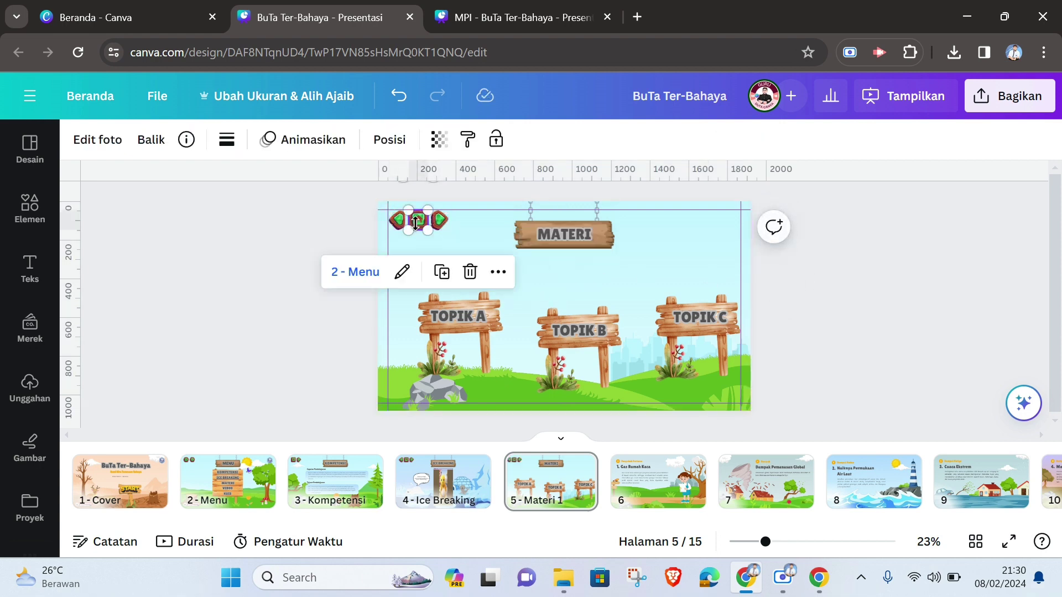
click(847, 291)
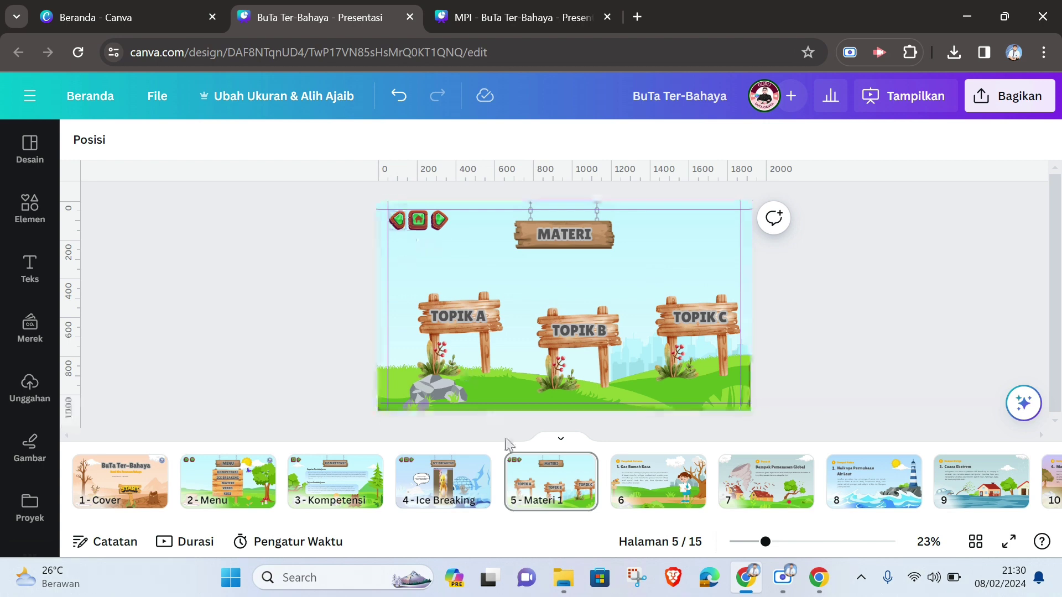
click(397, 227)
click(399, 271)
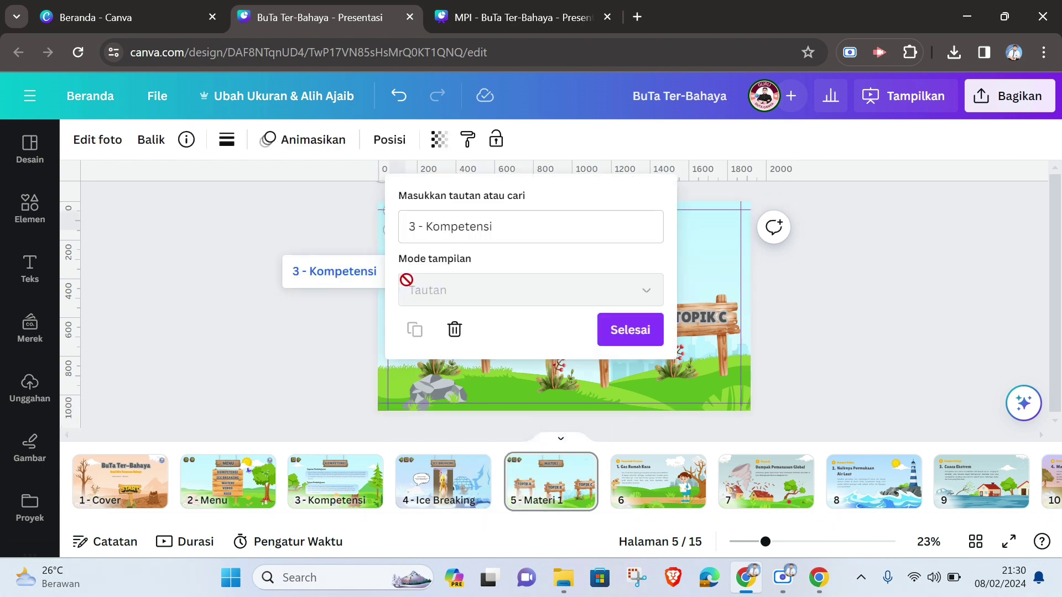
click(515, 231)
click(644, 227)
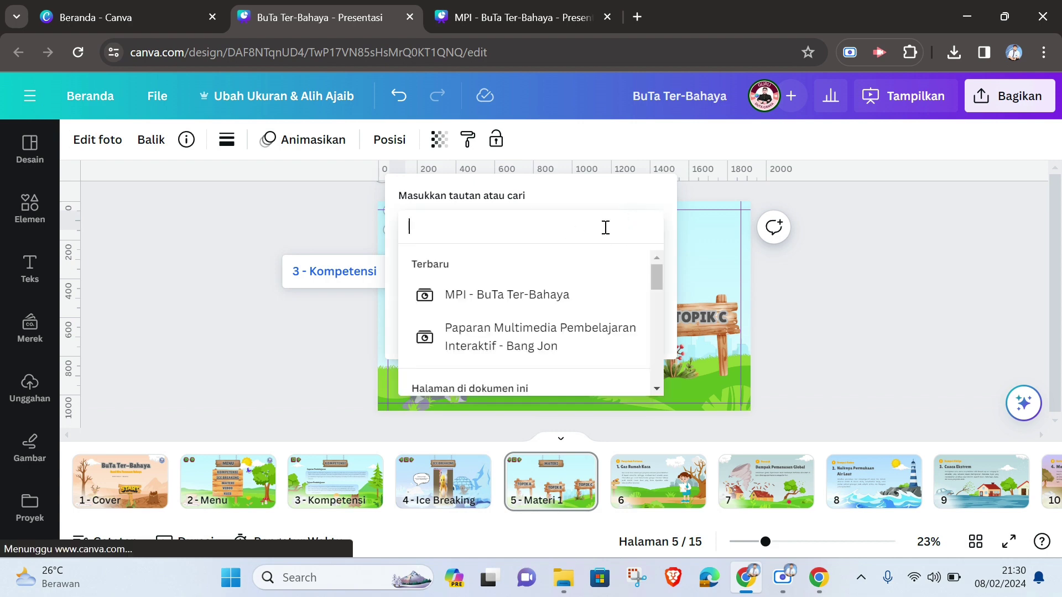
scroll(580, 299, down, 3)
click(526, 287)
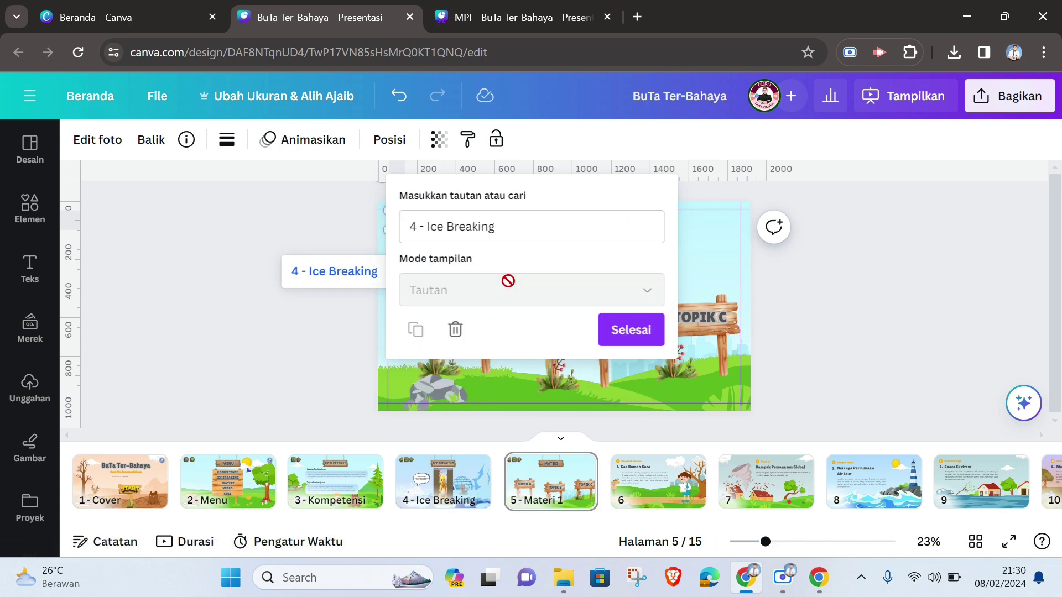
click(629, 331)
click(802, 378)
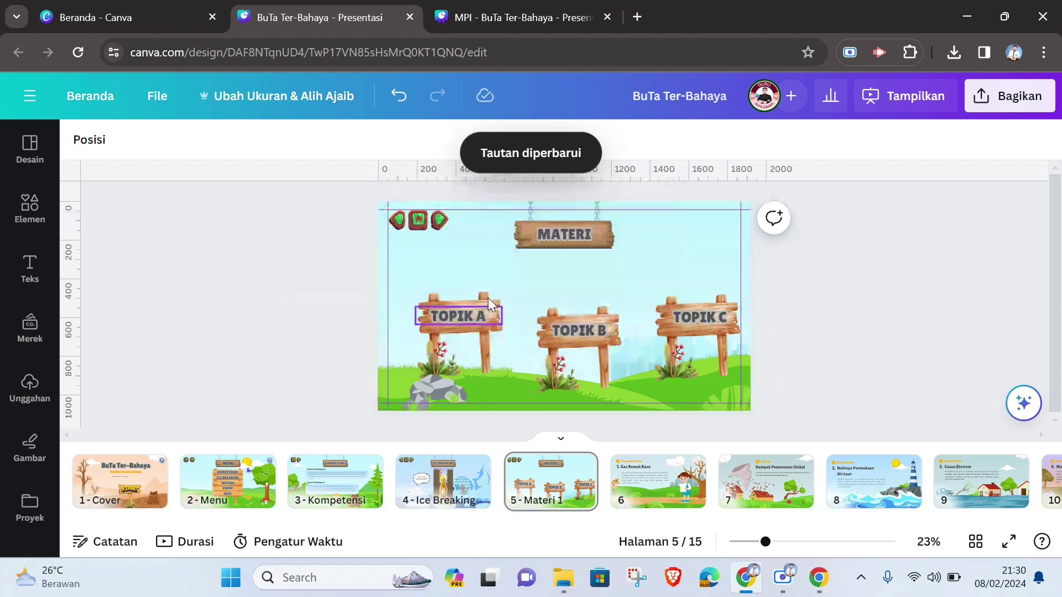
Check the next arrow's link target and name page 6 "Topik A".
click(440, 221)
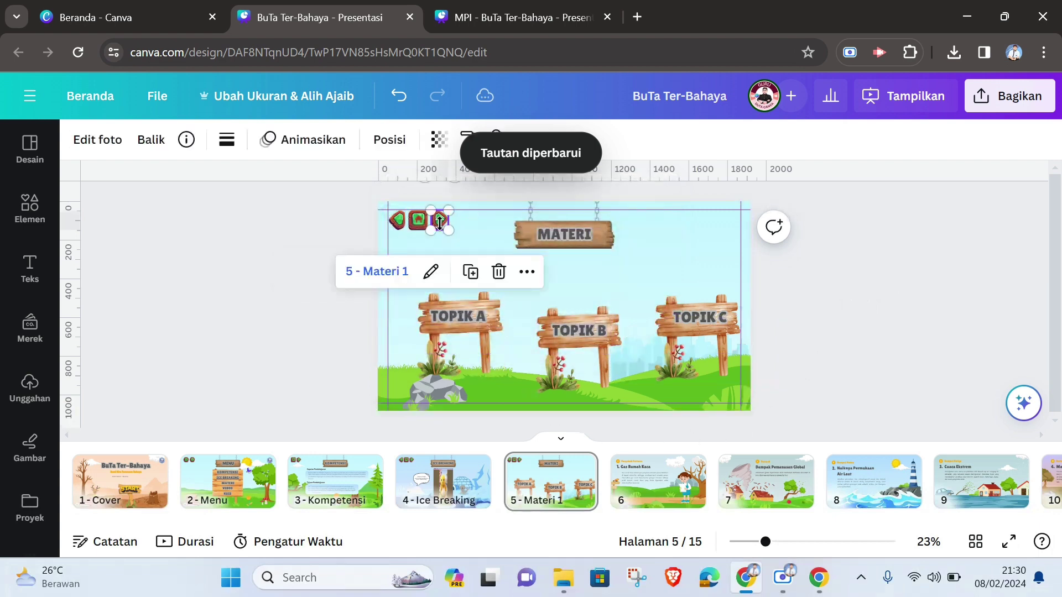
click(654, 484)
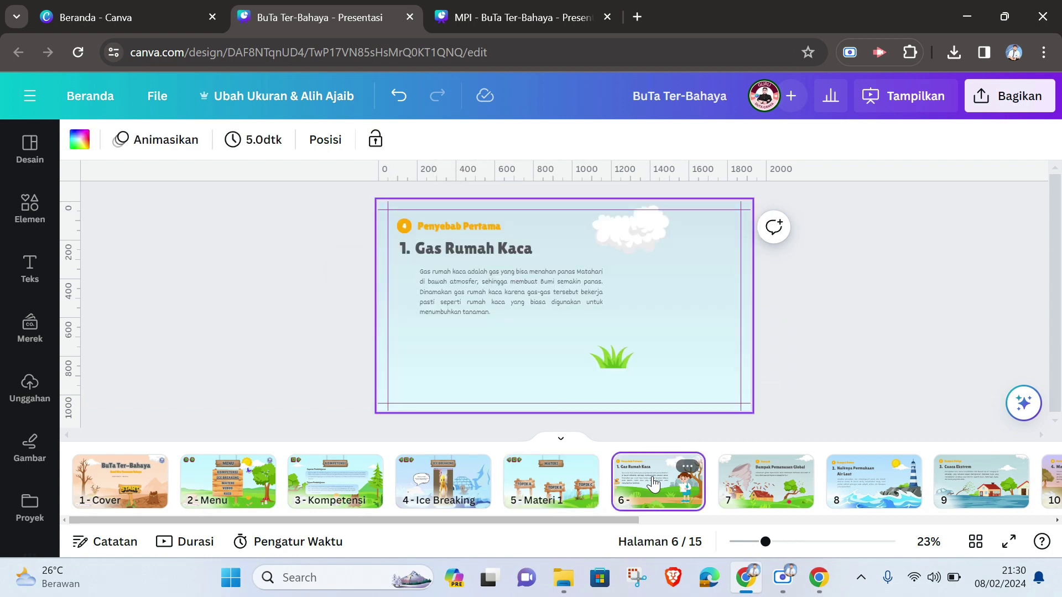
click(687, 468)
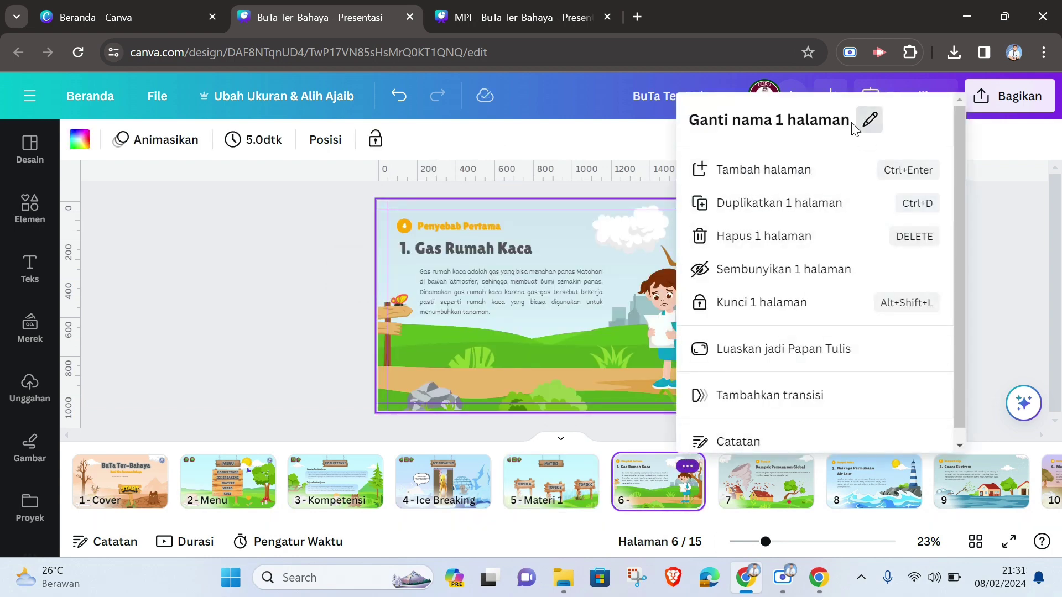
click(868, 120)
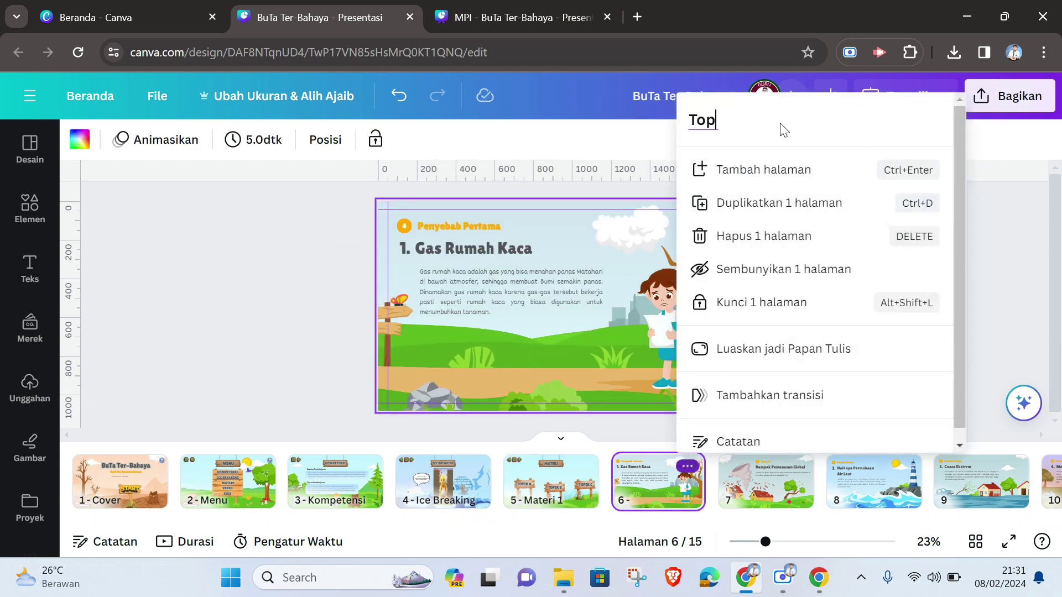
text(Topik A)
key(Return)
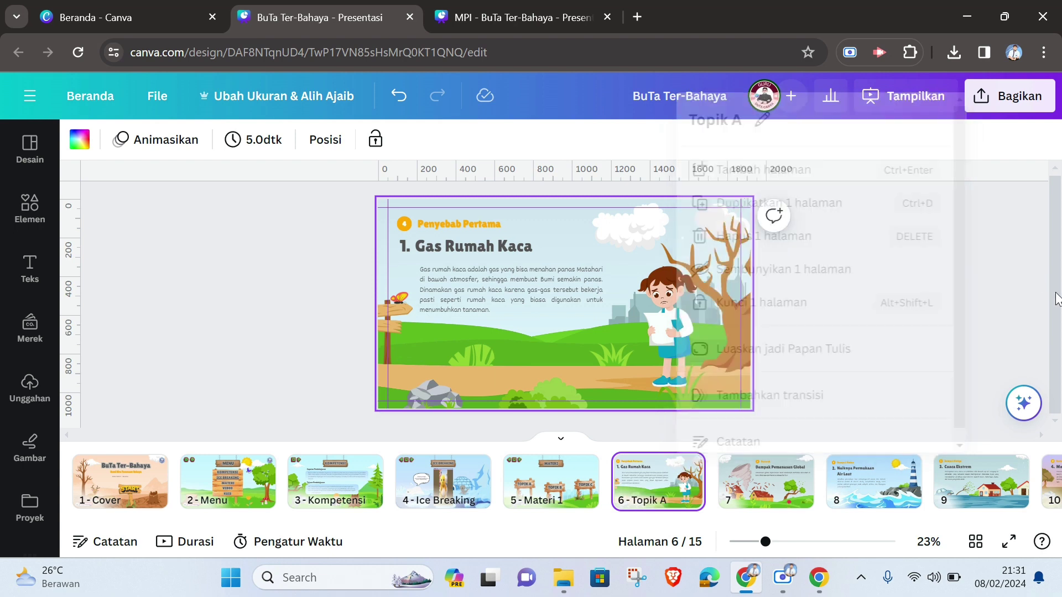
Link the next arrow on the Materi 1 page to page 6 - Topik A.
click(555, 485)
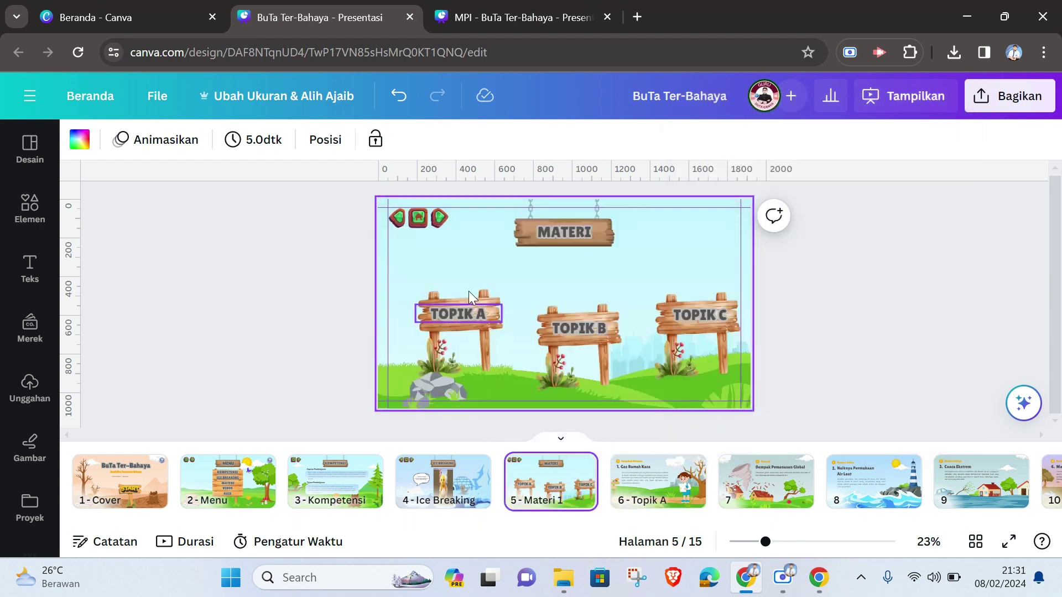
click(440, 223)
right_click(441, 230)
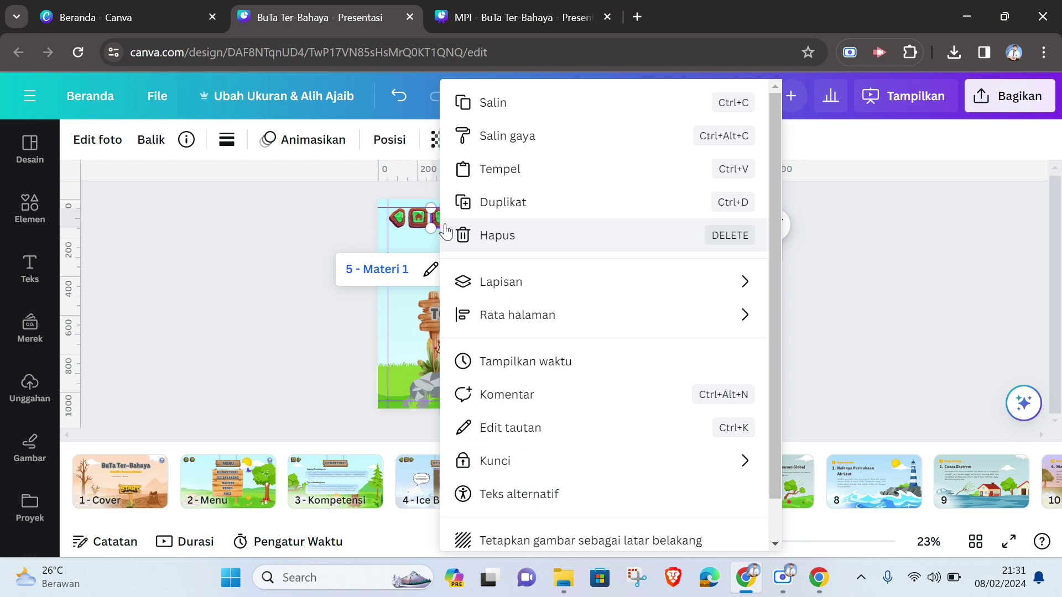
click(309, 224)
click(436, 280)
click(546, 225)
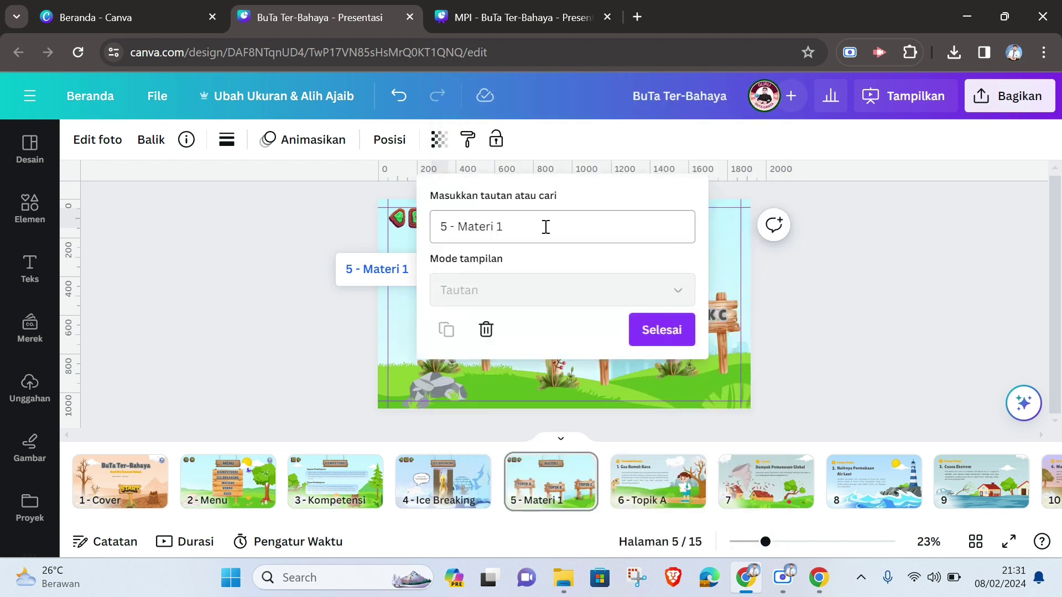
click(677, 228)
scroll(586, 308, down, 3)
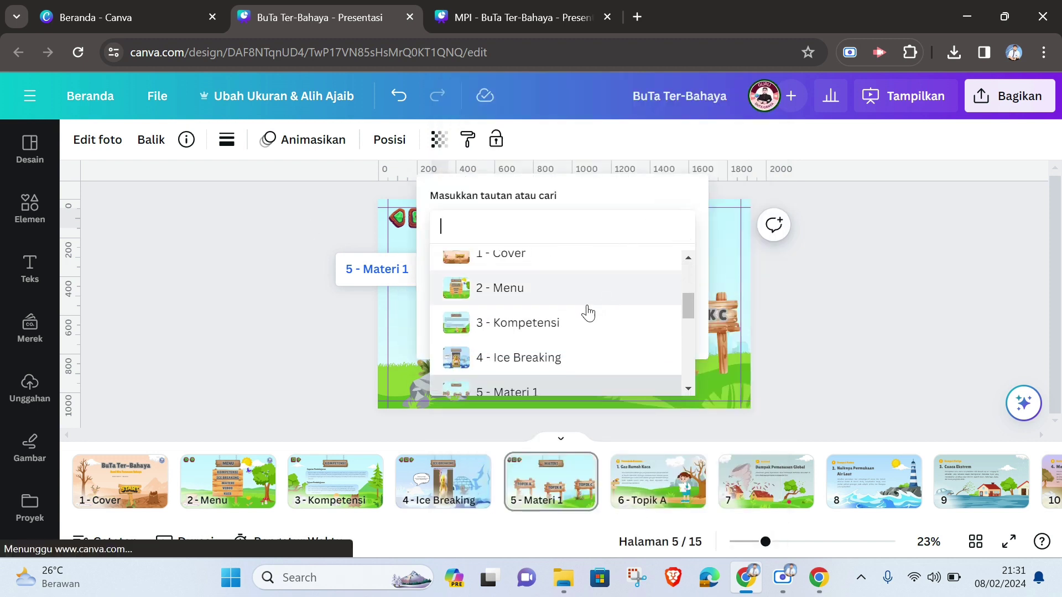
click(547, 342)
click(663, 330)
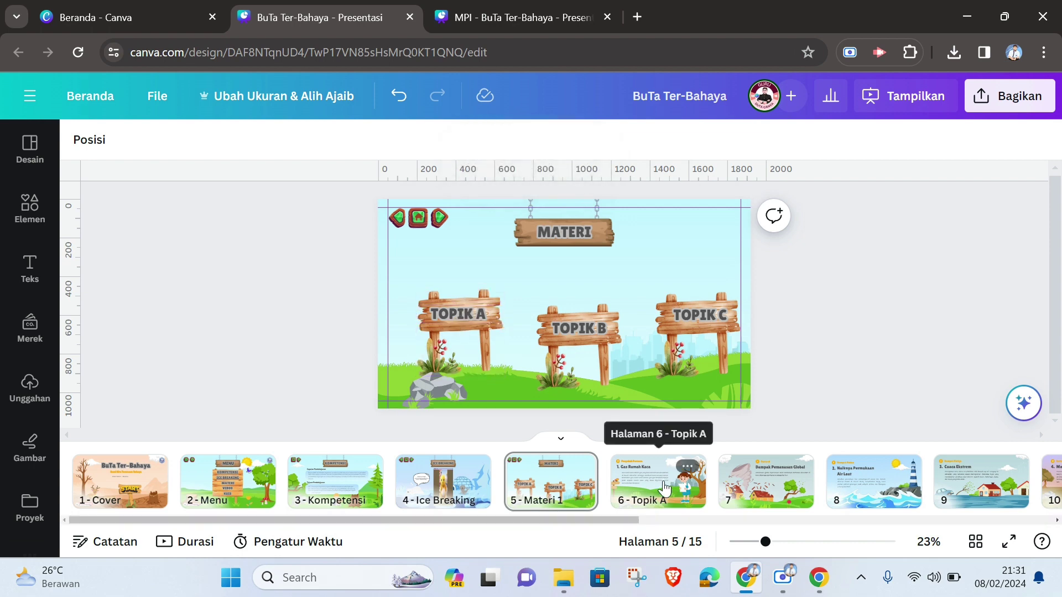
Link the TOPIK A label on the Materi 1 page to page 6 - Topik A.
right_click(485, 317)
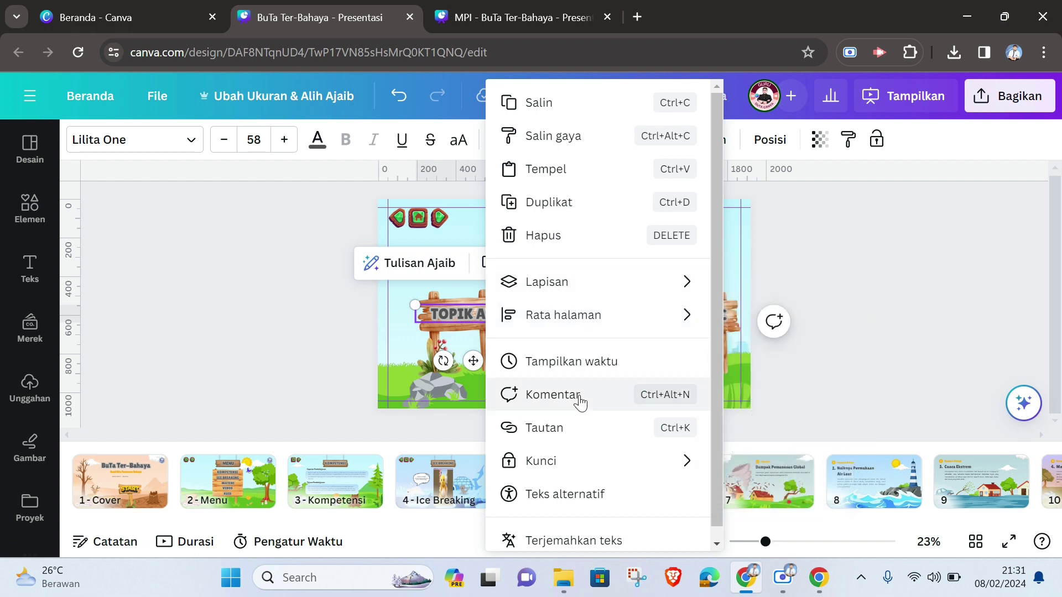
click(540, 427)
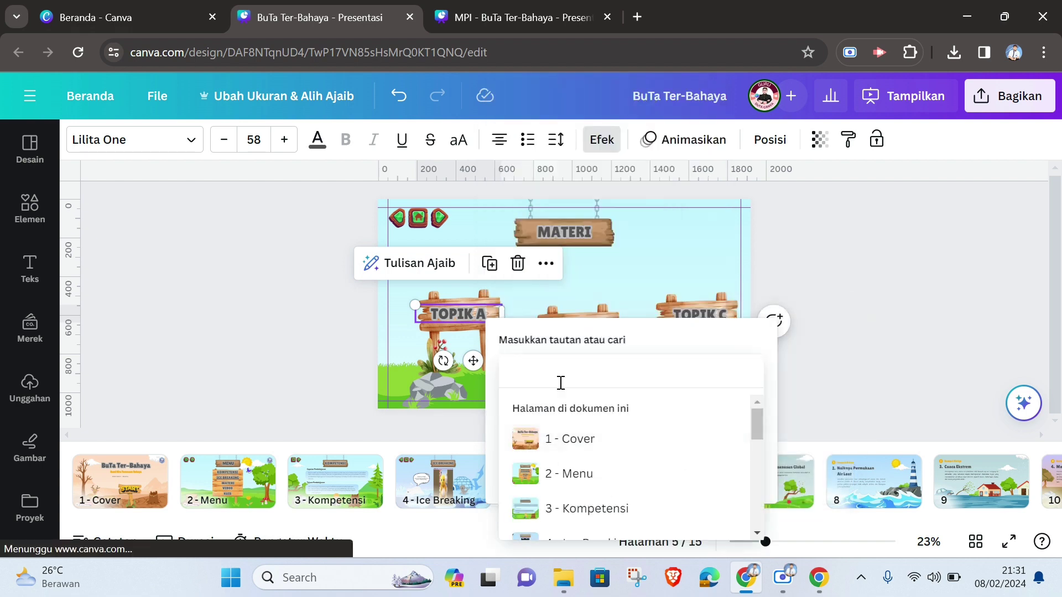
scroll(600, 448, down, 3)
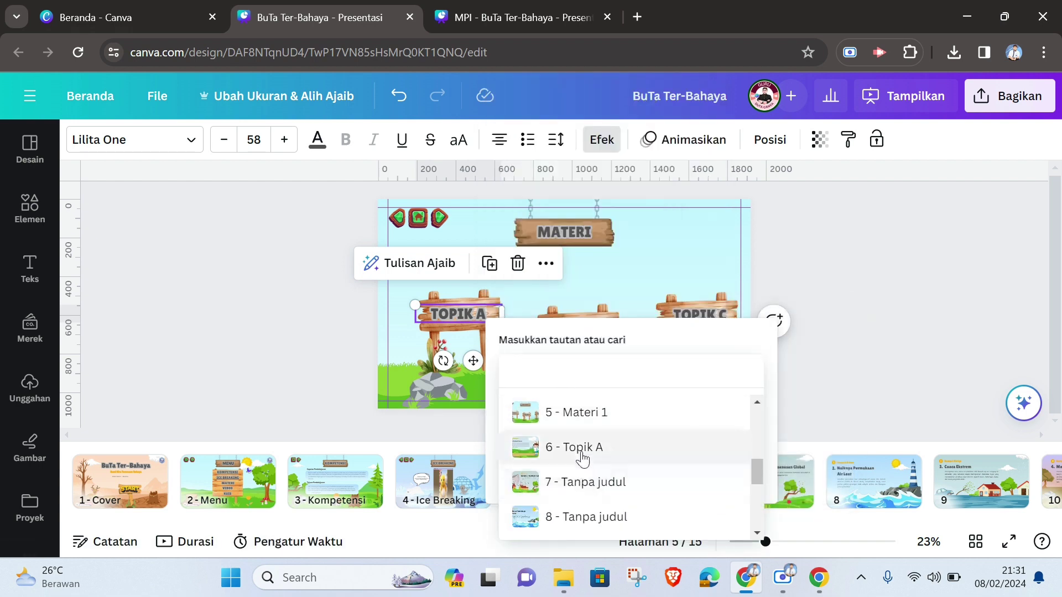
click(581, 448)
click(668, 331)
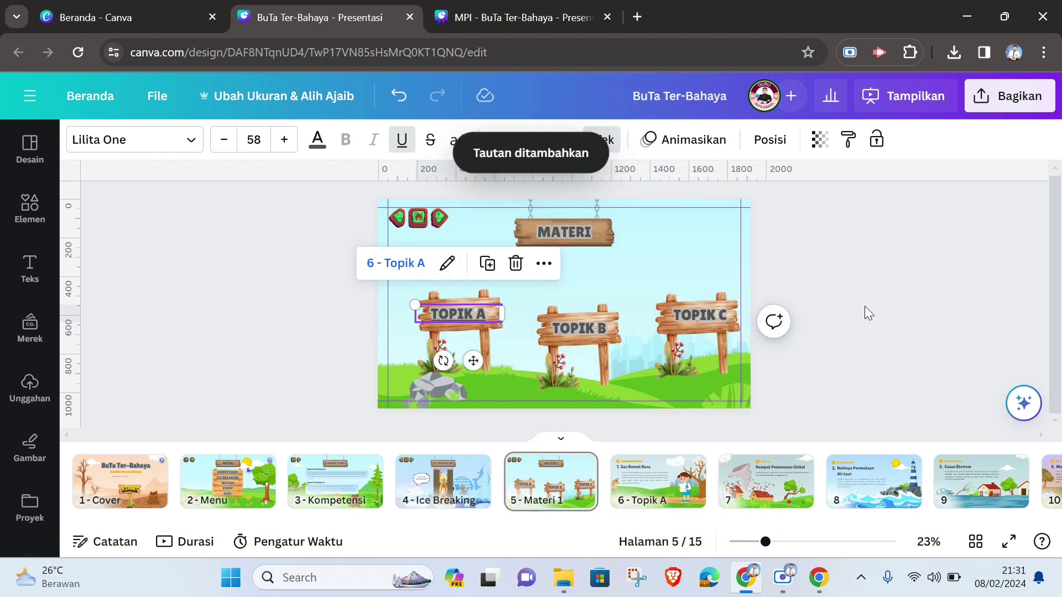
click(880, 303)
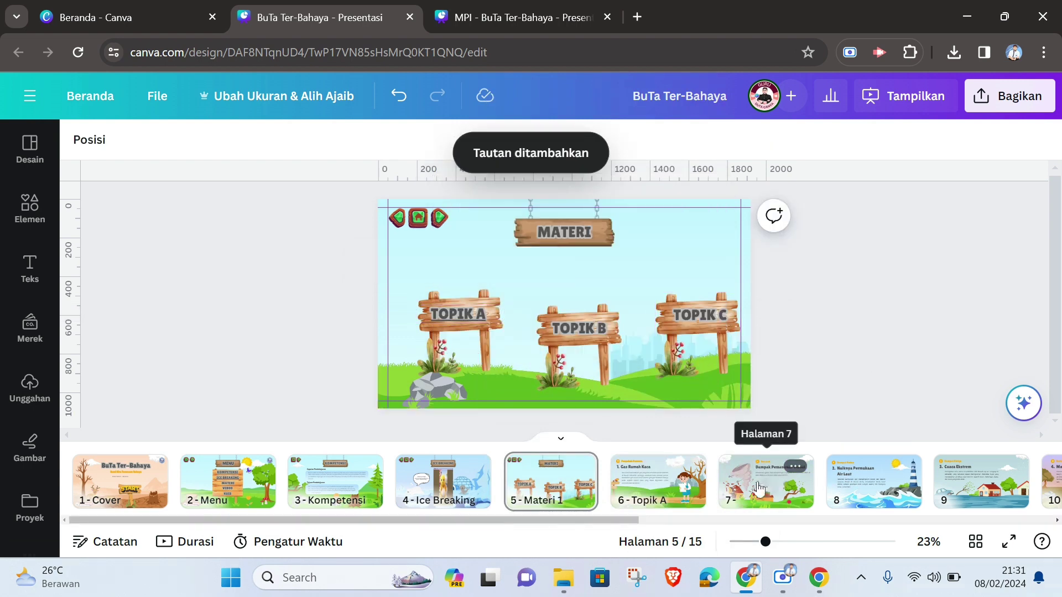
Name page 7, Dampak Pemanasan Global, "Topik B".
click(796, 467)
click(961, 123)
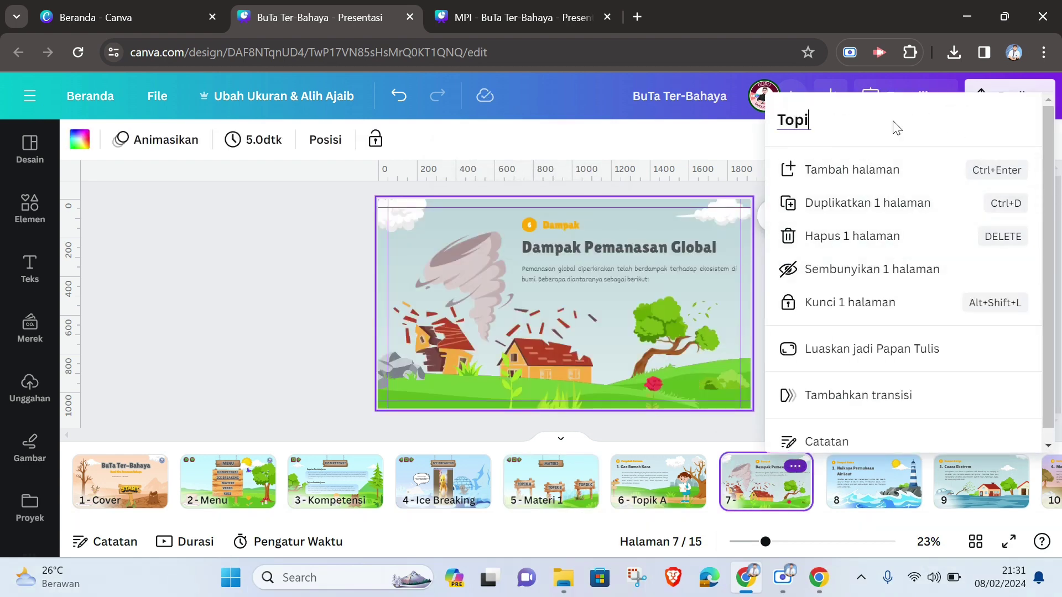
click(195, 328)
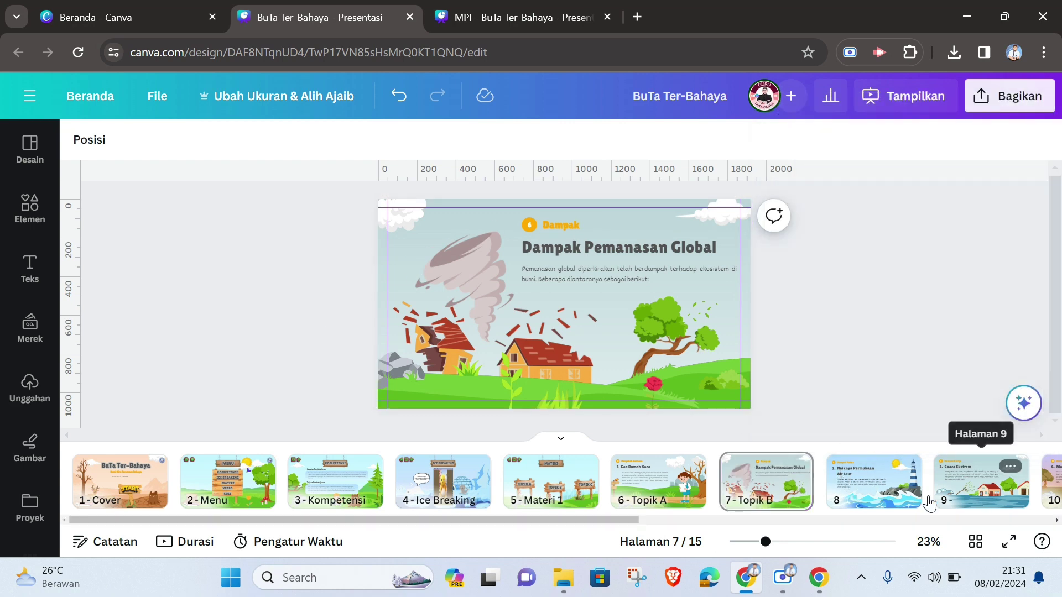
Move the "Apa Yang Dapat Kami Lakukan?" page from position 11 to position 8, directly after Topik B.
drag(584, 525, 706, 516)
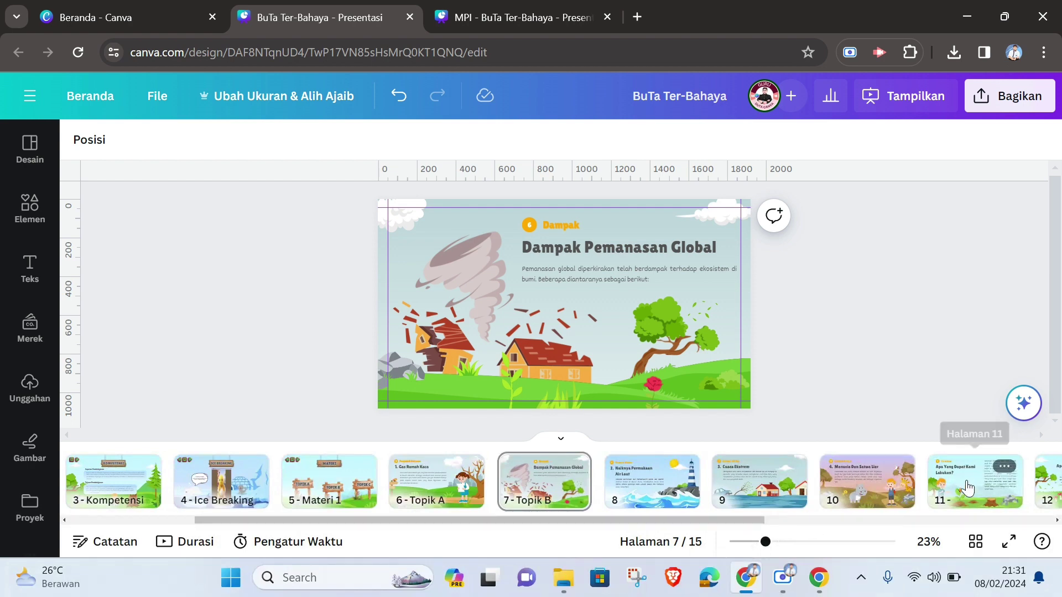
drag(957, 481, 665, 479)
drag(636, 480, 614, 481)
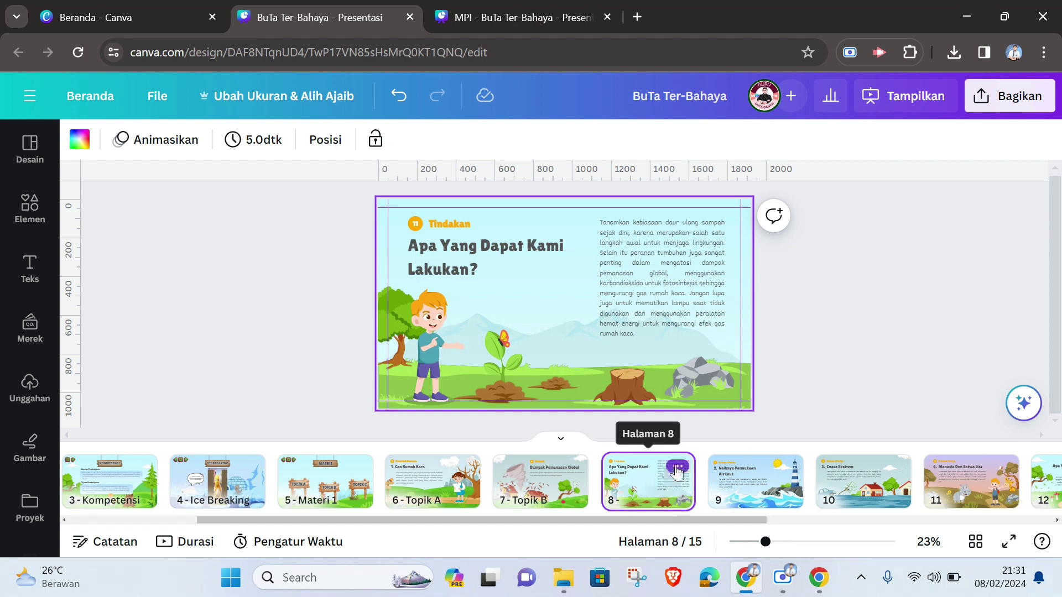
Name page 8, Apa Yang Dapat Kami Lakukan?, "TOPIK C".
click(677, 467)
click(789, 124)
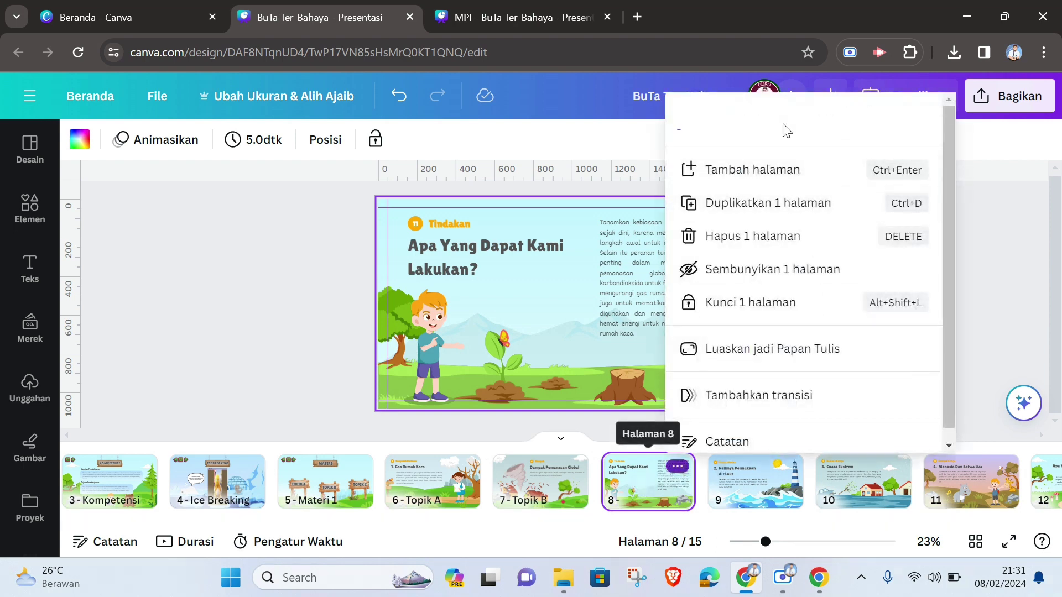
text(TOPIK C)
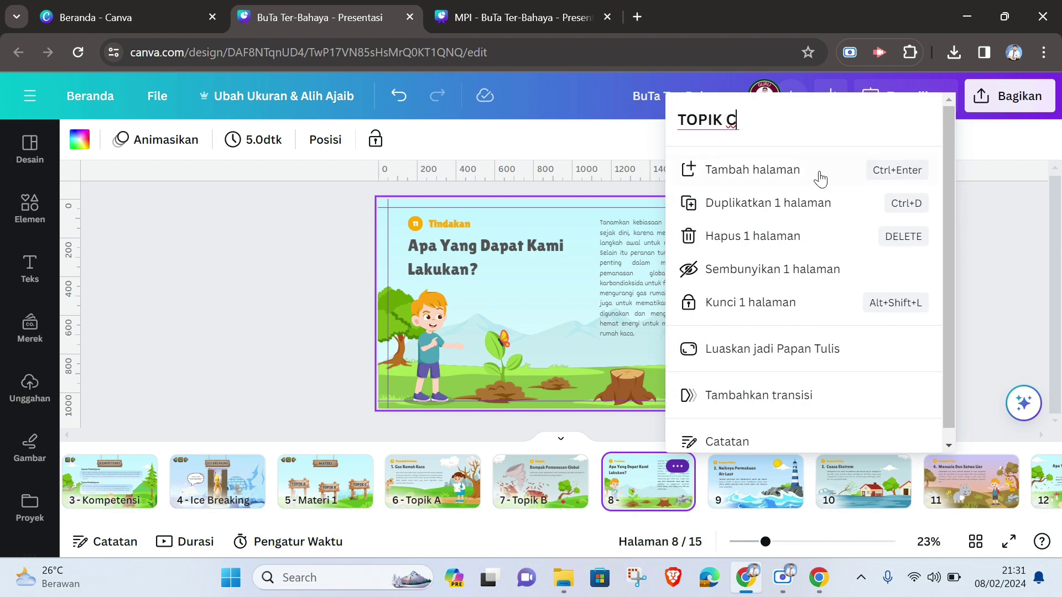
click(991, 236)
Check the TOPIK A label's link on the Materi 1 page and link the TOPIK B label to page 7 - Topik B.
click(314, 482)
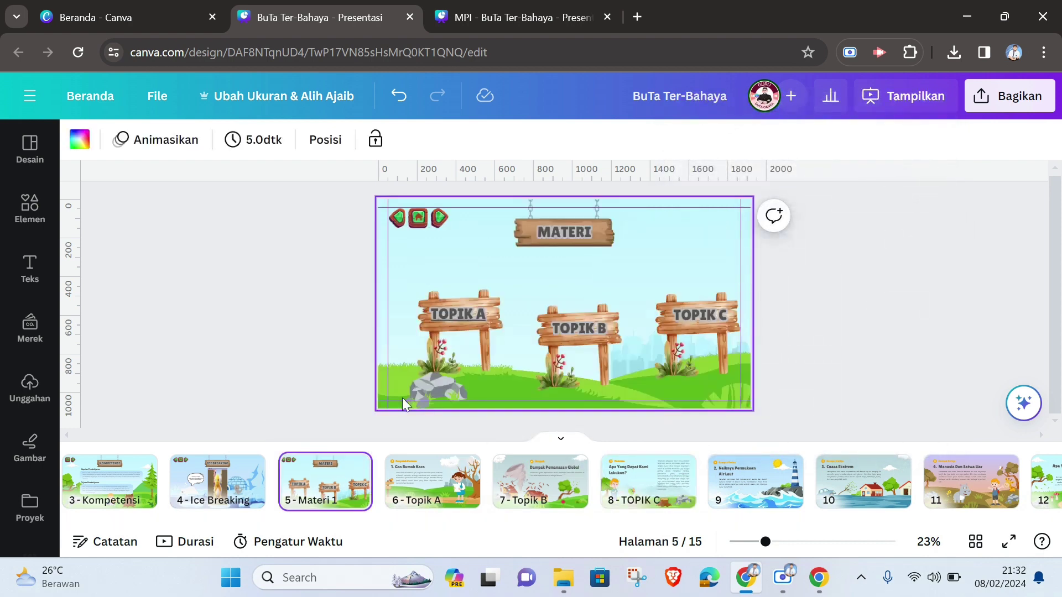
click(460, 313)
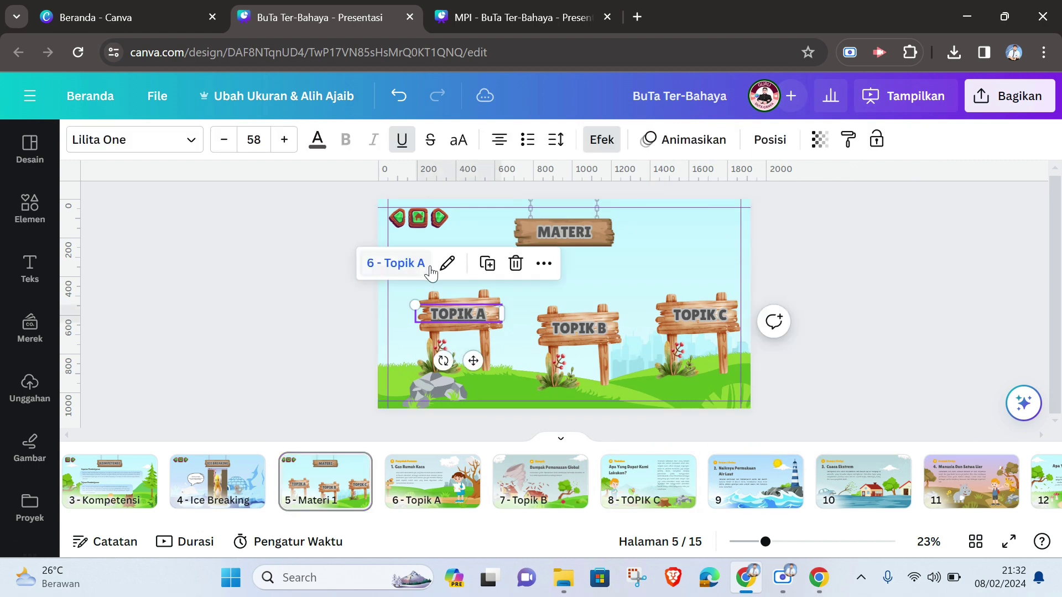
click(563, 328)
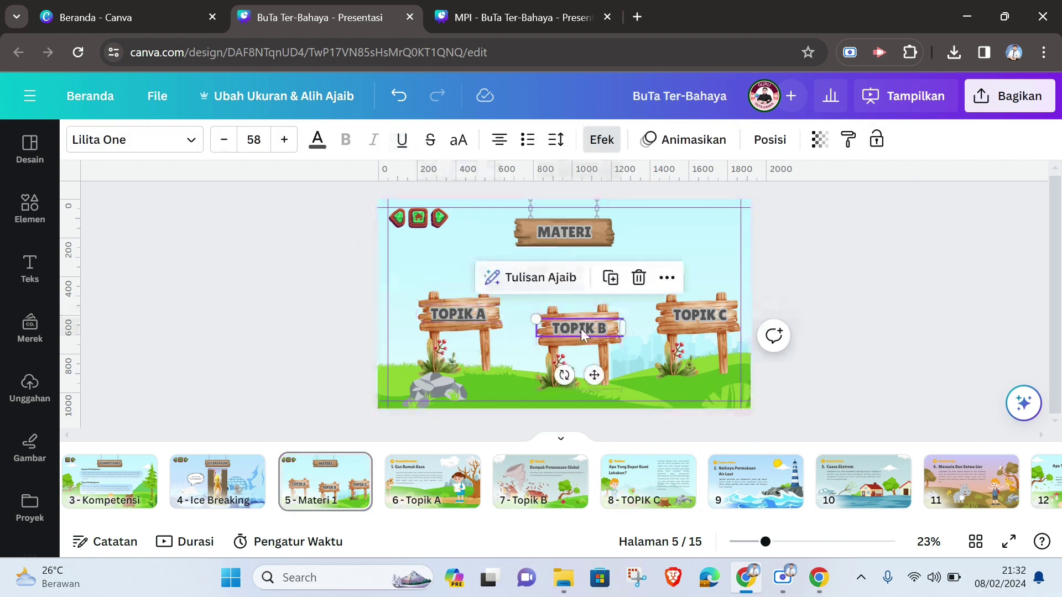
right_click(589, 331)
click(630, 429)
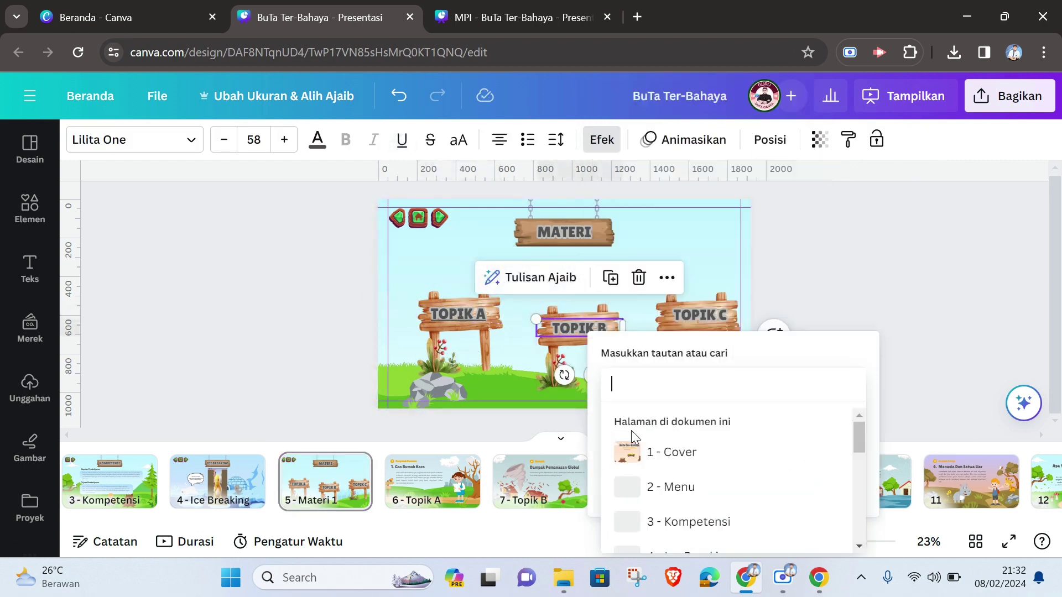
scroll(686, 469, down, 2)
scroll(686, 469, down, 2)
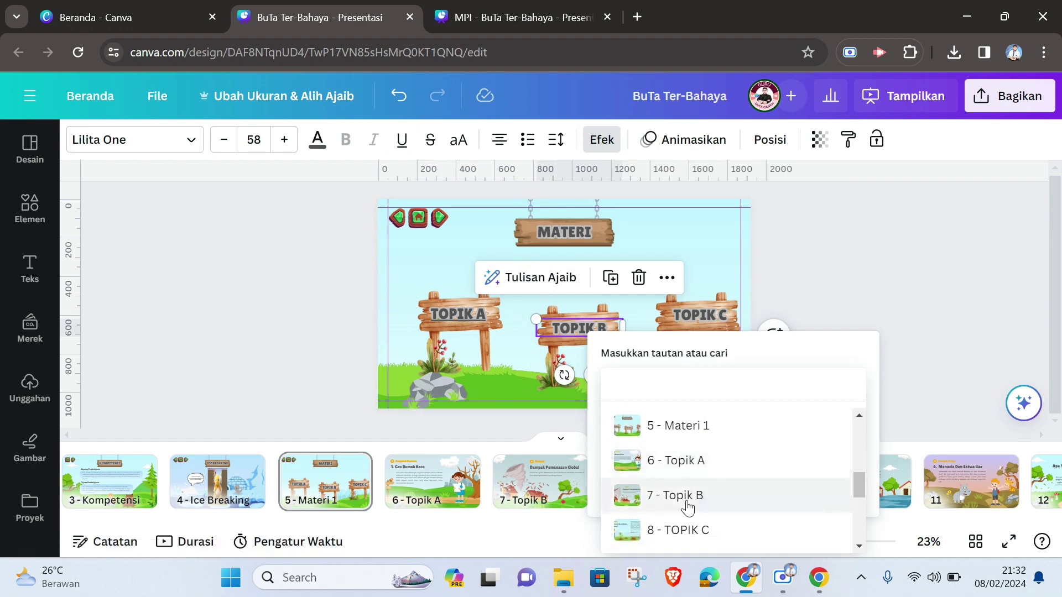
click(688, 504)
click(779, 332)
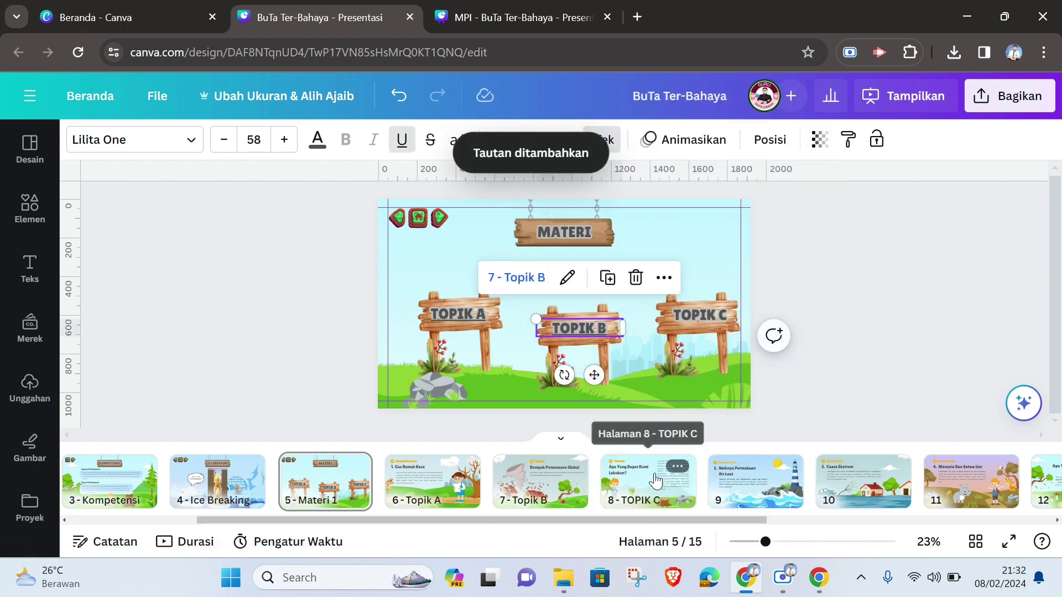
Link the TOPIK C label on the Materi 1 page to page 8 - TOPIK C.
click(712, 317)
right_click(713, 317)
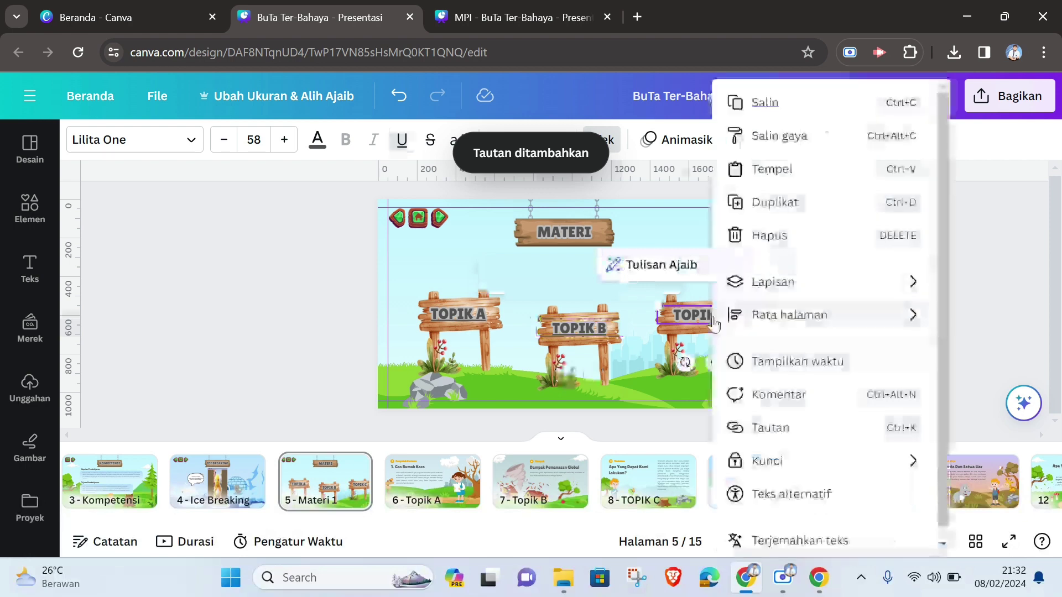
click(763, 429)
scroll(818, 495, down, 3)
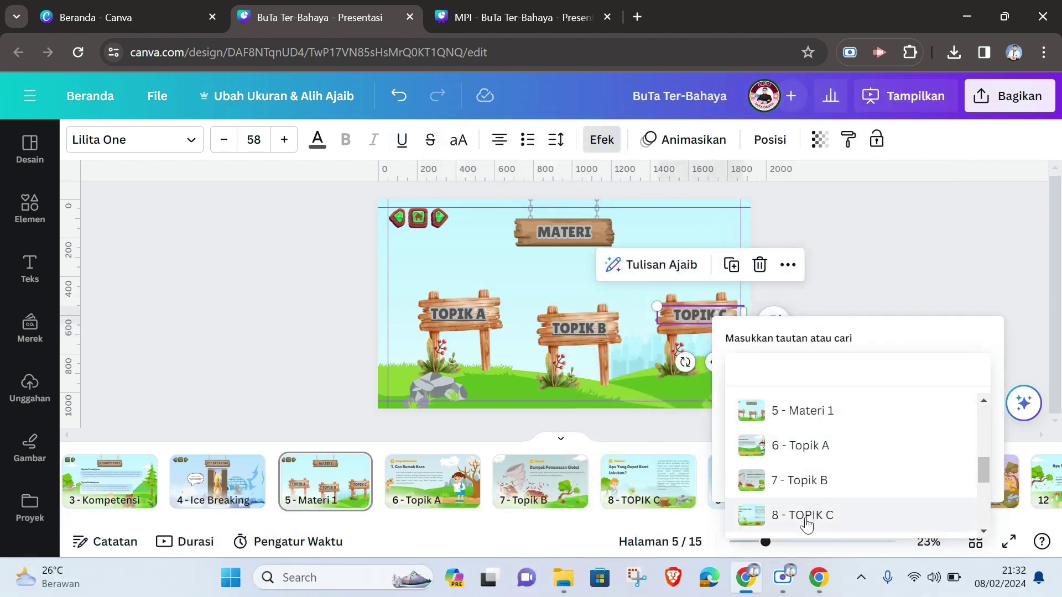
click(806, 517)
click(919, 330)
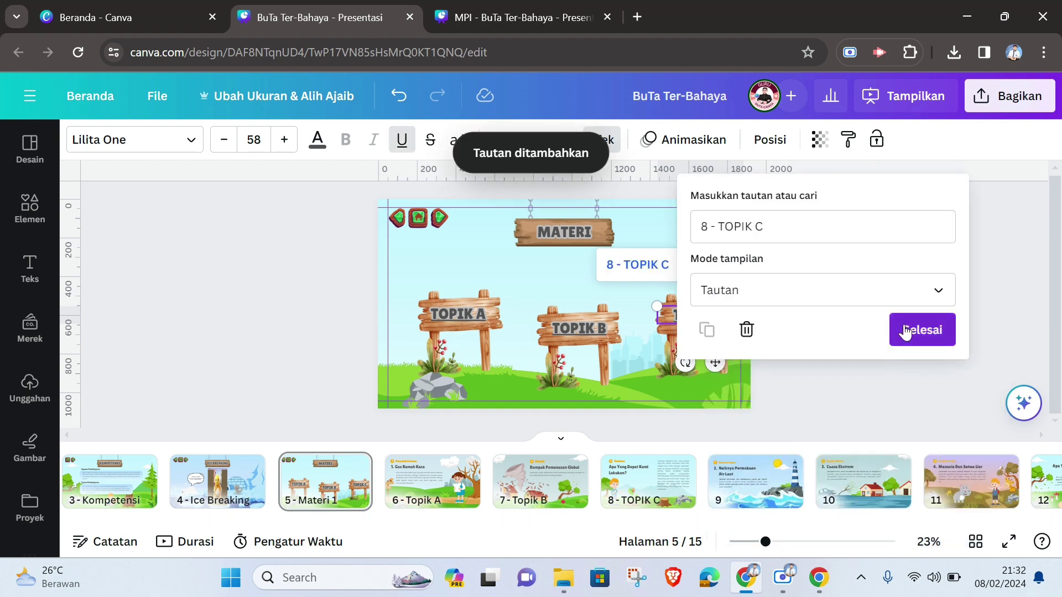
click(874, 345)
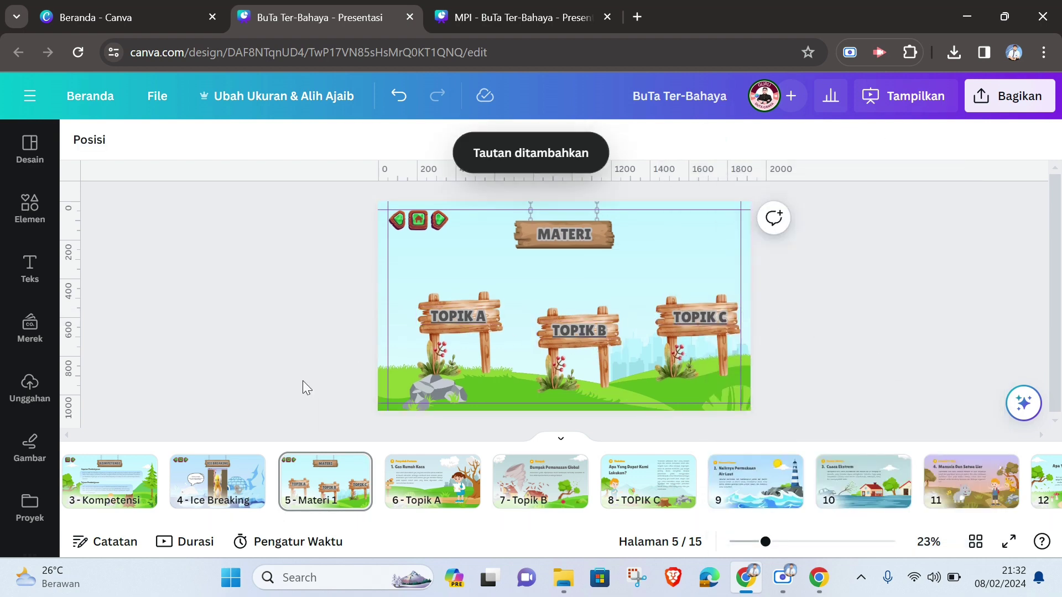
Link the MATERI entry on the Menu page to page 5 - Materi 1.
scroll(518, 531, left, 4)
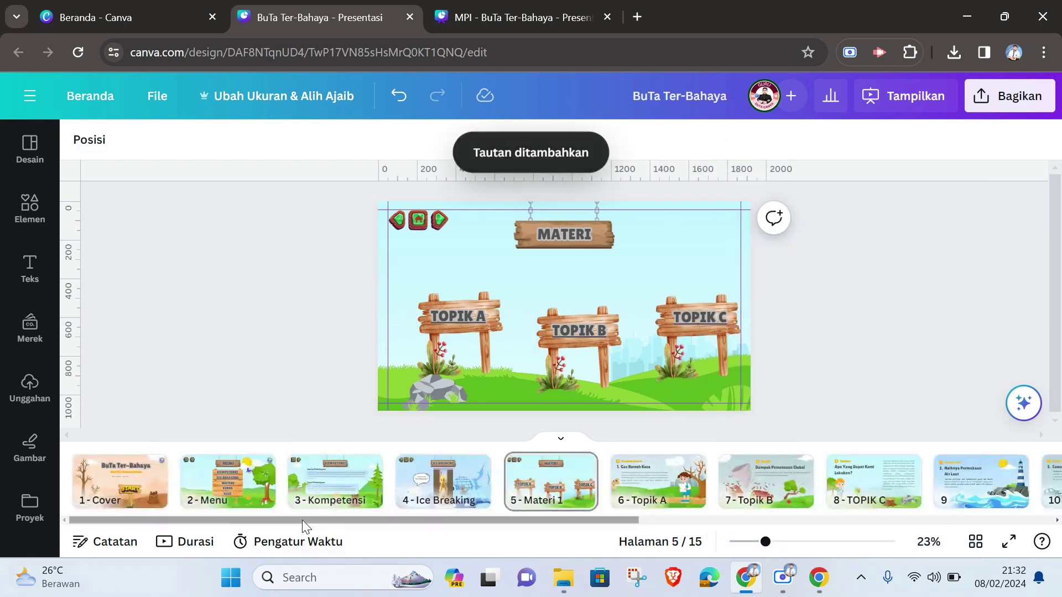
click(223, 487)
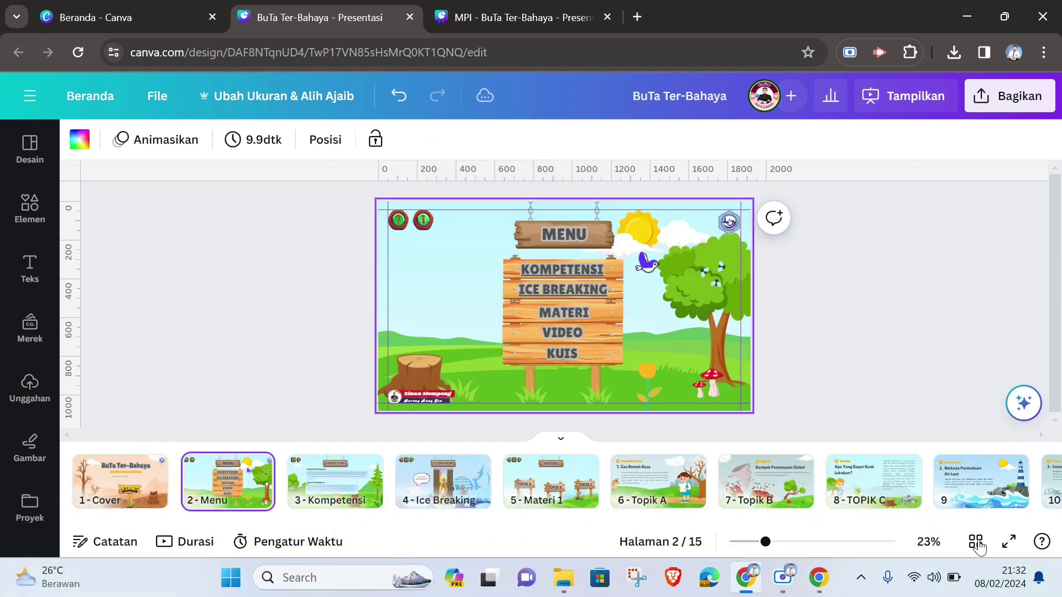
click(566, 317)
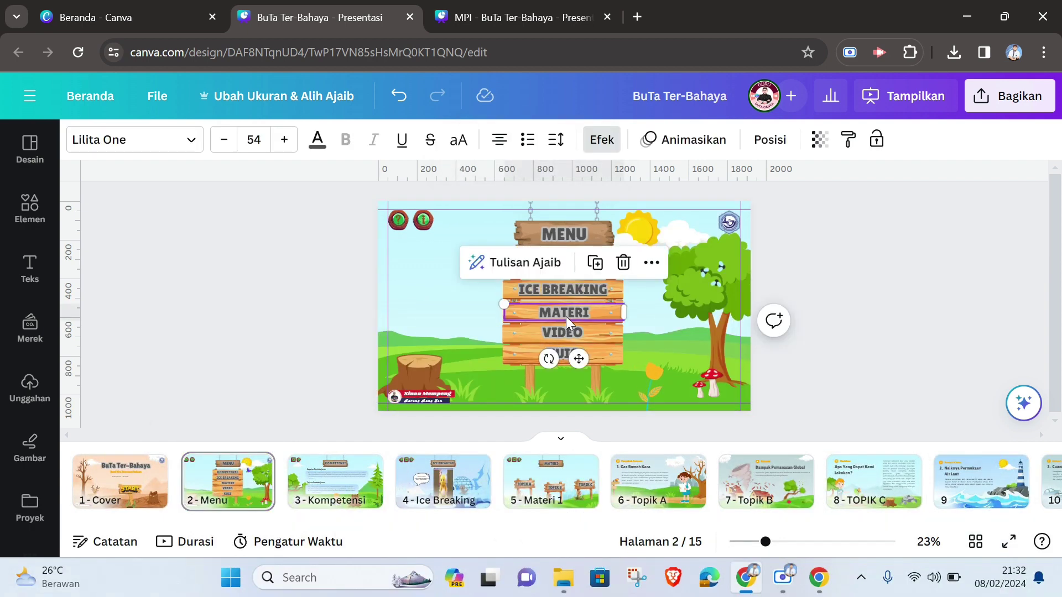
right_click(566, 317)
click(625, 428)
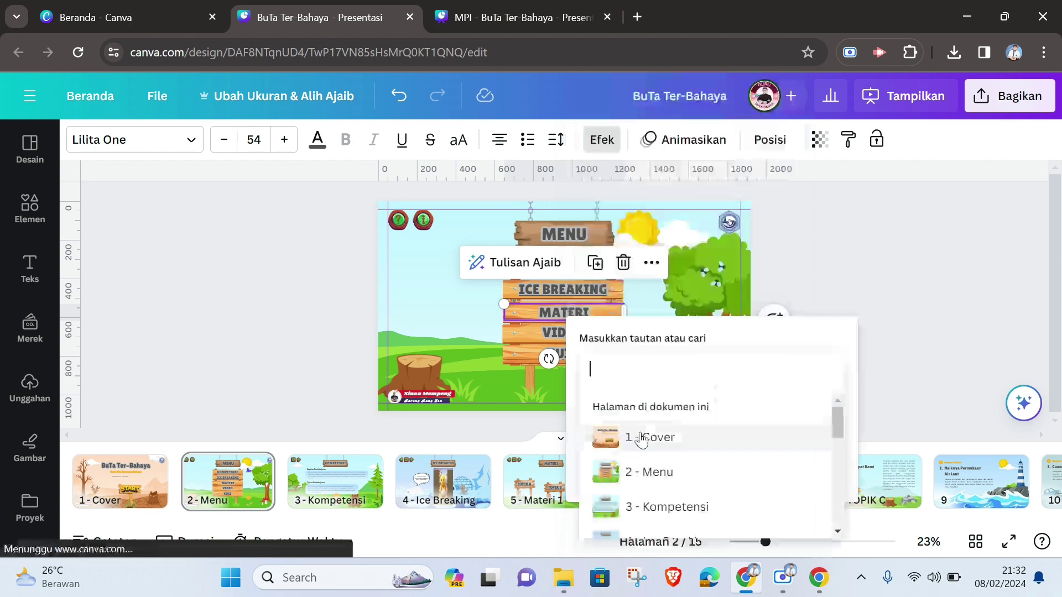
scroll(684, 470, down, 3)
scroll(692, 487, up, 2)
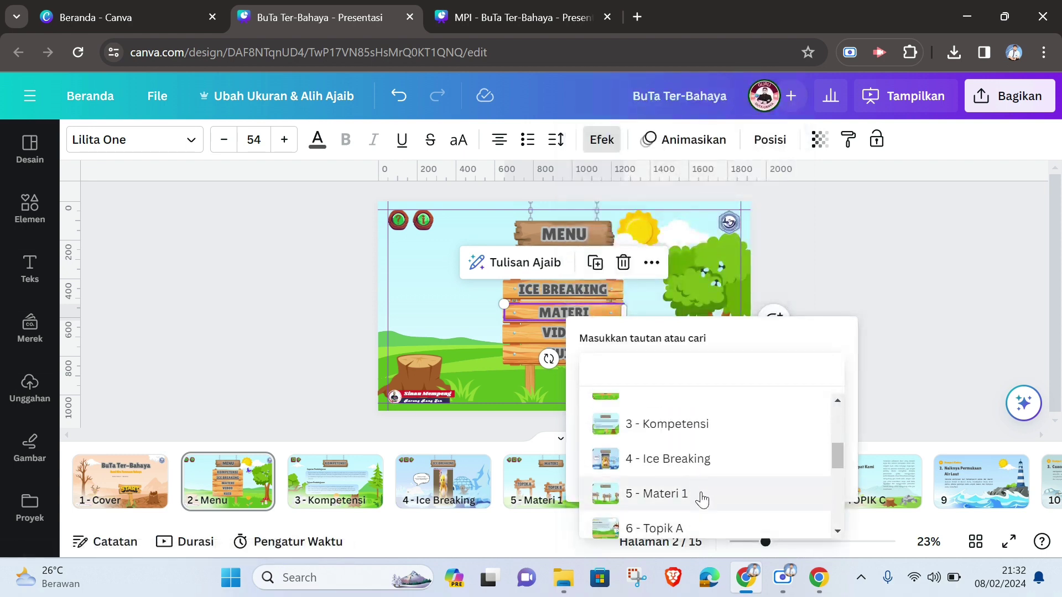
click(672, 496)
click(791, 335)
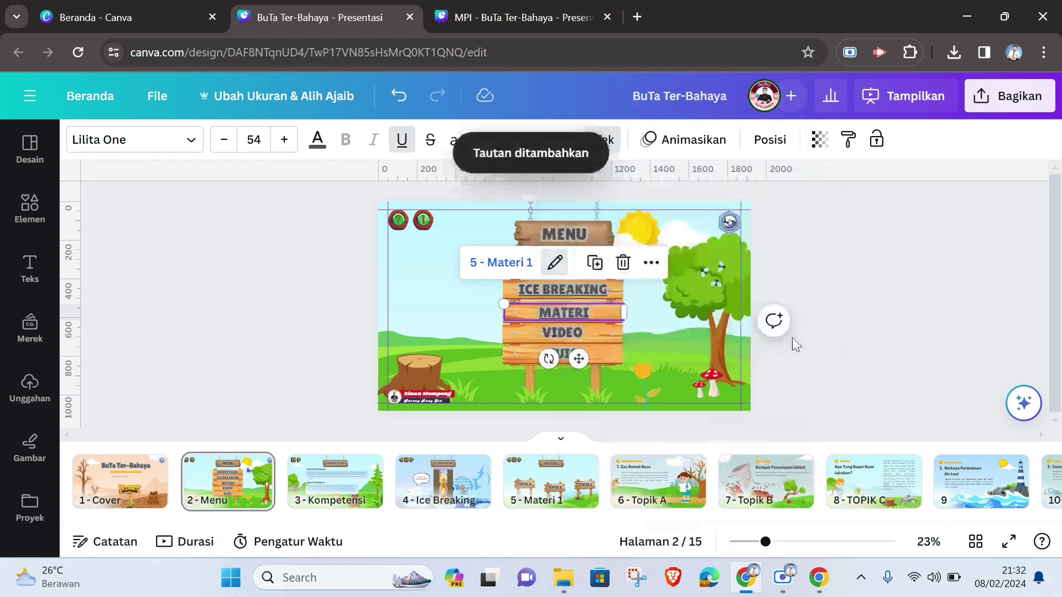
Test the KOMPETENSI and ICE BREAKING menu links, the home and next buttons, and the TOPIK A link in full-screen view.
click(1009, 542)
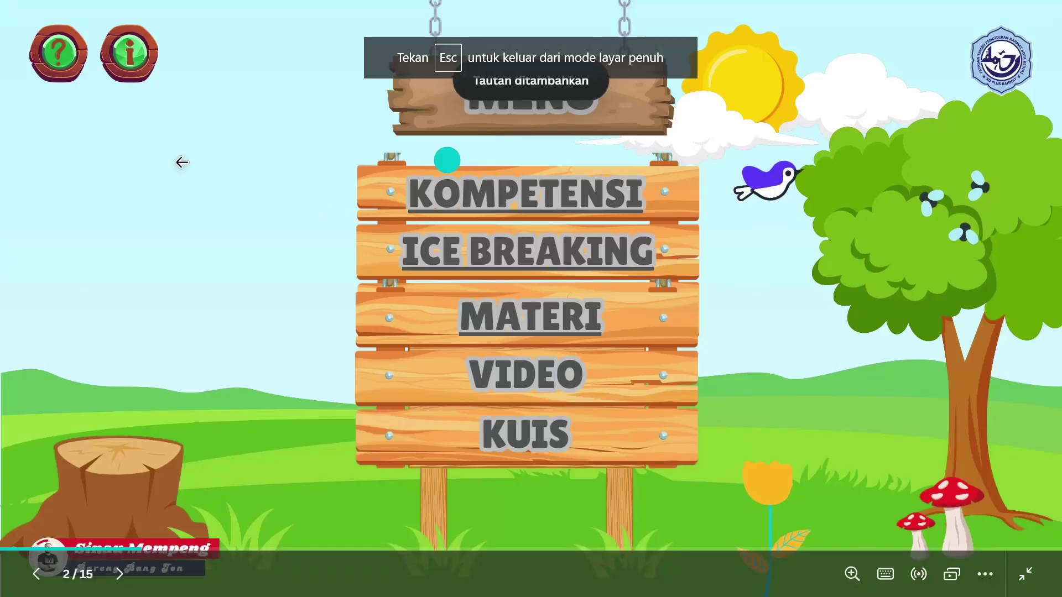
click(547, 200)
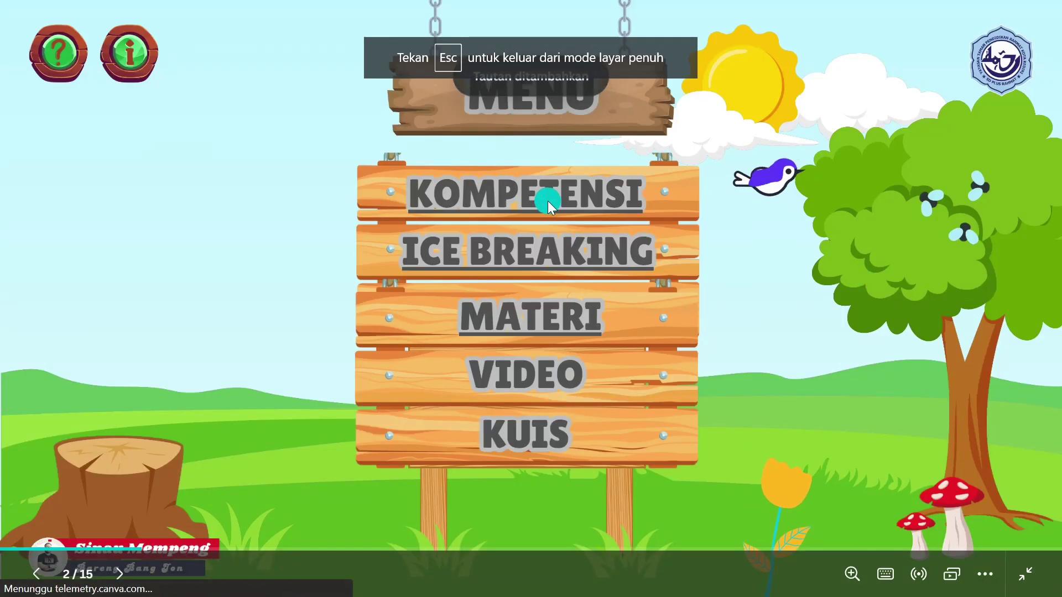
click(58, 54)
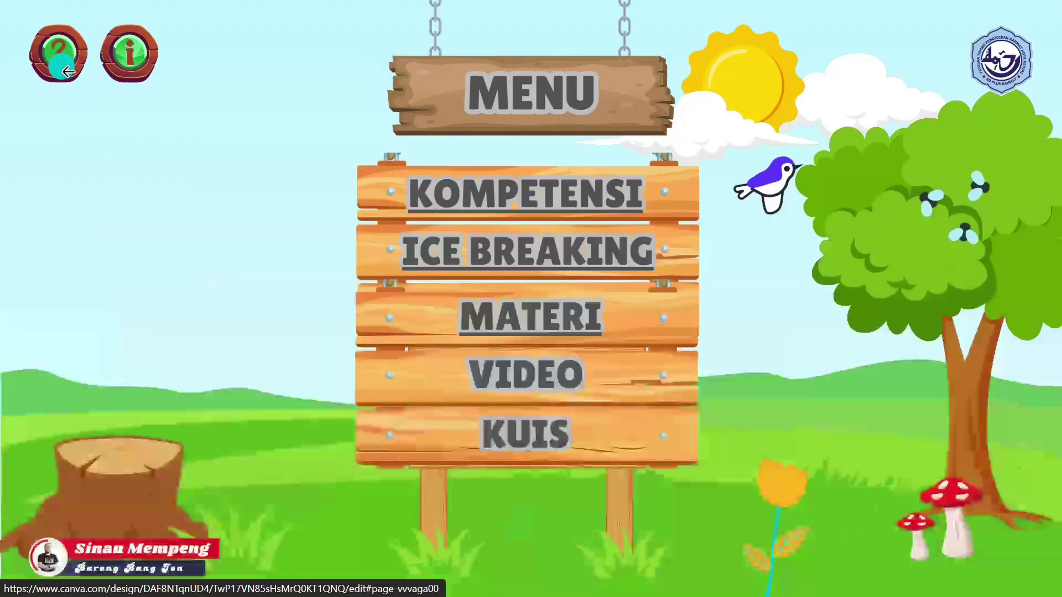
click(538, 251)
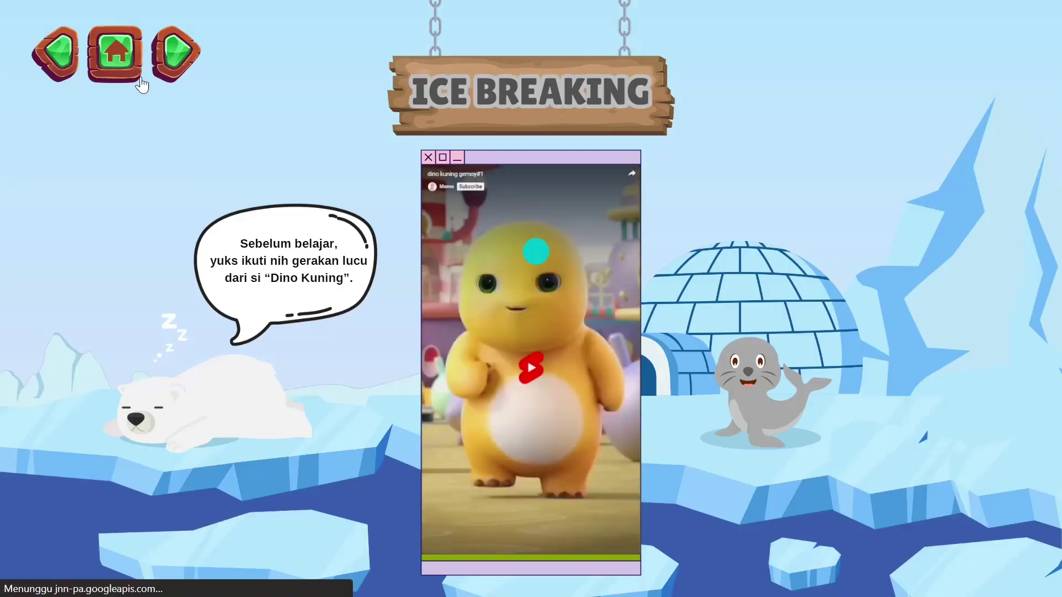
click(172, 66)
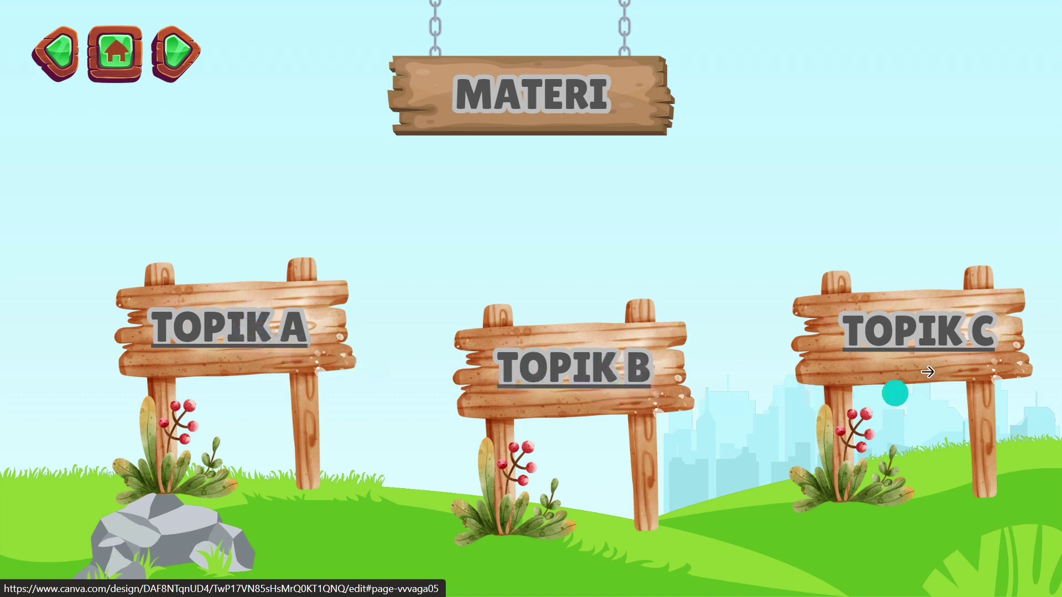
click(214, 340)
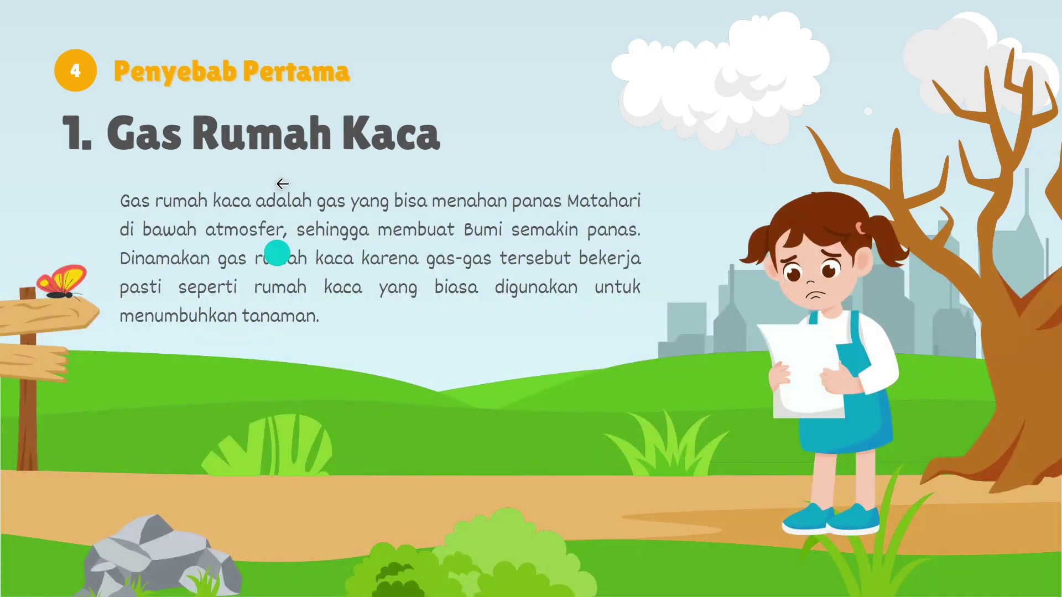
key(Escape)
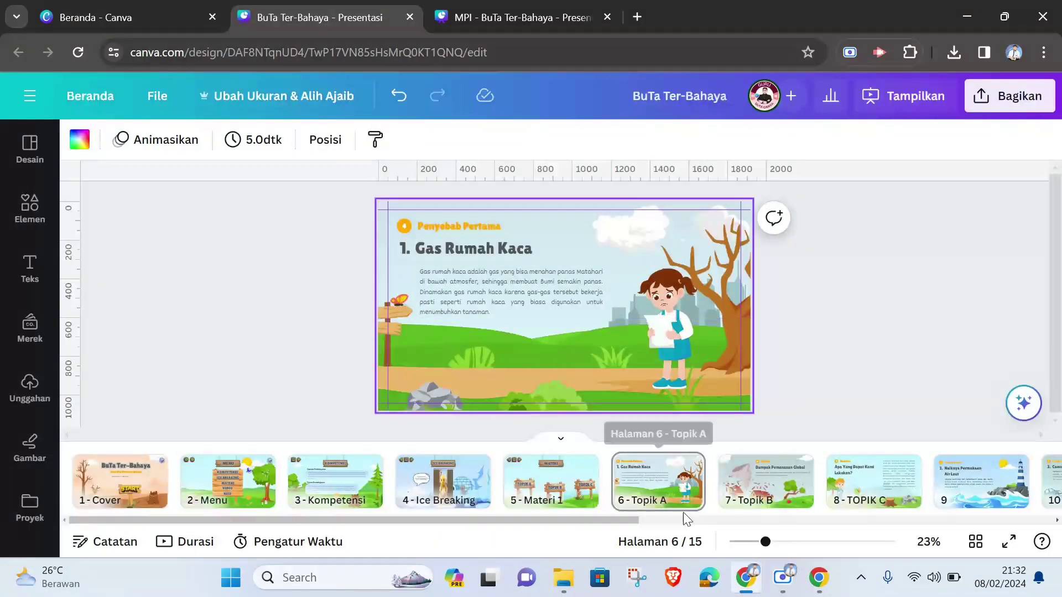
Test the TOPIK B and TOPIK C links from the Materi 1 page in full-screen view.
click(547, 487)
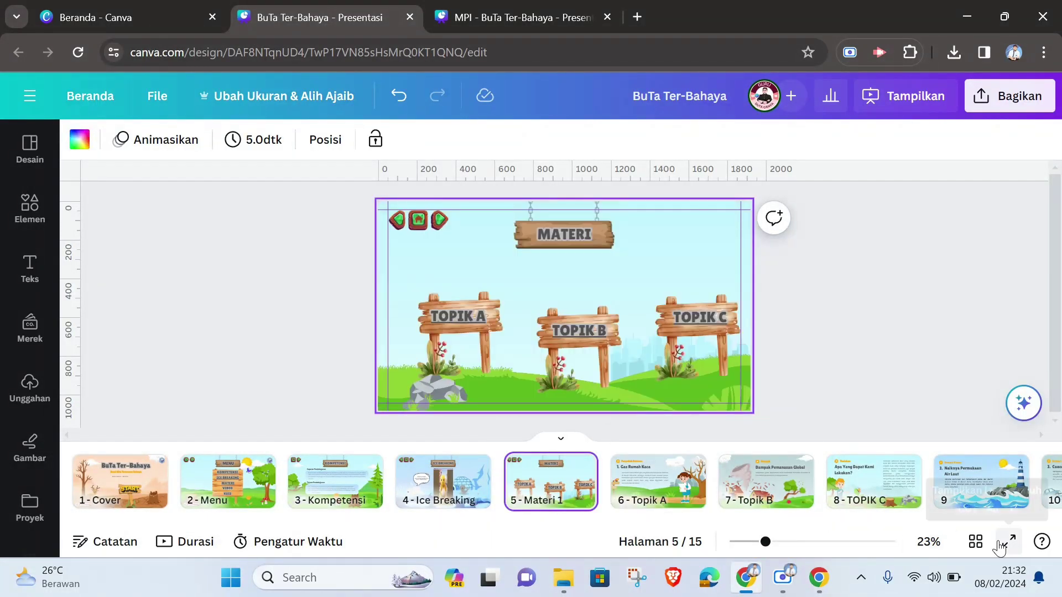
click(1009, 541)
click(559, 380)
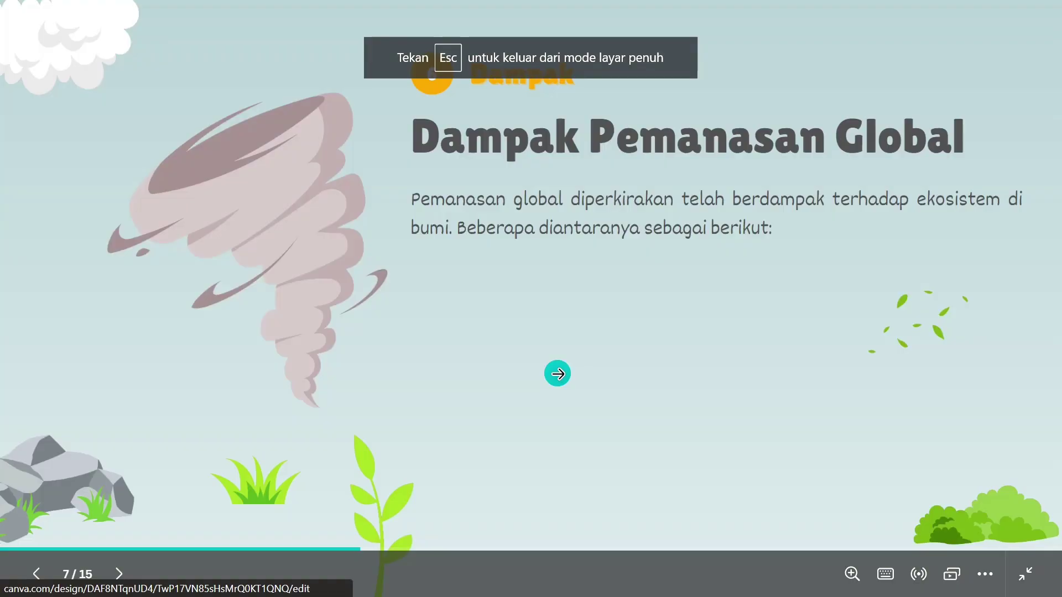
key(Escape)
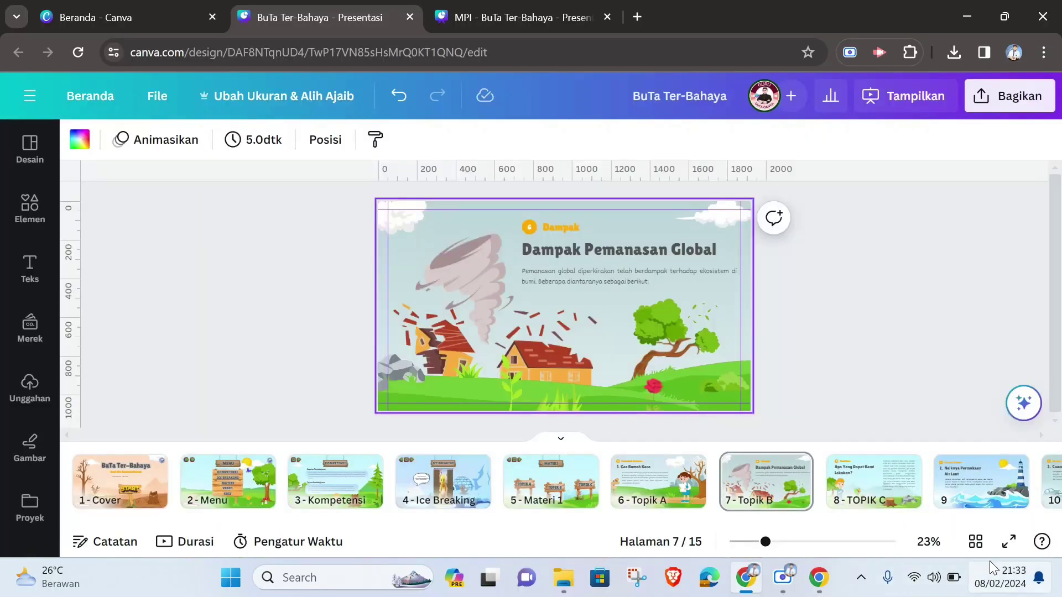
click(550, 481)
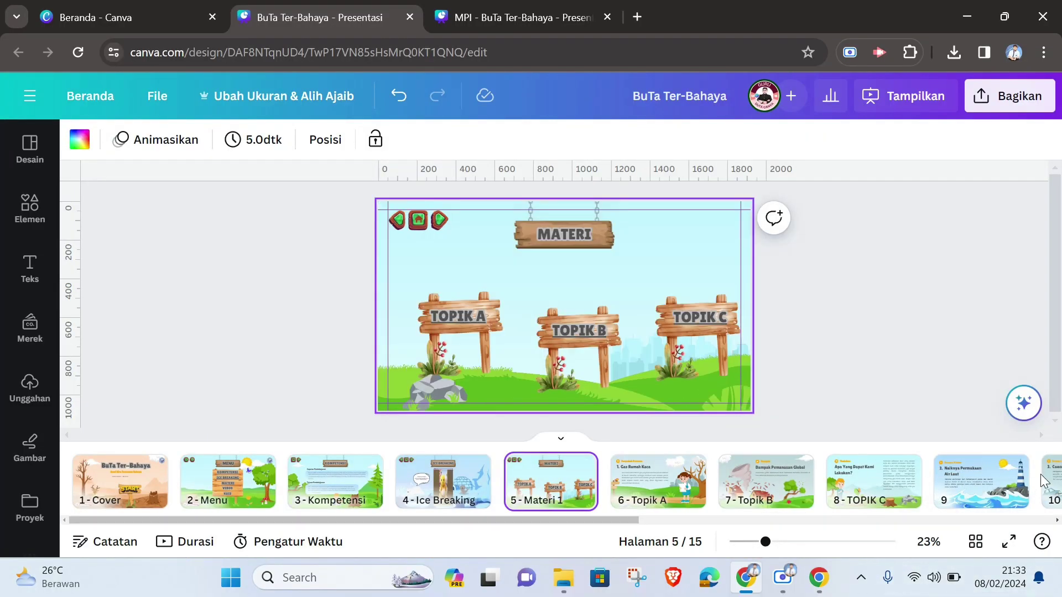
click(1009, 545)
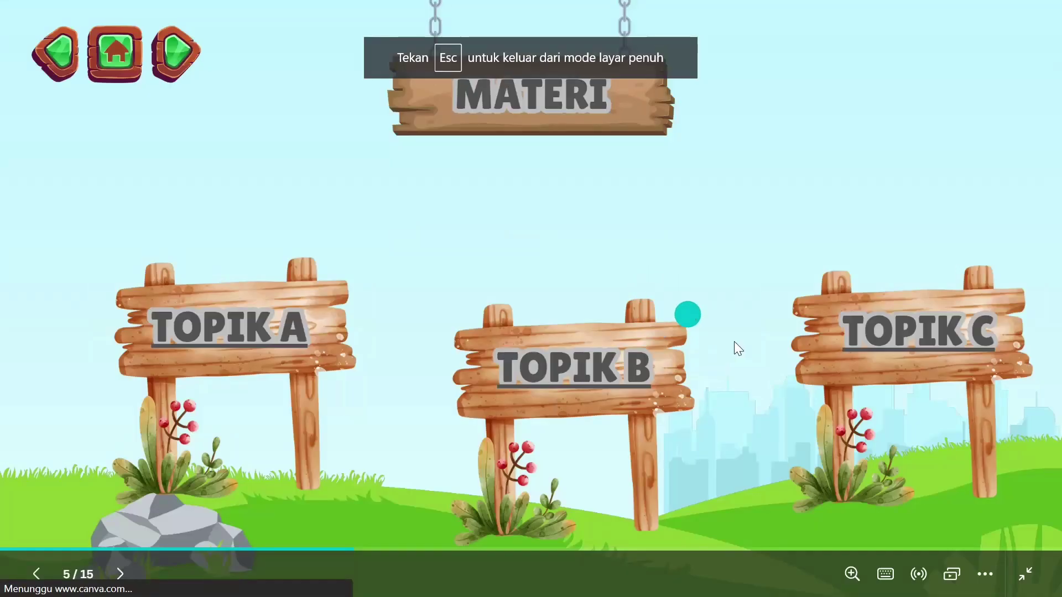
click(889, 336)
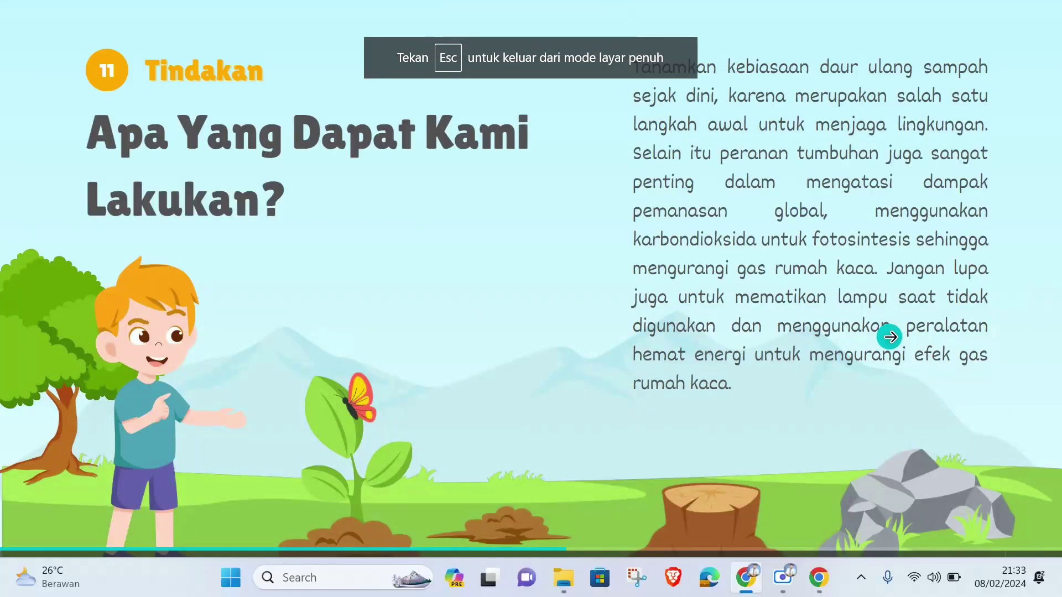
key(Escape)
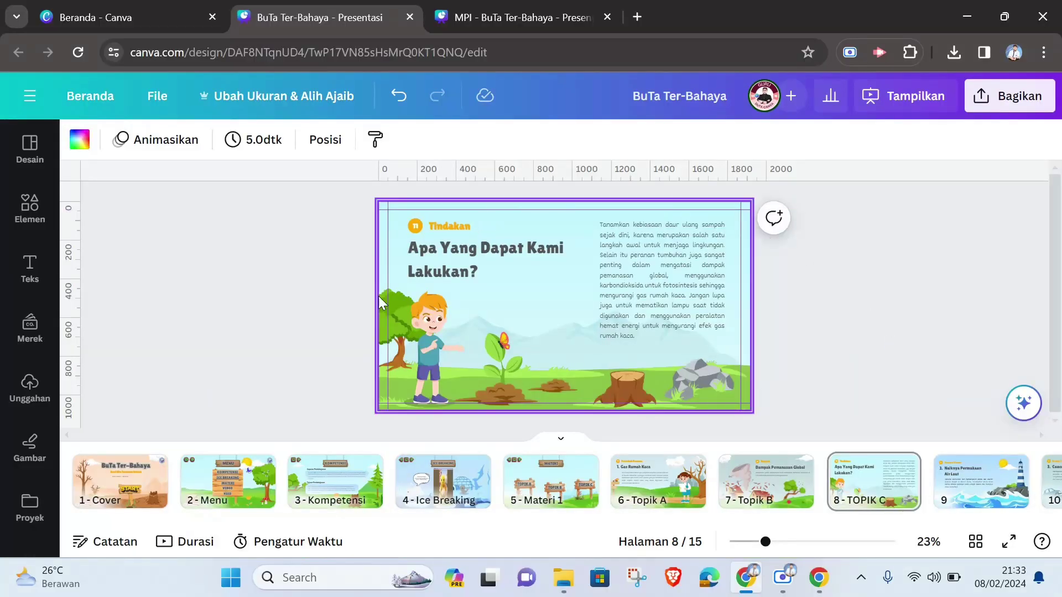
click(545, 491)
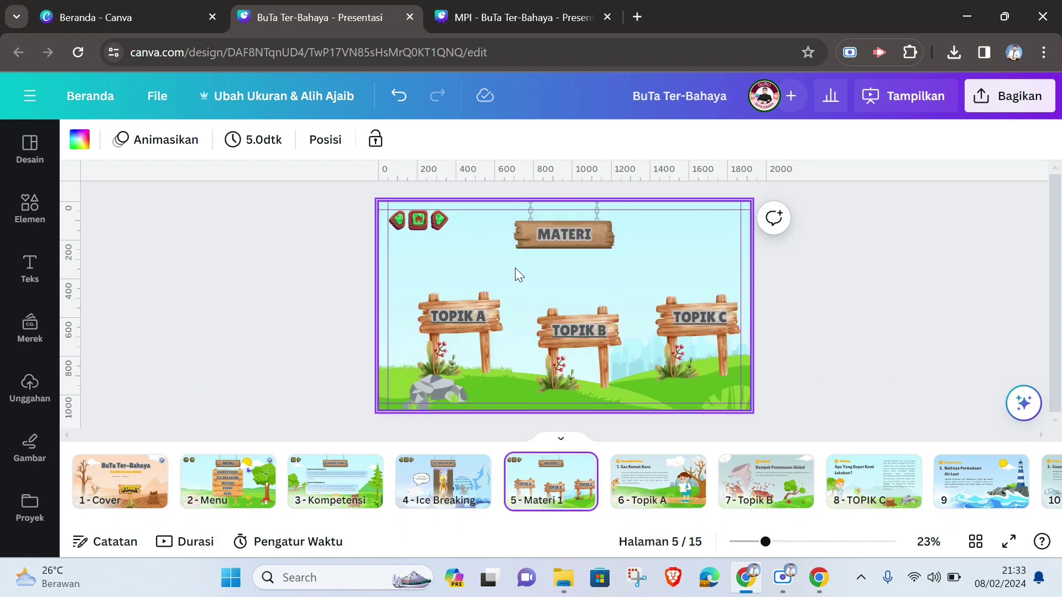
click(448, 491)
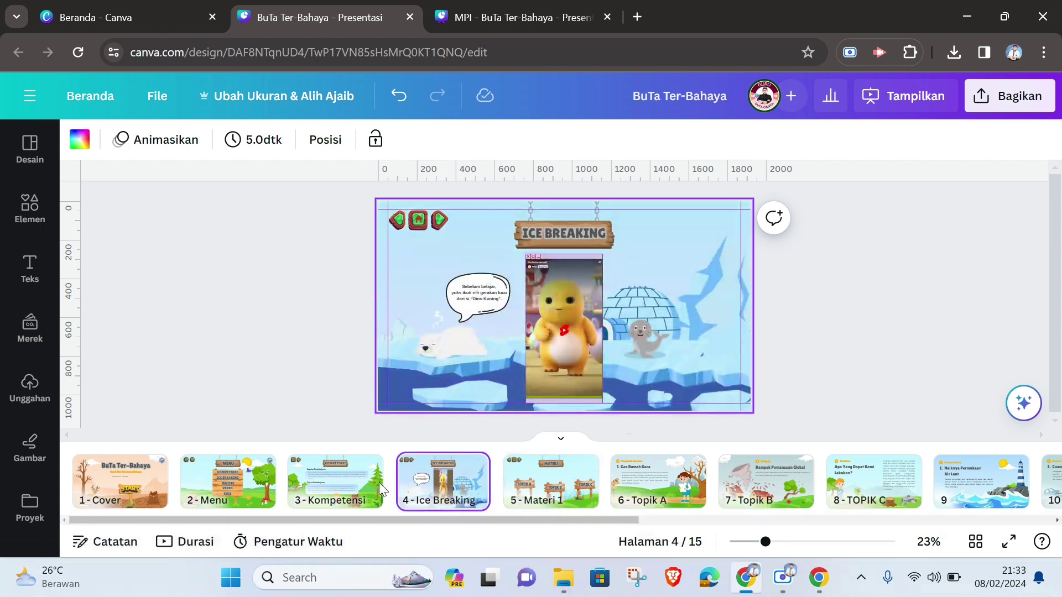
click(335, 490)
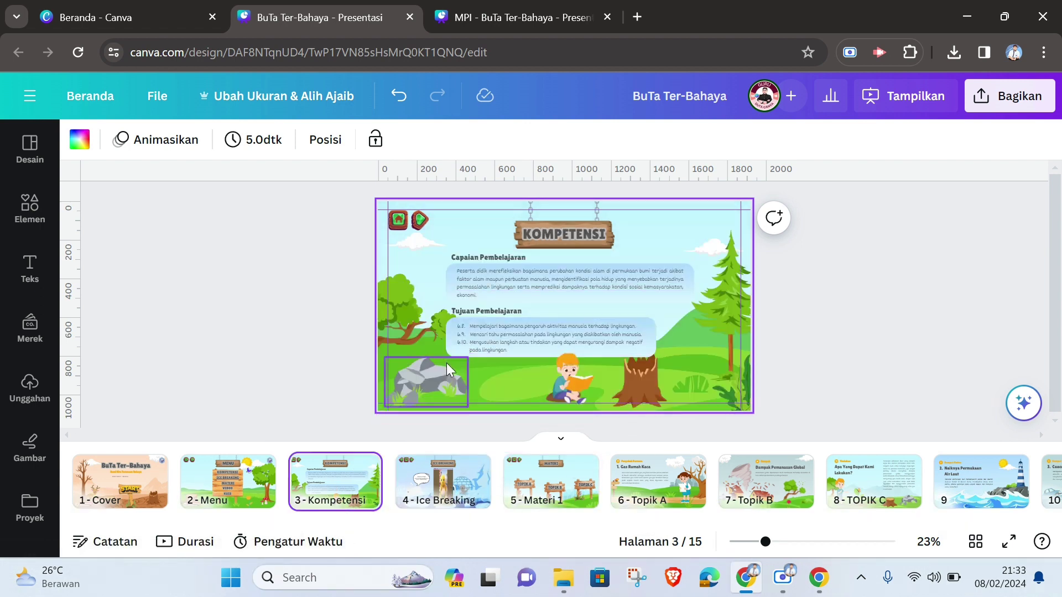
click(551, 478)
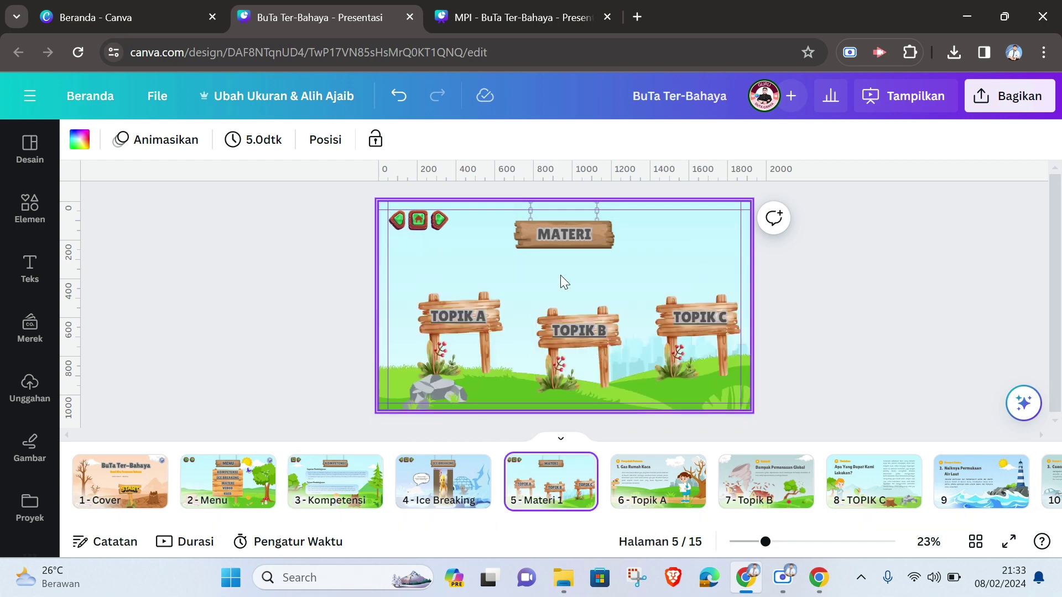
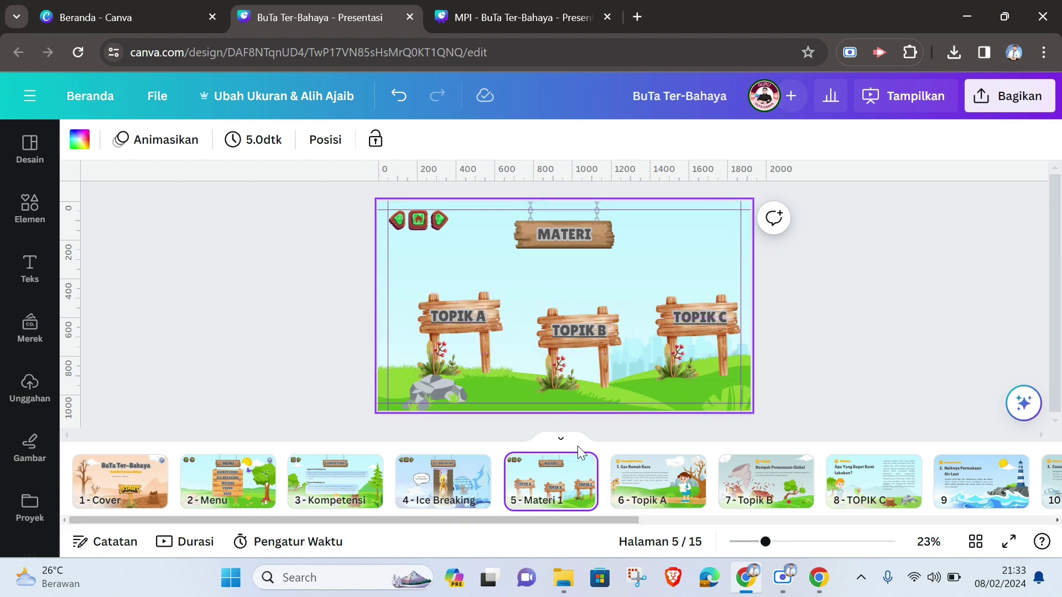
Delete the Penyebab Pertama subtitle, its number badge and the Gas Rumah Kaca heading from page 6 - Topik A.
click(650, 489)
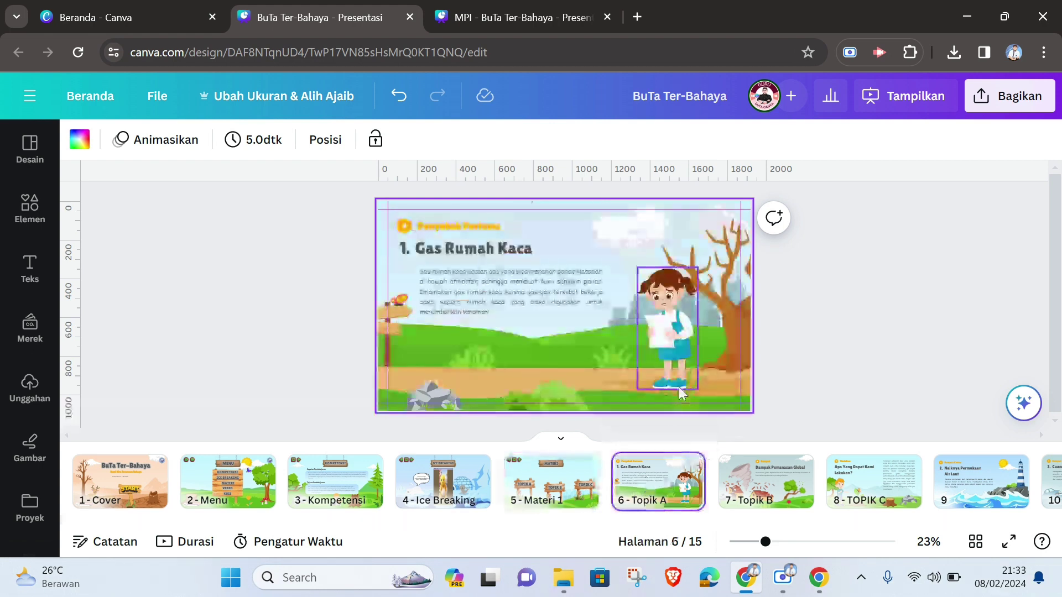
click(434, 229)
key(Delete)
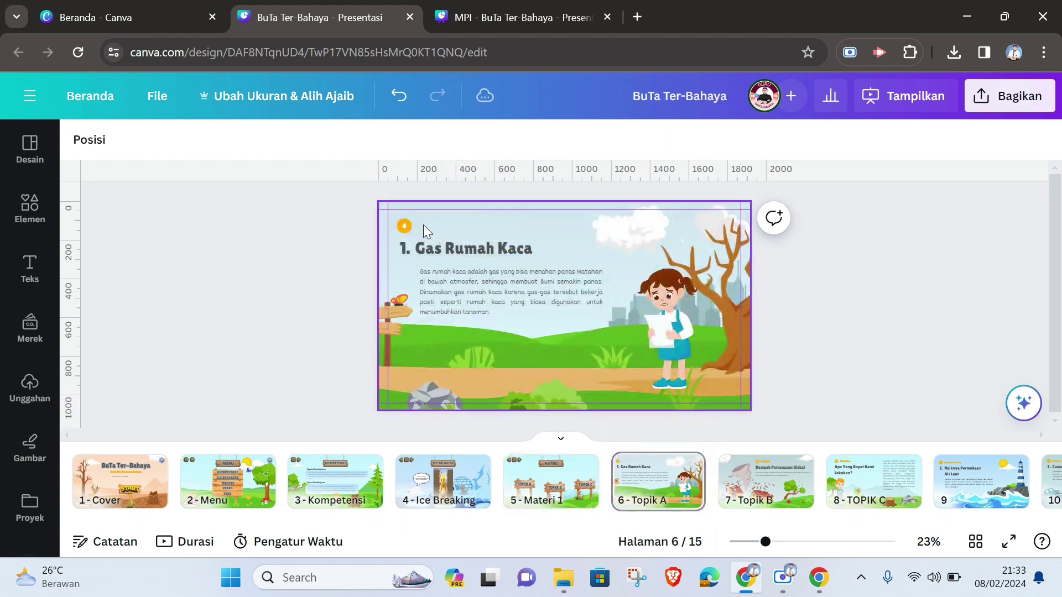
click(408, 225)
key(Delete)
click(430, 250)
key(Delete)
Check the Topik A sign on the Pilihan Materi page of the MPI - BuTa Ter-Bahaya design and return to page 6 - Topik A.
click(441, 283)
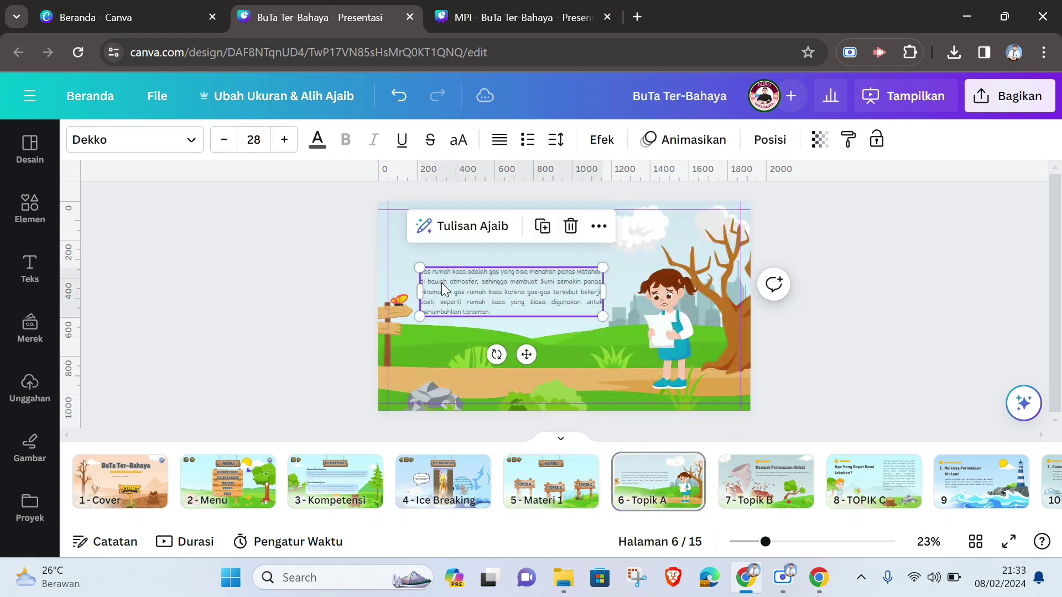
click(392, 258)
double_click(450, 285)
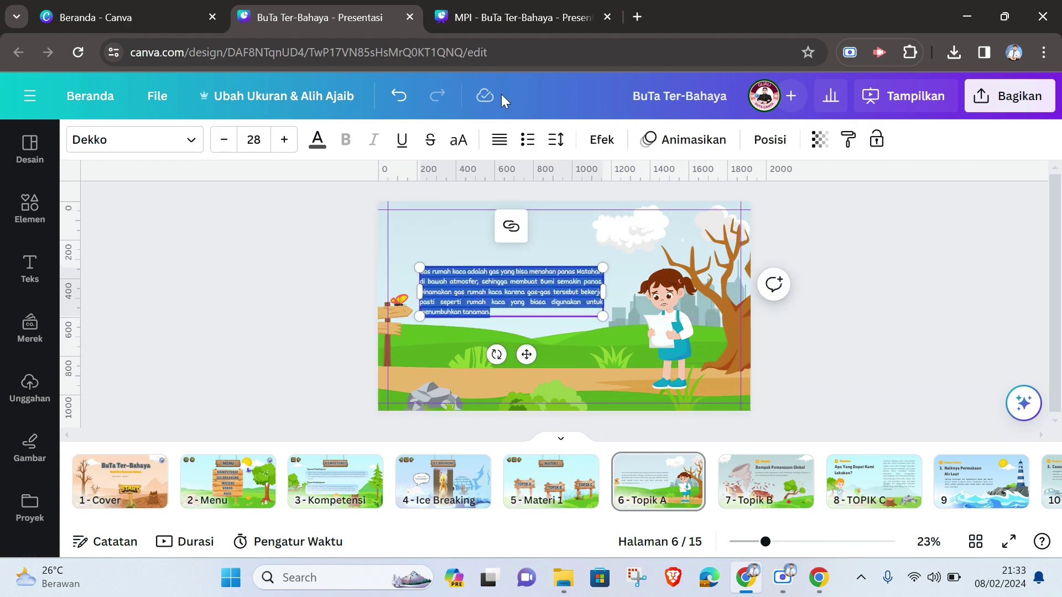
click(498, 20)
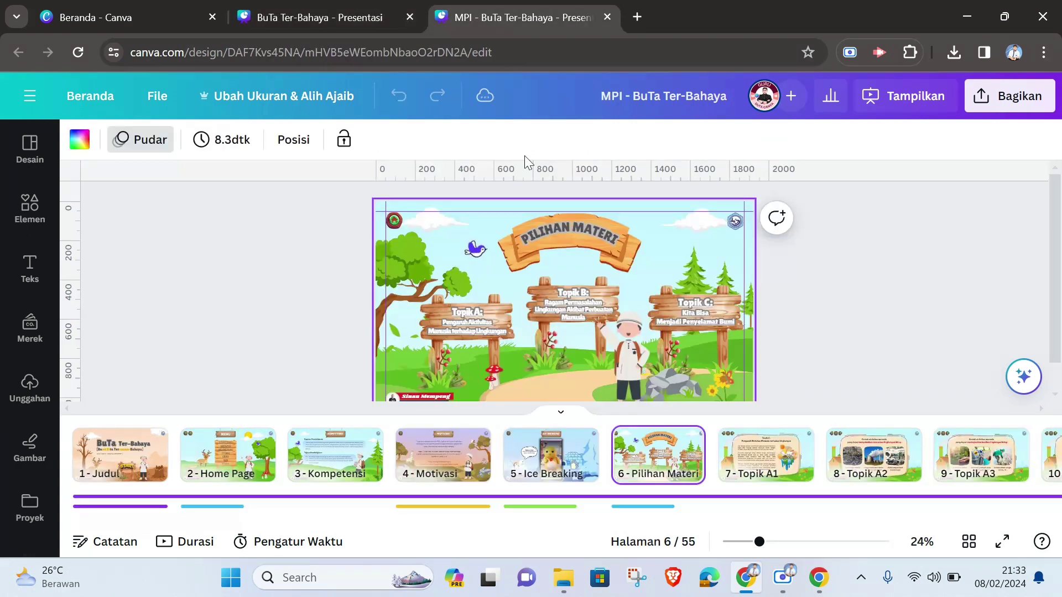
click(478, 330)
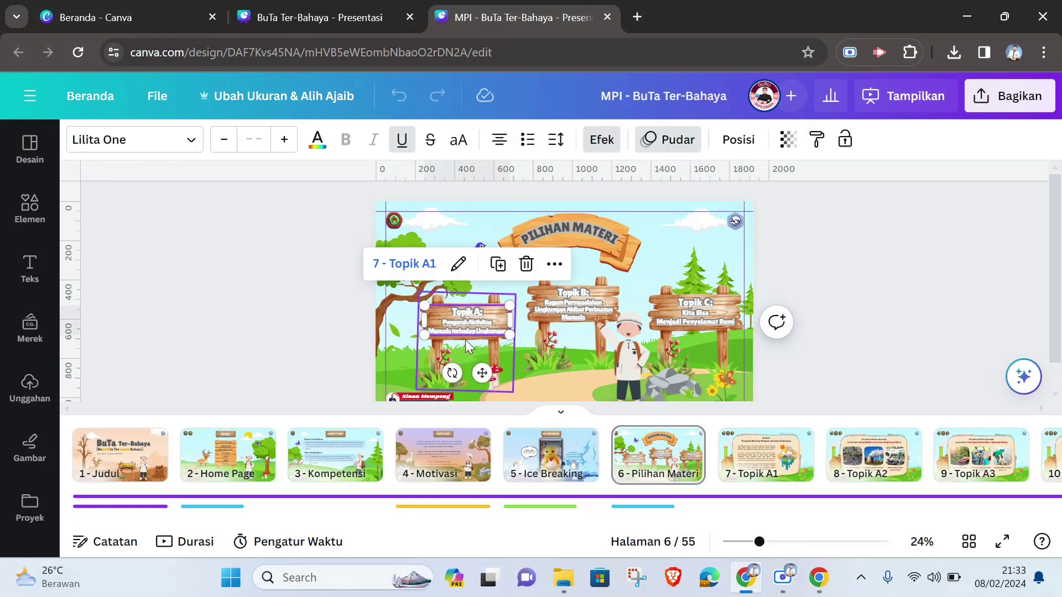
click(323, 16)
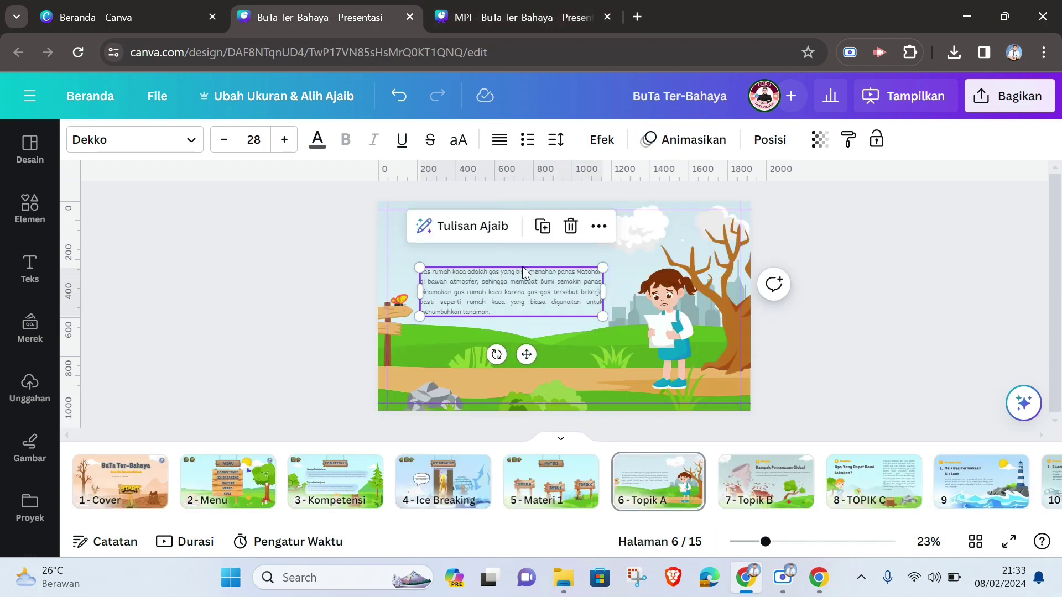
click(902, 300)
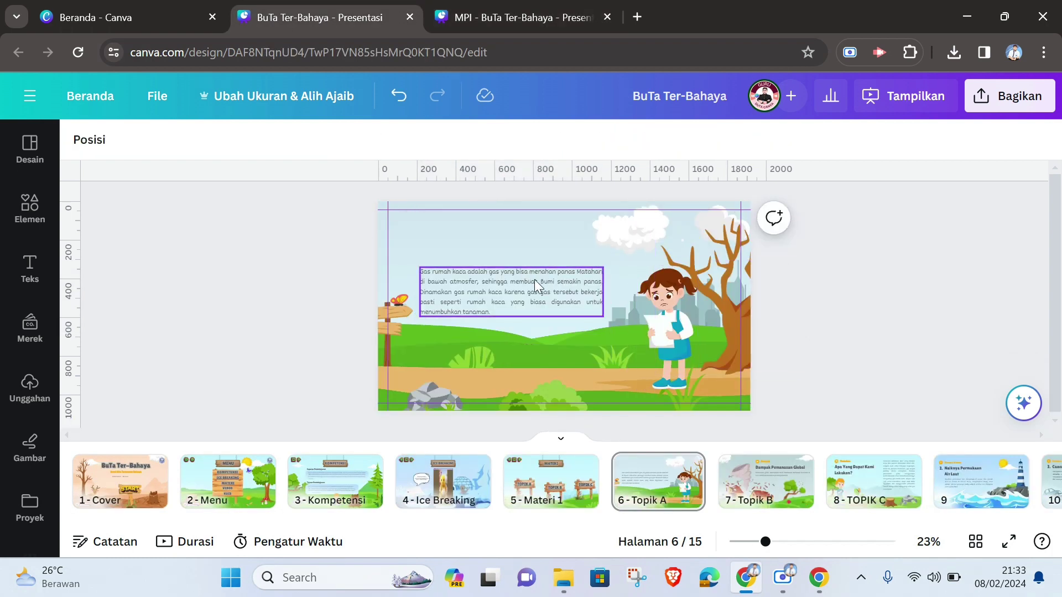
Delete the greenhouse gas paragraph and the girl illustration from page 6 - Topik A.
click(559, 303)
key(Delete)
click(665, 334)
key(Delete)
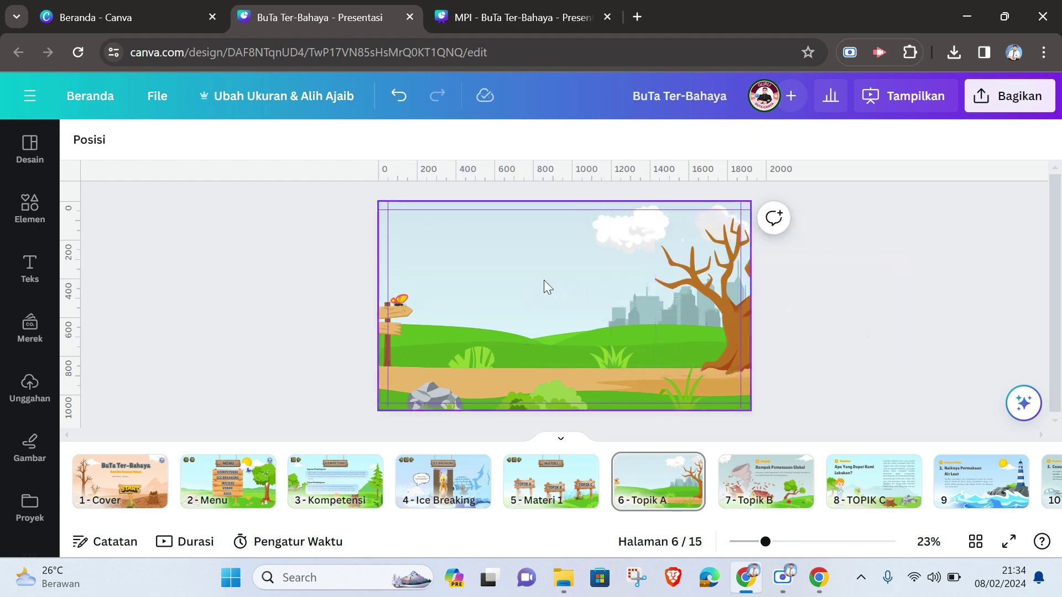
Try to copy the MATERI heading and its hanging sign from the Materi 1 page to page 6 - Topik A.
click(554, 476)
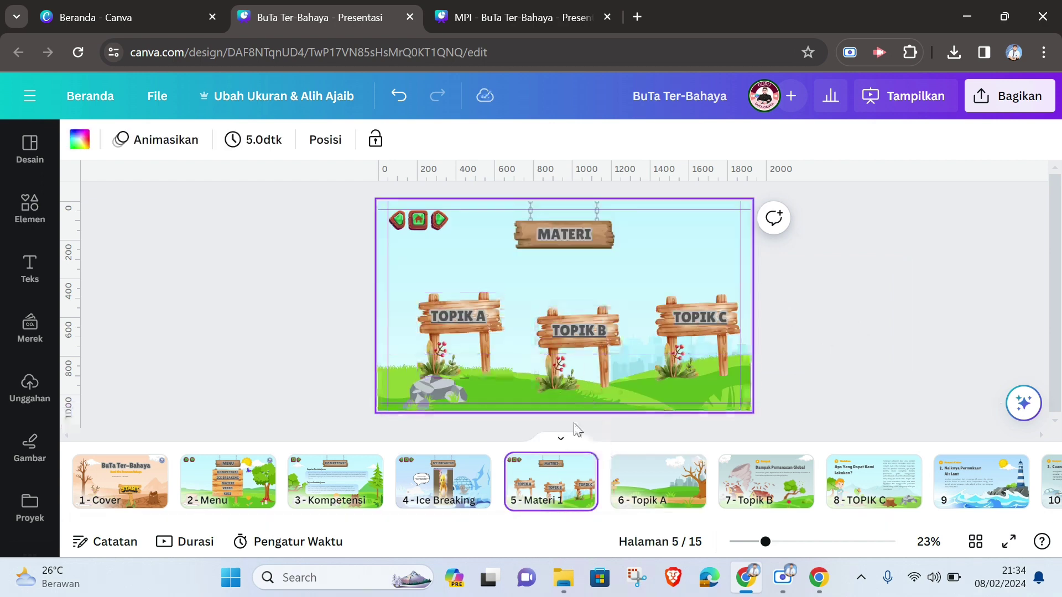
click(526, 218)
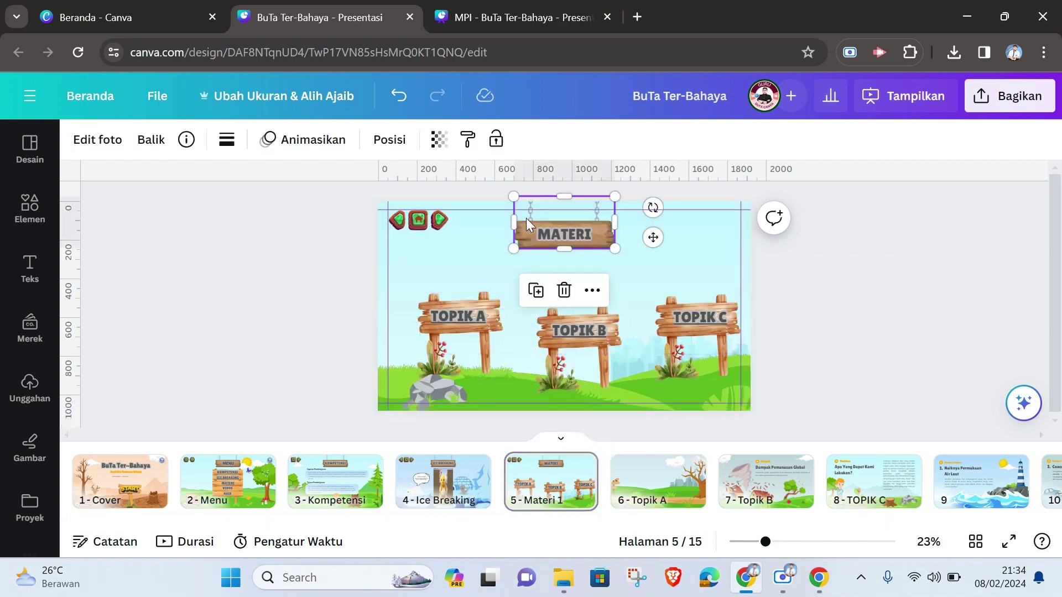
click(552, 237)
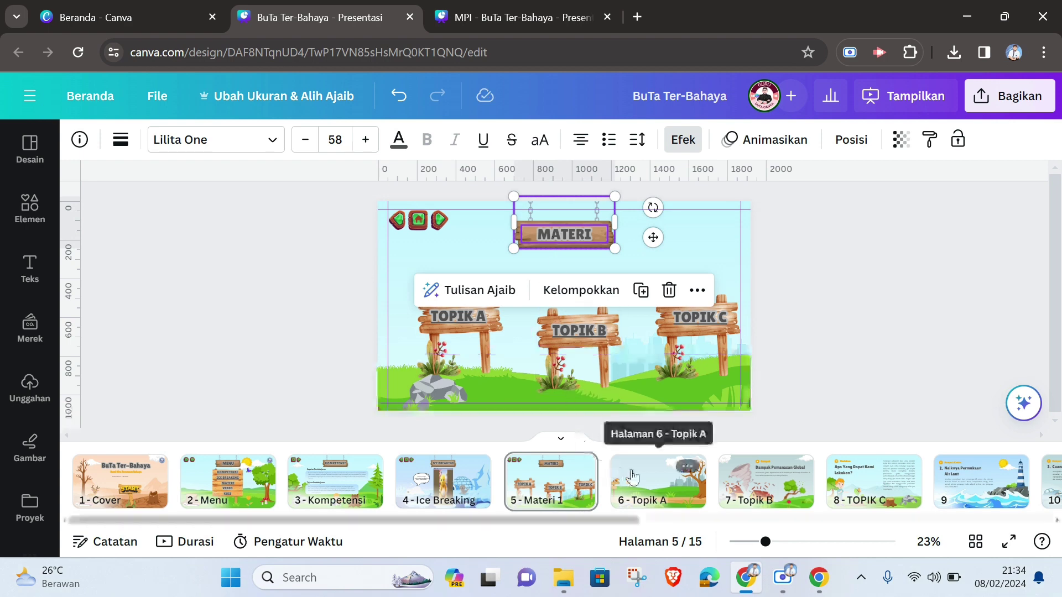
click(656, 480)
click(564, 252)
click(455, 239)
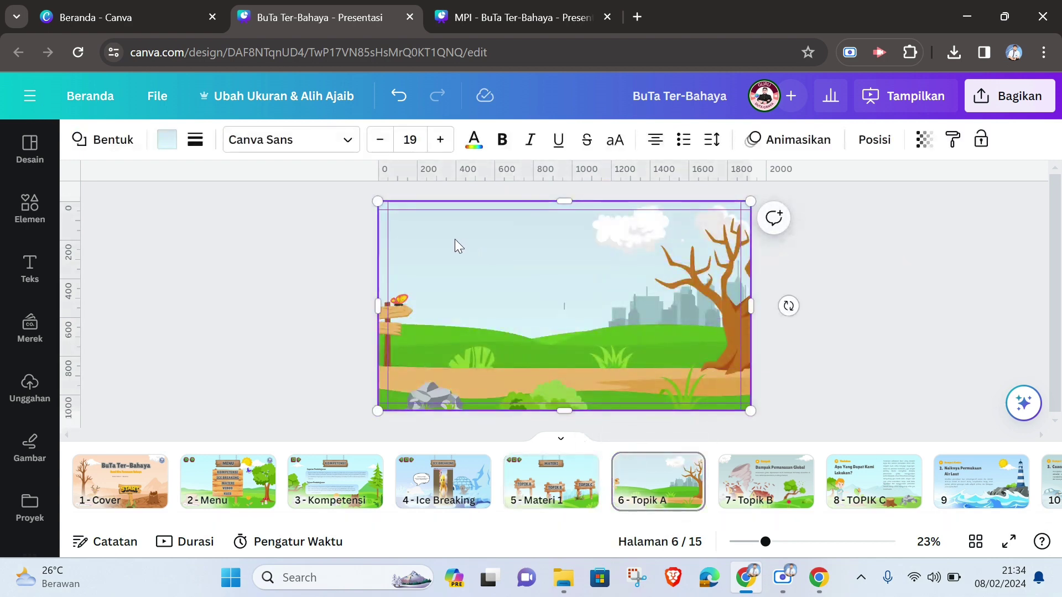
text(MATERI)
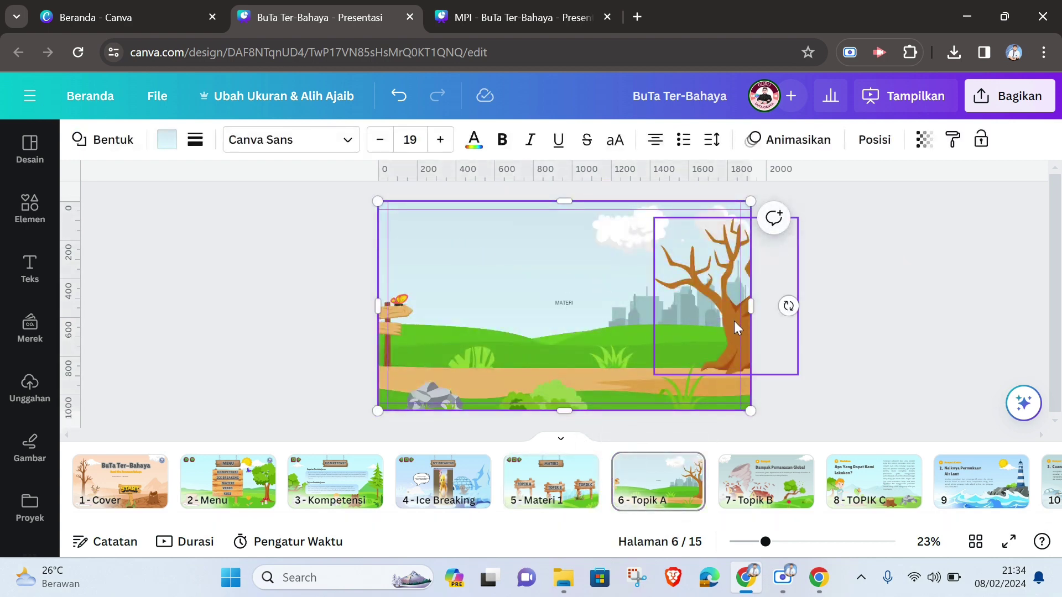
key(ctrl+z)
Copy the MATERI heading together with its hanging wooden sign from the Materi 1 page onto page 6 - Topik A.
click(536, 475)
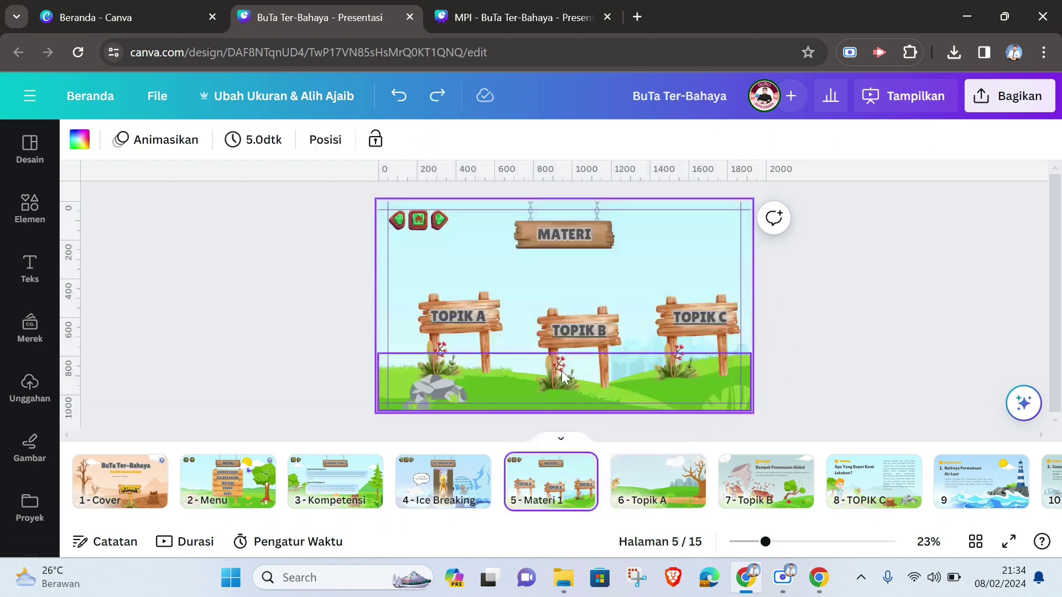
click(556, 244)
drag(529, 212, 521, 225)
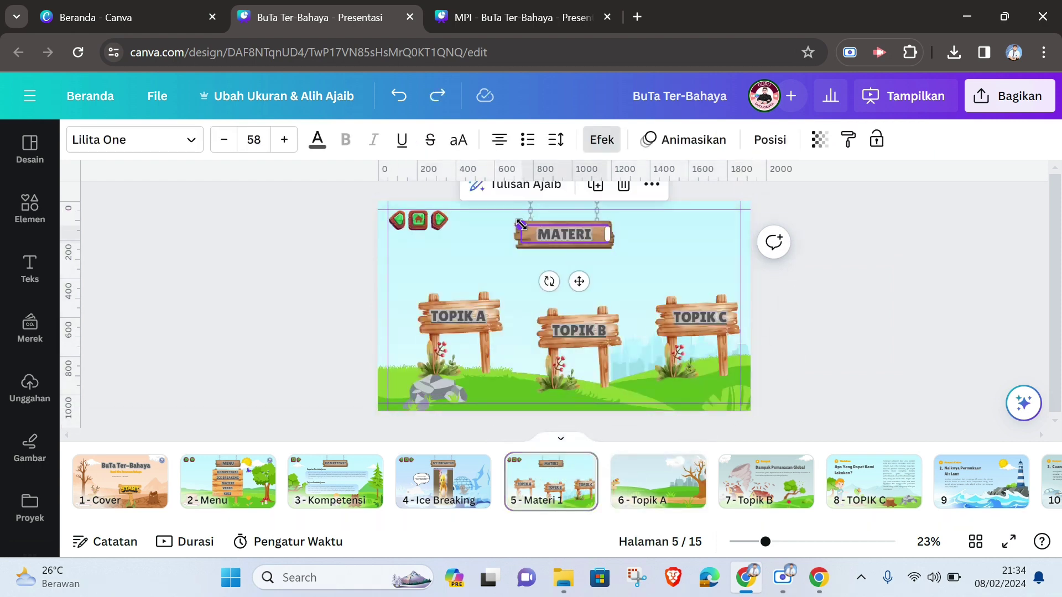
click(500, 239)
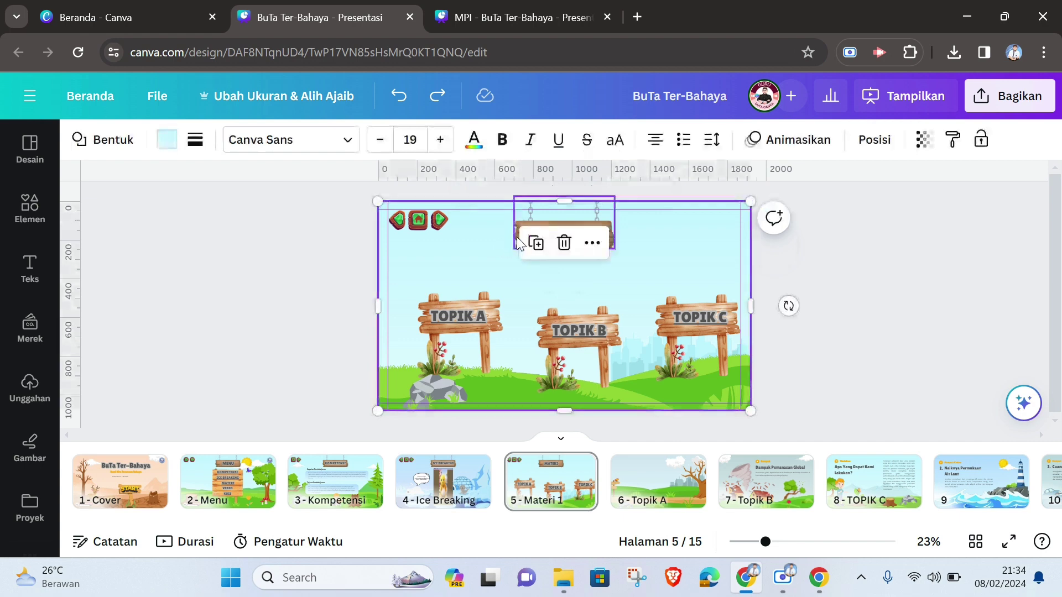
click(517, 237)
click(549, 233)
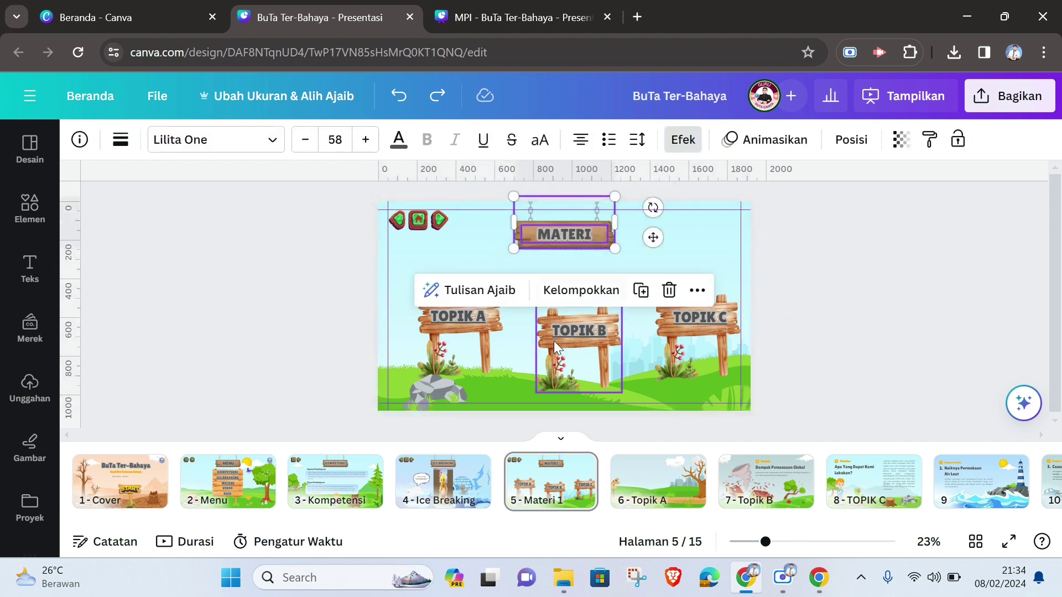
click(635, 484)
click(557, 271)
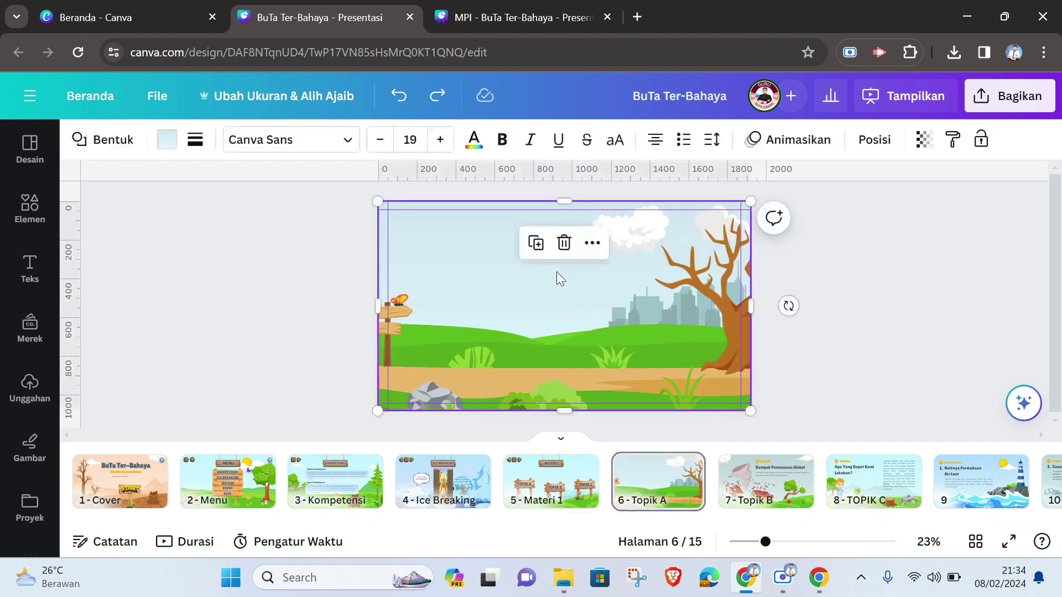
key(ctrl+v)
click(821, 258)
Change the heading text on the hanging sign of page 6 to TOPIK A.
double_click(589, 236)
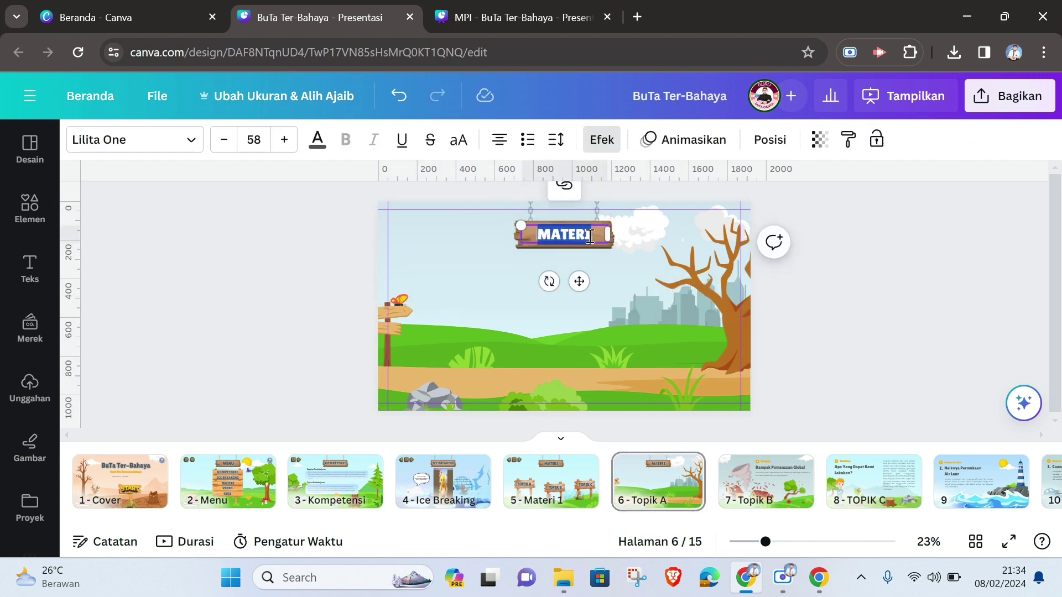
text(TOPIK A)
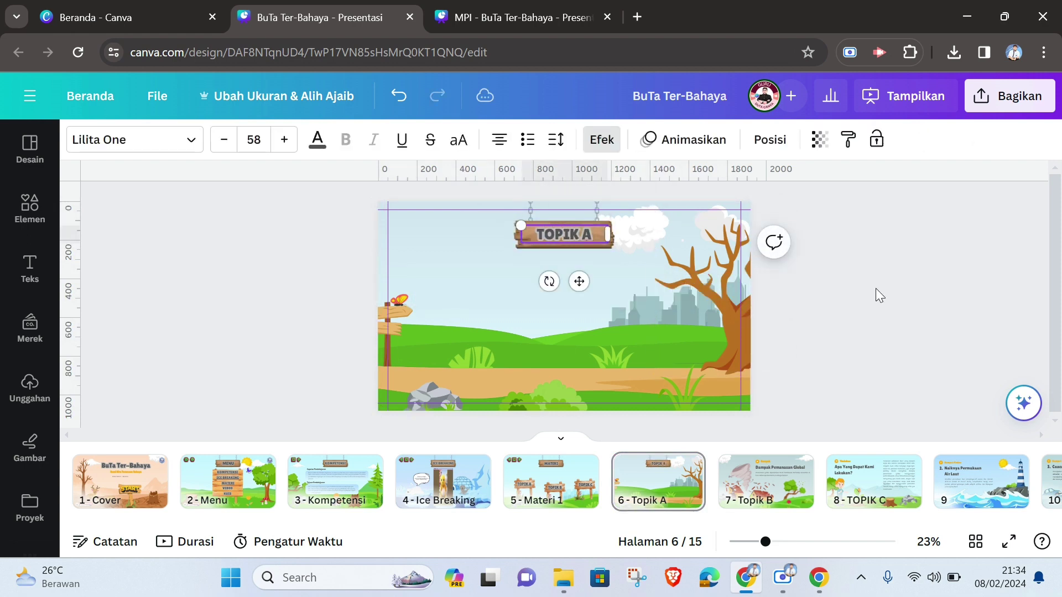
click(724, 263)
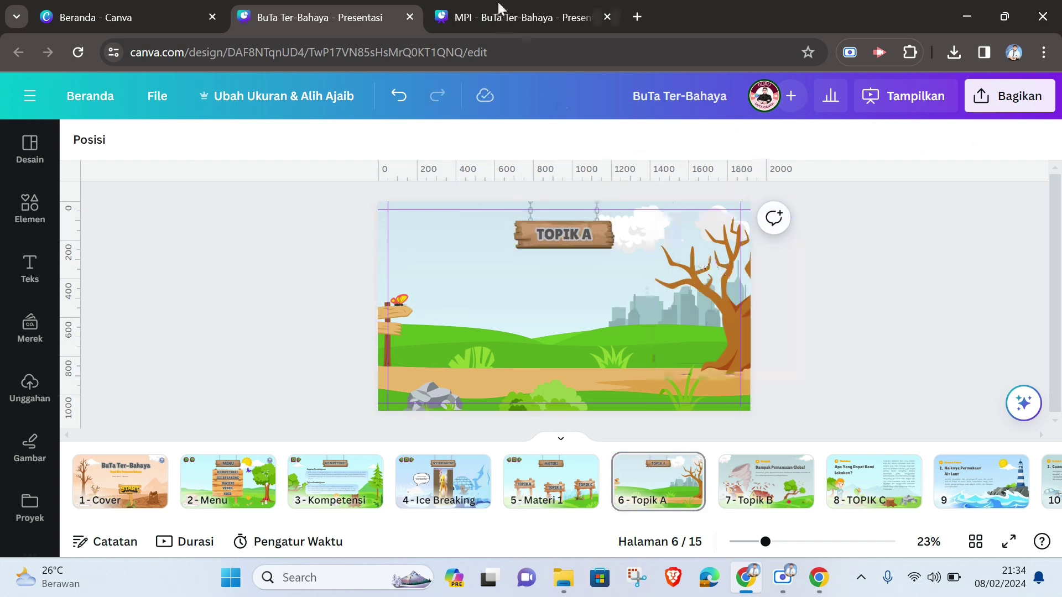
Copy the topic description from the Topik A sign in the MPI - BuTa Ter-Bahaya design onto page 6 - Topik A.
click(515, 17)
right_click(454, 323)
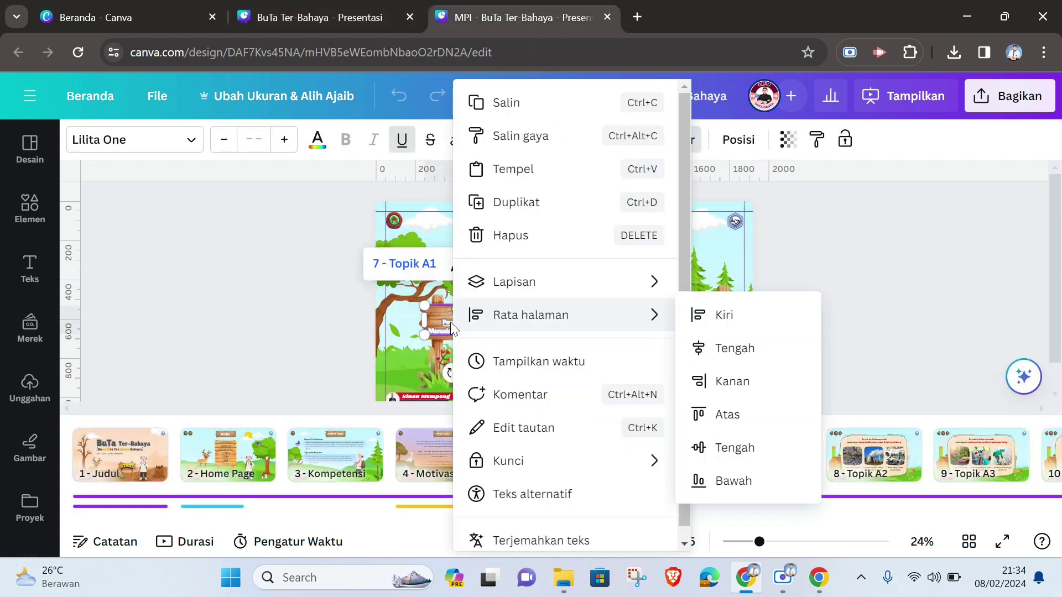
click(434, 327)
triple_click(440, 322)
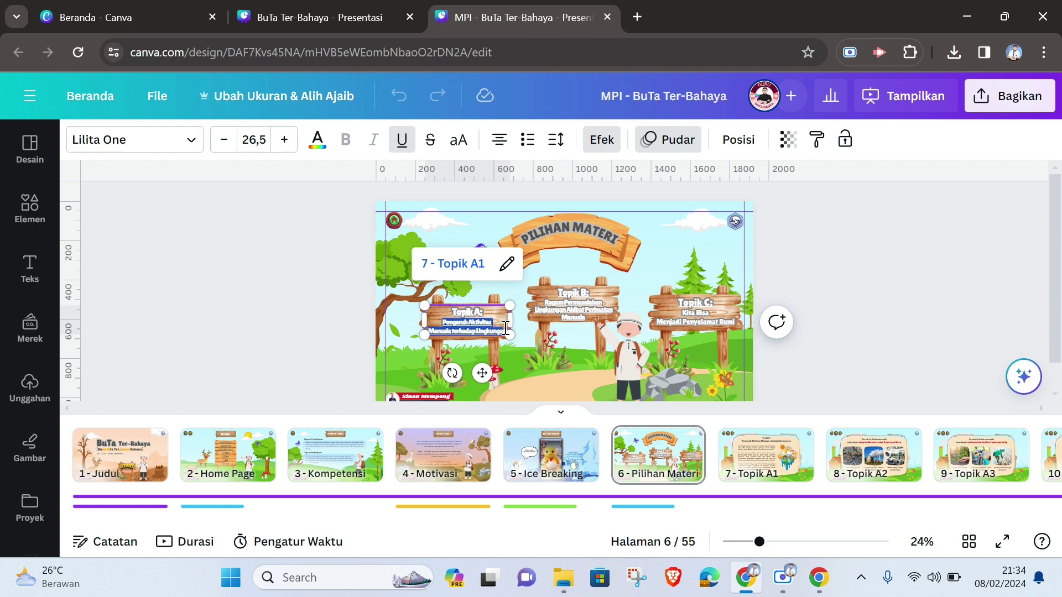
key(ctrl+a)
key(ctrl+c)
click(343, 19)
click(533, 285)
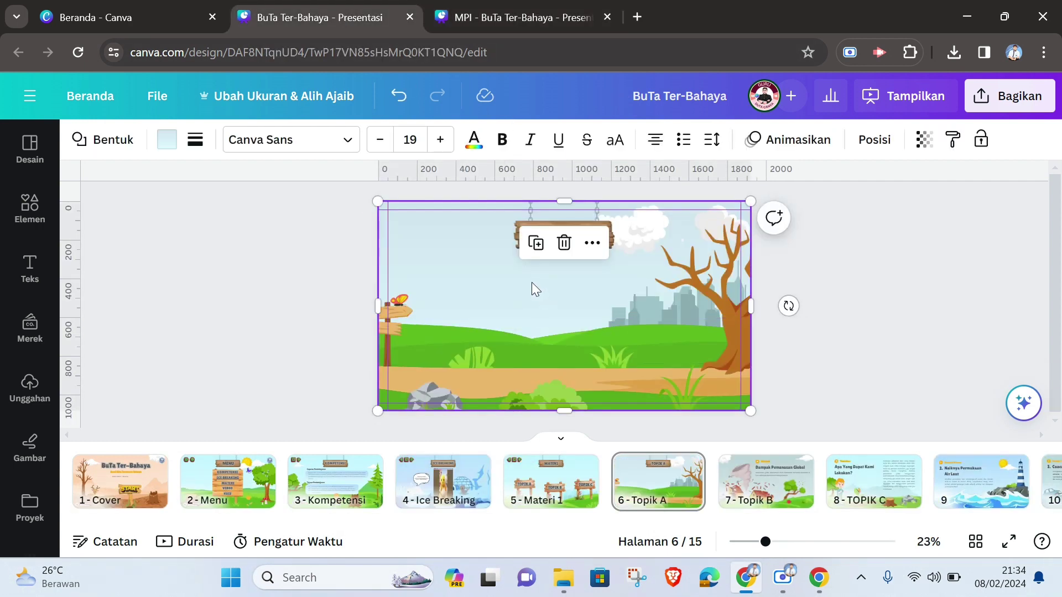
key(ctrl+v)
click(879, 303)
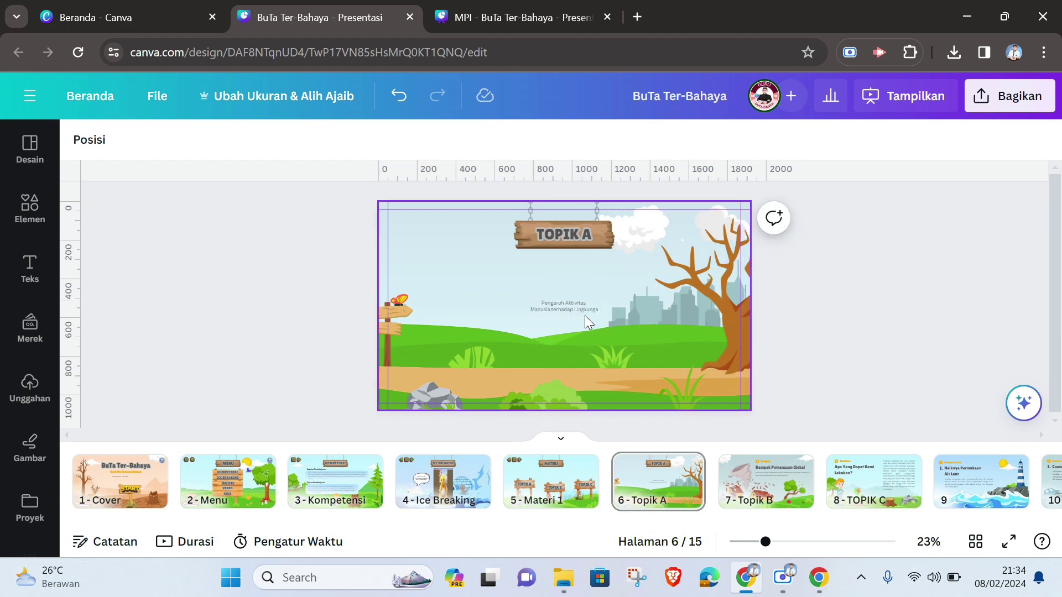
Move the pasted description directly beneath the TOPIK A sign and remove its line break.
drag(572, 307, 651, 258)
double_click(623, 255)
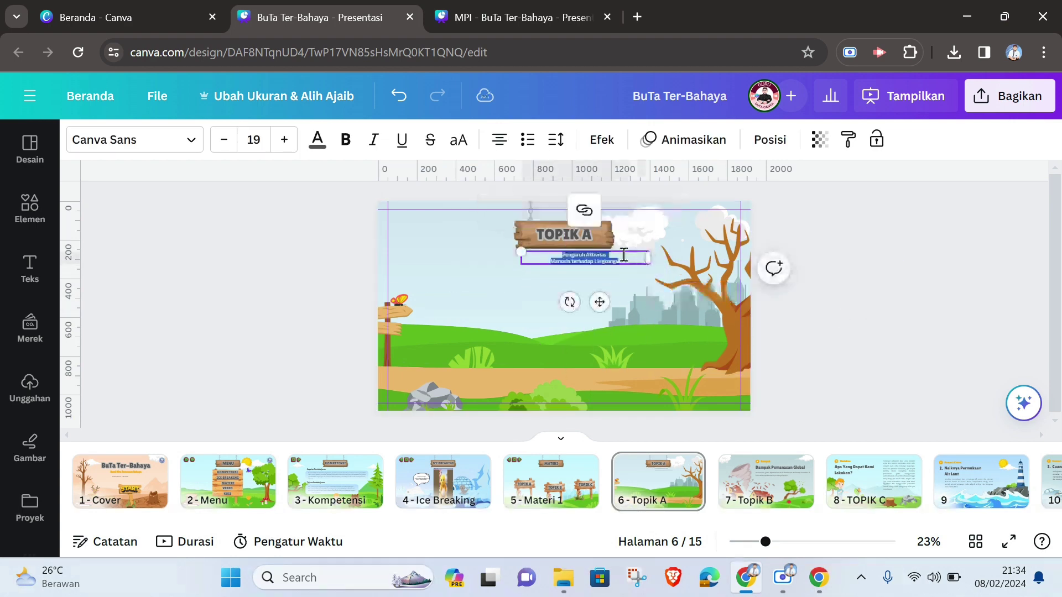
click(621, 254)
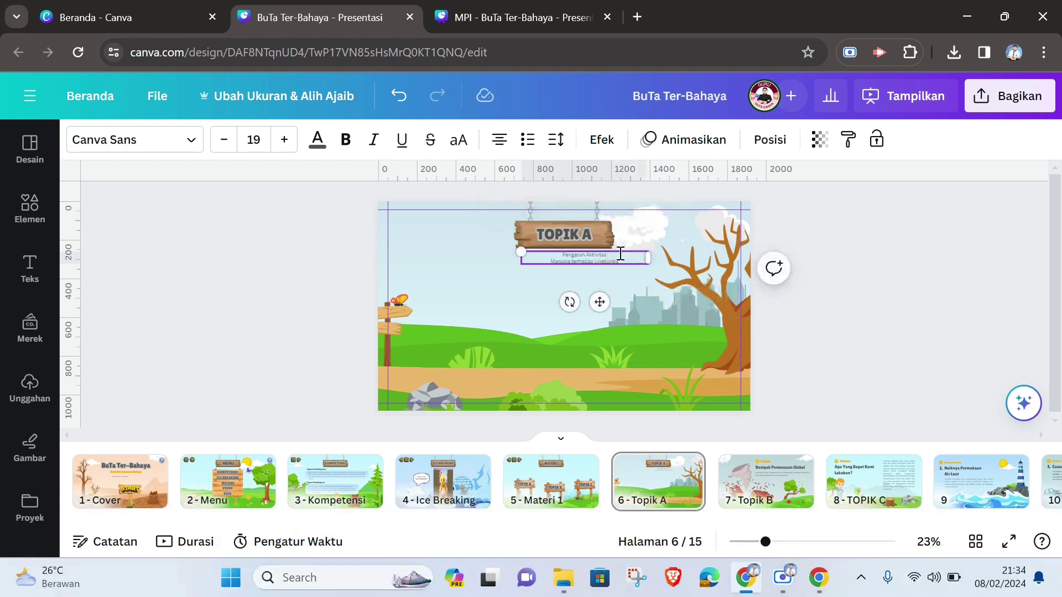
key(Delete)
Make the description bold at font size 29 and widen its text box so it fits on one line.
key(ctrl+a)
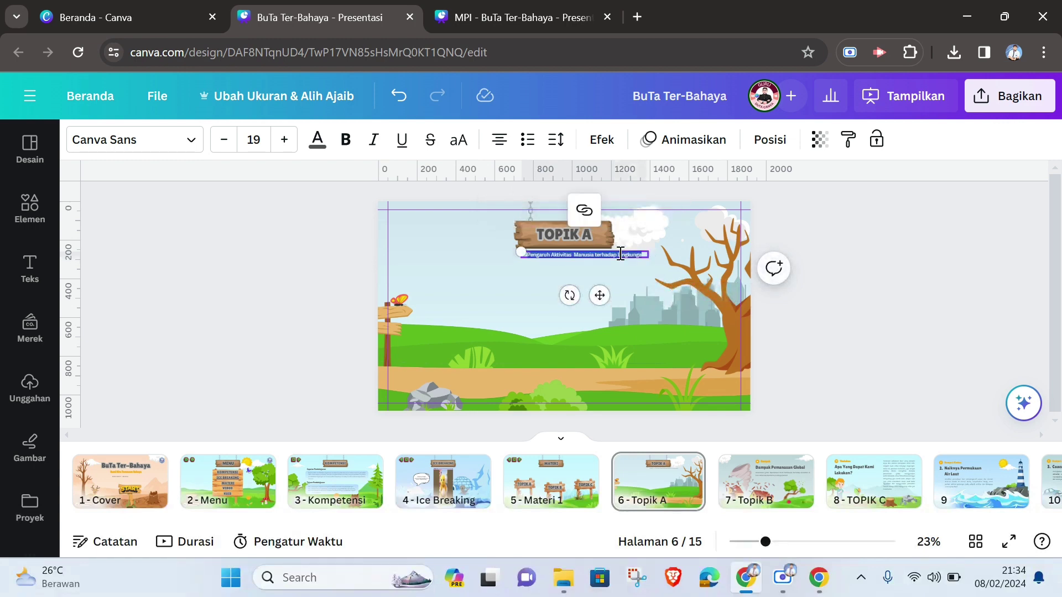
key(ctrl+b)
click(285, 141)
click(284, 141)
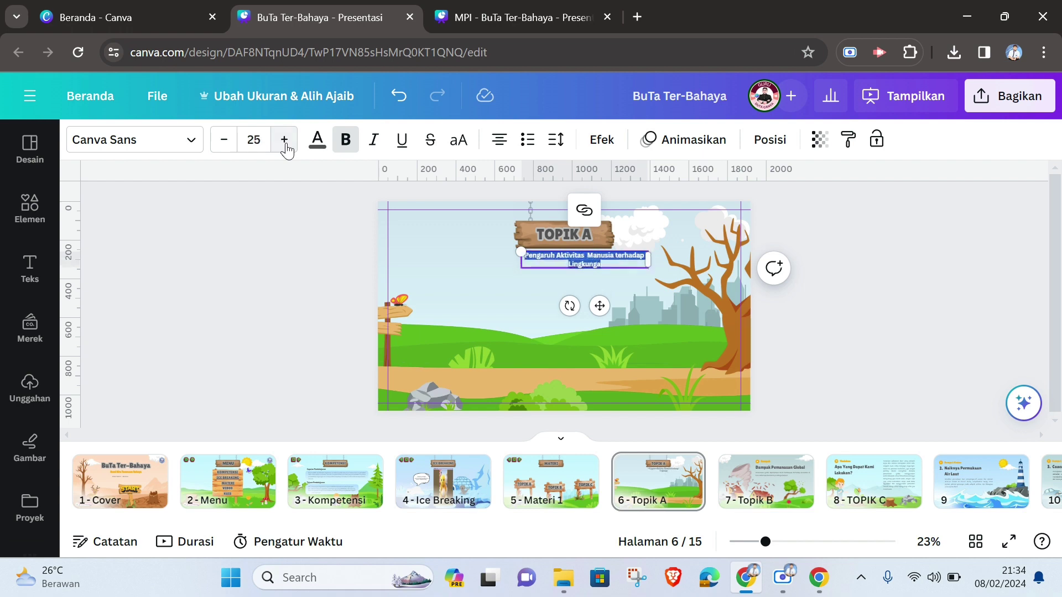
click(284, 141)
drag(605, 264, 648, 260)
click(839, 317)
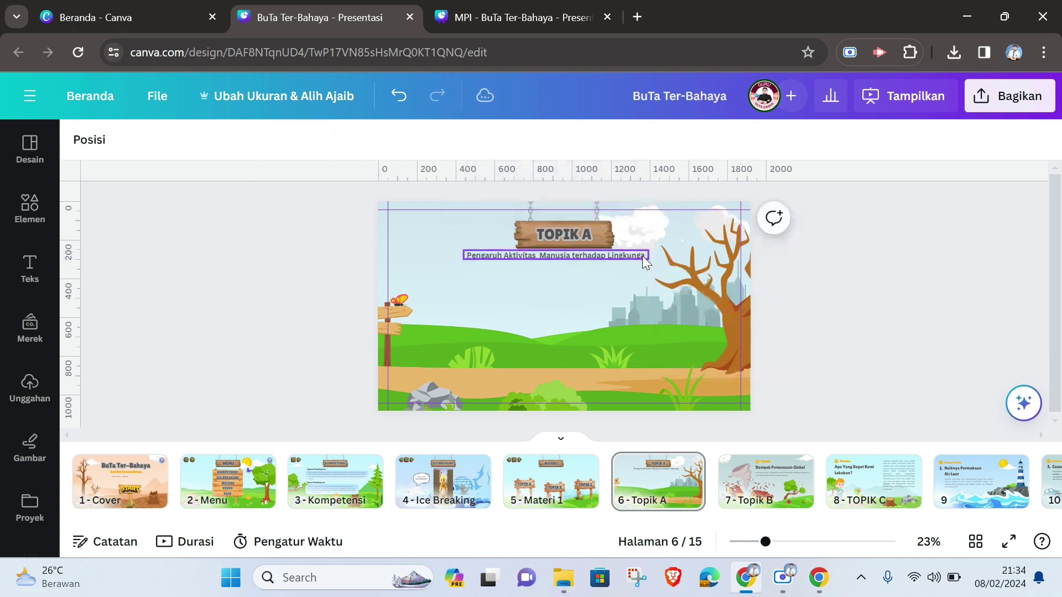
Complete the description's last word as Lingkungan and shift the text slightly lower beneath the sign.
click(643, 257)
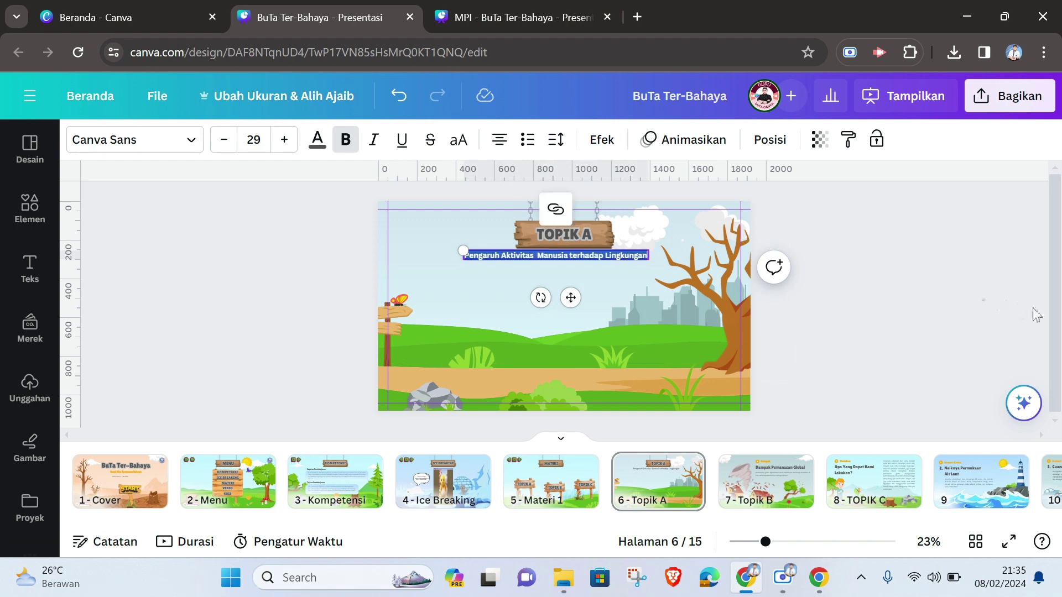
click(898, 314)
click(570, 257)
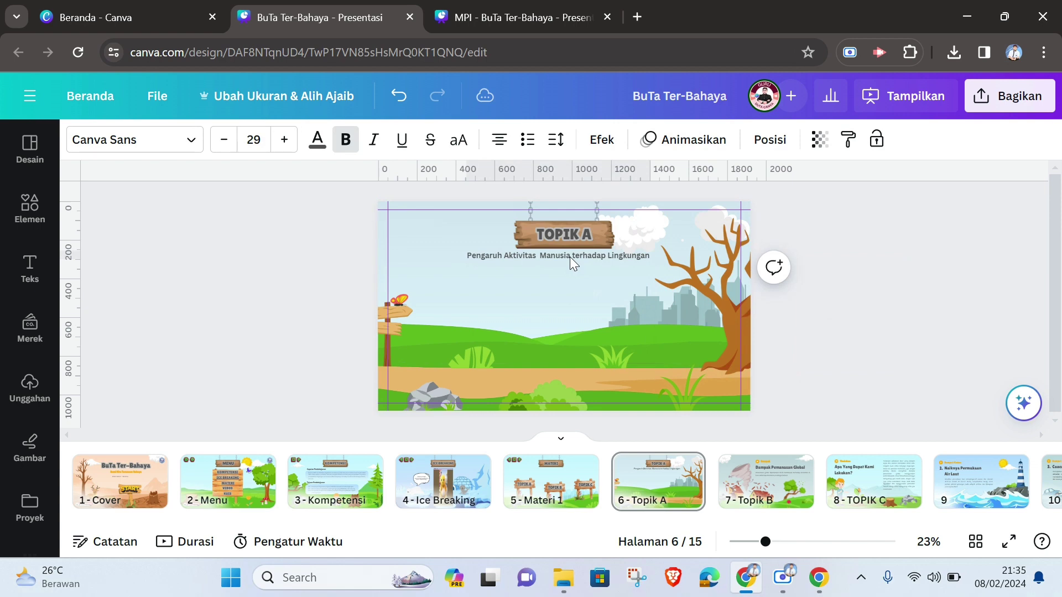
drag(570, 256, 570, 260)
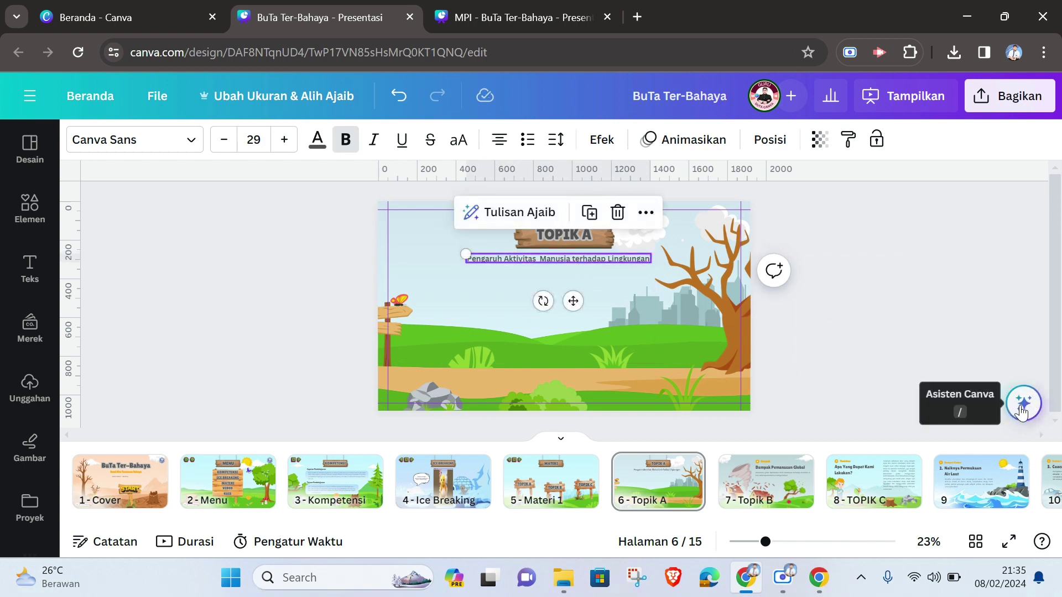
click(1022, 412)
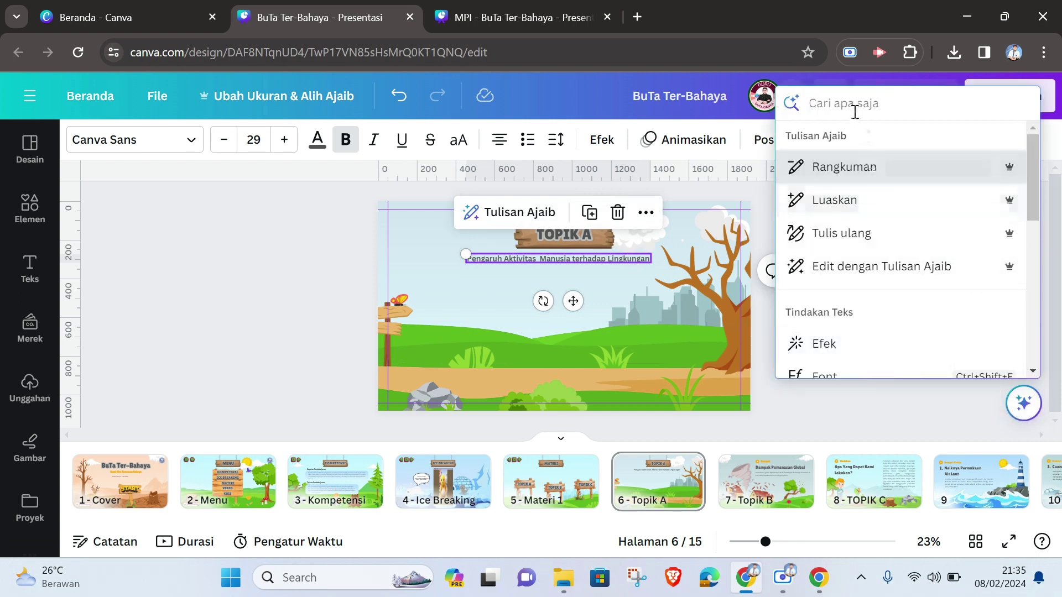
text(tulisan )
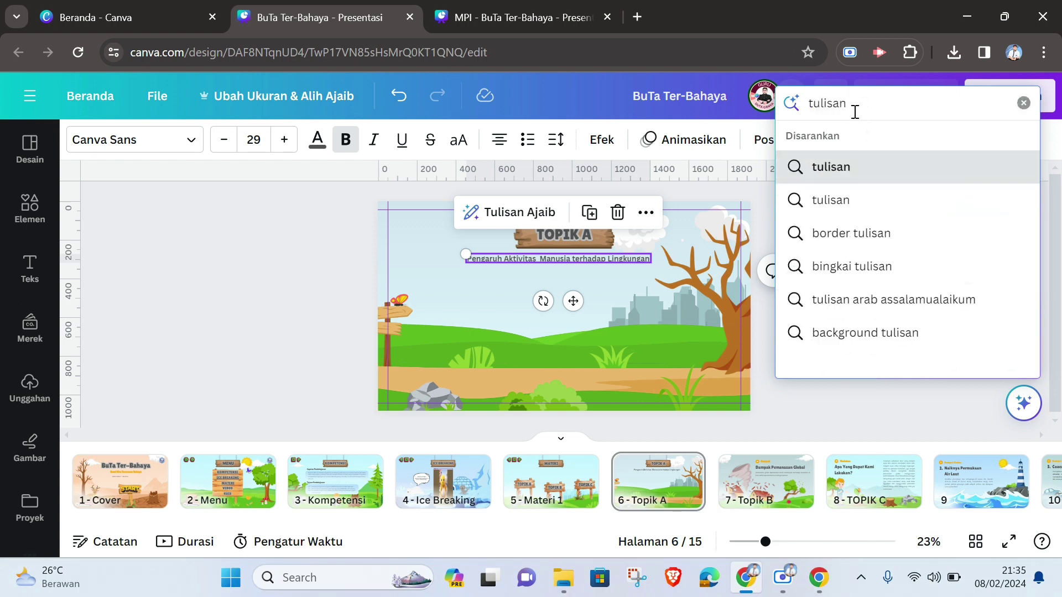
text(ajaib)
key(Return)
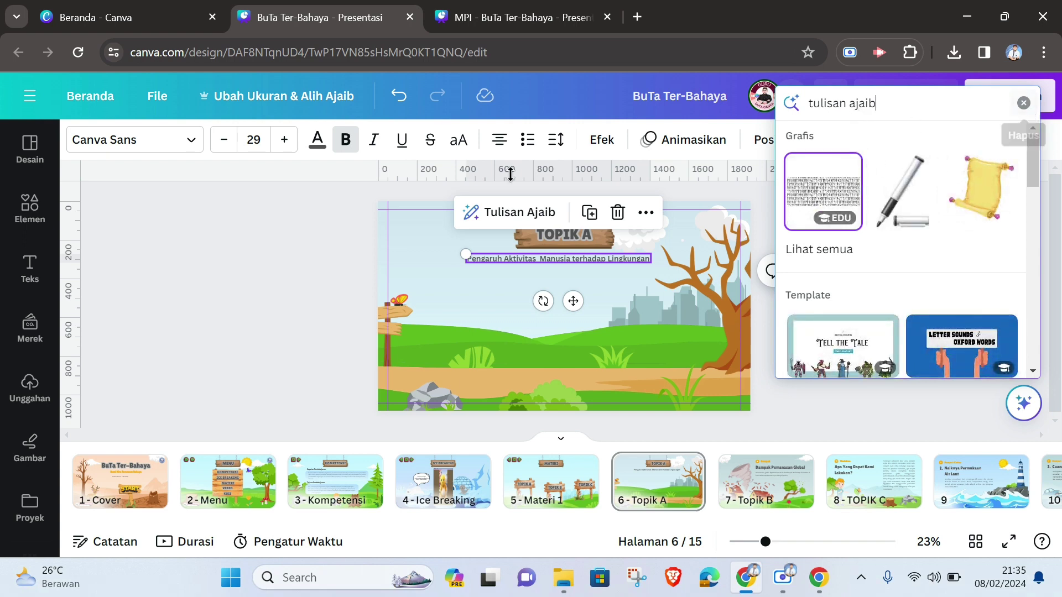
click(508, 215)
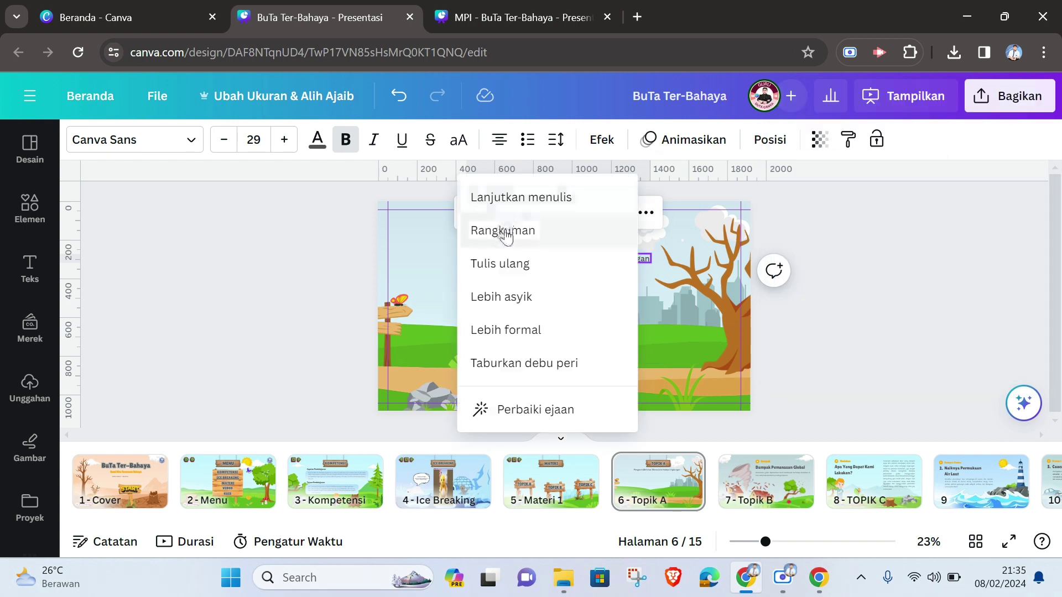
click(530, 305)
Generate a paragraph with Tulisan Ajaib from the prompt "Pengaruh Aktivitas Manusia terhadap Lingkungan" on page 6 - Topik A.
click(514, 300)
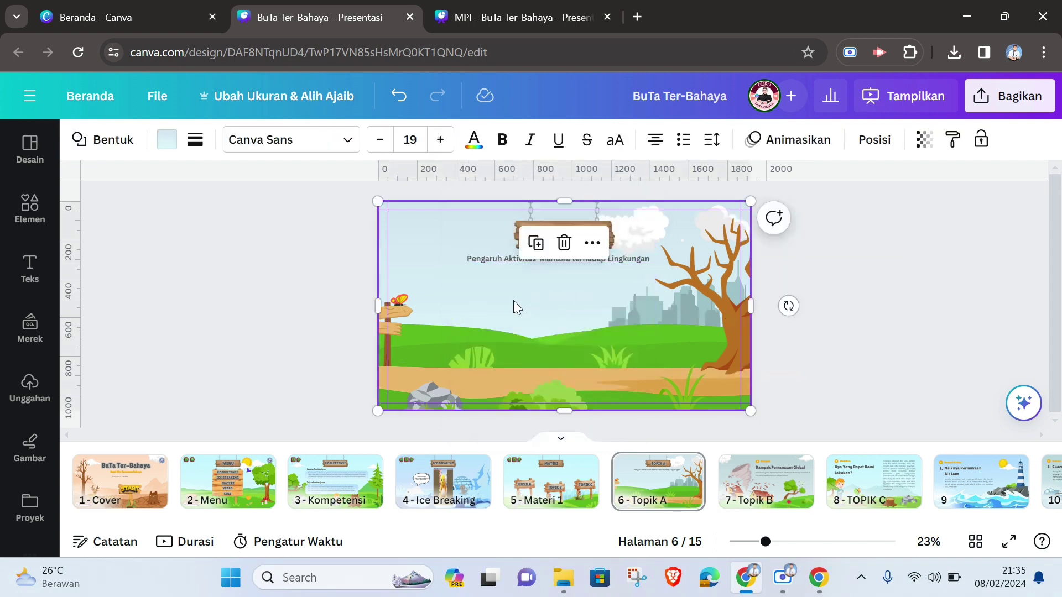
click(1023, 403)
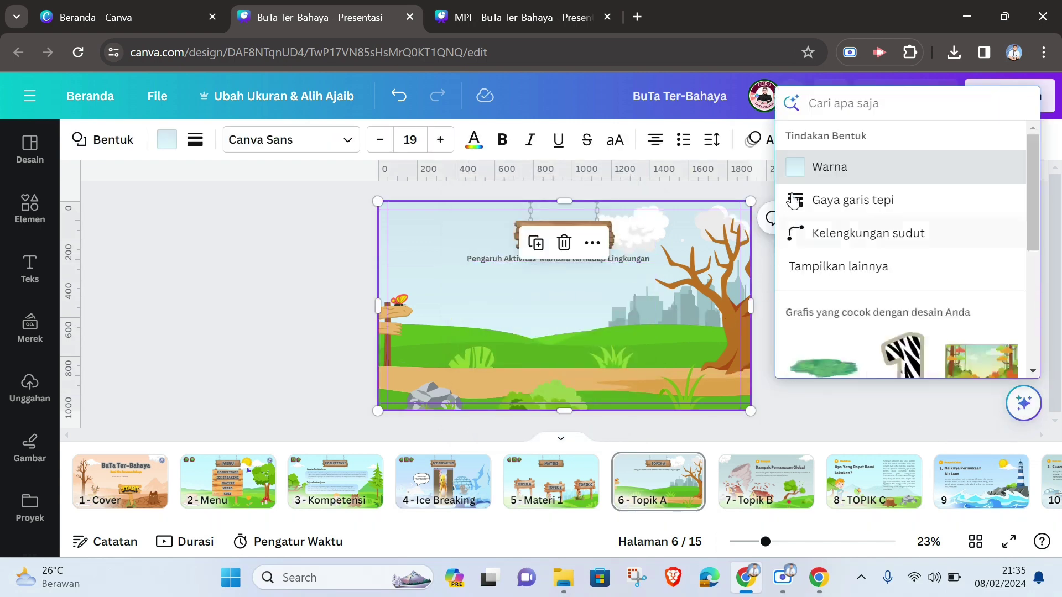
text(tulisan)
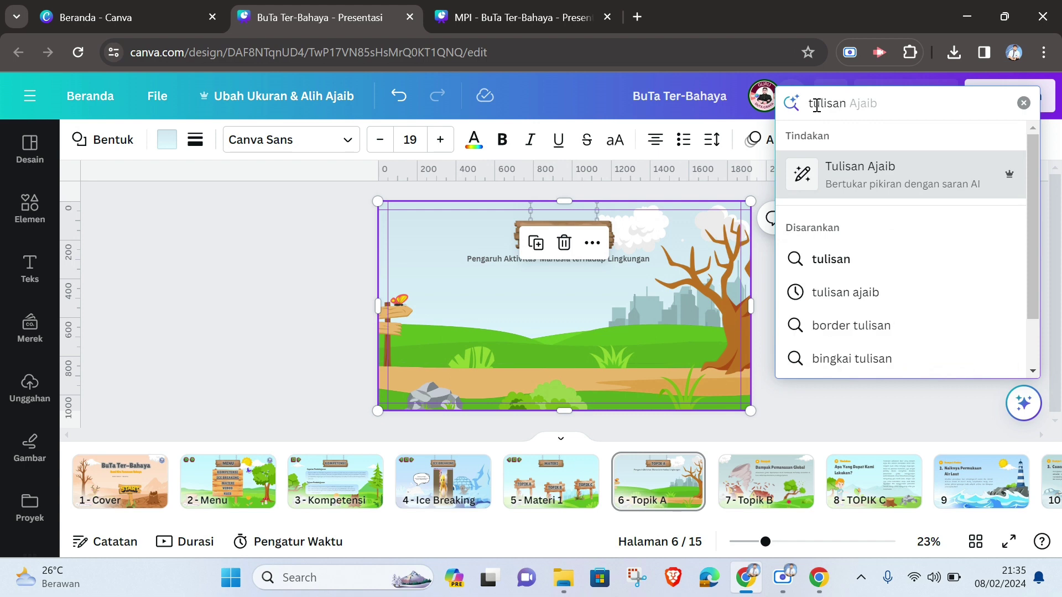
click(833, 173)
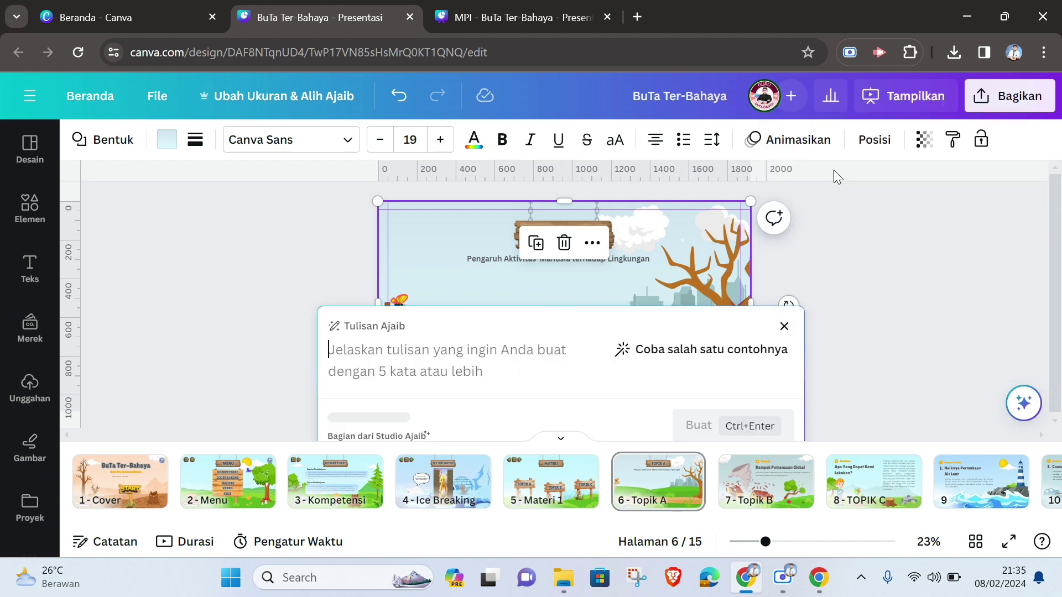
text(Pengaruh Aktivitas  Manusia terhadap Lingkungan)
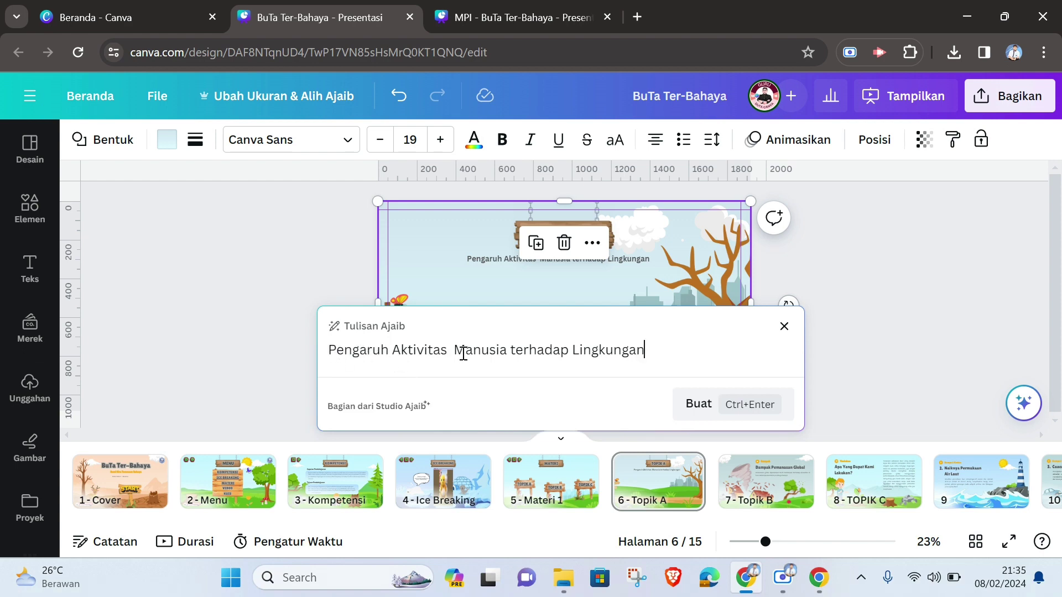
key(BackSpace)
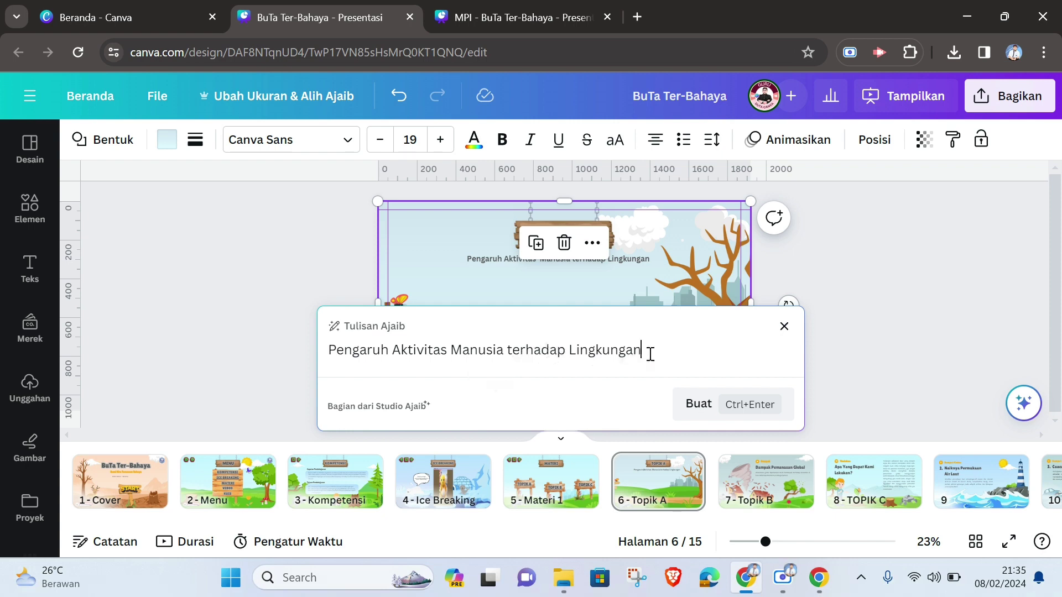
key(ctrl+Return)
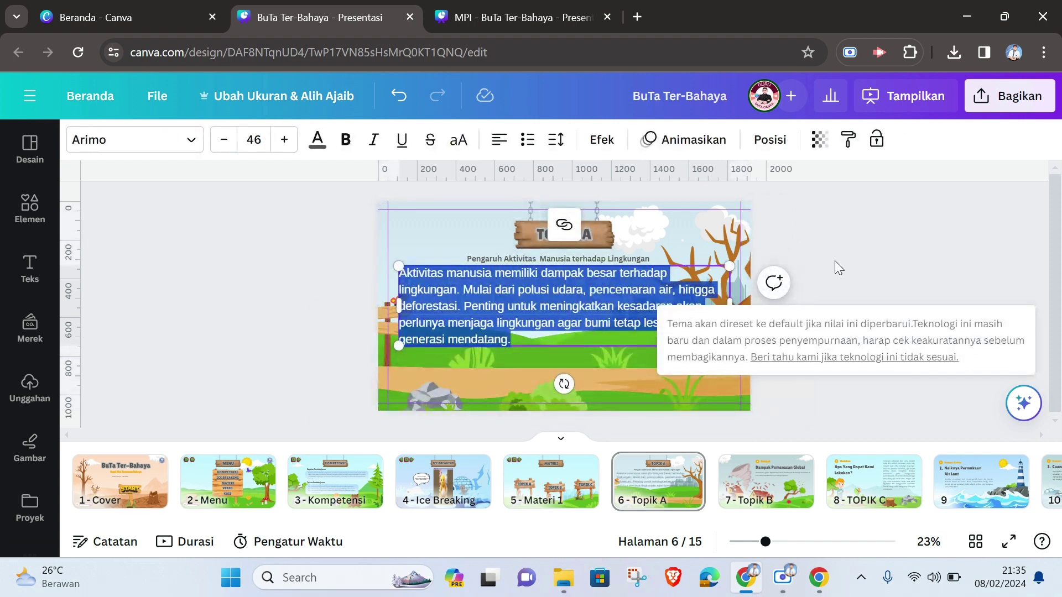
click(871, 265)
Scale the generated paragraph down to font size 35 and move it toward the middle of the page beneath the description.
click(599, 305)
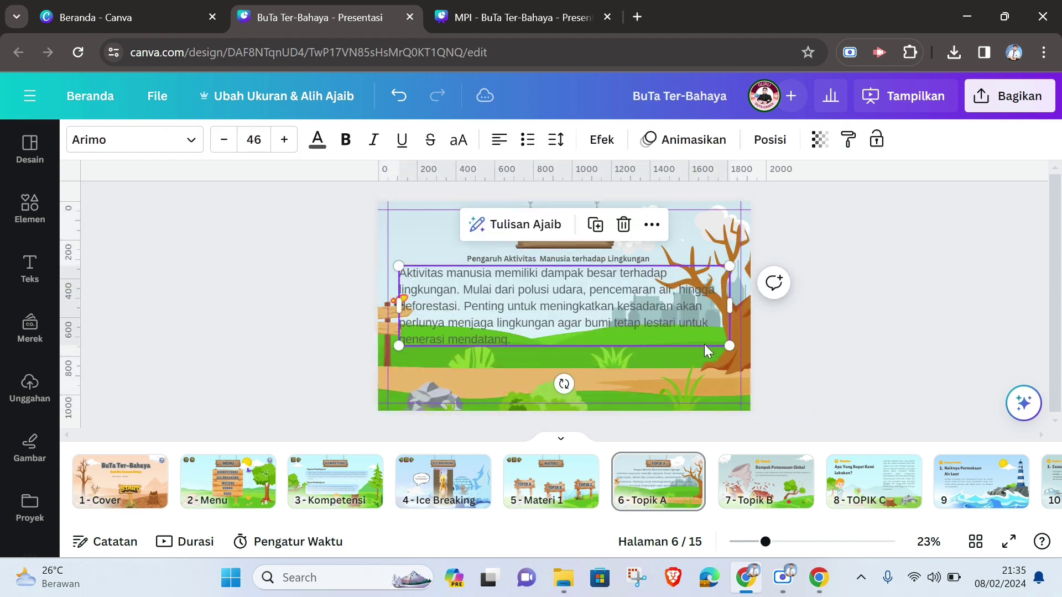
drag(726, 344, 651, 327)
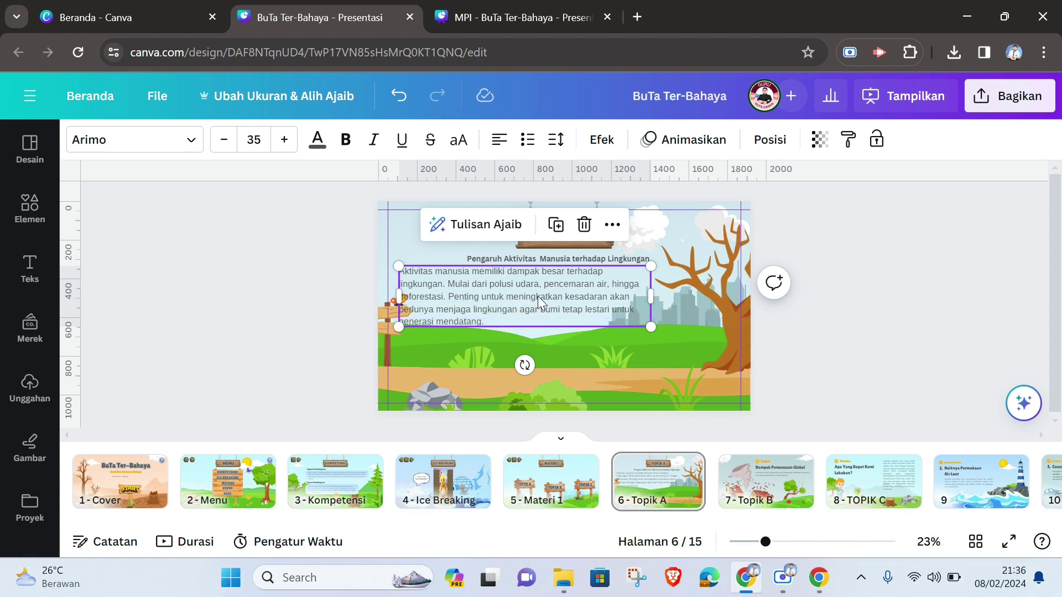
drag(538, 297, 561, 308)
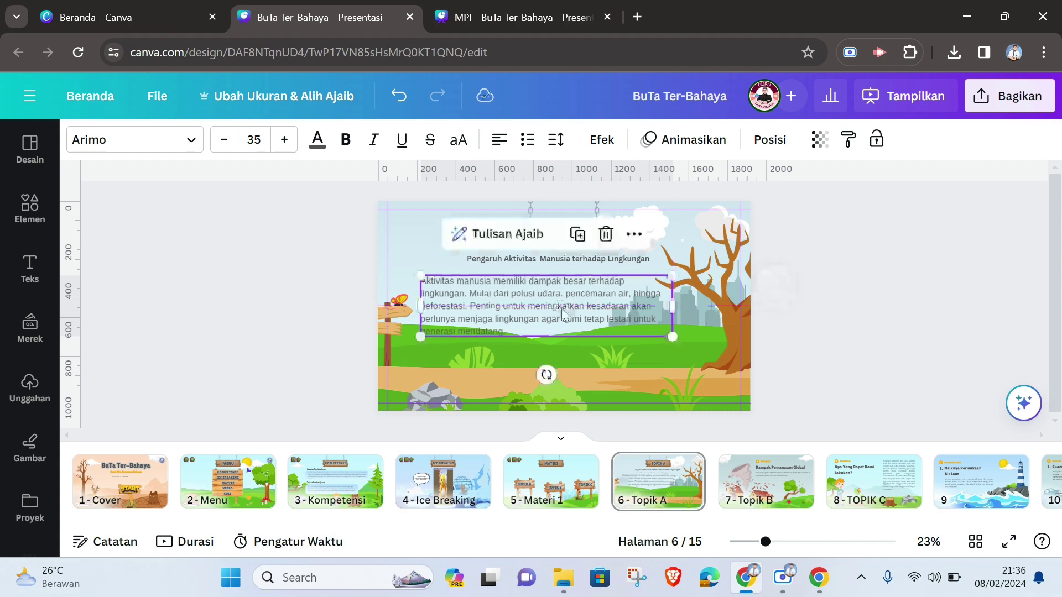
click(875, 344)
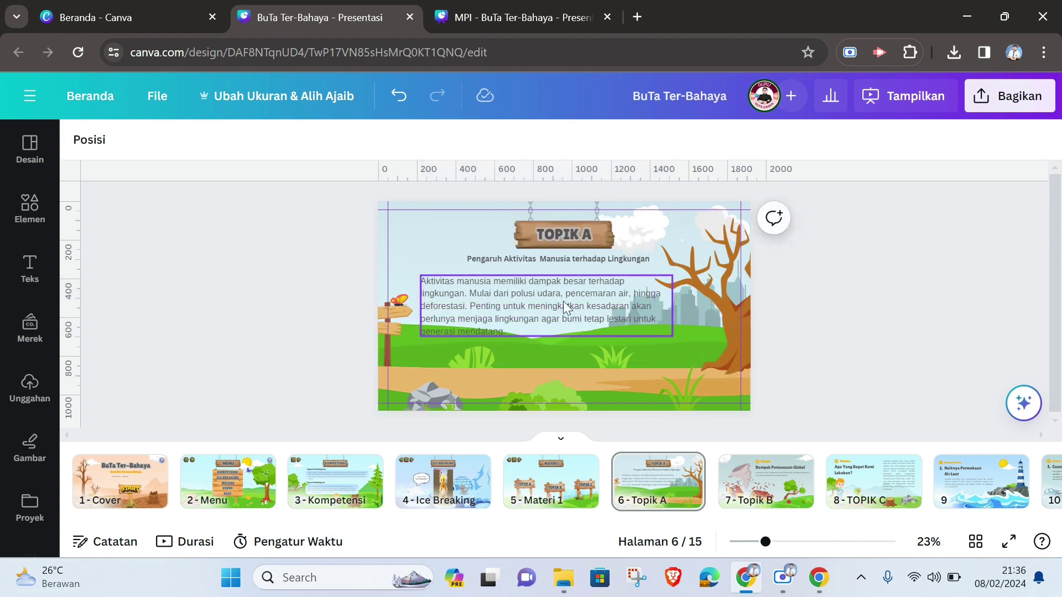
Shift the paragraph slightly down and right, and browse the Papan kayu graphics for a board to put behind it.
drag(559, 305, 570, 313)
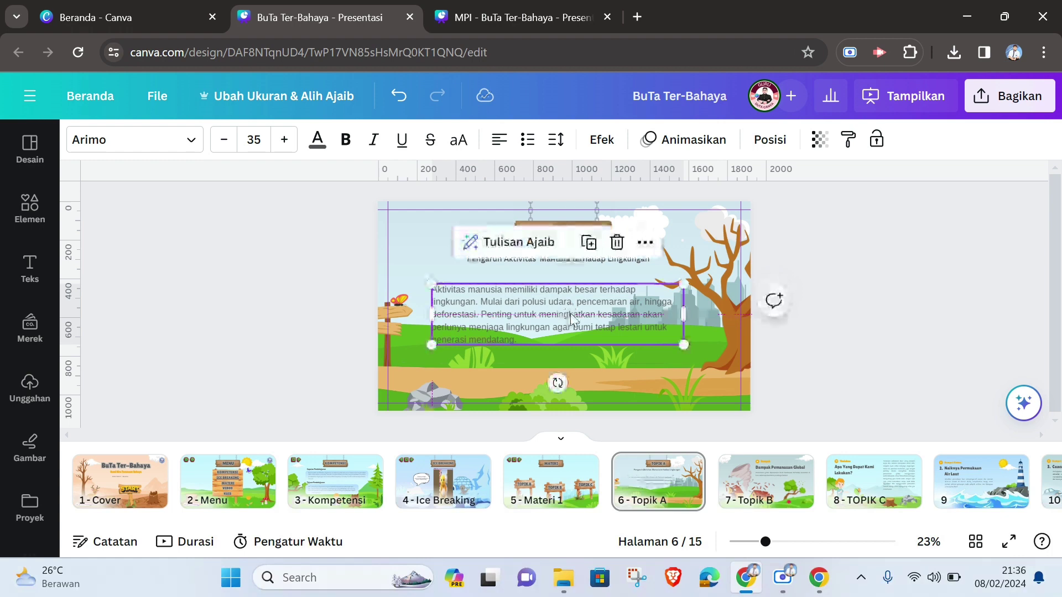
click(30, 211)
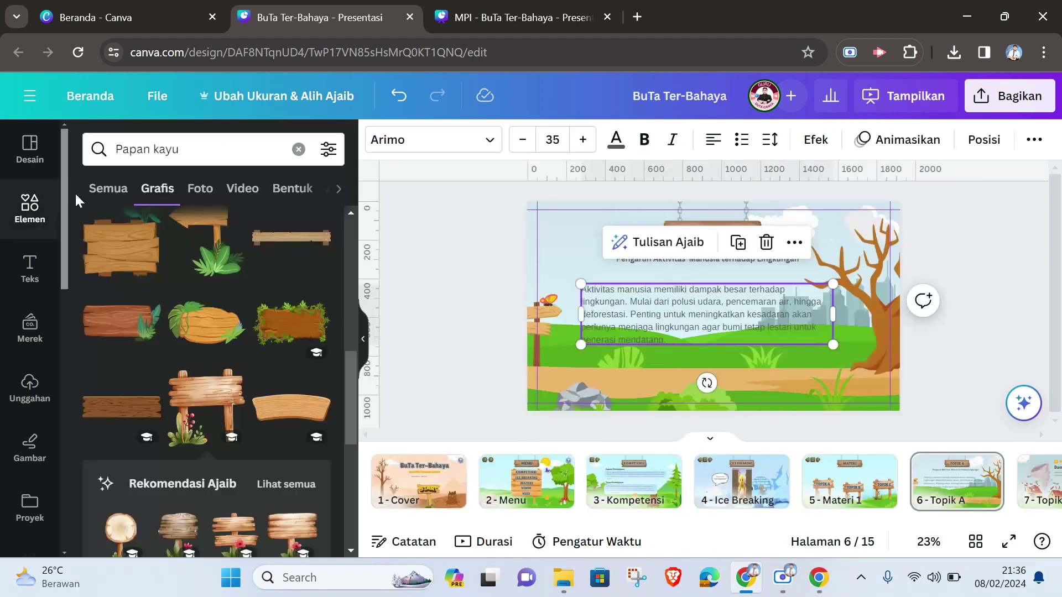
scroll(271, 304, down, 5)
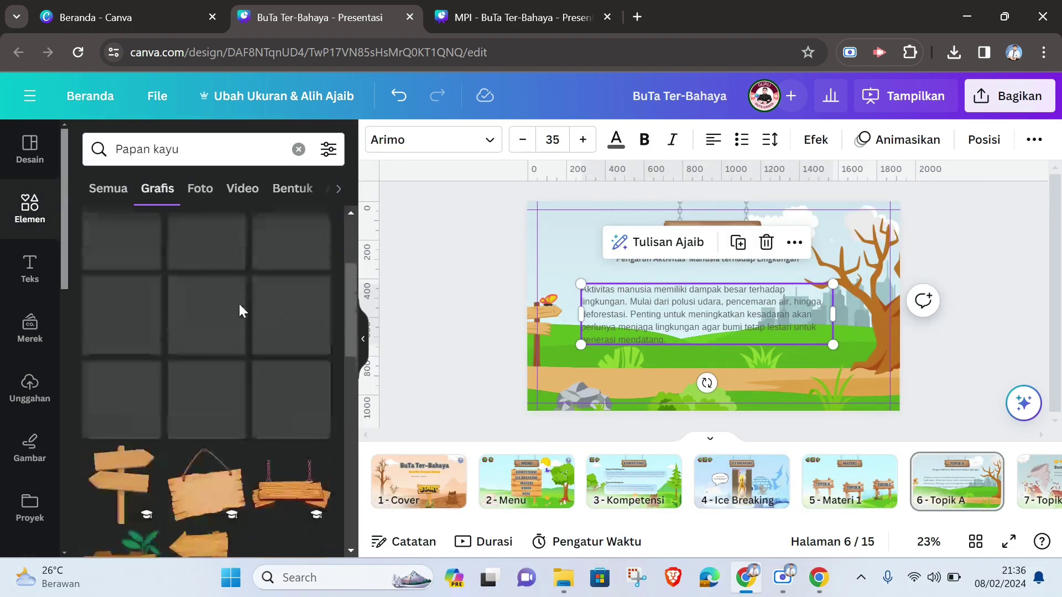
scroll(233, 395, up, 5)
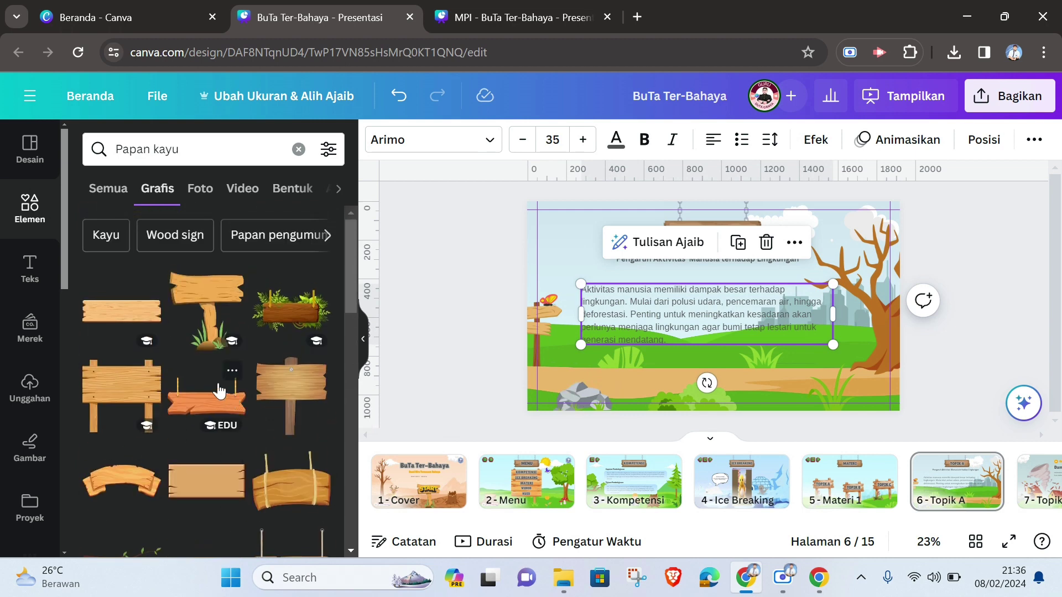
scroll(273, 348, down, 3)
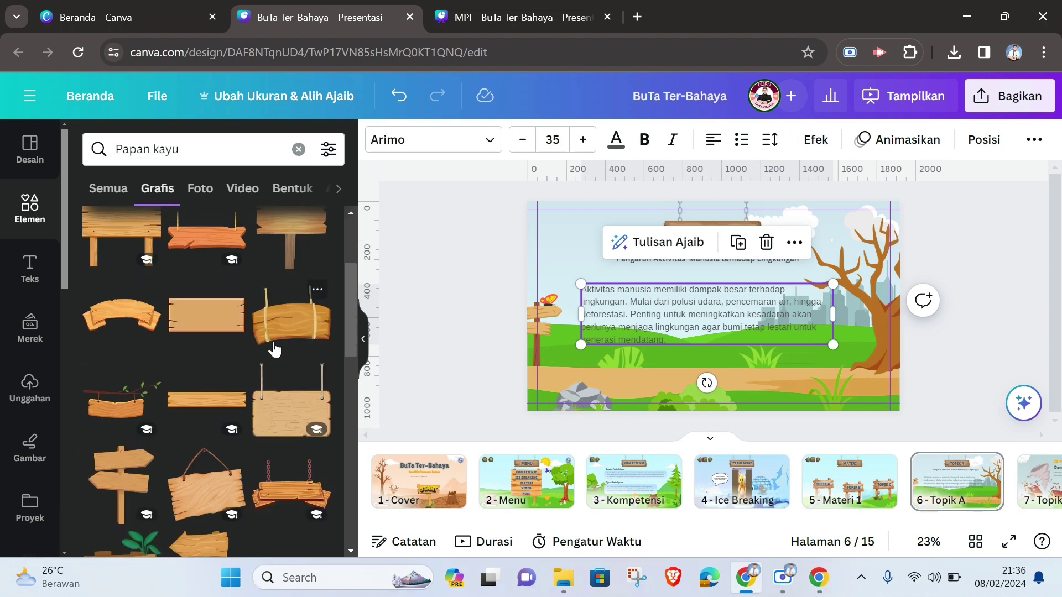
scroll(271, 360, down, 6)
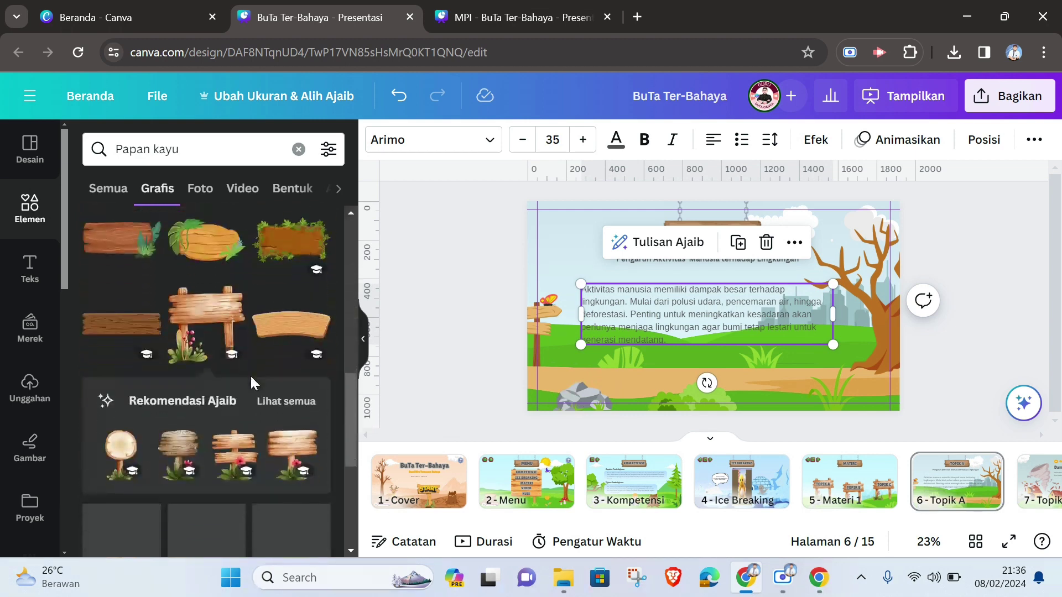
scroll(250, 374, down, 3)
scroll(201, 407, down, 2)
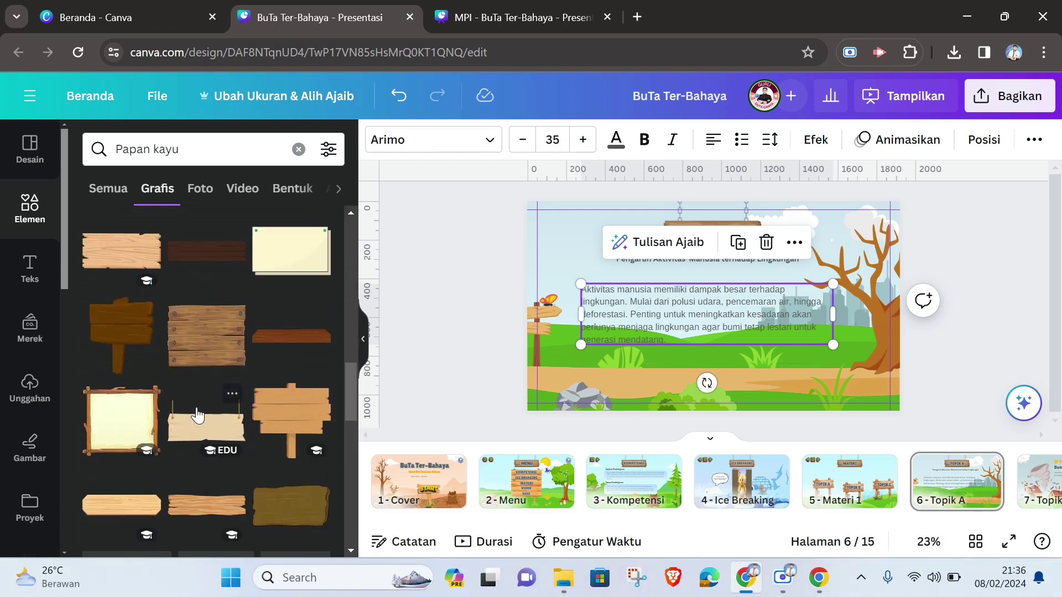
scroll(196, 398, down, 5)
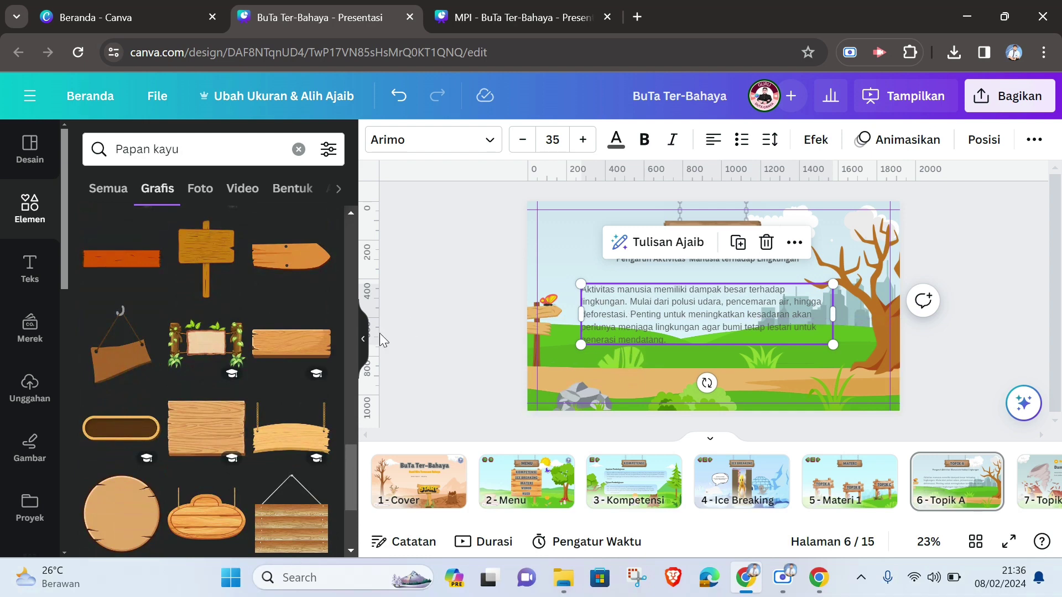
scroll(150, 432, down, 5)
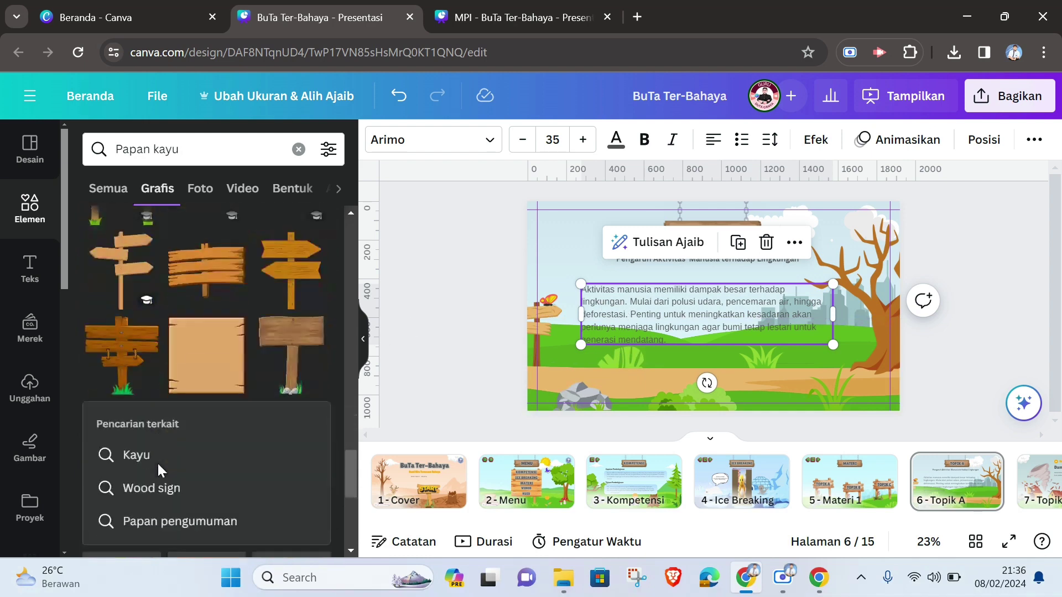
scroll(158, 464, down, 5)
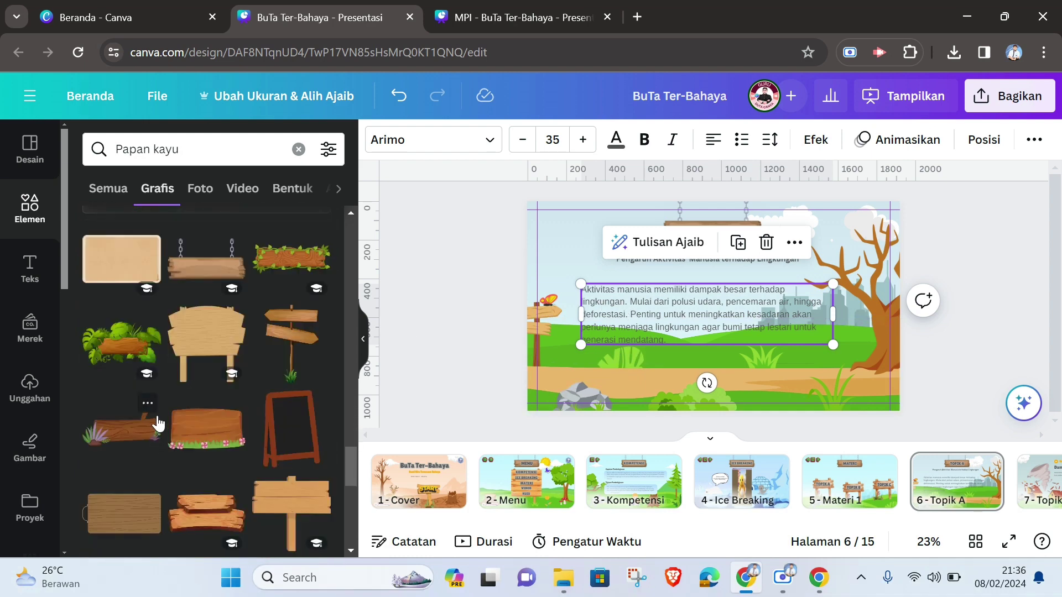
Add the light rectangular parchment-like board graphic, shrink it and position it beneath the subtitle behind the paragraph.
click(108, 267)
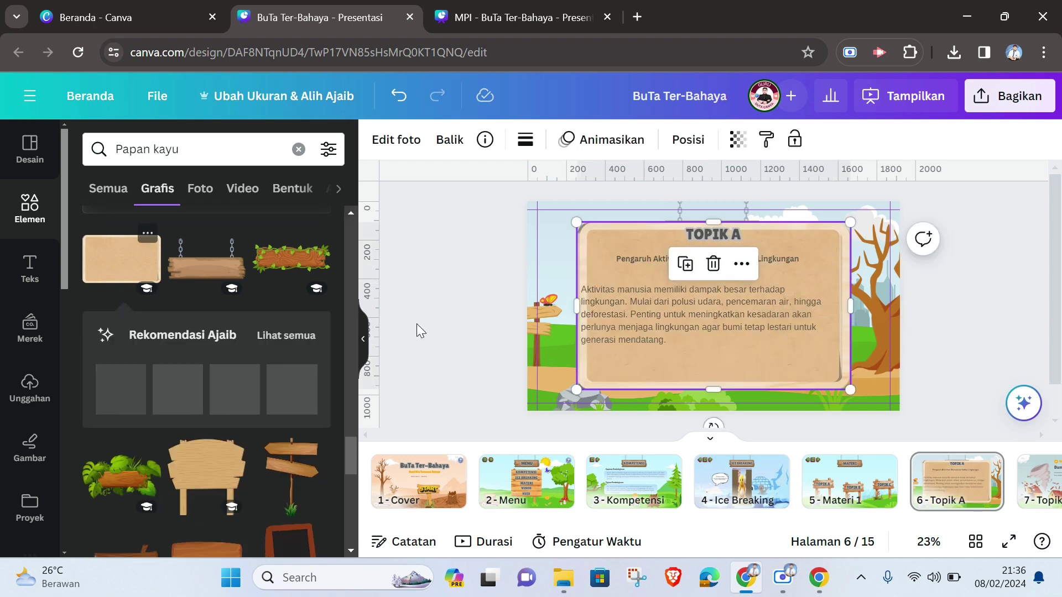
drag(576, 222, 628, 254)
drag(799, 366, 721, 374)
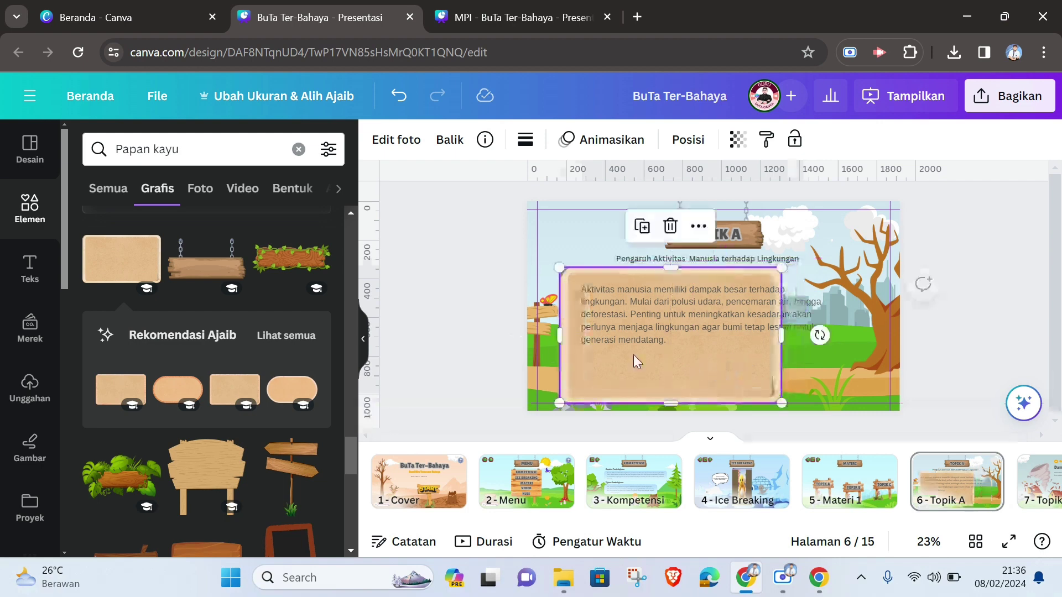
Show all Rekomendasi Ajaib graphics related to the rectangular board and delete that board from the page.
scroll(202, 373, down, 3)
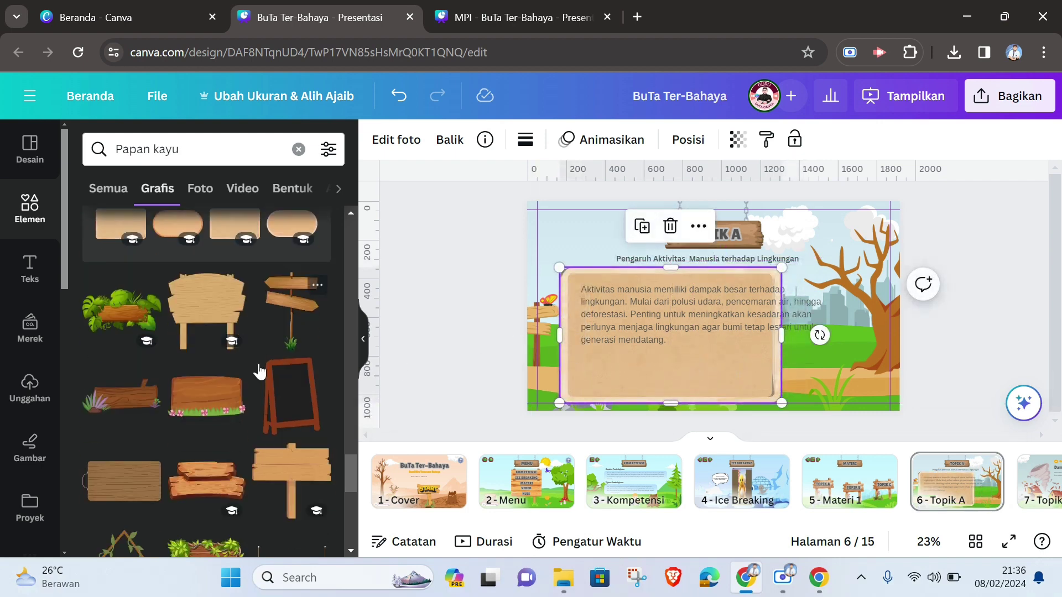
scroll(260, 377, up, 3)
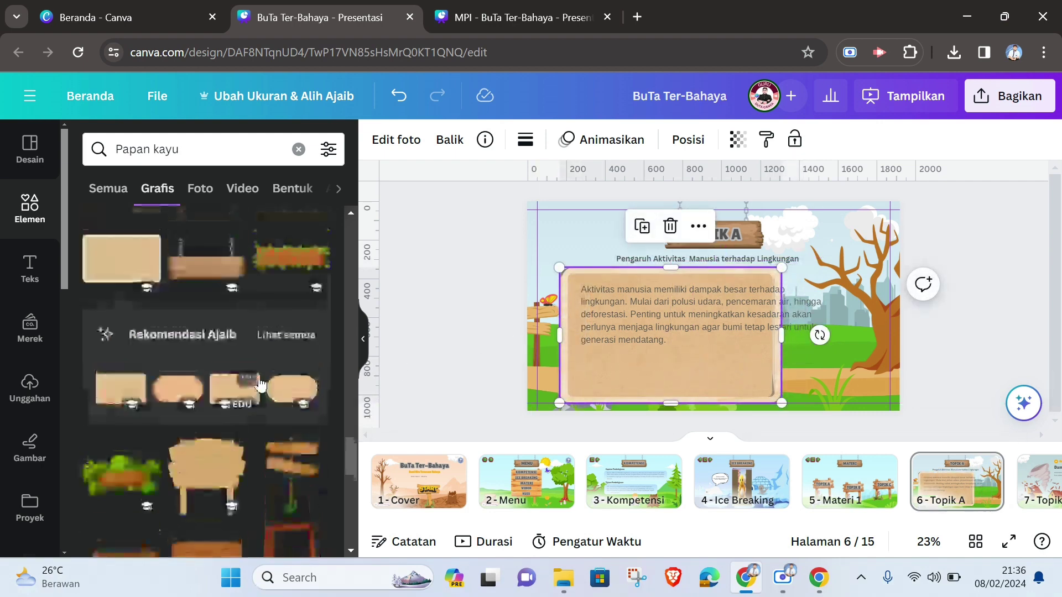
click(268, 338)
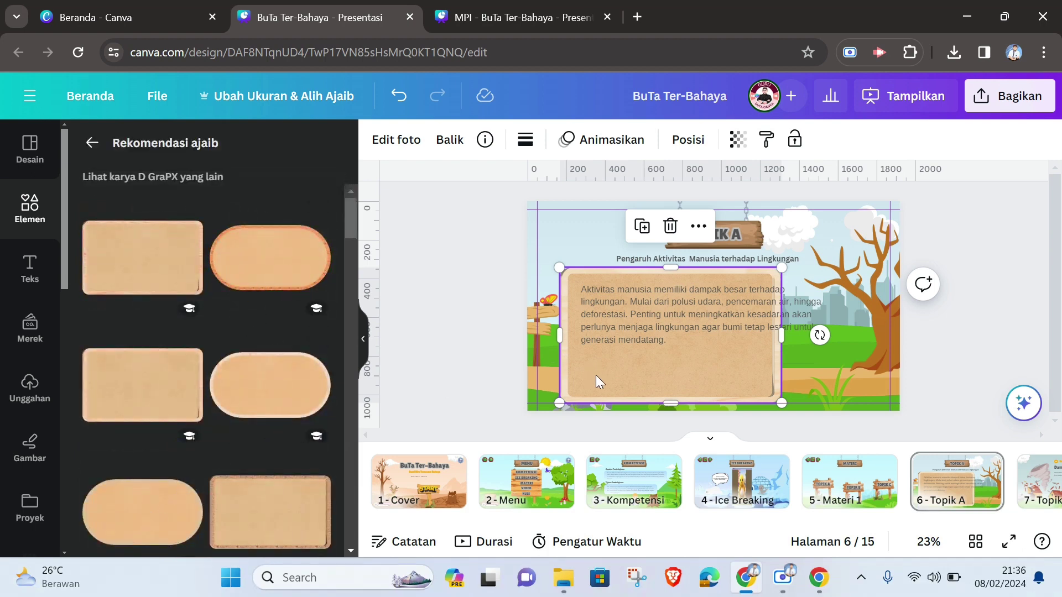
key(Delete)
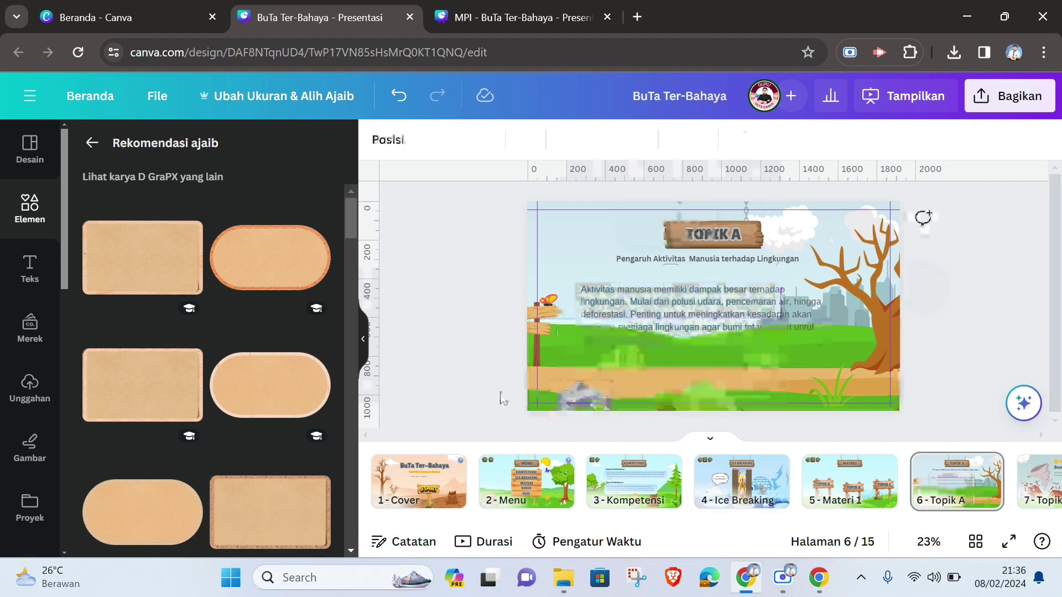
Add the oval board with the dark orange textured border, scale it down and place it beneath the subtitle behind the paragraph.
click(264, 269)
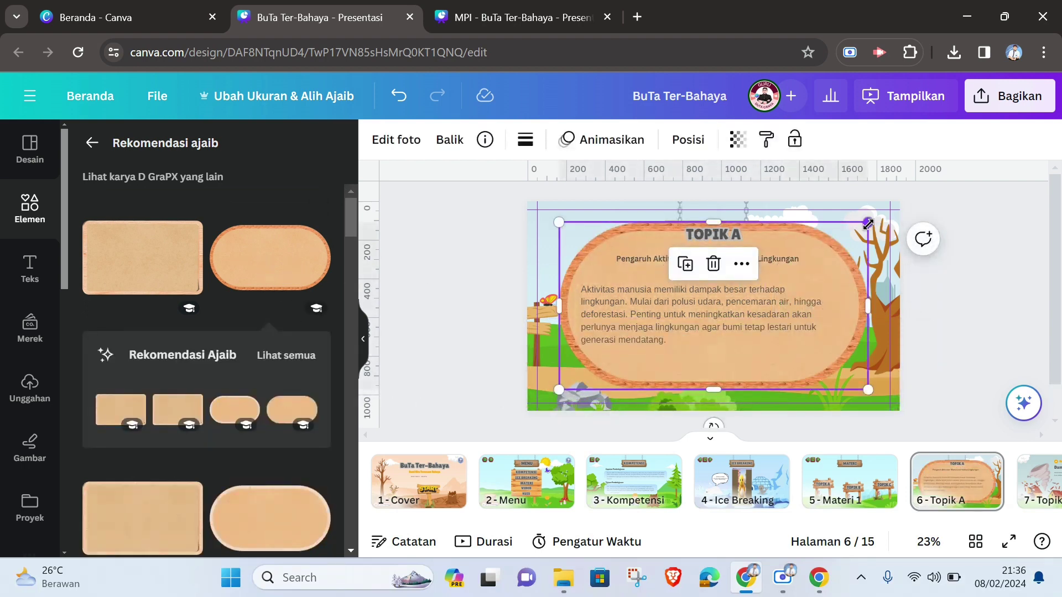
drag(868, 222, 821, 289)
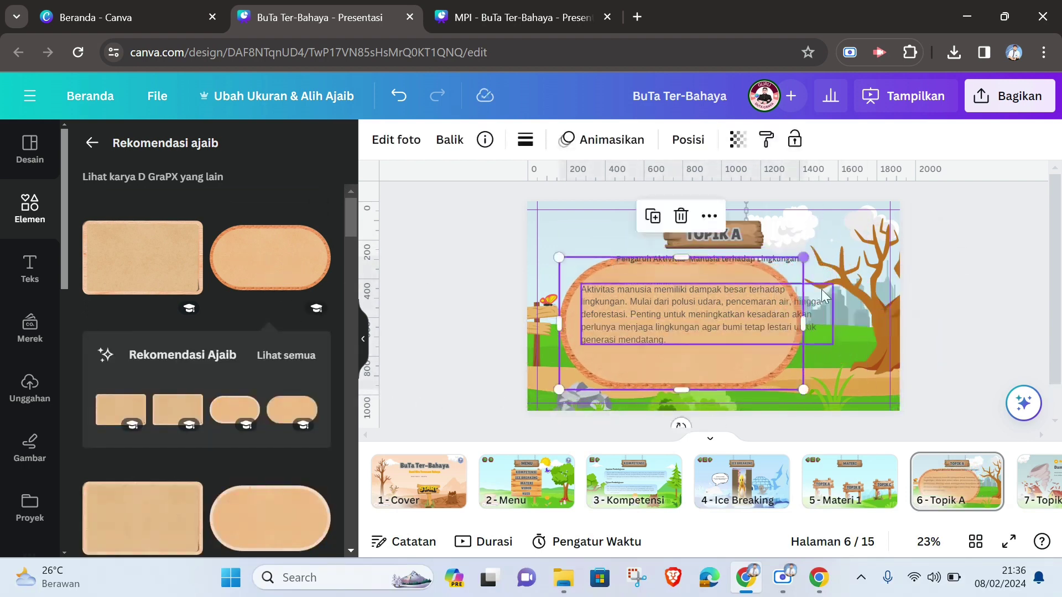
mouse_move(648, 378)
mouse_down()
mouse_move(698, 374)
mouse_move(666, 374)
mouse_up()
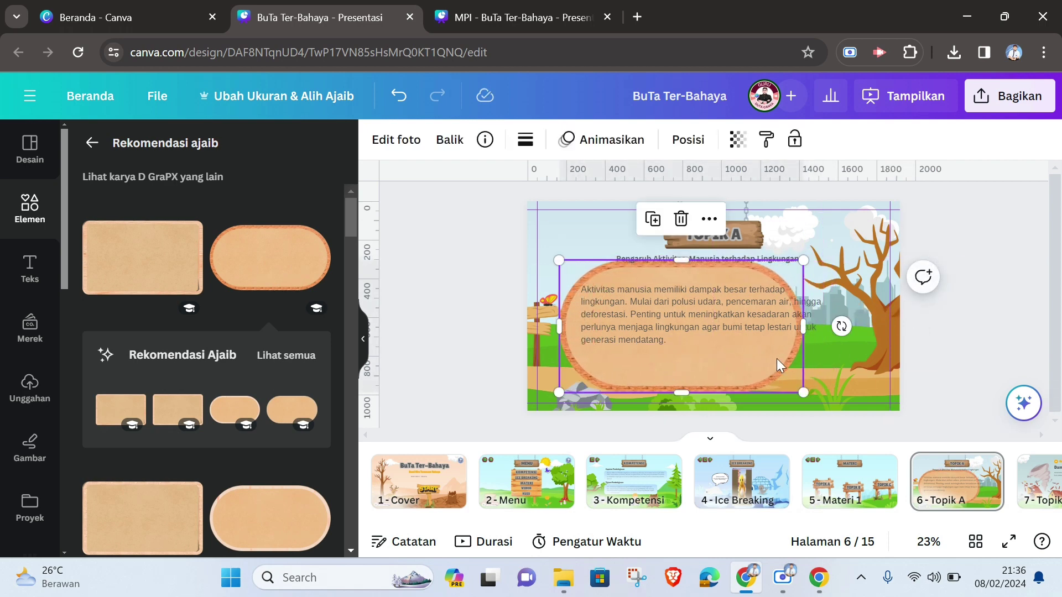
drag(803, 393, 765, 389)
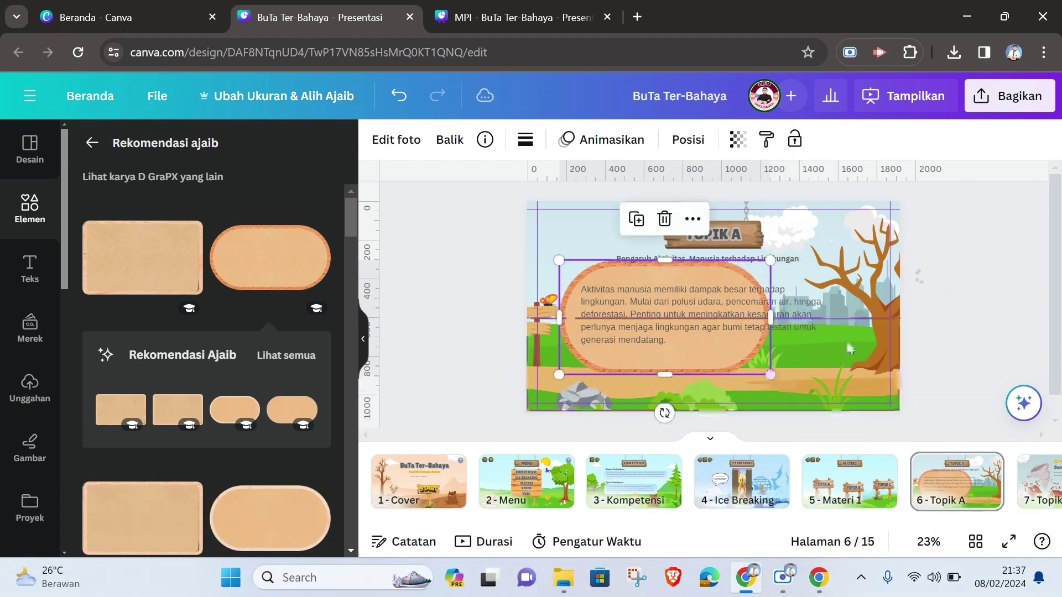
click(966, 326)
click(363, 339)
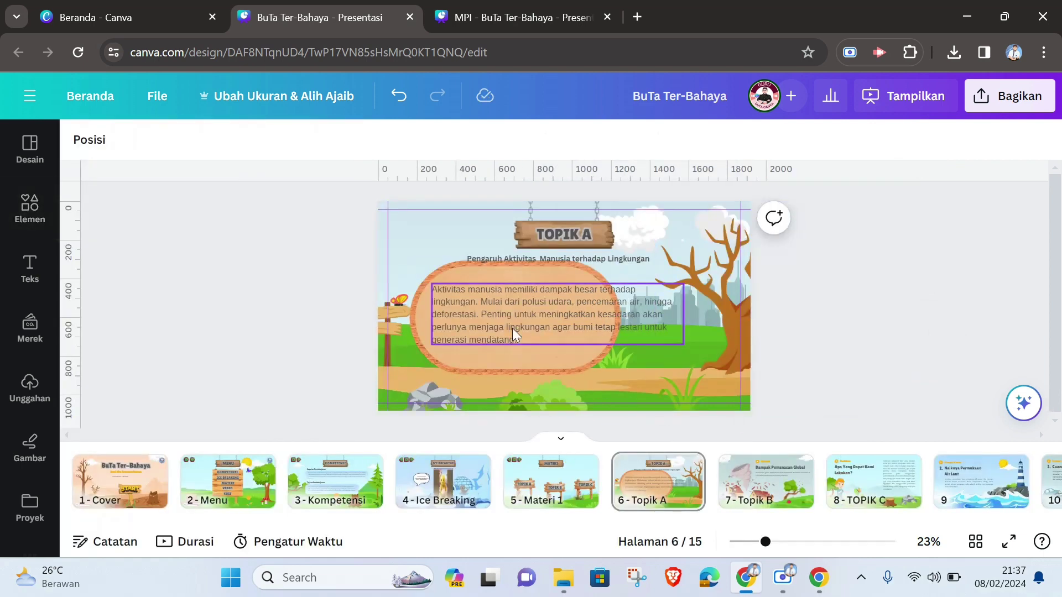
Try to widen the oval board by stretching its right side.
click(505, 277)
drag(621, 320, 654, 325)
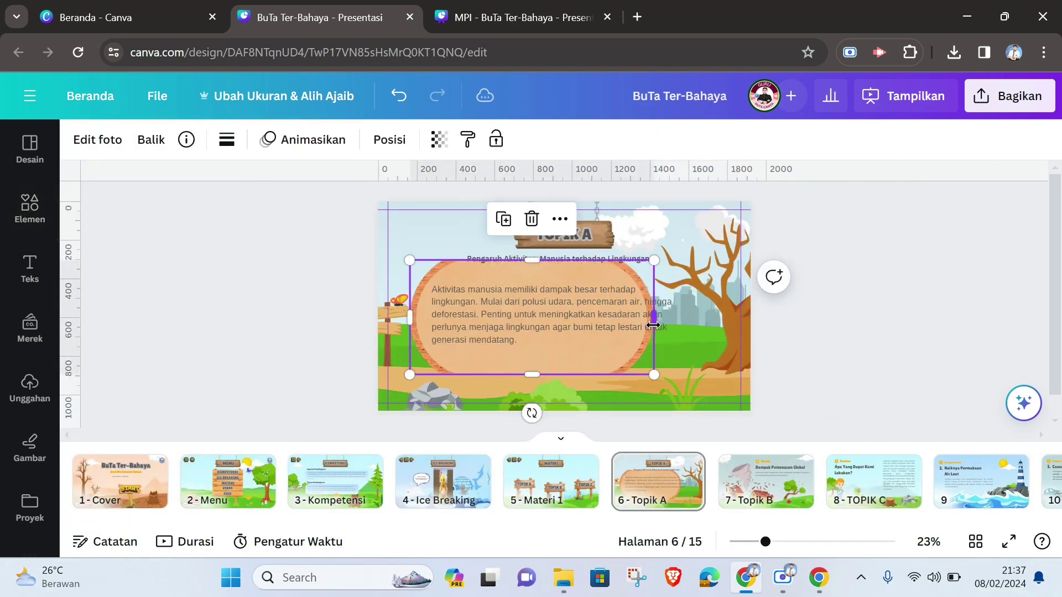
key(ctrl+z)
Duplicate the oval board, shift the copy right in line with the original, and crop off the copy's left part to extend the board.
click(897, 327)
click(517, 368)
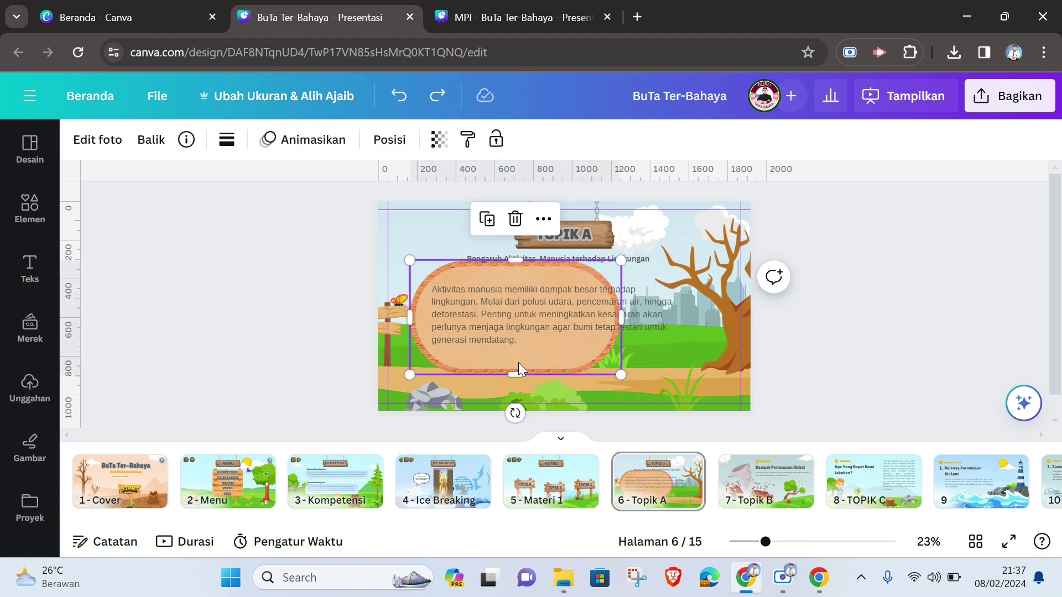
key(ctrl+])
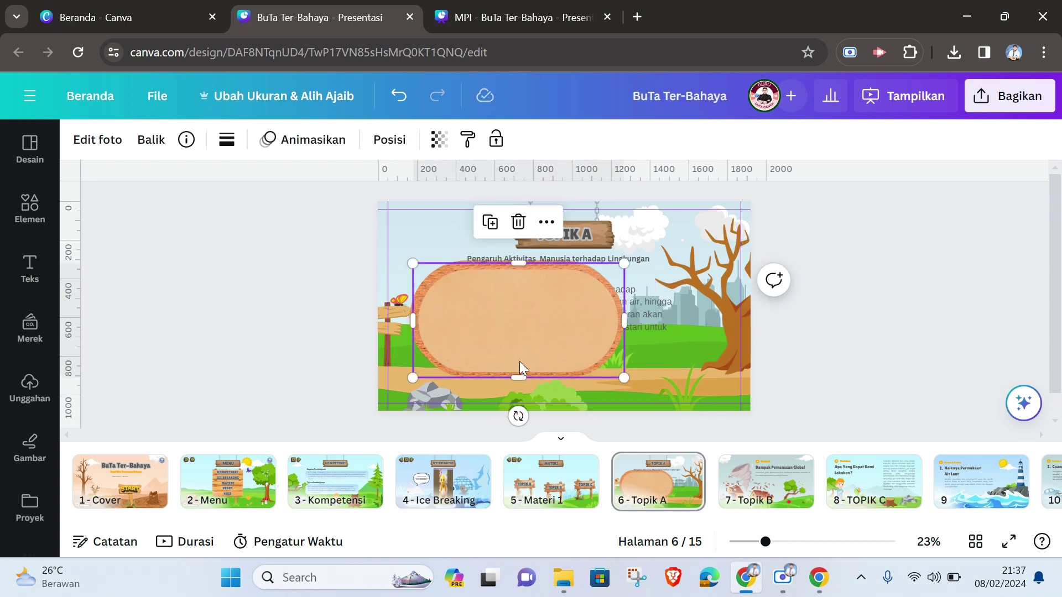
drag(520, 361, 598, 353)
drag(487, 323, 566, 328)
click(694, 319)
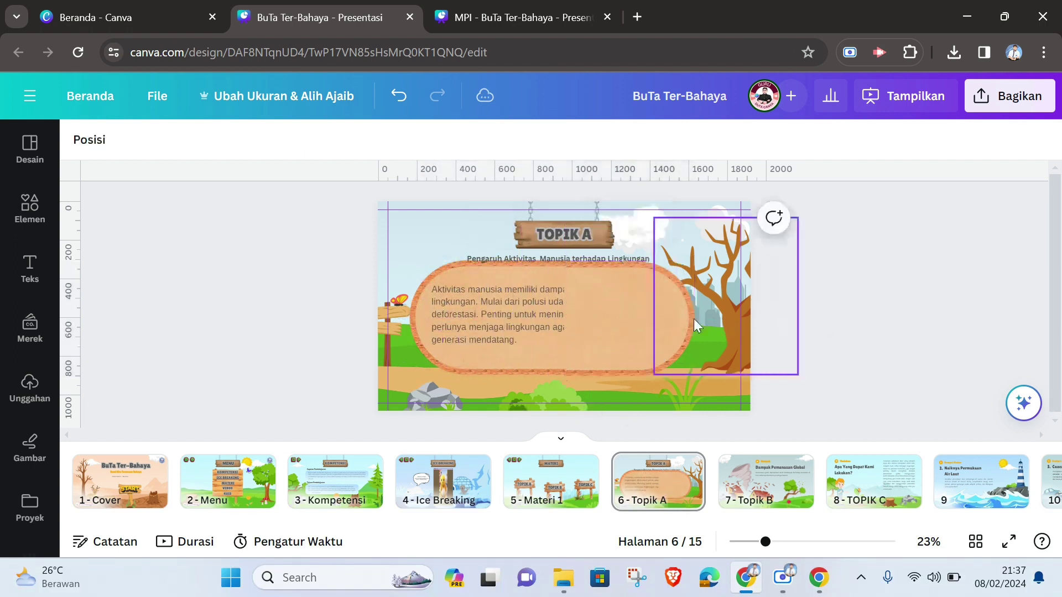
Move the cropped copy slightly further right so the combined board extends past the paragraph's right edge.
click(622, 318)
key(Escape)
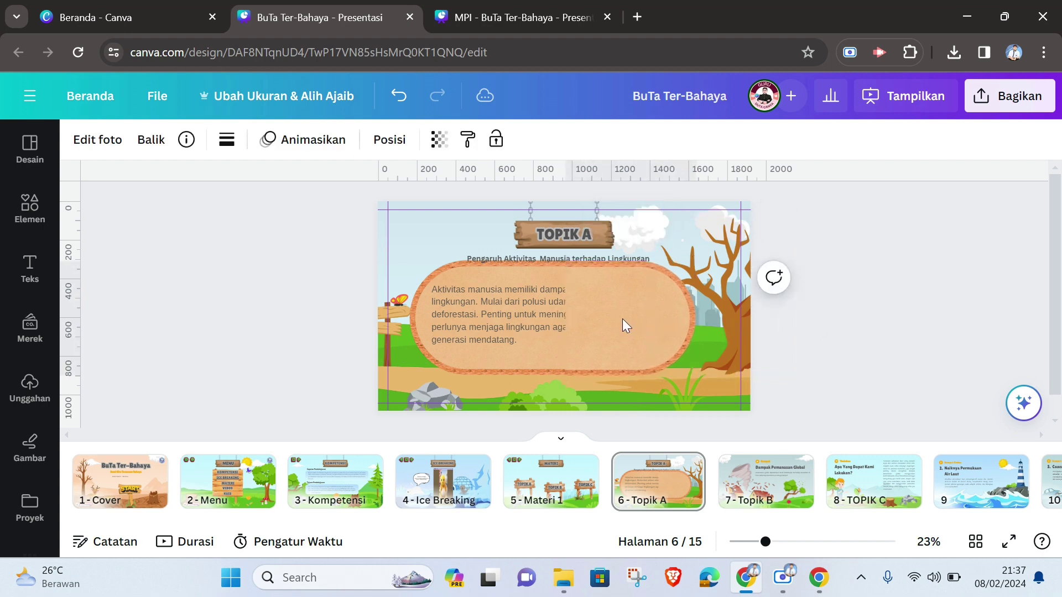
drag(622, 318, 621, 317)
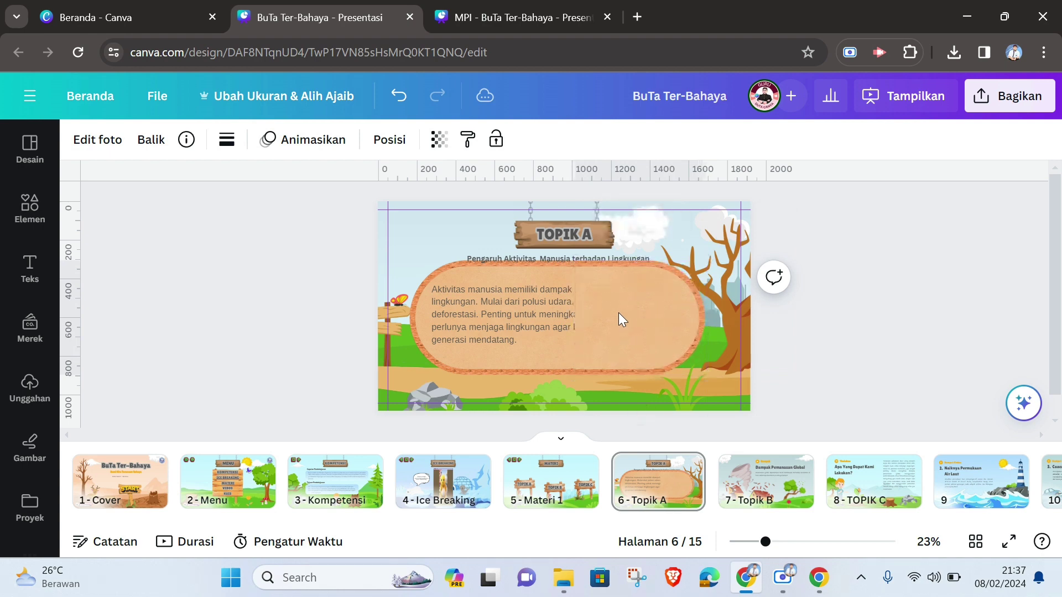
Group the two board pieces into one wide board and send the group backward behind the paragraph.
click(618, 313)
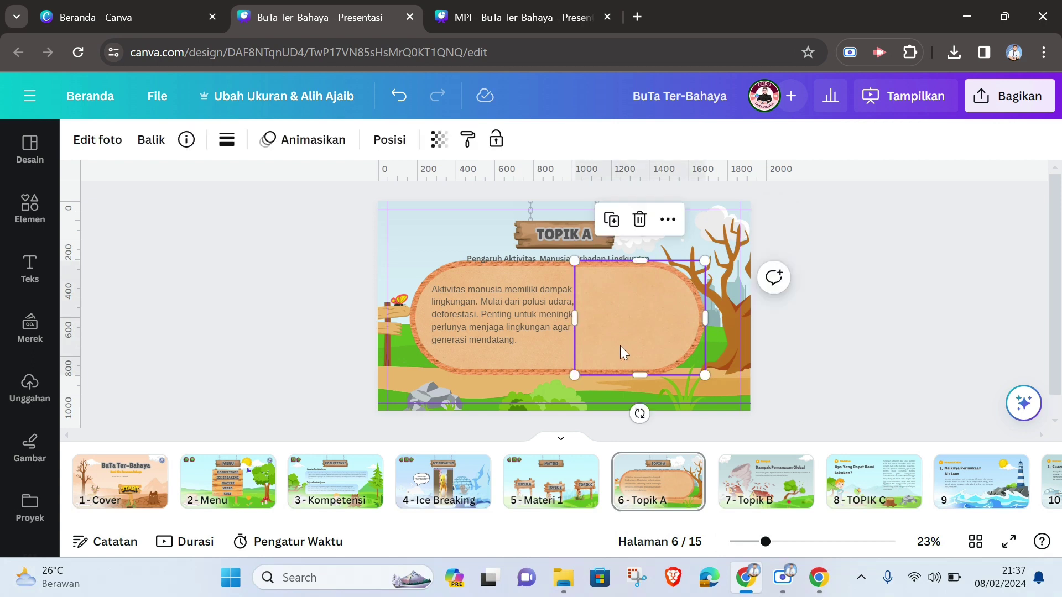
shift+click(422, 350)
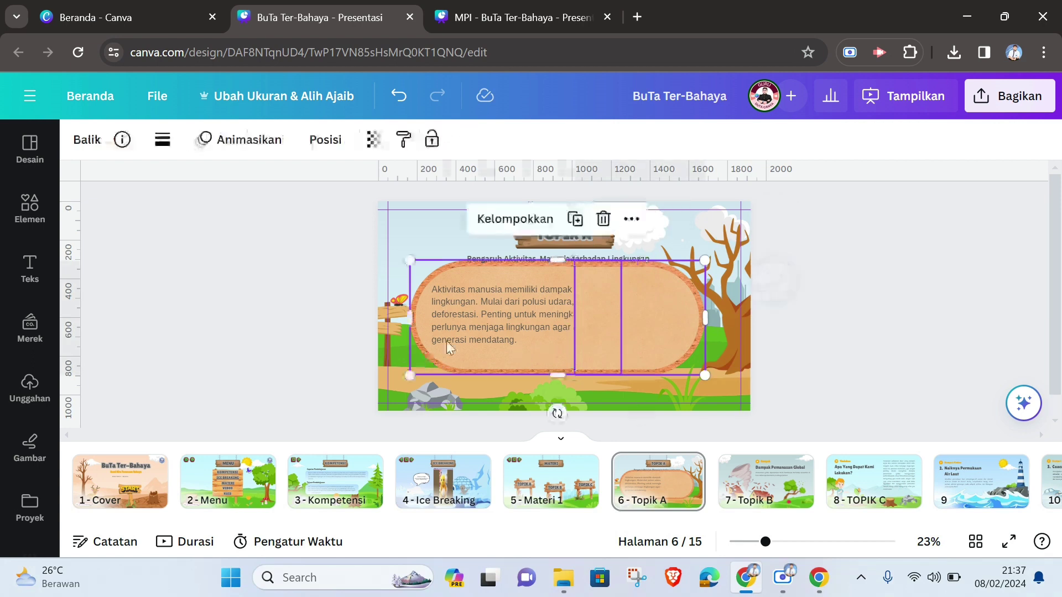
click(498, 219)
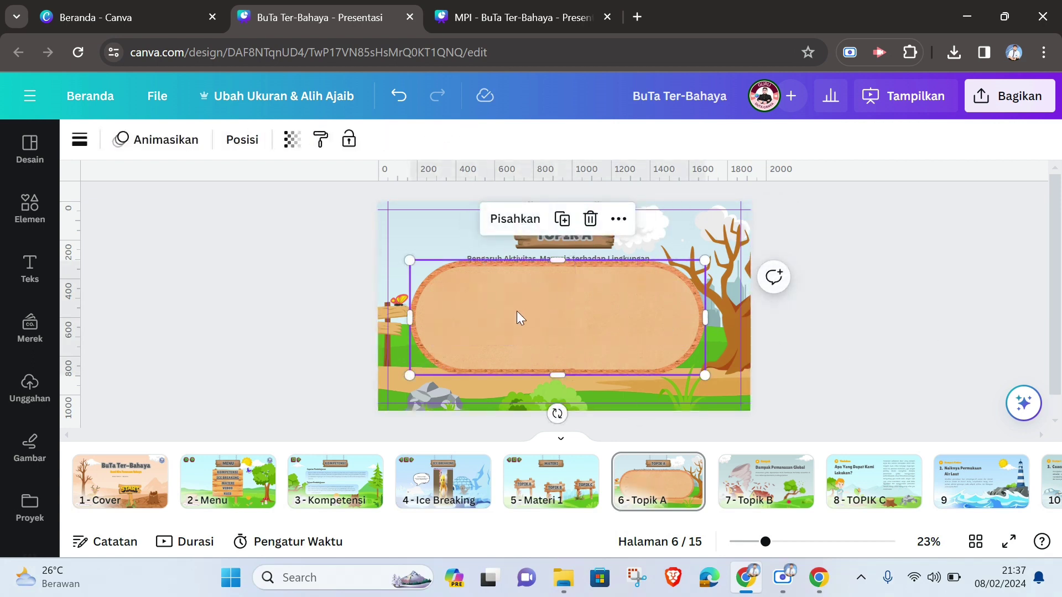
click(244, 143)
click(264, 188)
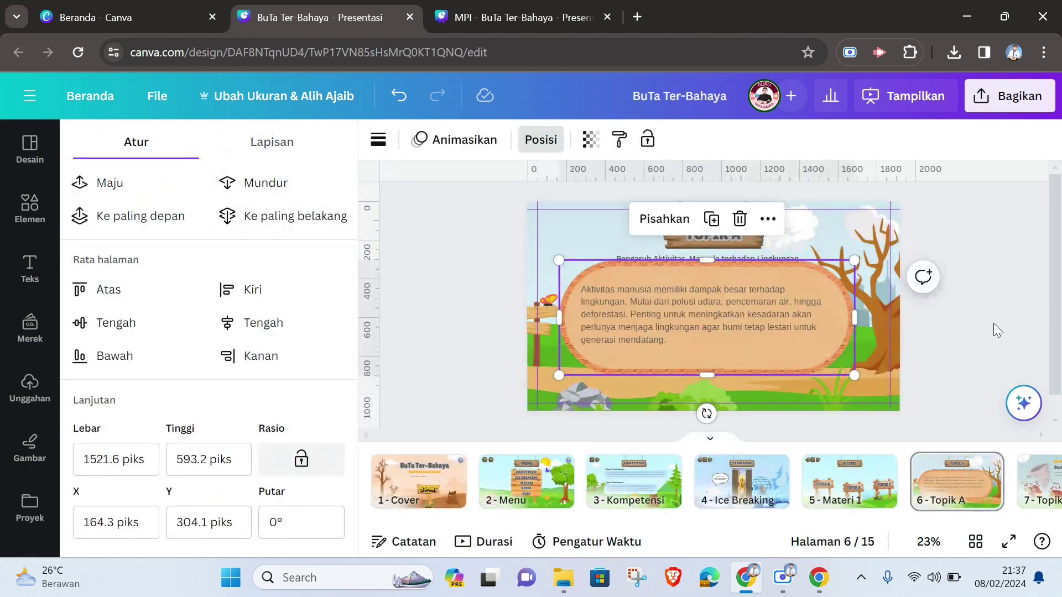
click(953, 330)
Raise the subtitle slightly above the board and enlarge it to font size 37.3.
click(498, 257)
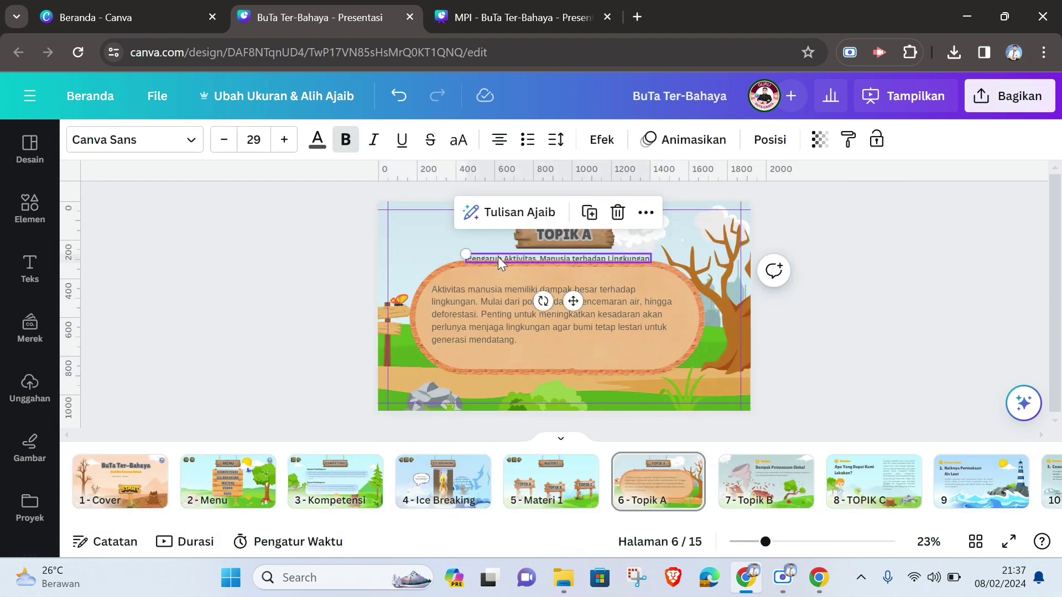
click(498, 257)
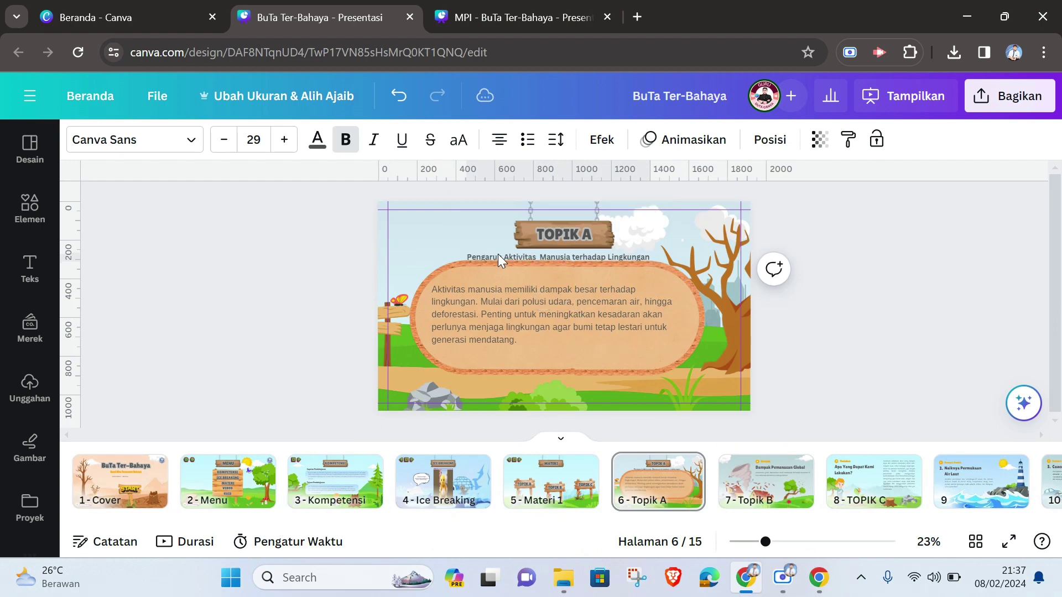
key(Escape)
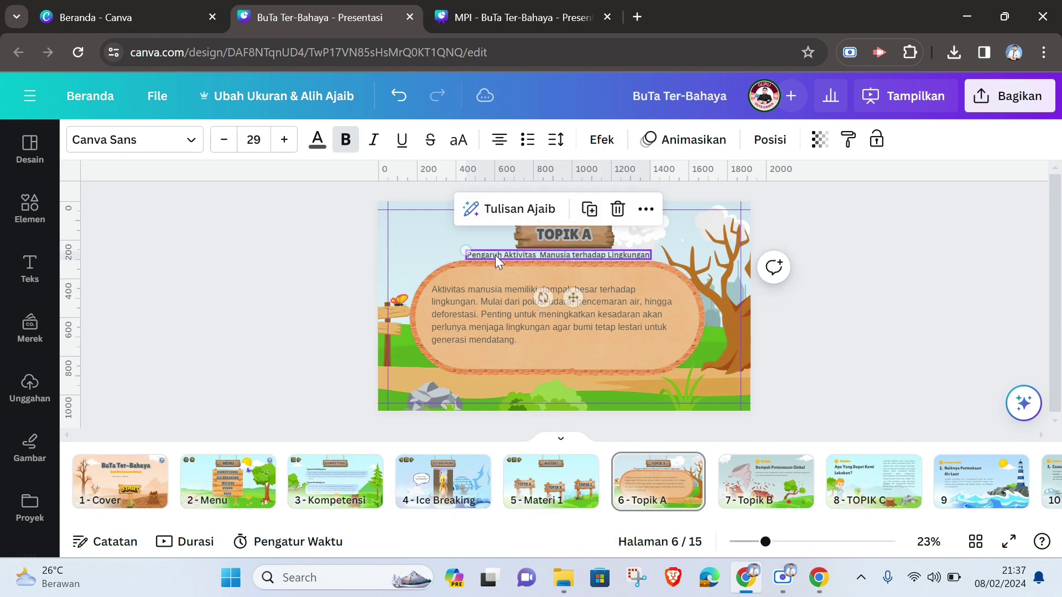
drag(466, 251, 416, 249)
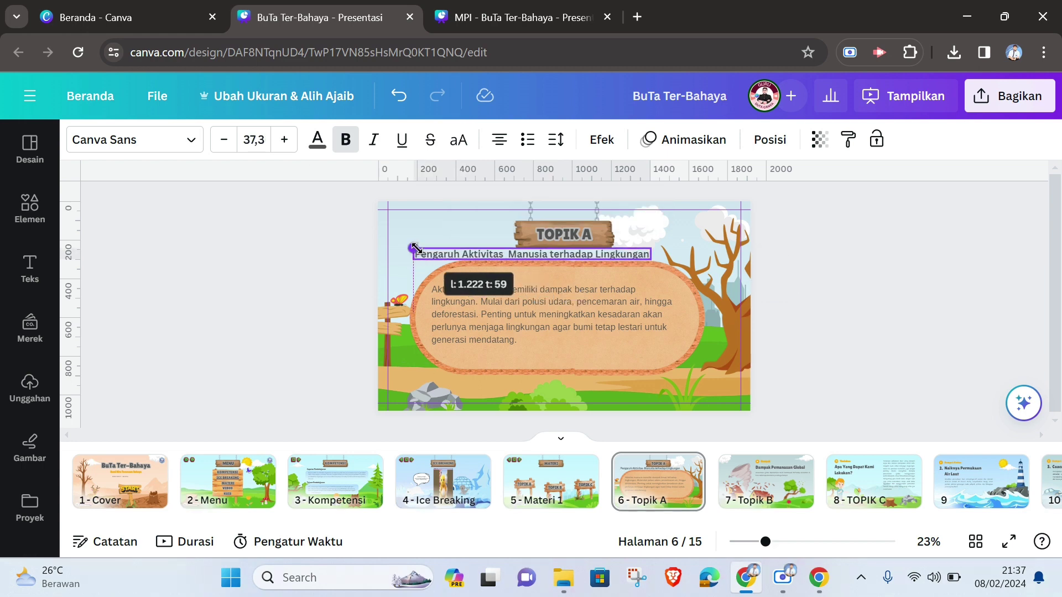
Centre the subtitle "Pengaruh Aktivitas Manusia terhadap Lingkungan" horizontally on the Topik A page.
click(770, 139)
click(263, 323)
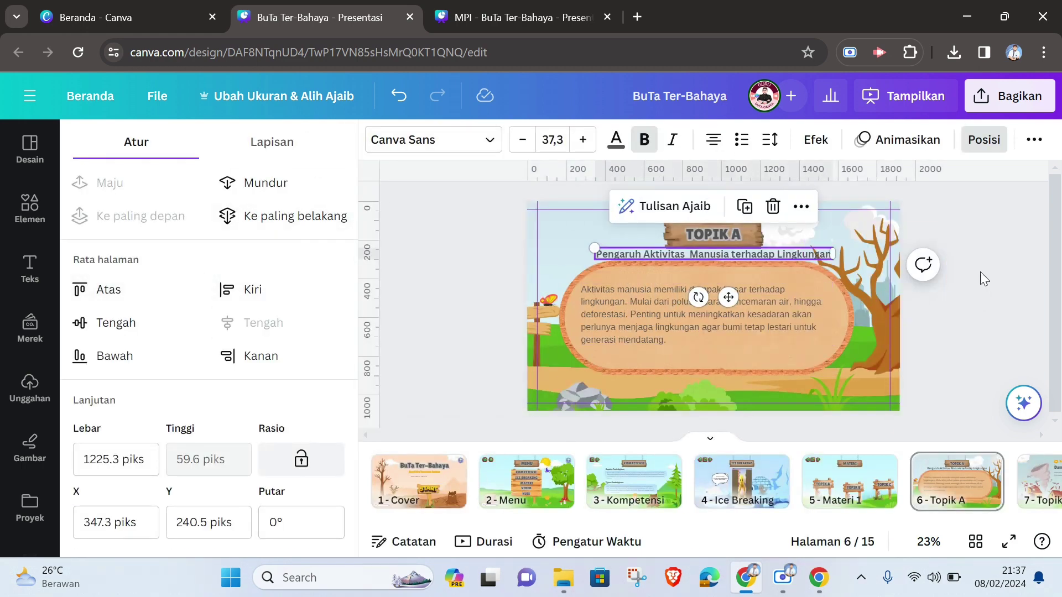
click(984, 139)
Shrink the bare tree beside the board and move it lower so it stands at the board's right end.
click(729, 292)
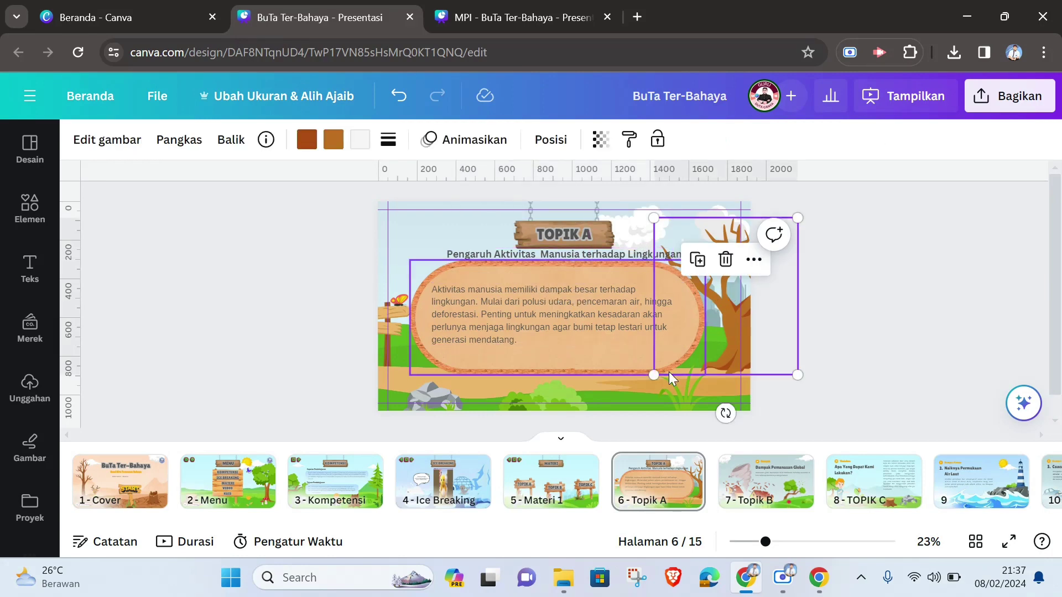
drag(654, 377, 709, 369)
drag(728, 288, 728, 315)
click(885, 310)
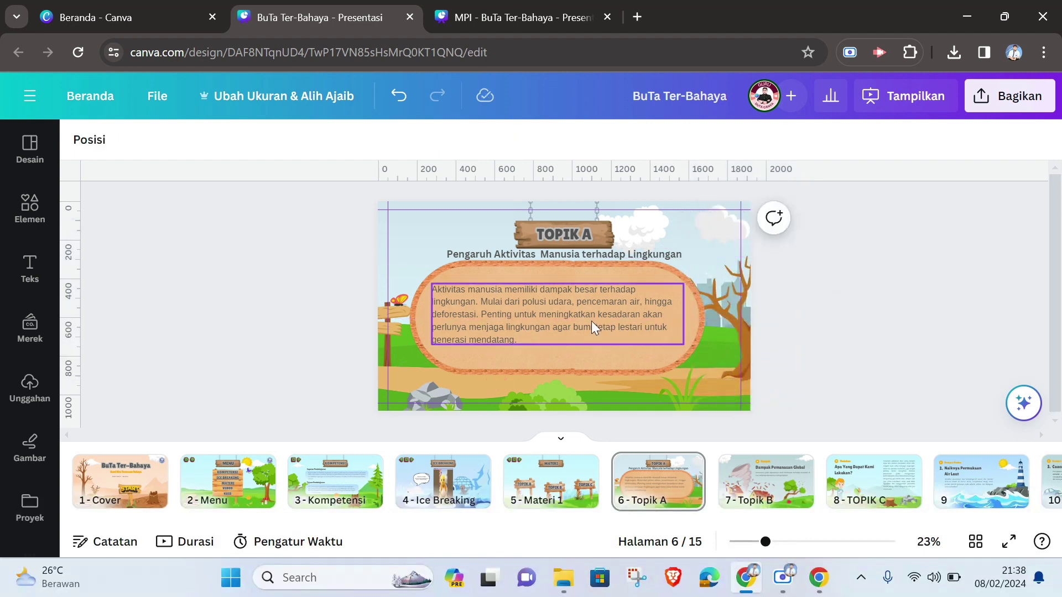
Narrow the paragraph's text box from both sides so the text fits inside the oval board.
click(513, 313)
double_click(513, 313)
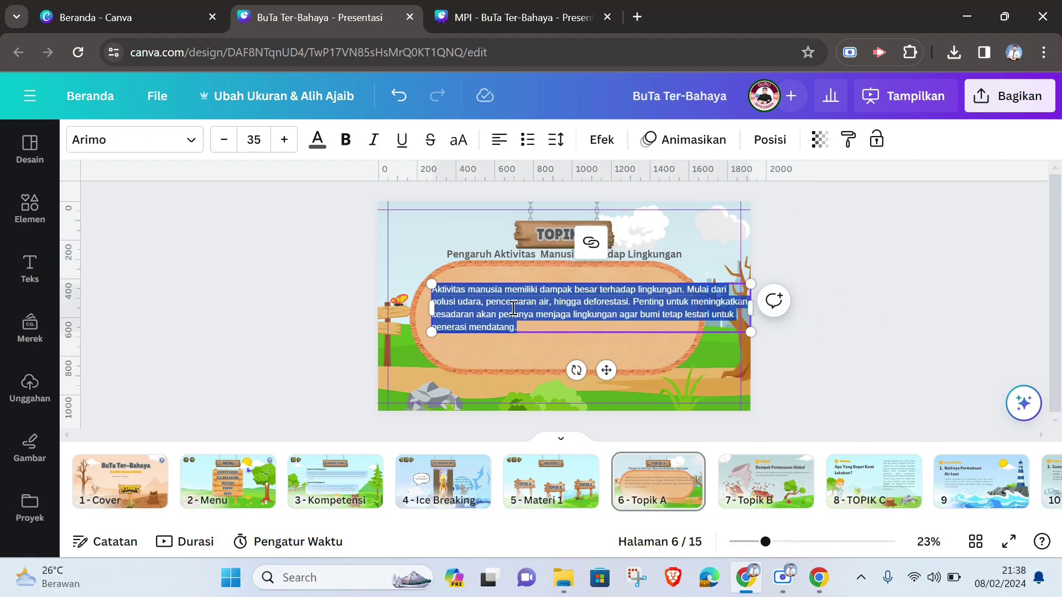
drag(753, 310, 678, 325)
click(487, 316)
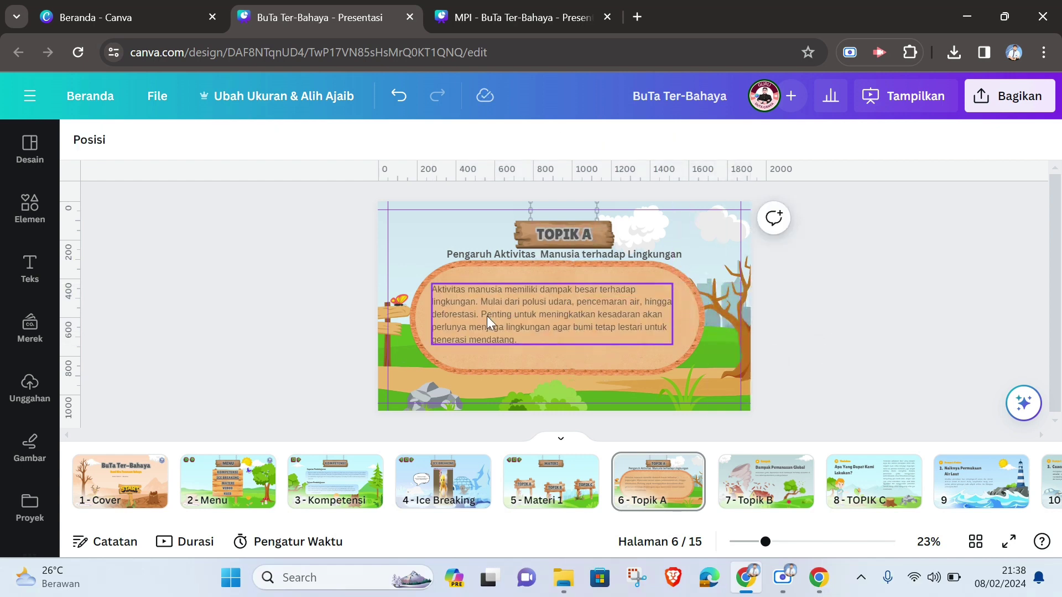
drag(430, 315, 445, 315)
Move the grouped board slightly down and right, and reposition the paragraph lower to sit centred on it.
click(594, 364)
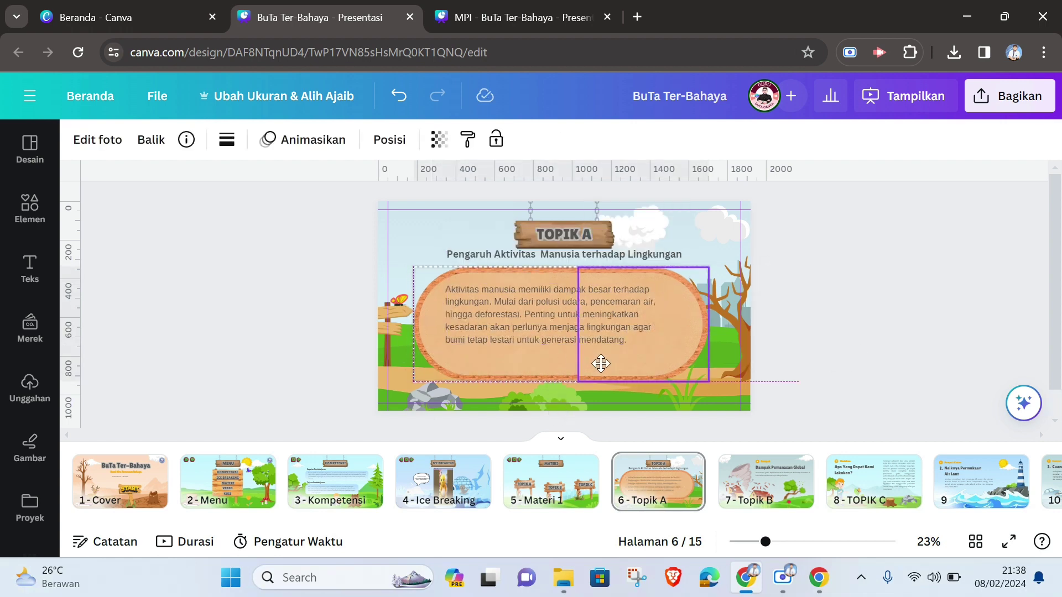
click(549, 323)
drag(549, 323, 526, 321)
click(919, 336)
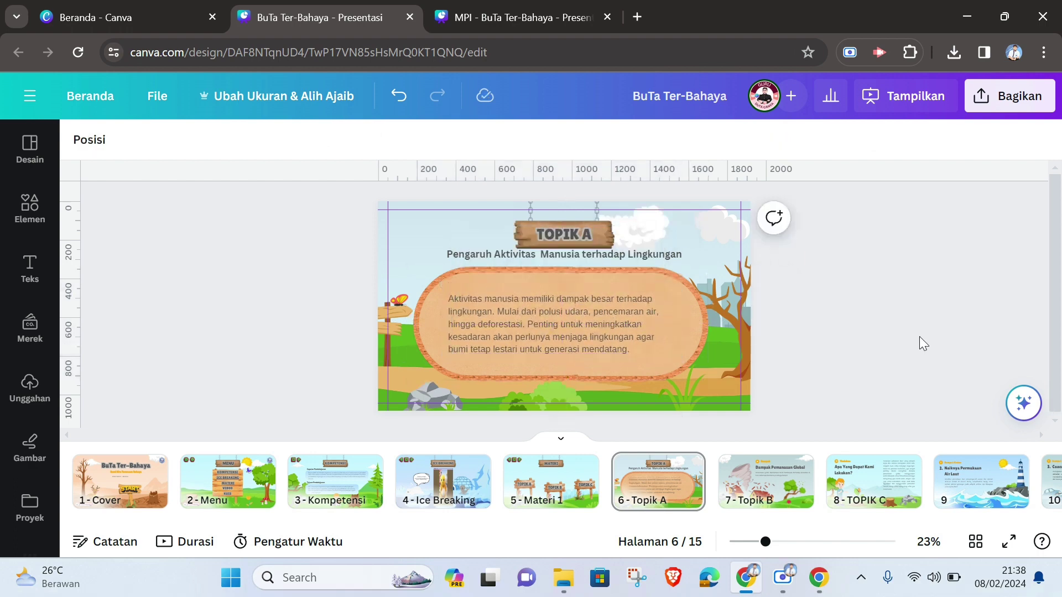
Nudge the subtitle slightly down into the gap between the TOPIK A sign and the board.
click(558, 257)
drag(558, 257, 557, 256)
click(863, 322)
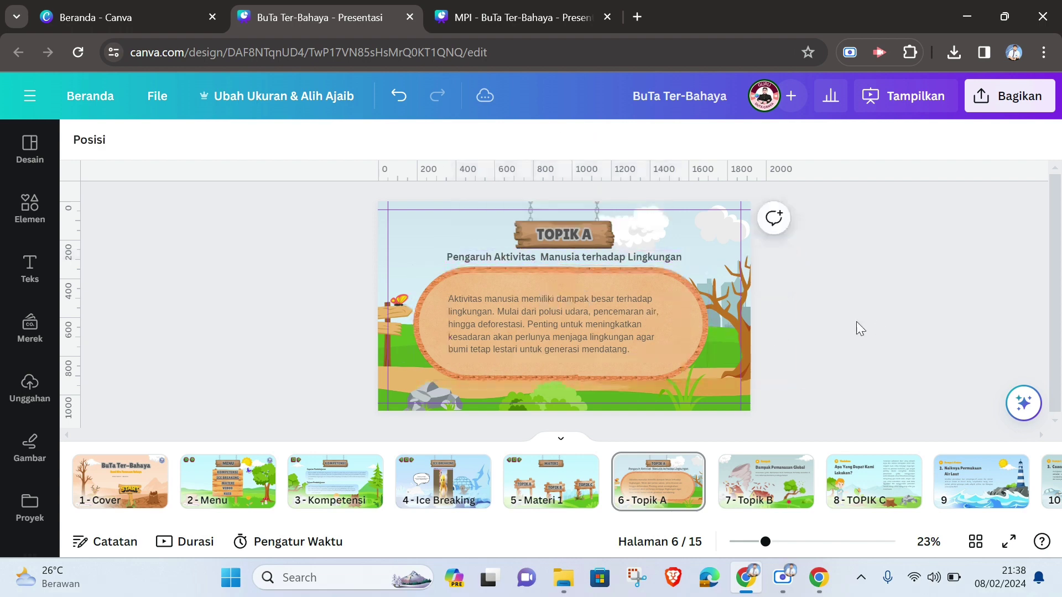
Set the paragraph on the board to justified alignment.
double_click(612, 341)
click(498, 147)
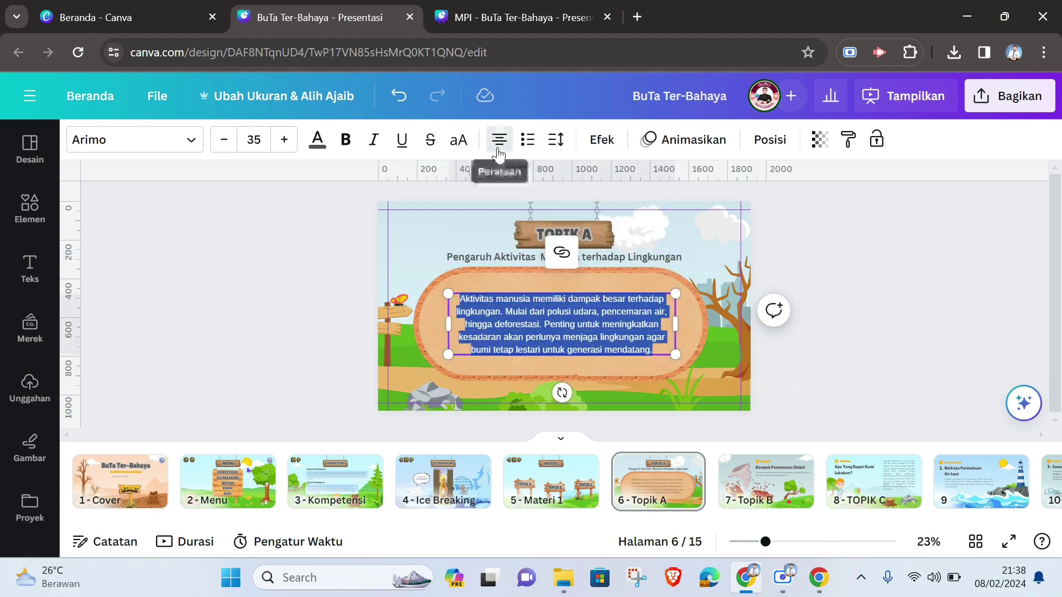
click(498, 147)
click(498, 147)
click(892, 351)
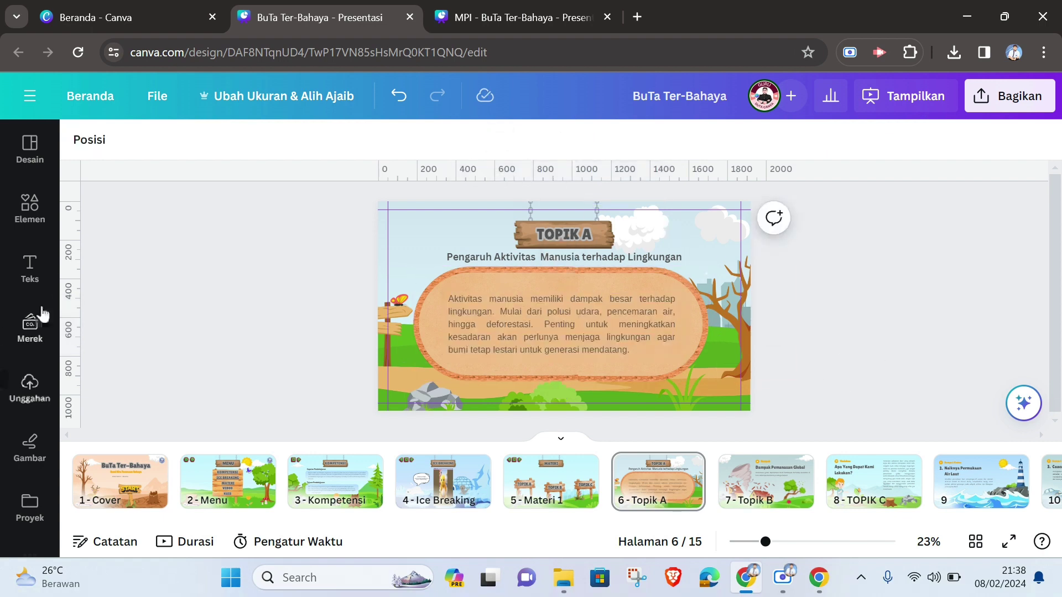
Replace the old element search with "penebangan hutan" and limit the results to graphics.
click(26, 215)
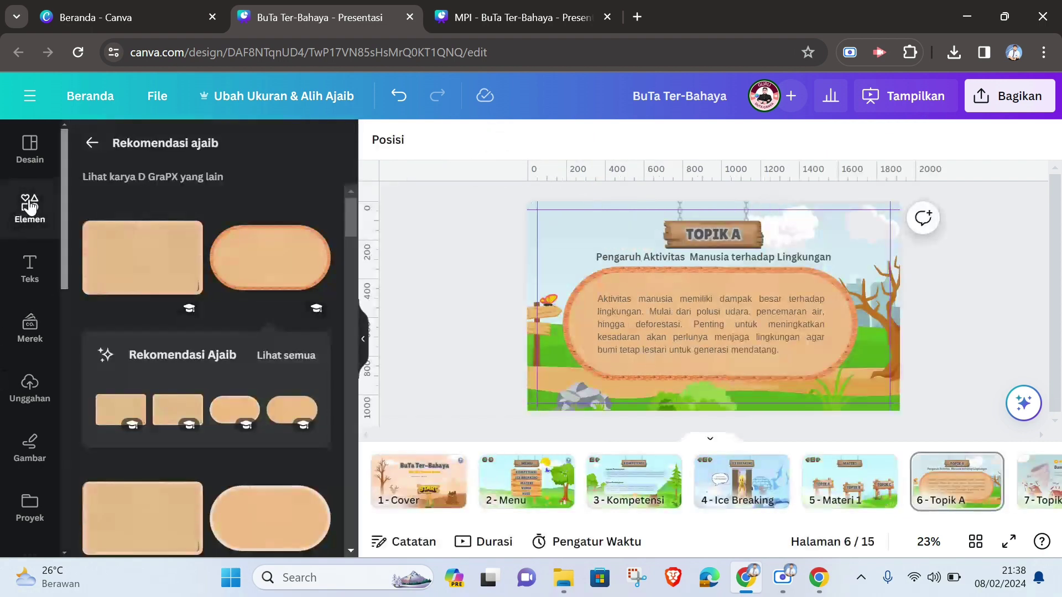
click(92, 146)
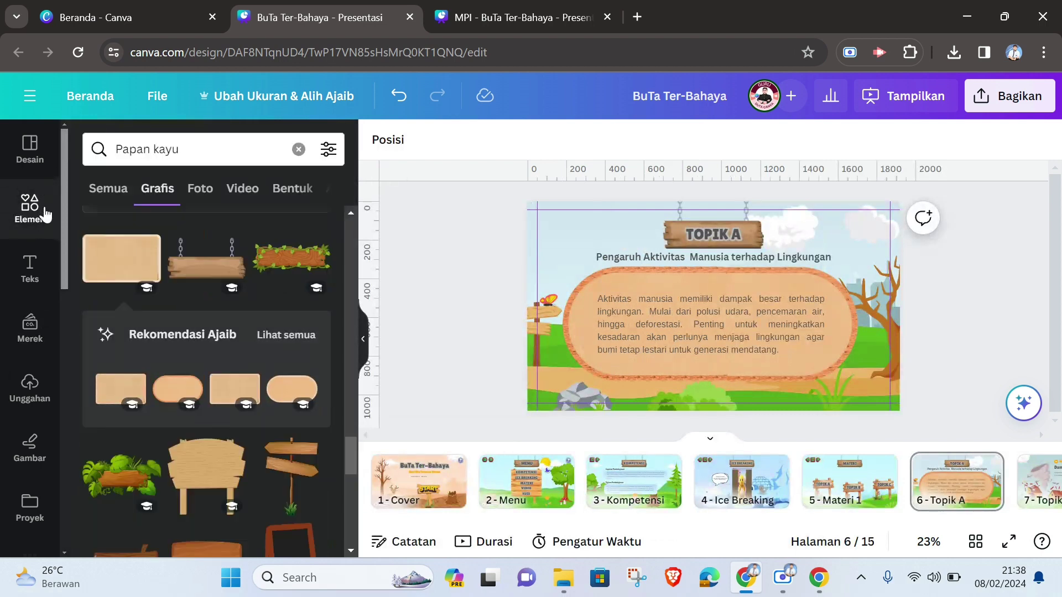
click(298, 149)
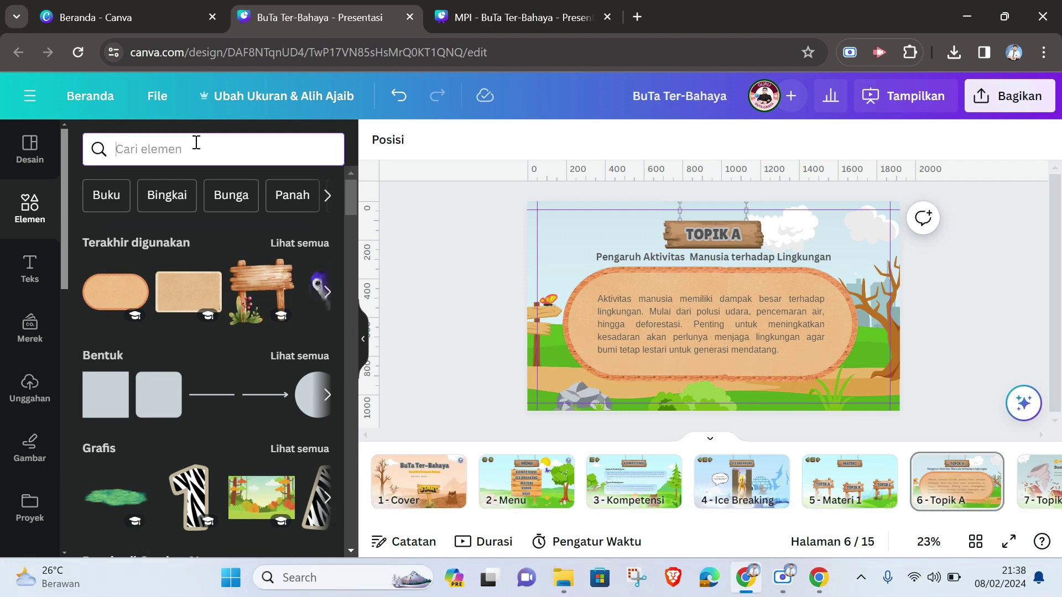
text(pen)
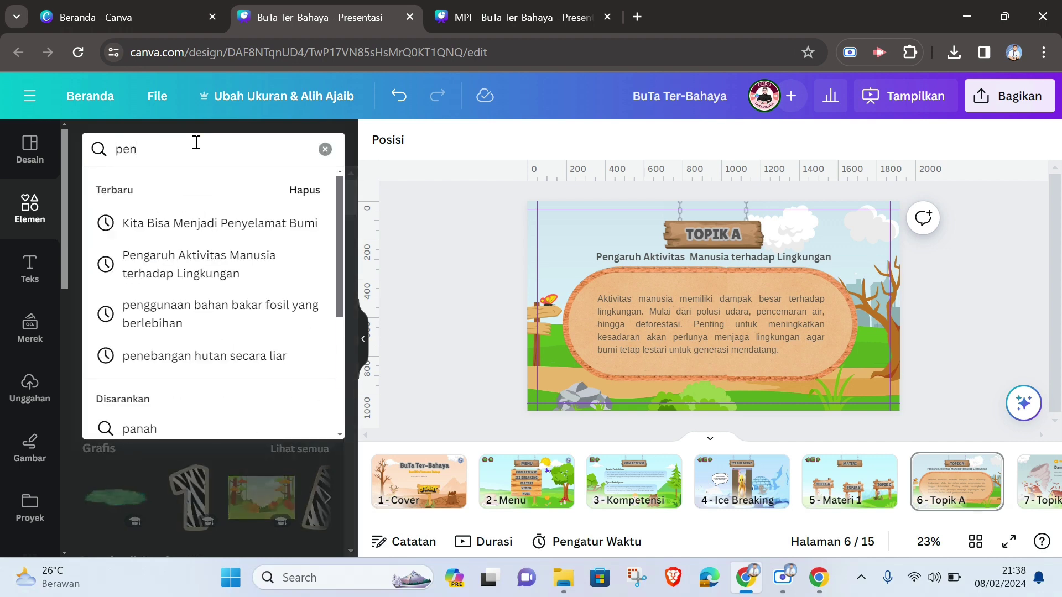
text(ebangan g)
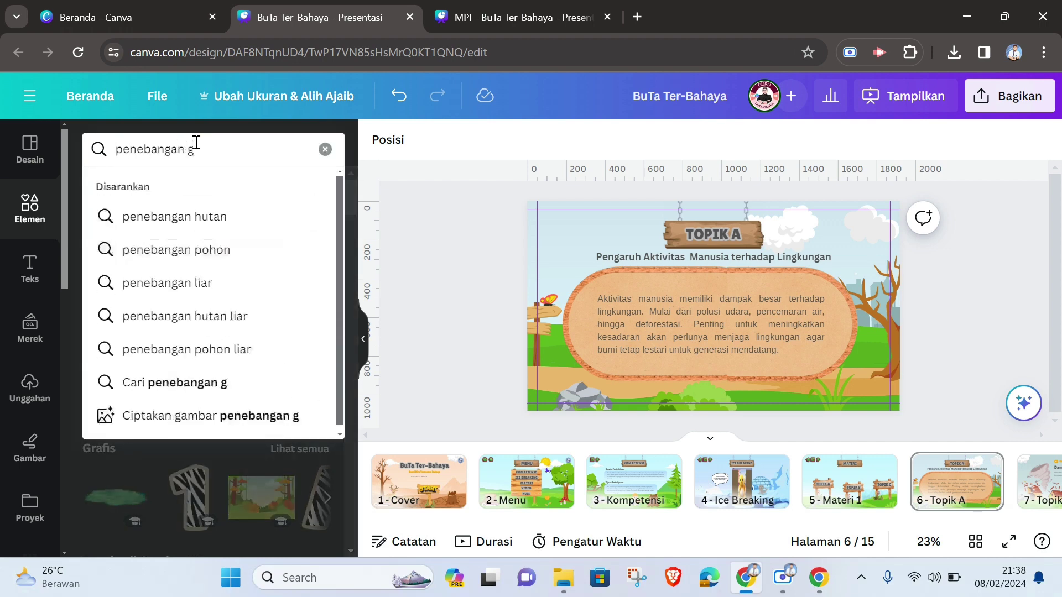
key(BackSpace)
text(hutan)
key(Return)
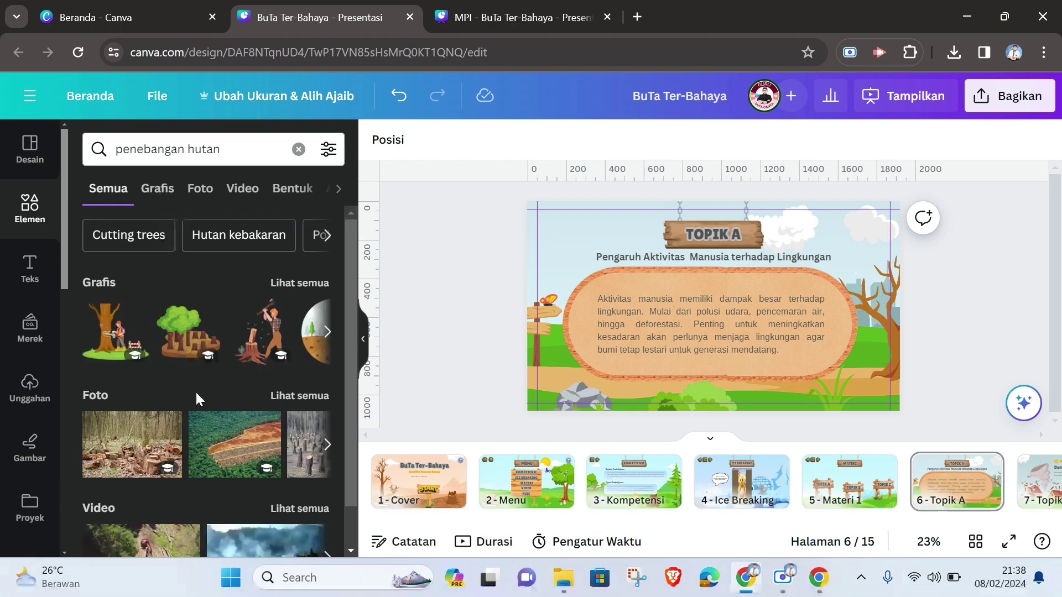
click(153, 190)
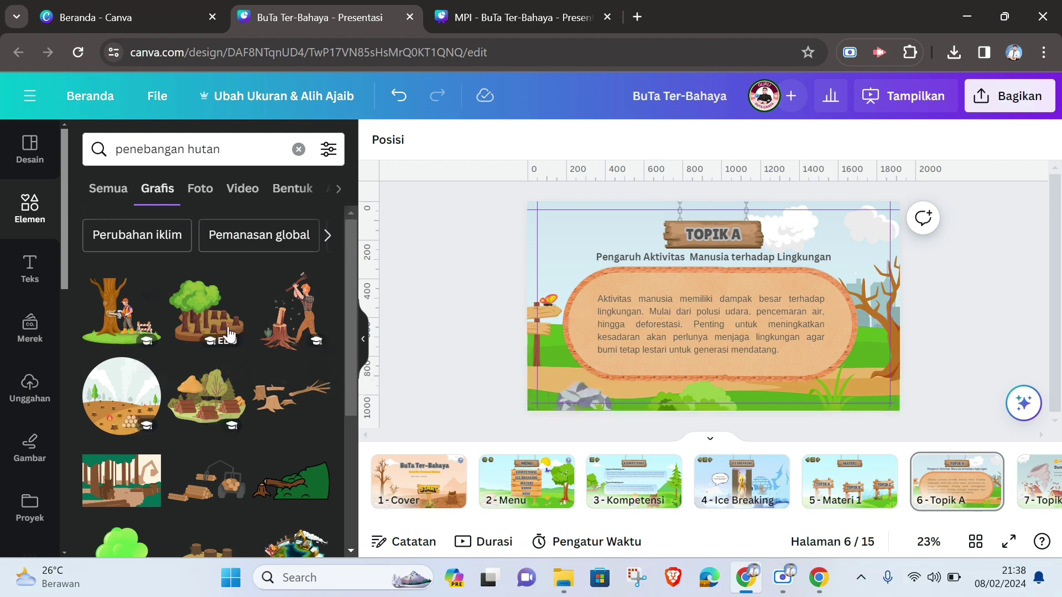
Browse the deforestation graphics and add the one of a worker cutting a large tree with a chainsaw to the page.
scroll(236, 337, down, 3)
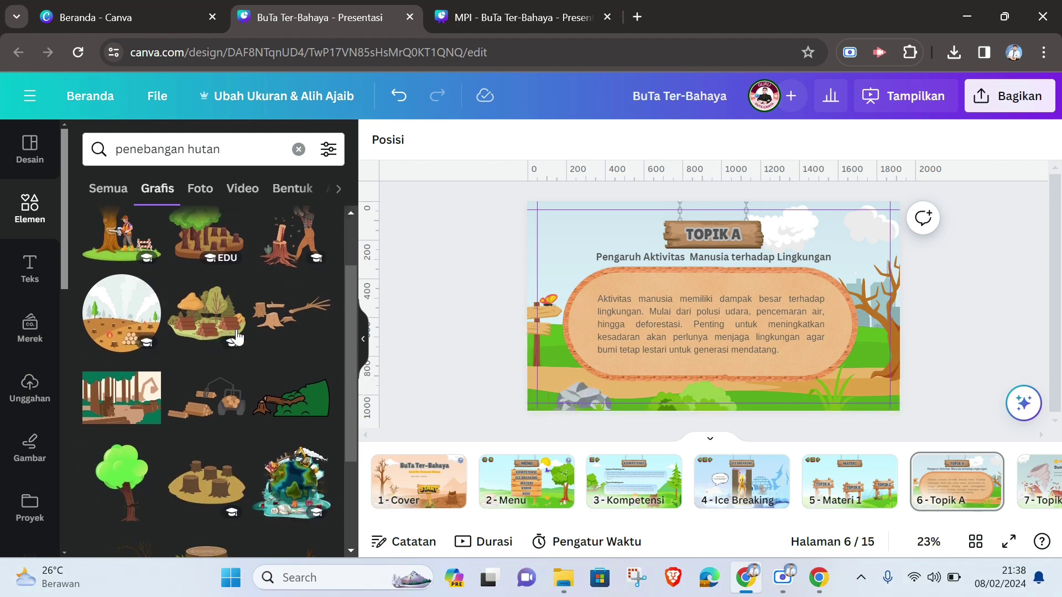
scroll(233, 466, down, 5)
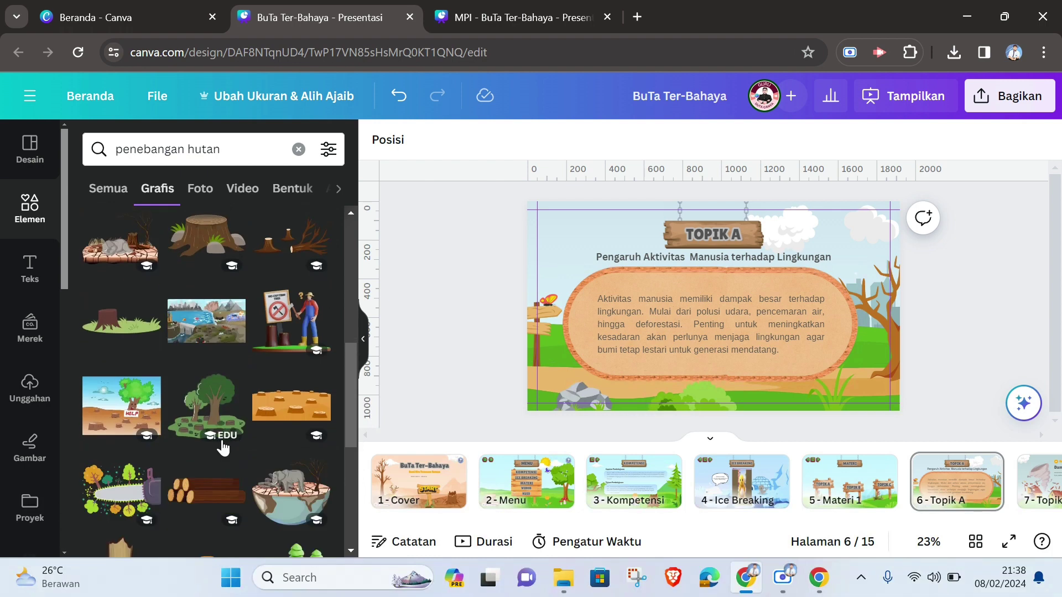
scroll(223, 441, up, 10)
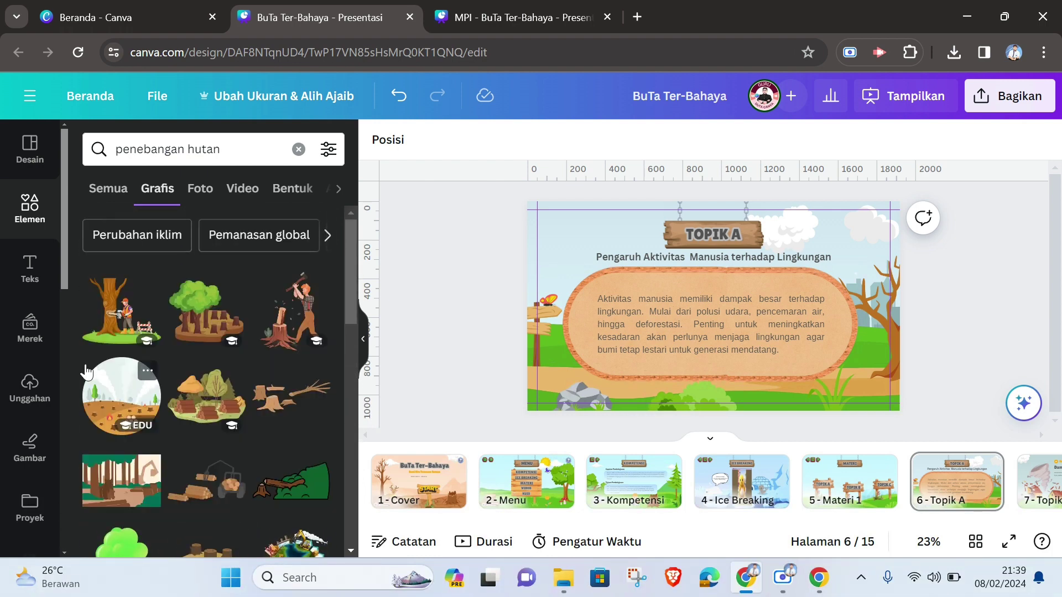
click(105, 307)
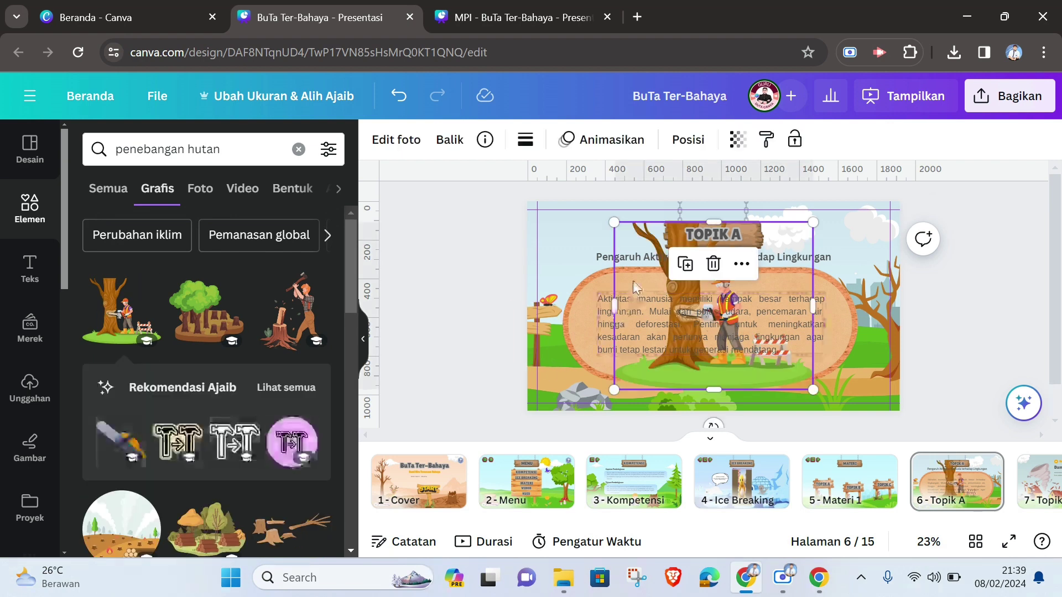
Try the tree-cutting illustration at a smaller size in the lower-left corner of the Topik A page.
drag(635, 287, 548, 313)
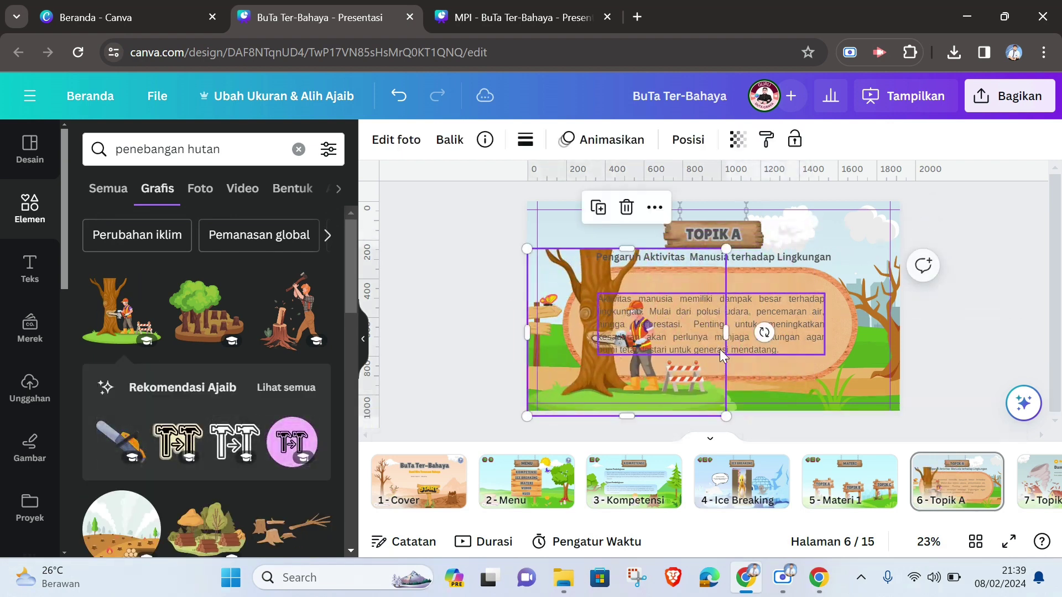
drag(727, 249, 637, 324)
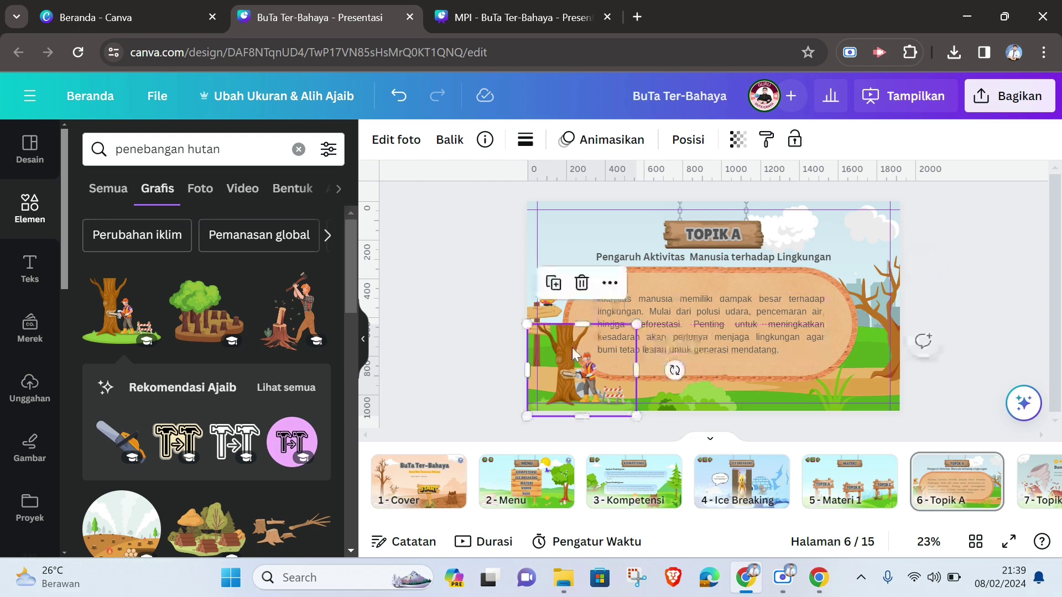
drag(572, 352, 571, 350)
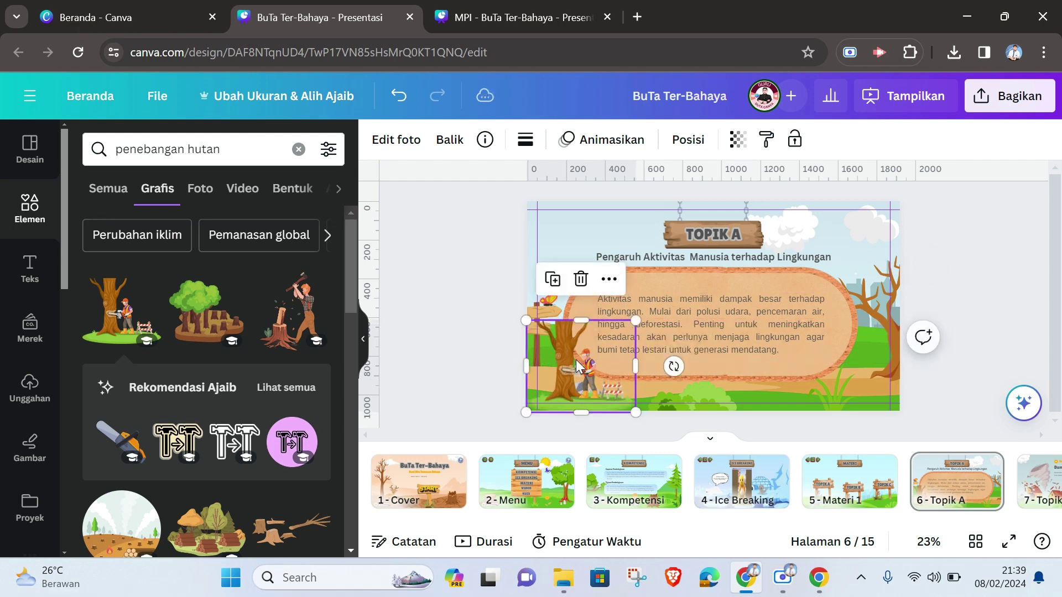
Delete the tree-cutting illustration from the Topik A page and collapse the element library.
key(Delete)
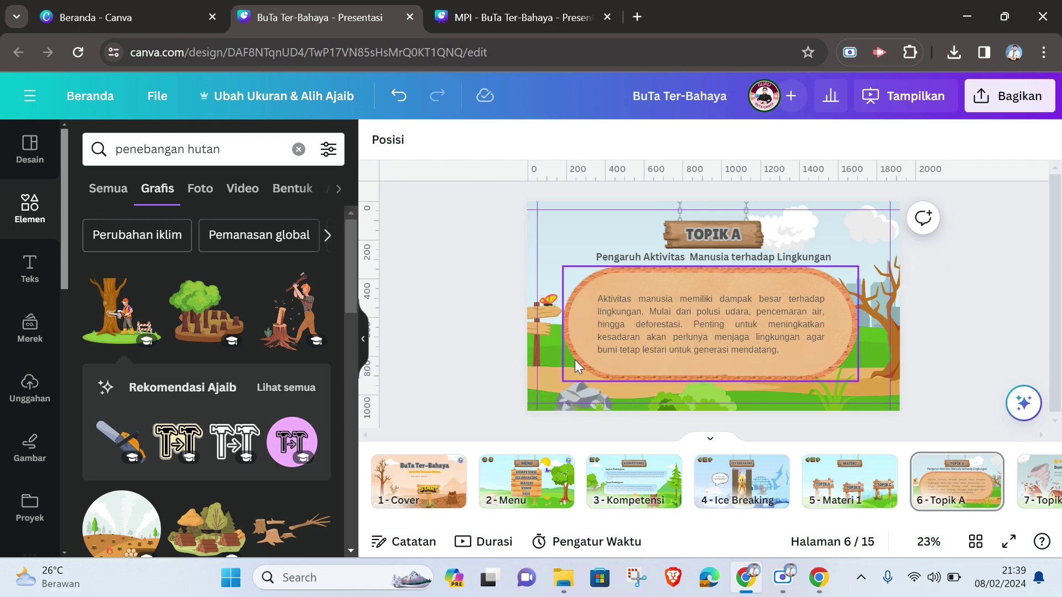
click(363, 346)
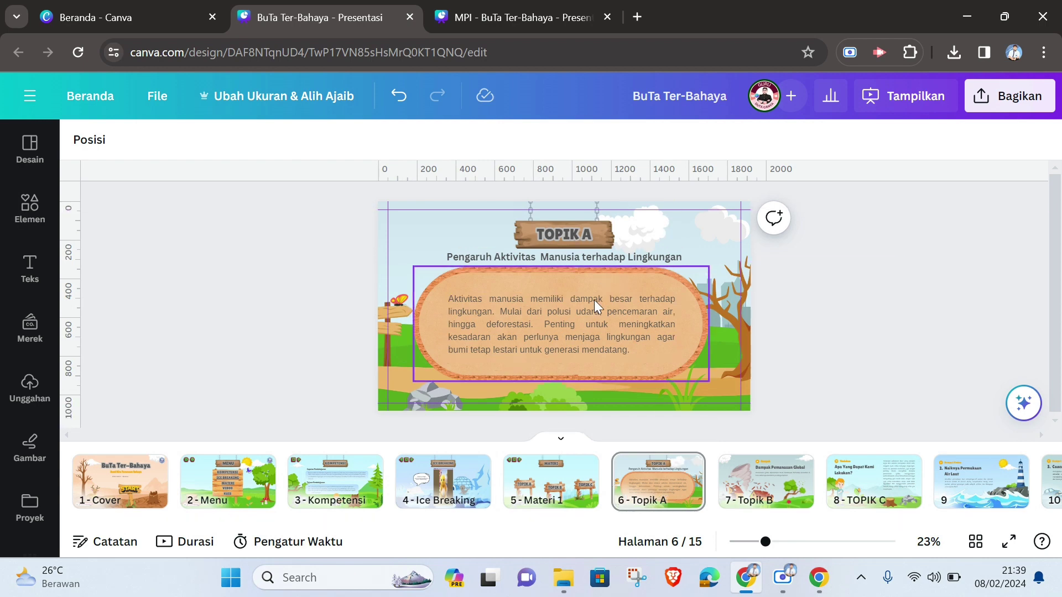
Copy the three navigation buttons from page 5 - Materi 1 and paste them onto page 6 - Topik A.
click(550, 481)
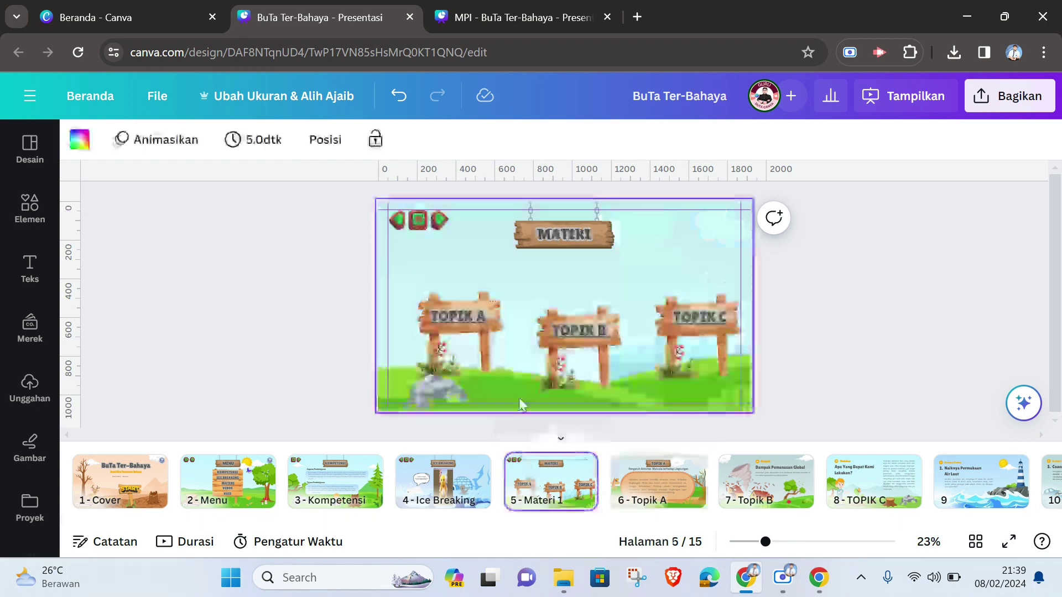
click(396, 221)
shift+click(415, 222)
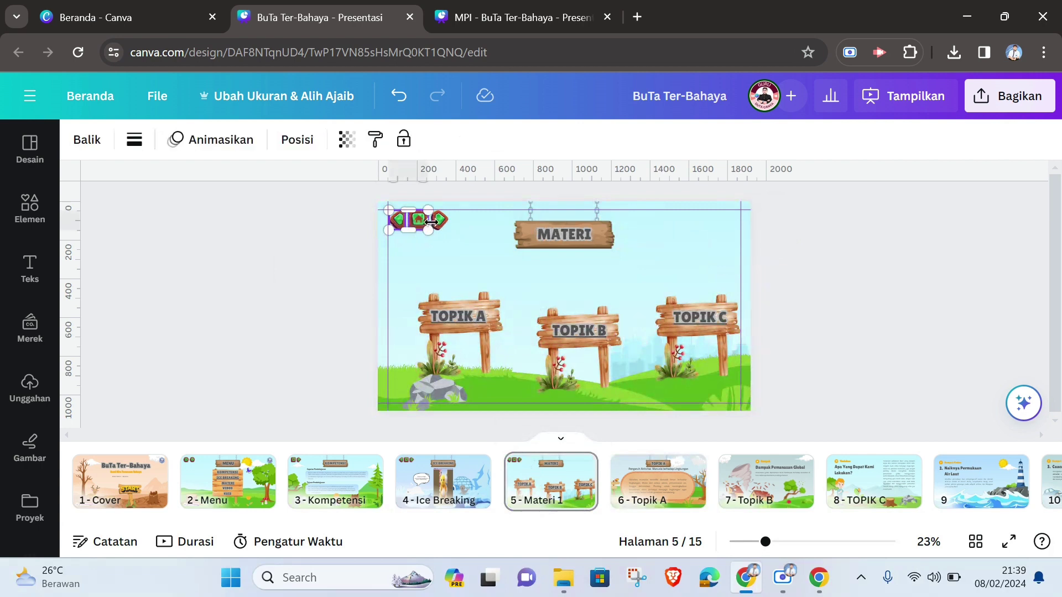
shift+click(437, 221)
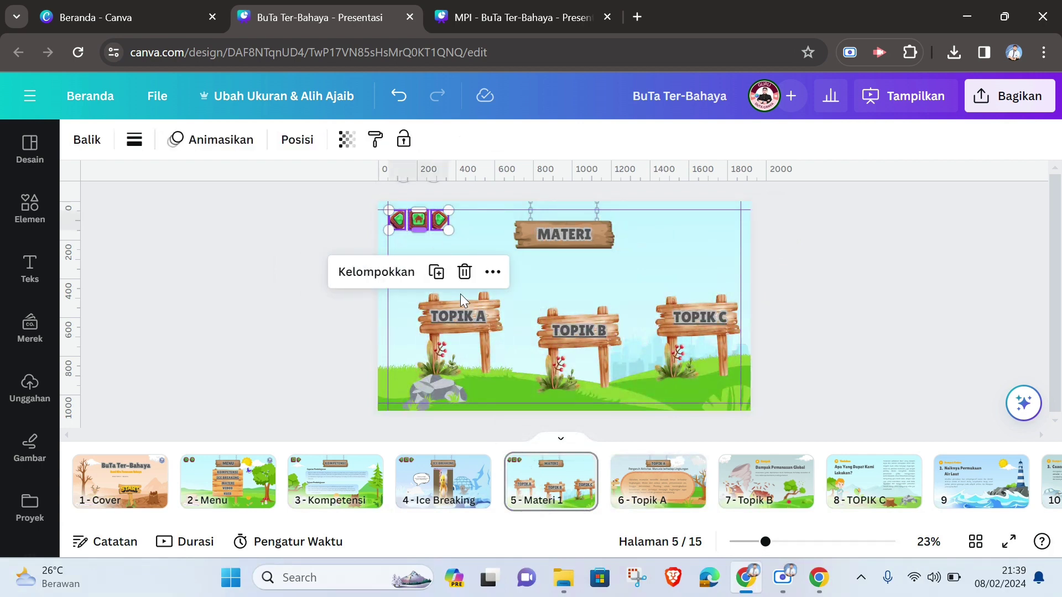
click(626, 484)
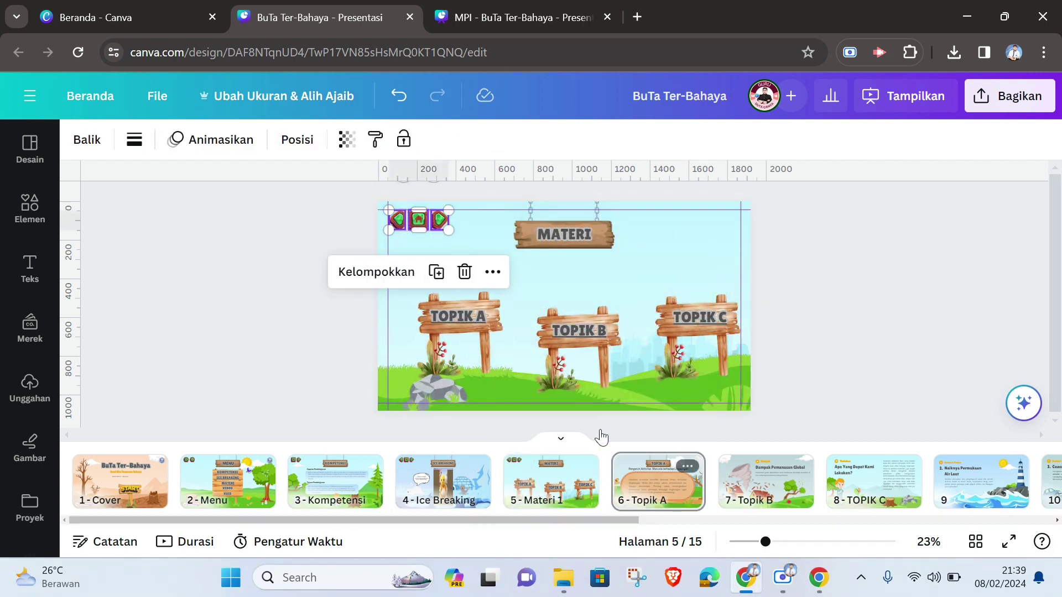
click(422, 244)
click(421, 244)
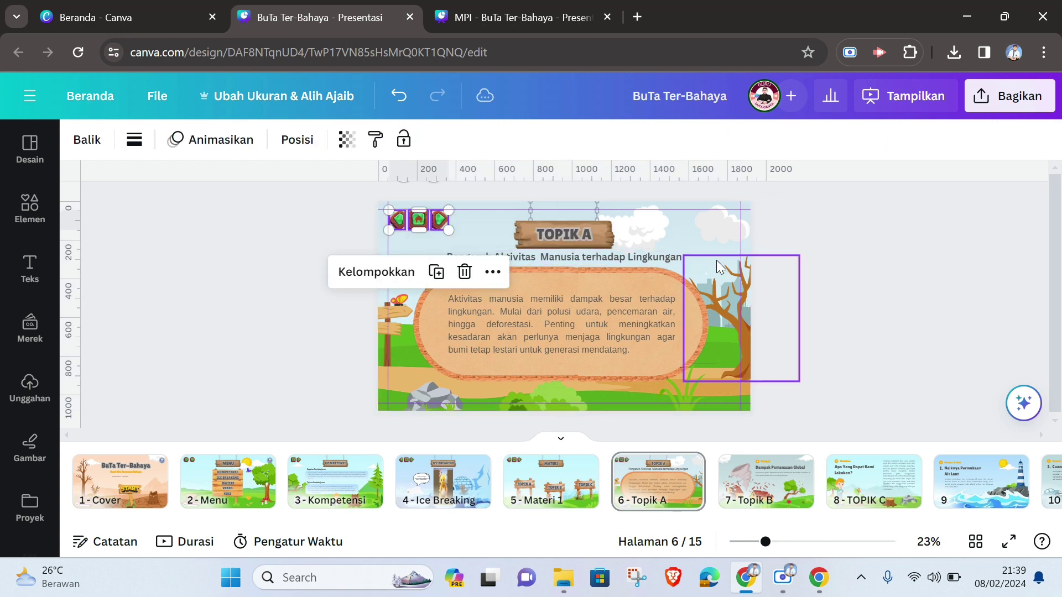
click(818, 273)
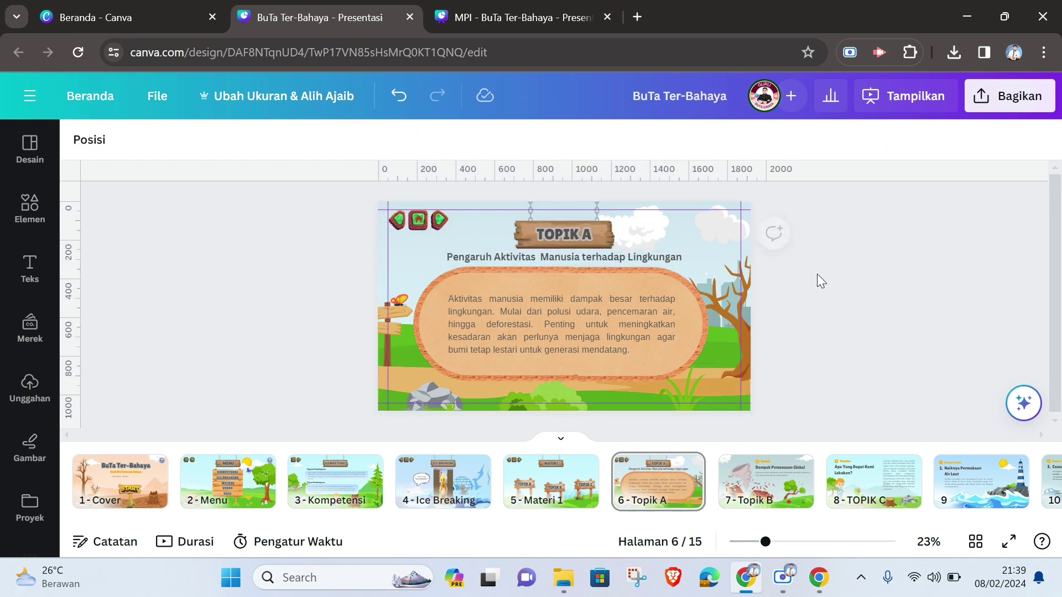
Check the home button's link on page 6 and change the back arrow's link to 5 - Materi 1.
click(416, 224)
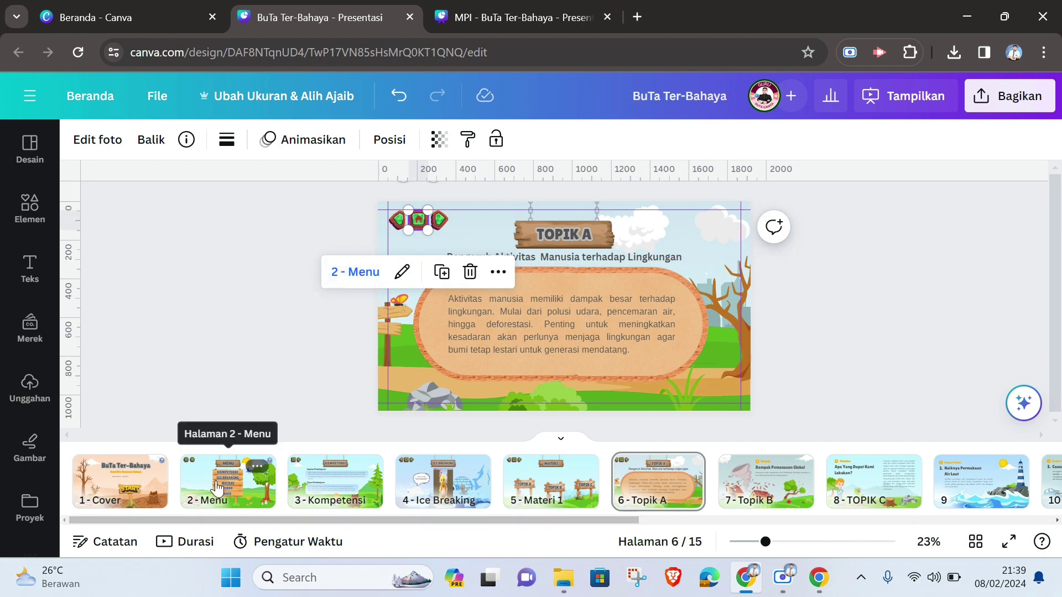
click(959, 317)
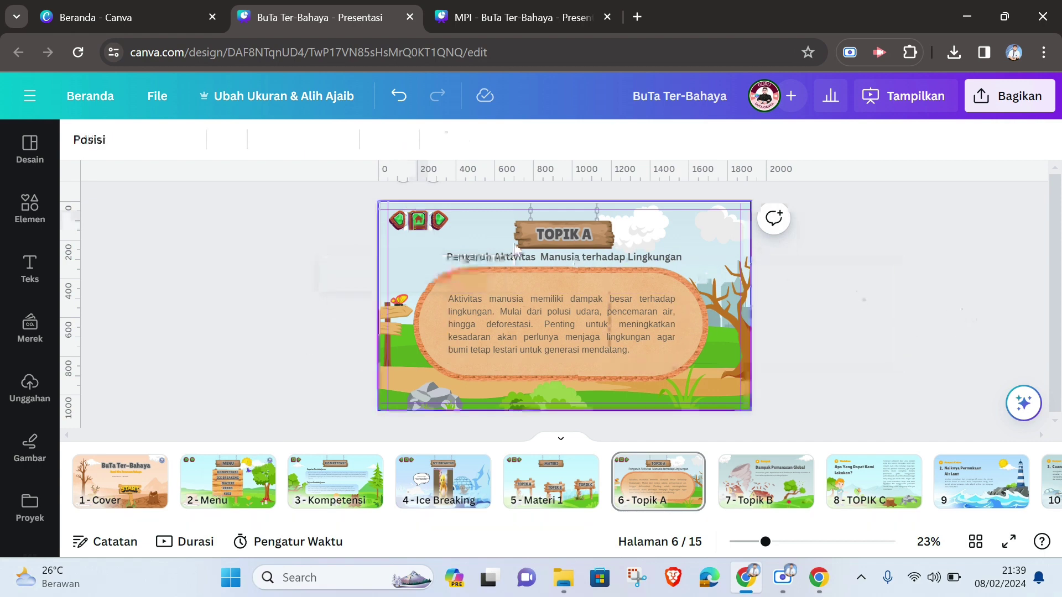
click(396, 228)
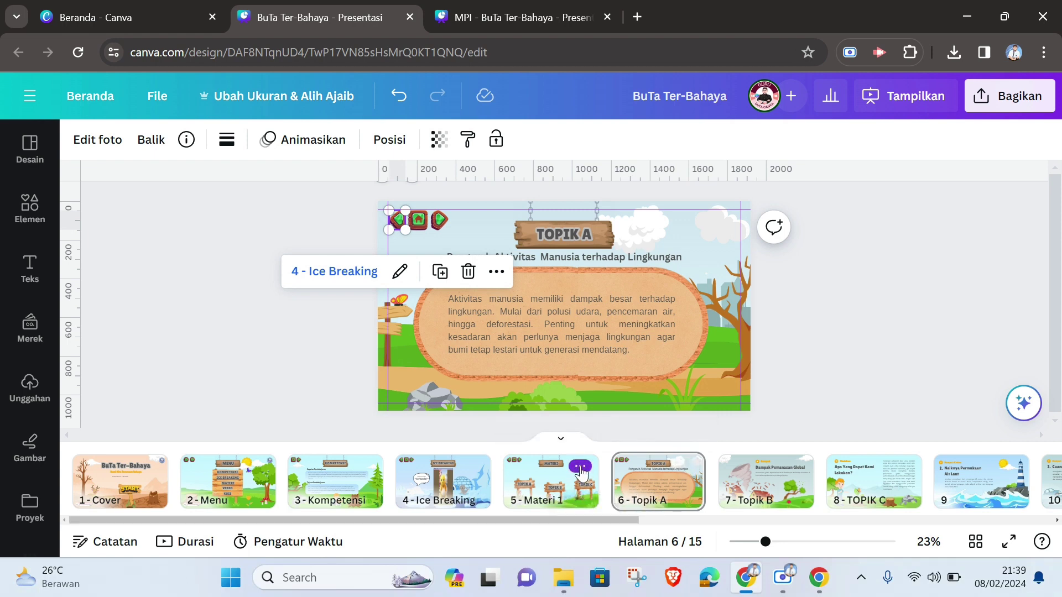
click(400, 274)
click(540, 230)
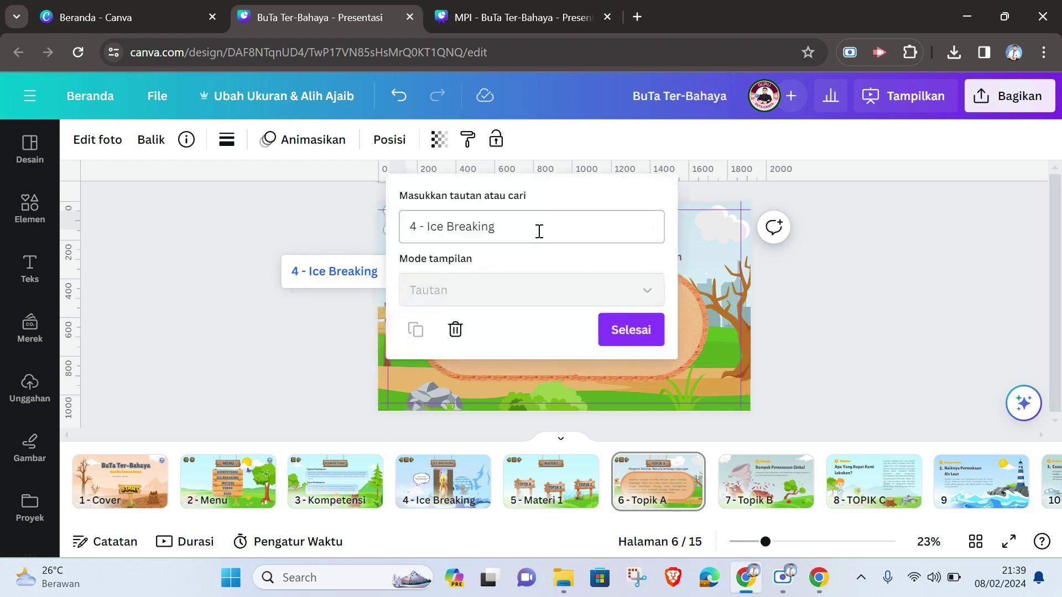
click(647, 226)
scroll(603, 265, down, 5)
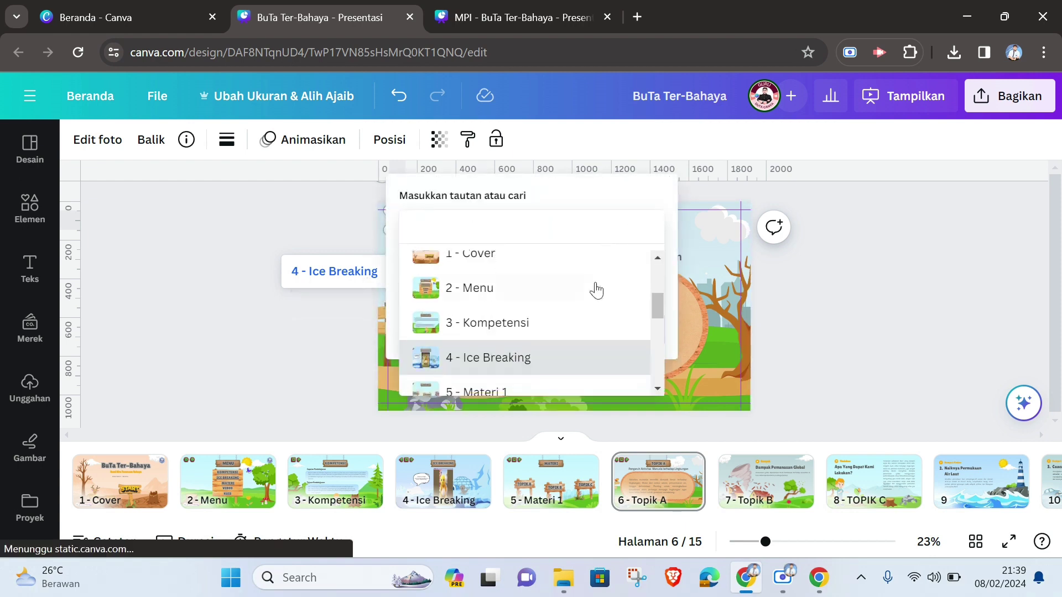
click(494, 310)
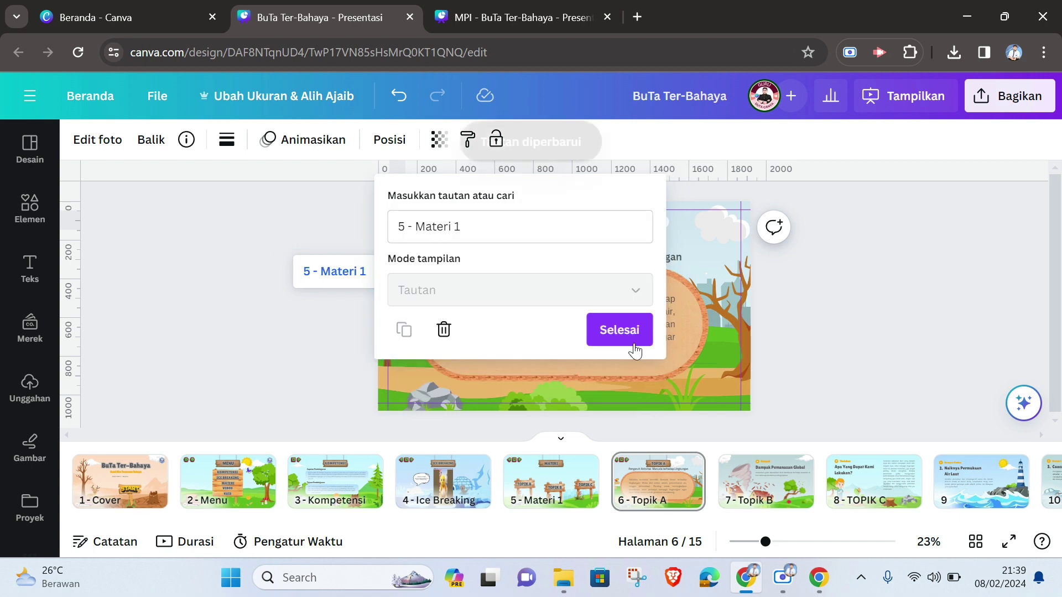
click(635, 328)
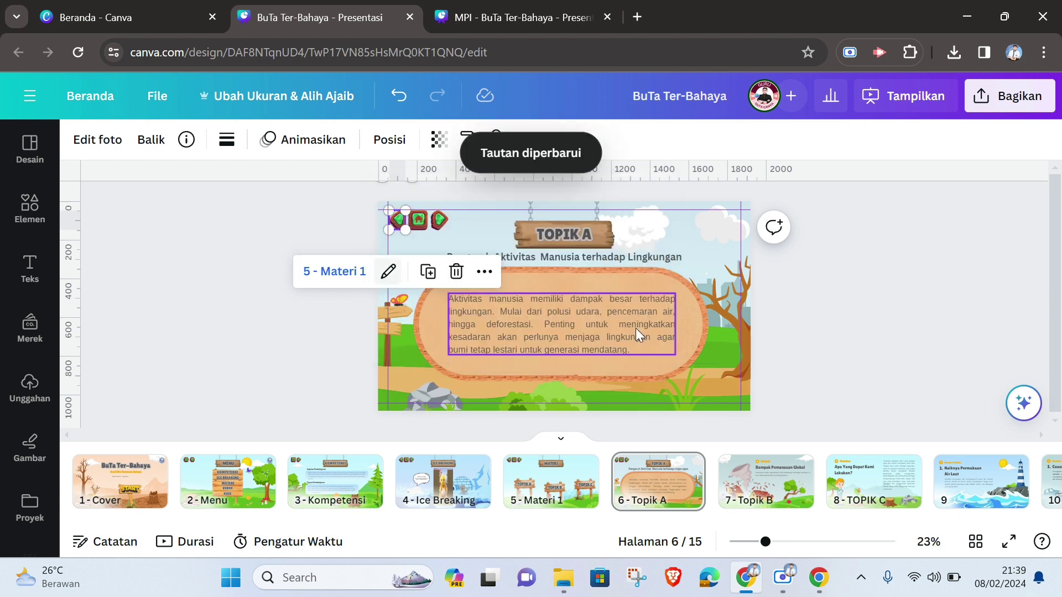
Check the forward arrow's link on page 6 and duplicate the Topik A page twice.
click(444, 220)
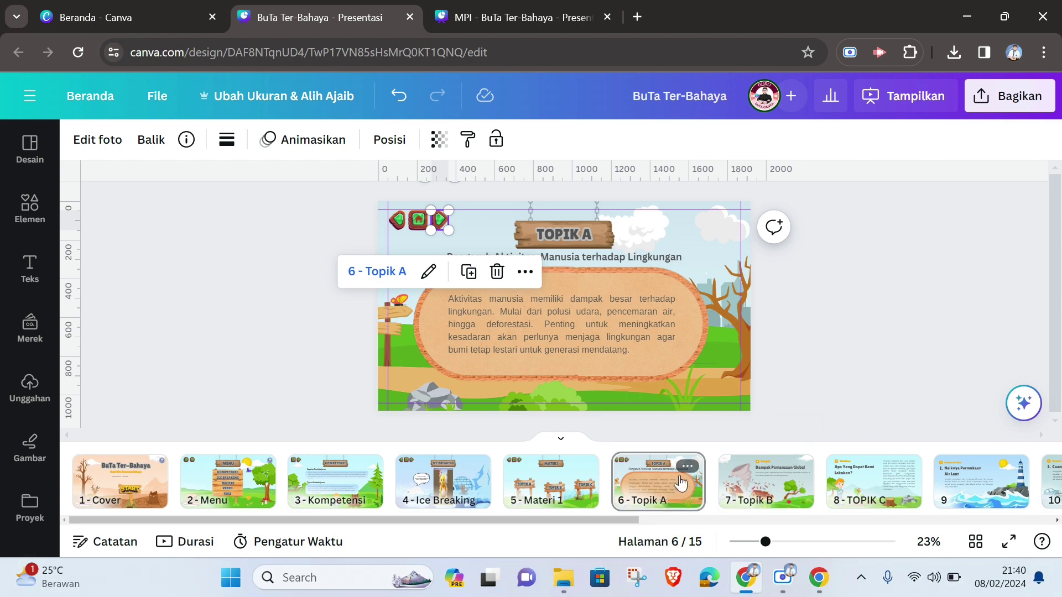
click(801, 377)
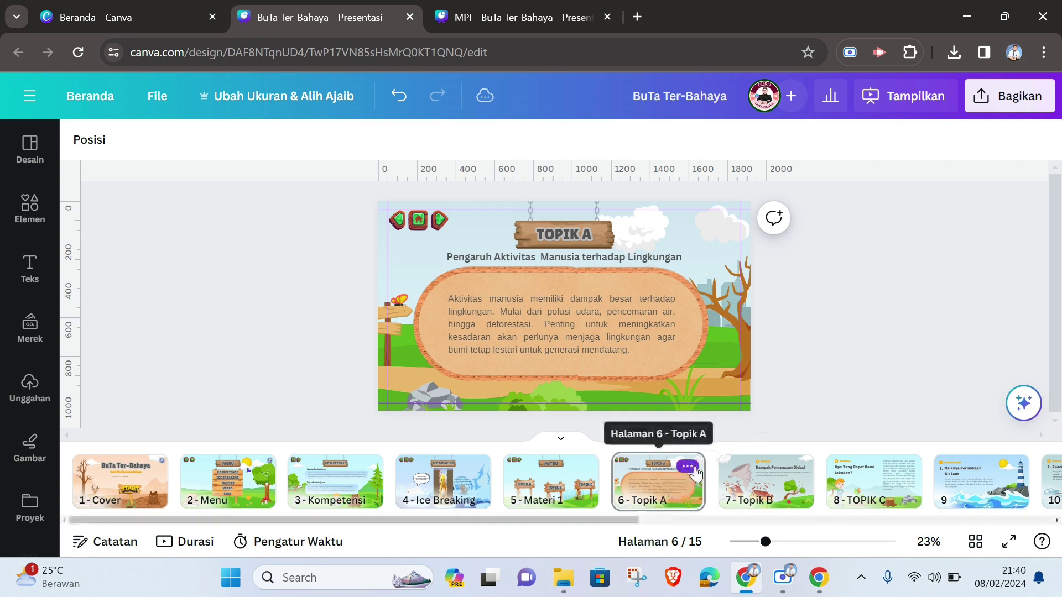
click(691, 470)
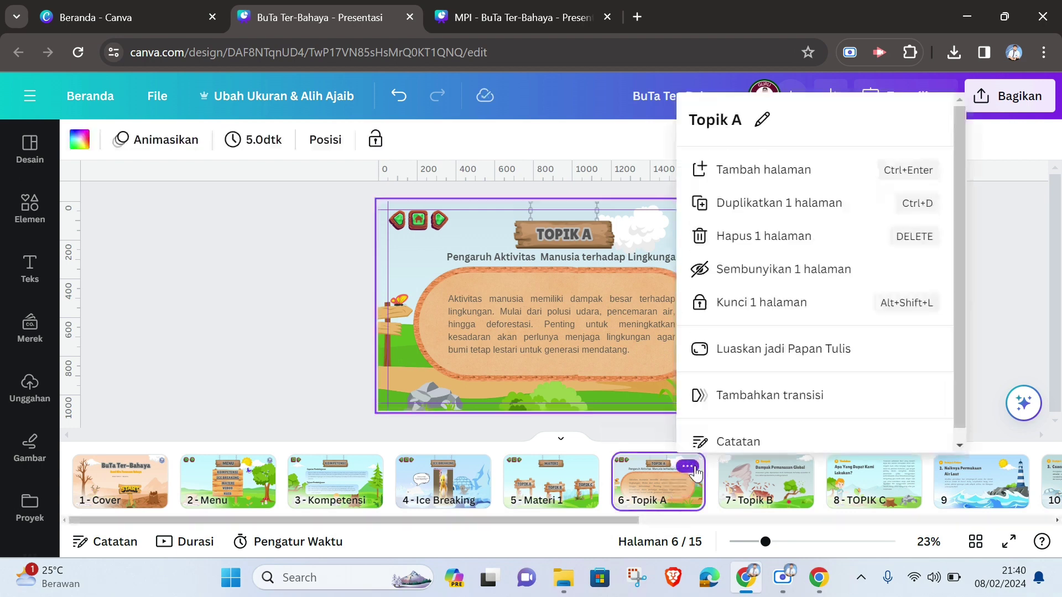
click(763, 210)
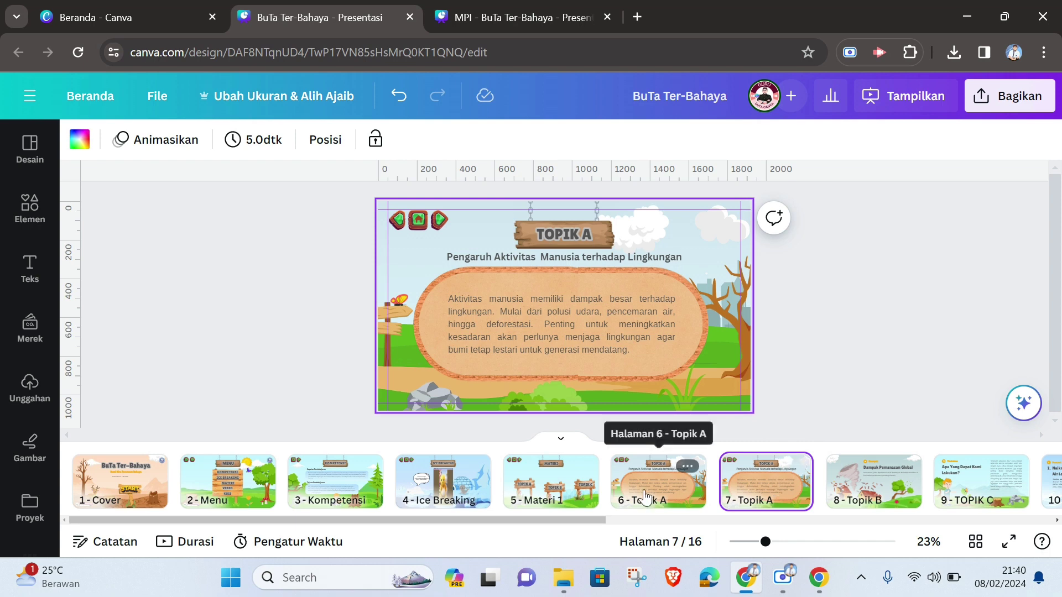
click(795, 466)
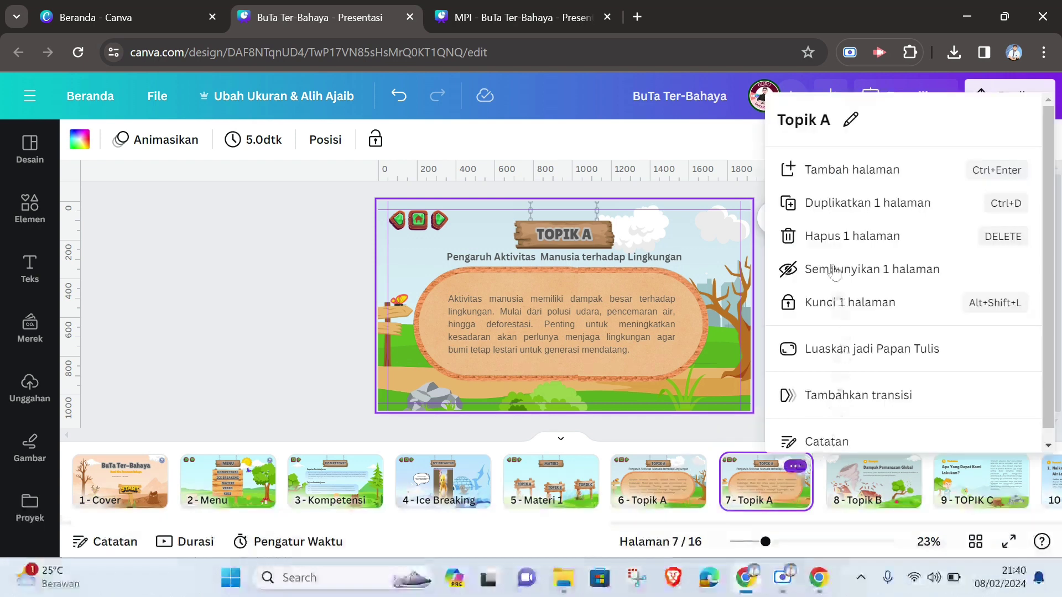
click(828, 204)
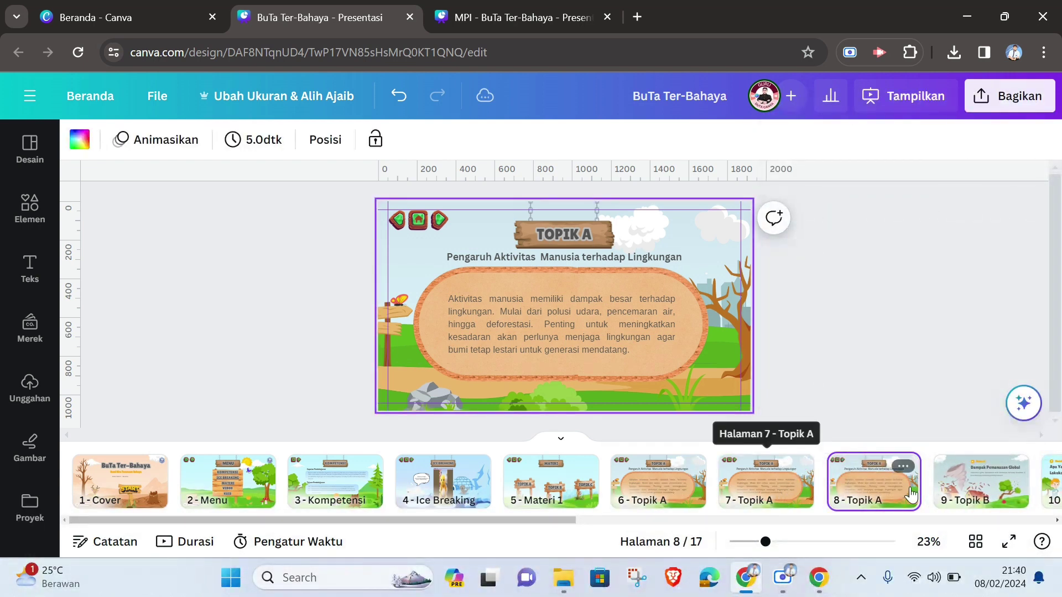
Link the forward arrow on page 6 to the page 7 - Topik A.
click(664, 487)
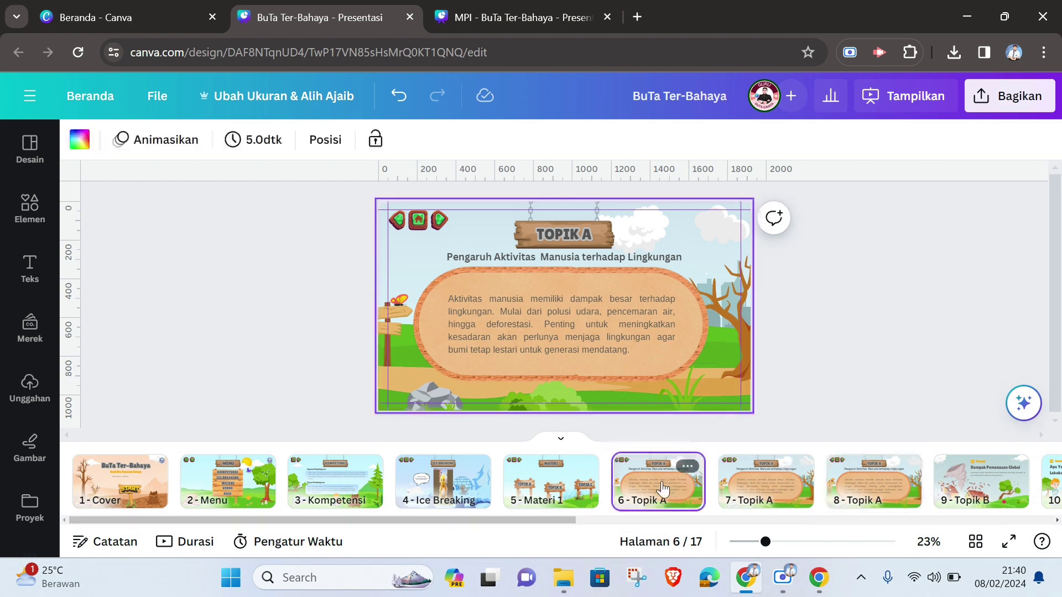
click(443, 220)
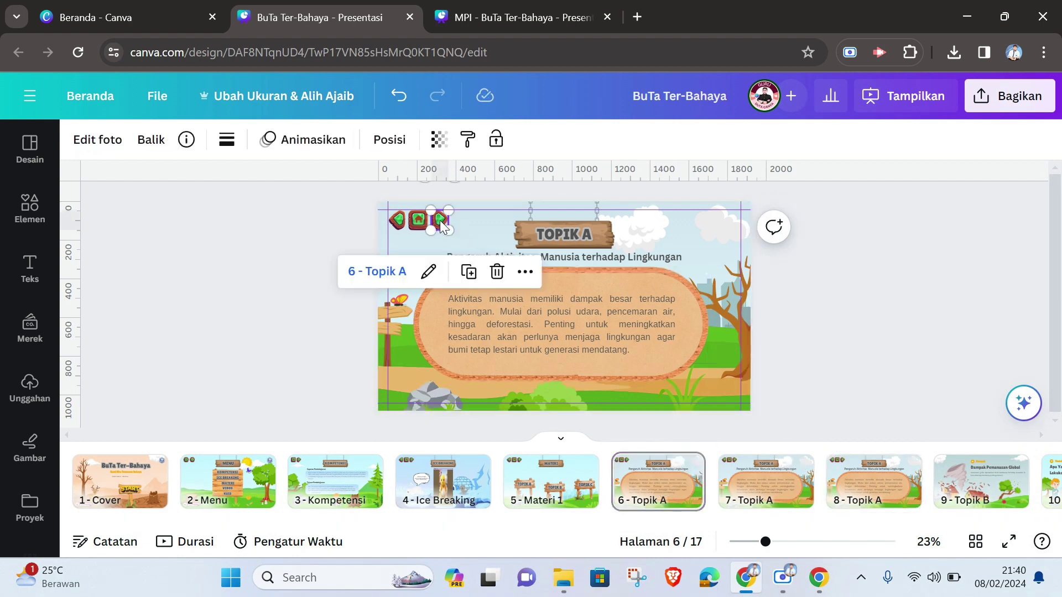
click(430, 272)
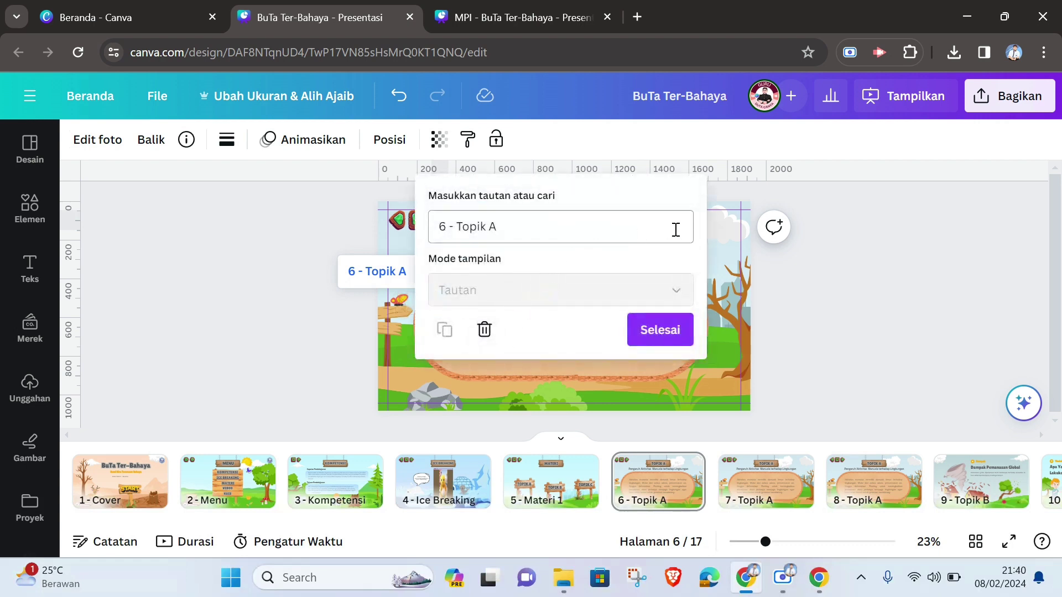
click(674, 237)
click(675, 228)
scroll(600, 320, down, 5)
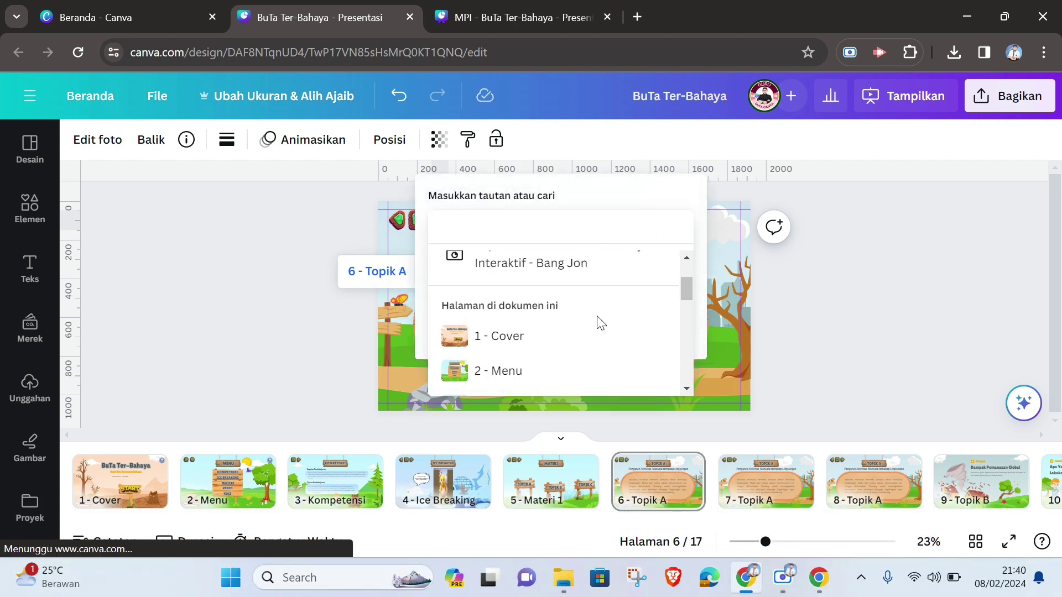
scroll(578, 338, down, 3)
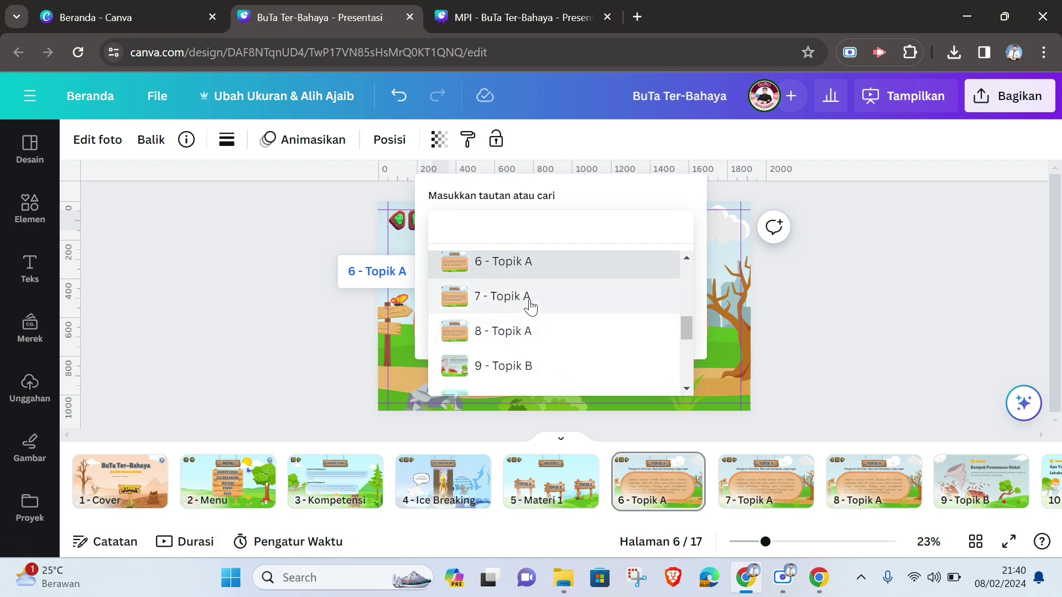
click(530, 299)
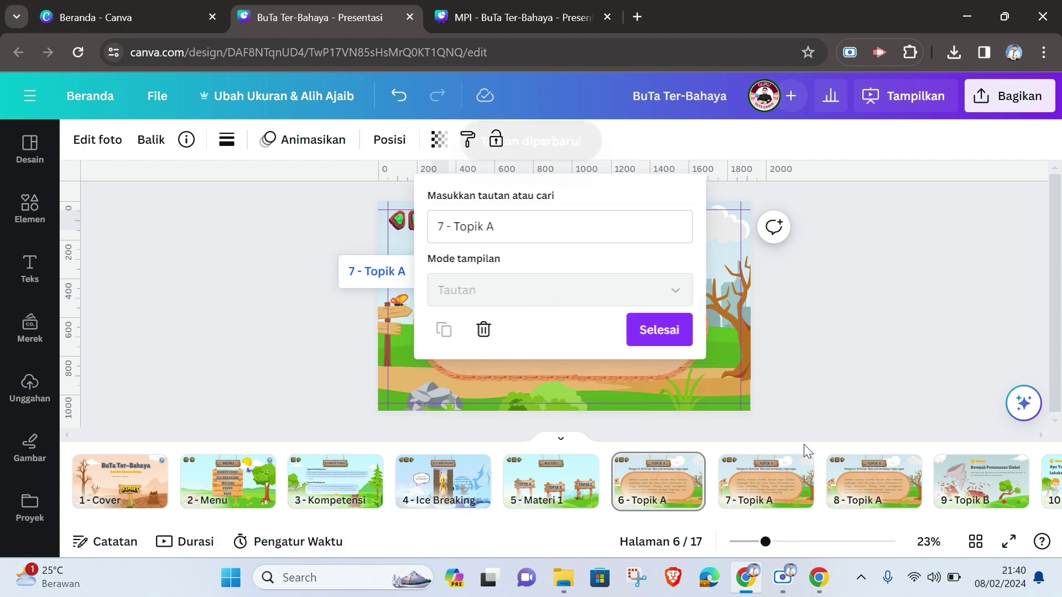
click(780, 490)
Link the back arrow on the first duplicated Topik A page, page 7, to 6 - Topik A.
click(771, 487)
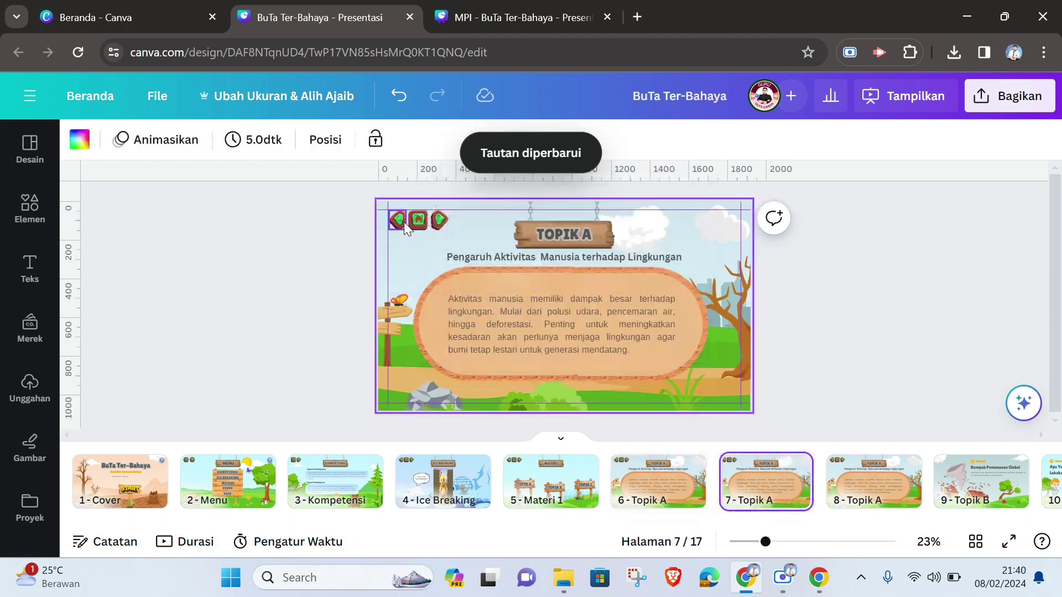
click(401, 221)
click(387, 270)
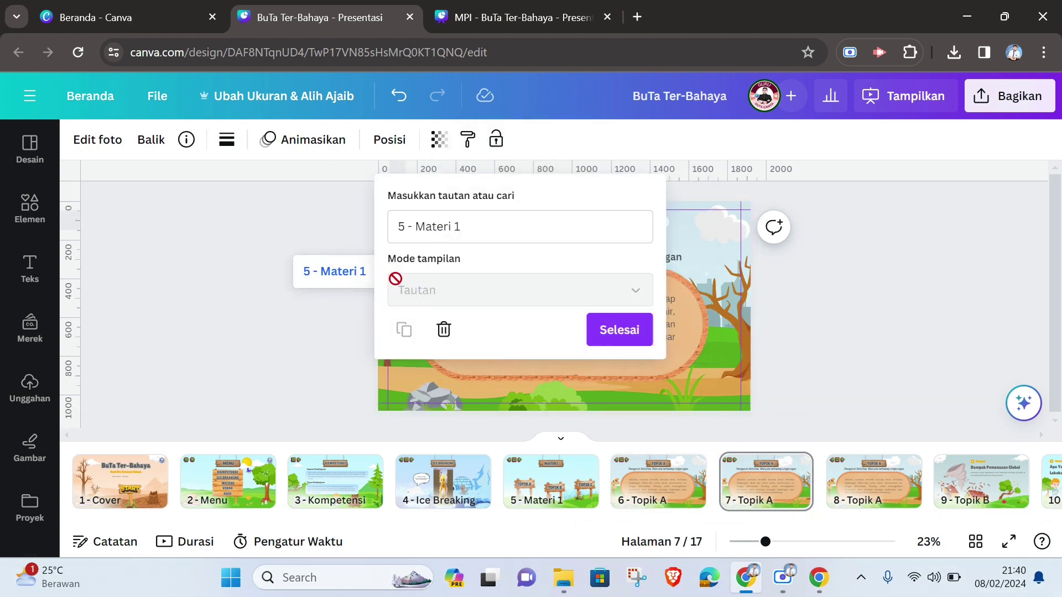
click(593, 230)
click(633, 227)
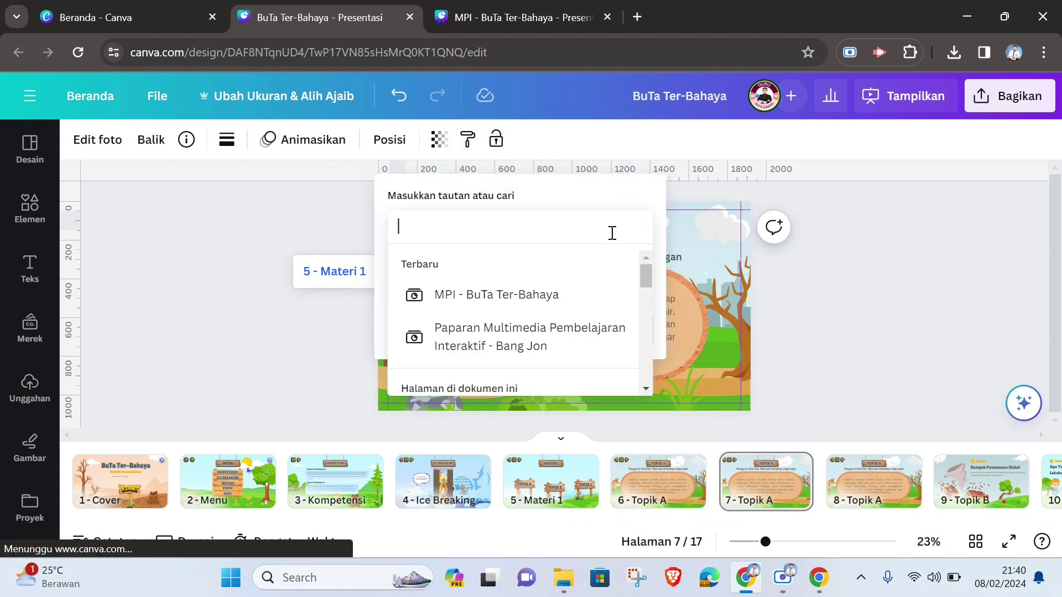
scroll(592, 301, down, 2)
scroll(592, 302, down, 2)
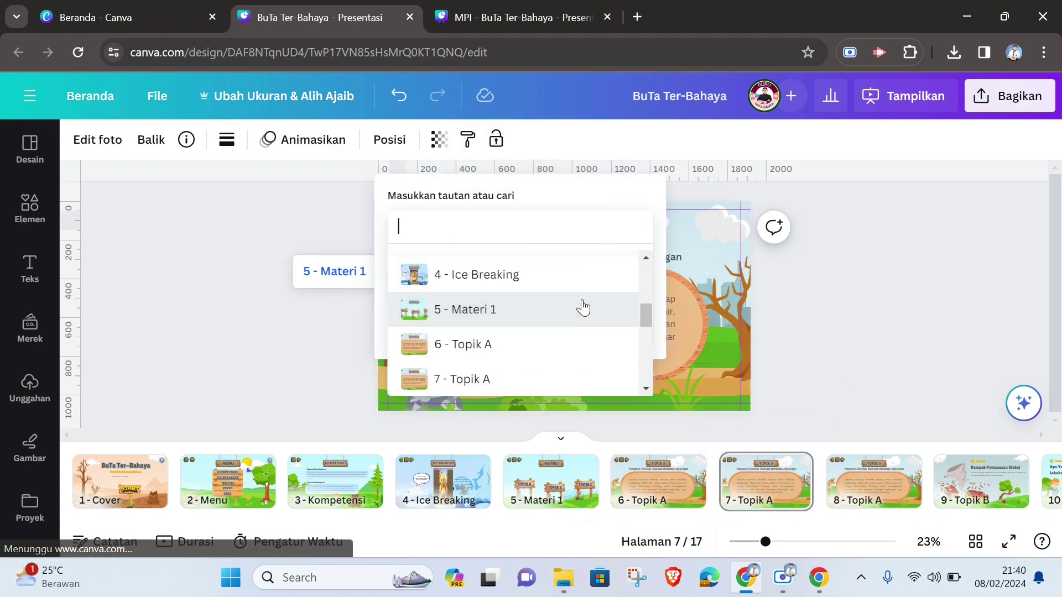
click(516, 343)
click(613, 331)
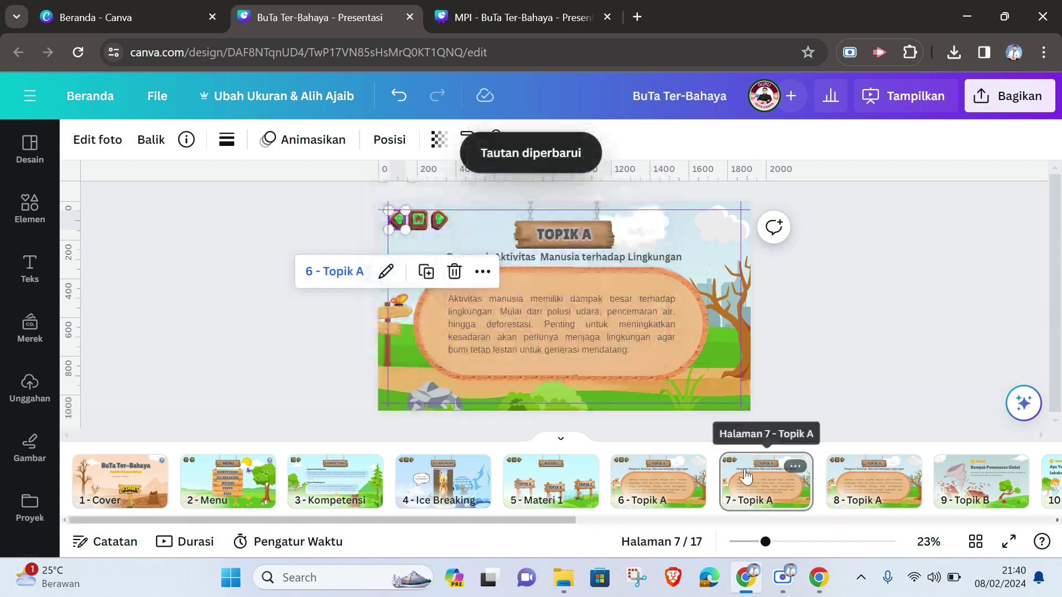
Link the forward arrow on page 7 to 8 - Topik A.
click(432, 220)
click(430, 272)
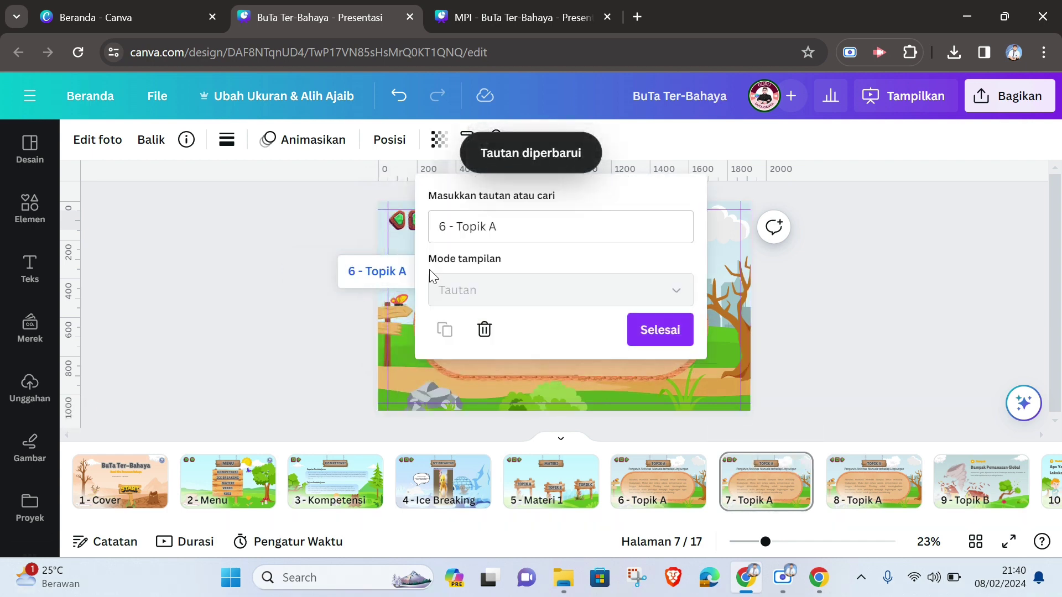
click(543, 233)
click(678, 228)
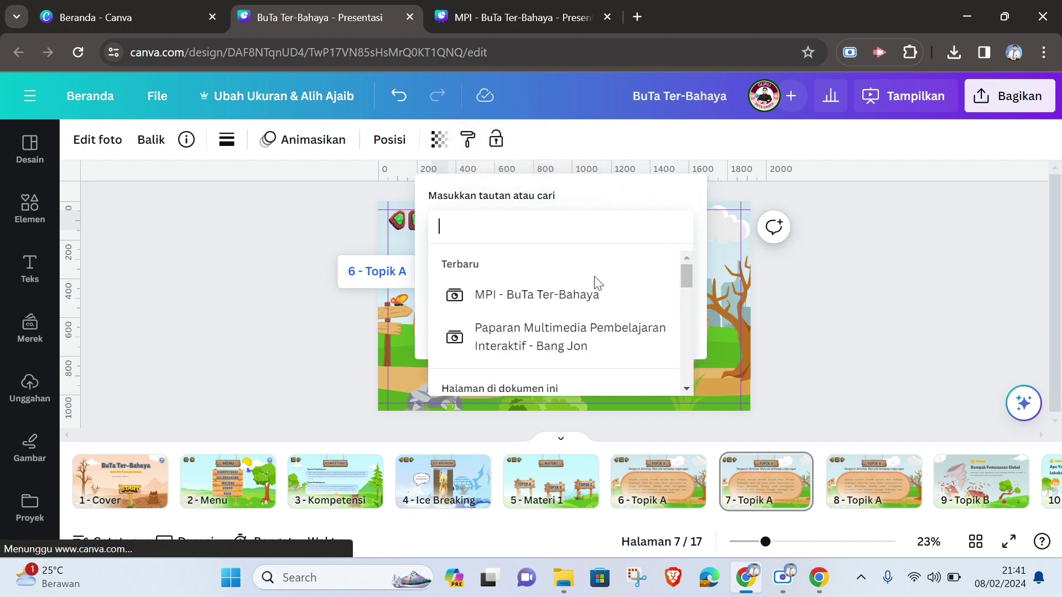
scroll(592, 288, down, 5)
click(538, 332)
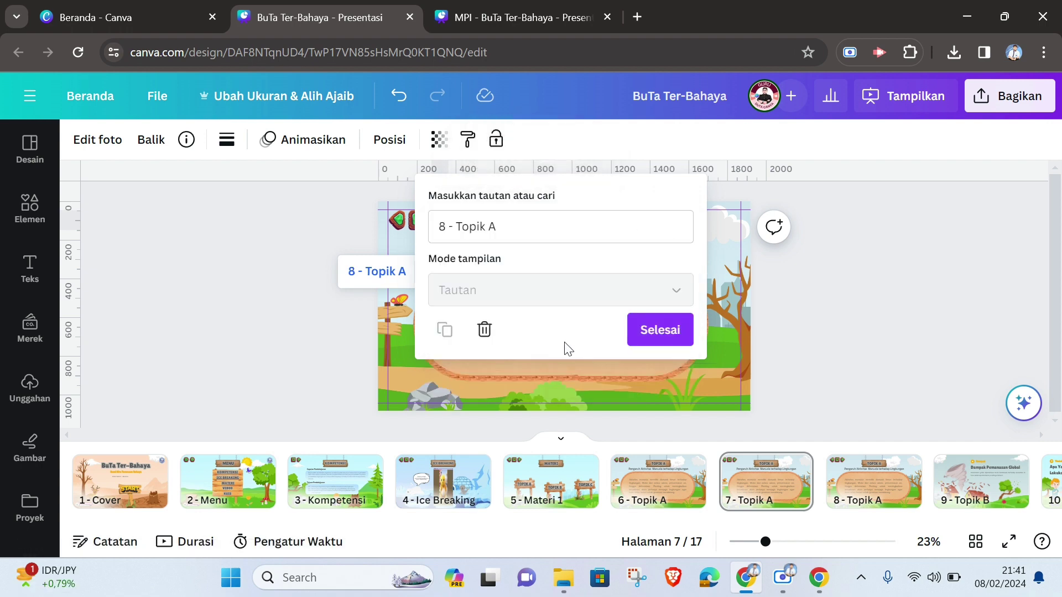
click(654, 332)
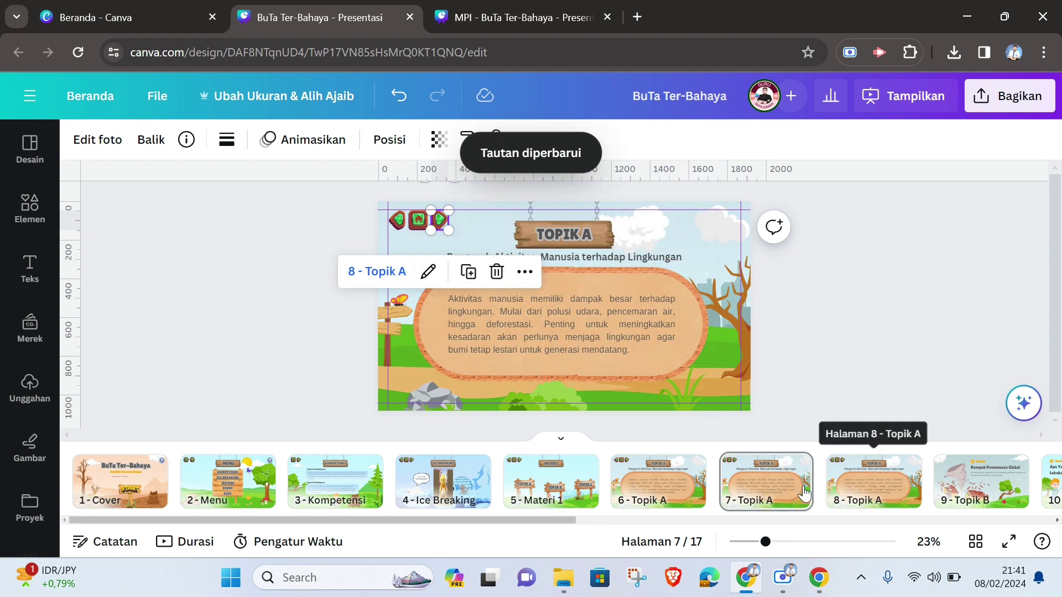
click(805, 441)
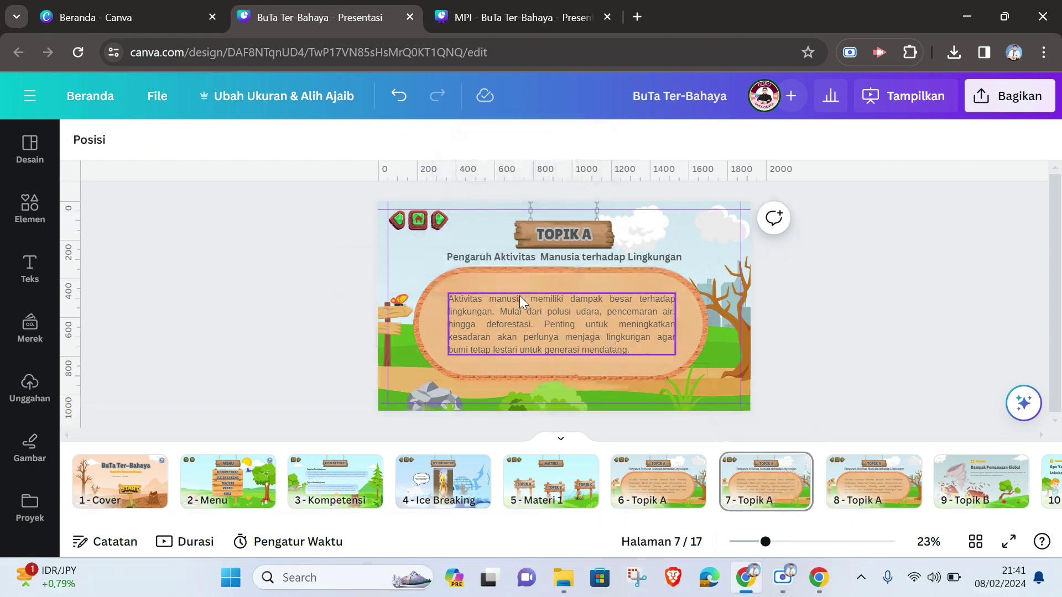
Review Topik A pages 6 and 7 and check the link of the MATERI entry on the Menu page.
click(658, 479)
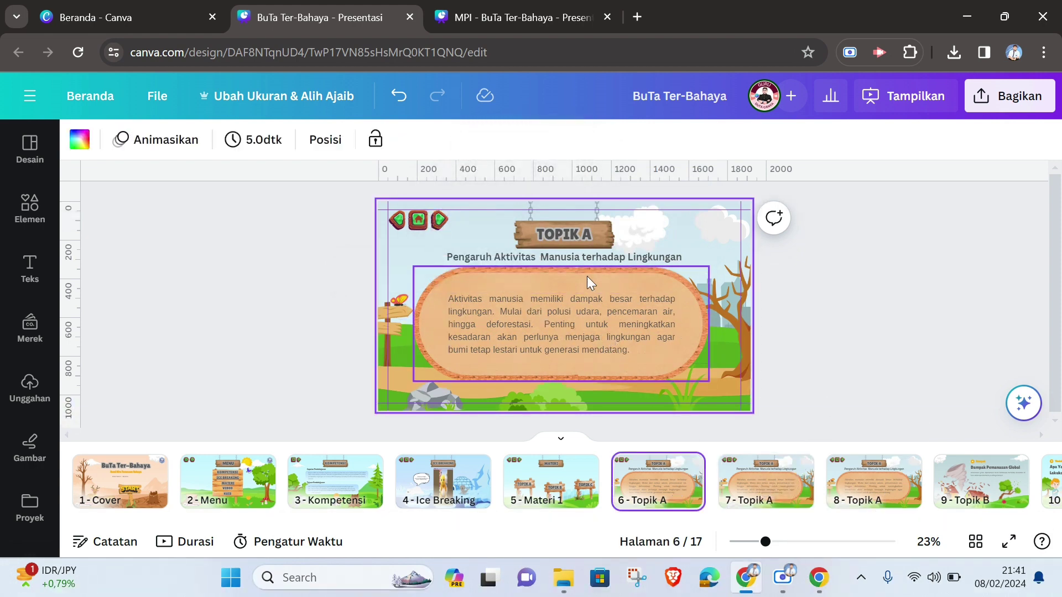
click(766, 490)
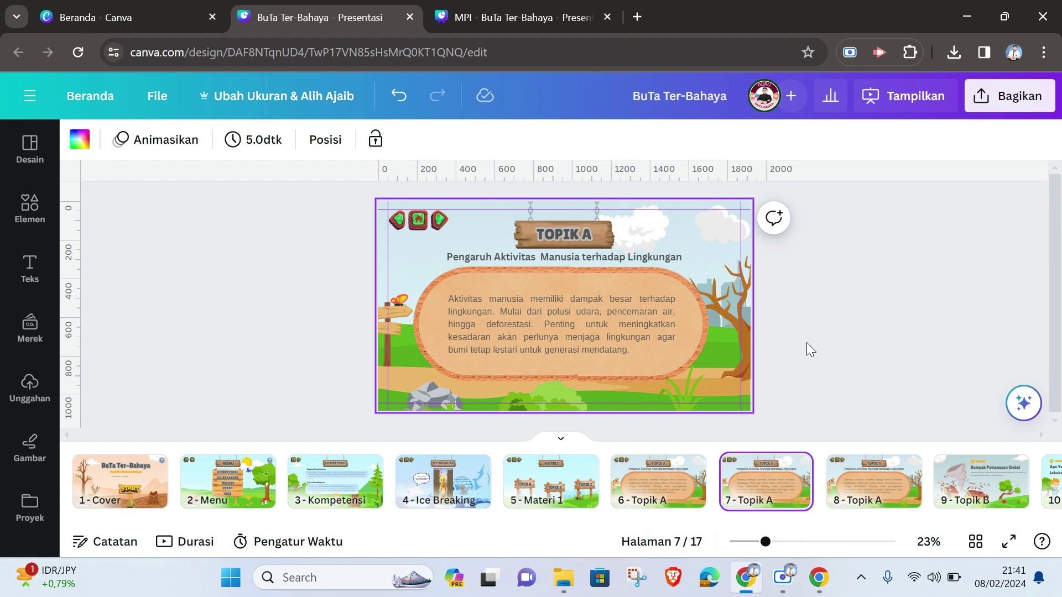
click(237, 492)
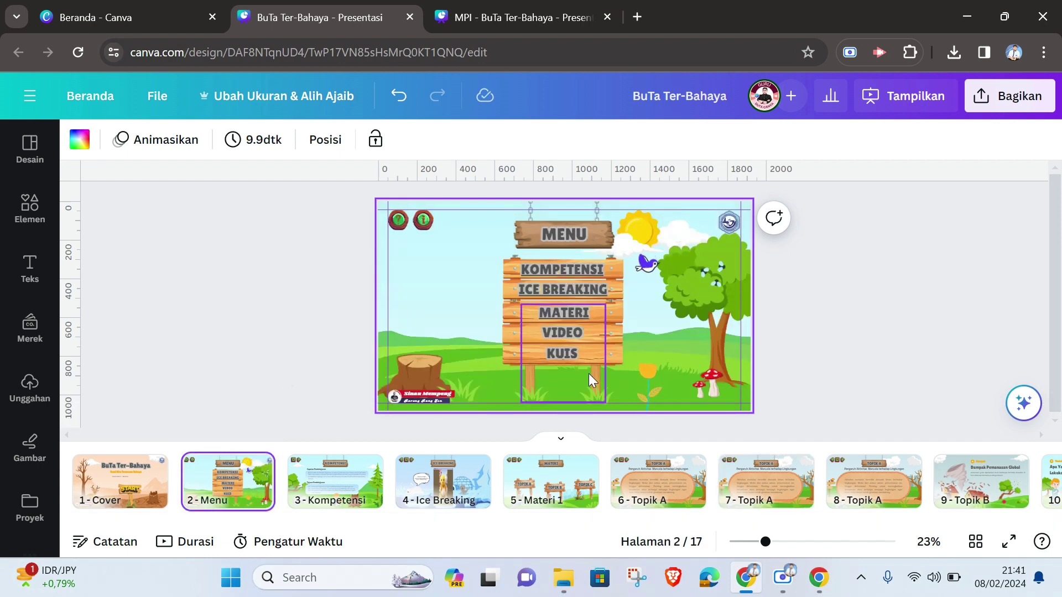
click(575, 318)
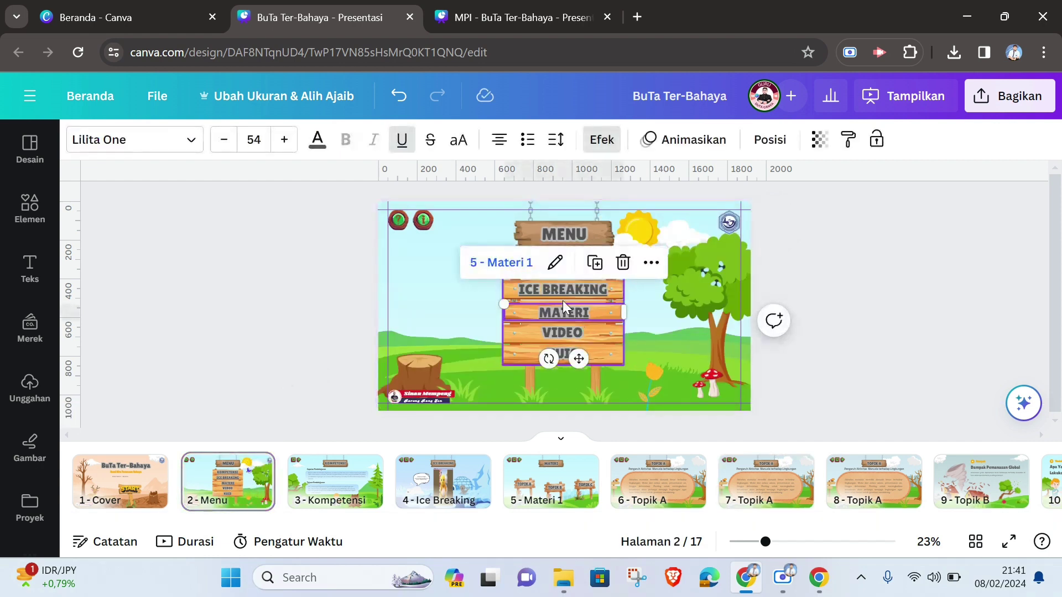
click(816, 337)
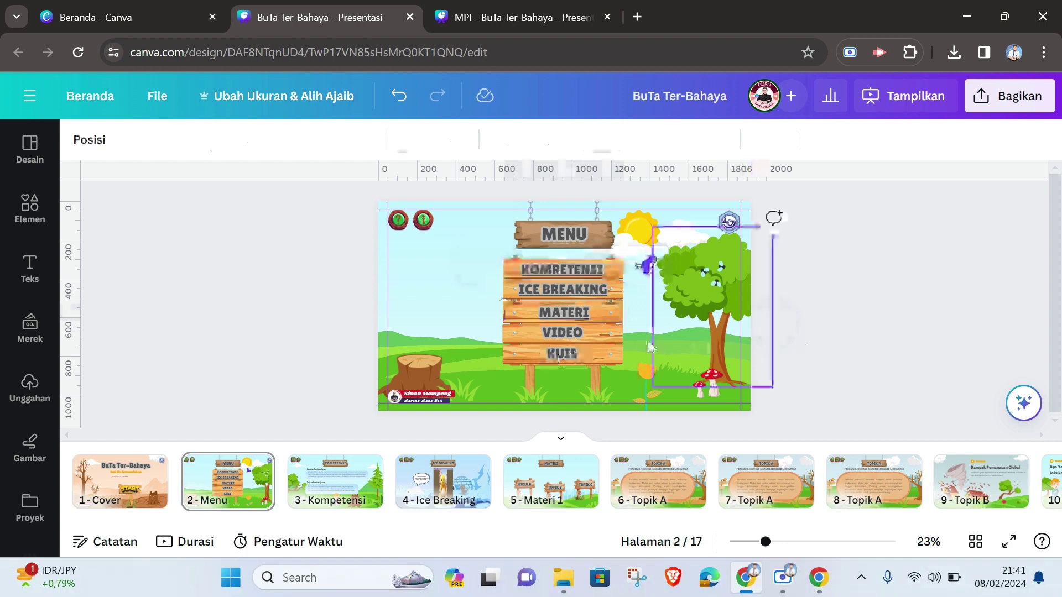
Check the VIDEO entry on the Menu page and look through pages 9 and 10 for a page suited to the video.
click(596, 335)
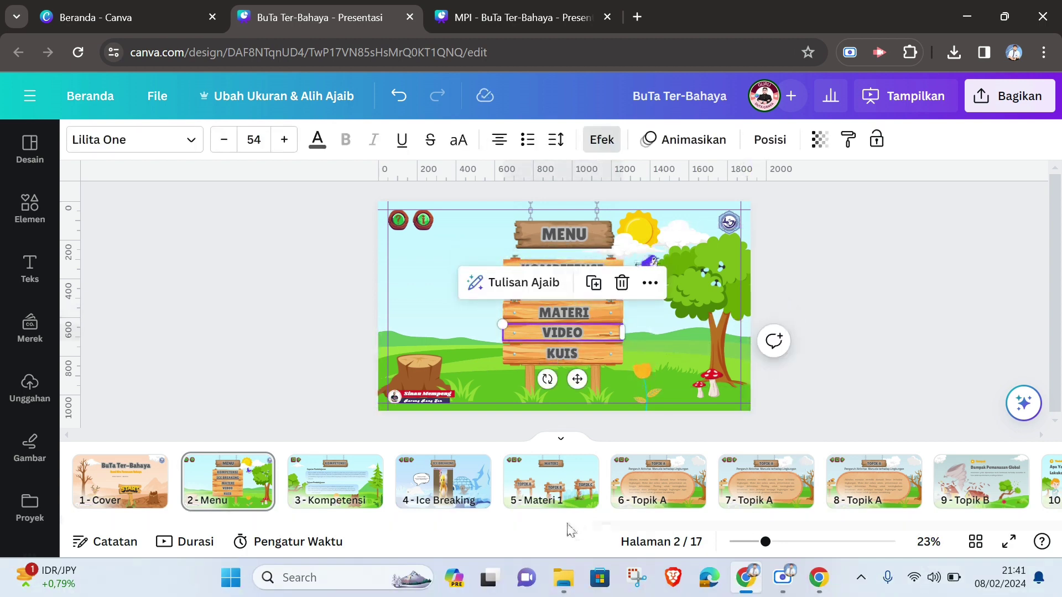
drag(570, 523, 640, 523)
drag(692, 528, 749, 528)
click(618, 487)
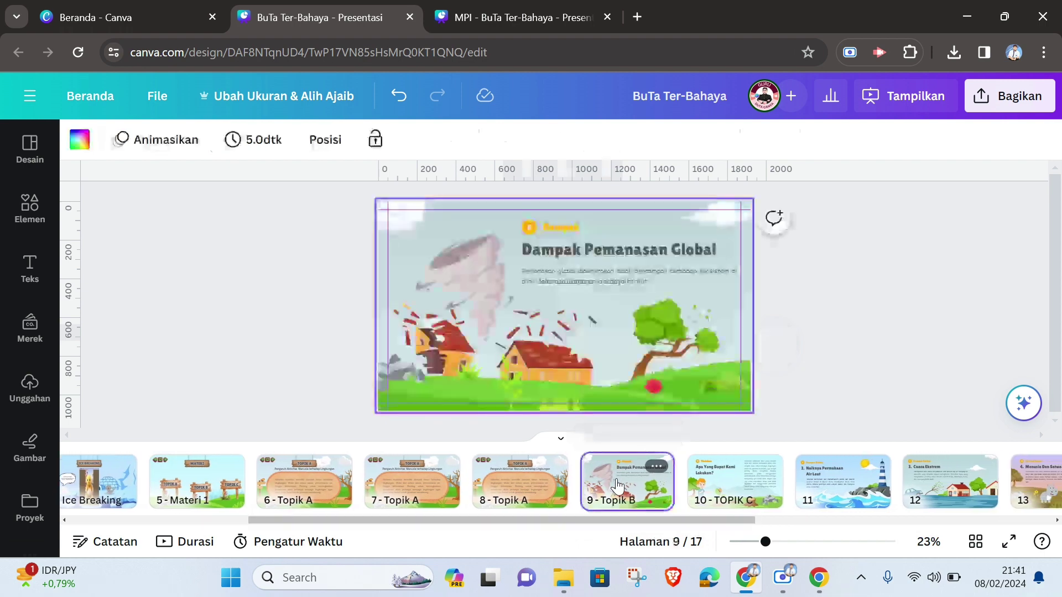
click(657, 471)
click(713, 487)
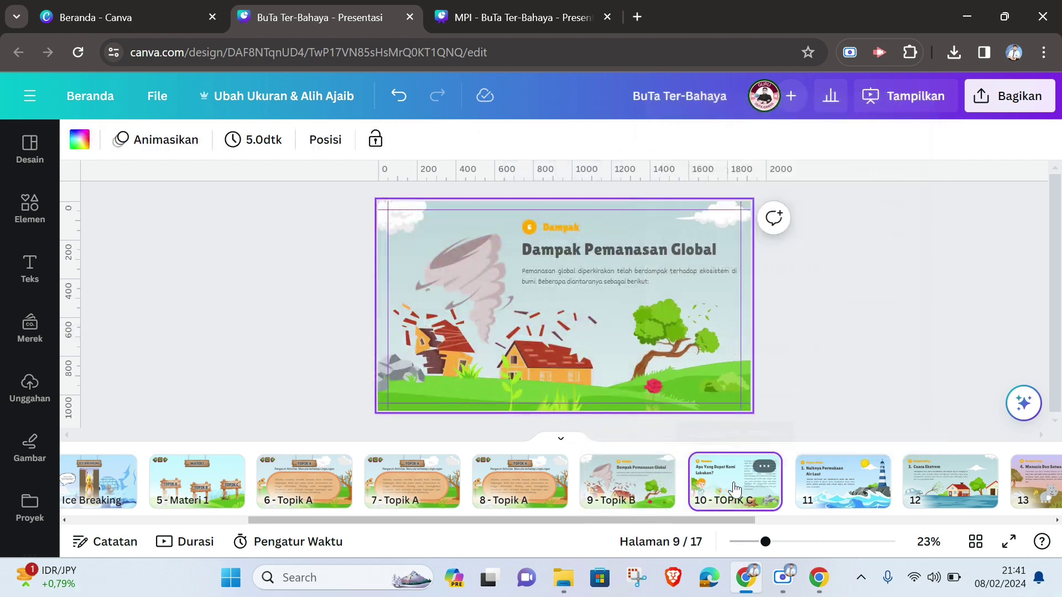
drag(731, 517, 829, 518)
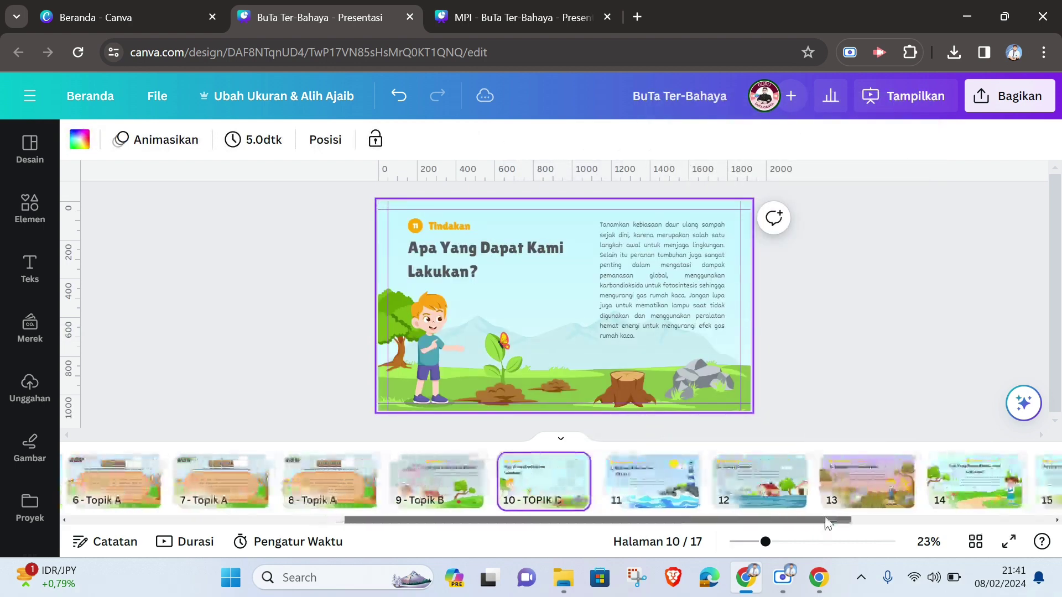
Delete the number badge, Dampak Ketiga label, heading, number 4 and body text from page 13.
click(856, 487)
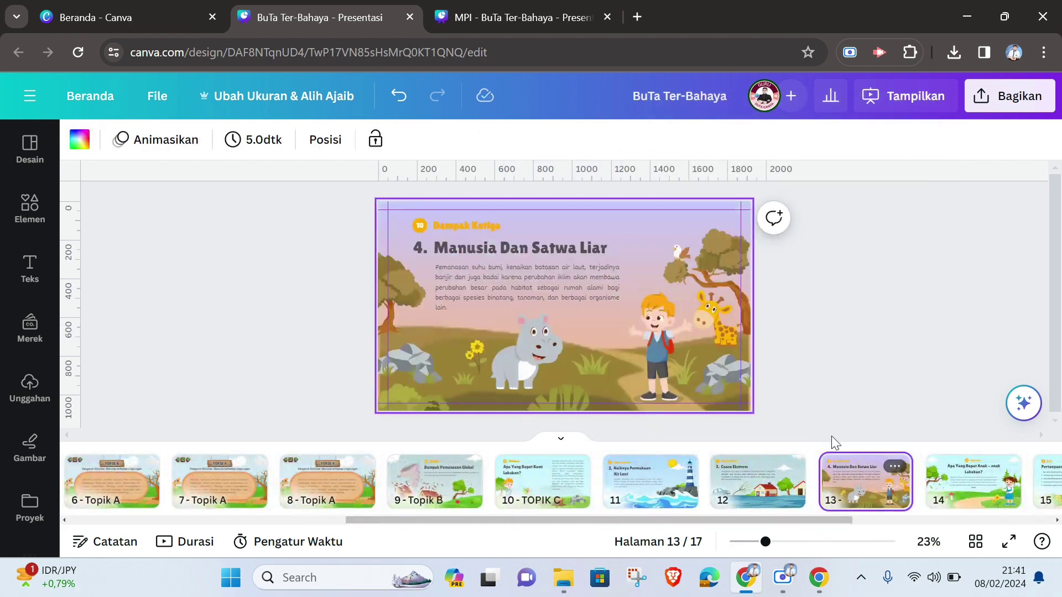
click(424, 230)
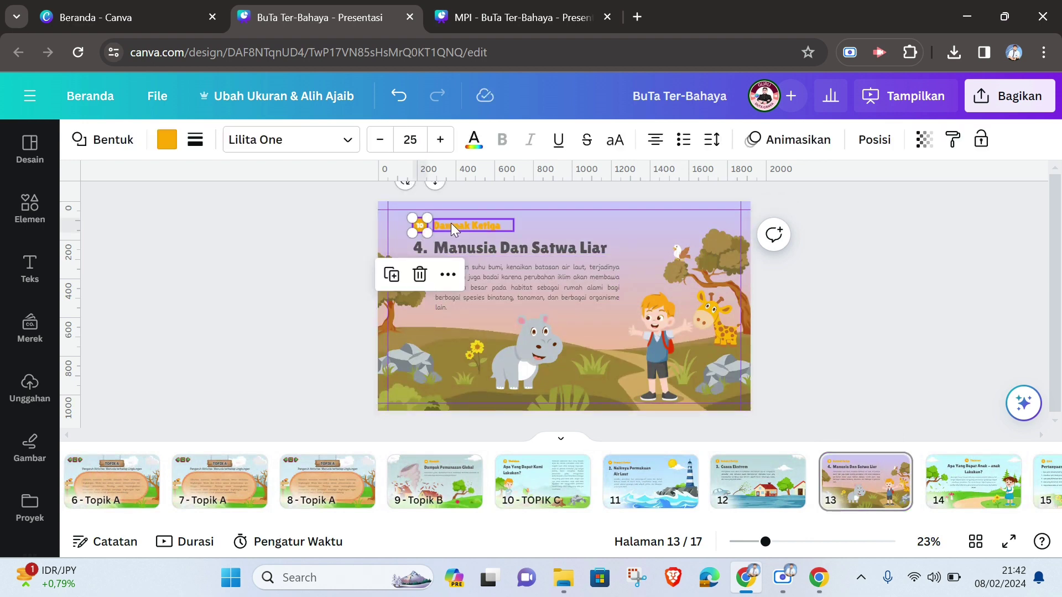
key(Delete)
click(481, 248)
key(Delete)
click(429, 254)
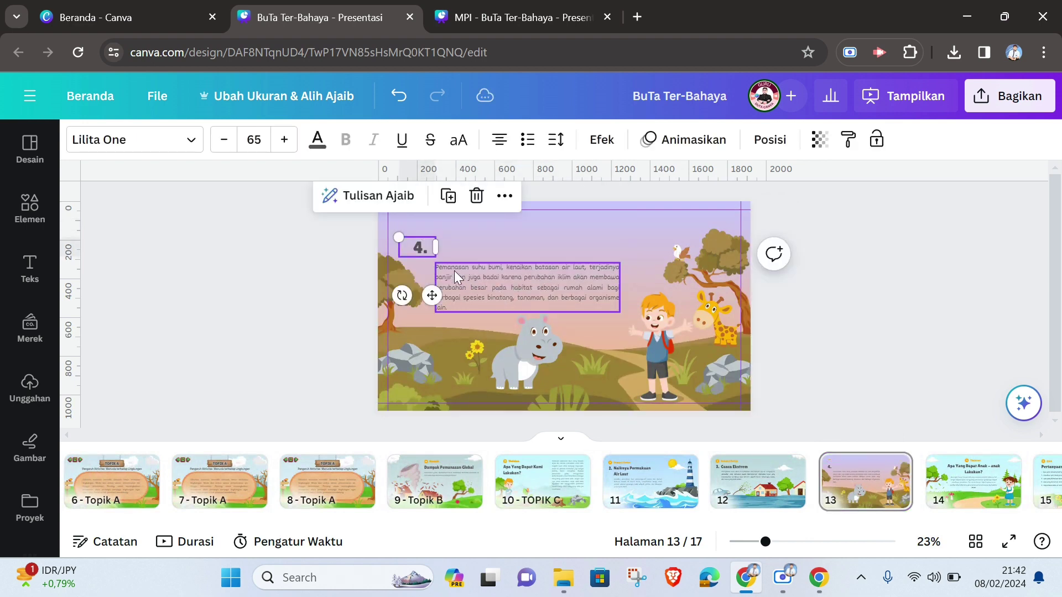
key(Delete)
click(460, 277)
key(Delete)
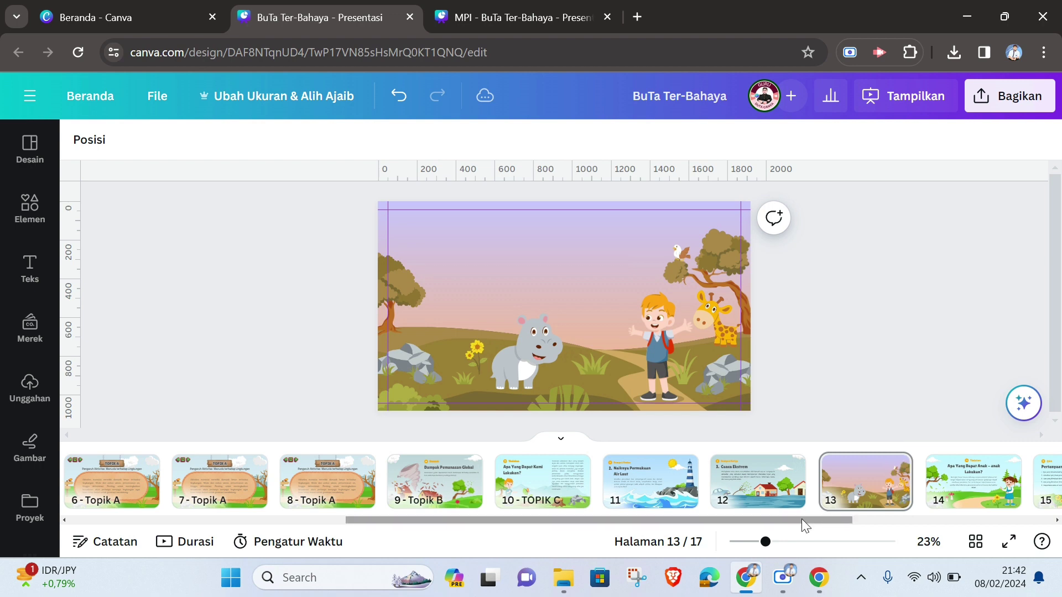
Rename page 13 as Video.
click(895, 467)
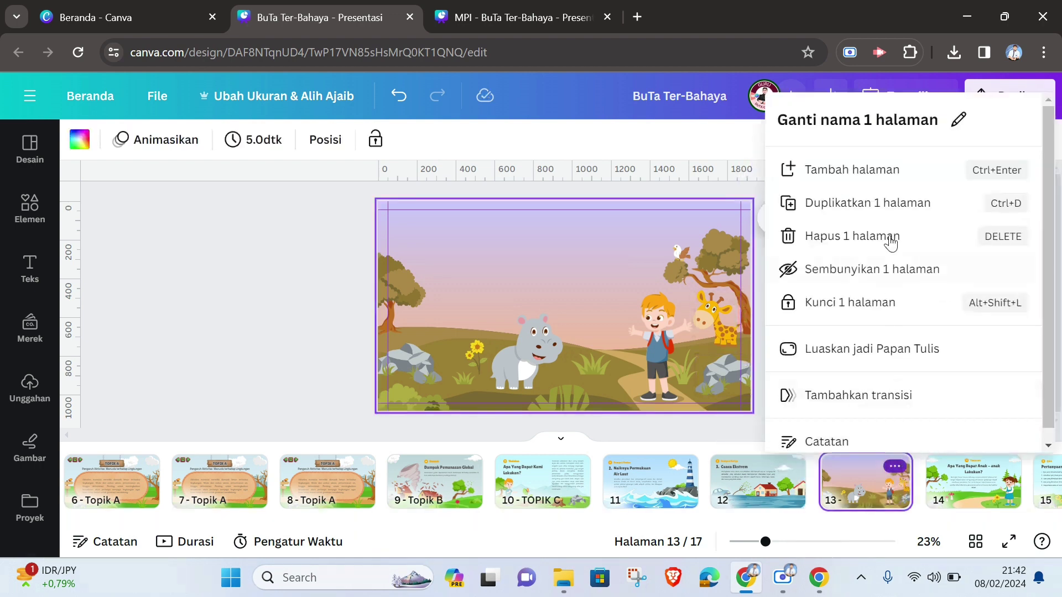
click(961, 127)
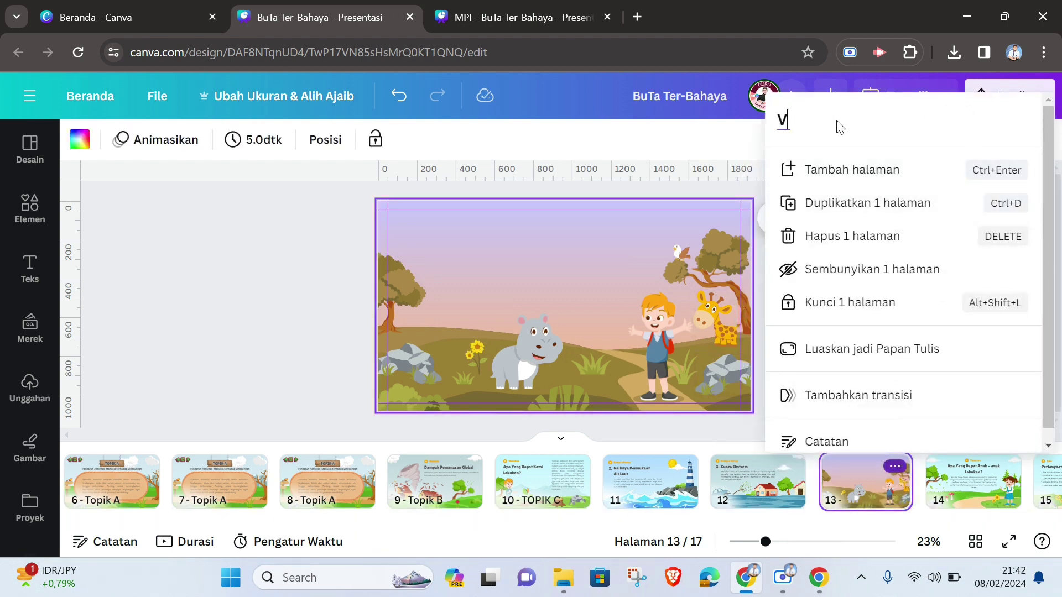
key(Return)
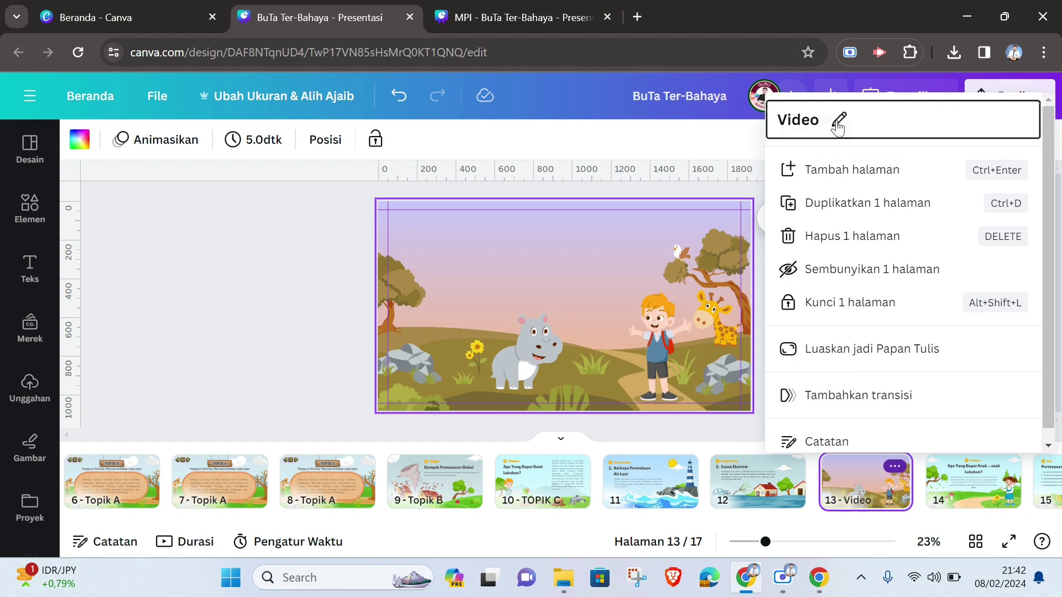
click(354, 304)
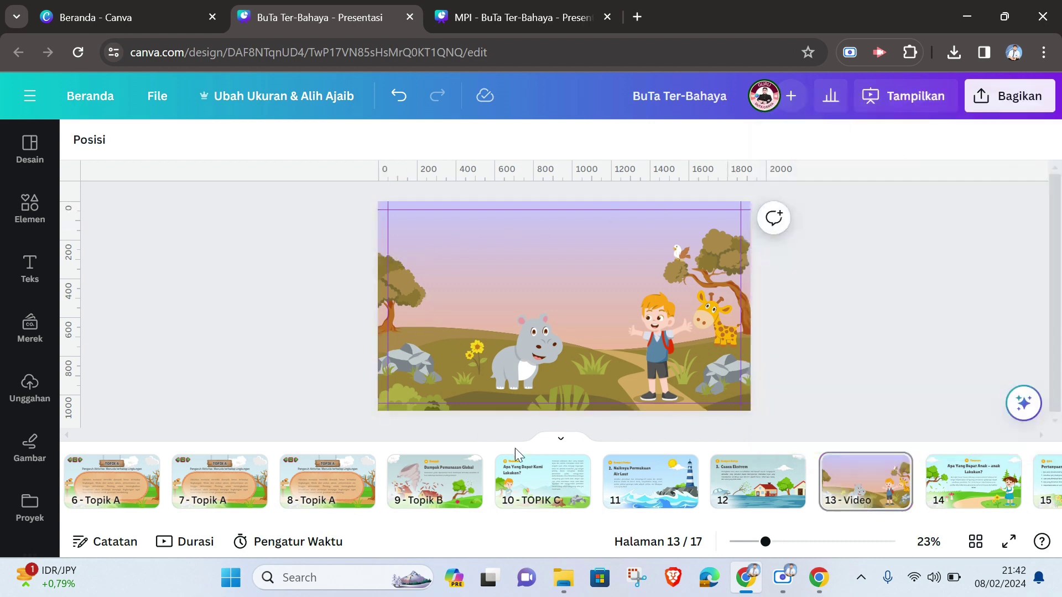
Copy the wooden TOPIK A title sign with its text from page 6 to page 13 - Video.
drag(726, 522, 584, 531)
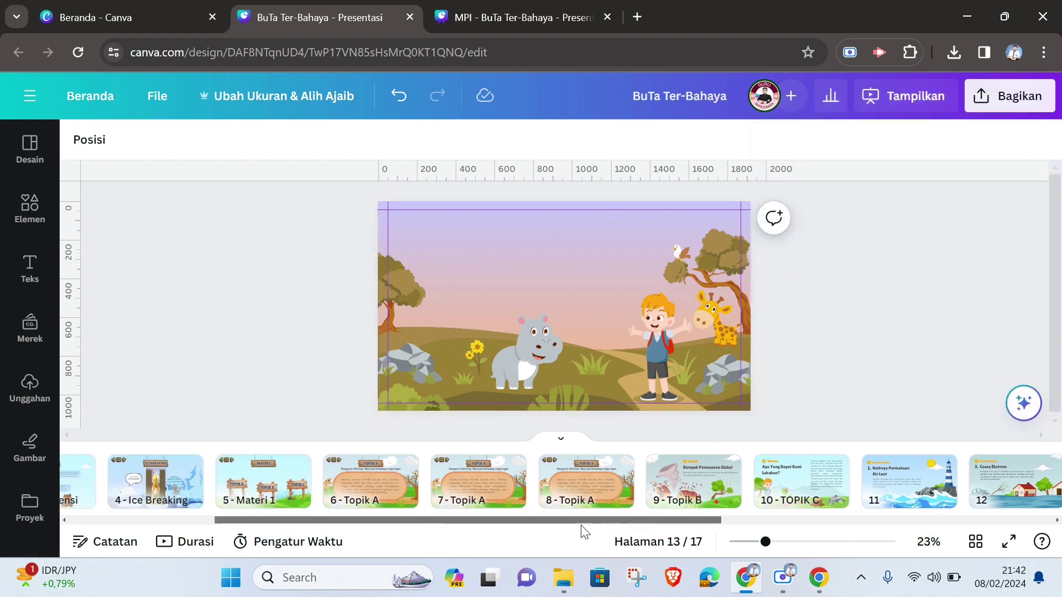
click(501, 482)
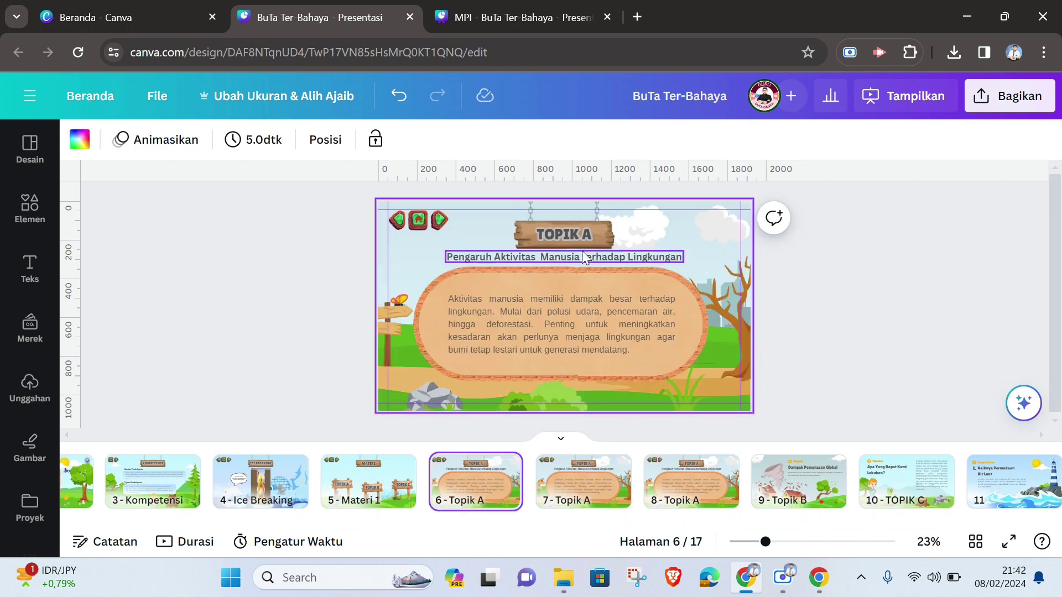
click(533, 220)
click(551, 234)
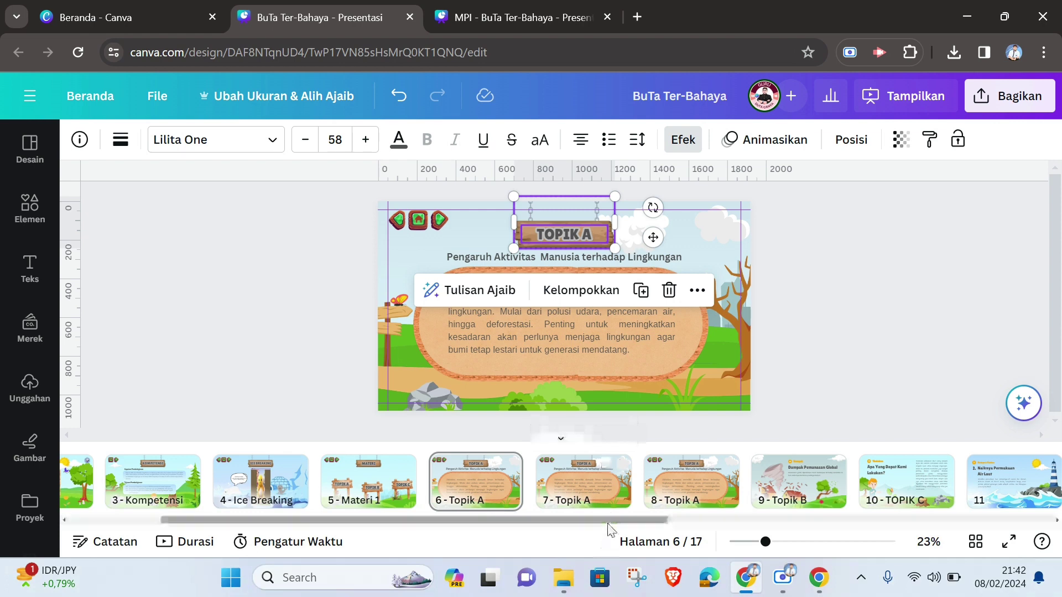
drag(611, 522, 788, 522)
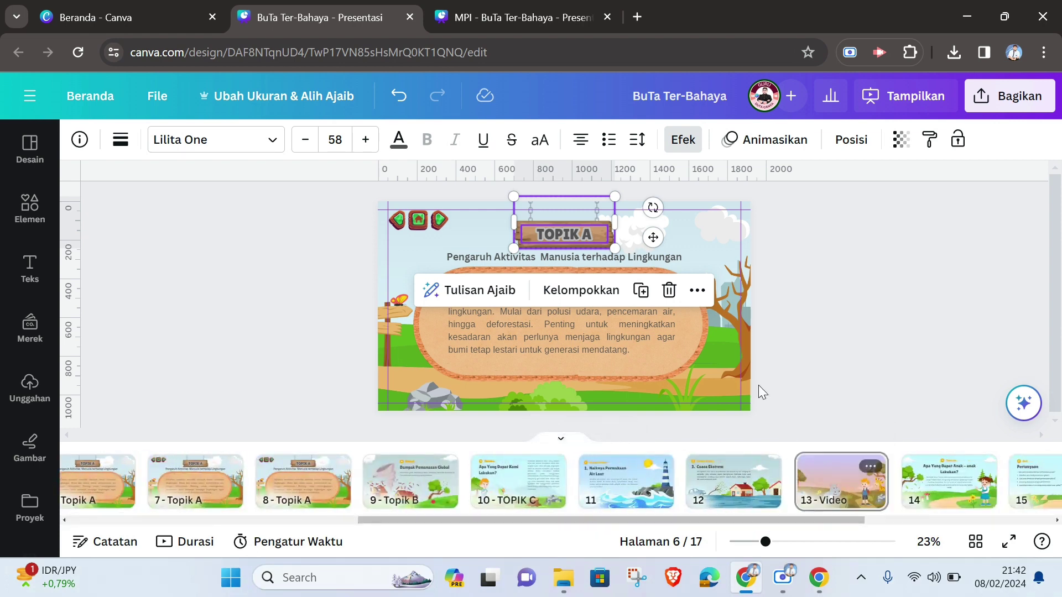
click(836, 479)
key(ctrl+v)
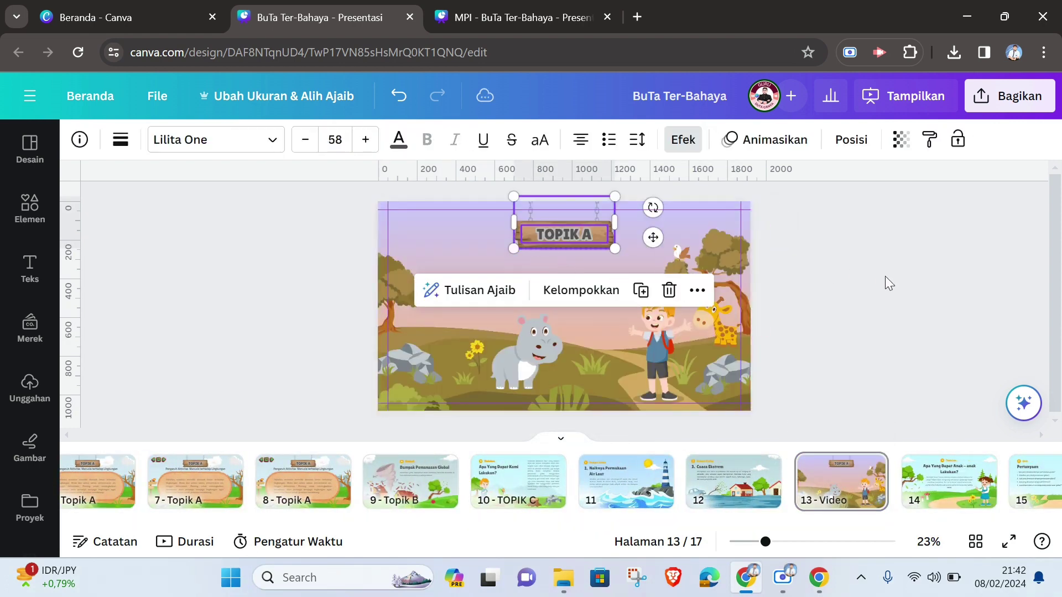
click(830, 276)
Change the title sign's text on page 13 to VIDEO.
double_click(562, 231)
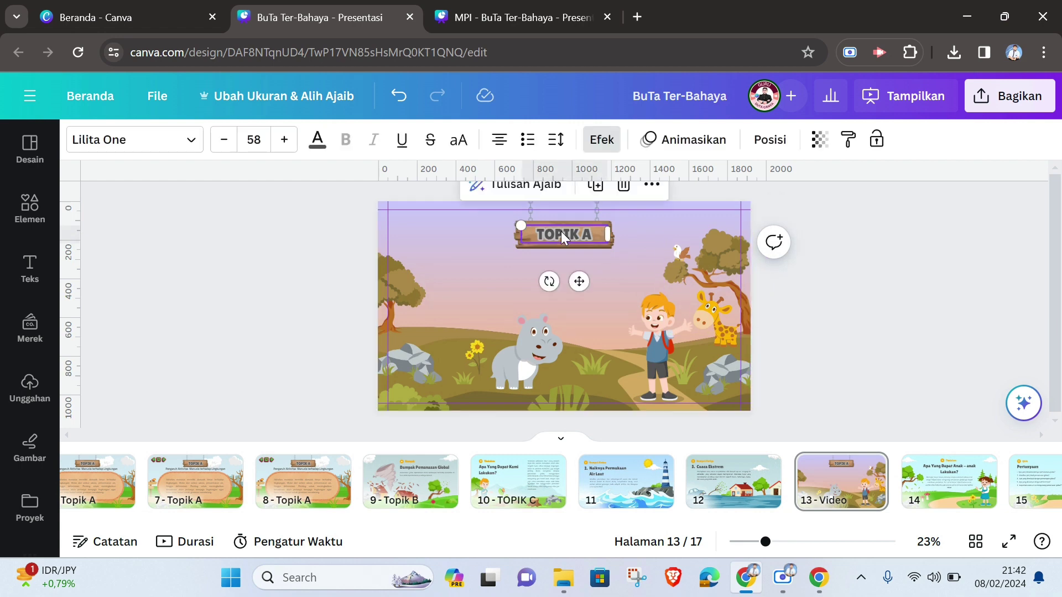
key(BackSpace)
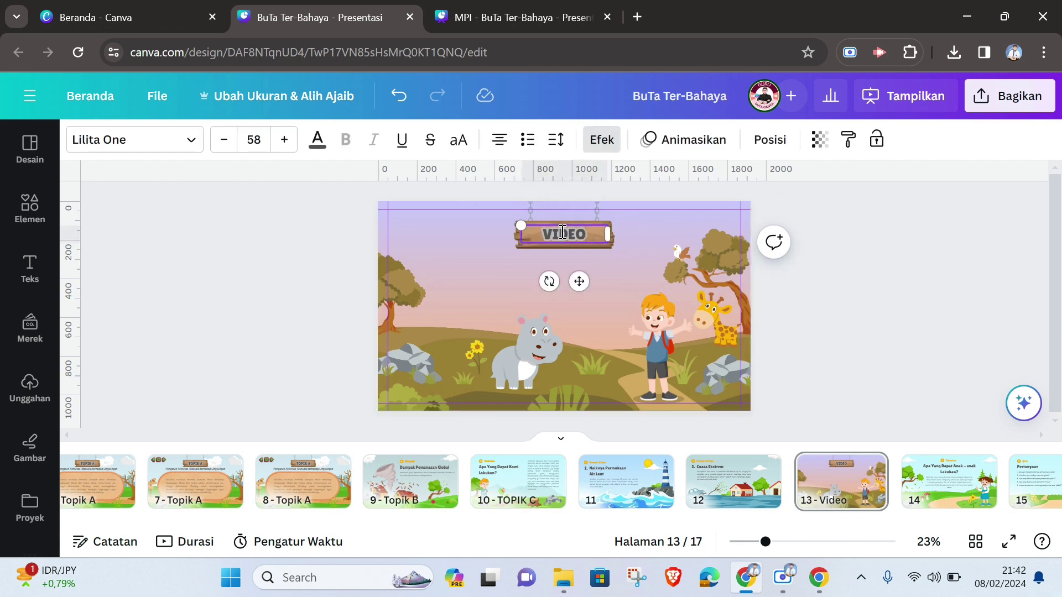
click(610, 259)
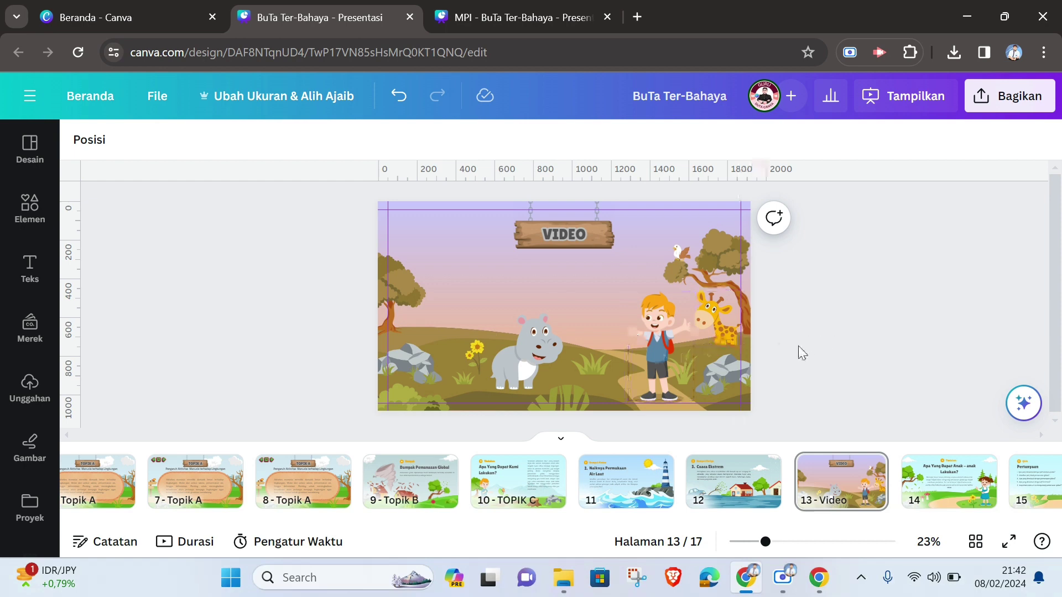
Delete the hippo, the boy, the middle grass tuft and the yellow flowers from the Video page.
click(533, 354)
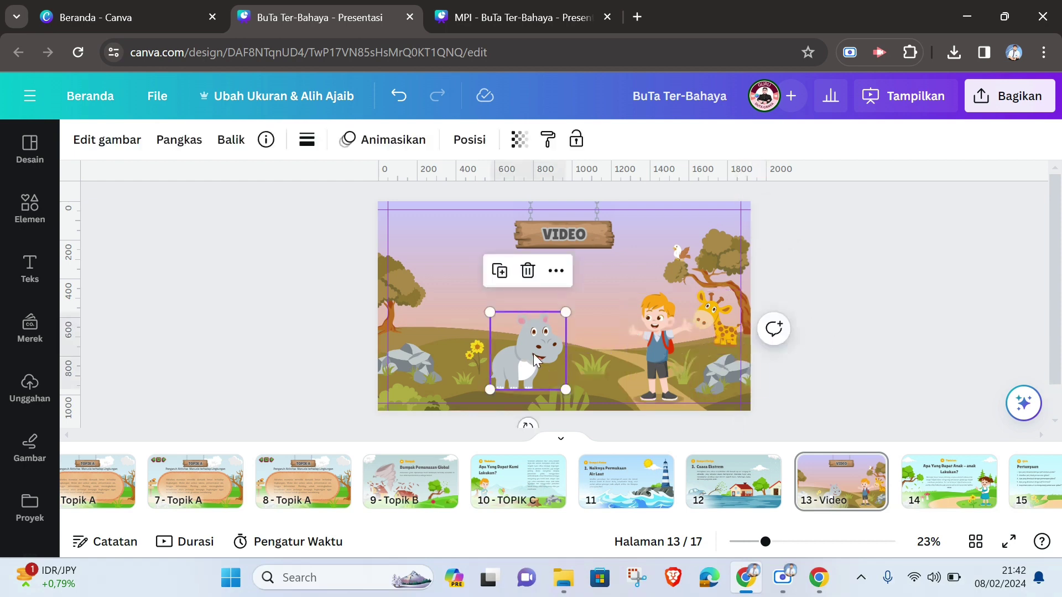
key(Delete)
click(660, 347)
key(Delete)
click(575, 369)
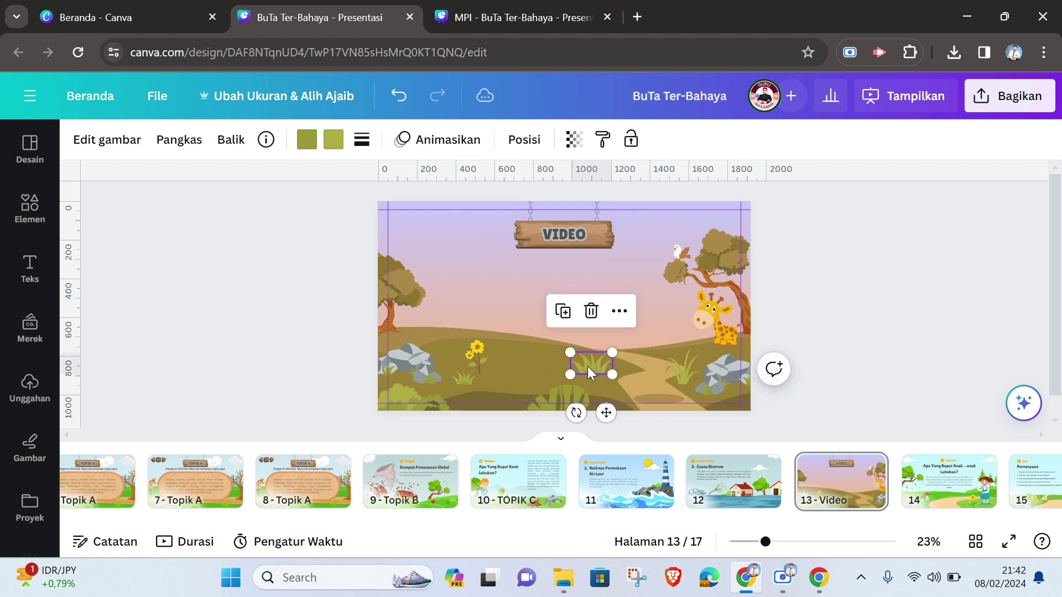
key(Delete)
click(477, 356)
key(Delete)
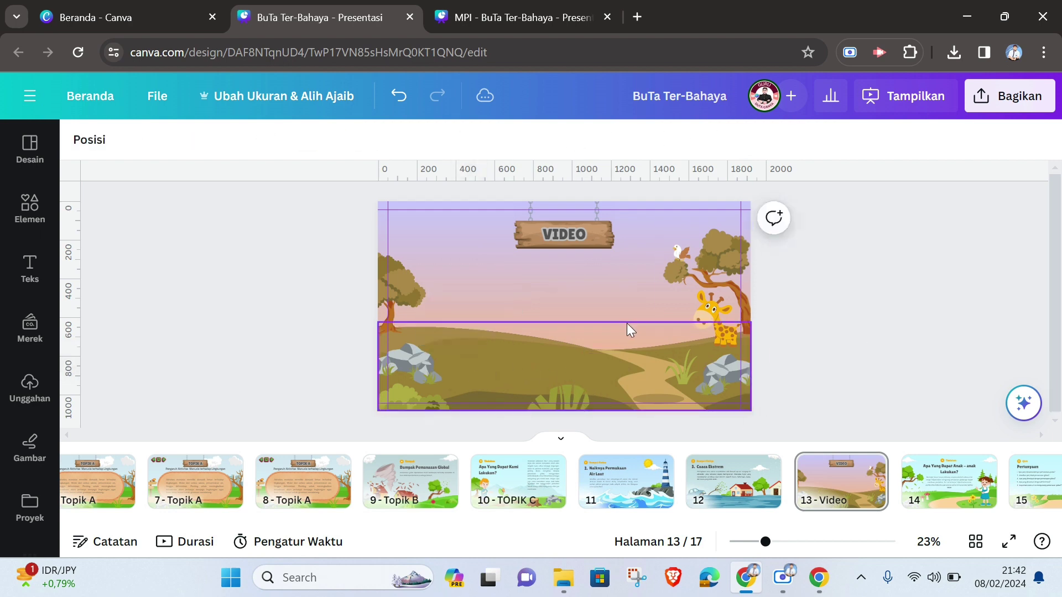
Open the YouTube app among the editor's available apps for the Video page.
scroll(25, 410, down, 3)
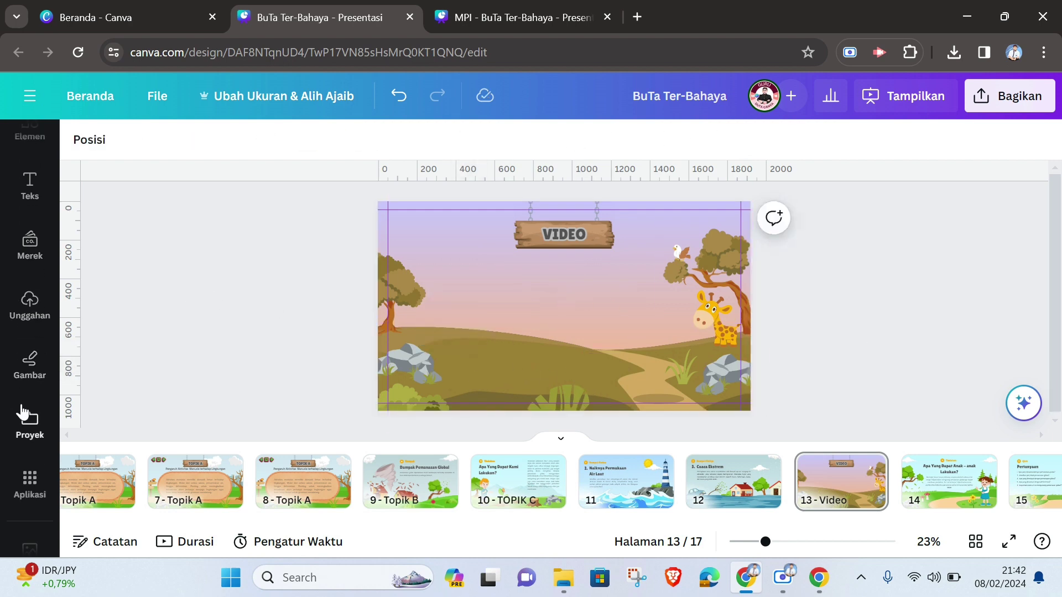
click(30, 401)
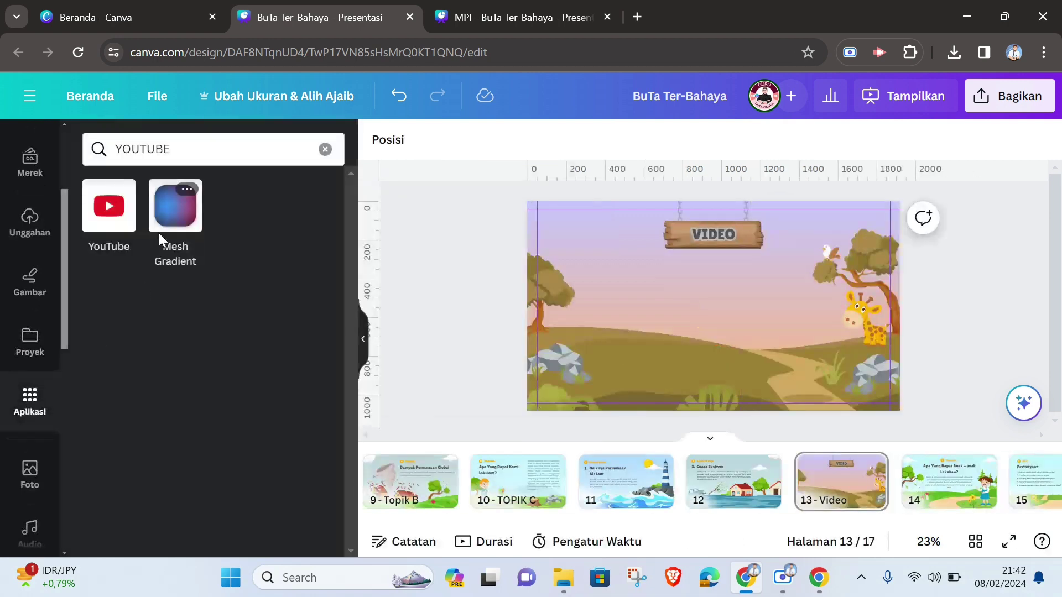
click(185, 145)
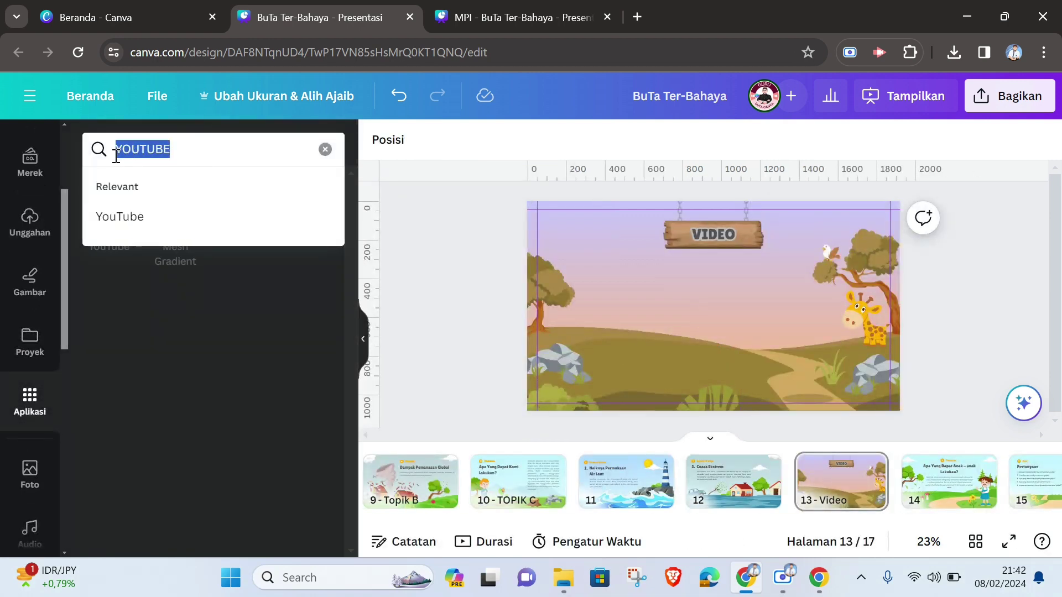
key(Escape)
click(107, 216)
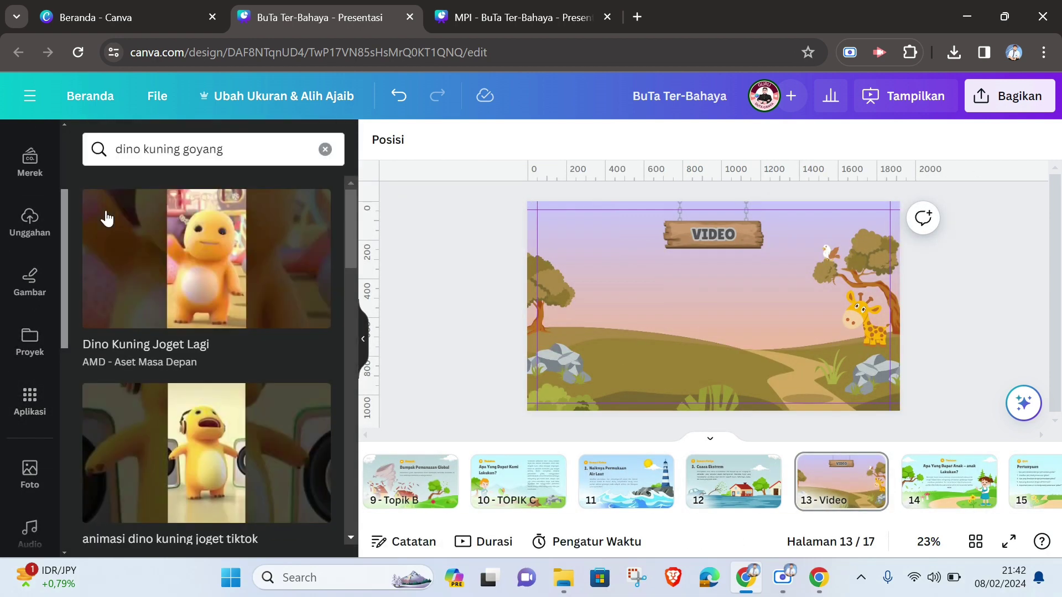
Search YouTube for "pengaruh aktivitas manusia terhadap lingkungan", replacing the previous search.
click(325, 149)
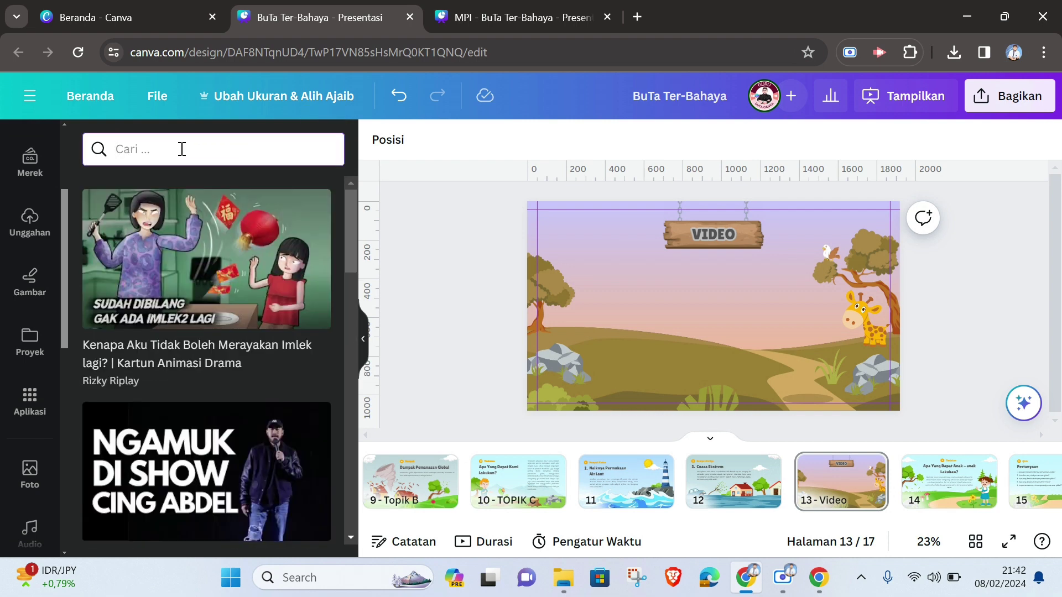
text(aktivitas manusia terhadap li)
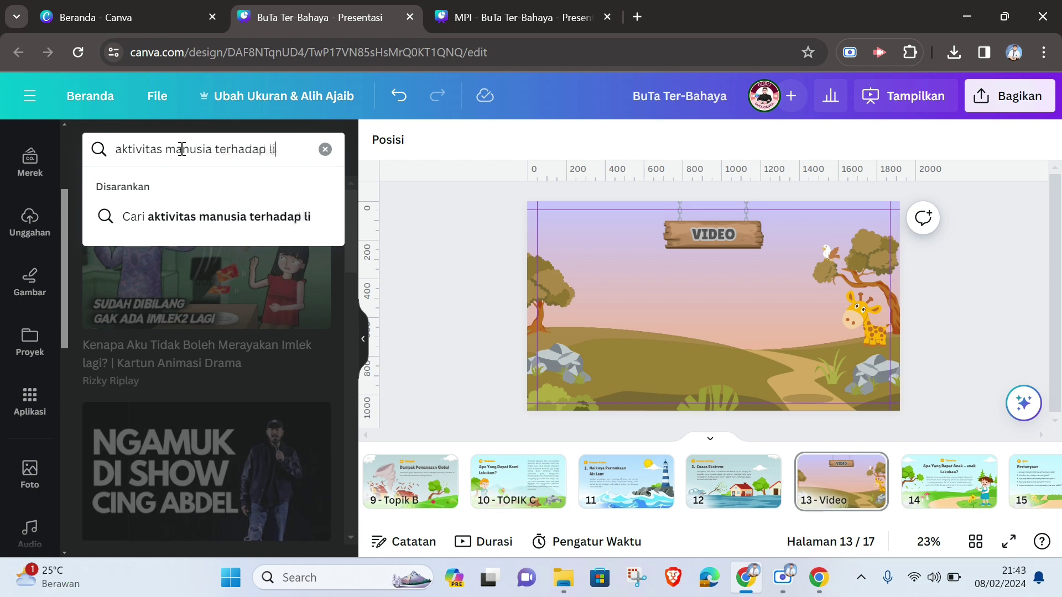
text(ungan)
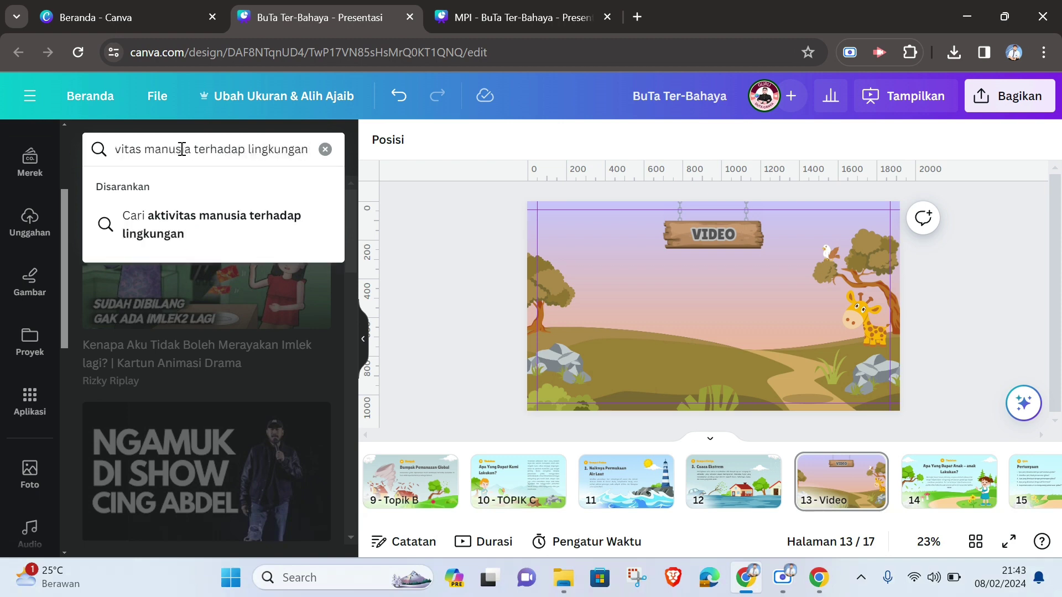
click(135, 154)
click(135, 154)
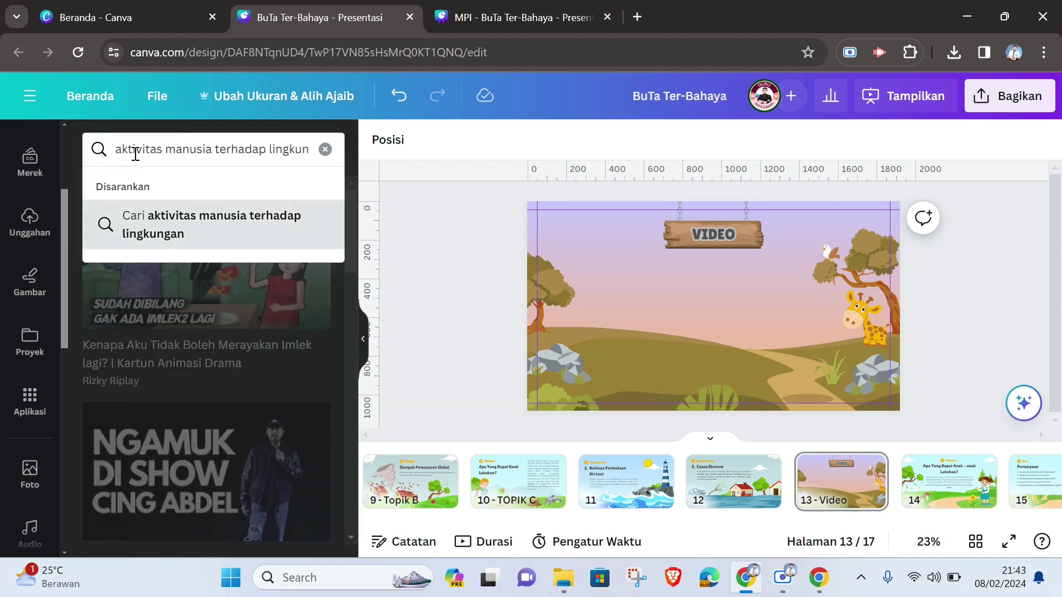
text(pena)
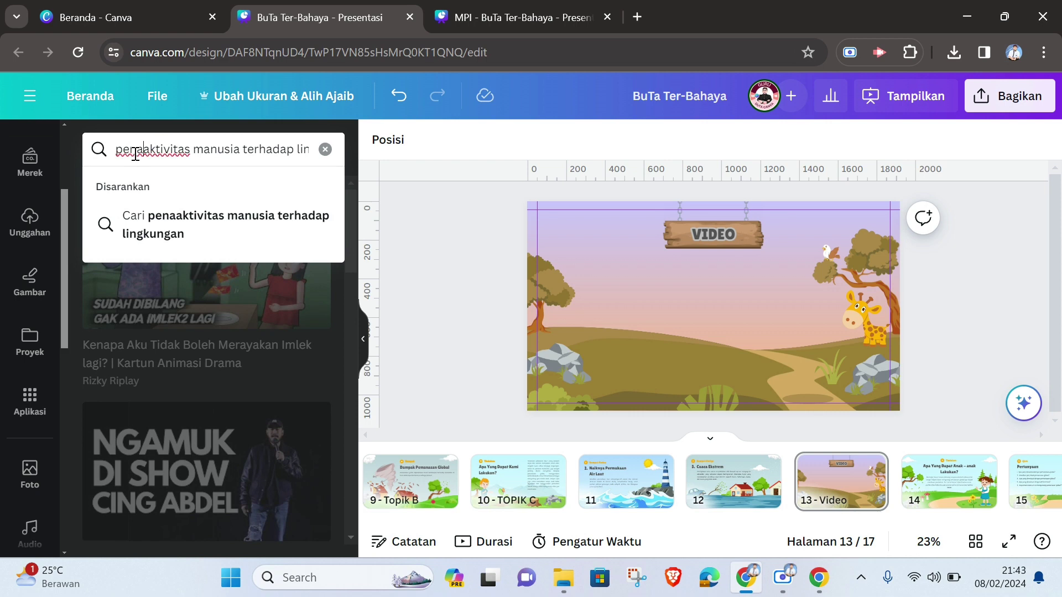
key(BackSpace)
text(garuh)
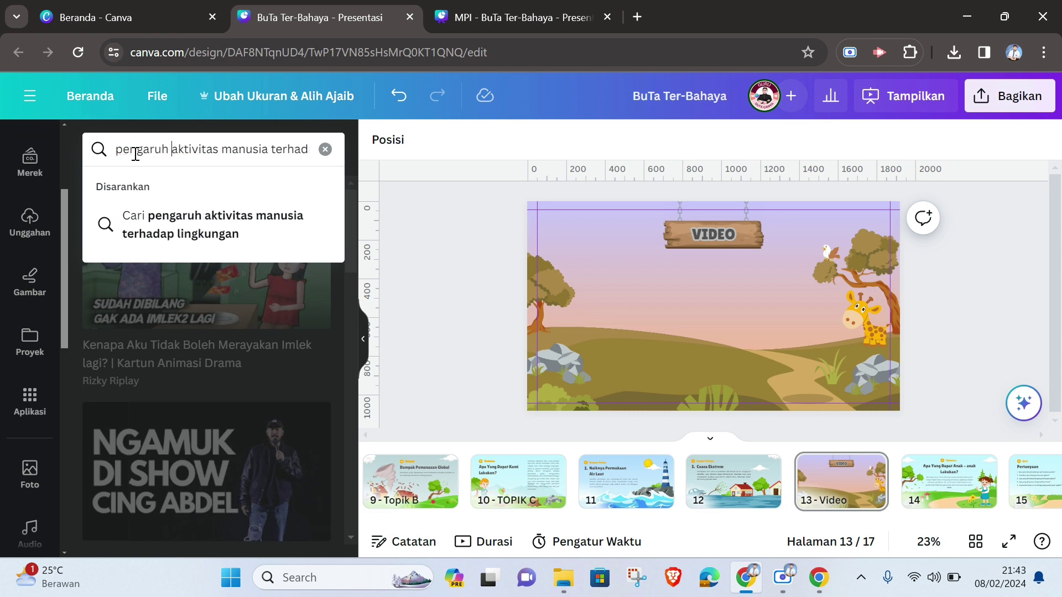
key(Return)
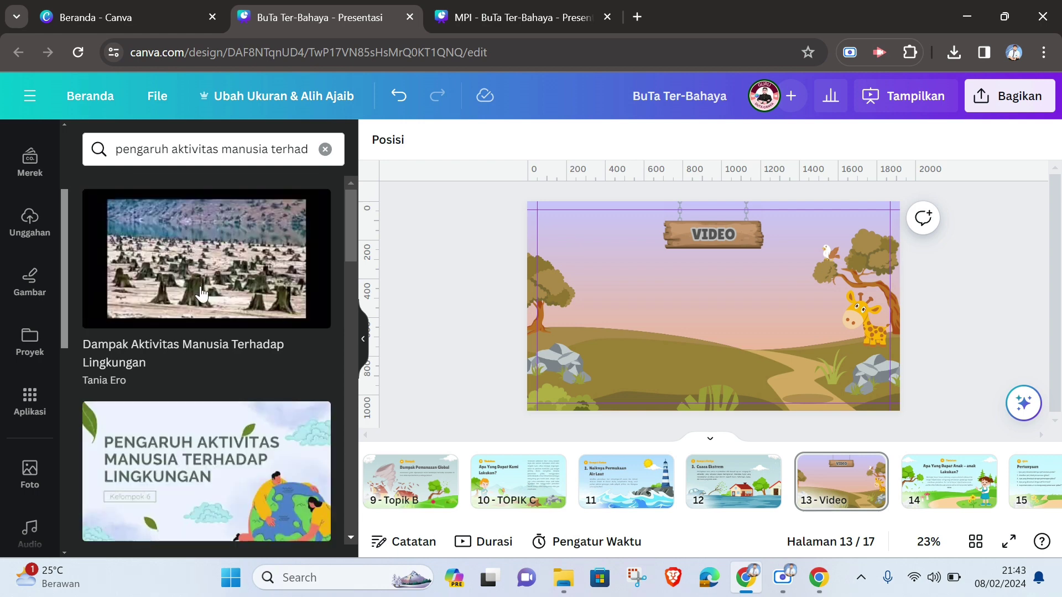
Insert the YouTube video "Pengaruh Aktivitas Manusia Terhadap Lingkungan | IPAS Kelas 6 SD" into the Video page.
scroll(223, 290, down, 2)
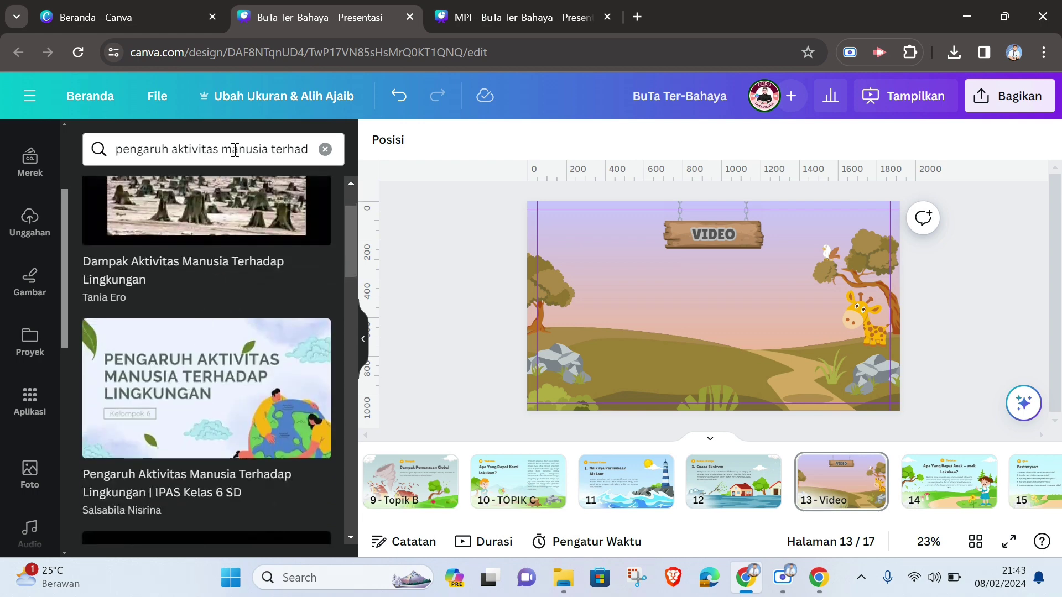
scroll(227, 310, down, 2)
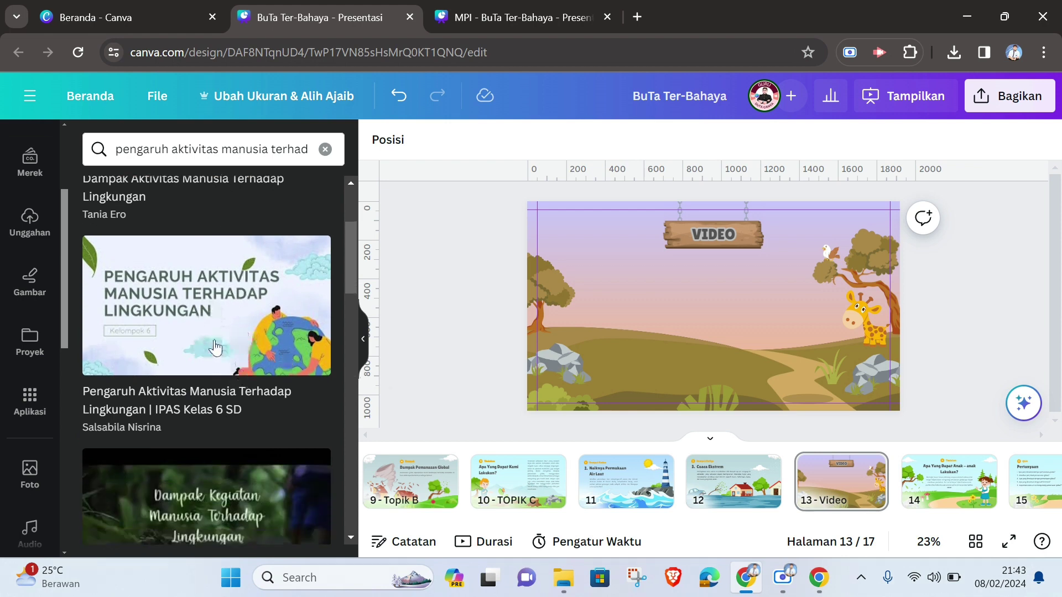
click(199, 299)
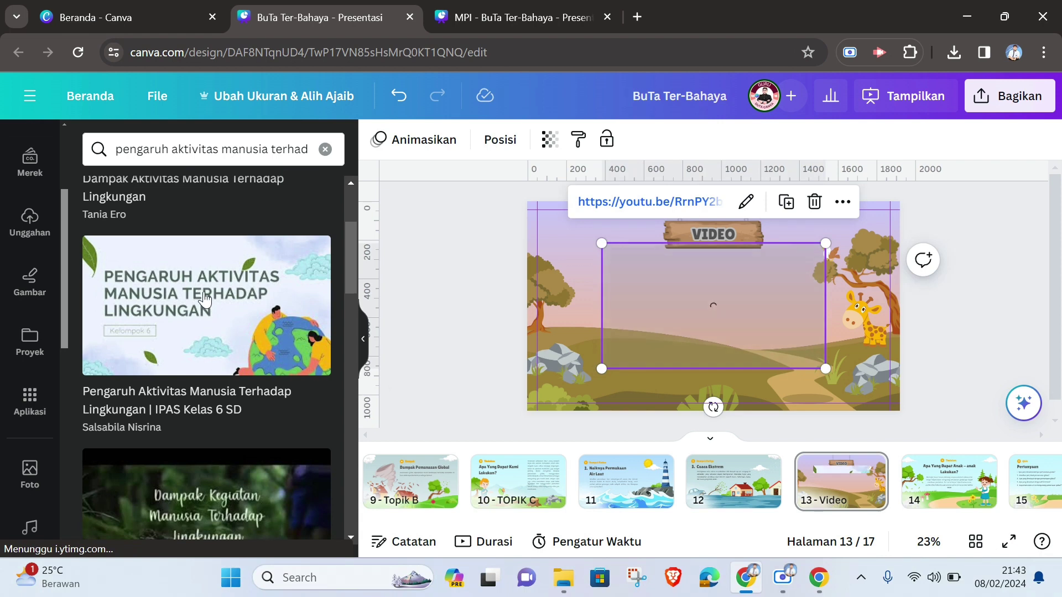
Enlarge the embedded video and place it below the VIDEO sign, between the left tree and the giraffe.
click(363, 339)
drag(542, 299, 510, 317)
drag(651, 387, 684, 391)
drag(626, 330, 632, 325)
click(842, 294)
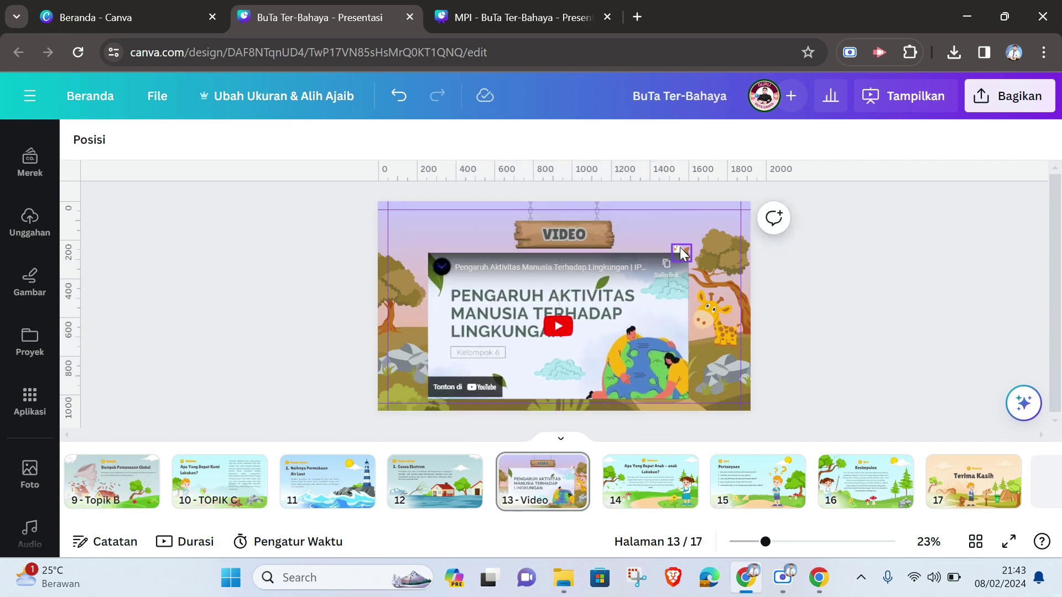
Bring the white bird in front of the embedded video, perched on its upper right corner.
drag(682, 251, 684, 245)
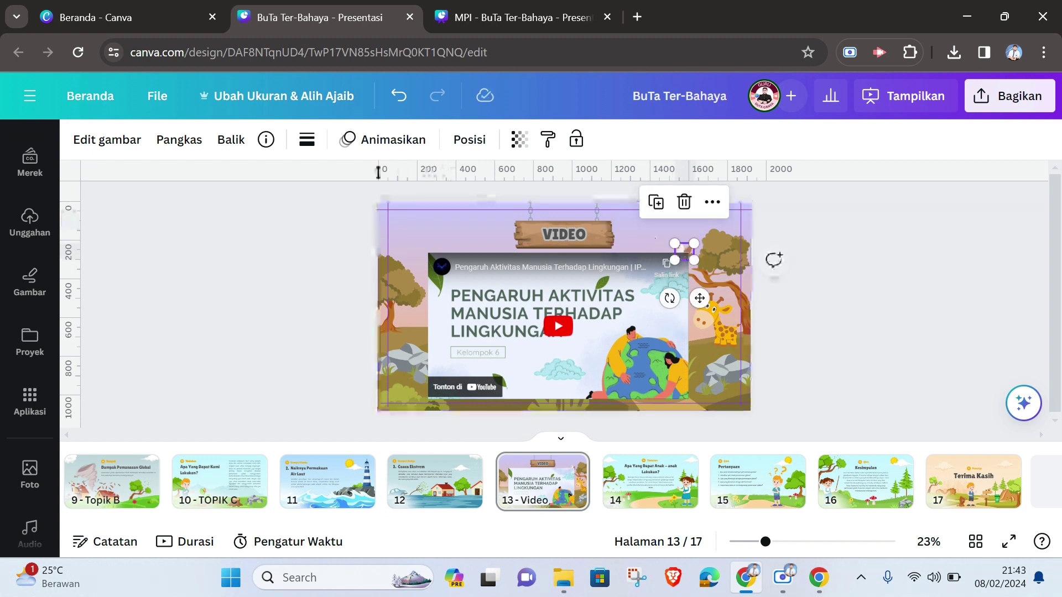
click(468, 141)
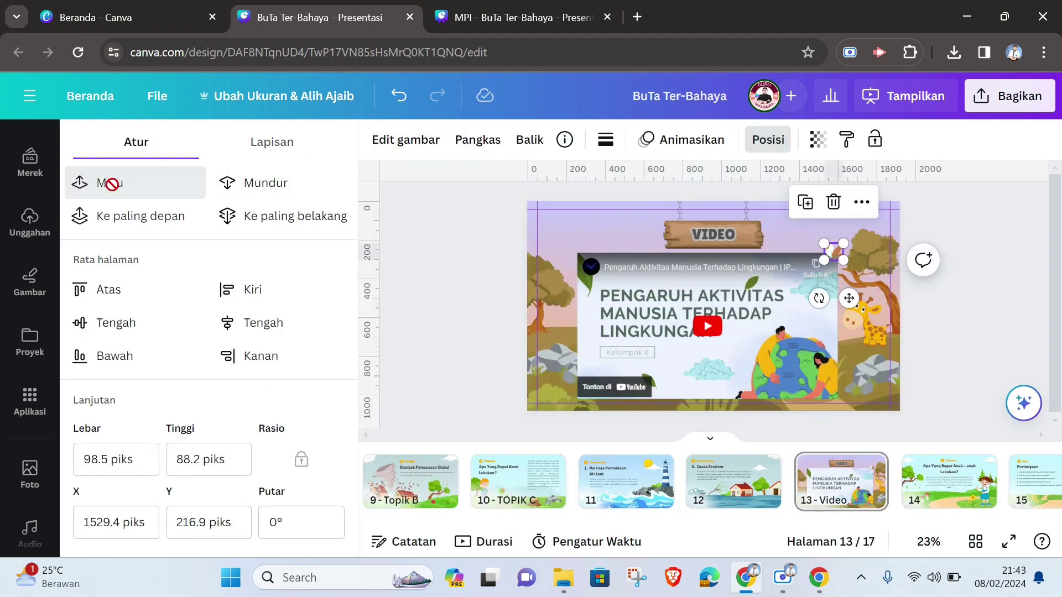
click(94, 180)
click(975, 312)
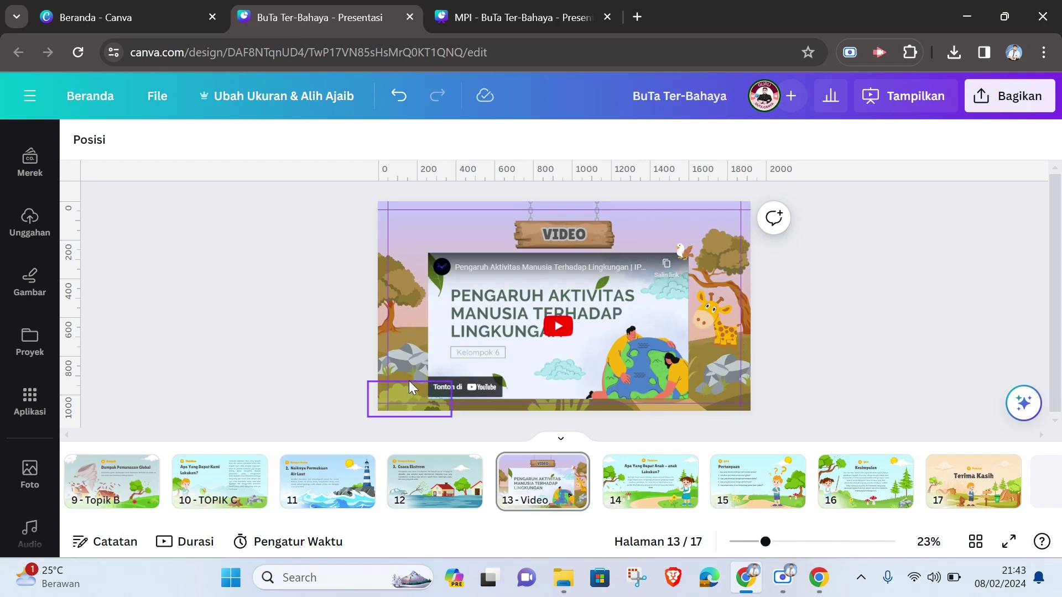
Preview the Video page in full screen, play the embedded video briefly, and return to the editor.
click(1009, 542)
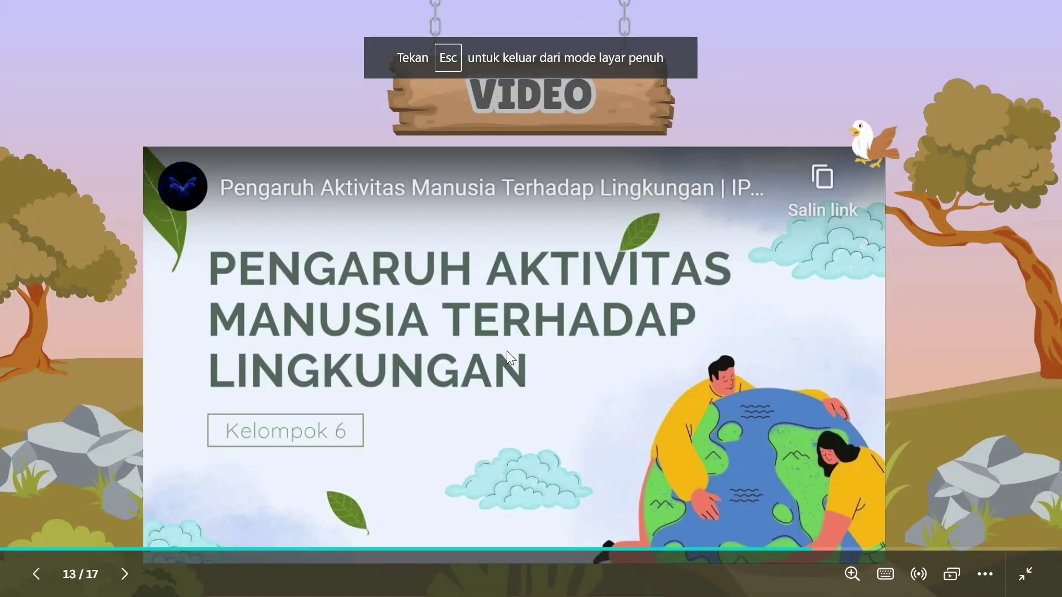
click(507, 351)
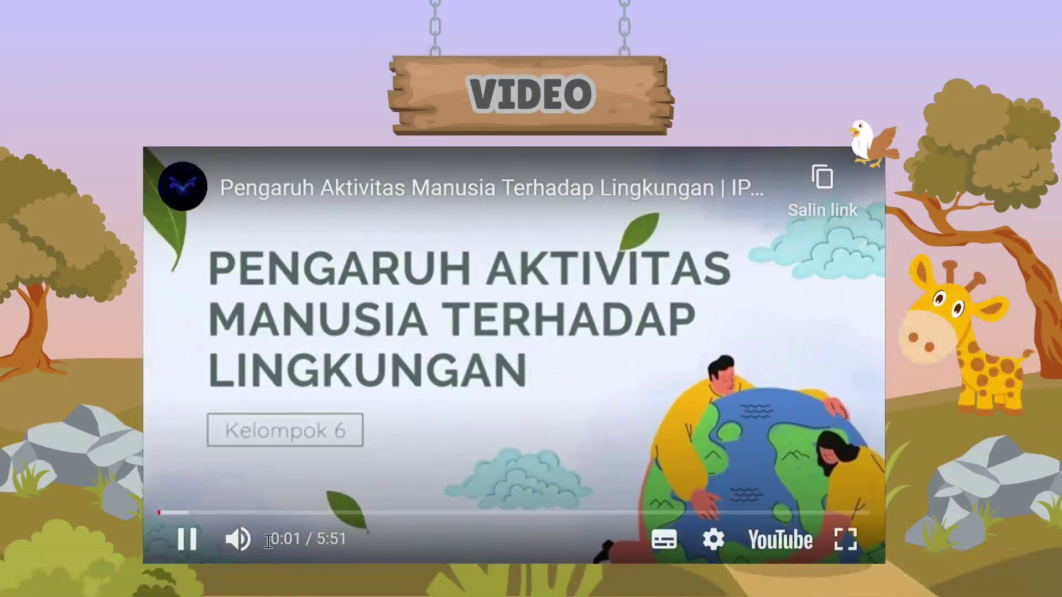
mouse_move(302, 549)
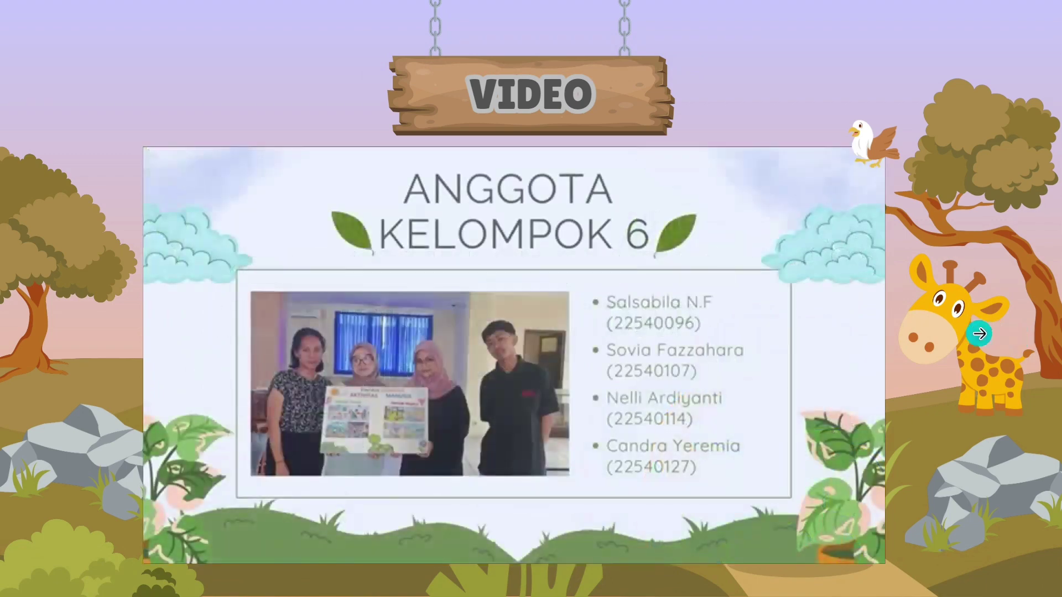
key(Escape)
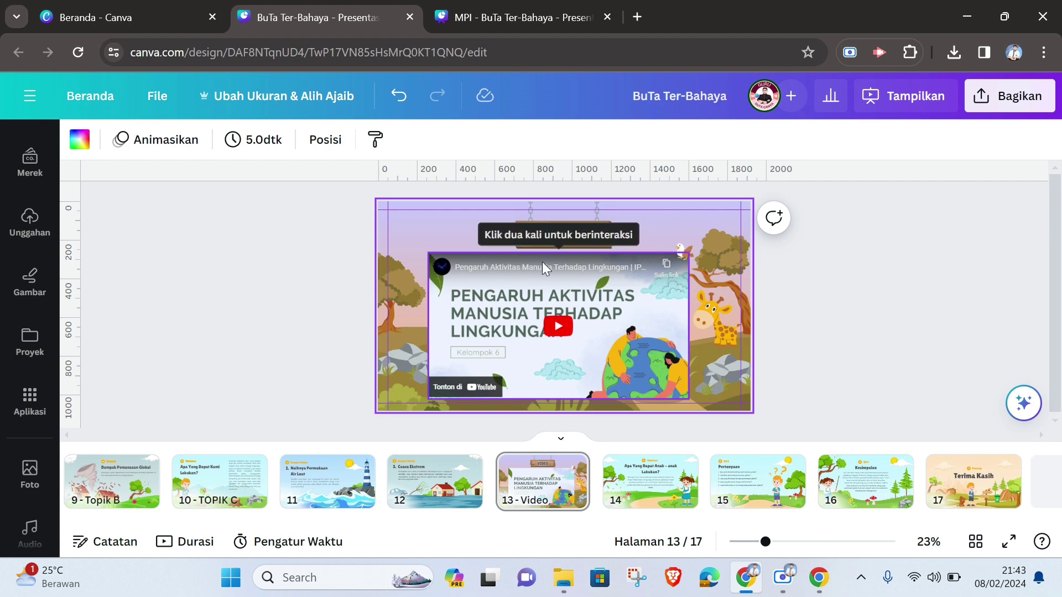
click(876, 315)
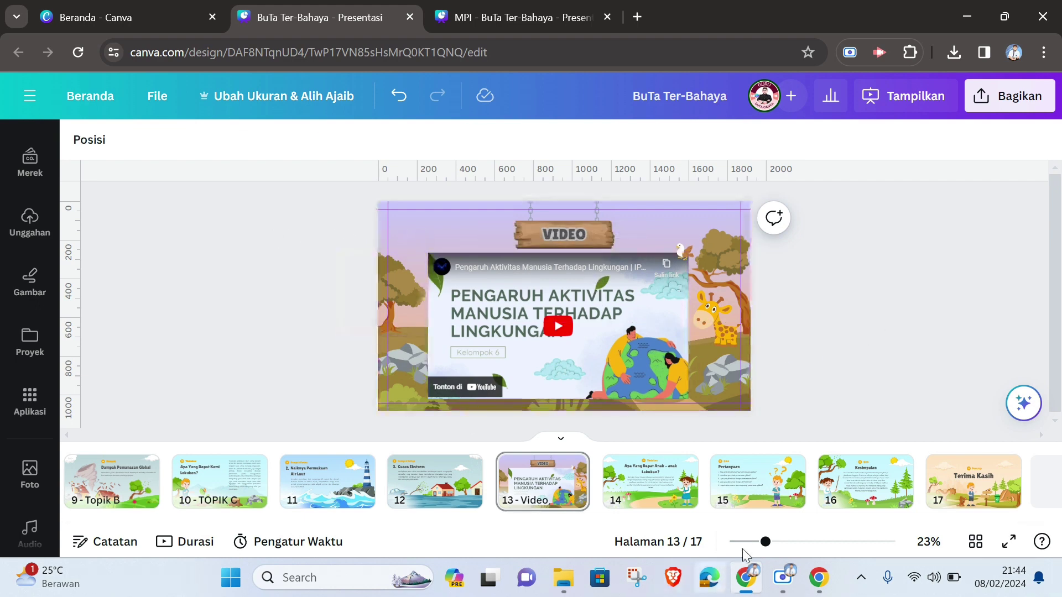
Copy the back, home and forward navigation buttons from page 5 - Materi 1 to page 13 - Video.
drag(569, 522, 267, 523)
click(256, 480)
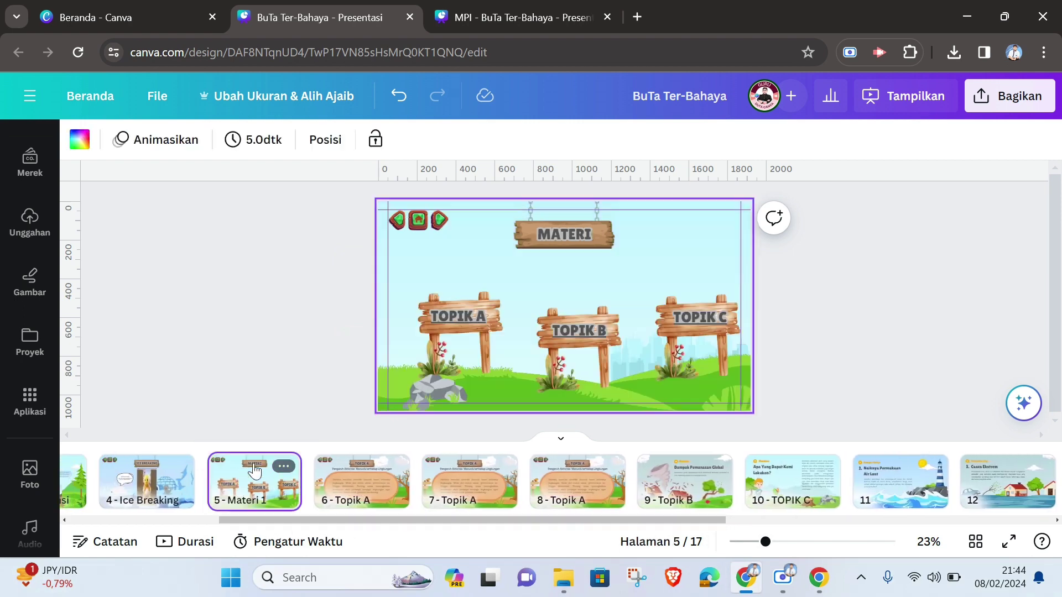
click(398, 220)
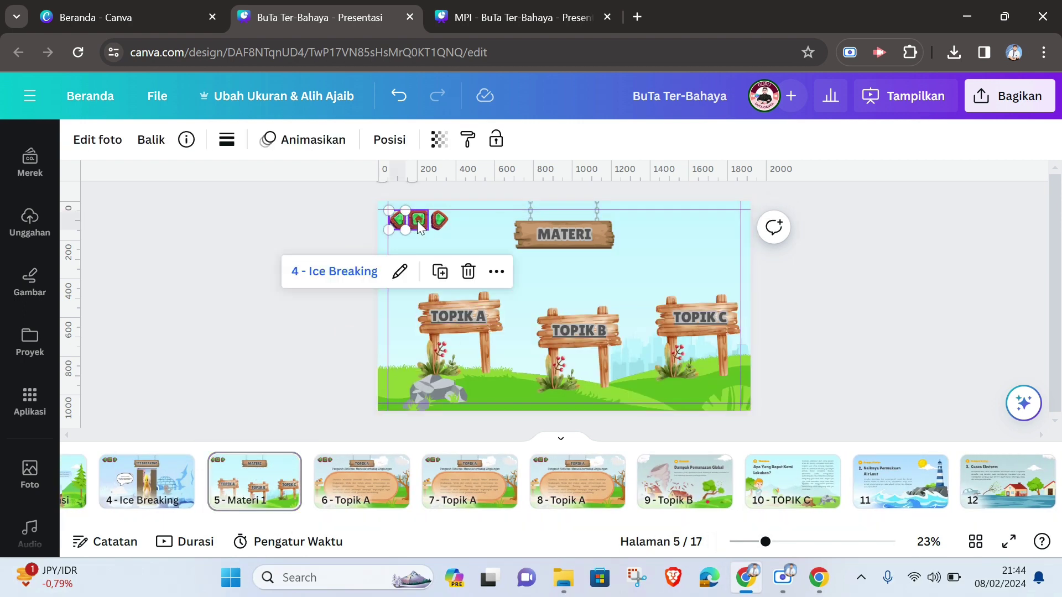
shift+click(419, 221)
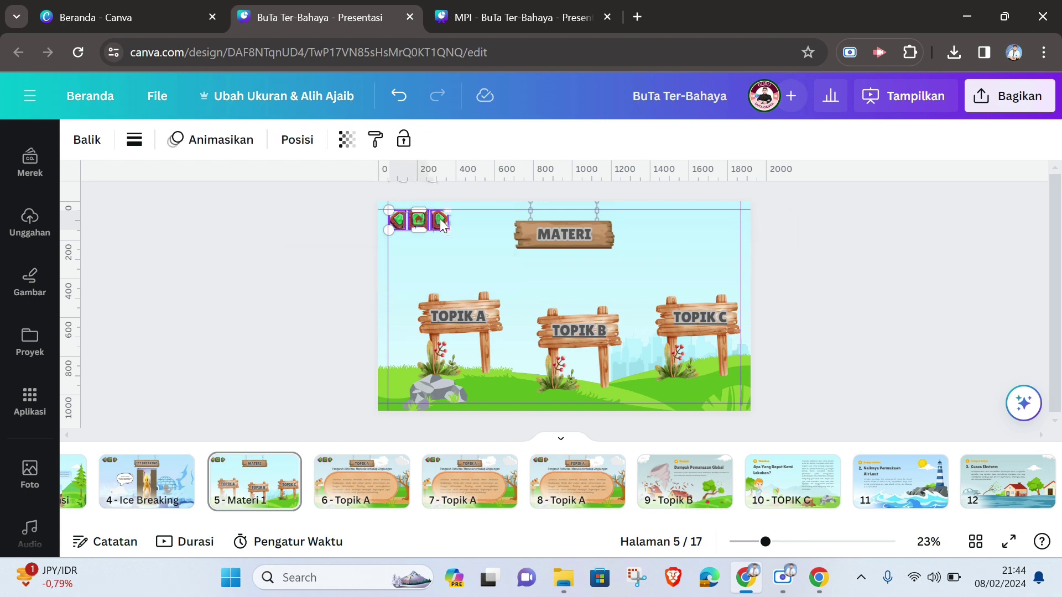
shift+click(441, 220)
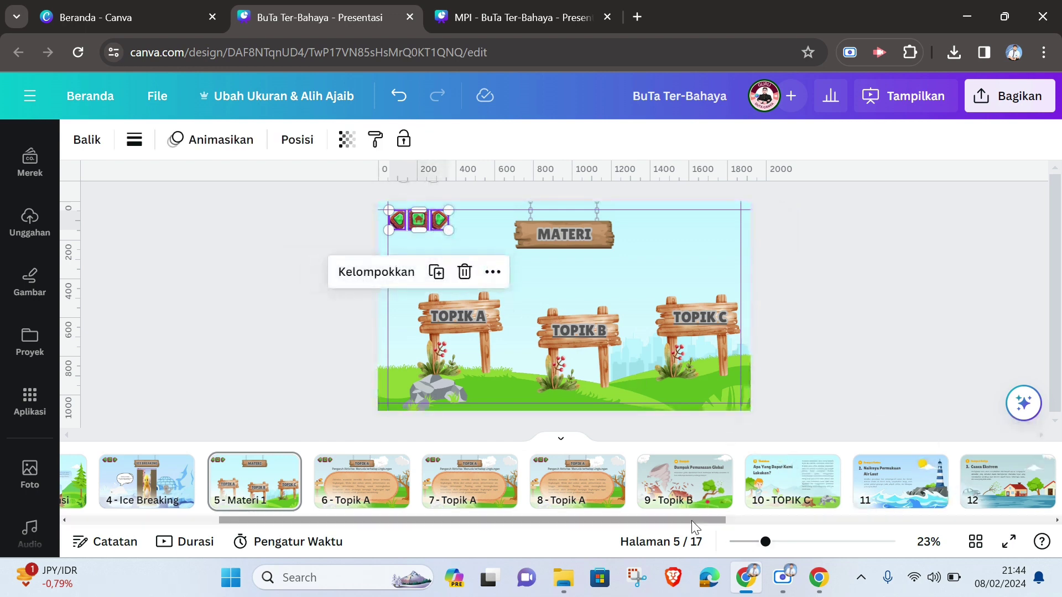
drag(684, 519, 801, 512)
click(877, 480)
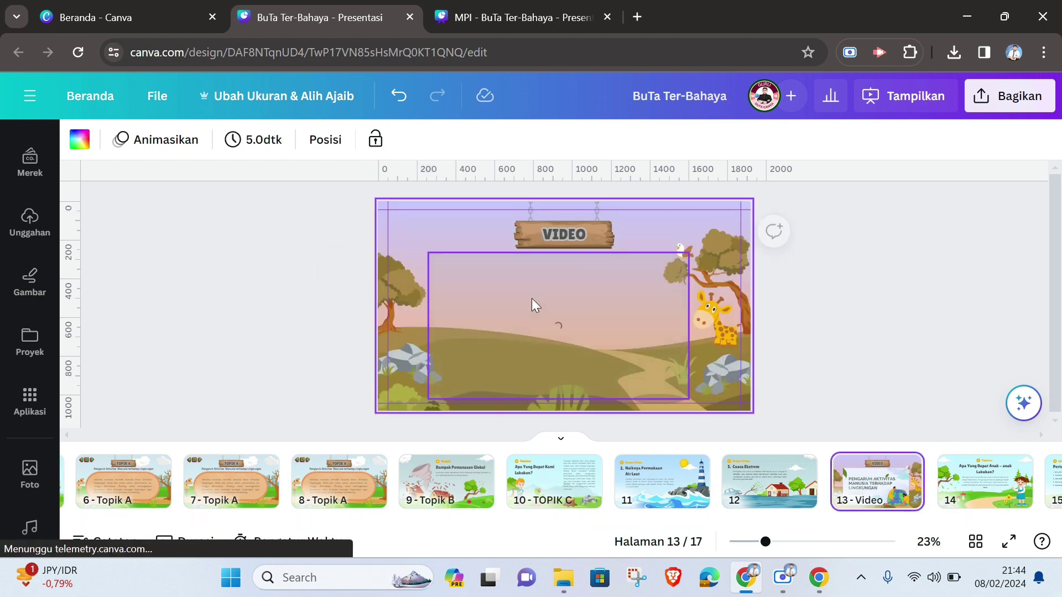
key(ctrl+v)
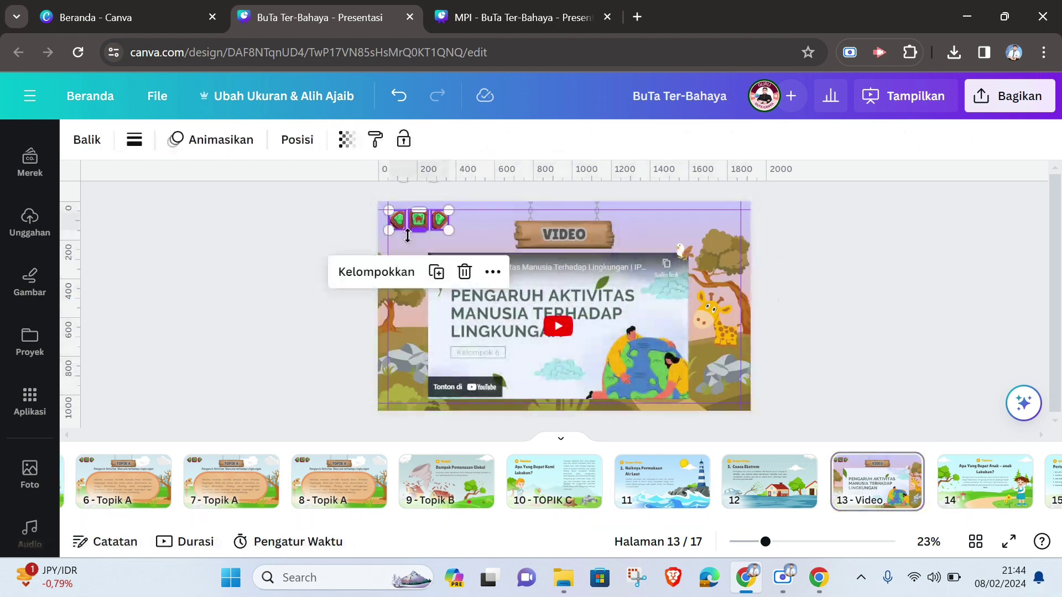
click(885, 323)
Check the home button's link and relink the back arrow on the Video page to page 12 - Tanpa judul.
click(416, 224)
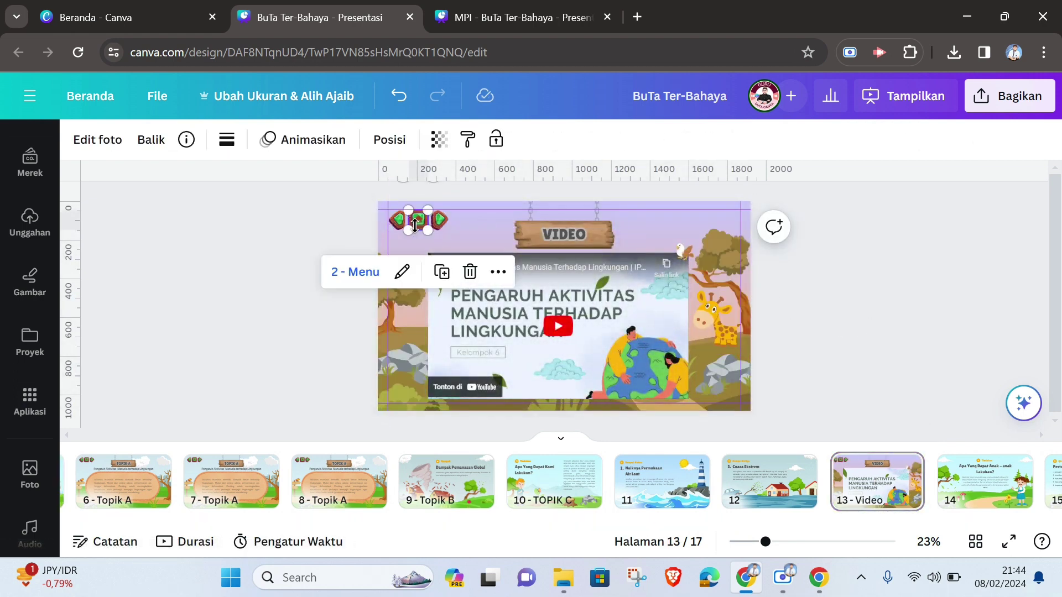
click(397, 221)
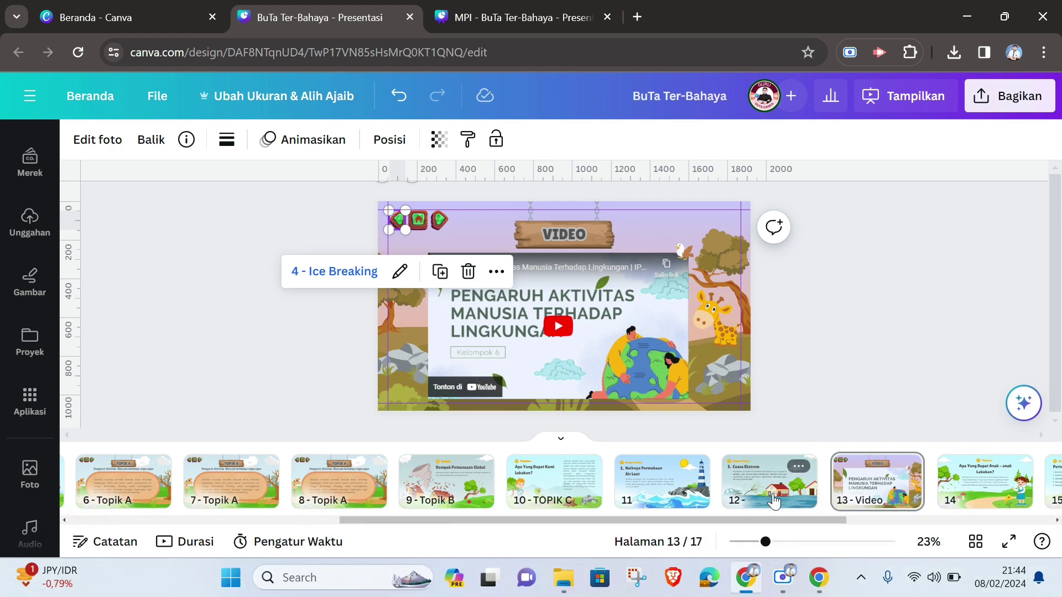
click(400, 271)
click(583, 231)
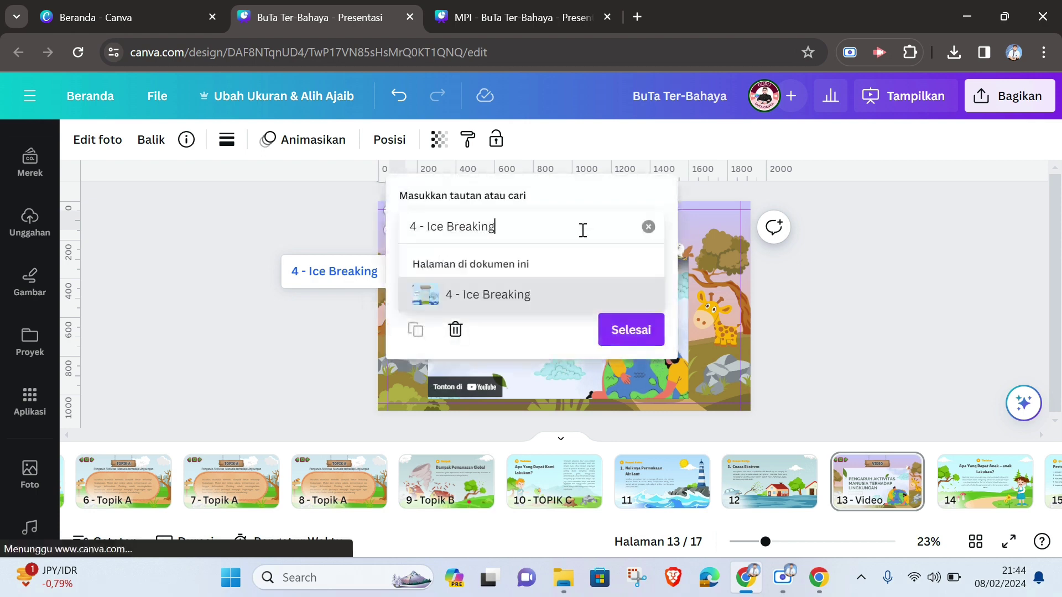
click(647, 228)
scroll(565, 332, down, 6)
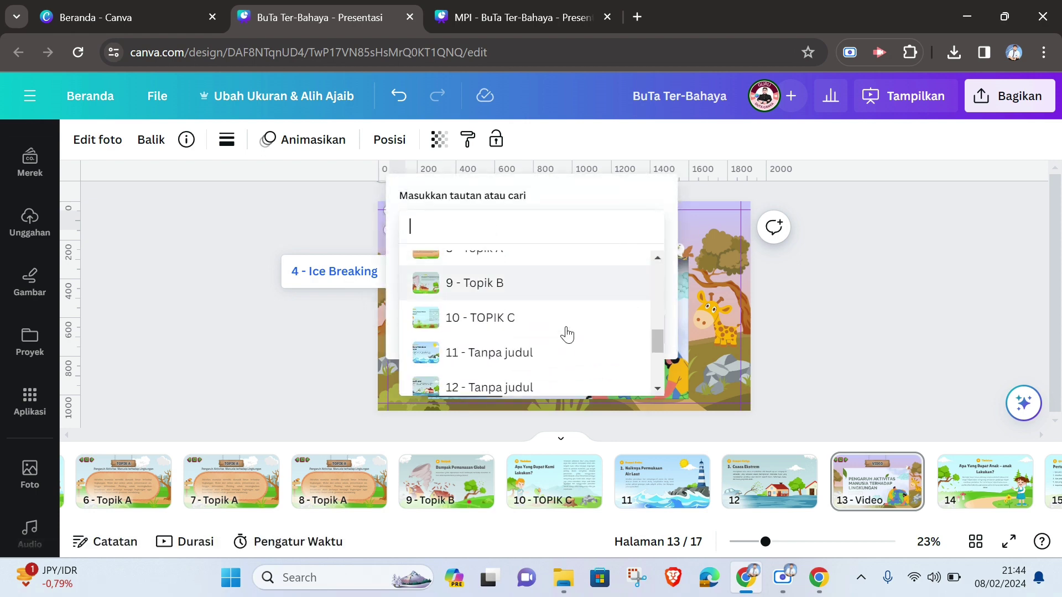
click(520, 309)
click(628, 332)
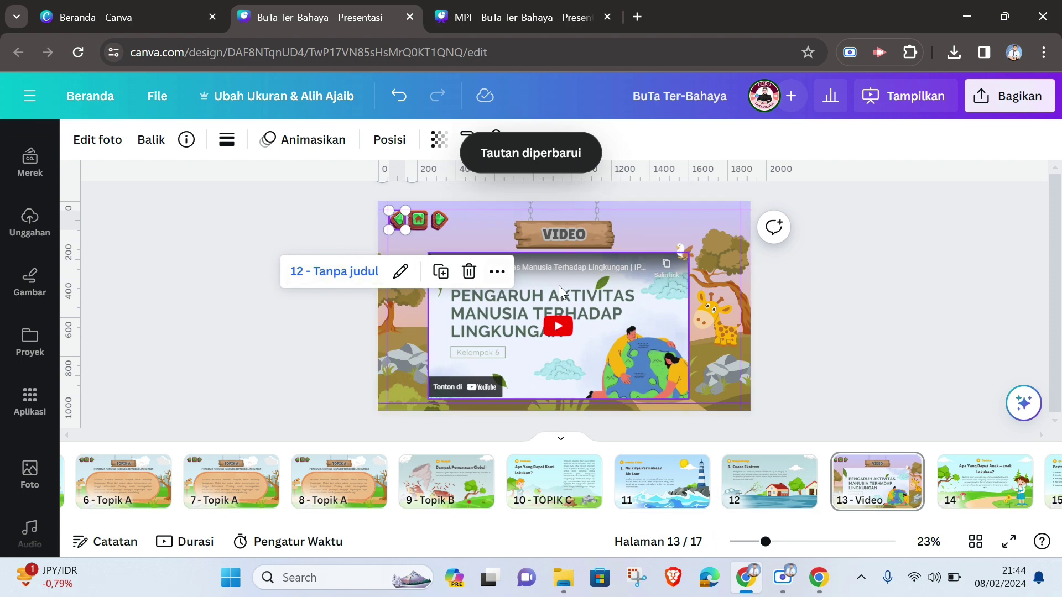
Relink the forward arrow on the Video page to page 14 - Tanpa judul.
click(441, 222)
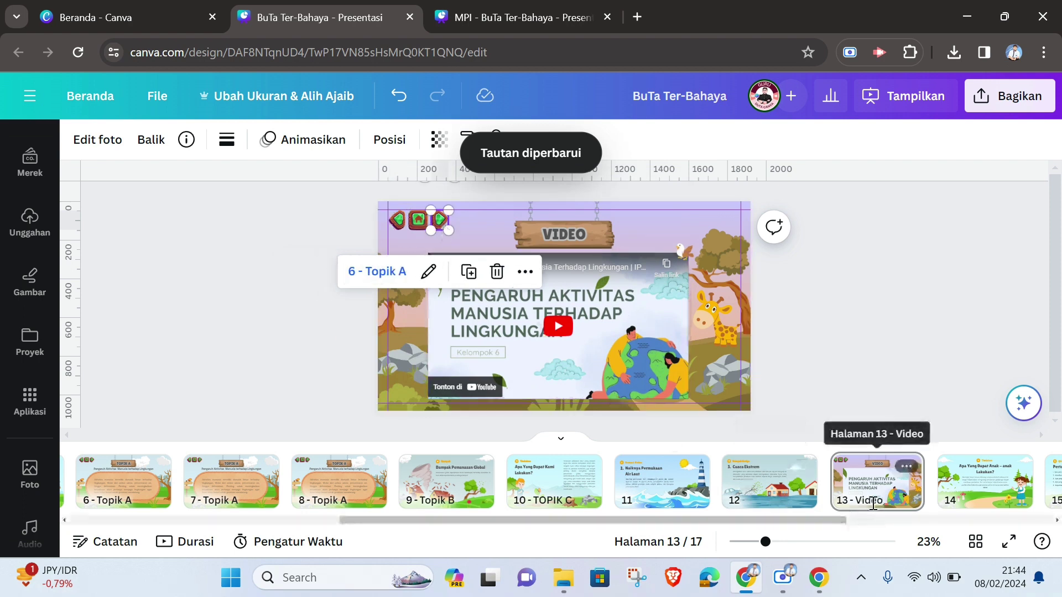
click(429, 272)
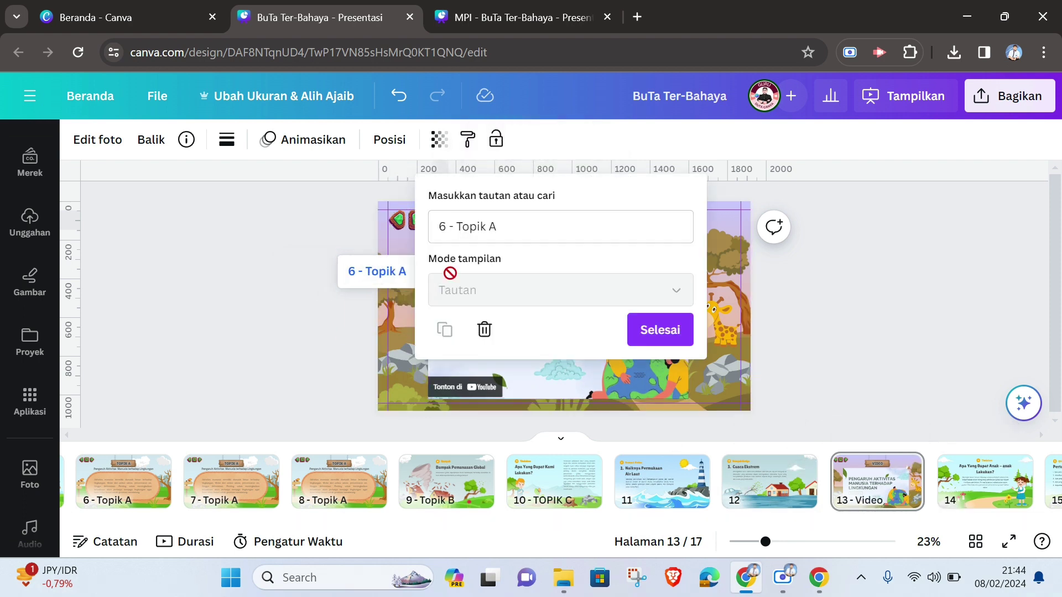
click(529, 227)
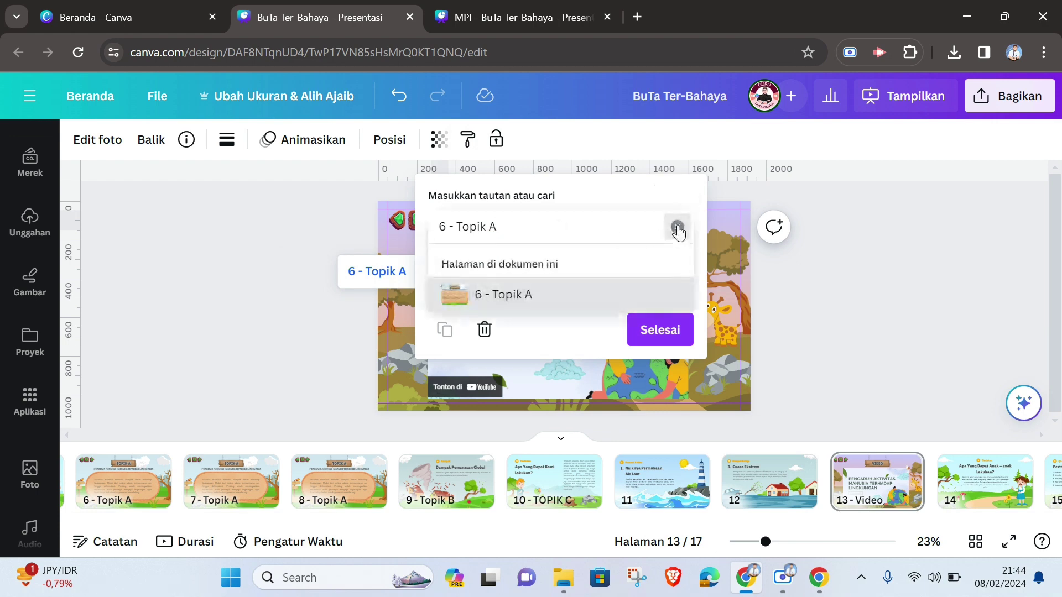
click(677, 227)
scroll(616, 310, down, 10)
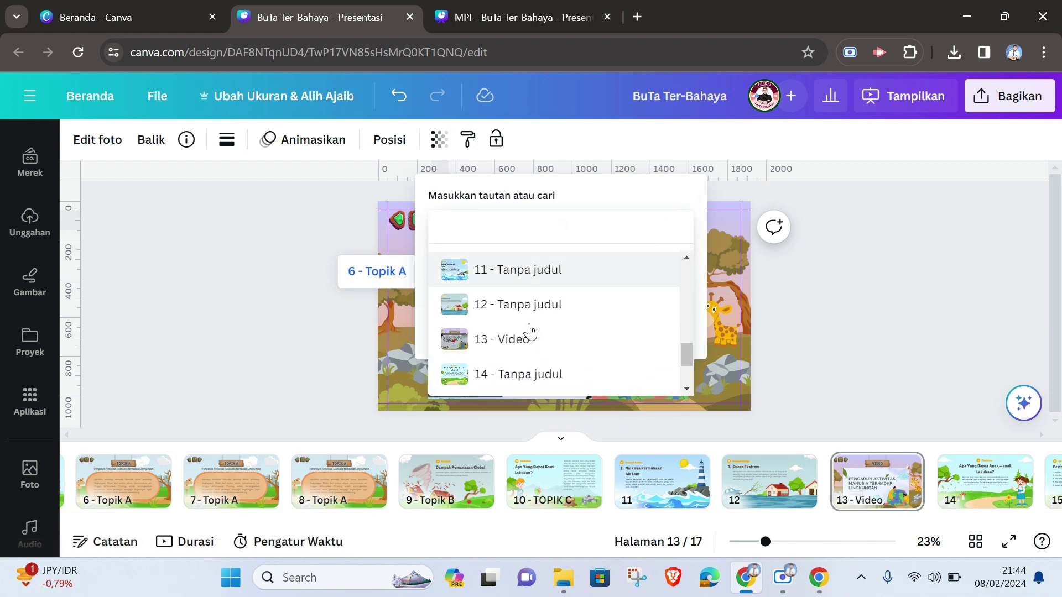
scroll(531, 331, down, 3)
click(533, 301)
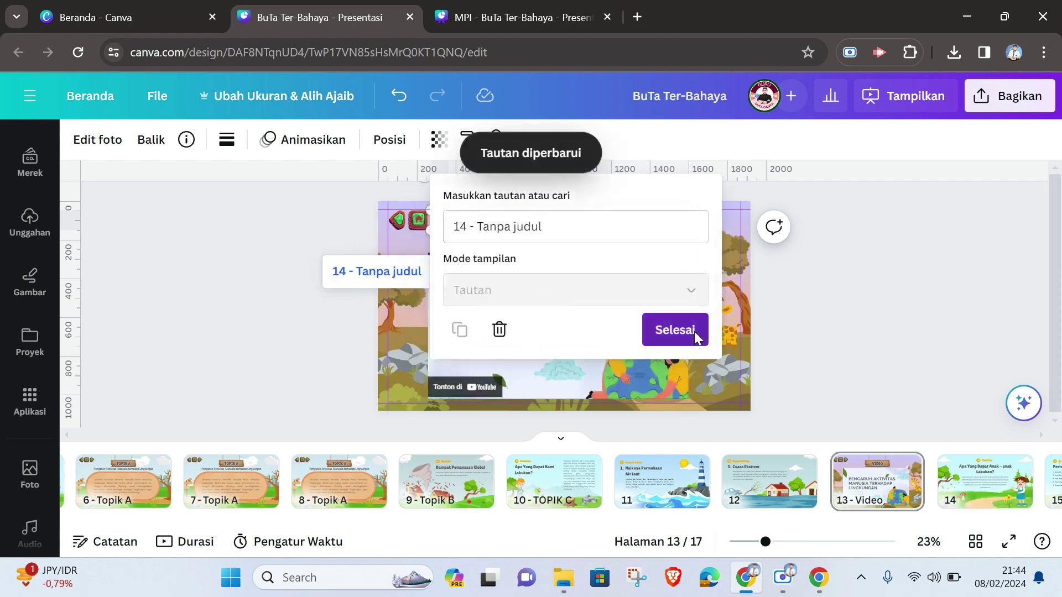
click(675, 330)
click(883, 366)
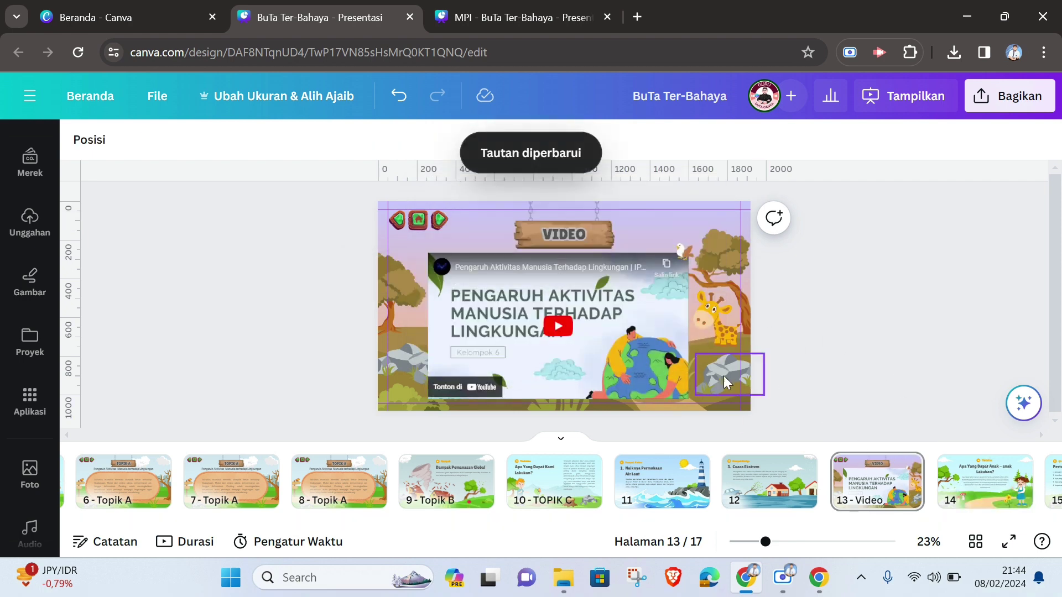
Link the VIDEO text on page 2 - Menu to page 13 - Video.
drag(432, 522, 188, 528)
click(205, 479)
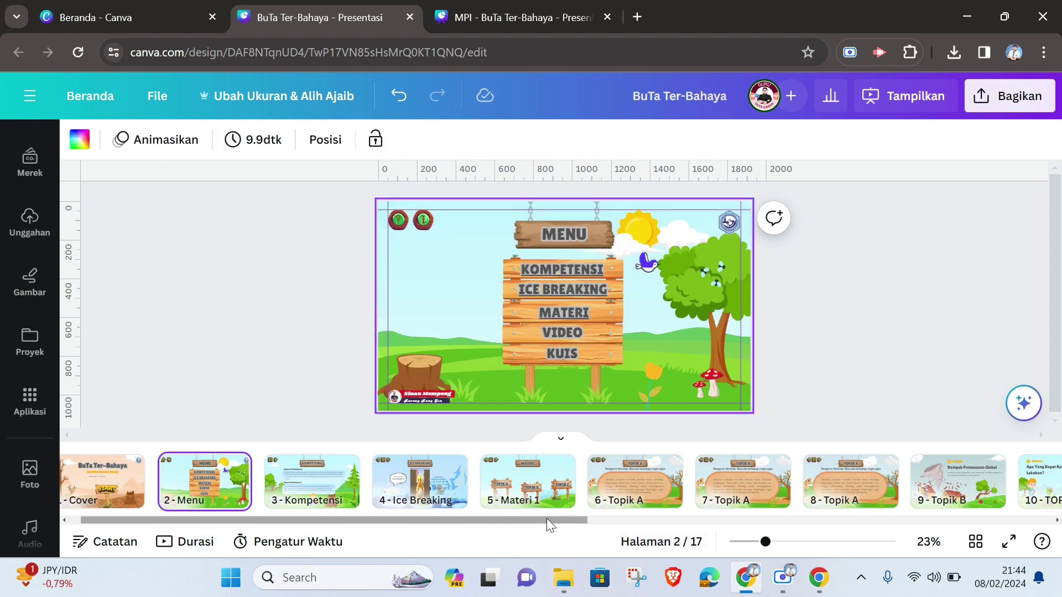
mouse_move(547, 519)
mouse_down()
mouse_move(911, 518)
mouse_move(534, 512)
mouse_up()
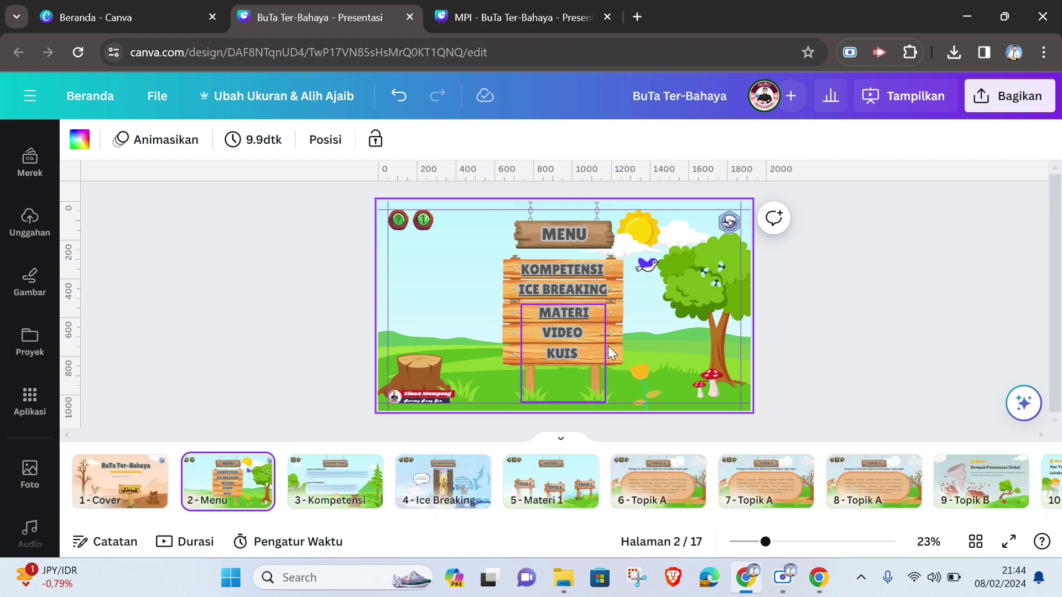
right_click(583, 332)
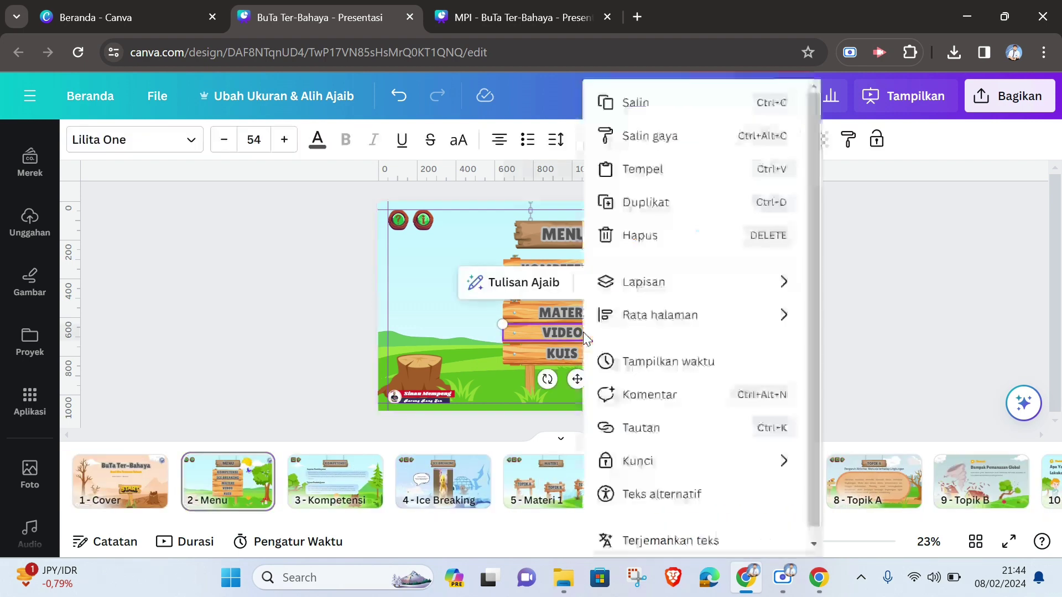
click(643, 429)
scroll(739, 476, down, 3)
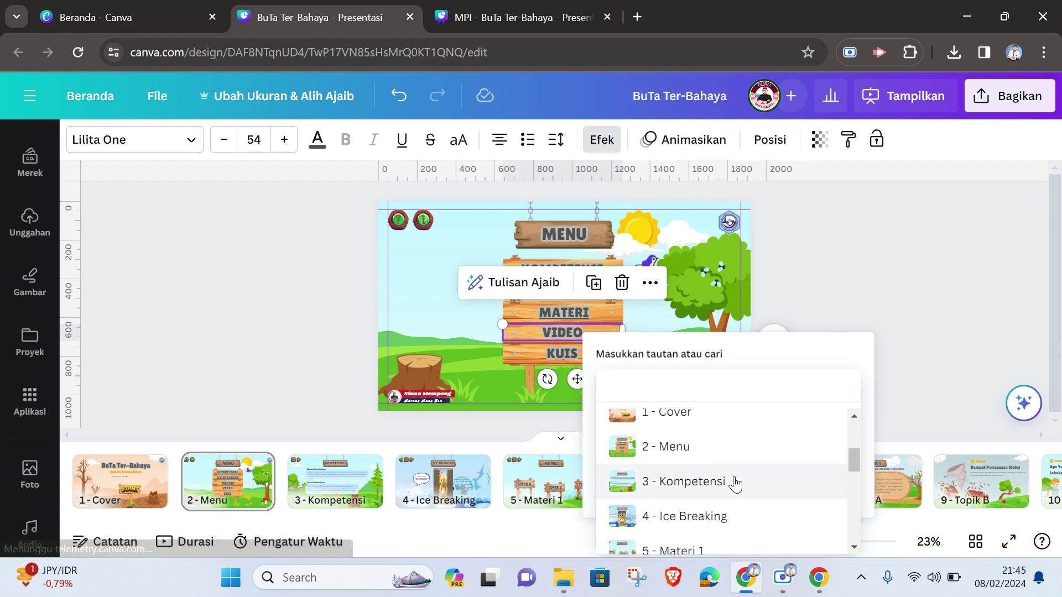
scroll(735, 484, down, 6)
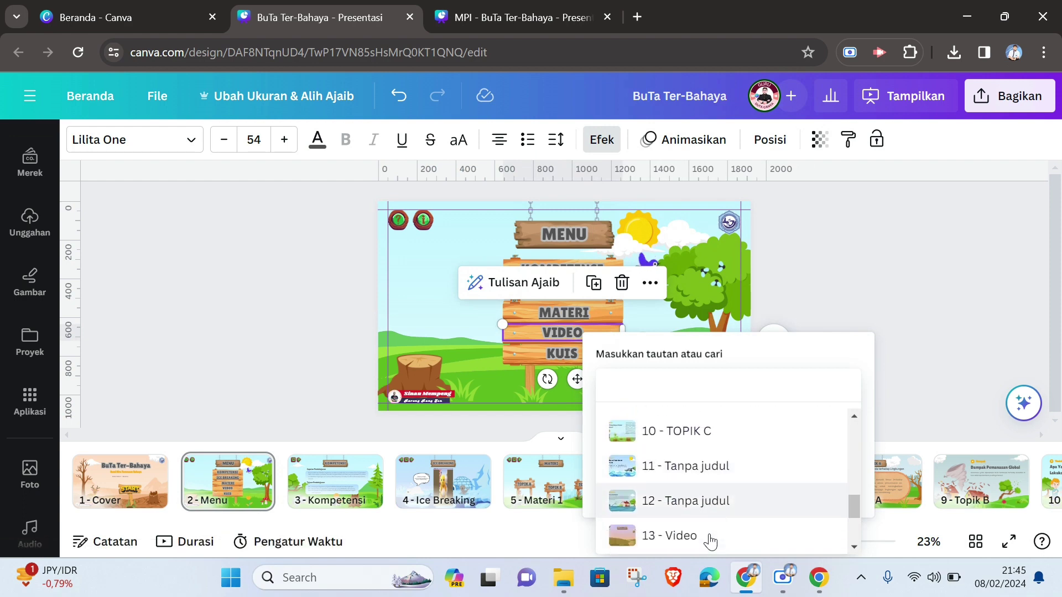
scroll(697, 520, down, 1)
click(683, 500)
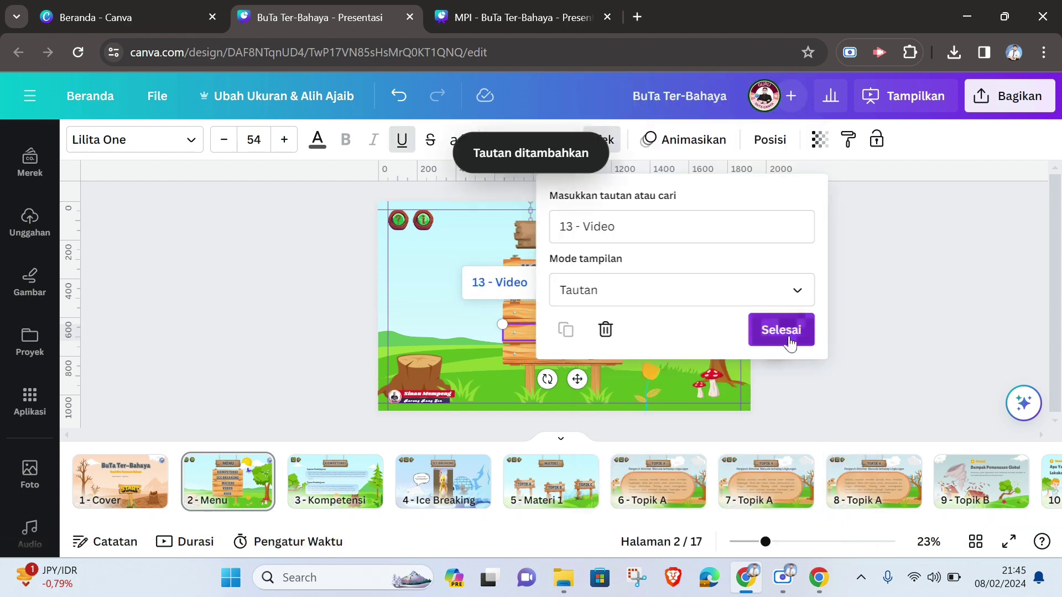
click(781, 330)
Preview the Menu page in full screen, test the VIDEO link and the Video page's forward arrow, and return to the editor.
click(1009, 542)
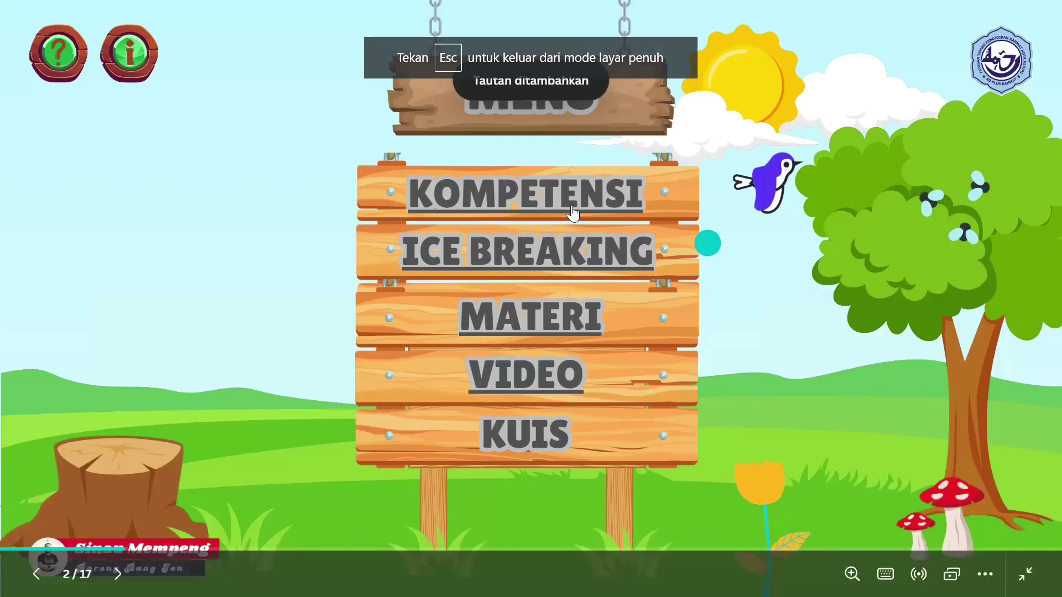
click(523, 387)
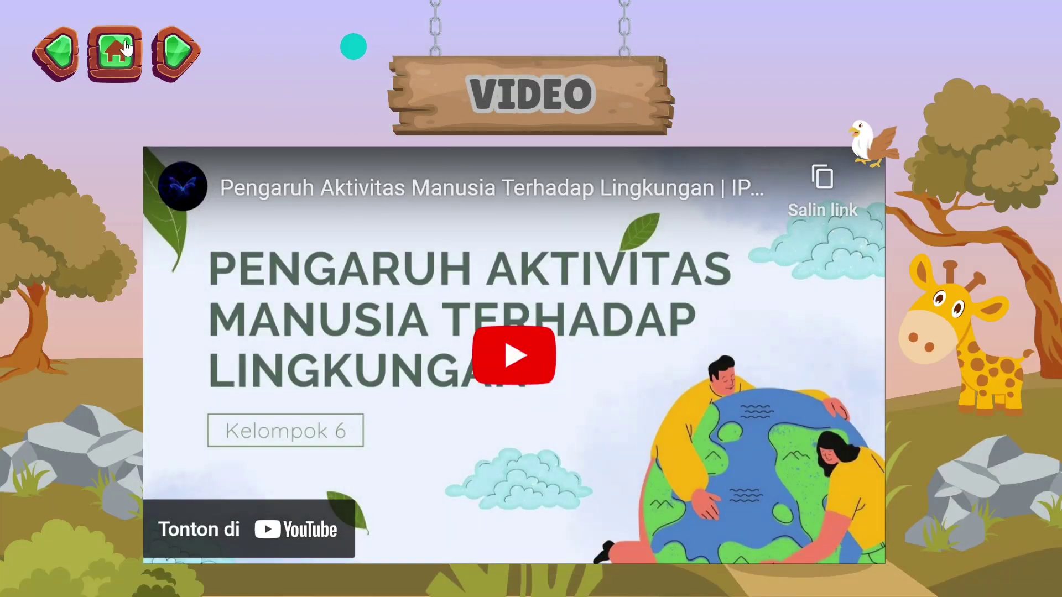
click(176, 52)
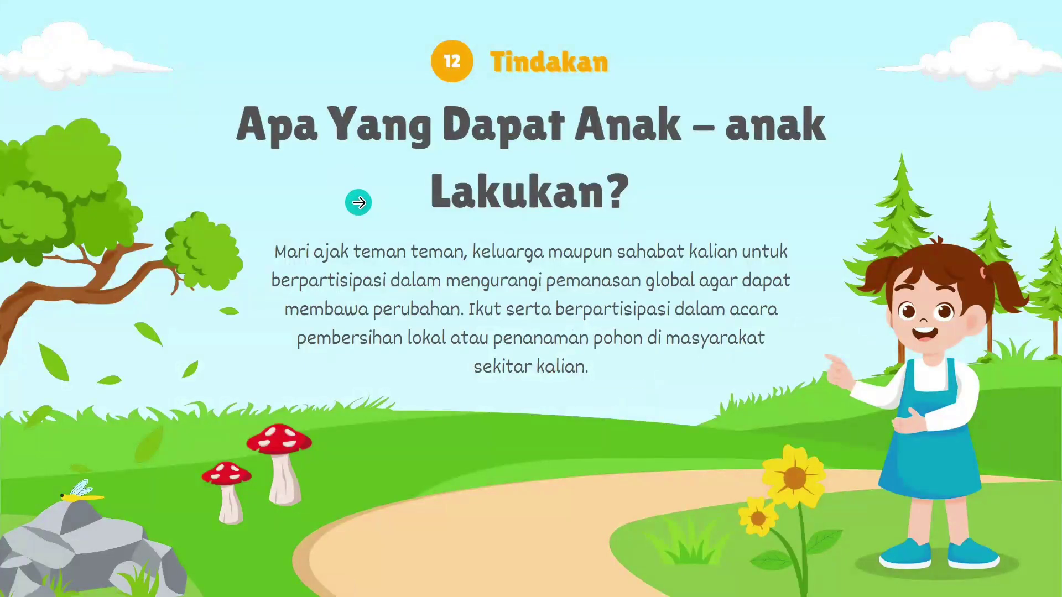
key(Escape)
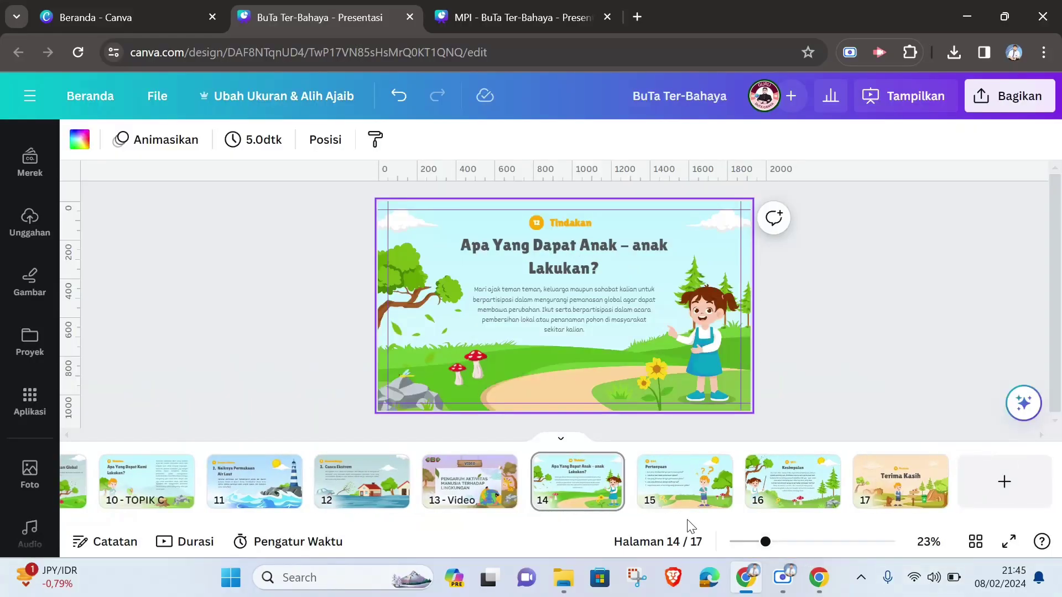
Preview the Video page in full screen, go back to the menu, test the Materi, Topik A, home and Topik B links, and exit.
click(469, 482)
click(1009, 542)
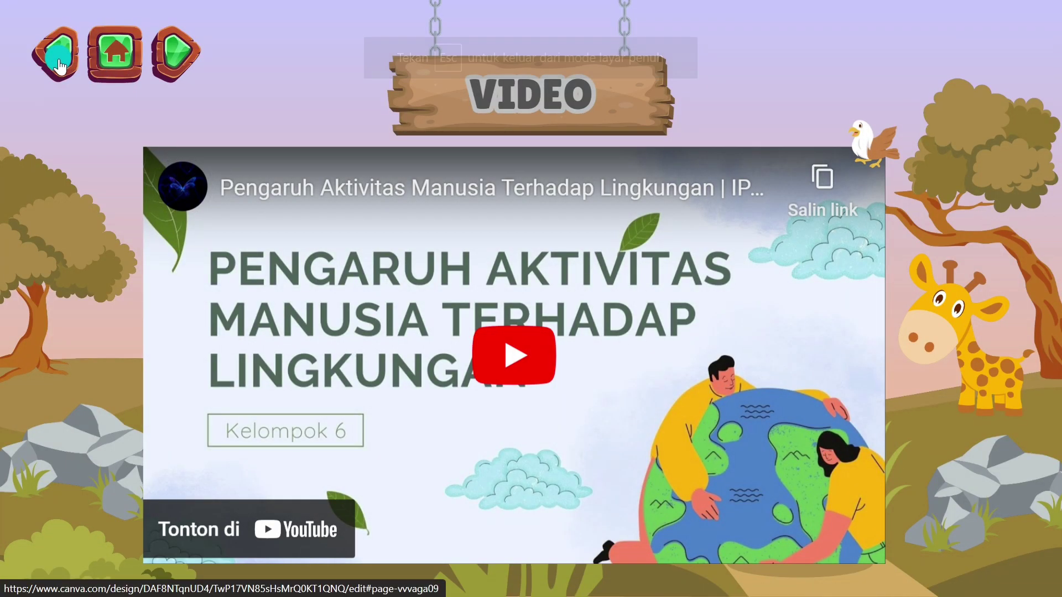
click(61, 71)
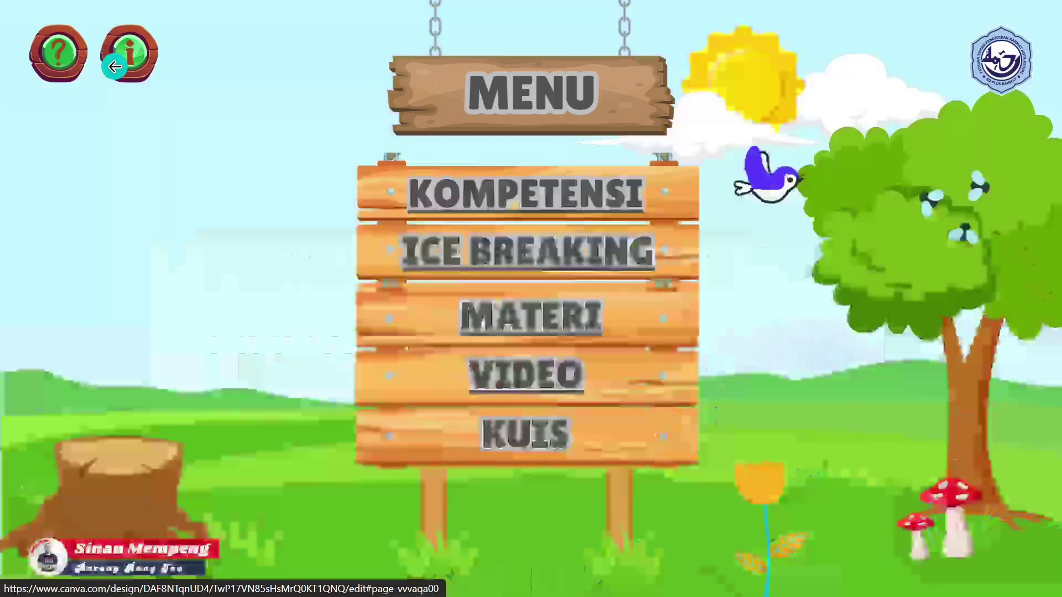
click(509, 315)
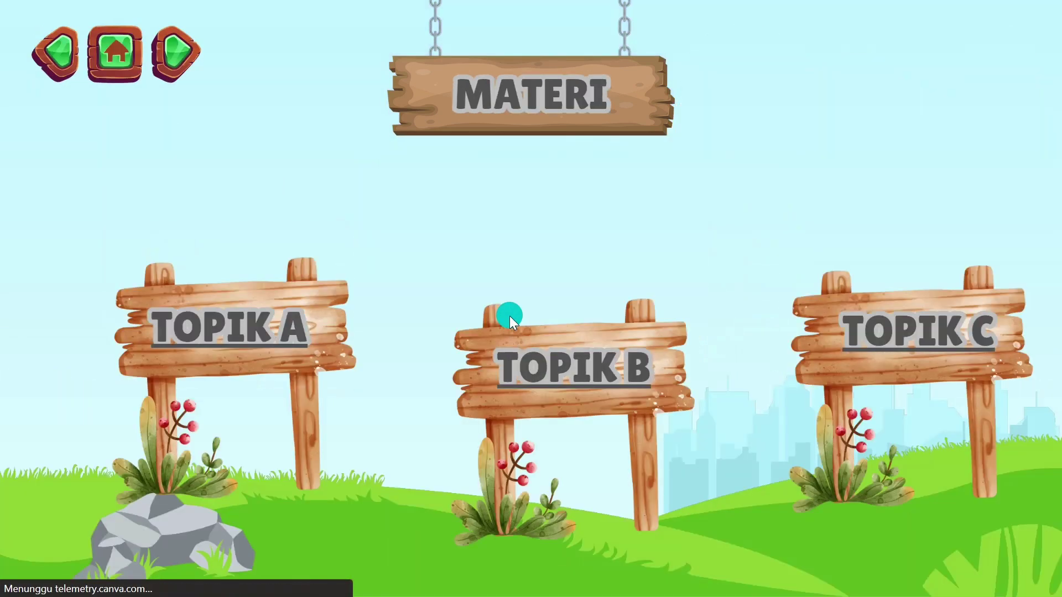
click(273, 339)
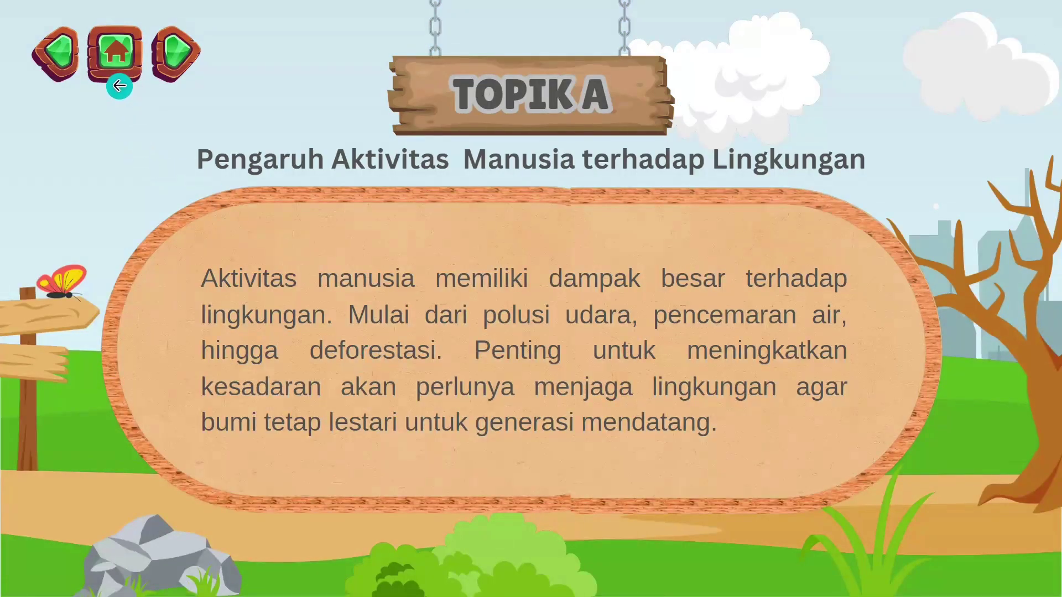
click(114, 53)
click(525, 316)
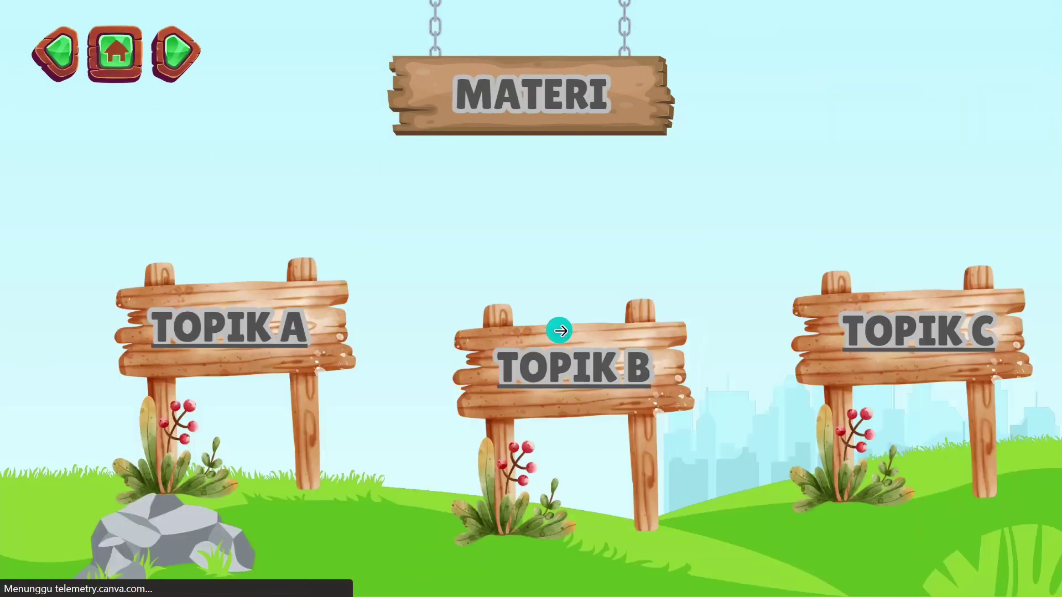
click(575, 363)
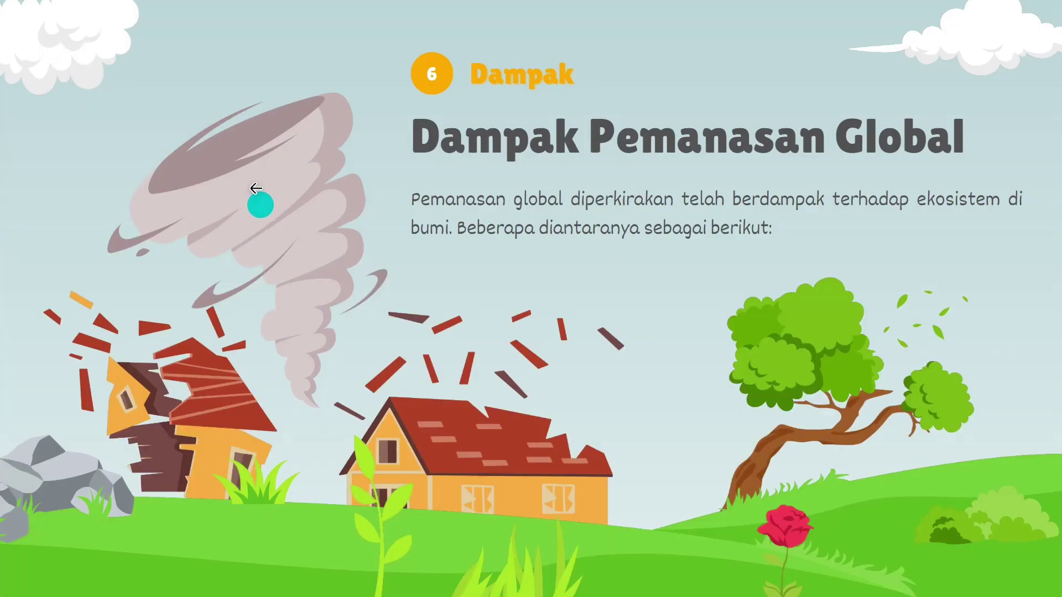
key(Escape)
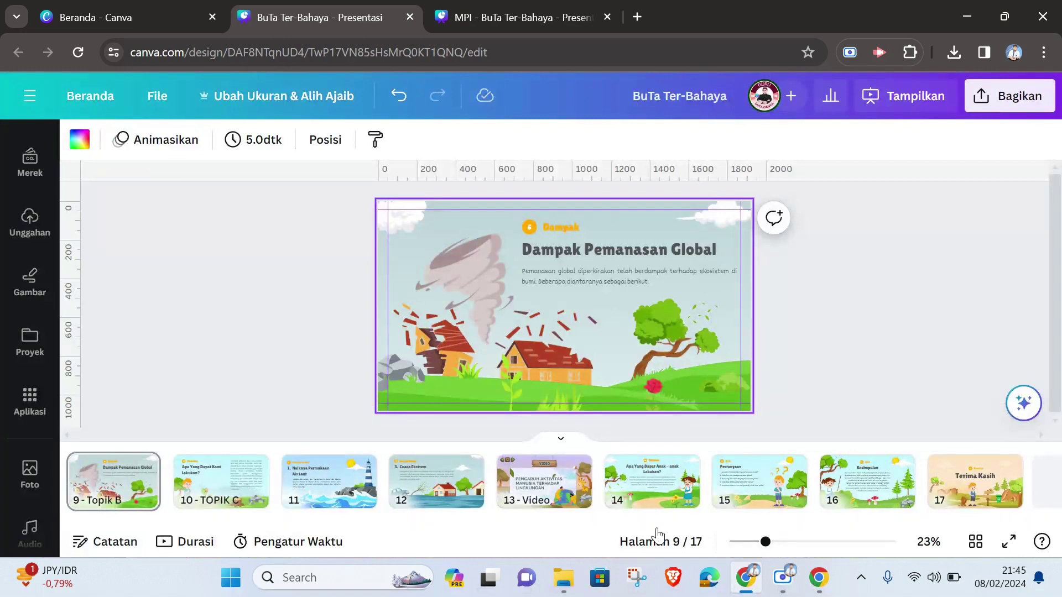
click(550, 481)
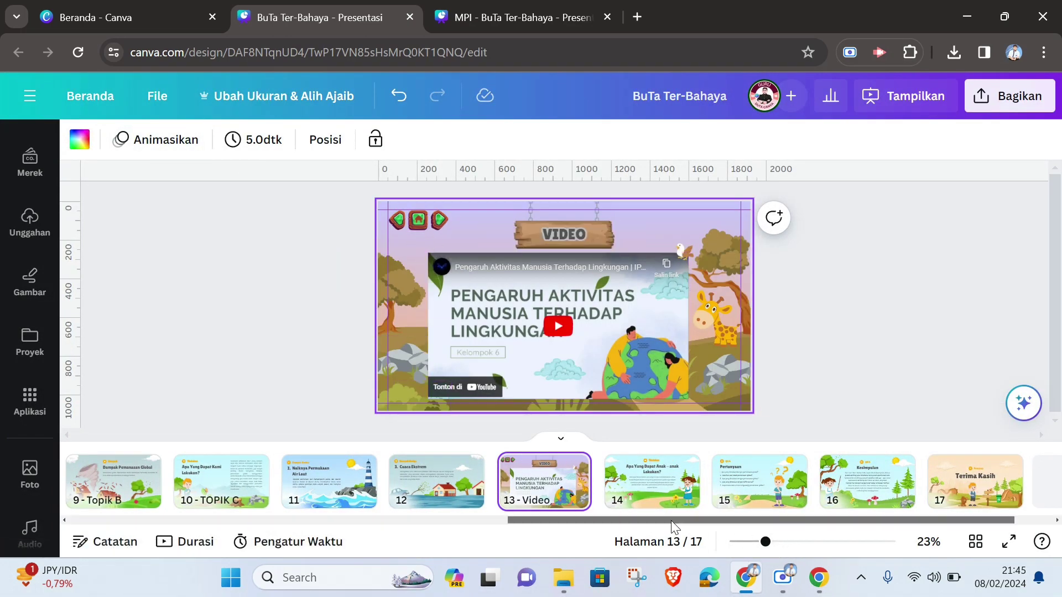
drag(671, 520, 227, 506)
click(227, 484)
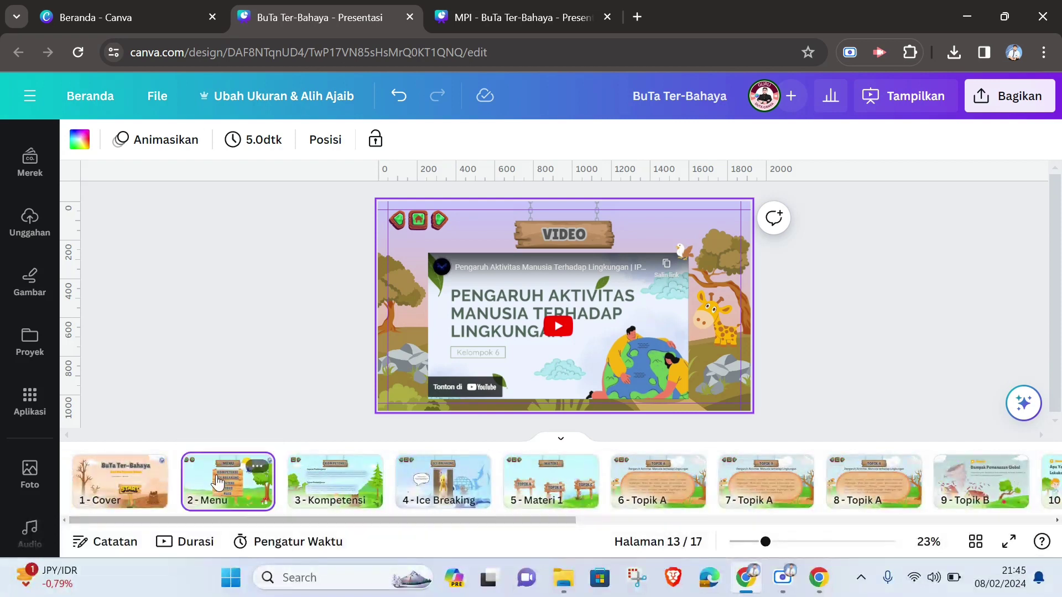
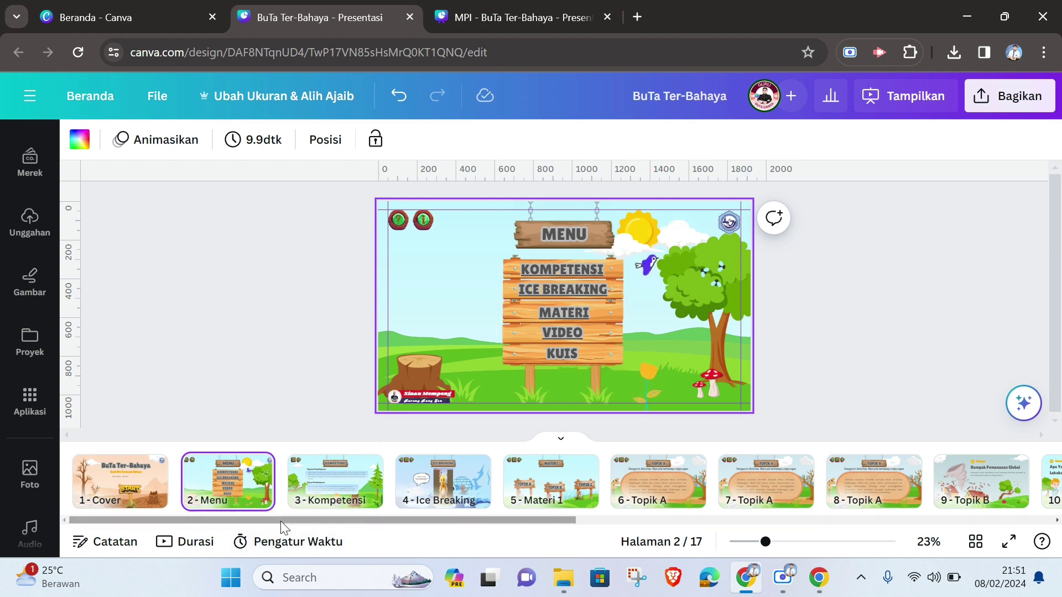
Delete the Q&A heading, the Pertanyaan title and all five question lines from page 15.
drag(280, 521, 706, 520)
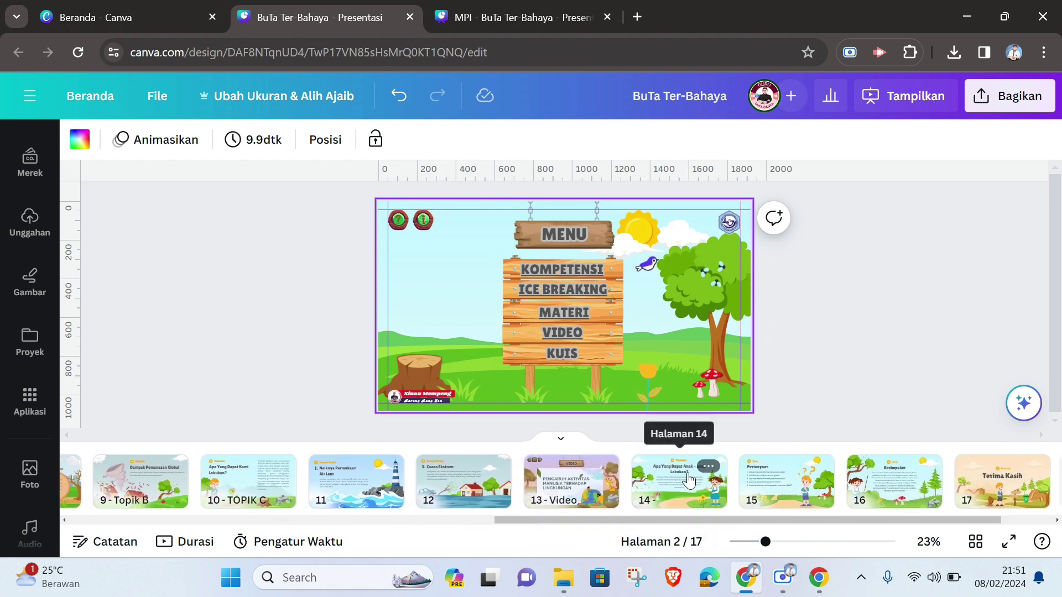
click(786, 481)
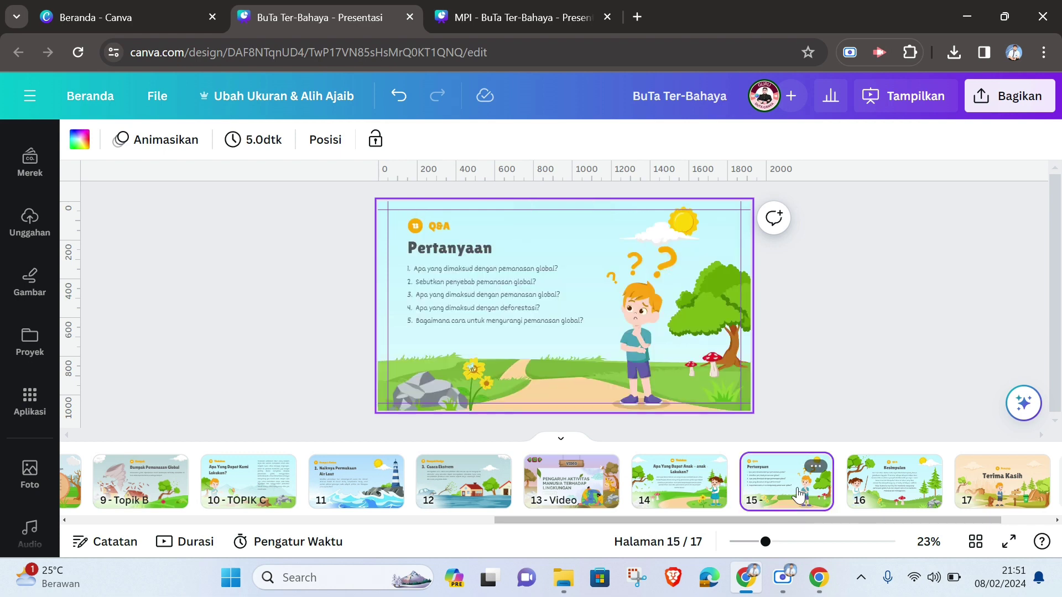
click(459, 226)
key(Delete)
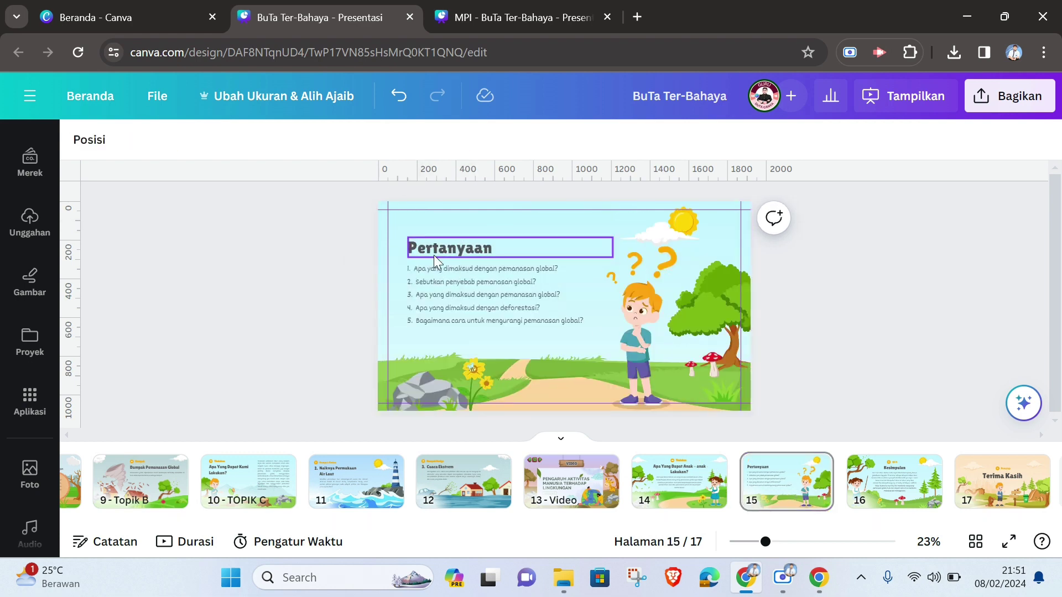
click(434, 248)
key(Delete)
click(437, 267)
key(Delete)
click(450, 284)
key(Delete)
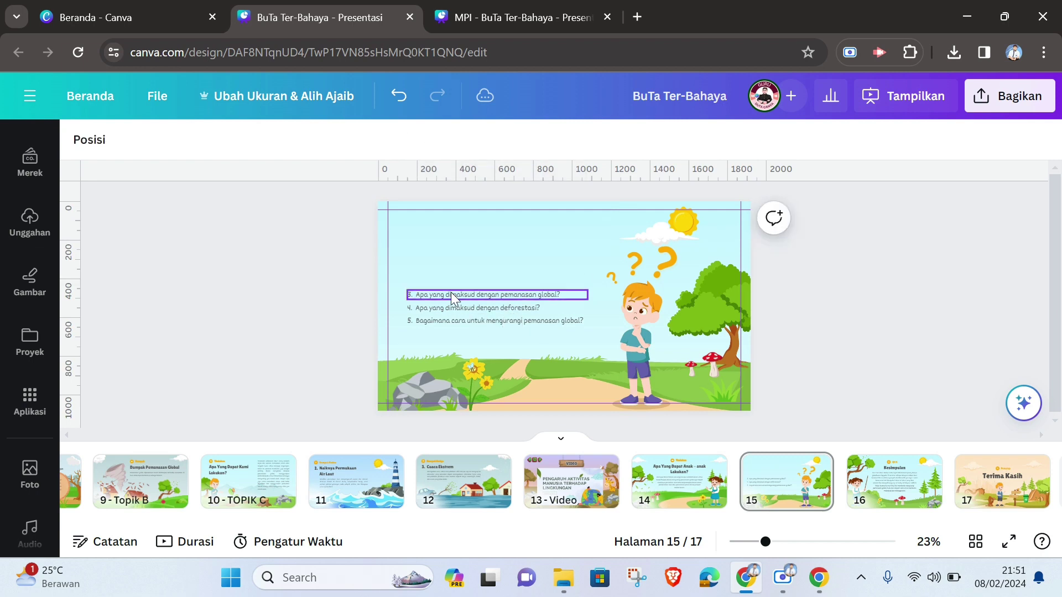
click(450, 292)
key(Delete)
click(451, 309)
key(Delete)
click(452, 320)
key(Delete)
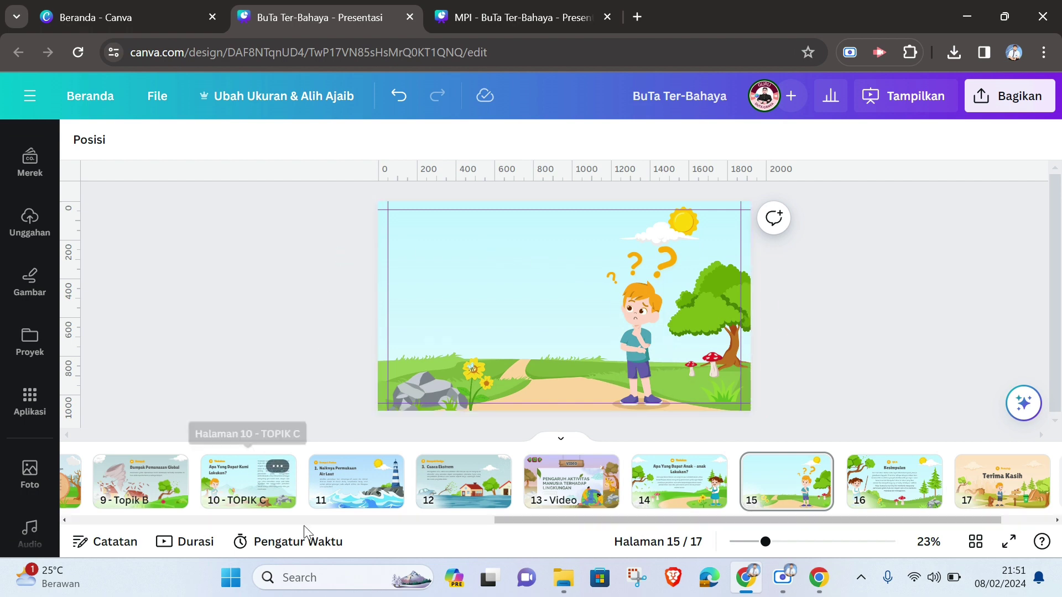
click(588, 488)
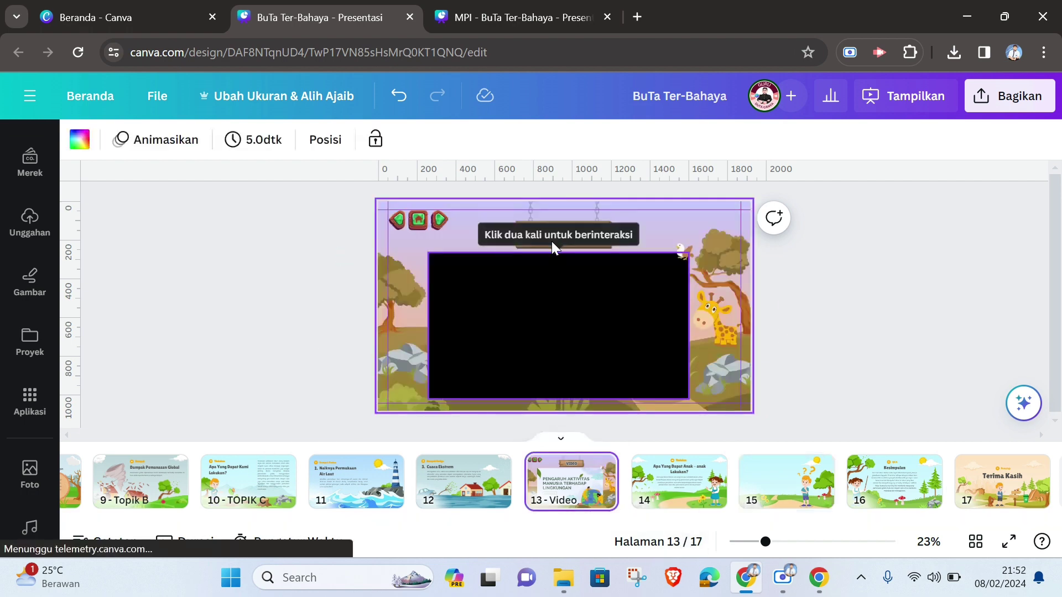
click(533, 218)
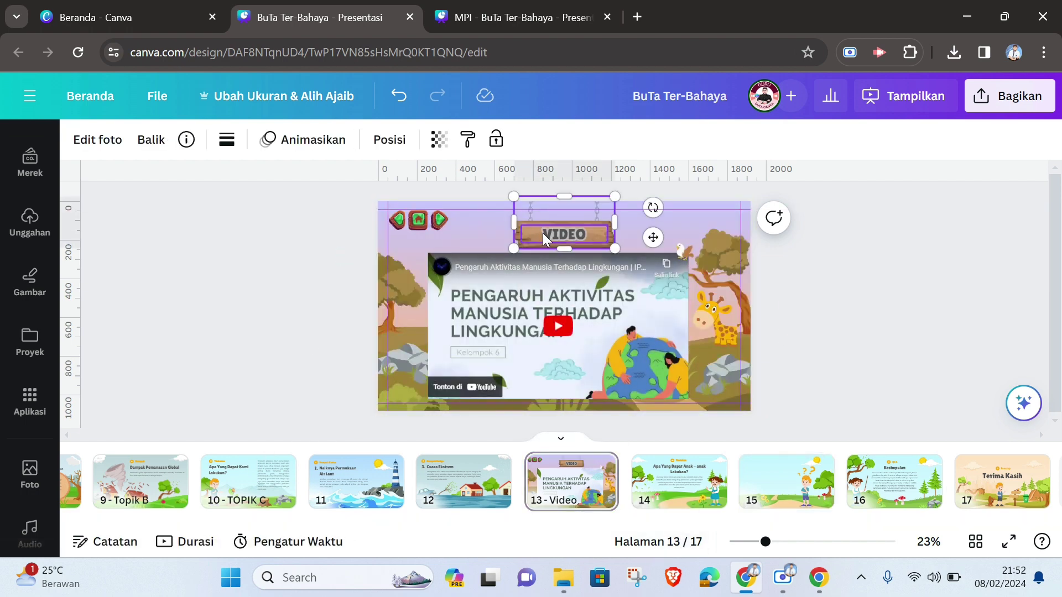
shift+click(542, 234)
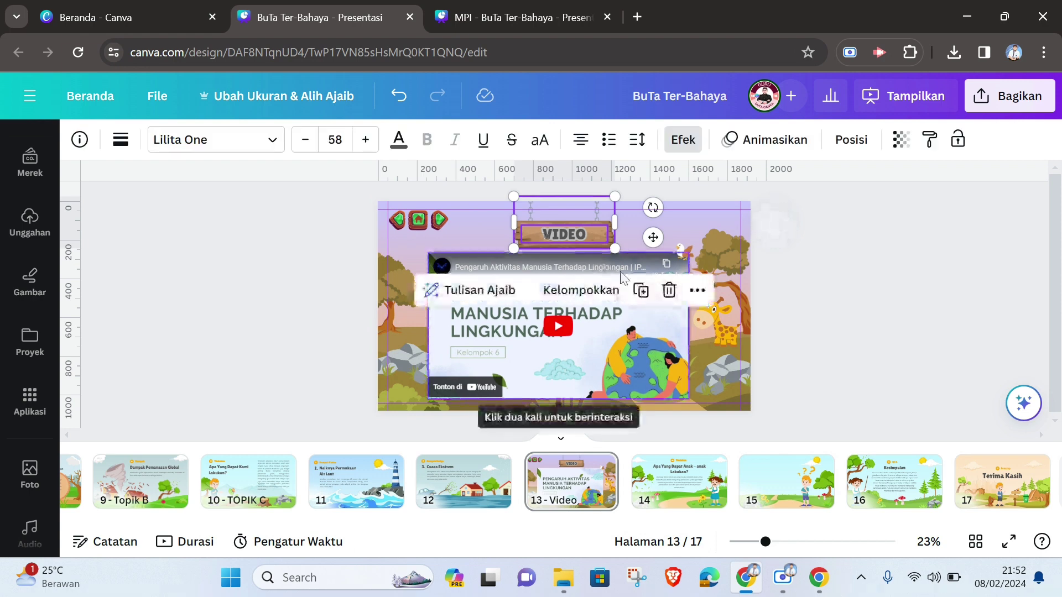
click(851, 330)
Copy the "Ku-As [Kuis Asyik]" wooden sign with its text from page 19 of the MPI - BuTa Ter-Bahaya design onto page 15 of BuTa Ter-Bahaya.
click(513, 21)
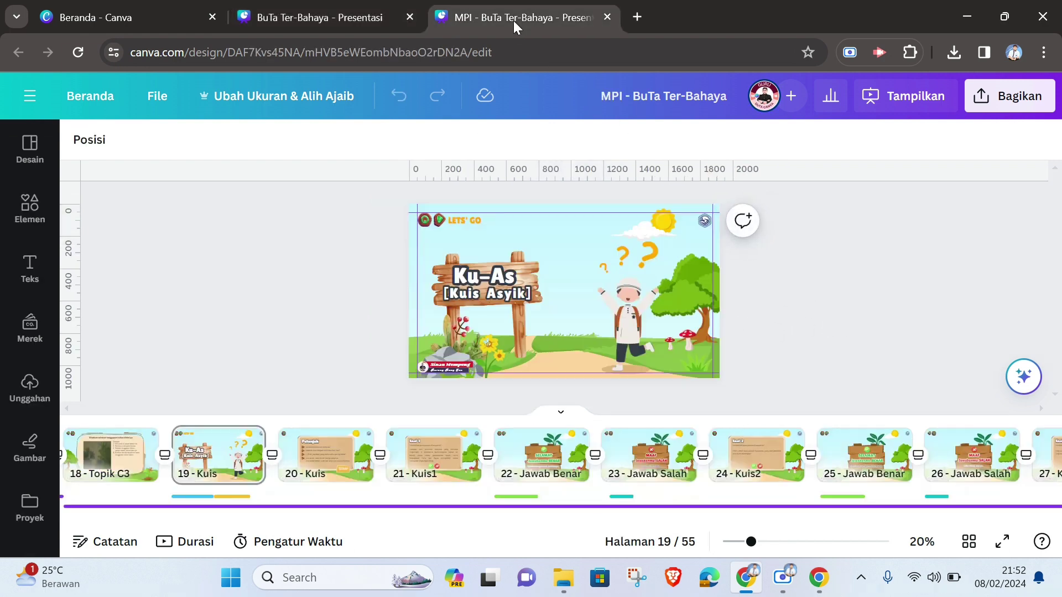
scroll(757, 384, up, 2)
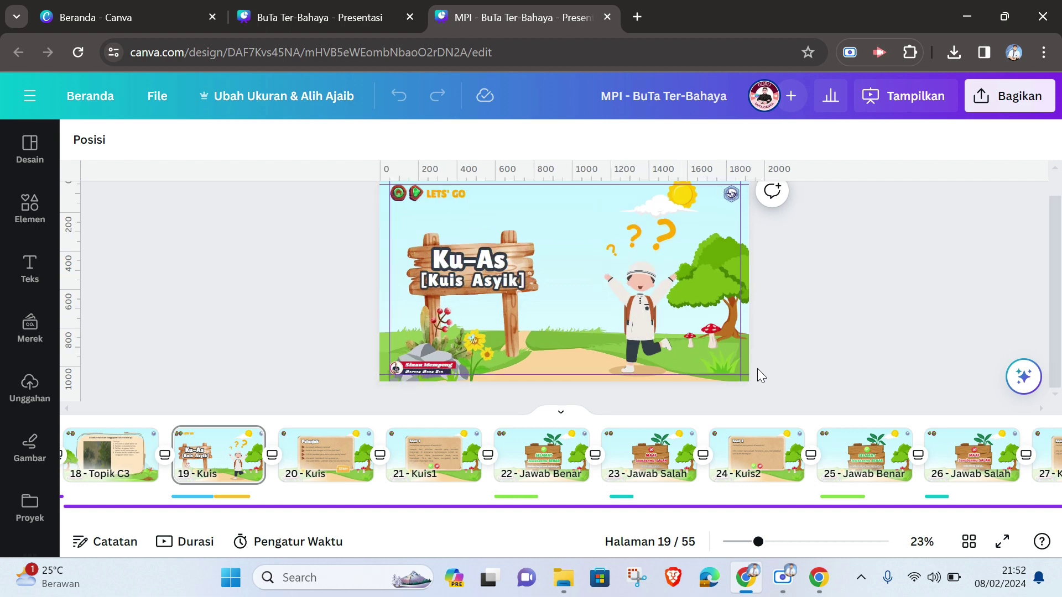
click(453, 259)
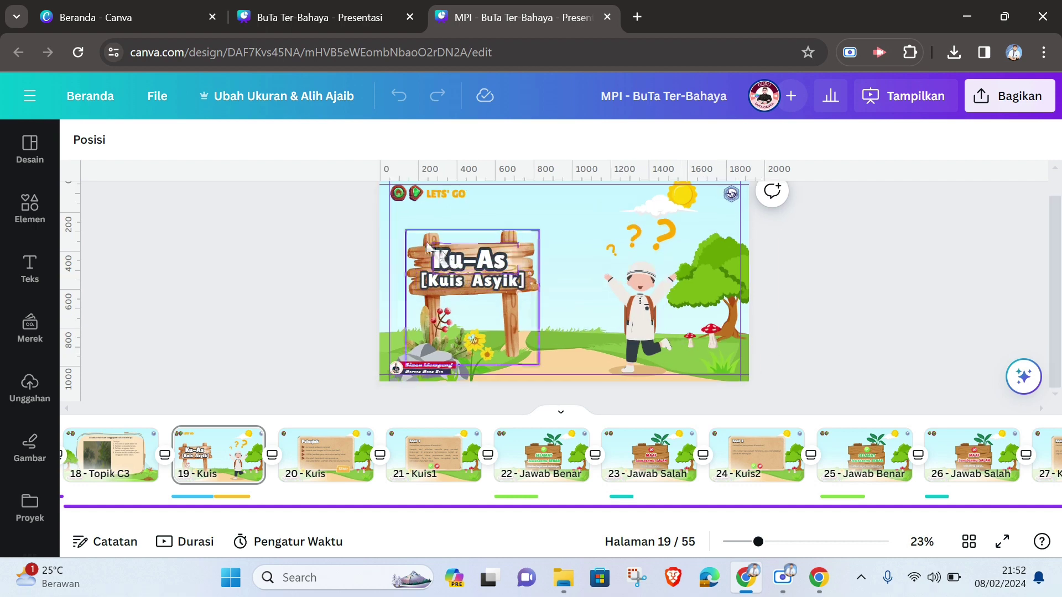
shift+click(450, 282)
shift+click(453, 265)
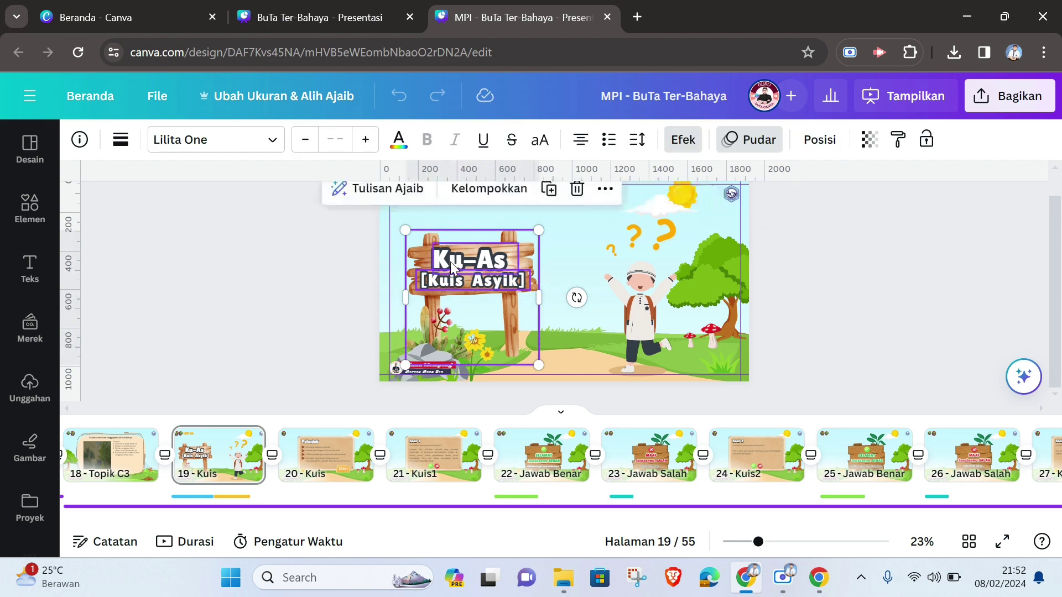
click(405, 29)
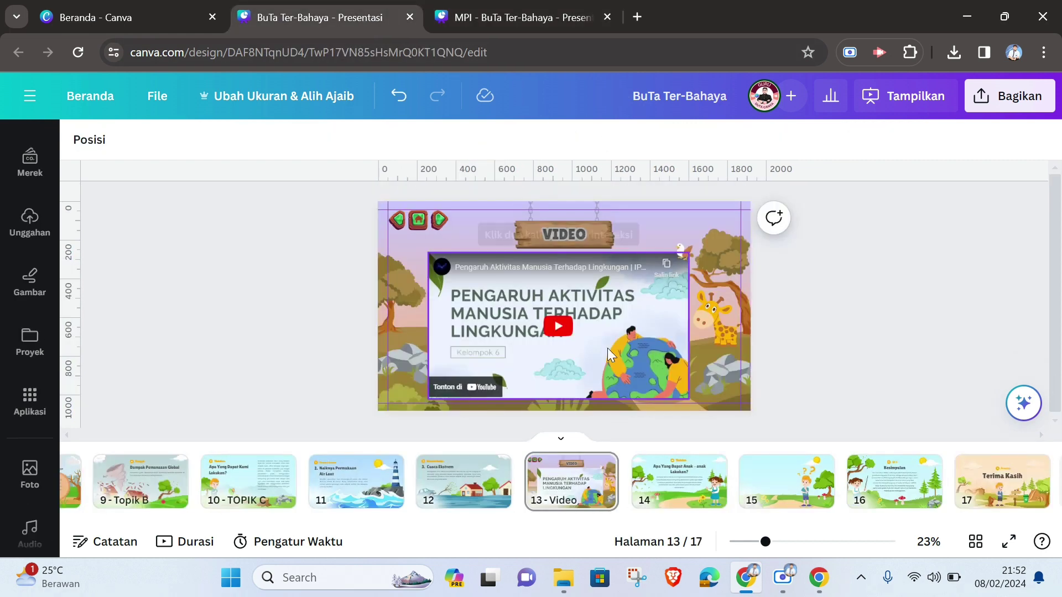
click(784, 477)
key(ctrl+v)
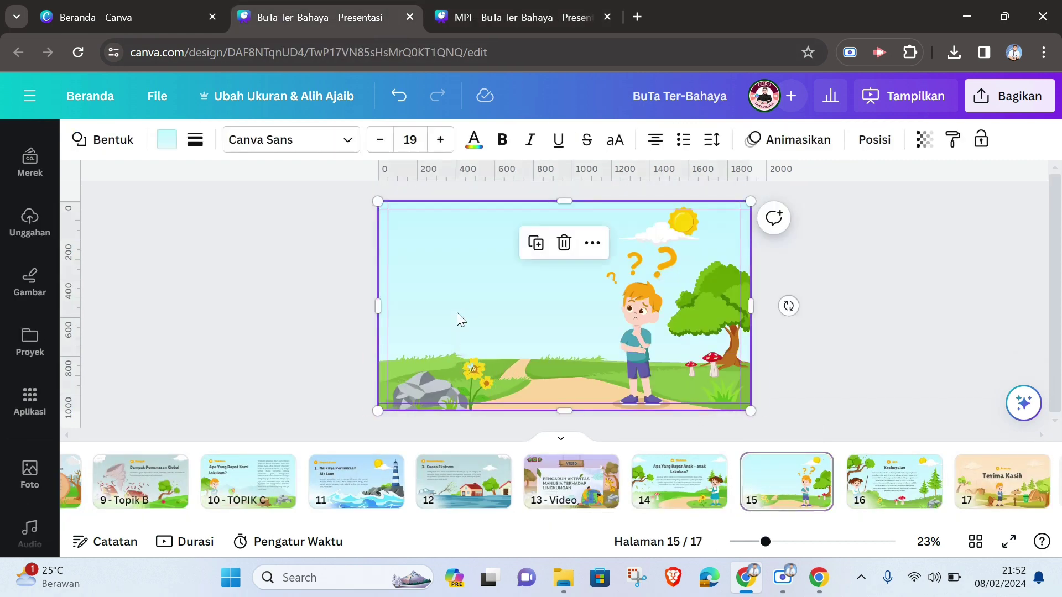
click(878, 336)
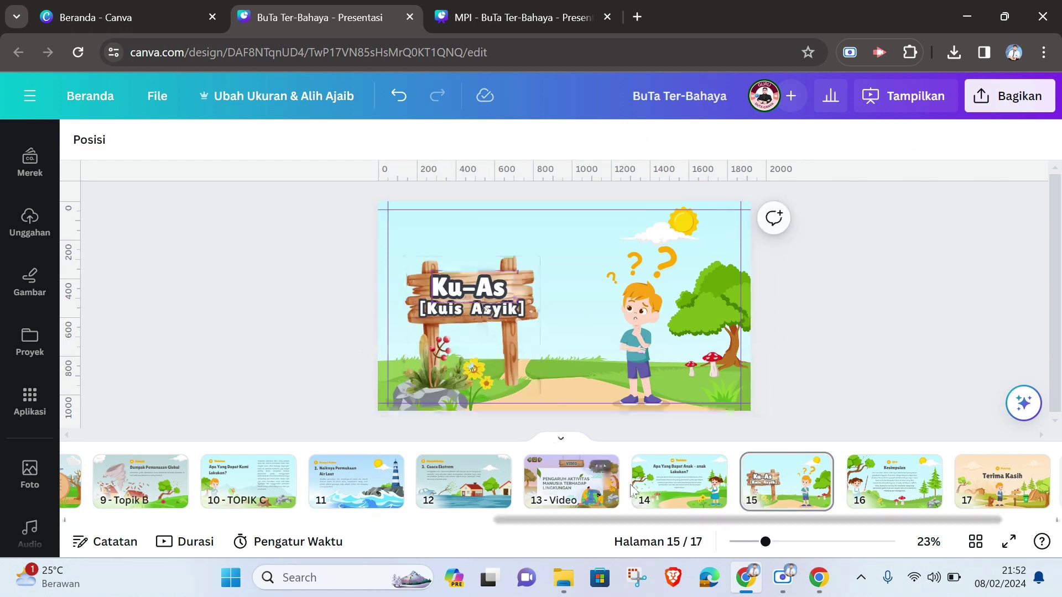
Copy the back, home and forward navigation buttons from page 13 - Video onto page 15.
click(559, 477)
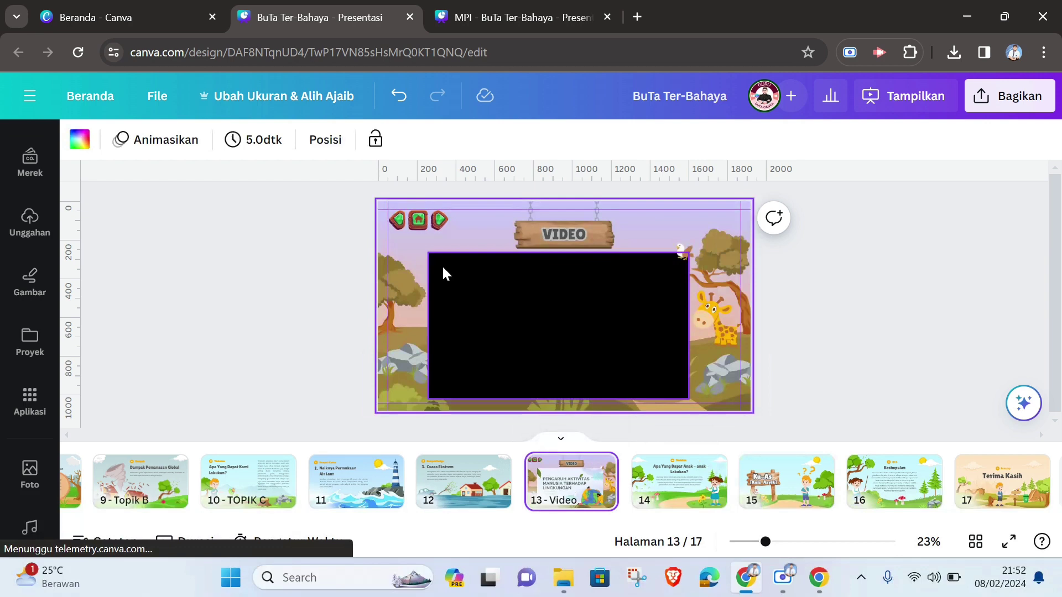
click(418, 225)
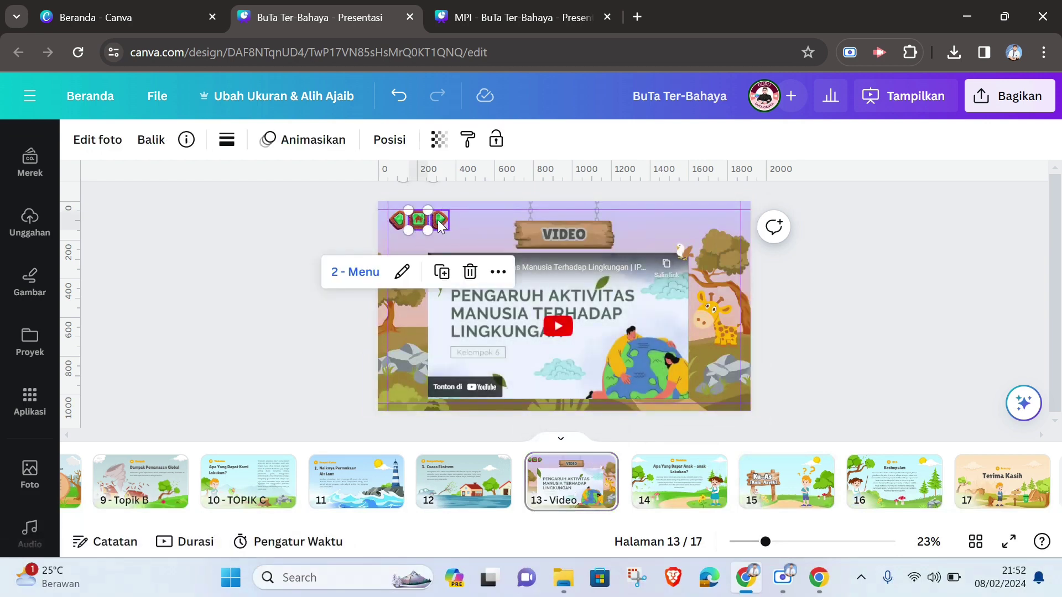
shift+click(399, 224)
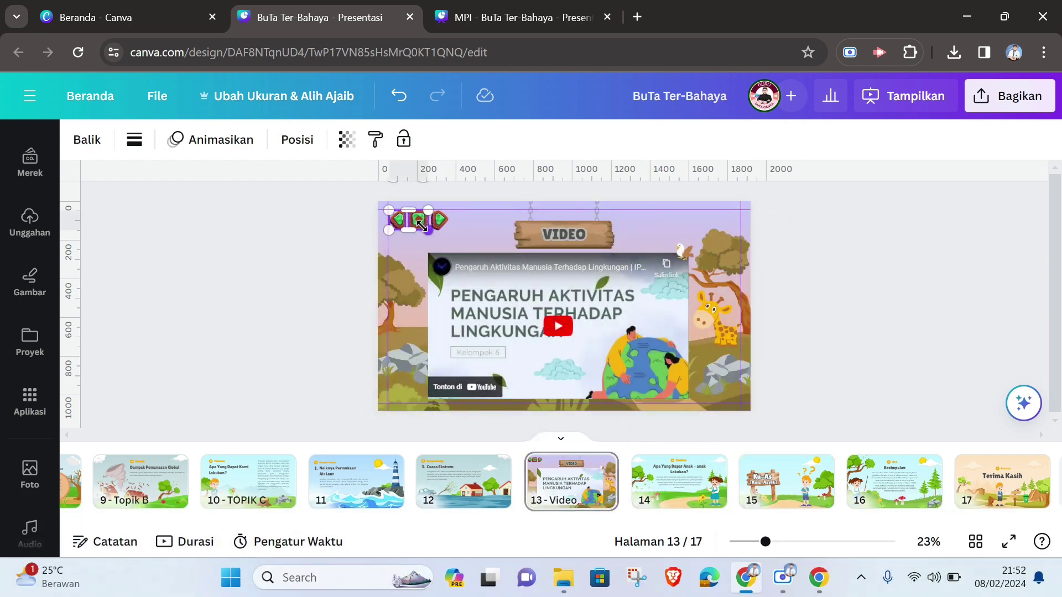
click(419, 222)
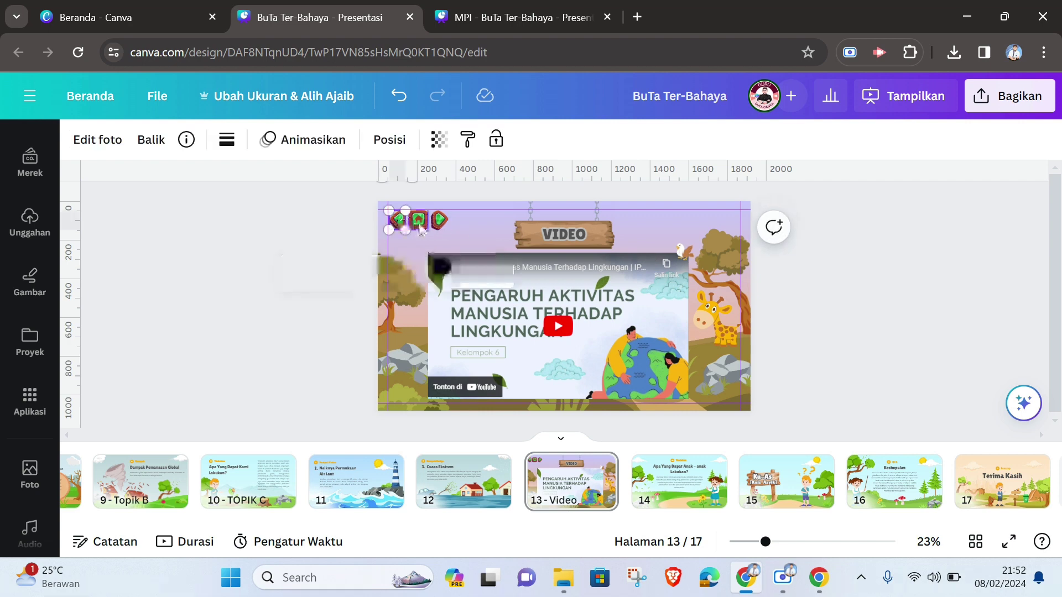
shift+click(419, 224)
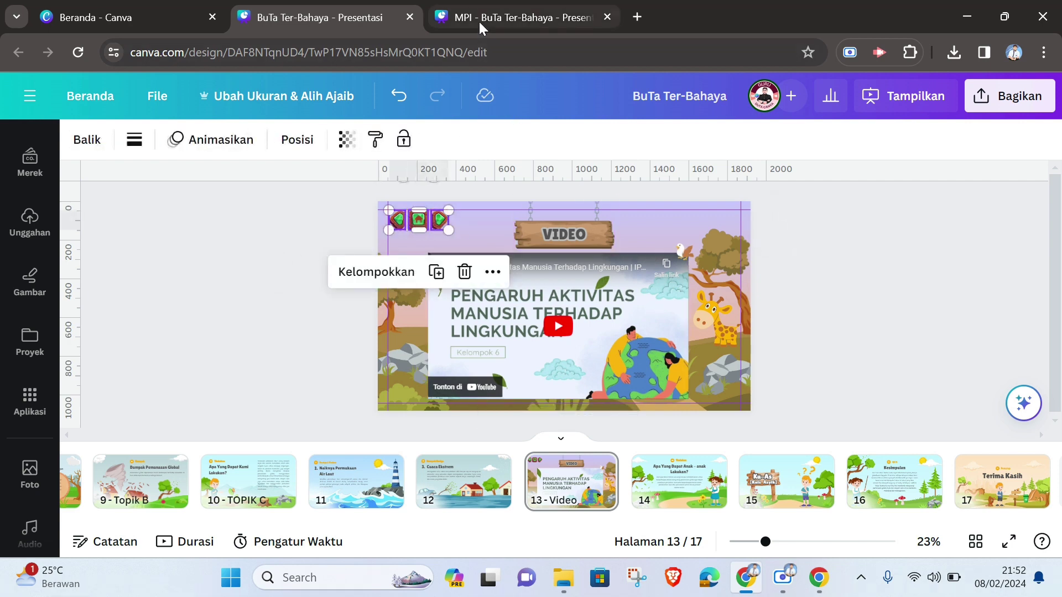
click(786, 484)
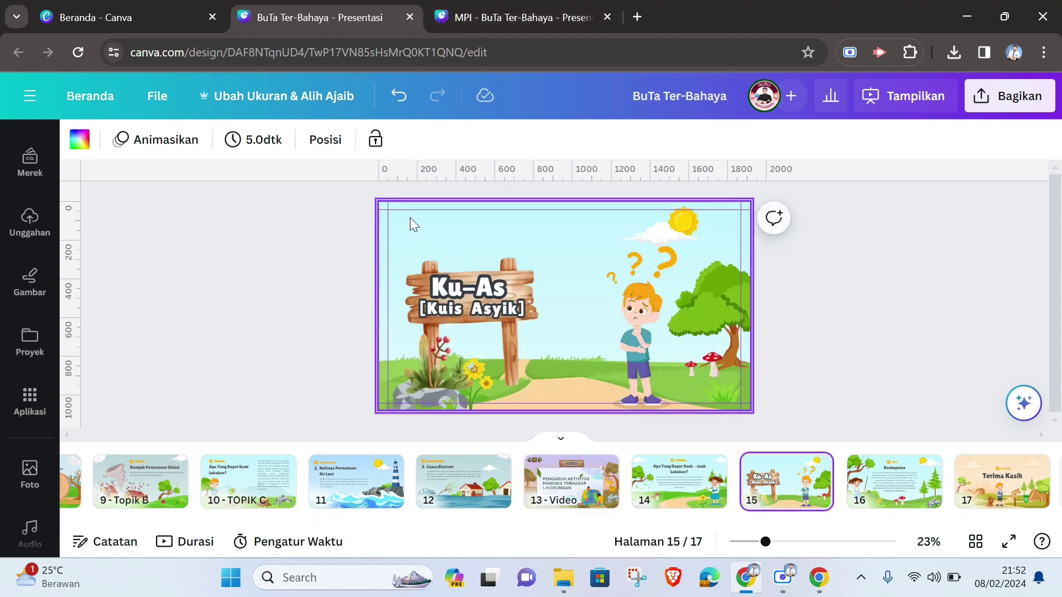
key(ctrl+v)
click(857, 267)
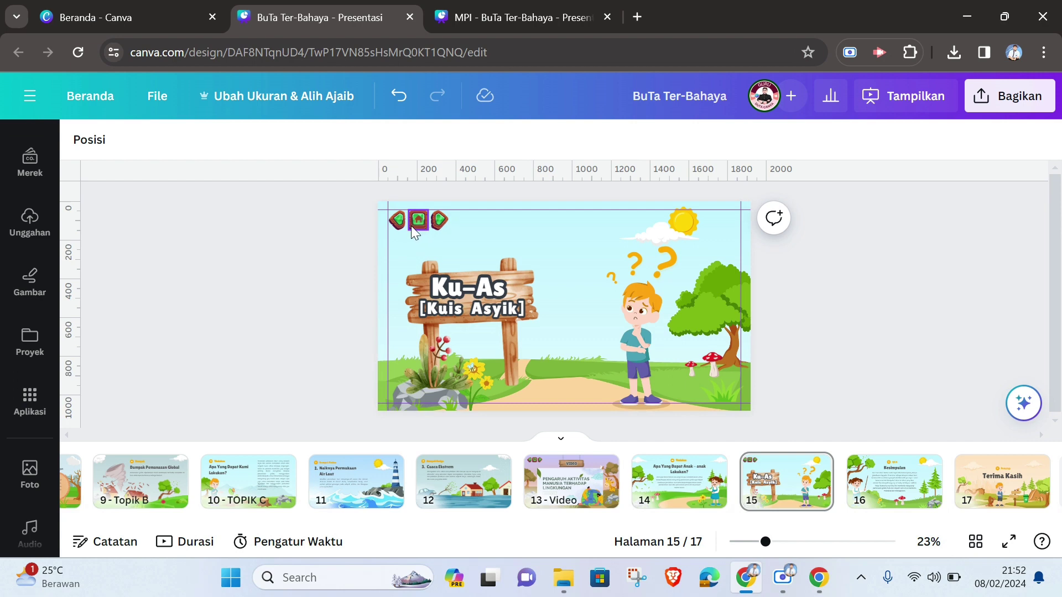
Change the link of the back arrow on page 15 to page 13 - Video.
click(397, 220)
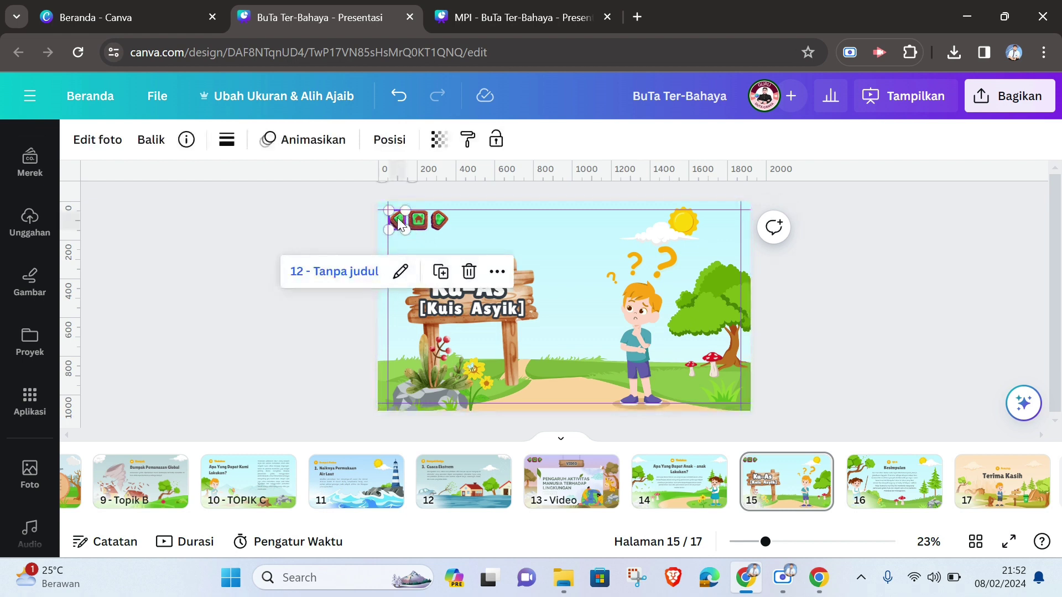
click(401, 283)
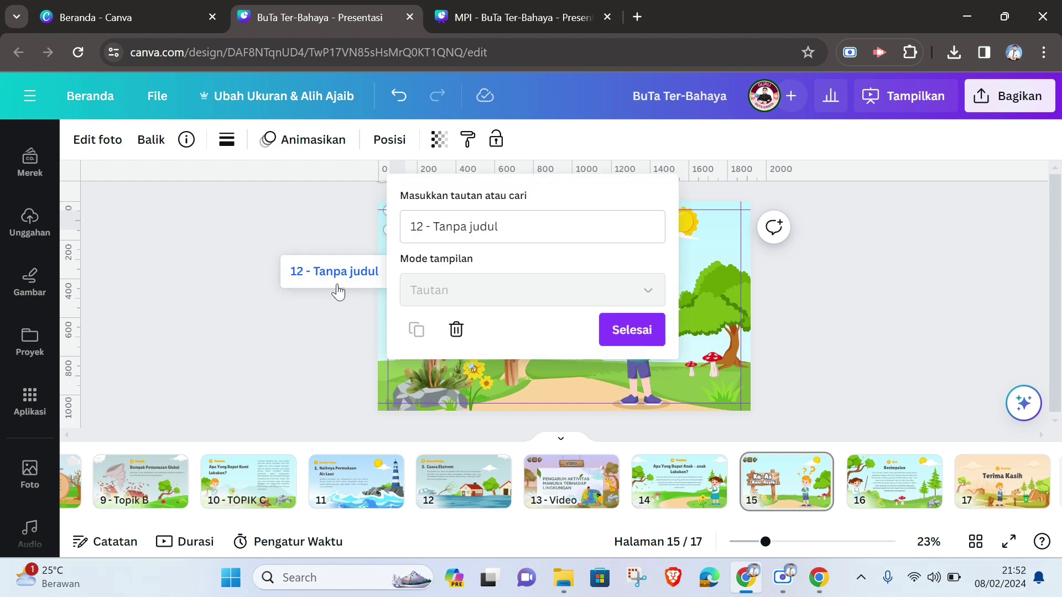
click(590, 224)
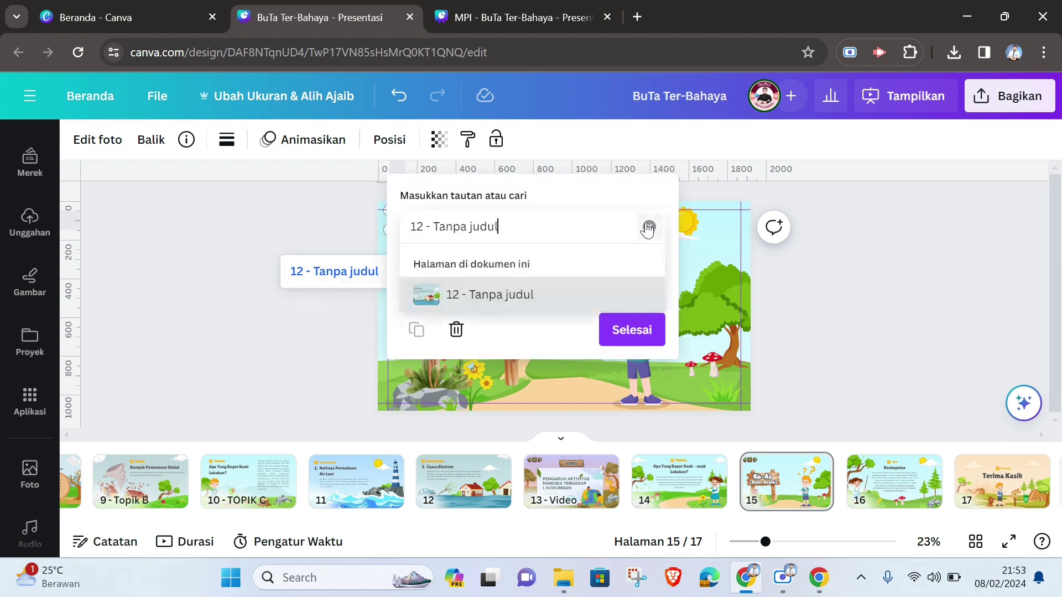
click(646, 227)
scroll(542, 310, down, 10)
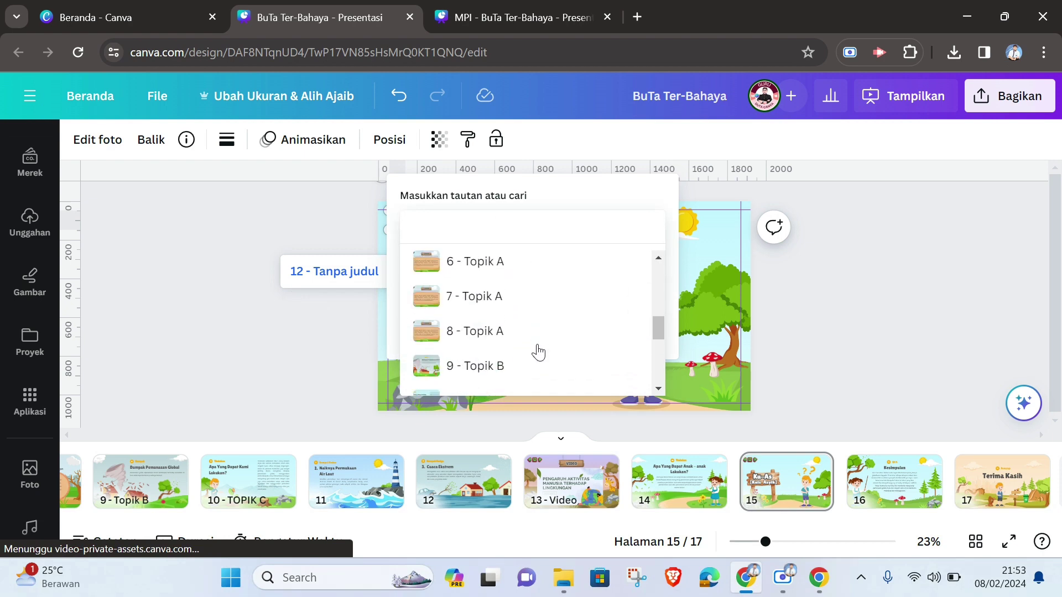
scroll(536, 356, down, 4)
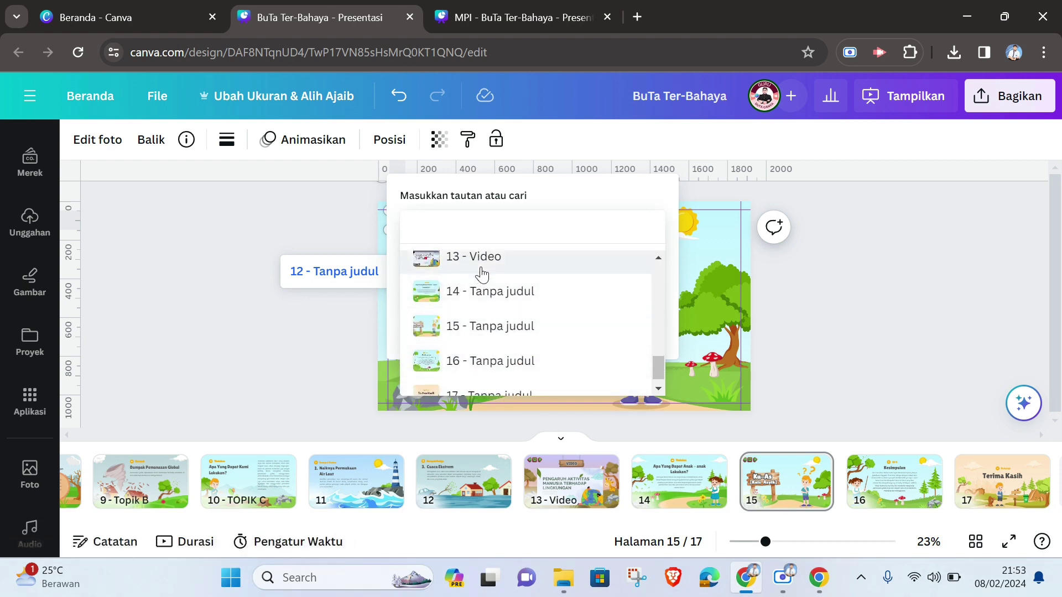
click(481, 270)
click(625, 336)
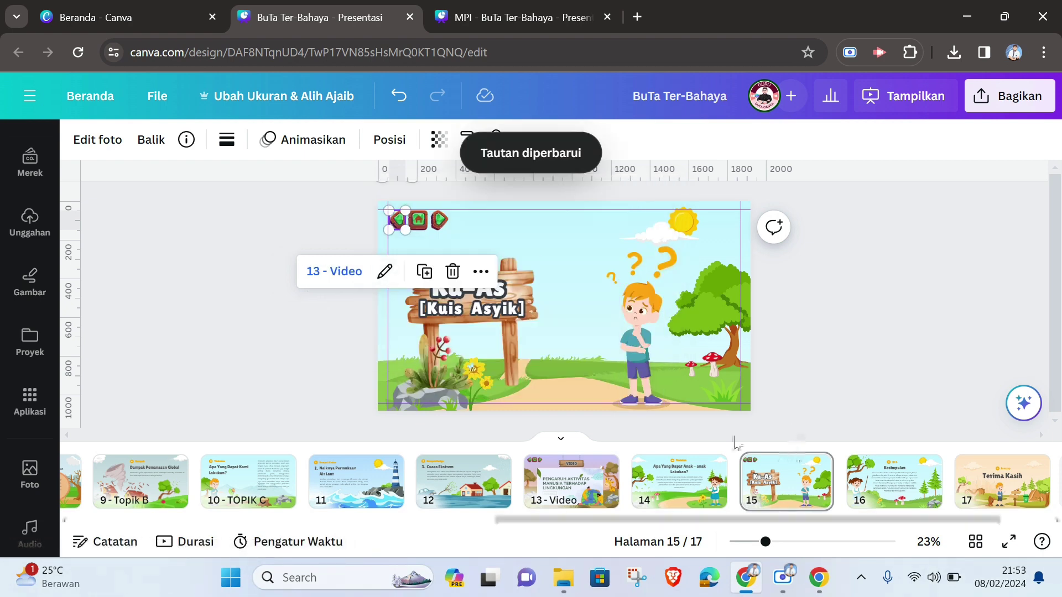
click(803, 292)
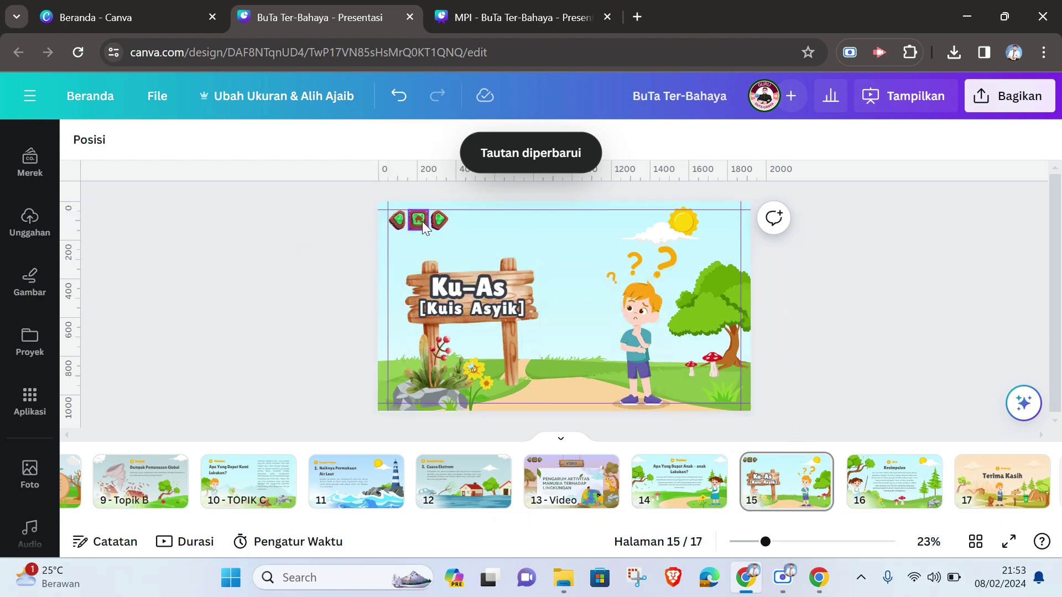
Check the link targets of the home and forward arrow buttons on page 15.
click(419, 221)
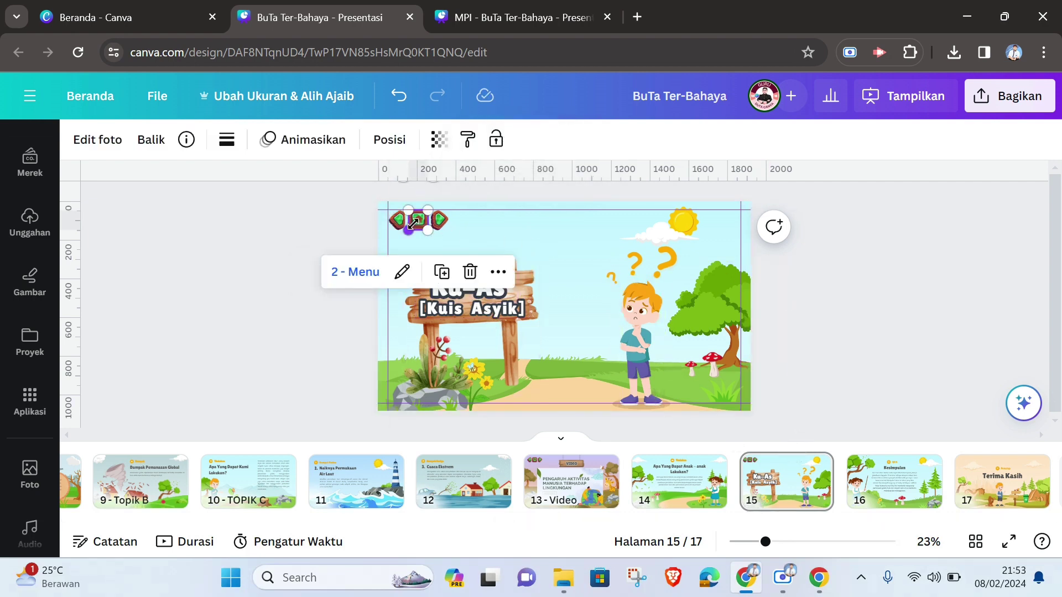
click(442, 225)
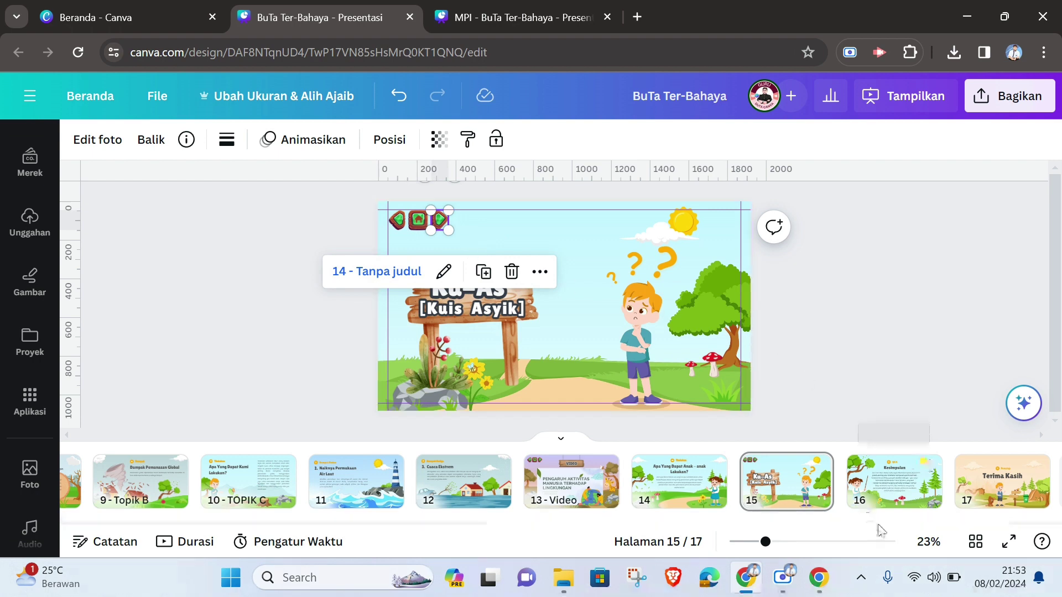
click(913, 360)
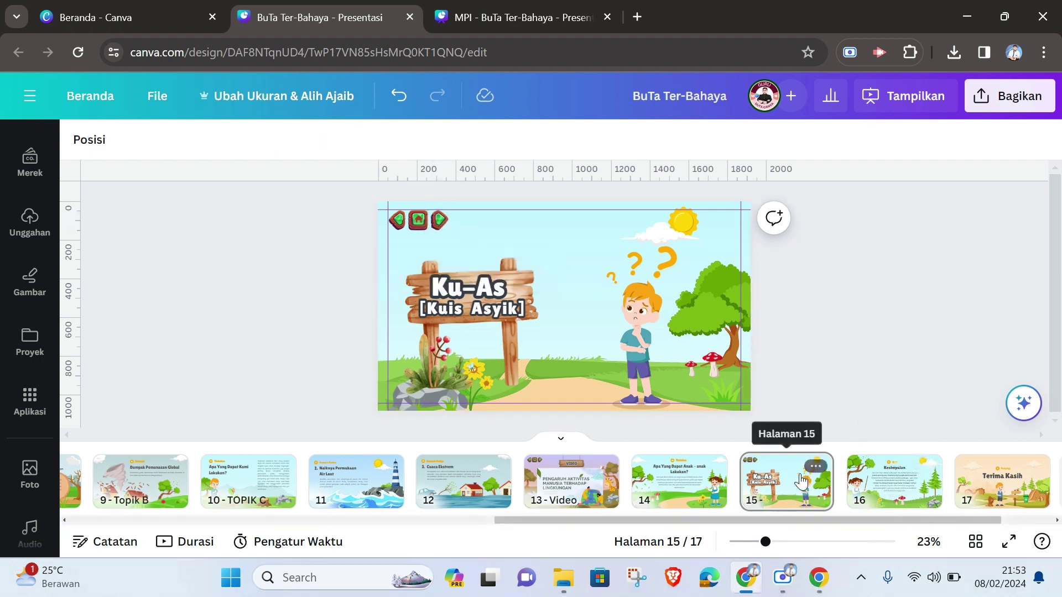
click(804, 470)
Delete the body paragraph, the Kesimpulan title, the Q&A heading and its number badge from page 16.
click(910, 480)
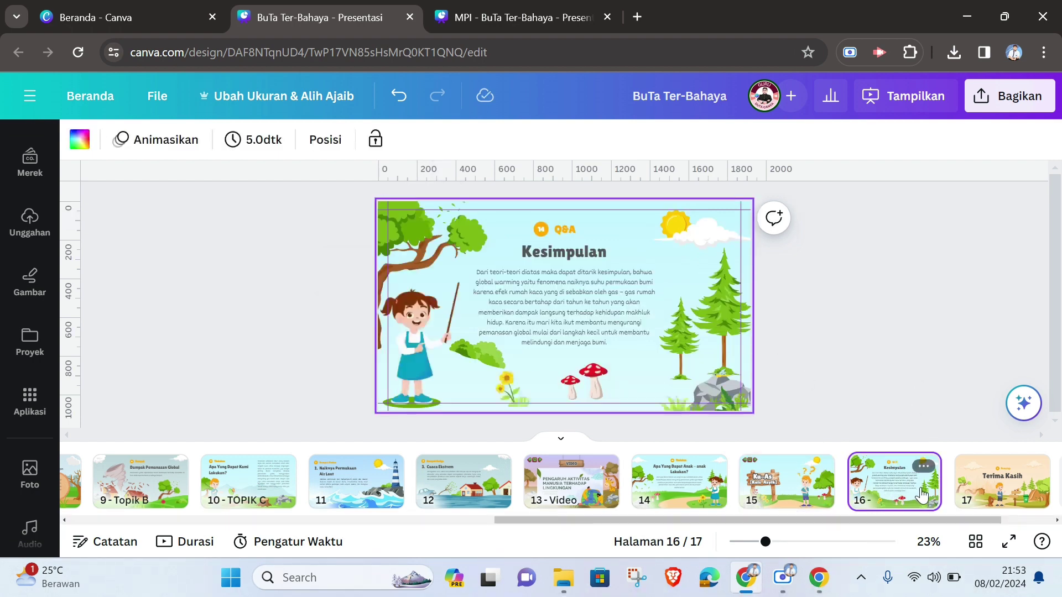
click(563, 294)
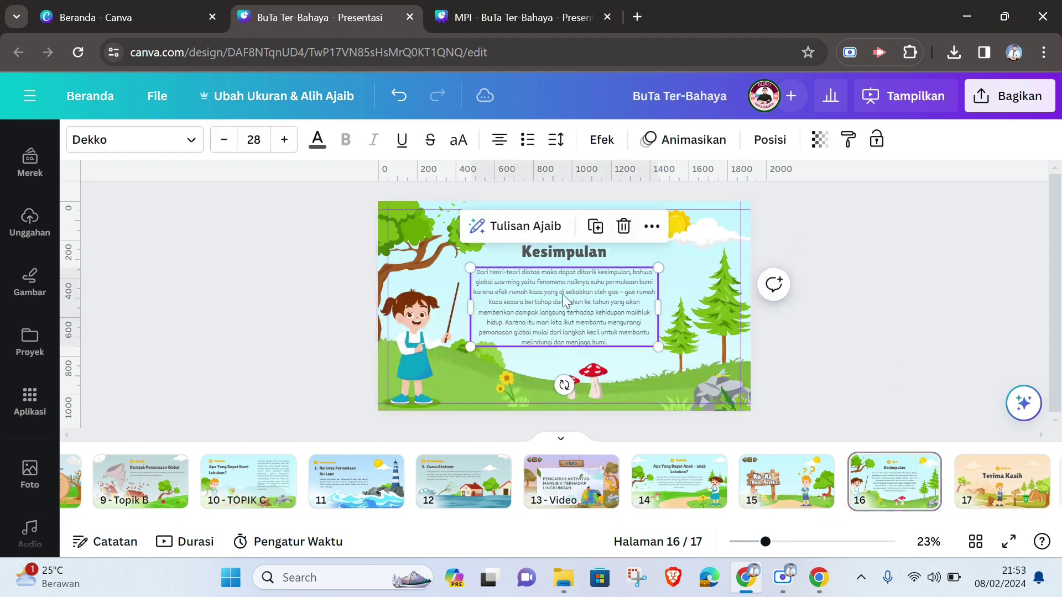
key(Delete)
click(563, 257)
key(Delete)
click(559, 231)
key(Delete)
click(541, 229)
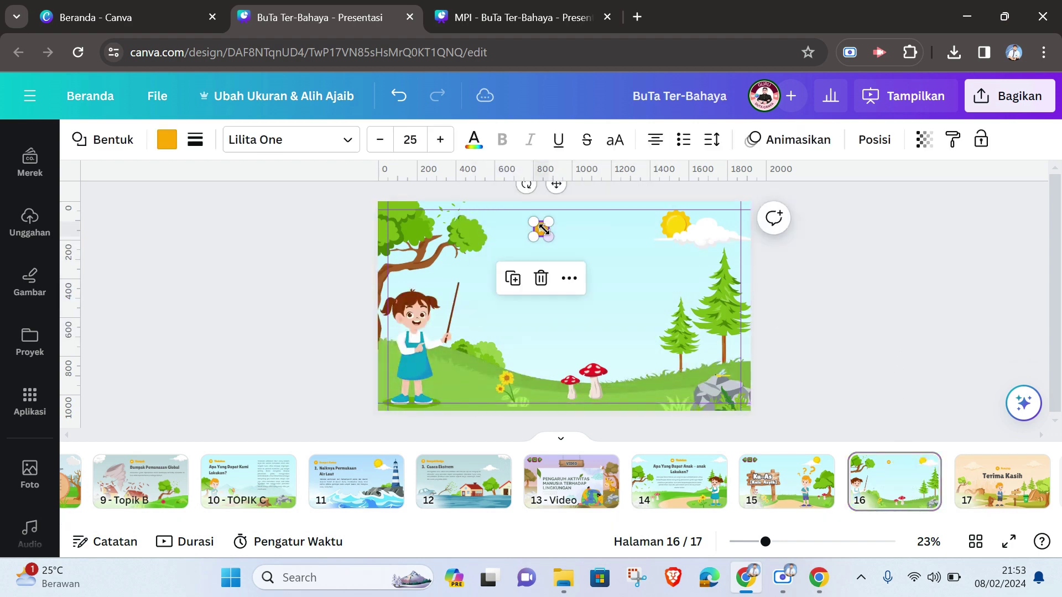
key(Delete)
click(409, 358)
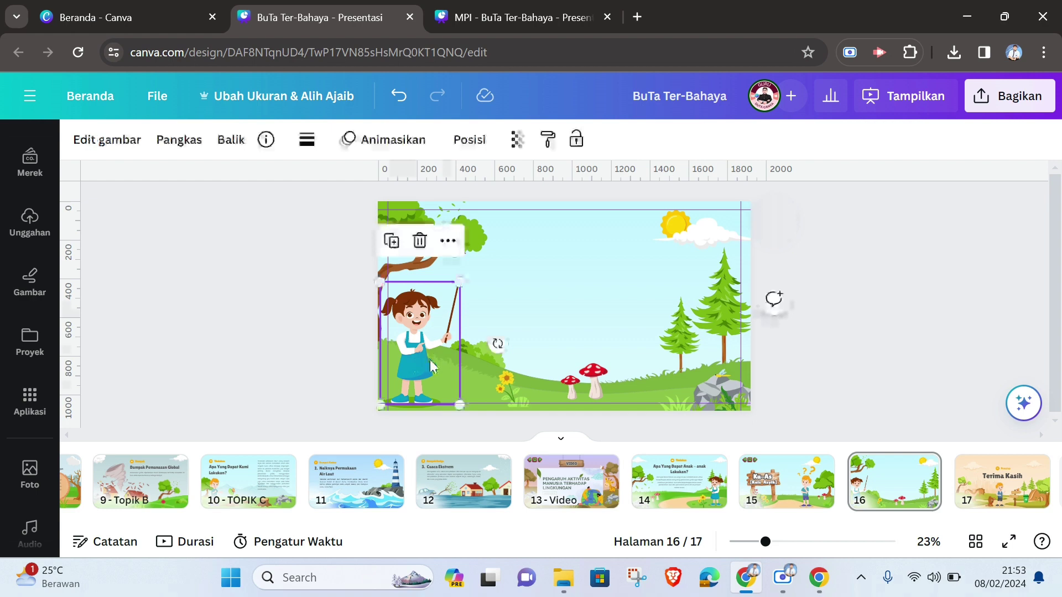
click(877, 352)
Name page 16 "Petunjuk Kuis" and return to page 15.
click(818, 492)
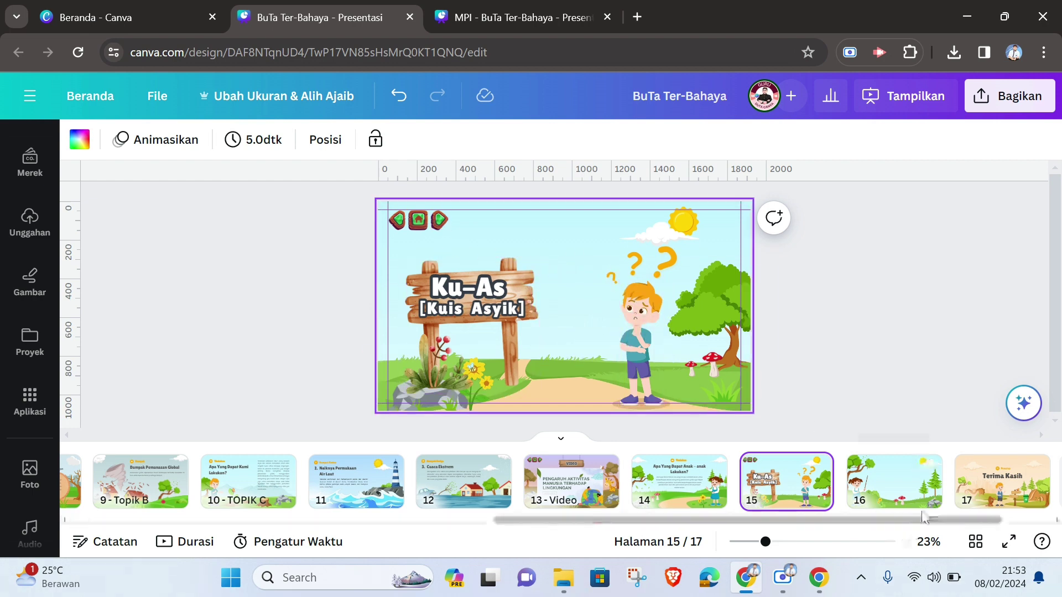
click(925, 468)
click(944, 131)
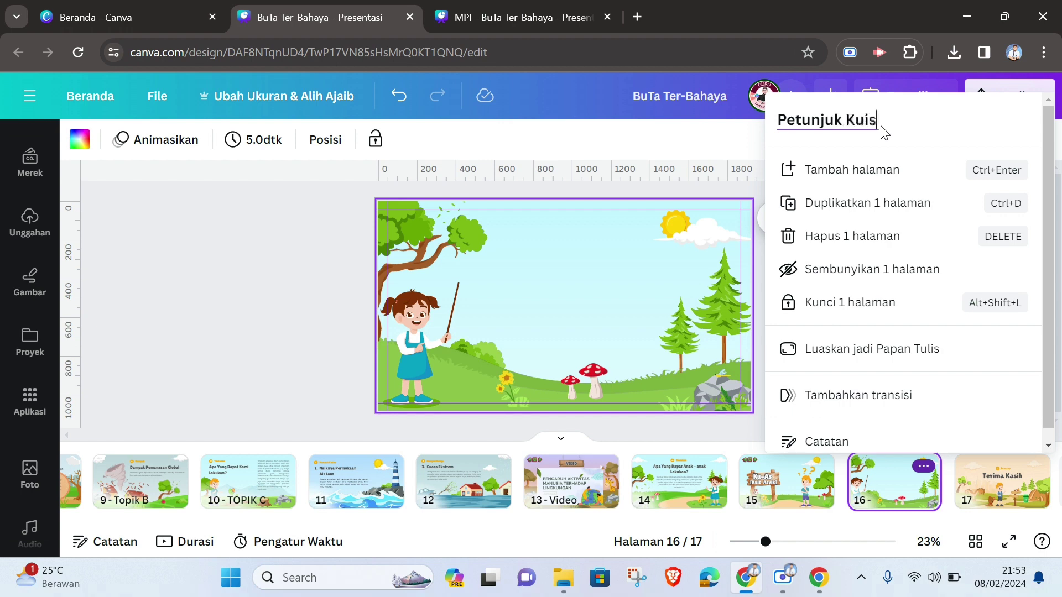
click(697, 152)
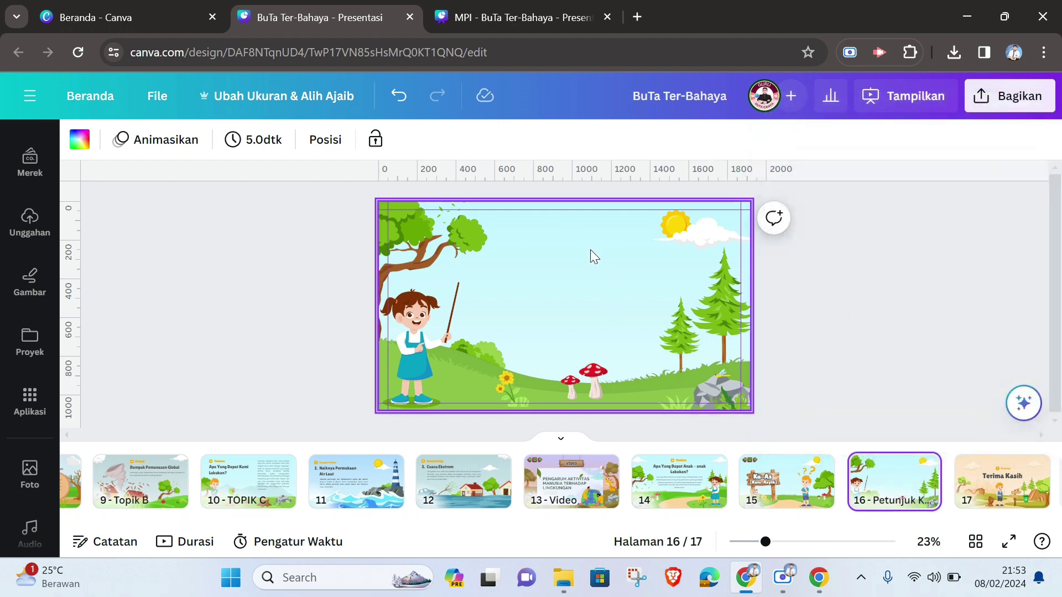
click(817, 468)
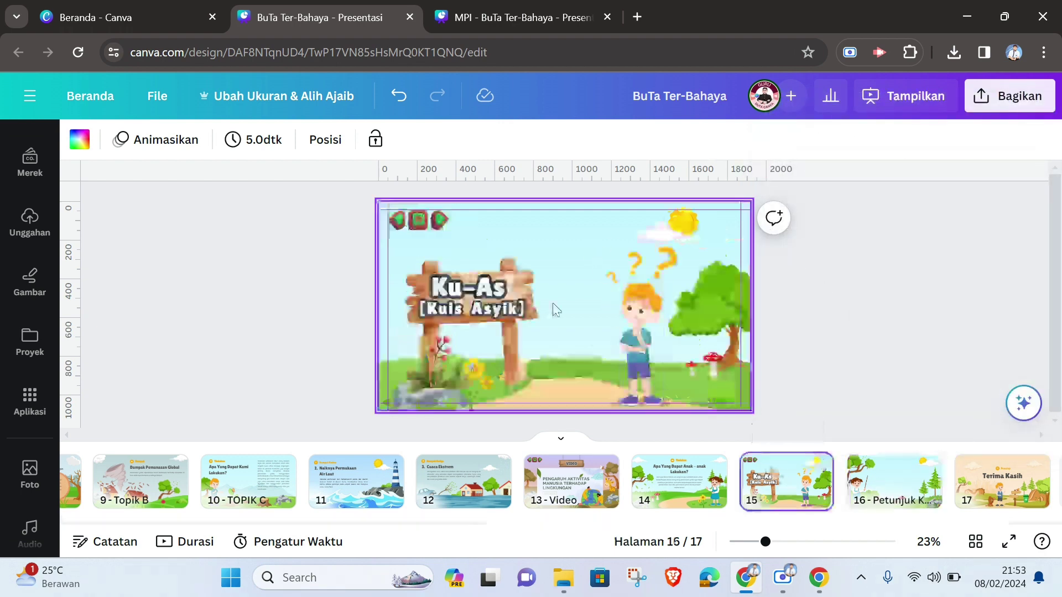
Change the link of the forward arrow button on page 15 to page 16 - Petunjuk Kuis.
click(443, 219)
click(443, 271)
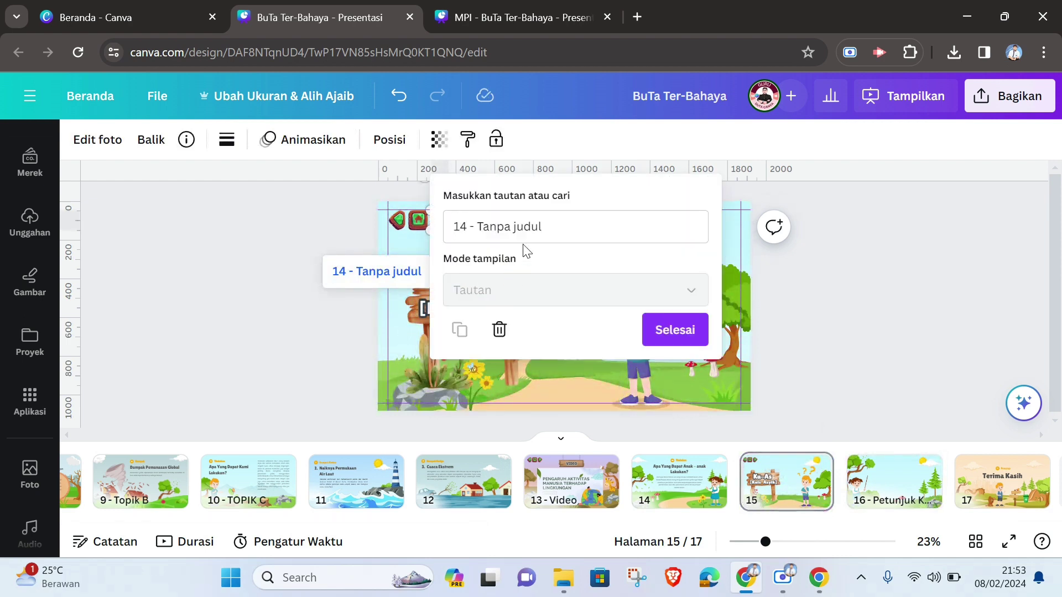
click(672, 238)
click(692, 227)
scroll(607, 343, down, 5)
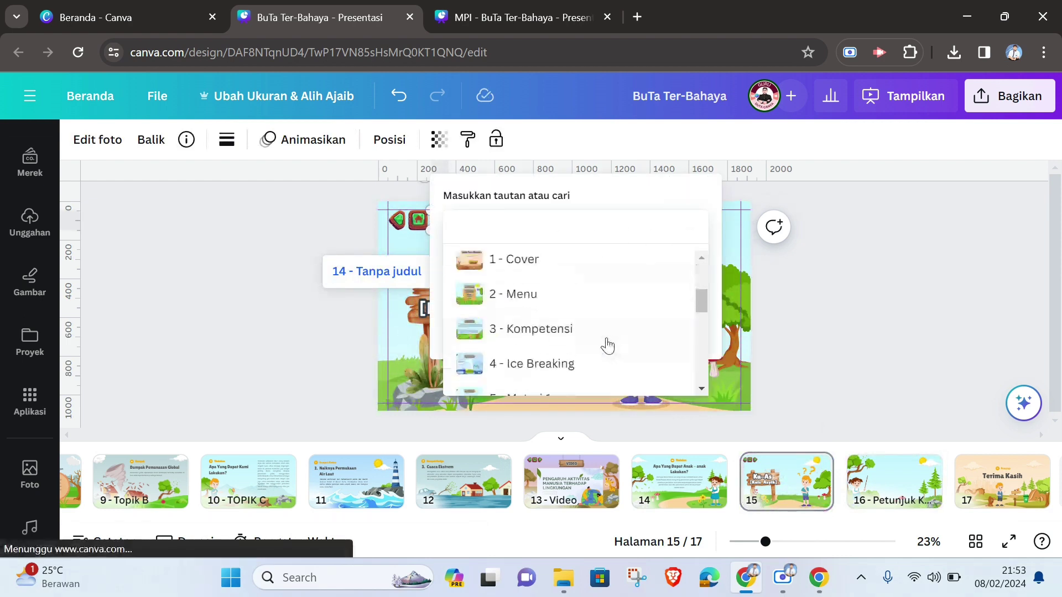
scroll(585, 341, down, 5)
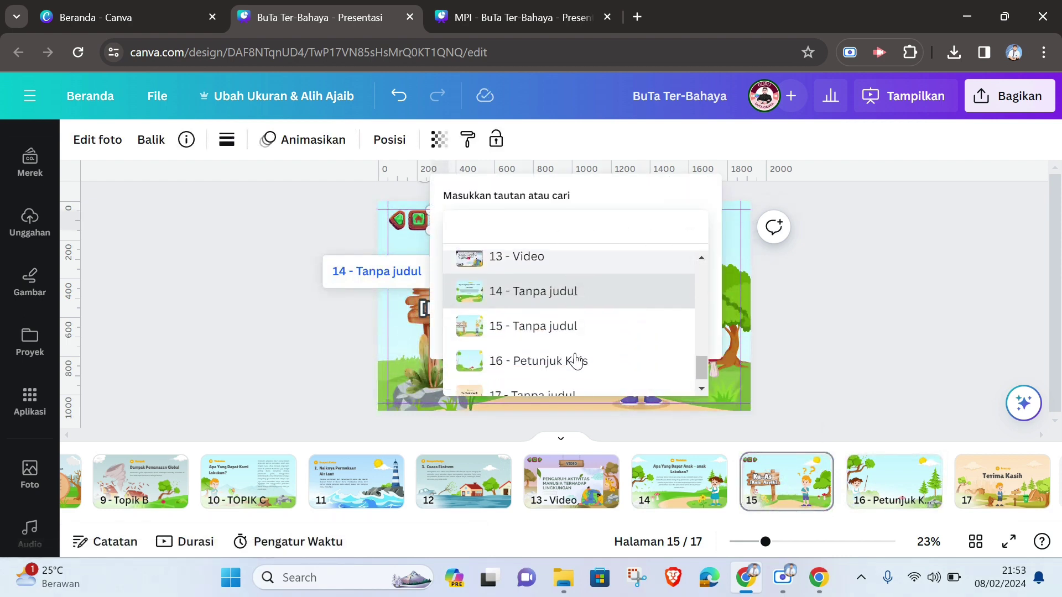
click(553, 344)
click(679, 329)
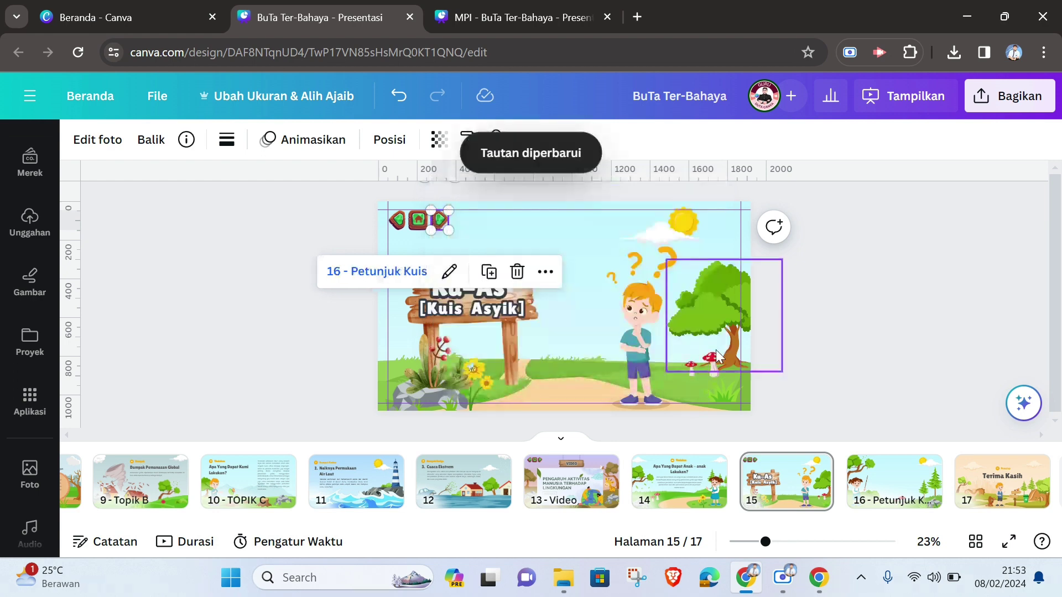
click(927, 342)
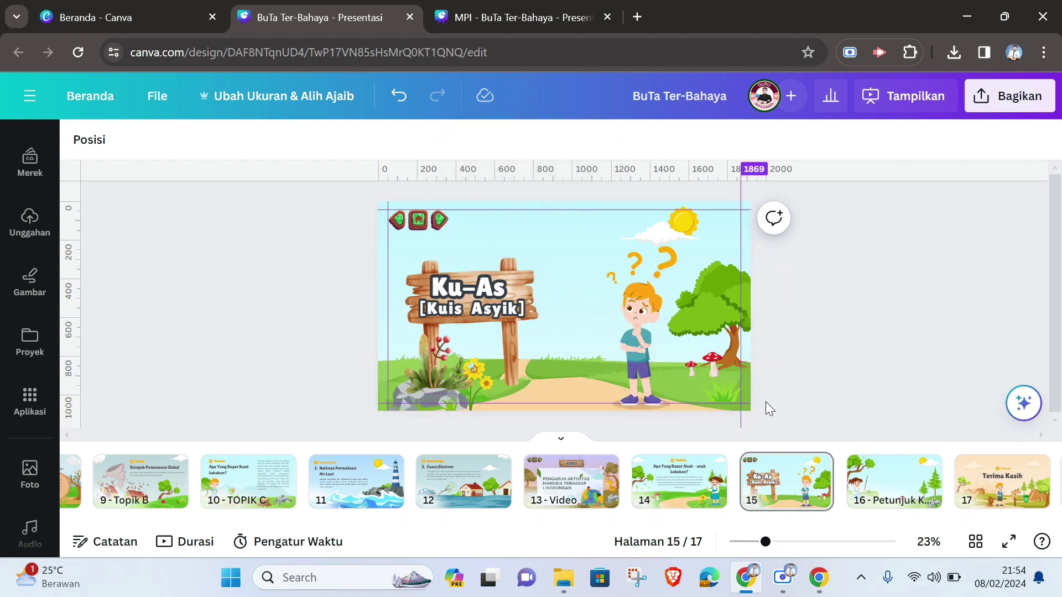
Copy the back, home and forward buttons from page 15 and open page 16.
click(884, 487)
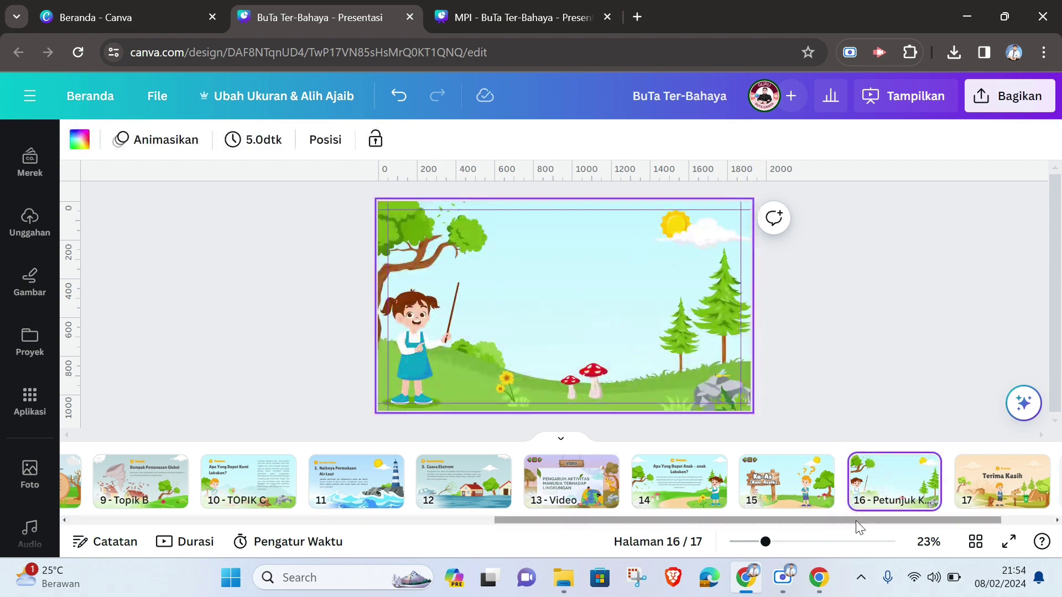
click(786, 485)
click(402, 221)
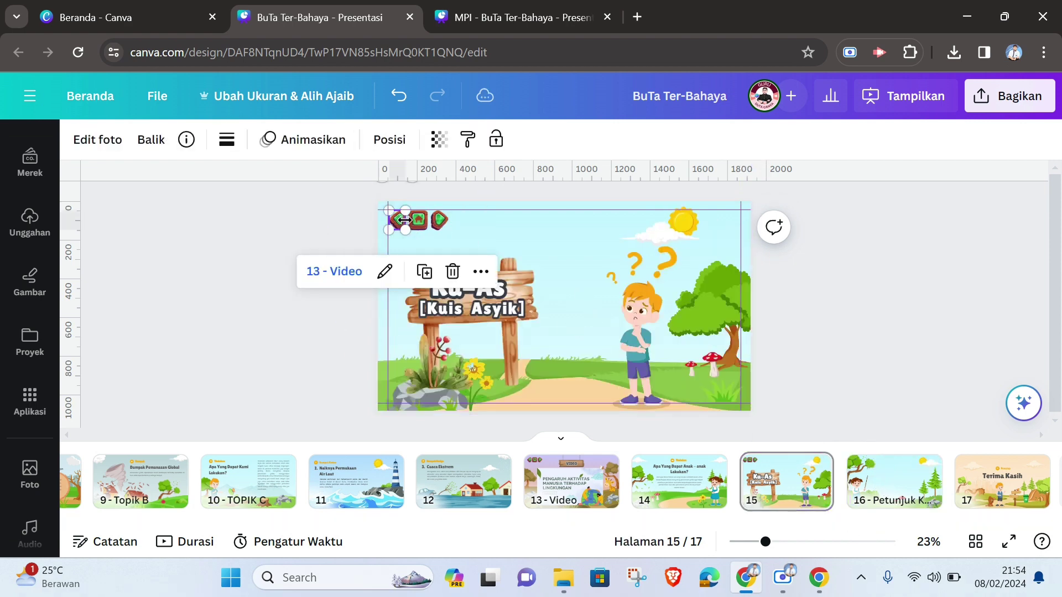
shift+click(419, 220)
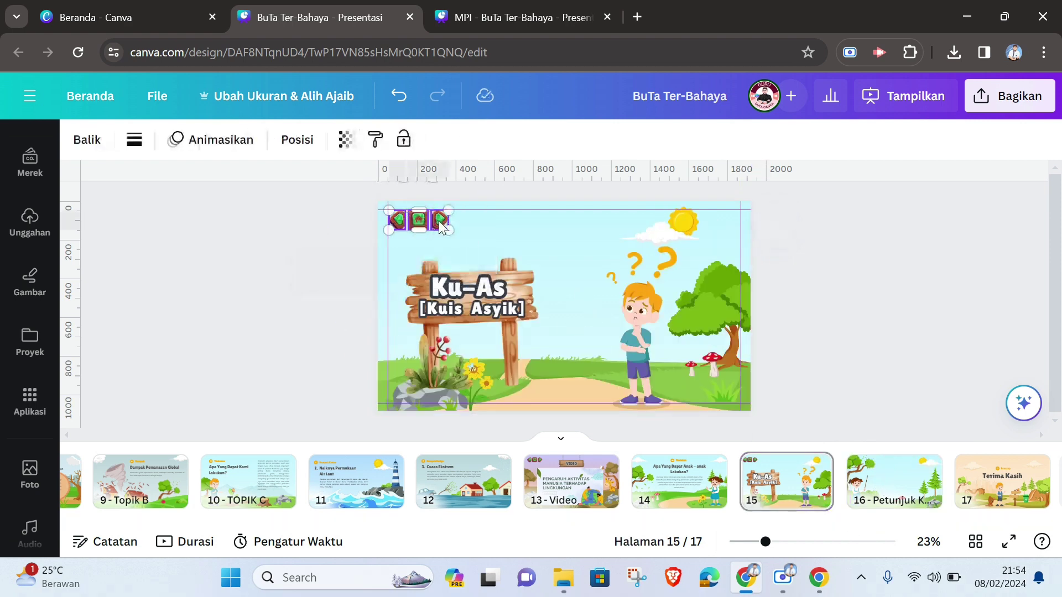
click(880, 485)
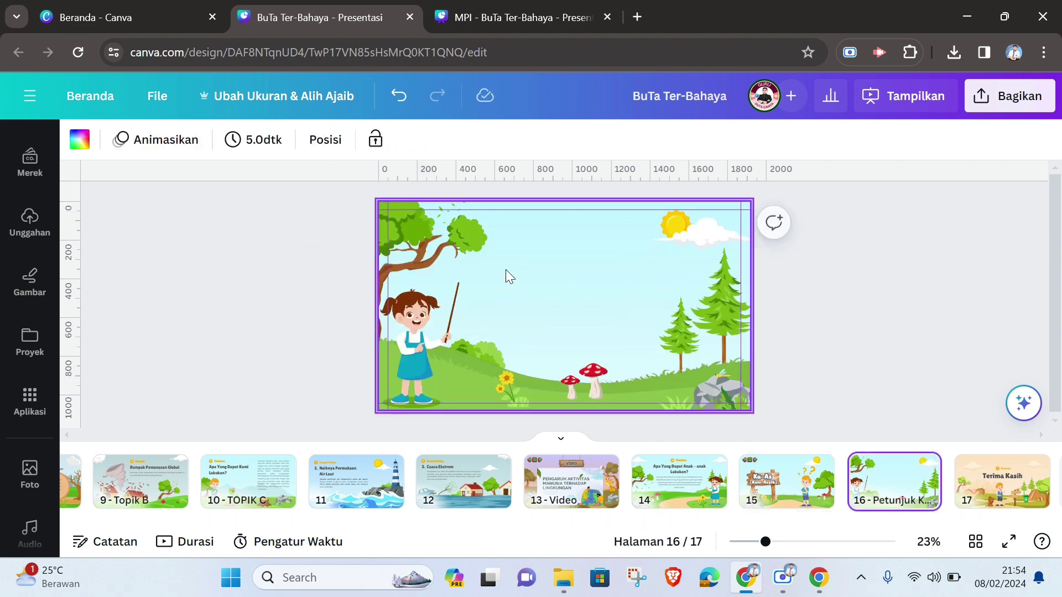
Move the girl with the pointer and her ground shadow to the right, away from the slide's edge on page 16.
drag(432, 241, 423, 257)
click(426, 368)
drag(427, 368, 446, 367)
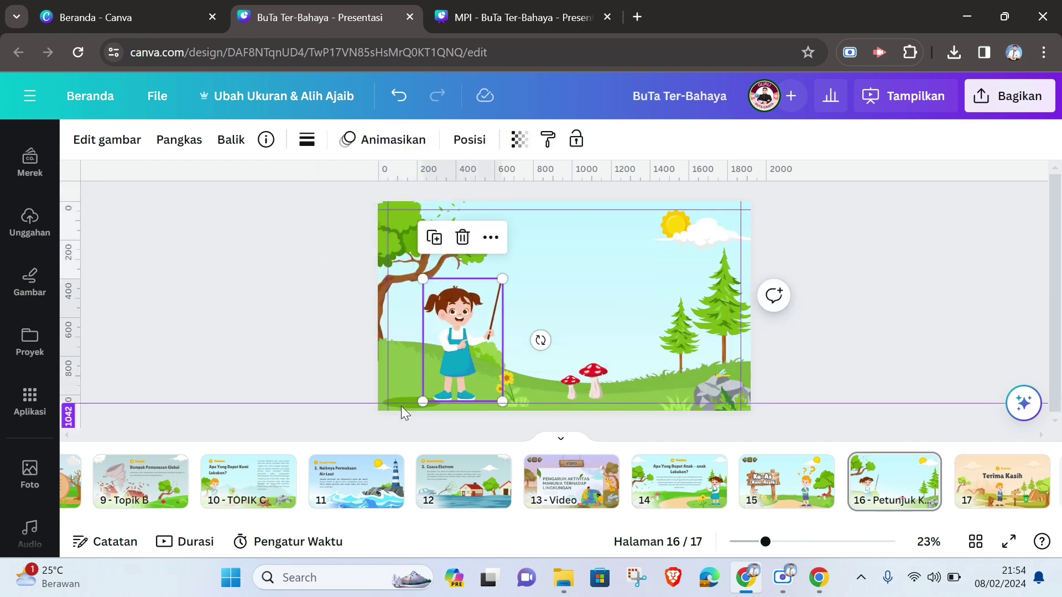
click(376, 410)
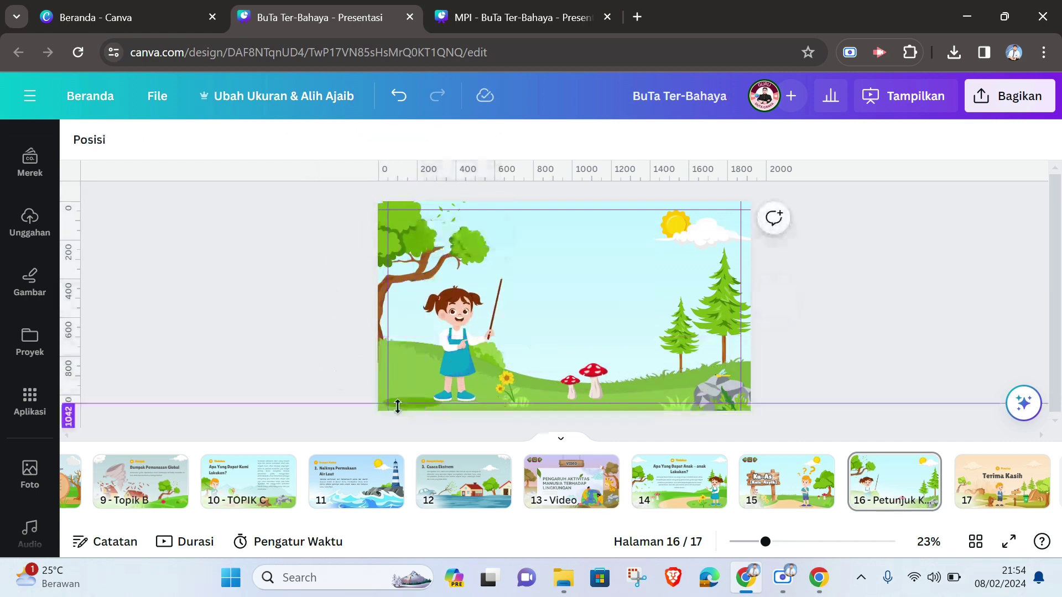
drag(401, 397, 447, 393)
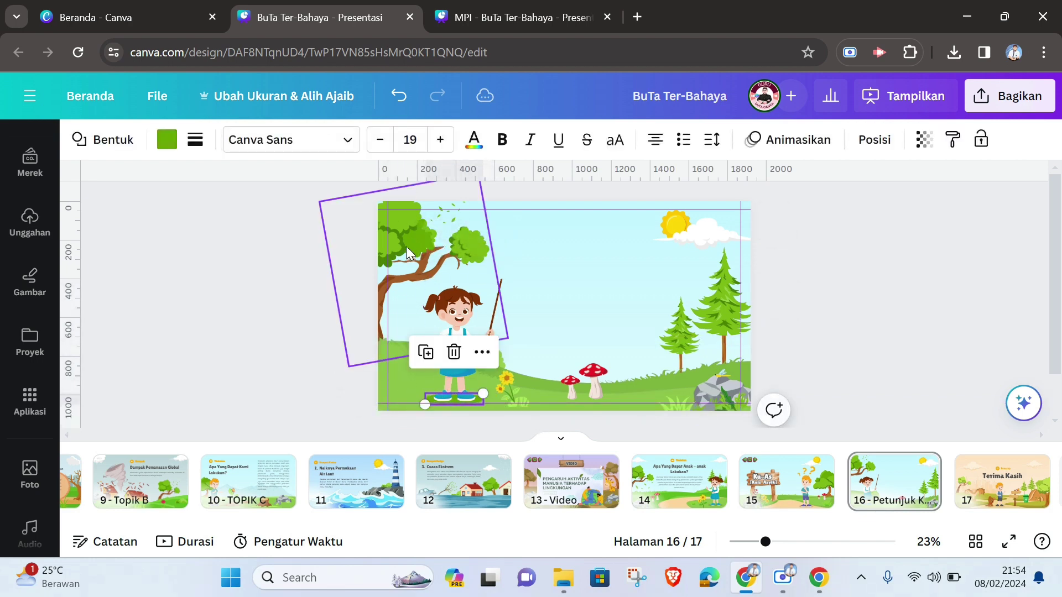
Shrink and lower the tree behind the girl and bring the floating leaves down to it, clearing the slide's upper-left corner.
click(407, 267)
drag(407, 267, 408, 289)
drag(479, 222, 457, 258)
drag(400, 311, 416, 276)
click(444, 220)
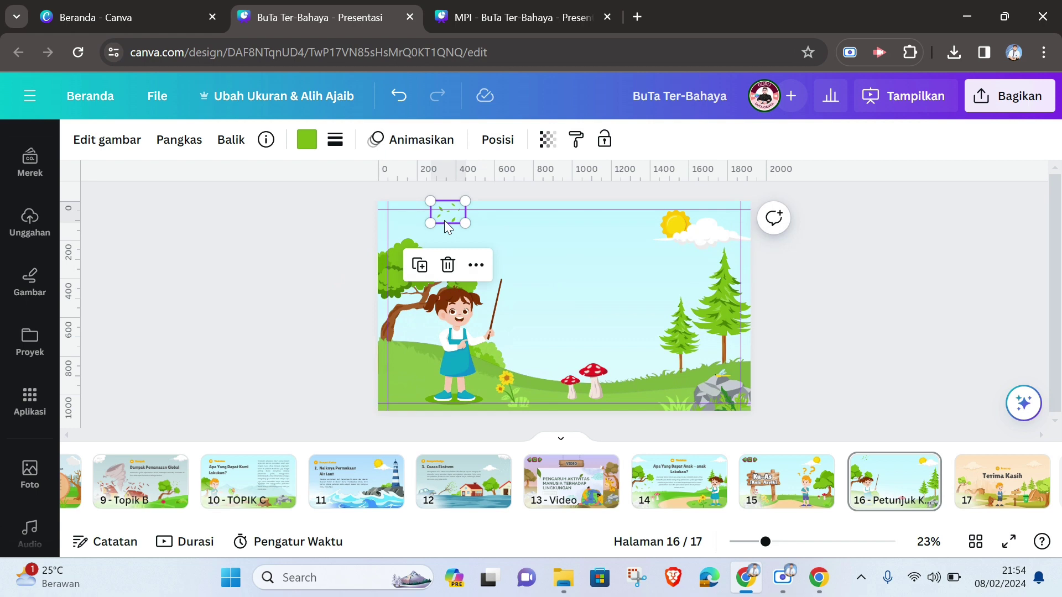
drag(444, 220, 442, 260)
click(782, 384)
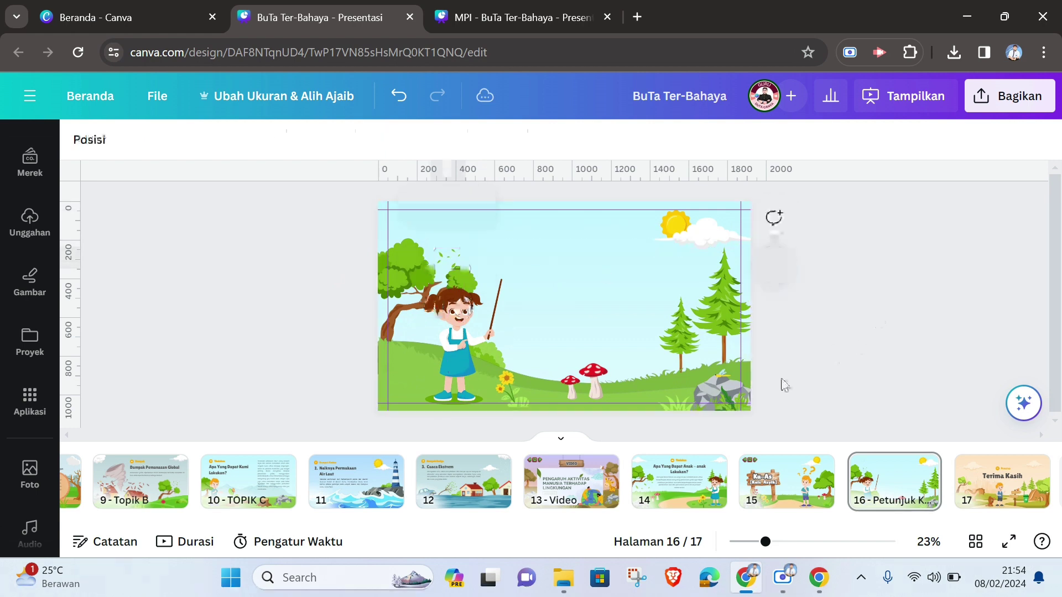
Paste the three copied navigation buttons into the upper-left corner of page 16.
click(417, 222)
key(ctrl+v)
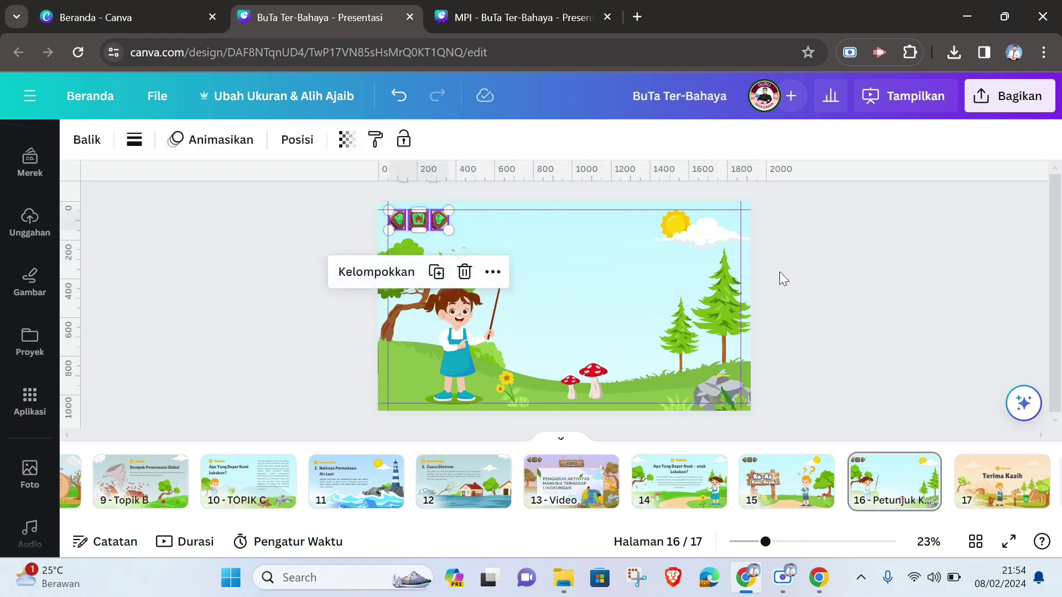
click(869, 269)
Change the link of the back arrow button on page 16 to page 15 - Tanpa judul.
click(394, 221)
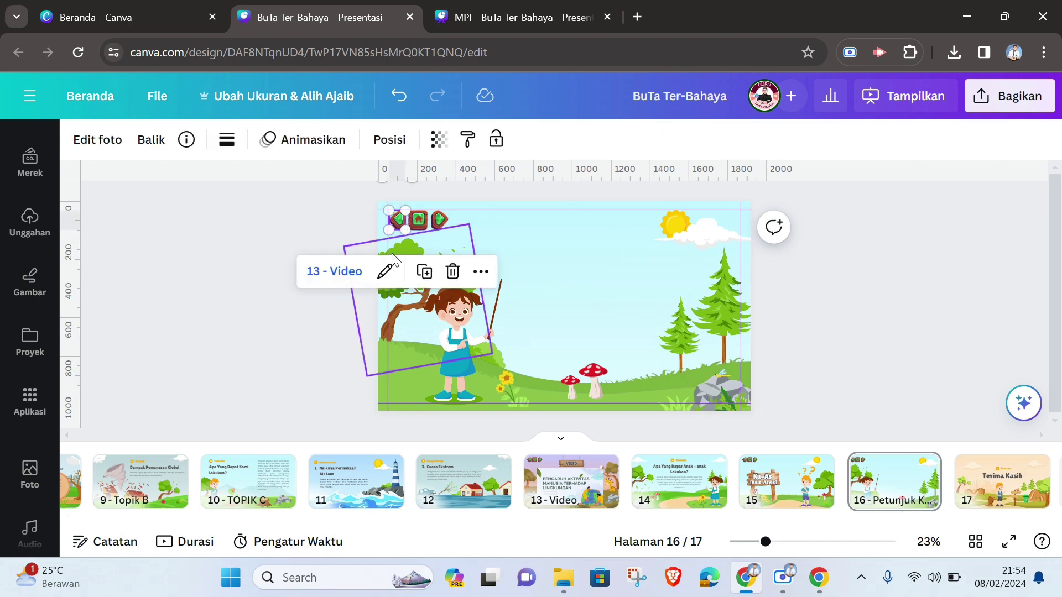
click(386, 271)
click(544, 228)
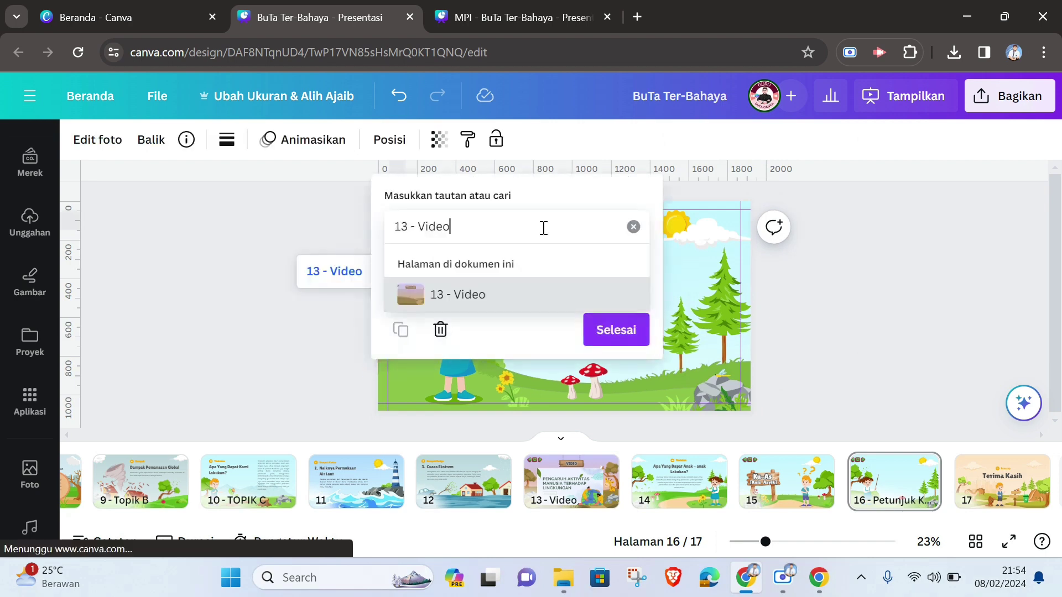
click(632, 227)
scroll(529, 315, down, 6)
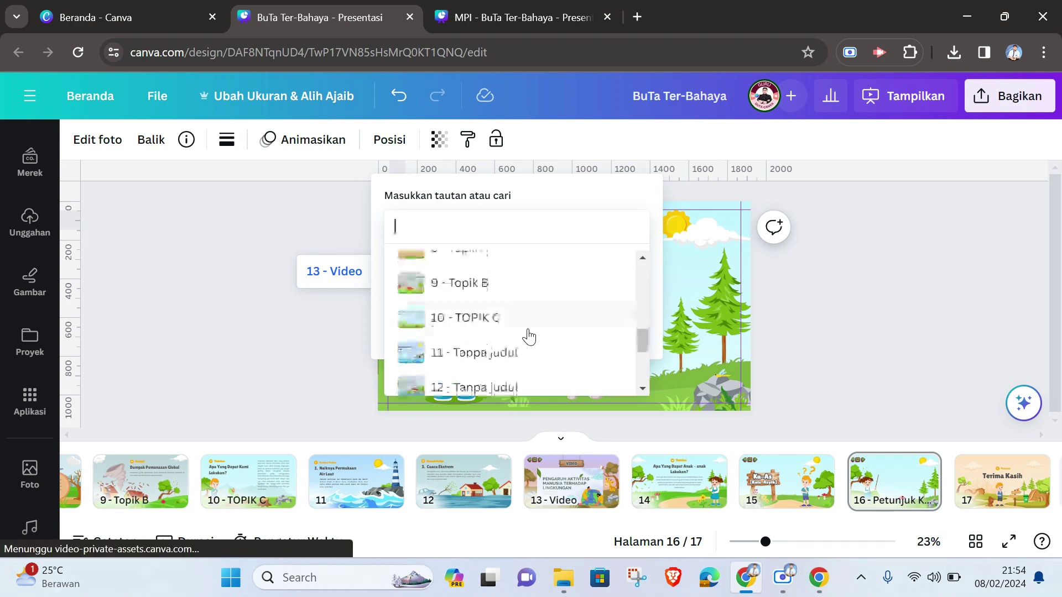
scroll(529, 336, down, 4)
click(489, 329)
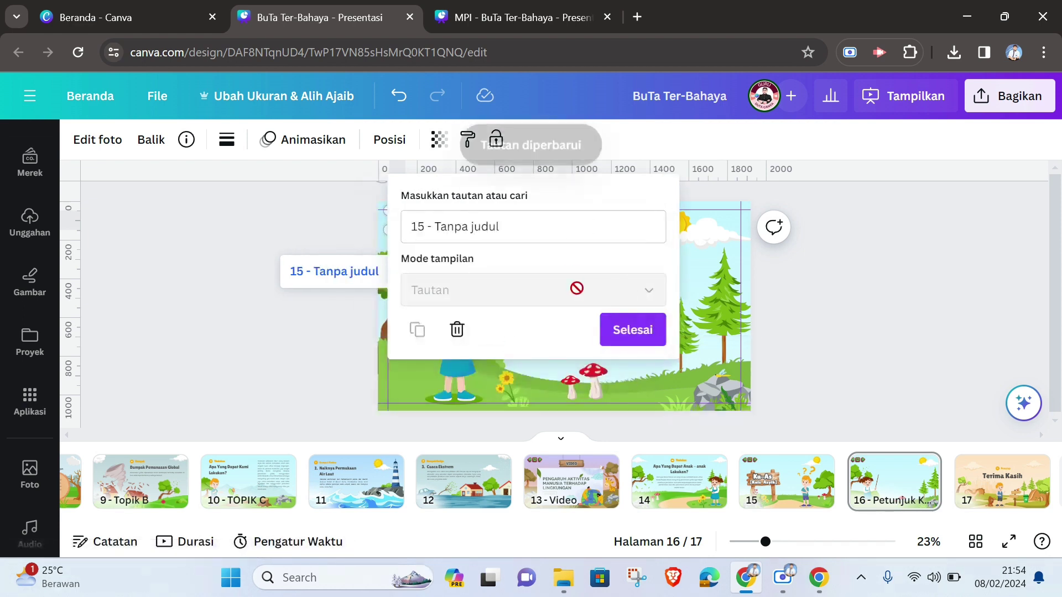
click(627, 332)
Check the forward arrow's link target on page 16 and duplicate the Petunjuk Kuis page.
click(441, 220)
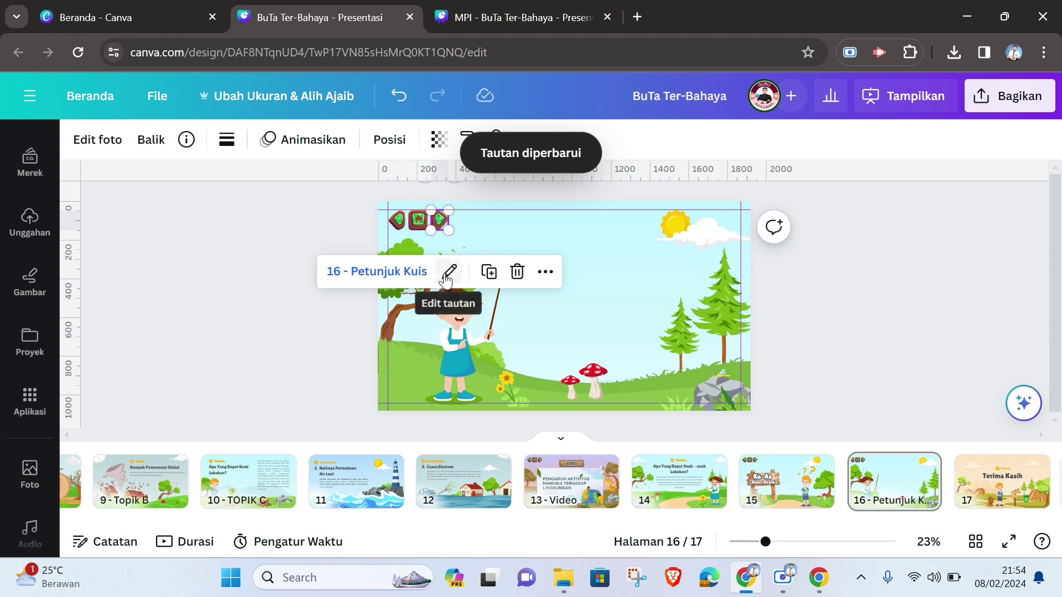
right_click(894, 476)
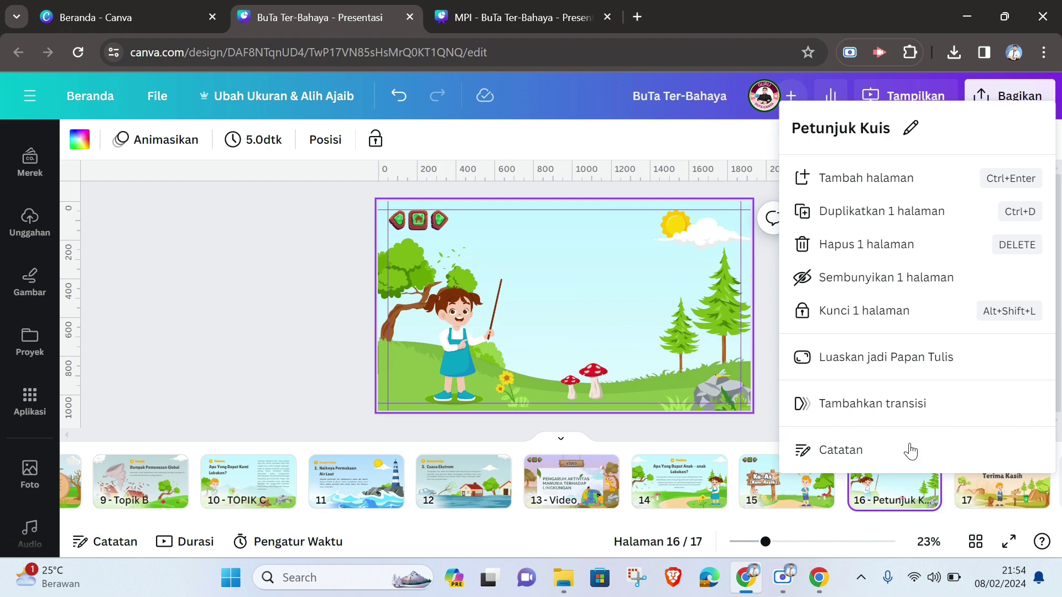
click(895, 221)
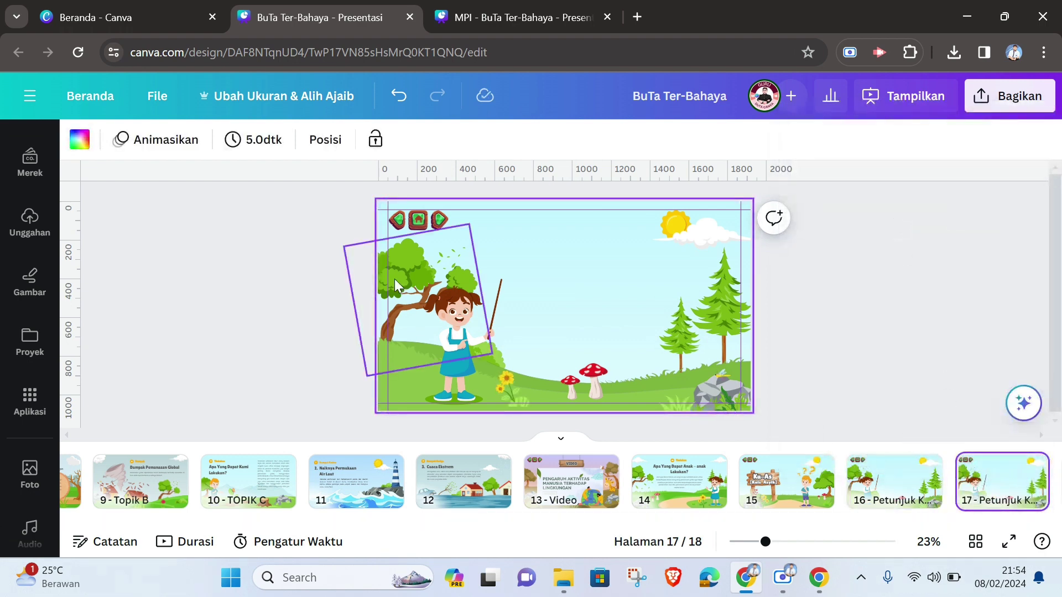
Change the link of the forward arrow button on the duplicated page to page 17 - Petunjuk Kuis.
click(443, 225)
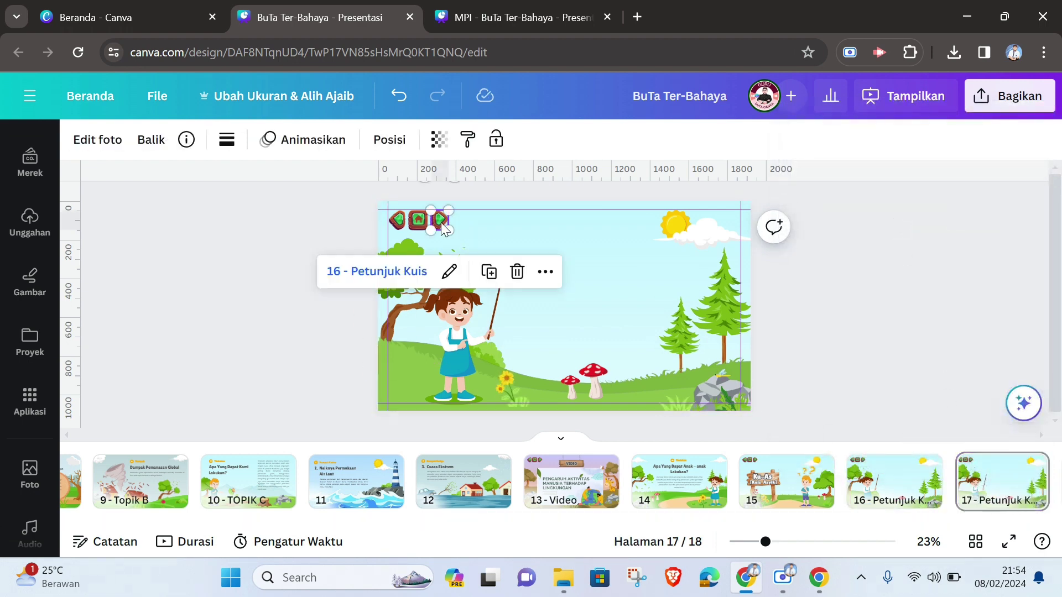
click(450, 273)
click(531, 241)
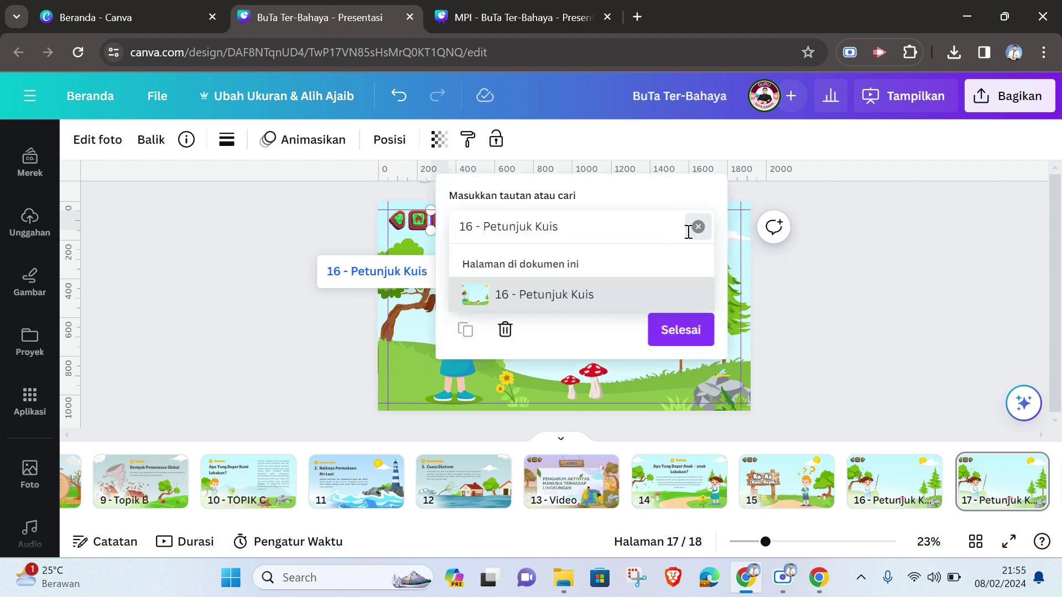
click(697, 227)
scroll(608, 318, down, 3)
click(570, 355)
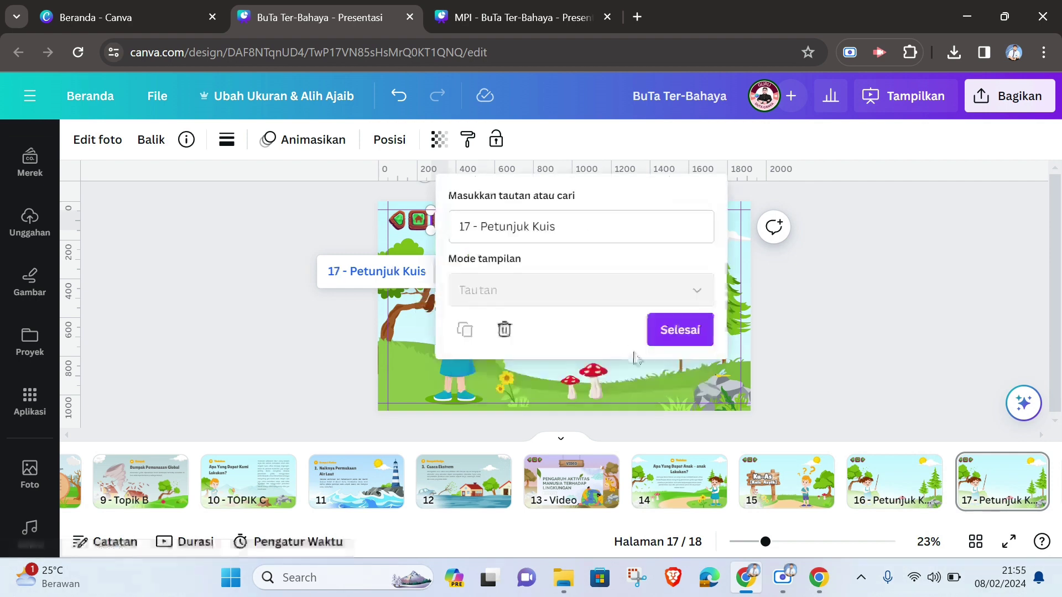
click(680, 331)
click(862, 323)
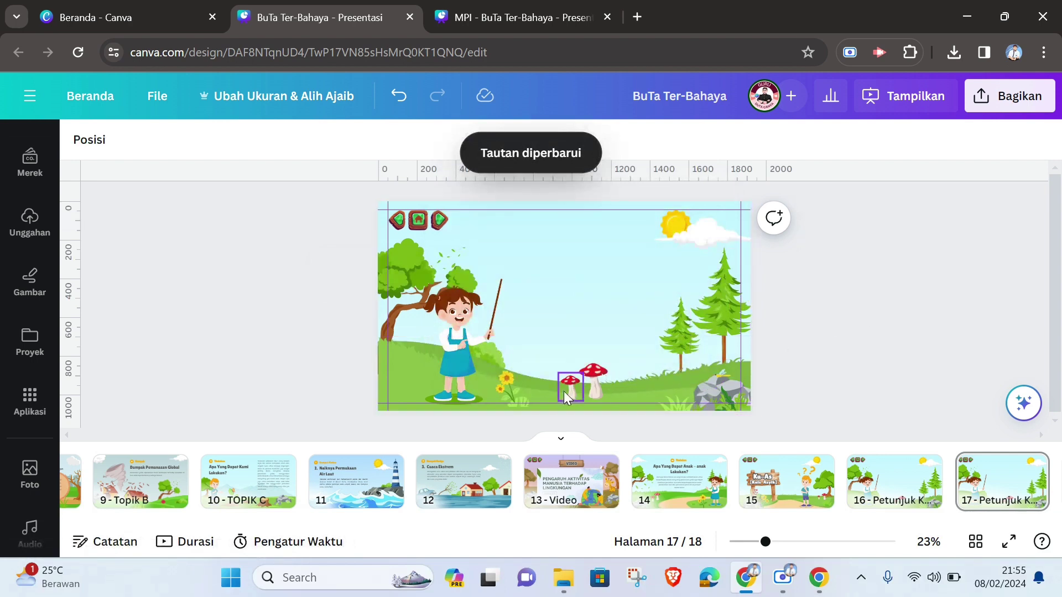
Scale the girl with the pointer on page 17 down slightly, keeping her feet on the shadow.
drag(466, 380, 448, 329)
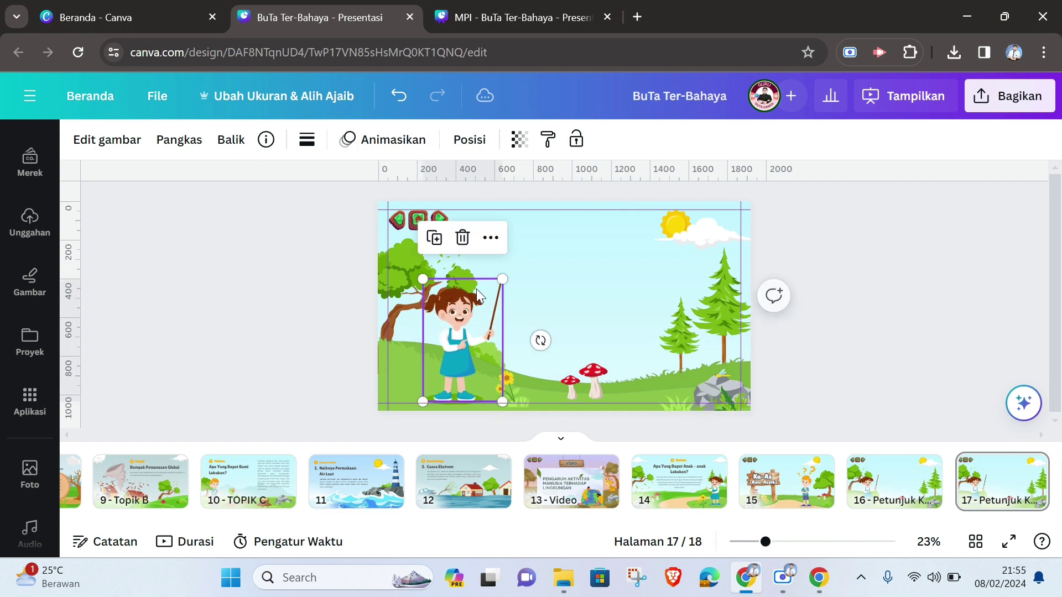
drag(500, 279, 494, 291)
click(599, 300)
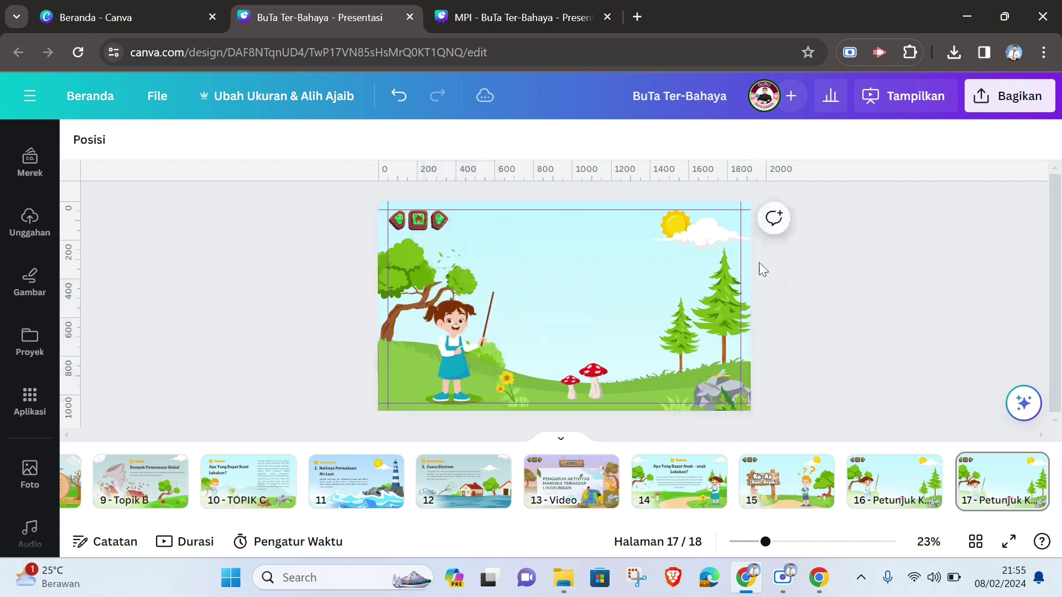
Search the graphics for "papan kayu" and add the plain light-brown rectangular board with rounded corners to page 17.
scroll(33, 242, up, 3)
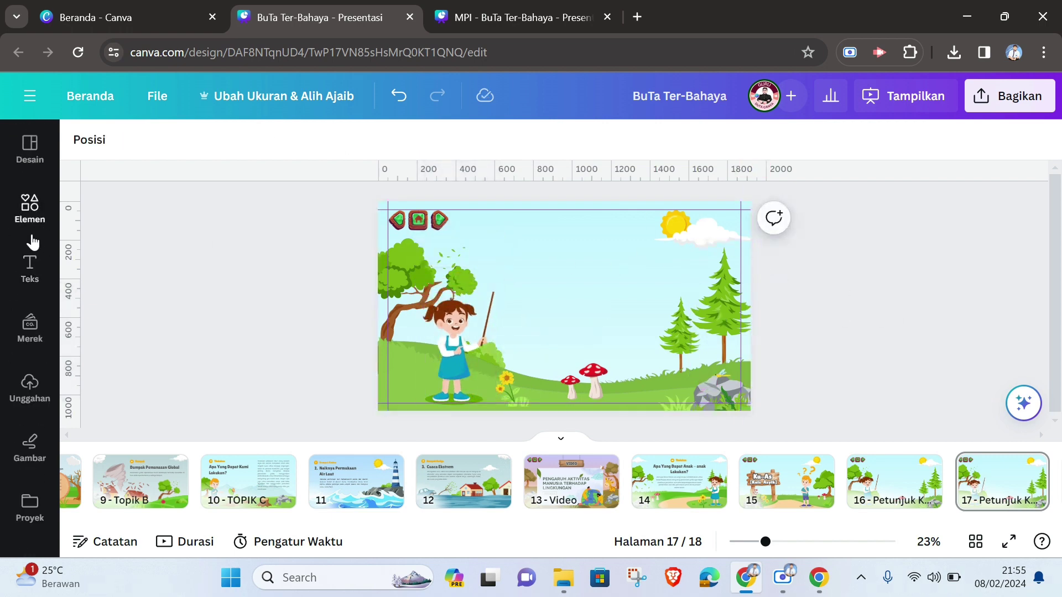
click(29, 210)
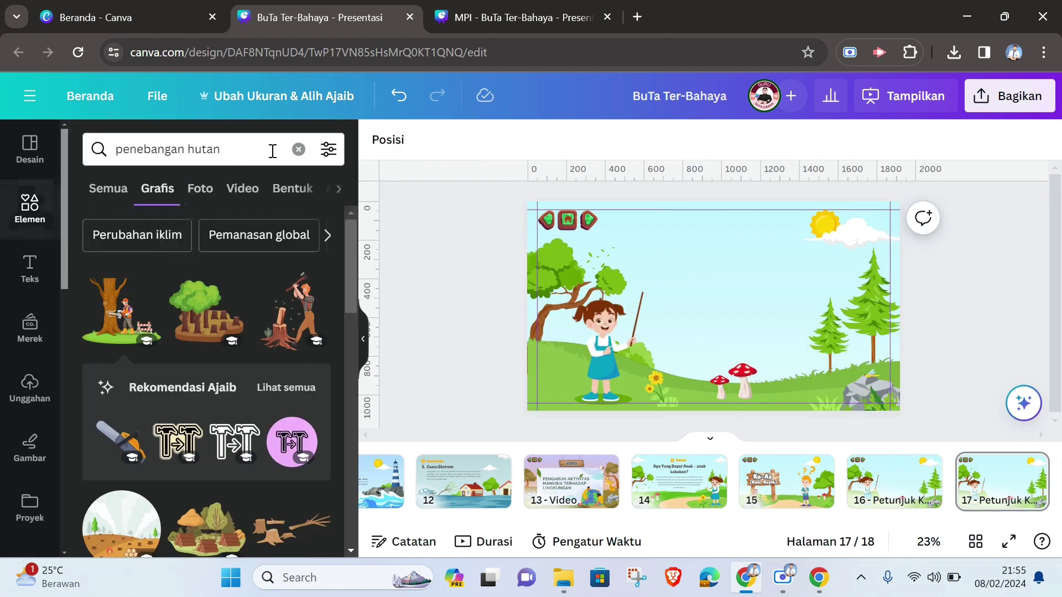
drag(273, 150, 119, 156)
text(pap)
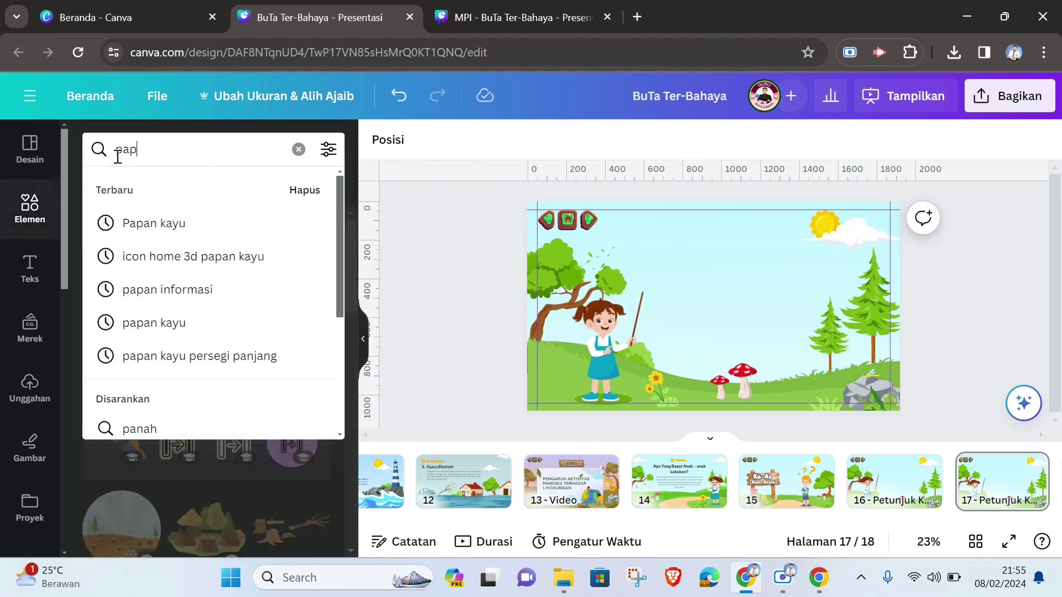
text(an kayu)
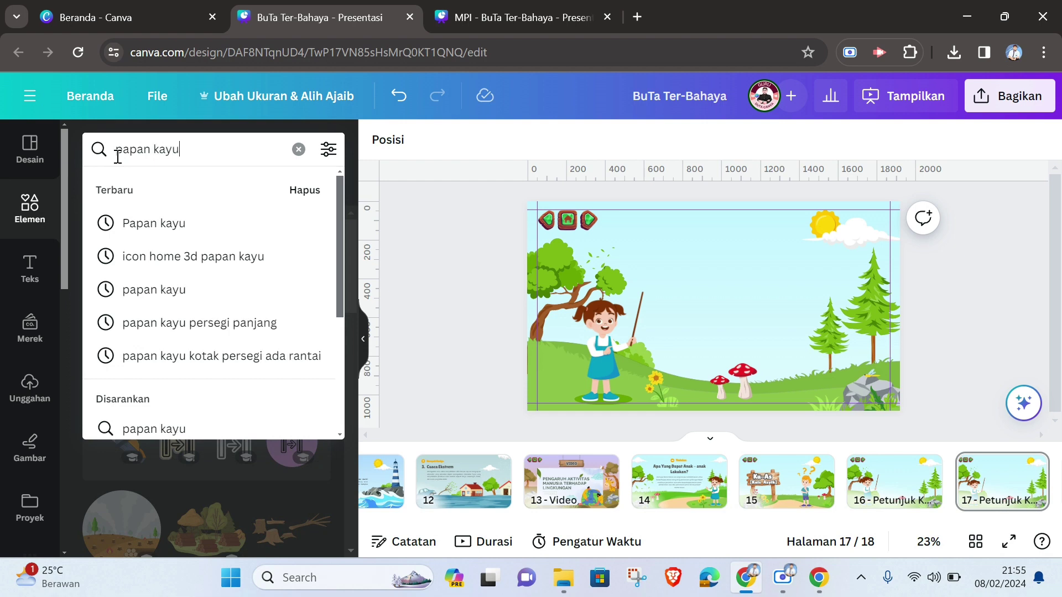
key(Return)
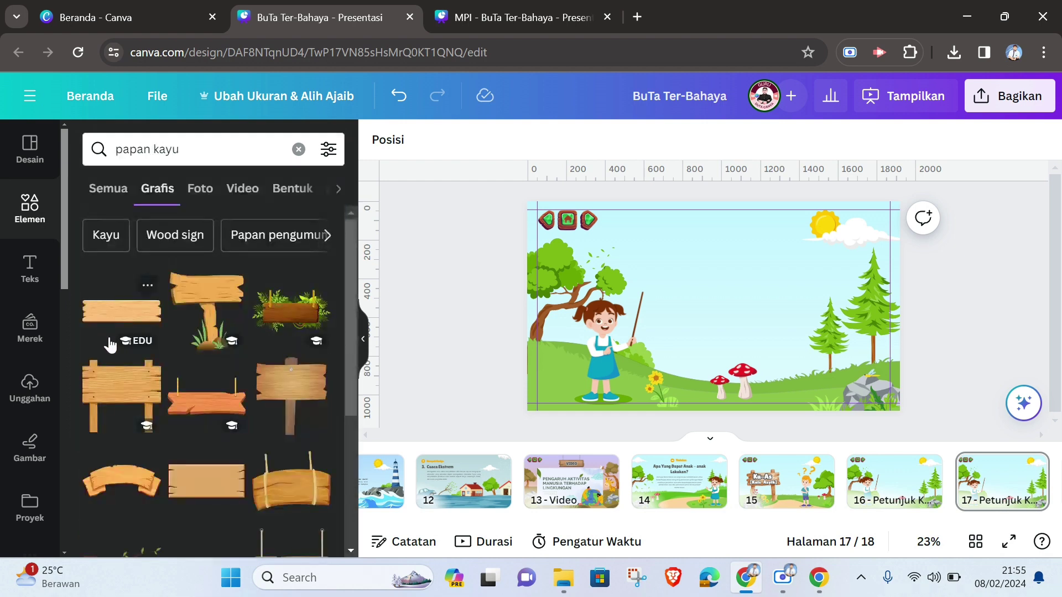
scroll(207, 455, down, 10)
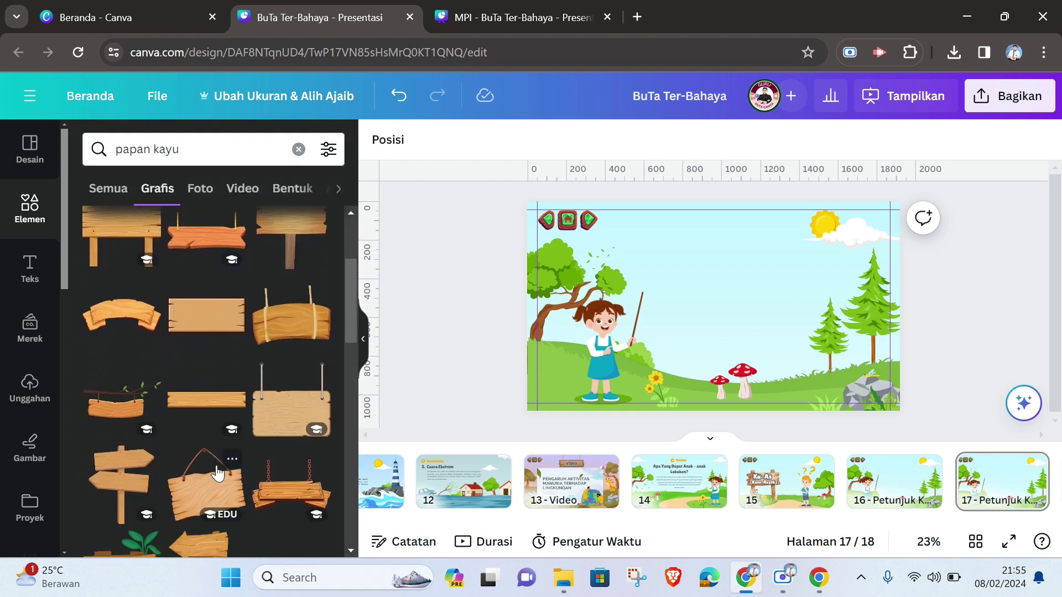
scroll(176, 463, down, 5)
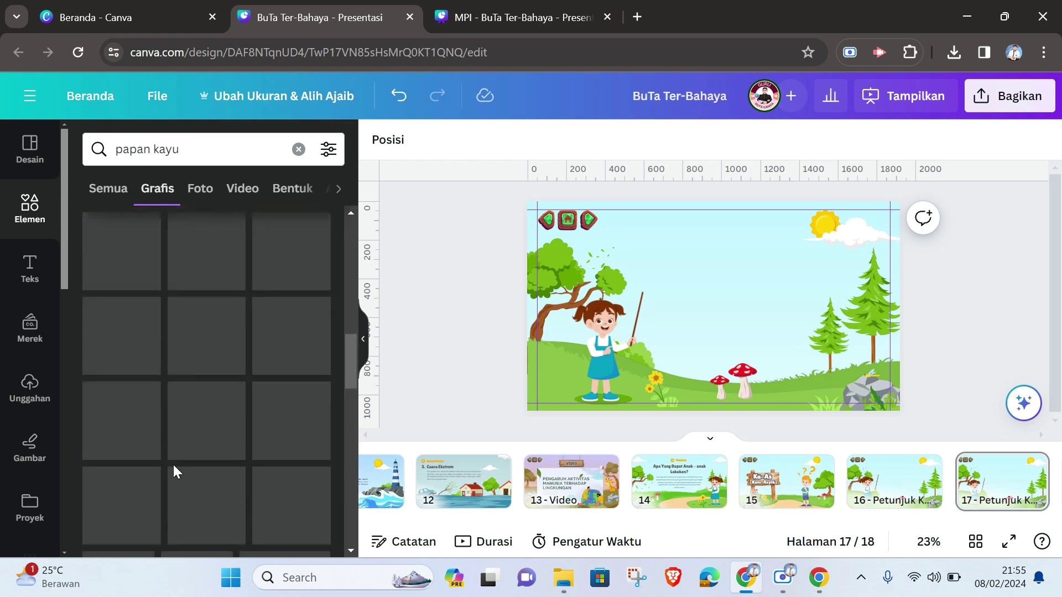
scroll(235, 432, down, 6)
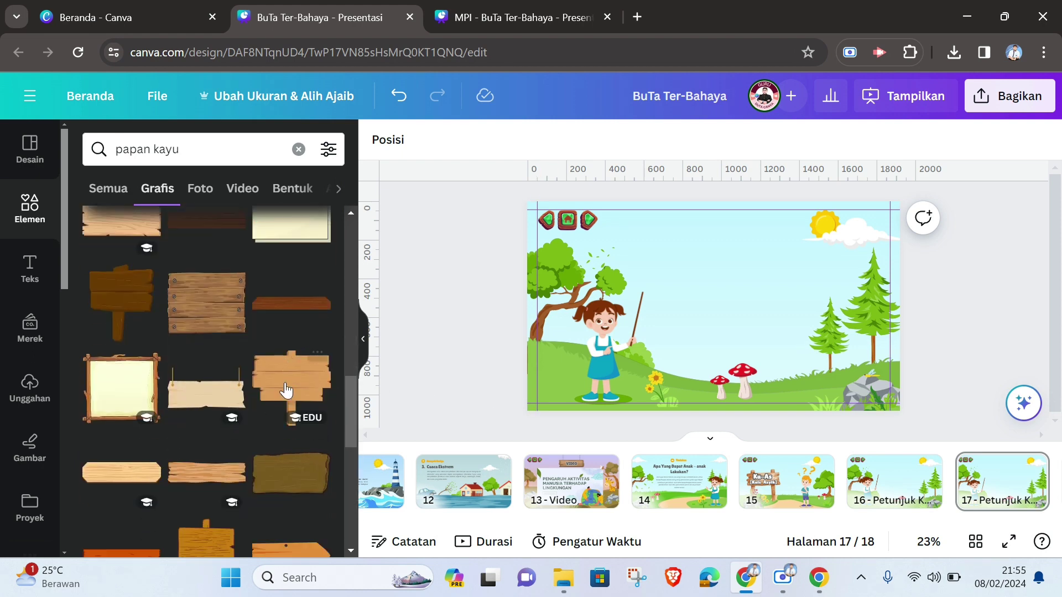
scroll(225, 442, down, 8)
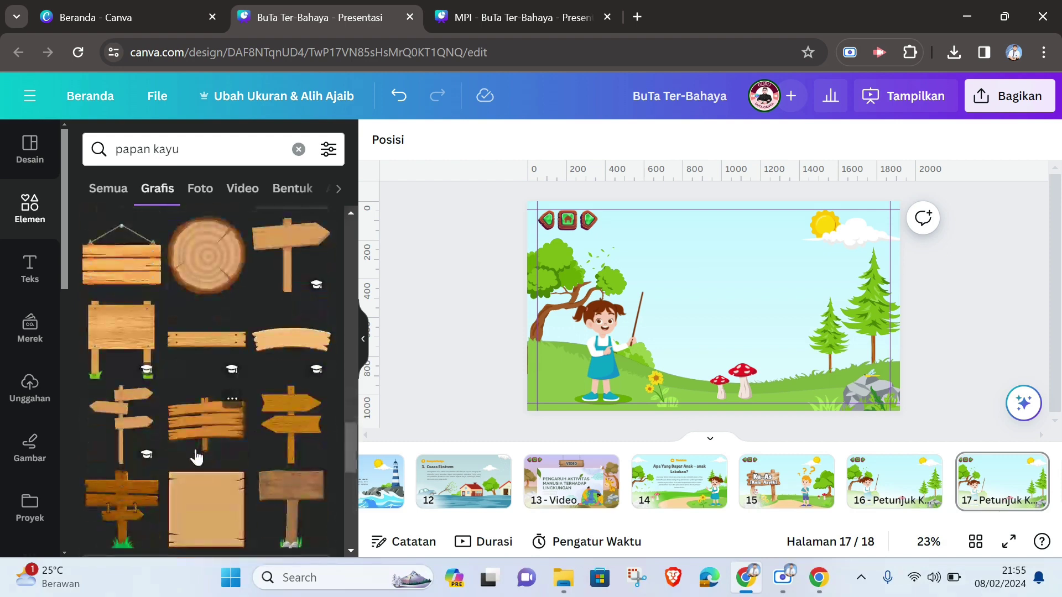
scroll(196, 456, down, 6)
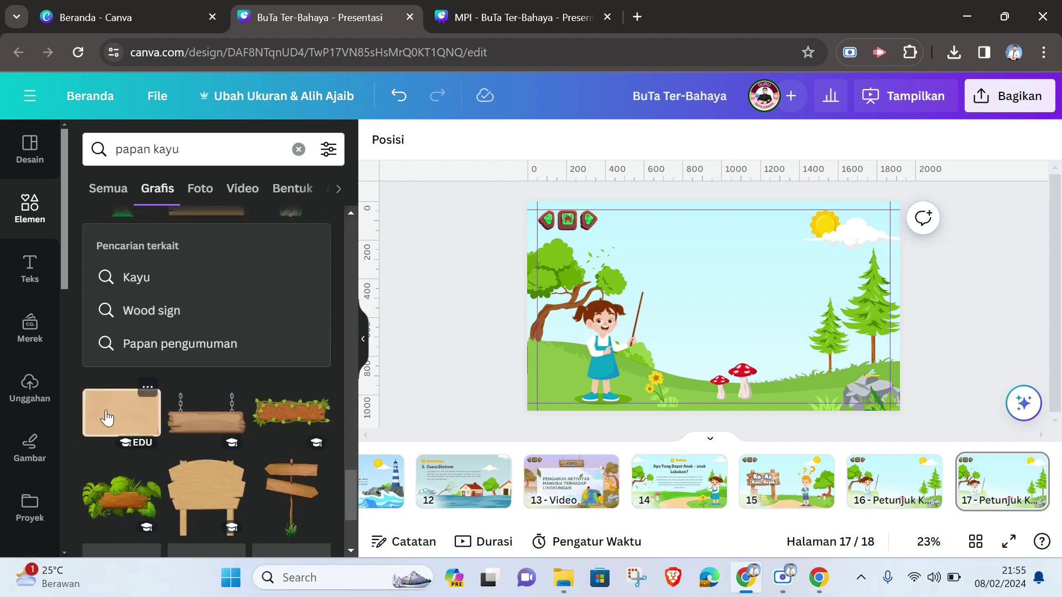
click(108, 426)
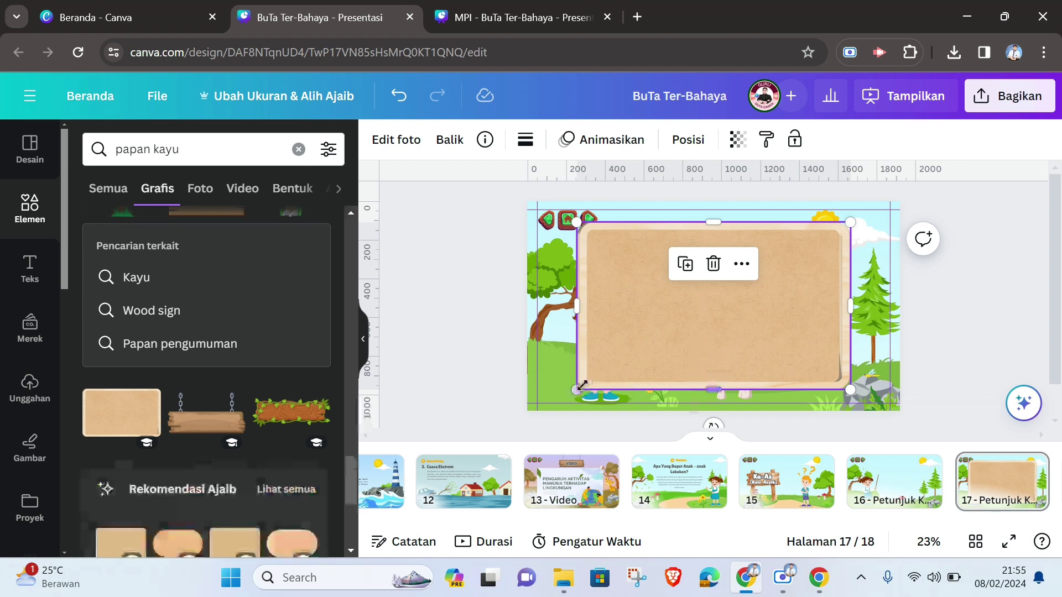
Shrink the board to about 998 × 611 px, place it beside the girl, and move it one layer back behind her pointer.
drag(573, 395, 661, 347)
drag(762, 281, 745, 281)
click(695, 141)
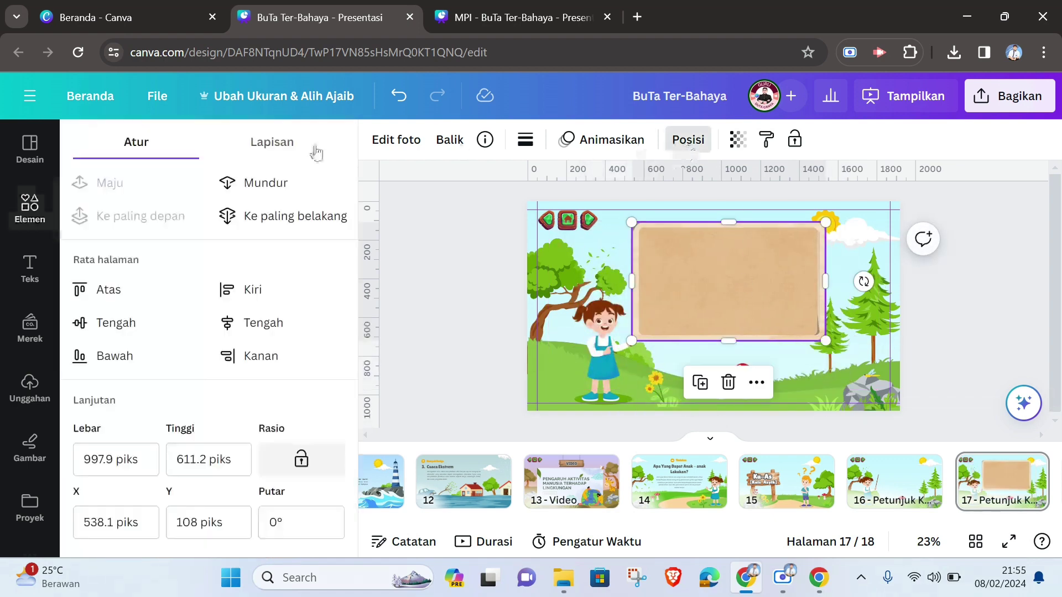
click(247, 183)
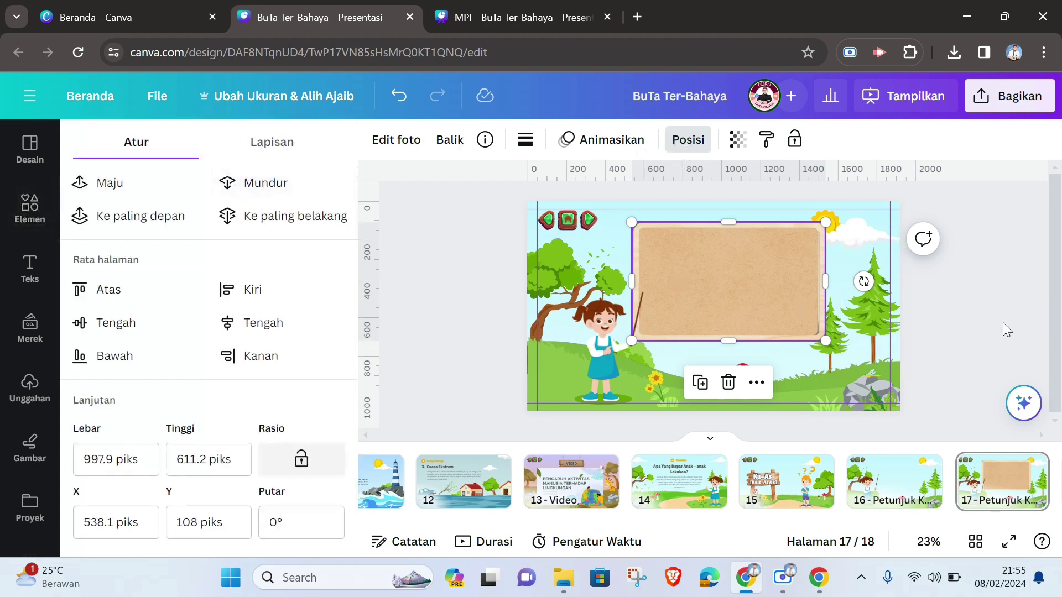
key(Escape)
key(Escape)
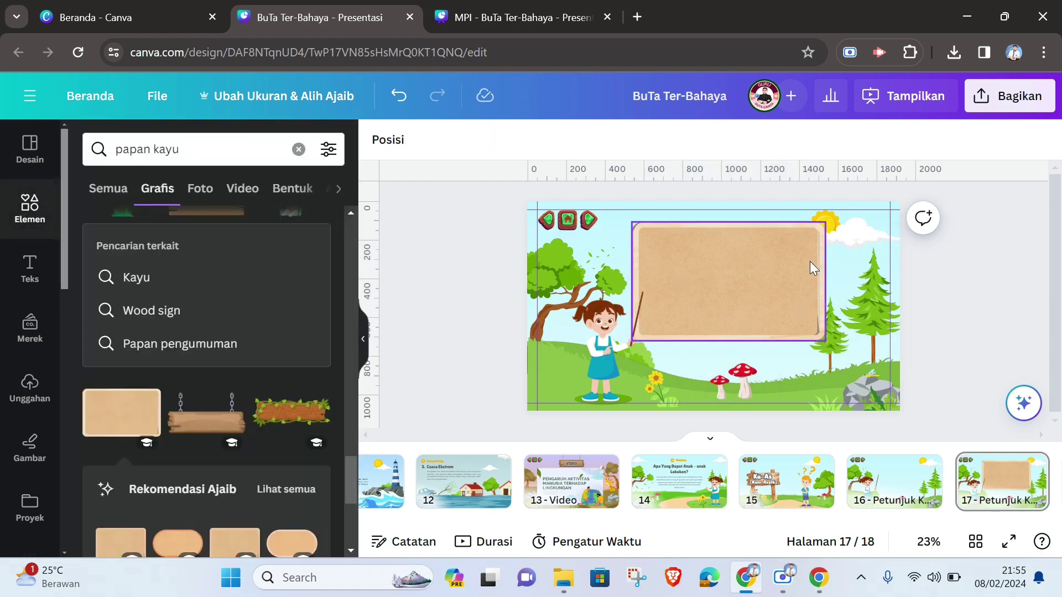
In the MPI - BuTa Ter-Bahaya presentation, copy the Petunjuk title, arrow bullets and instruction lines from page 20 - Kuis.
click(493, 21)
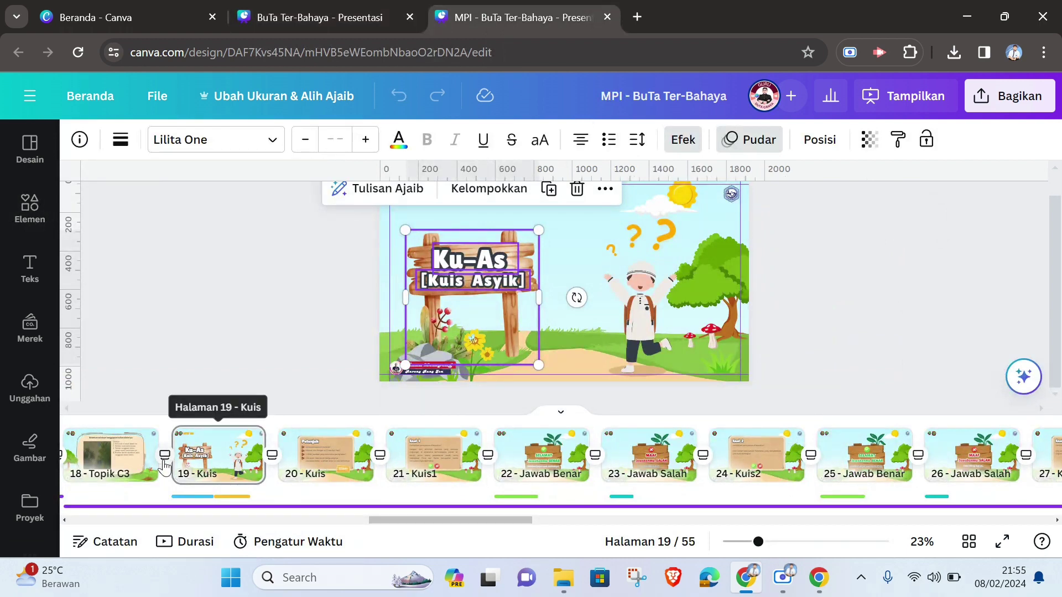
drag(451, 526, 400, 532)
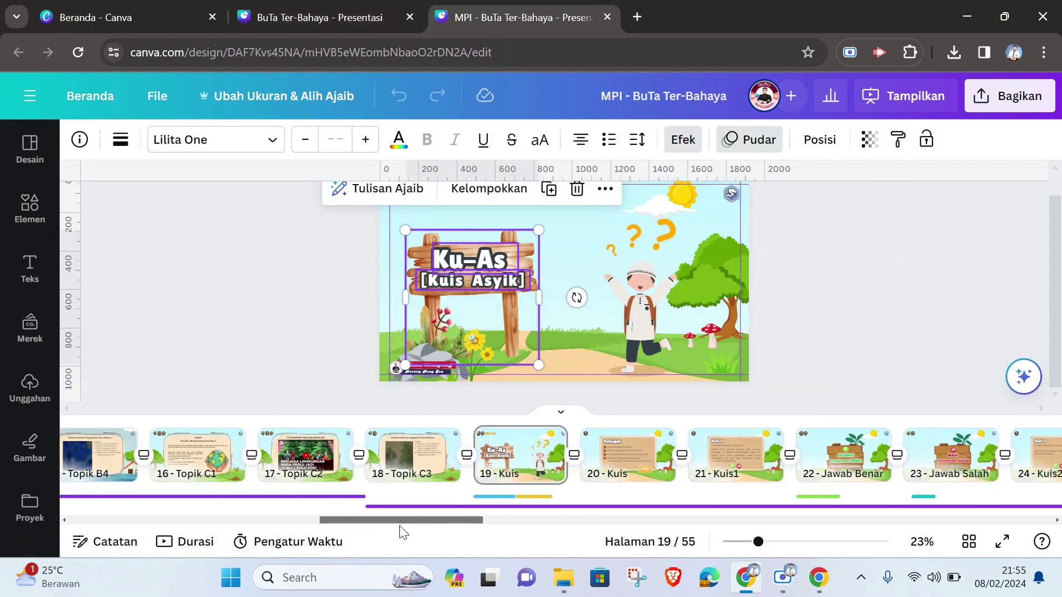
click(615, 457)
click(528, 235)
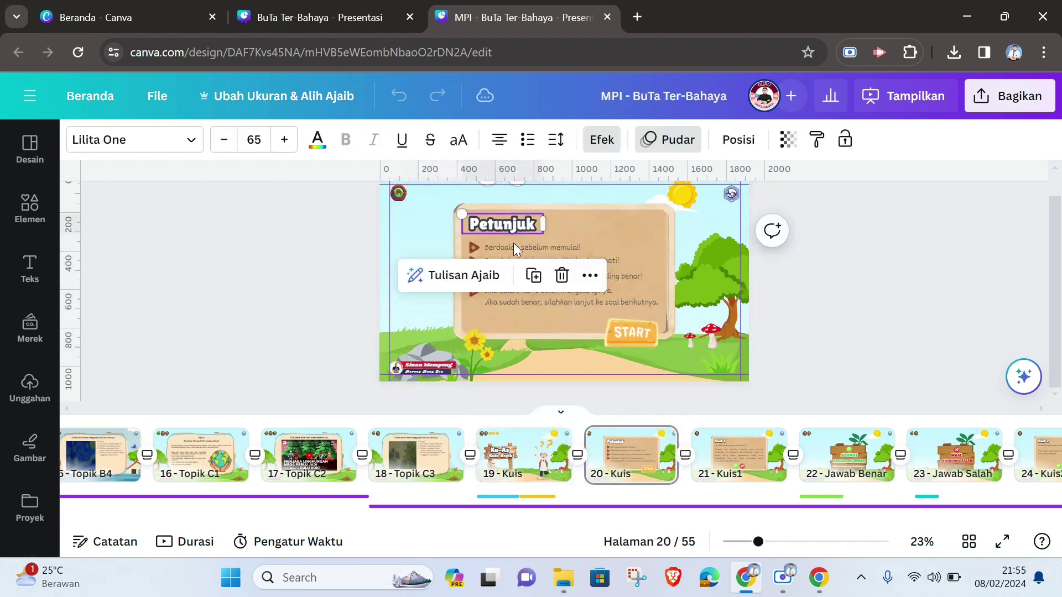
shift+click(476, 249)
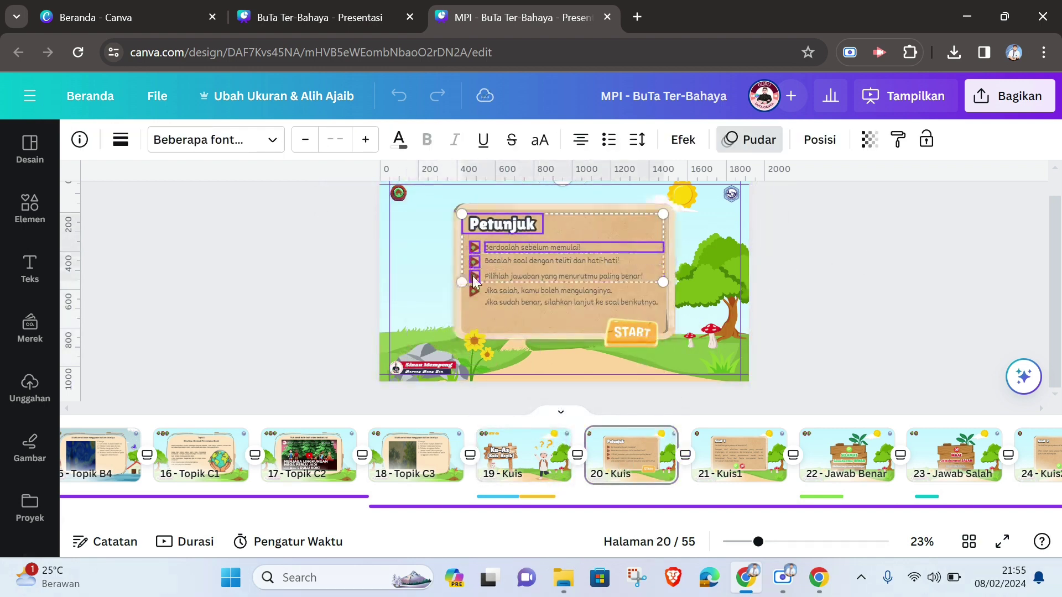
shift+click(499, 297)
shift+click(498, 277)
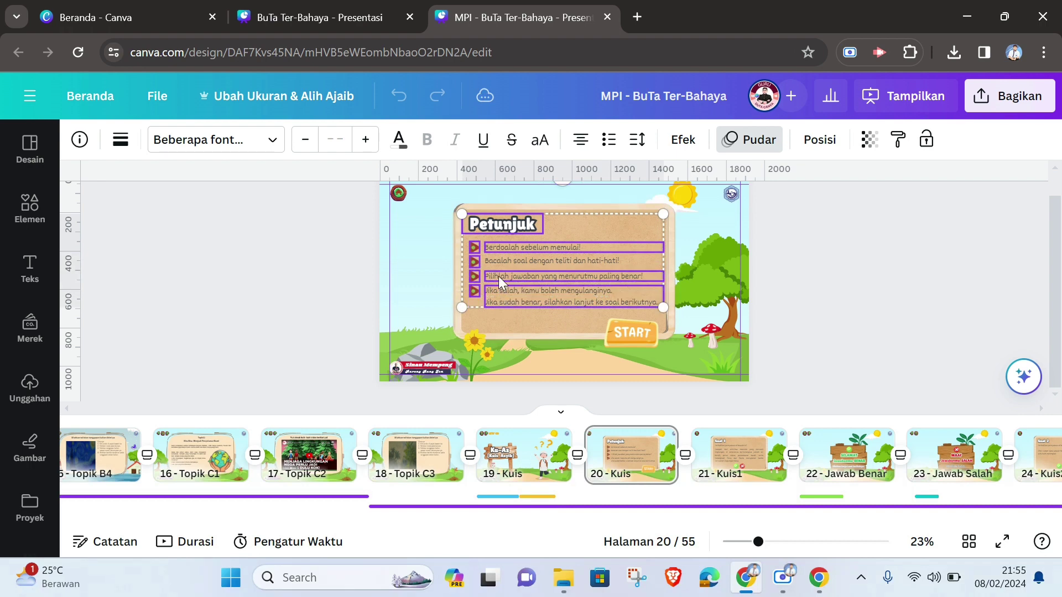
shift+click(498, 261)
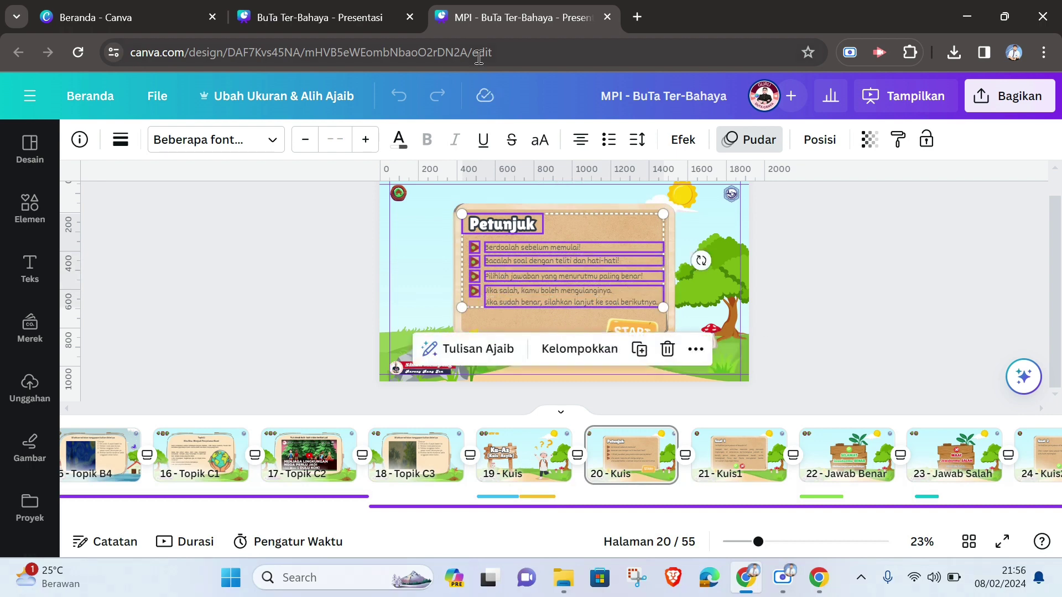
Switch back to the BuTa Ter-Bahaya presentation, paste the copied Petunjuk content on page 17, and place it over the board.
click(362, 15)
click(706, 263)
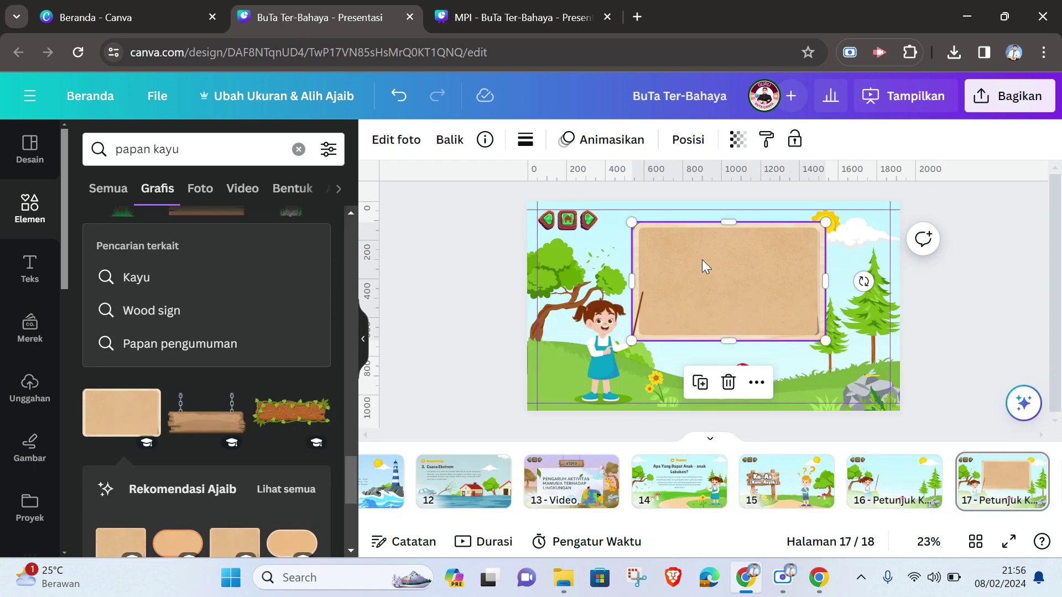
key(ctrl+v)
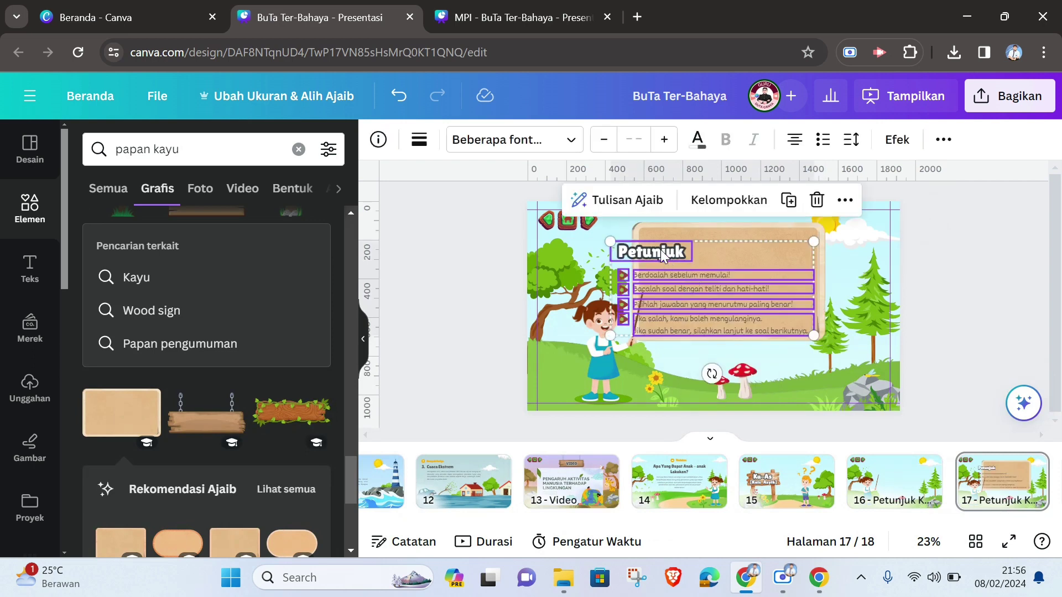
drag(661, 250, 689, 244)
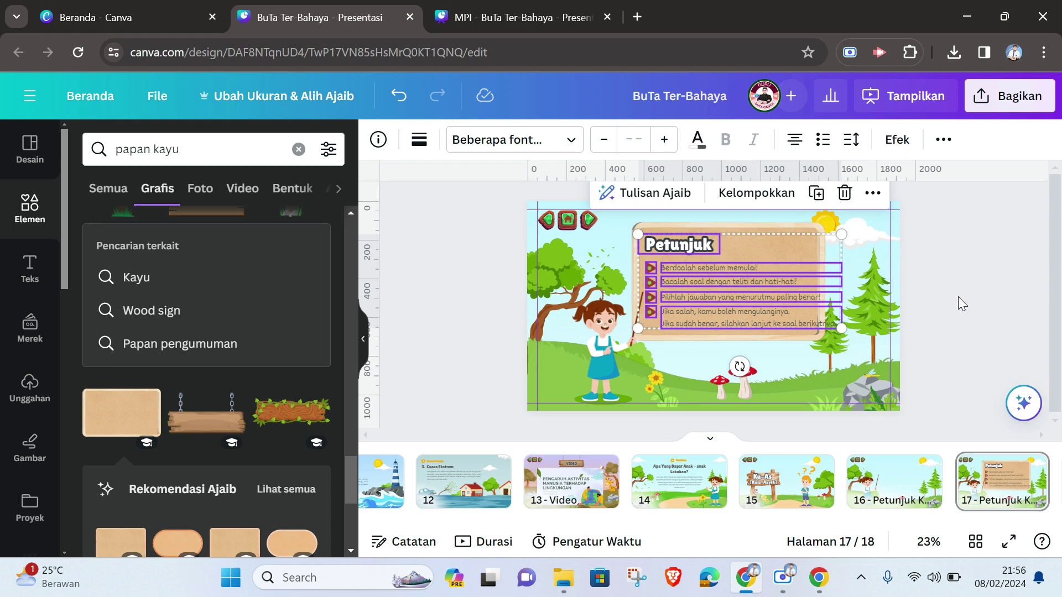
click(958, 296)
Set the font size of the four instruction texts on the board to 28.
click(766, 270)
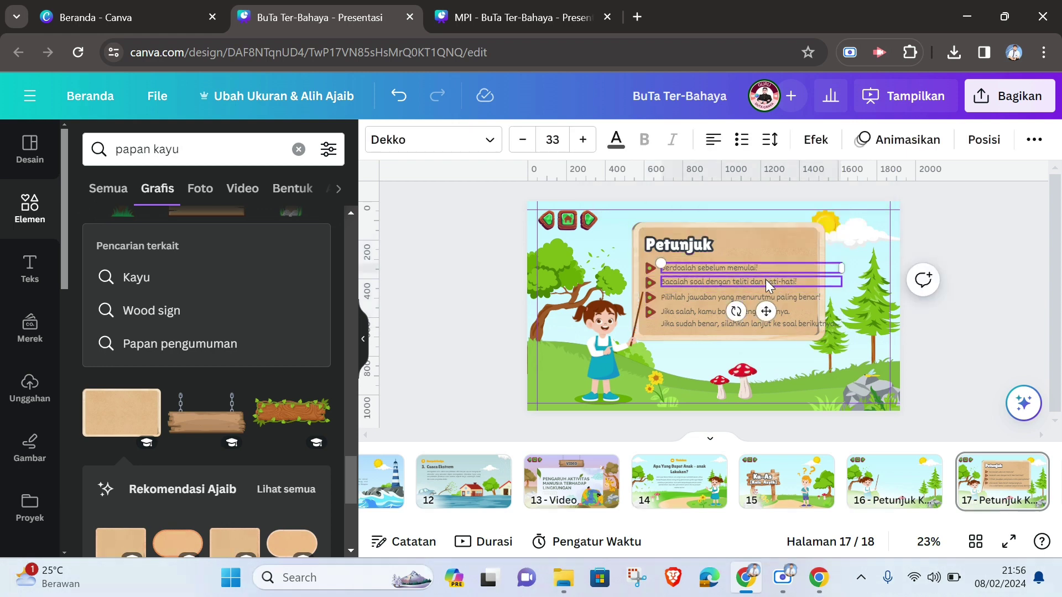
shift+click(765, 282)
shift+click(766, 297)
shift+click(766, 317)
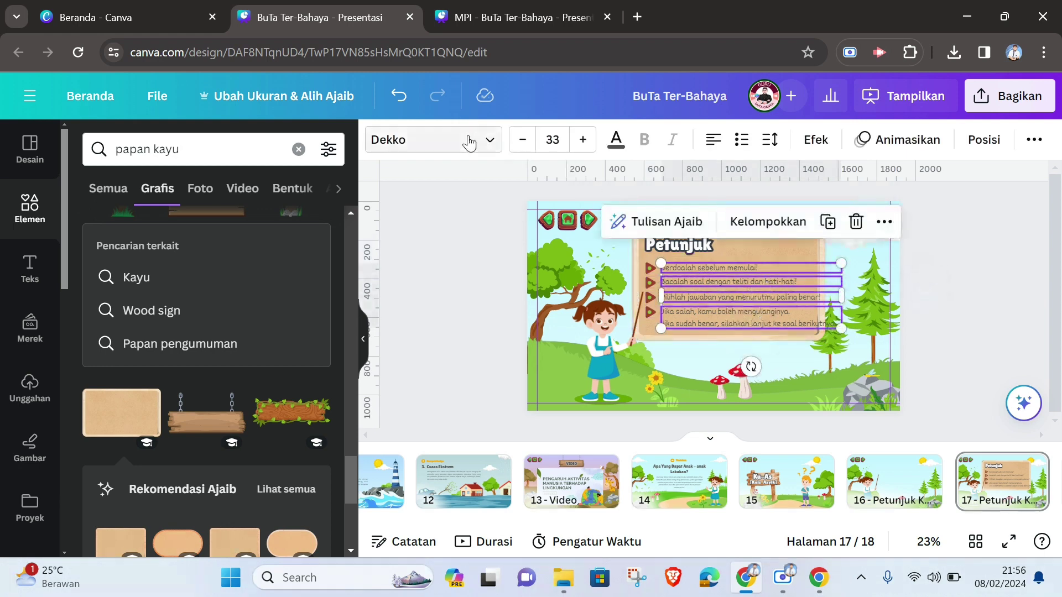
click(522, 140)
click(523, 140)
click(523, 140)
click(522, 140)
click(522, 139)
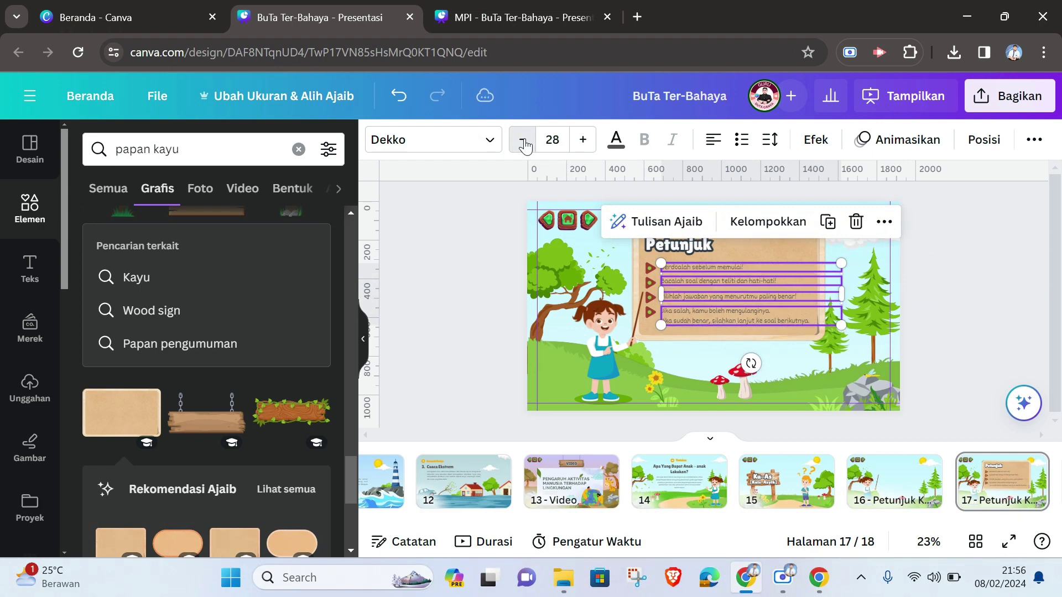
click(972, 287)
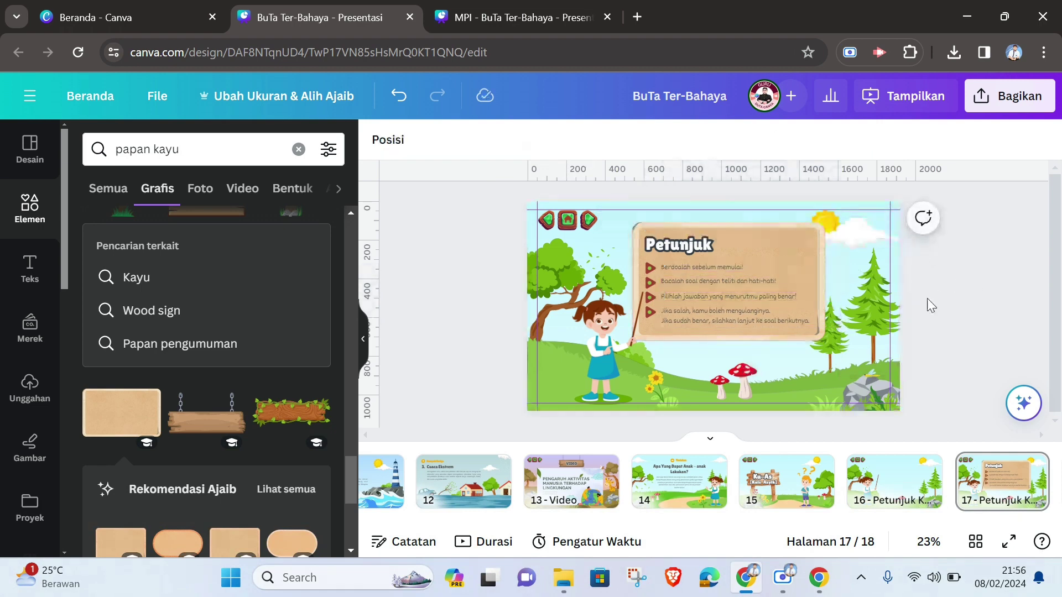
Move the arrow bullets with their instruction texts slightly up on the board, and raise the Petunjuk title a little.
click(651, 268)
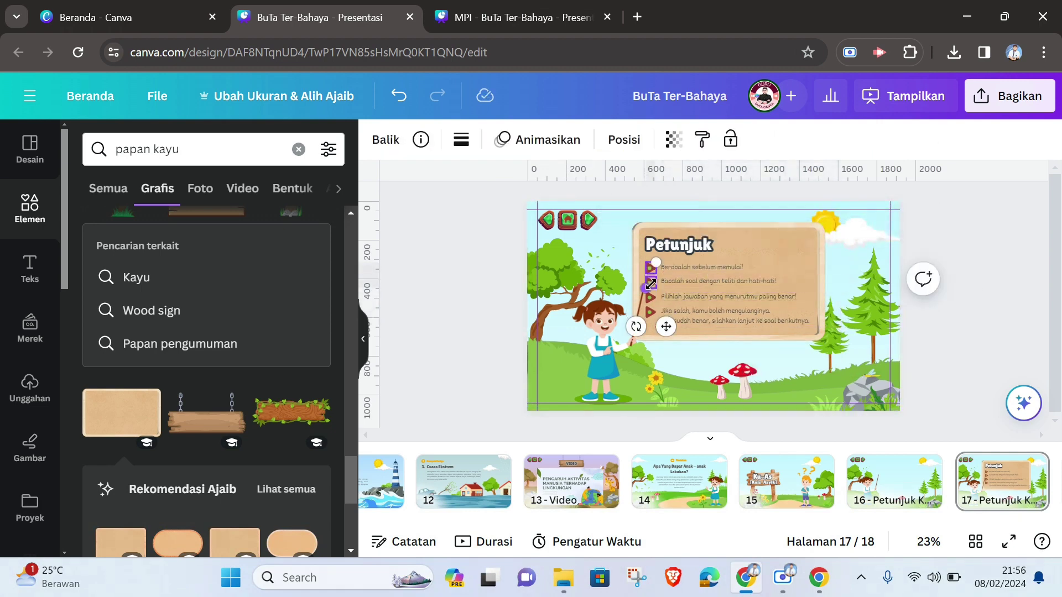
drag(651, 284, 652, 299)
click(676, 269)
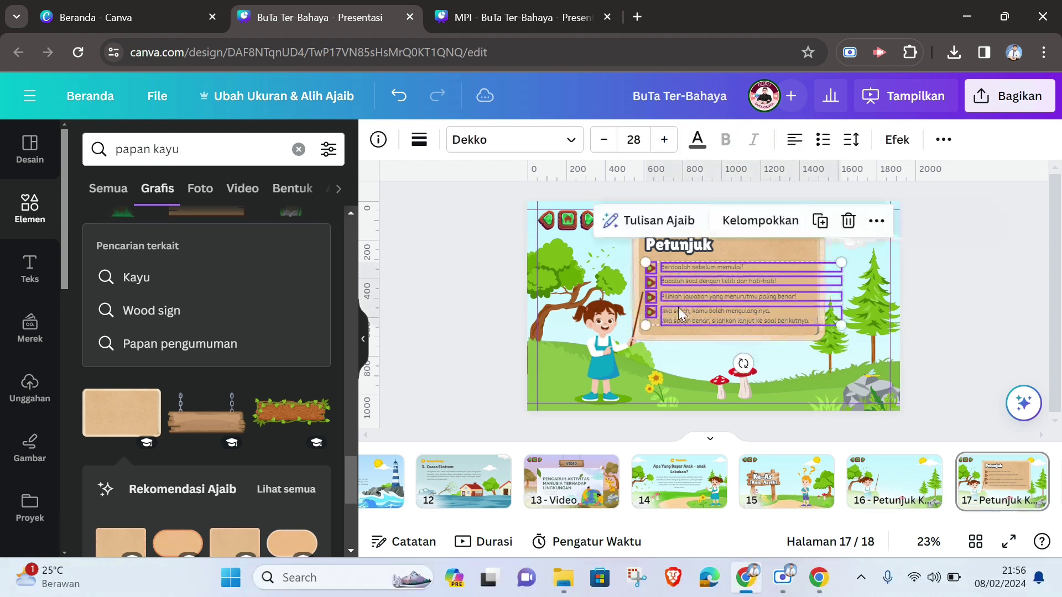
key(Escape)
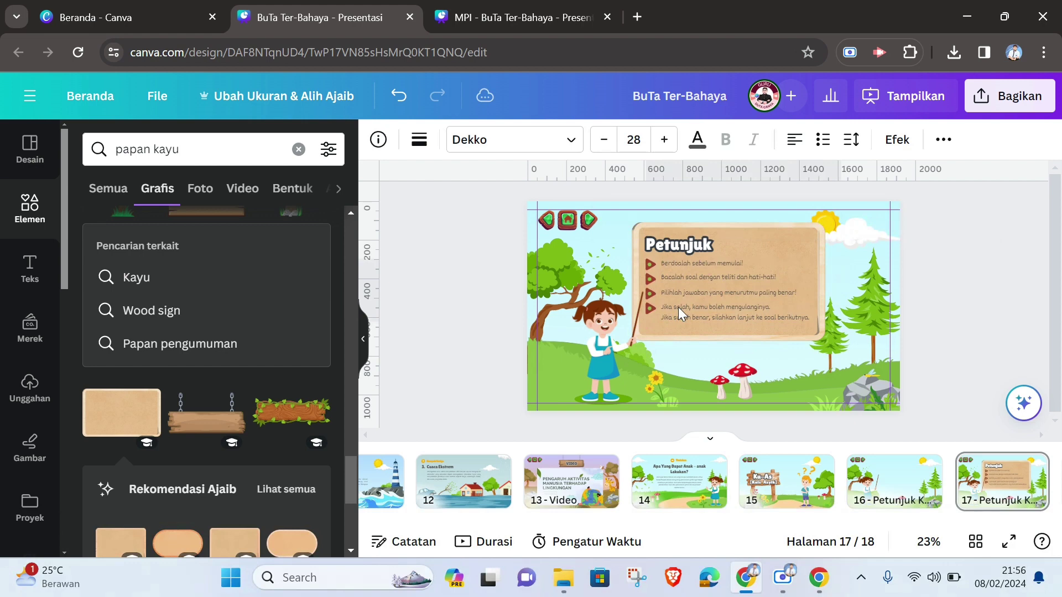
click(674, 249)
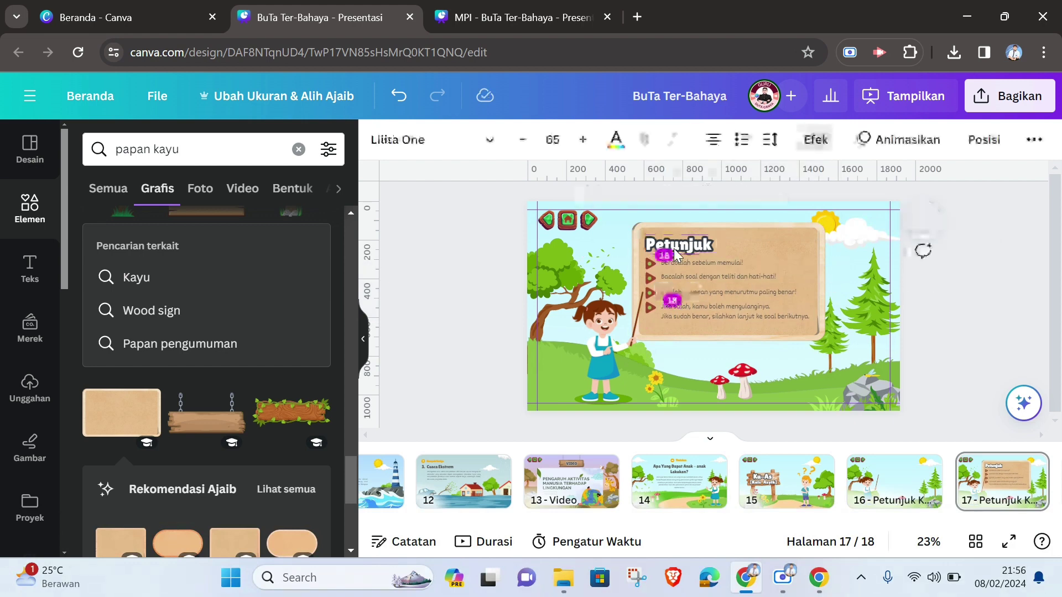
click(937, 306)
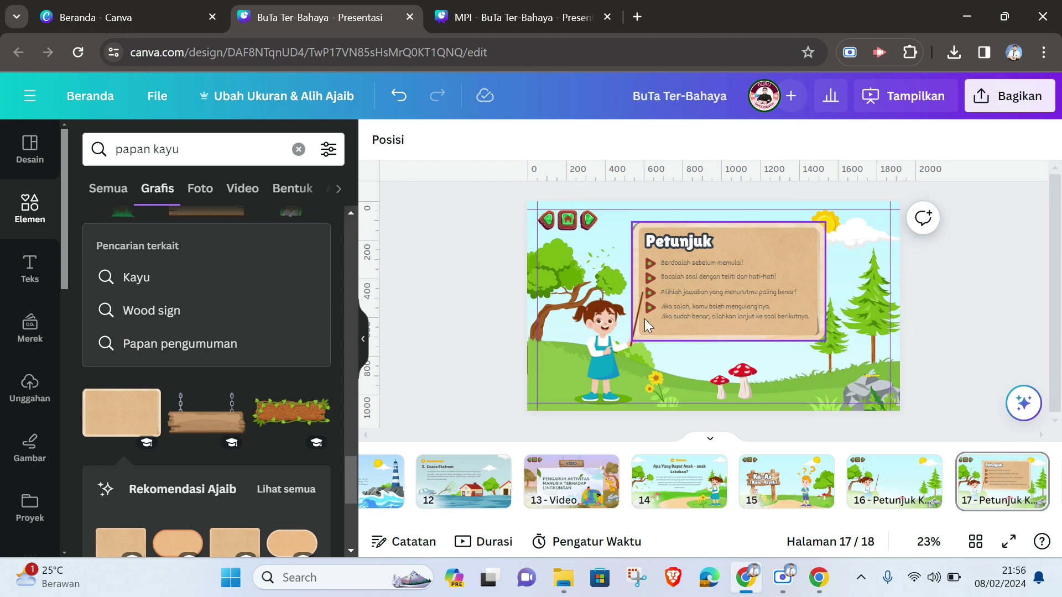
Search the graphics for "start" and place the orange wooden START sign at the board's lower right corner.
click(298, 150)
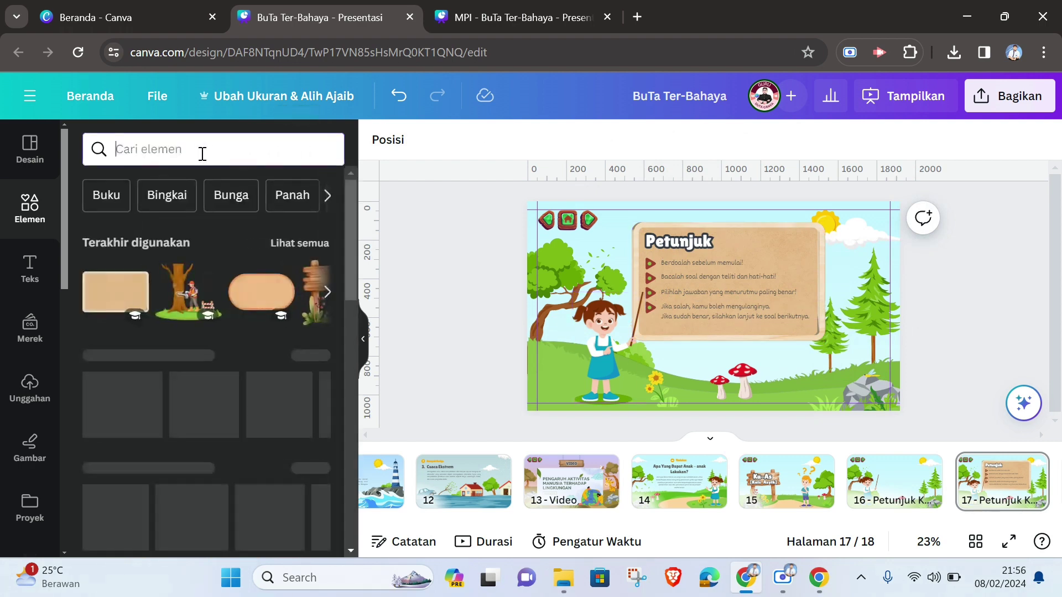
text(star)
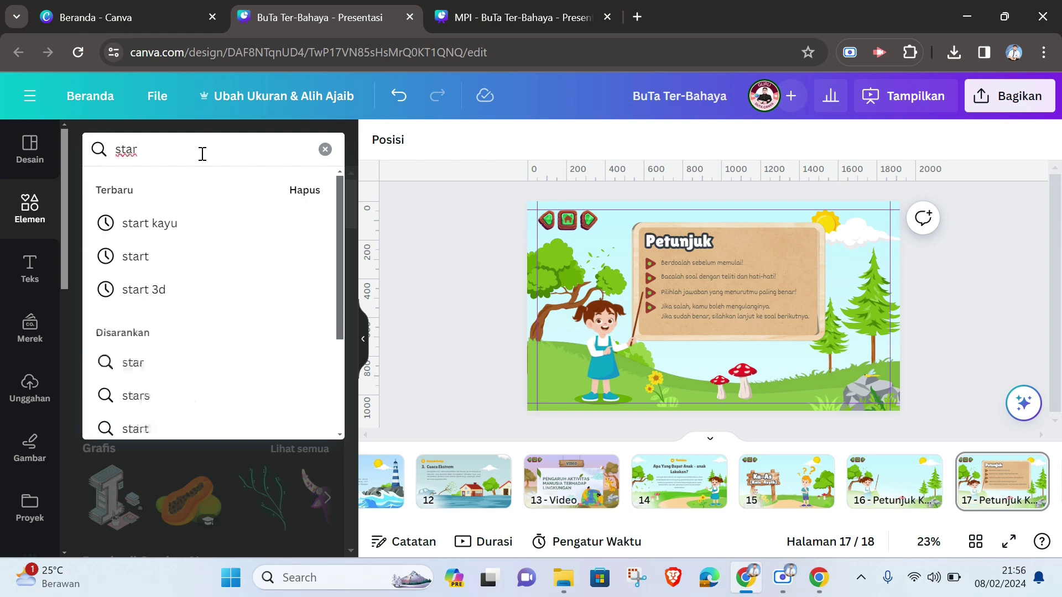
text(t)
key(Return)
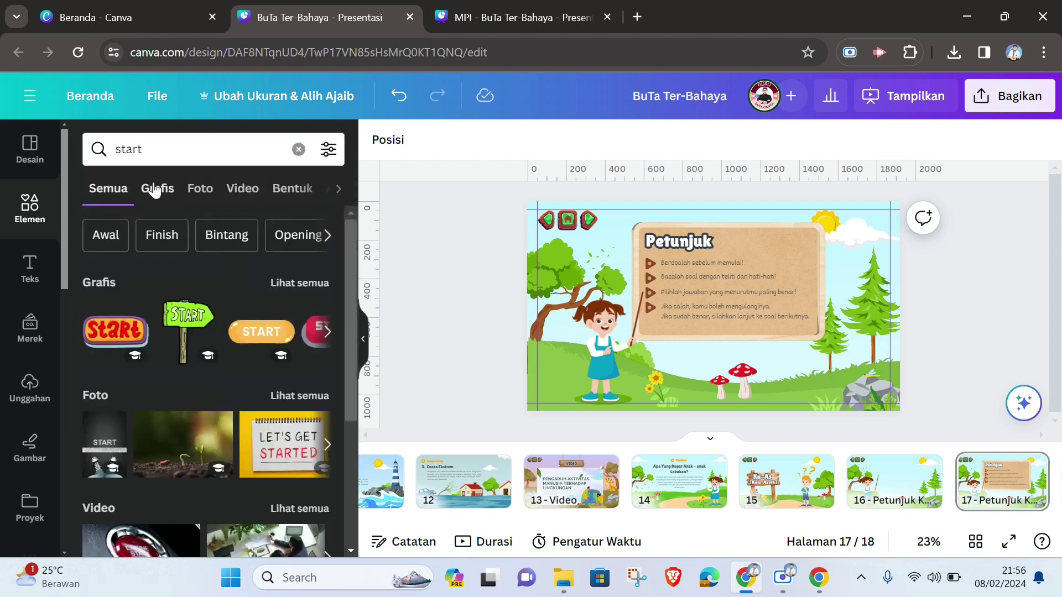
click(155, 189)
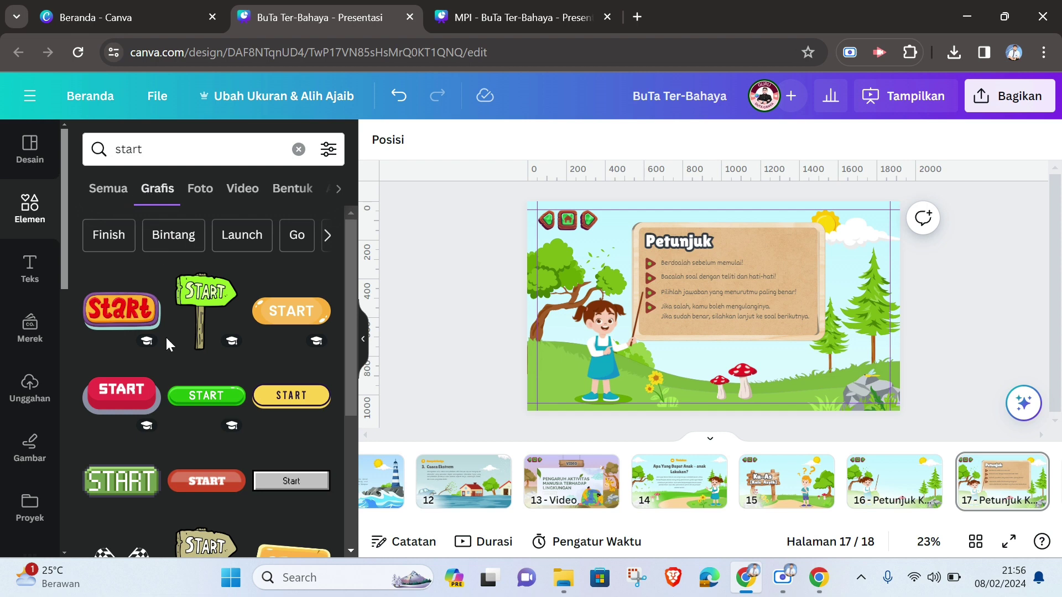
scroll(169, 391, down, 5)
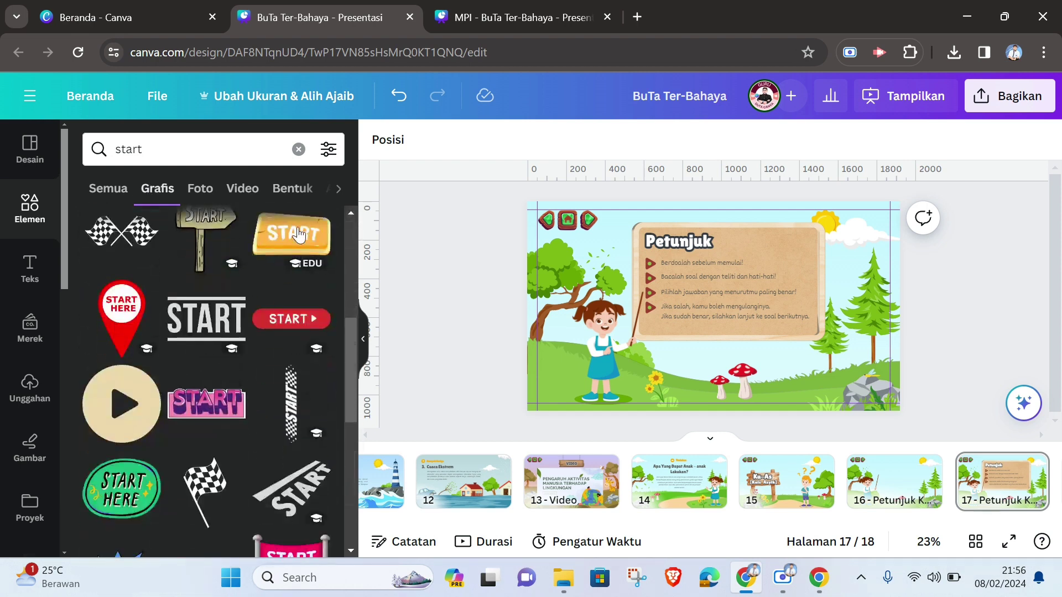
click(299, 230)
drag(639, 264, 780, 336)
click(943, 323)
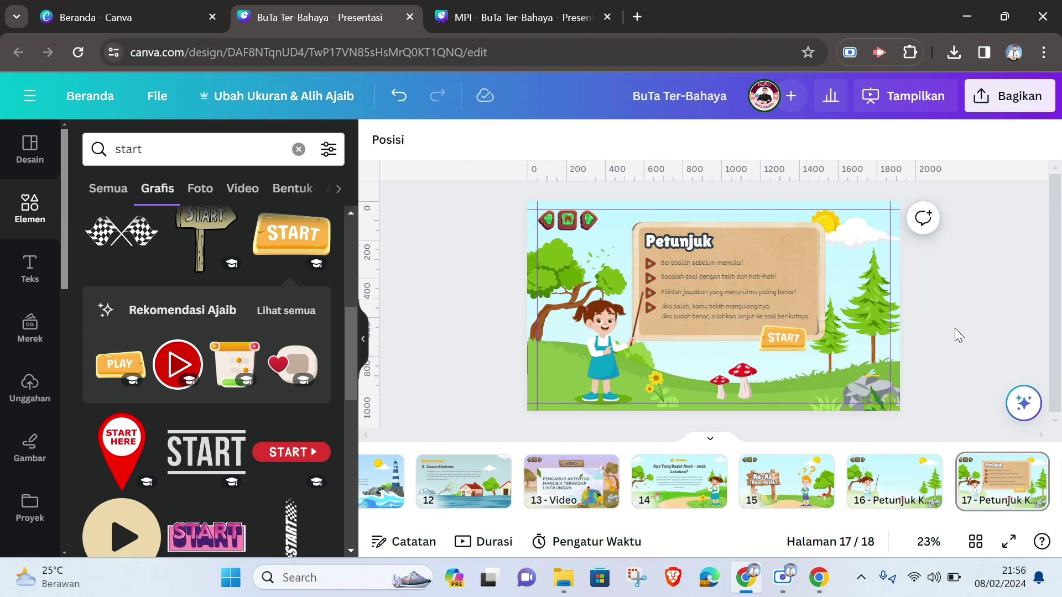
click(364, 344)
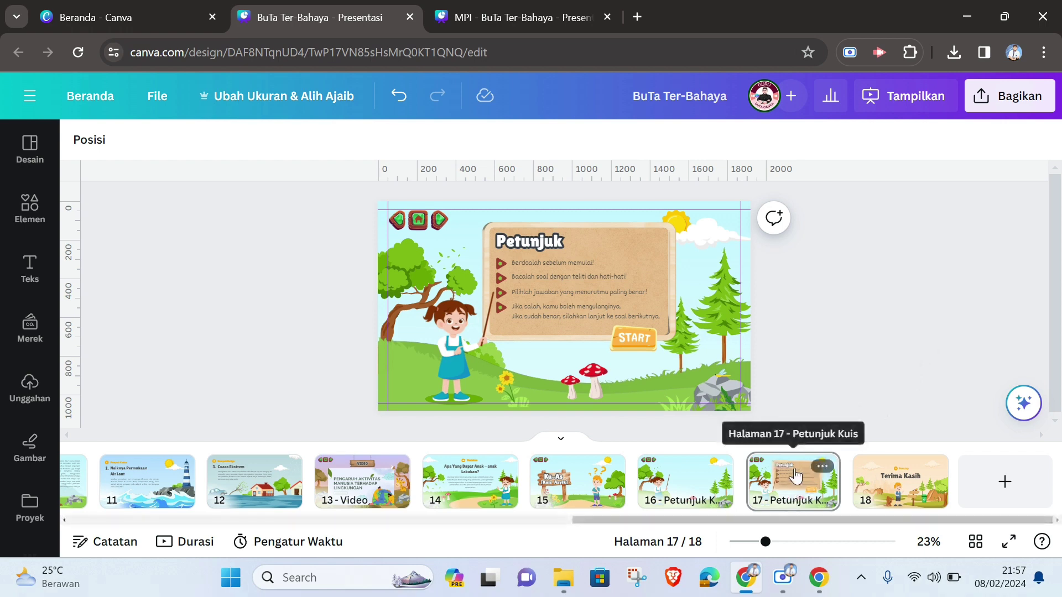
Move the finished Petunjuk page ahead of the page without a board, making it page 16.
drag(791, 476, 678, 479)
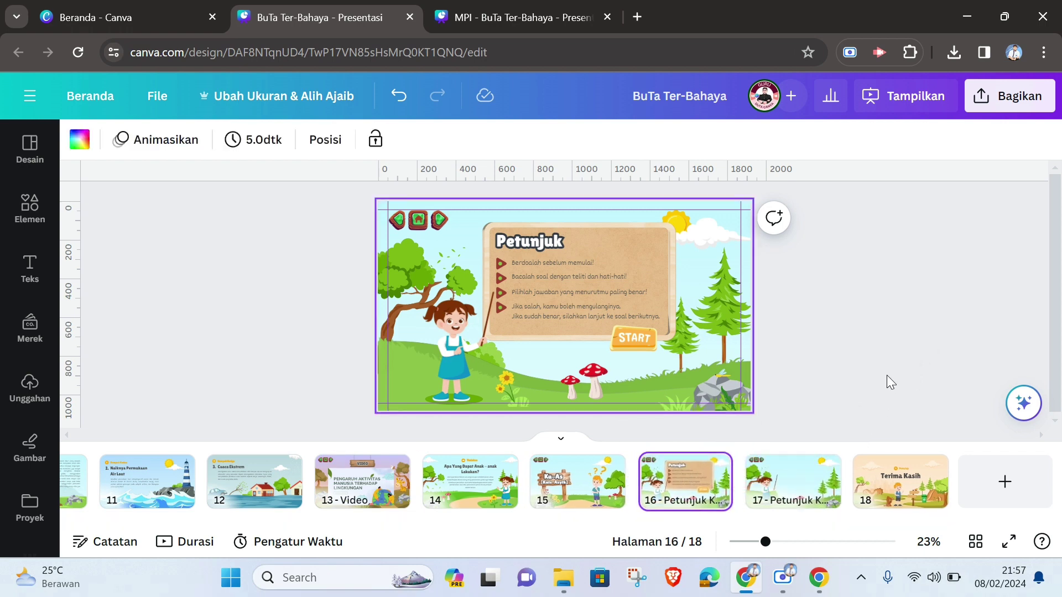
click(779, 481)
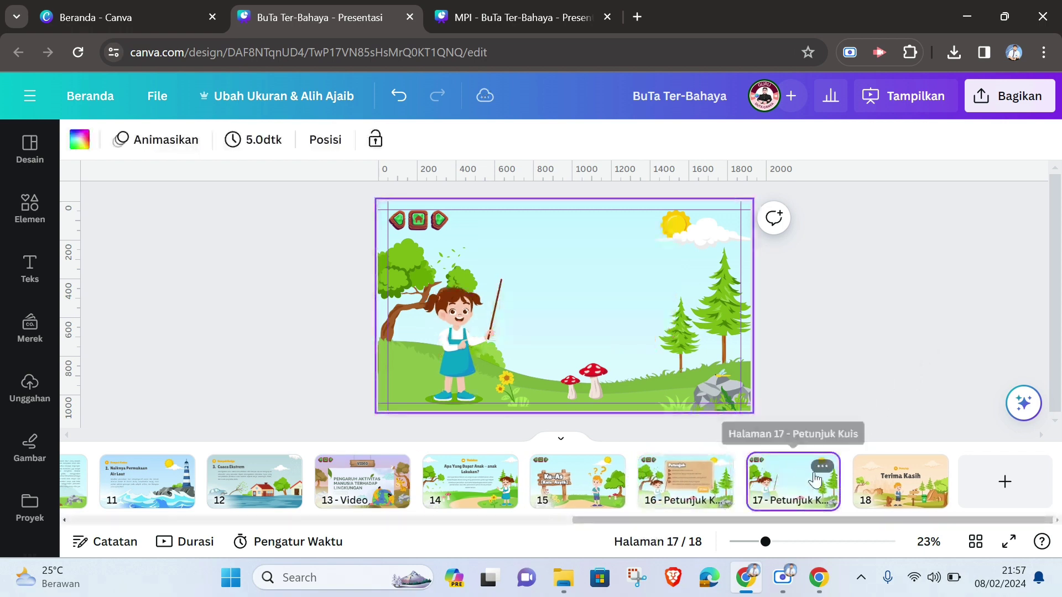
click(683, 481)
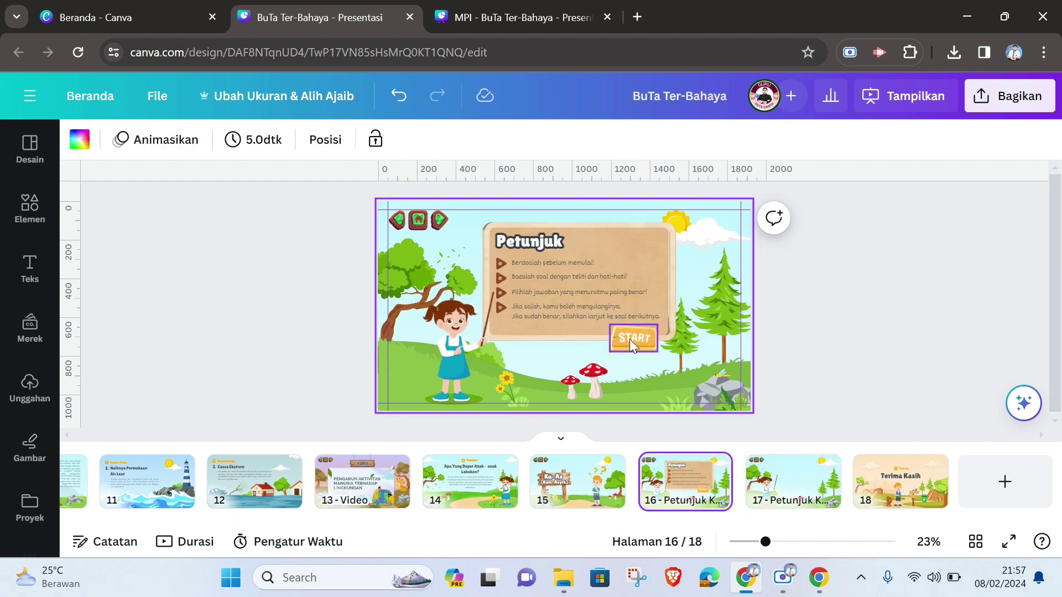
Link the START button on page 16 to page "17 - Petunjuk Kuis".
click(630, 340)
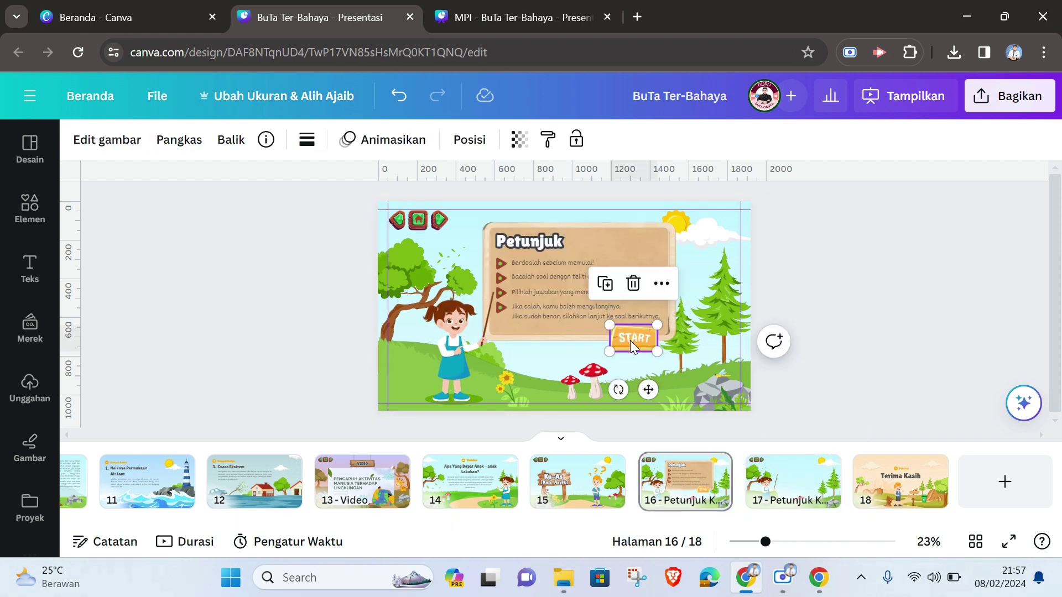
right_click(629, 340)
click(694, 466)
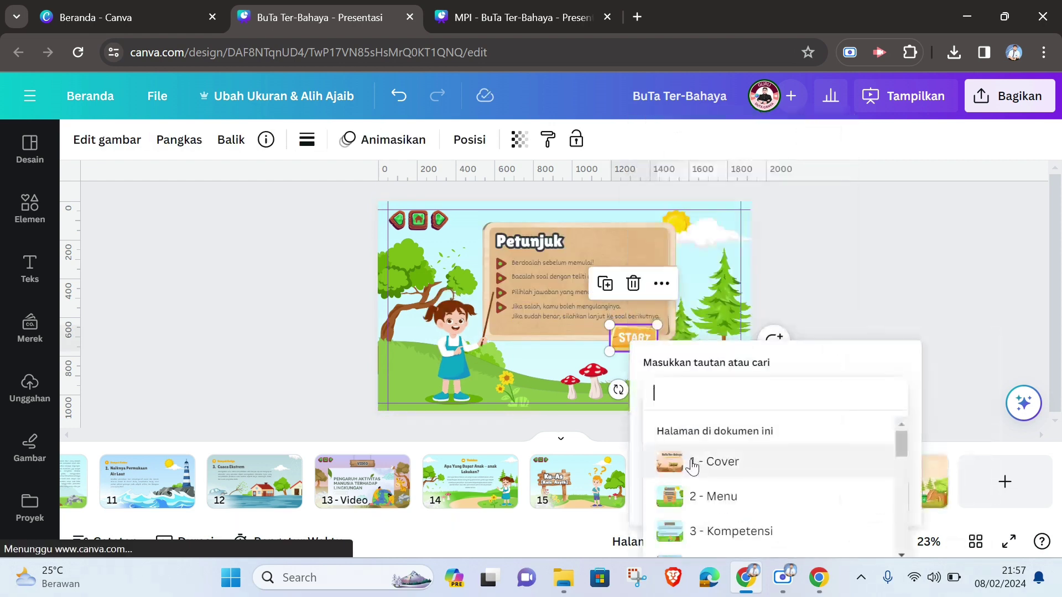
scroll(758, 469, down, 8)
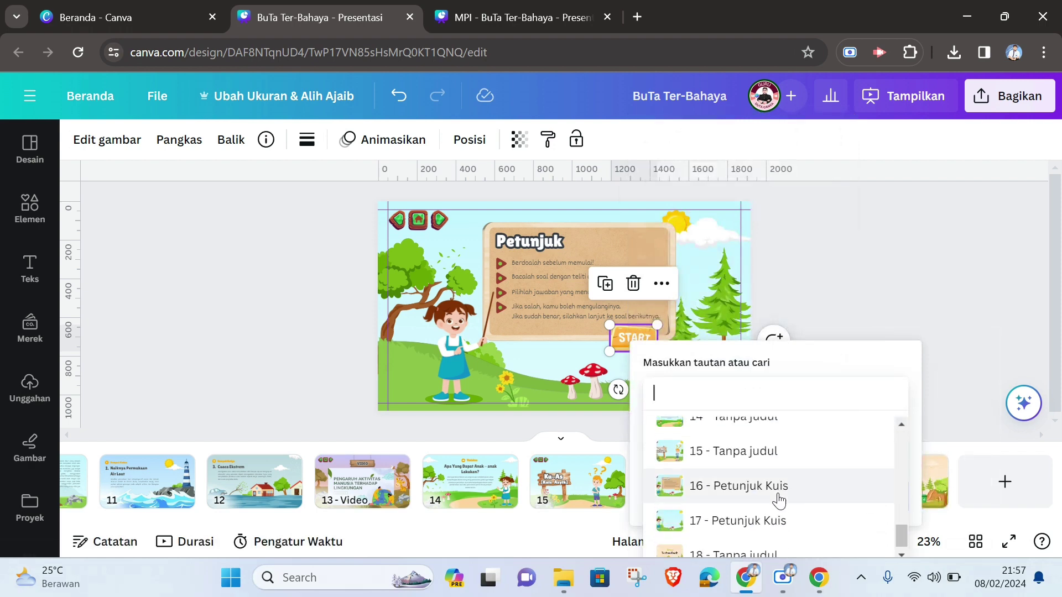
scroll(778, 498, down, 1)
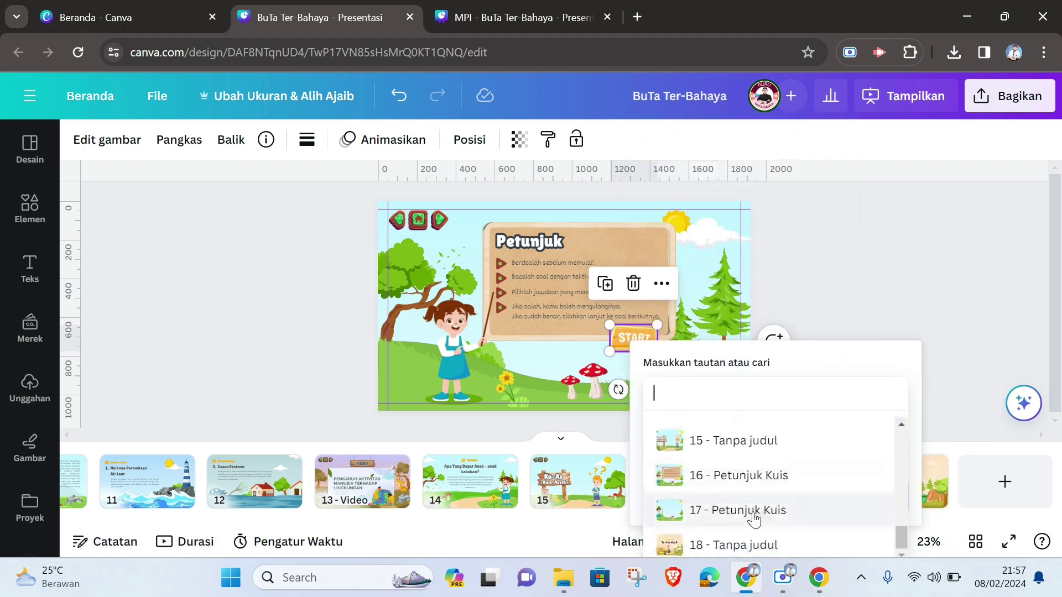
click(754, 518)
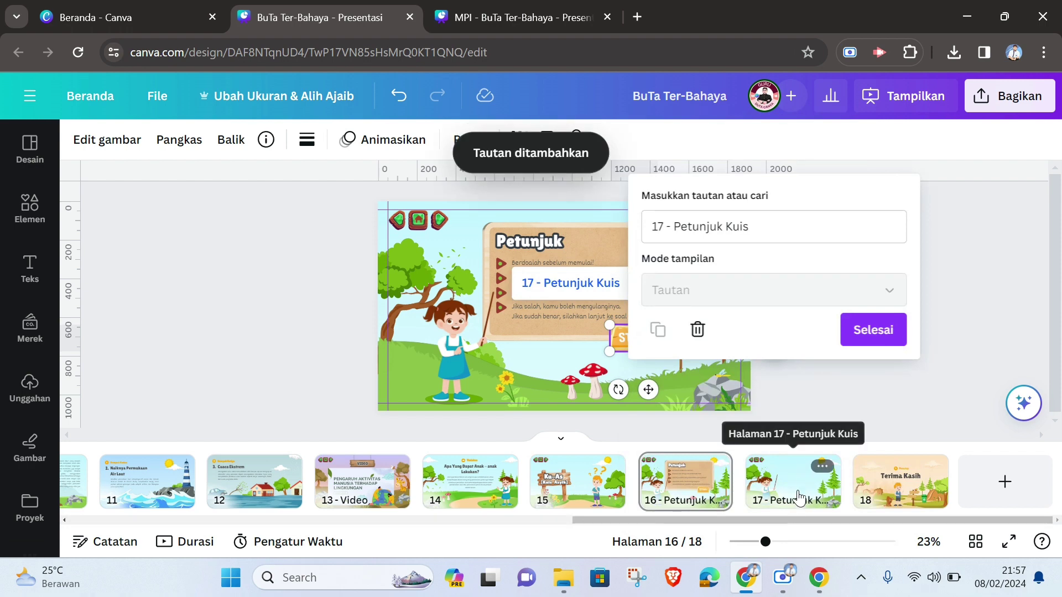
click(885, 331)
Rename page 17 as Kuis1.
click(823, 468)
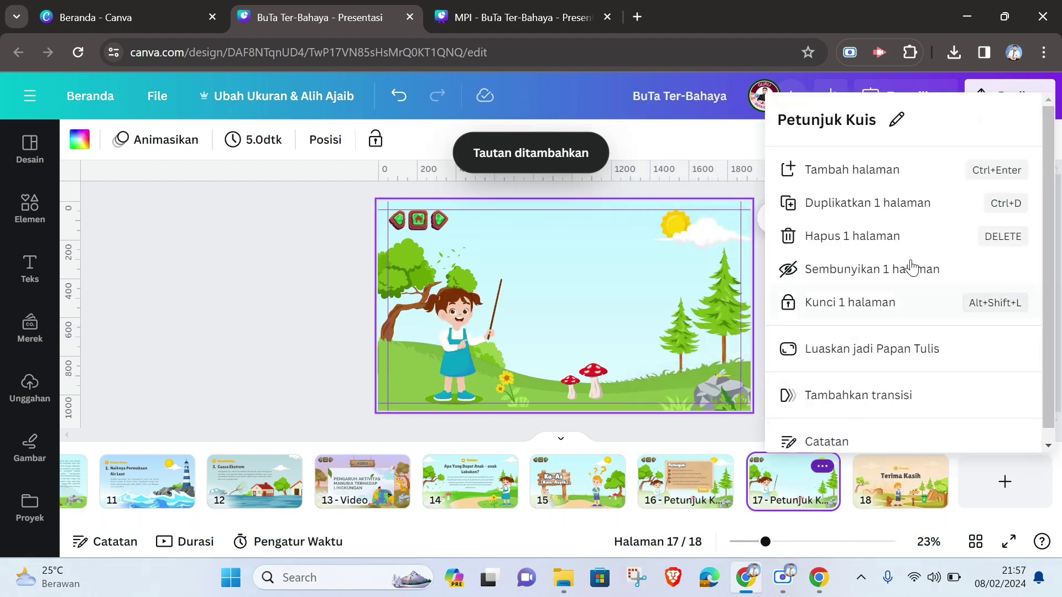
click(852, 117)
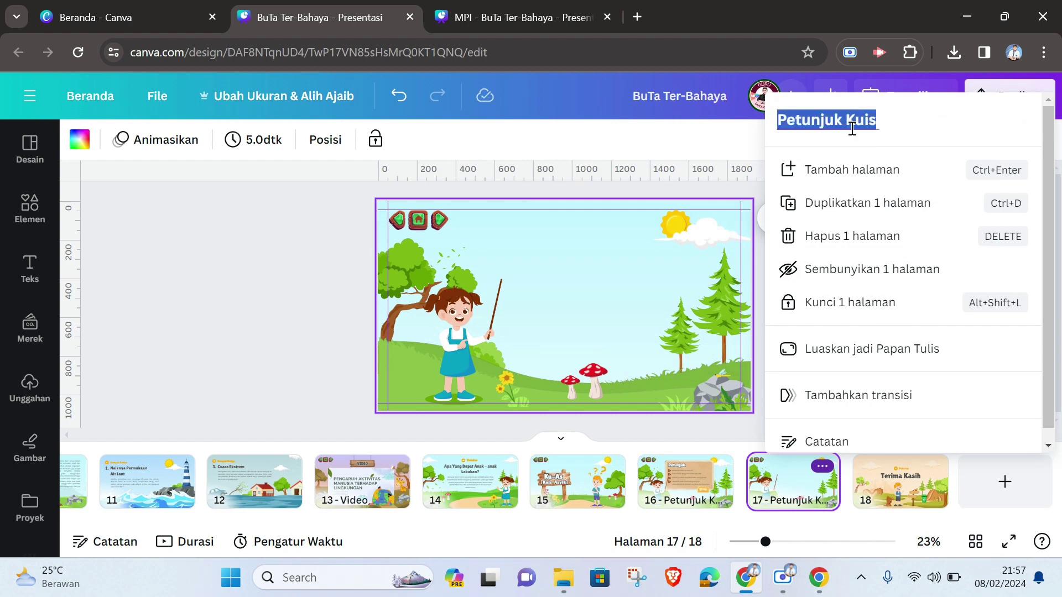
drag(845, 119, 773, 132)
key(BackSpace)
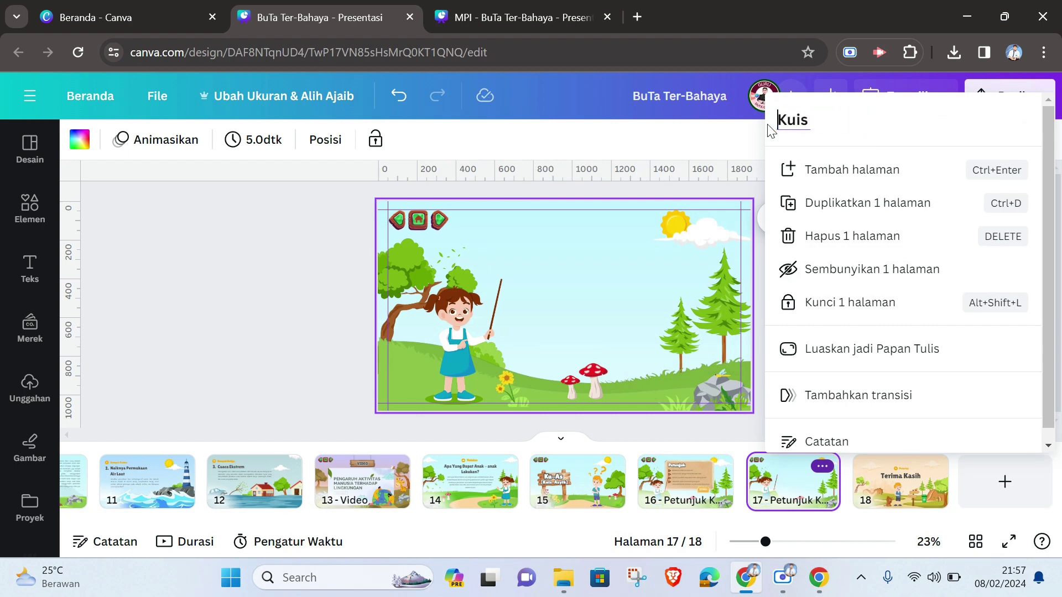
click(703, 149)
click(894, 336)
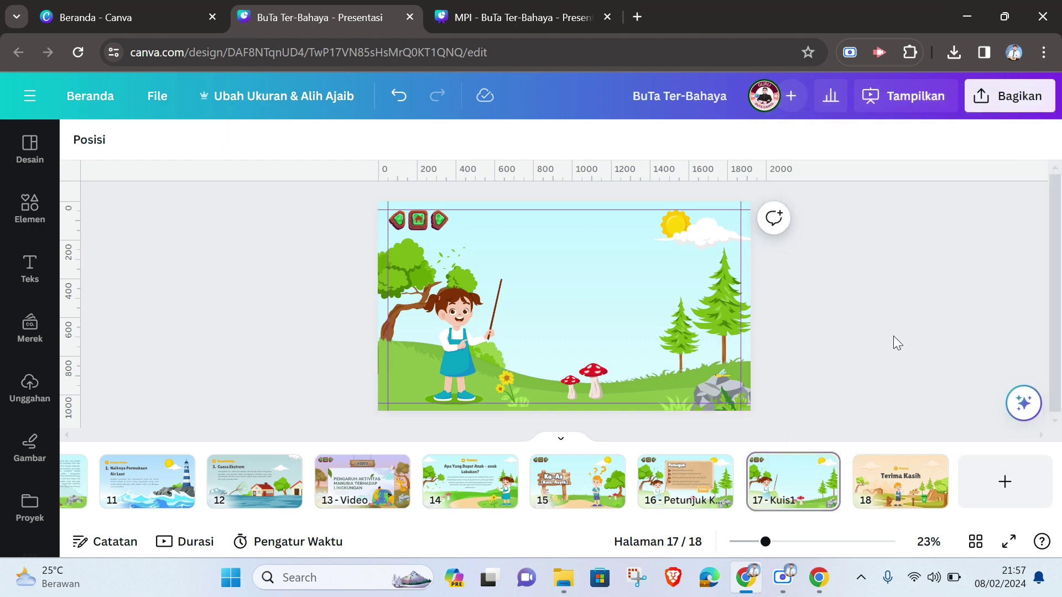
Change the link of the right navigation arrow on page 15 to page "16 - Petunjuk Kuis".
click(587, 492)
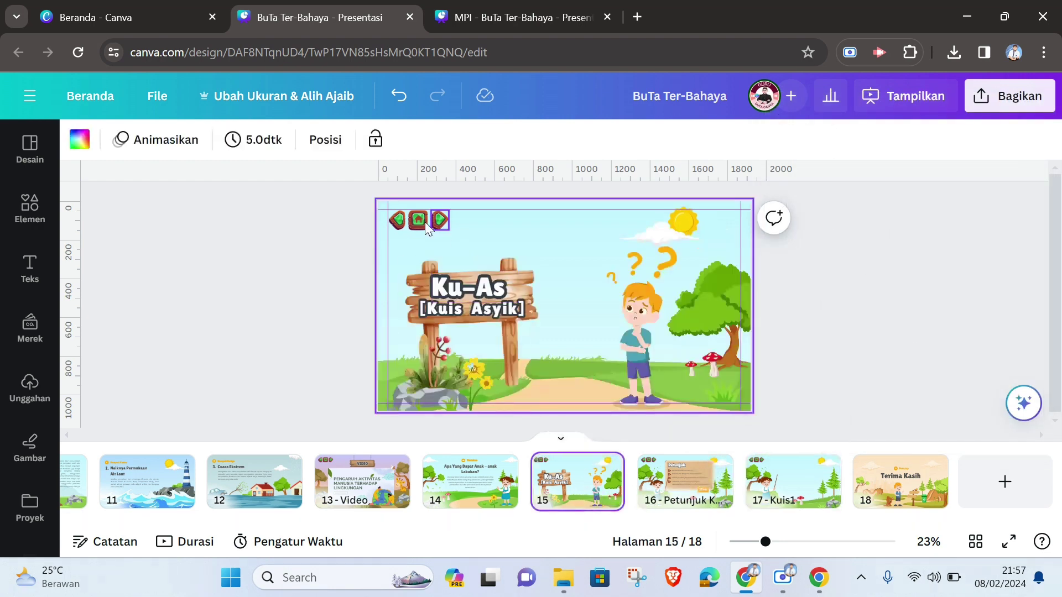
click(396, 221)
click(419, 223)
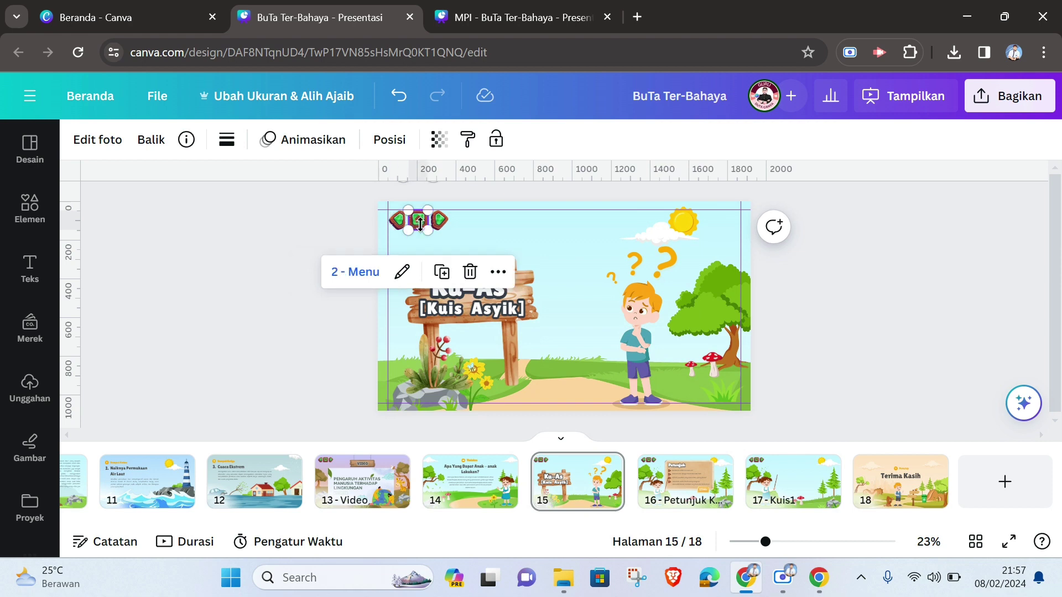
click(438, 222)
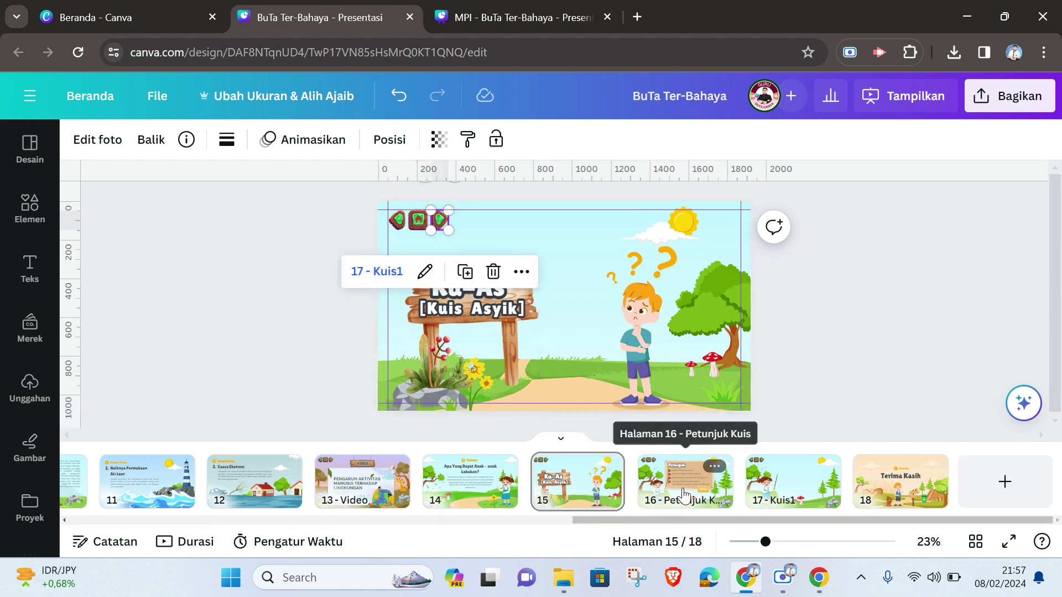
click(425, 272)
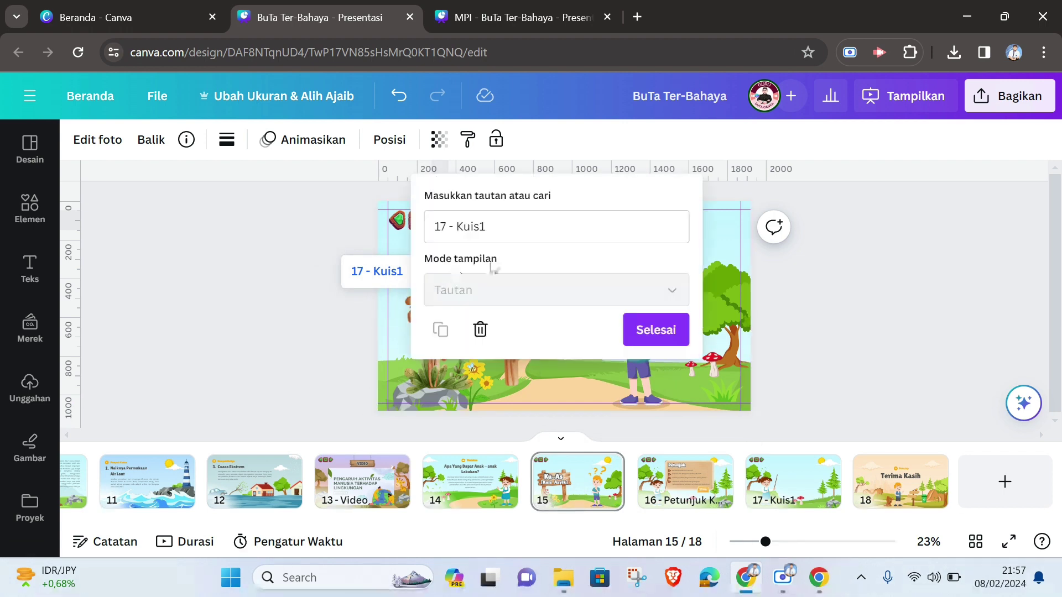
click(545, 227)
click(671, 228)
scroll(608, 327, down, 5)
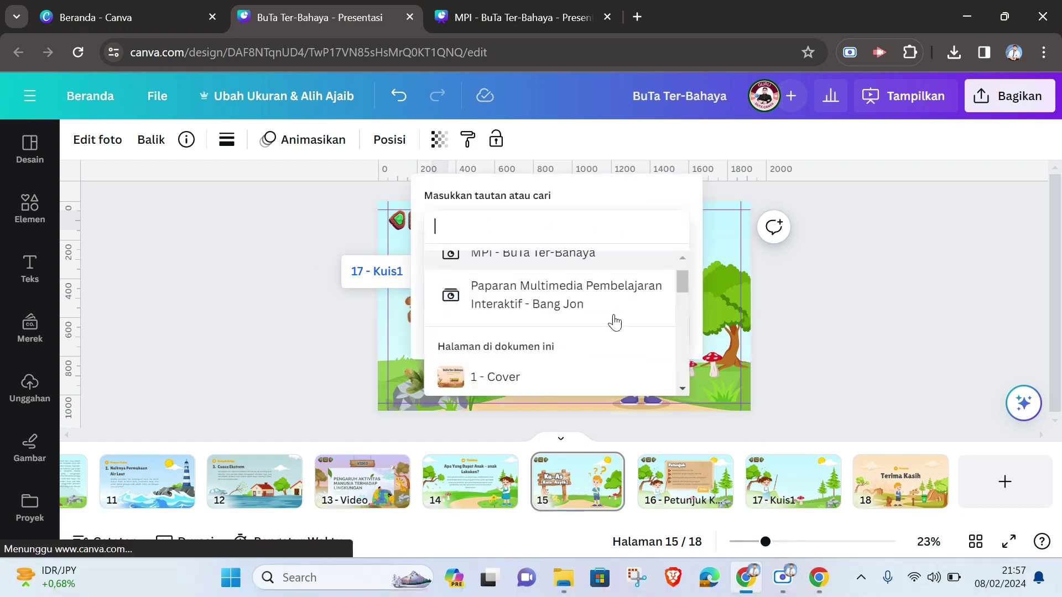
scroll(600, 340, down, 4)
click(553, 321)
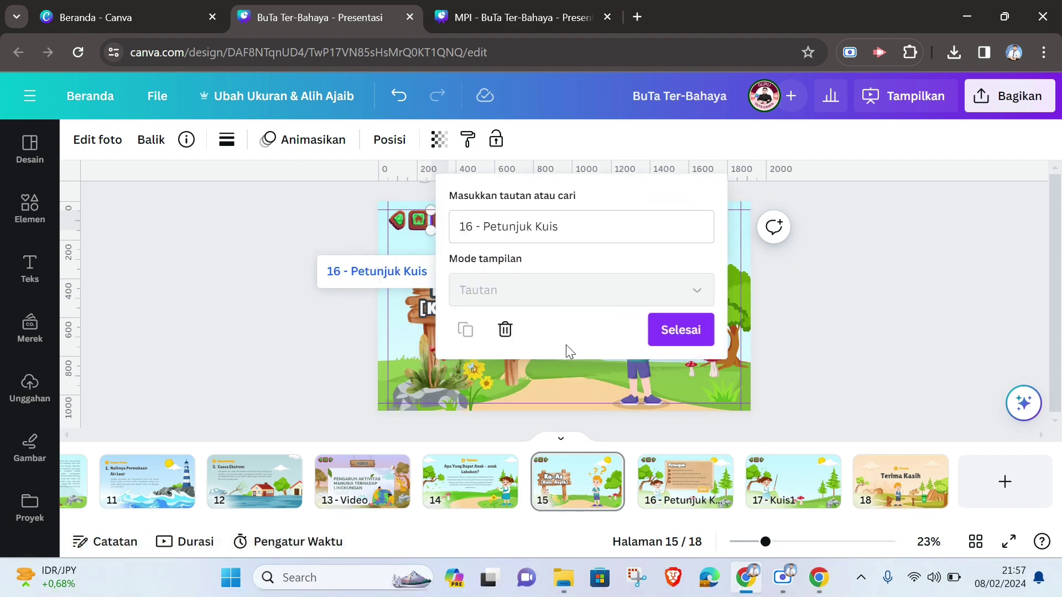
click(685, 334)
Examine the question layout on page 21 - Kuis1 of the MPI - BuTa Ter-Bahaya presentation, then return to page 17 of BuTa Ter-Bahaya.
click(796, 485)
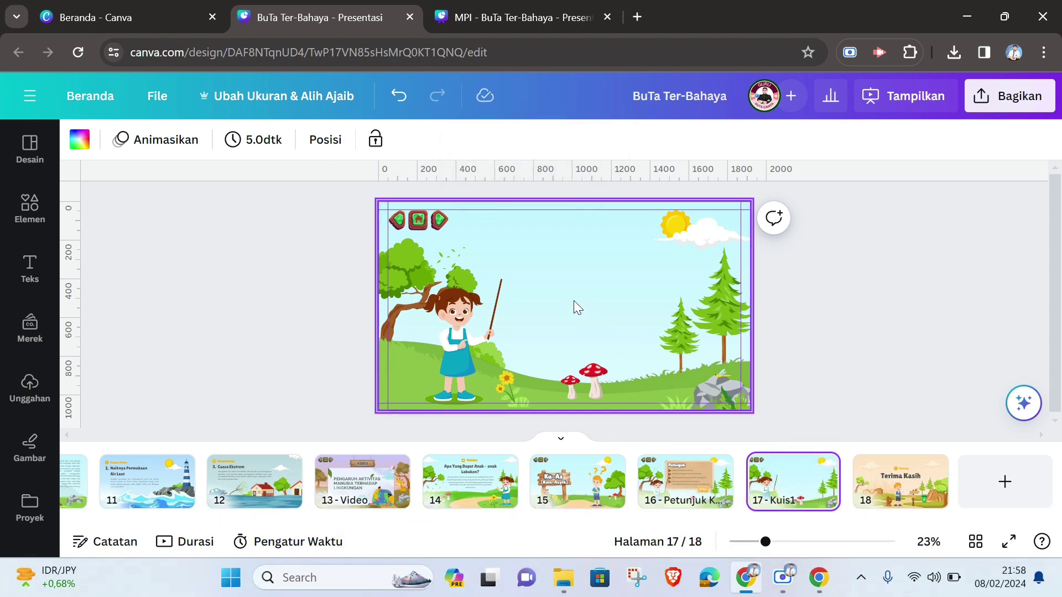
click(466, 317)
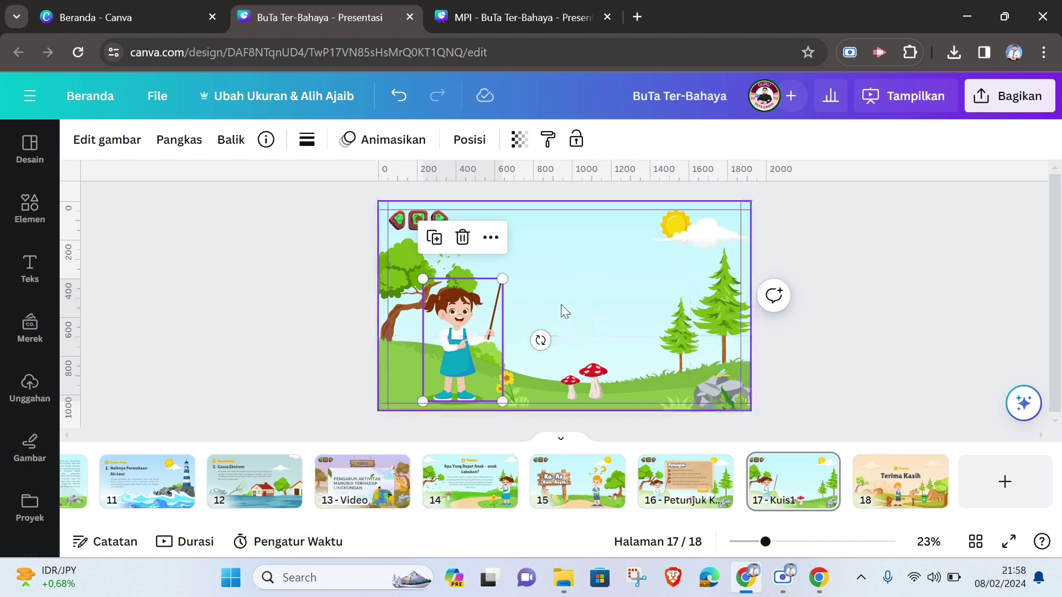
click(490, 23)
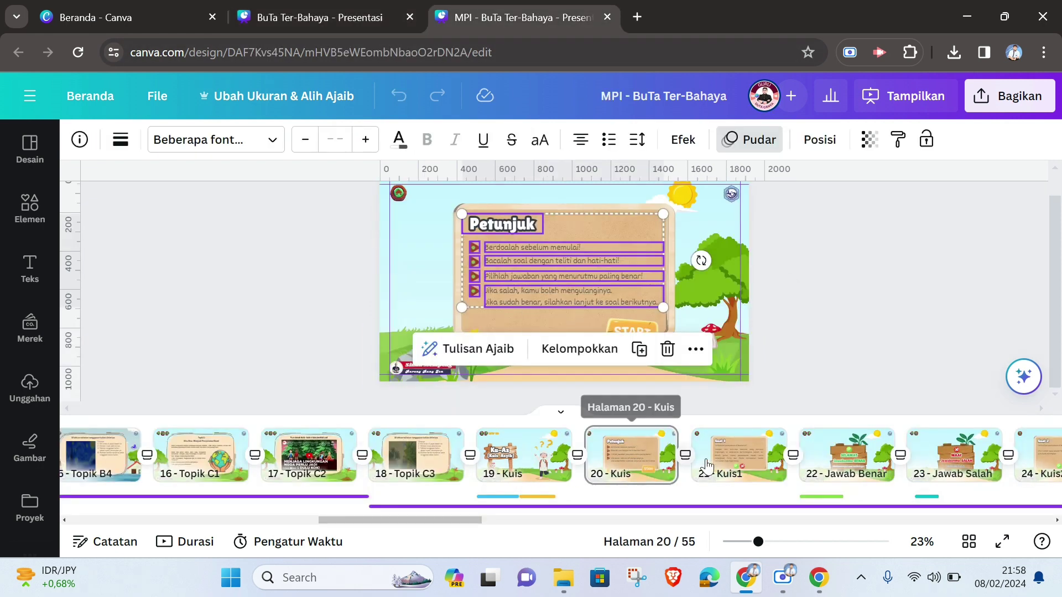
click(739, 455)
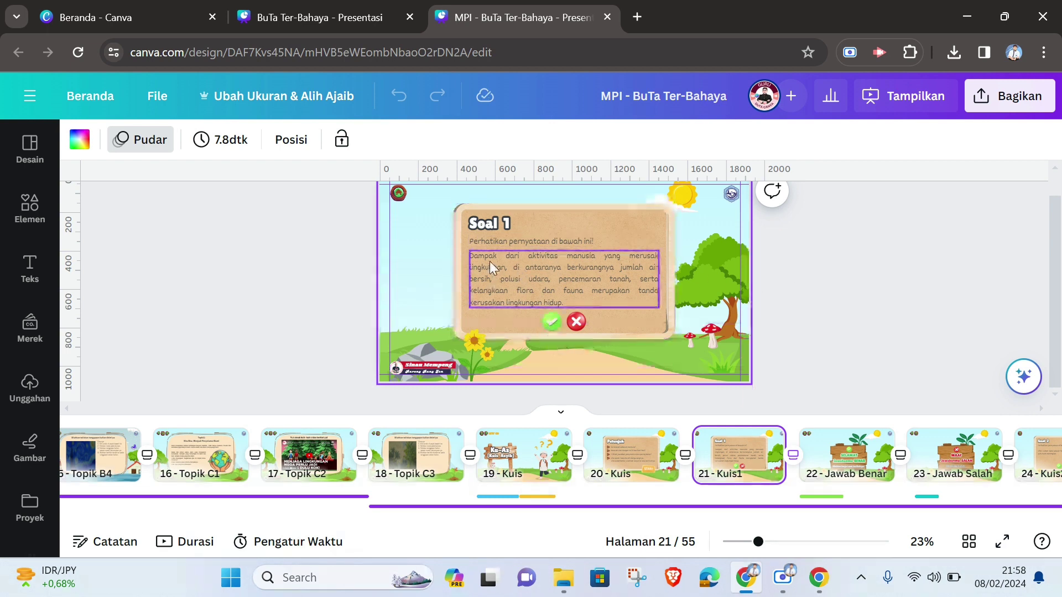
click(330, 7)
click(882, 385)
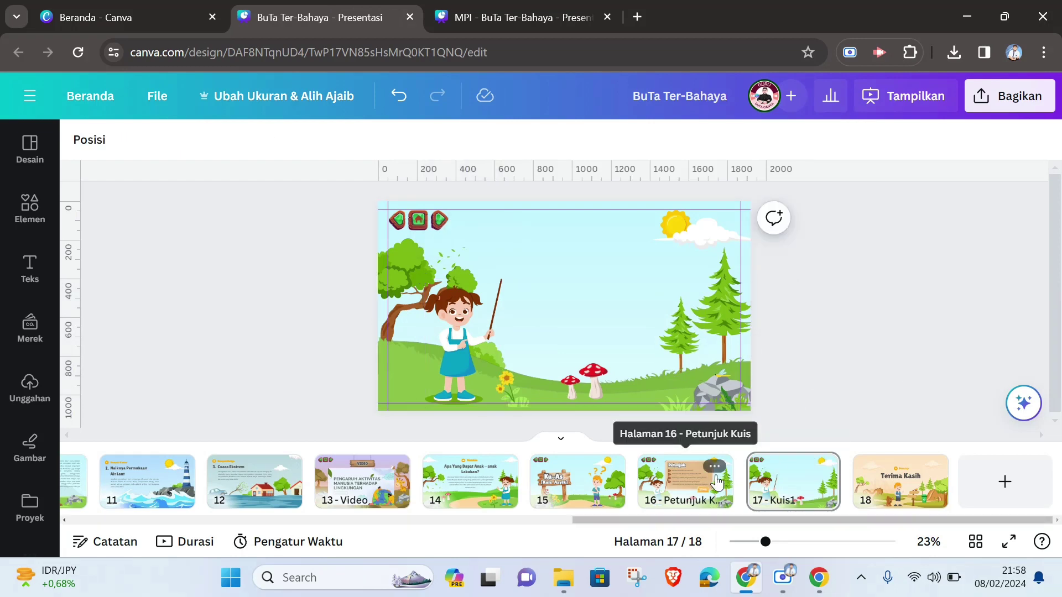
Copy the empty board graphic from page 16 and paste it on page 17 - Kuis1.
click(685, 480)
click(632, 245)
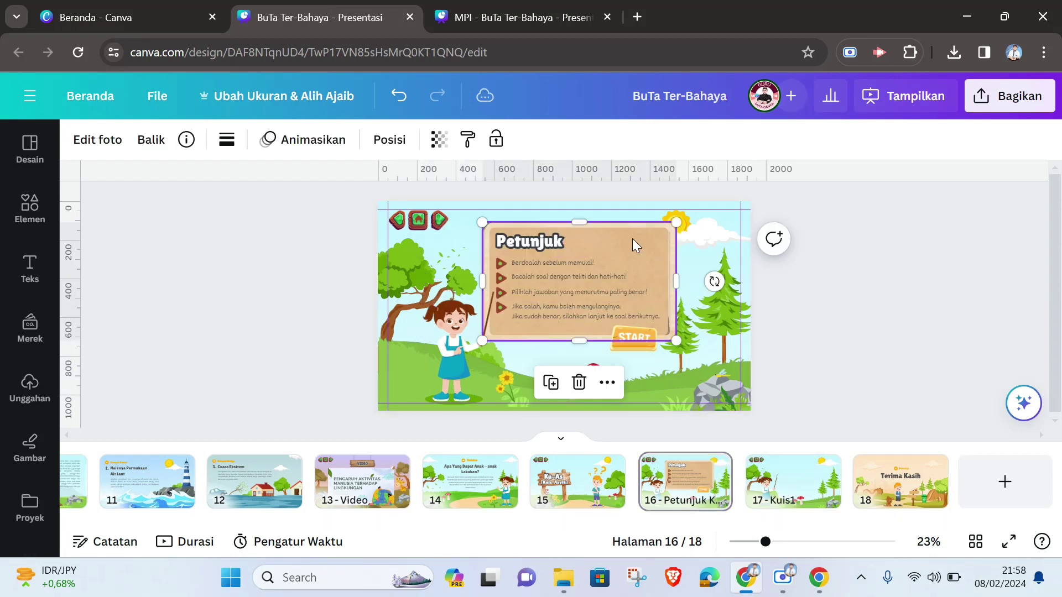
click(794, 480)
click(618, 287)
key(ctrl+v)
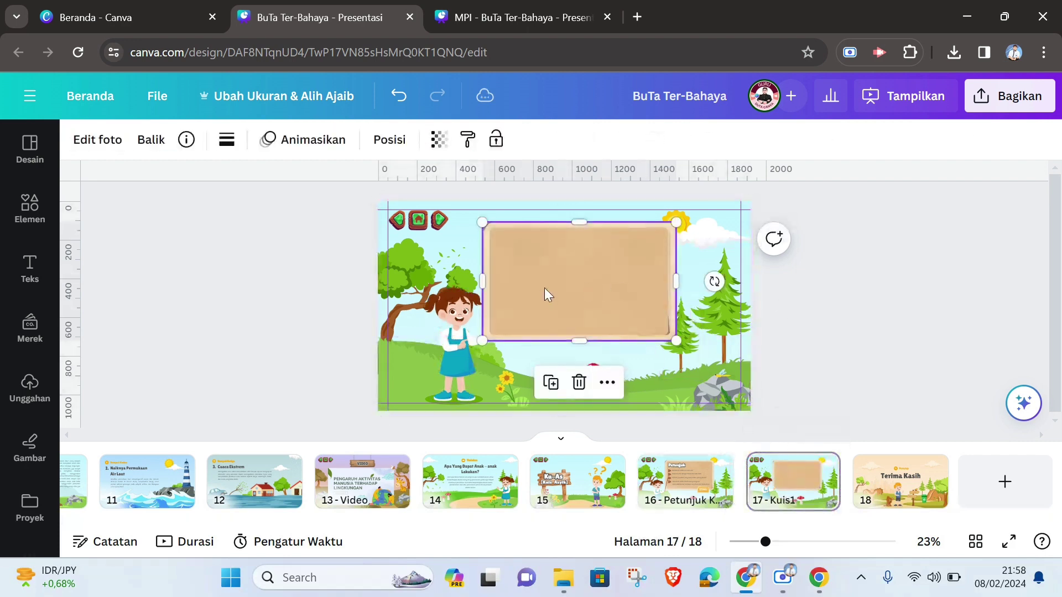
Send the board on page 17 backward so it lies behind the girl's pointer stick.
click(390, 140)
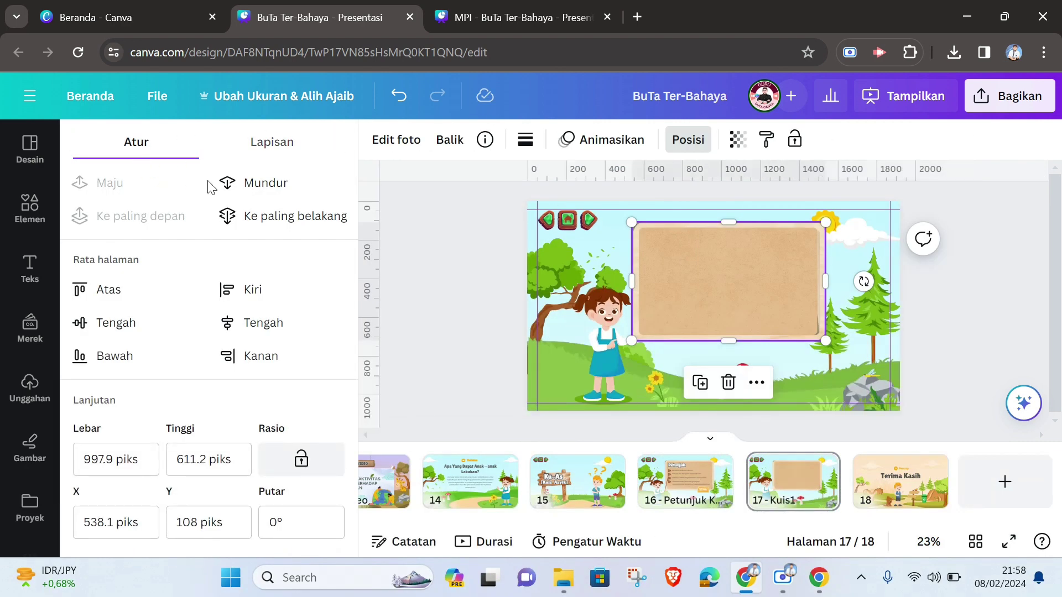
click(235, 183)
click(980, 297)
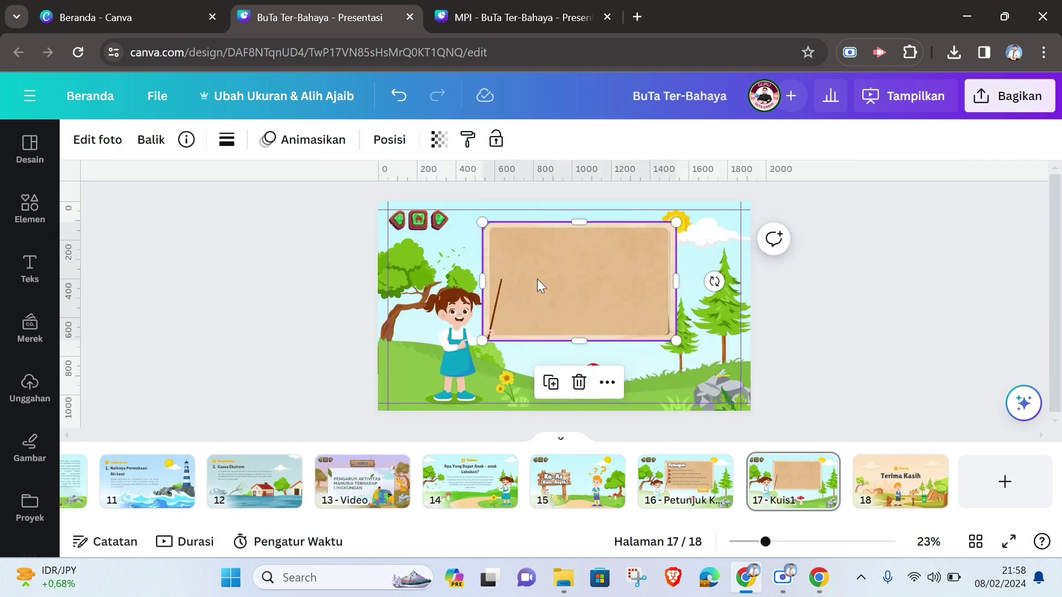
Delete the left and right navigation arrows from page 17 - Kuis1, keeping only the home button.
click(396, 222)
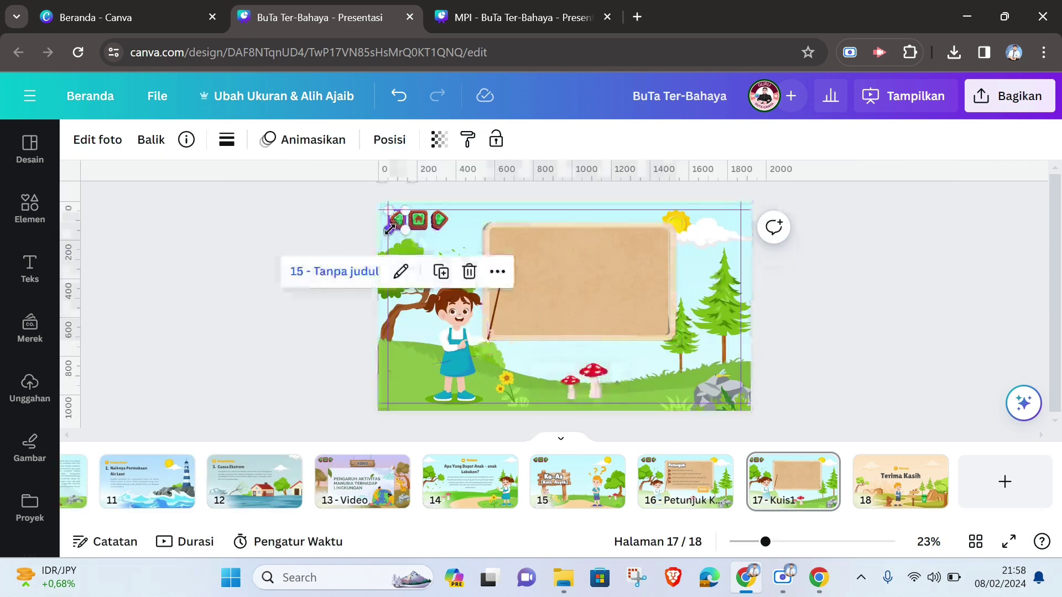
key(Delete)
click(440, 221)
key(Delete)
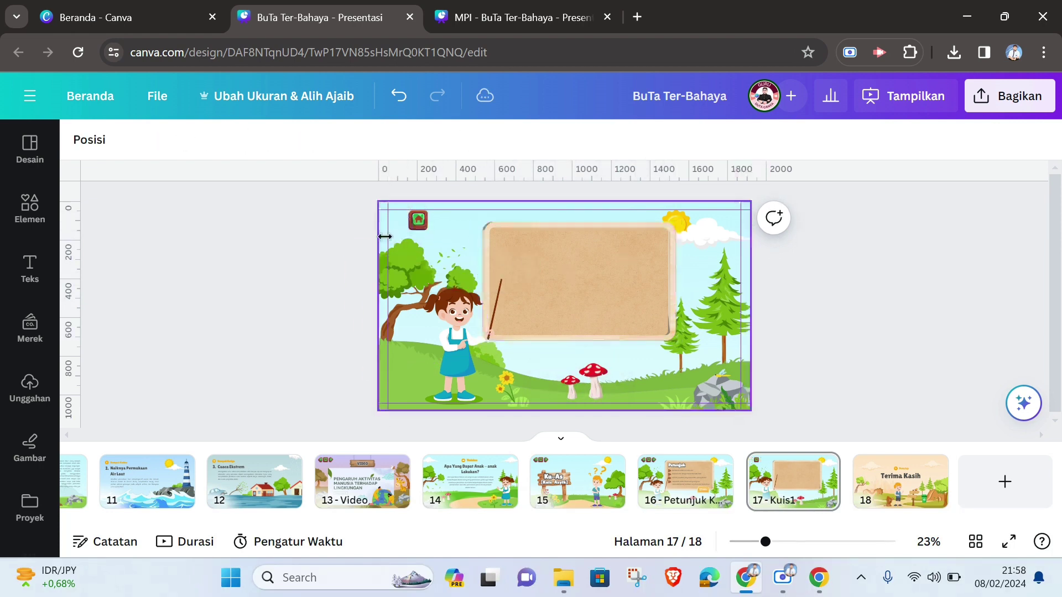
Move the home button on page 17 into the page's upper-left corner, matching page 21 of MPI - BuTa Ter-Bahaya.
click(418, 222)
drag(418, 222, 399, 222)
click(531, 22)
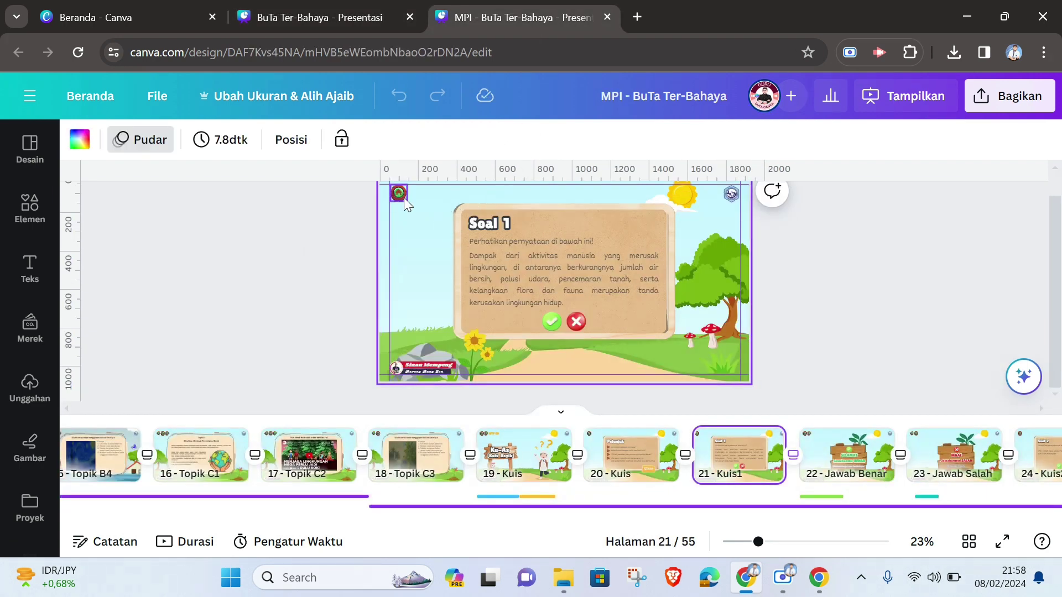
click(354, 21)
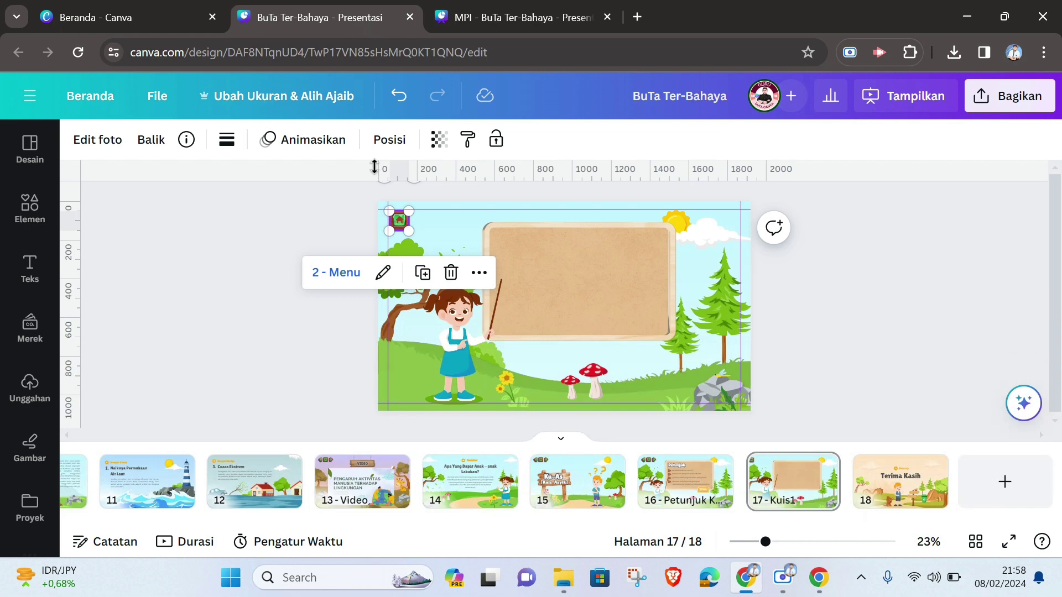
click(824, 252)
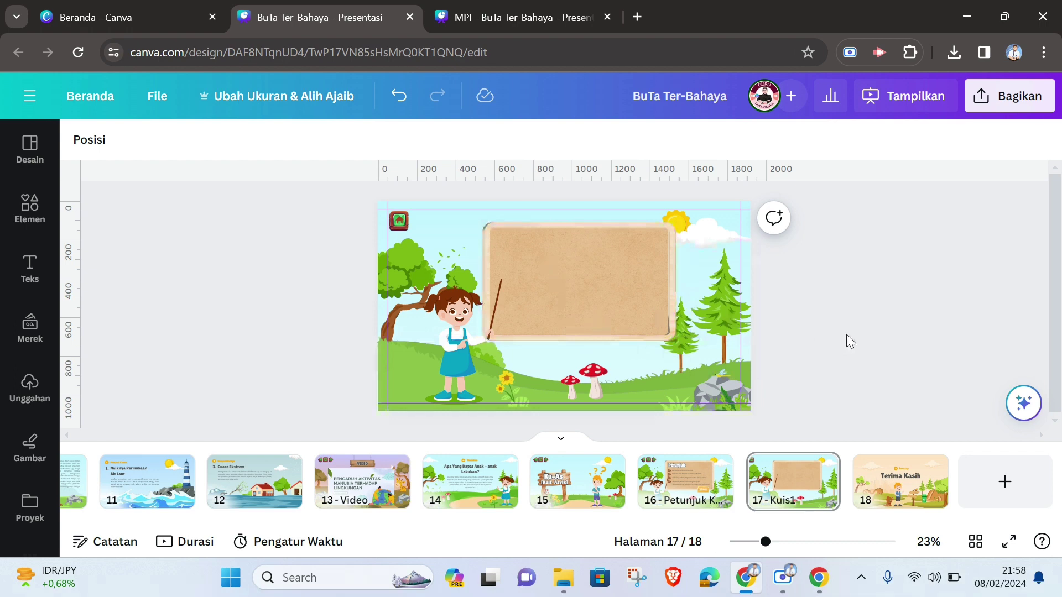
Duplicate page 17 - Kuis1 with its board, girl and home button.
click(822, 467)
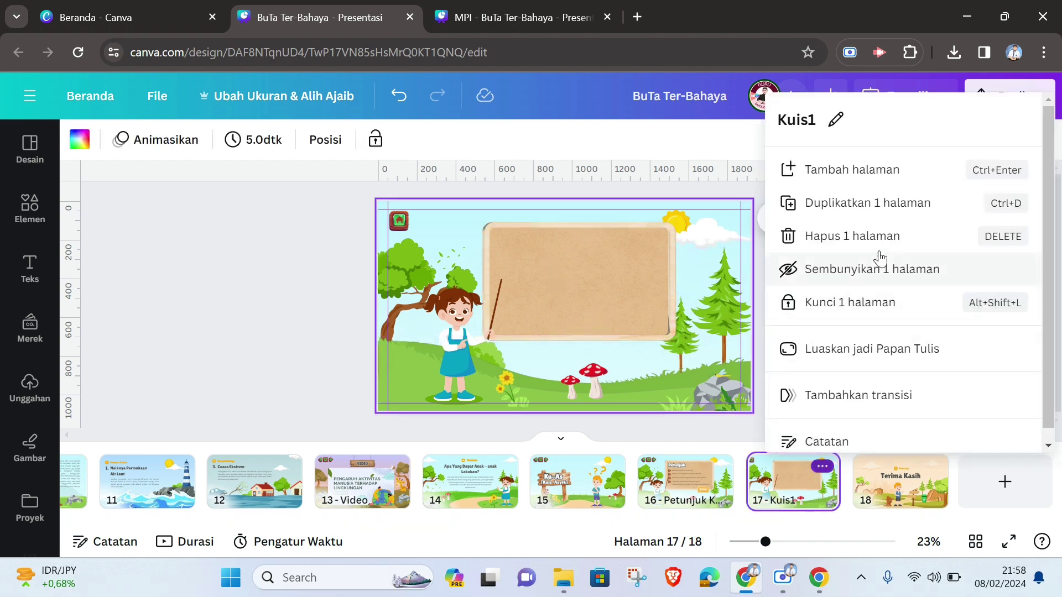
click(875, 206)
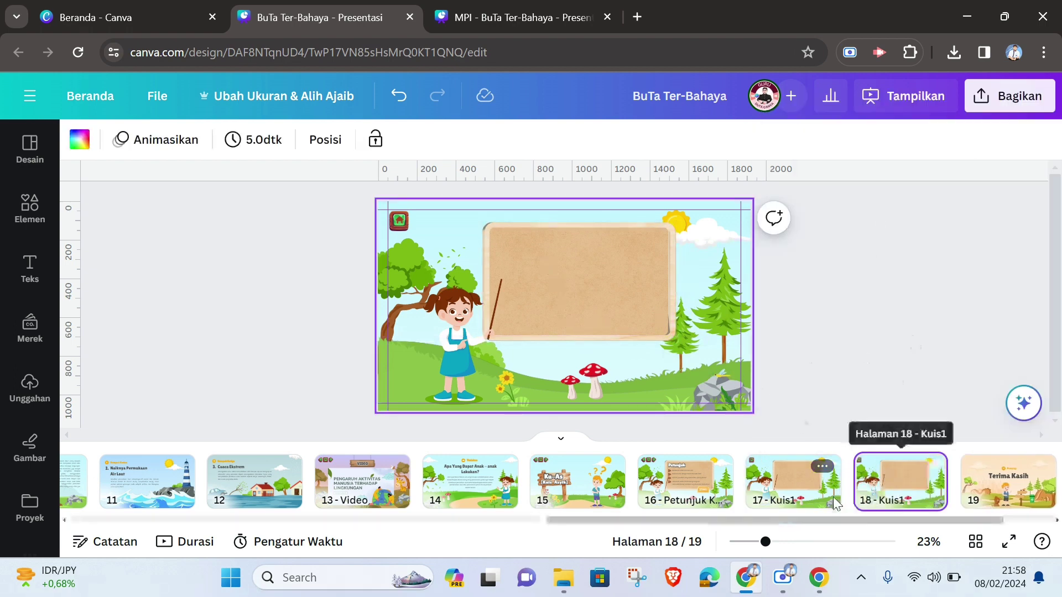
click(827, 340)
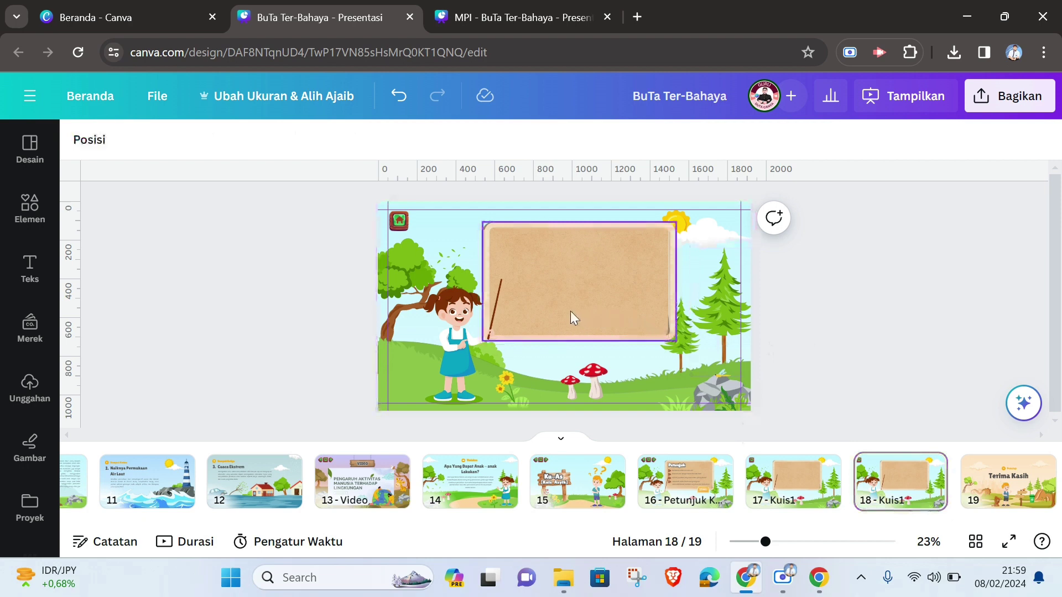
Copy the "Soal 1" heading and both question texts from page 21 of MPI - BuTa Ter-Bahaya onto the board on page 18 of BuTa Ter-Bahaya.
click(509, 22)
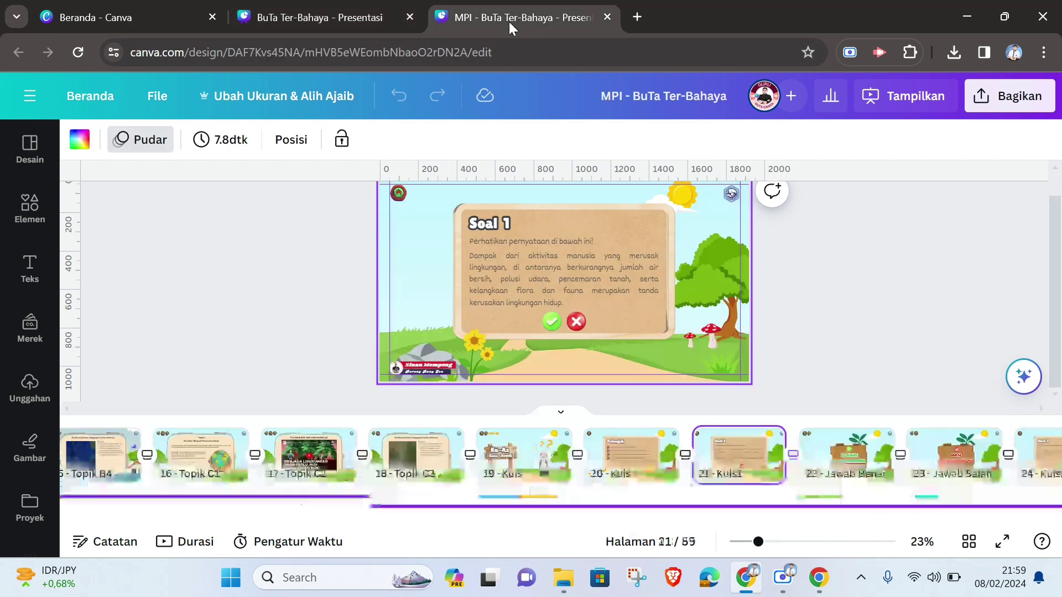
click(506, 227)
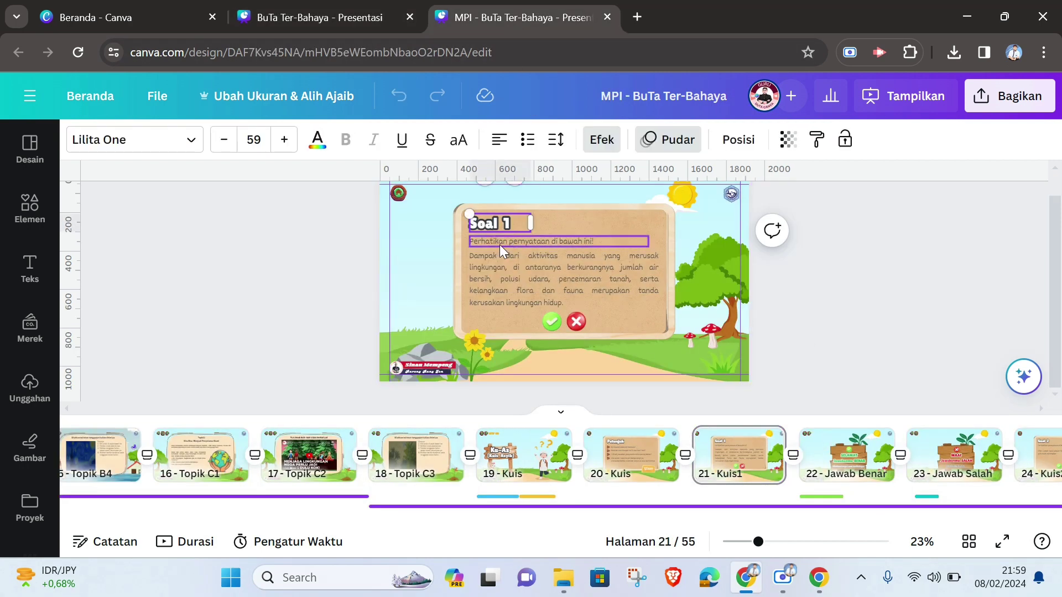
shift+click(499, 245)
shift+click(499, 263)
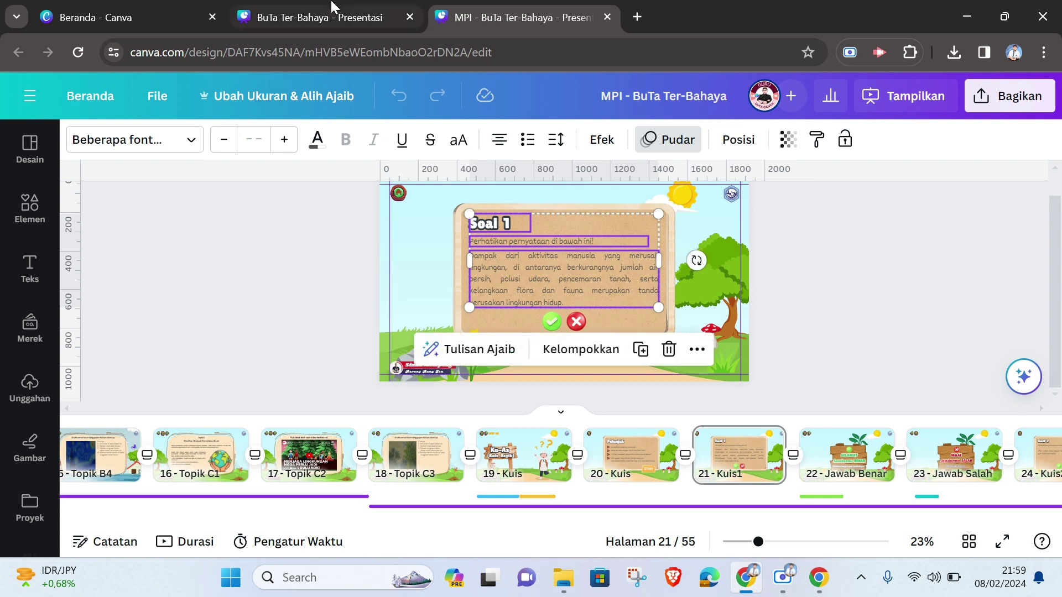
click(357, 21)
click(561, 260)
key(ctrl+v)
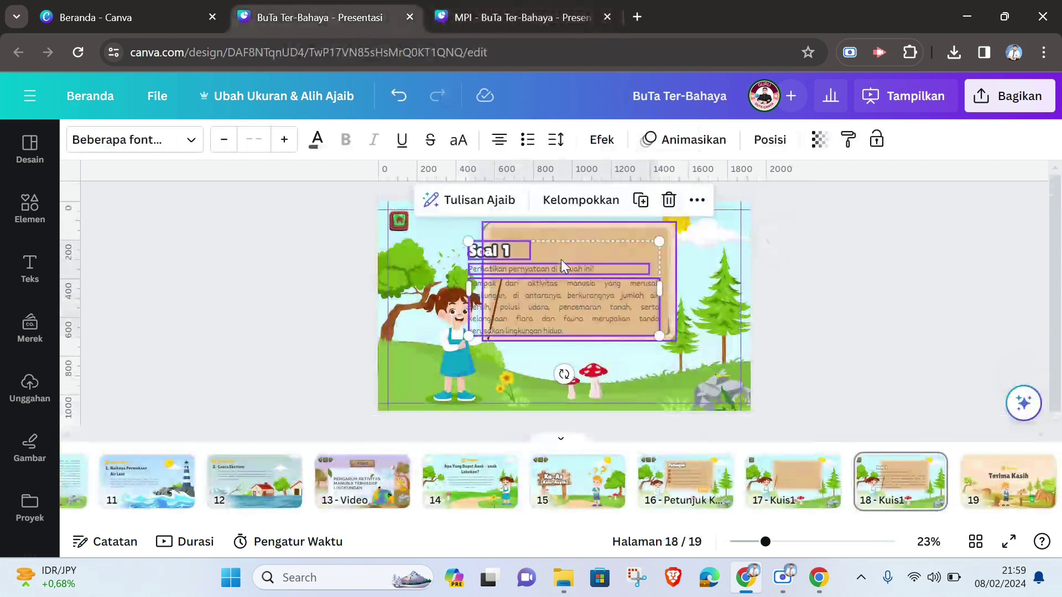
drag(531, 261, 545, 246)
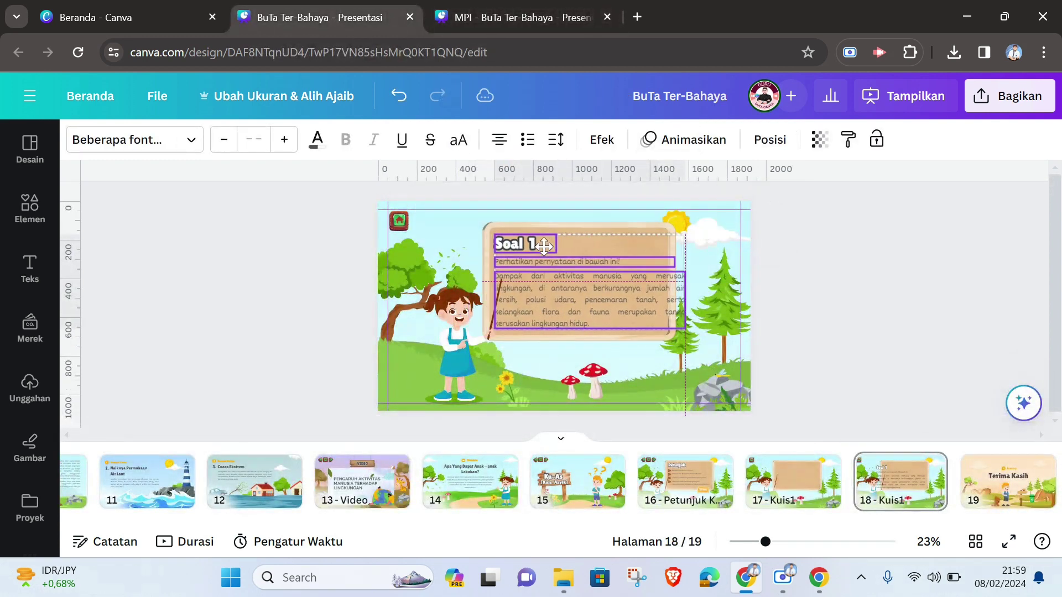
Set the question paragraph on page 18 to font size 29 and narrow its text box to fit inside the board.
click(611, 301)
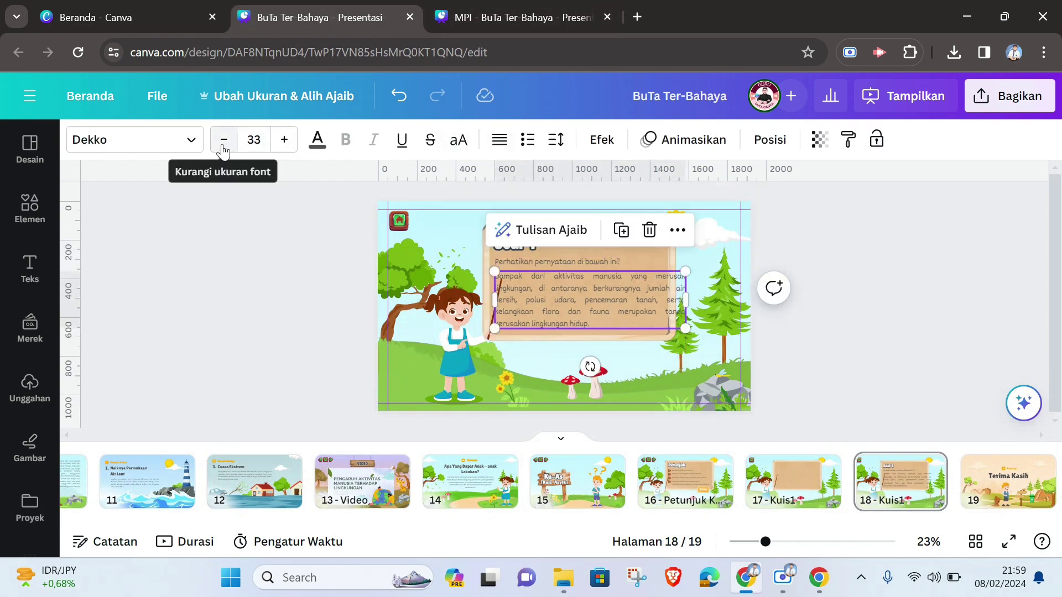
key(ctrl+a)
click(895, 277)
double_click(564, 286)
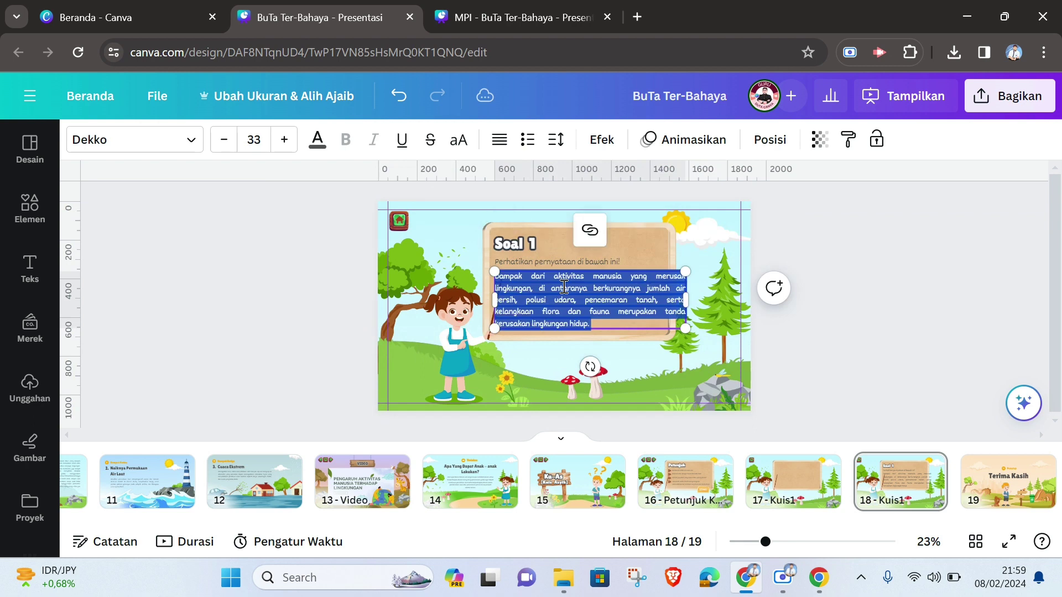
click(224, 140)
click(224, 139)
click(224, 140)
click(224, 139)
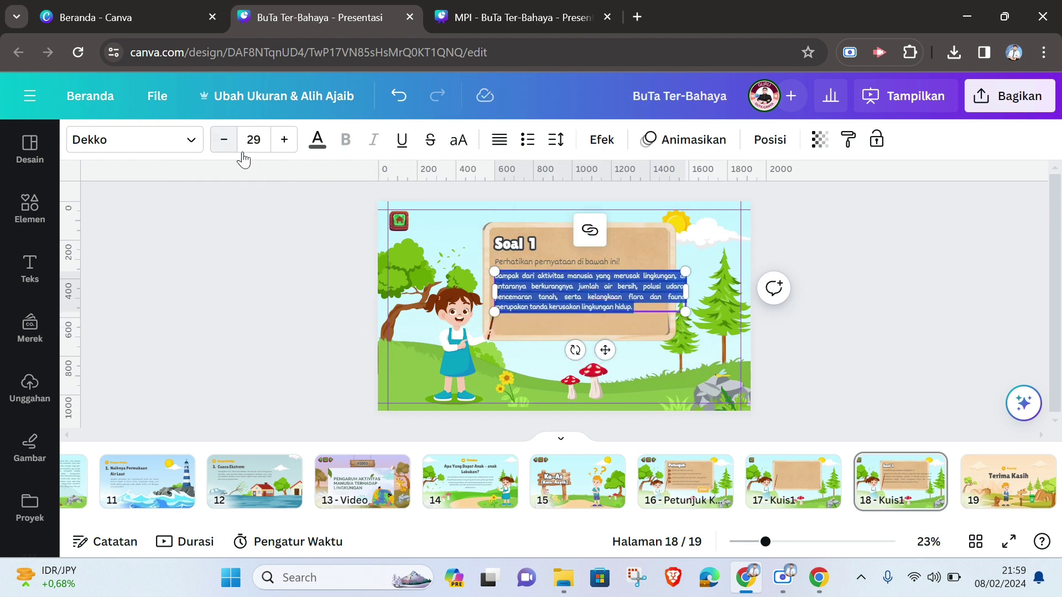
drag(686, 295, 657, 297)
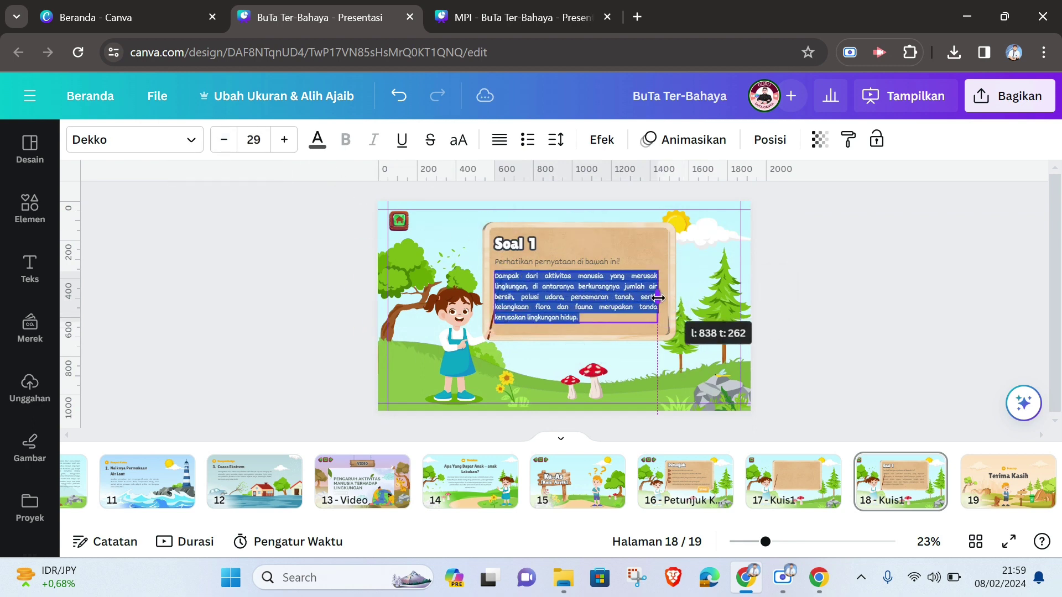
click(868, 298)
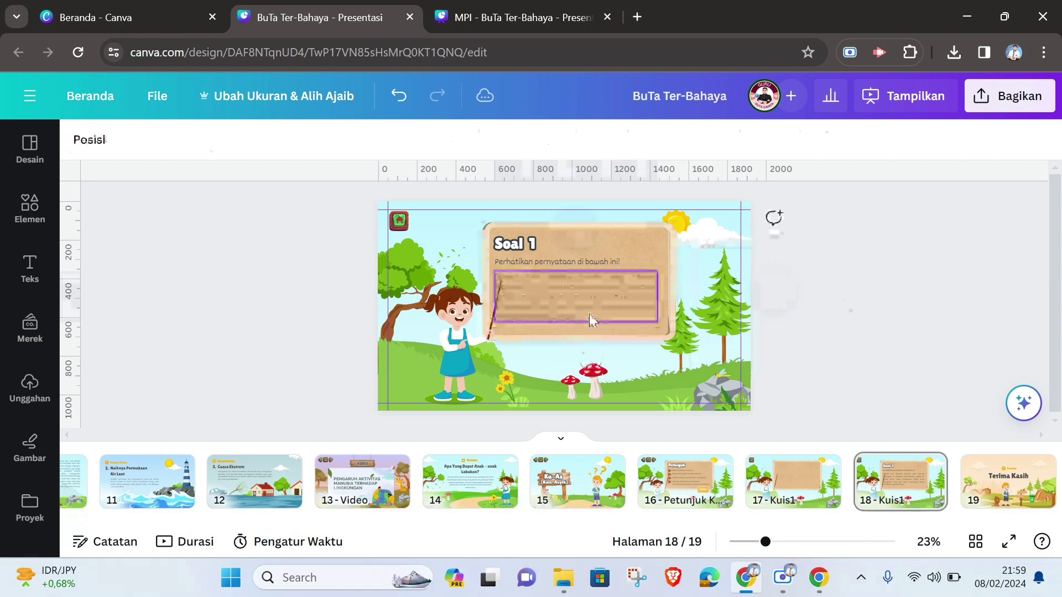
Shrink the girl illustration on page 18 so her pointer stick no longer covers the question text.
click(474, 334)
drag(502, 280, 487, 302)
click(869, 336)
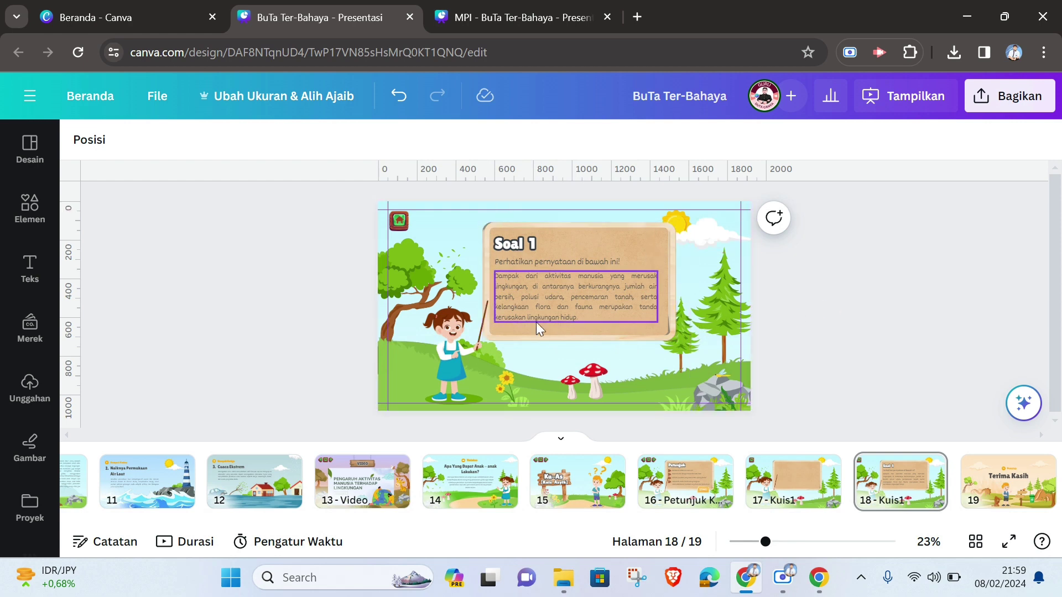
Shift the "Soal 1" heading, the instruction line and the question paragraph slightly upward on the board.
click(514, 245)
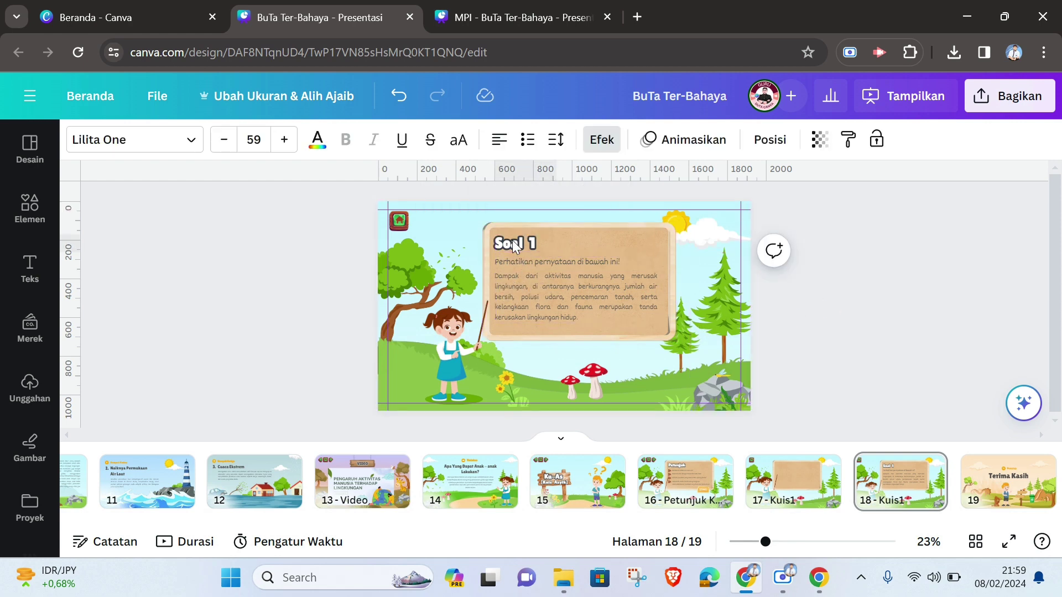
click(509, 260)
click(510, 276)
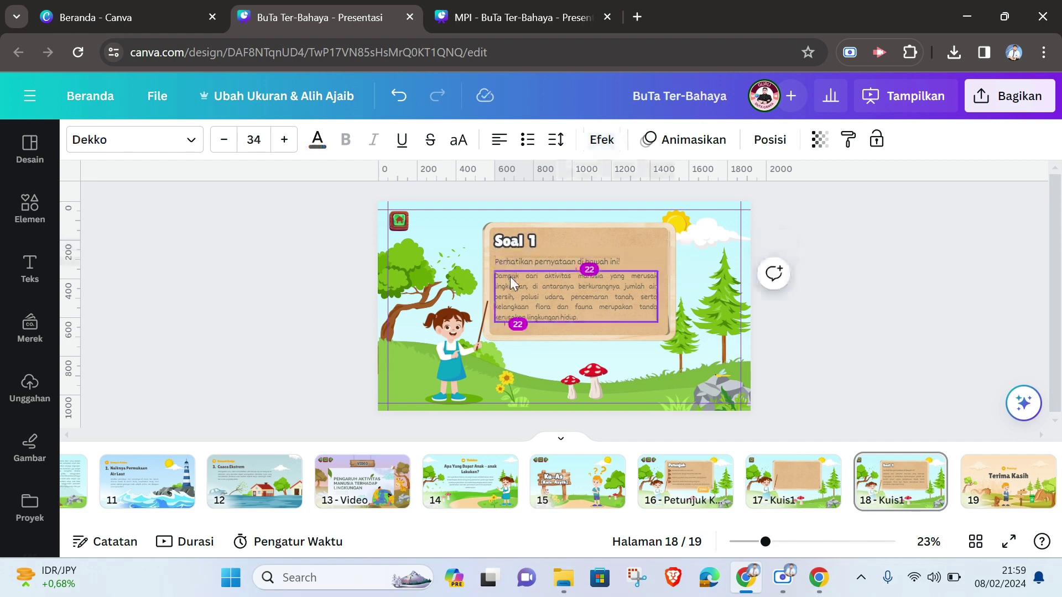
key(ctrl+z)
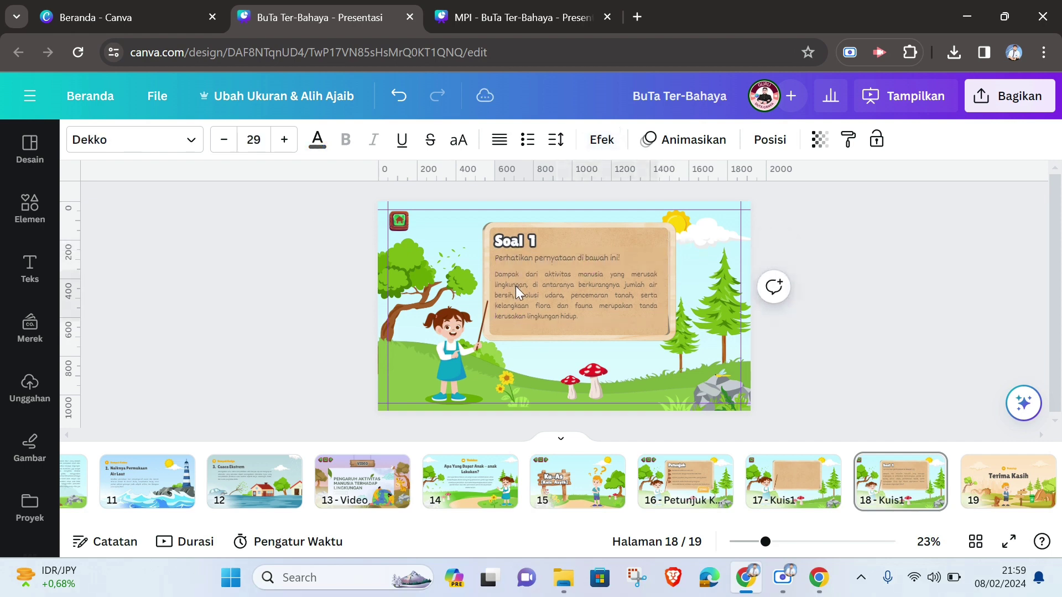
Search the graphic elements for "icon benar" and look through the check-mark icons.
click(32, 222)
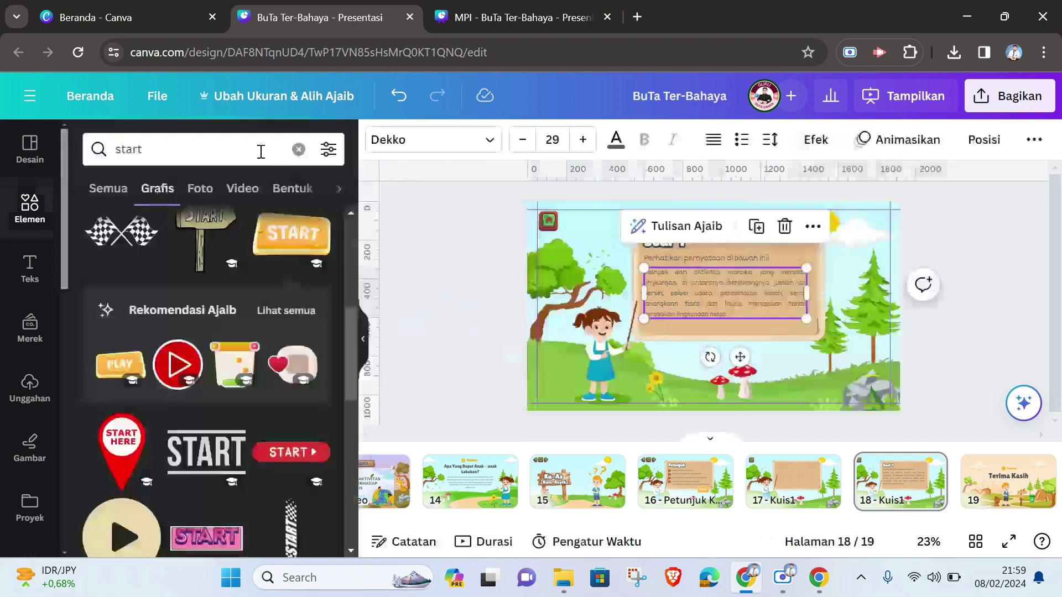
click(298, 148)
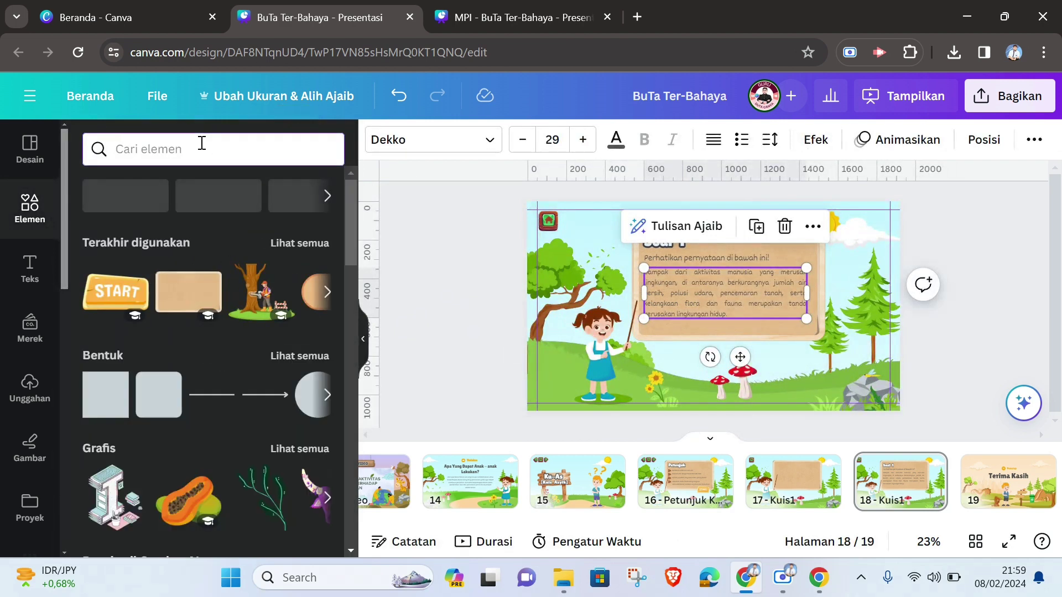
text(ic)
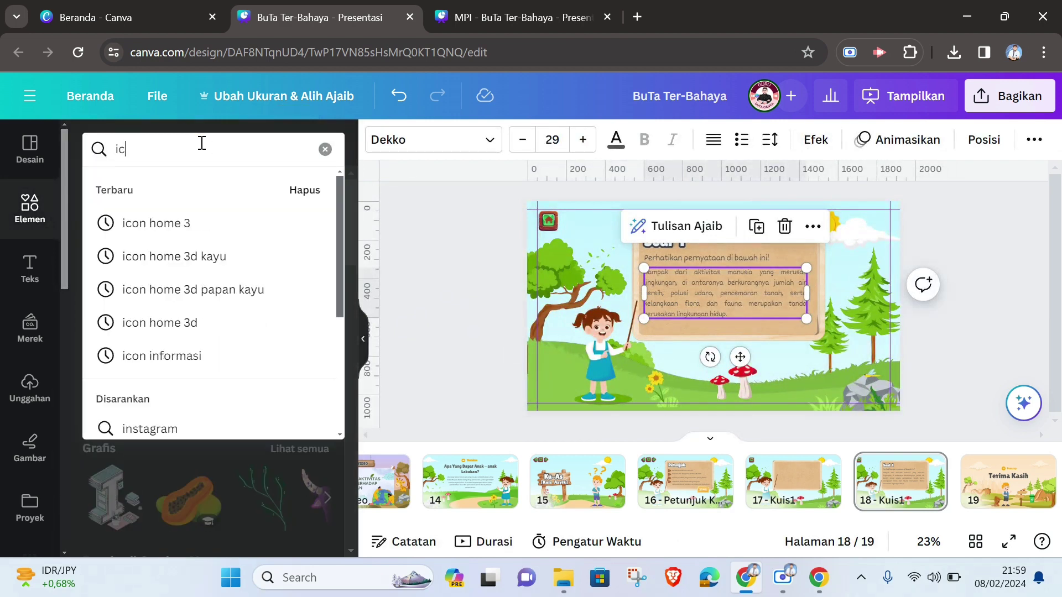
text(on benar)
key(Return)
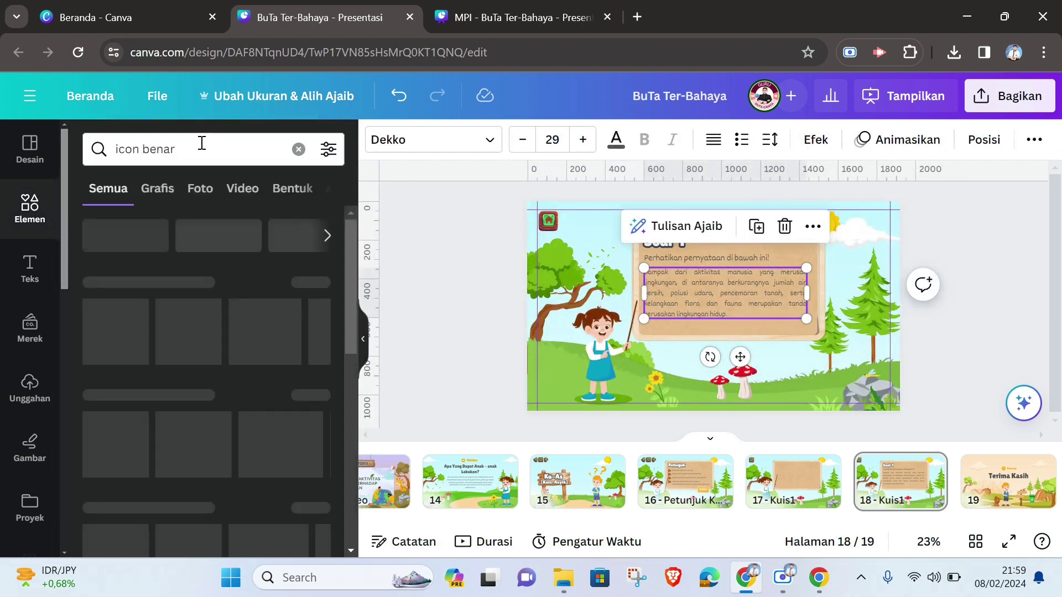
click(153, 193)
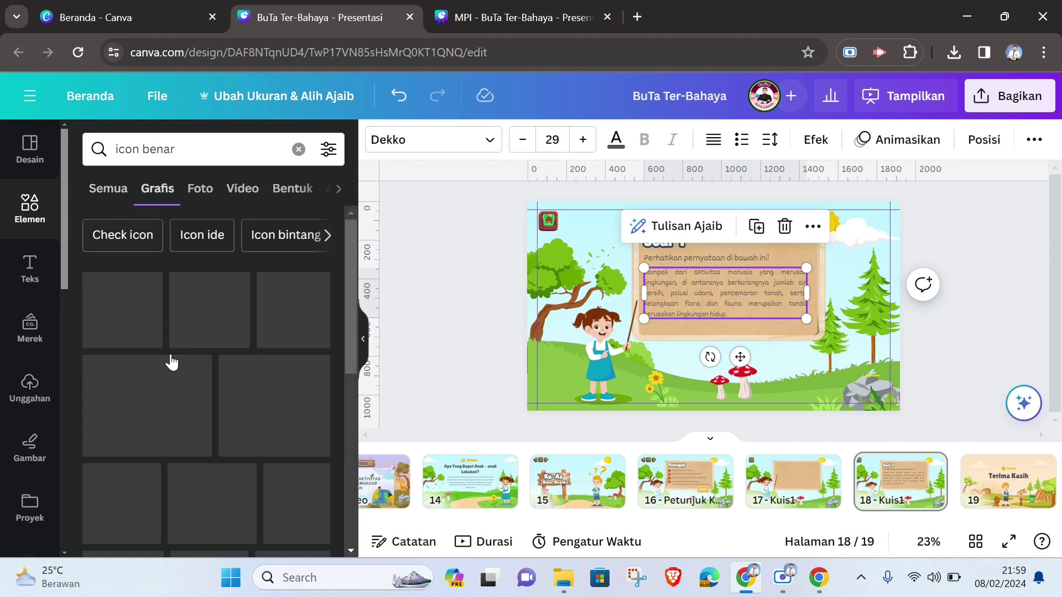
scroll(181, 406, down, 5)
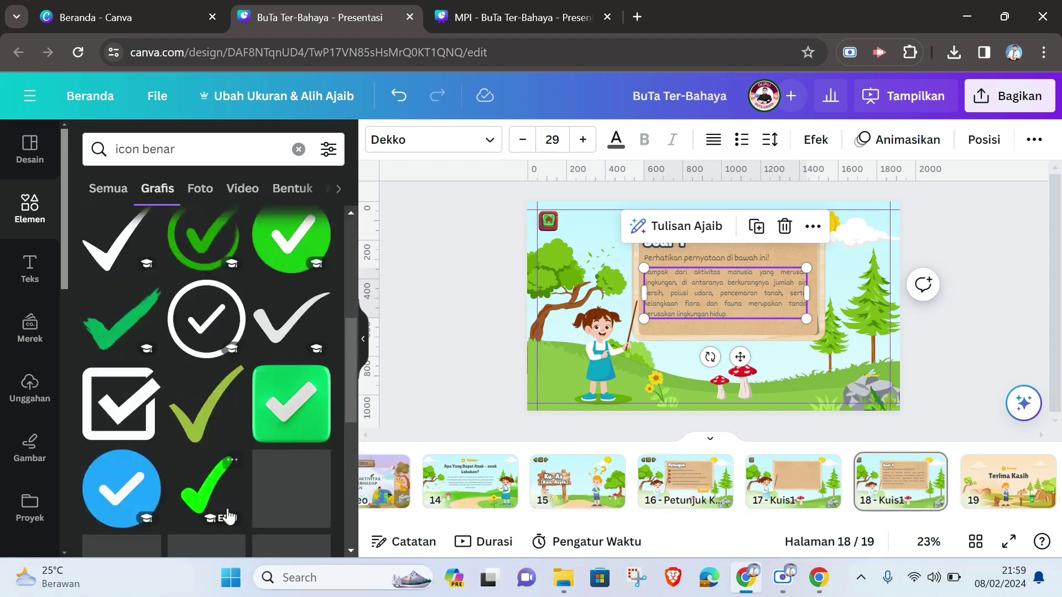
scroll(214, 474, down, 5)
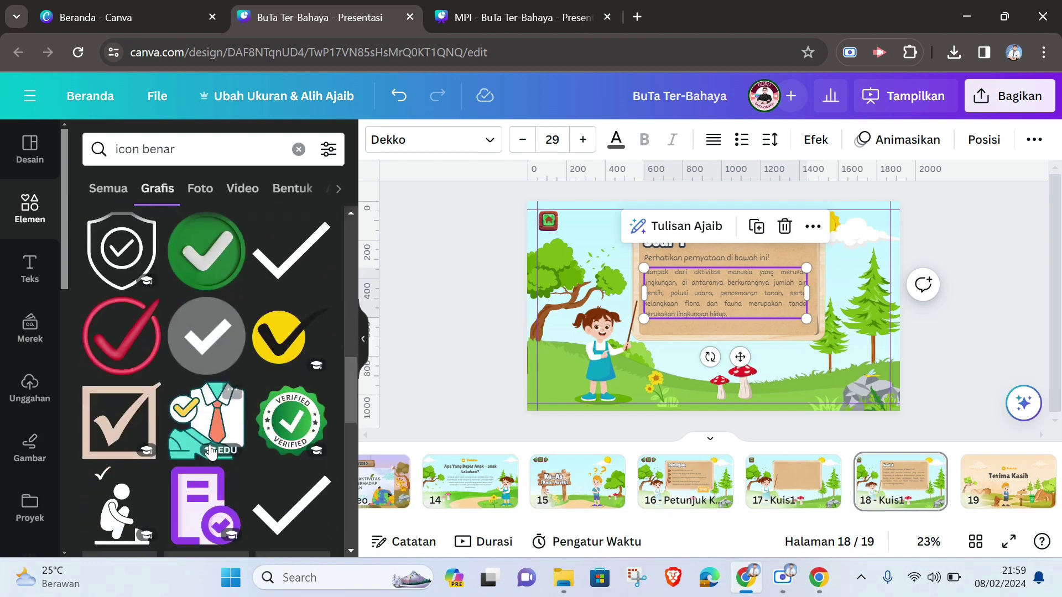
scroll(178, 320, up, 10)
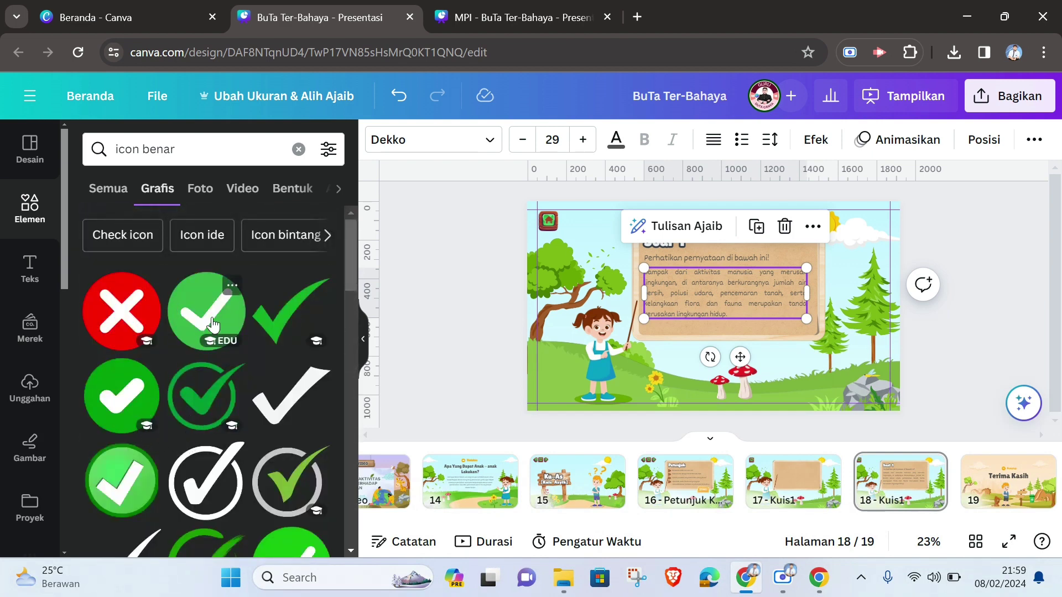
Search the graphics for "icon benar 3d", add the round green check-mark icon to page 18 and view all its recommended similar icons.
click(204, 155)
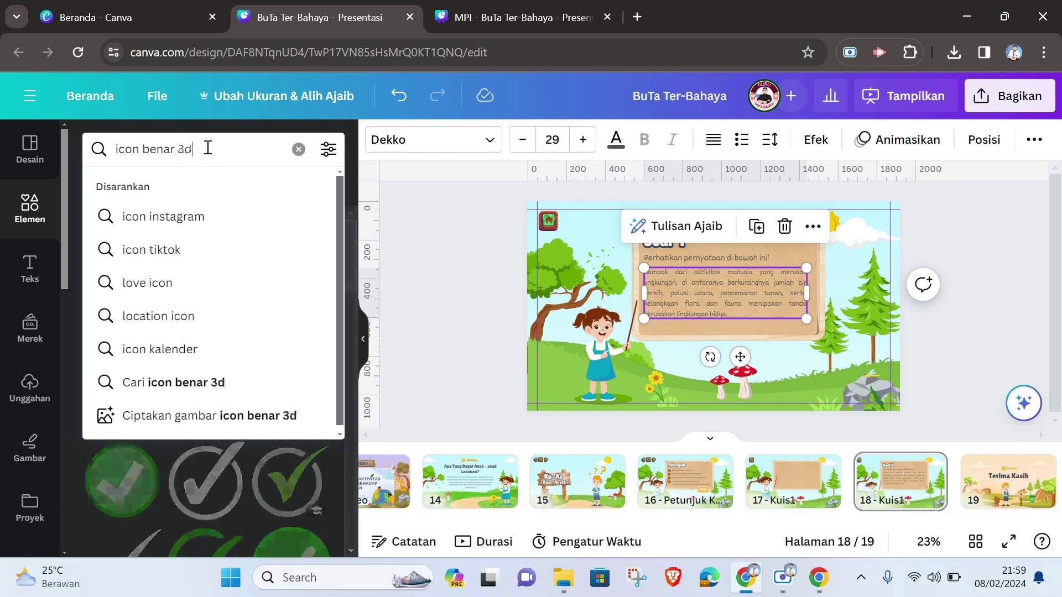
text(3d)
key(Return)
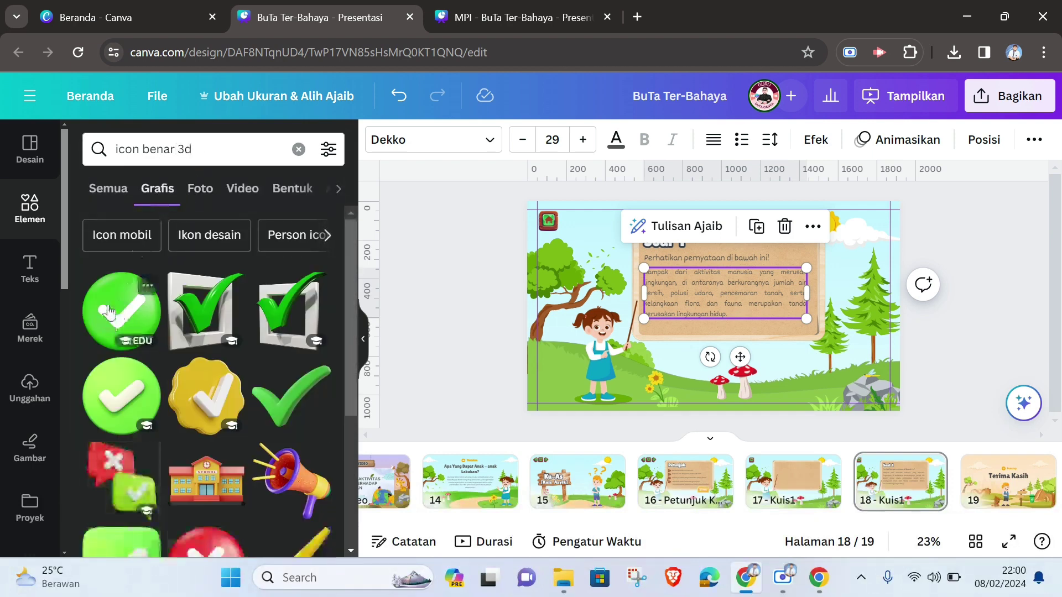
scroll(155, 378, down, 3)
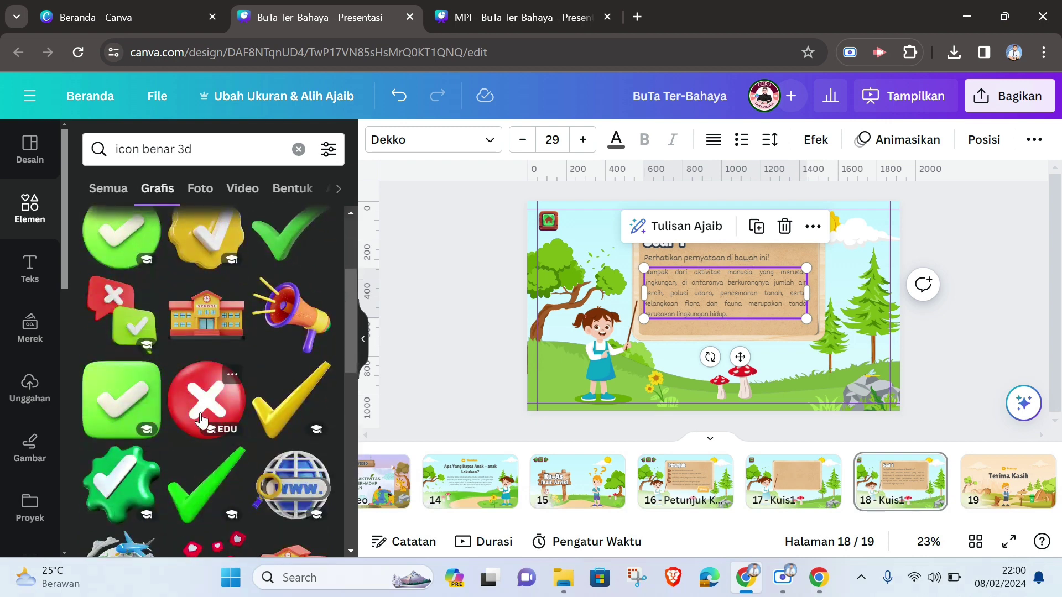
scroll(202, 420, up, 3)
click(131, 321)
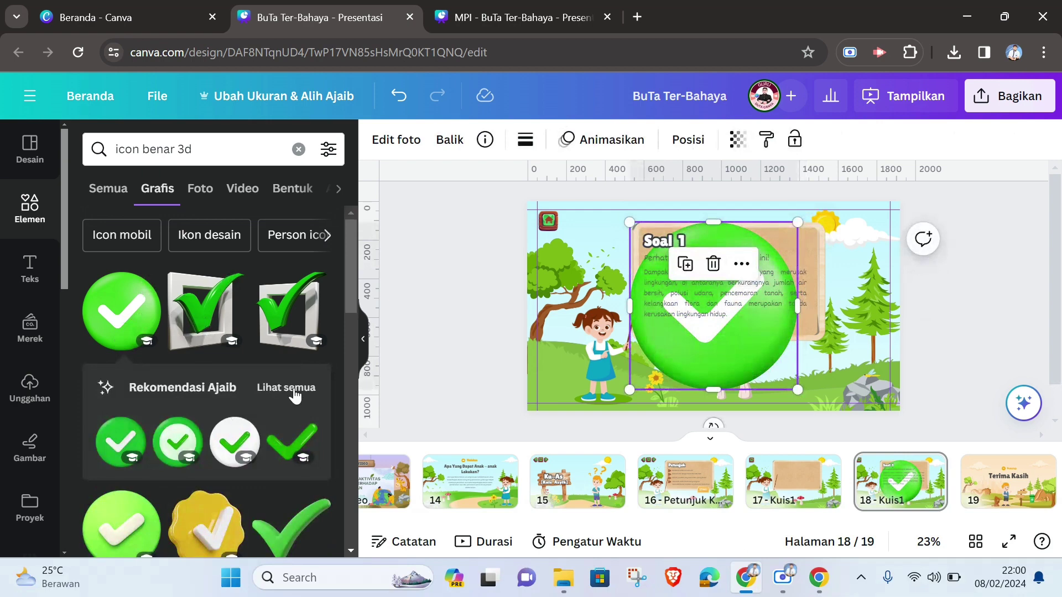
click(295, 396)
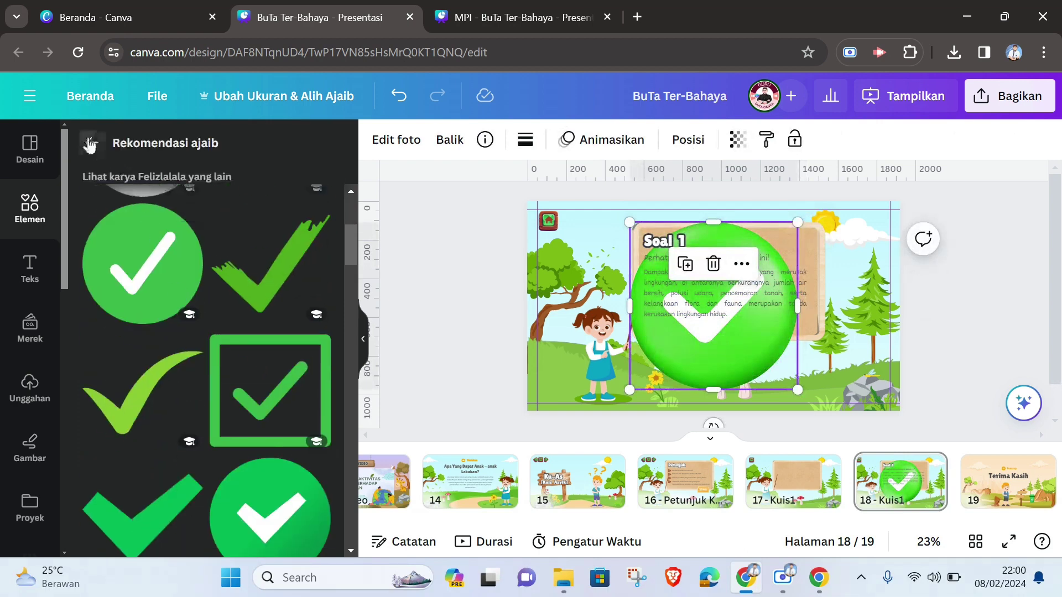
Add the round red cross icon from the "icon benar 3d" graphic results to page 18.
click(89, 145)
scroll(209, 376, down, 5)
click(209, 377)
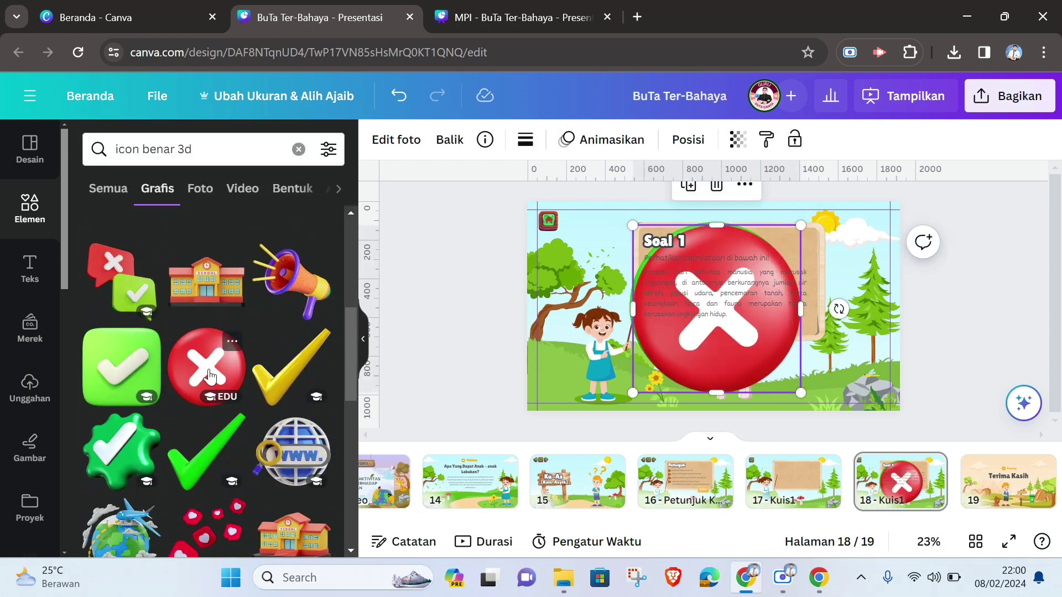
click(363, 340)
mouse_move(550, 357)
mouse_down()
mouse_move(562, 348)
mouse_move(540, 350)
mouse_up()
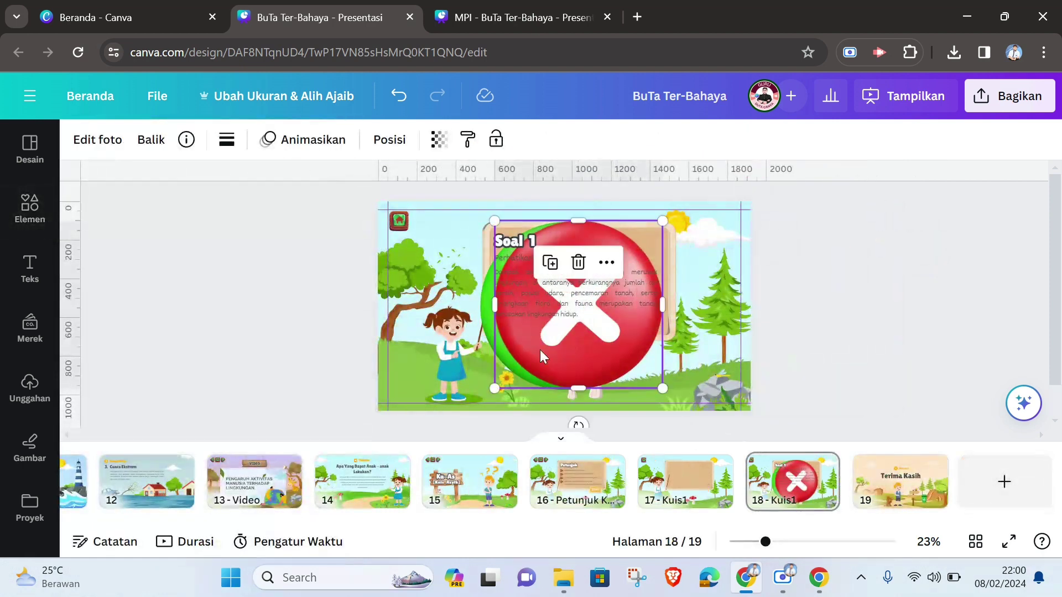
Shrink the green check and red cross icons together and place them side by side below the question paragraph.
shift+click(483, 322)
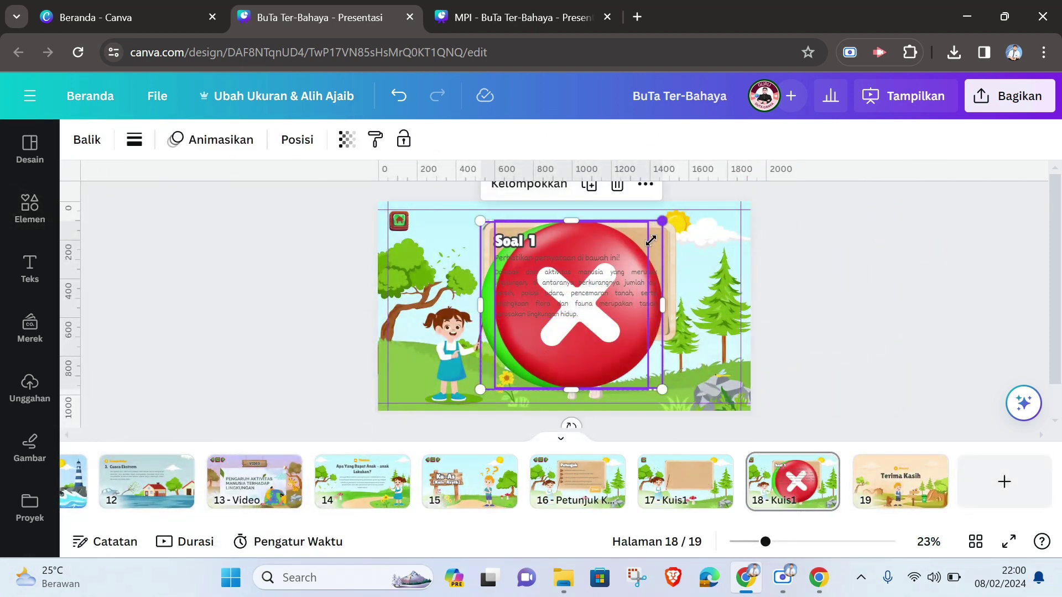
drag(651, 241, 639, 352)
click(548, 357)
click(506, 368)
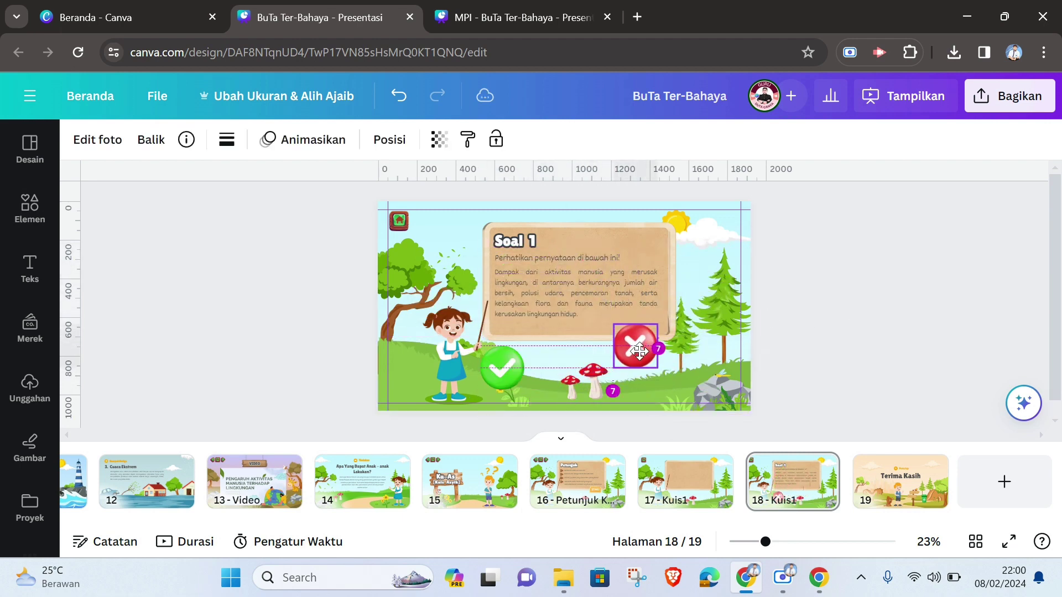
drag(510, 366, 594, 345)
Shrink the check and cross pair further and center it on the lower edge of the question board.
shift+click(647, 365)
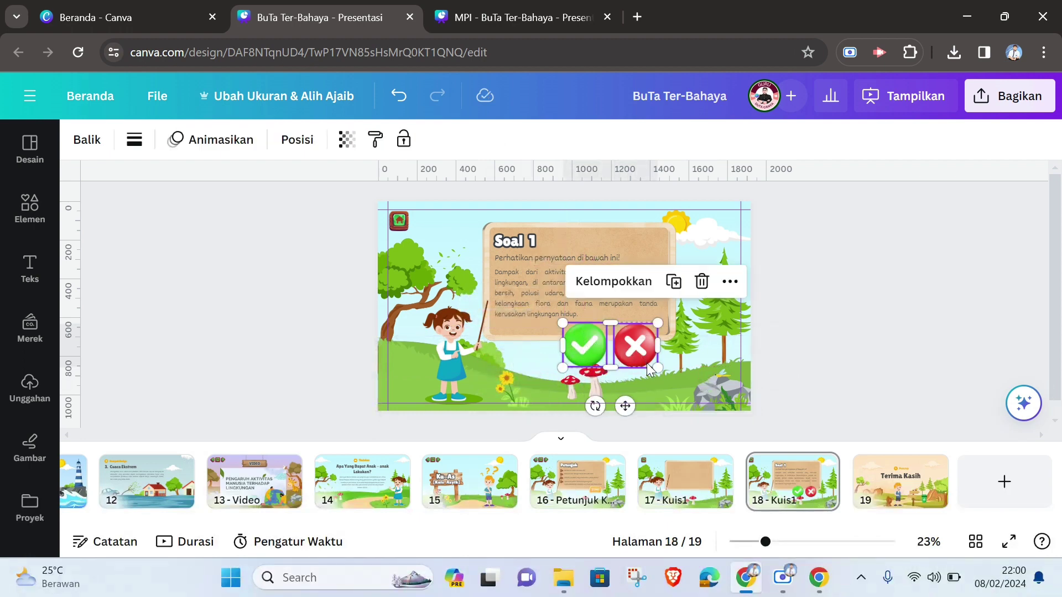
drag(658, 368, 609, 350)
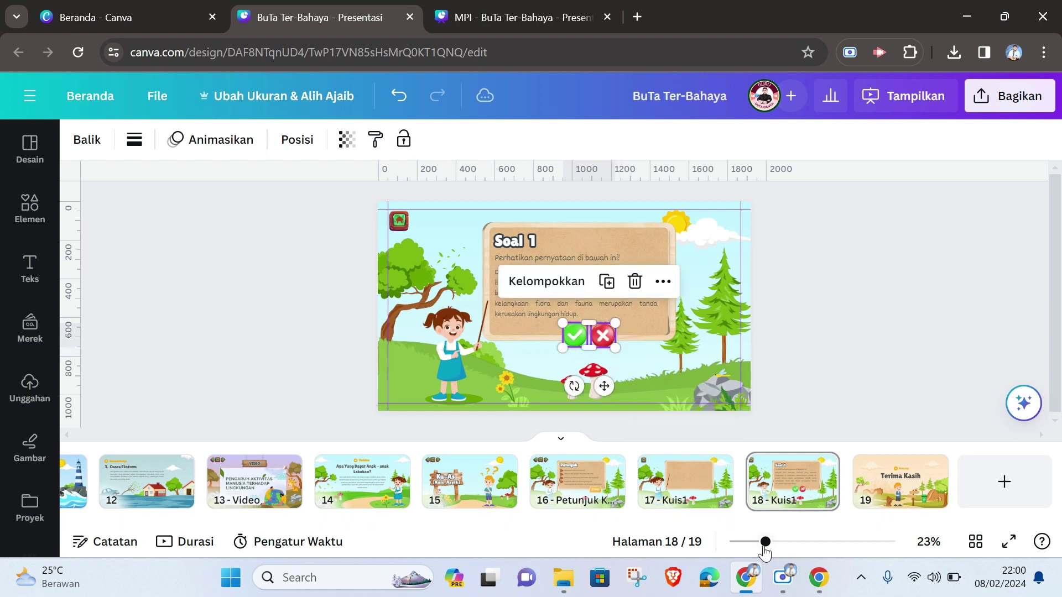
drag(765, 542, 786, 544)
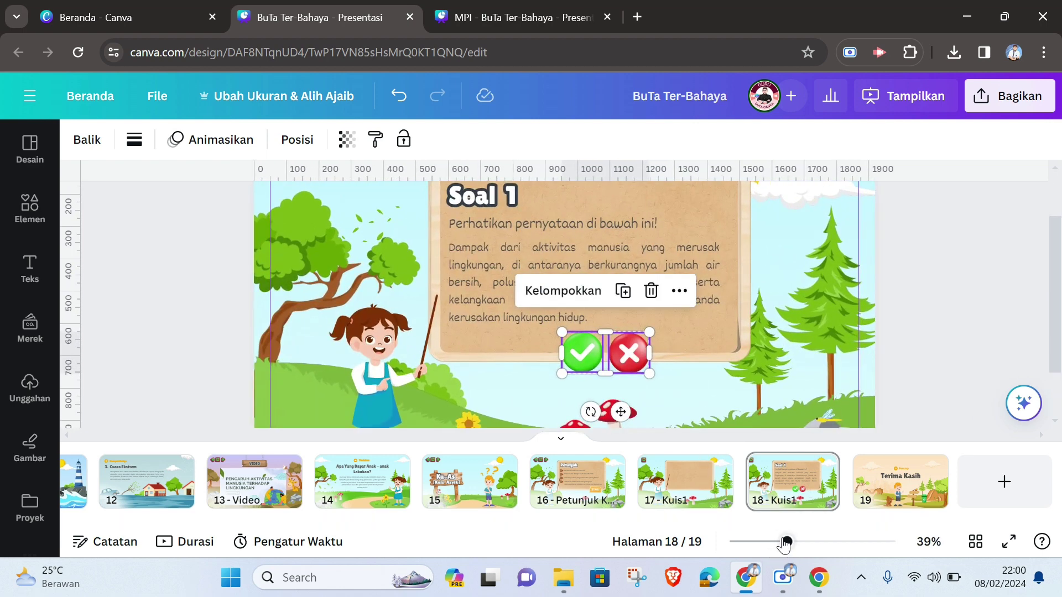
click(952, 323)
click(585, 356)
shift+click(636, 360)
mouse_move(633, 360)
mouse_down()
mouse_move(608, 360)
mouse_move(617, 360)
mouse_up()
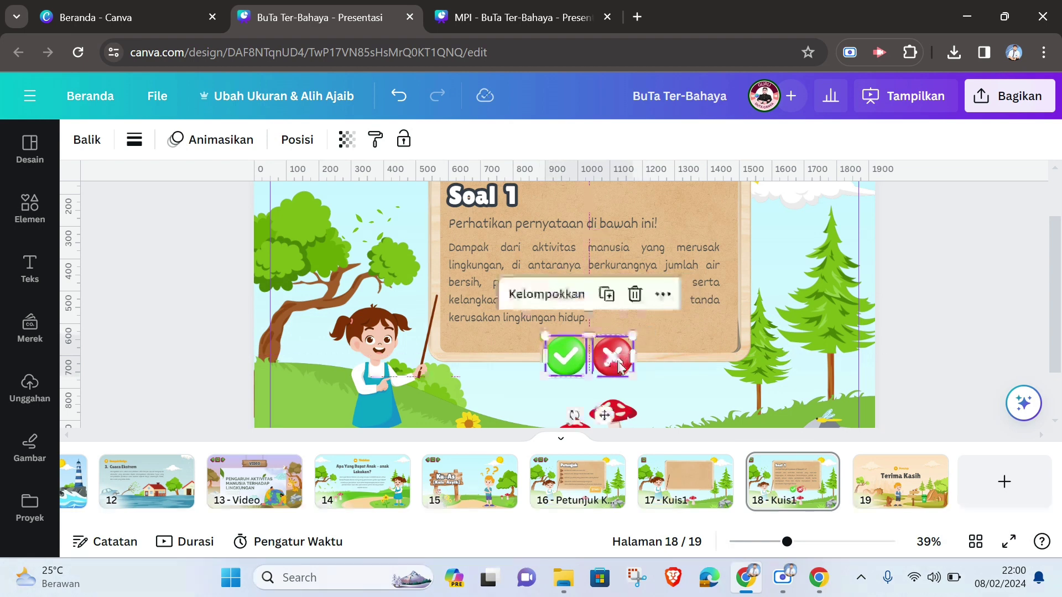
click(962, 287)
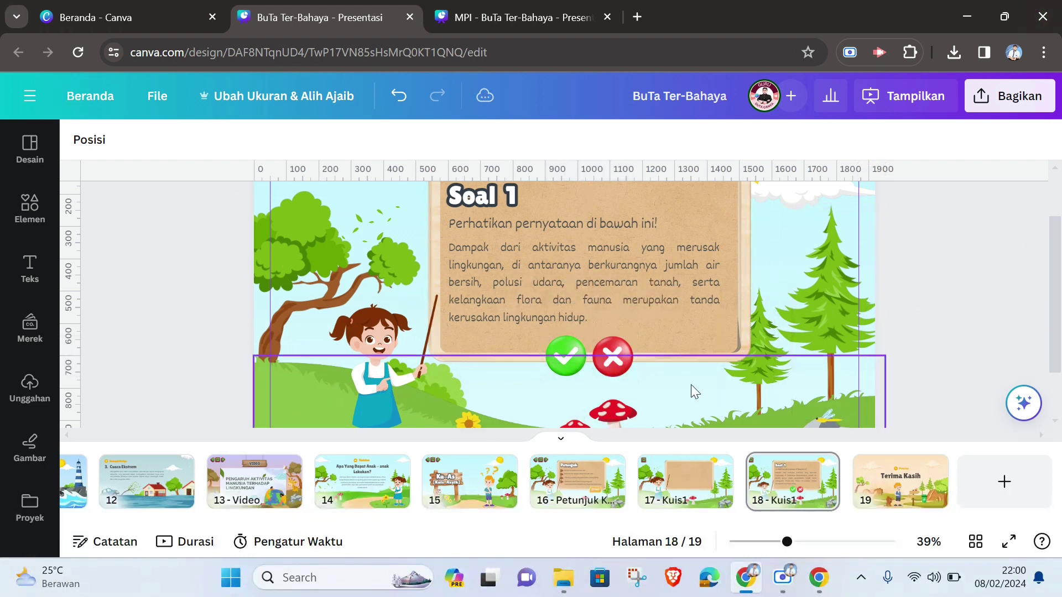
scroll(596, 294, up, 2)
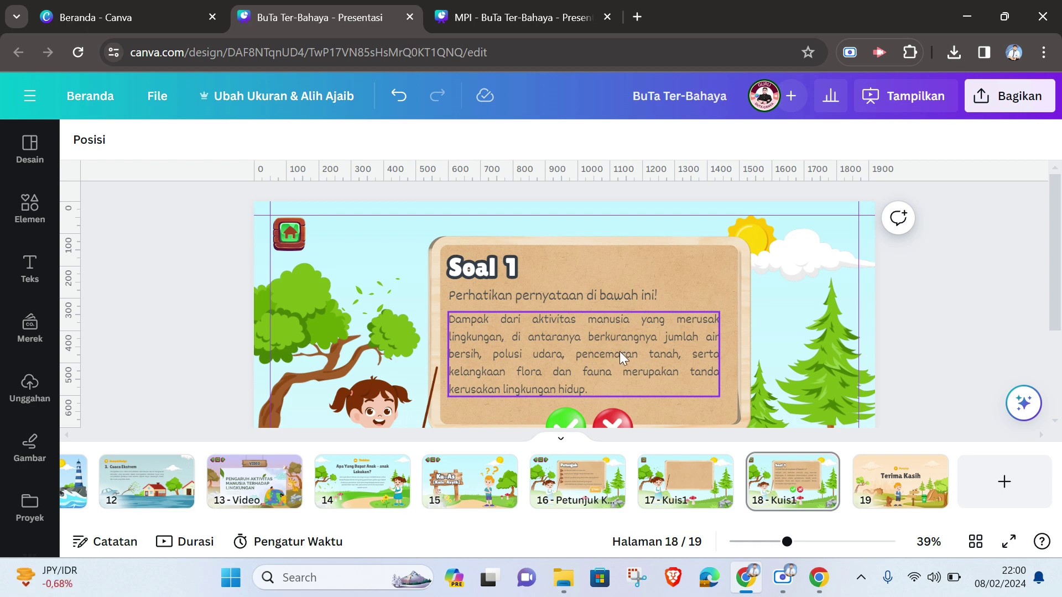
click(618, 383)
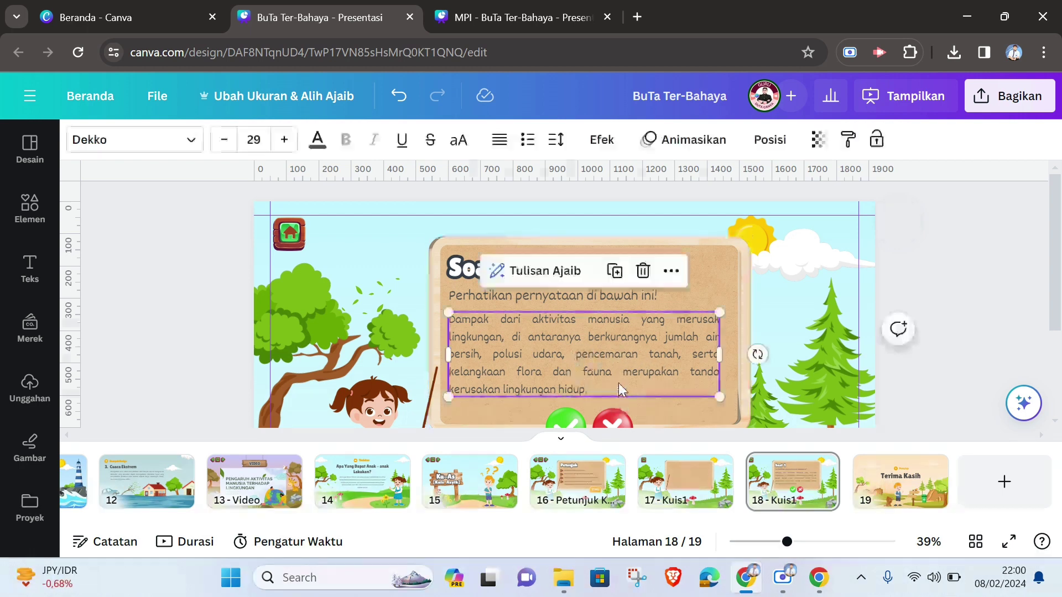
scroll(626, 382, down, 2)
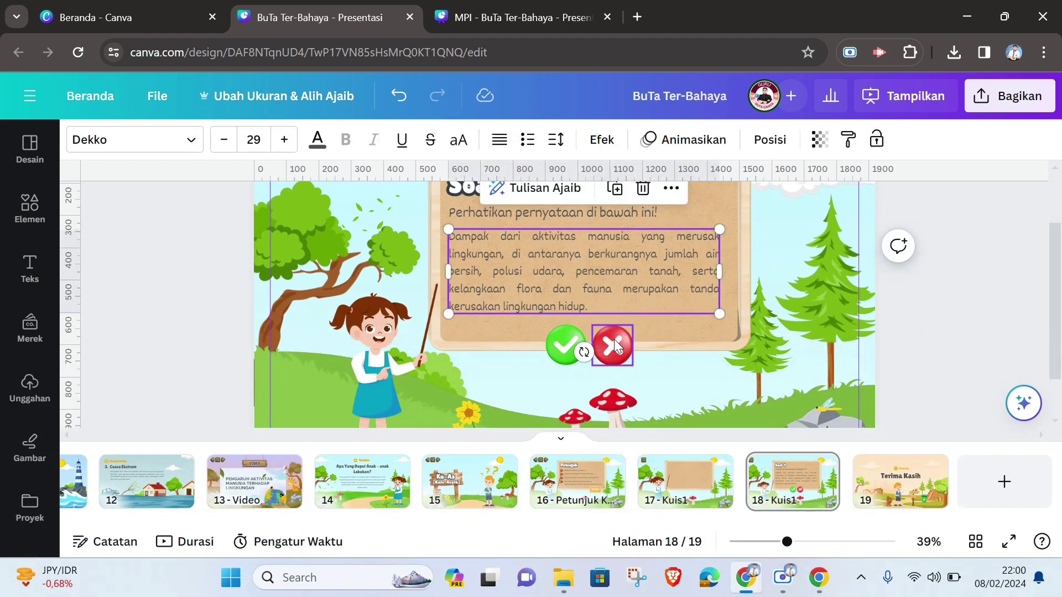
click(940, 343)
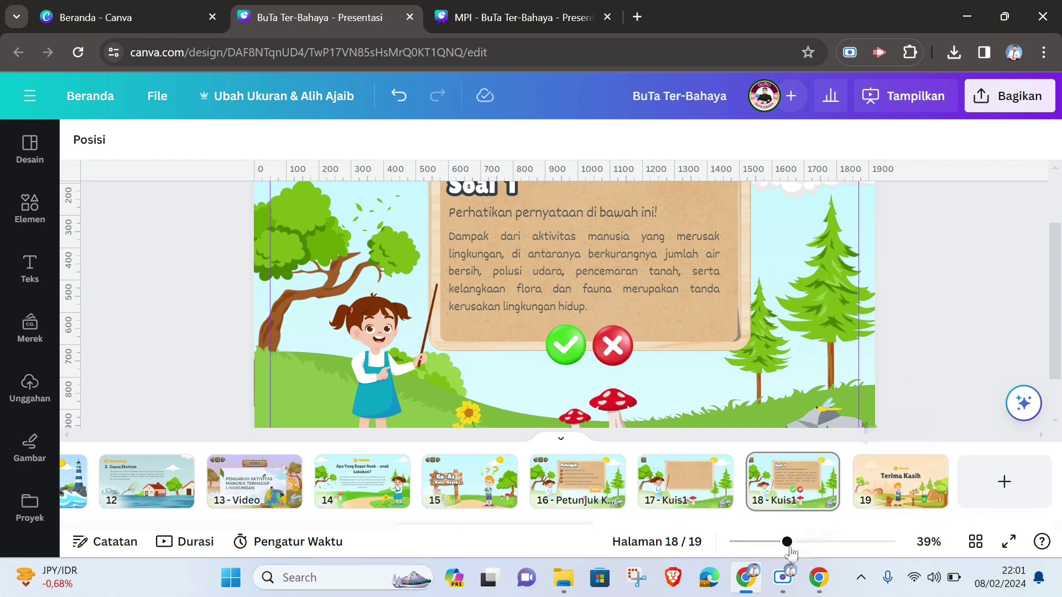
drag(787, 541, 767, 542)
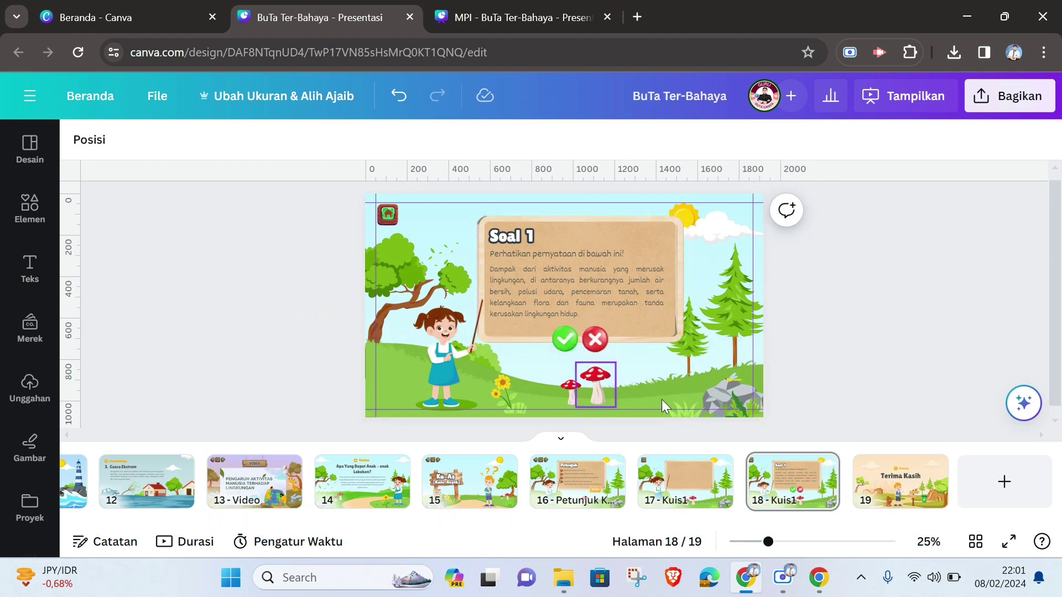
Duplicate page 18 and delete the heading, board, instruction line, question paragraph and both answer icons from the copy.
click(823, 468)
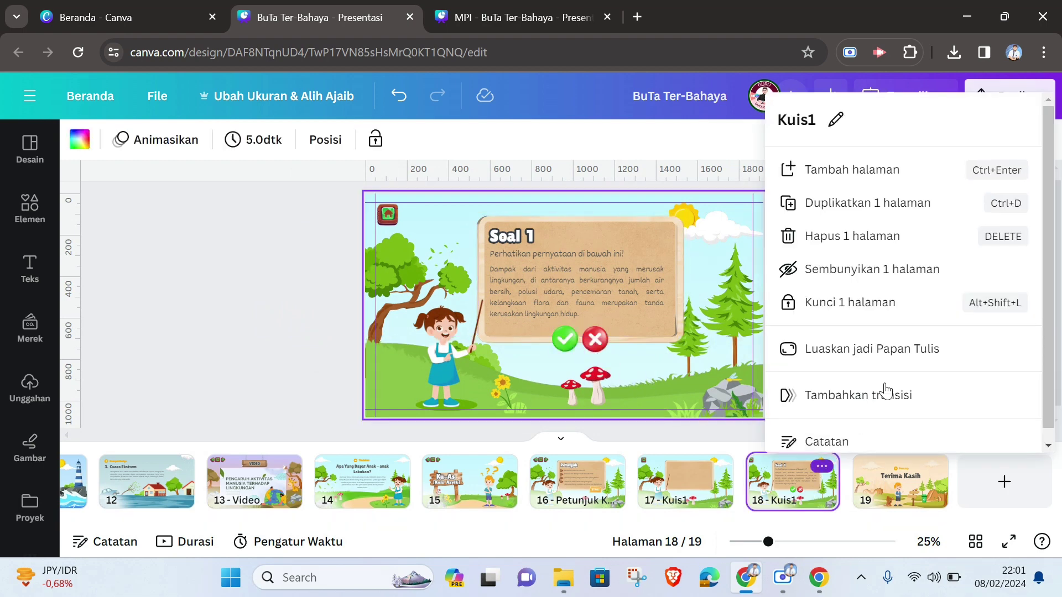
click(870, 203)
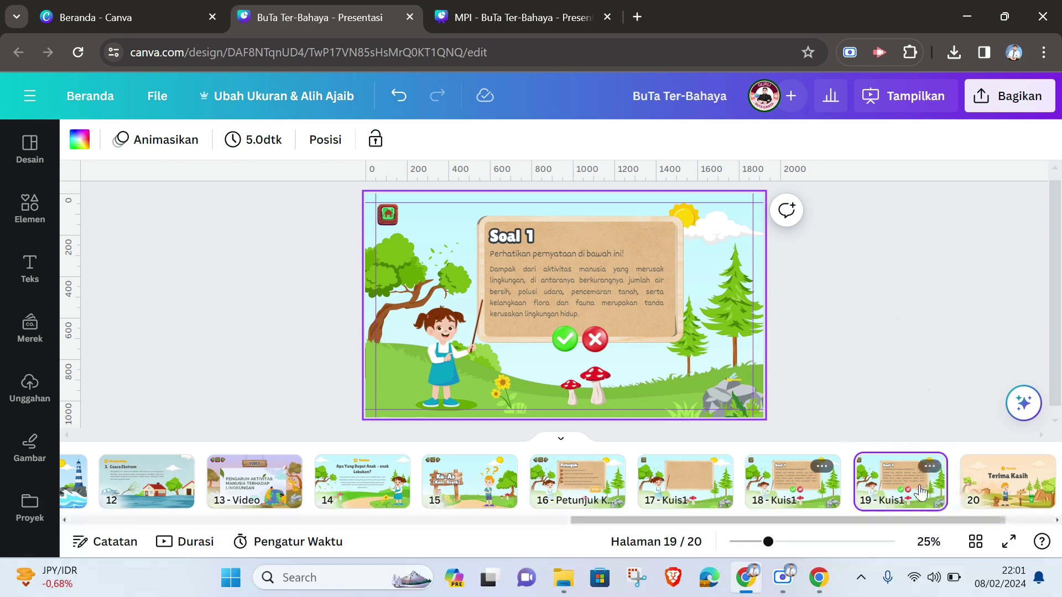
click(520, 233)
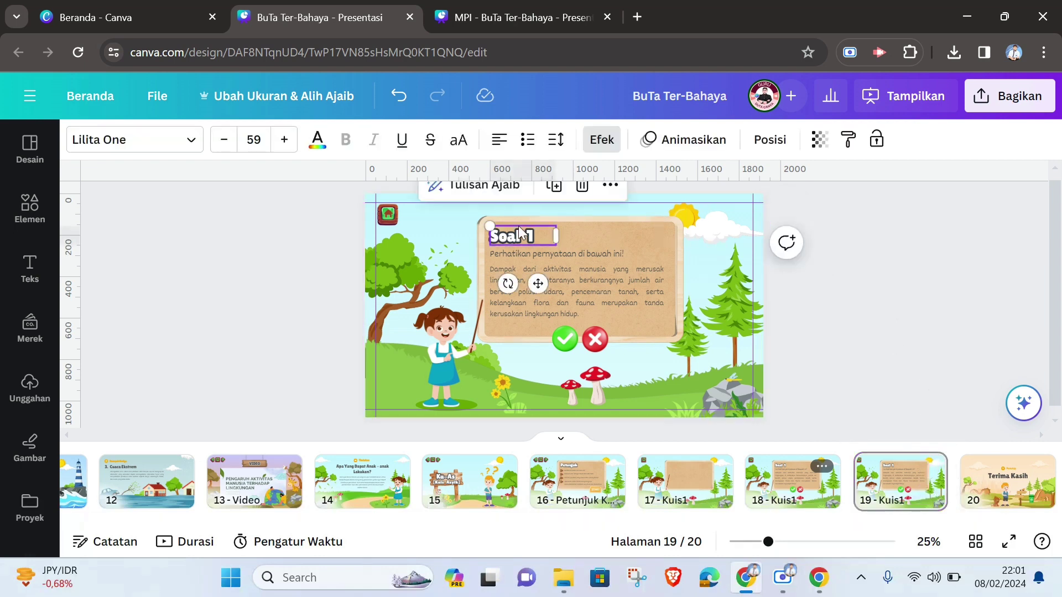
key(Delete)
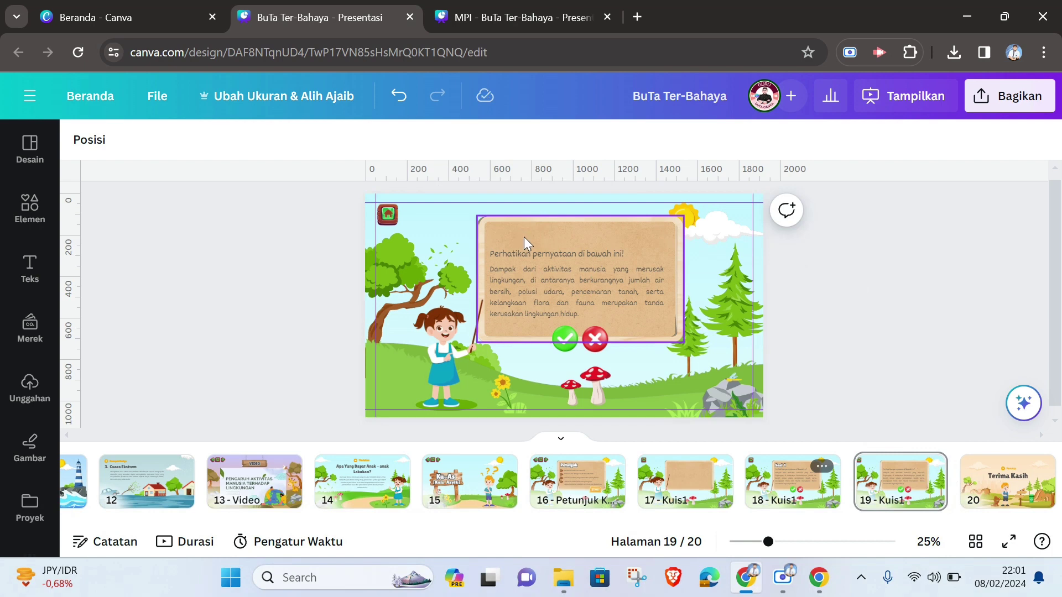
click(524, 237)
key(Delete)
click(531, 257)
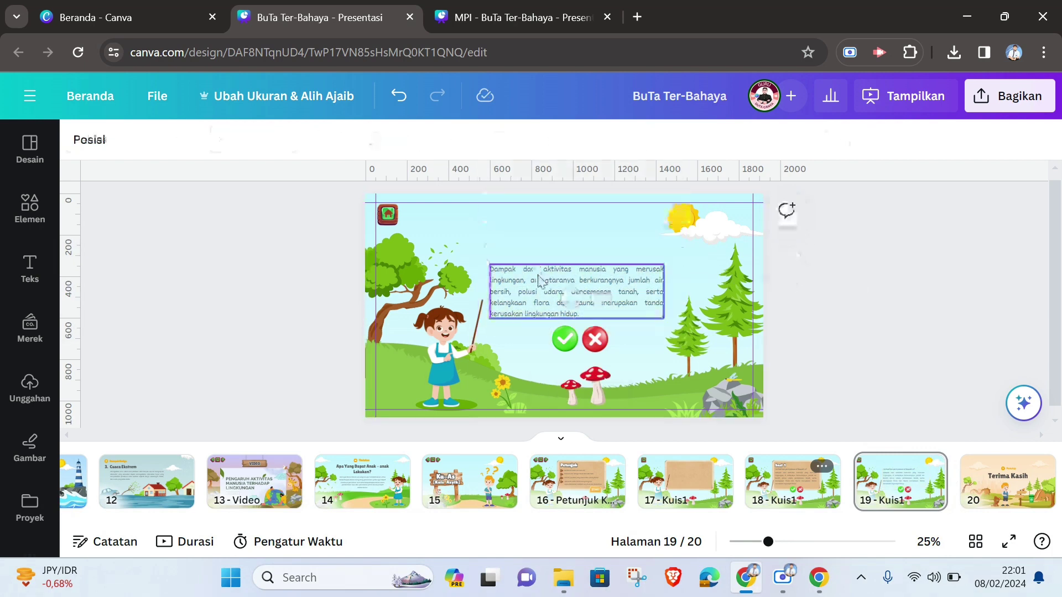
key(Delete)
click(600, 347)
key(Delete)
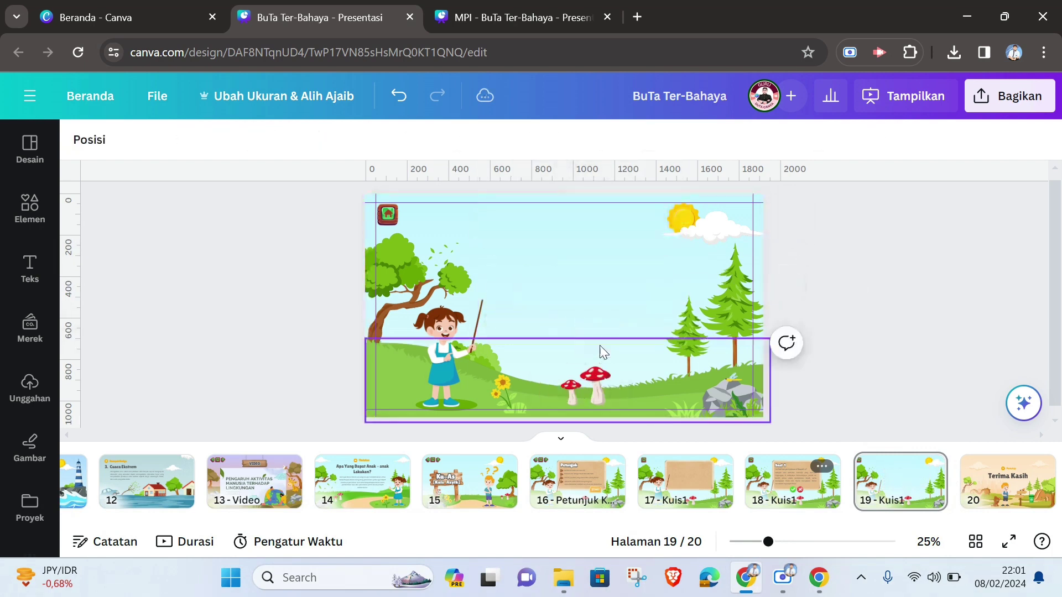
Rename page 19 as "Jawaban Benar".
click(932, 467)
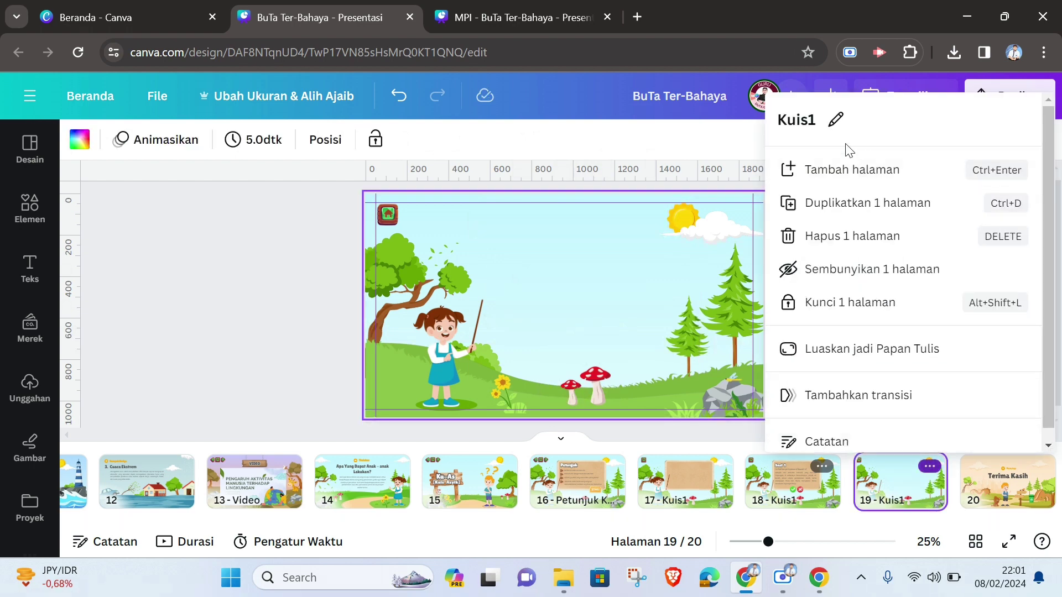
click(837, 120)
text(Ja)
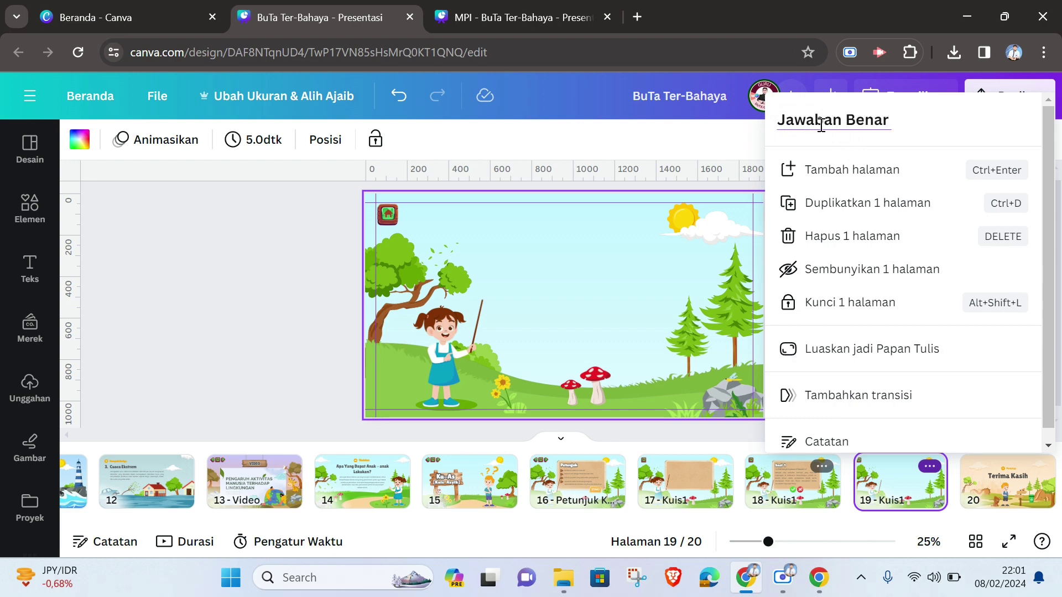
text(waban Benar)
key(Return)
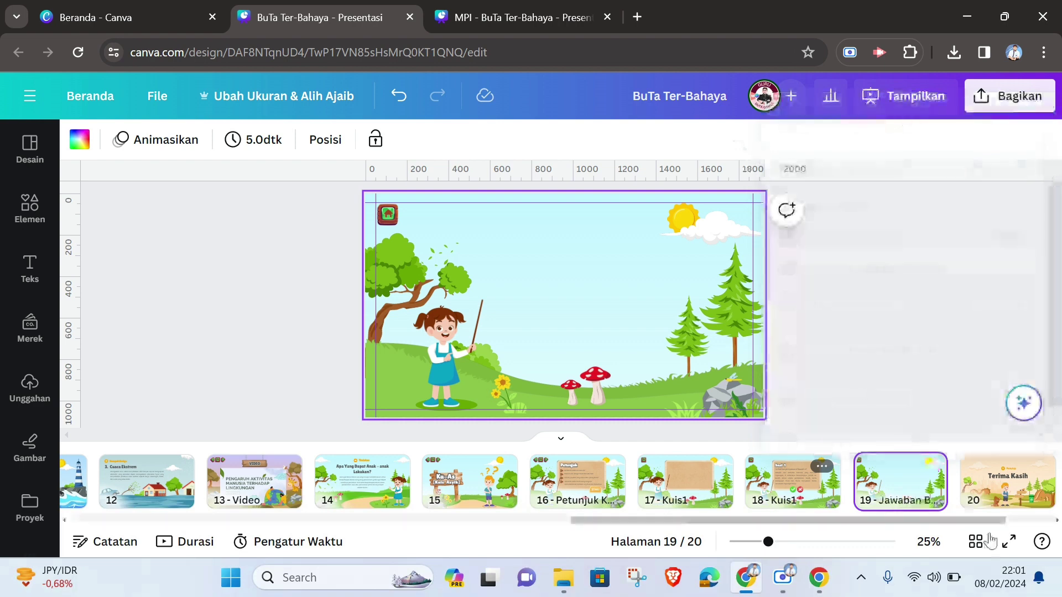
click(930, 466)
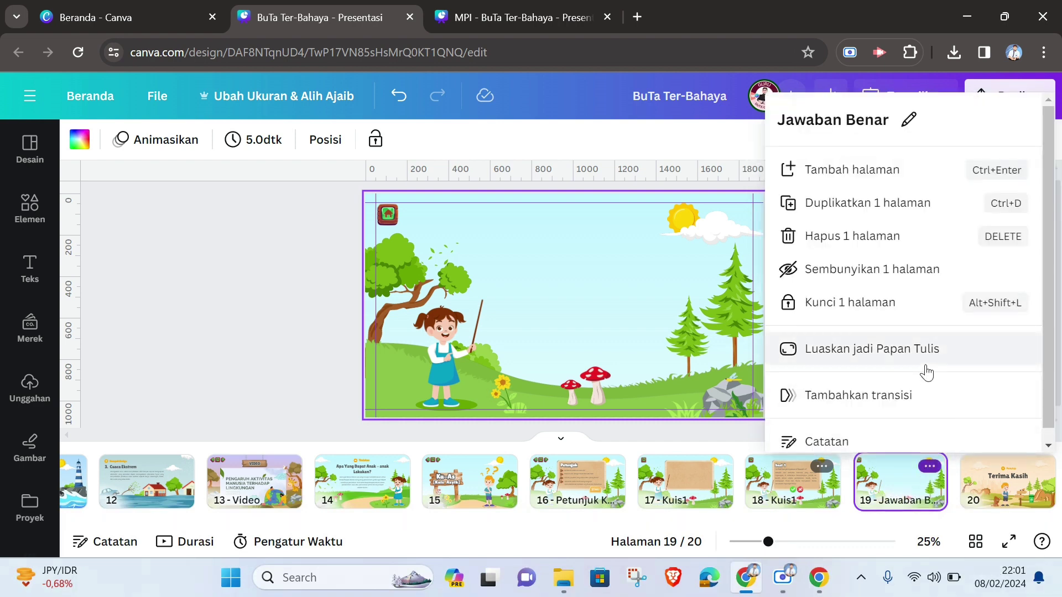
click(913, 119)
click(856, 120)
drag(856, 120, 888, 122)
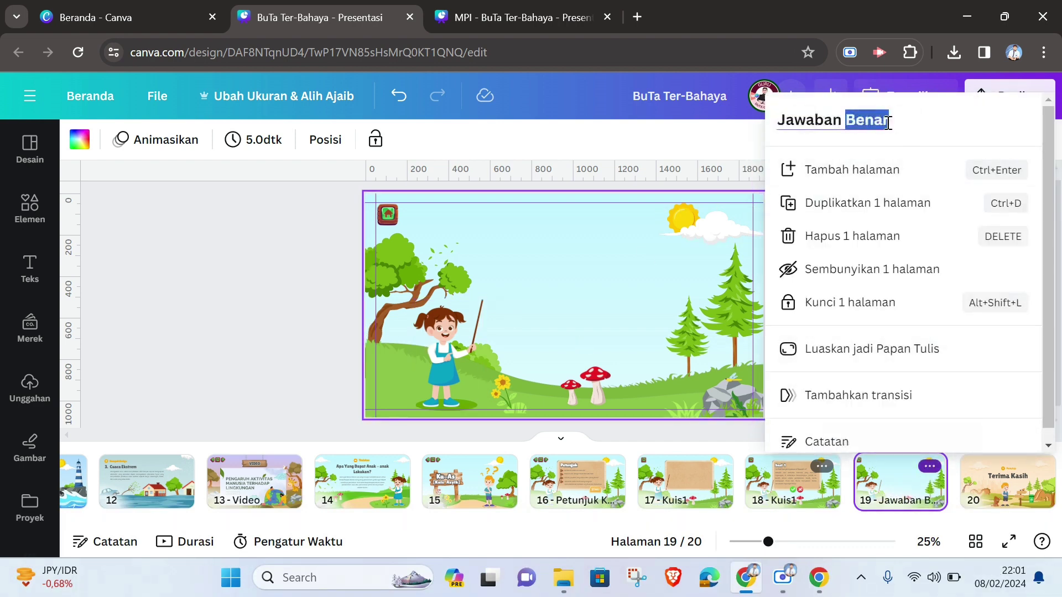
click(297, 293)
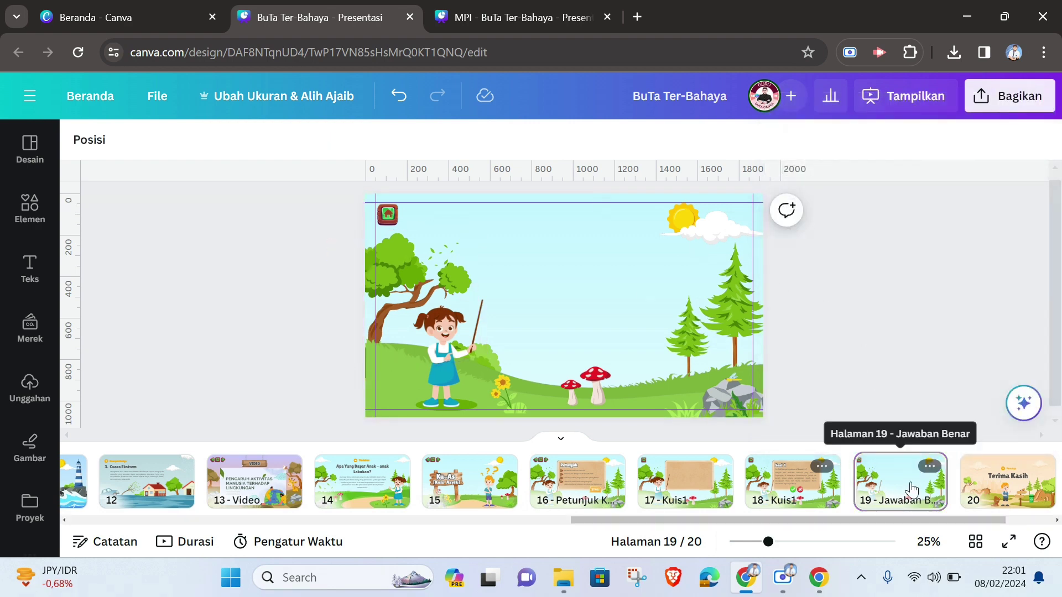
Duplicate the "Jawaban Benar" page and rename the copy as "Jawaban Salah".
click(929, 466)
click(881, 220)
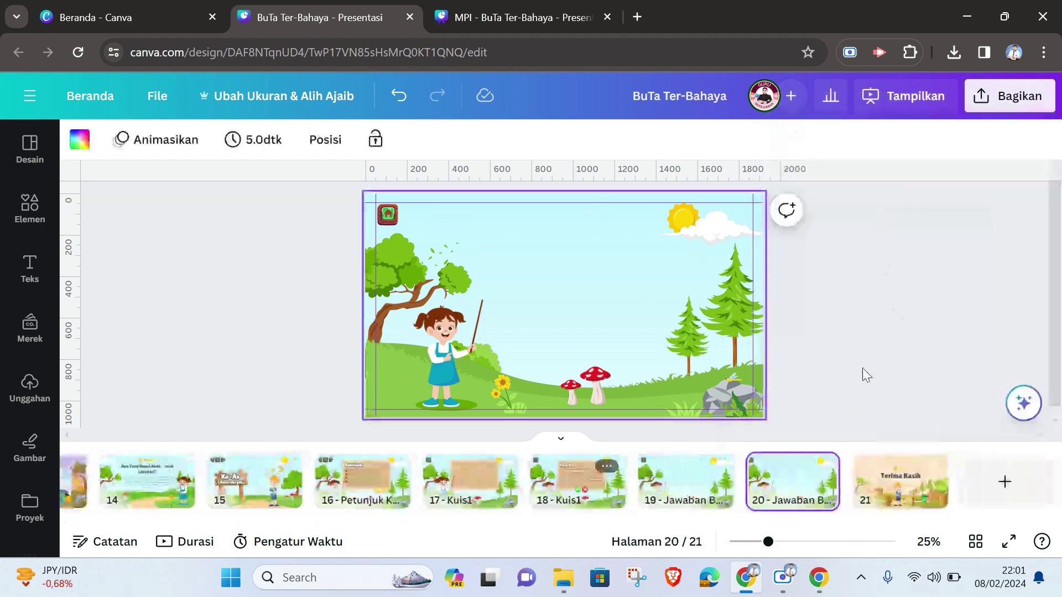
click(821, 468)
click(849, 120)
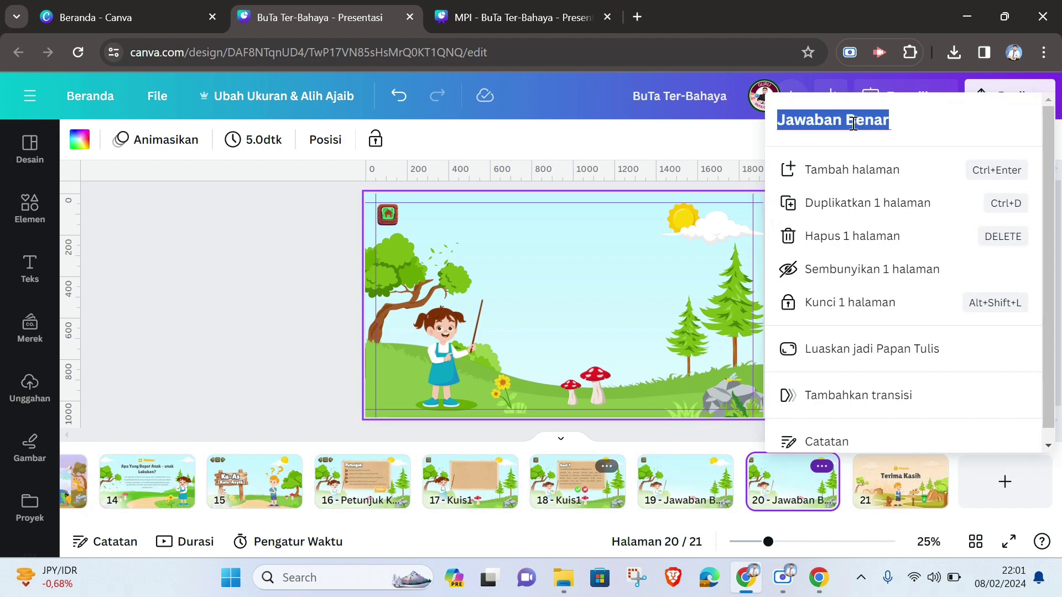
click(849, 120)
drag(851, 120, 886, 122)
text(Salah)
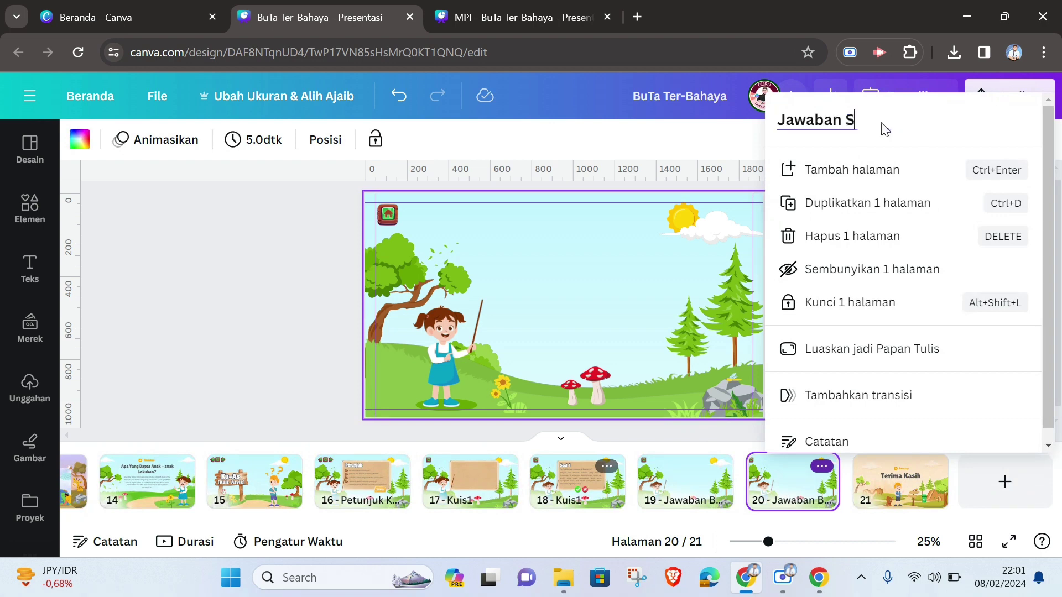
click(710, 152)
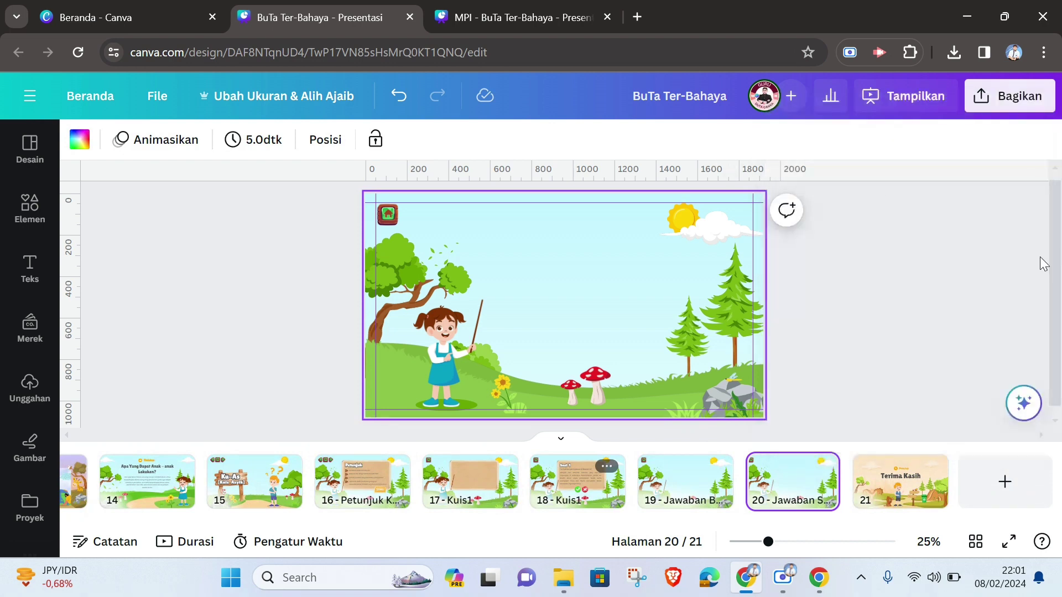
click(686, 490)
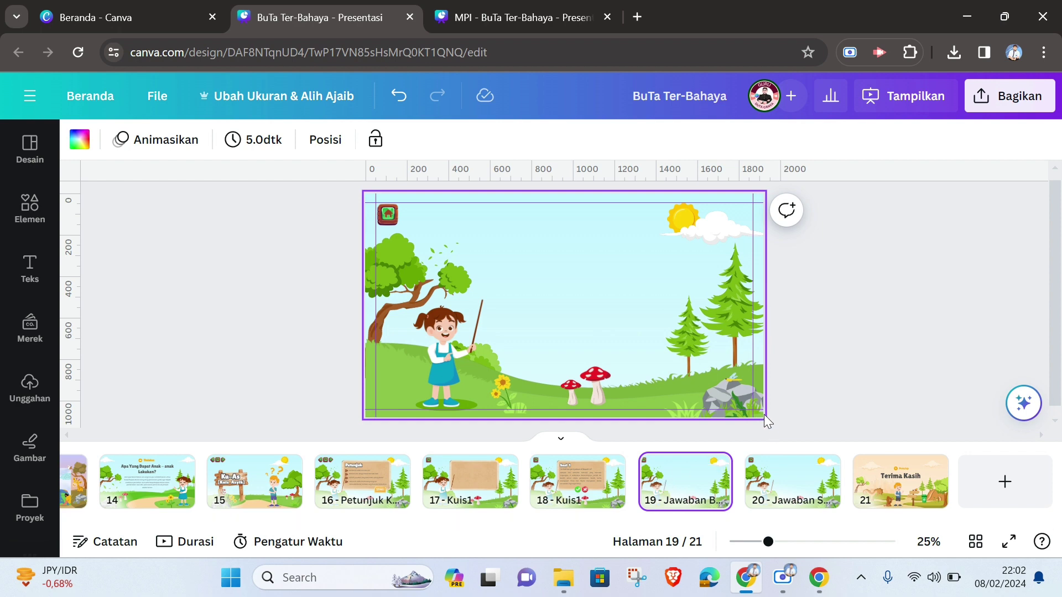
click(889, 317)
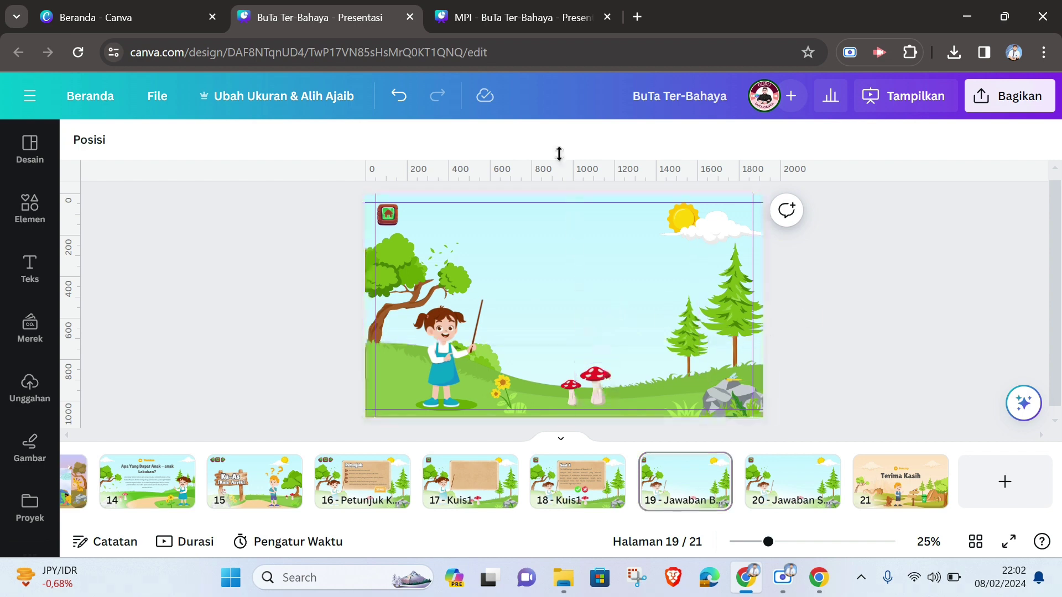
click(30, 208)
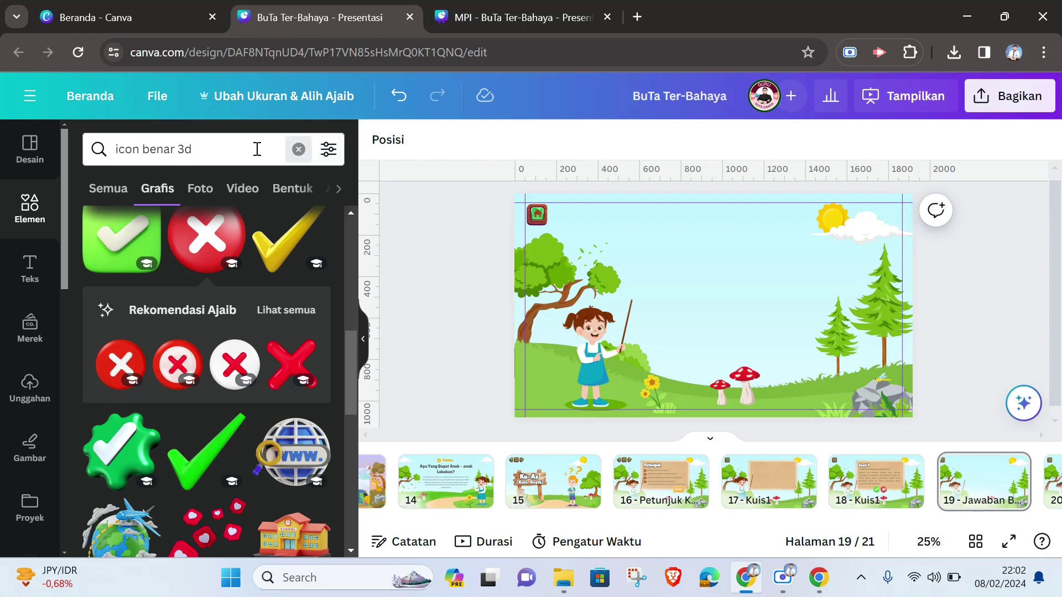
click(297, 147)
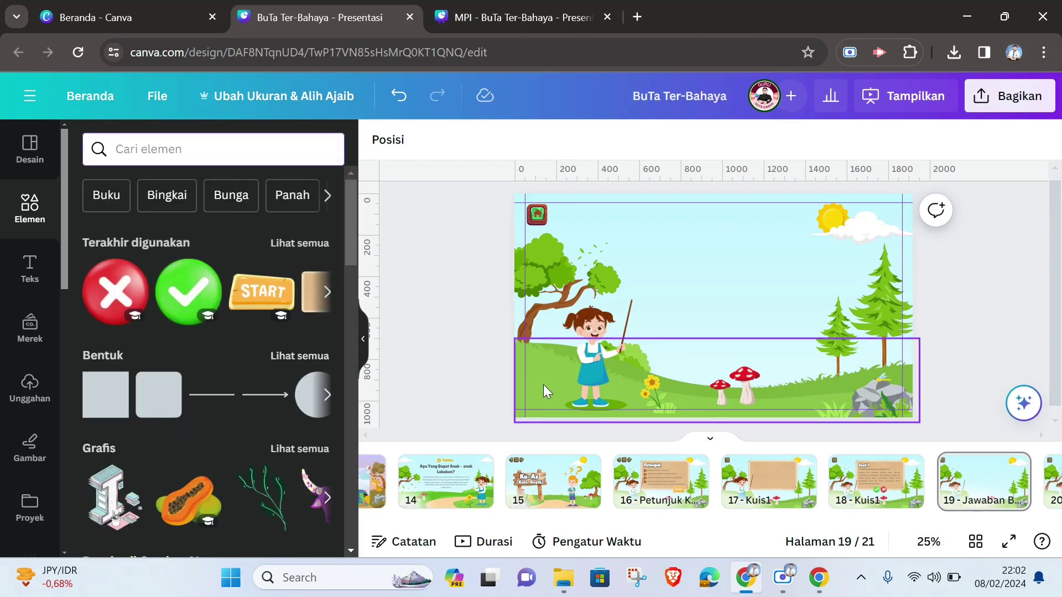
Copy the wooden signboard from page 15 onto the "Jawaban Benar" page and place it beside the girl.
click(529, 508)
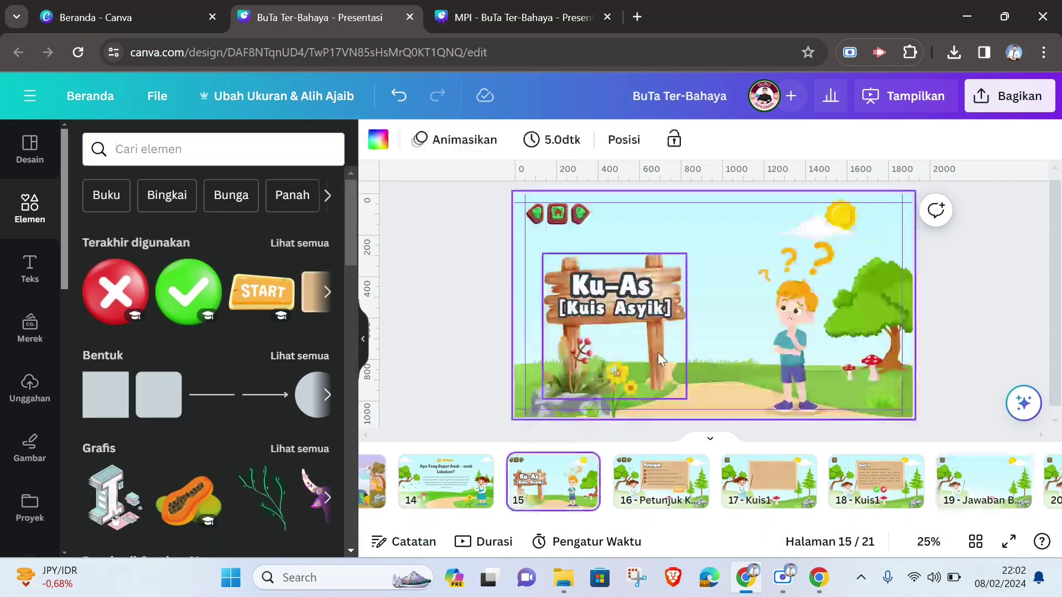
click(658, 352)
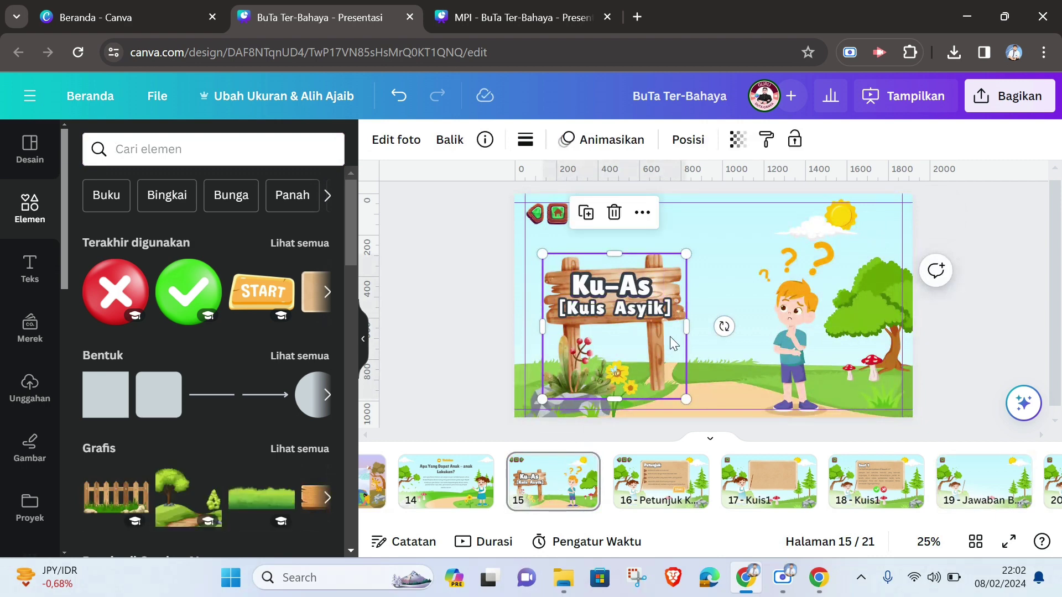
scroll(903, 531, right, 3)
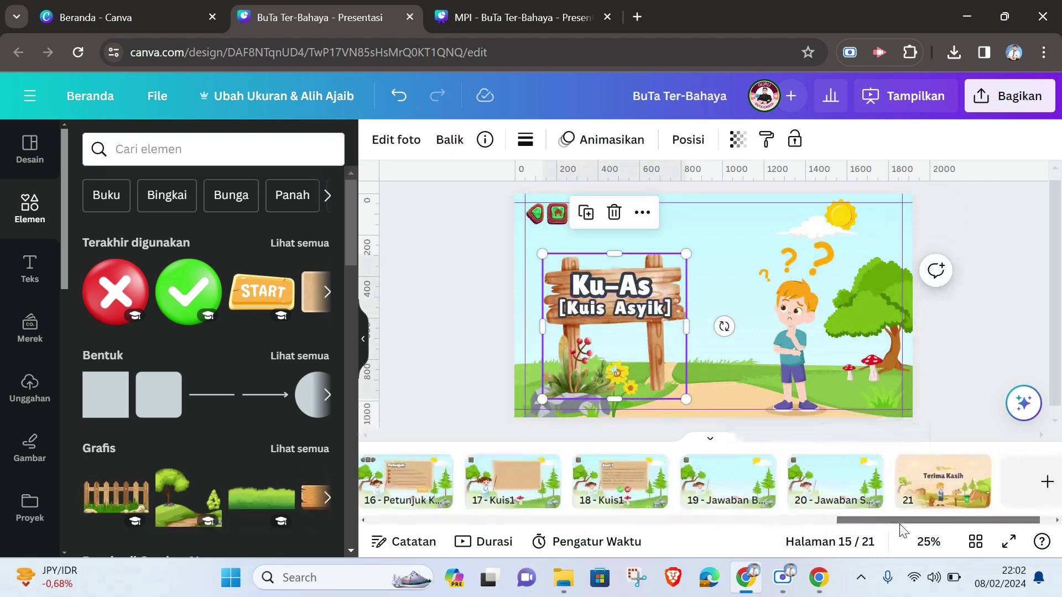
click(725, 484)
click(712, 345)
key(ctrl+v)
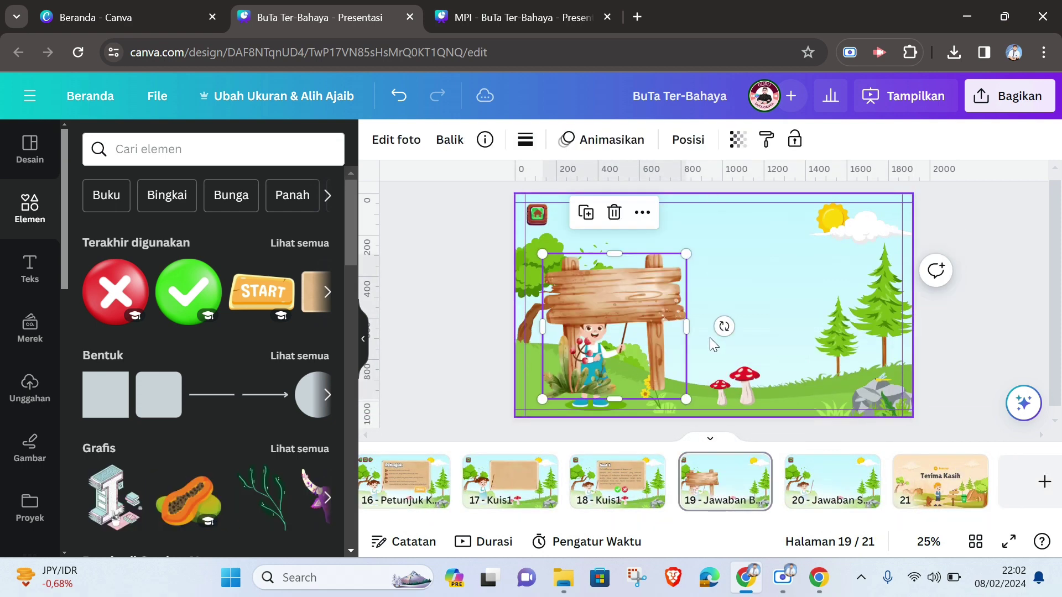
drag(630, 272, 744, 304)
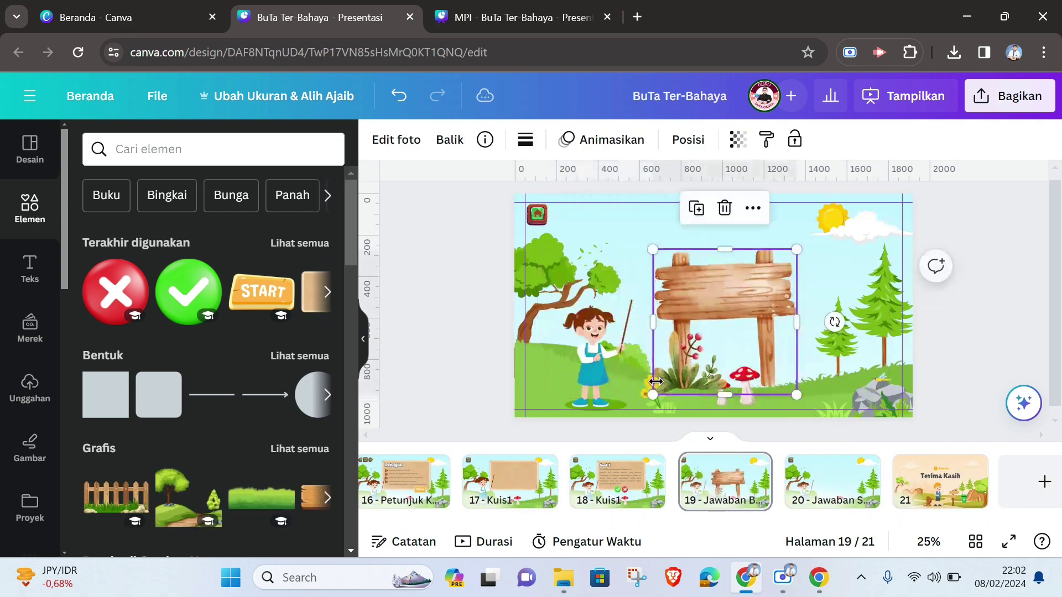
click(845, 365)
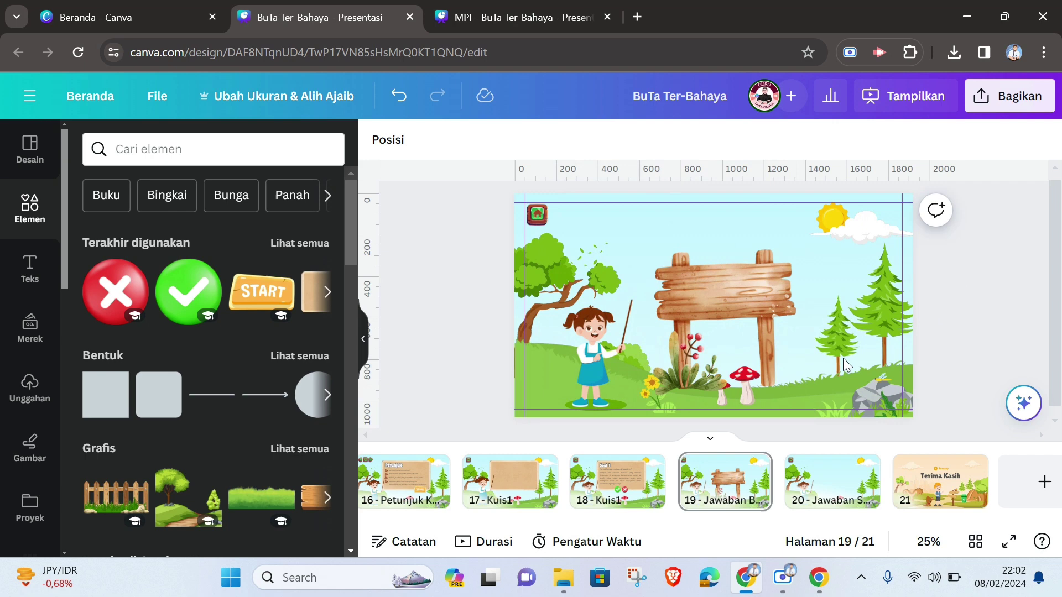
Delete the yellow flowers, the grass tuft and the mushrooms from the "Jawaban Benar" page.
click(648, 389)
drag(648, 388, 667, 403)
click(668, 408)
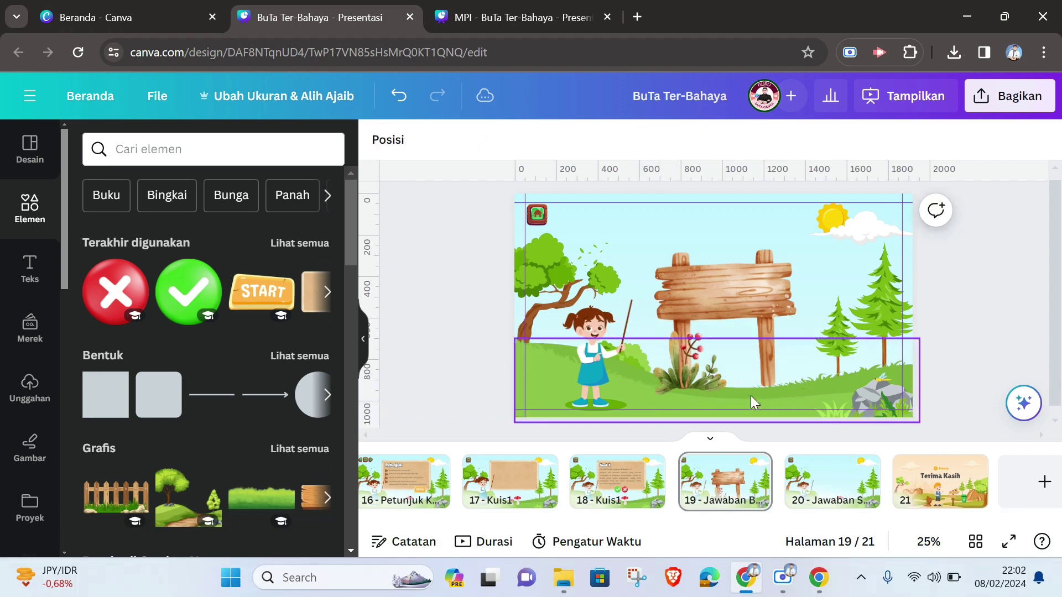
Shift the signboard slightly down toward the girl and enlarge it a little.
click(733, 297)
drag(729, 290, 721, 296)
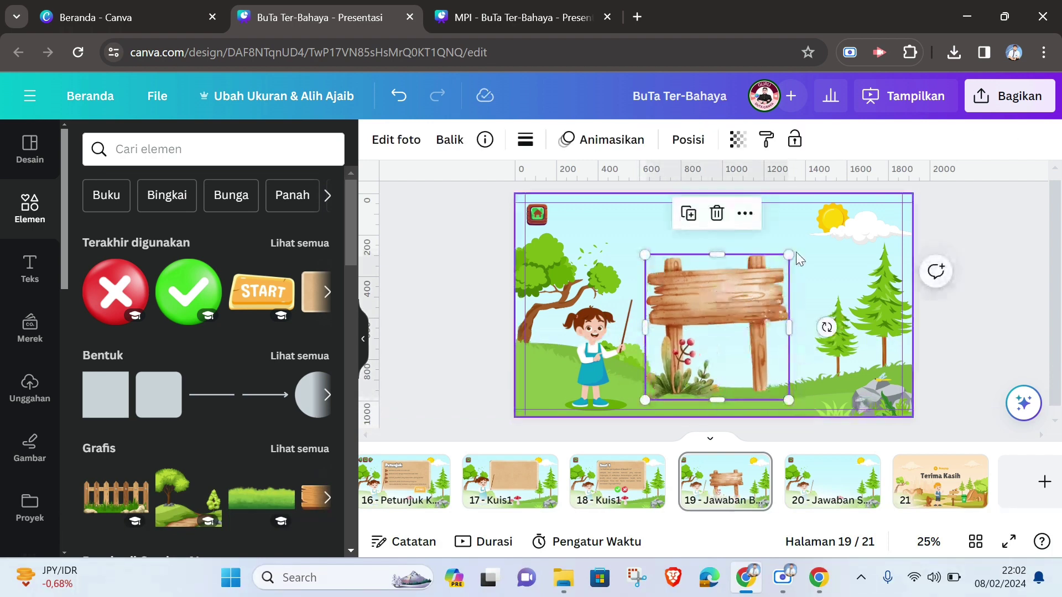
drag(799, 255, 818, 236)
click(457, 347)
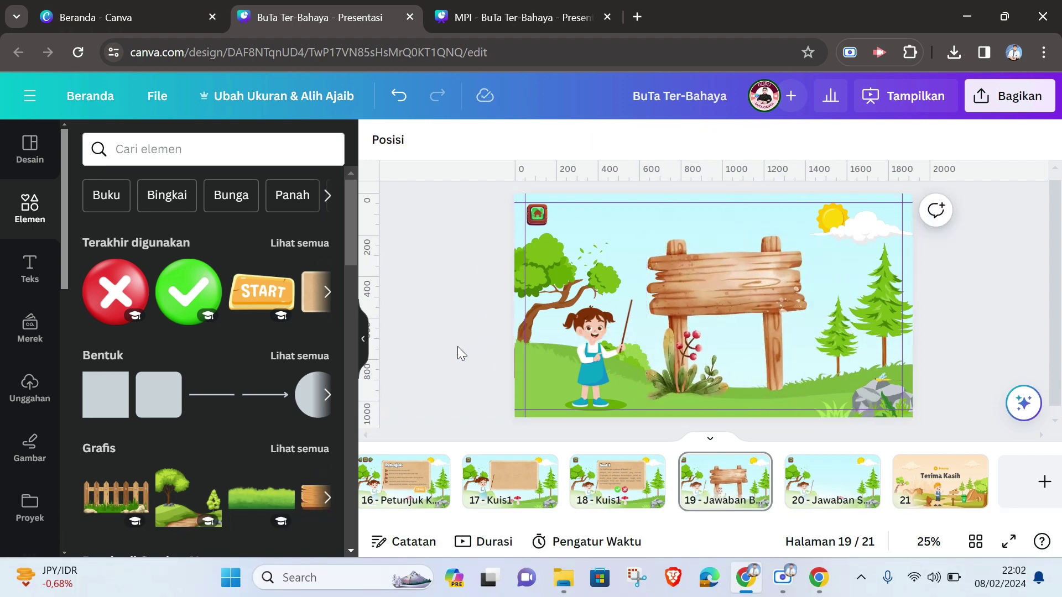
click(365, 340)
Copy the check icon, the "SELAMAT Jawabanmu BENAR" text and the "Silahkan lanjut soal berikutnya!" line from page 22 of the MPI presentation onto "Jawaban Benar".
click(469, 20)
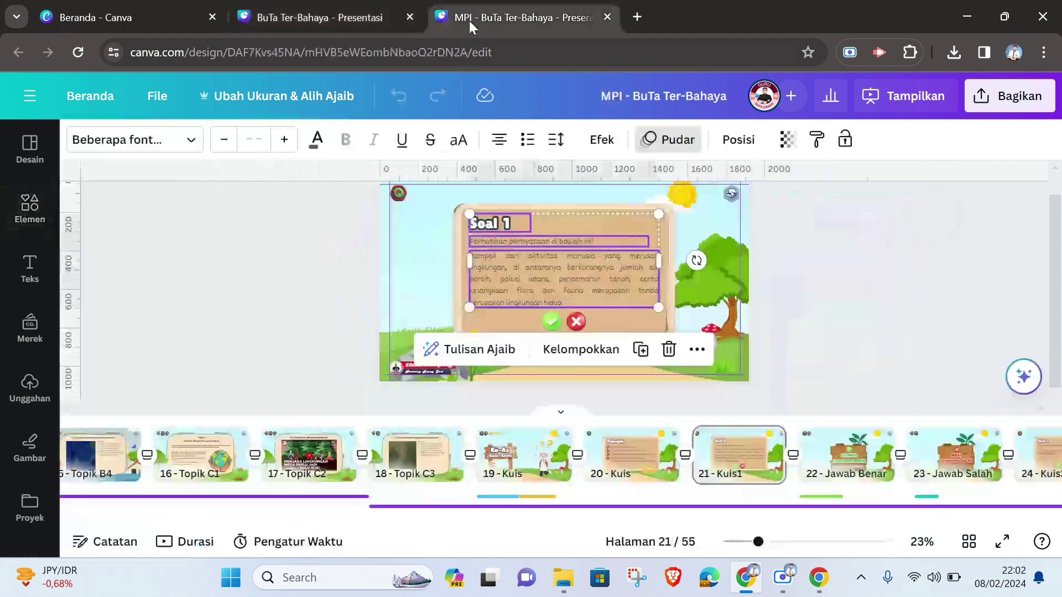
click(846, 454)
click(568, 259)
shift+click(569, 286)
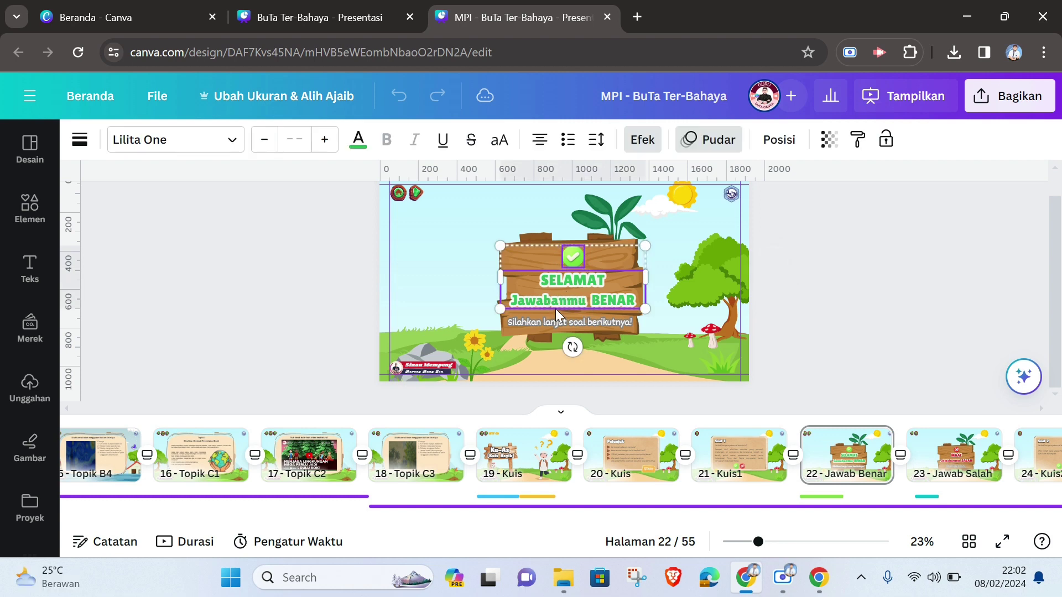
shift+click(552, 321)
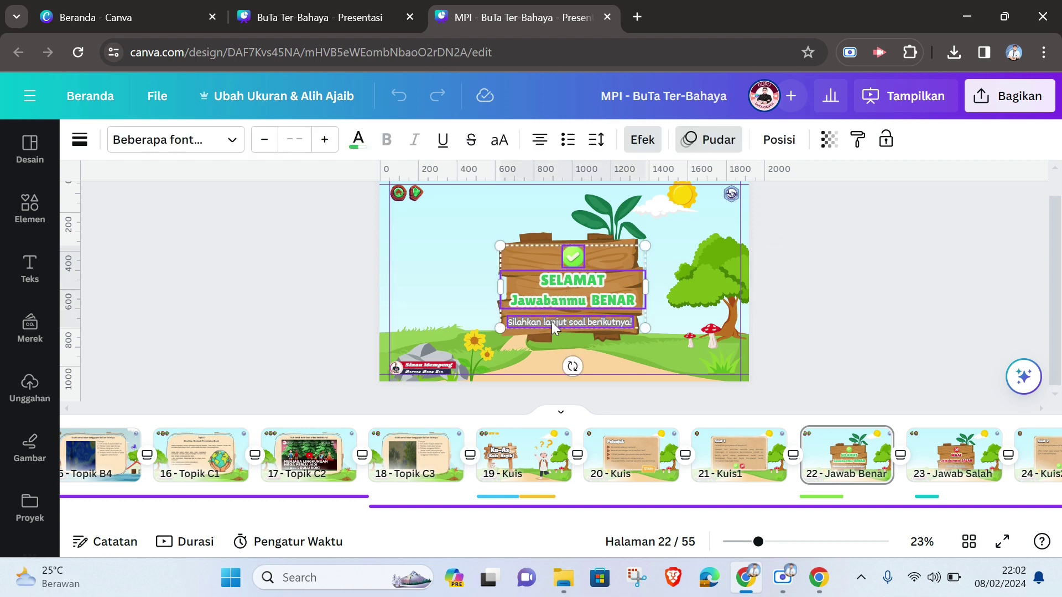
click(357, 21)
click(576, 263)
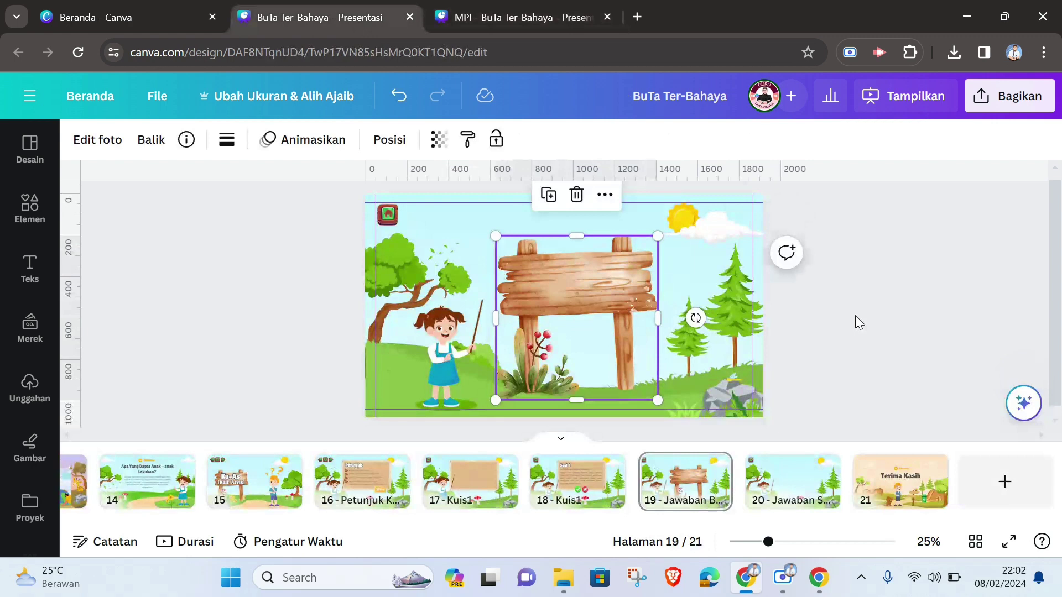
key(ctrl+v)
click(844, 315)
Center the check icon on the signboard's upper edge, the congratulation text on its planks and the follow-up line on the lowest plank.
click(570, 283)
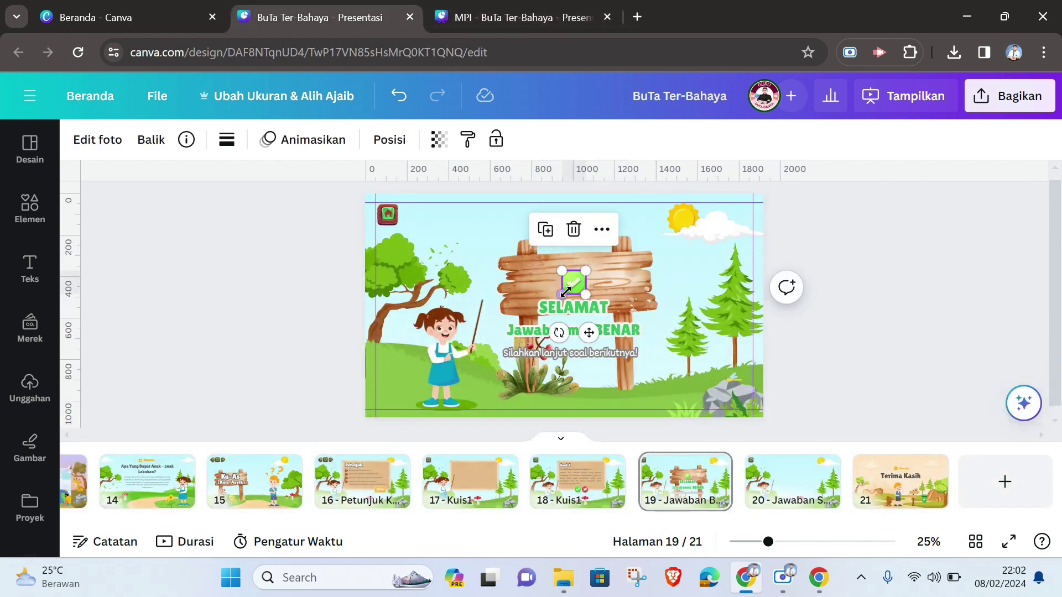
drag(576, 284, 578, 238)
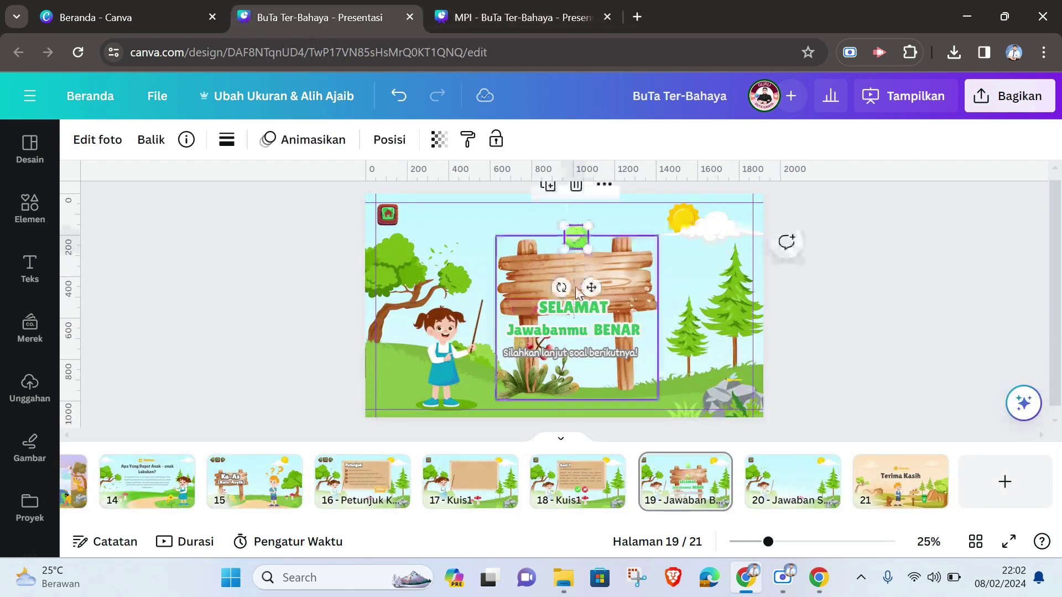
click(579, 281)
drag(578, 281, 584, 270)
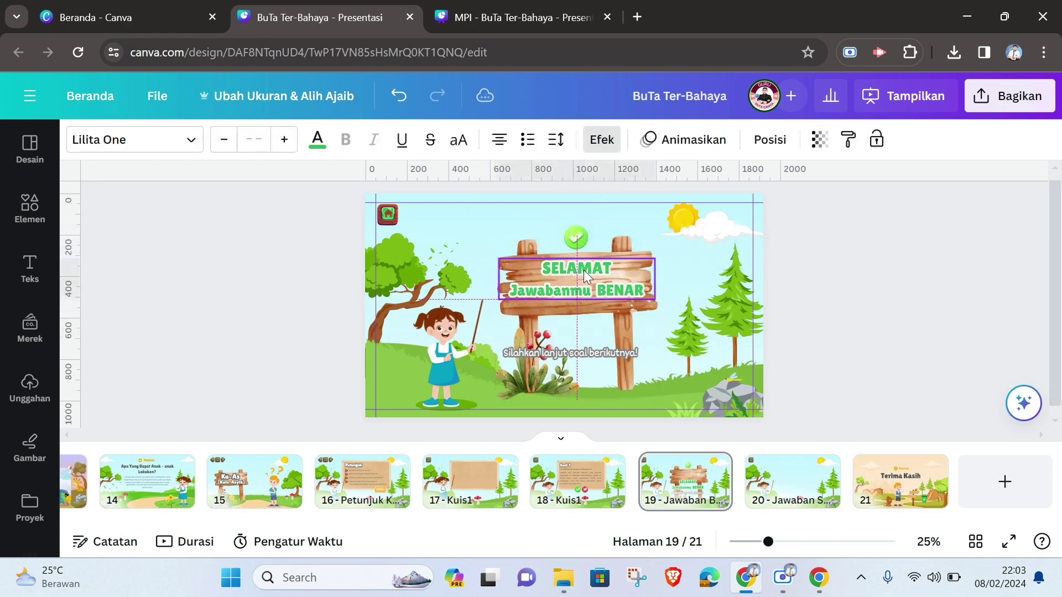
click(600, 348)
drag(599, 342, 608, 301)
click(592, 286)
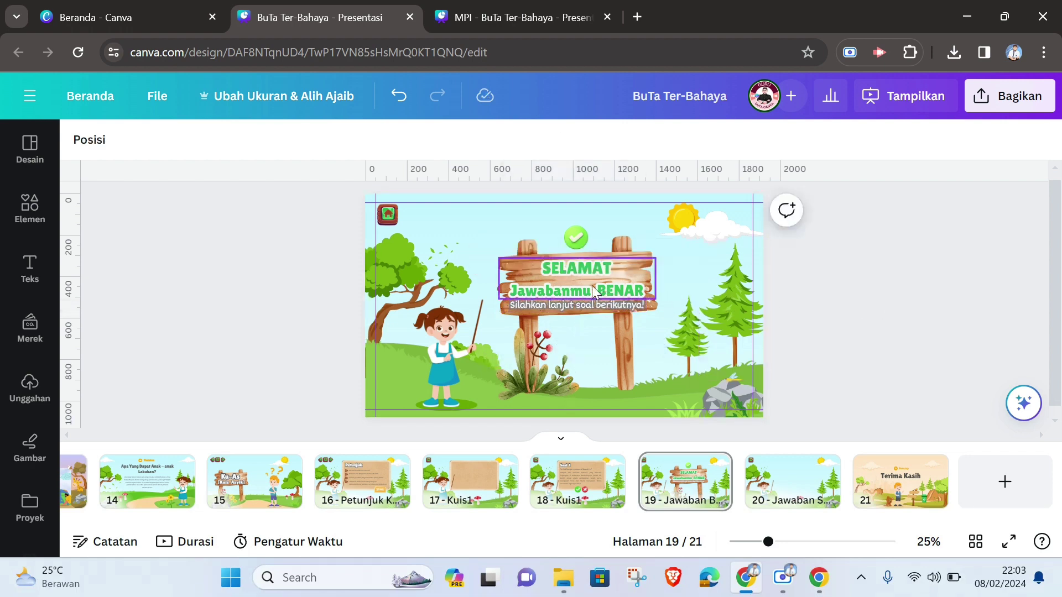
Reduce the line spacing of the "SELAMAT Jawabanmu BENAR" text.
click(590, 284)
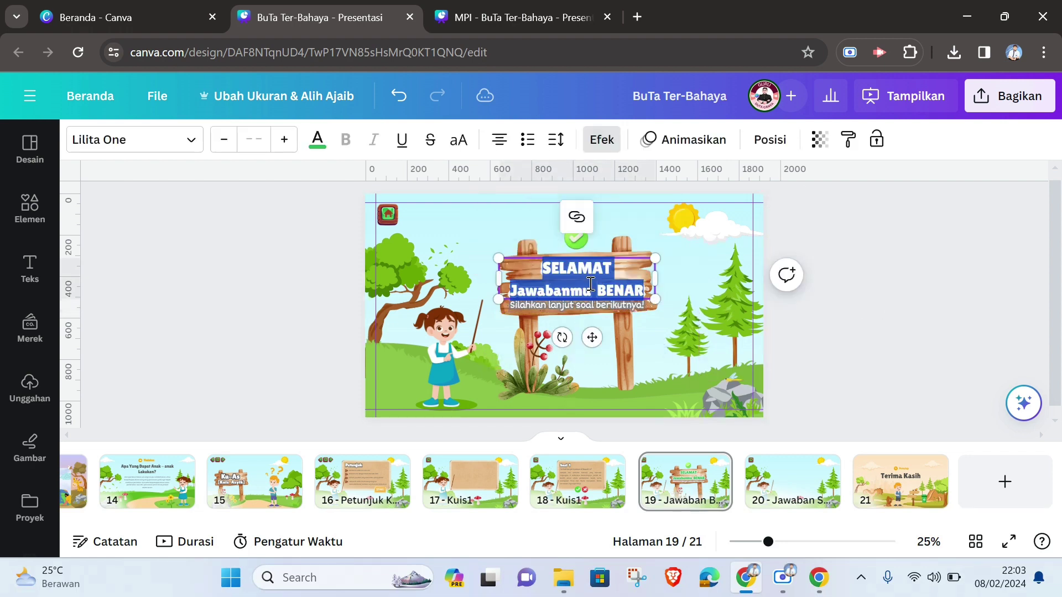
click(556, 140)
drag(595, 210, 588, 213)
drag(647, 259, 622, 258)
click(884, 284)
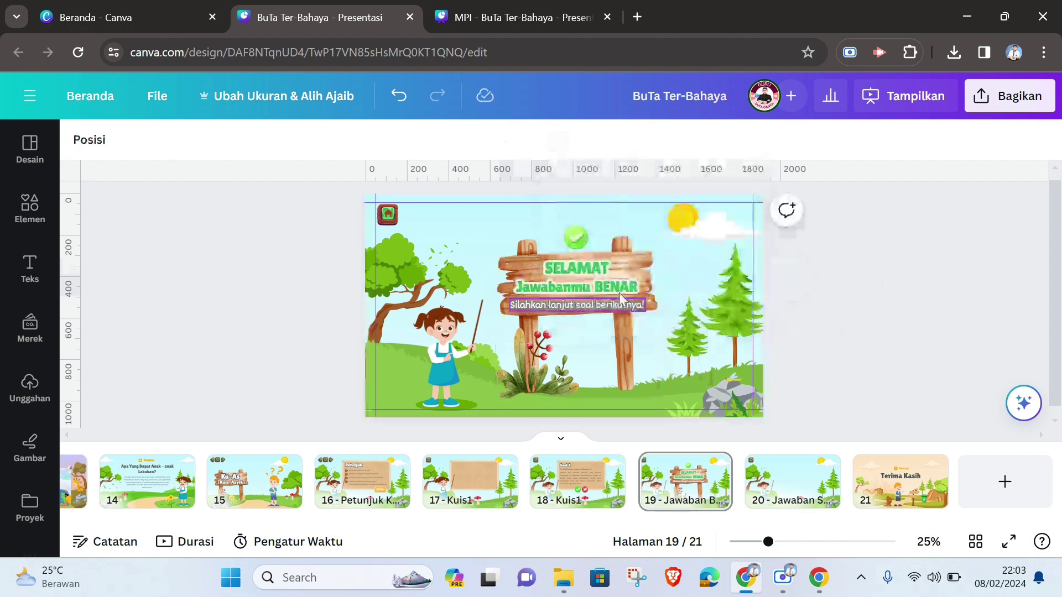
Nudge the congratulation text and the "Silahkan lanjut soal berikutnya!" line slightly upward on the signboard.
click(578, 276)
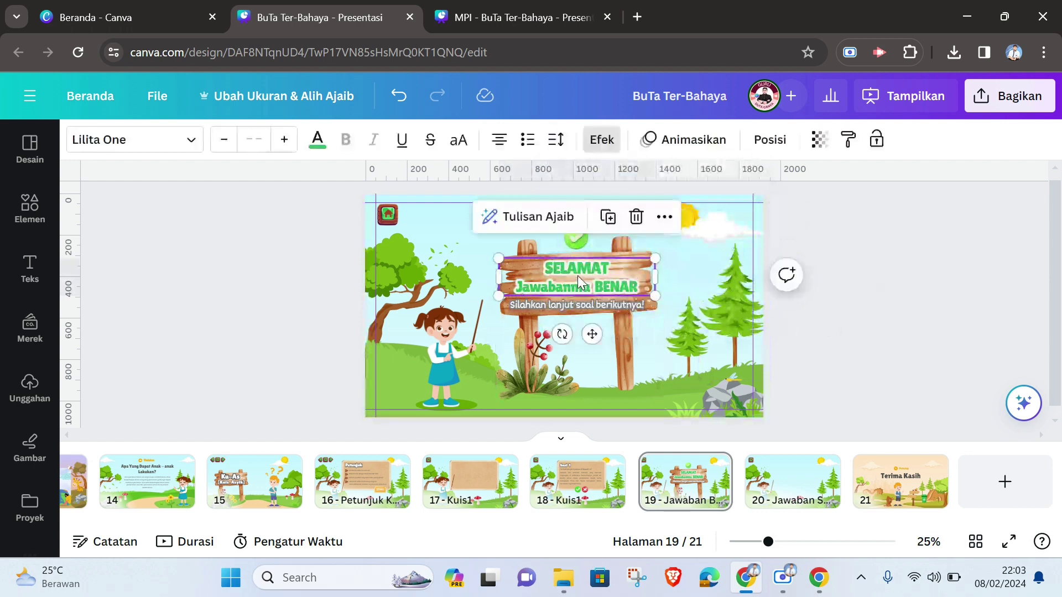
click(875, 318)
click(604, 304)
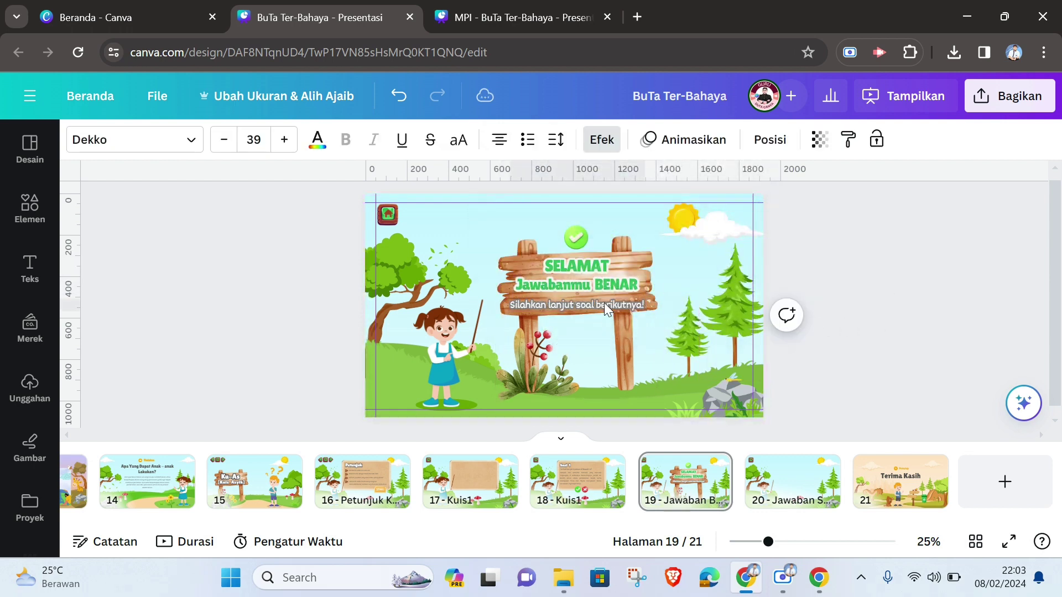
click(908, 277)
Copy the check icon, both texts and the signboard of the "Jawaban Benar" page together.
click(575, 237)
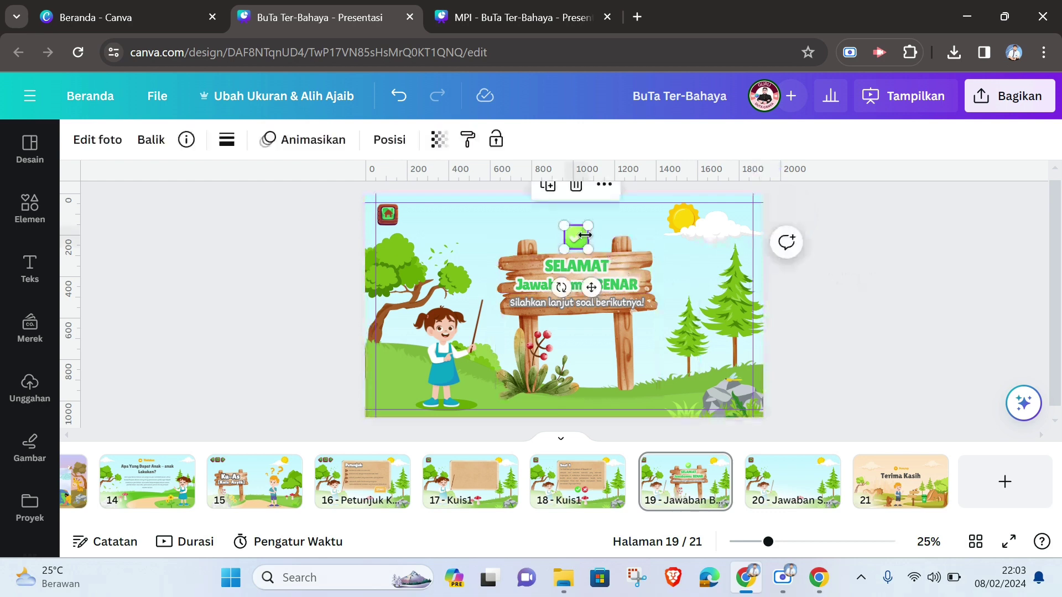
click(568, 268)
click(566, 281)
shift+click(559, 302)
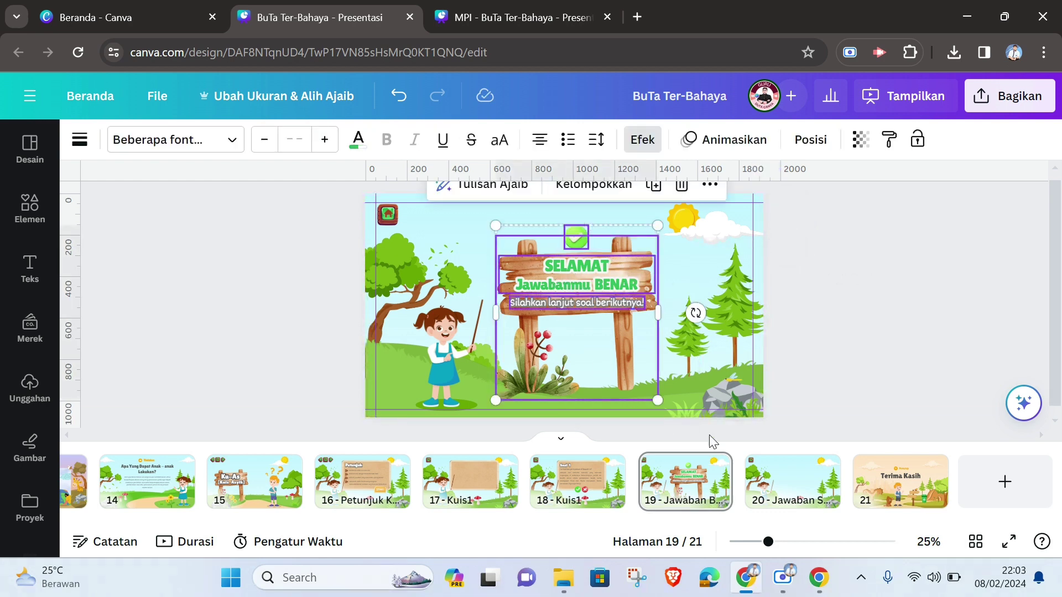
Delete the yellow flowers, the grass tuft and the mushrooms from the "Jawaban Salah" page.
click(790, 497)
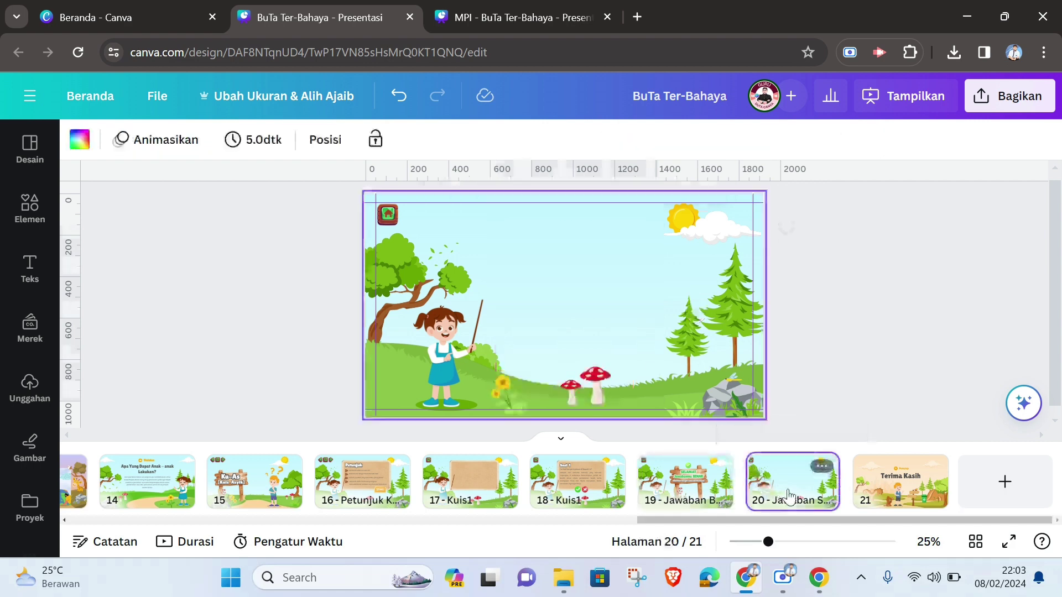
click(572, 299)
click(508, 389)
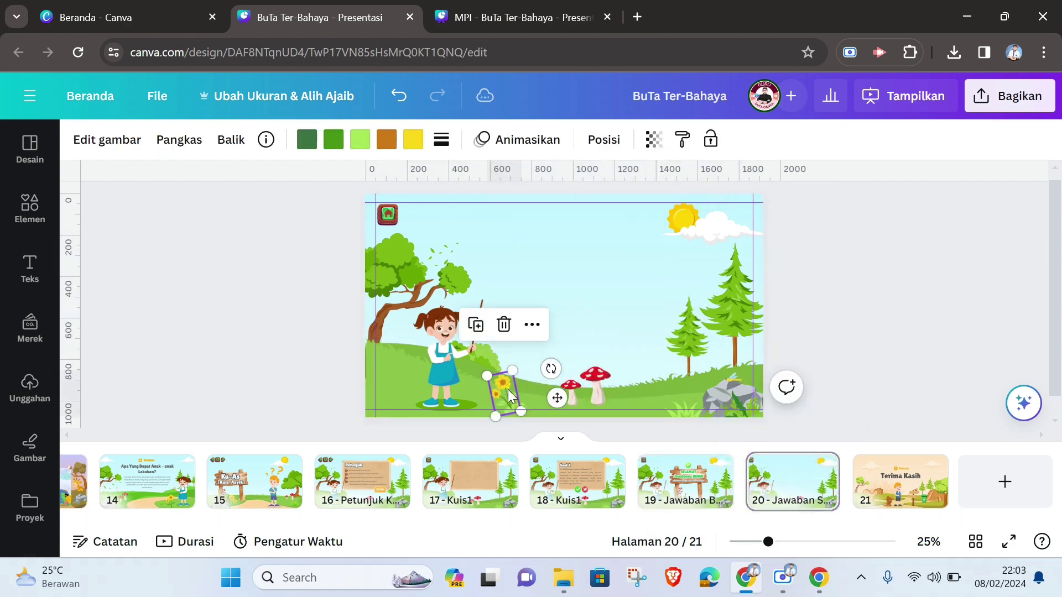
key(Delete)
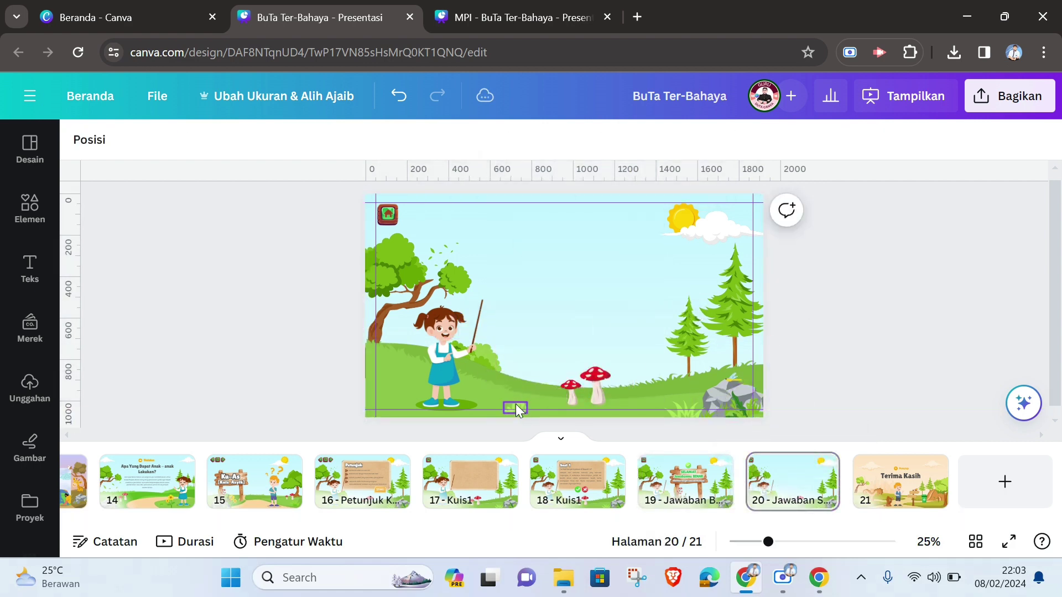
click(585, 383)
key(Delete)
Paste the copied signboard, check icon and texts onto the "Jawaban Salah" page.
click(569, 313)
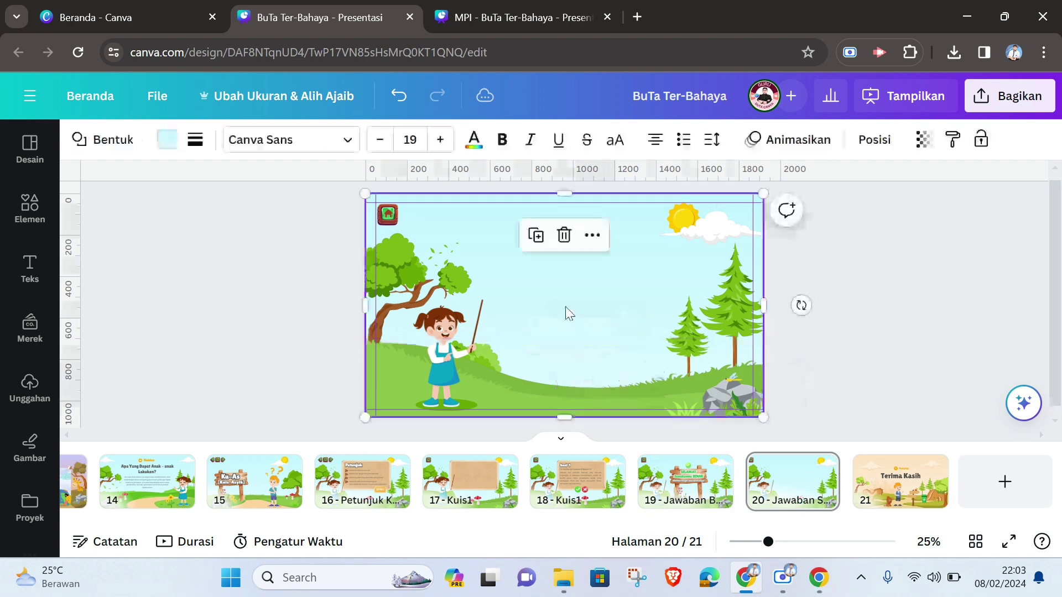
key(ctrl+v)
click(921, 303)
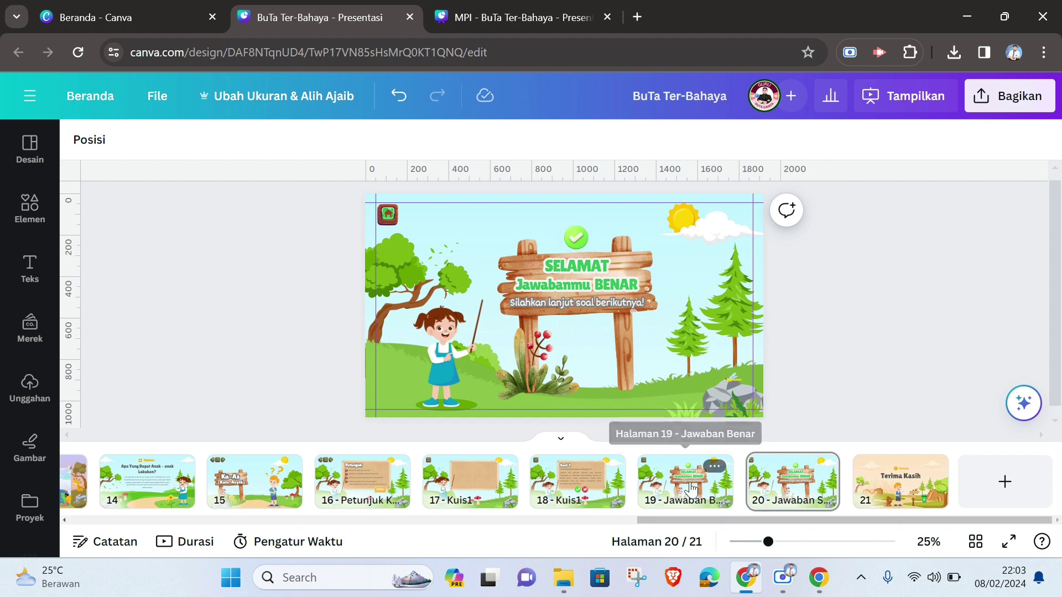
Copy the red cross icon from the page 18 question onto the "Jawaban Salah" page.
click(578, 481)
click(597, 344)
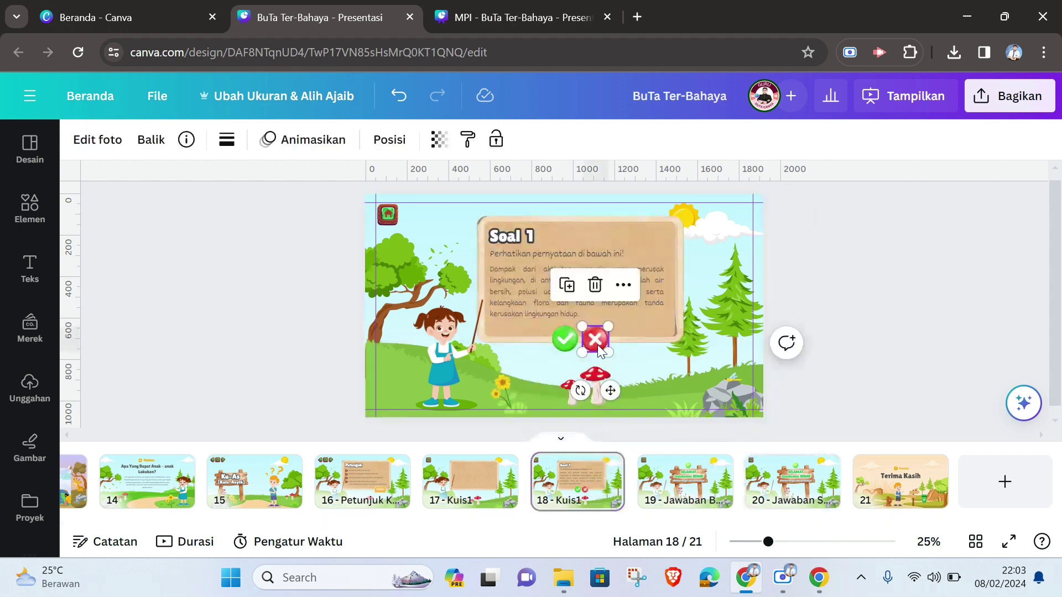
click(792, 479)
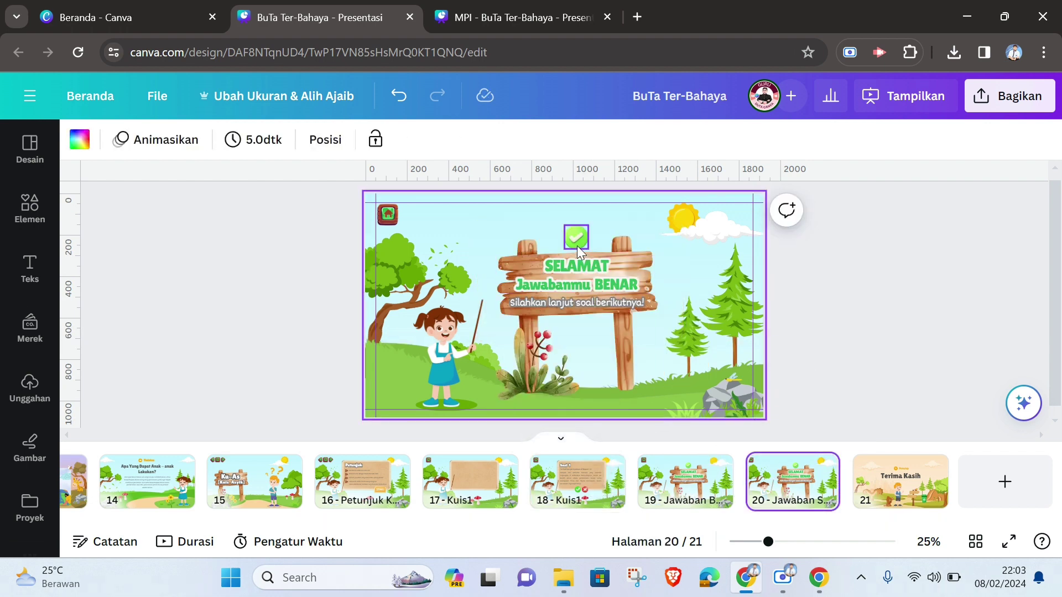
key(ctrl+v)
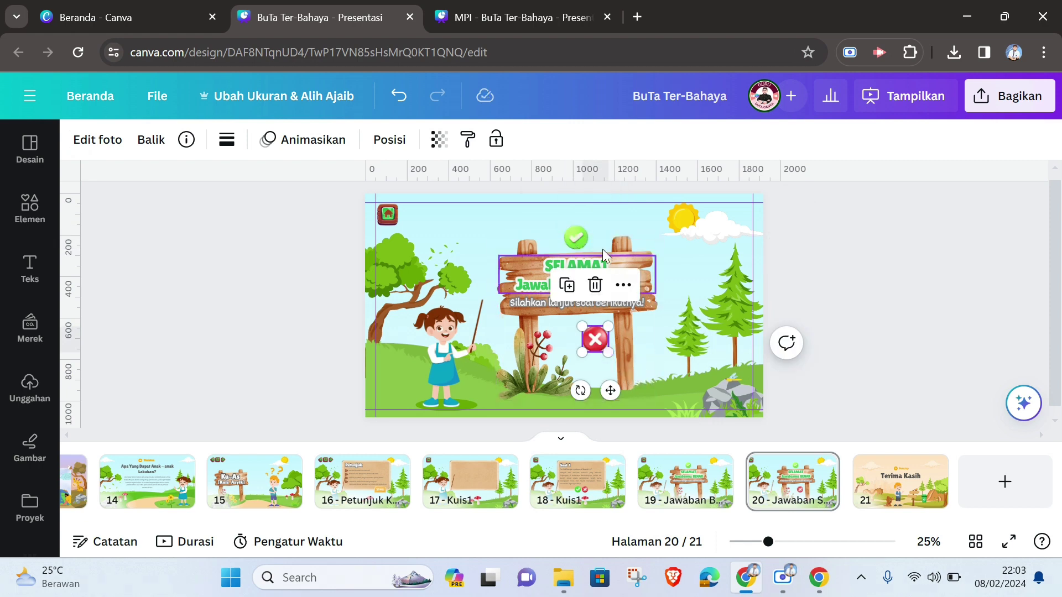
Replace the green check icon above the "Jawaban Salah" page's signboard with the red cross icon.
key(Escape)
drag(594, 341, 578, 236)
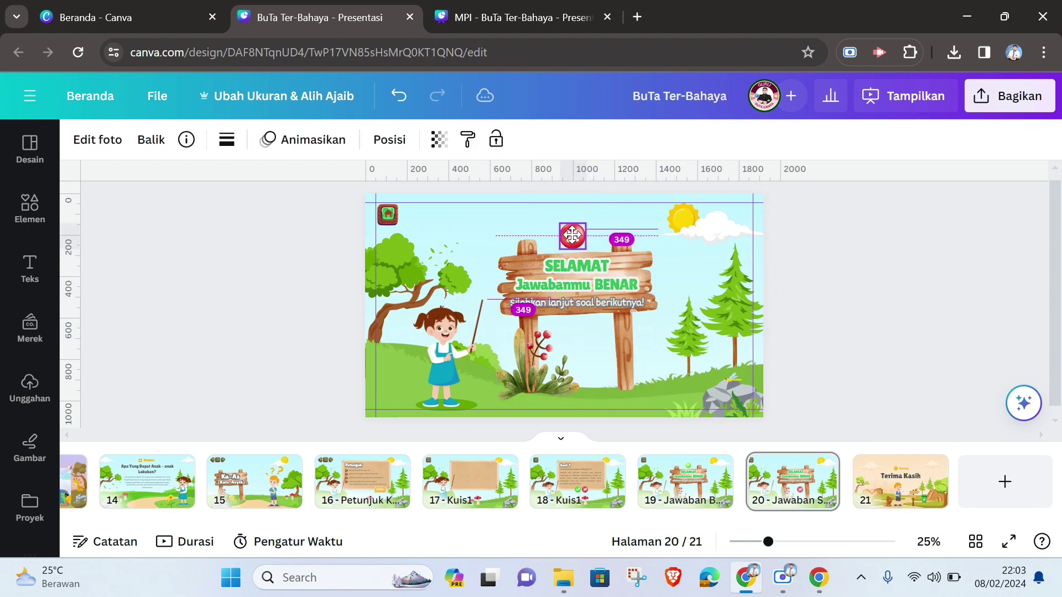
Rewrite the signboard heading as "MAAF Jawabanmu SALAH", following the "Jawab Salah" page of the MPI presentation.
click(564, 24)
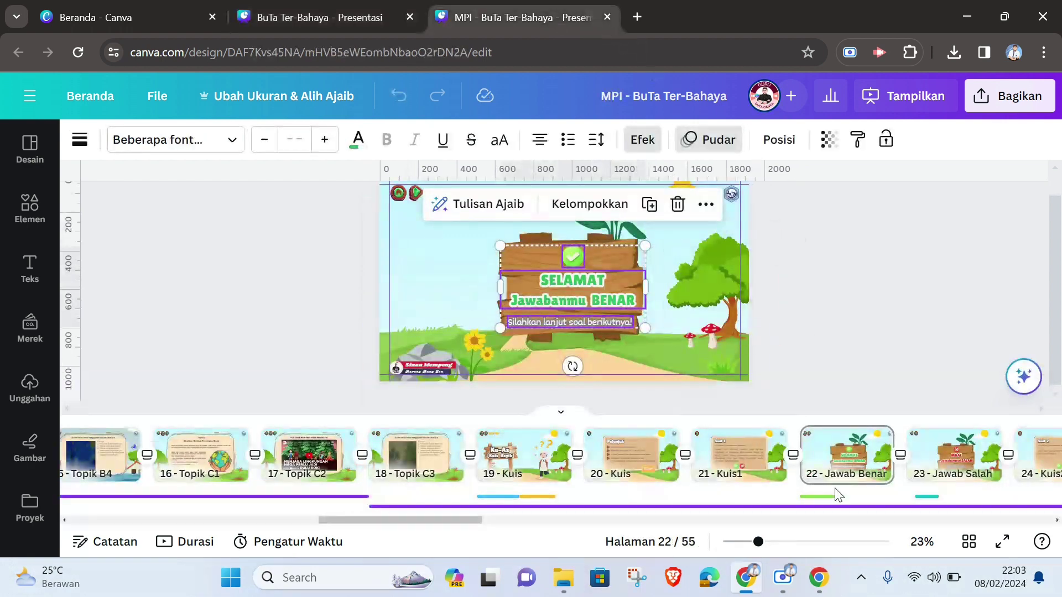
click(954, 453)
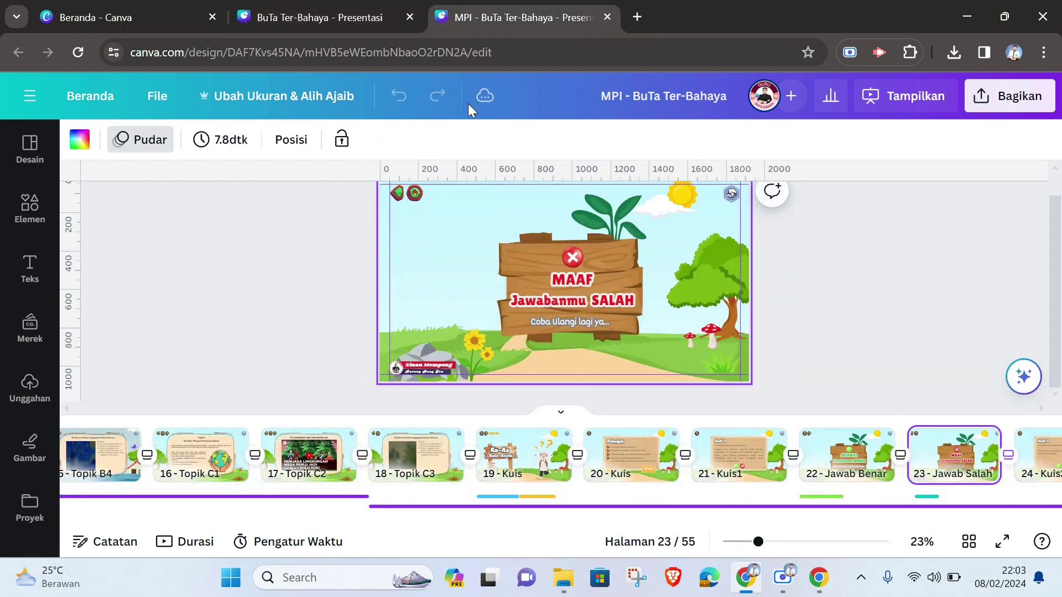
click(332, 16)
click(561, 264)
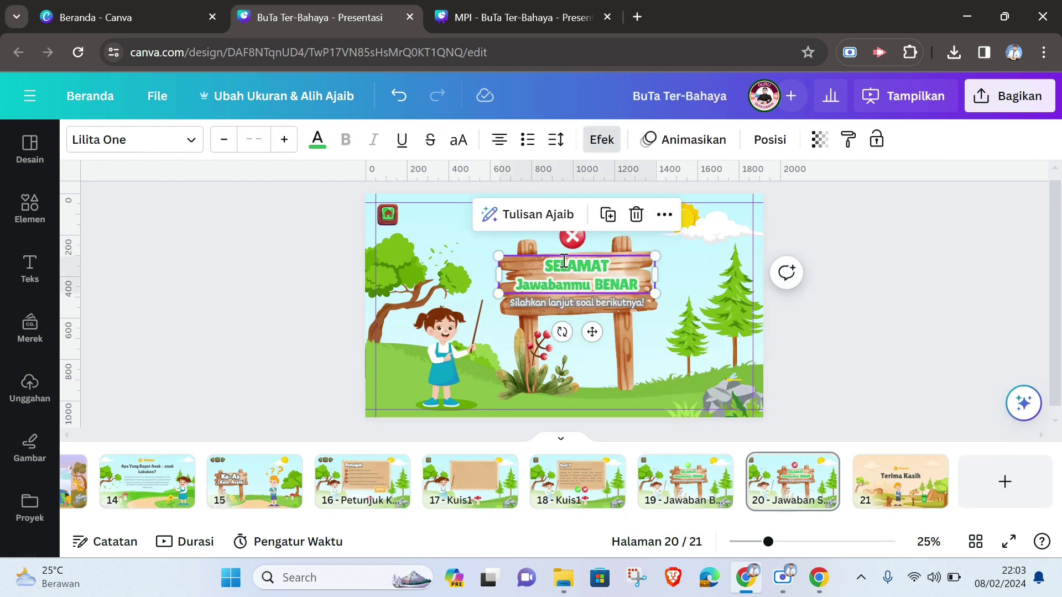
click(551, 261)
drag(542, 267, 613, 264)
text(M)
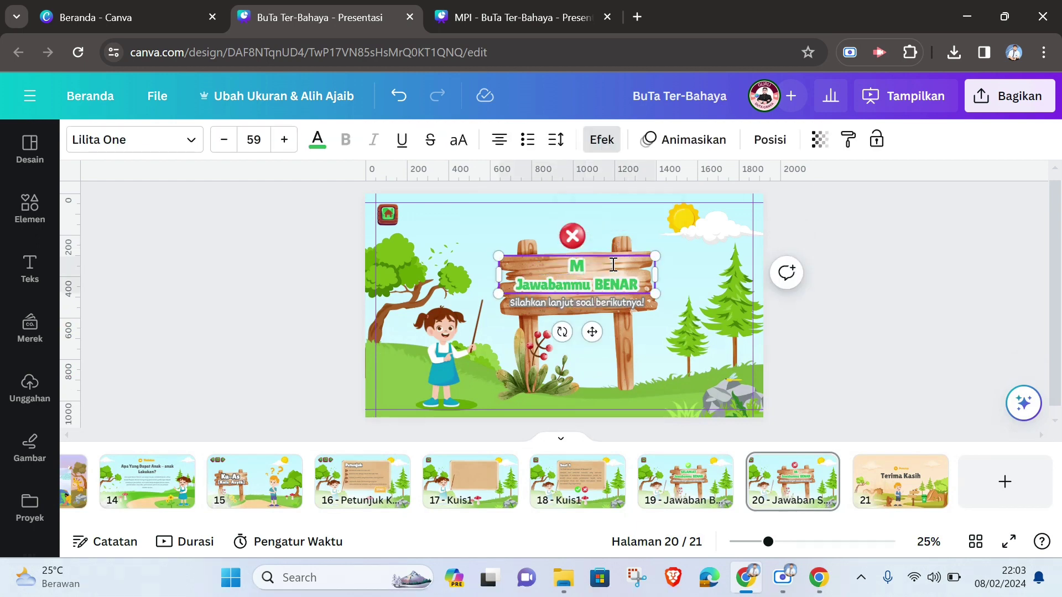
text(AAF)
drag(599, 287, 637, 287)
text(SALAH)
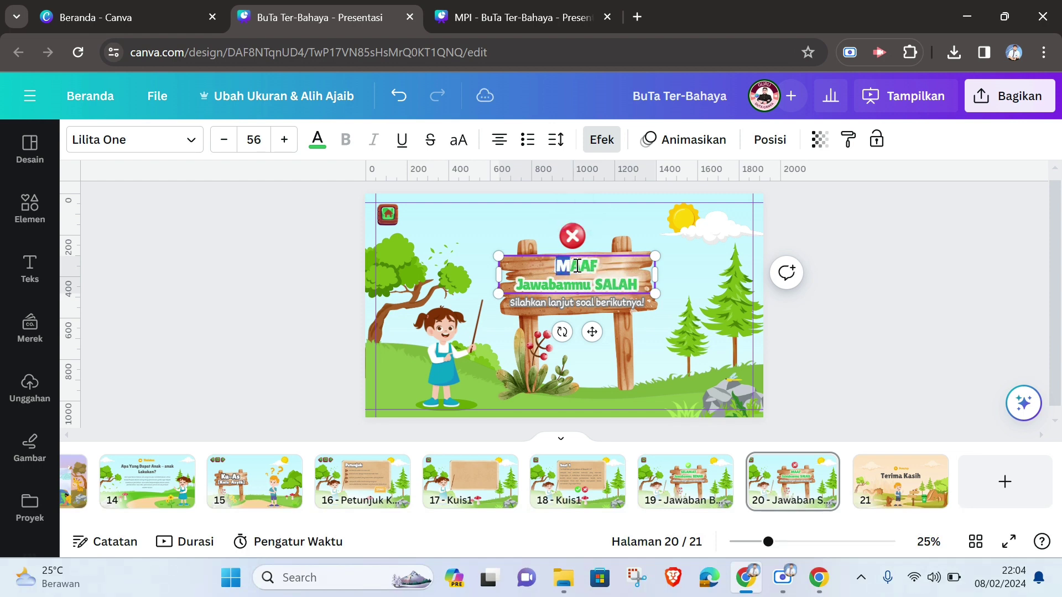
Recolour the whole "MAAF Jawabanmu SALAH" heading from the colour swatches to red.
drag(577, 266, 632, 281)
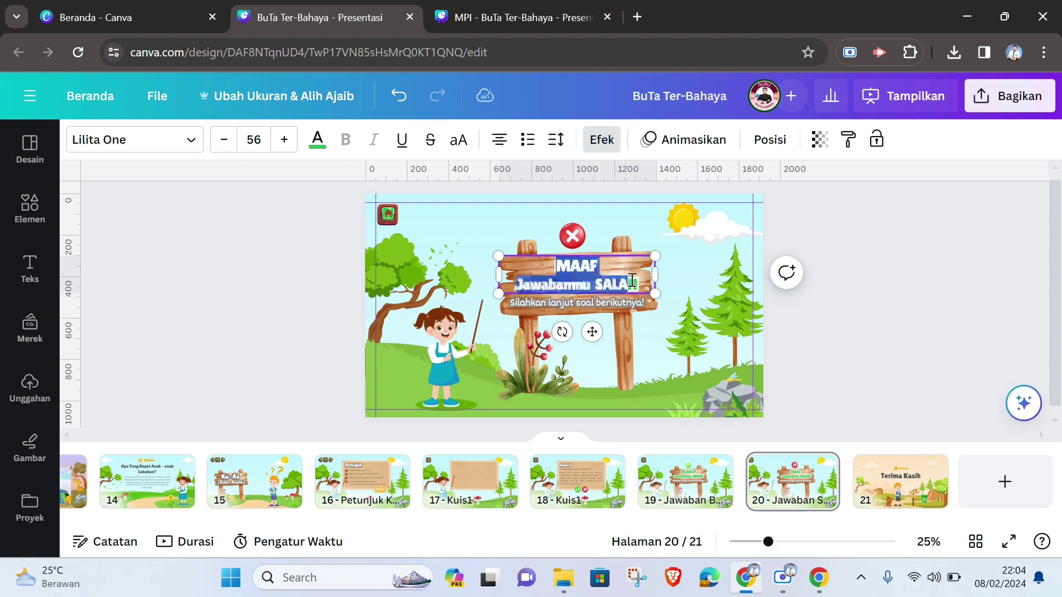
click(316, 149)
scroll(213, 440, down, 5)
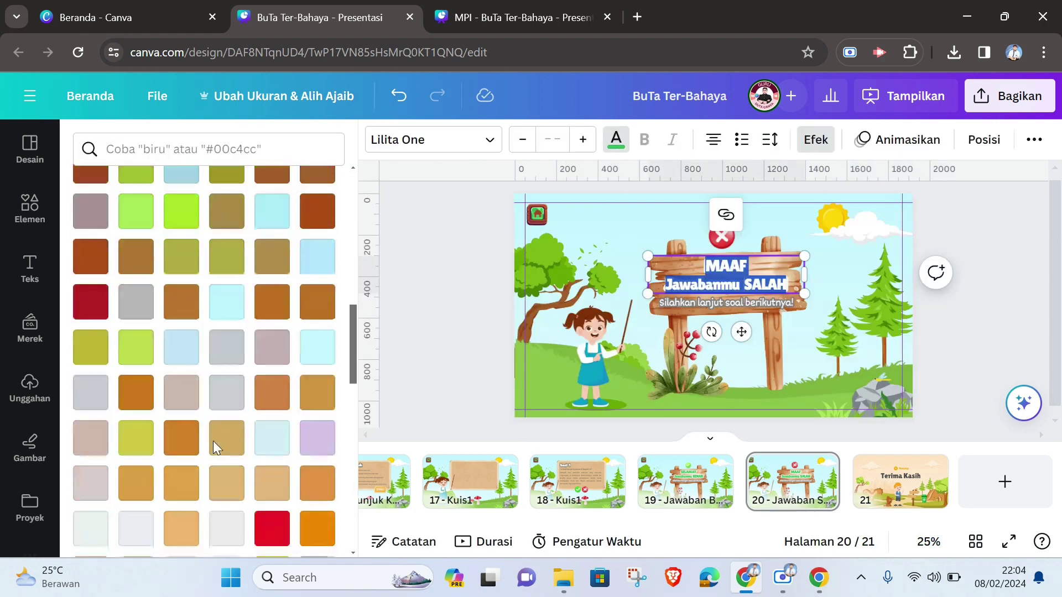
scroll(214, 440, down, 3)
click(271, 363)
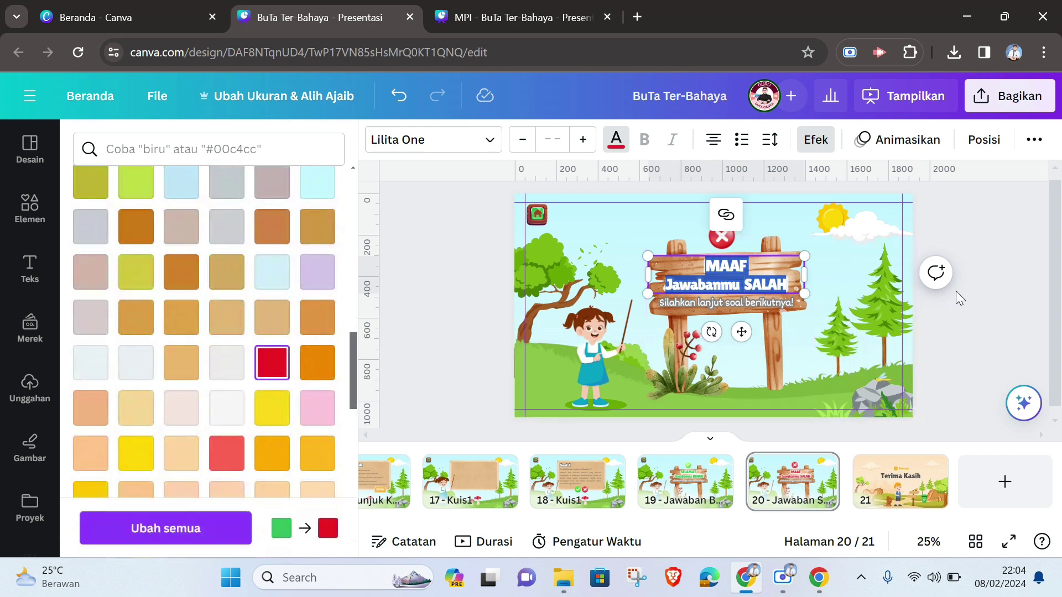
click(978, 305)
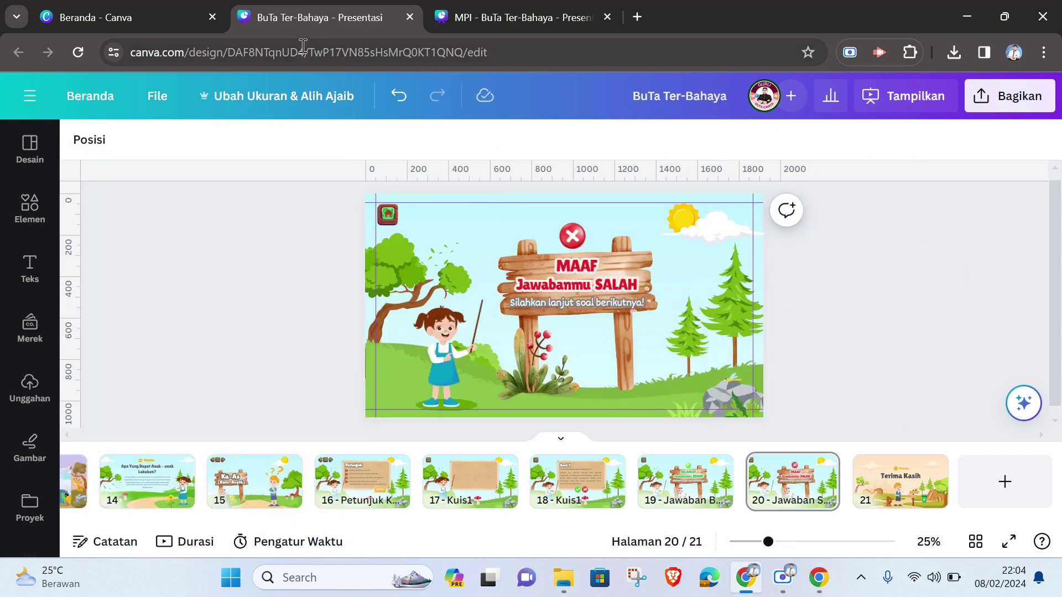
Replace the line under the heading with "Coba Ulangi lagi ya...", copied from the MPI presentation's "Jawab Salah" page.
click(502, 17)
click(572, 323)
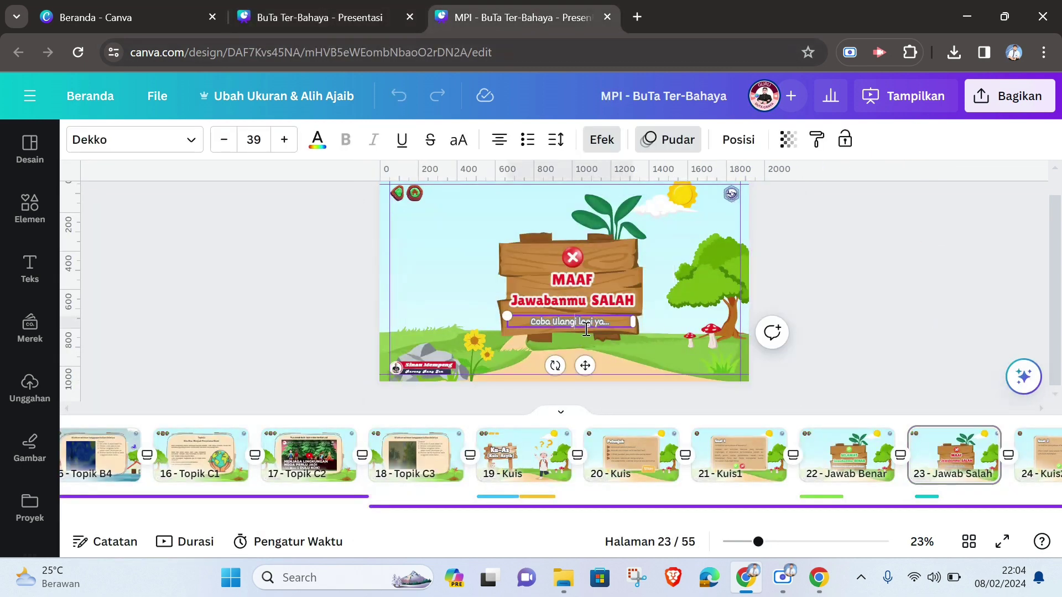
key(ctrl+c)
click(326, 16)
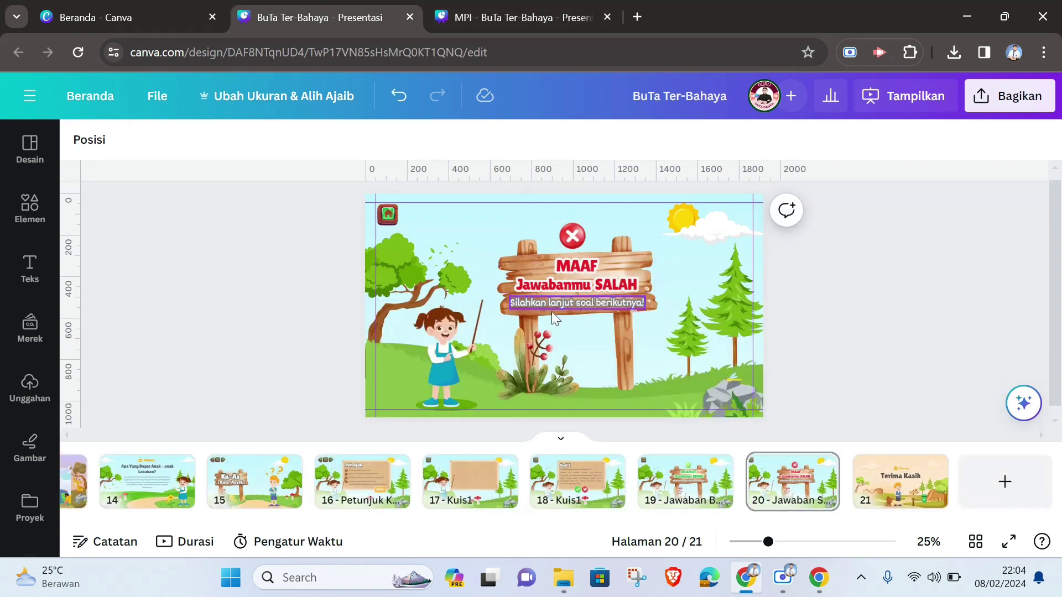
double_click(563, 303)
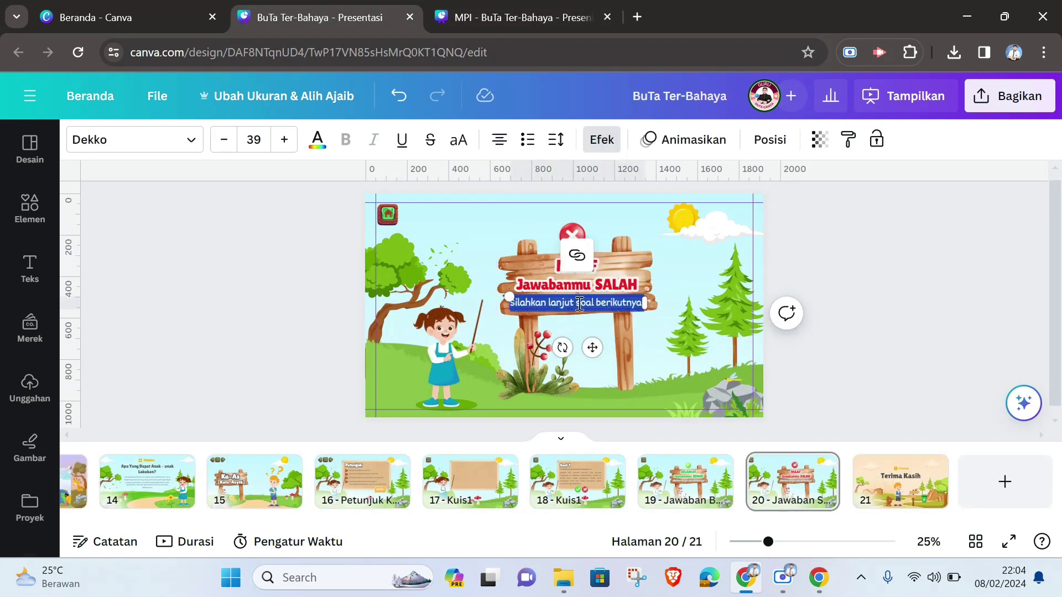
key(ctrl+v)
click(928, 280)
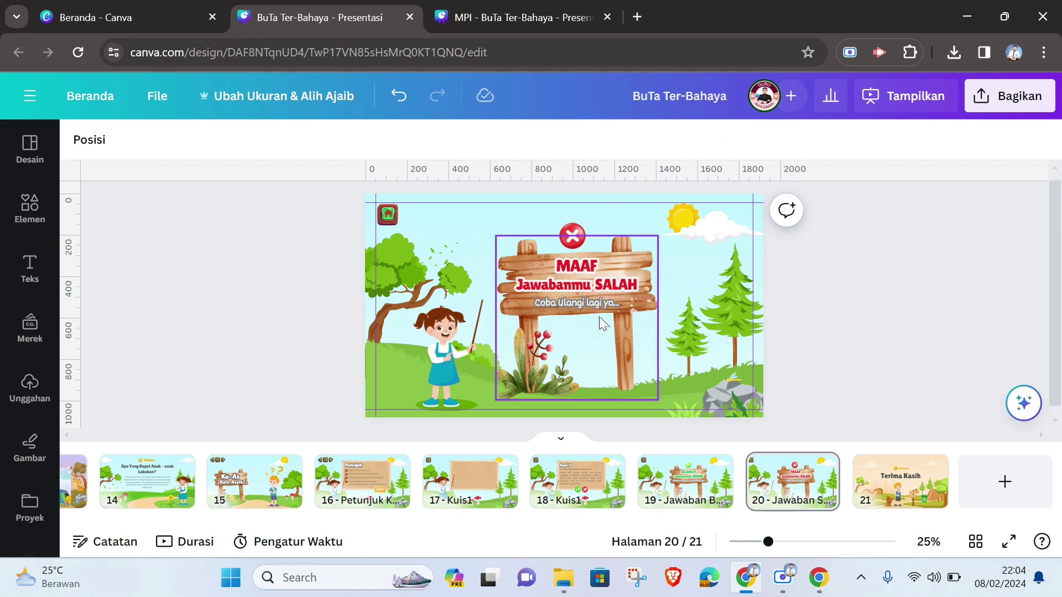
Copy the next-arrow button from the page 16 "Petunjuk Kuis" page onto the "Jawaban Benar" page, directly right of the home button.
click(533, 21)
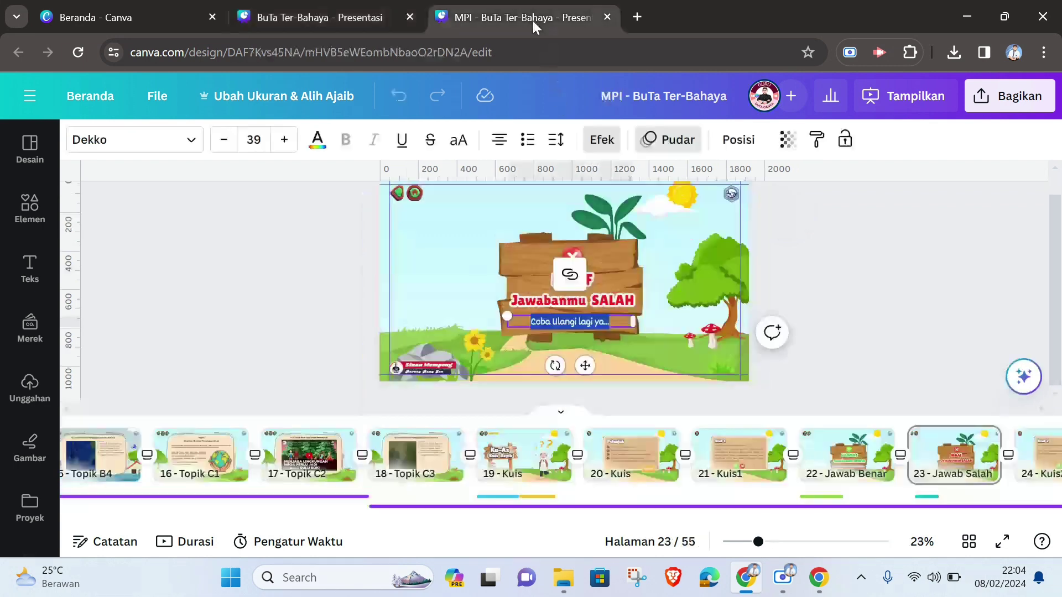
click(363, 17)
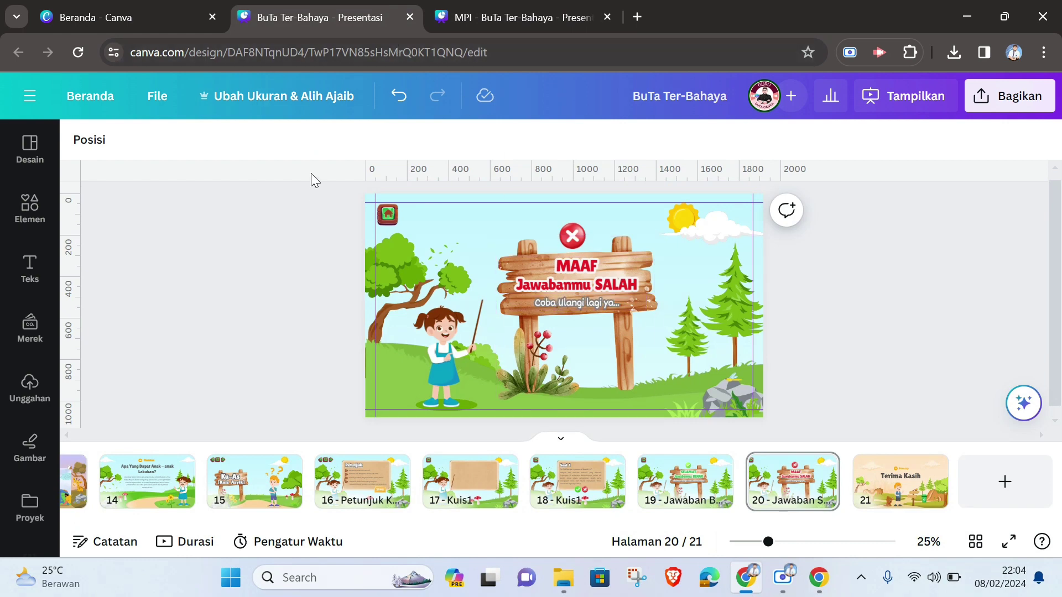
click(685, 480)
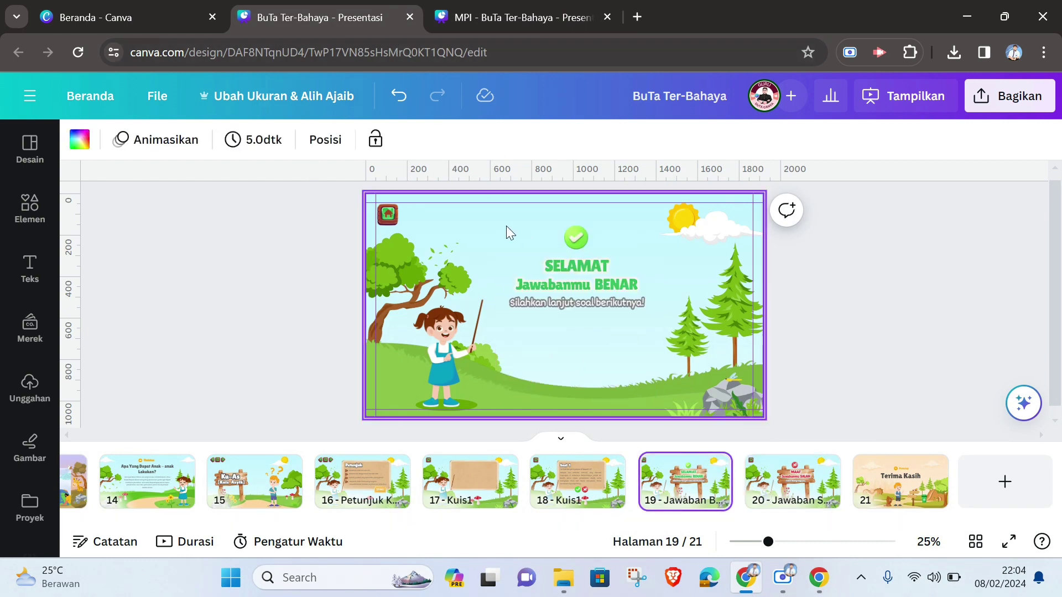
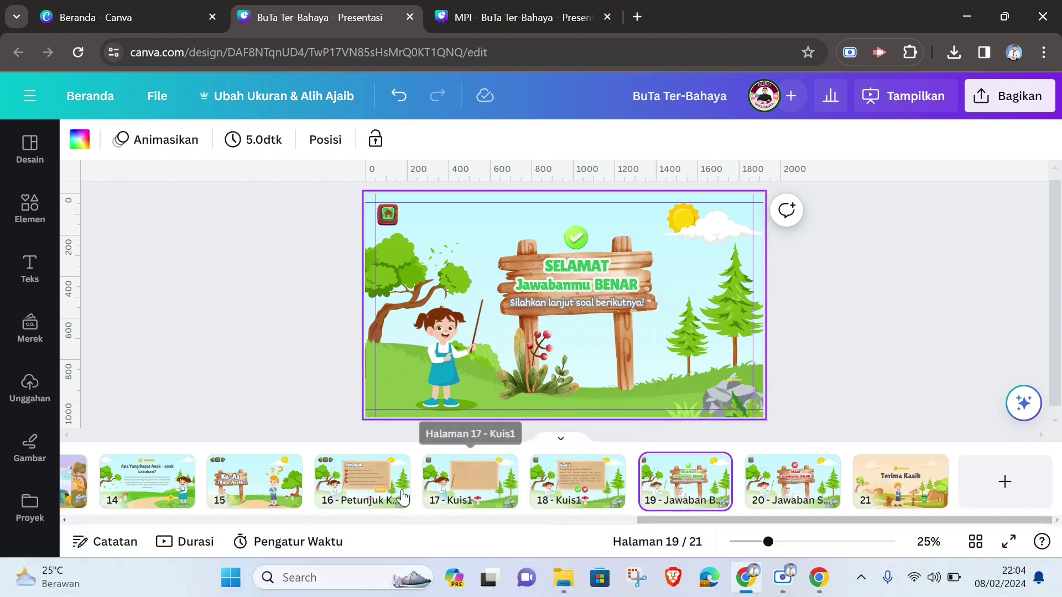
click(362, 480)
click(424, 217)
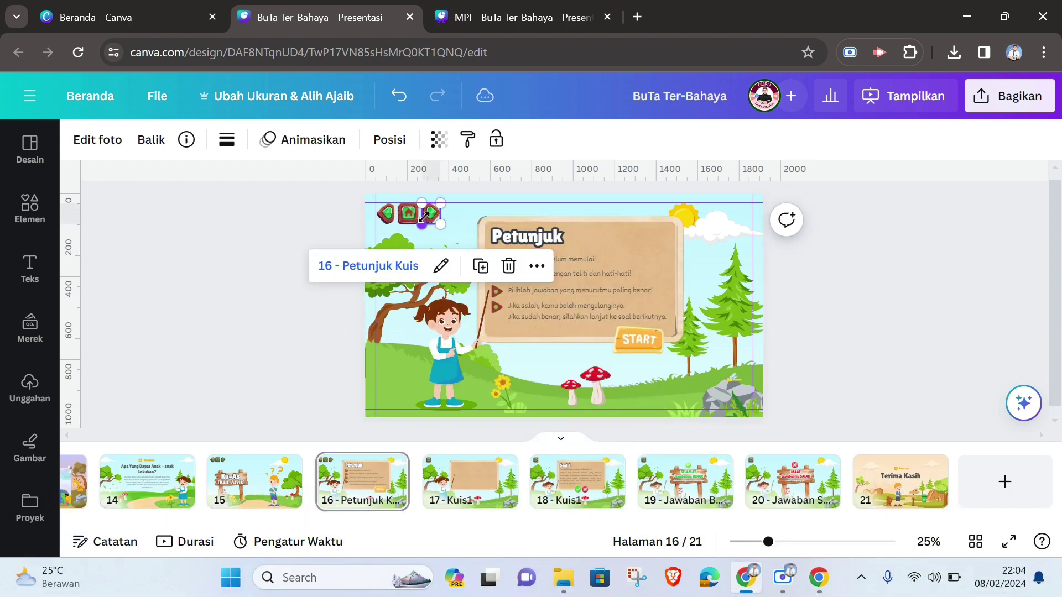
click(685, 480)
click(443, 217)
key(ctrl+v)
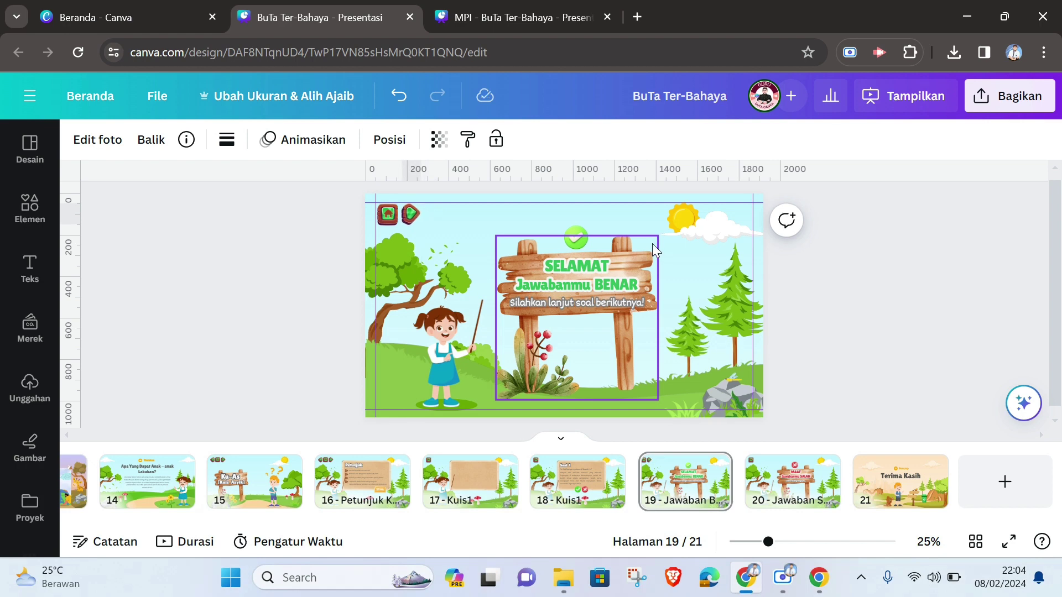
key(Escape)
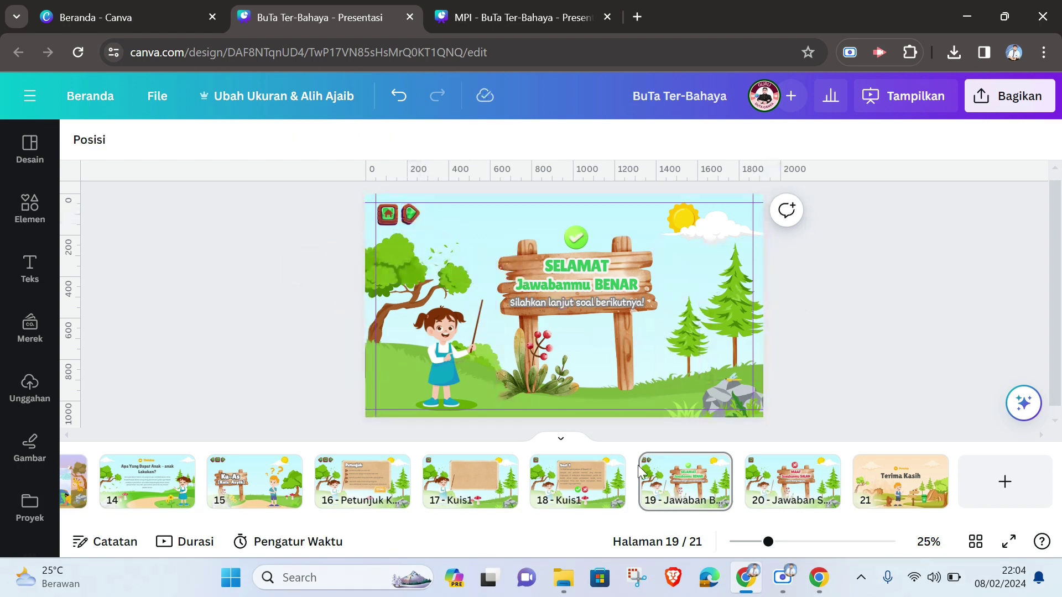
Shift the home button on the "Jawaban Salah" page to the right to make room for a back arrow.
click(791, 487)
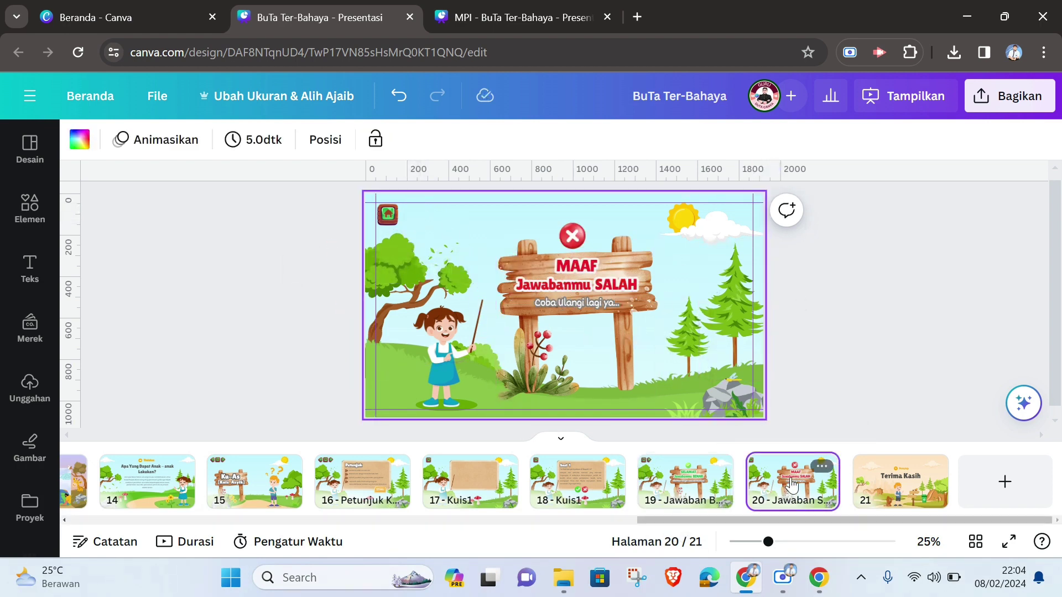
click(391, 217)
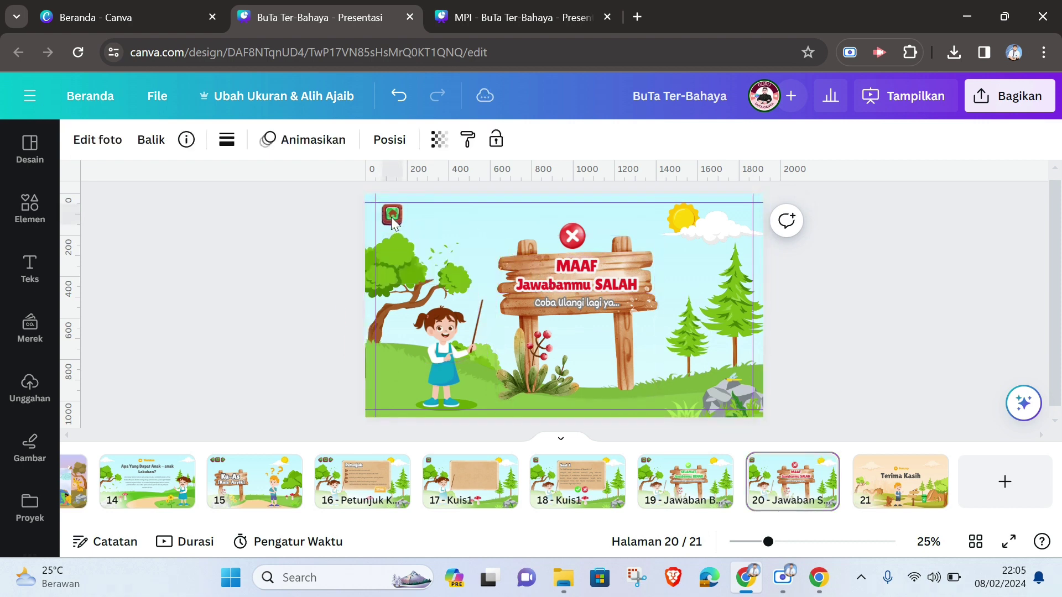
key(shift+Right)
key(shift+Right)
key(shift+Right)
Copy the back-arrow button from the page 16 "Petunjuk Kuis" page onto the "Jawaban Salah" page, left of the home button.
click(378, 480)
click(386, 215)
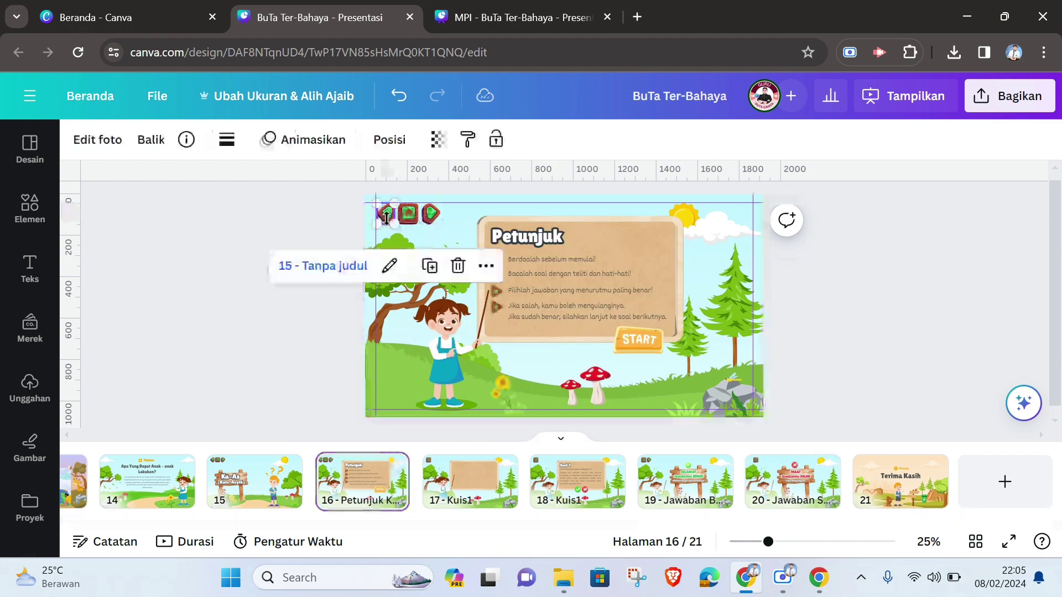
click(791, 474)
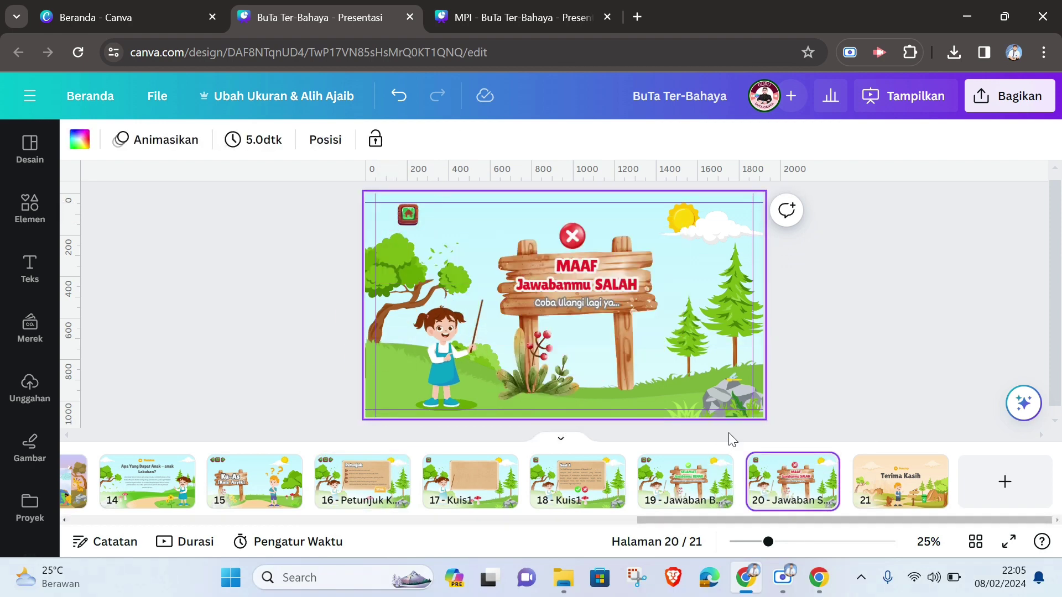
click(386, 216)
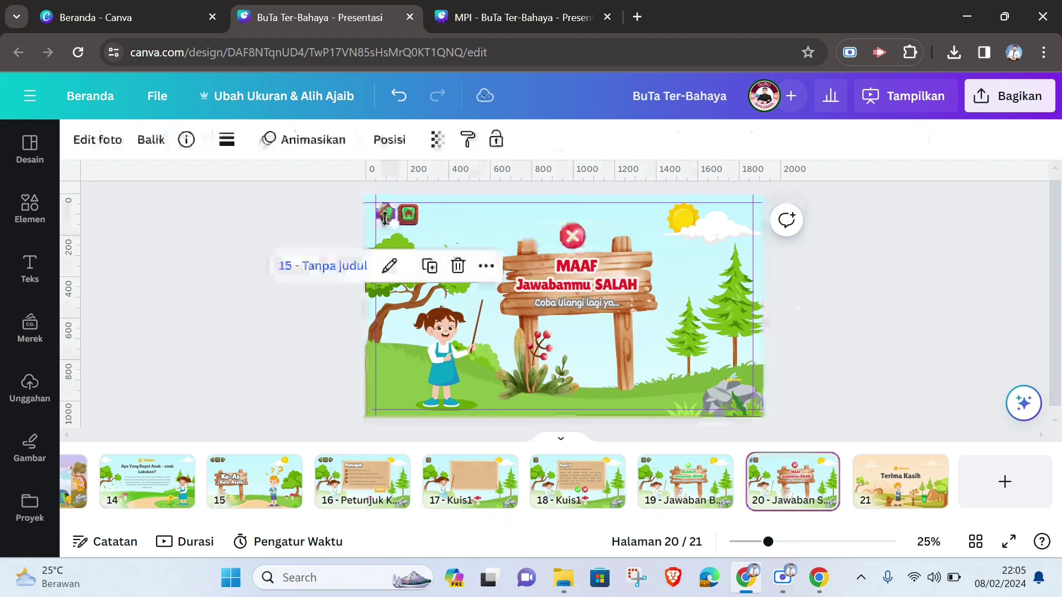
click(877, 303)
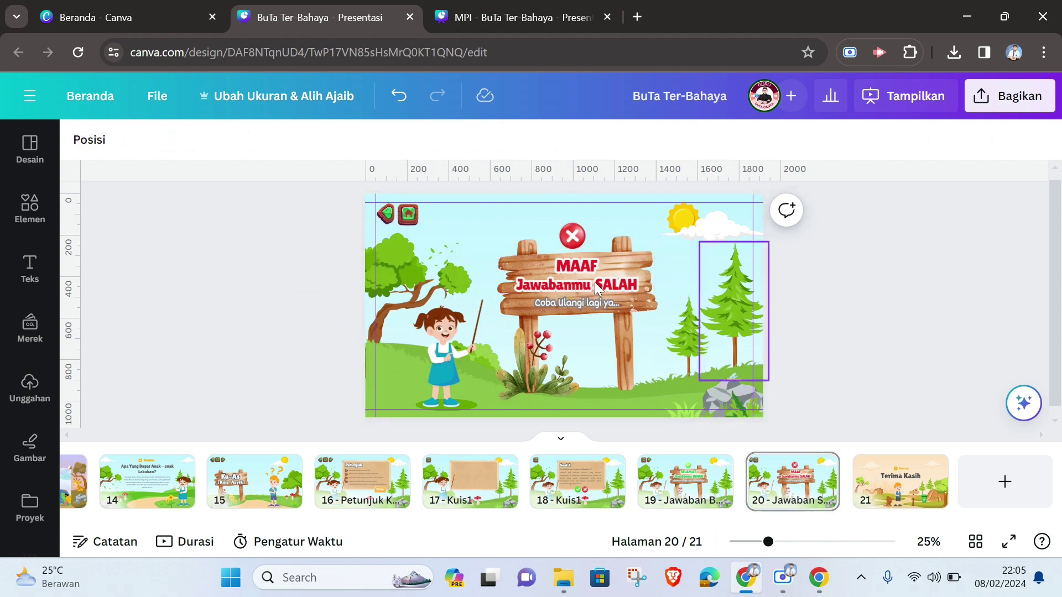
Duplicate the Soal 1 quiz page and place the copy right after the Jawaban Salah page.
click(580, 486)
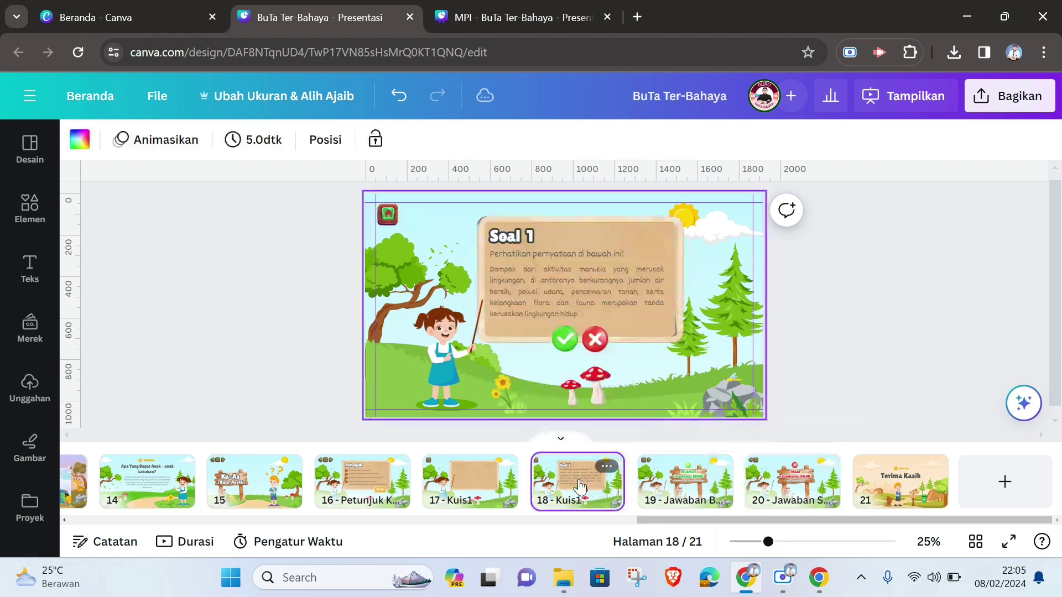
click(607, 467)
click(666, 220)
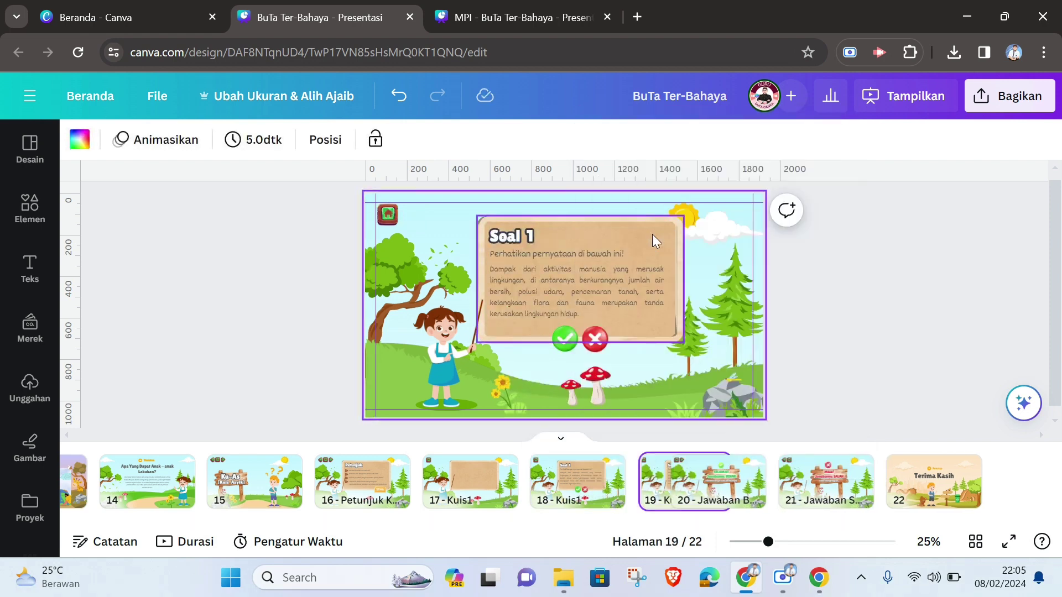
drag(669, 482, 919, 481)
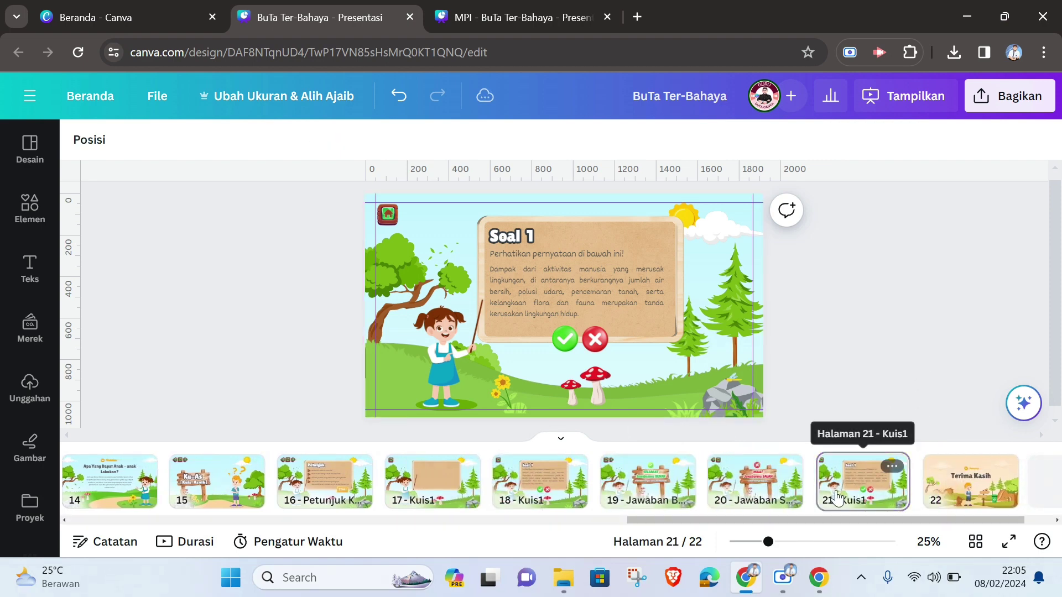
Change the heading on the duplicated quiz page to "Soal 2".
double_click(529, 234)
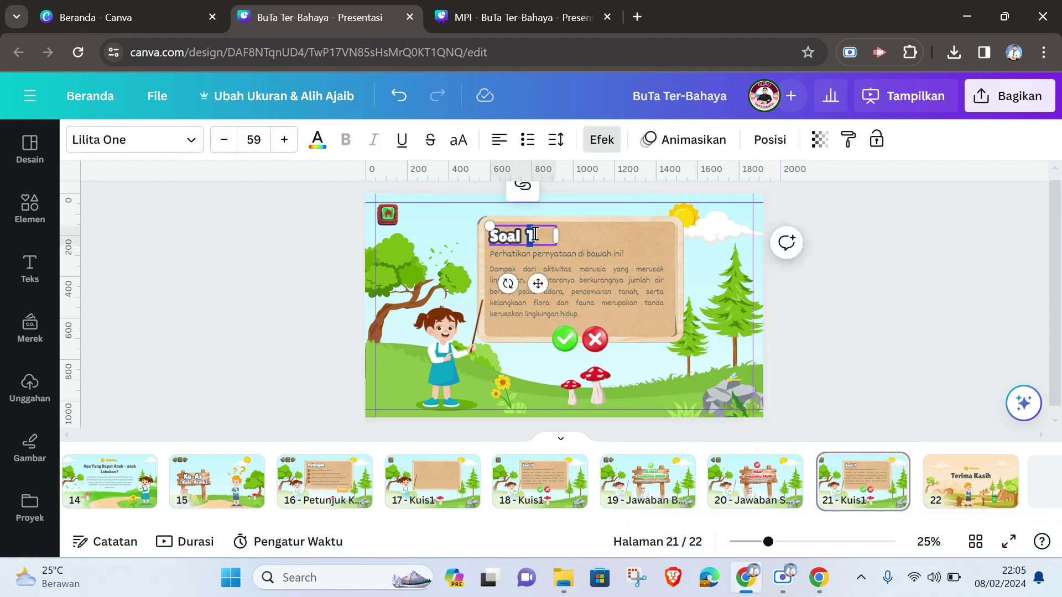
text(2)
click(705, 293)
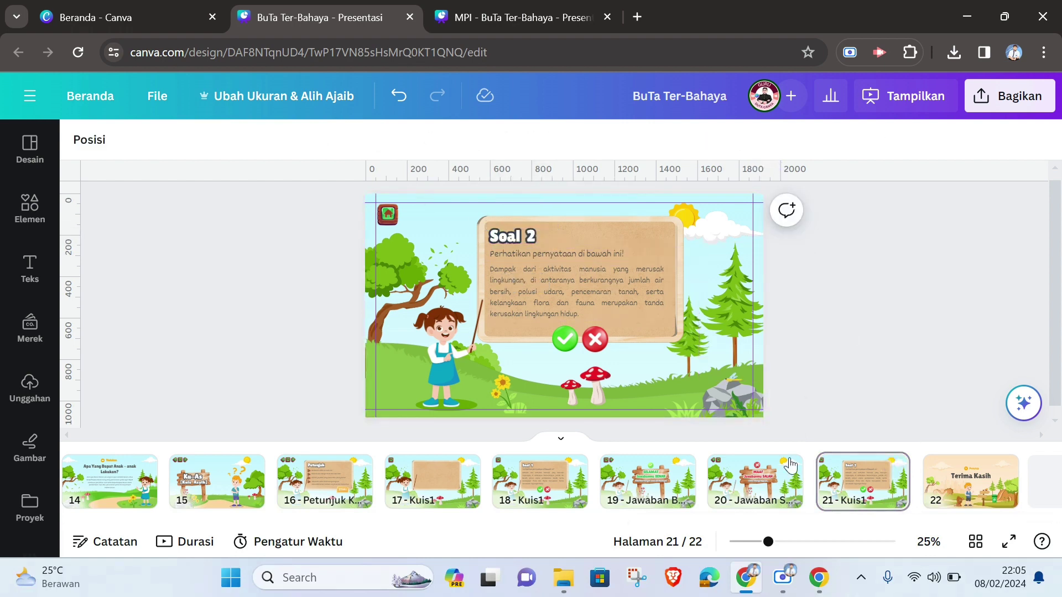
On the Soal 1 page, link the green check mark to page "19 - Jawaban Benar".
click(540, 487)
click(390, 219)
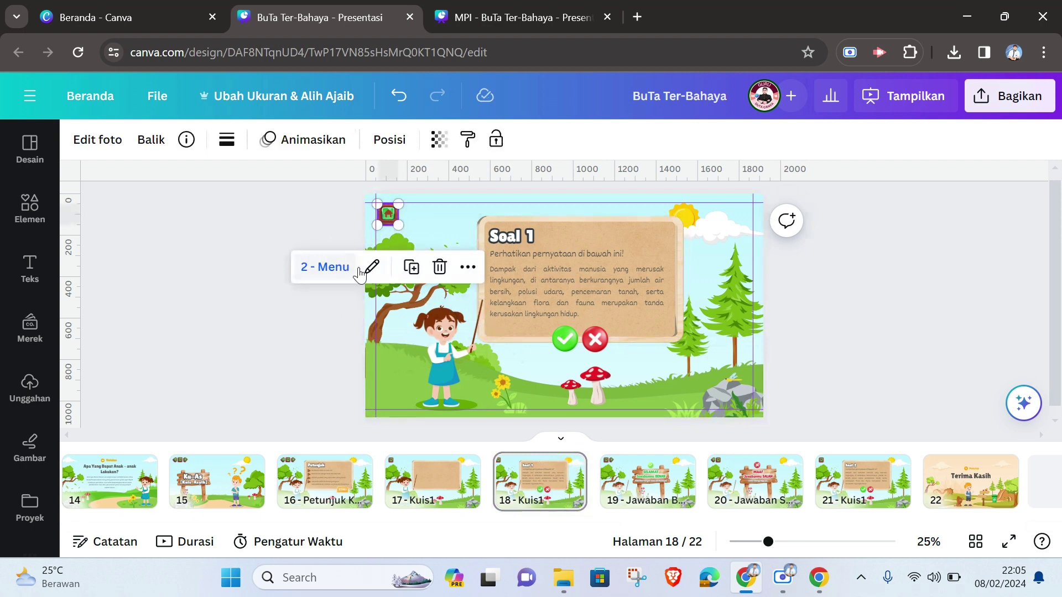
click(562, 341)
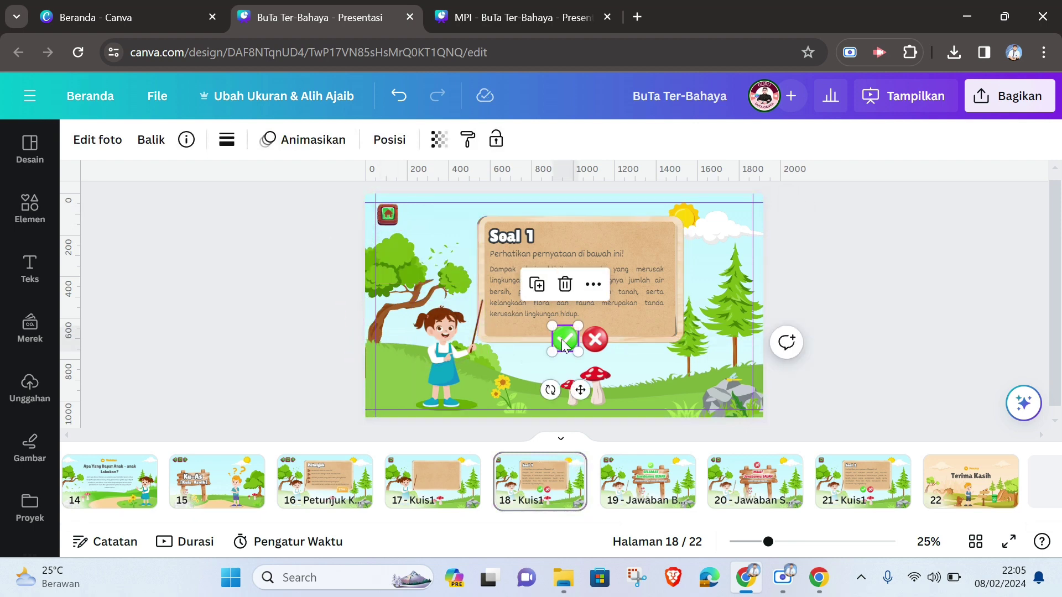
right_click(562, 340)
click(629, 431)
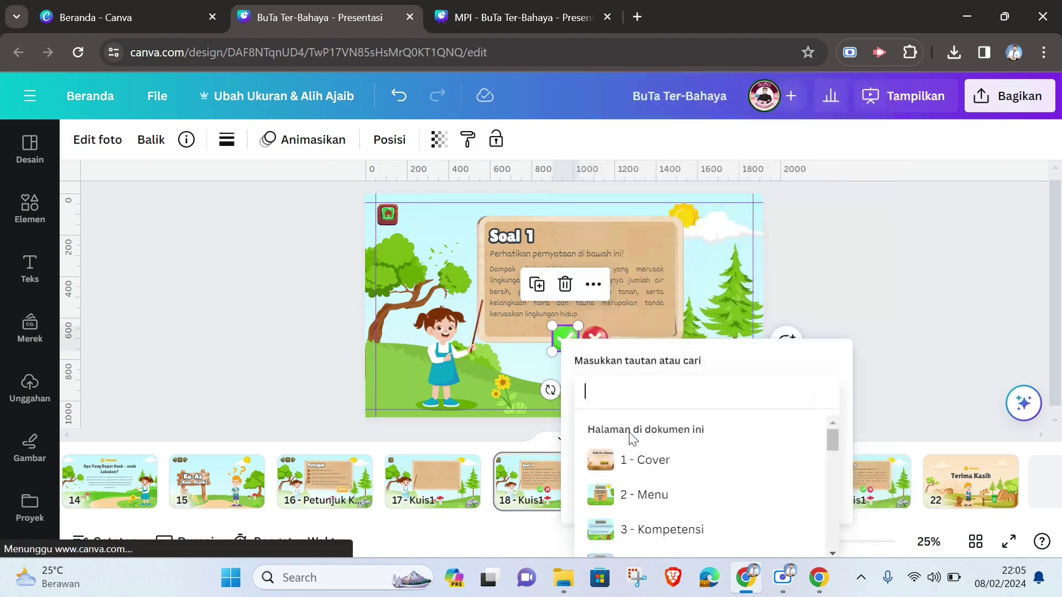
scroll(675, 493, down, 10)
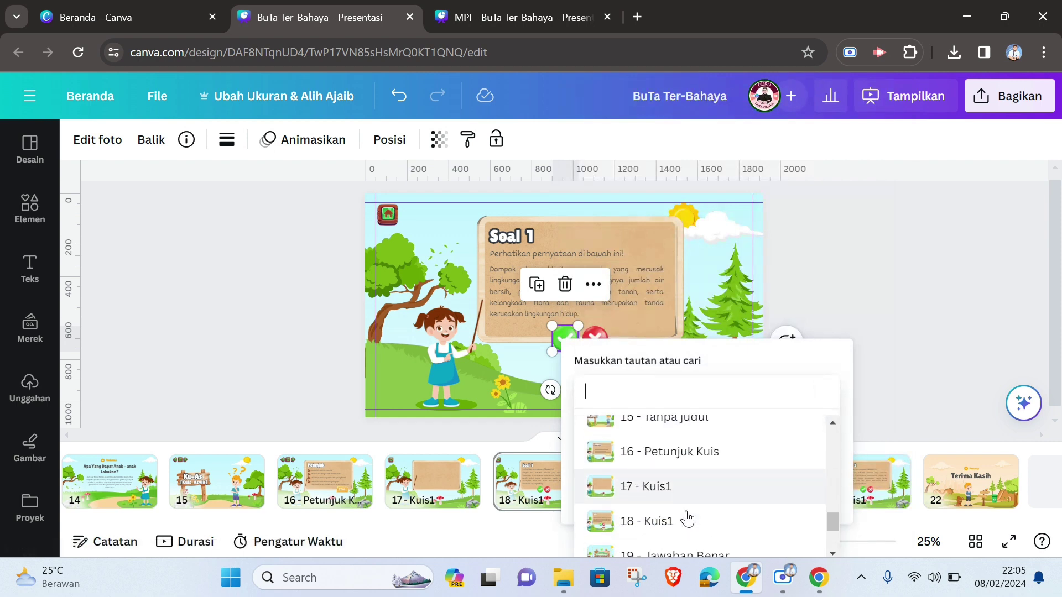
scroll(688, 520, down, 3)
click(699, 438)
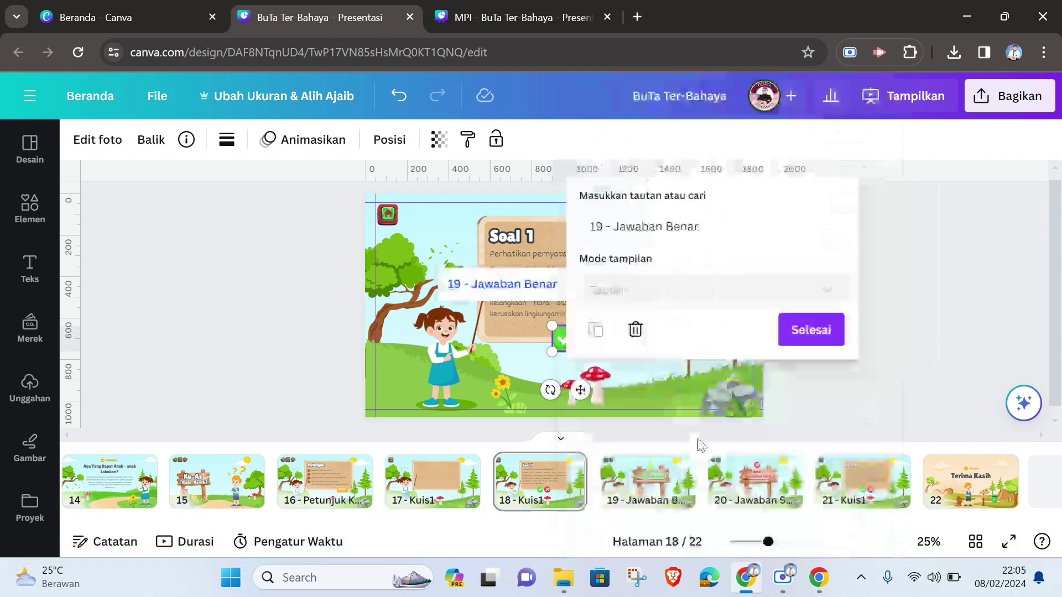
click(814, 342)
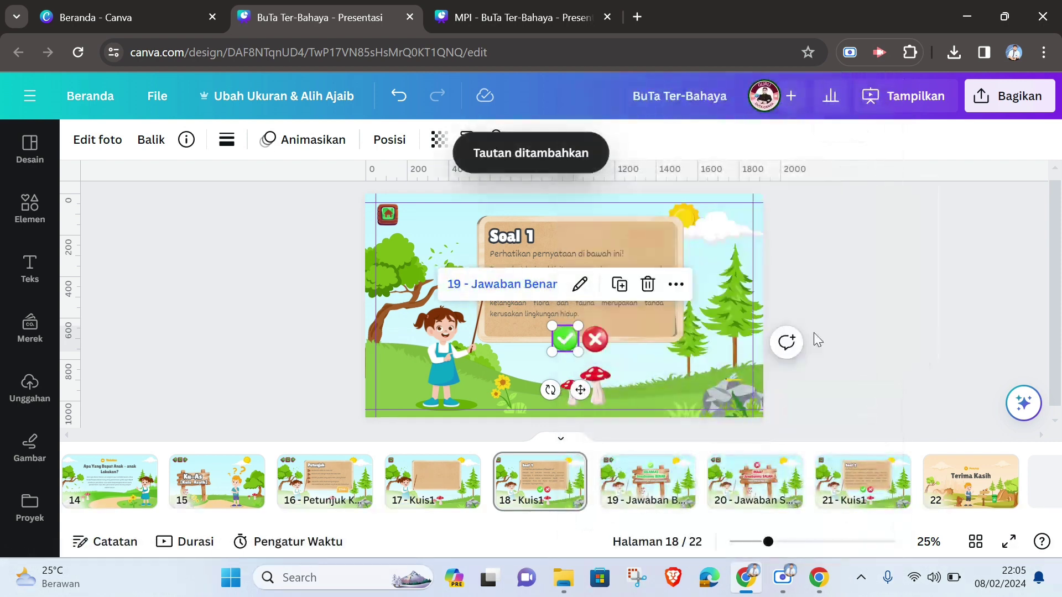
Link the red cross on the Soal 1 page to page "20 - Jawaban Salah".
right_click(593, 341)
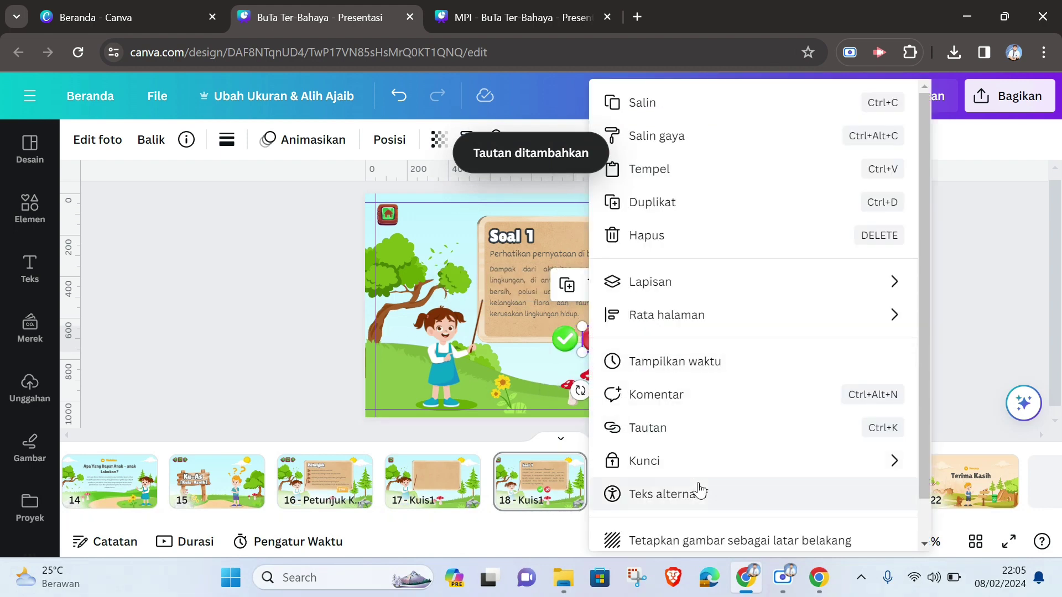
click(668, 432)
scroll(714, 487, down, 7)
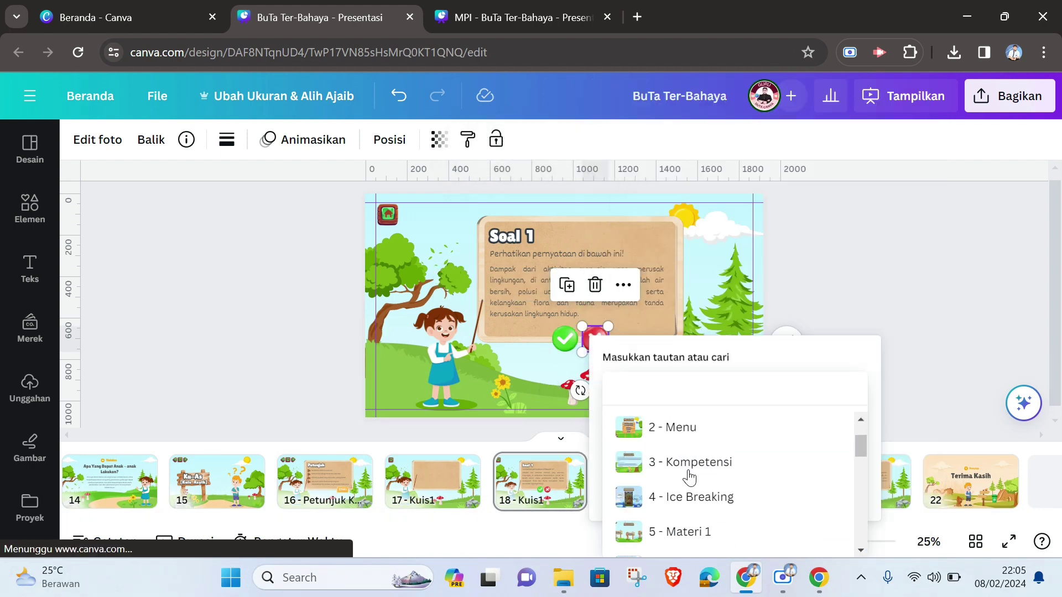
scroll(762, 516, down, 5)
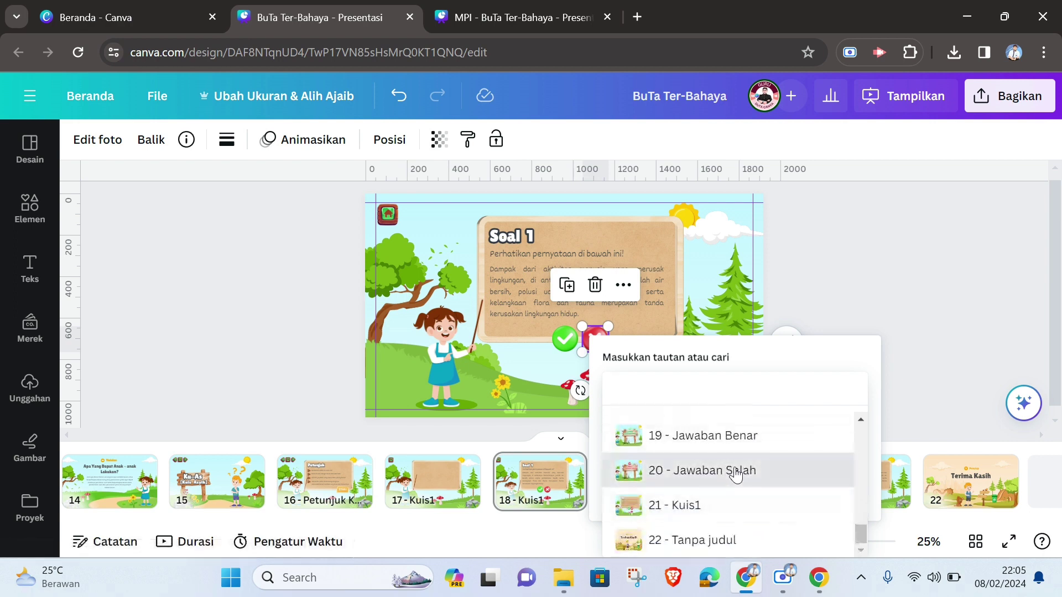
click(741, 469)
click(839, 332)
click(898, 363)
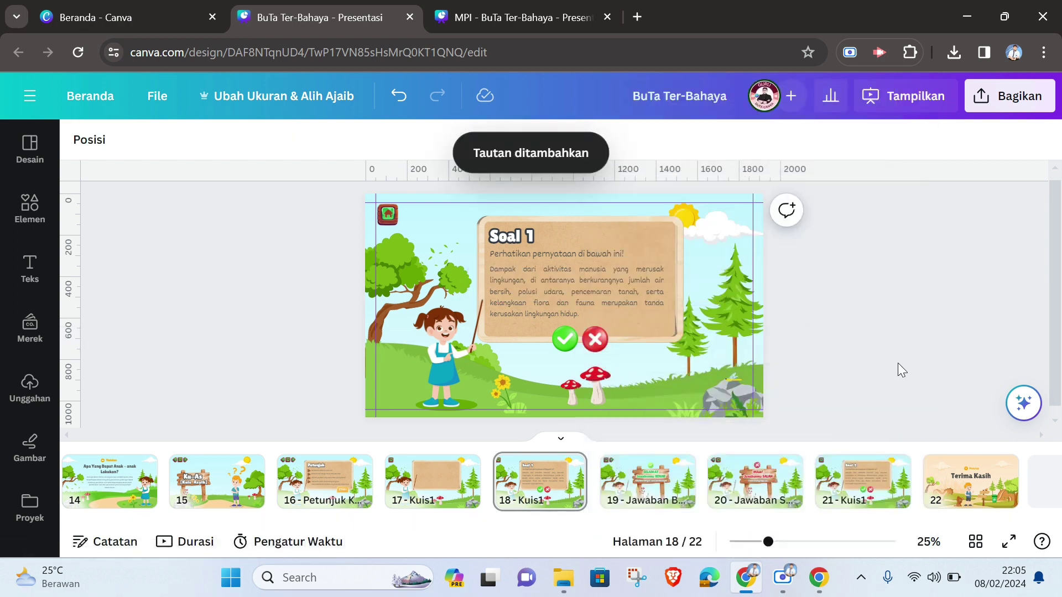
On the Jawaban Benar page, change the forward arrow's link to page "21 - Kuis1".
click(647, 480)
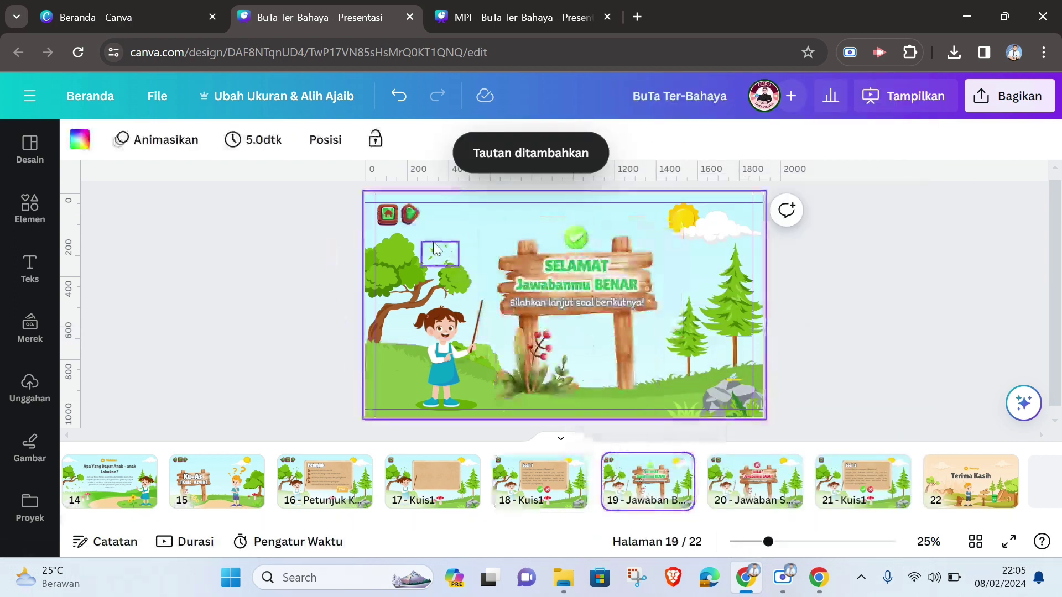
click(414, 215)
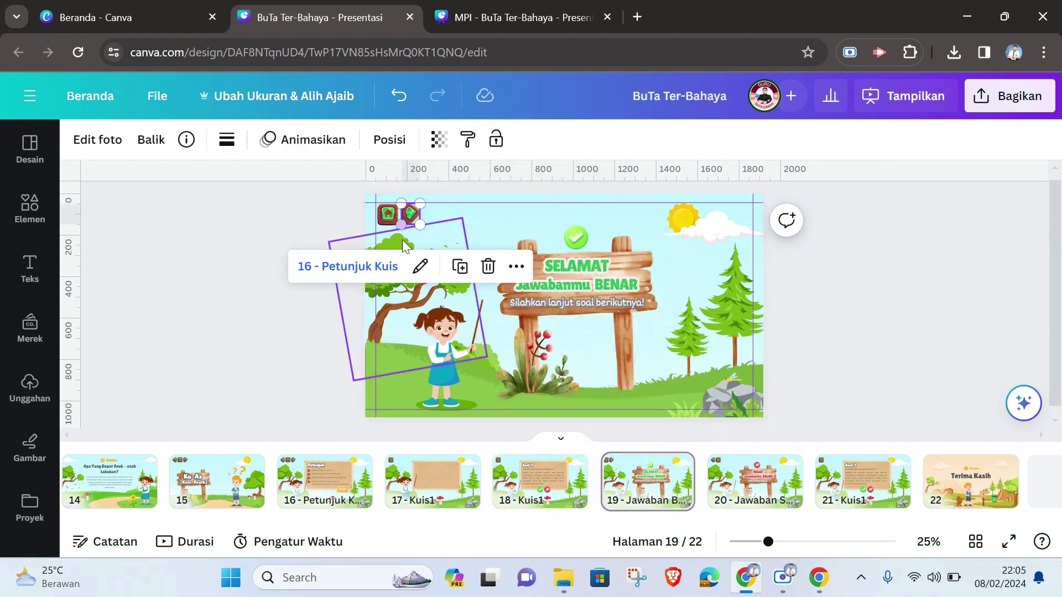
click(421, 267)
click(564, 233)
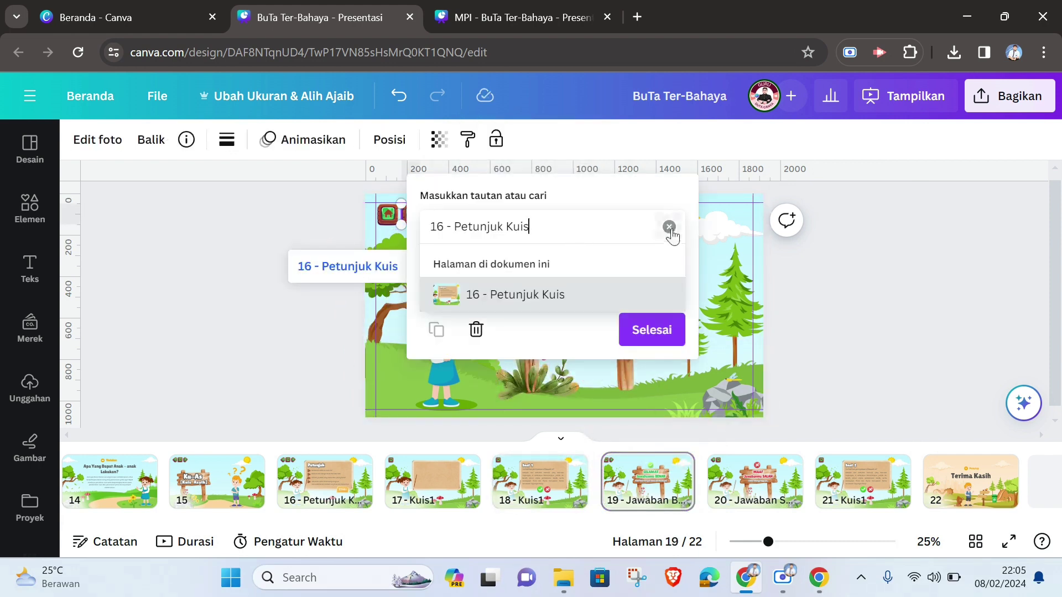
click(668, 227)
scroll(588, 339, down, 8)
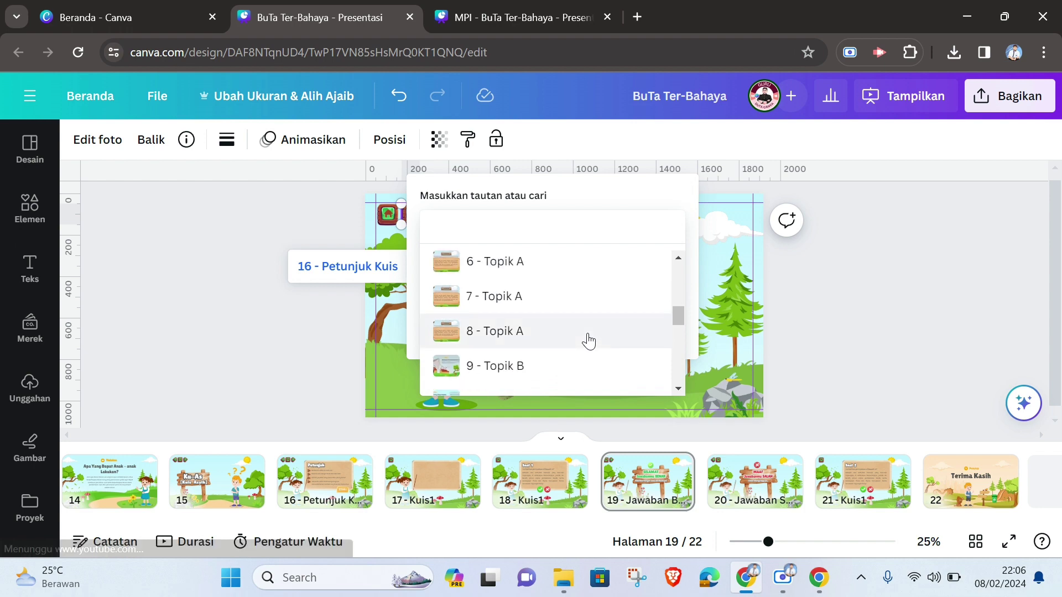
scroll(588, 343, down, 2)
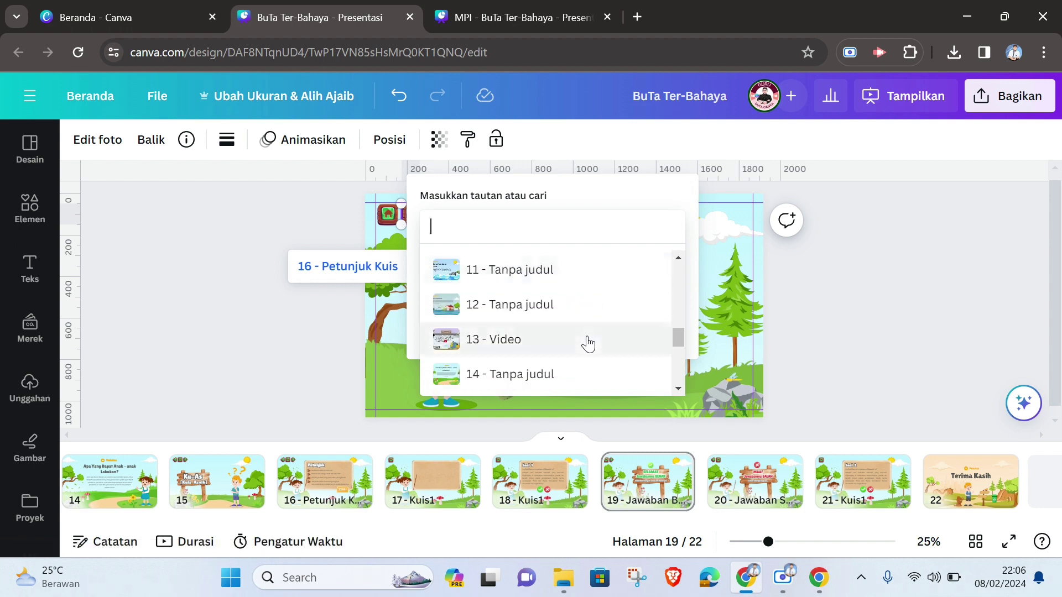
scroll(588, 340, down, 8)
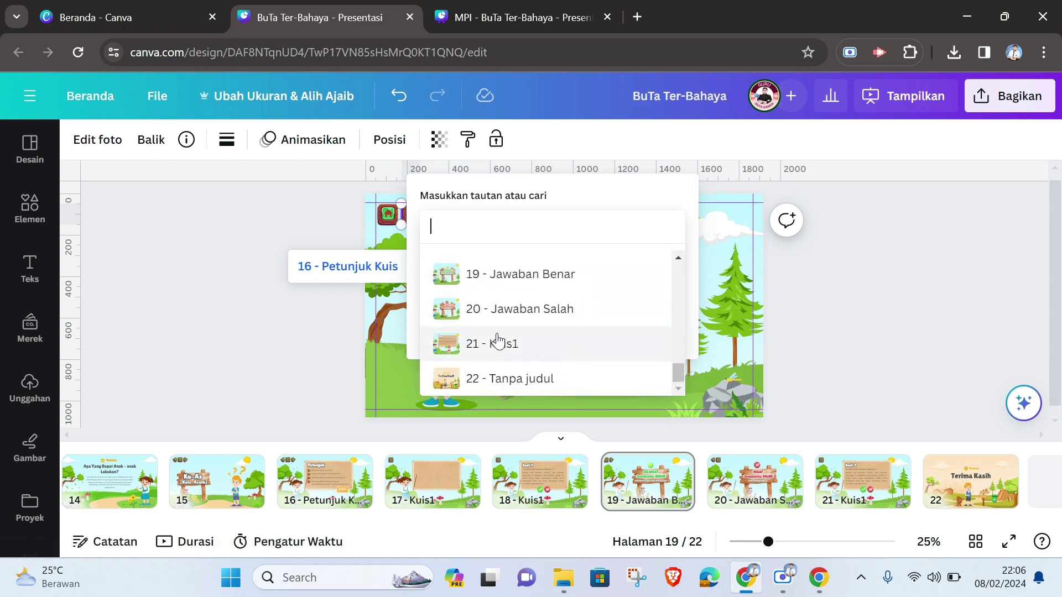
click(498, 341)
click(619, 333)
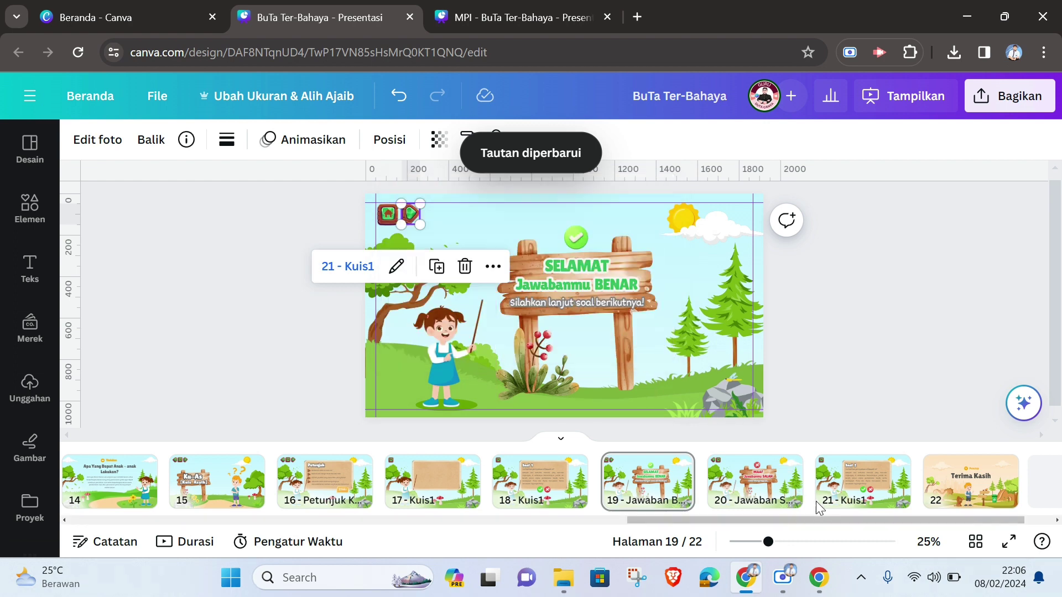
On the Jawaban Salah page, change the back arrow's link to page "18 - Kuis1".
click(751, 486)
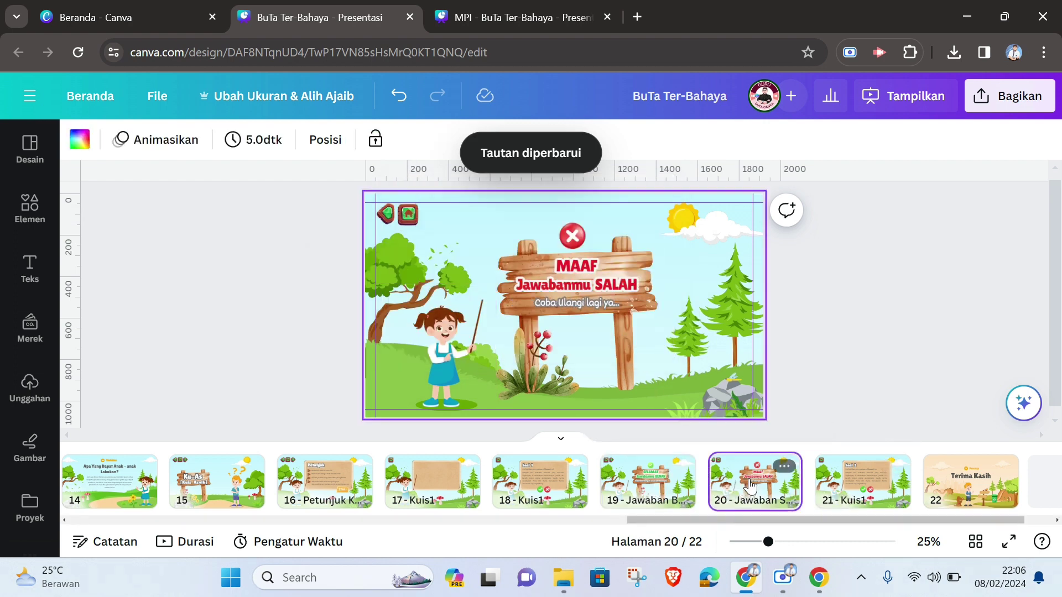
click(390, 214)
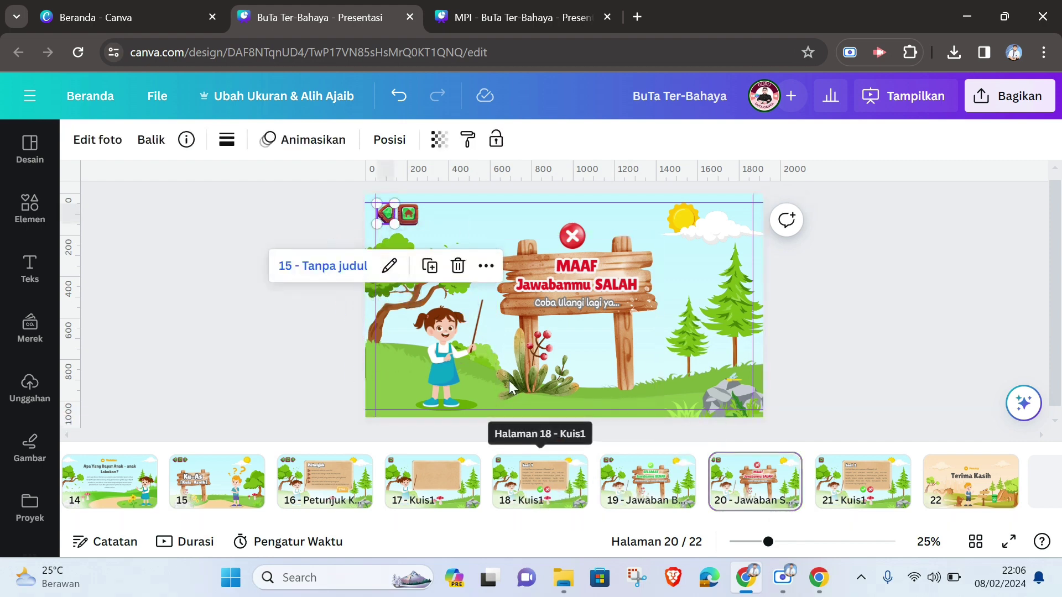
click(389, 265)
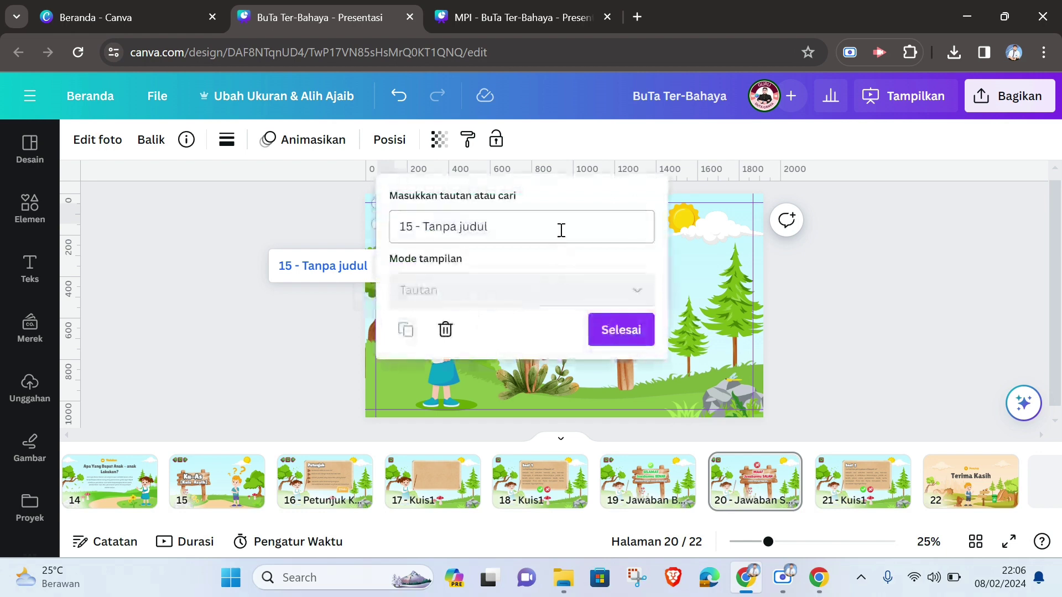
click(559, 230)
click(636, 225)
scroll(563, 328, down, 10)
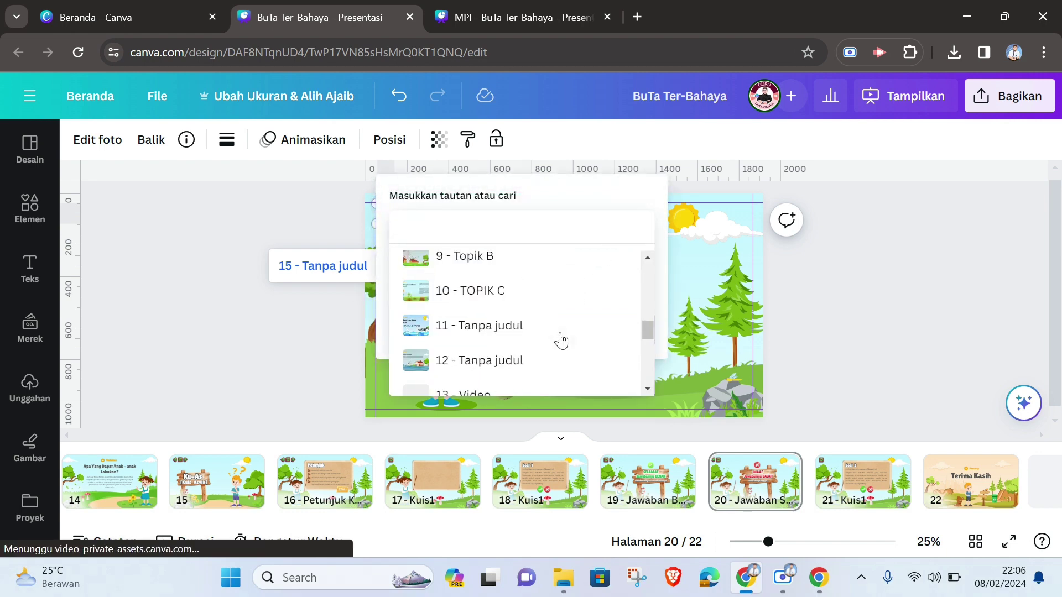
click(512, 358)
click(603, 330)
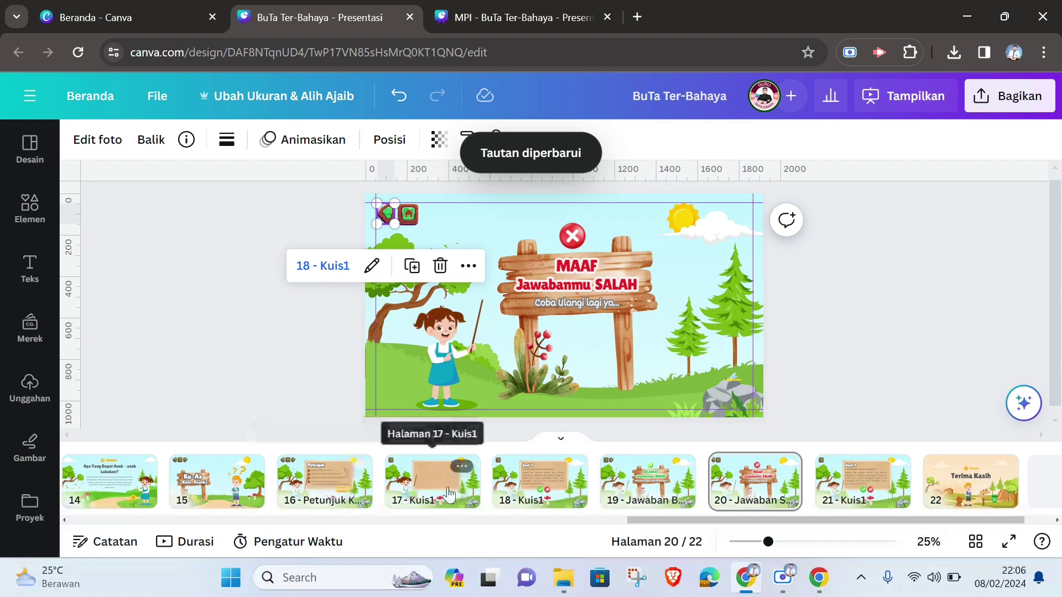
Preview the quiz full screen from the Ku-As title page, following the forward arrow and START links, and exit the preview.
click(430, 498)
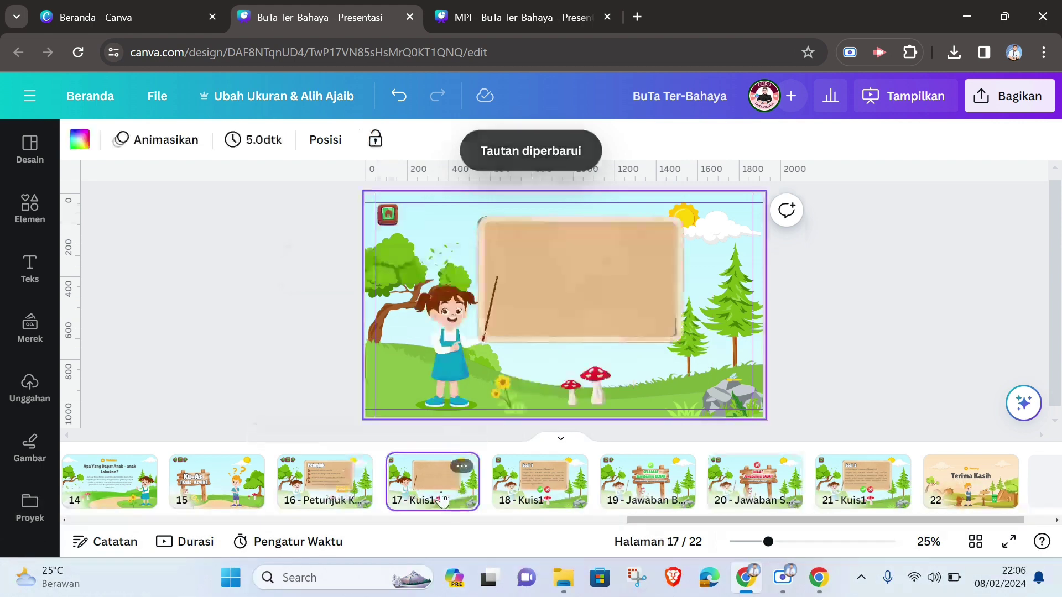
click(320, 494)
click(244, 494)
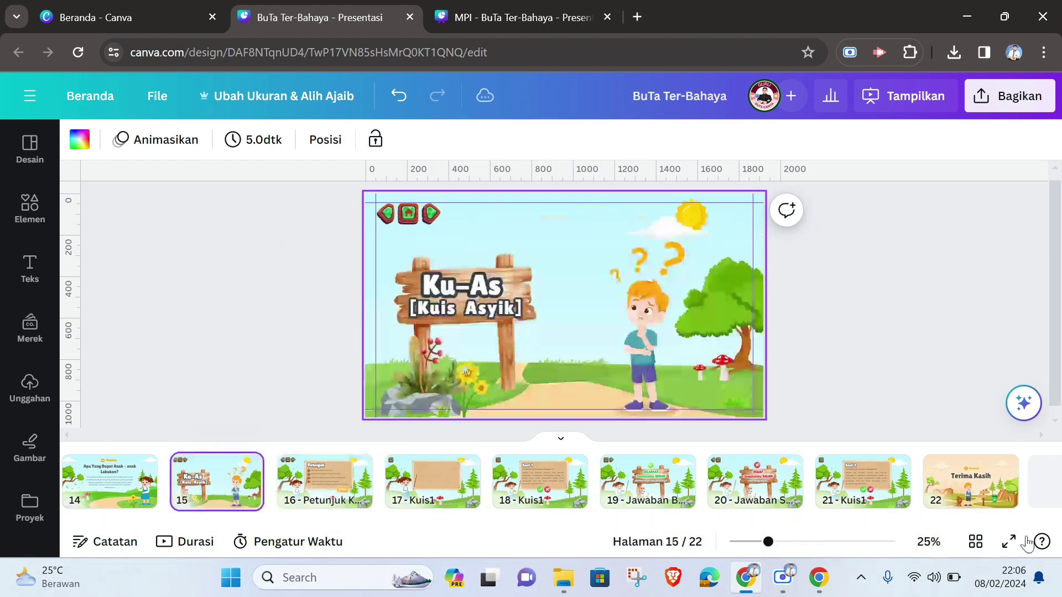
click(1006, 547)
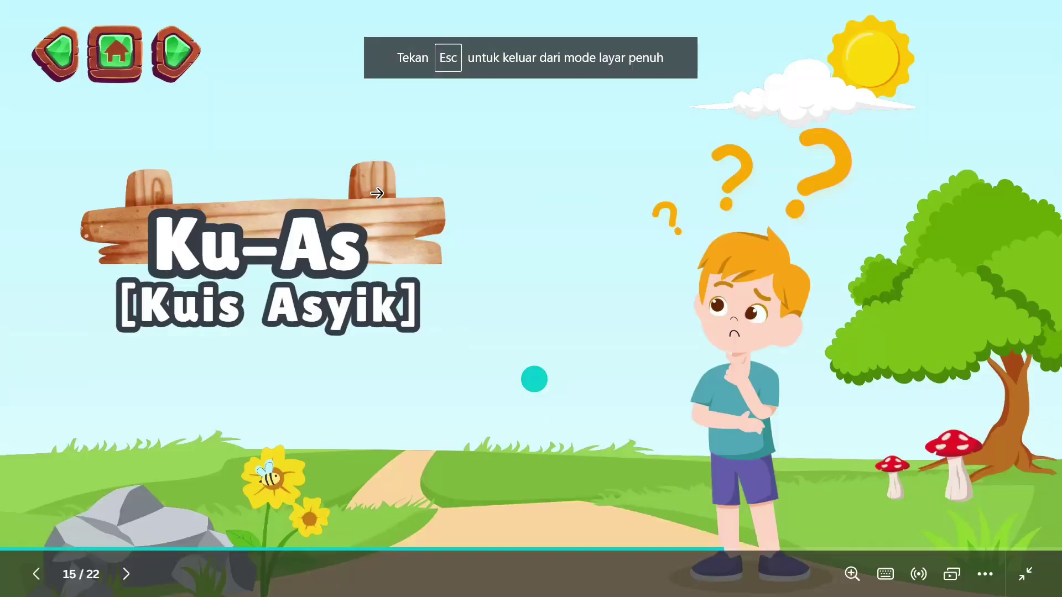
click(176, 55)
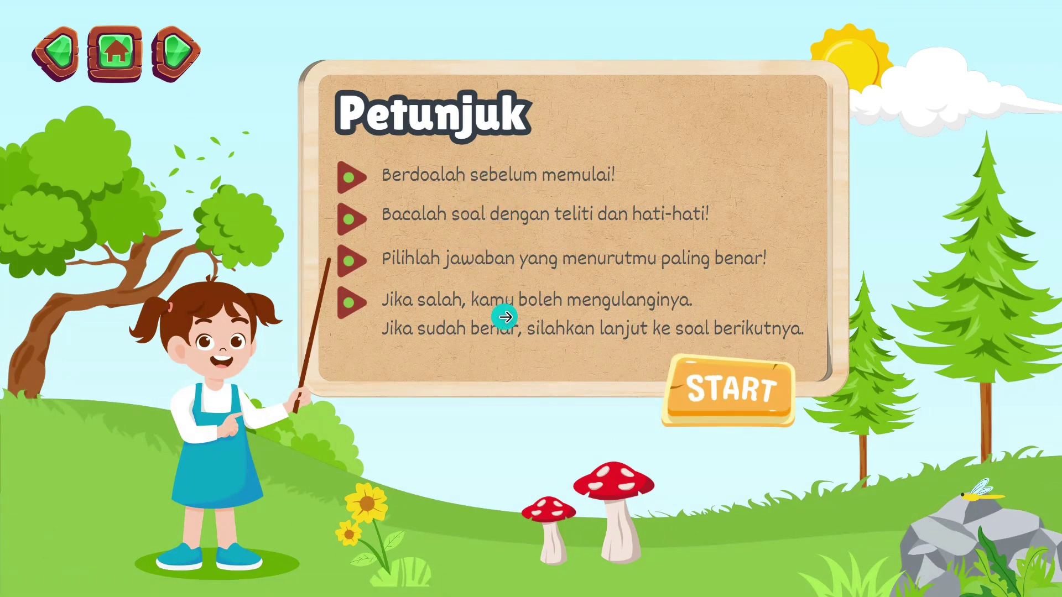
click(741, 391)
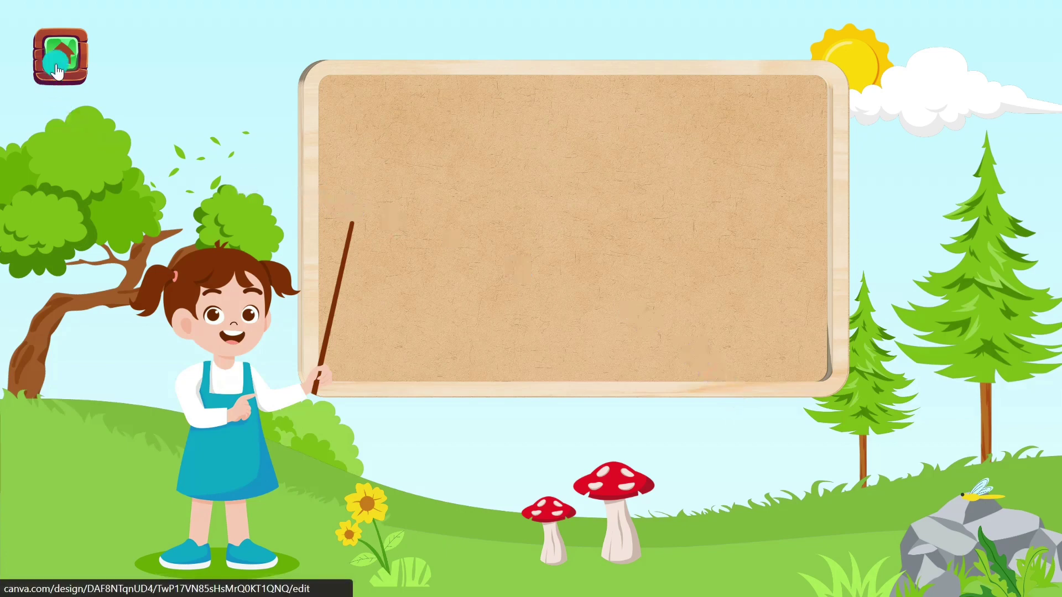
key(Escape)
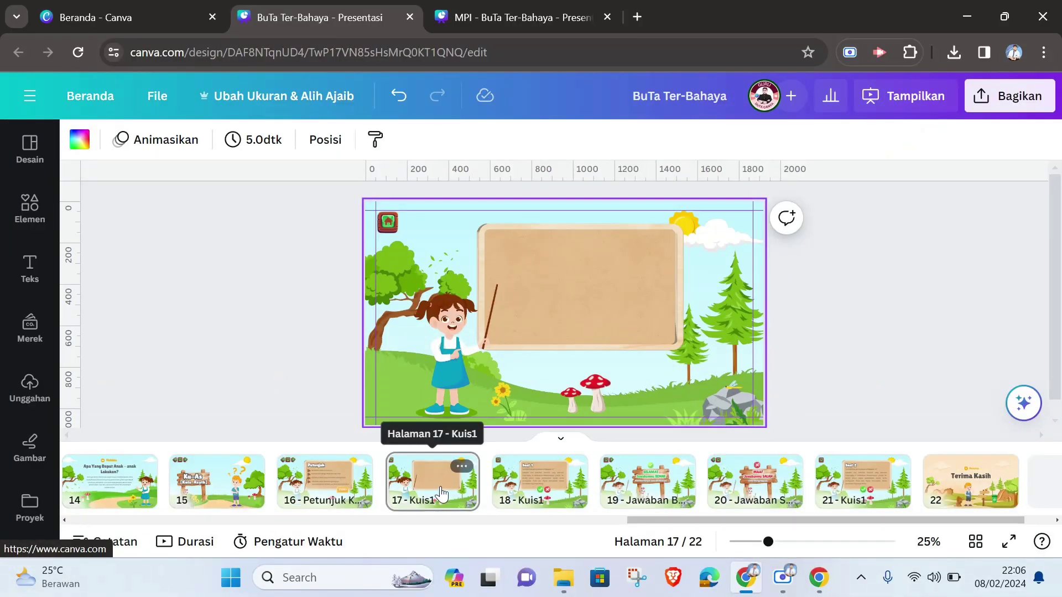
Delete page 17, the quiz page with the empty board, along with the link to it.
click(441, 492)
key(Delete)
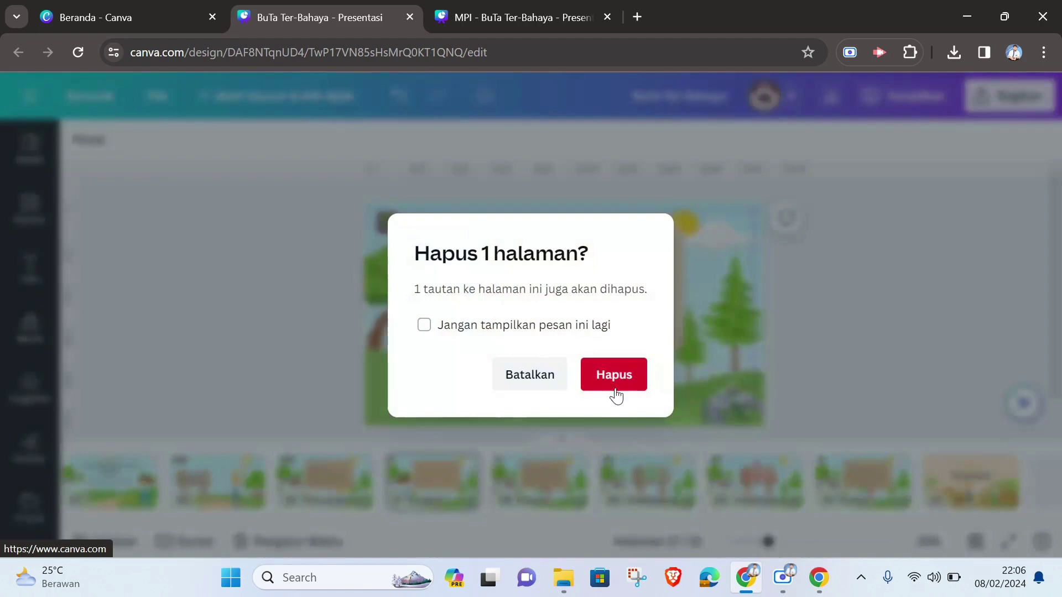
click(613, 374)
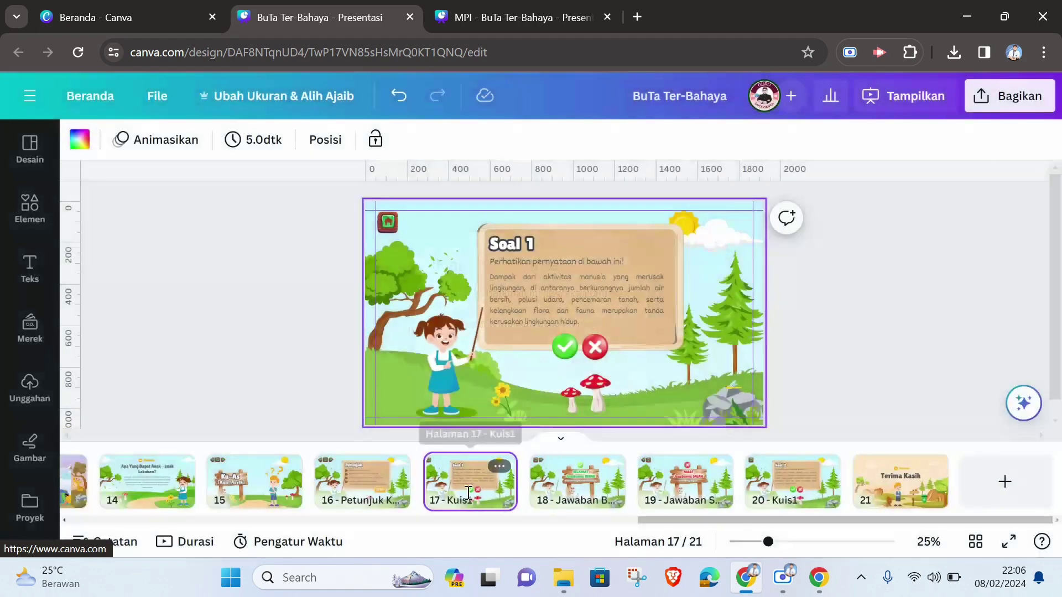
On the Petunjuk Kuis page, link the START button to page "17 - Kuis1".
click(362, 480)
click(638, 348)
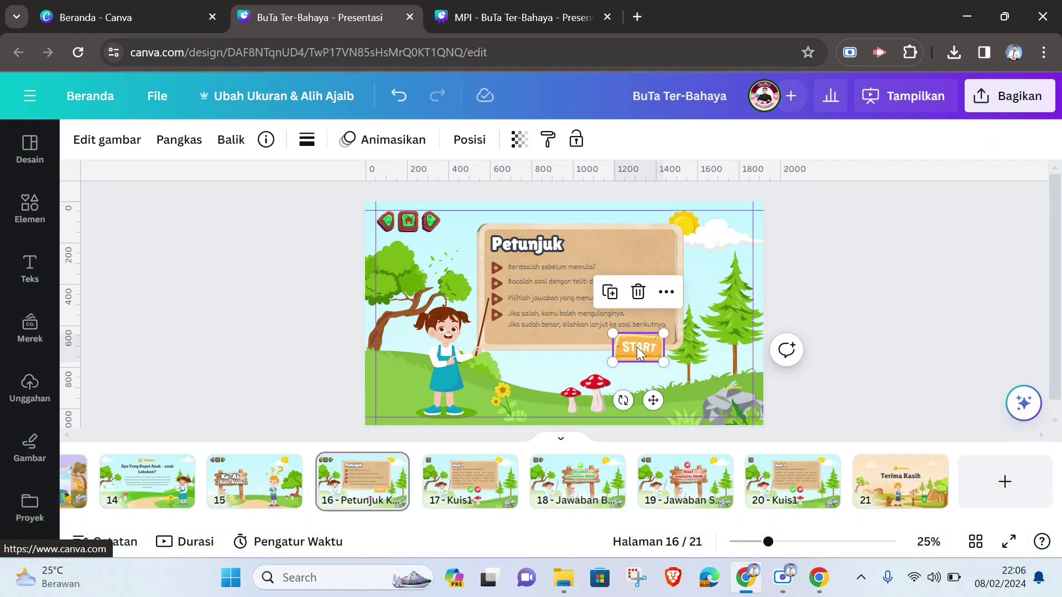
right_click(636, 347)
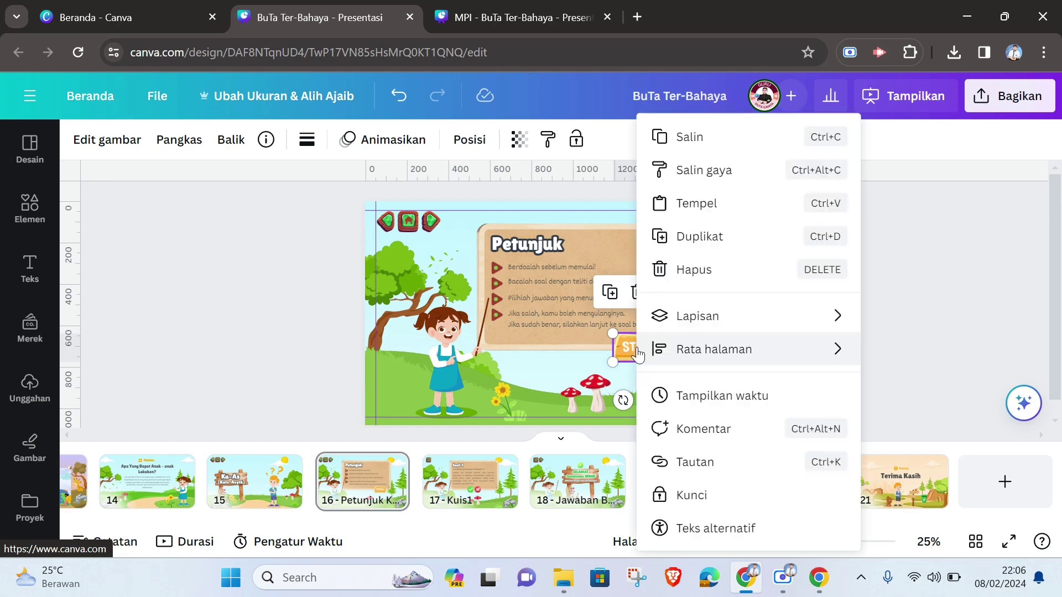
click(710, 462)
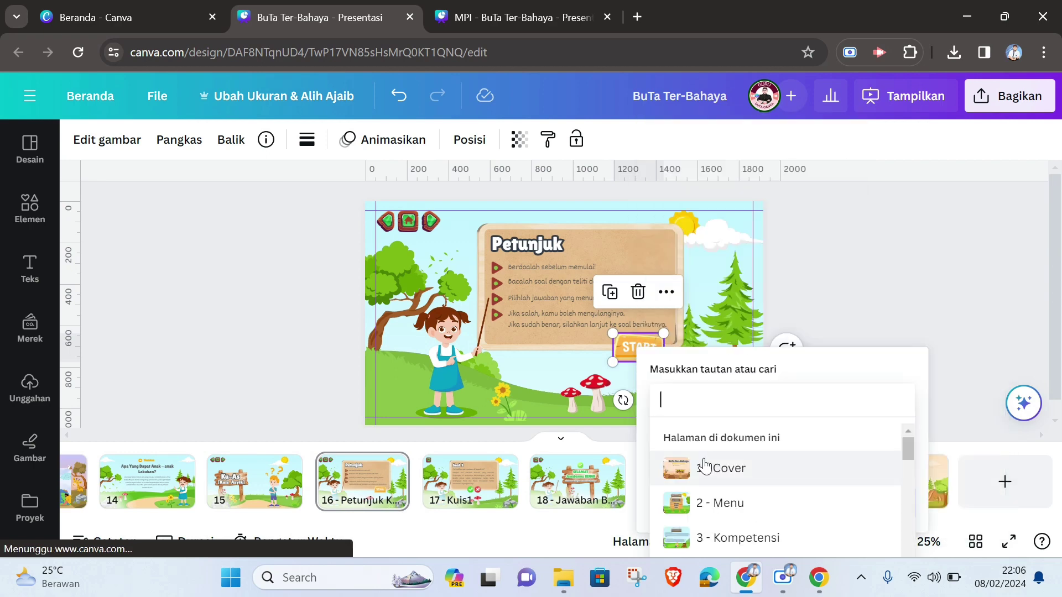
scroll(803, 511, down, 5)
scroll(800, 513, down, 5)
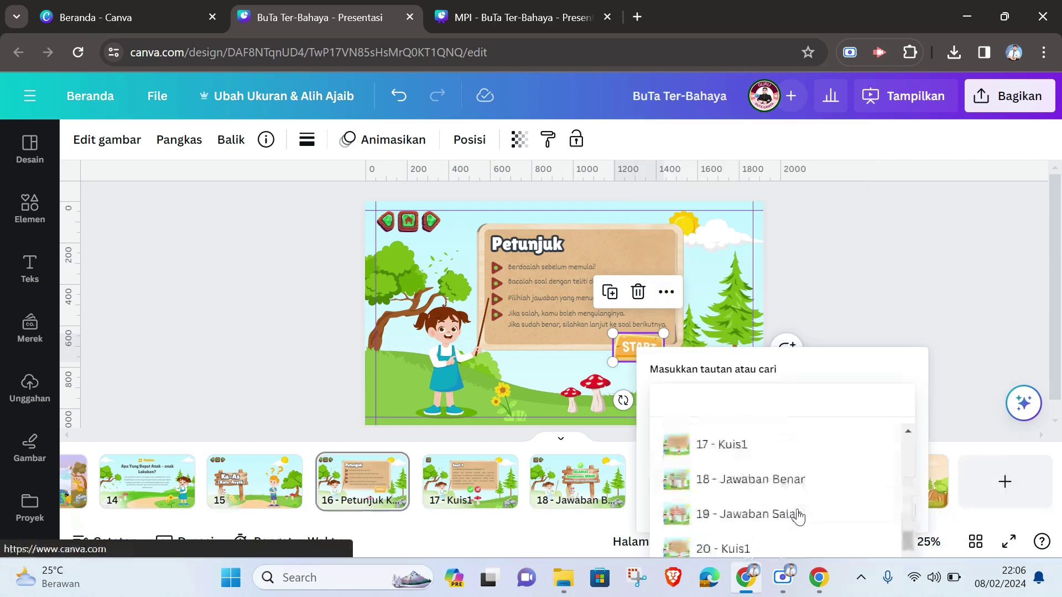
click(740, 450)
click(855, 331)
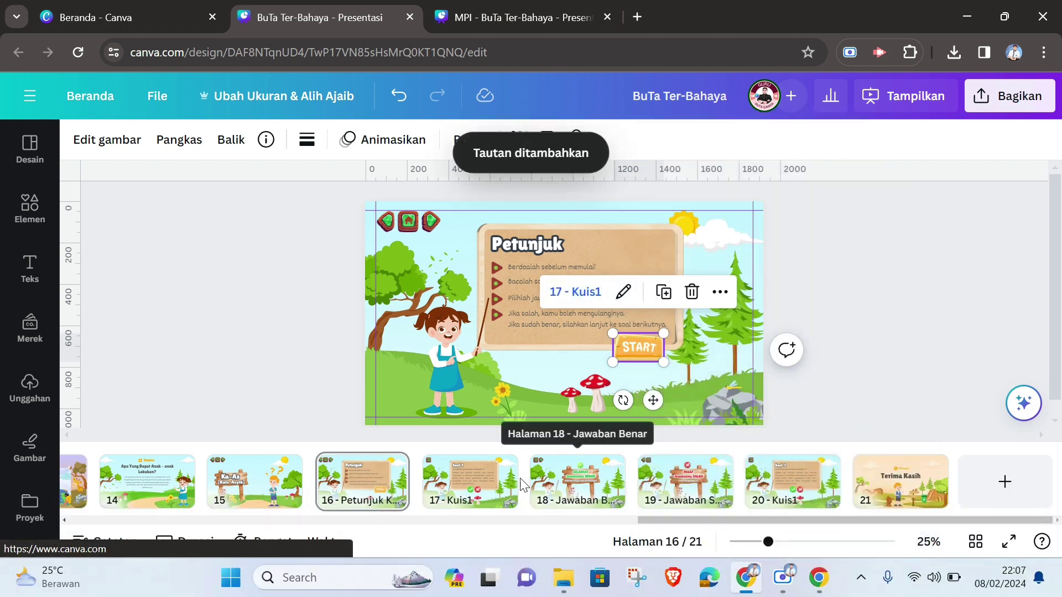
click(872, 354)
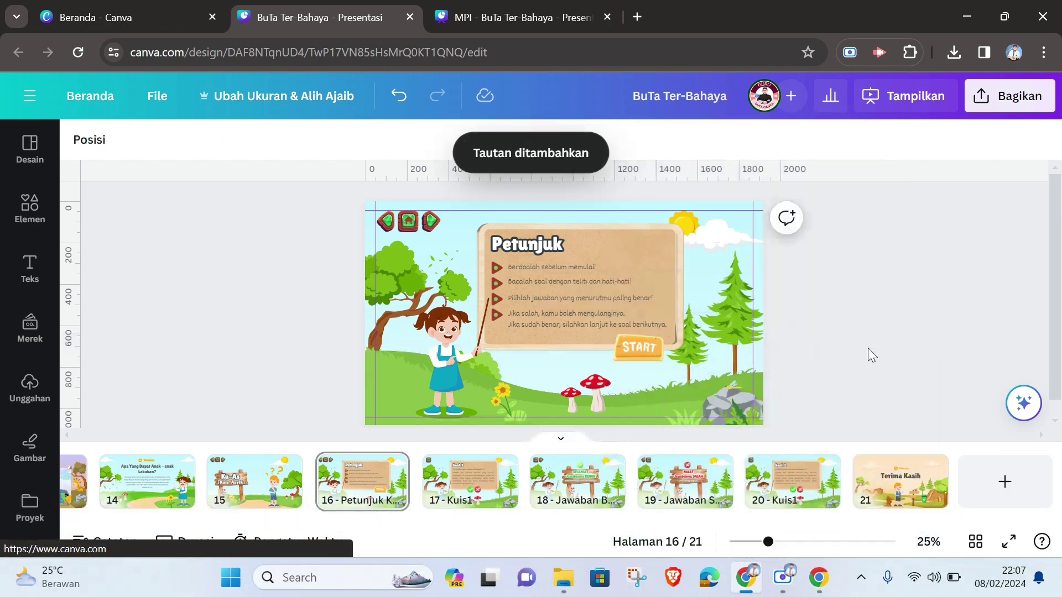
click(645, 357)
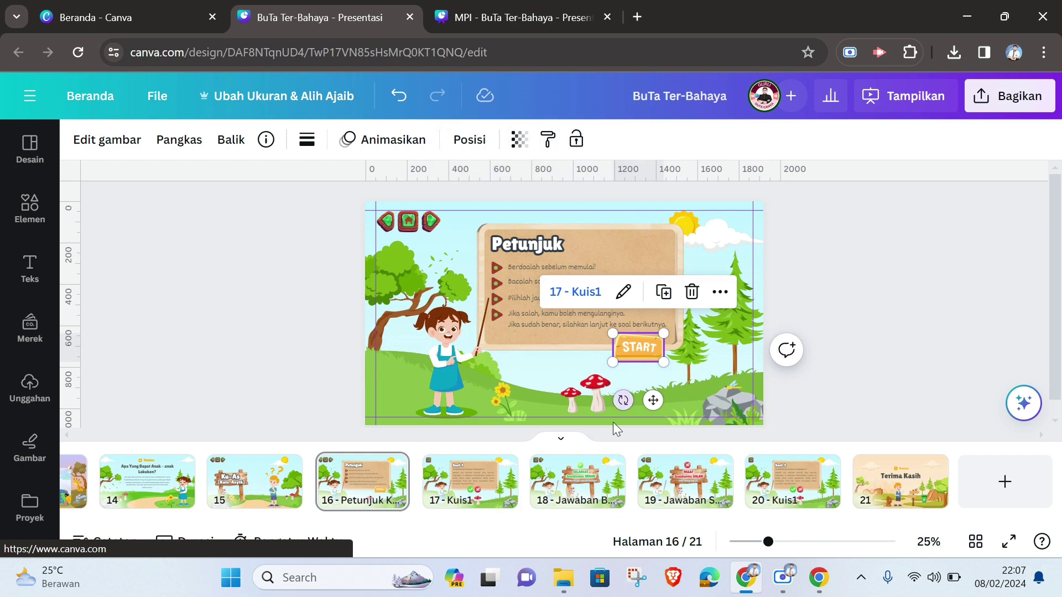
On the Petunjuk Kuis page, change the forward arrow's link to page "17 - Kuis1" and check the back arrow's link.
click(430, 222)
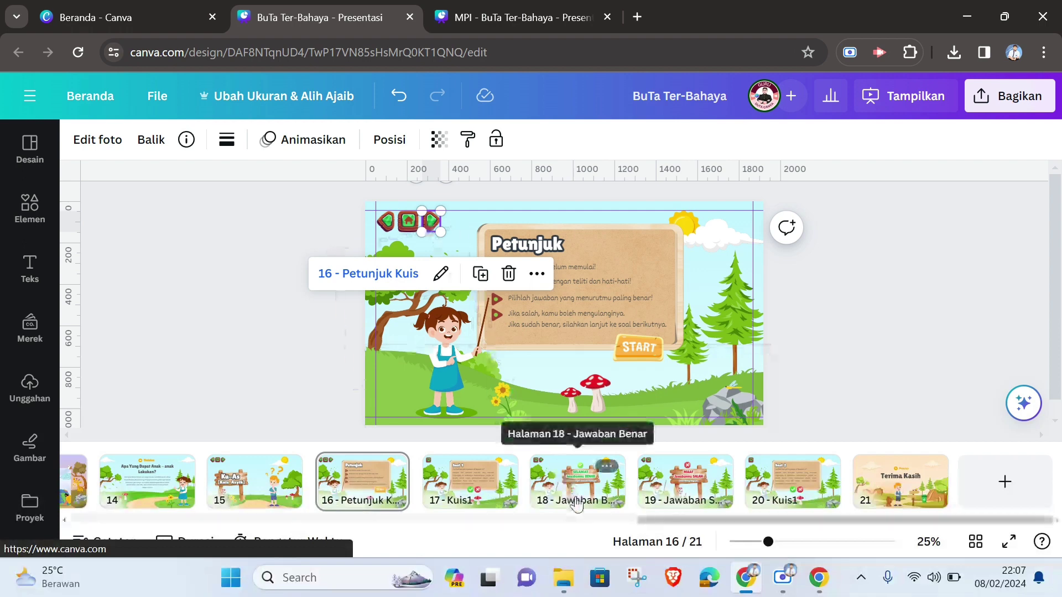
drag(455, 499, 440, 280)
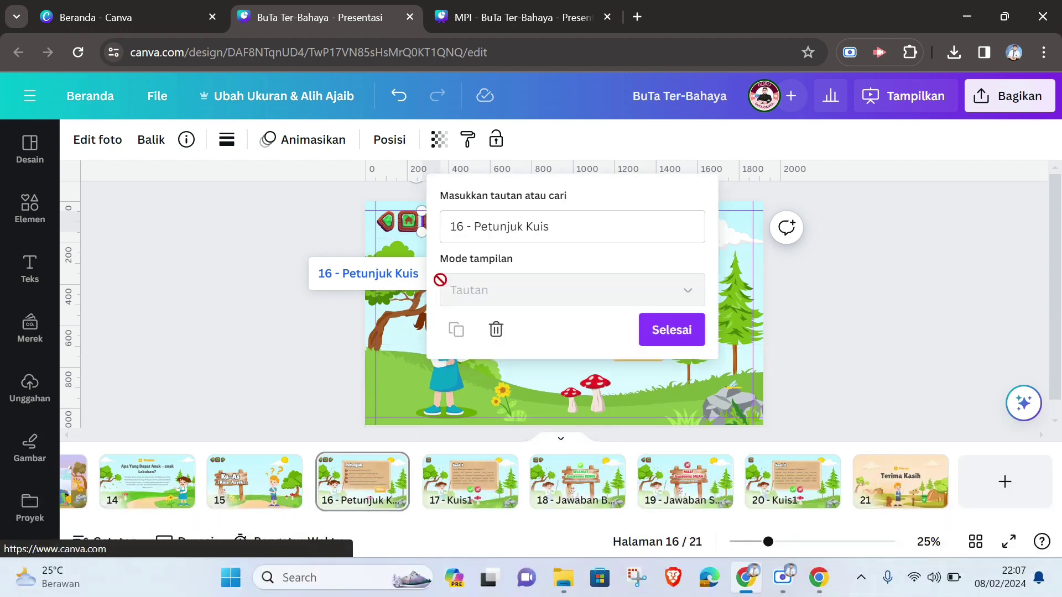
click(651, 235)
click(685, 230)
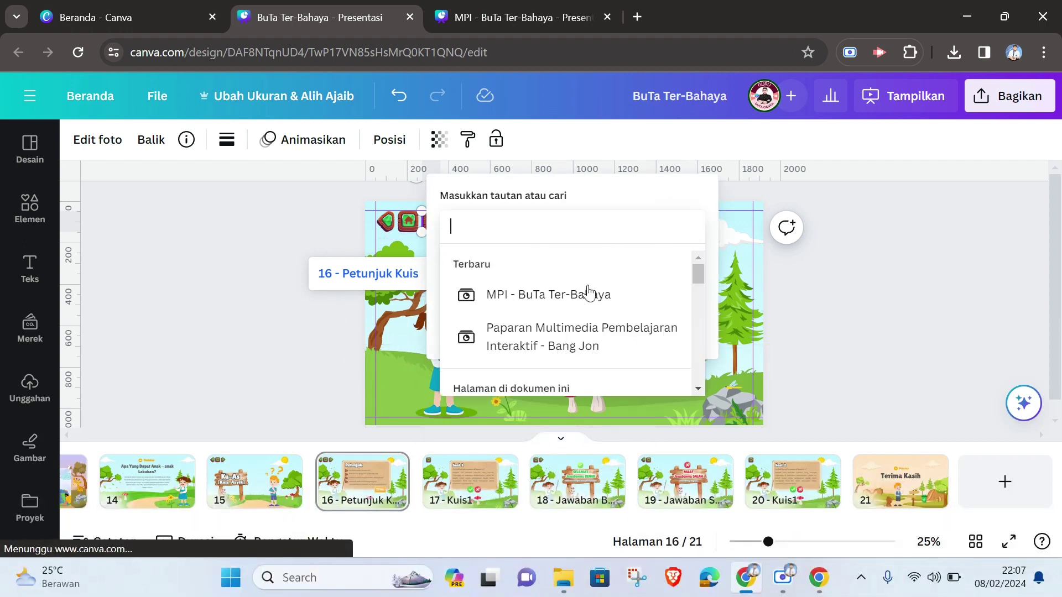
scroll(588, 309, down, 5)
scroll(590, 322, down, 5)
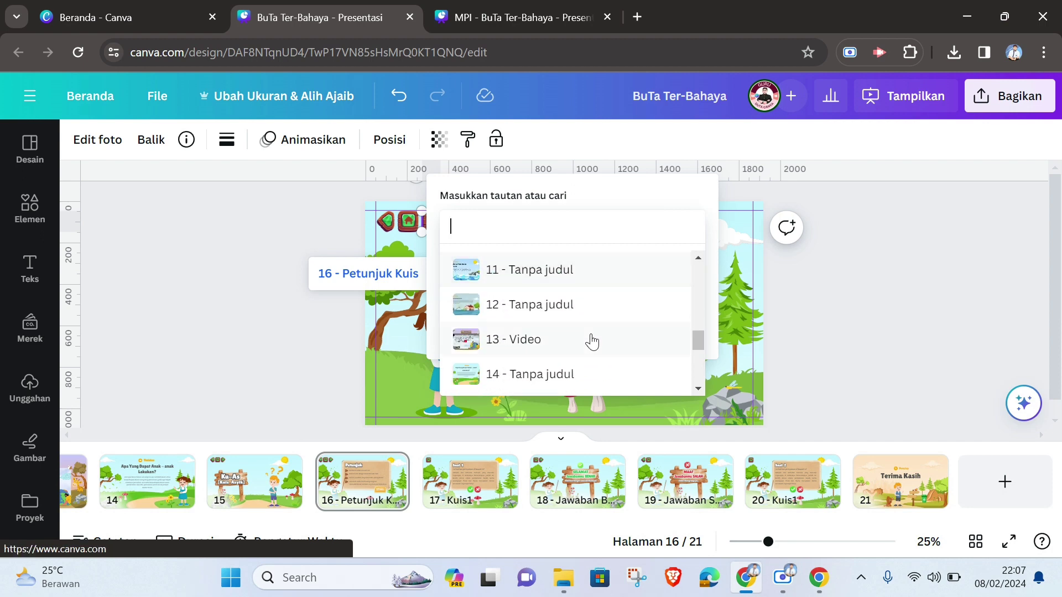
click(550, 320)
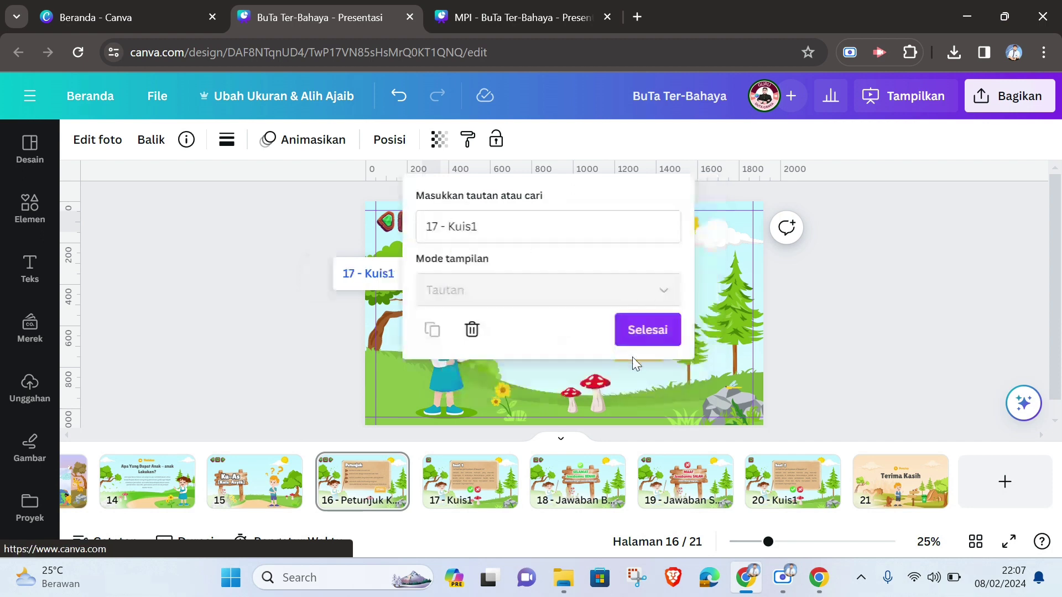
click(645, 329)
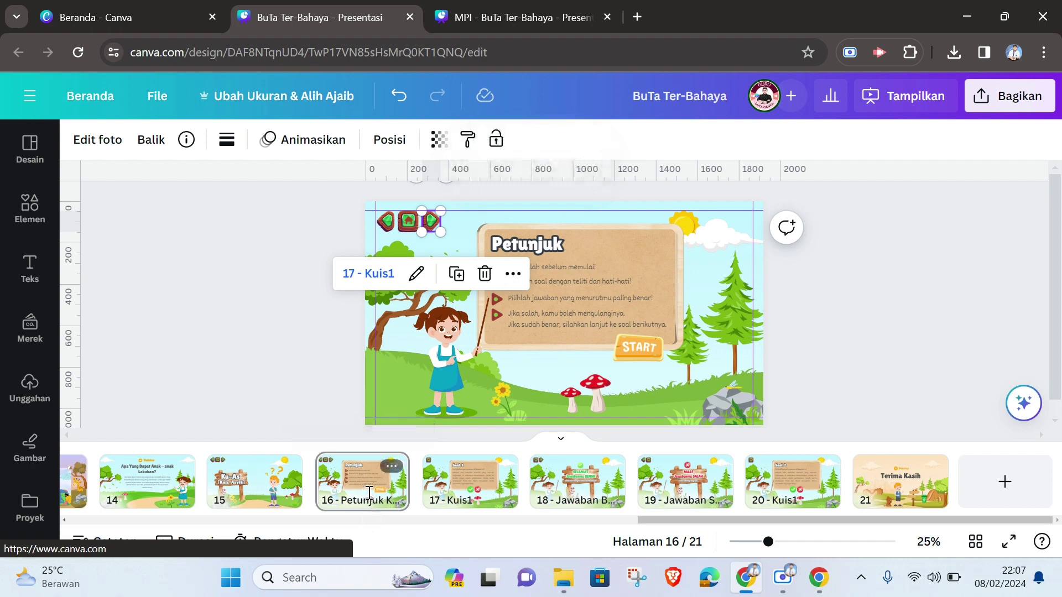
click(389, 220)
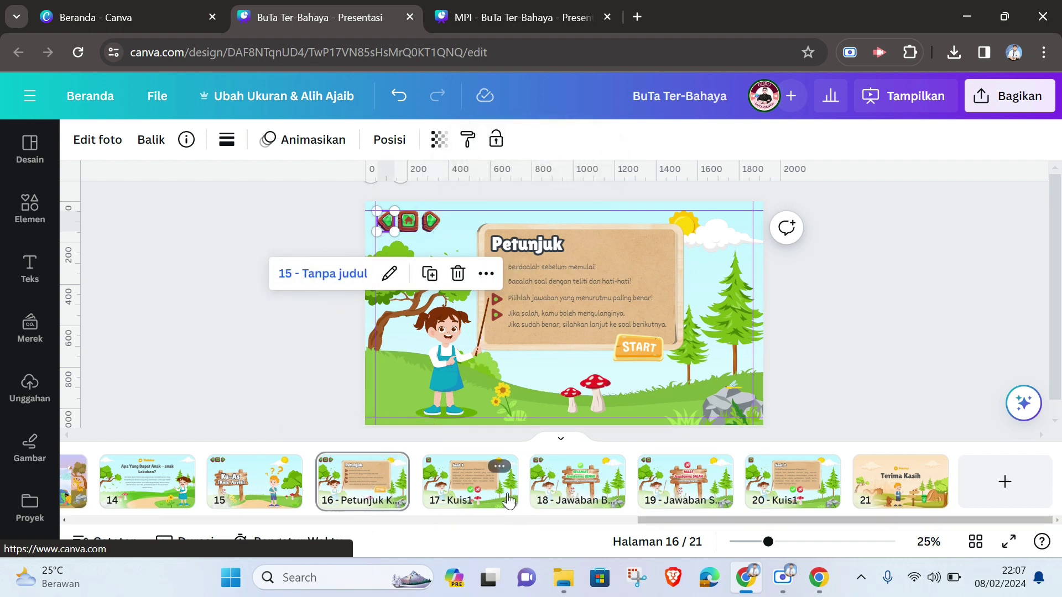
Preview the quiz full screen from the Ku-As title page, answering Soal 1 correctly, continuing to Soal 2 and returning to the menu, and exit.
click(485, 484)
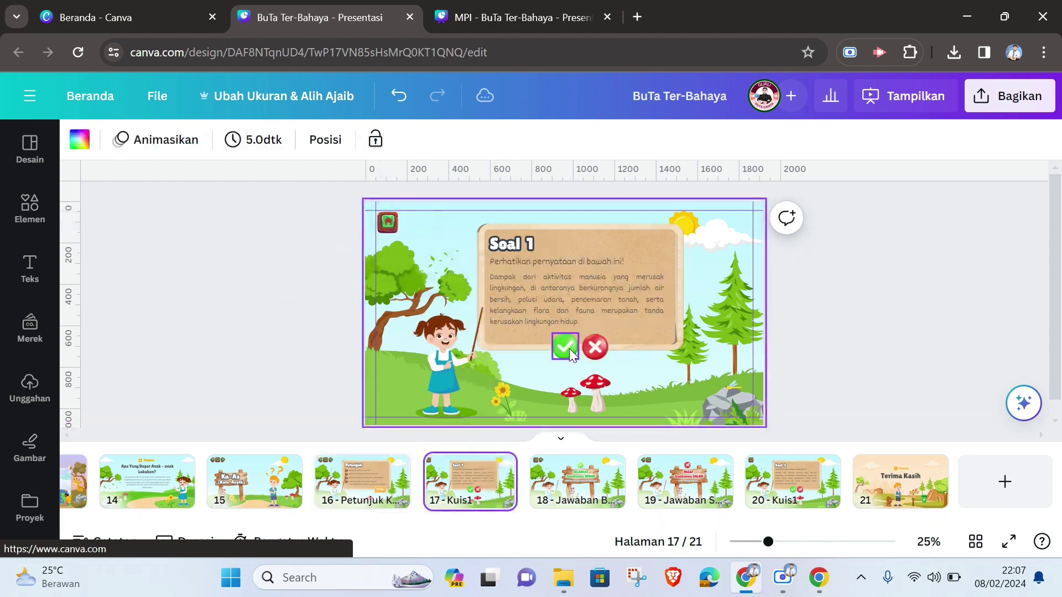
click(255, 482)
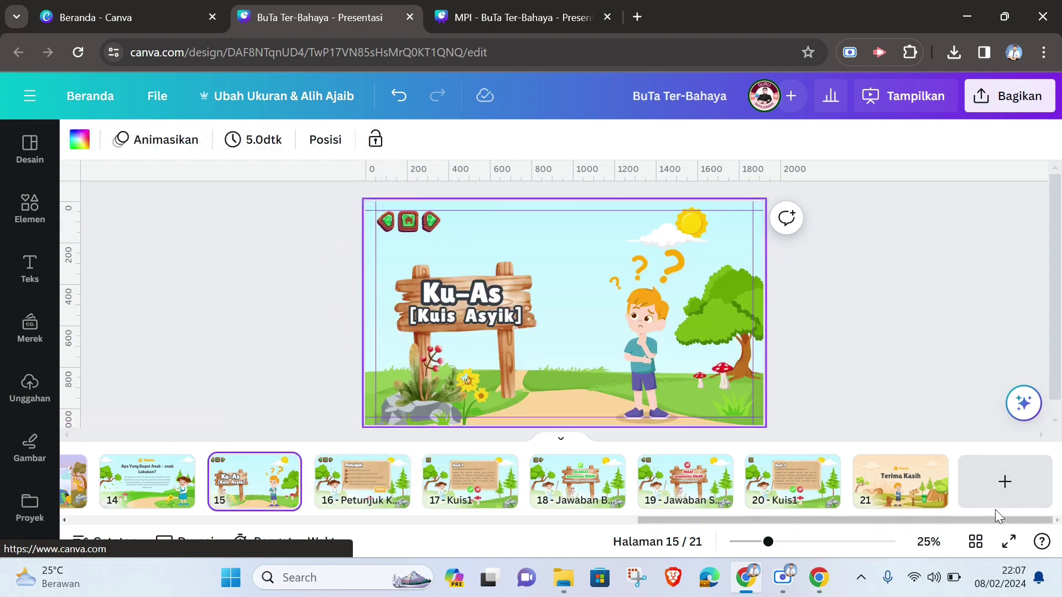
click(1010, 543)
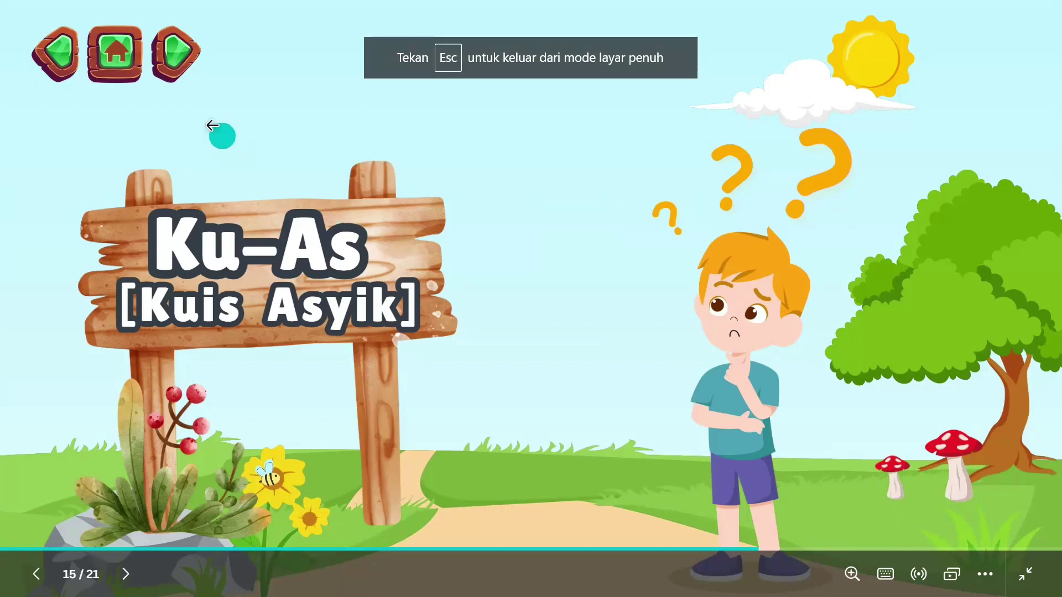
click(178, 50)
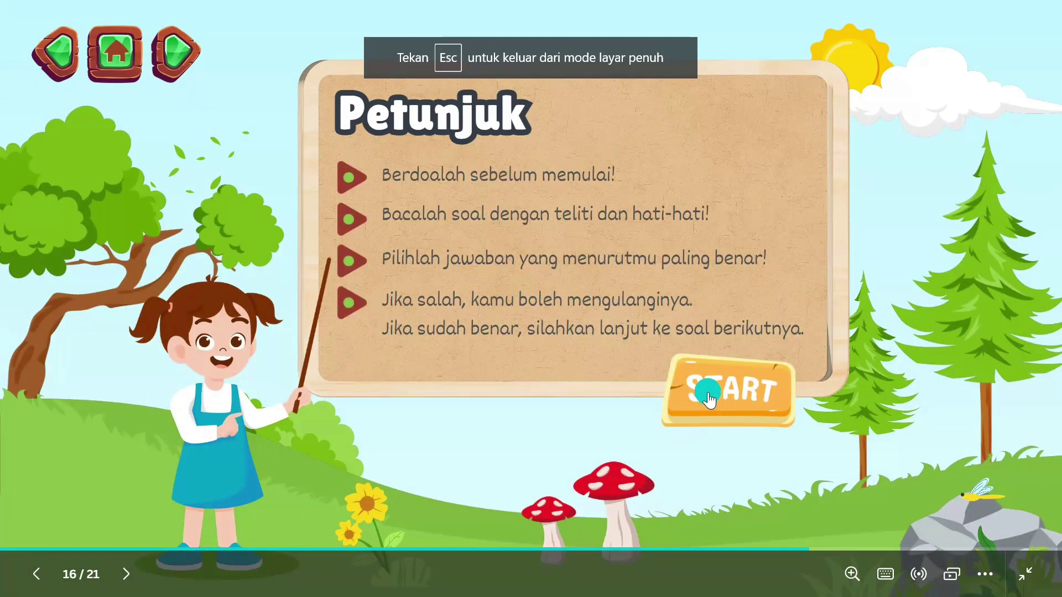
click(708, 391)
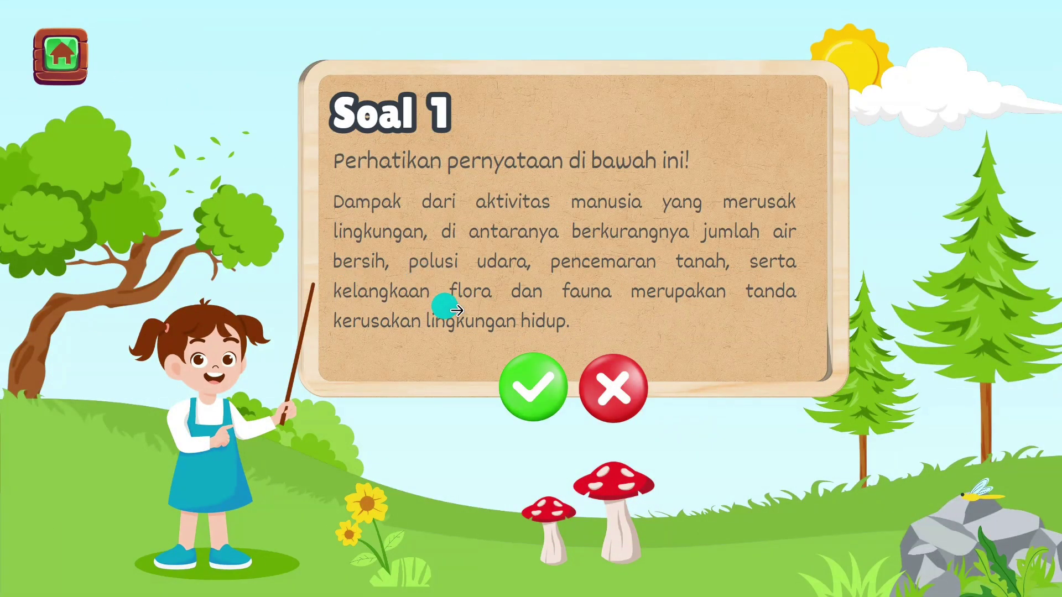
click(531, 403)
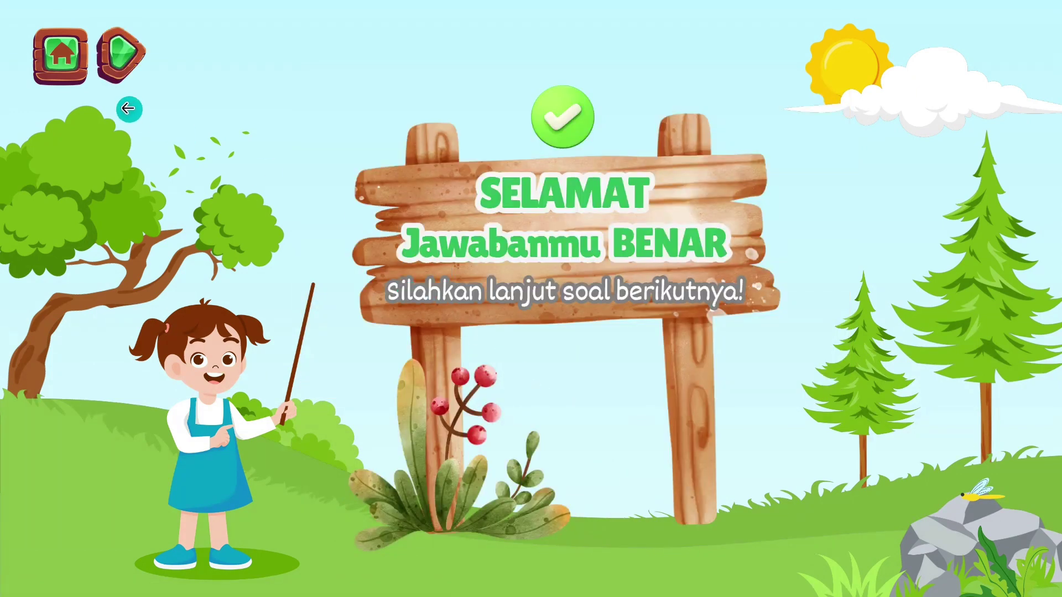
click(124, 68)
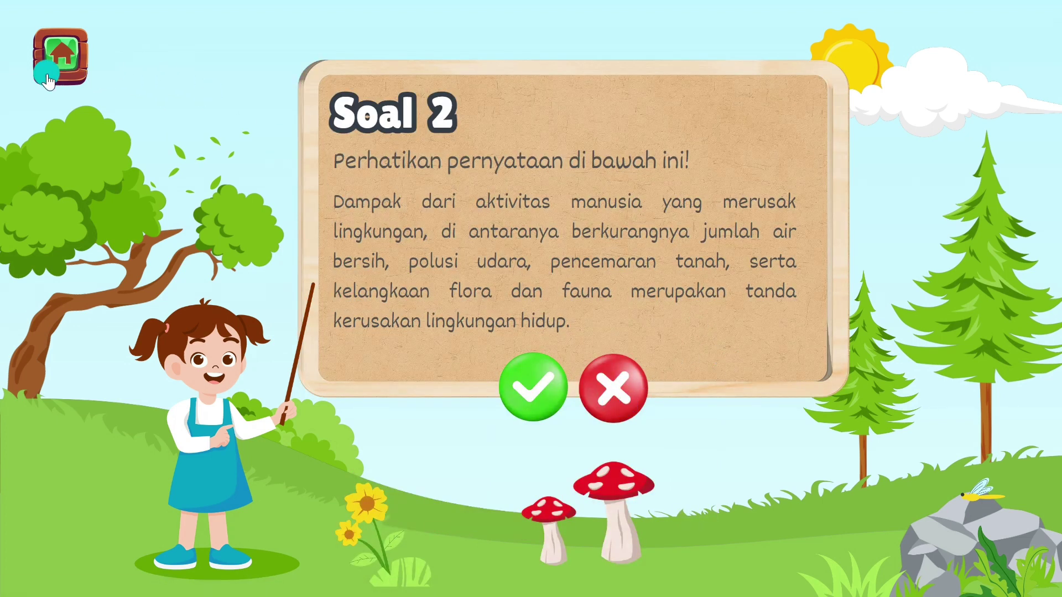
click(60, 61)
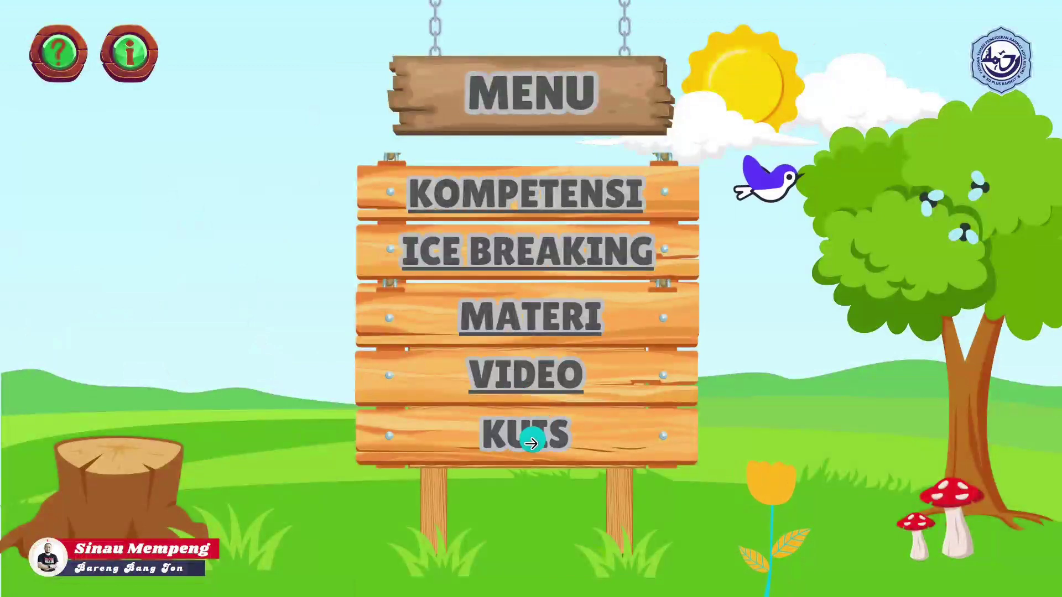
key(Escape)
key(Escape)
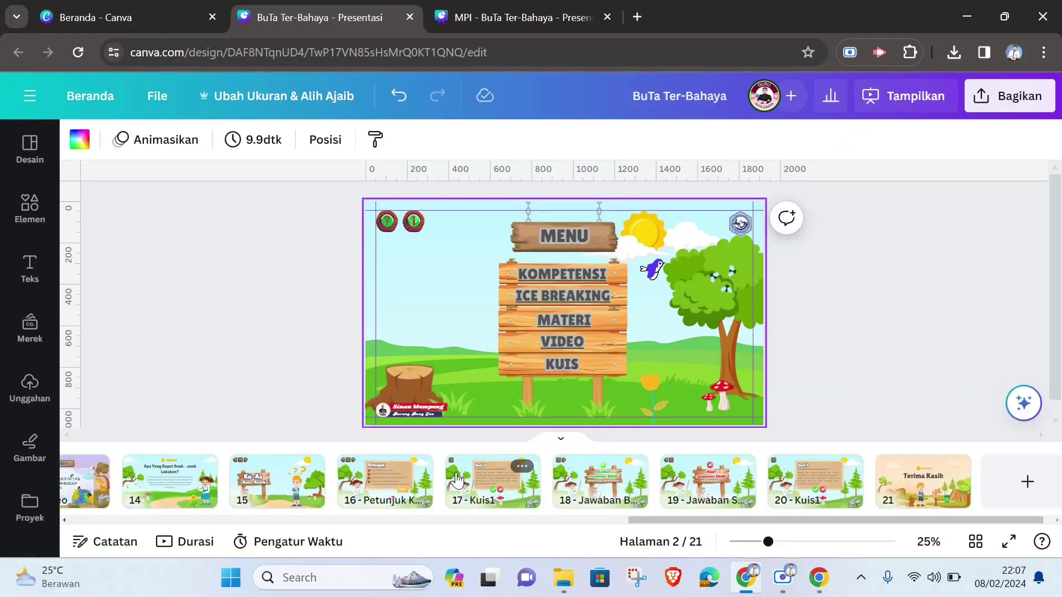
right_click(570, 367)
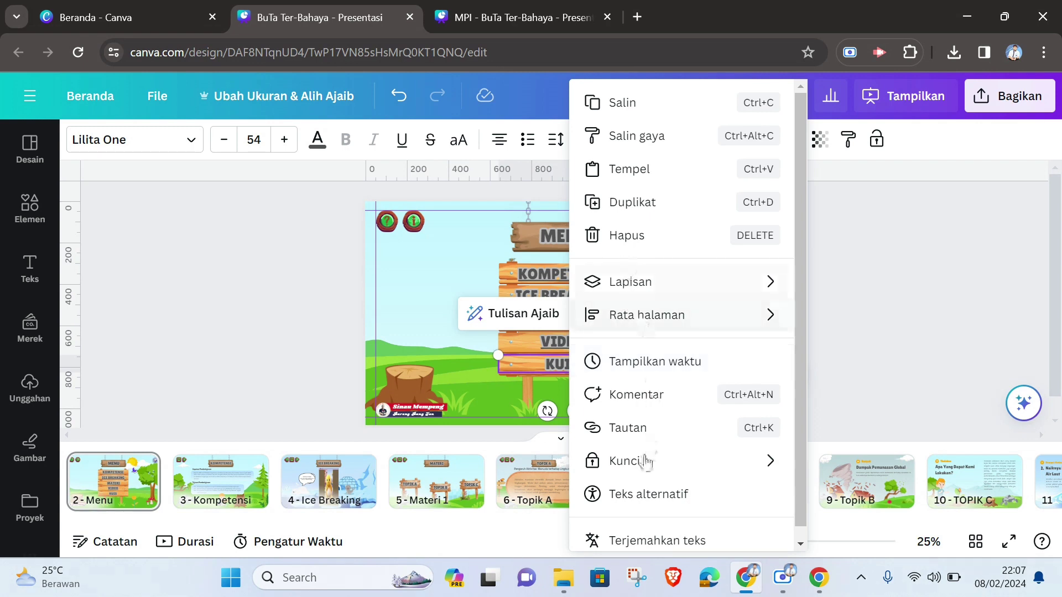
click(636, 428)
scroll(681, 481, down, 10)
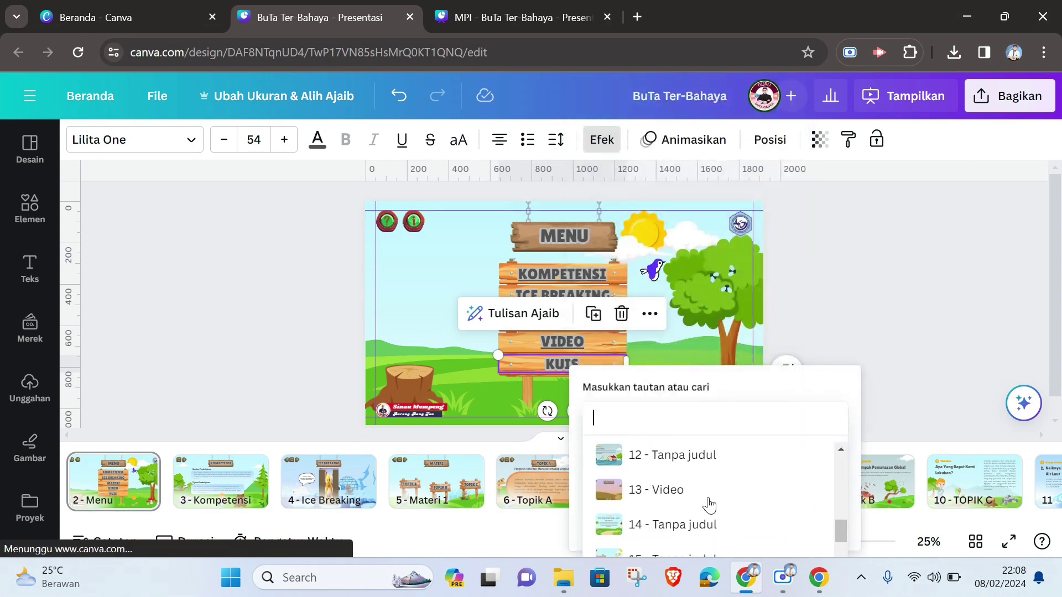
scroll(697, 492, up, 3)
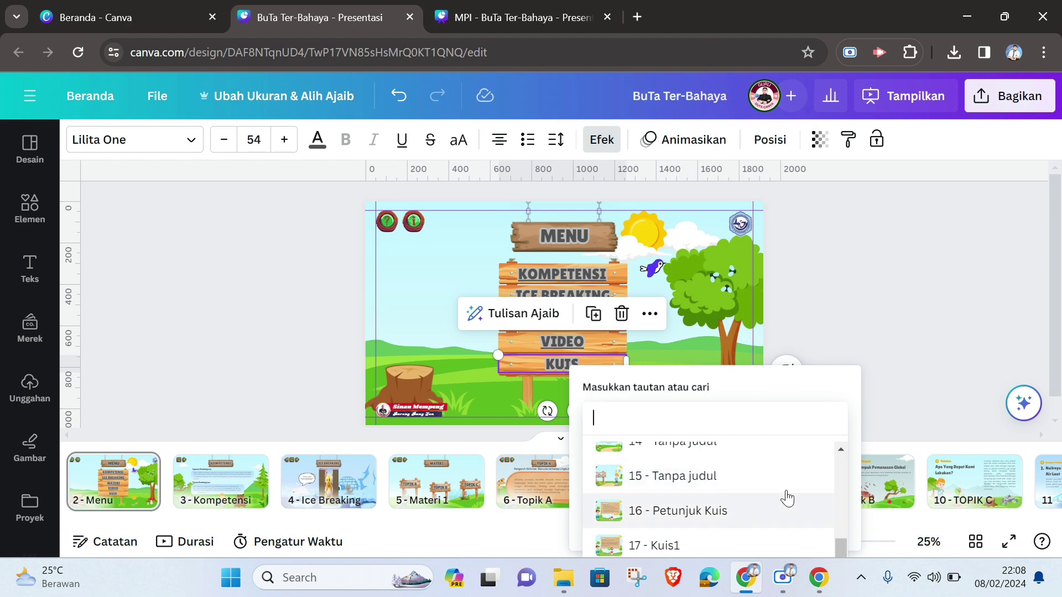
click(911, 347)
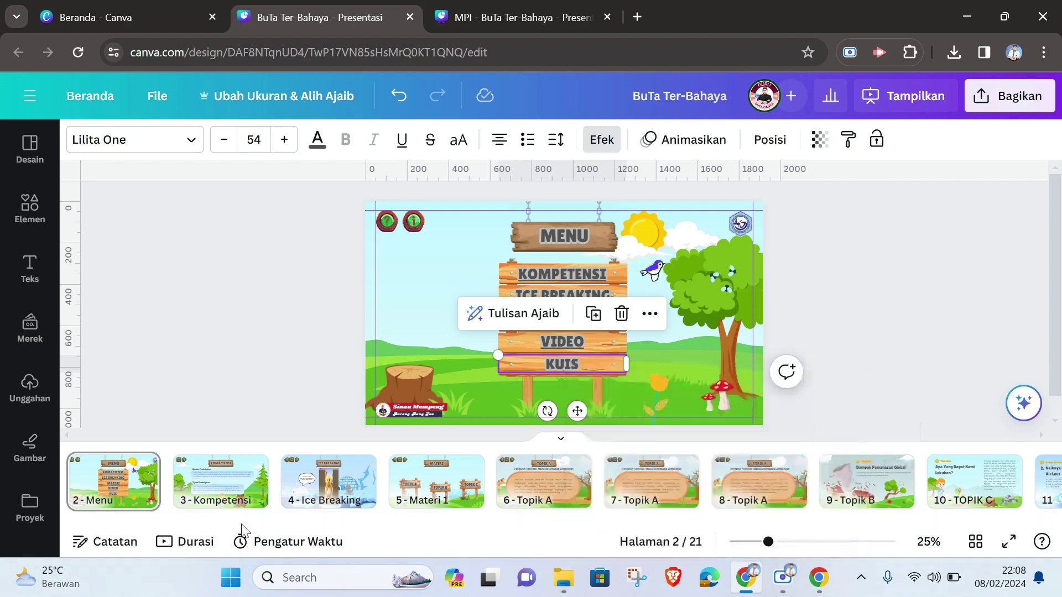
On the Menu page, link the KUIS text to page "15 - Tanpa judul", the Ku-As title page.
drag(243, 520, 646, 528)
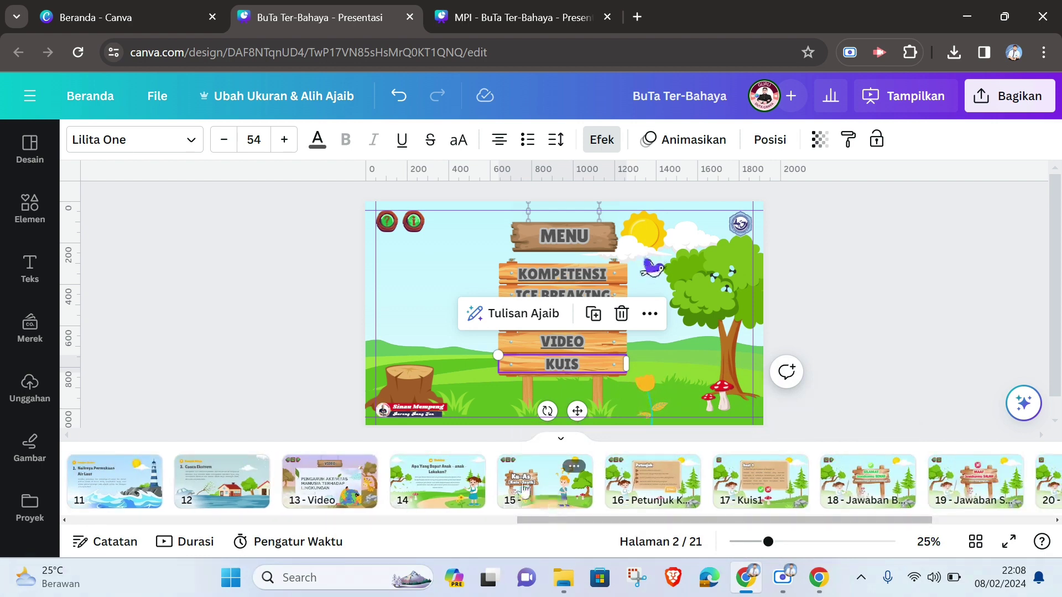
right_click(549, 369)
click(619, 428)
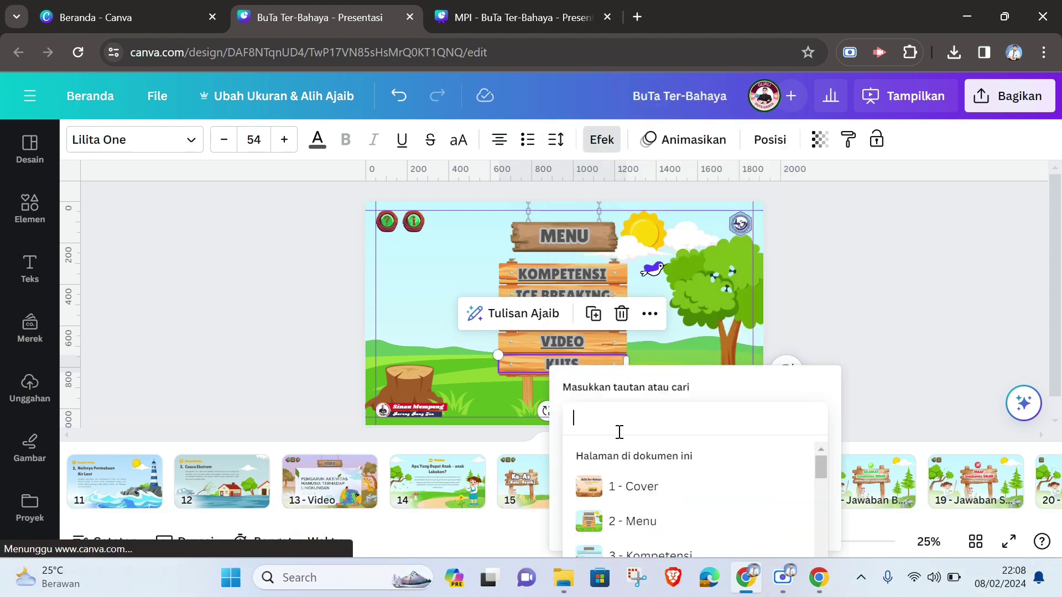
scroll(674, 500, down, 10)
scroll(659, 494, up, 3)
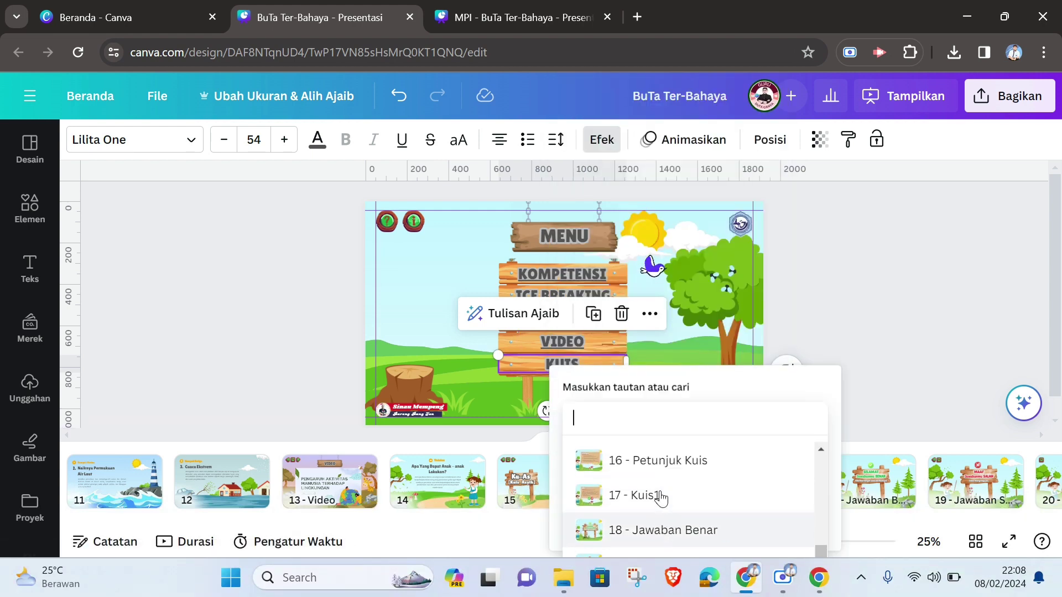
click(666, 474)
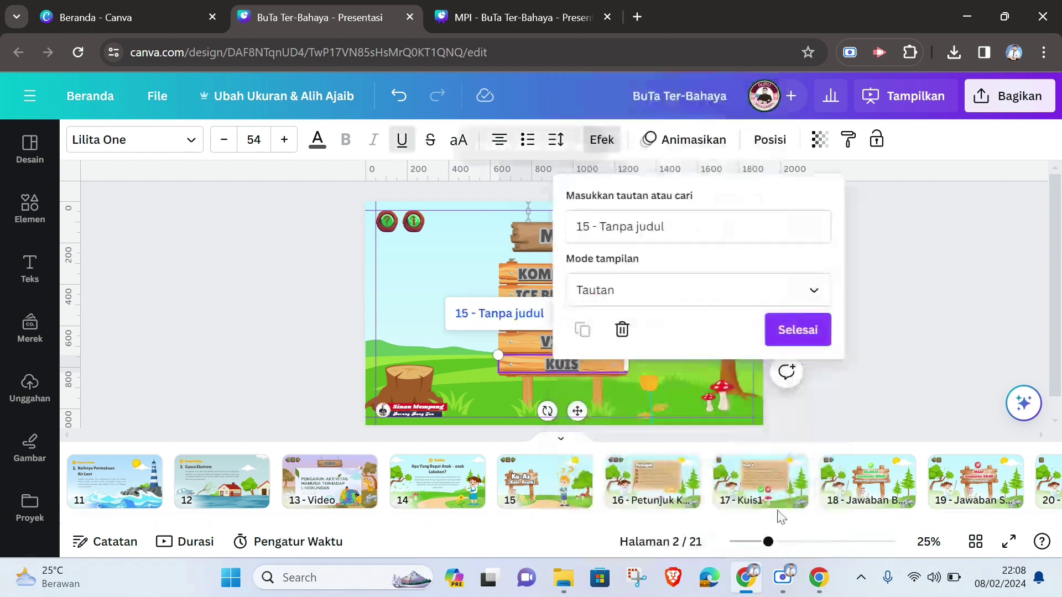
click(798, 326)
Preview the quiz full screen from the Menu page through KUIS and START, answer Soal 1 wrong, and go back to the question.
click(1012, 551)
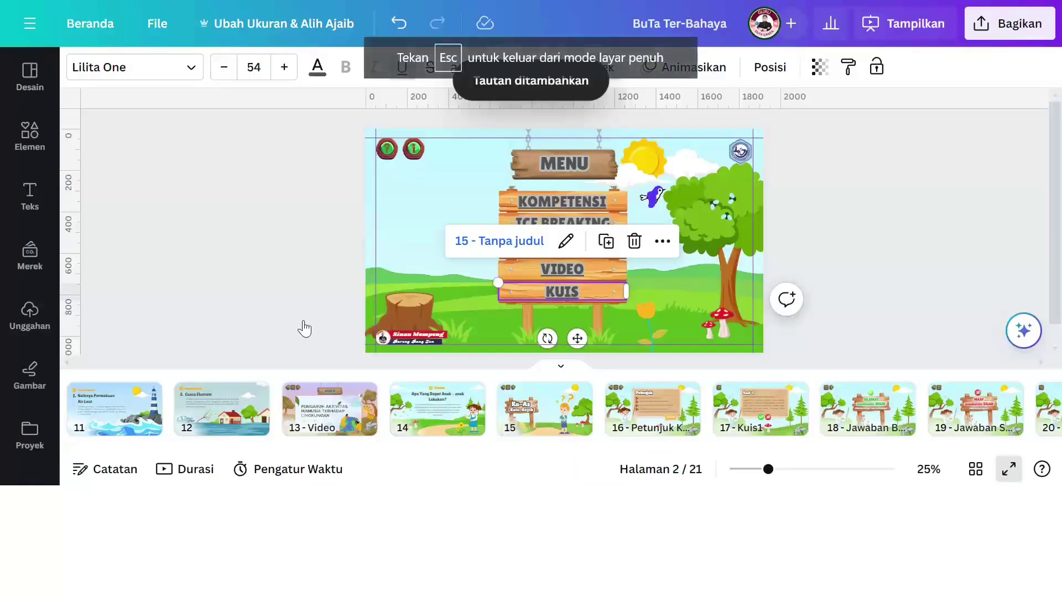
click(520, 439)
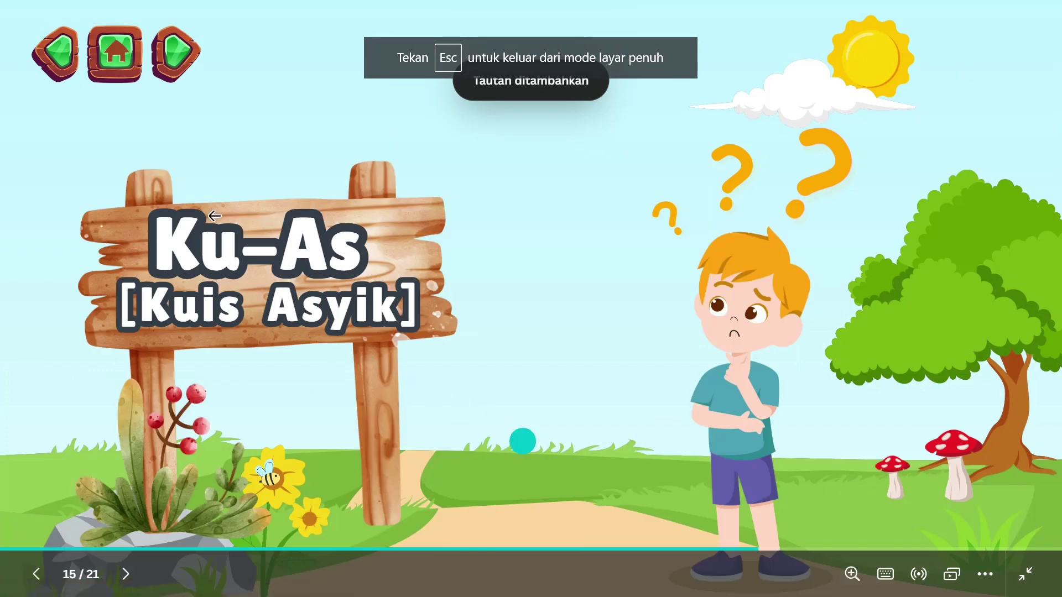
click(176, 63)
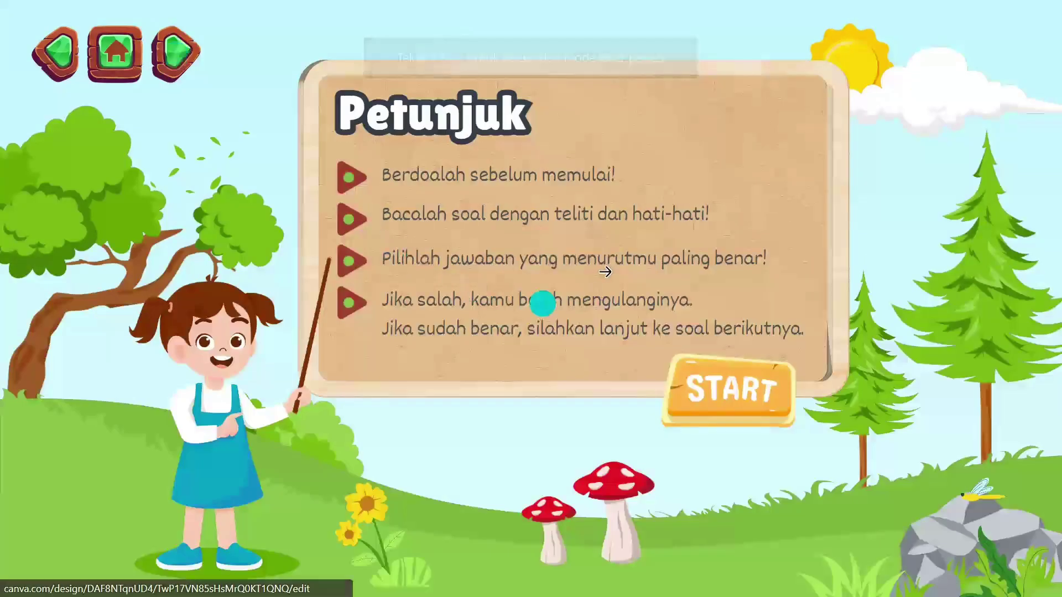
click(726, 392)
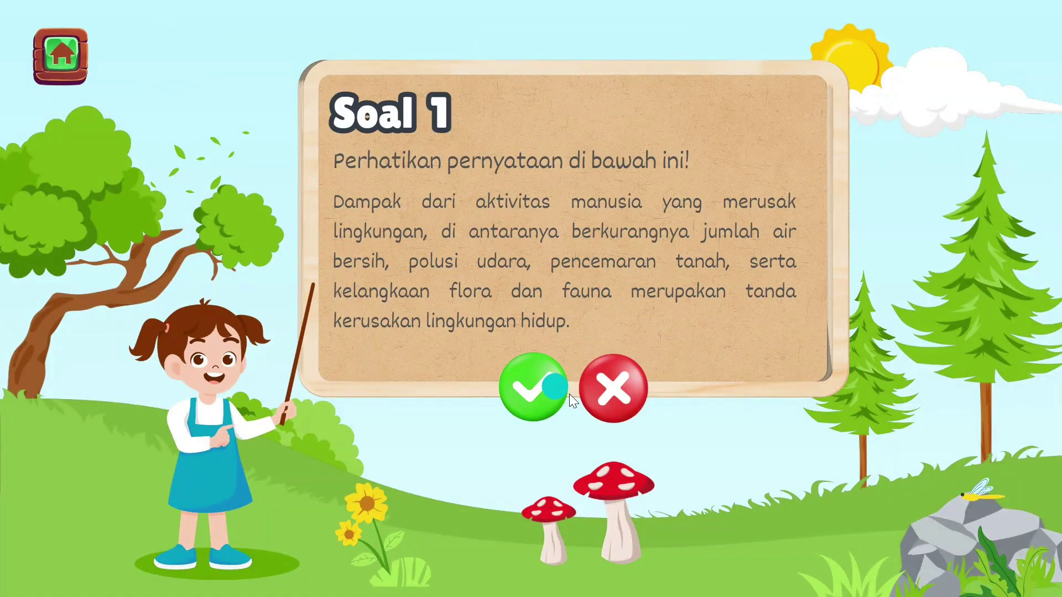
click(613, 394)
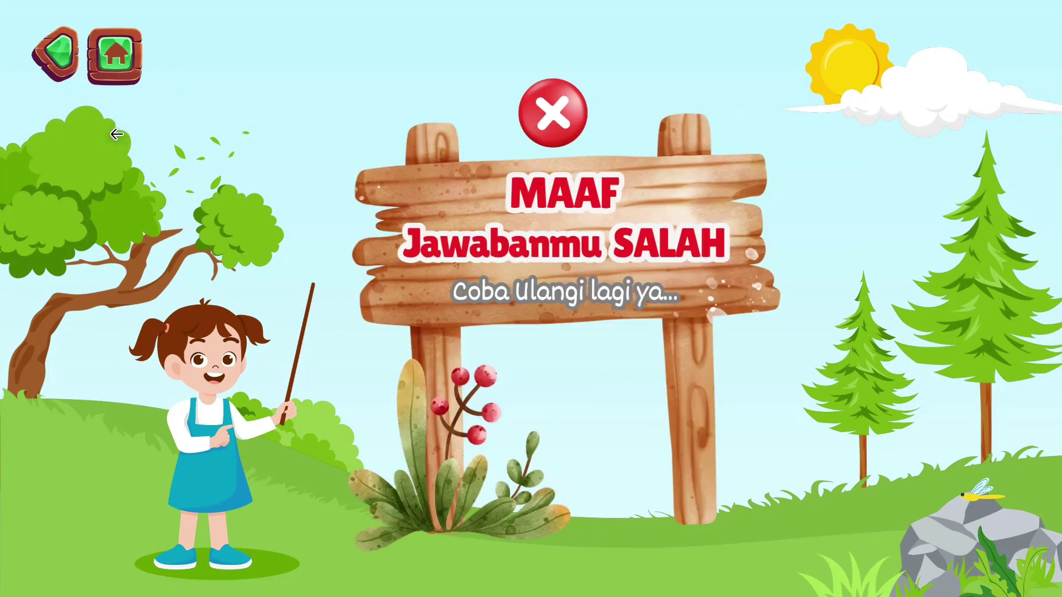
click(52, 58)
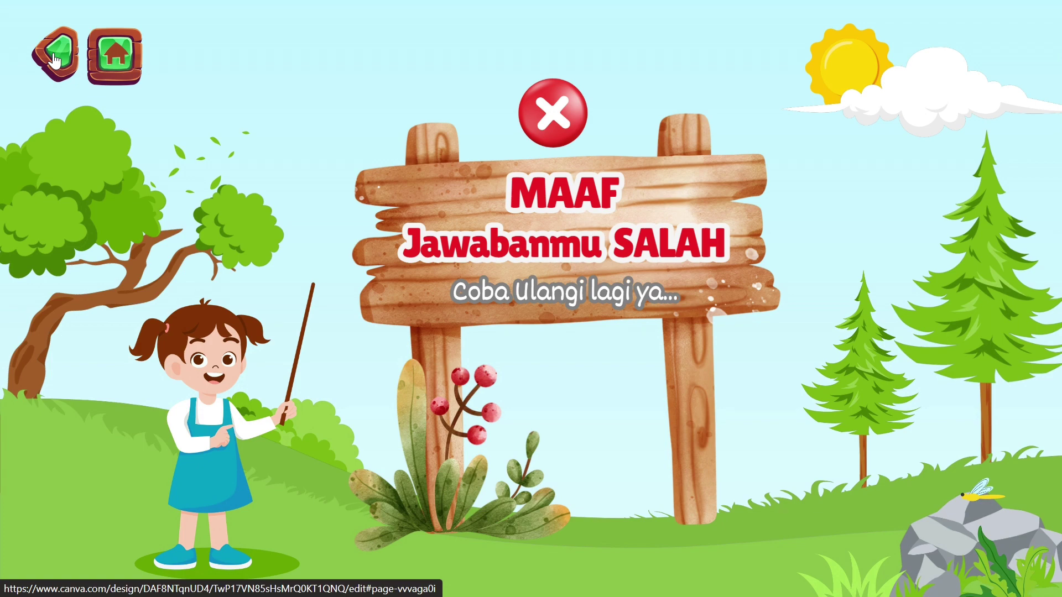
click(53, 57)
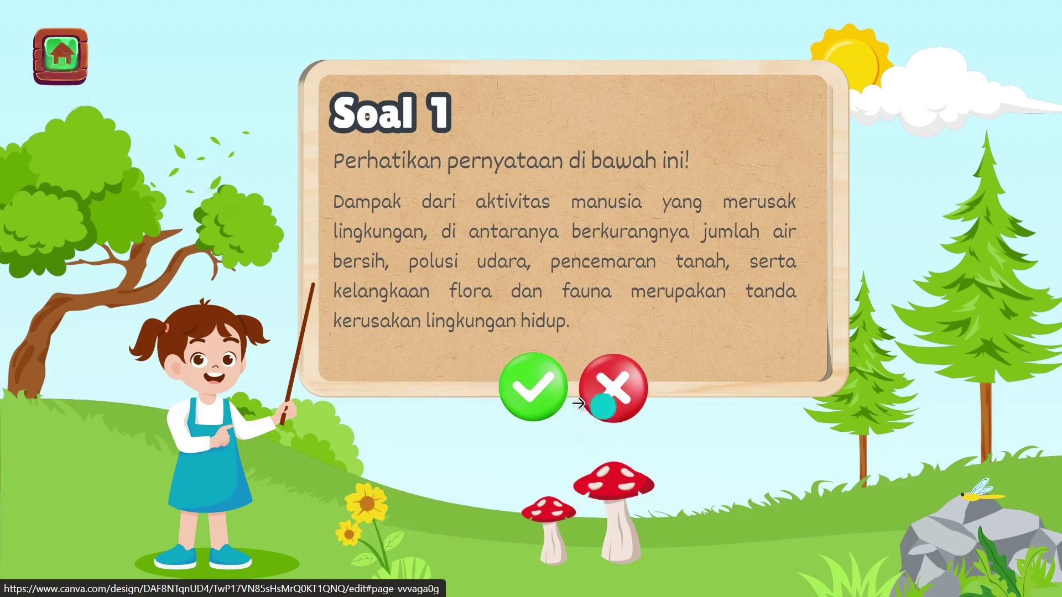
In the preview, answer Soal 1 correctly, continue to Soal 2, return to the menu, and exit full screen.
click(540, 393)
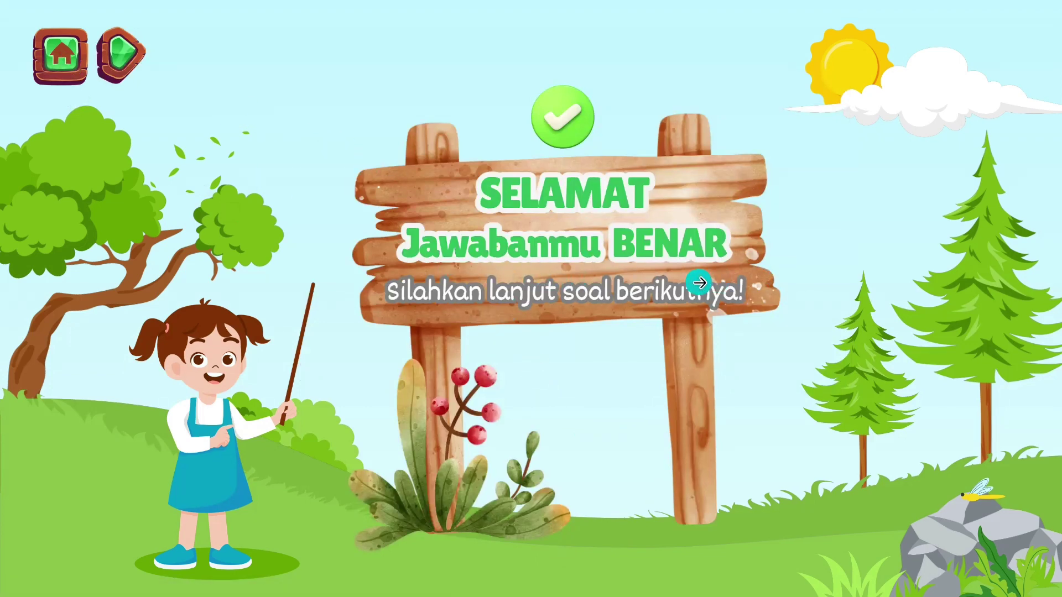
click(120, 56)
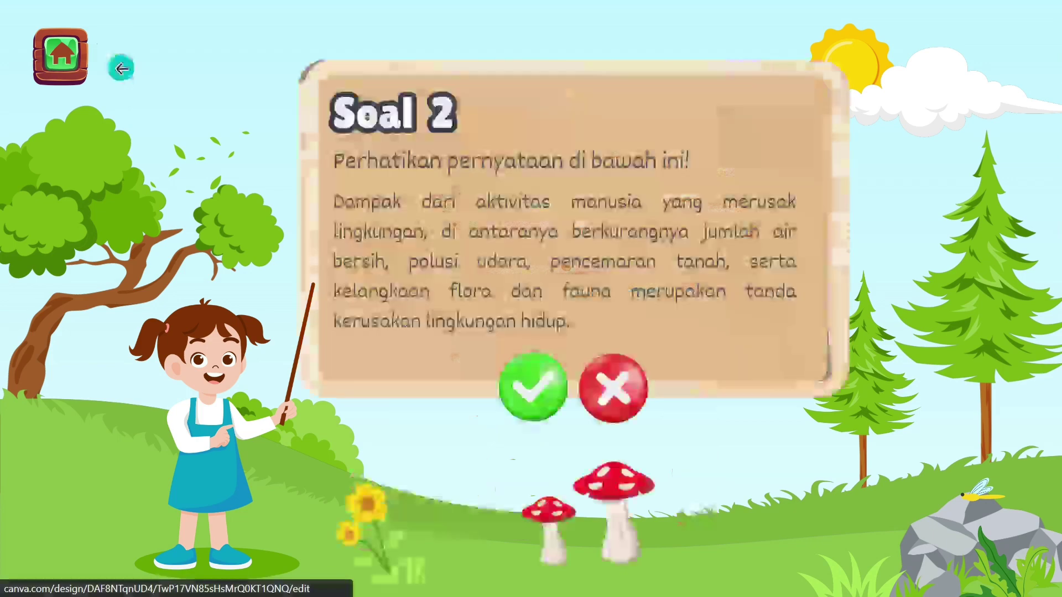
click(67, 82)
key(Escape)
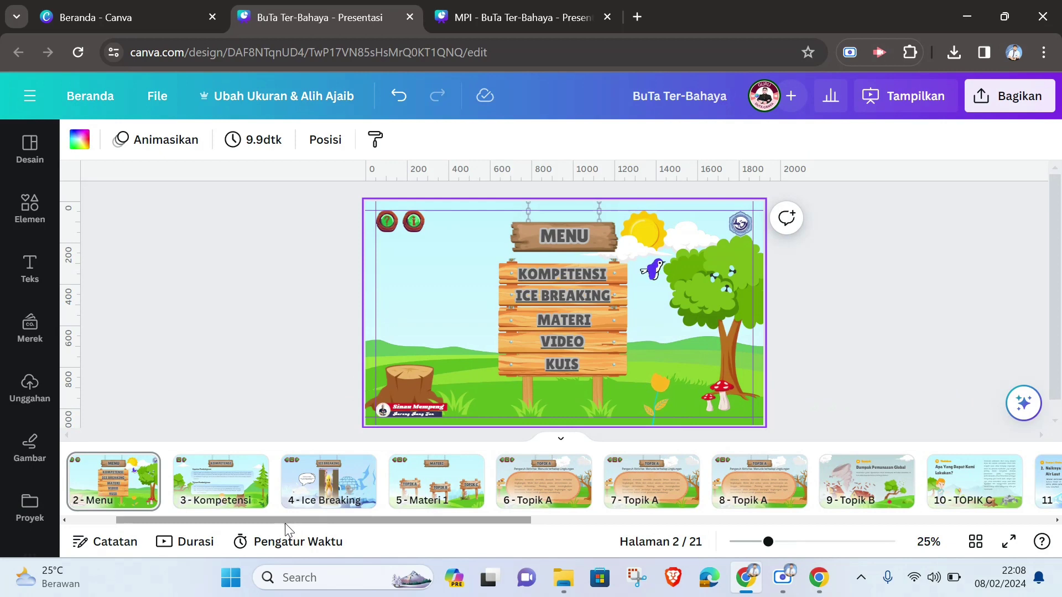
Duplicate page "18 - Jawaban Benar" and move the copy directly after the Soal 2 page.
drag(286, 523, 797, 512)
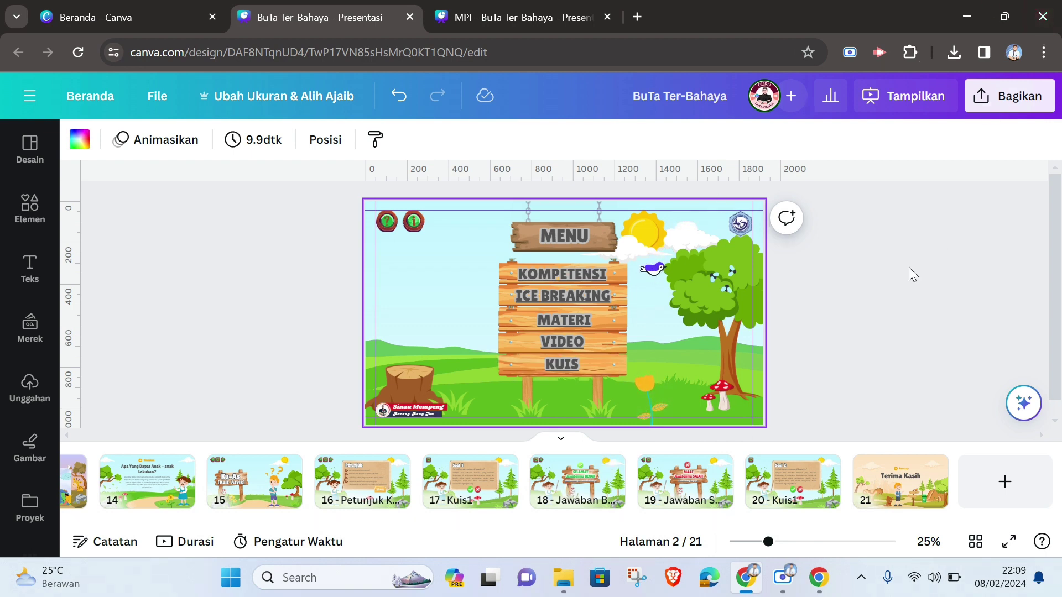
click(781, 474)
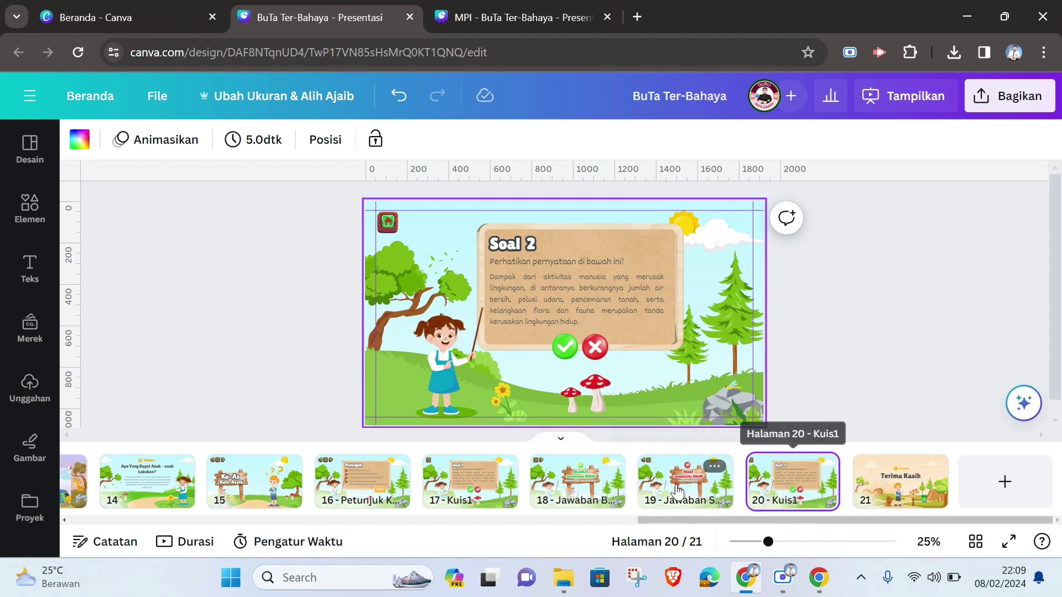
click(568, 492)
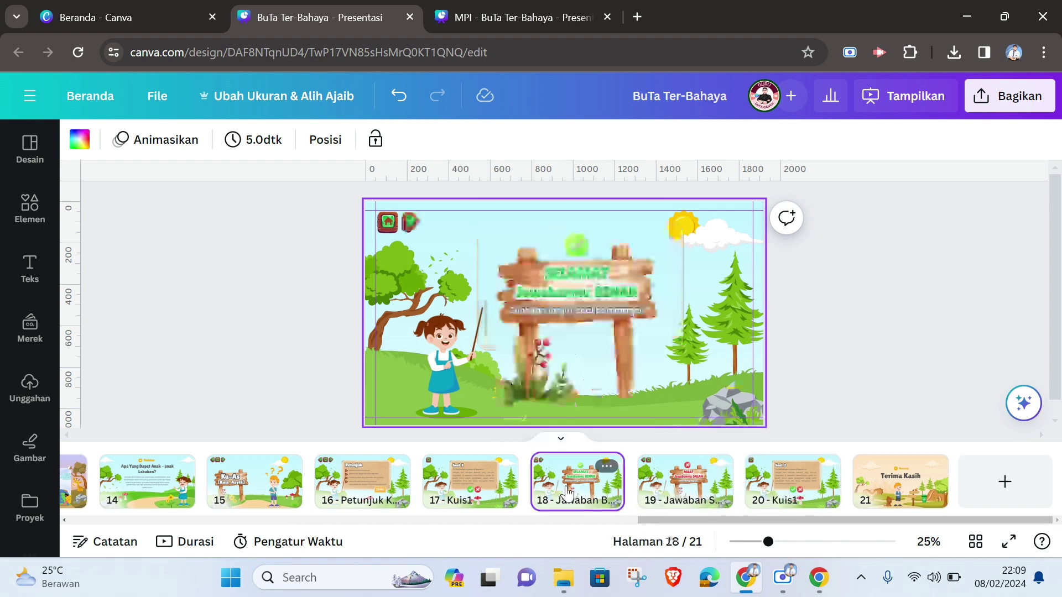
click(607, 466)
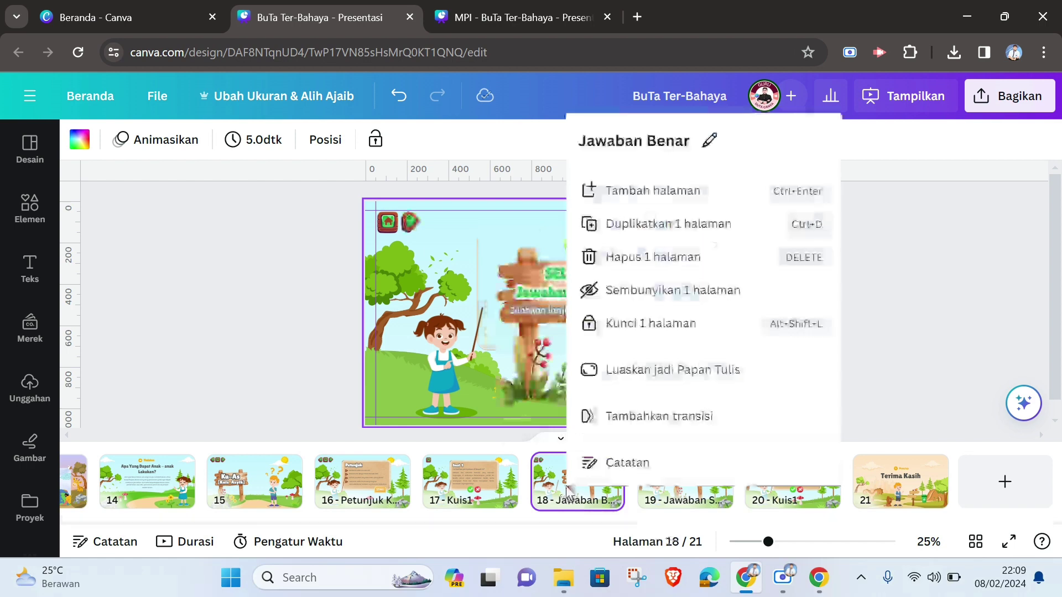
click(649, 224)
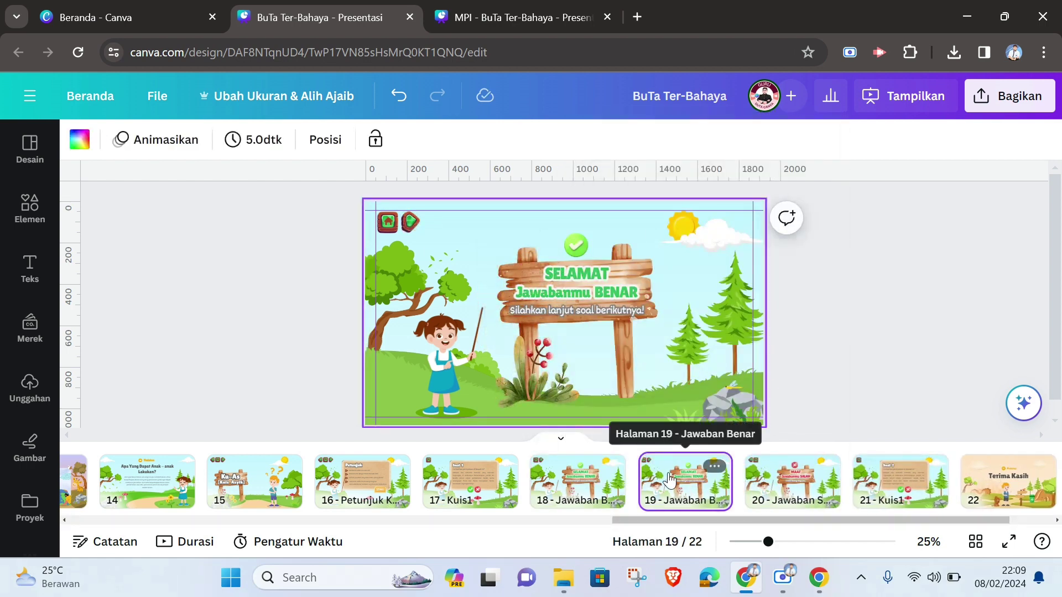
drag(670, 479, 925, 471)
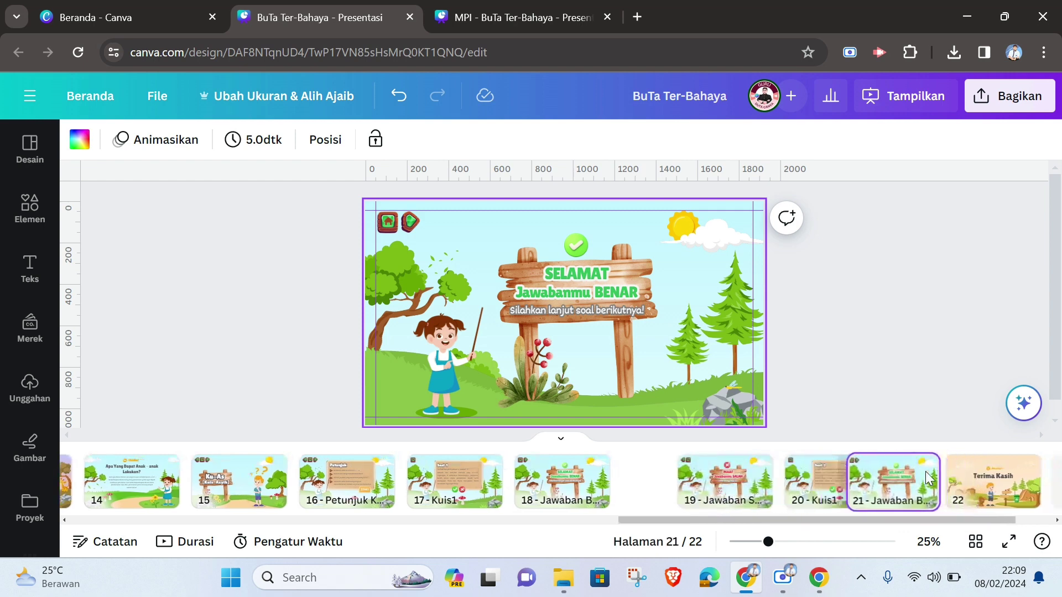
Duplicate page "19 - Jawaban Salah" and move the copy directly after the copied Jawaban Benar page, before the Terima Kasih page.
right_click(661, 480)
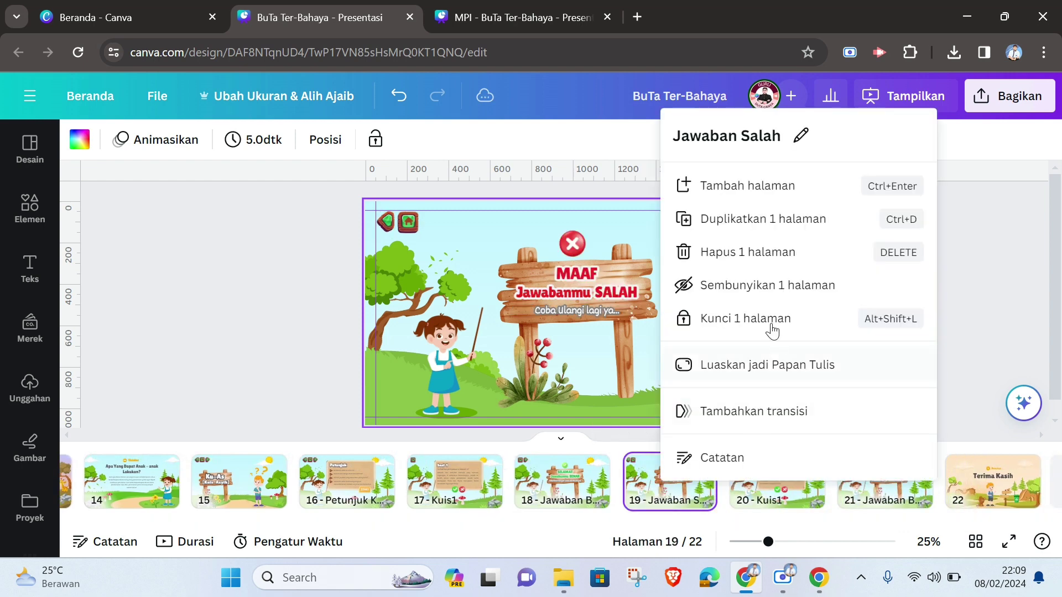
click(754, 222)
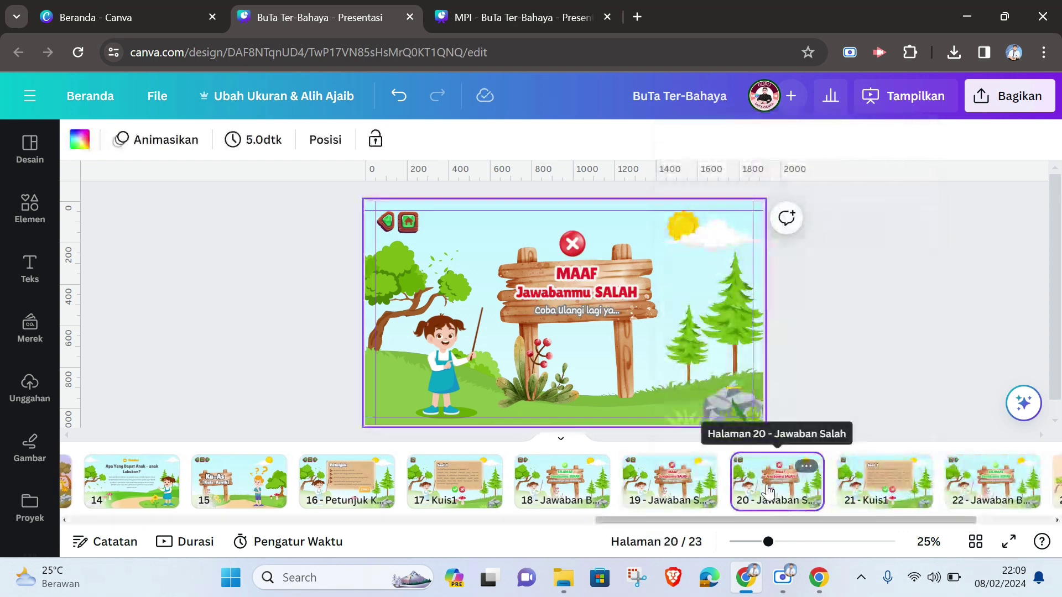
drag(769, 491, 868, 482)
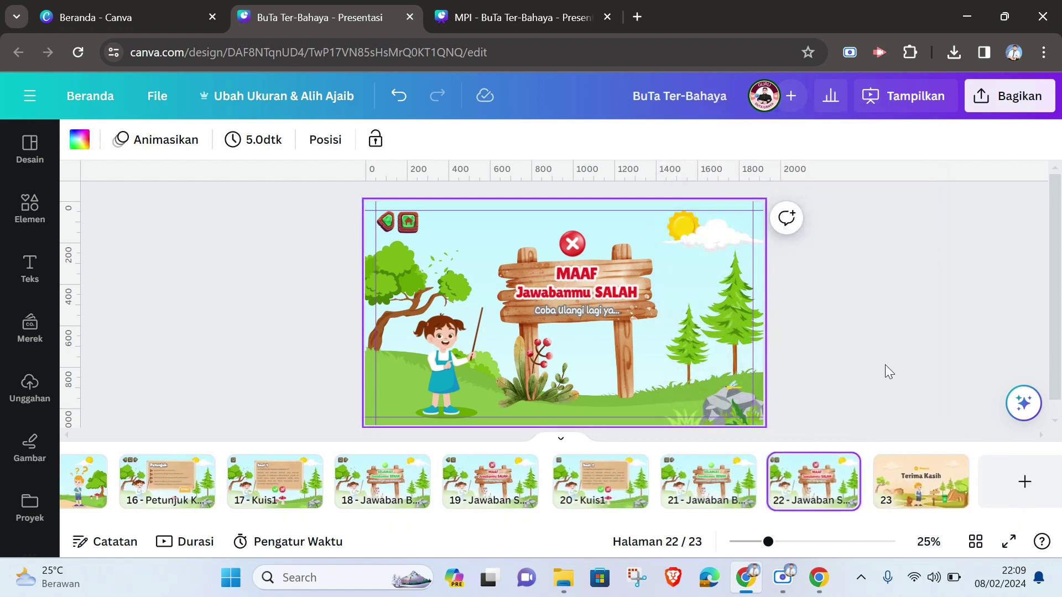
Duplicate the Soal 2 page and move the copy after page "22 - Jawaban Salah", before the Terima Kasih page.
click(587, 487)
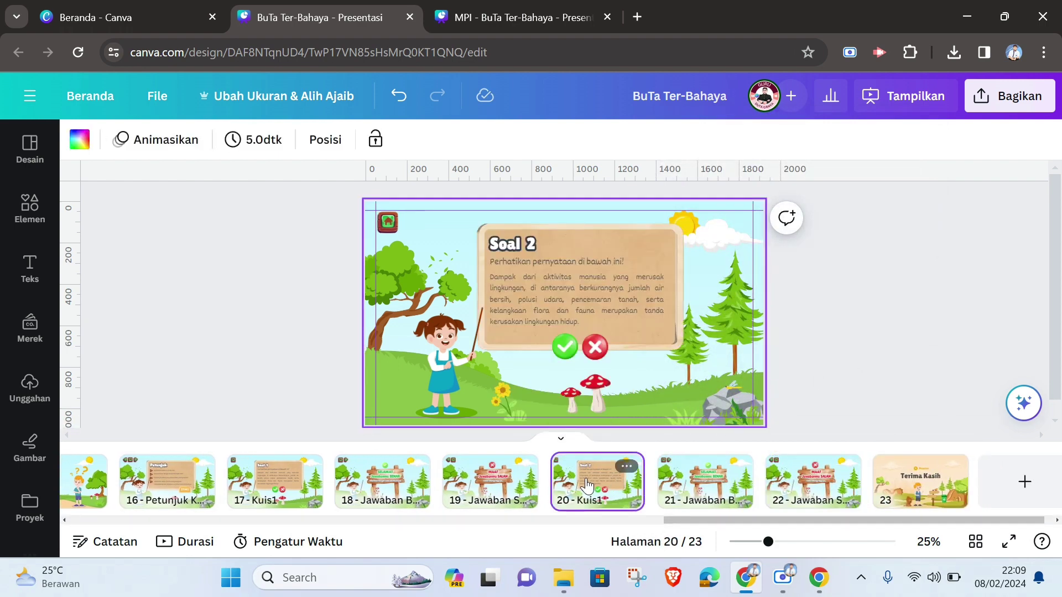
click(703, 494)
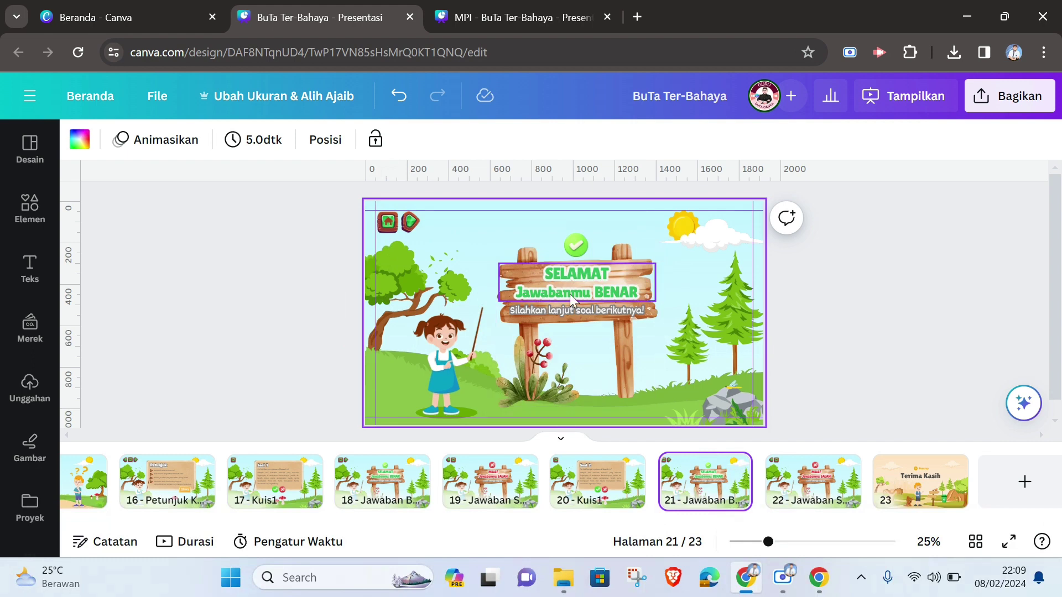
click(410, 224)
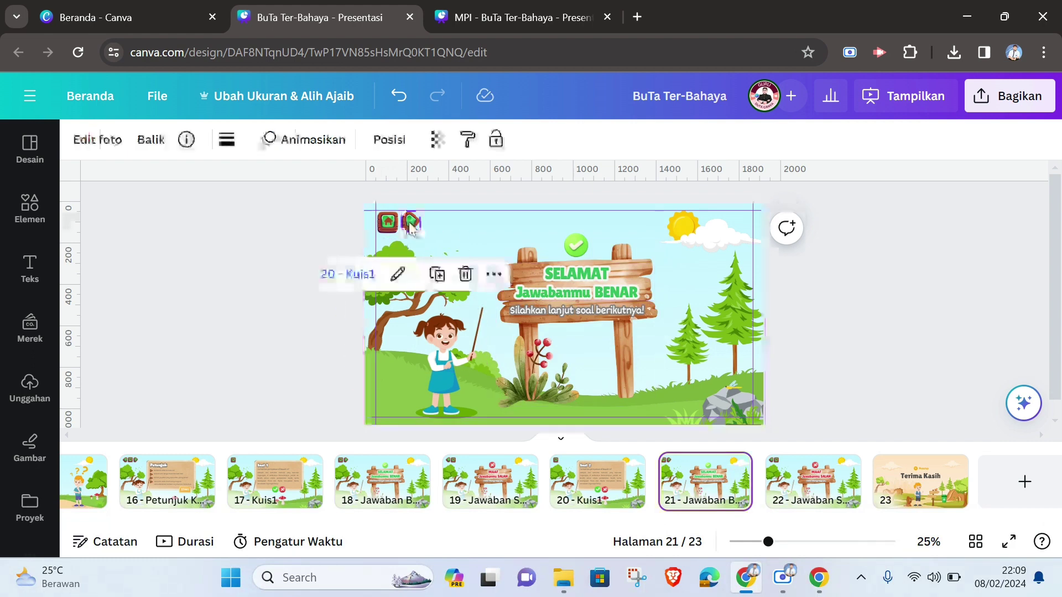
click(627, 466)
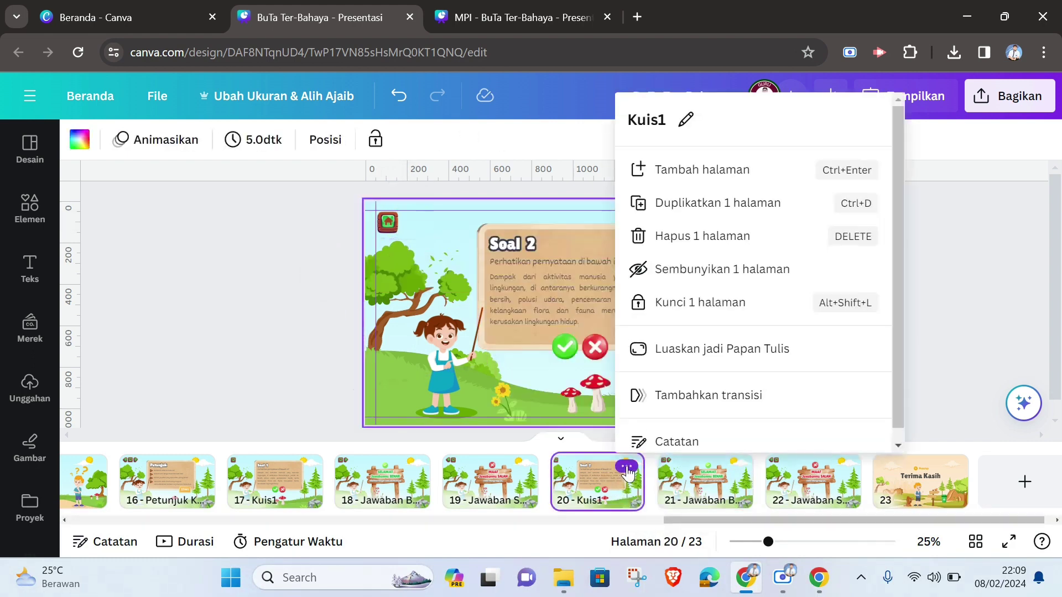
click(733, 217)
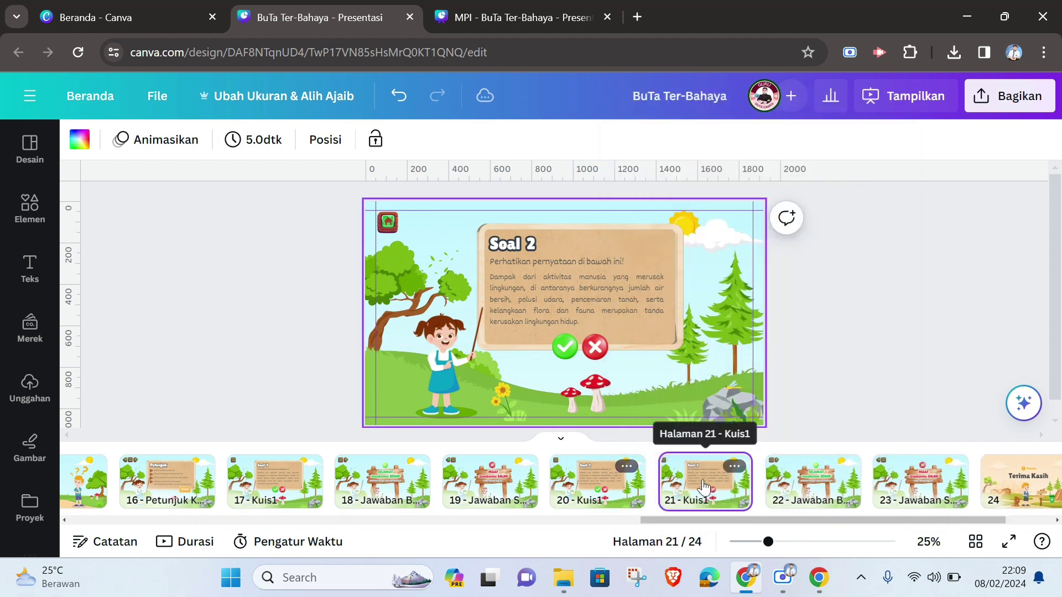
drag(704, 480, 887, 475)
click(868, 339)
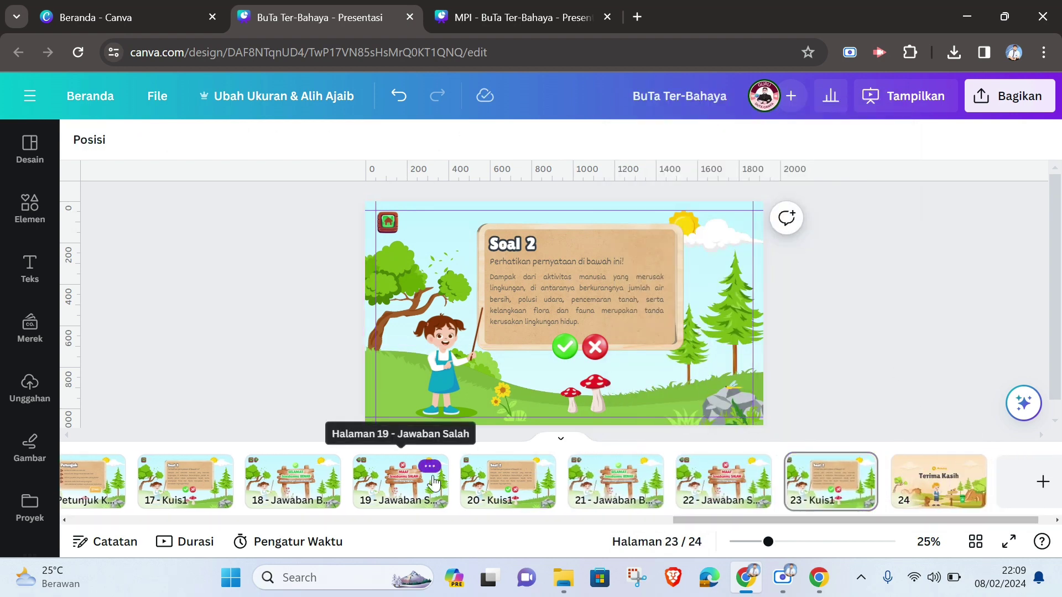
On page "21 - Jawaban Benar", change the forward arrow's link to page "23 - Kuis1".
click(519, 484)
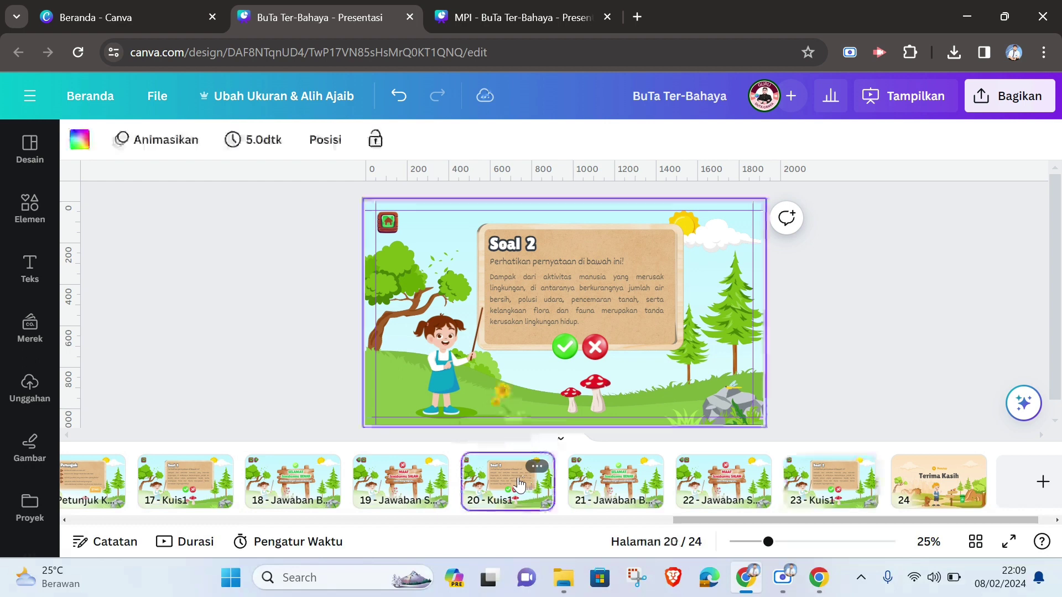
click(627, 491)
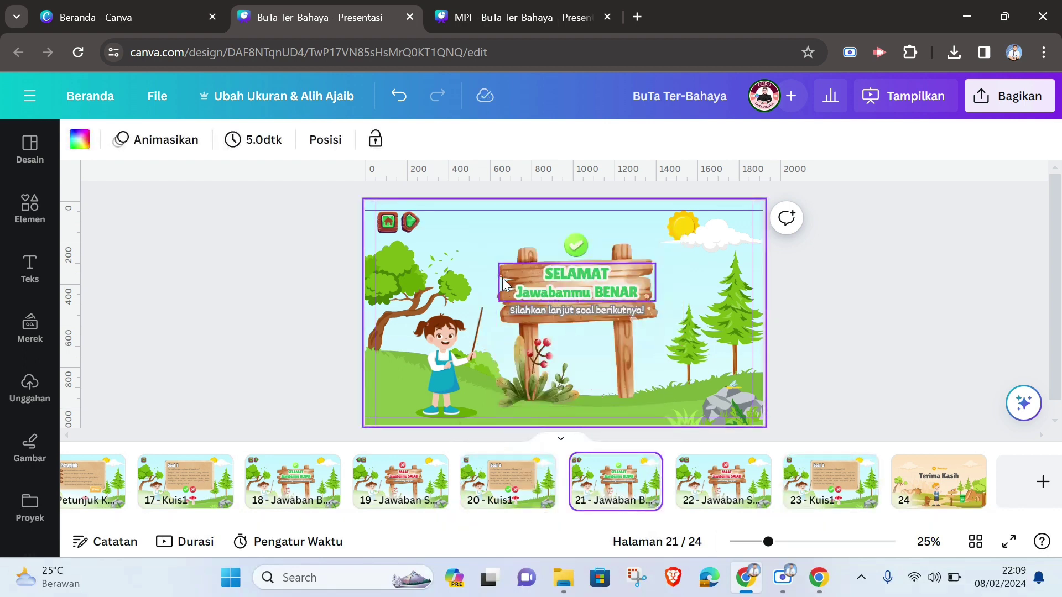
click(411, 222)
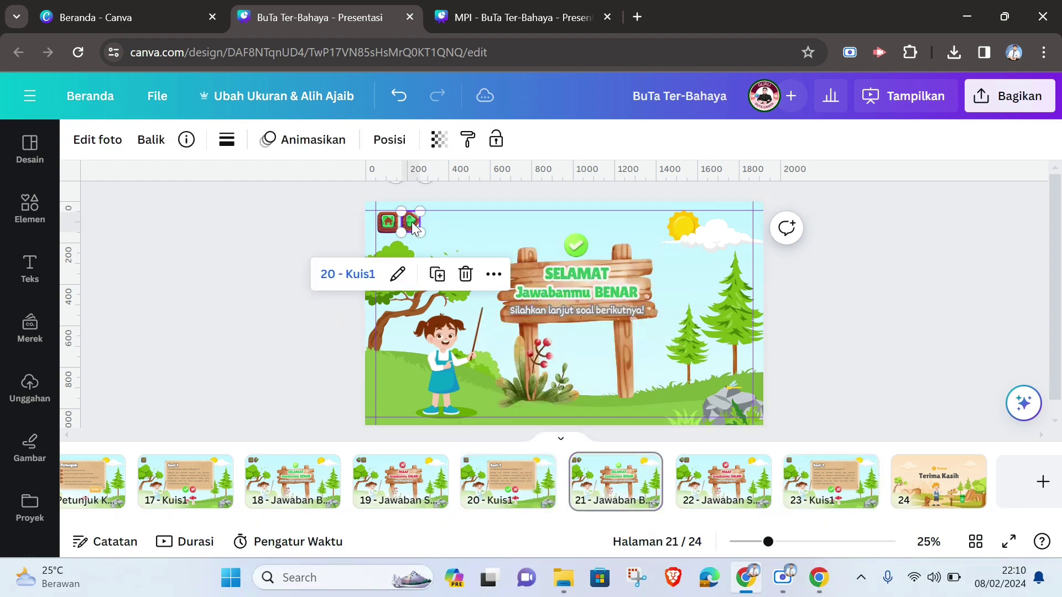
click(397, 275)
click(613, 229)
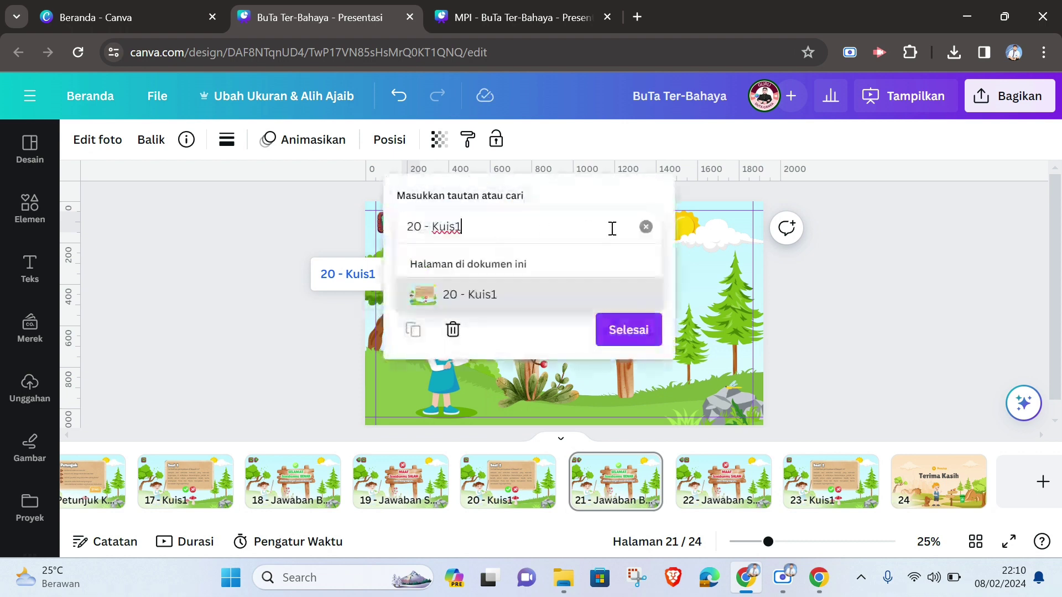
click(645, 227)
scroll(547, 332, down, 10)
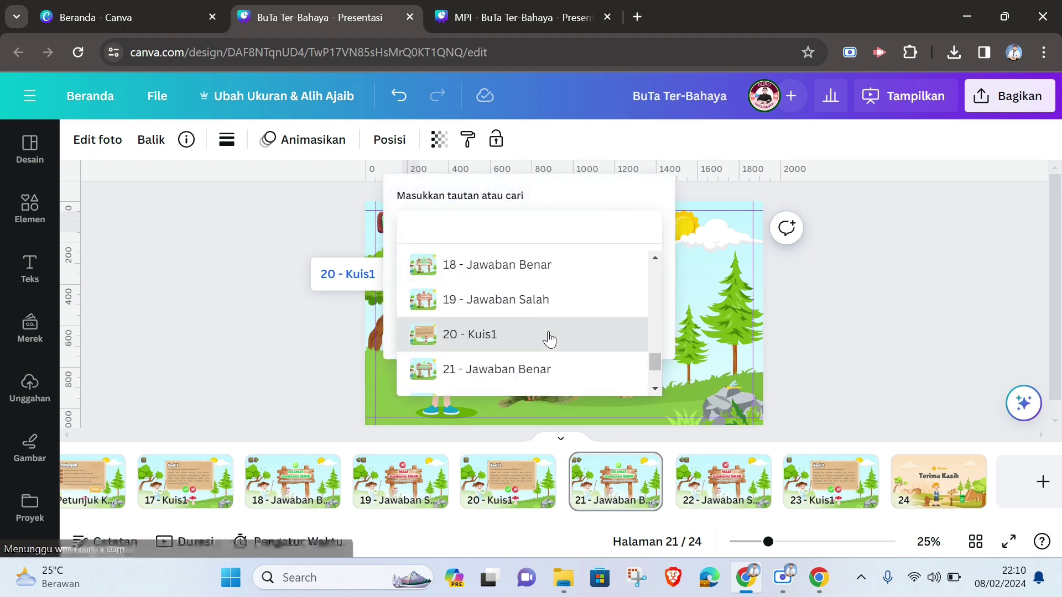
scroll(549, 339, down, 3)
click(495, 348)
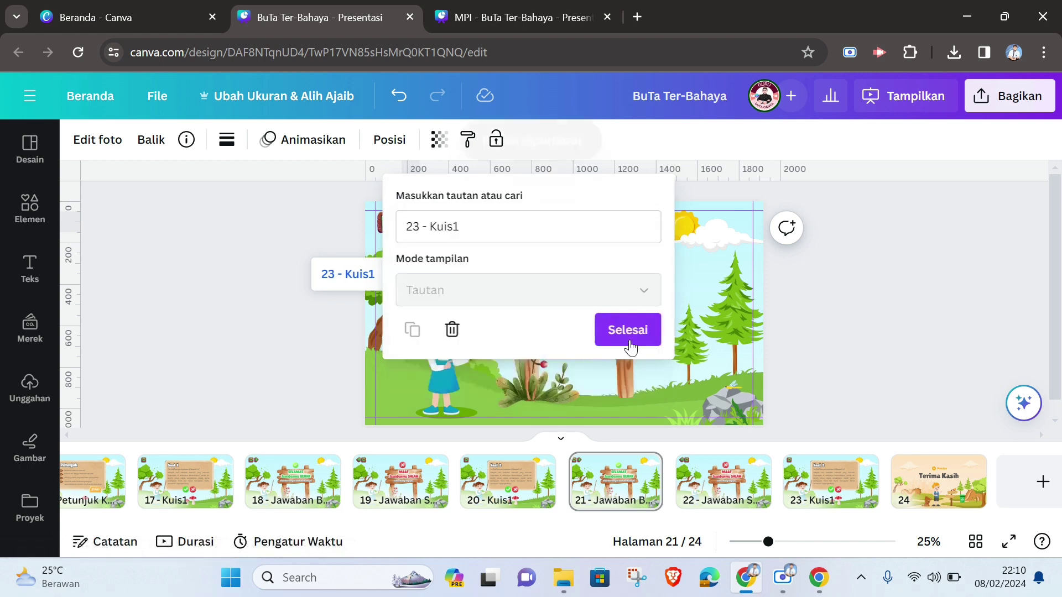
click(630, 343)
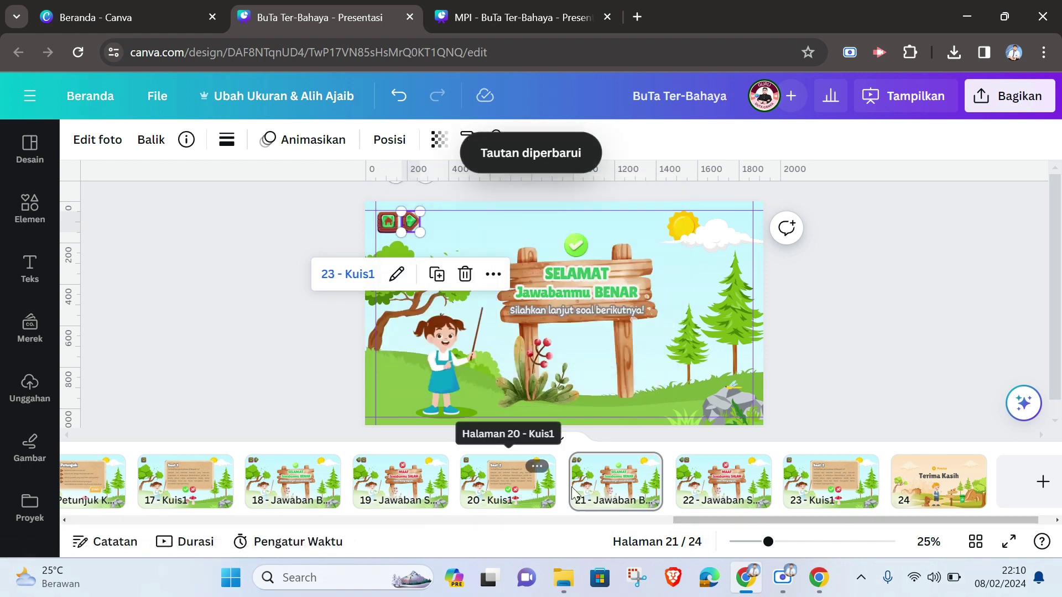
On page "22 - Jawaban Salah", change the back arrow's link to page "20 - Kuis1".
click(692, 487)
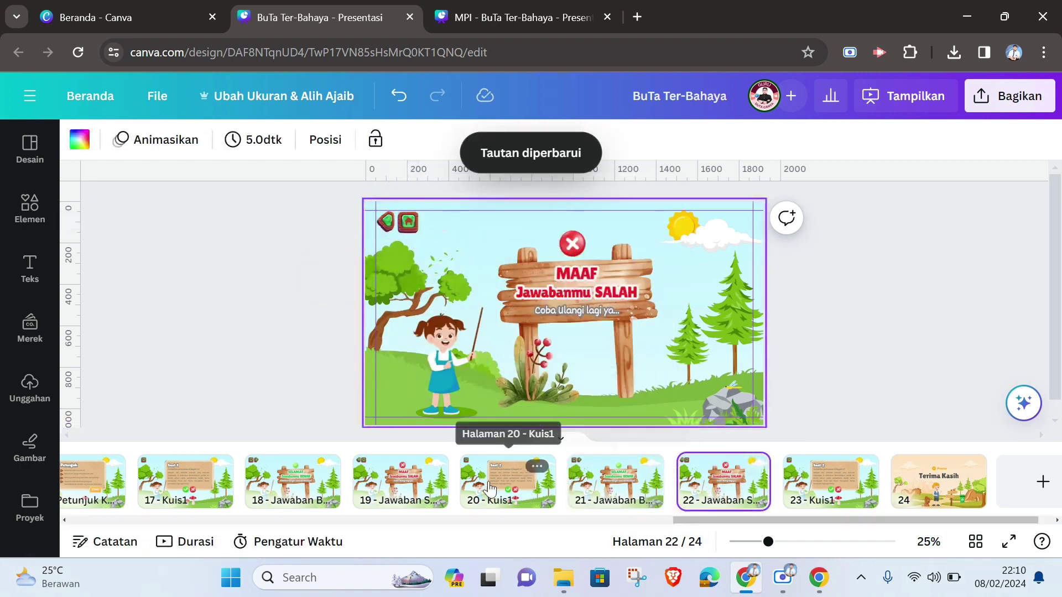
click(386, 223)
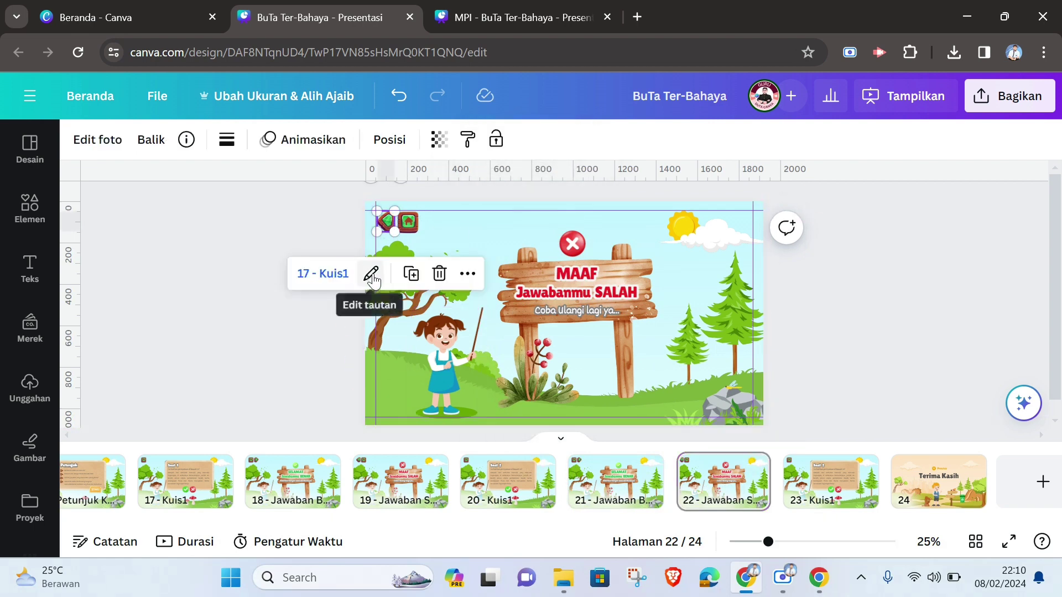
click(371, 275)
click(479, 232)
click(619, 228)
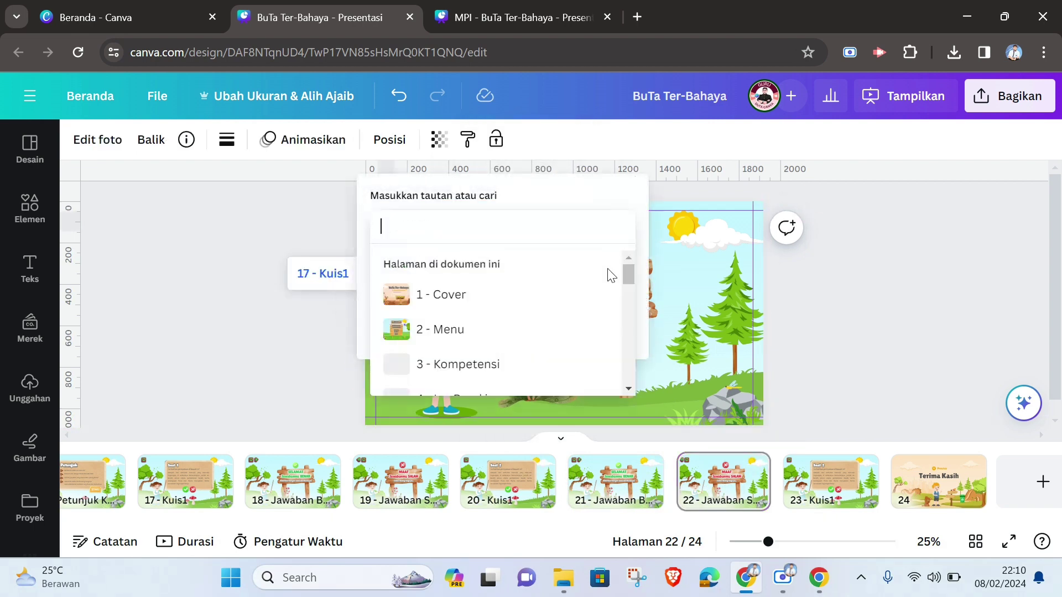
scroll(556, 338, down, 10)
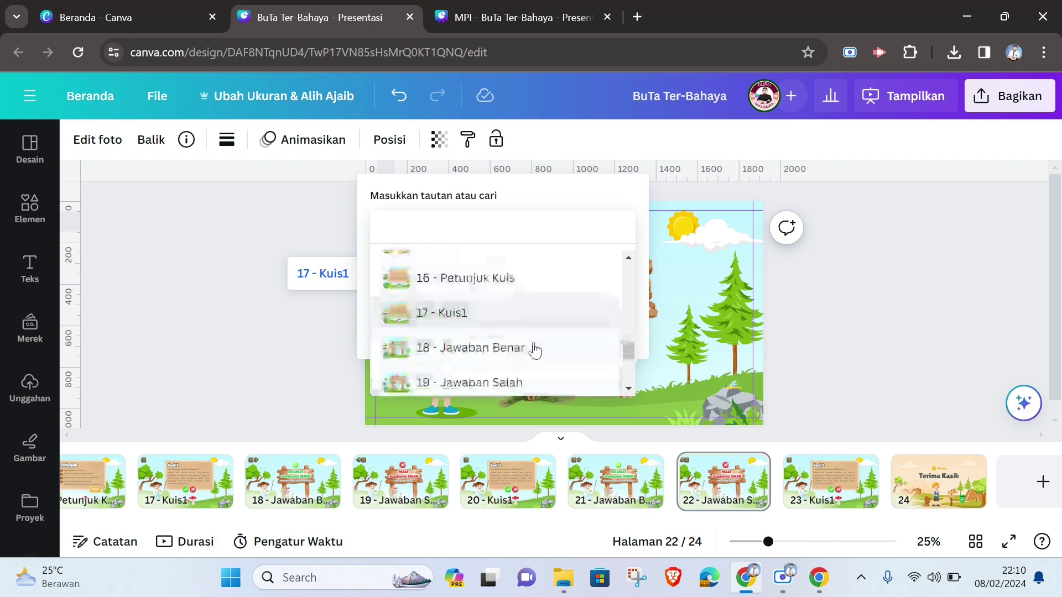
scroll(476, 365, down, 2)
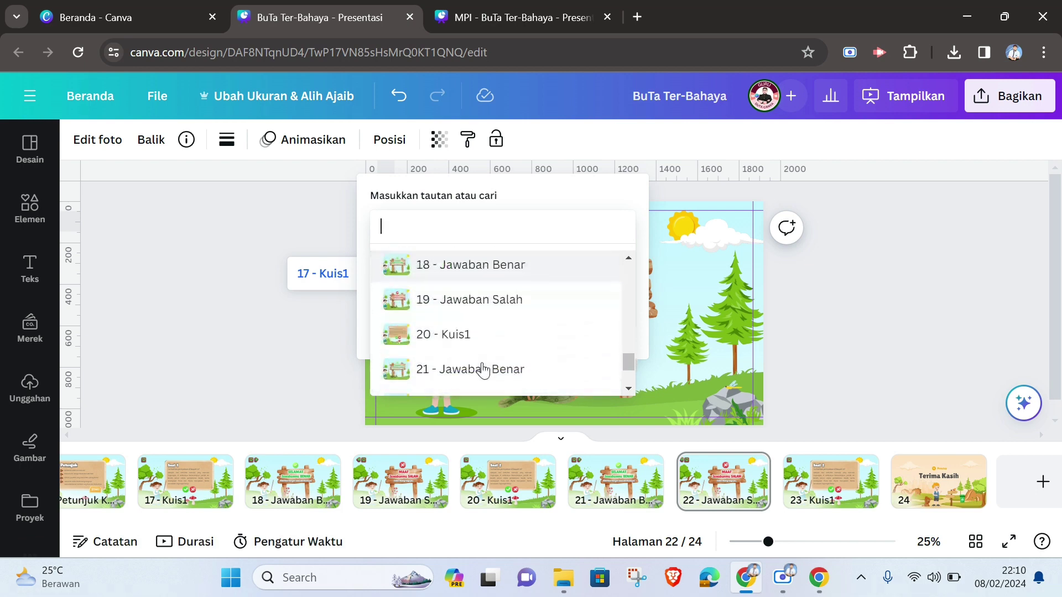
click(472, 332)
click(601, 330)
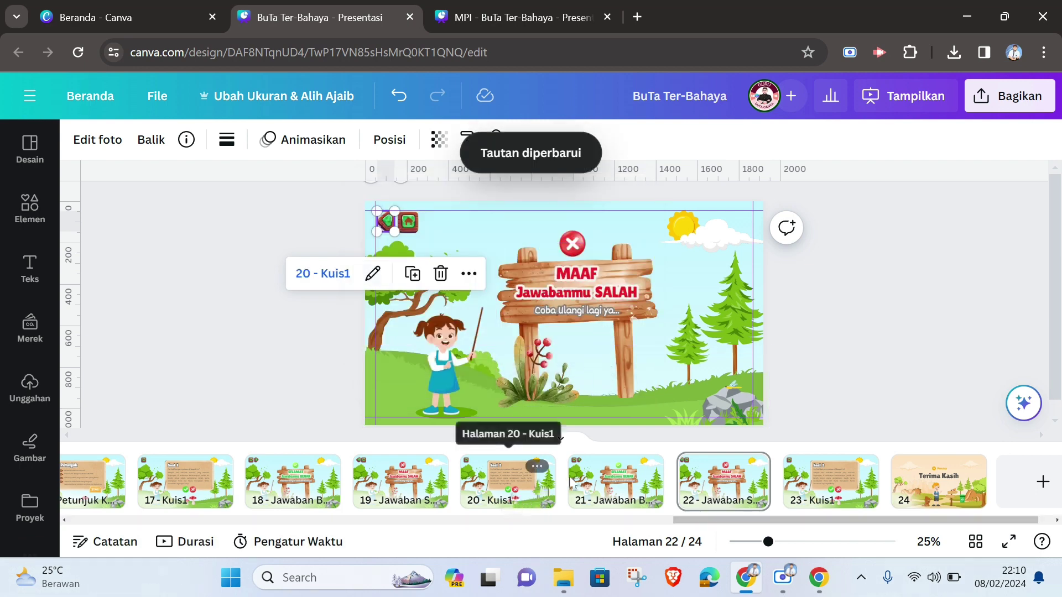
Change the question heading on page "23 - Kuis1" to "Soal 1".
click(496, 485)
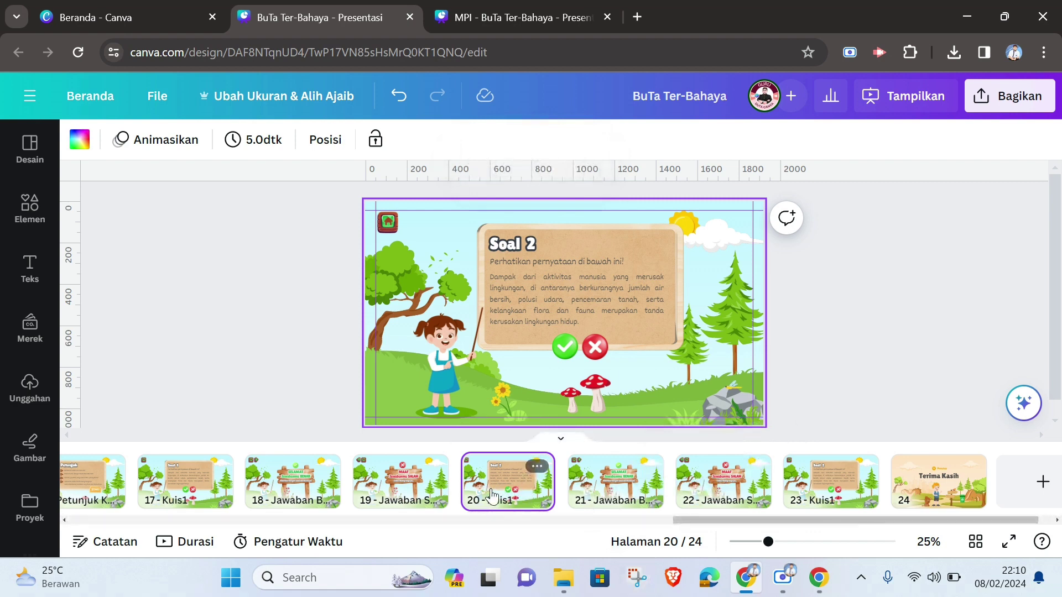
click(934, 366)
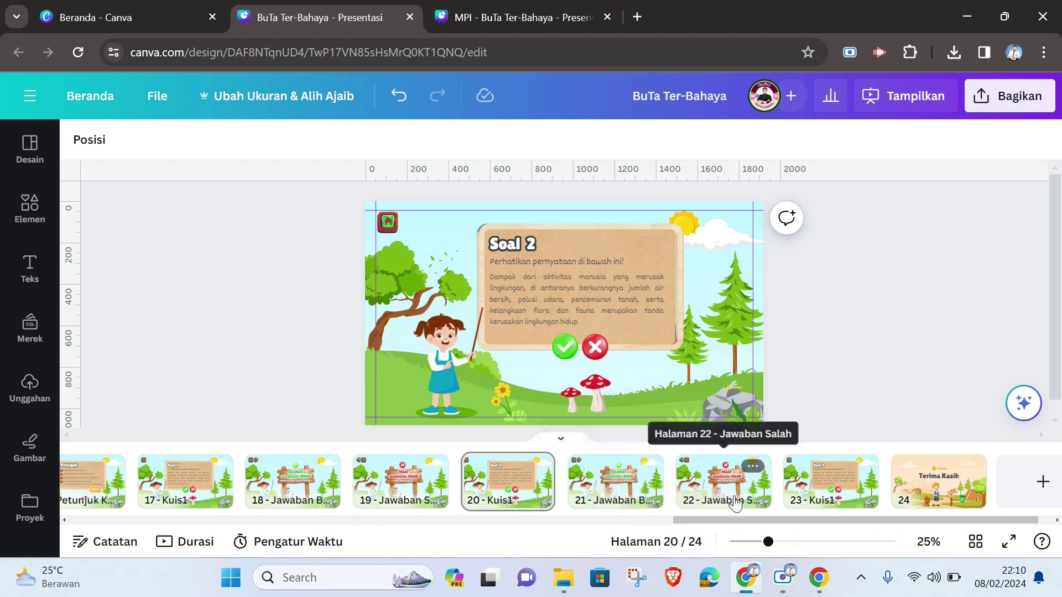
click(830, 484)
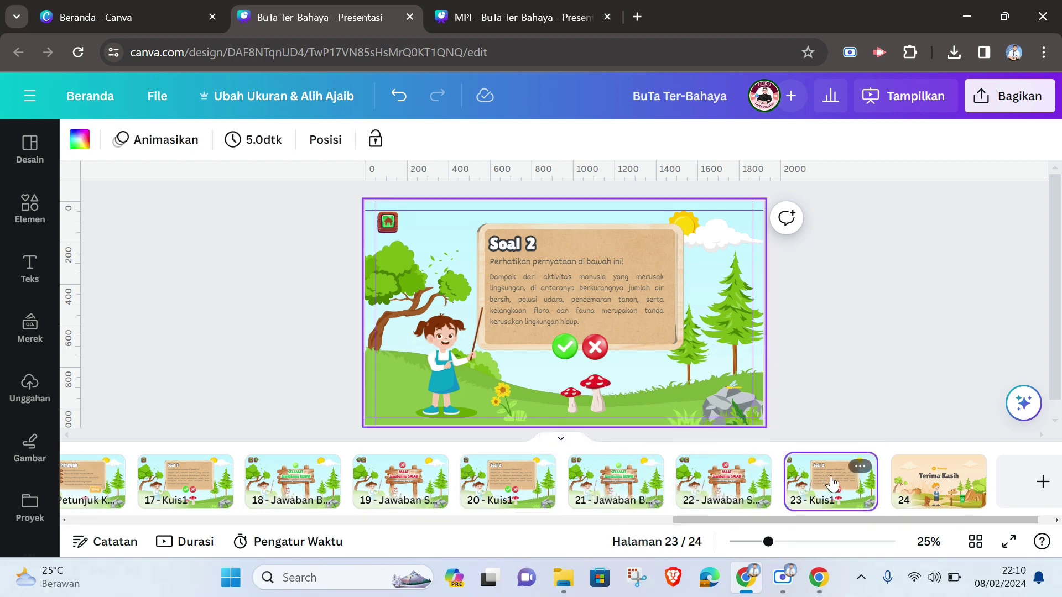
click(538, 250)
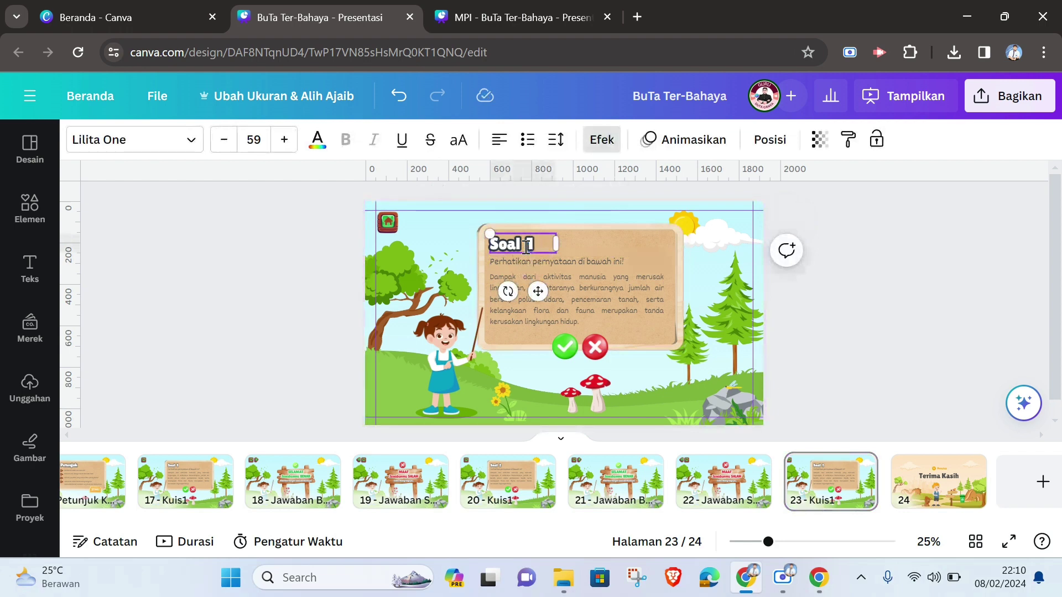
click(729, 305)
Delete the check and cross buttons and the question text below the heading on page "23 - Kuis1".
click(570, 347)
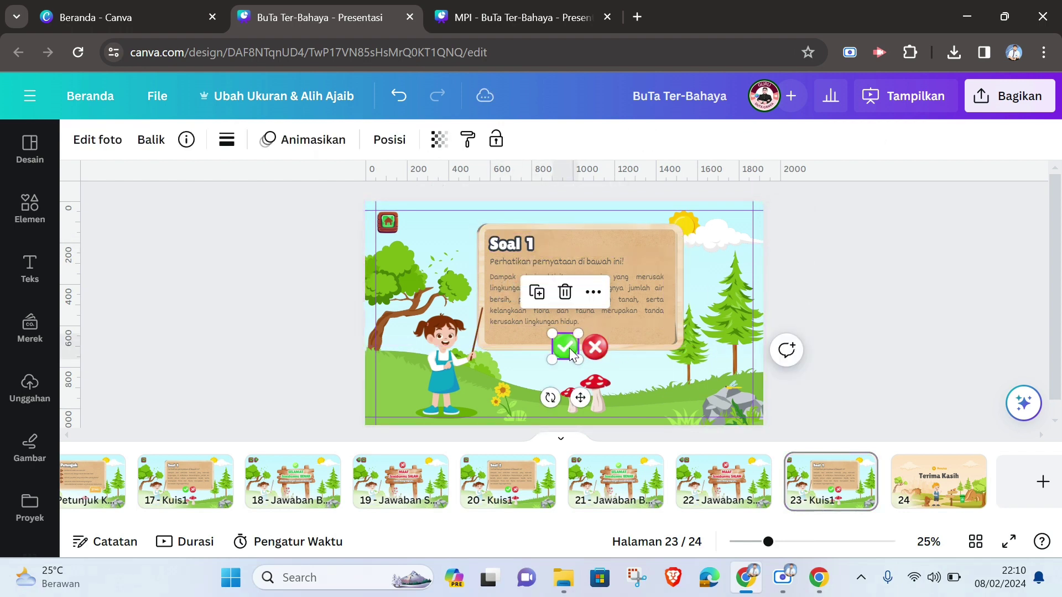
key(Delete)
click(602, 348)
key(Delete)
click(549, 314)
key(Delete)
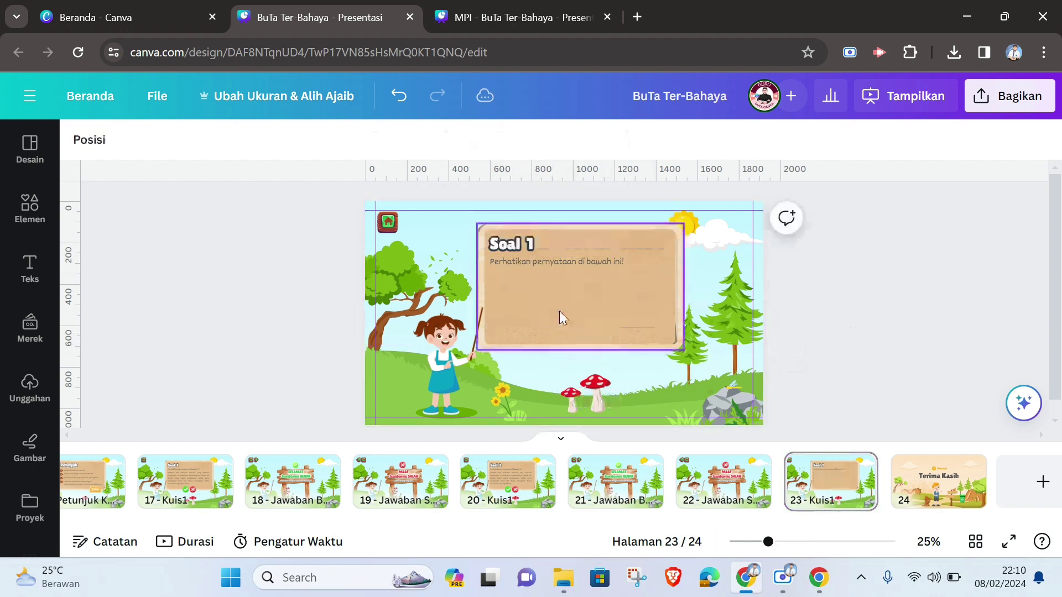
In the "MPI - BuTa Ter-Bahaya" presentation, copy the question and its four answer options with letter icons from page "33 - Kuis5".
click(503, 22)
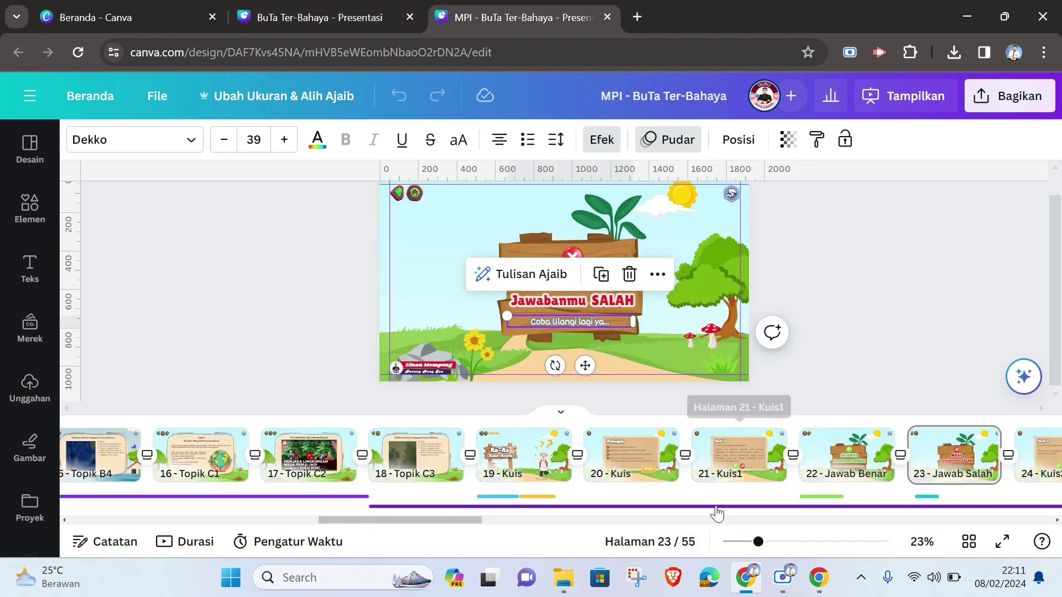
drag(374, 519, 486, 523)
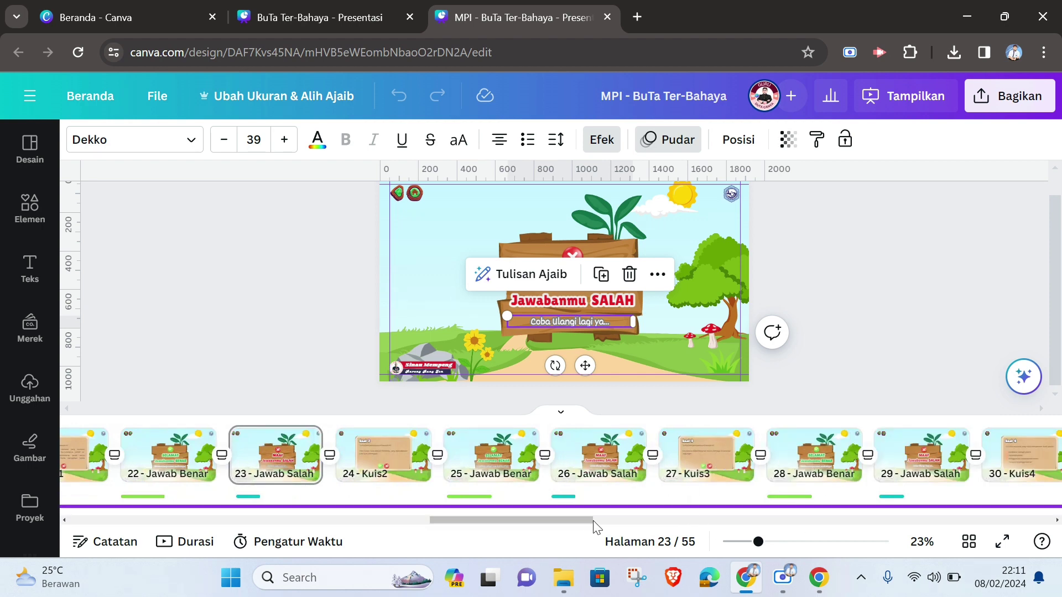
drag(580, 523, 693, 531)
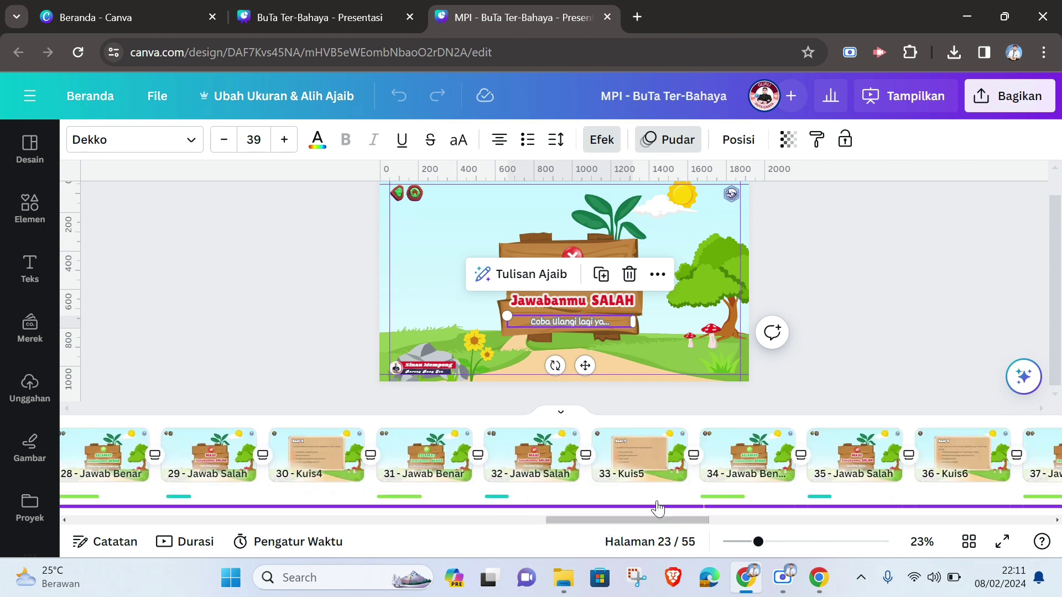
click(637, 457)
click(514, 263)
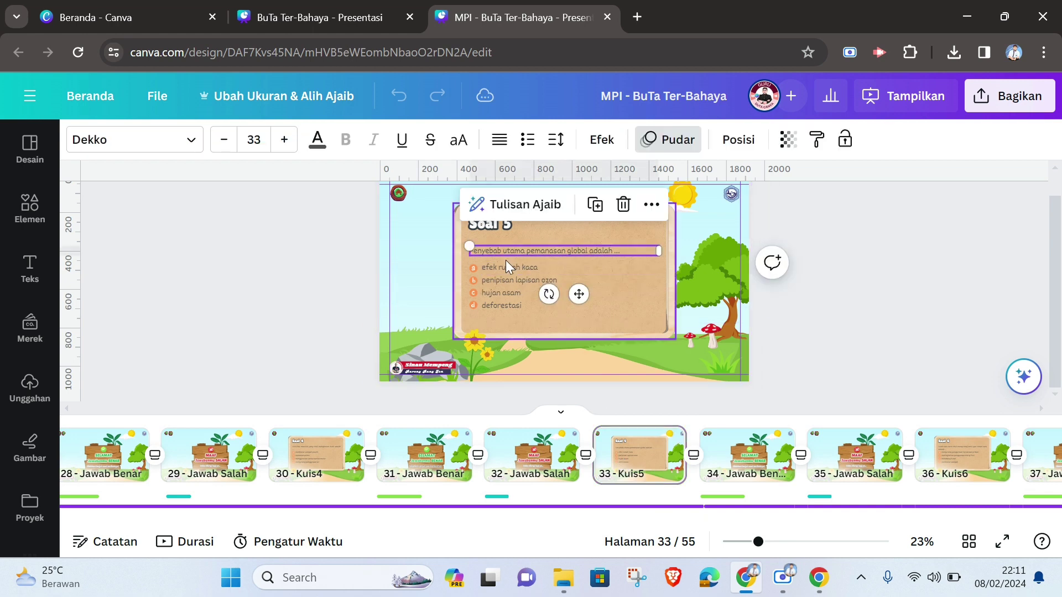
shift+click(482, 280)
shift+click(498, 292)
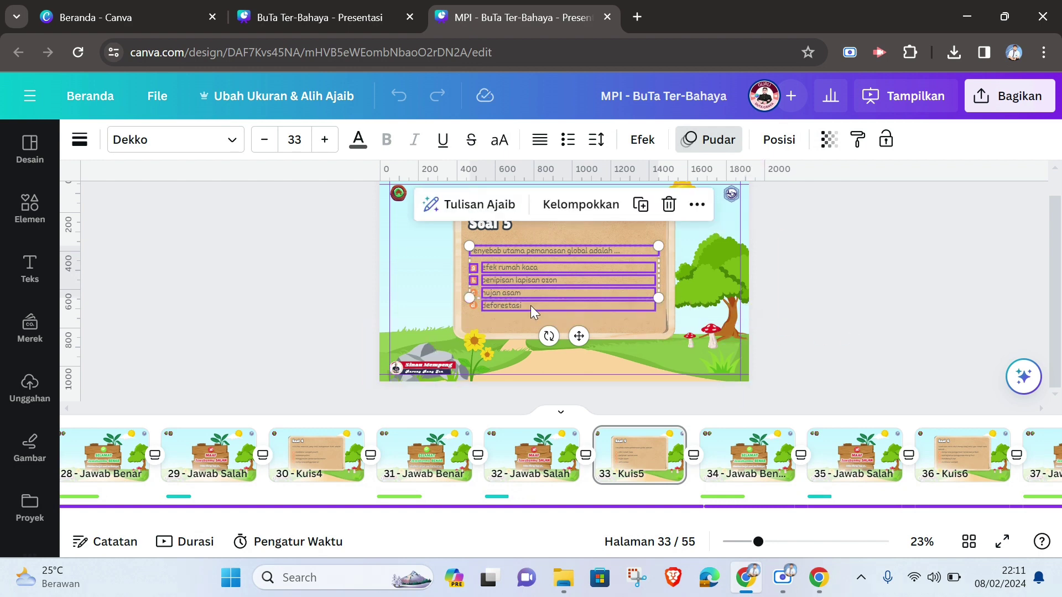
shift+click(487, 305)
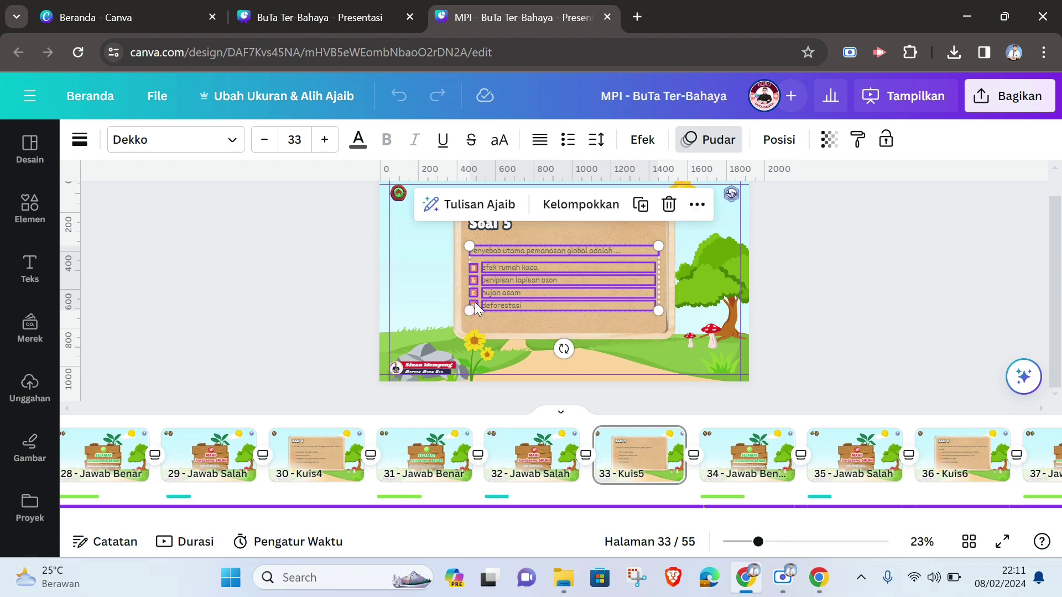
Back in the "BuTa Ter-Bahaya" presentation, paste the question and answer options on page 23 and position them on the board under the heading.
click(343, 12)
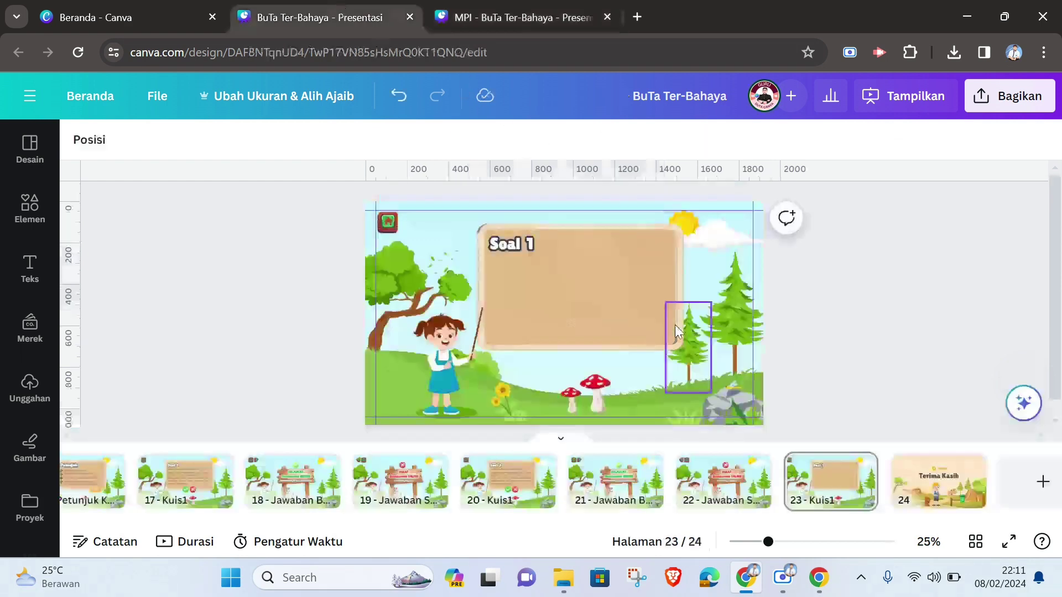
click(596, 297)
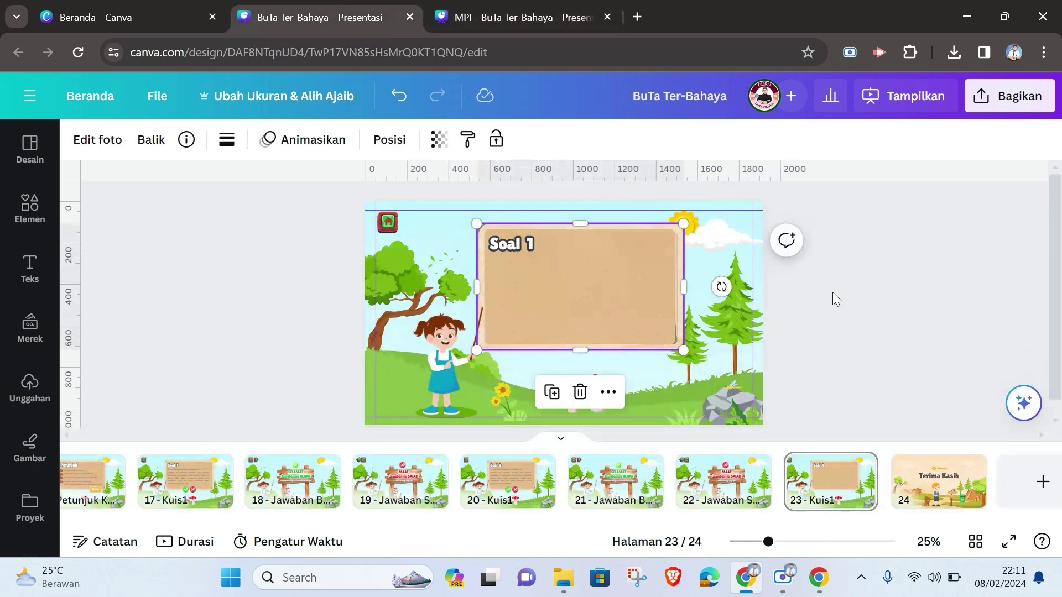
key(ctrl+v)
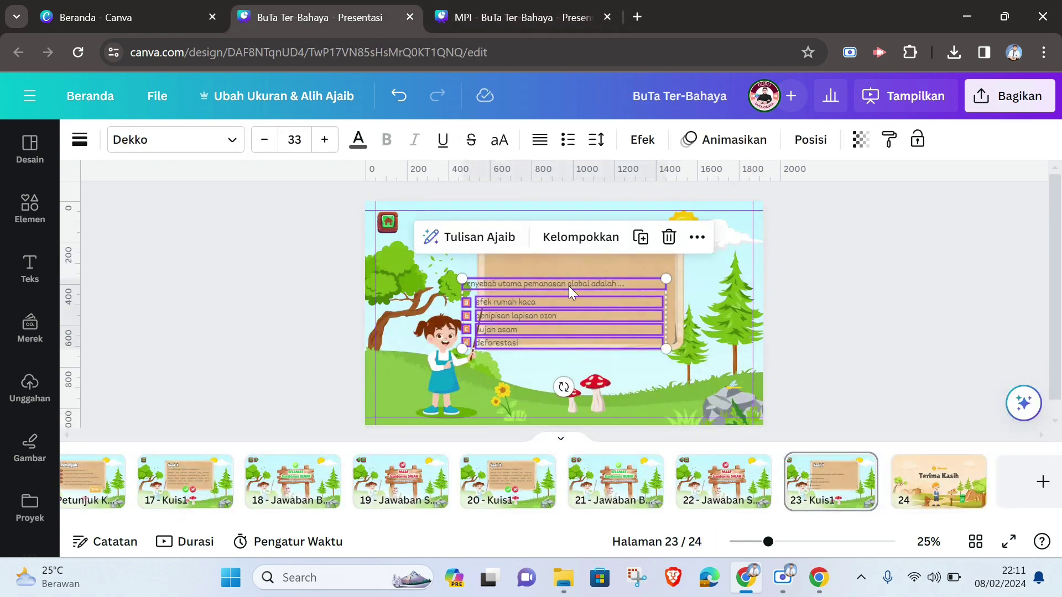
drag(569, 288, 598, 271)
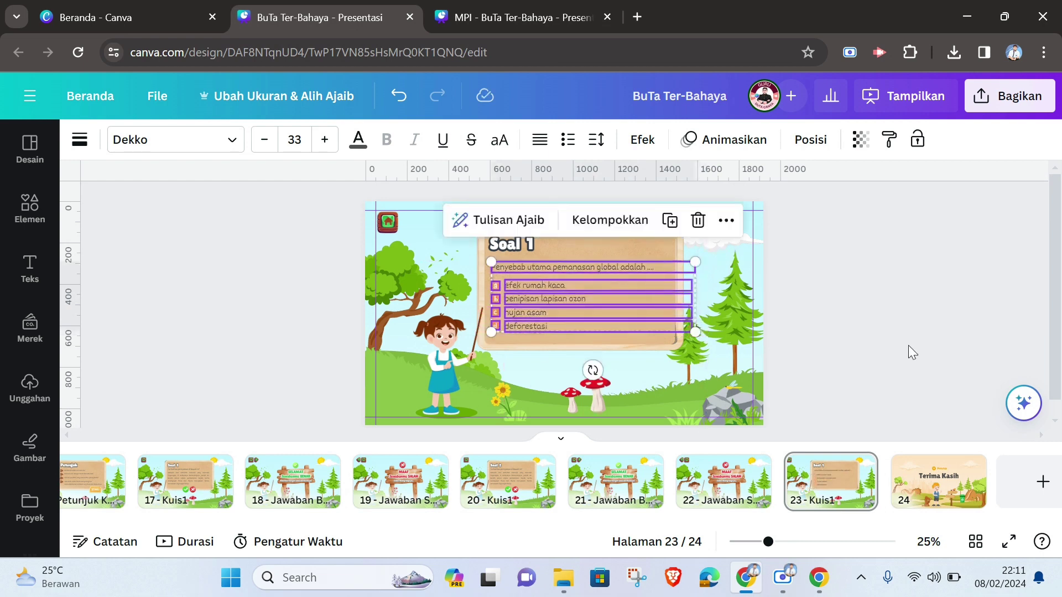
click(908, 345)
drag(768, 542, 789, 542)
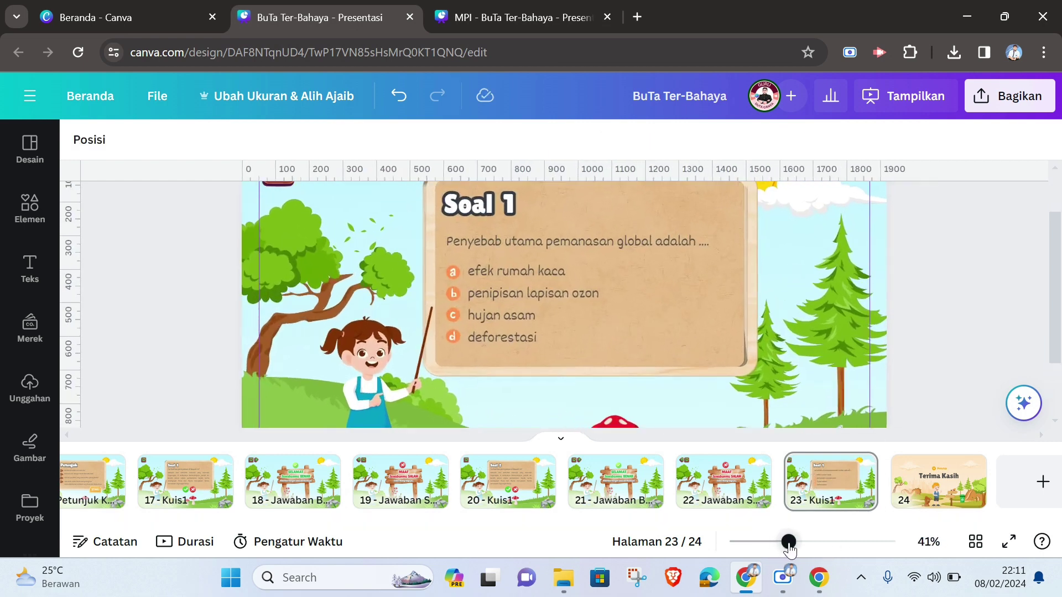
click(572, 242)
double_click(573, 243)
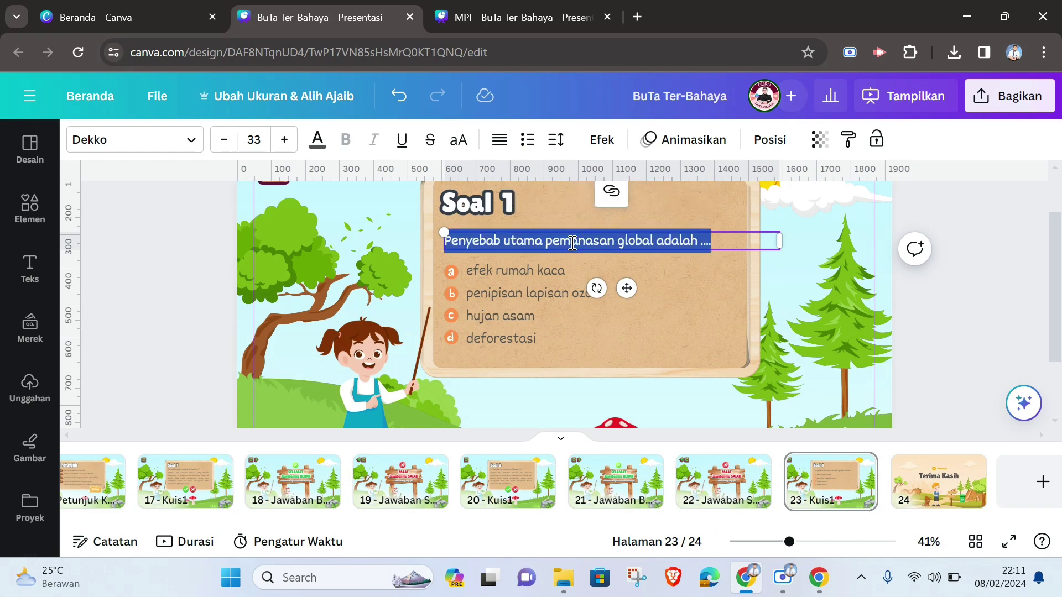
click(527, 273)
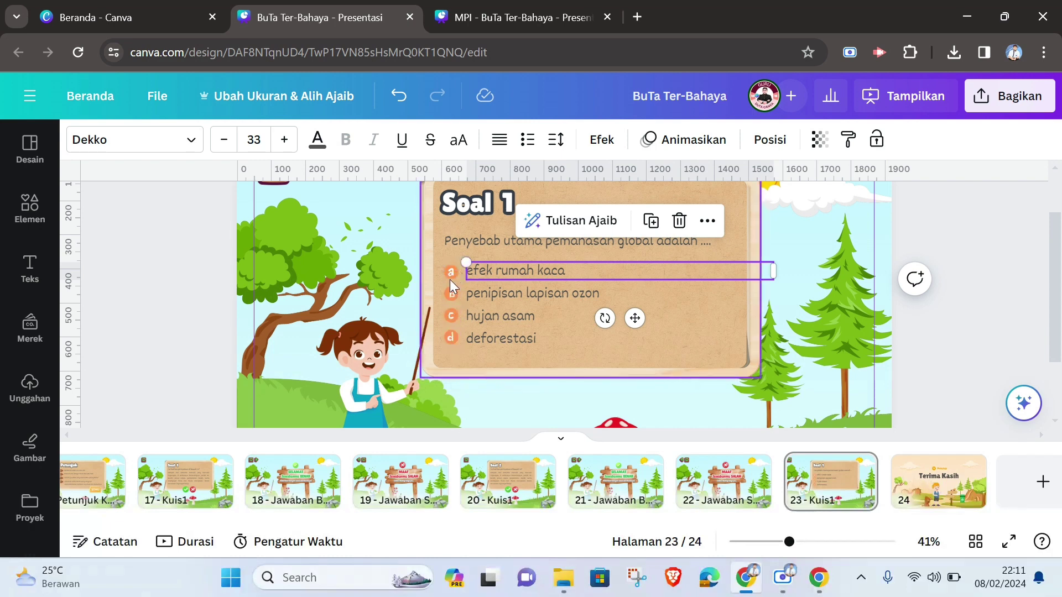
click(924, 238)
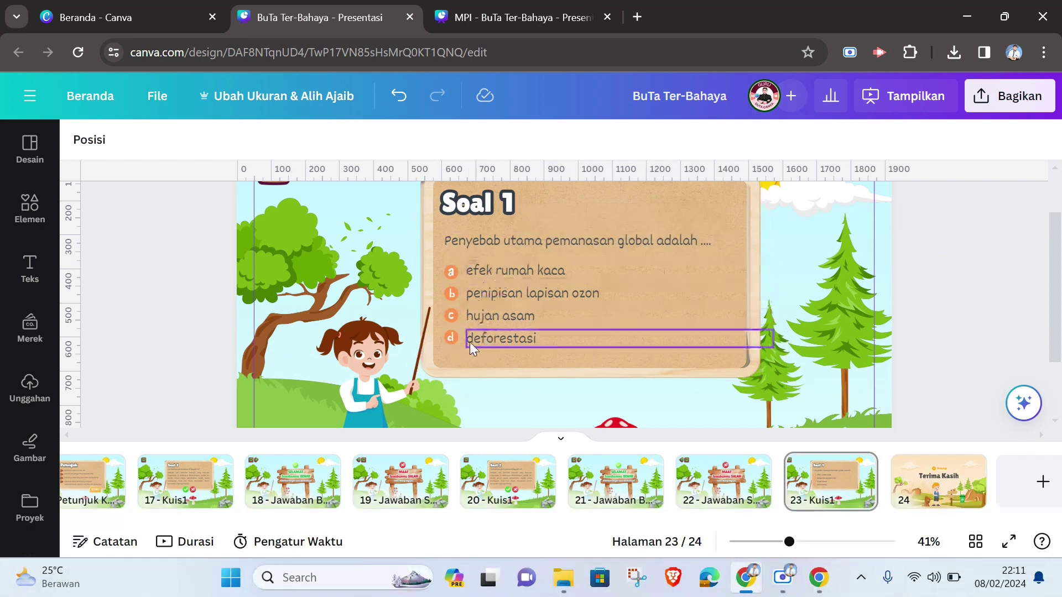
Enlarge the a, b, c and d answer icons slightly as one selection.
click(453, 273)
shift+click(451, 294)
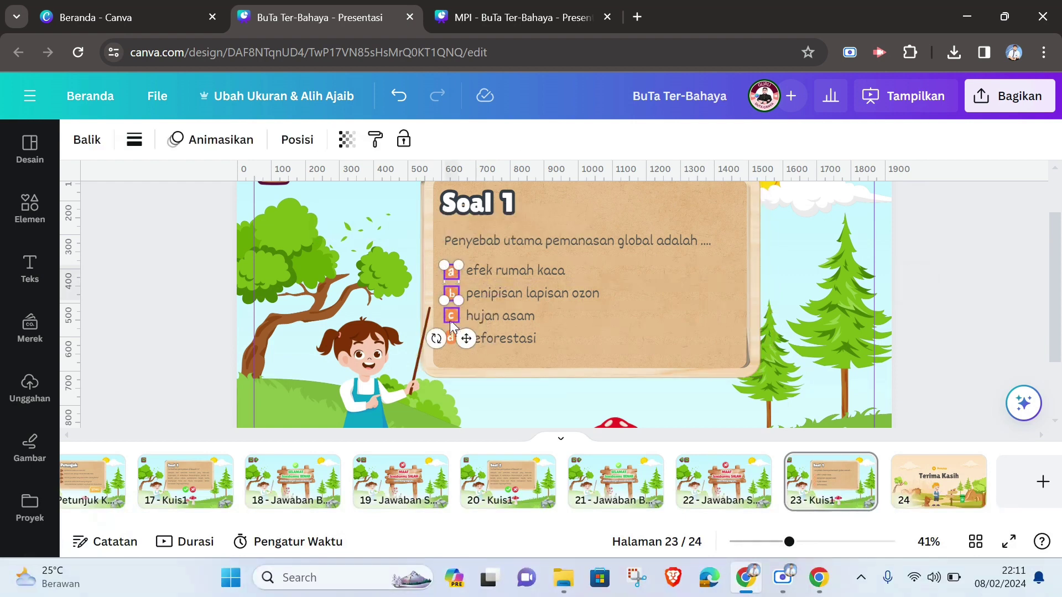
shift+click(452, 316)
shift+click(451, 340)
drag(454, 345, 462, 350)
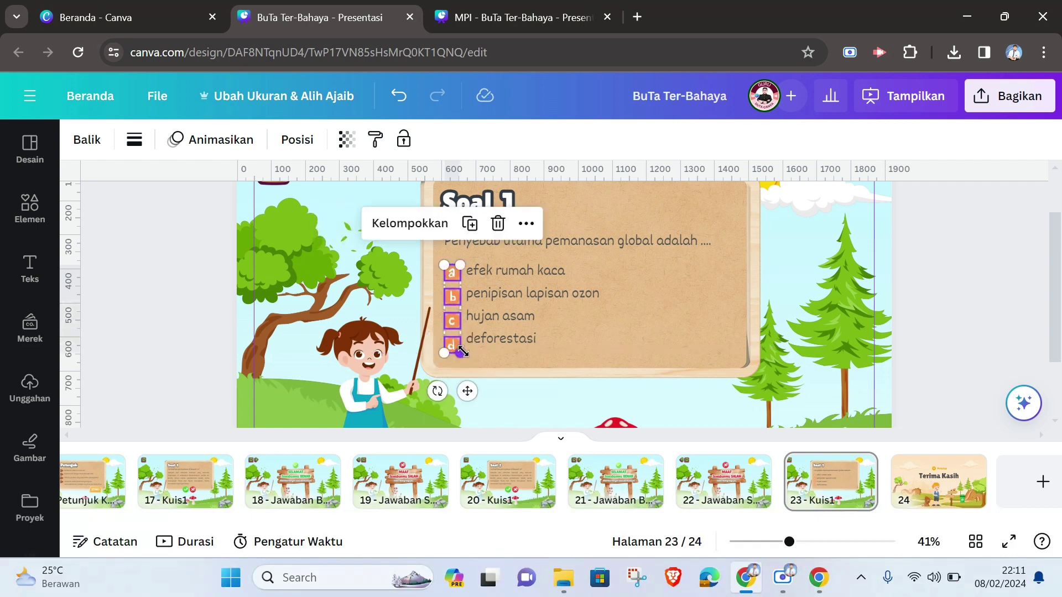
key(Escape)
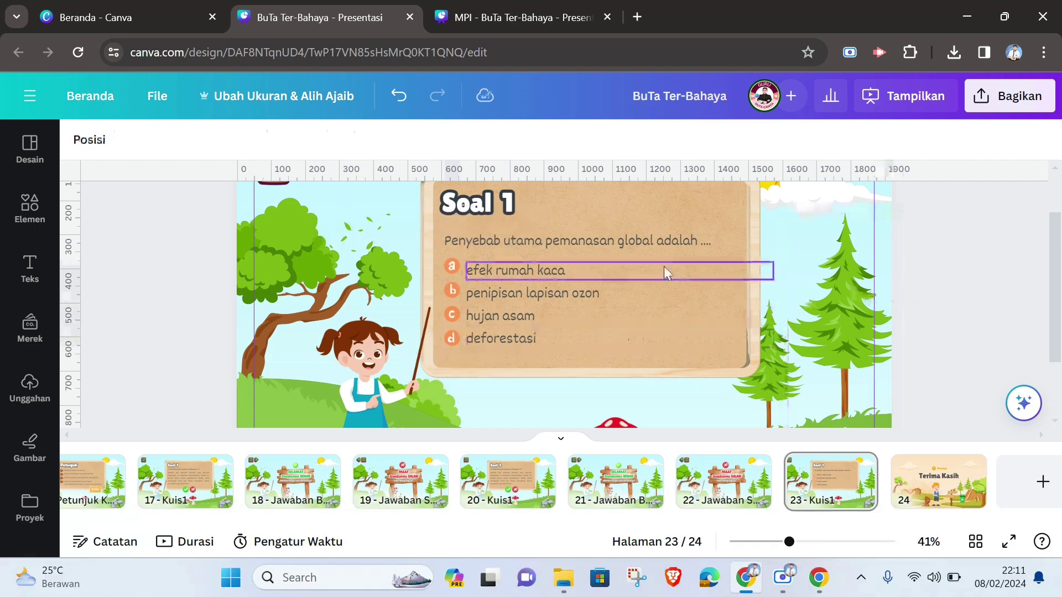
Reposition the four answer texts vertically so each lines up with its letter icon.
click(539, 269)
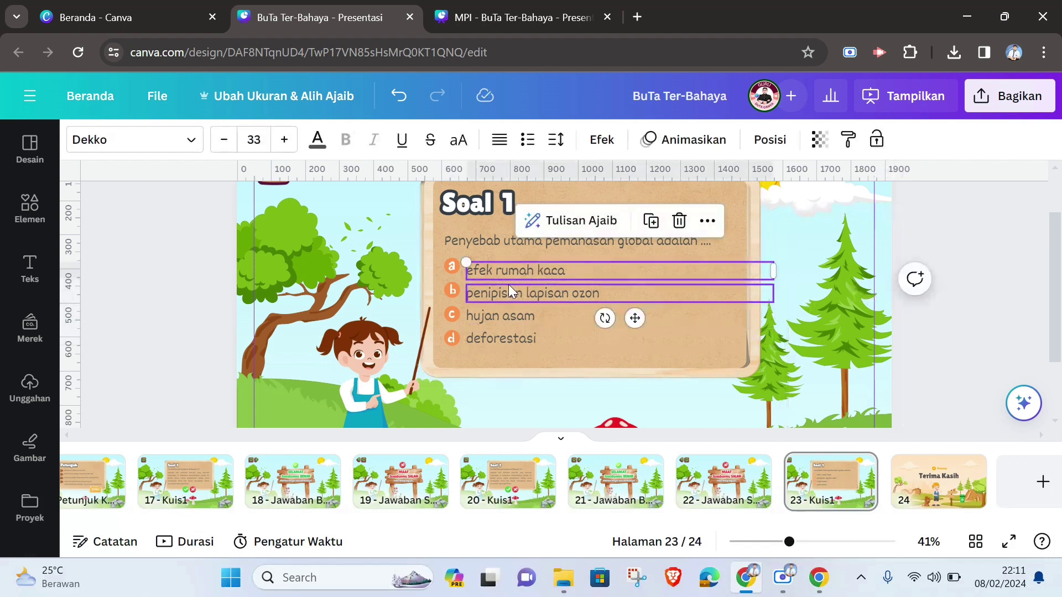
click(509, 284)
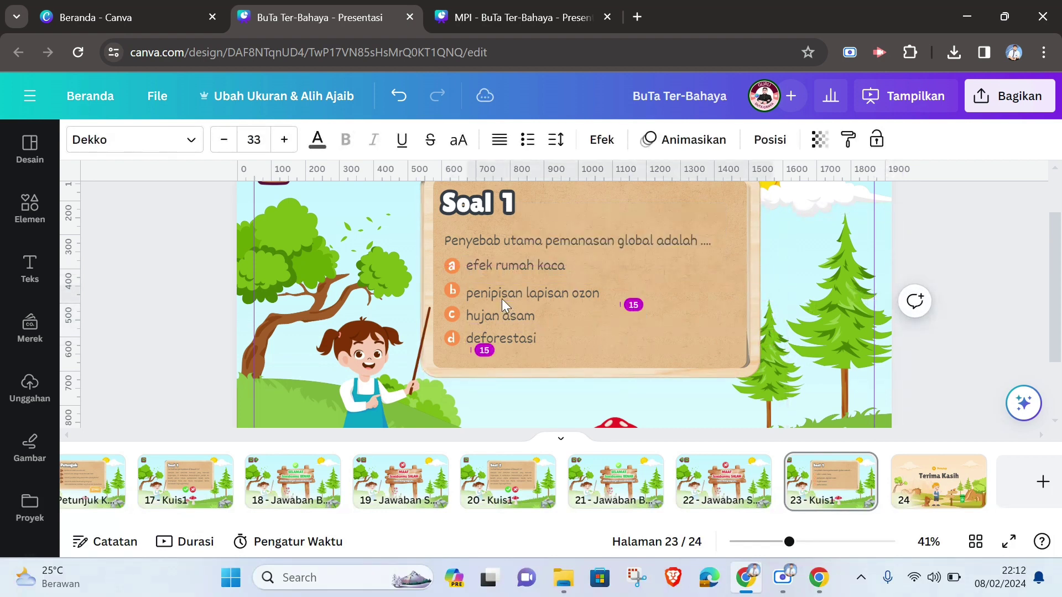
click(494, 319)
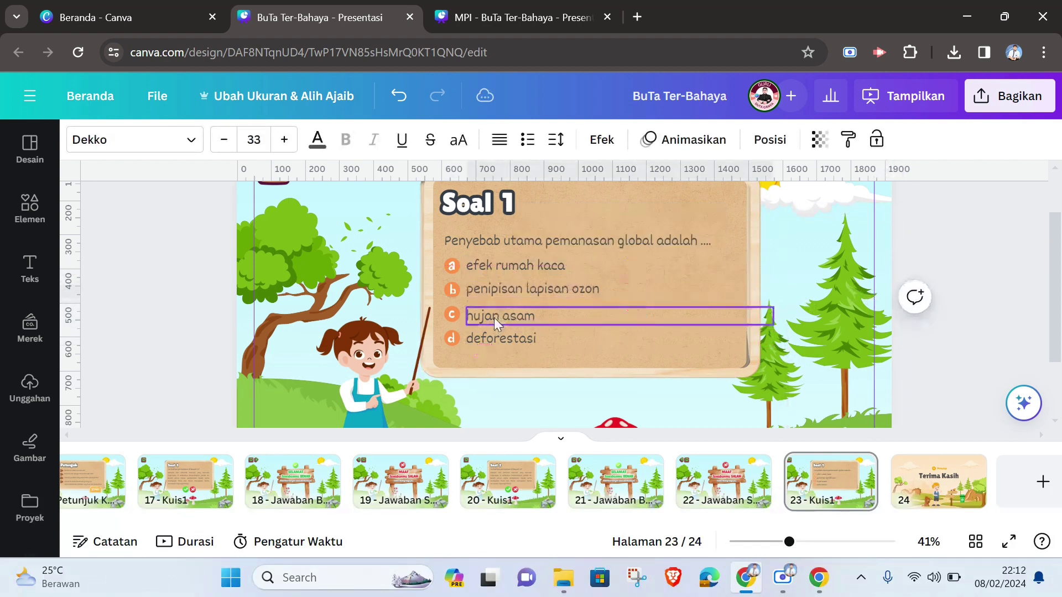
click(496, 338)
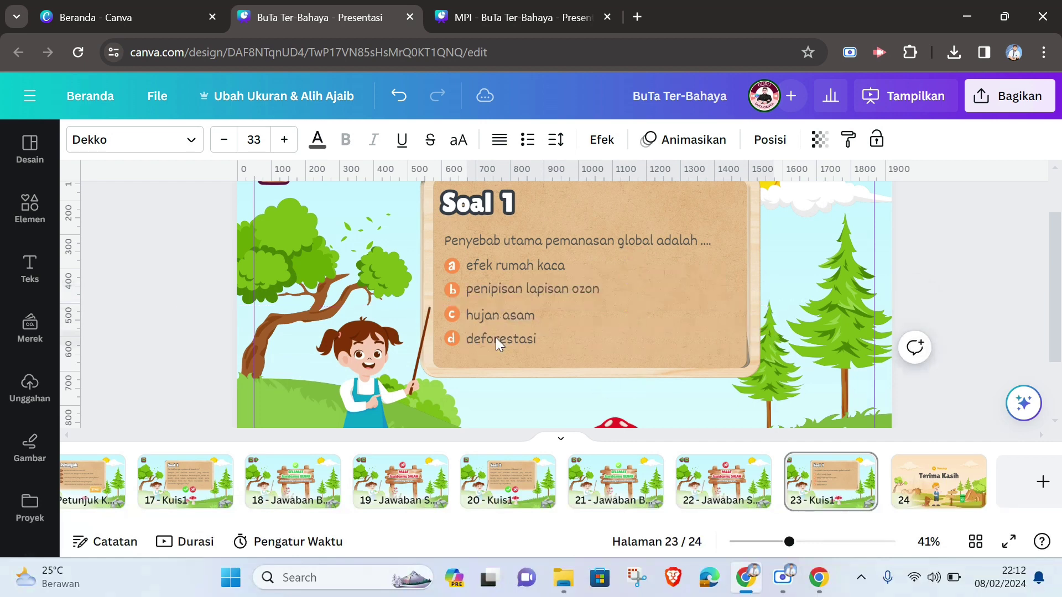
click(543, 273)
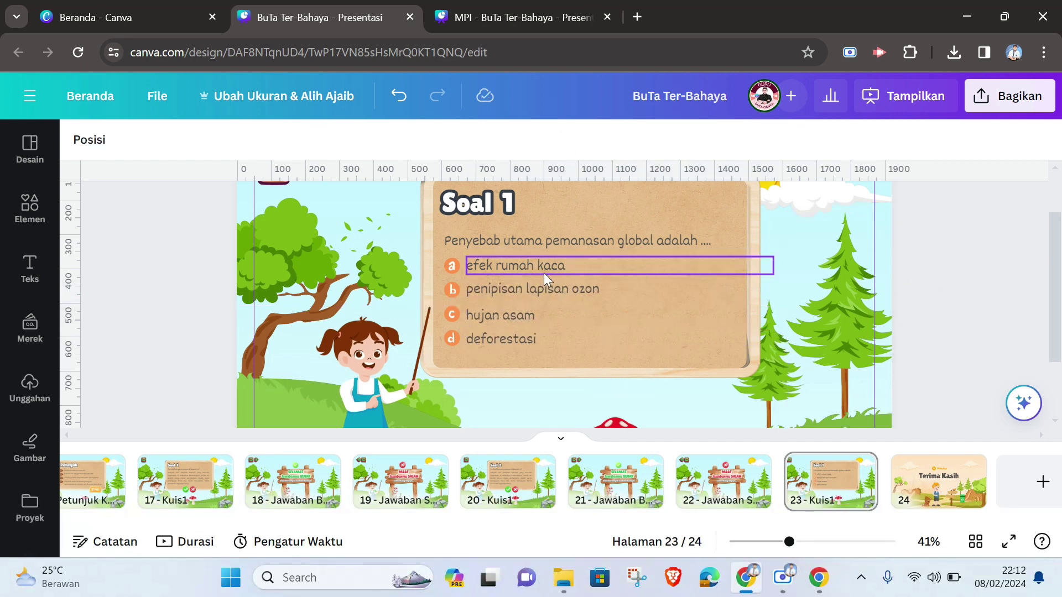
Group the letter a icon with the answer text "efek rumah kaca" on page 23.
click(452, 265)
shift+click(491, 263)
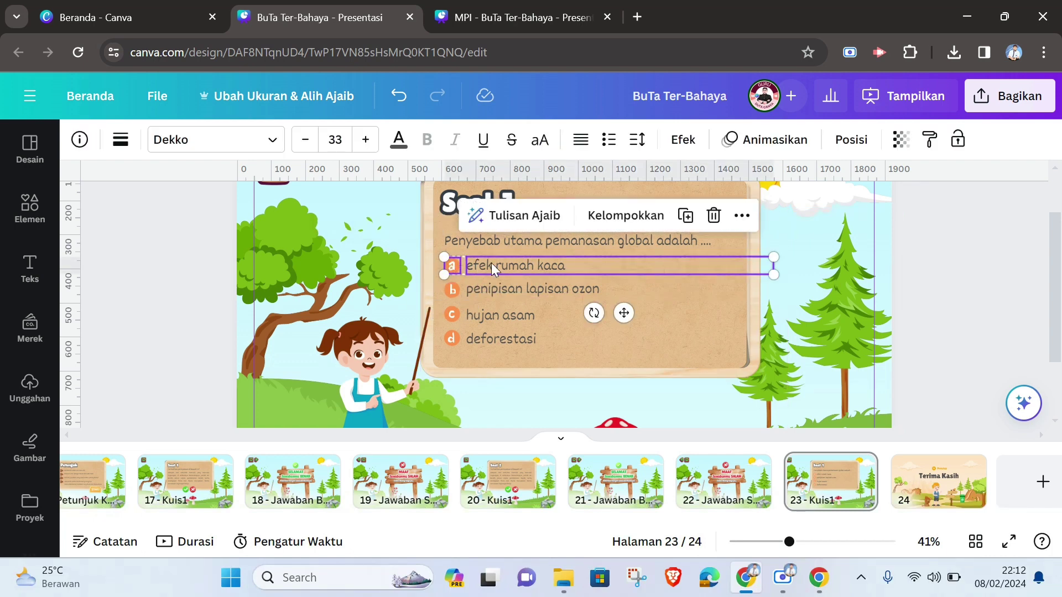
click(626, 215)
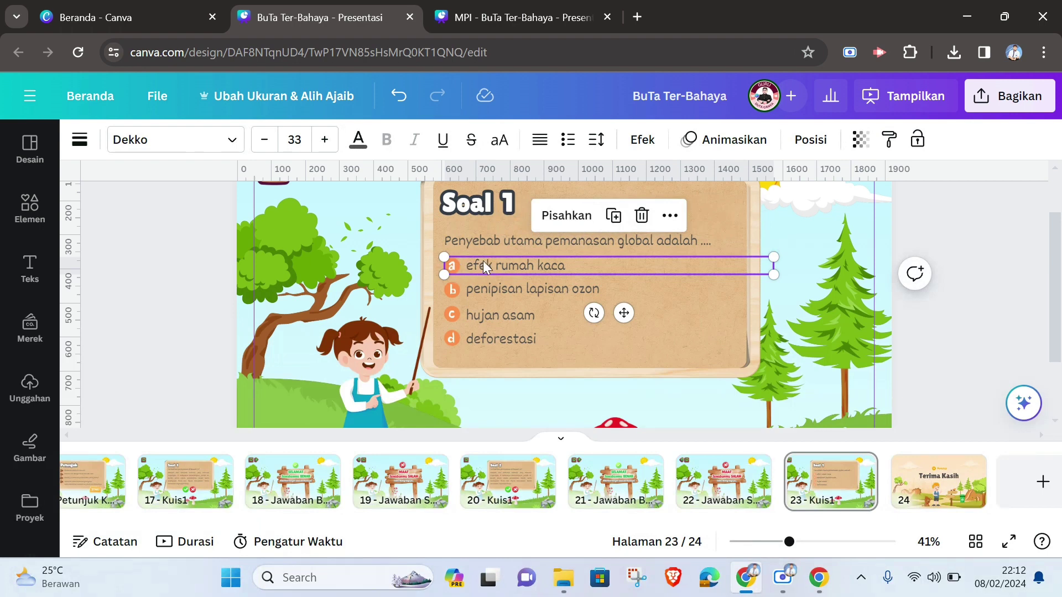
Try to group each of the b, c and d icons with its answer text.
click(460, 290)
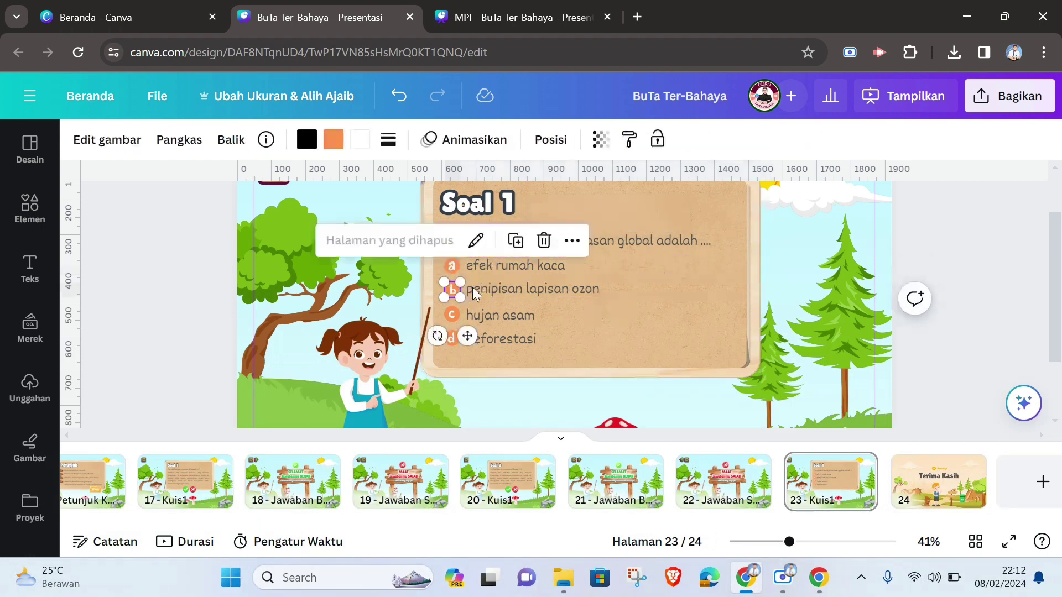
shift+click(485, 293)
click(625, 238)
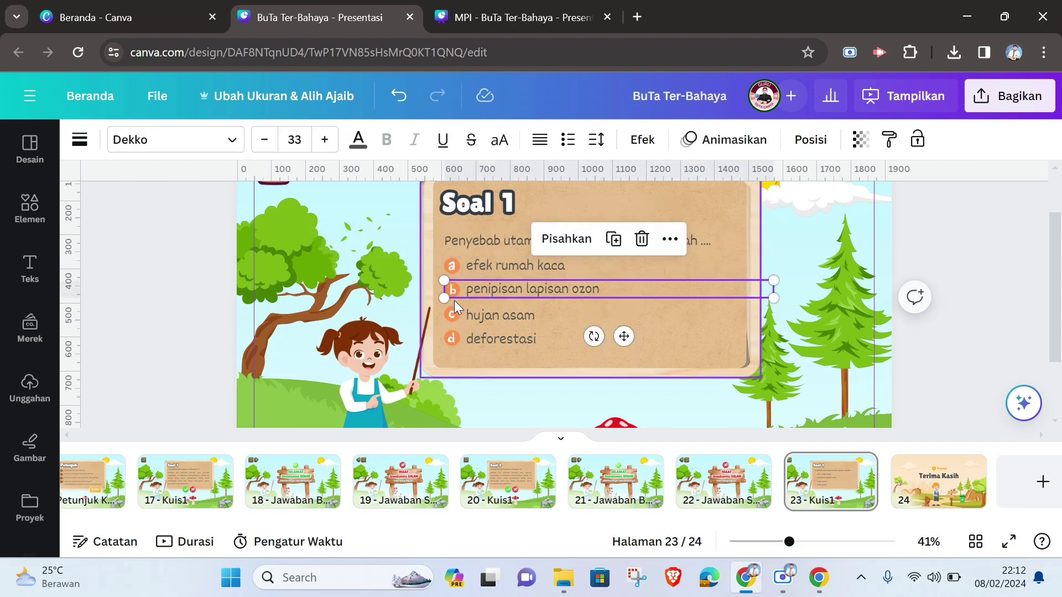
shift+click(452, 317)
shift+click(486, 317)
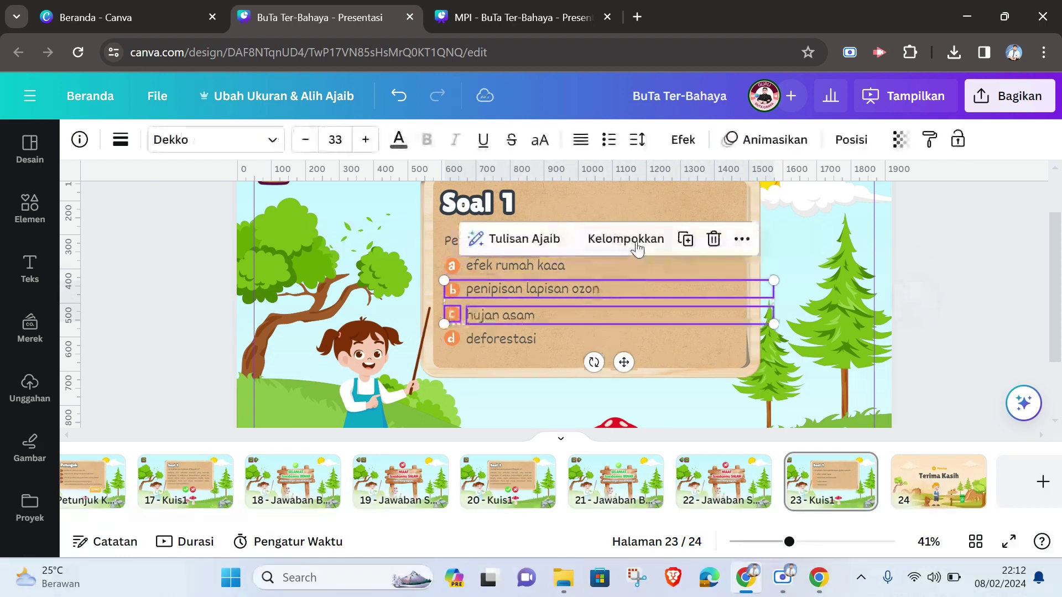
key(ctrl+g)
shift+click(464, 337)
shift+click(493, 338)
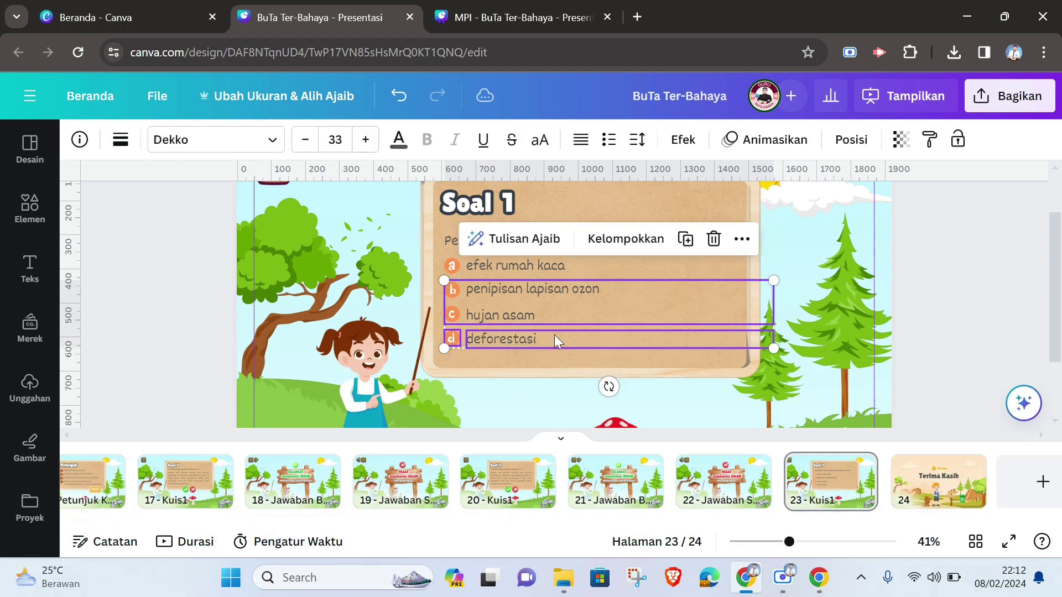
click(629, 241)
click(928, 273)
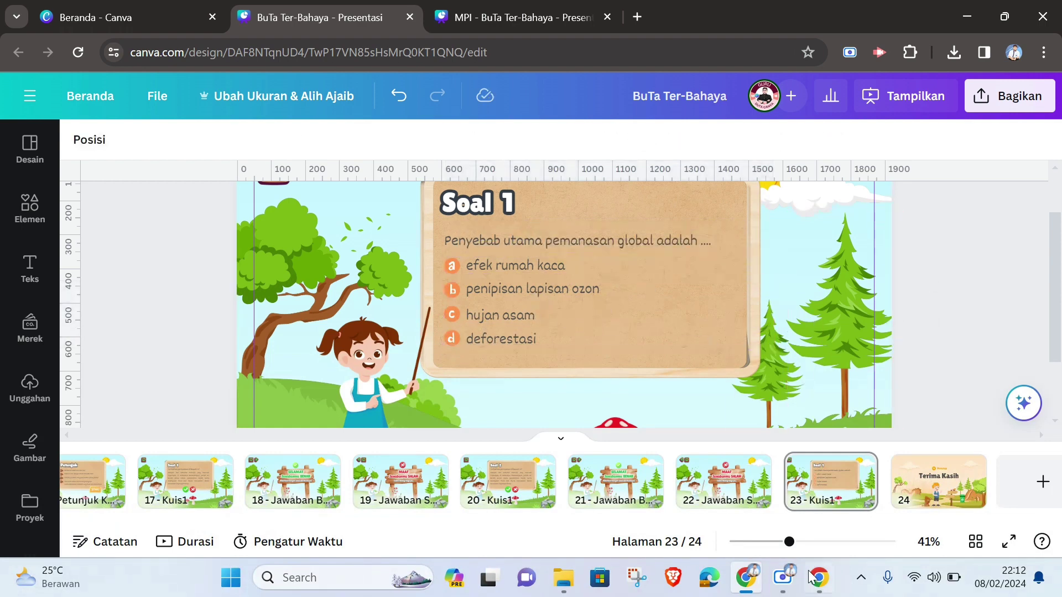
Duplicate the feedback pages "21 - Jawaban Benar" and "22 - Jawaban Salah" and move the copies directly after question page 23, correct page first.
drag(790, 543, 772, 547)
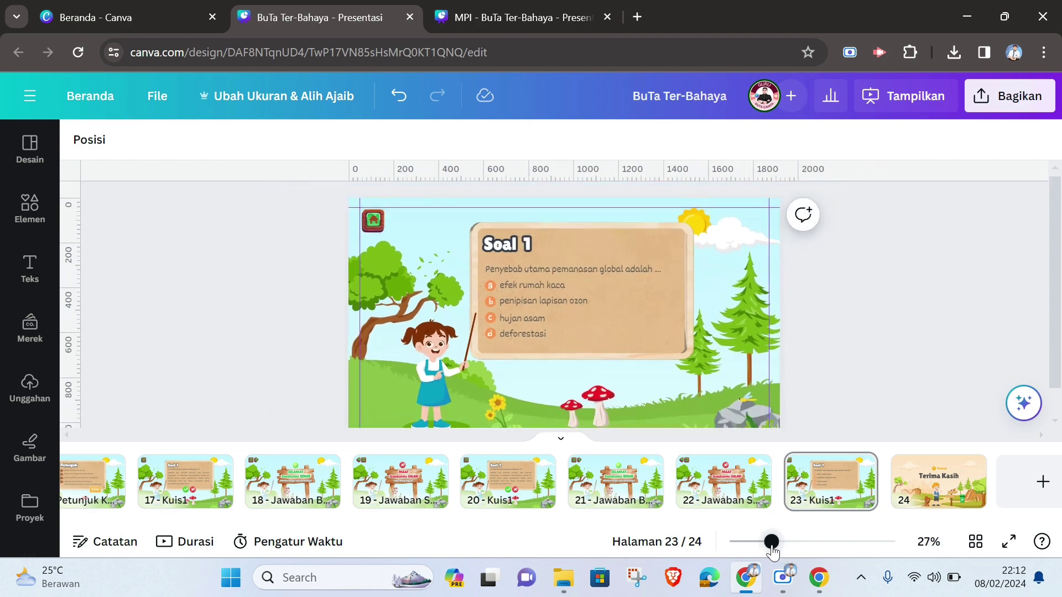
right_click(644, 494)
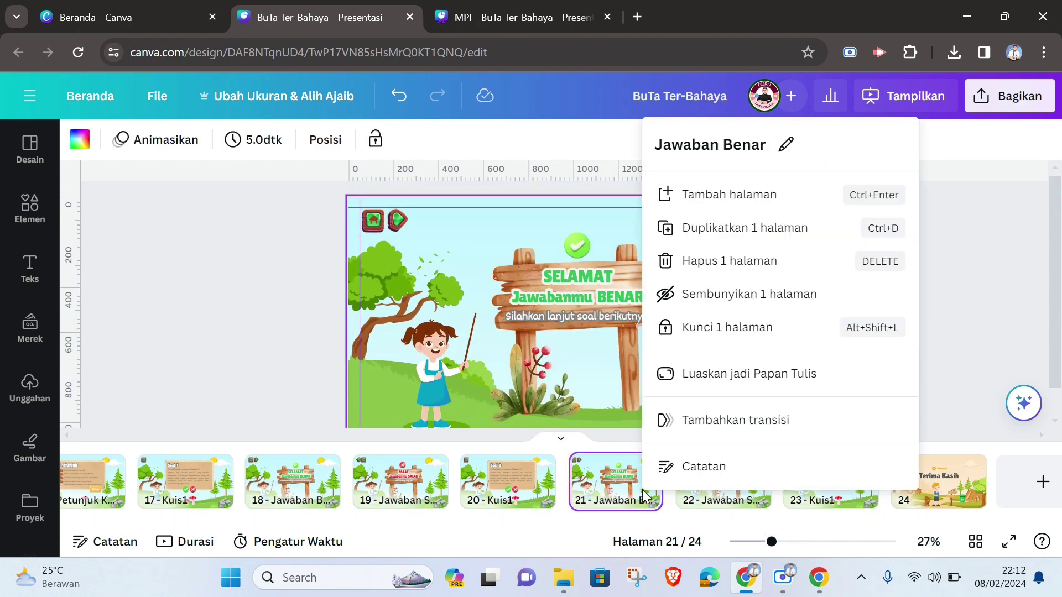
click(729, 229)
drag(722, 484, 838, 492)
right_click(609, 492)
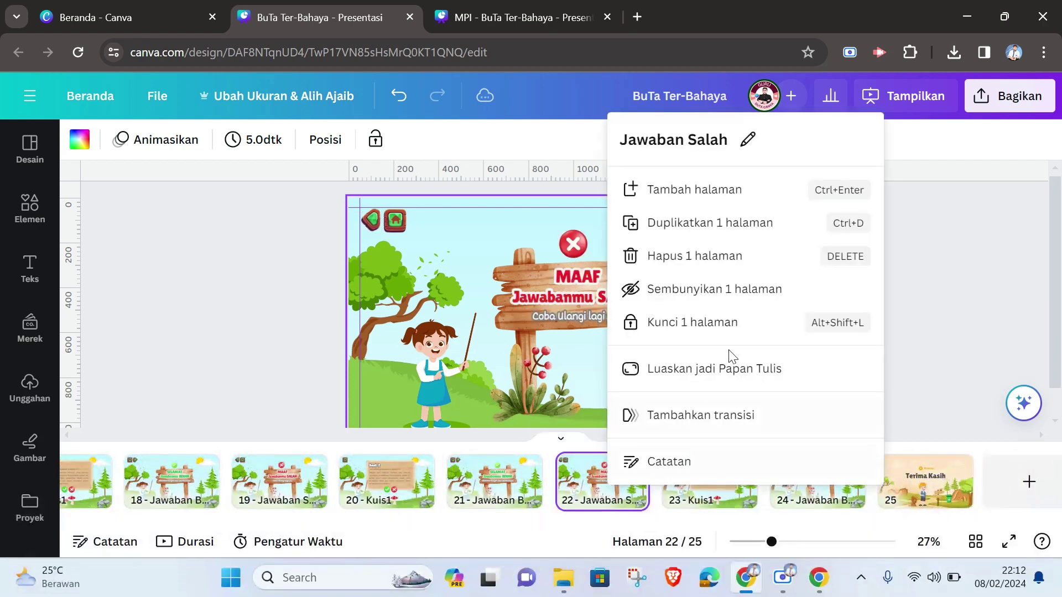
click(729, 229)
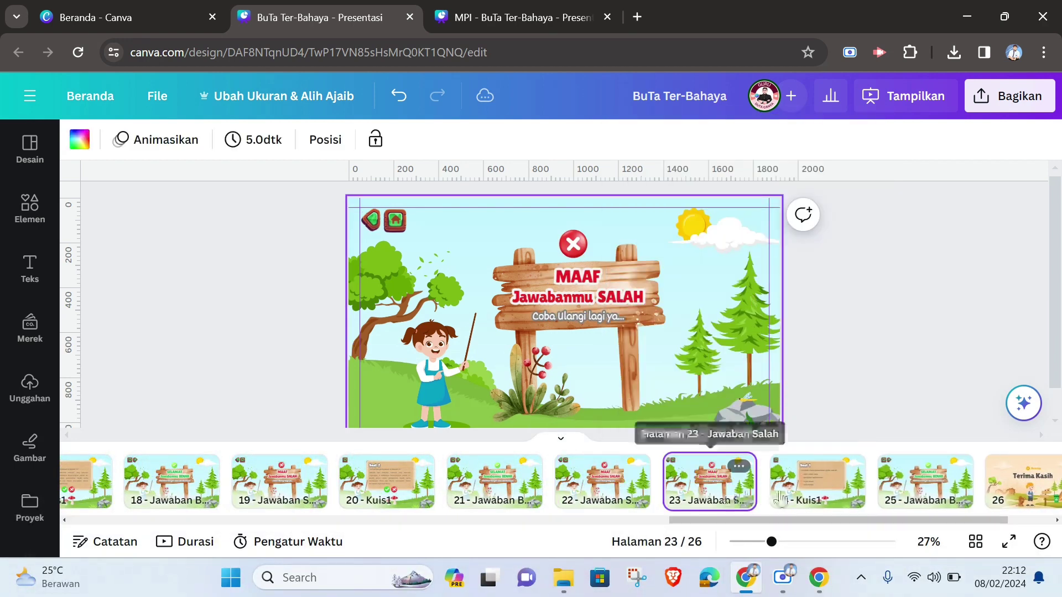
drag(763, 491, 878, 530)
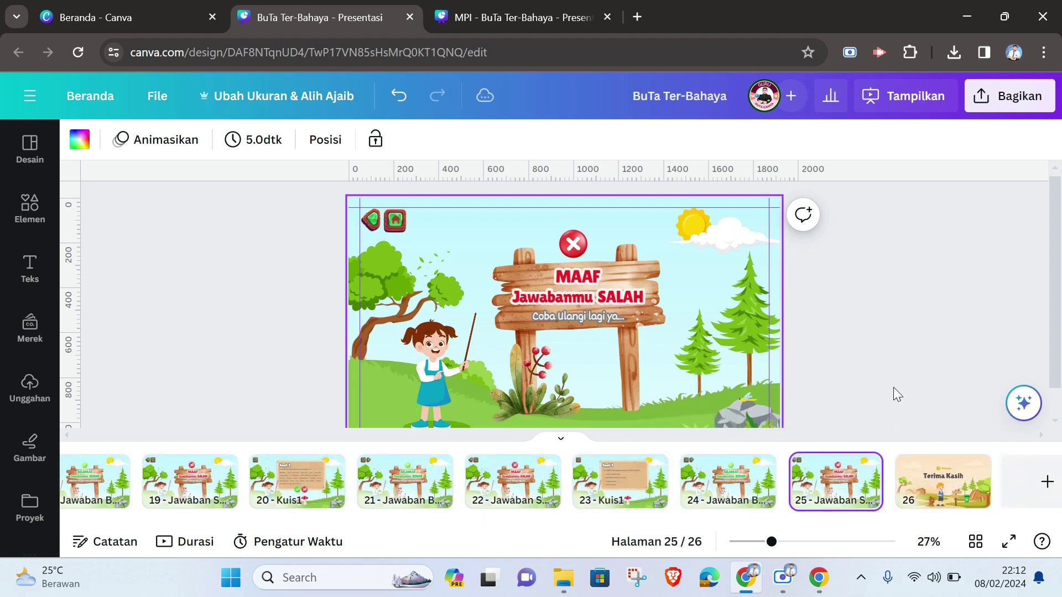
Return to question page 23 and select the answer text "efek rumah kaca" inside its group.
click(625, 491)
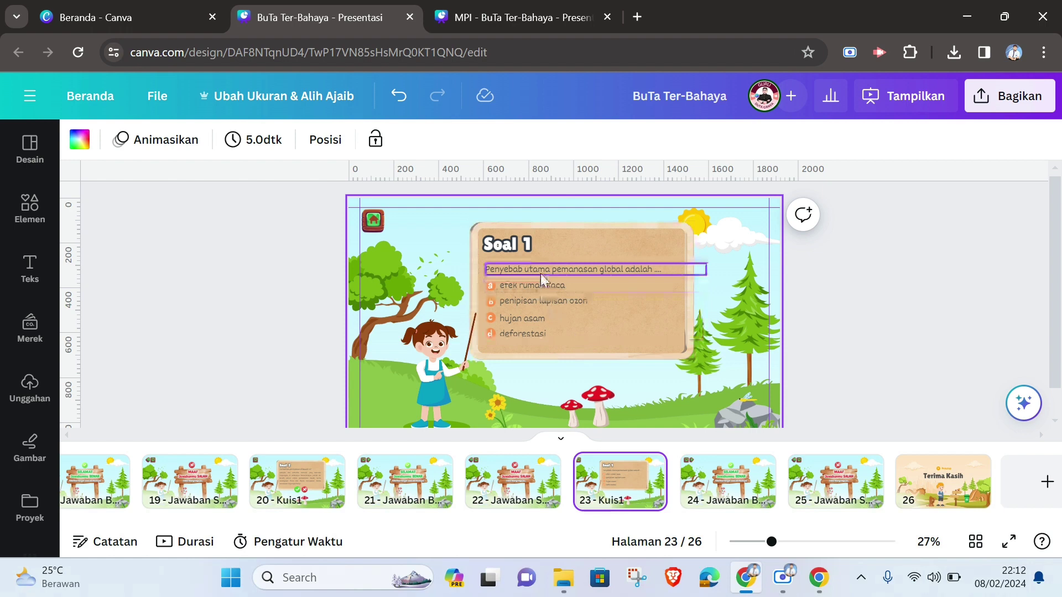
click(547, 286)
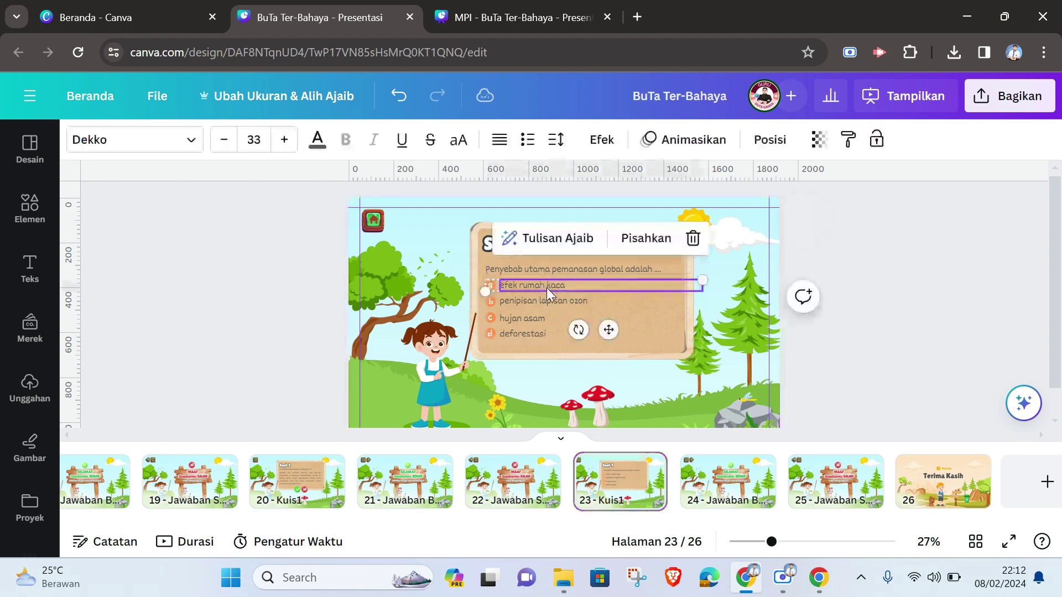
right_click(546, 287)
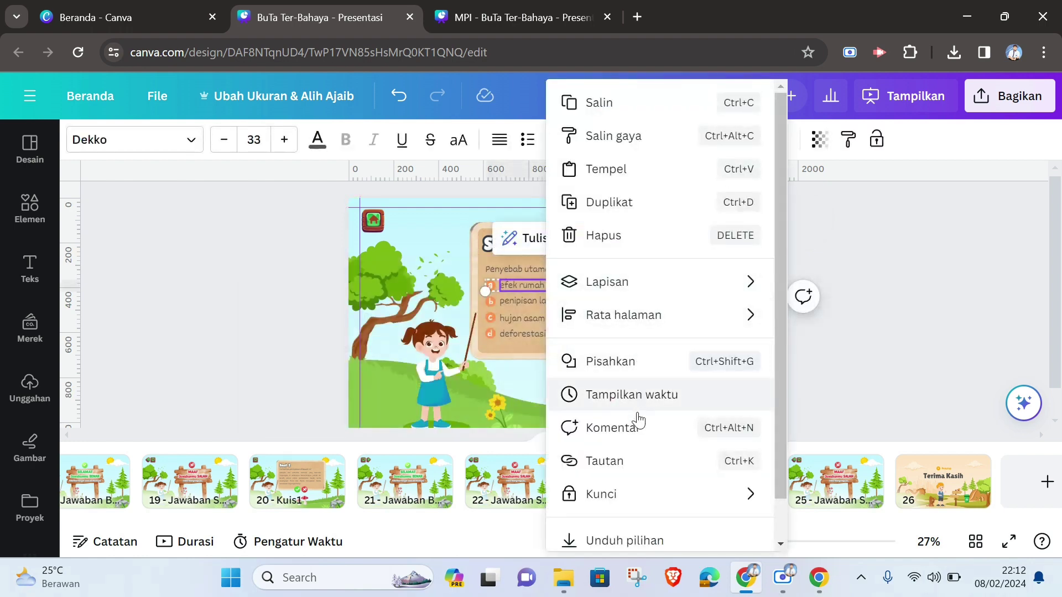
click(616, 462)
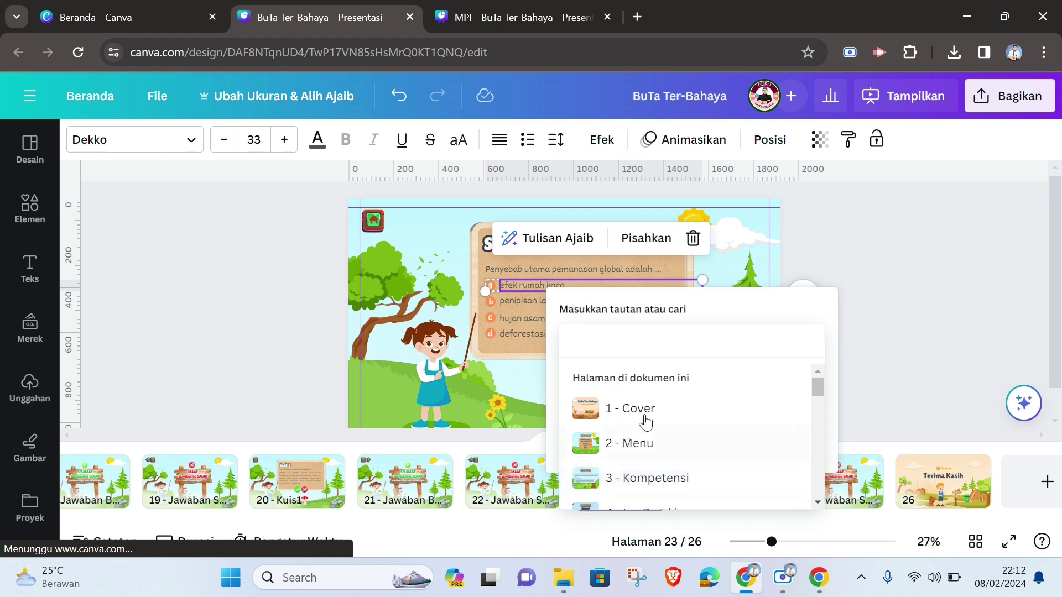
scroll(680, 422, up, 3)
click(914, 409)
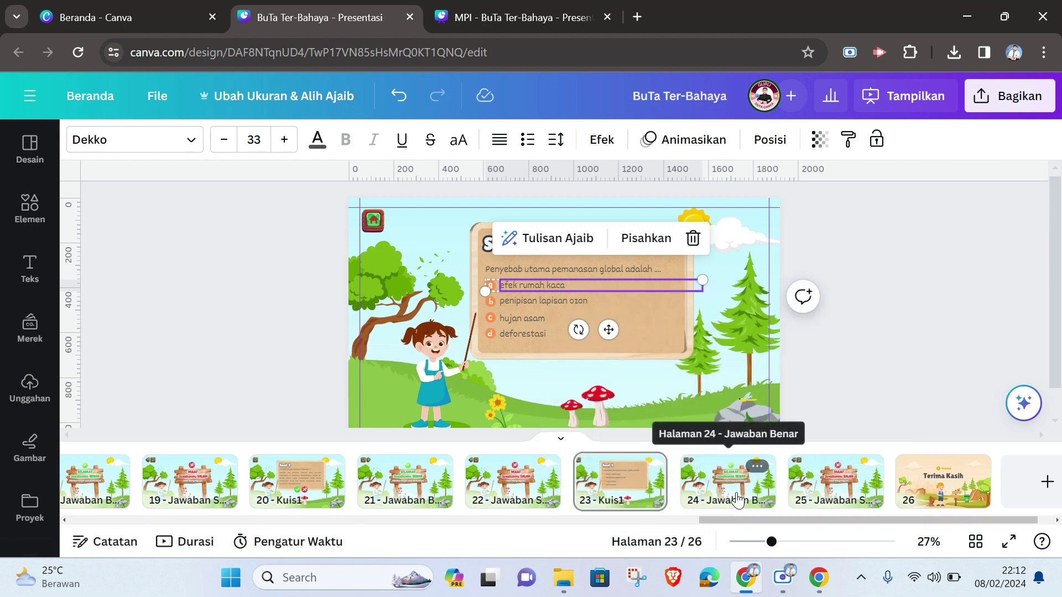
Link the answer text "efek rumah kaca" to the page "24 - Jawaban Benar".
right_click(545, 283)
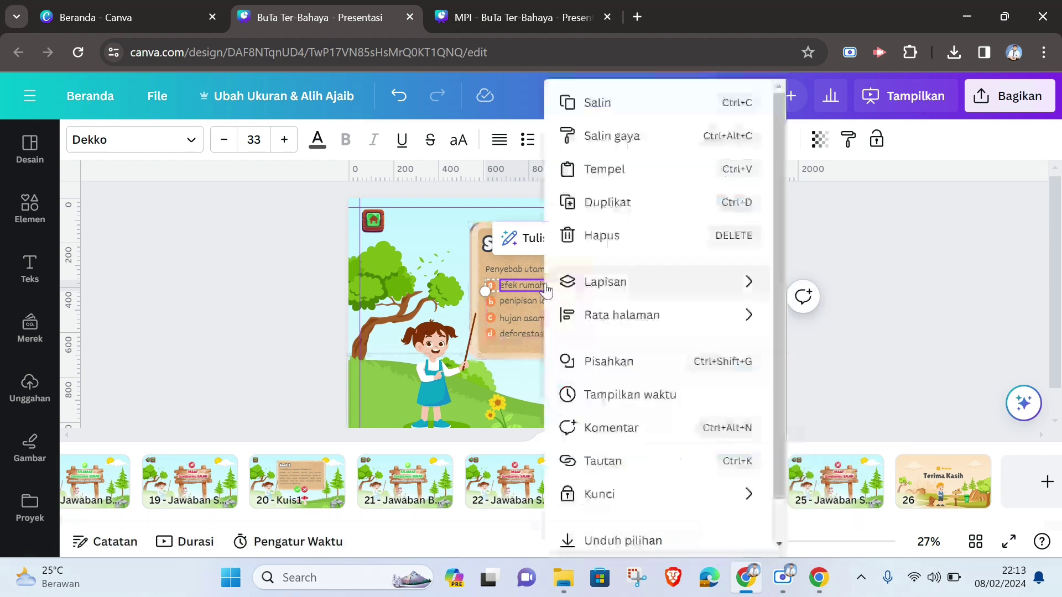
scroll(614, 420, down, 1)
click(614, 416)
scroll(730, 396, down, 10)
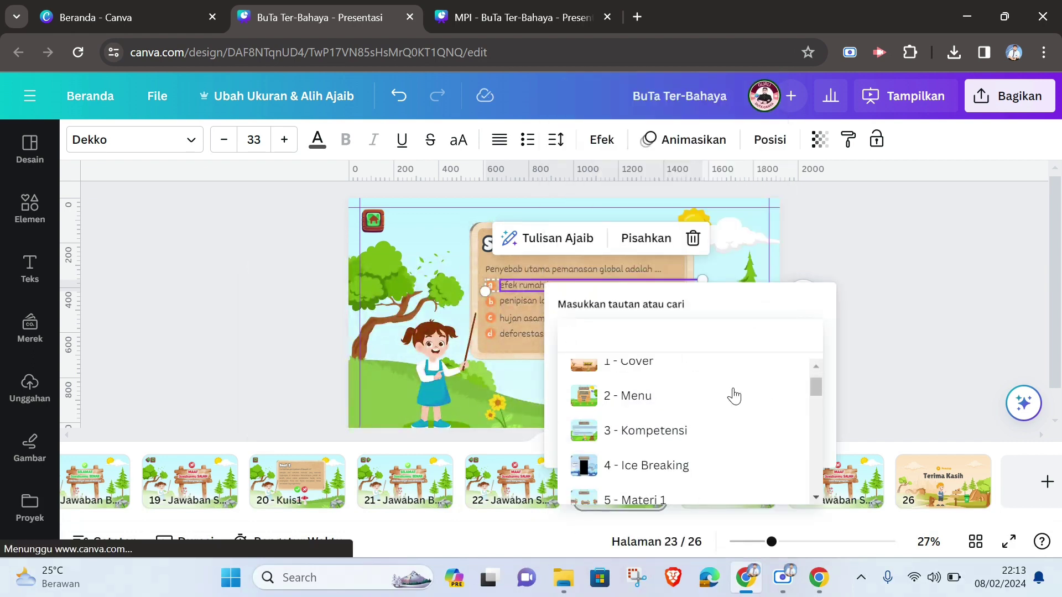
scroll(705, 443, down, 3)
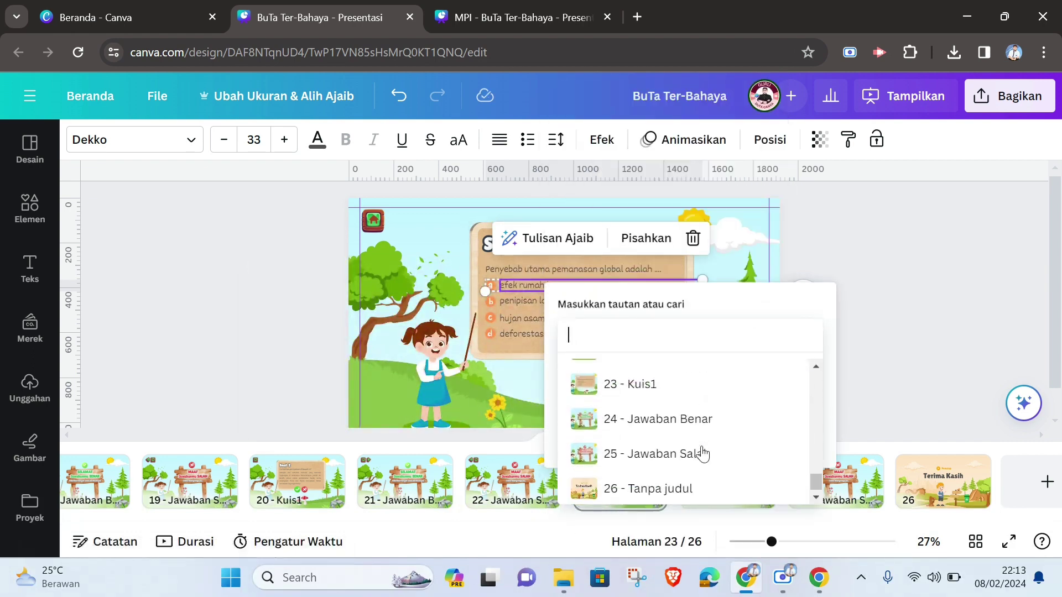
click(671, 431)
right_click(681, 424)
click(664, 461)
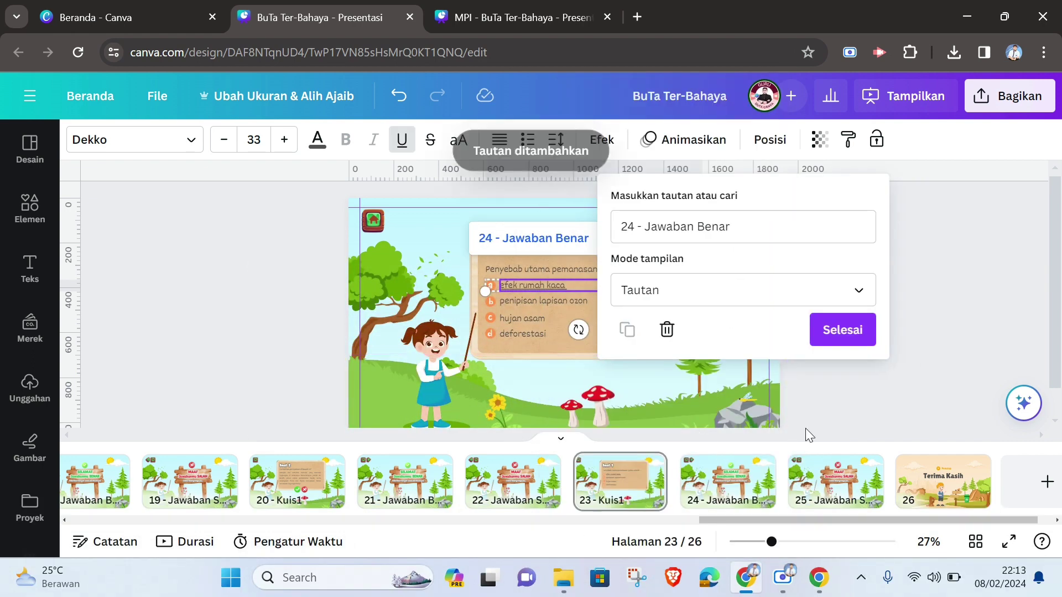
click(839, 329)
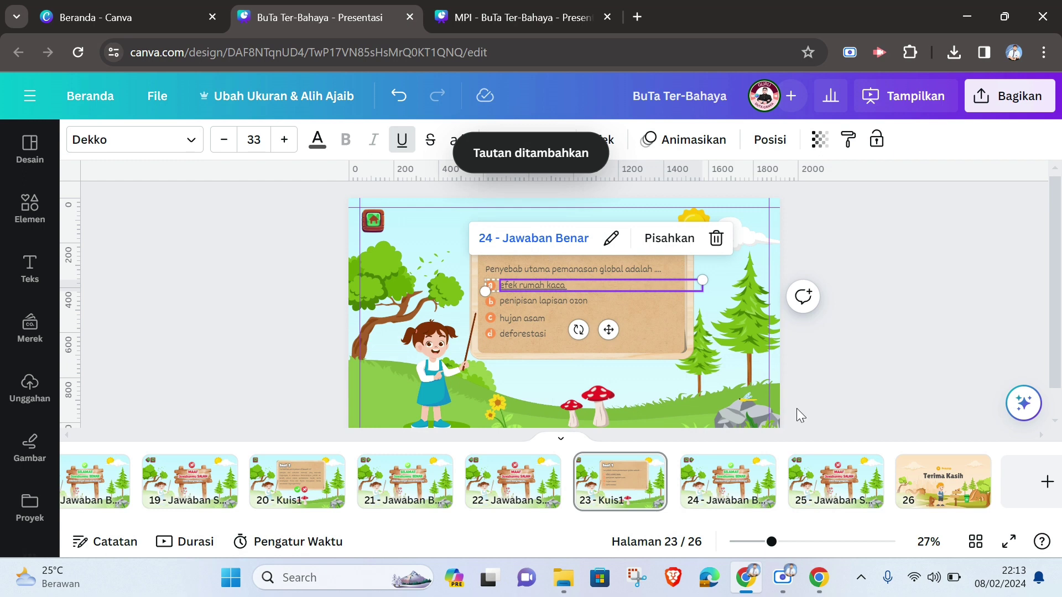
Ungroup the combined b, c and d answer options.
click(490, 303)
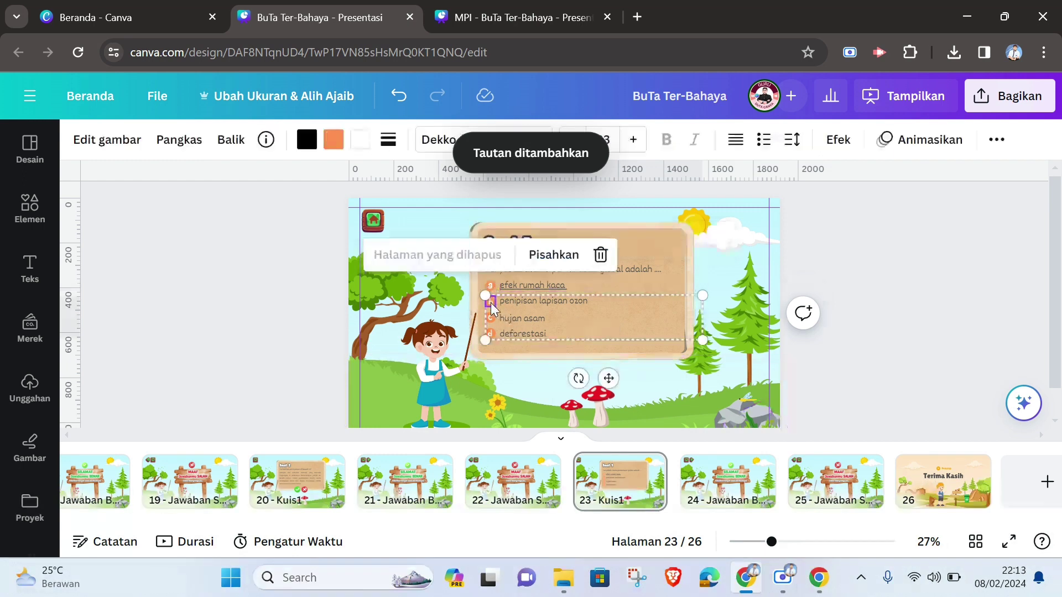
click(520, 301)
click(861, 313)
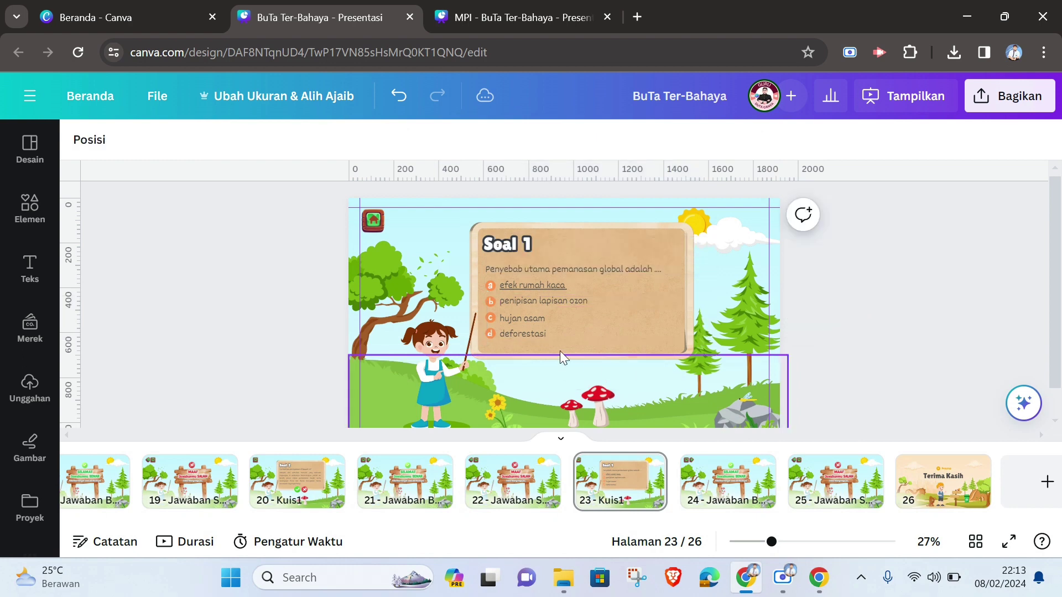
click(530, 304)
click(639, 256)
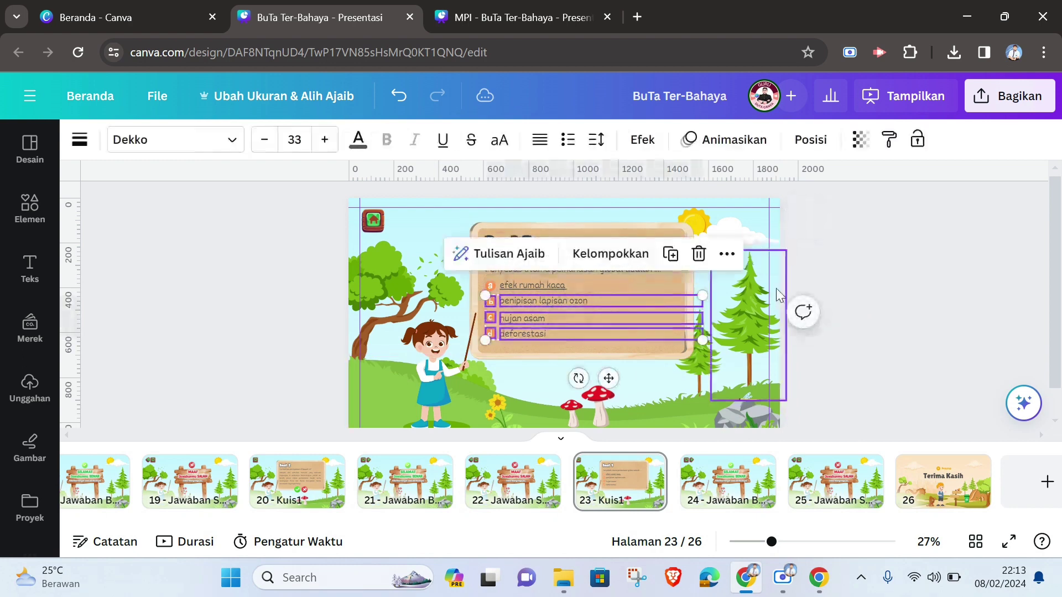
Group the b, c and d icons each separately with their own answer text.
click(491, 301)
shift+click(519, 301)
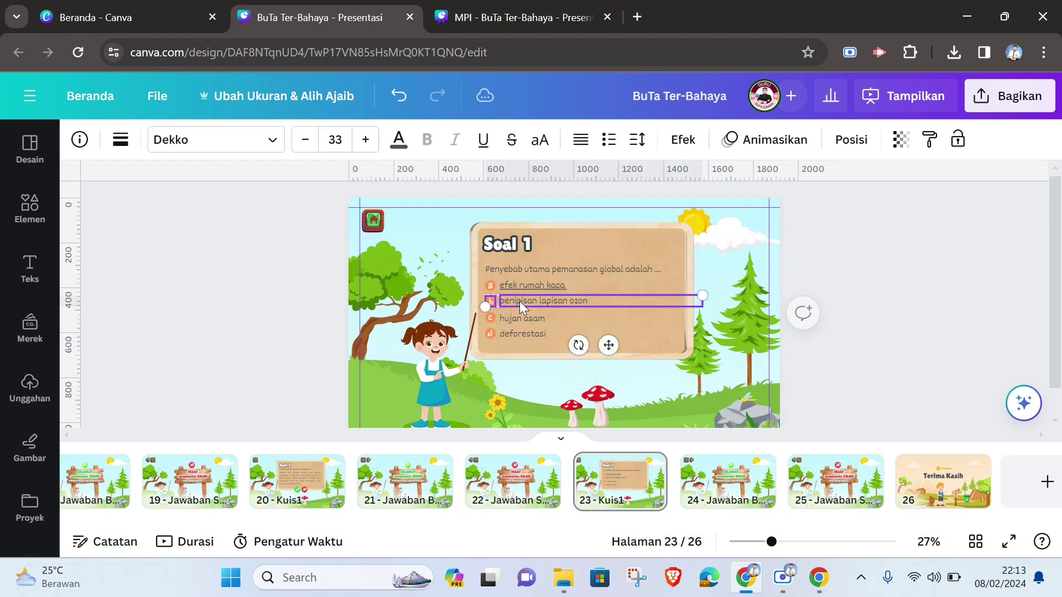
click(613, 254)
click(490, 318)
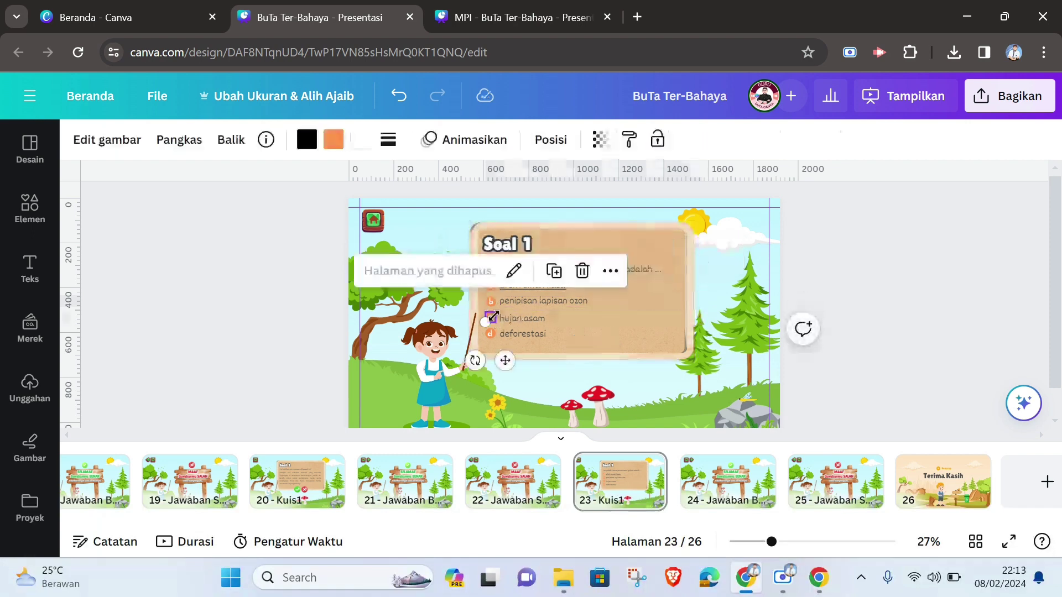
shift+click(519, 317)
click(611, 271)
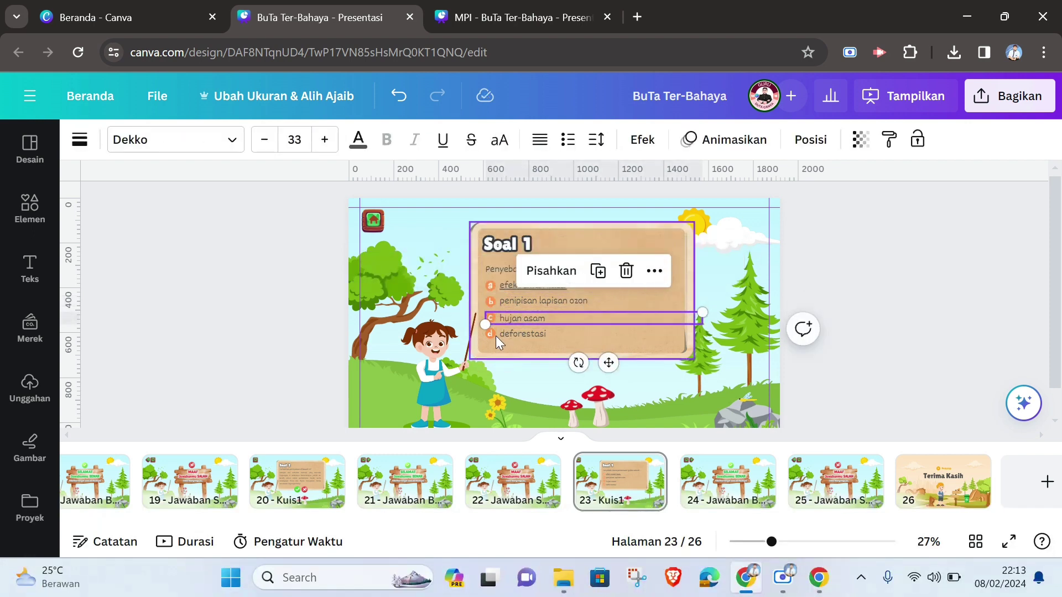
click(490, 334)
shift+click(513, 333)
click(614, 285)
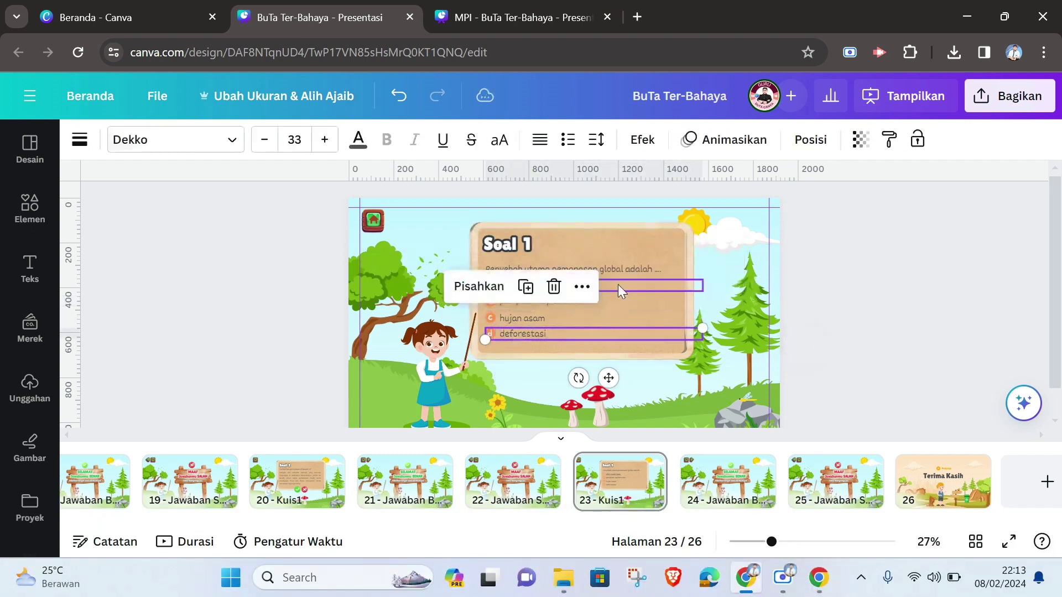
click(742, 294)
Link the answer text "penipisan lapisan ozon" to the page "25 - Jawaban Salah".
right_click(568, 305)
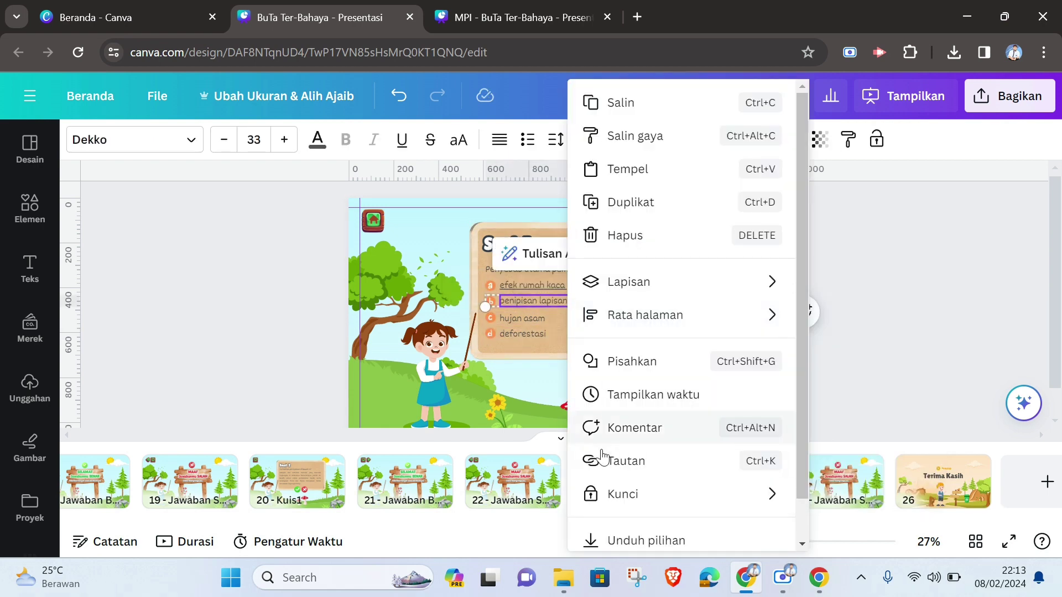
click(604, 457)
scroll(721, 464, down, 15)
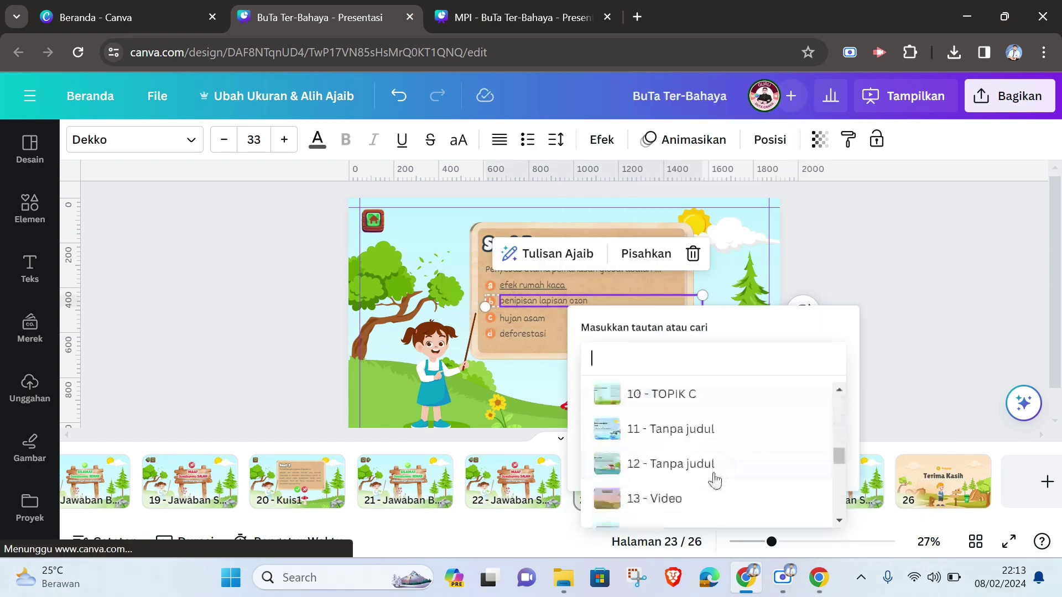
scroll(702, 481, down, 1)
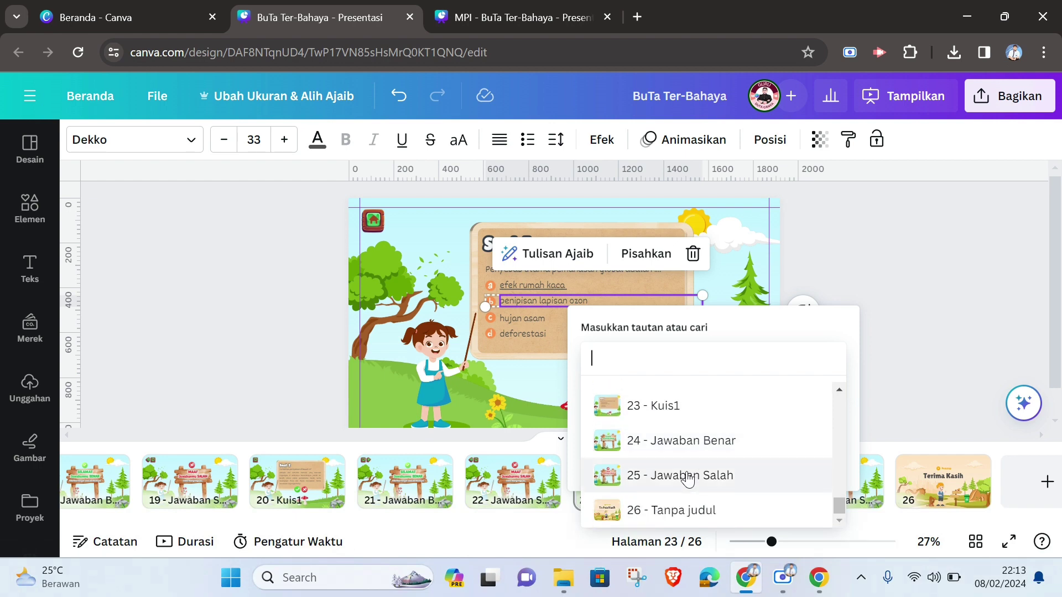
click(676, 476)
click(827, 331)
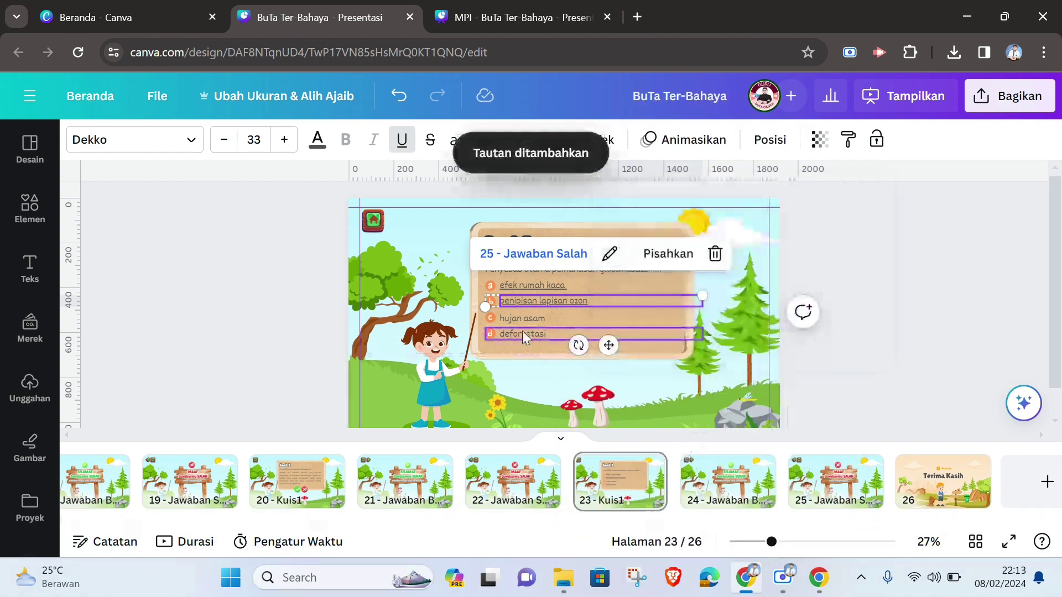
Link the answer text "hujan asam" on page 23 to the page "25 - Jawaban Salah".
click(505, 318)
right_click(506, 317)
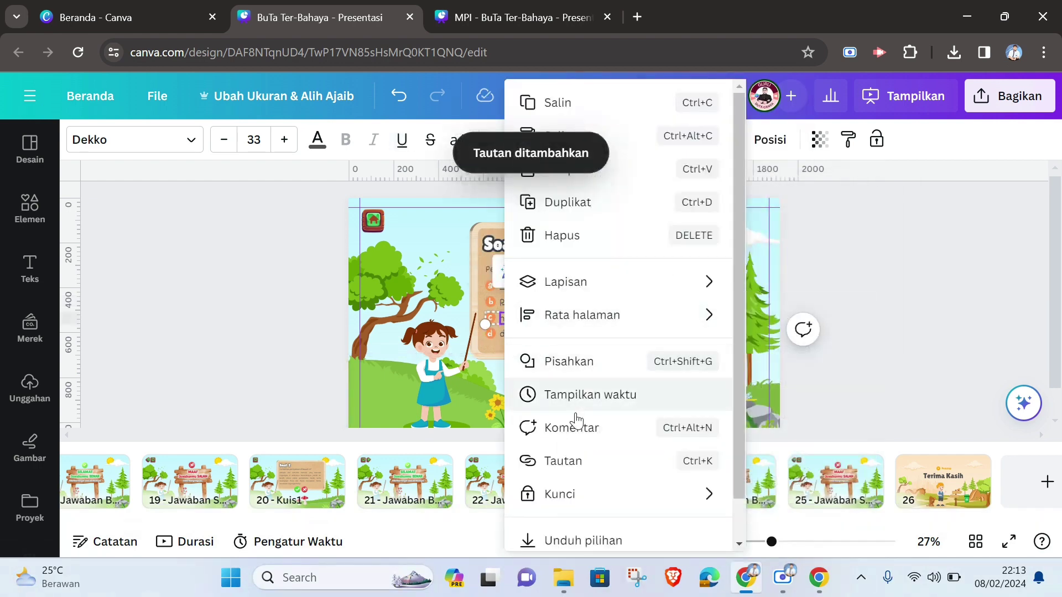
click(572, 462)
scroll(635, 451, down, 10)
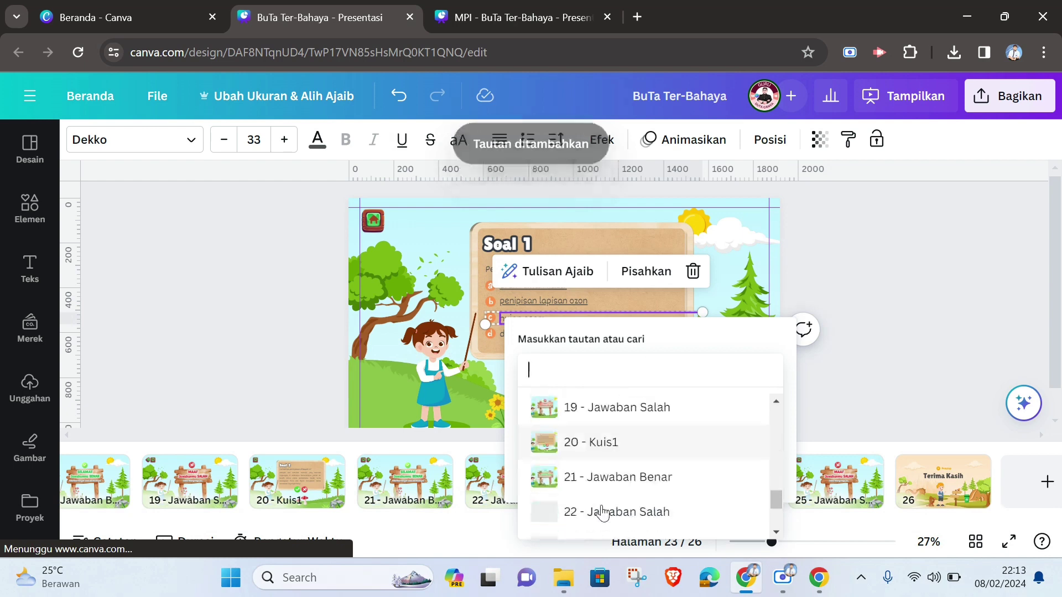
click(604, 488)
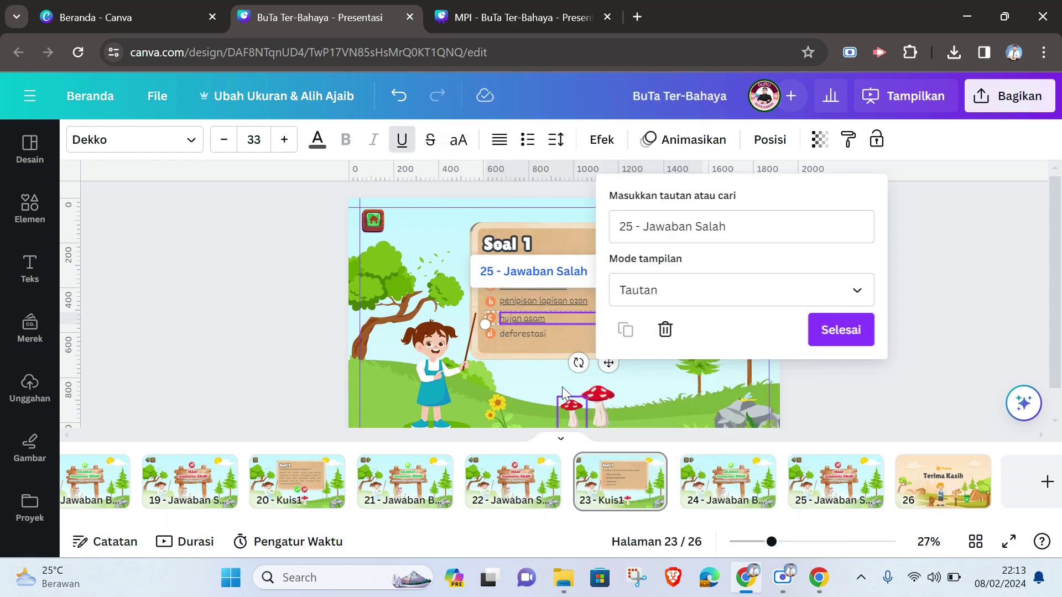
click(844, 335)
Link the answer text "deforestasi" on page 23 to the page "25 - Jawaban Salah".
right_click(533, 336)
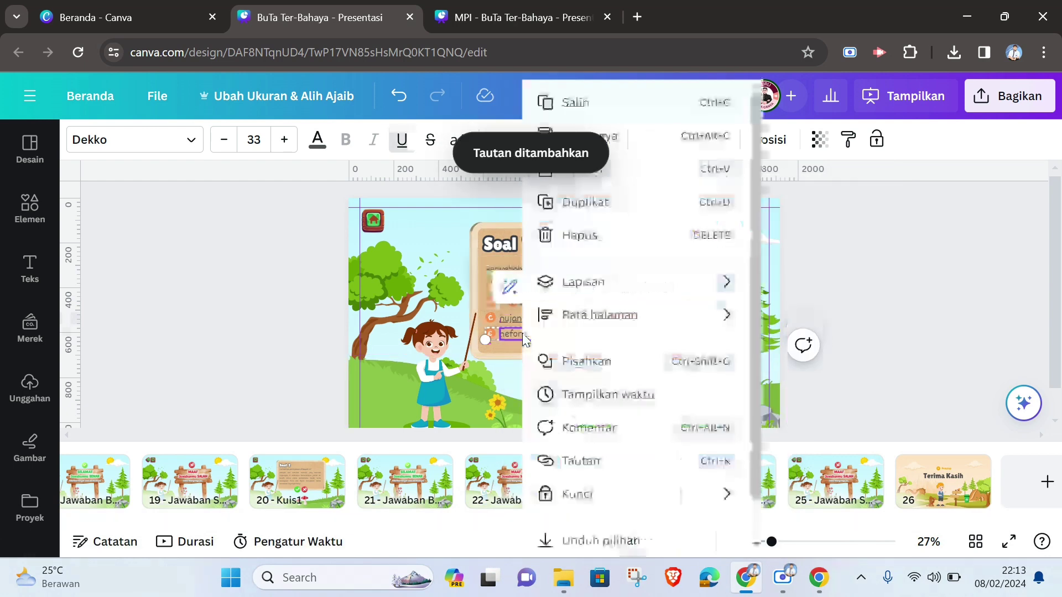
click(593, 463)
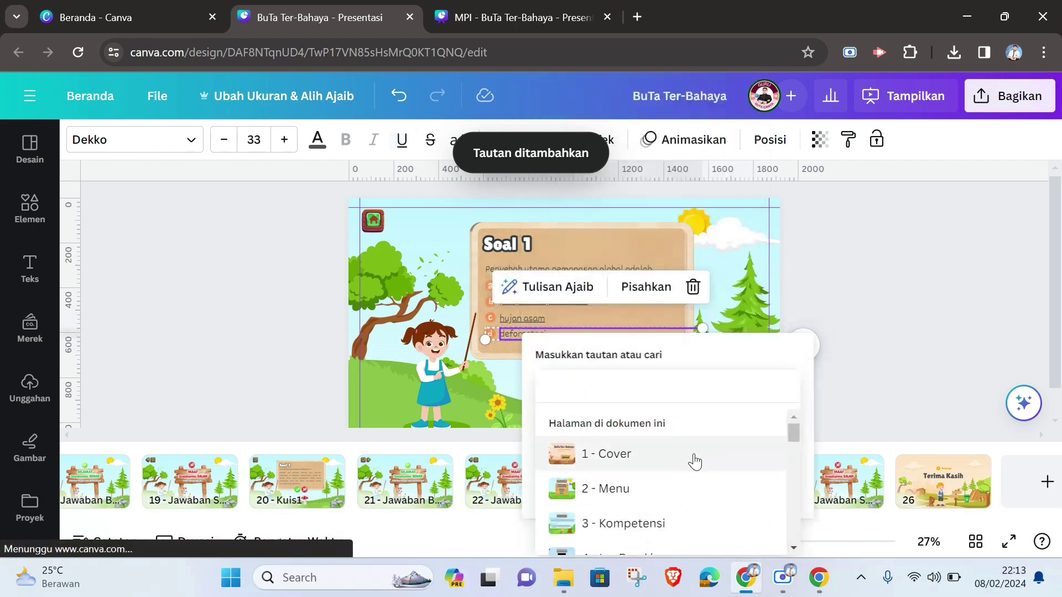
scroll(686, 463, down, 5)
scroll(684, 468, down, 5)
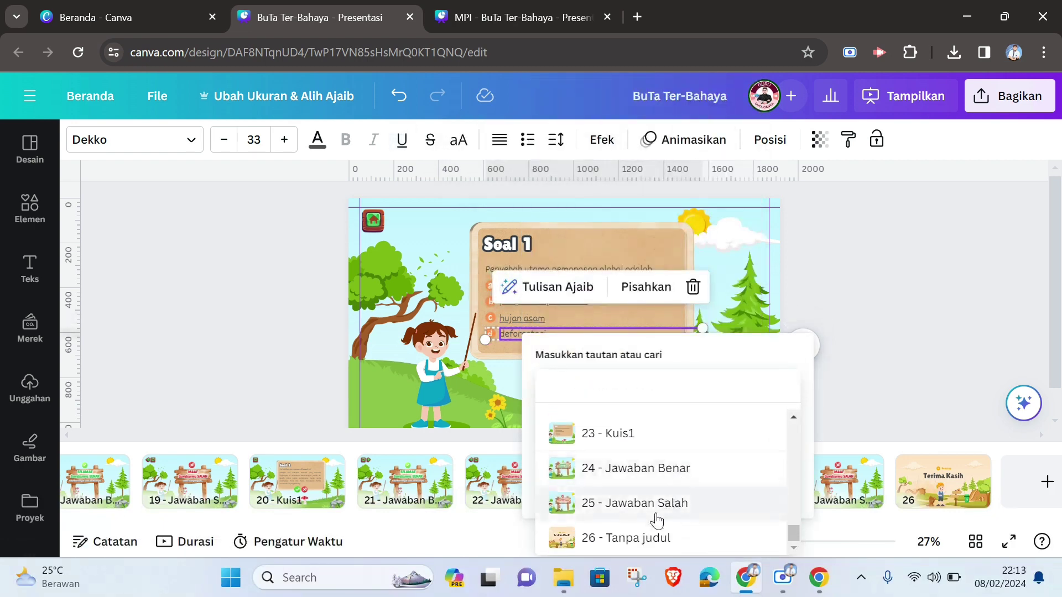
click(661, 505)
click(831, 332)
click(881, 343)
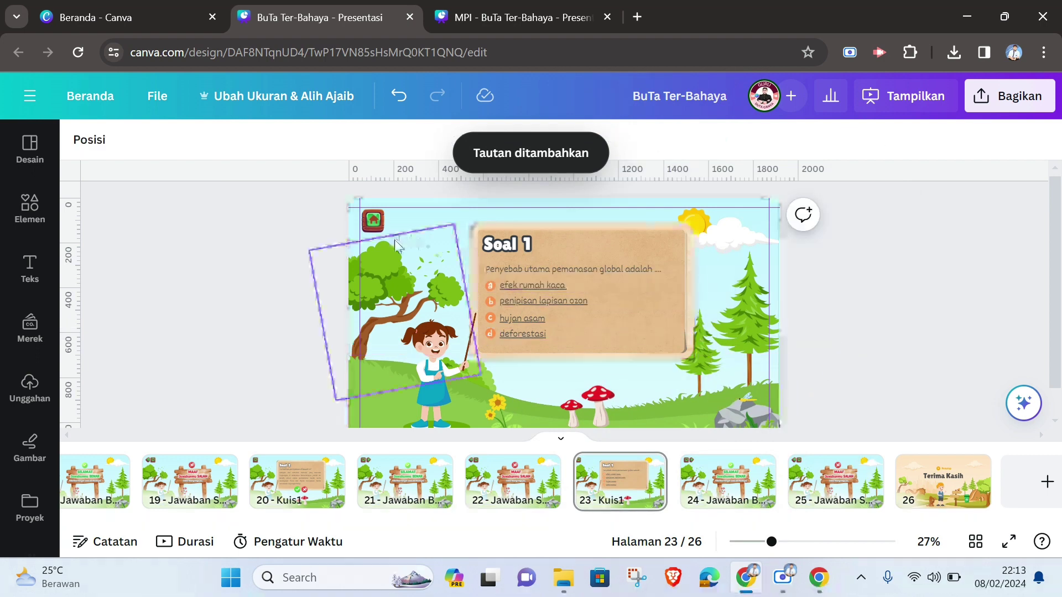
Present page 23 full screen, test the answer "efek rumah kaca" and return to the menu page.
click(1010, 548)
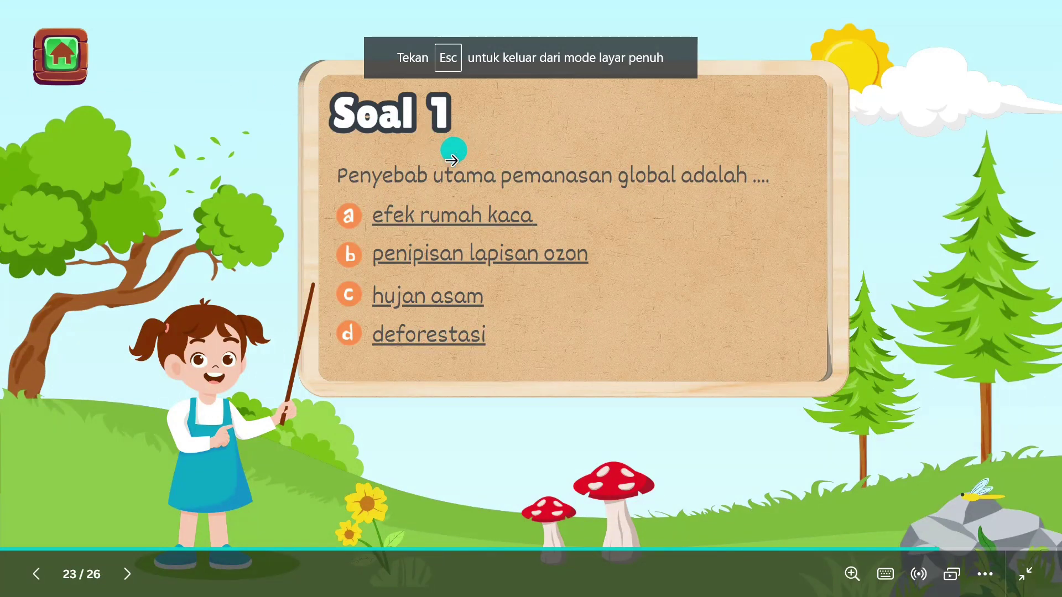
click(390, 219)
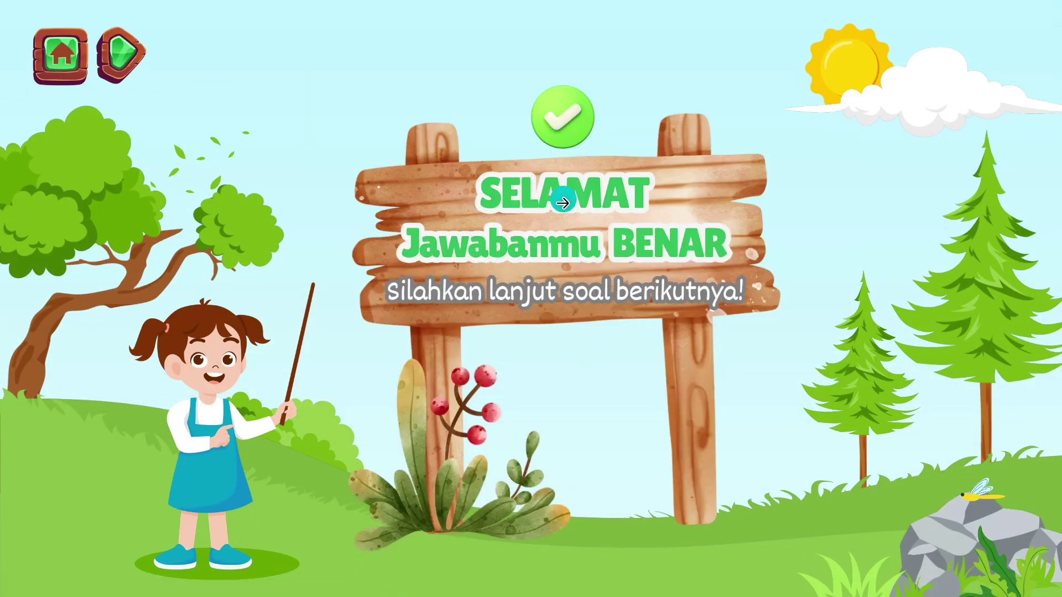
click(79, 62)
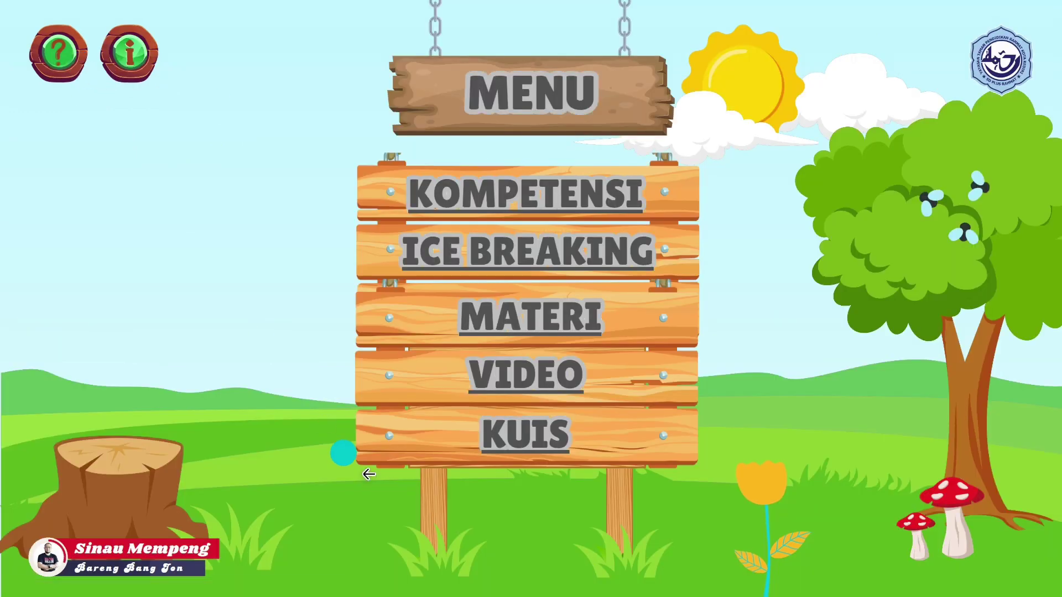
Run the quiz from the menu page, answering both true-or-false questions with the check mark and continuing to the multiple-choice question.
click(516, 432)
click(176, 55)
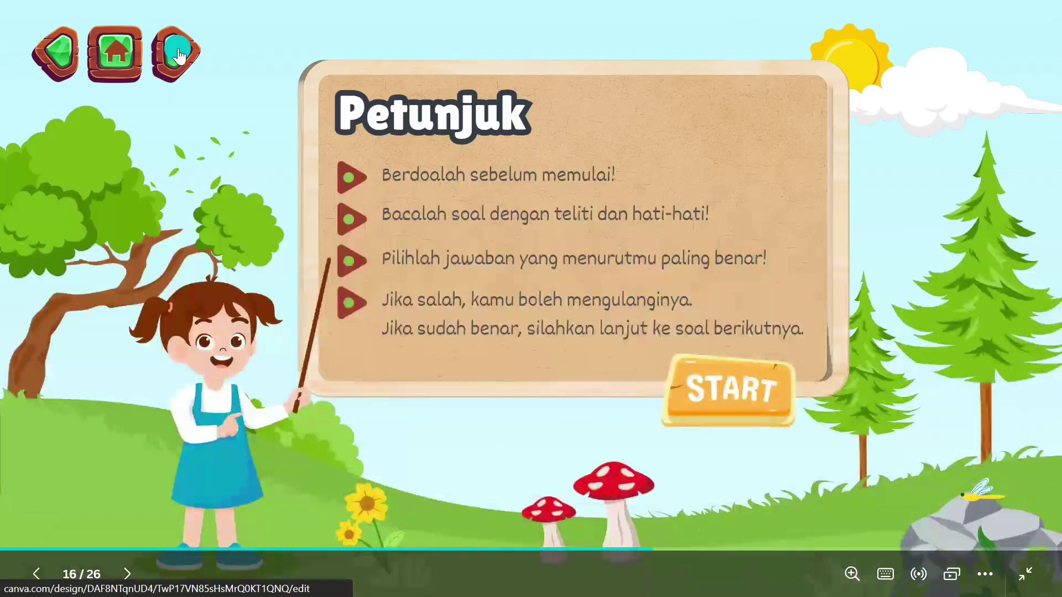
click(710, 389)
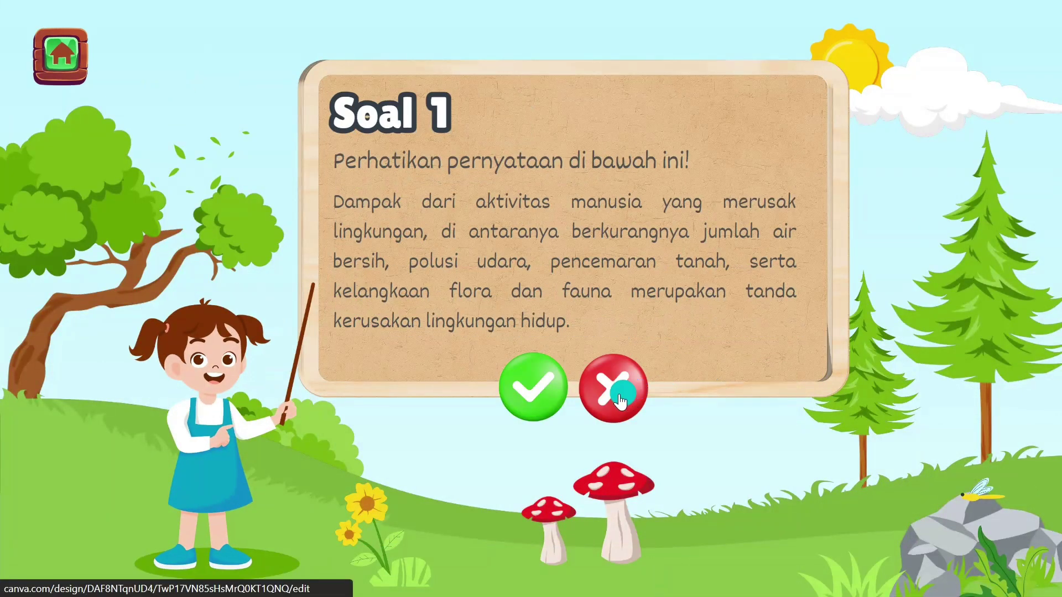
click(533, 389)
click(142, 76)
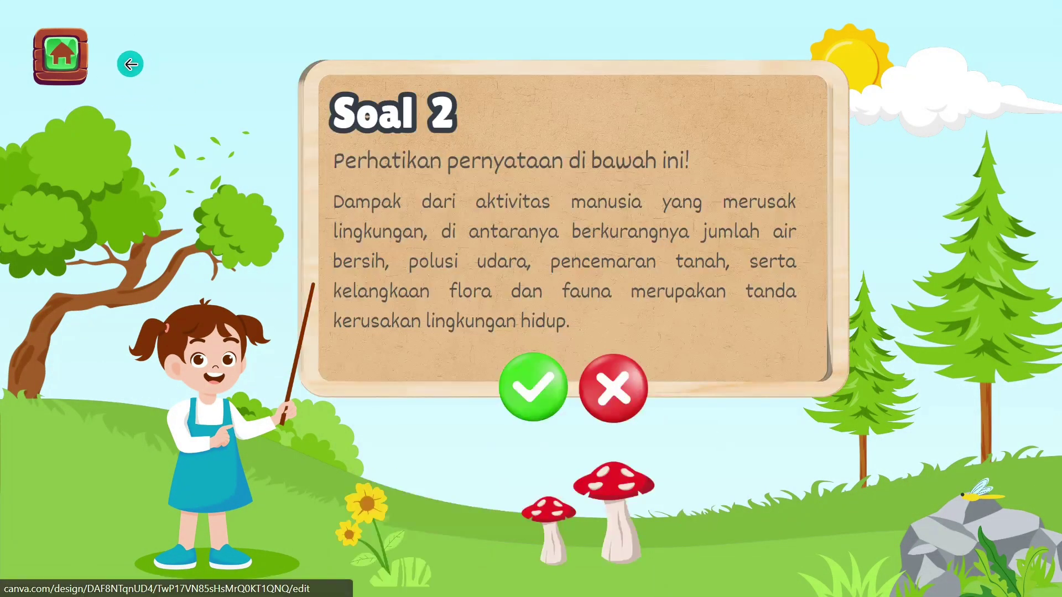
click(523, 394)
click(118, 53)
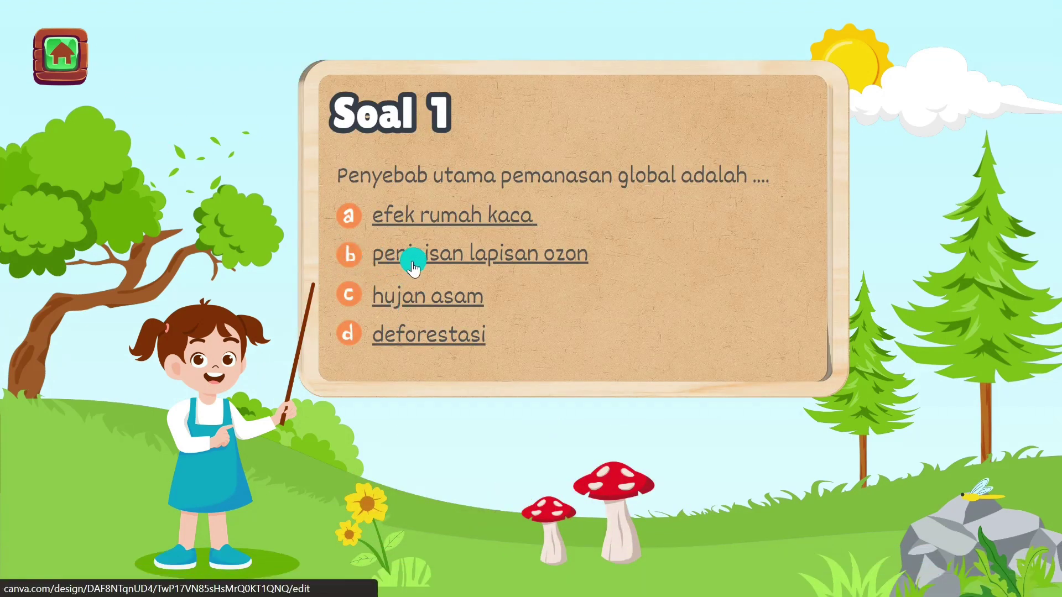
Test the wrong answer "hujan asam" and its back link, and exit the full-screen presentation.
click(406, 304)
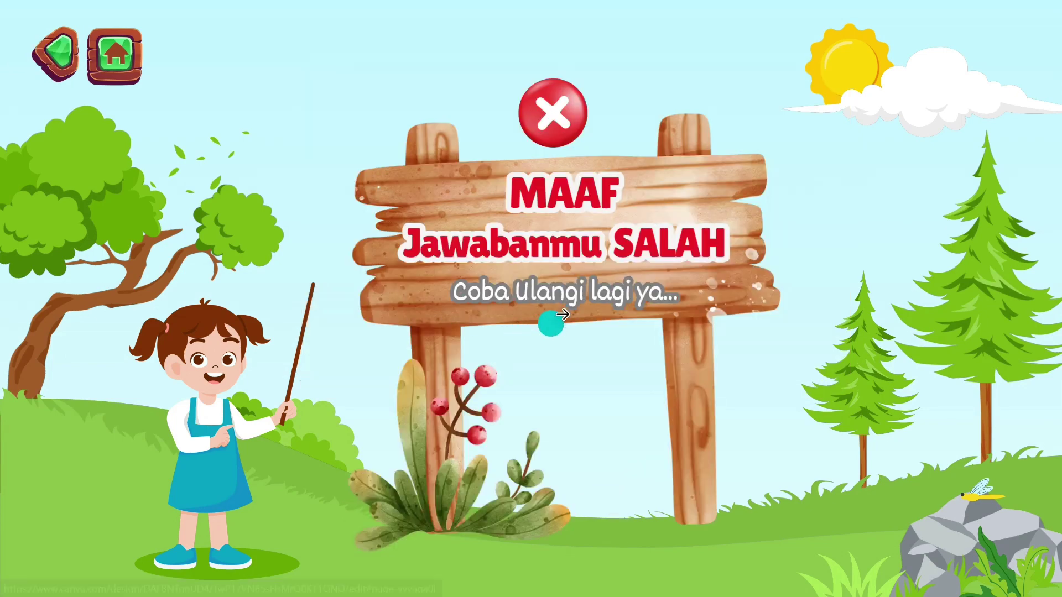
click(64, 83)
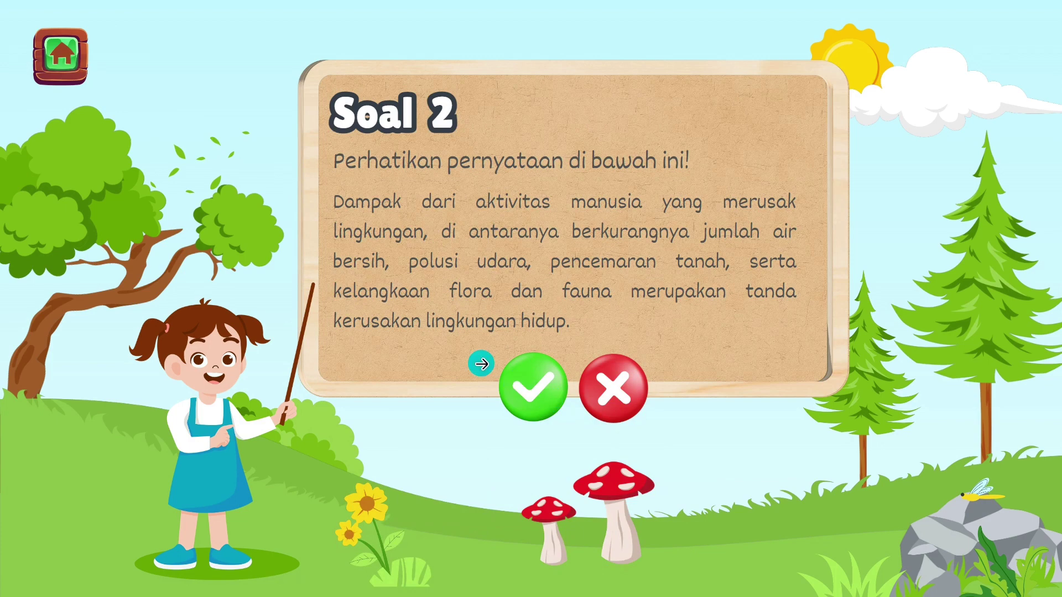
key(Escape)
click(856, 350)
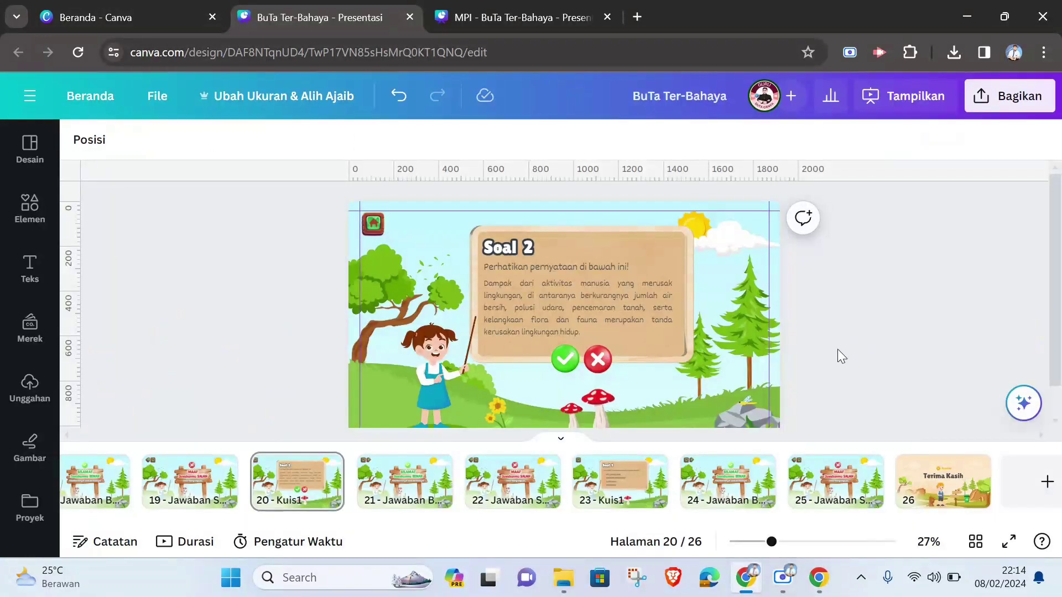
Duplicate page 25, "Jawaban Salah".
scroll(795, 487, right, 1)
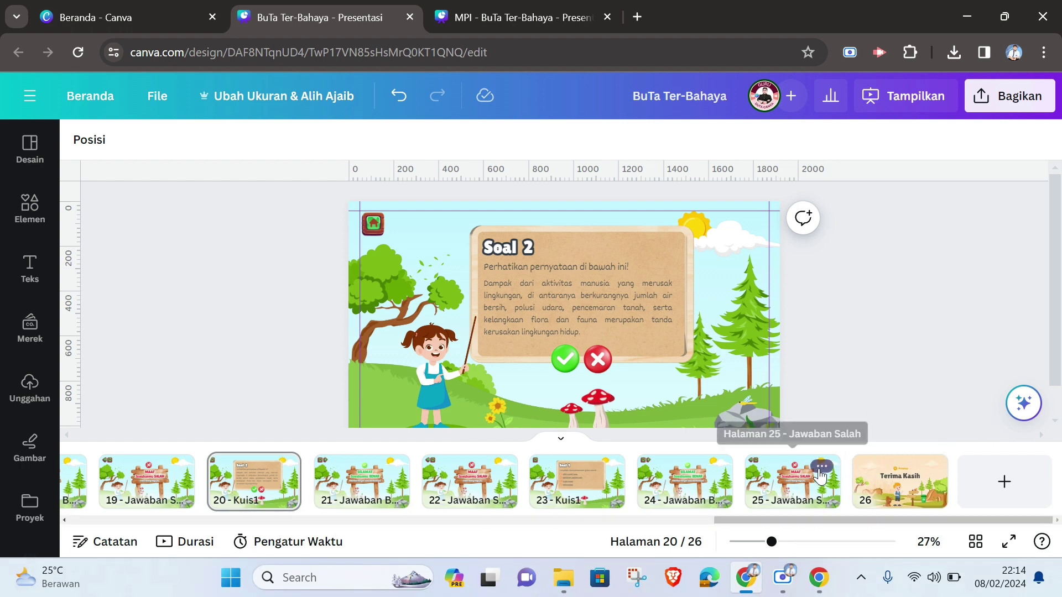
click(822, 468)
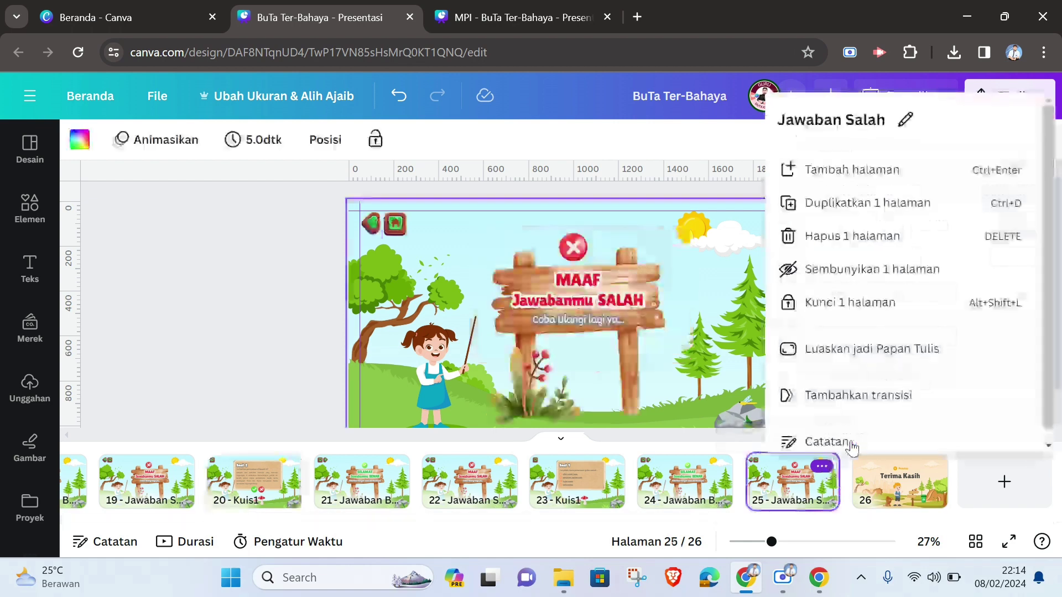
click(860, 203)
click(922, 374)
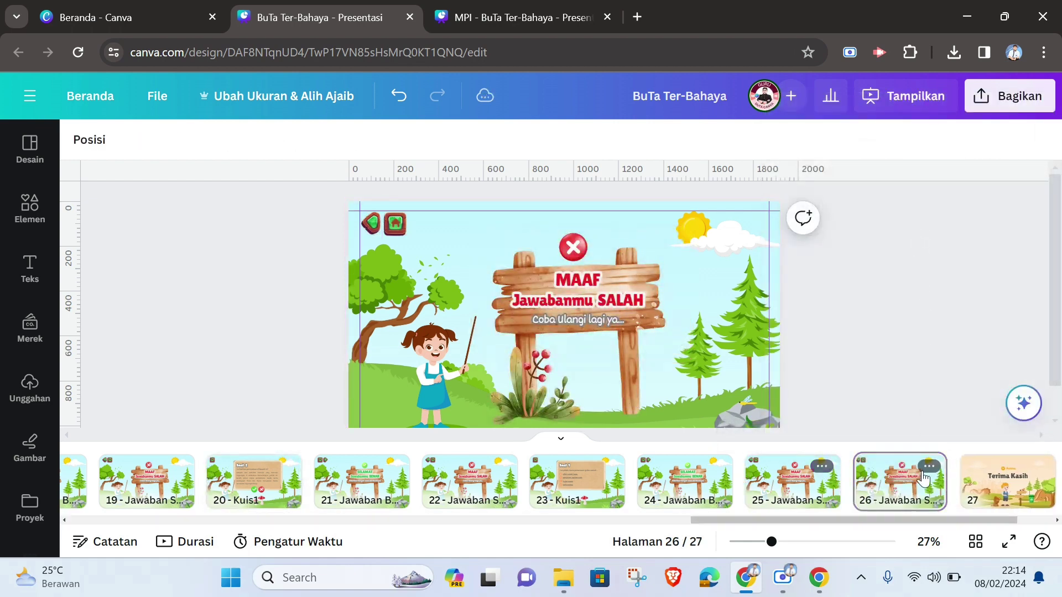
Delete the red cross, the wooden sign and all the feedback text from the duplicated page 26.
click(919, 485)
click(575, 246)
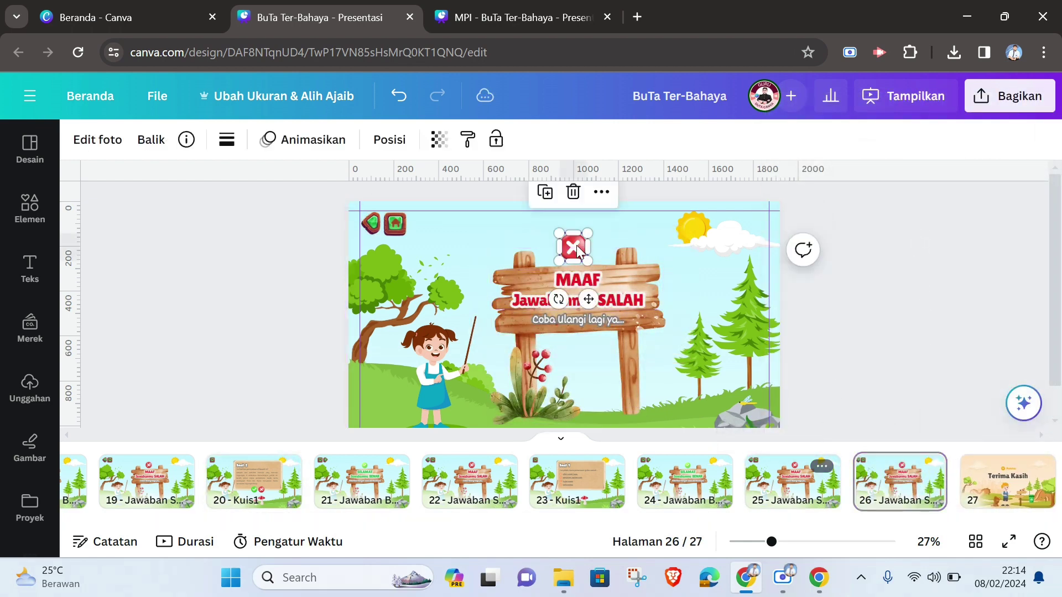
key(Delete)
click(571, 287)
key(Delete)
key(Delete)
click(569, 319)
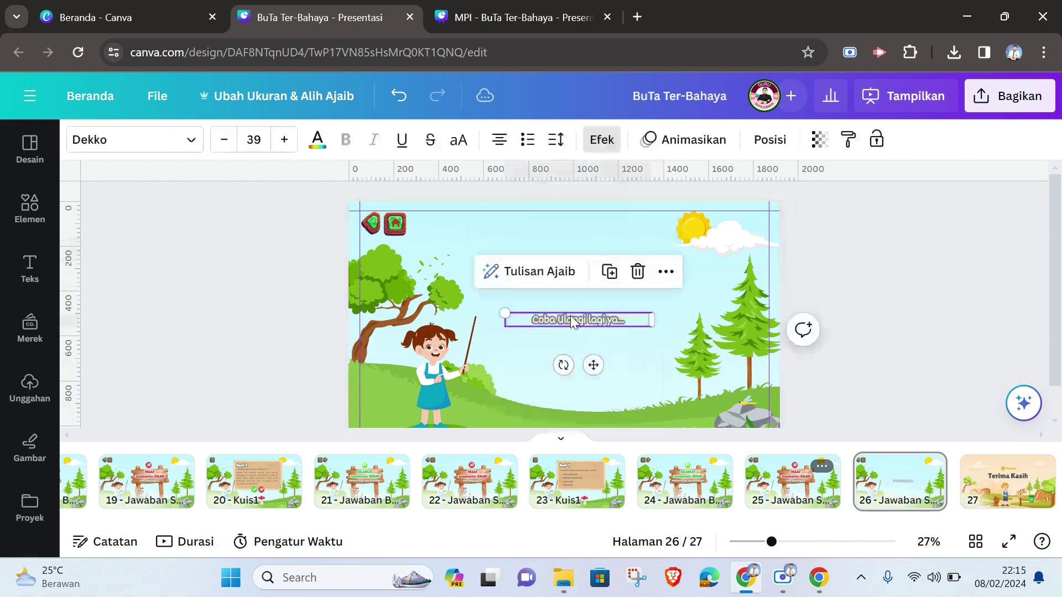
key(Delete)
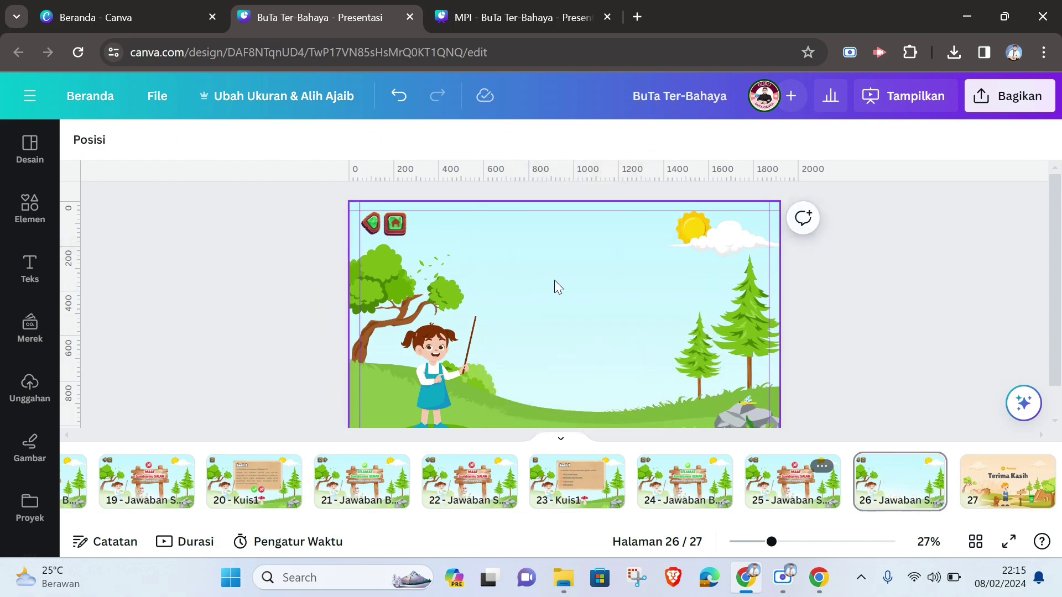
Open Wordwall in a new browser tab and go to the account's own activities.
click(639, 16)
click(609, 54)
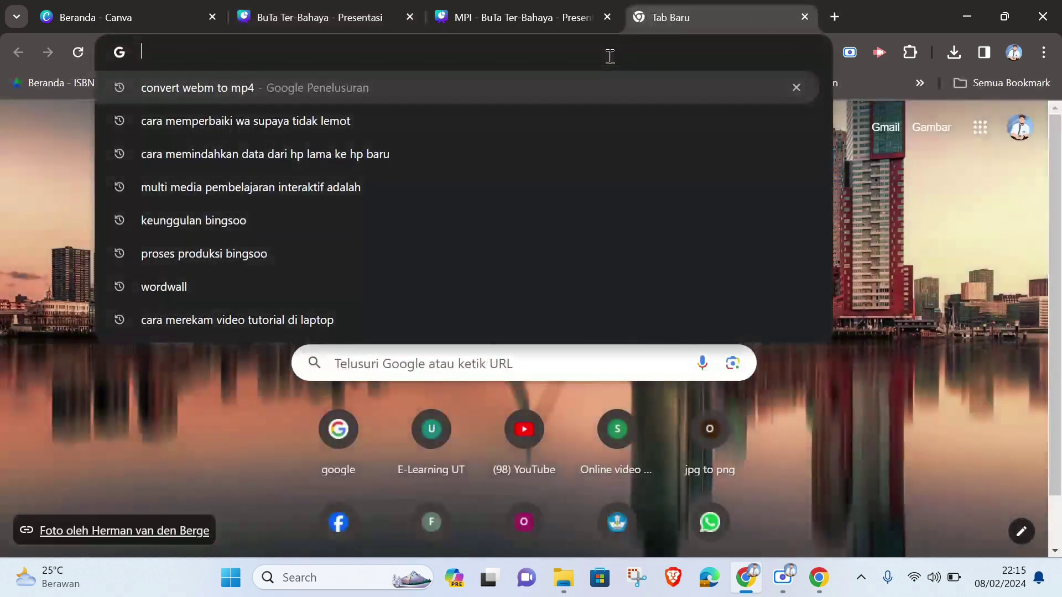
text(WO)
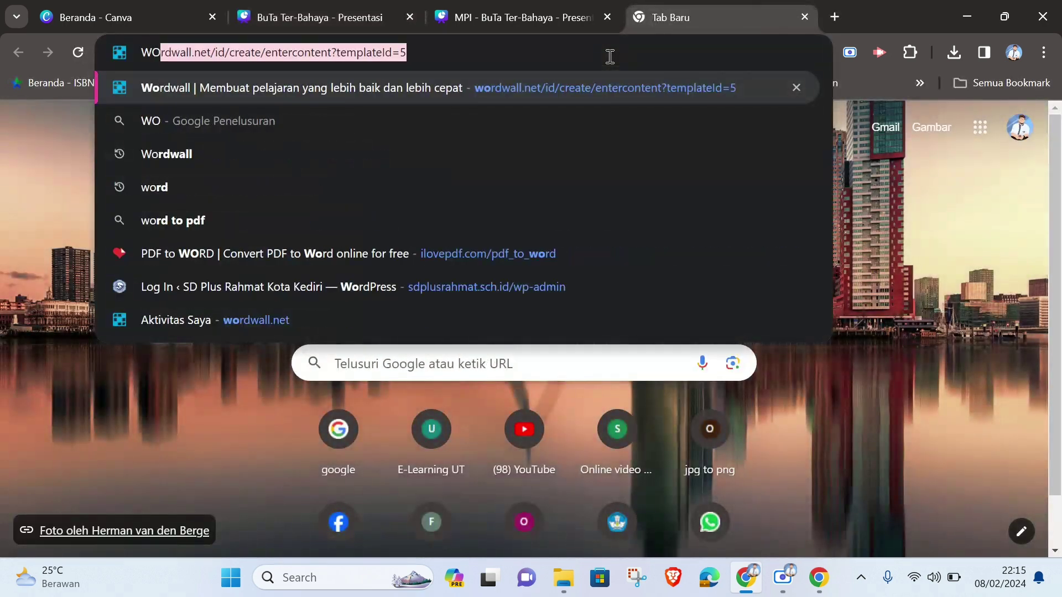
key(Return)
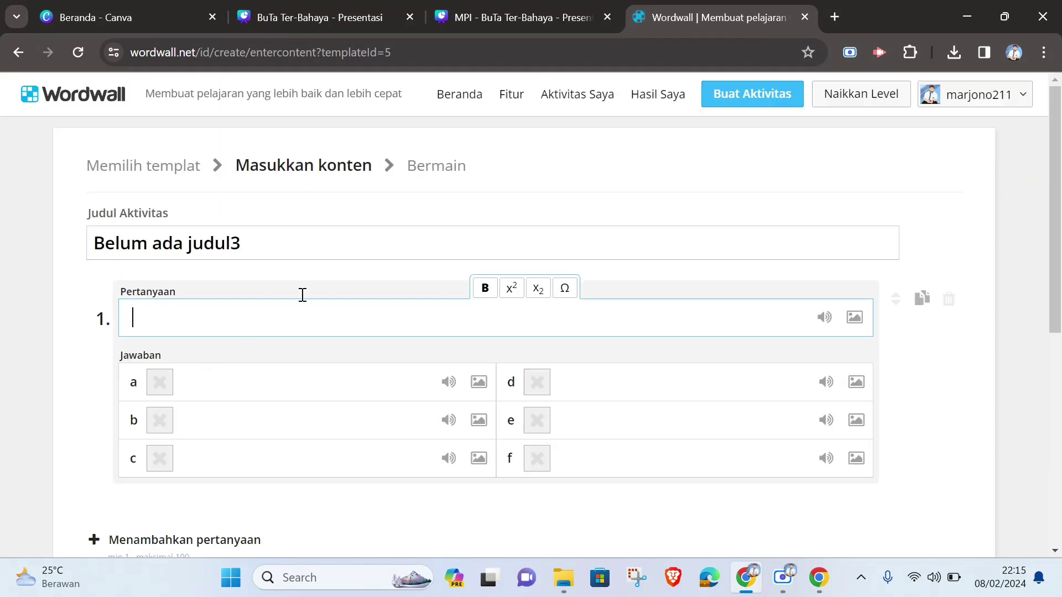
click(566, 106)
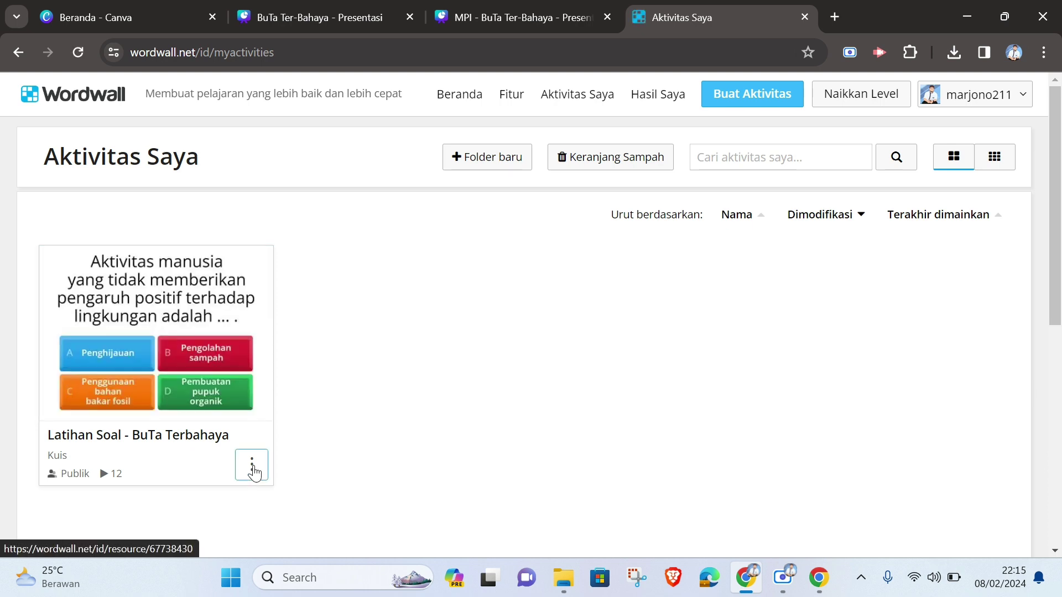
Copy the share link of the activity "Latihan Soal - BuTa Terbahaya" and switch back to the Canva presentation BuTa Ter-Bahaya.
click(252, 466)
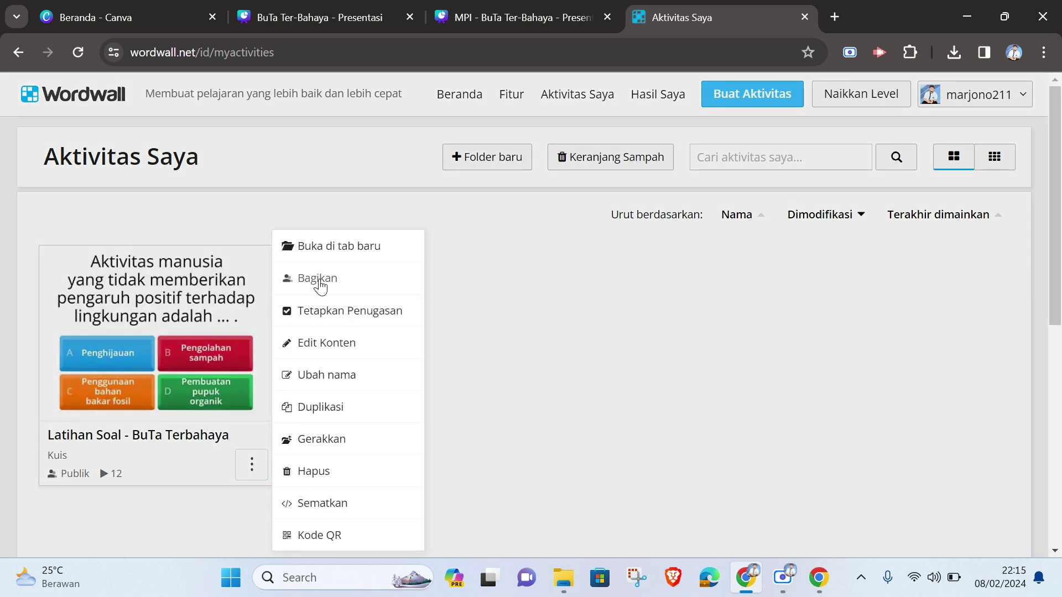
click(320, 281)
click(711, 166)
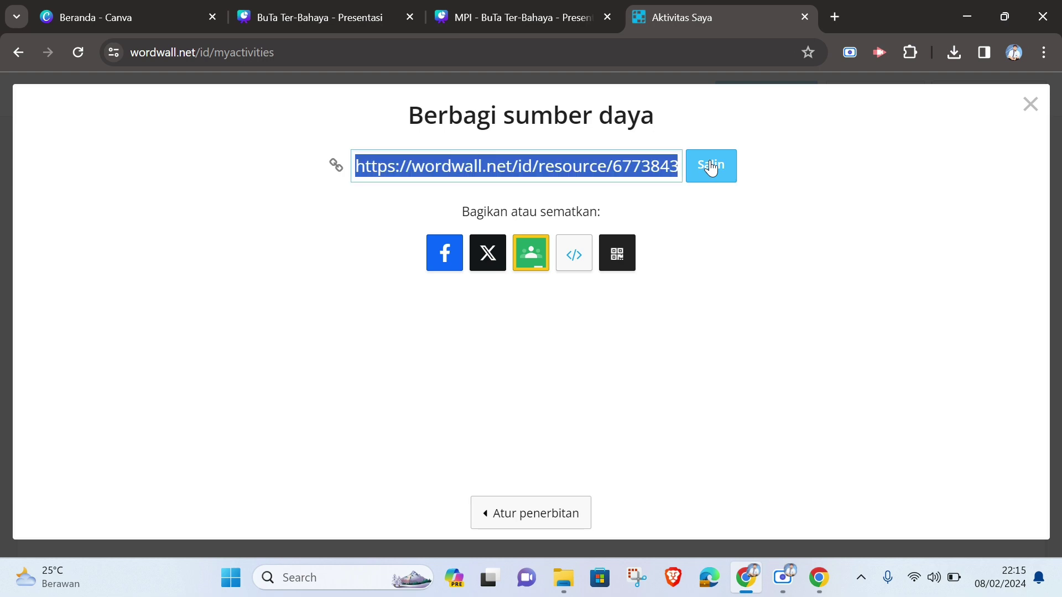
click(341, 17)
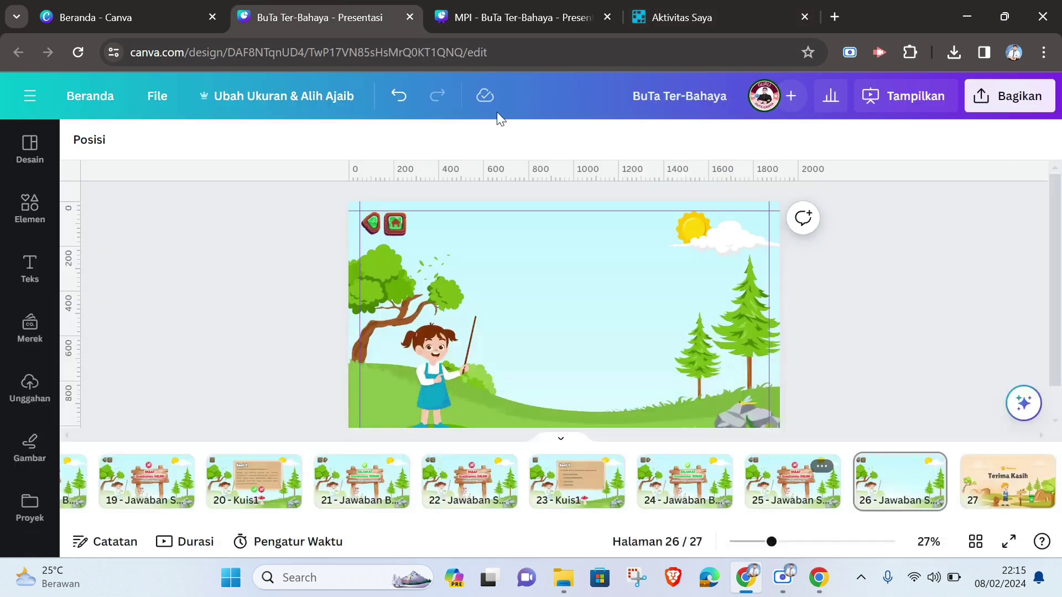
Try to paste the copied Wordwall link directly onto page 26.
click(534, 300)
key(ctrl+v)
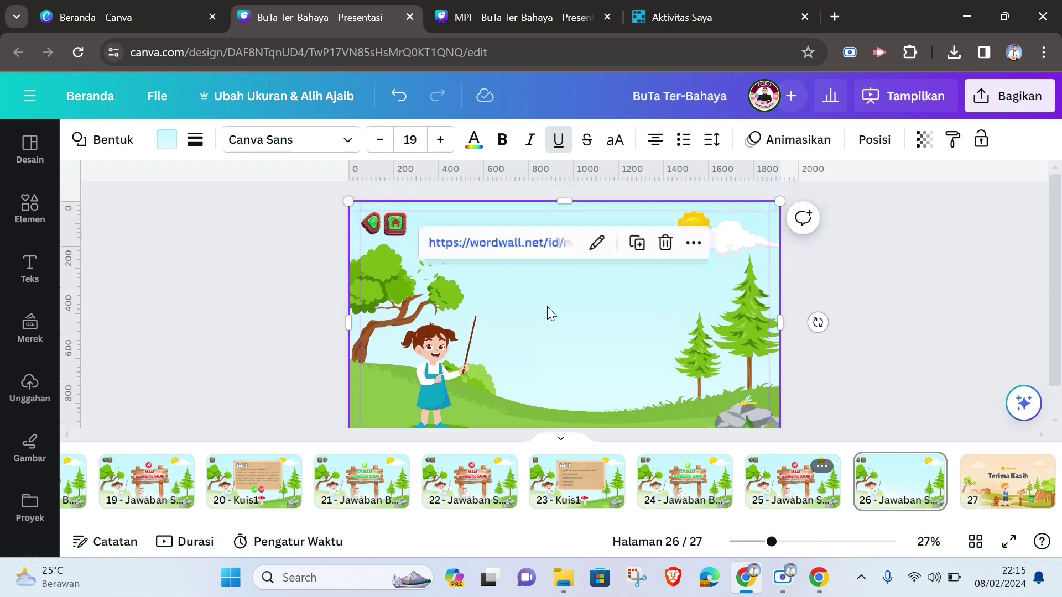
click(884, 270)
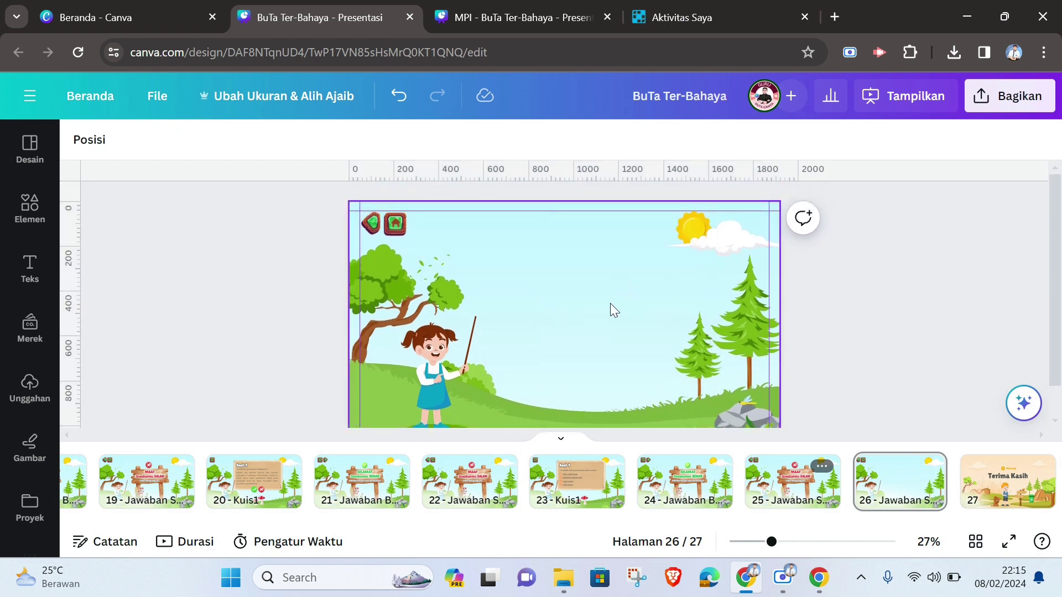
key(ctrl+z)
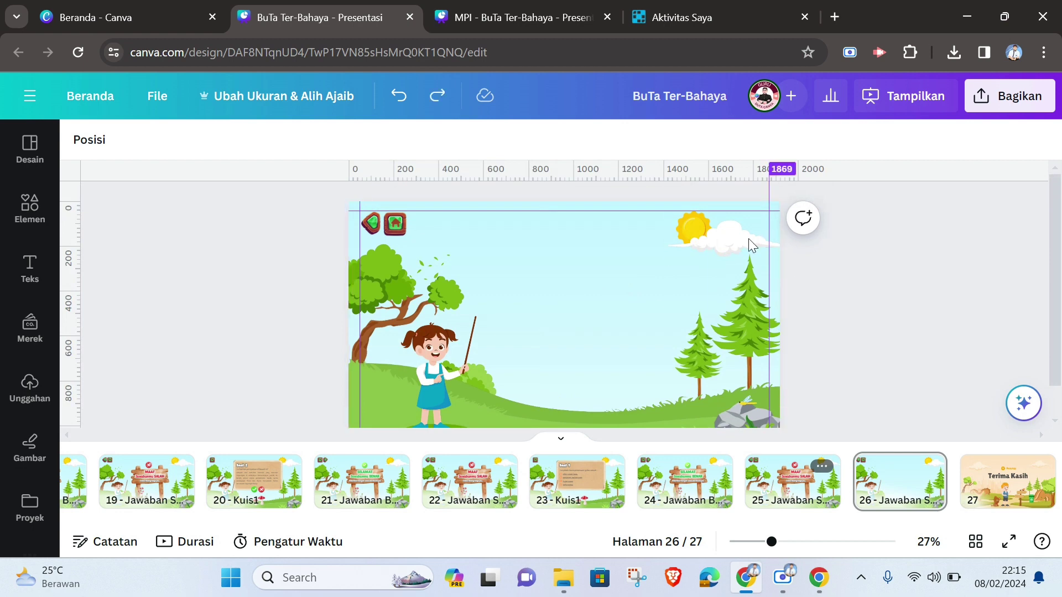
scroll(30, 343, down, 3)
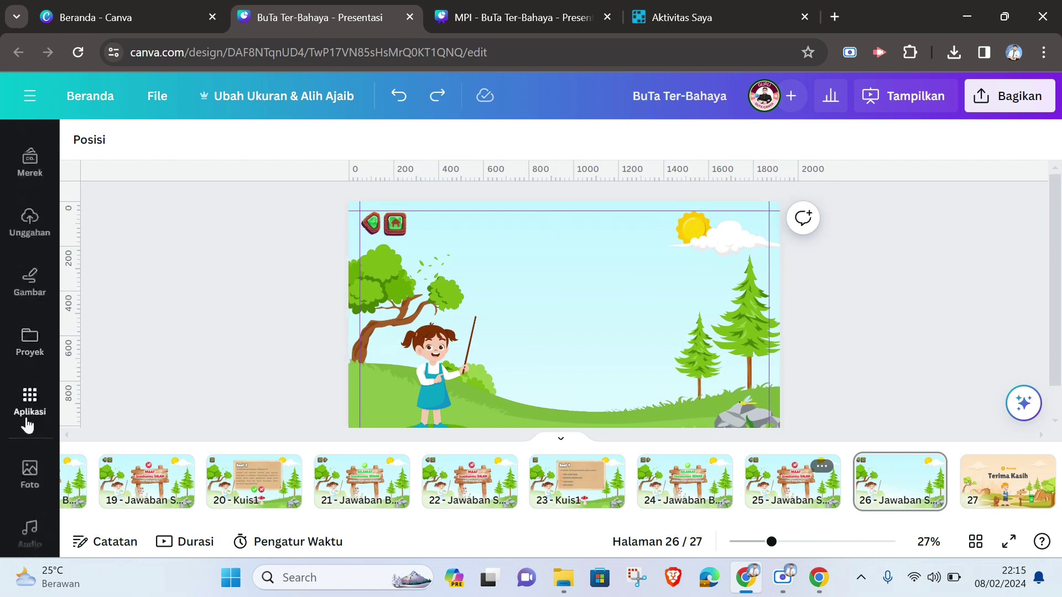
click(35, 397)
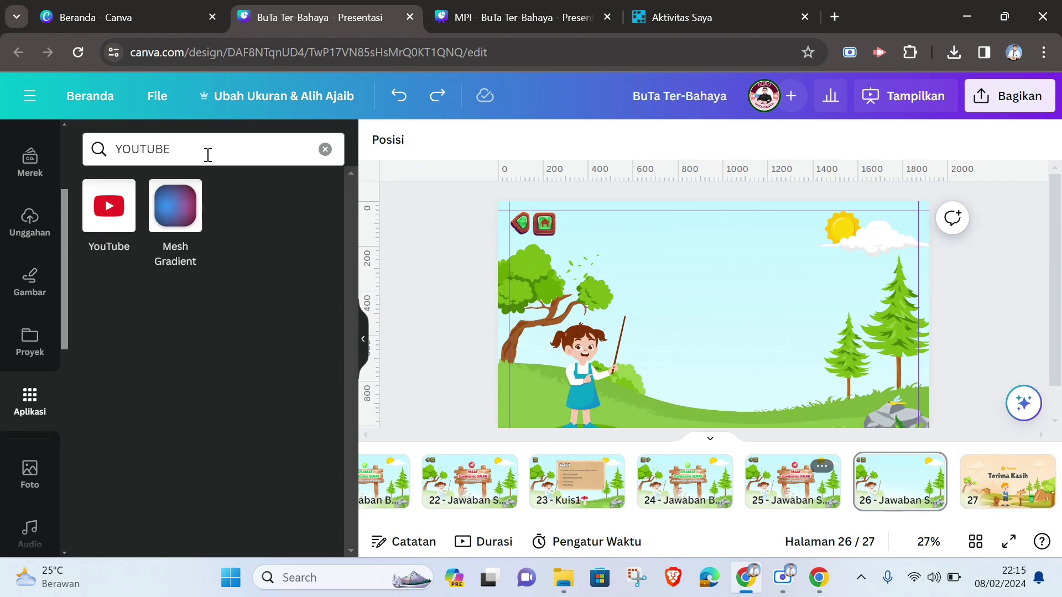
click(83, 147)
text(embed)
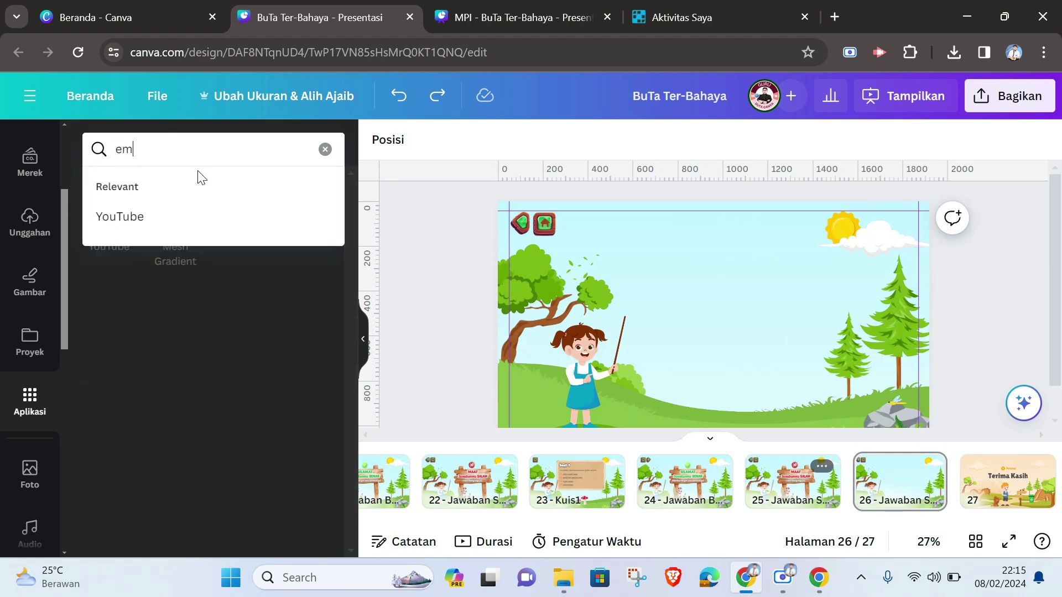
key(Return)
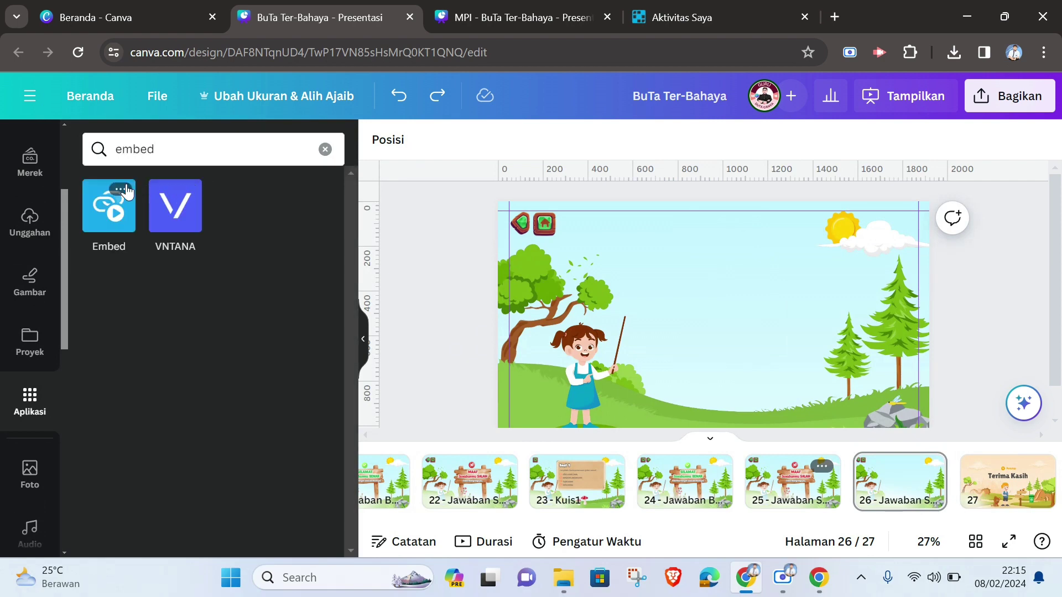
click(107, 212)
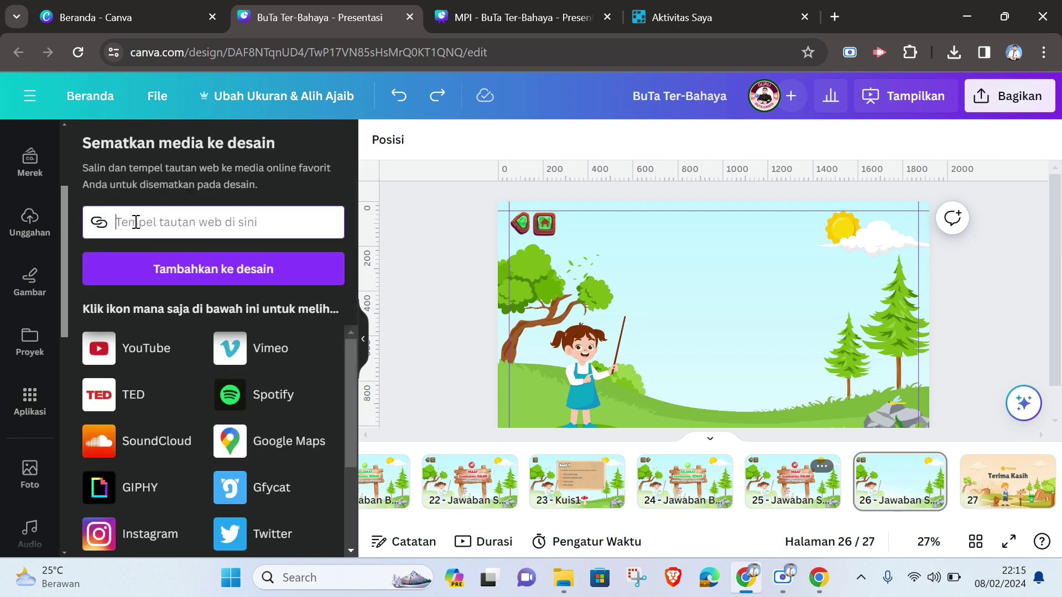
text(https://wordwall.net/id/resource/67738430)
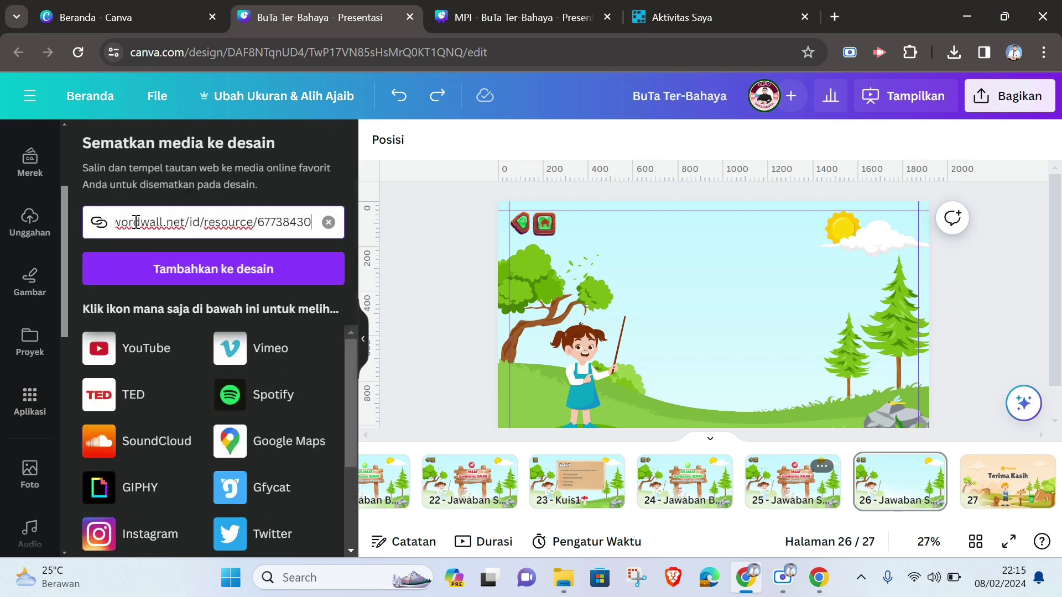
click(200, 273)
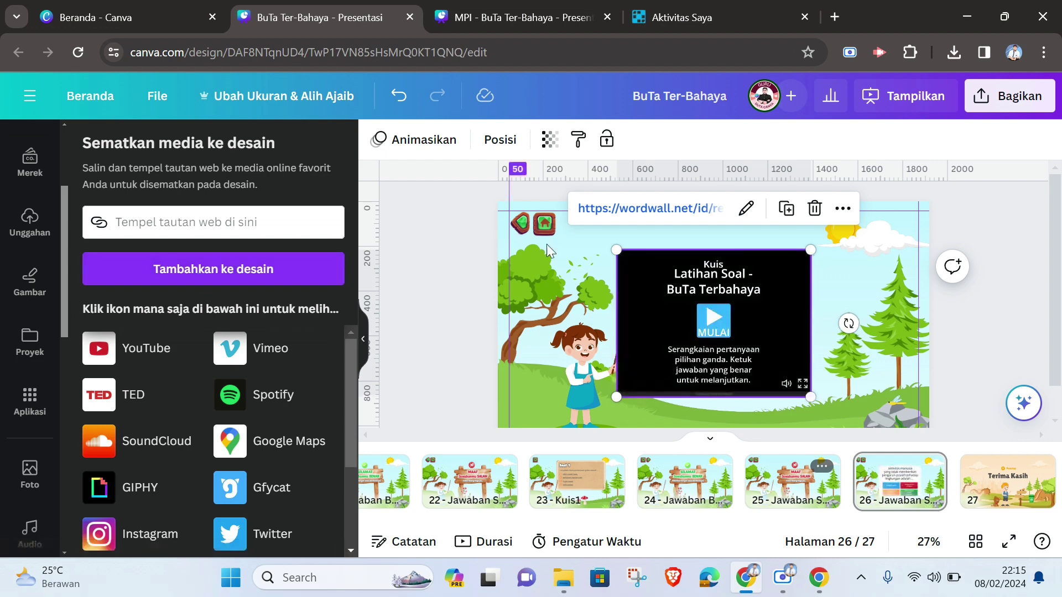
Enlarge the embedded Wordwall quiz and shift it slightly so it fills the space between the girl and the sun.
drag(616, 249, 588, 229)
drag(811, 398, 815, 401)
click(833, 302)
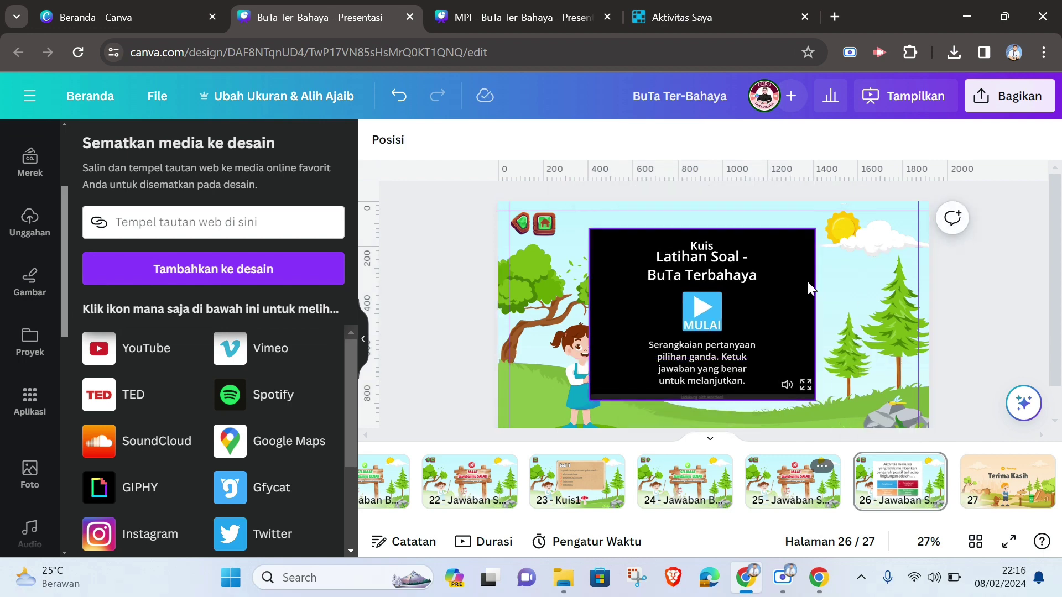
drag(808, 281, 810, 282)
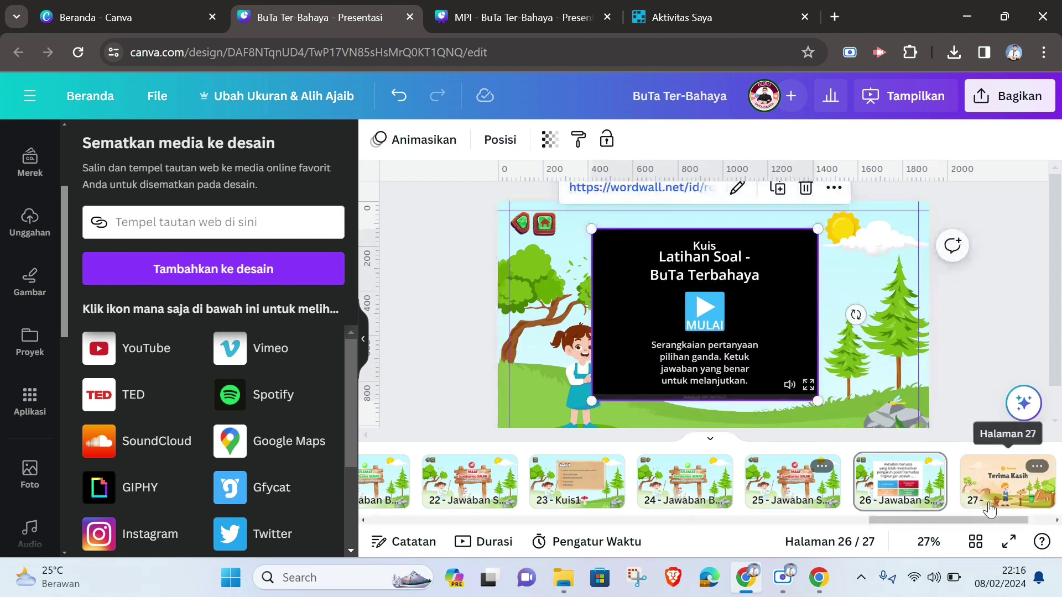
Preview page 26 in full screen, start the quiz, answer question 1 with "Penggunaan bahan bakar fosil" and exit the preview.
click(1009, 542)
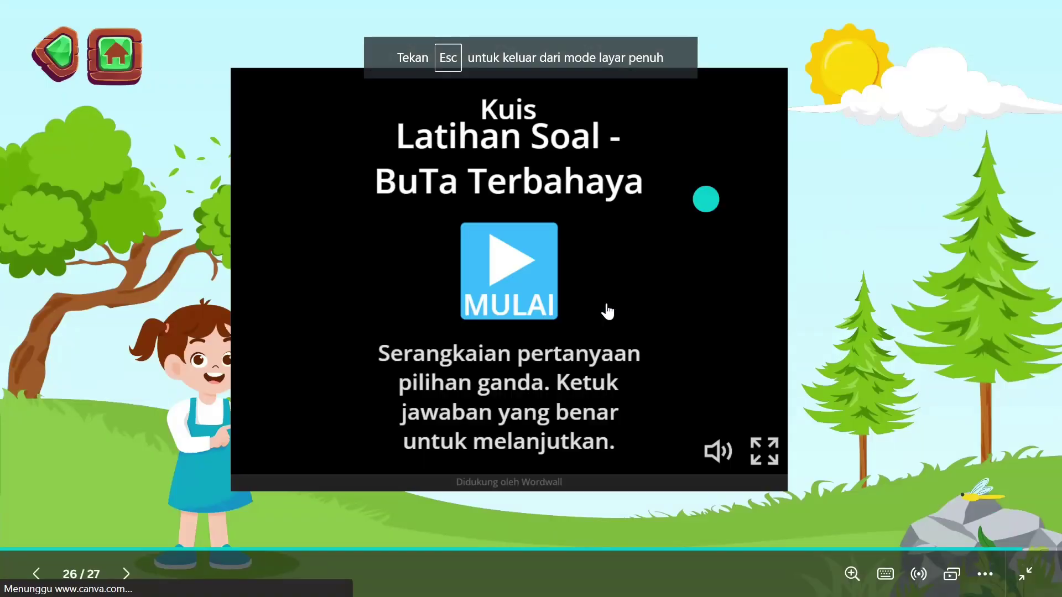
click(523, 276)
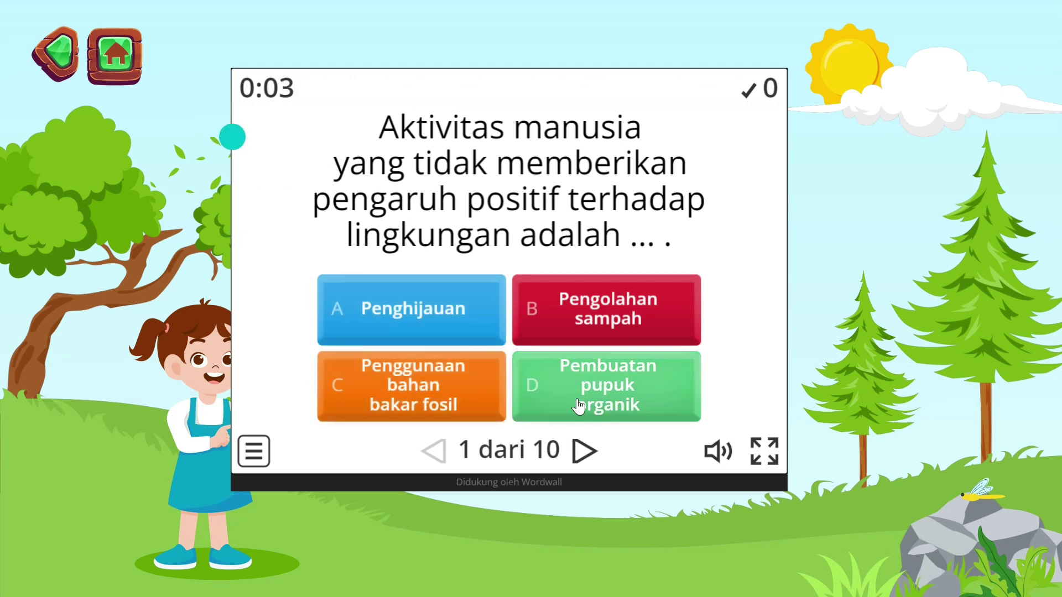
click(346, 415)
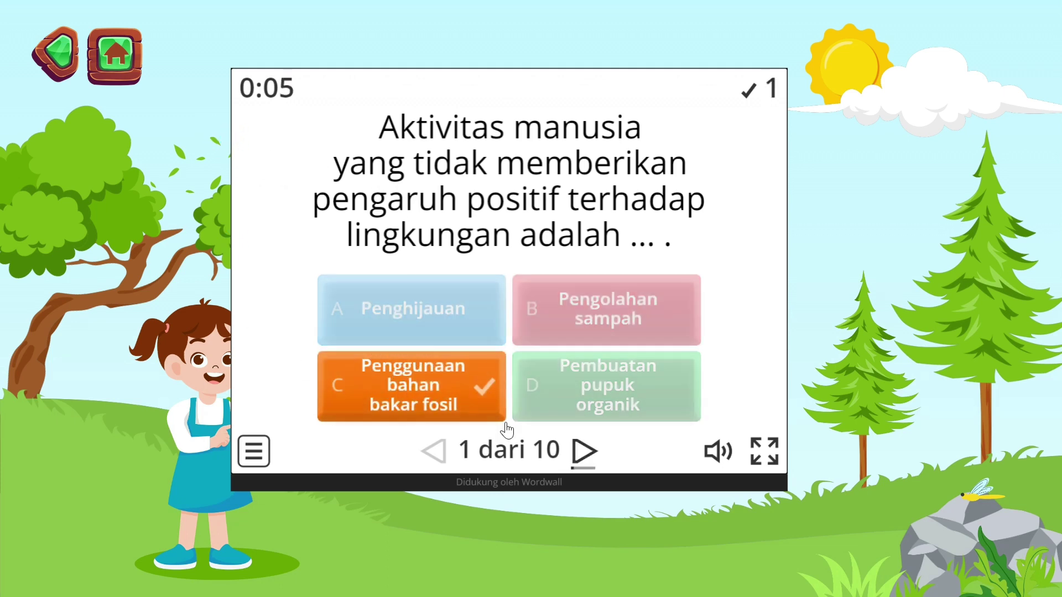
key(Escape)
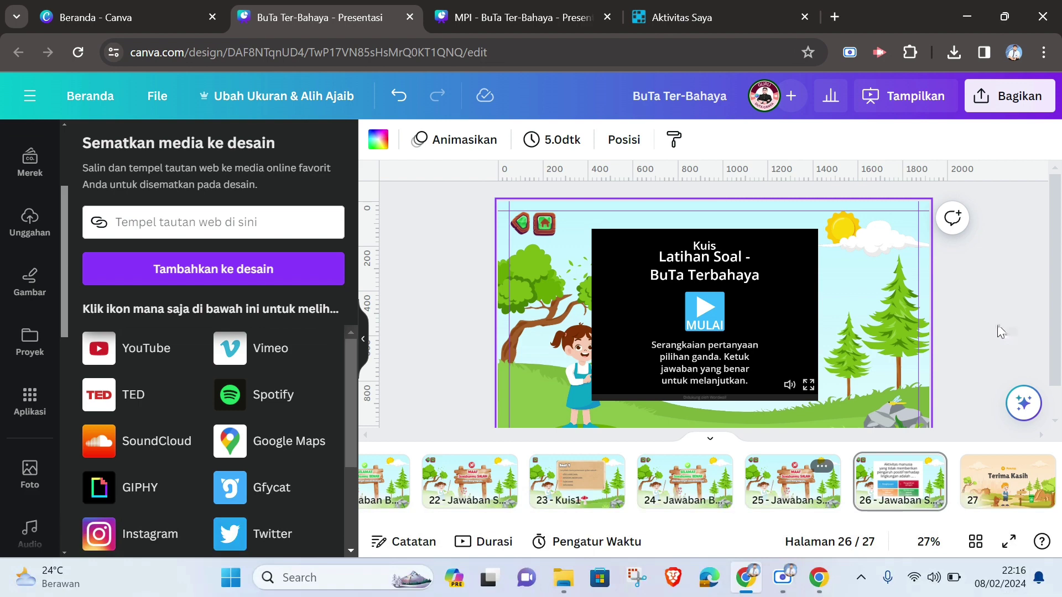
click(165, 228)
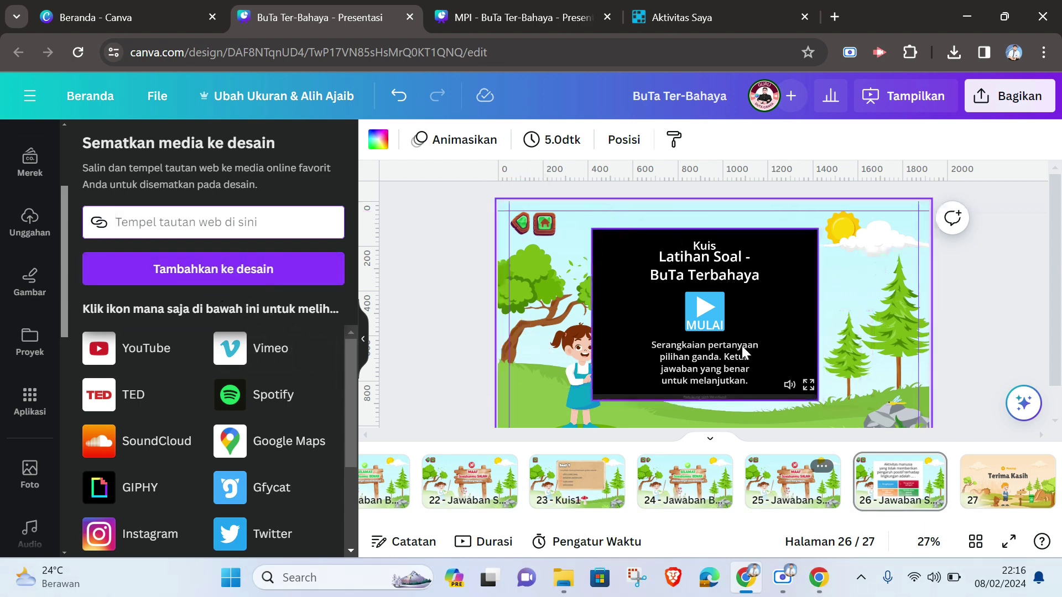
Open the Padlet dashboard in a new browser tab and close its news panel.
click(833, 17)
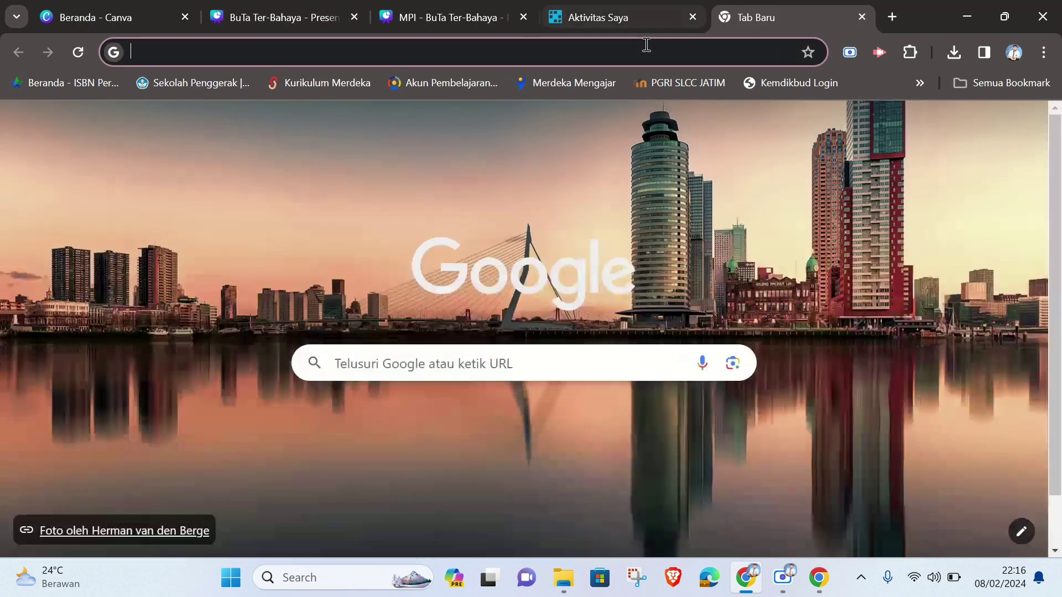
text(padle)
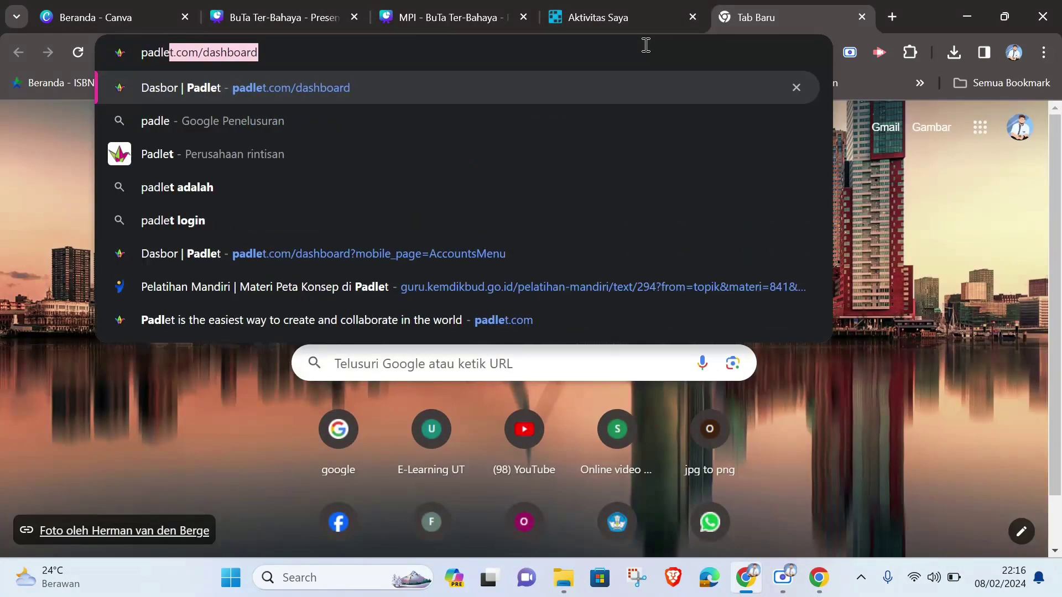
key(Return)
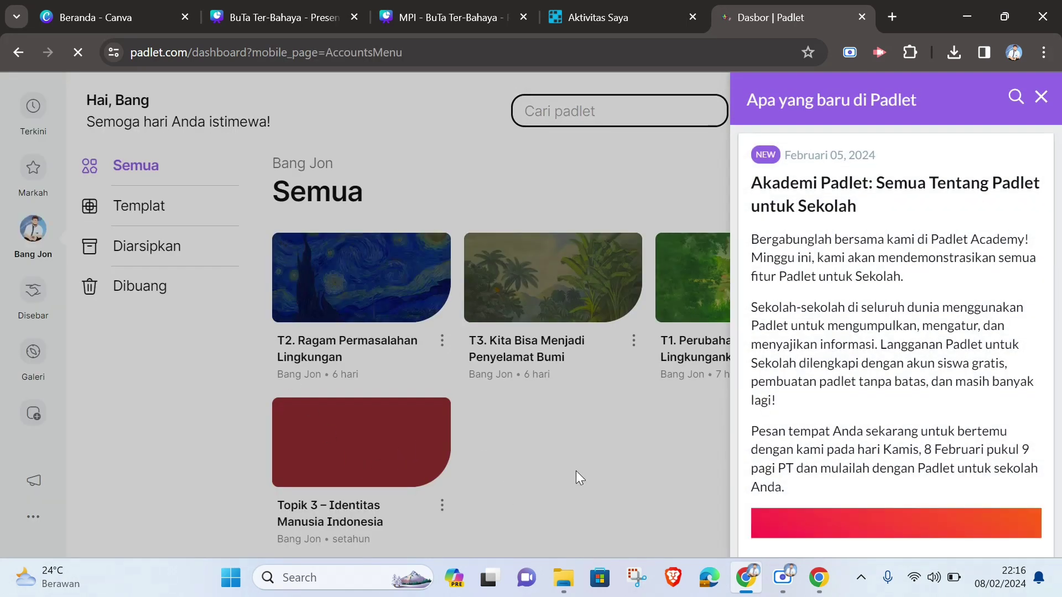
click(662, 469)
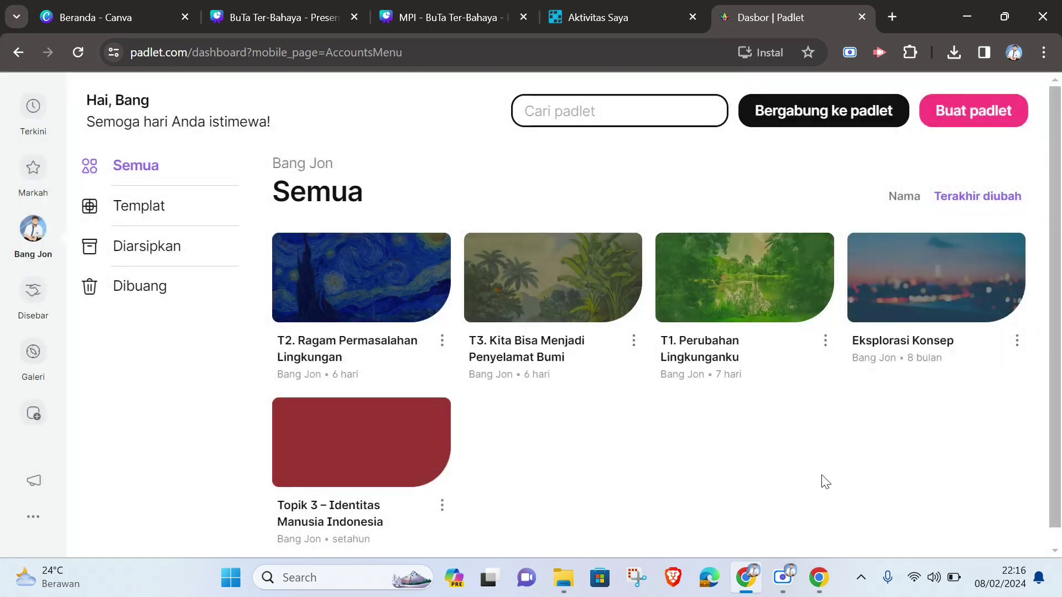
Open the padlet "T1. Perubahan Lingkunganku" from the dashboard.
click(826, 341)
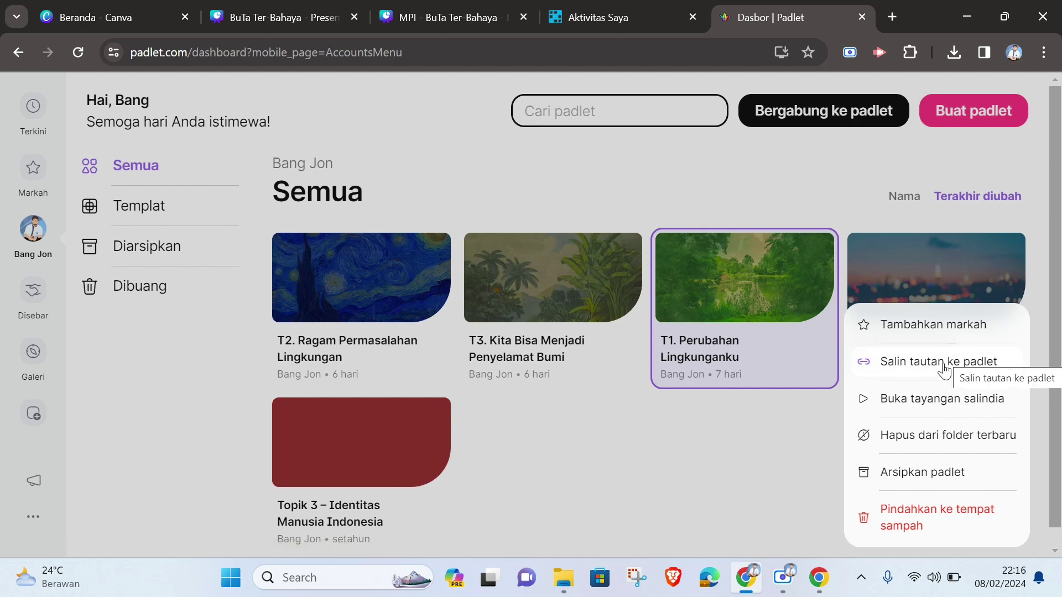
click(717, 359)
click(732, 306)
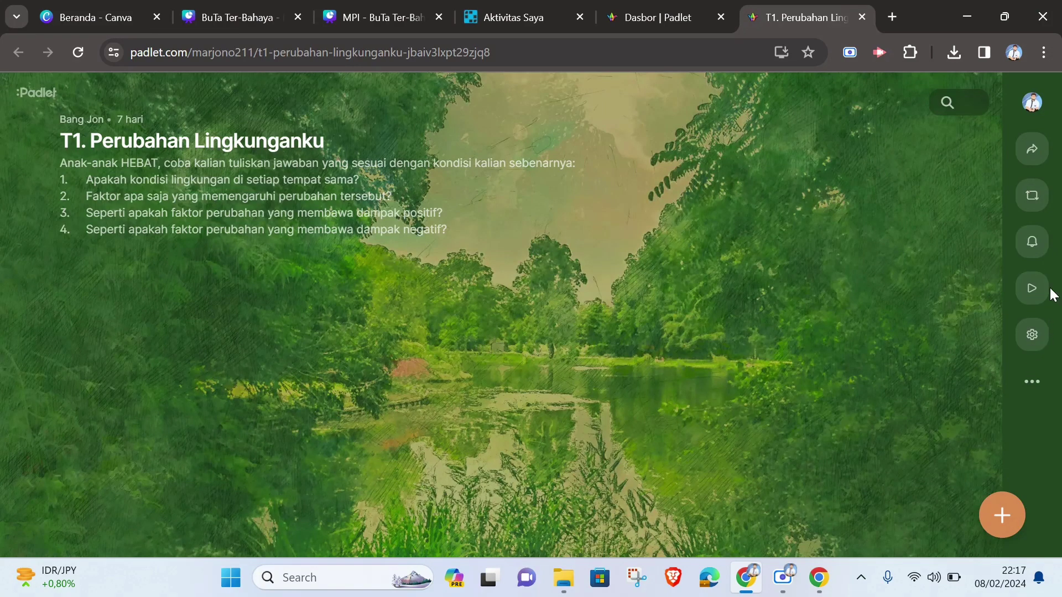
Open the padlet's sharing options and examine its export choices and the available embed codes.
click(1033, 149)
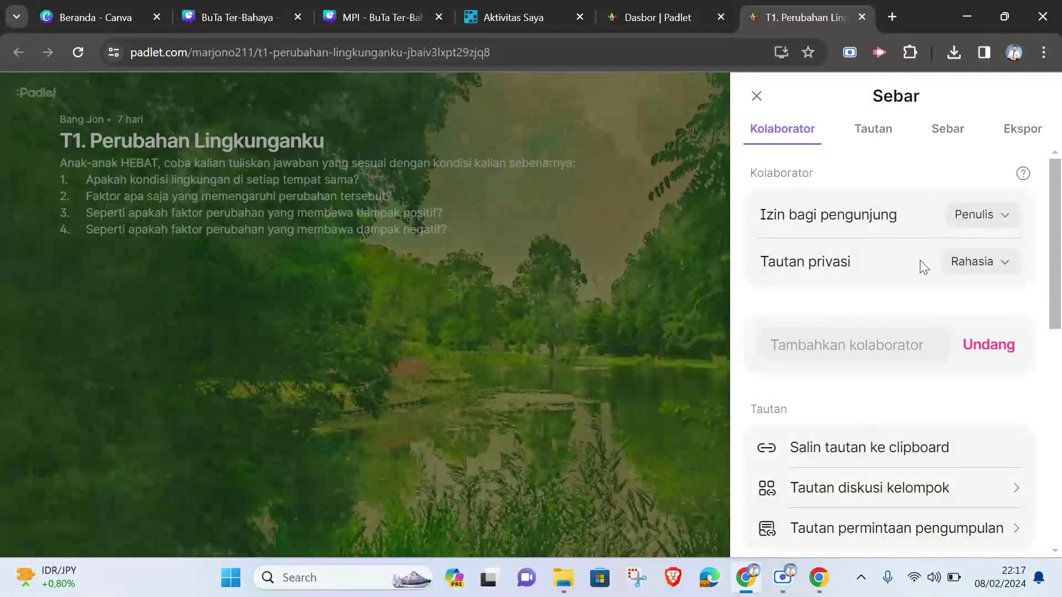
click(884, 141)
scroll(896, 349, down, 5)
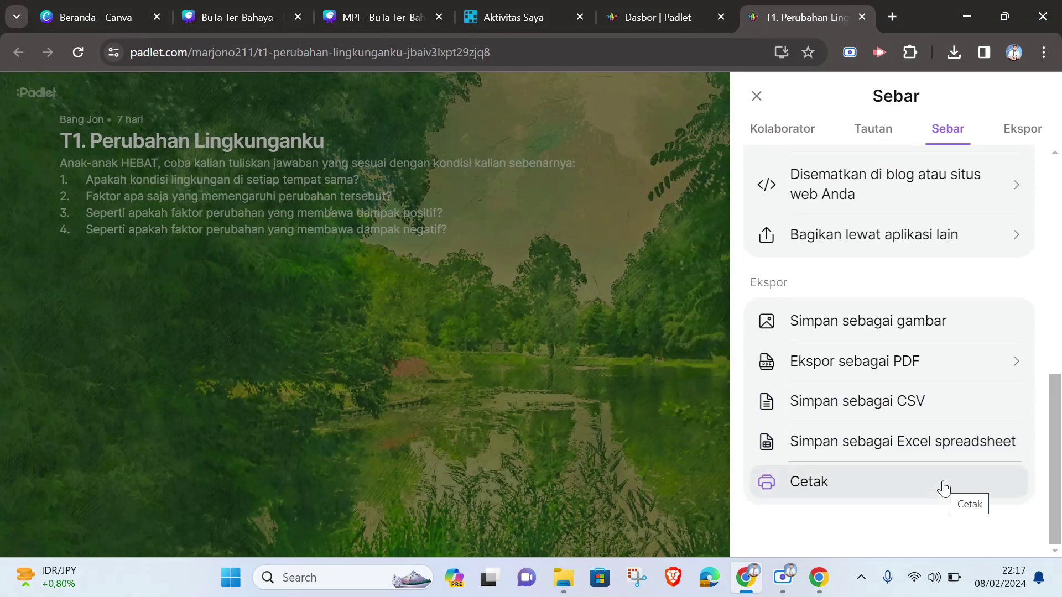
scroll(944, 489, up, 3)
scroll(946, 490, up, 2)
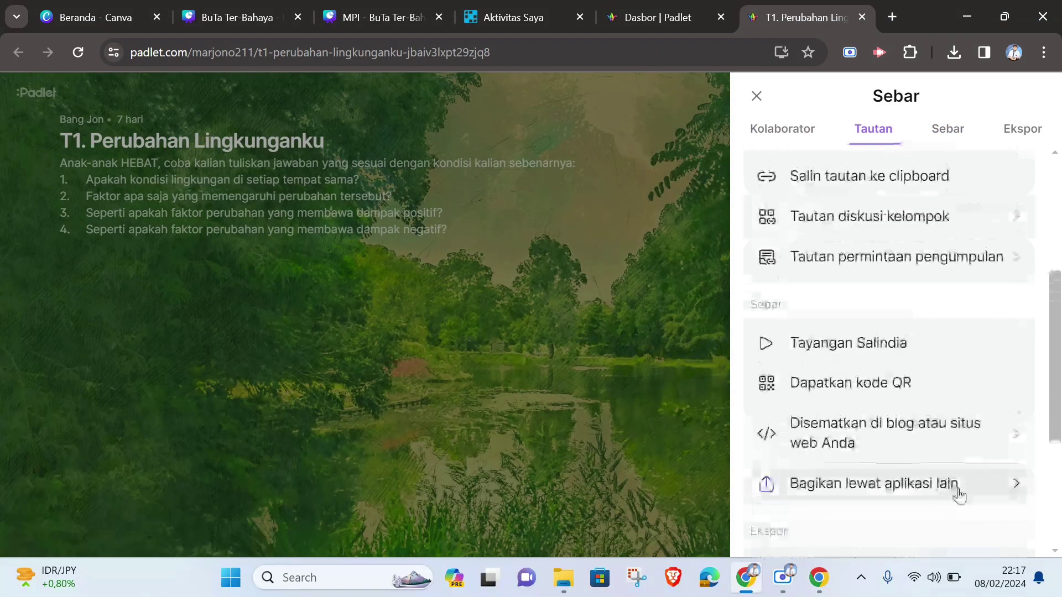
click(1018, 437)
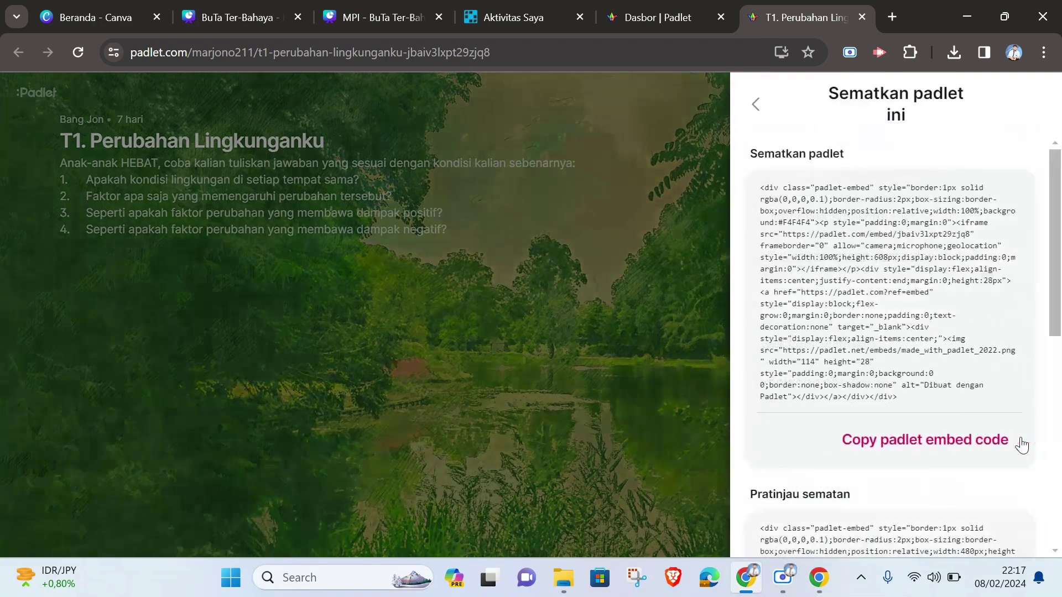
scroll(1018, 459, down, 8)
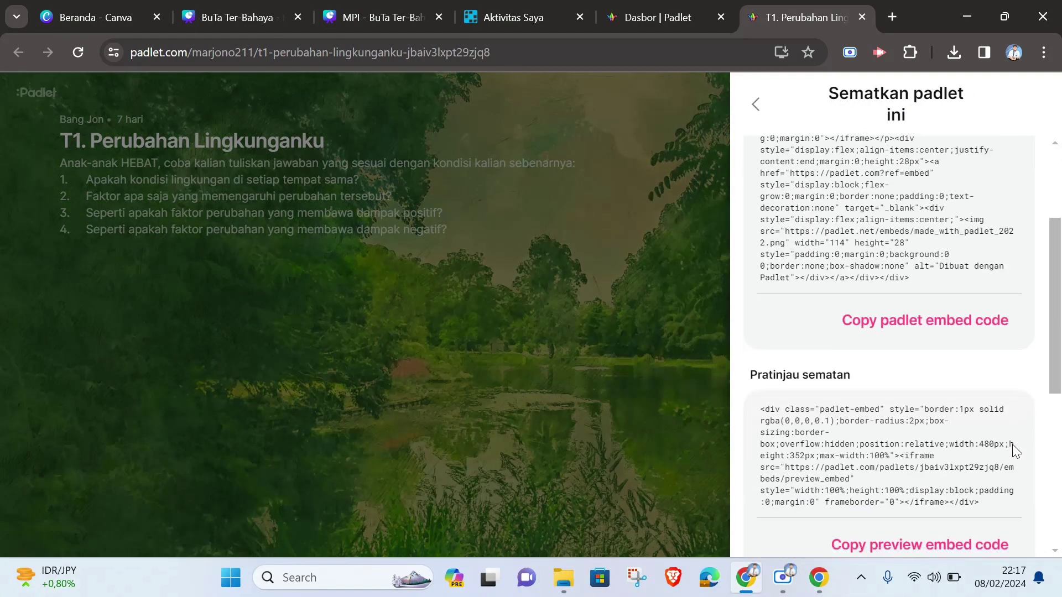
scroll(1007, 468, down, 2)
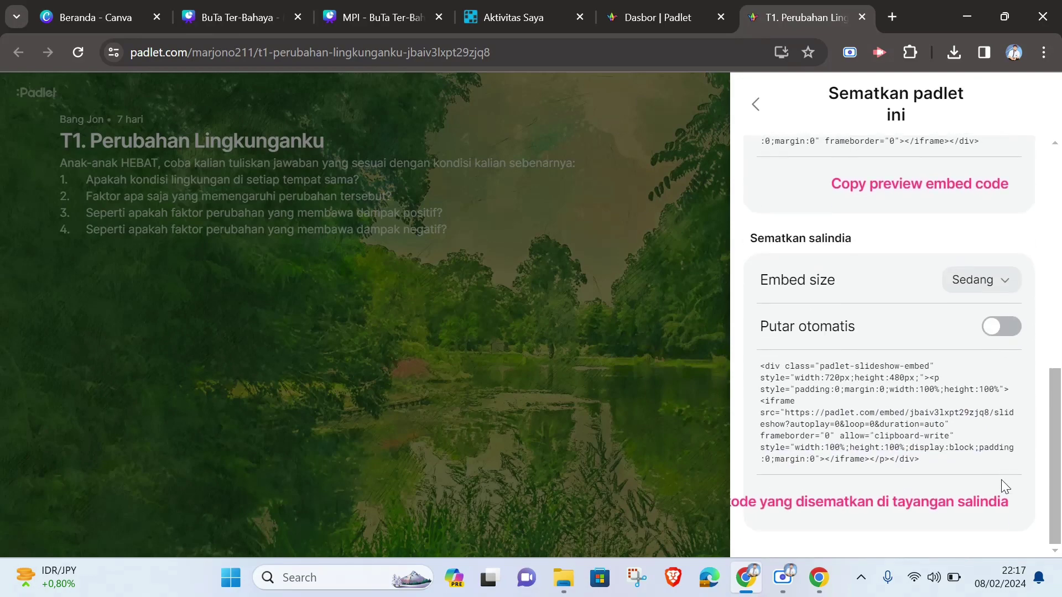
scroll(995, 477, up, 1)
scroll(978, 458, up, 6)
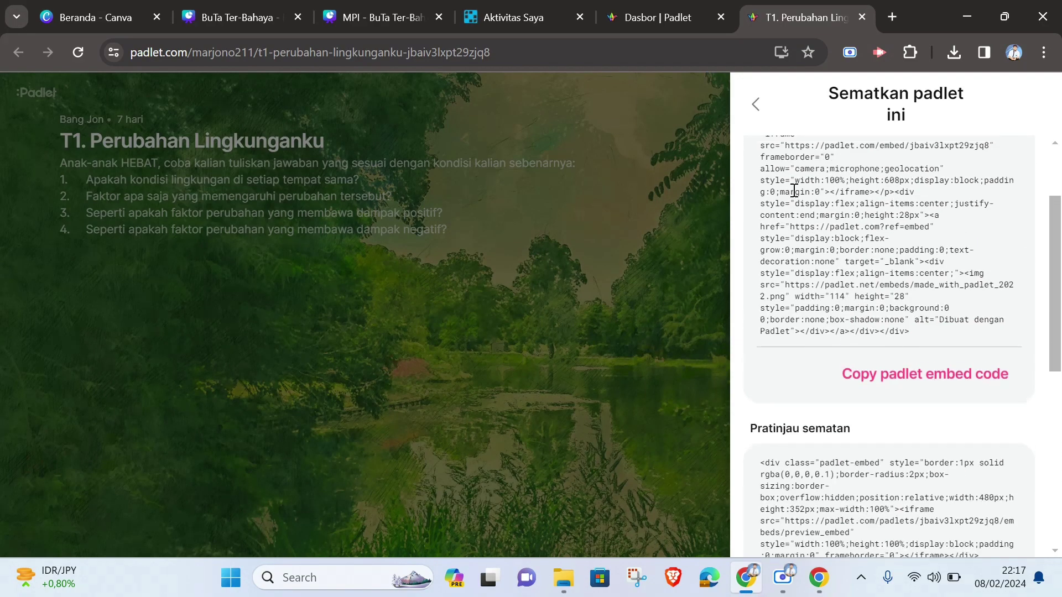
click(757, 110)
Copy the padlet's link to the clipboard and switch back to the Canva presentation BuTa Ter-Bahaya.
scroll(869, 318, up, 3)
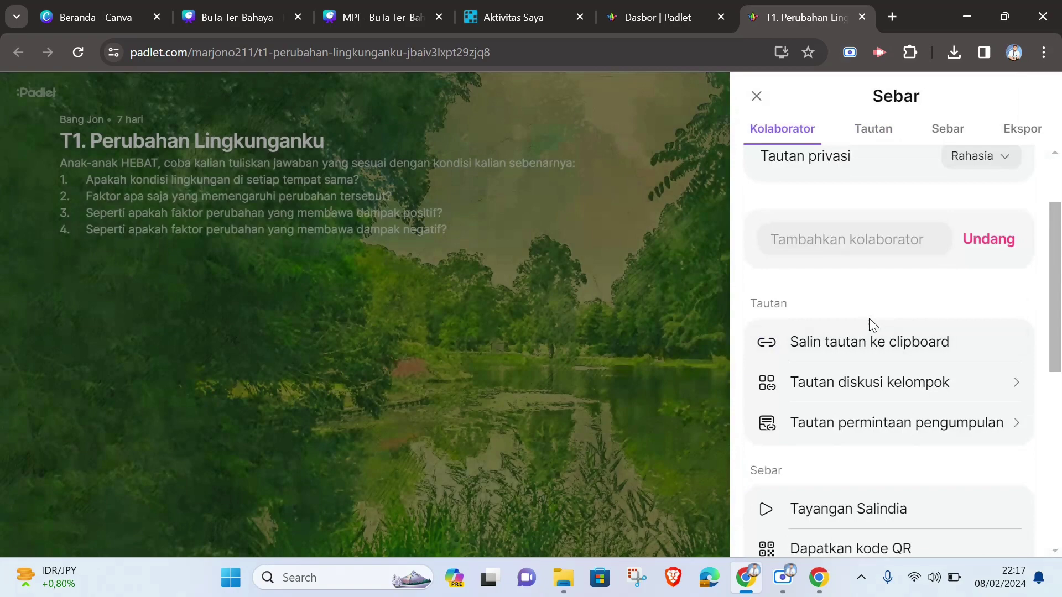
click(880, 348)
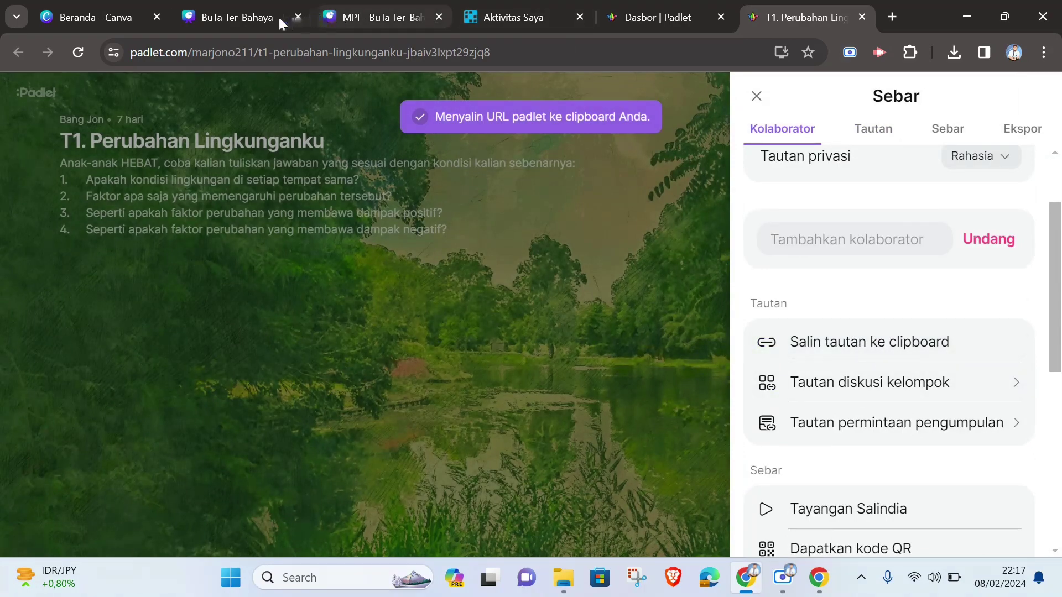
click(254, 20)
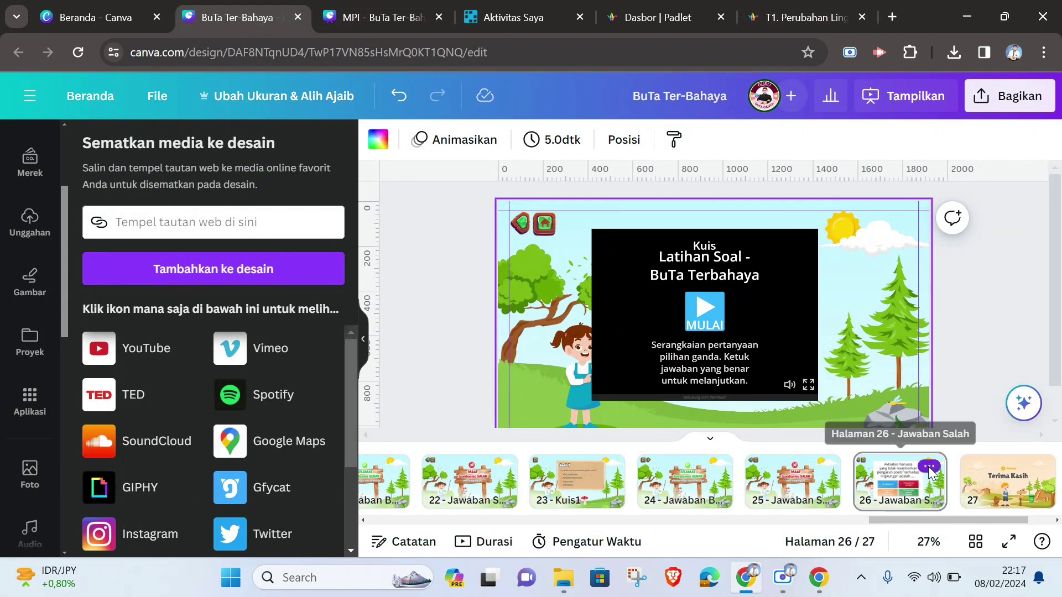
Duplicate page 26 and delete the embedded Wordwall quiz from the copy.
click(929, 469)
click(882, 206)
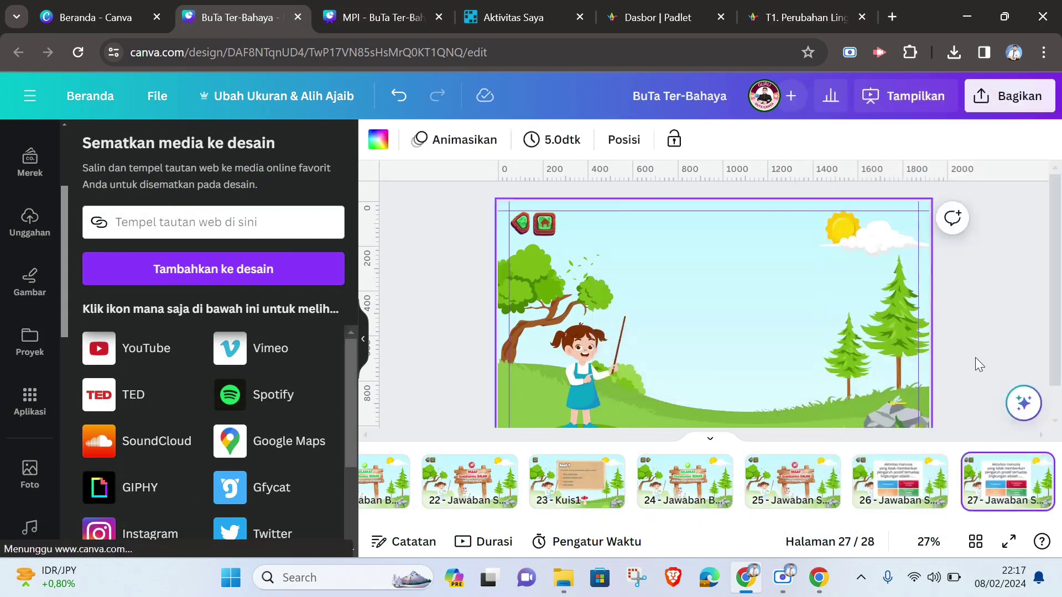
key(ctrl+v)
click(785, 310)
key(Delete)
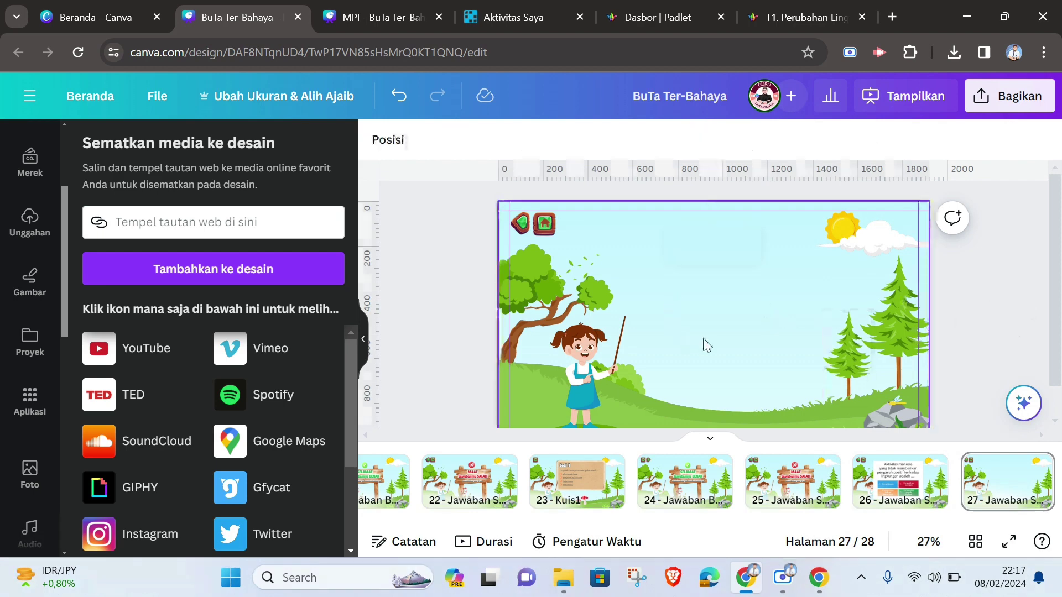
Embed the copied link of the padlet "T1. Perubahan Lingkunganku" on page 27 and collapse the Embed app.
click(260, 222)
key(ctrl+v)
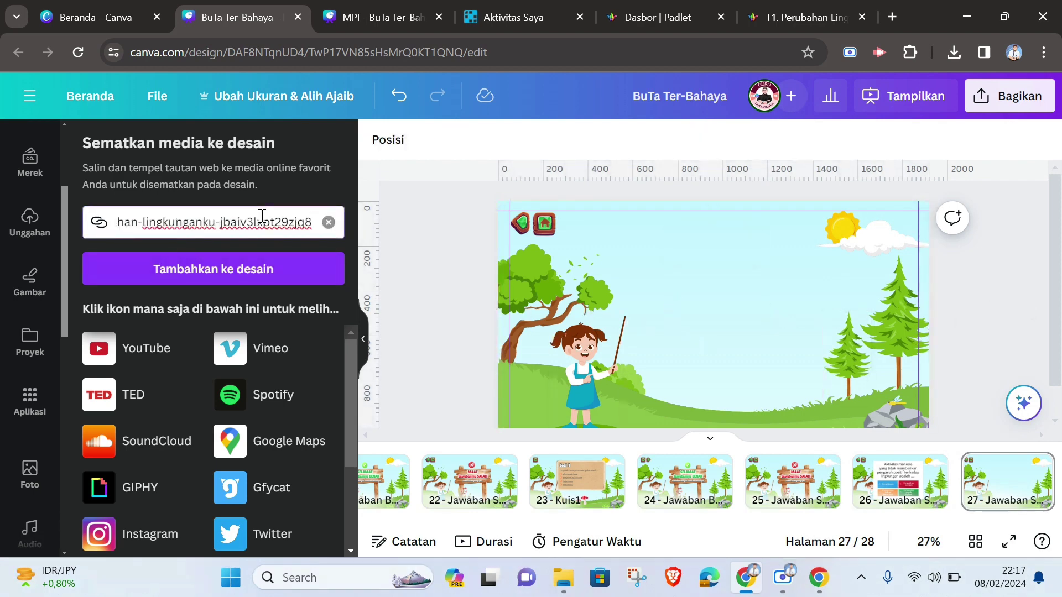
key(Return)
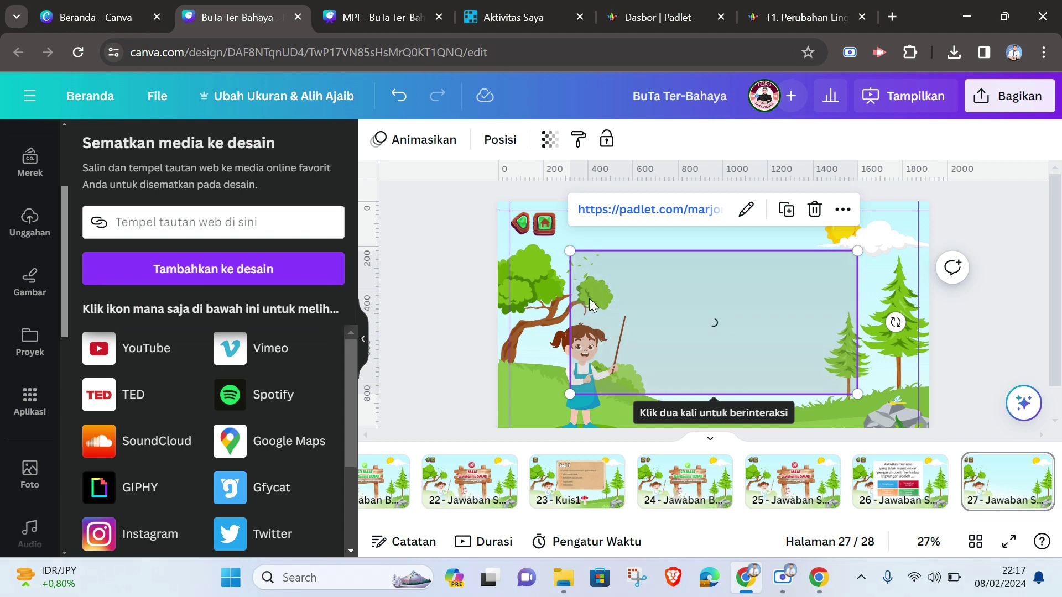
click(364, 344)
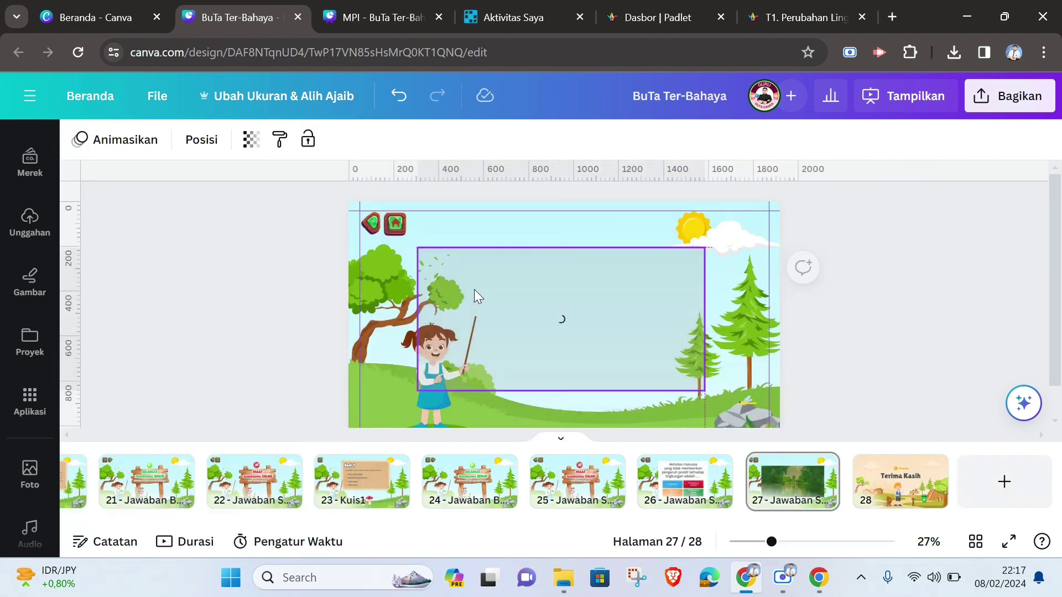
Enlarge the embedded padlet on page 27 and preview the page in full screen.
click(649, 370)
drag(699, 378, 730, 419)
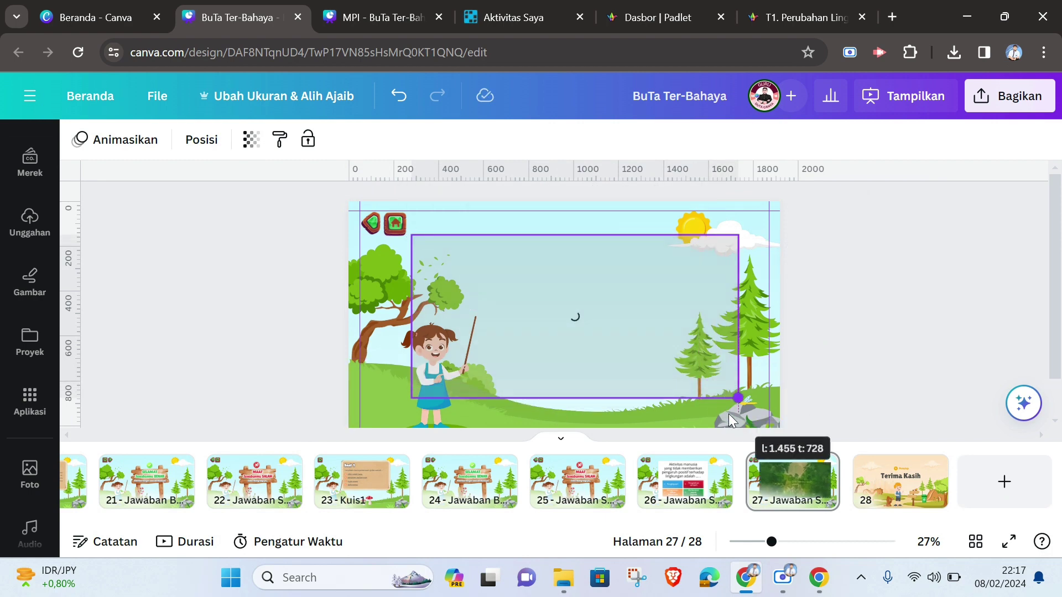
click(1010, 541)
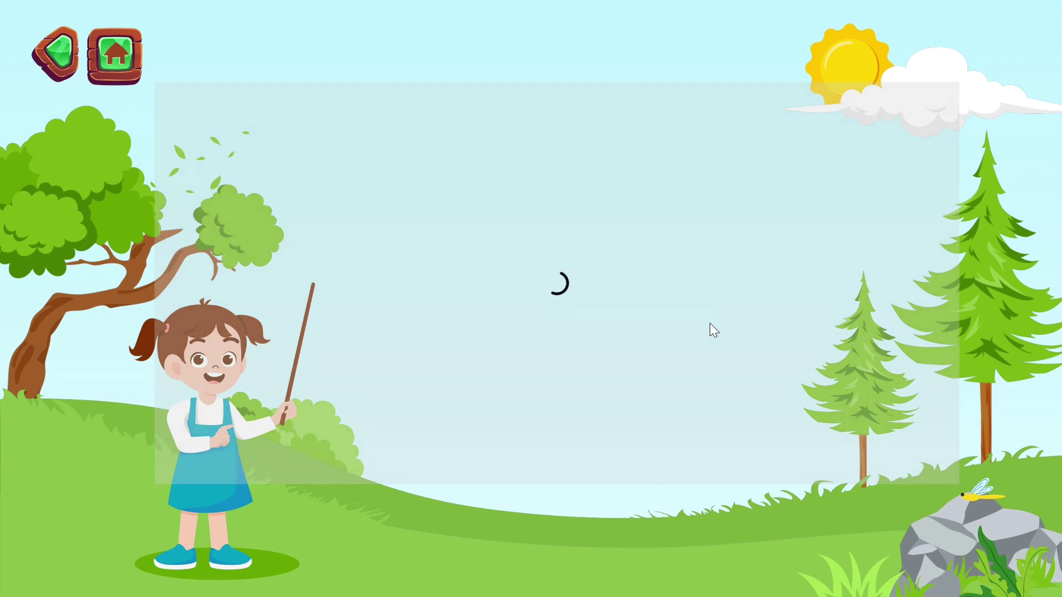
key(Escape)
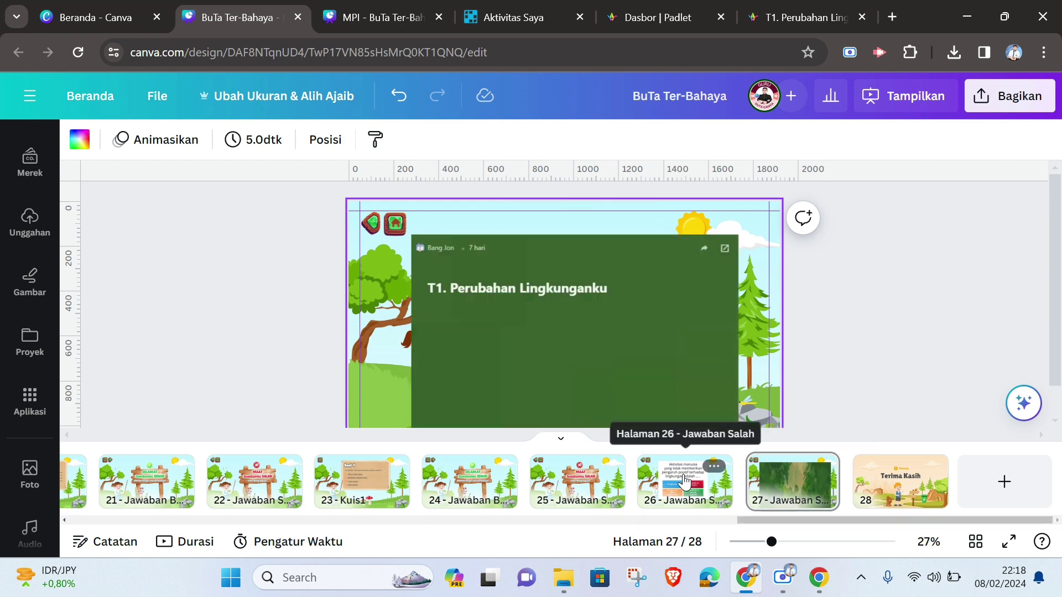
click(1008, 542)
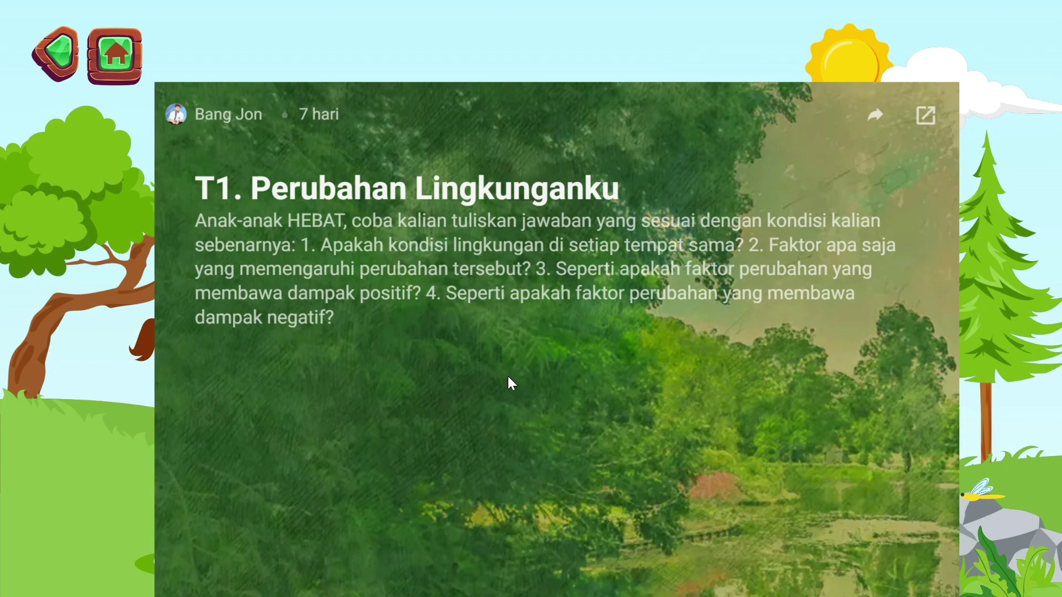
key(Escape)
Shrink the embedded padlet on page 27 to fit the slide and place it centrally beside the girl.
click(617, 388)
scroll(588, 386, down, 5)
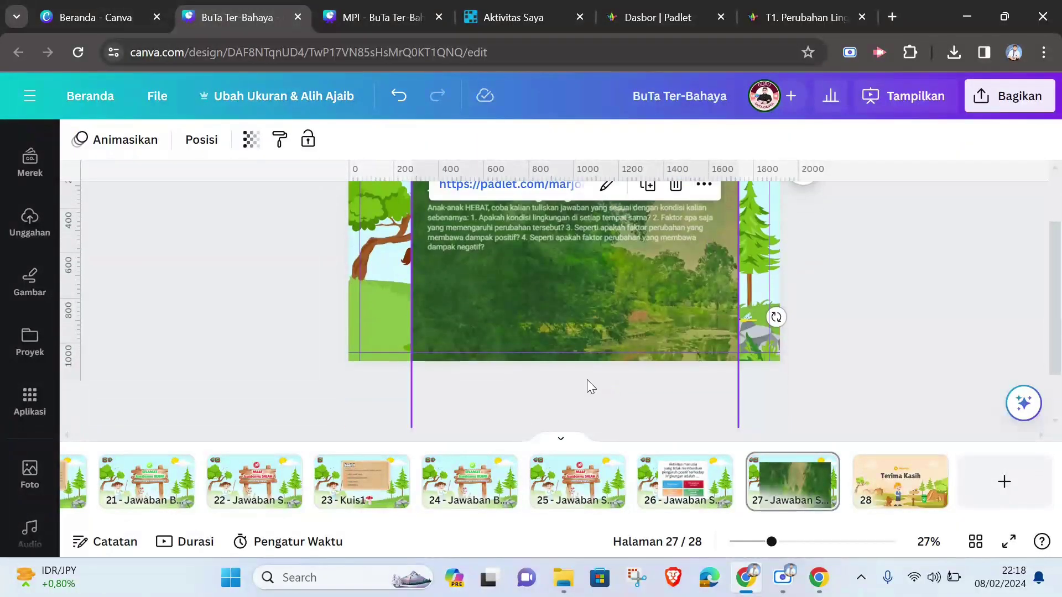
drag(737, 413, 659, 311)
scroll(535, 301, up, 1)
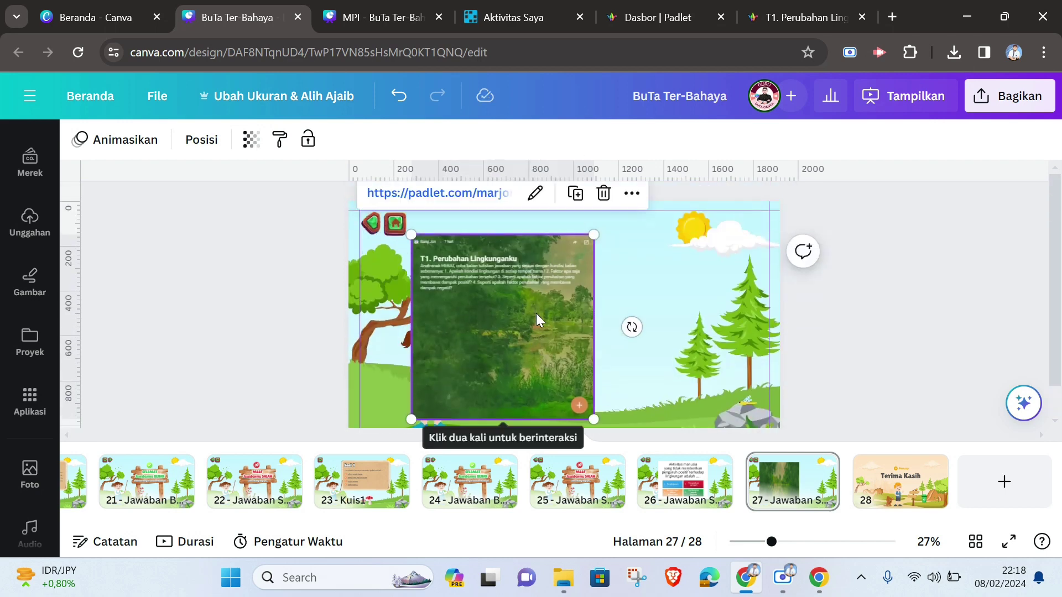
drag(536, 313, 590, 308)
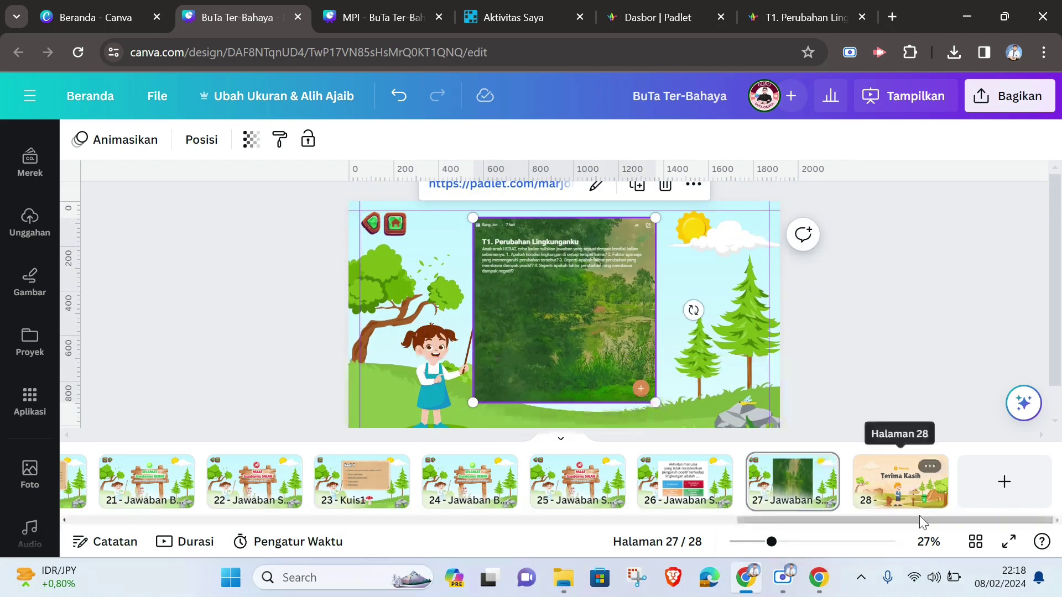
Present page 27 in full screen and publish a test post with the subject "aaaaaaaa" on the embedded padlet.
click(1009, 542)
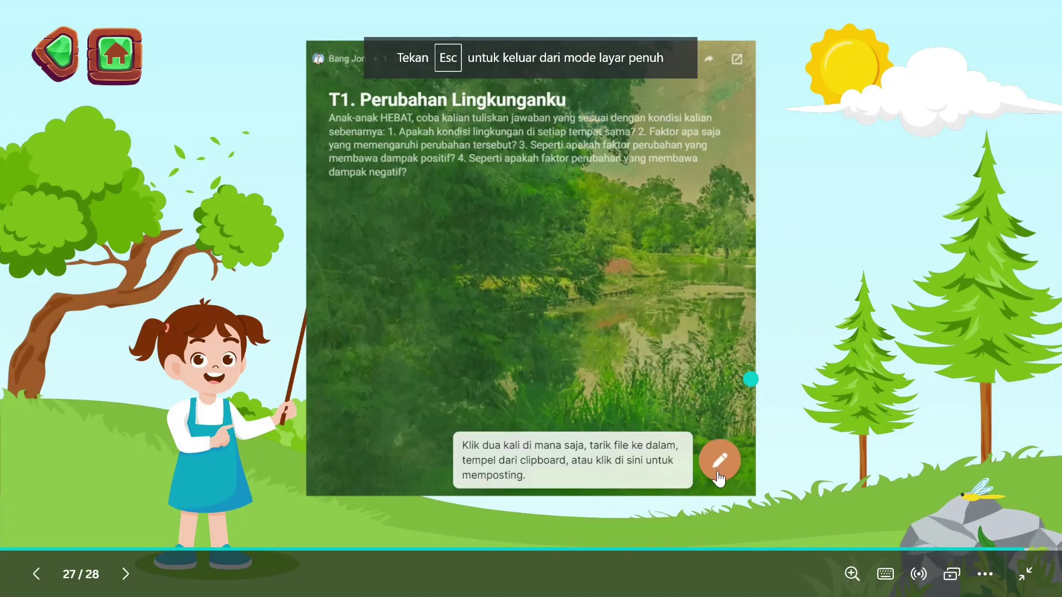
click(716, 462)
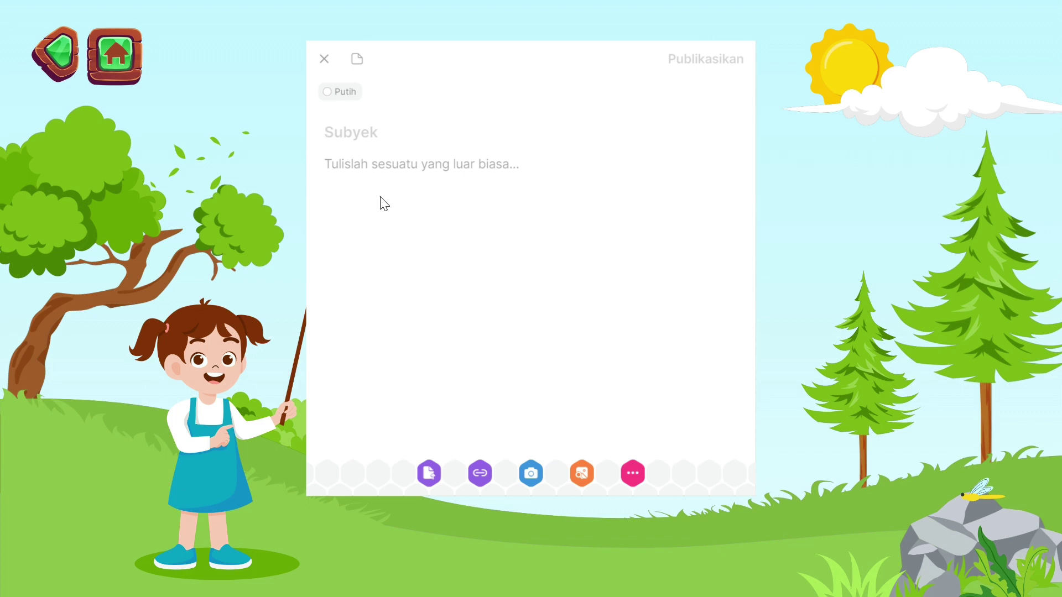
text(aaaaaaaa)
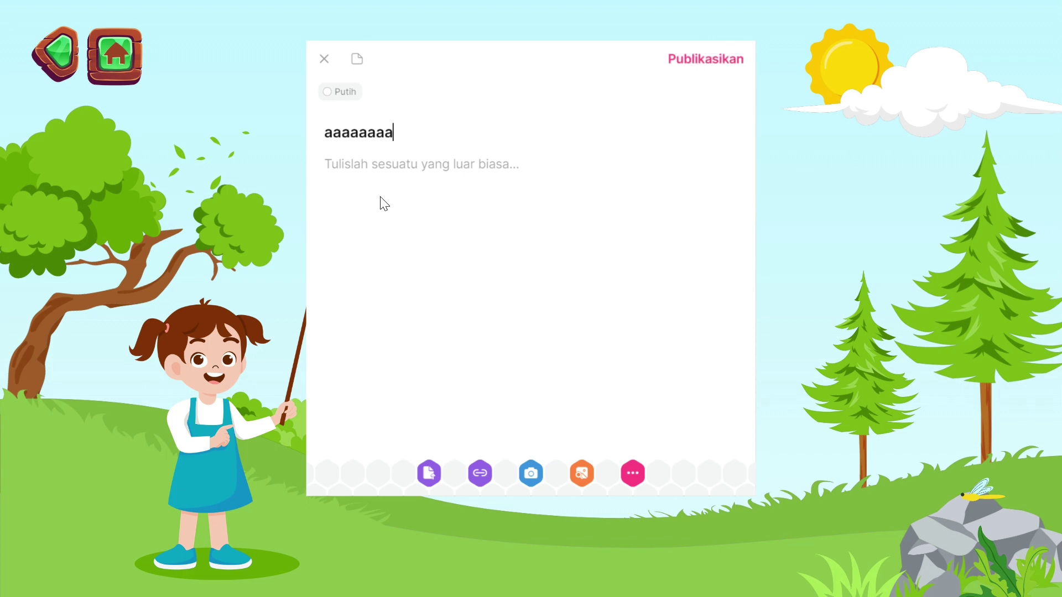
key(Tab)
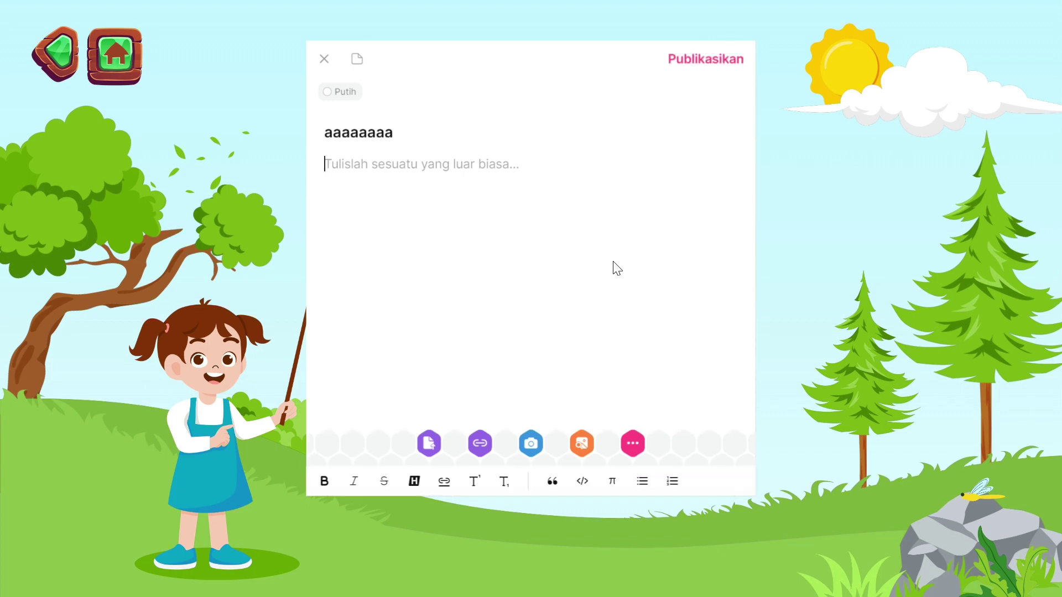
click(678, 57)
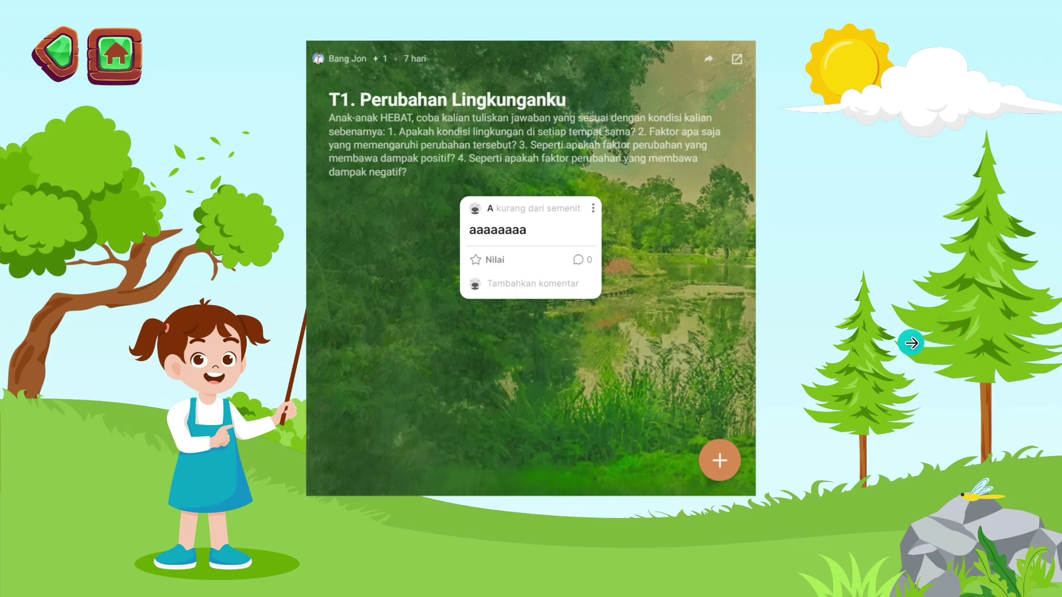
key(Escape)
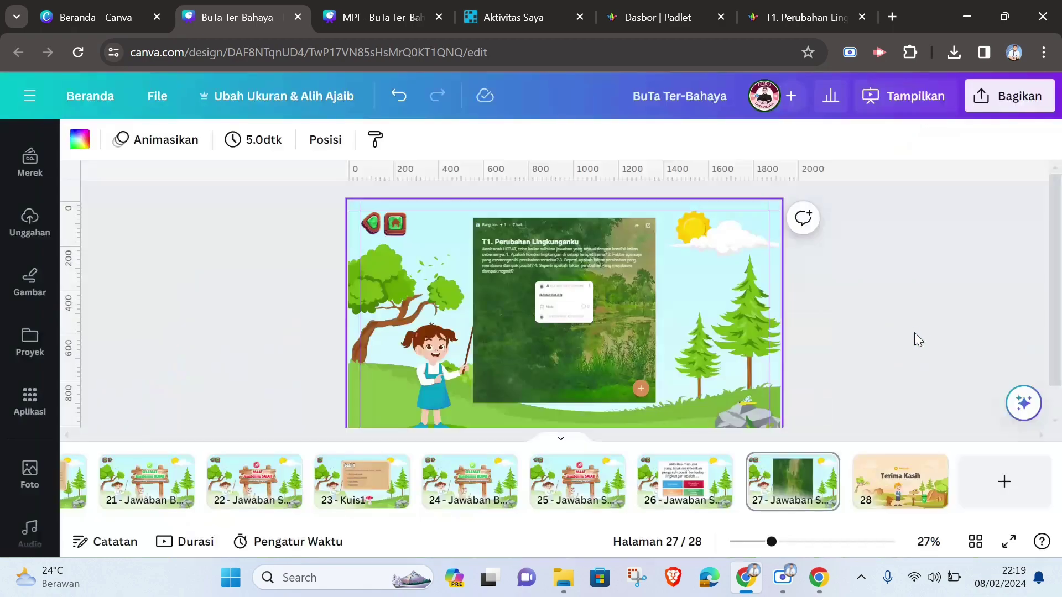
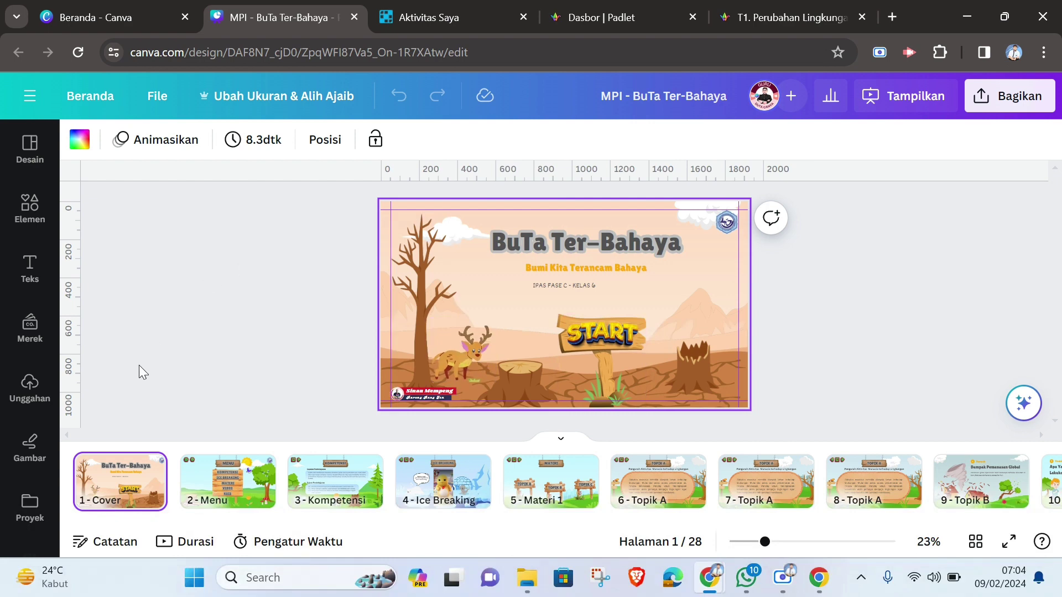
Open the uploads of MPI - BuTa Ter-Bahaya and look through its pages to find the quiz section.
scroll(48, 371, down, 3)
scroll(47, 371, up, 3)
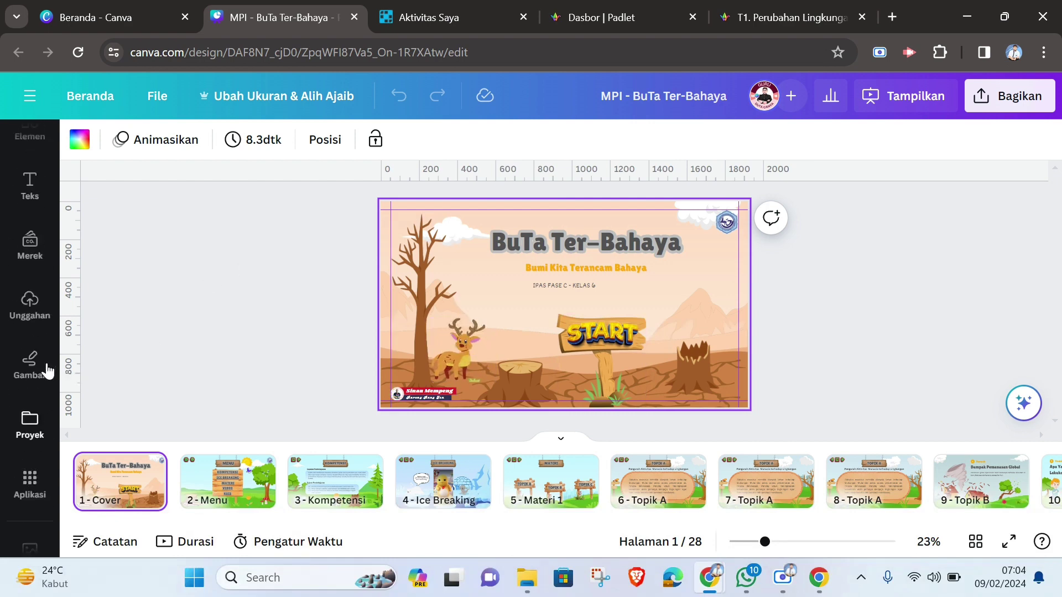
click(29, 303)
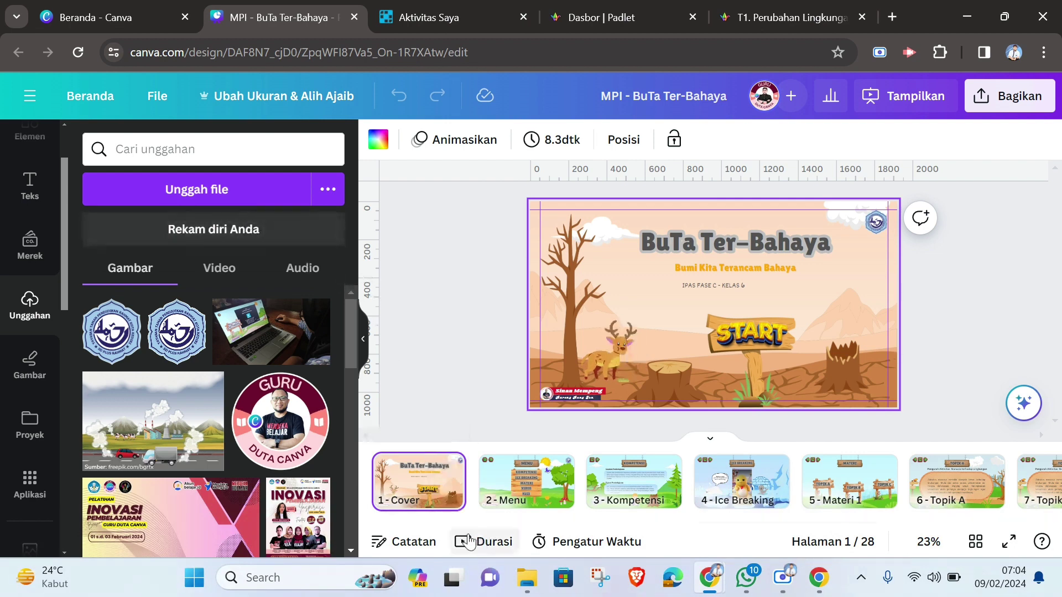
drag(458, 521, 997, 517)
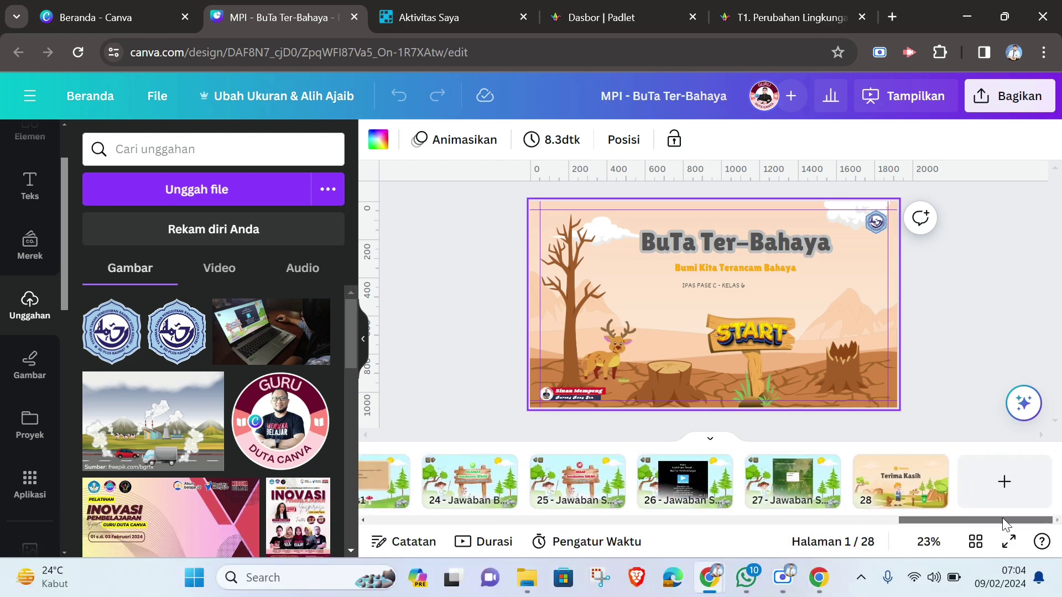
drag(1002, 518, 808, 540)
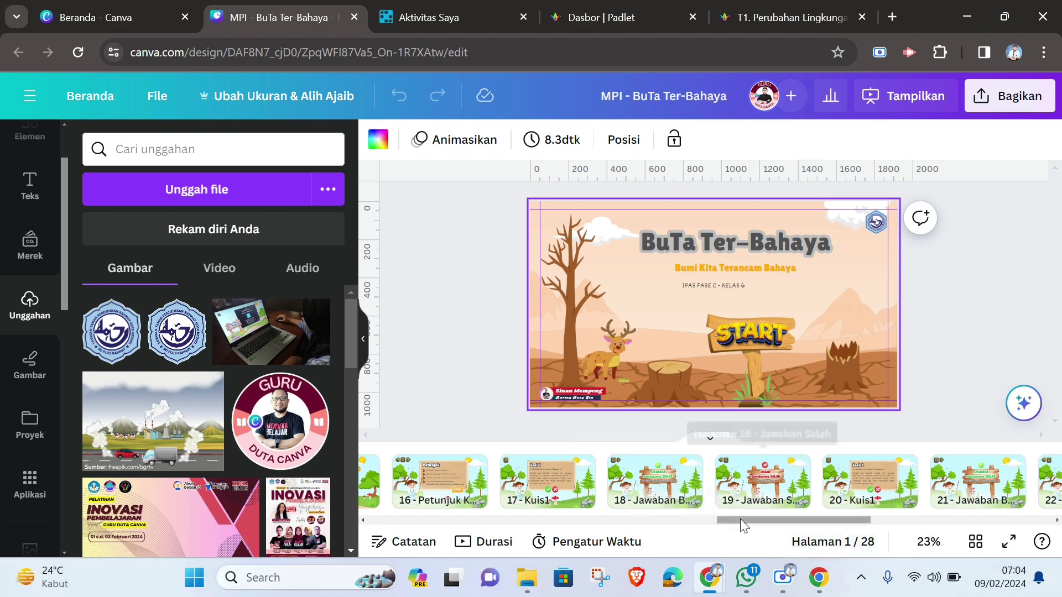
scroll(744, 520, left, 1)
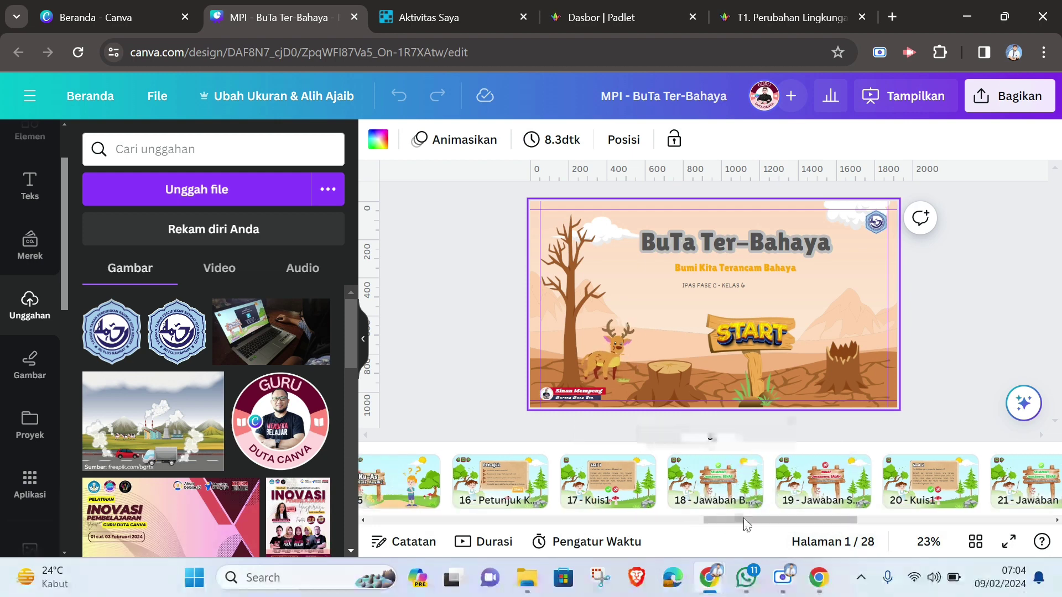
drag(744, 523, 659, 530)
drag(742, 517, 775, 515)
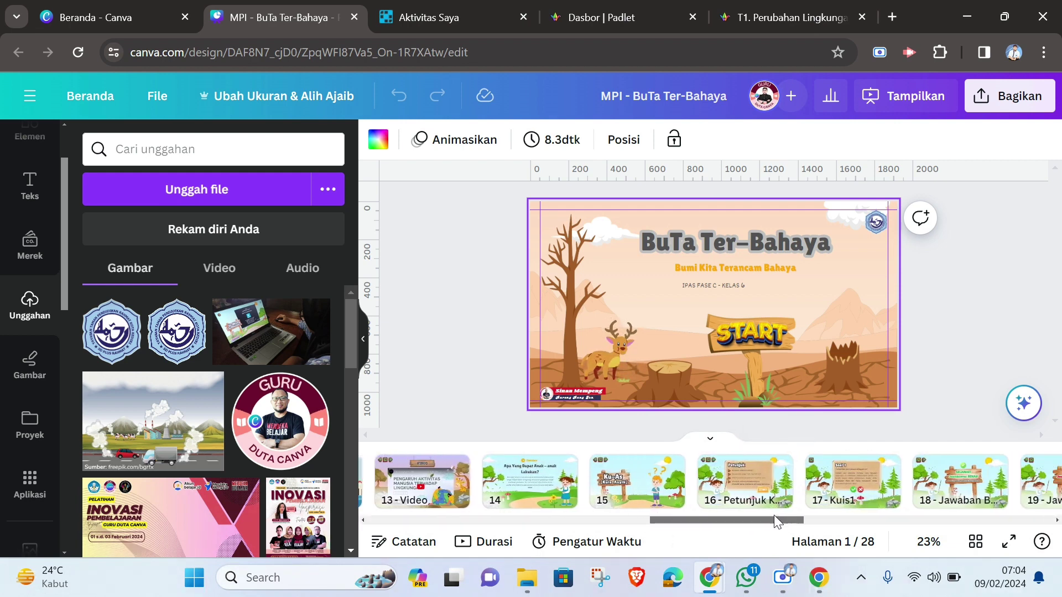
Add the uploaded audio Jawaban Benar.mp3 to the correct-answer page 18.
click(758, 492)
click(852, 481)
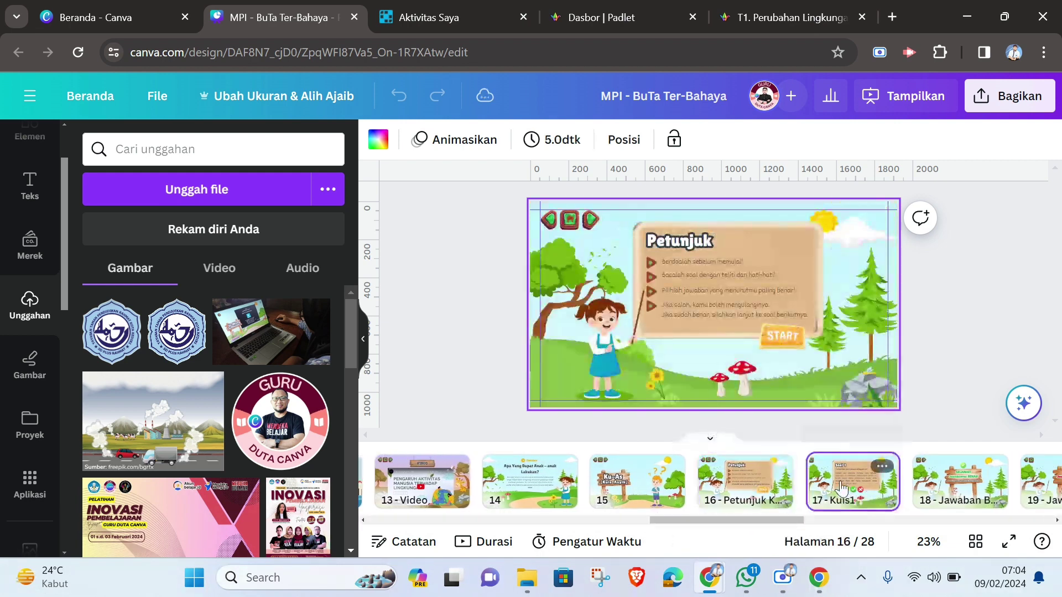
drag(773, 529, 811, 527)
click(788, 487)
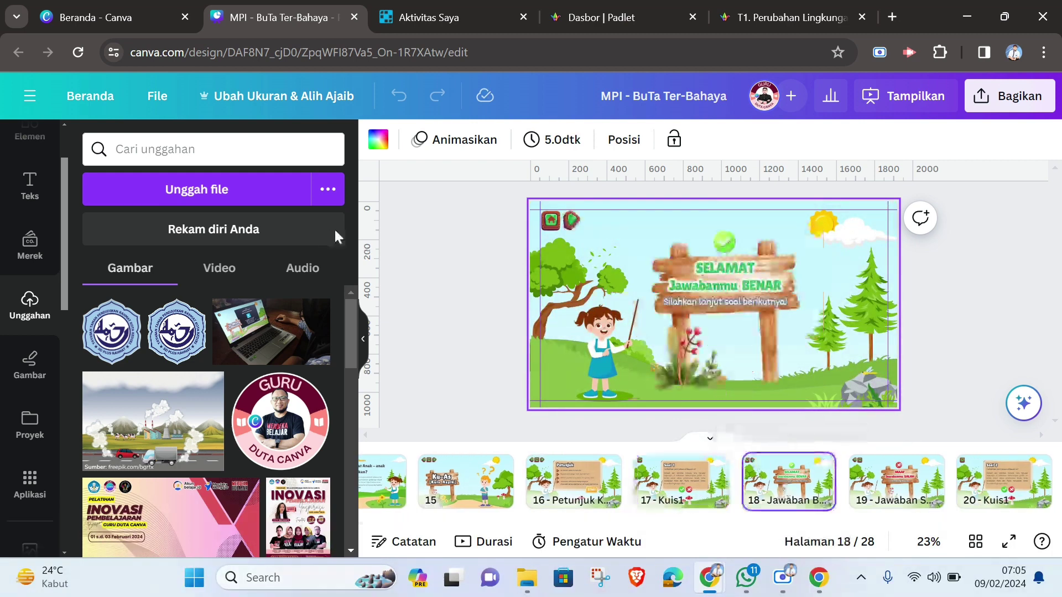
click(297, 276)
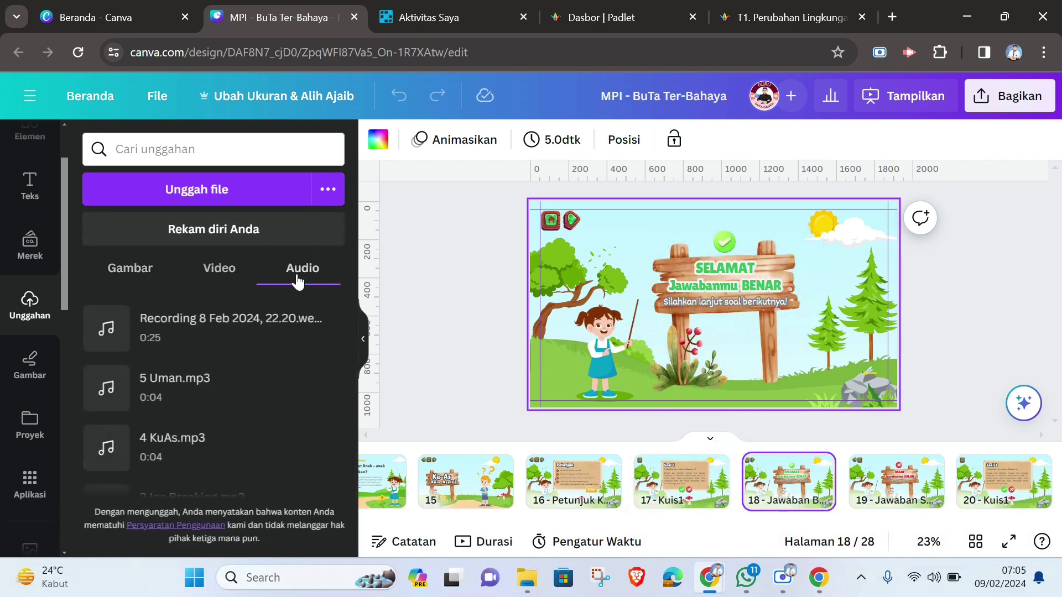
scroll(209, 420, down, 3)
scroll(211, 425, down, 8)
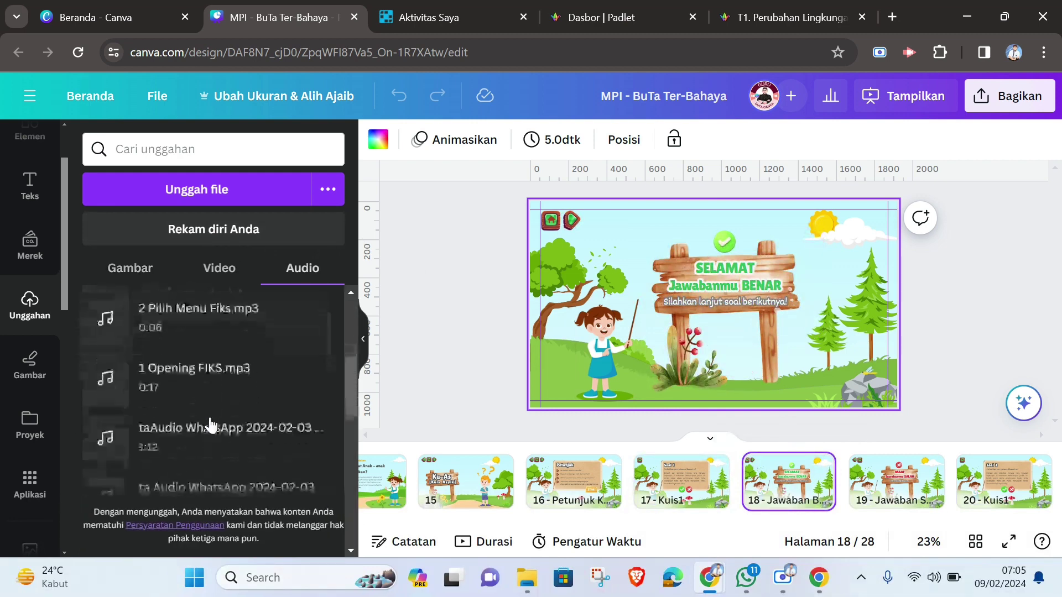
scroll(215, 434, down, 2)
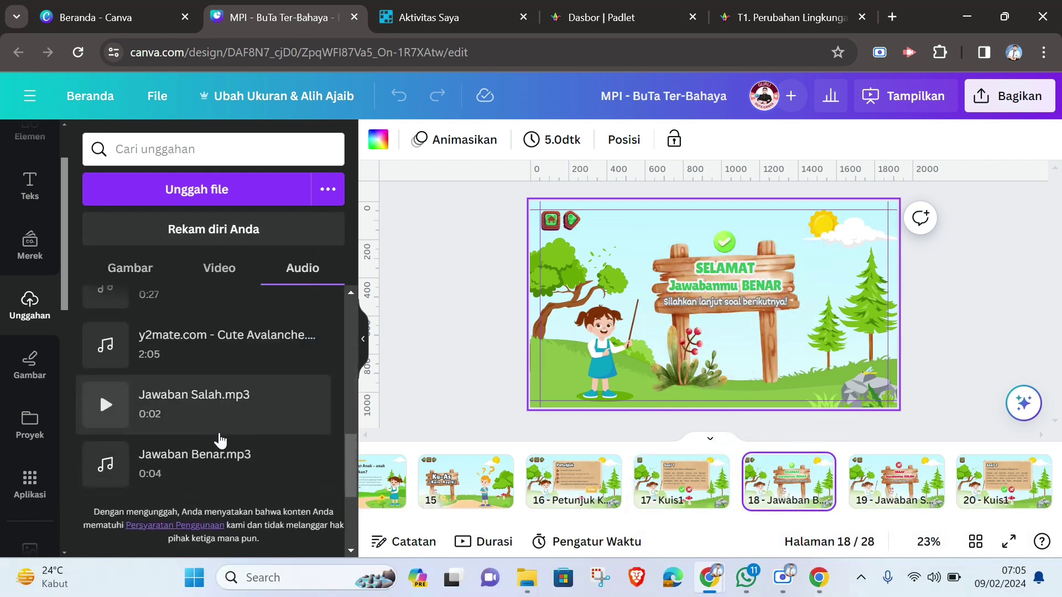
click(210, 382)
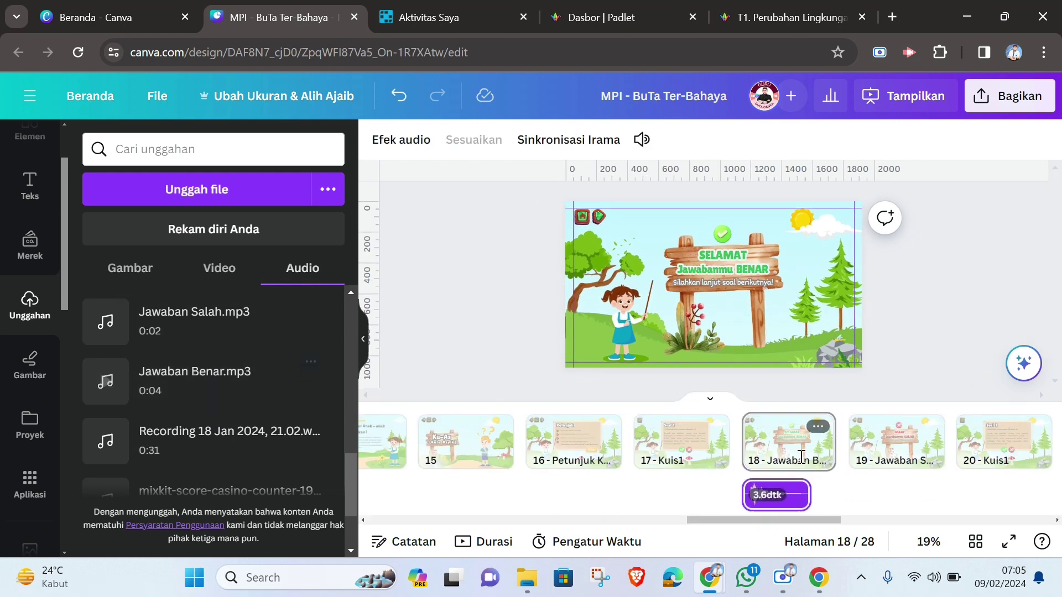
Add the uploaded audio Jawaban Salah.mp3 to the wrong-answer page 19.
click(894, 452)
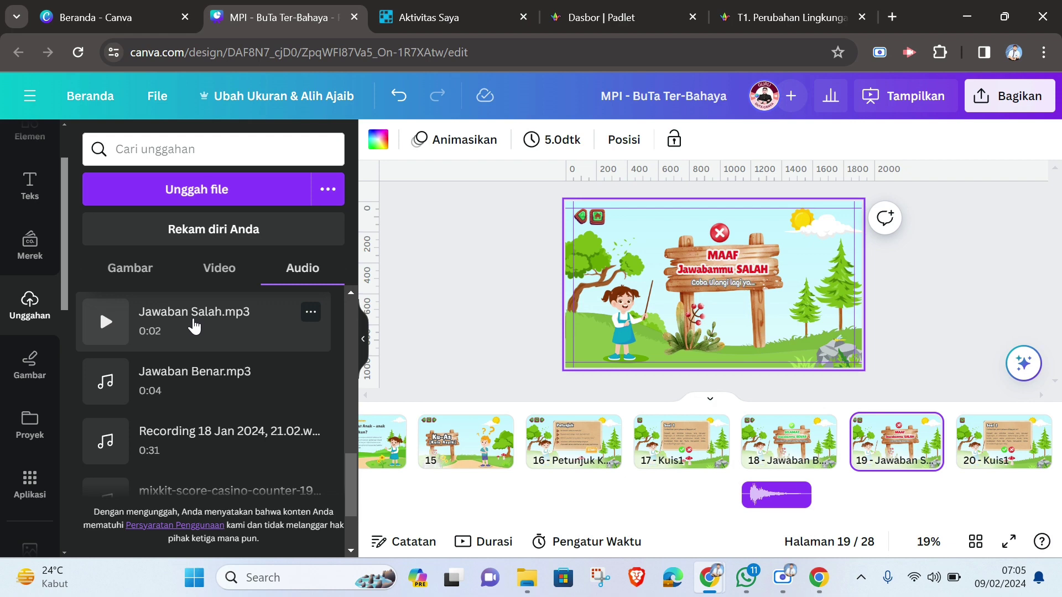
click(194, 318)
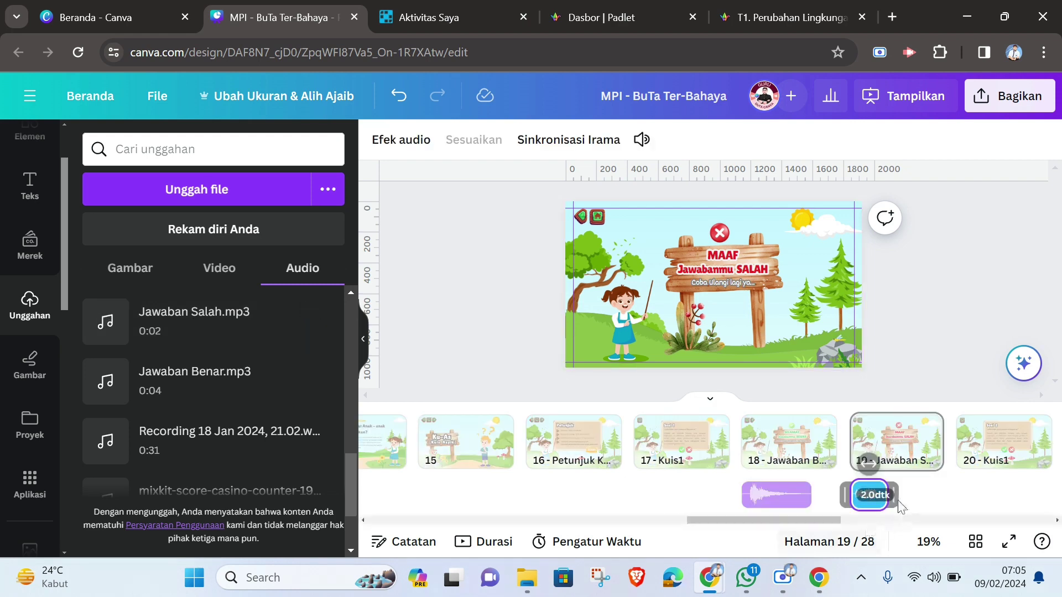
drag(774, 522, 802, 524)
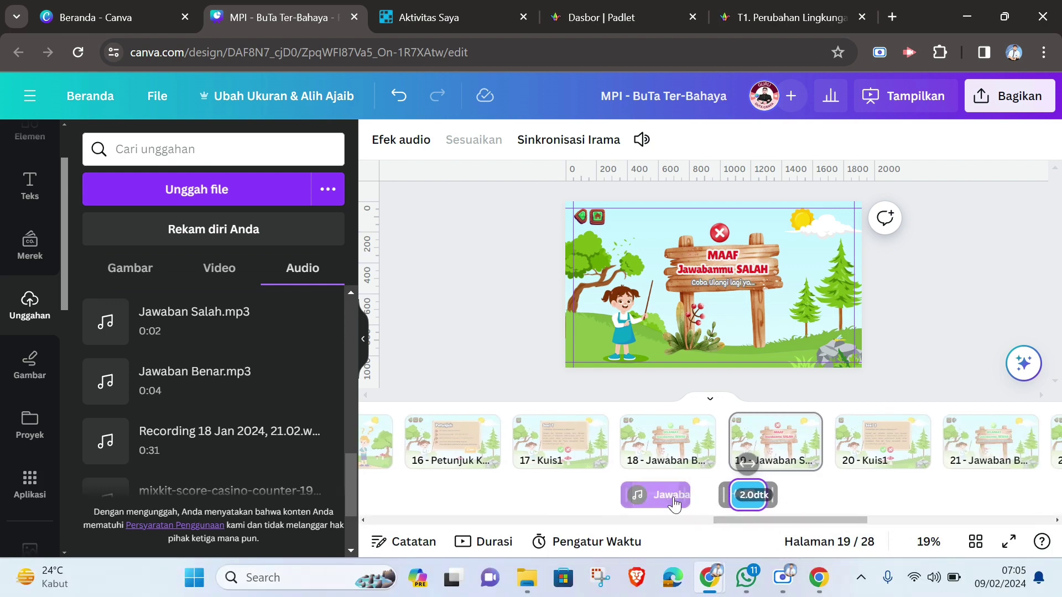
Preview pages 18 and 19 in full screen to check their answer sounds, and return to page 18.
click(684, 457)
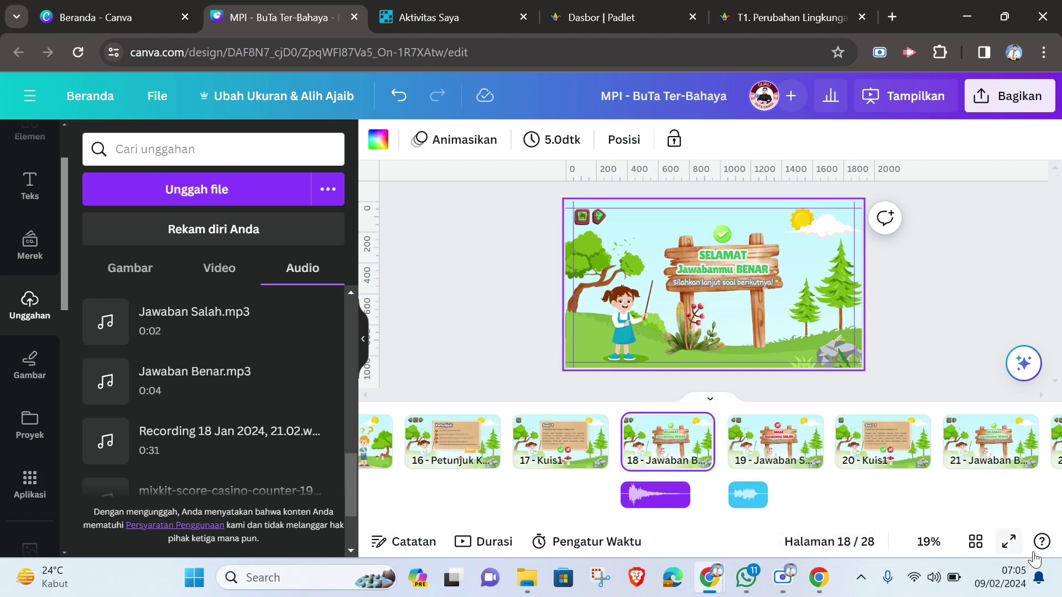
click(1009, 542)
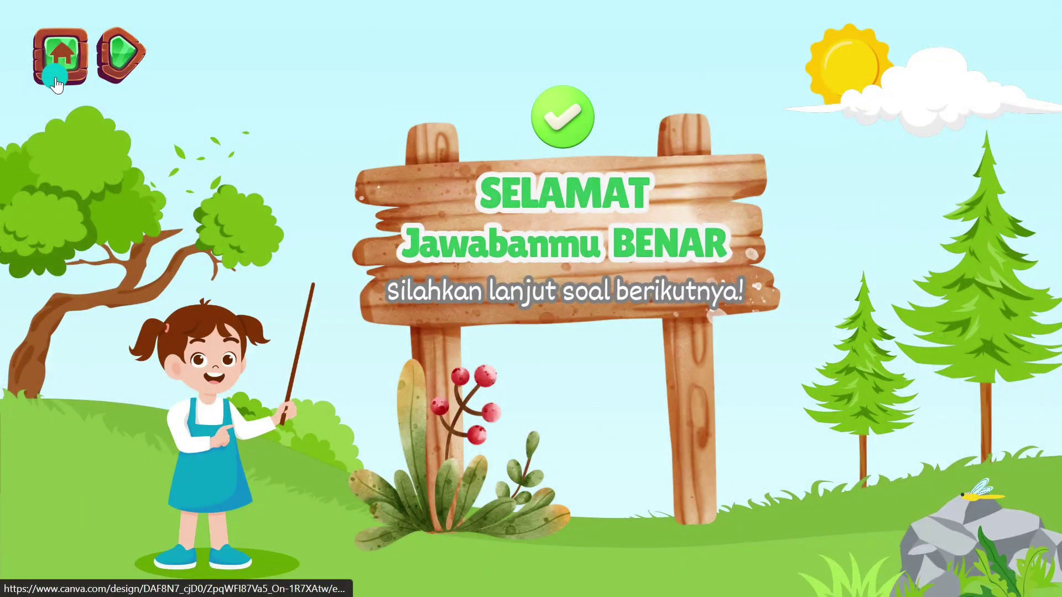
key(Escape)
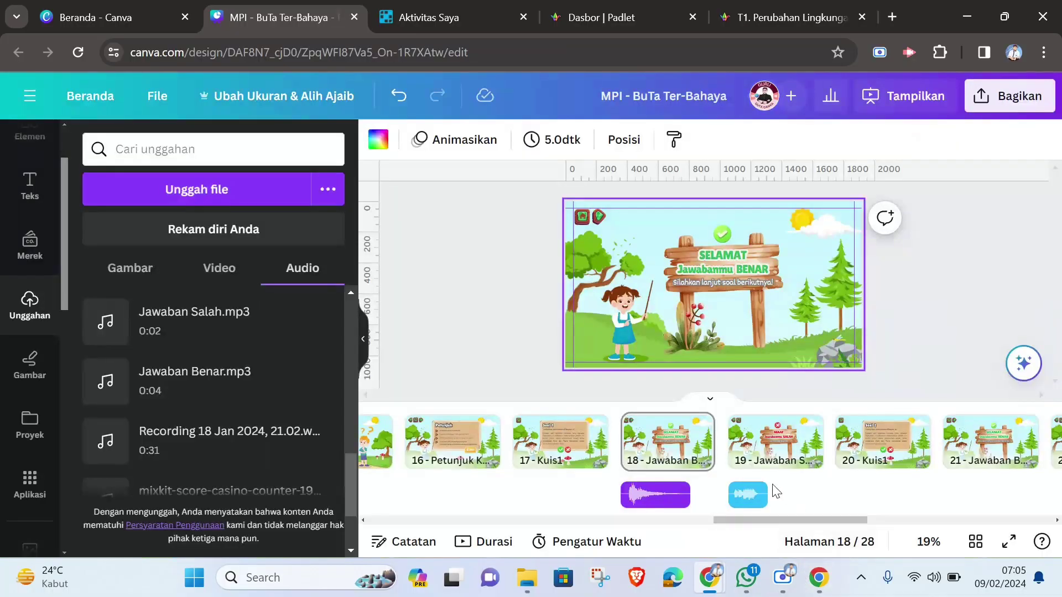
click(774, 443)
click(1009, 542)
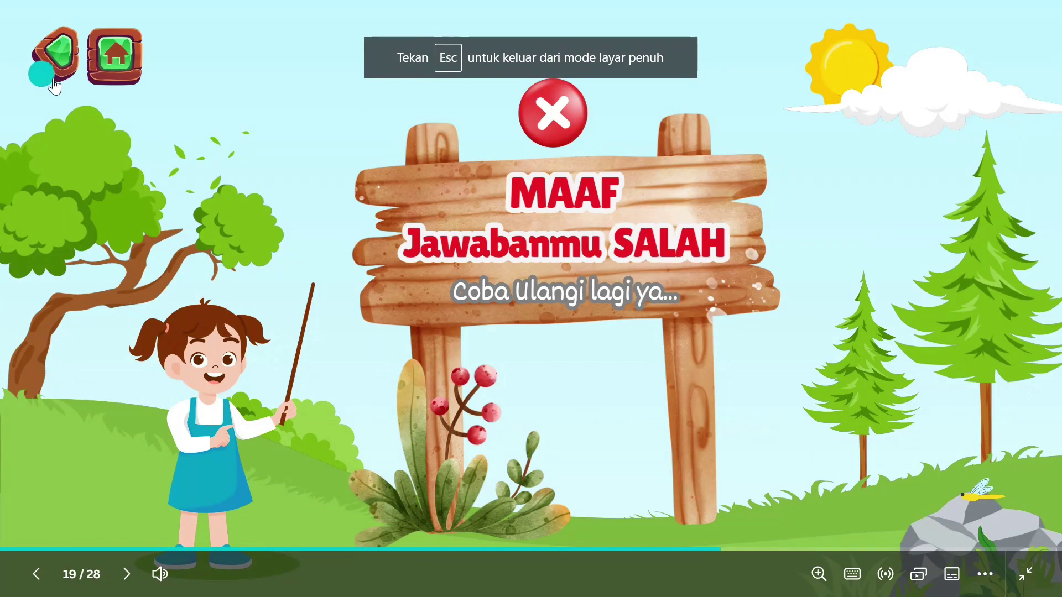
key(Escape)
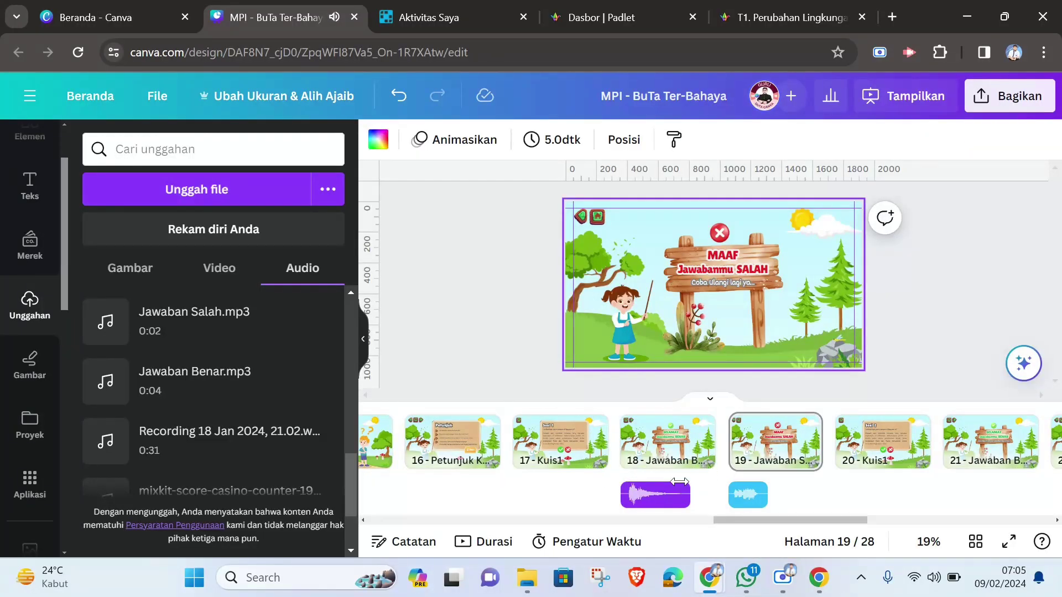
click(661, 451)
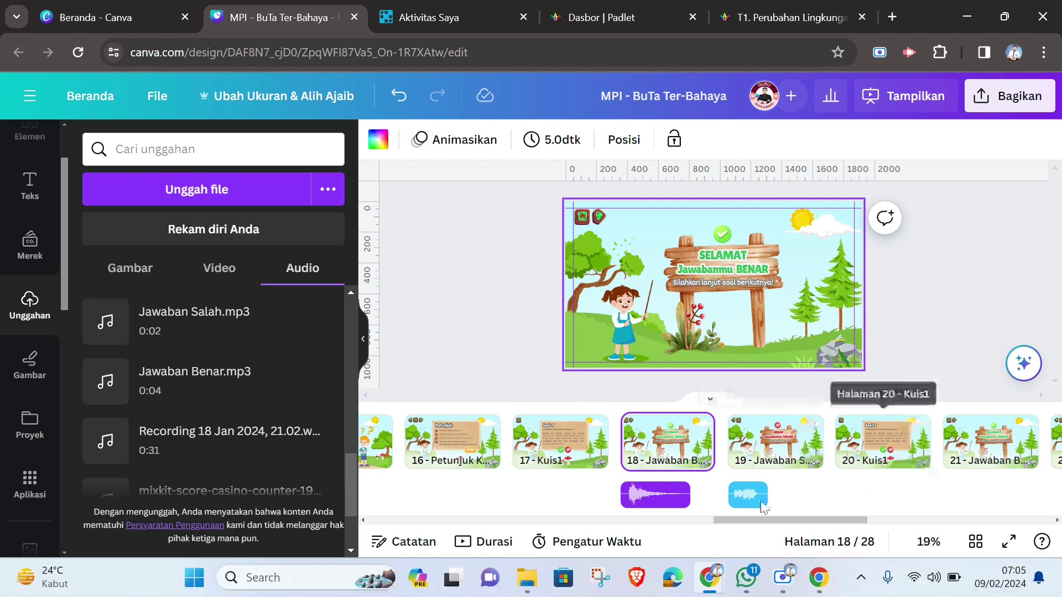
Copy the answer sounds of pages 18 and 19 together and paste them onto pages 21 and 22.
click(669, 493)
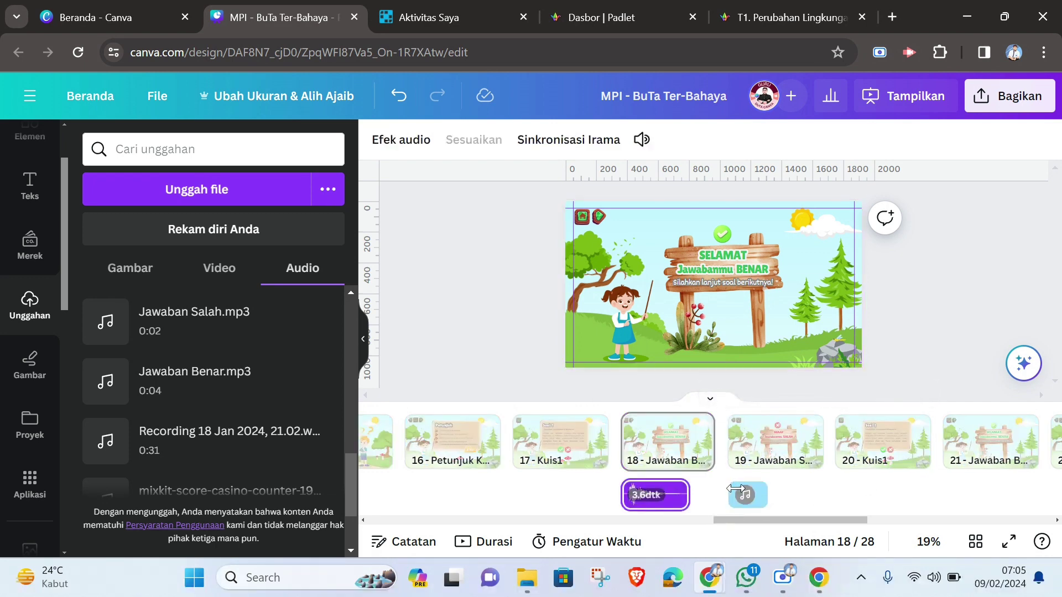
click(766, 504)
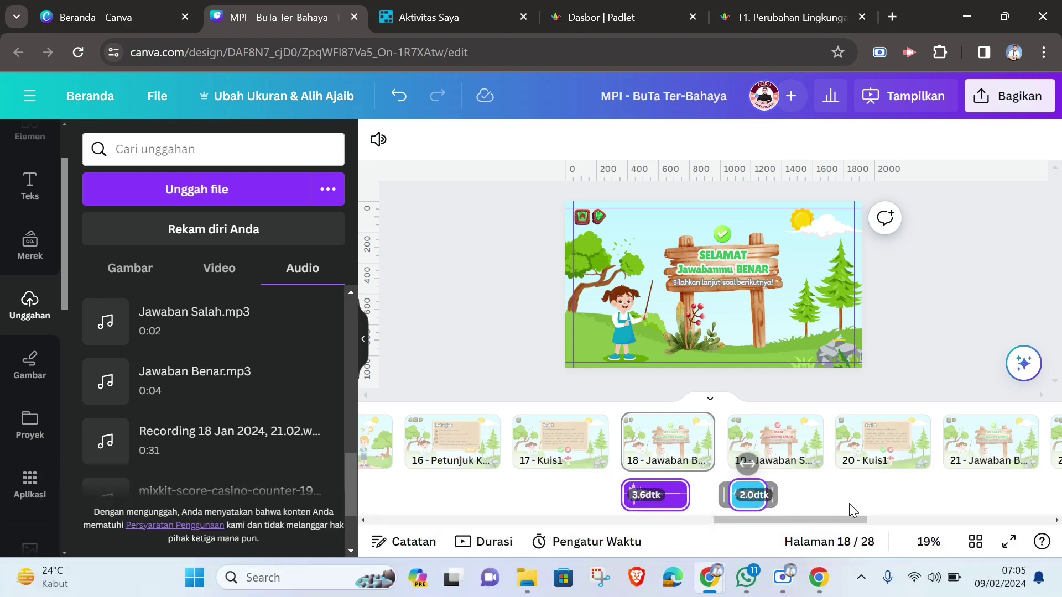
drag(825, 520, 880, 524)
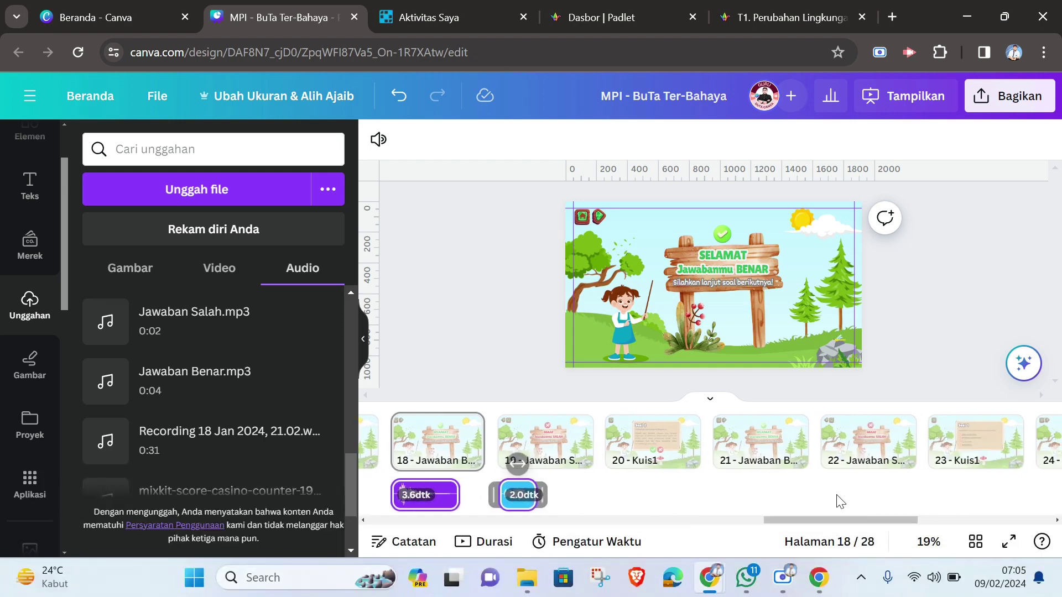
click(794, 459)
click(810, 495)
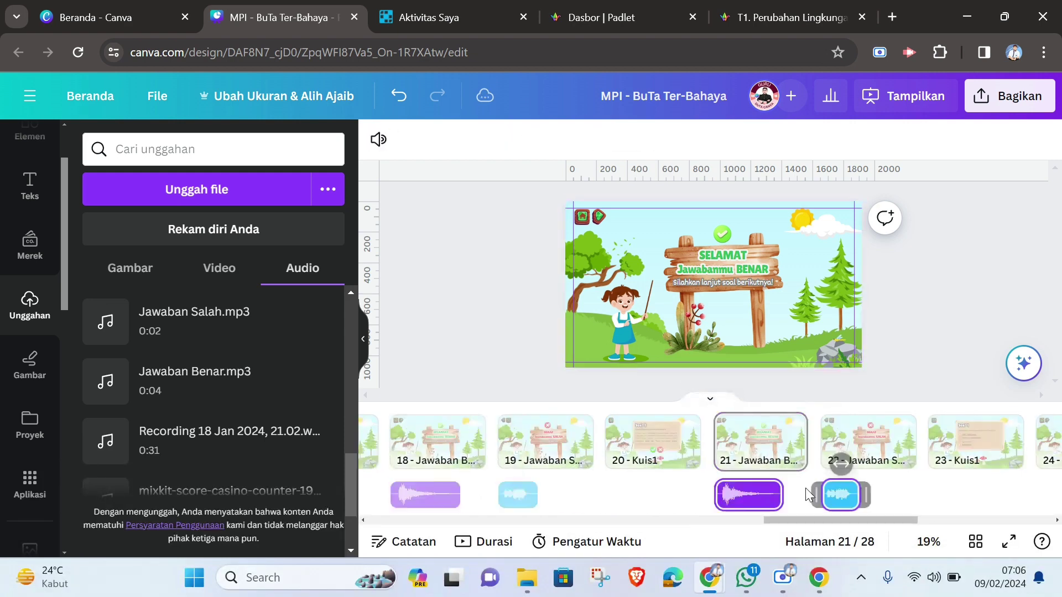
Paste the two copied answer sounds onto the correct-answer page 24 and the wrong-answer page 25.
drag(813, 519, 887, 513)
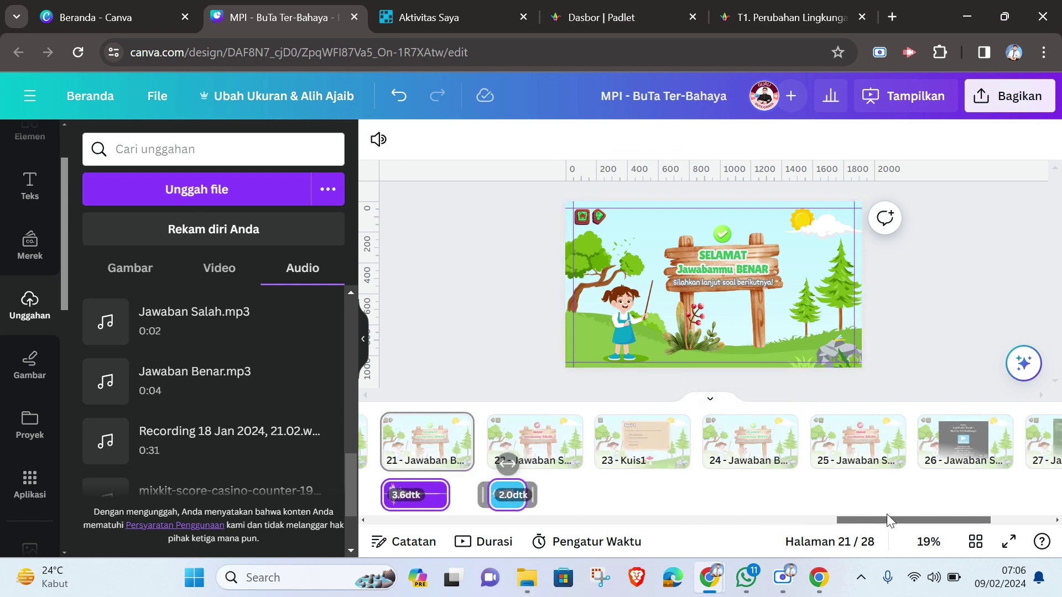
click(764, 458)
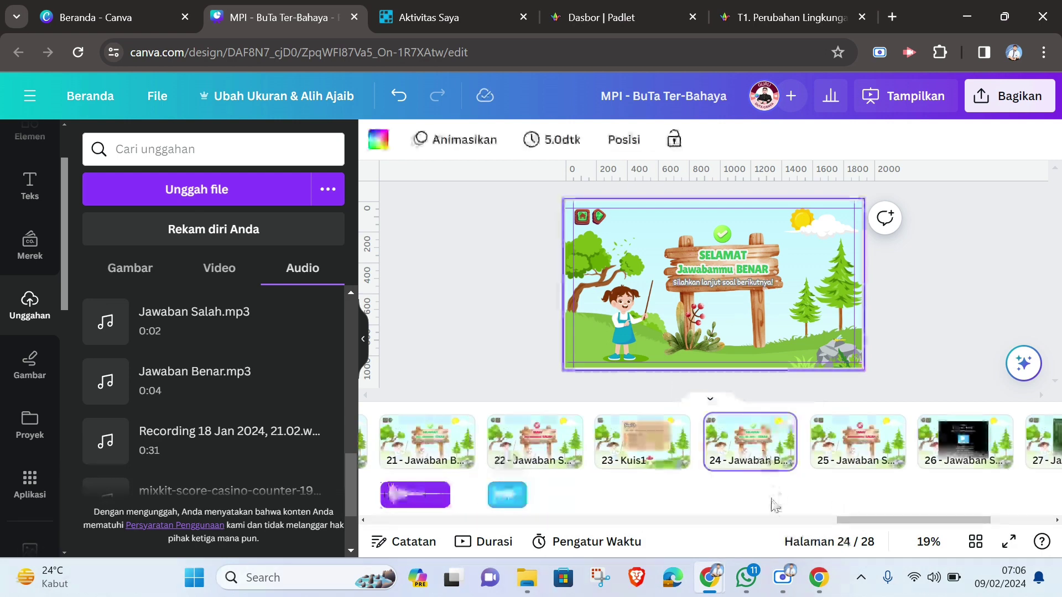
click(773, 500)
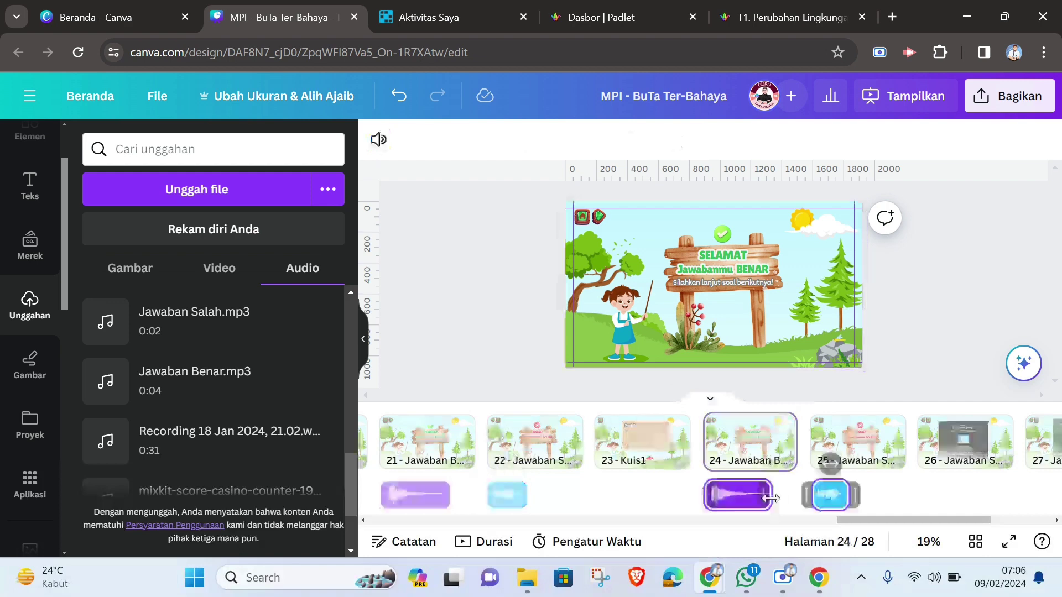
click(836, 495)
Go to the cover page and browse the uploaded audio and the audio library for background music.
drag(868, 523, 383, 530)
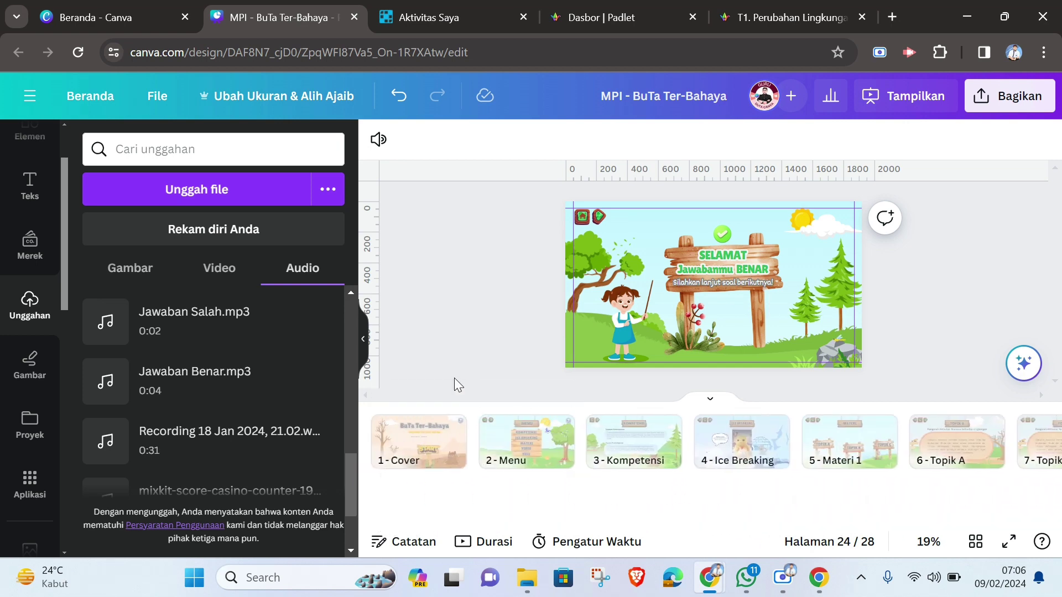
click(409, 451)
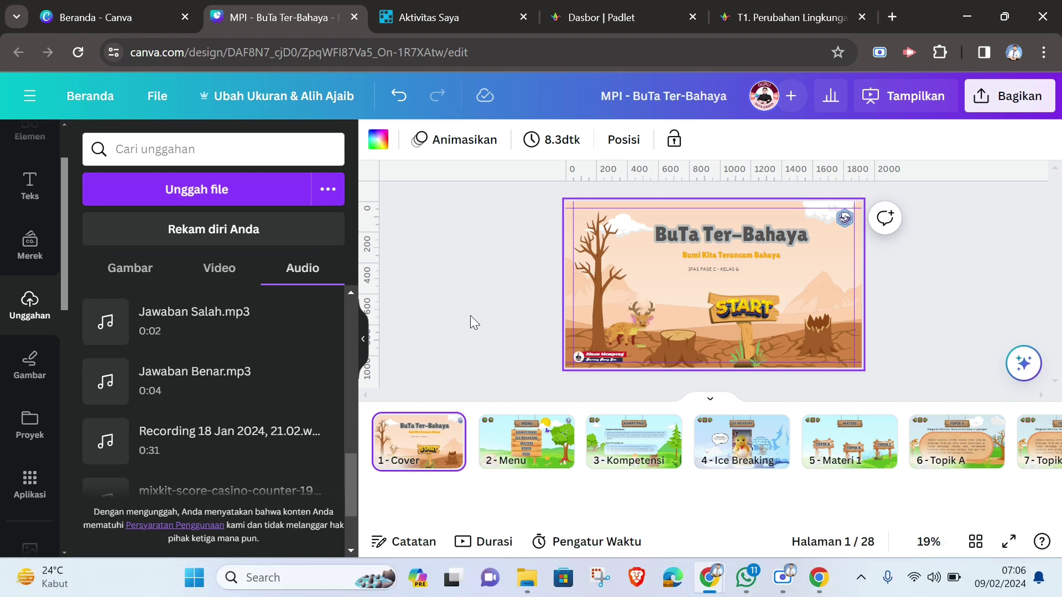
scroll(330, 387, up, 10)
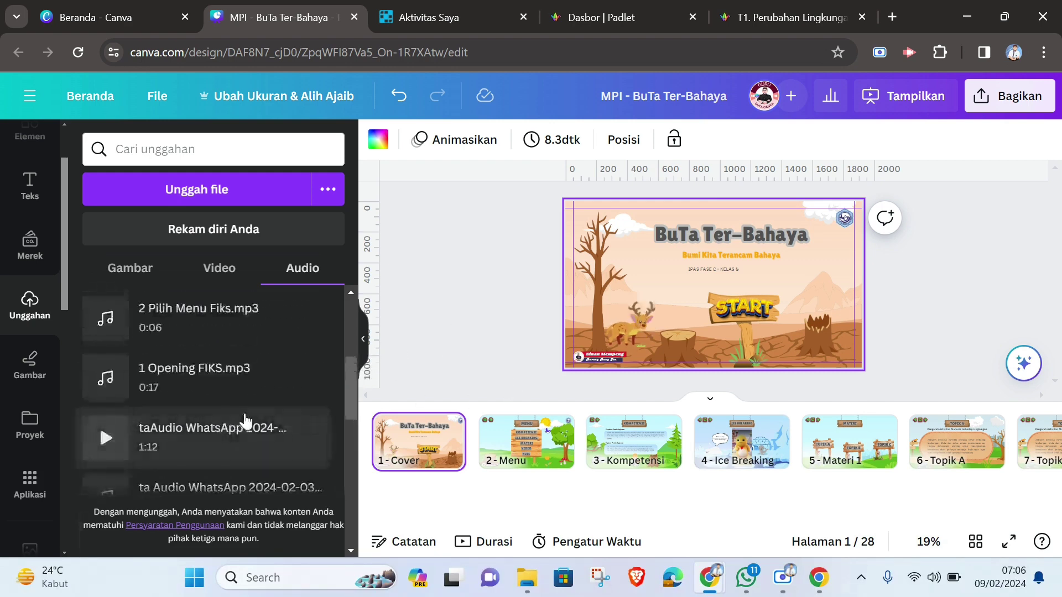
scroll(244, 423, down, 3)
scroll(33, 444, down, 1)
scroll(33, 444, down, 5)
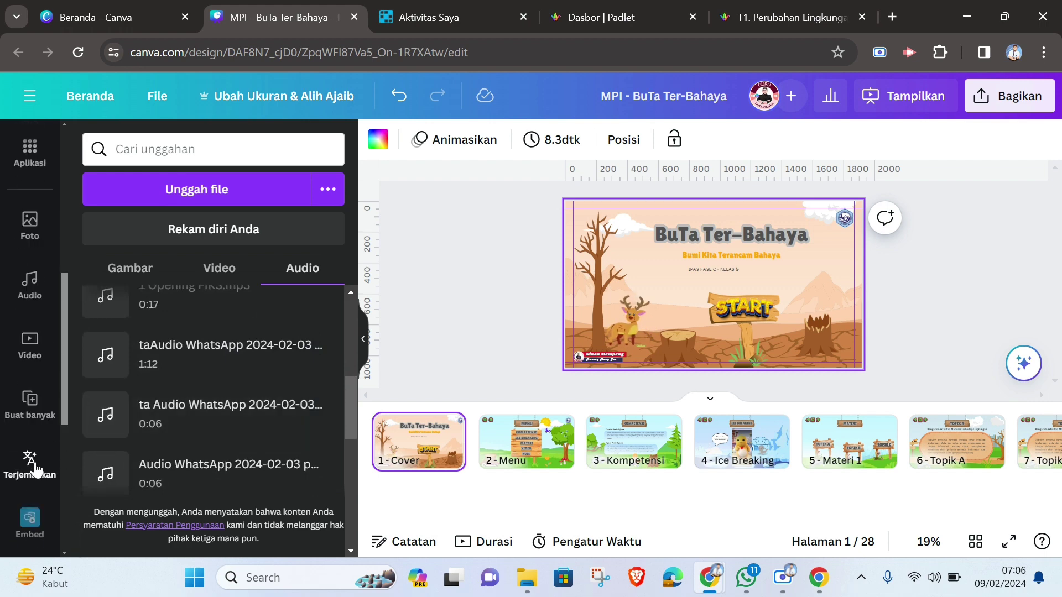
scroll(30, 437, up, 3)
click(34, 382)
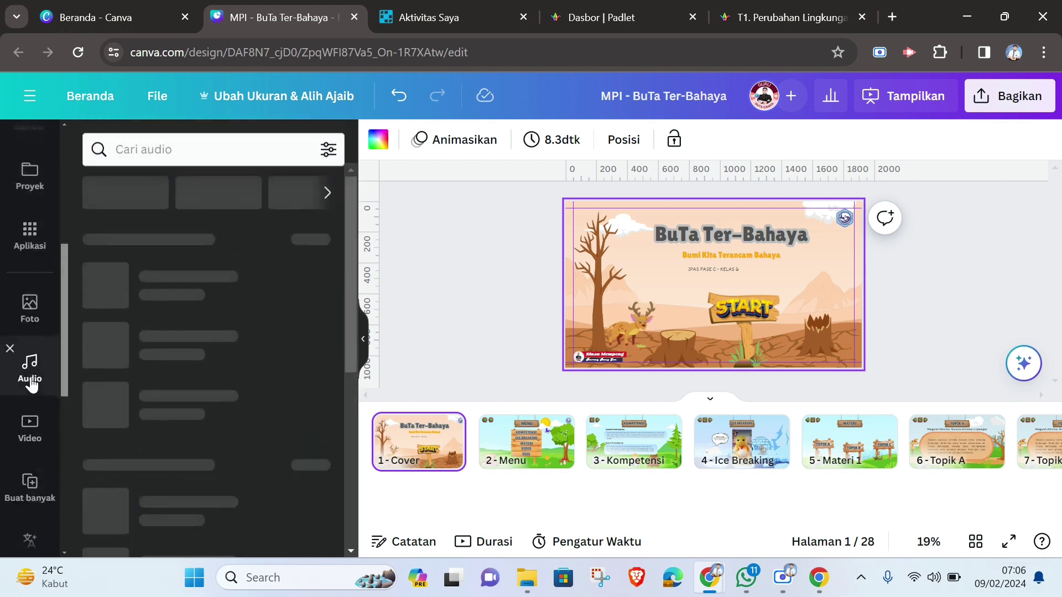
click(167, 147)
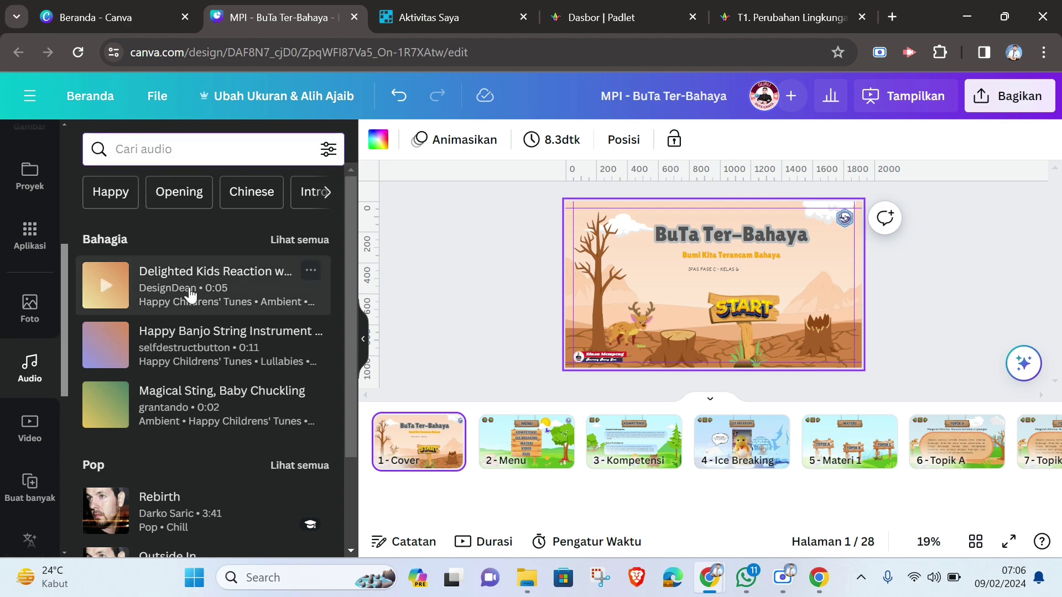
scroll(189, 292, down, 8)
scroll(214, 439, down, 3)
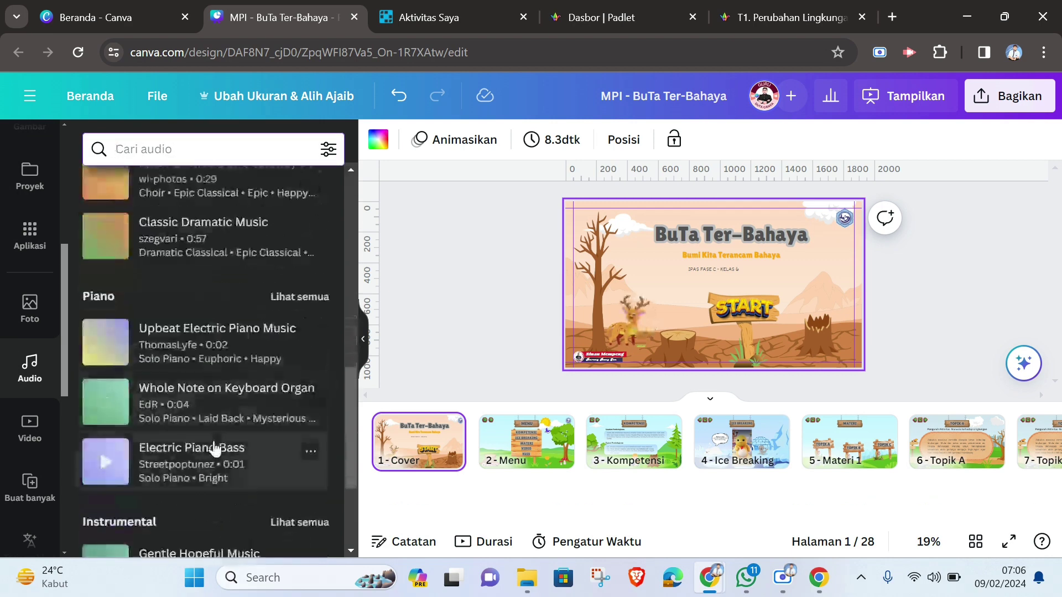
scroll(34, 403, up, 5)
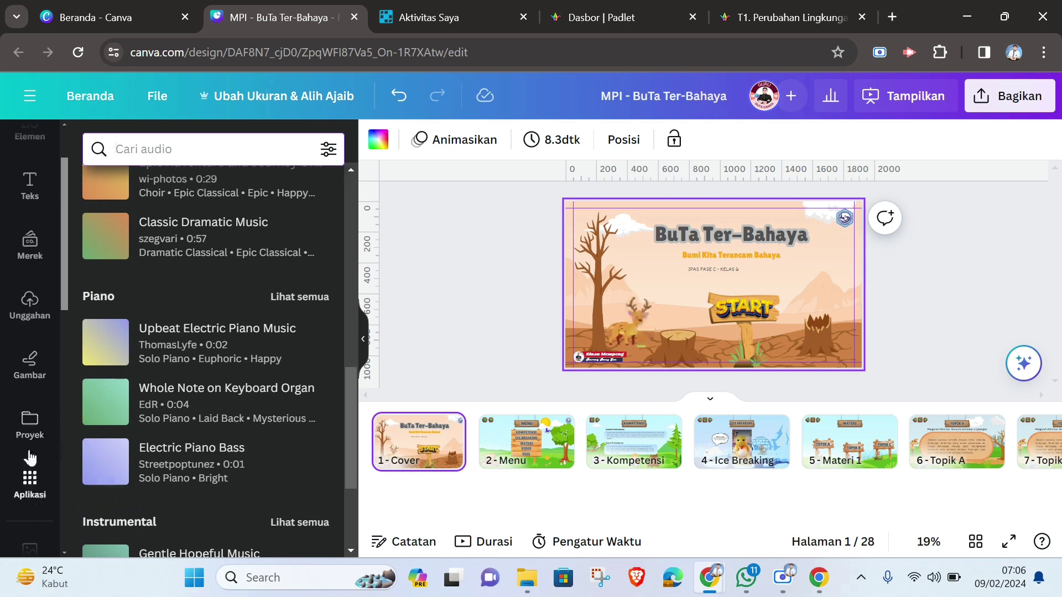
Add the uploaded audio y2mate.com - Cute Avalanche as background music starting at the cover page.
click(29, 304)
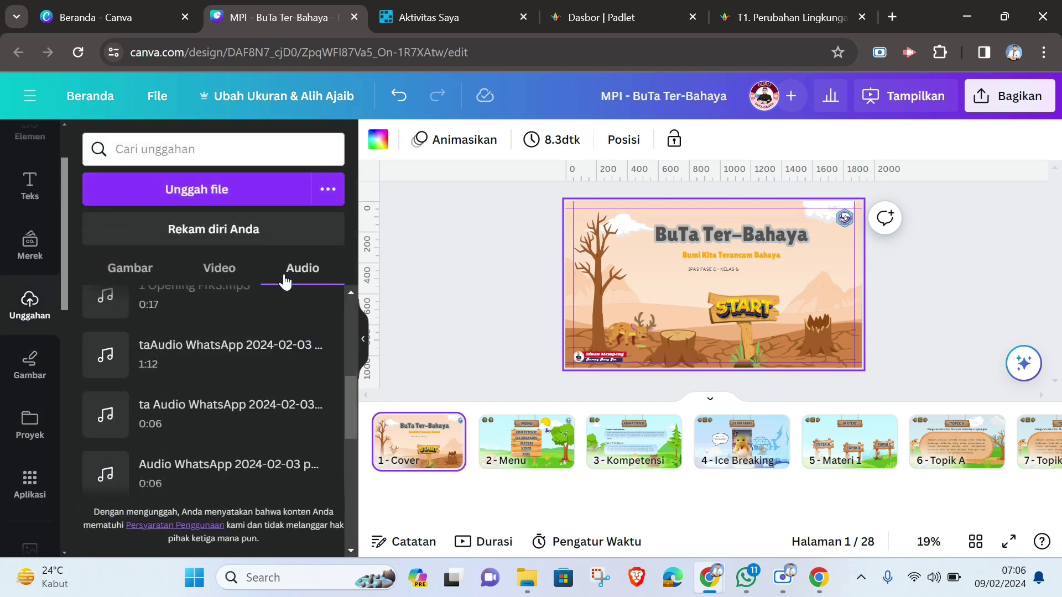
scroll(232, 437, down, 5)
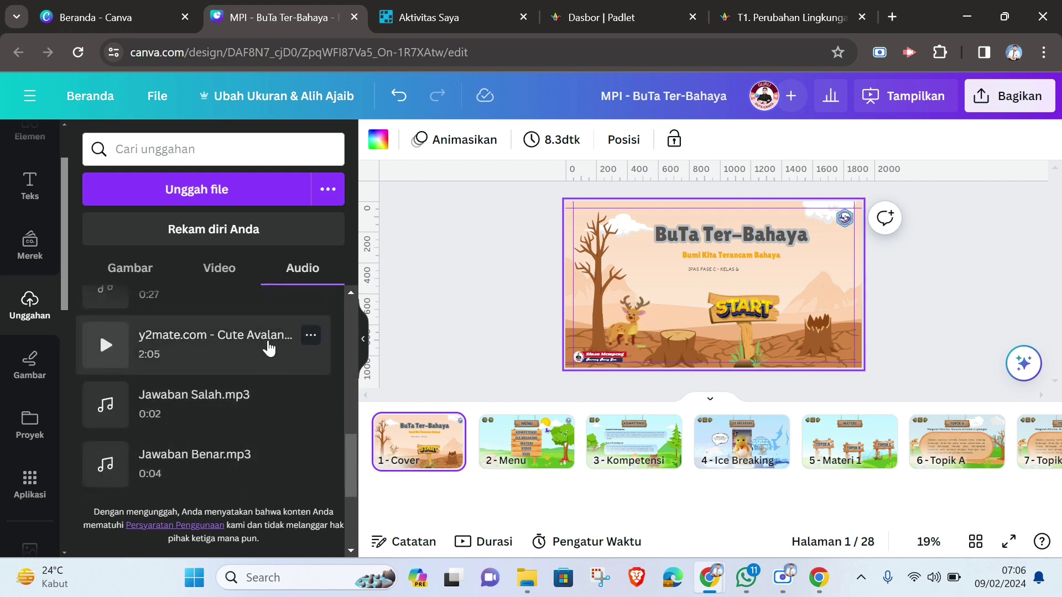
click(98, 330)
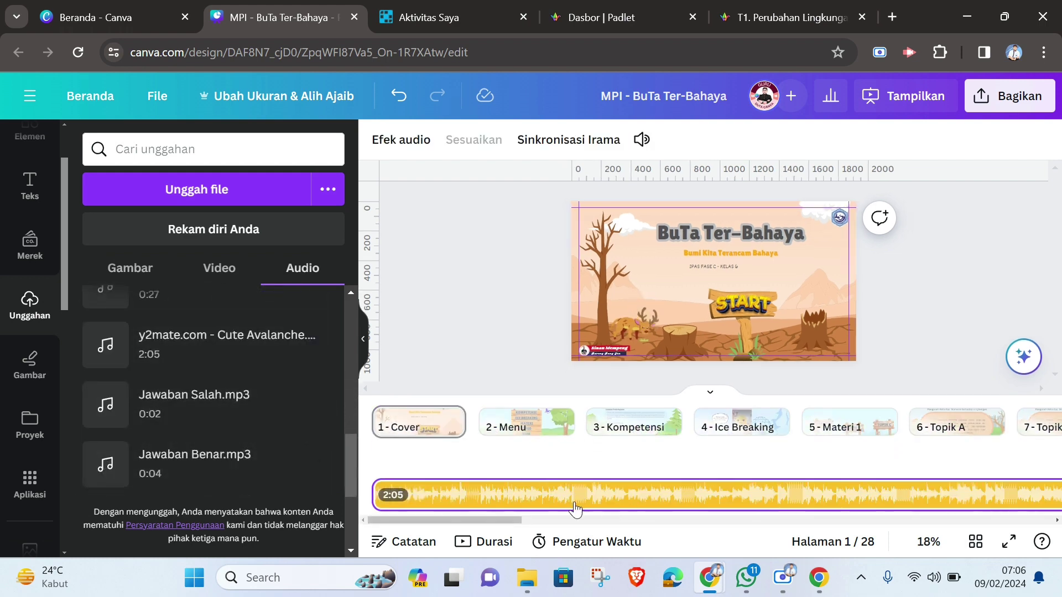
click(363, 338)
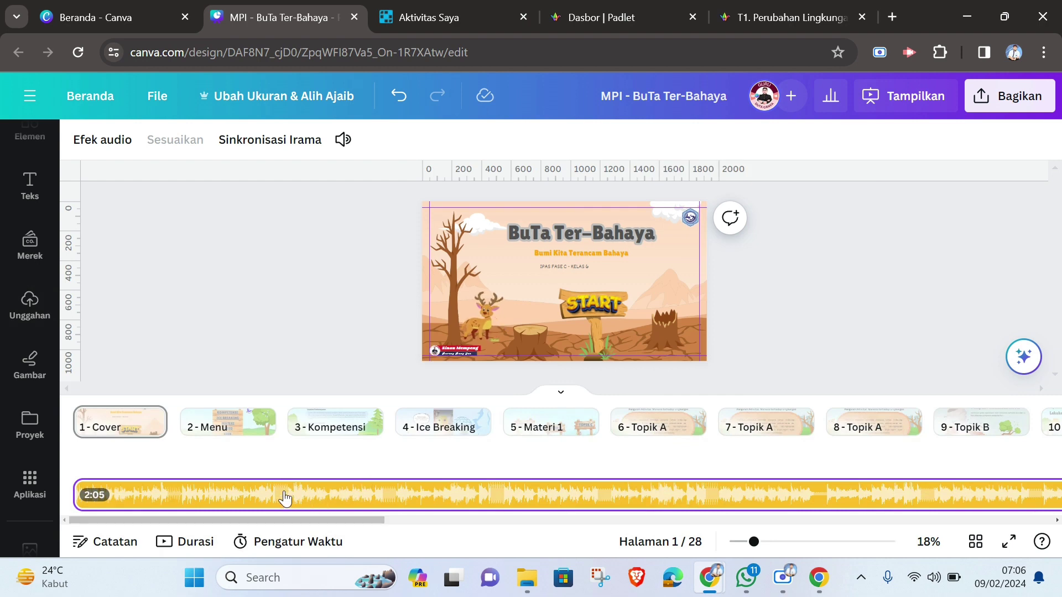
Set the background music's fade-in to 0.4 s, fade-out to 0.7 s, and volume to 10.
click(88, 138)
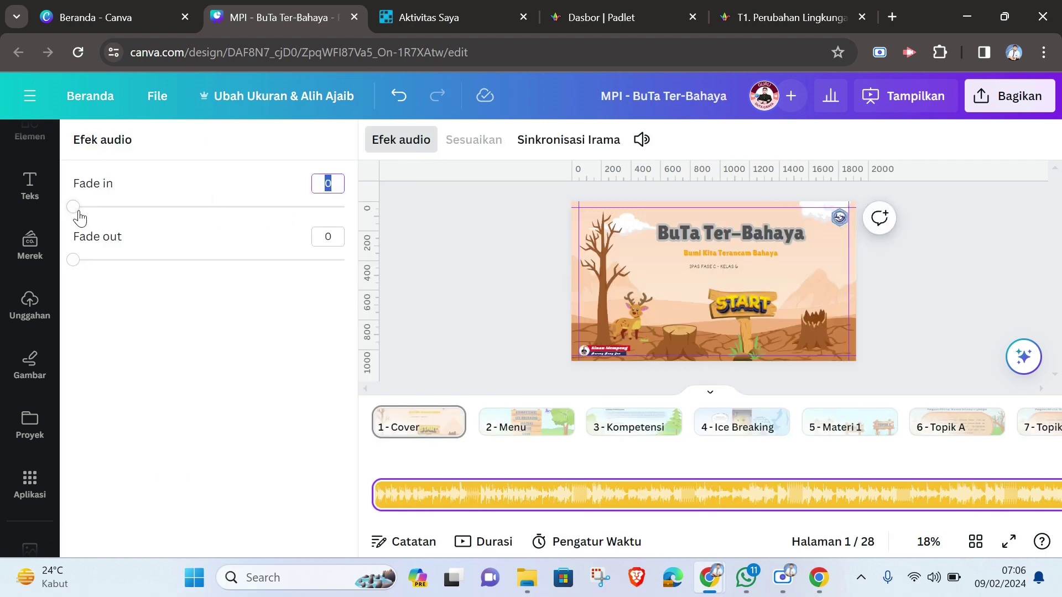
drag(77, 217, 94, 217)
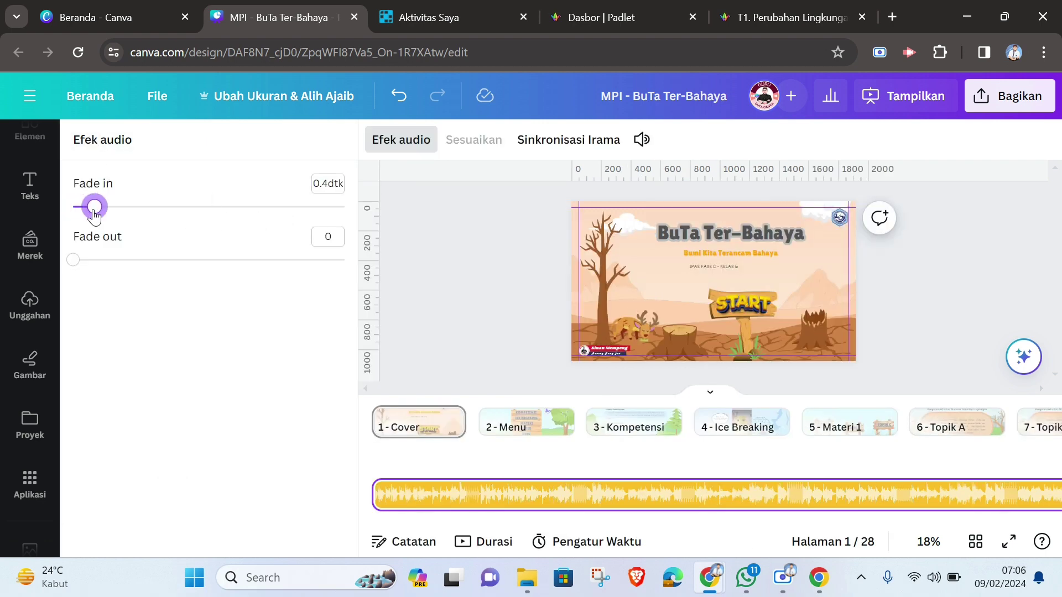
drag(75, 260, 113, 263)
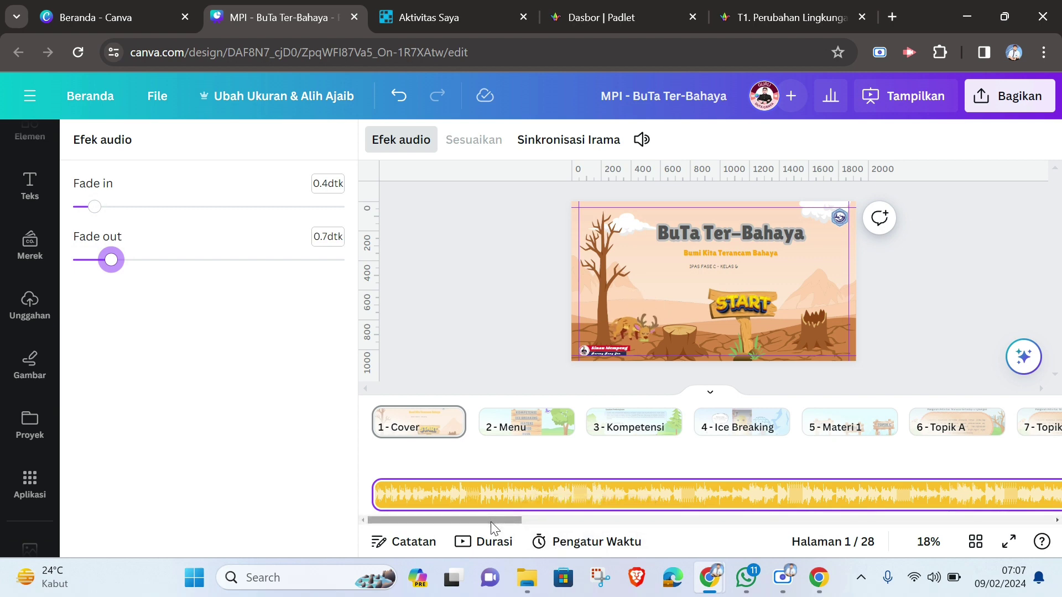
click(642, 142)
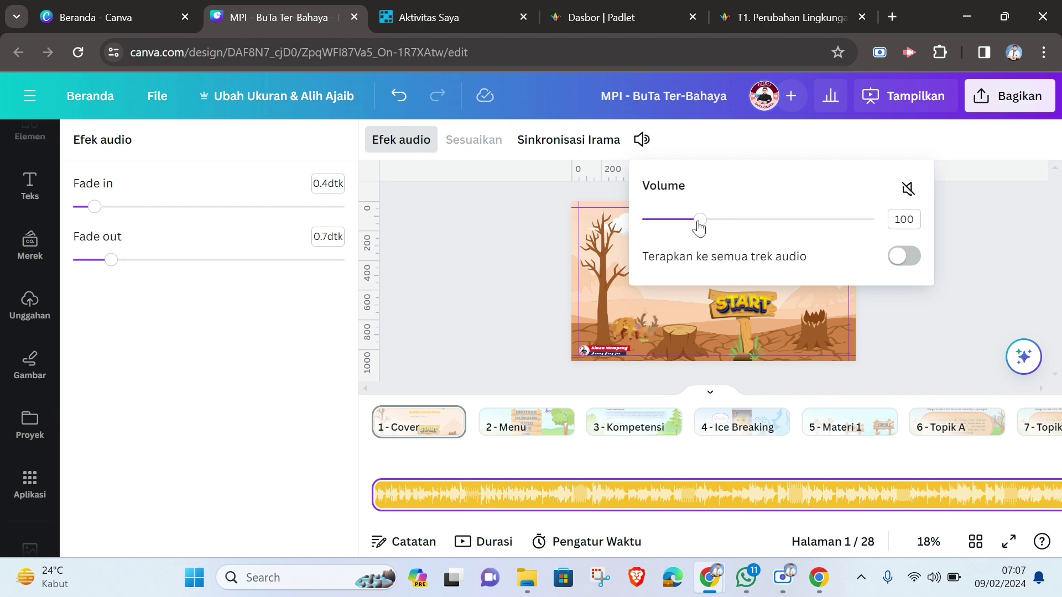
drag(697, 221, 652, 226)
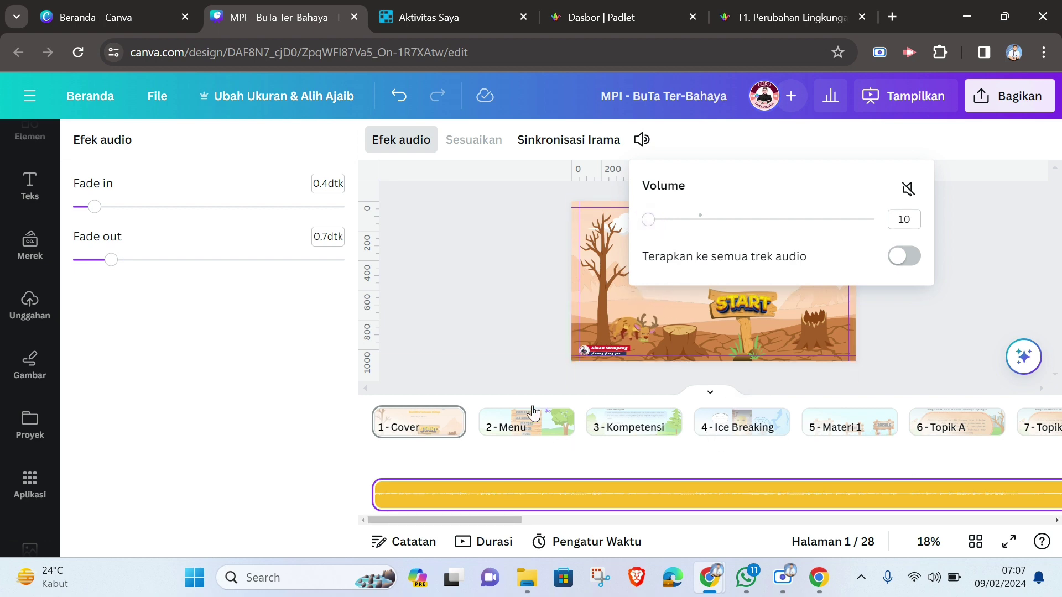
Preview the cover in full screen to hear the background music, and check the track's volume setting again.
click(1009, 542)
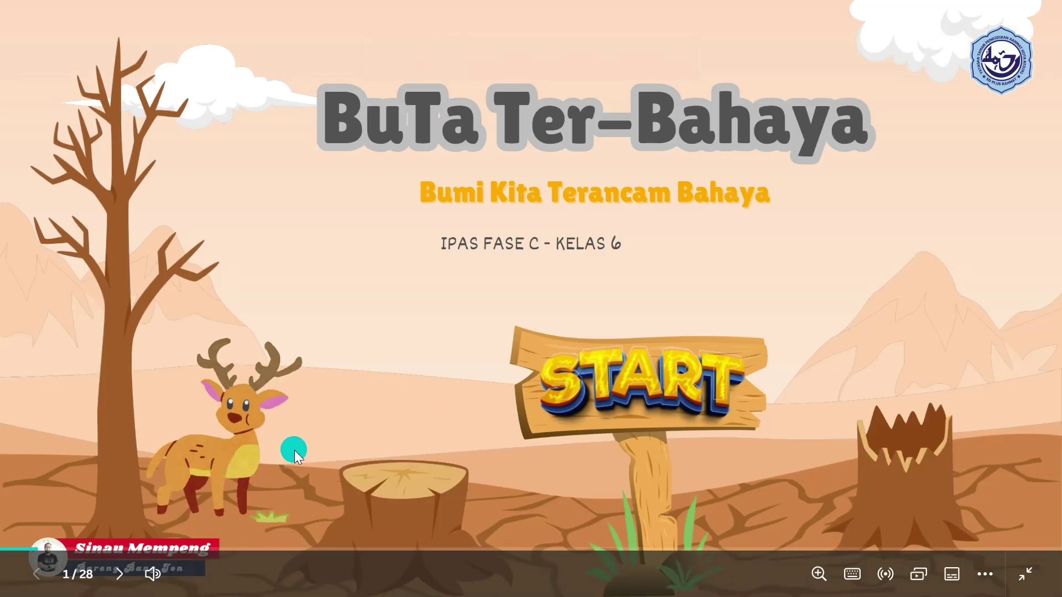
key(Escape)
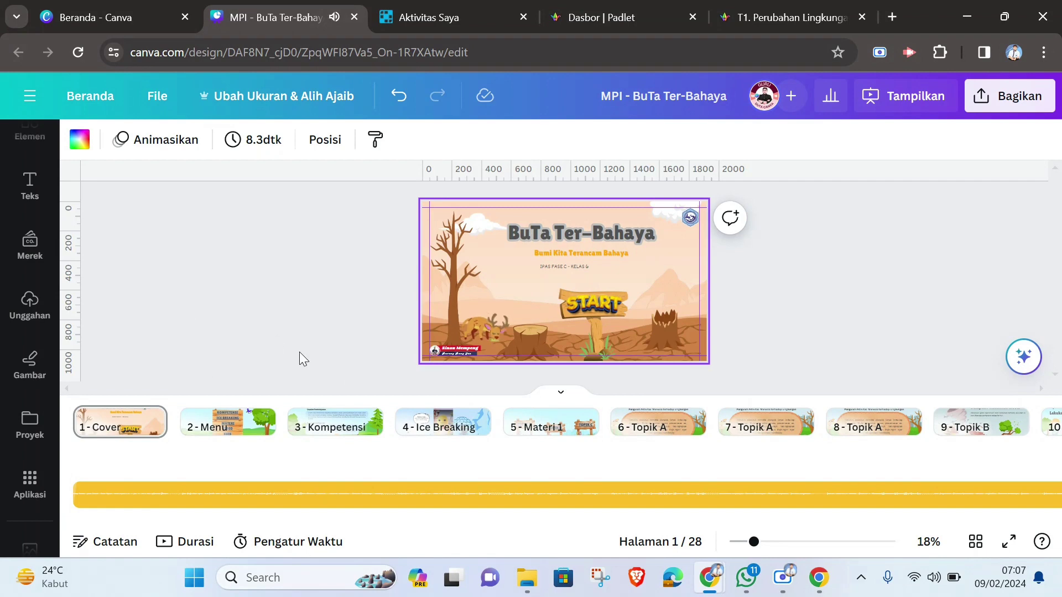
click(221, 496)
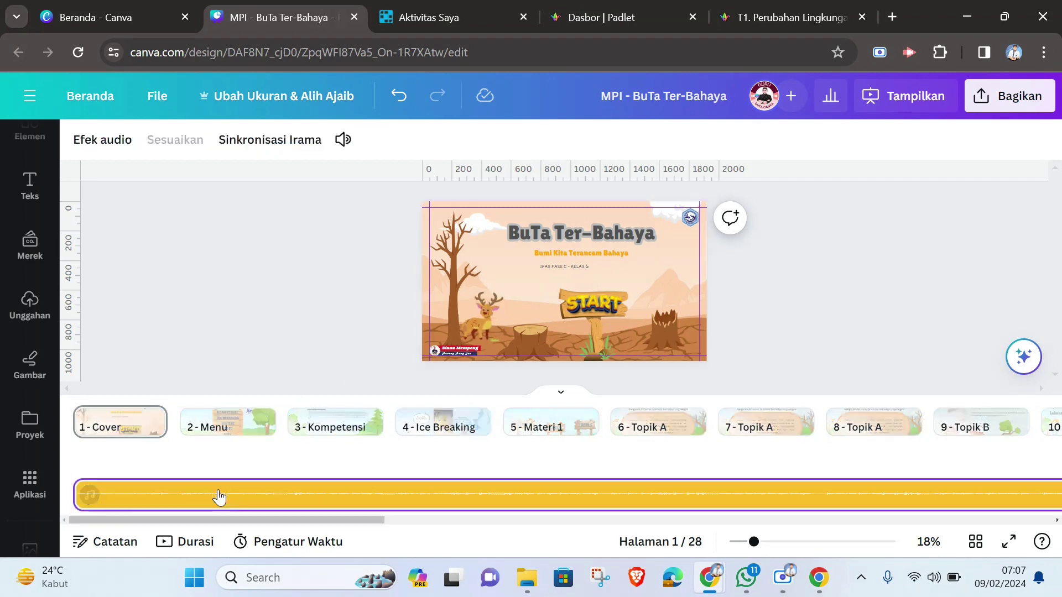
click(346, 142)
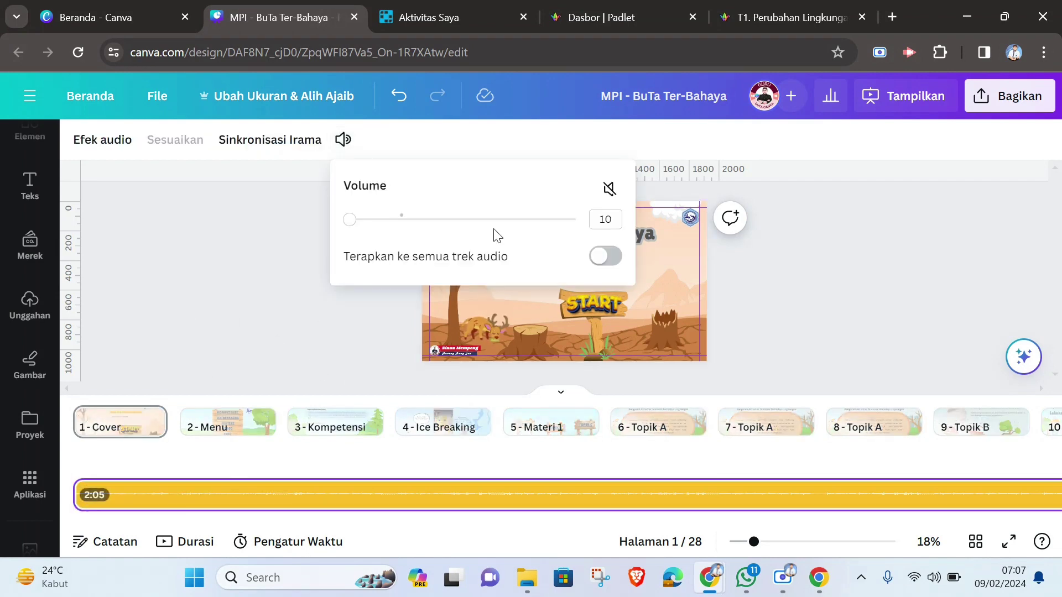
click(609, 221)
click(274, 287)
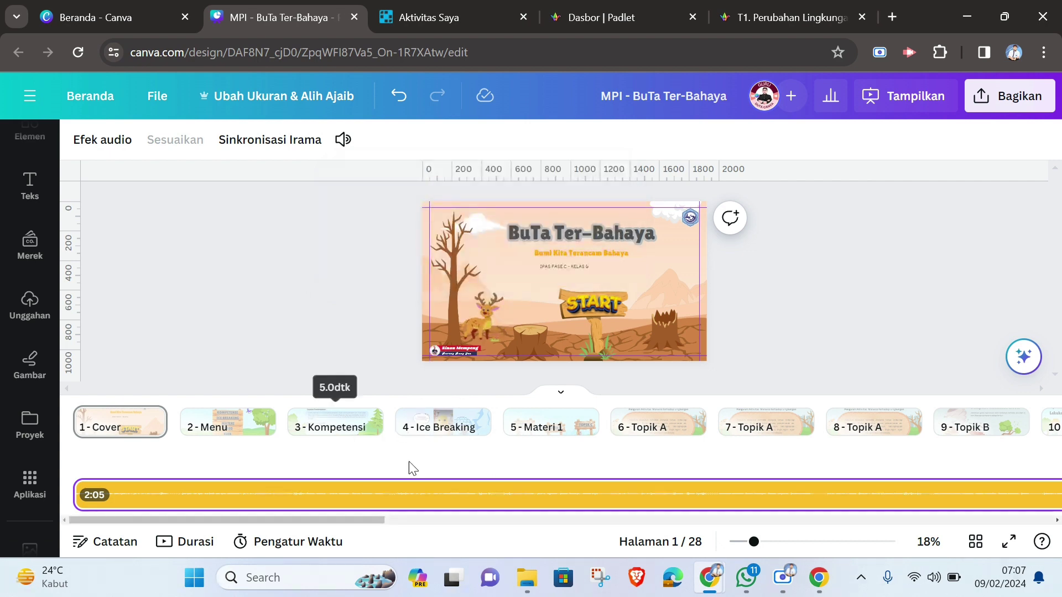
Duplicate the background music track after its end so that music continues through page 28, and return to the cover.
drag(382, 520, 818, 536)
scroll(819, 536, right, 10)
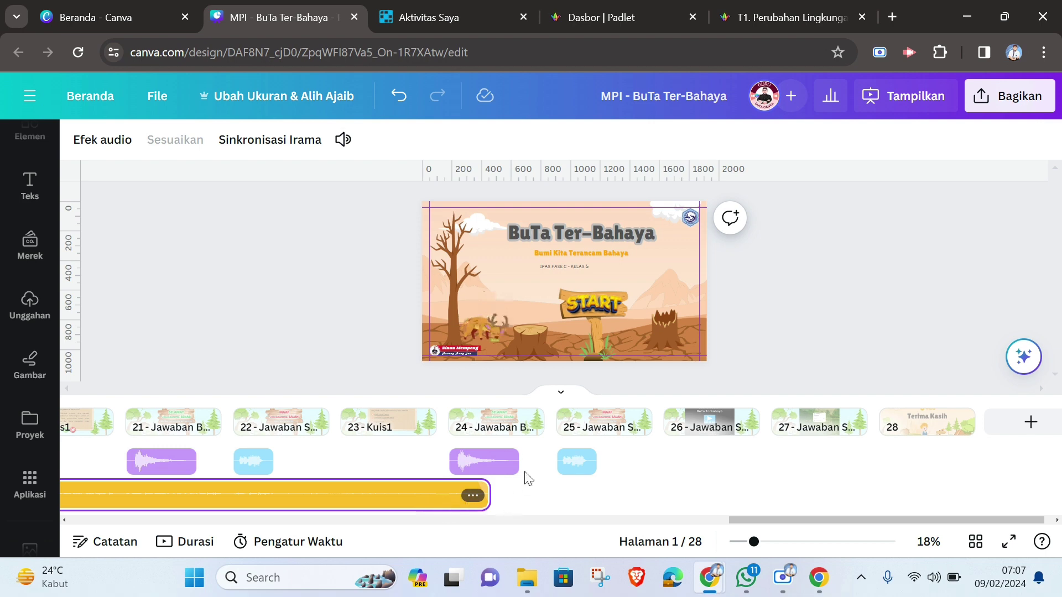
click(472, 497)
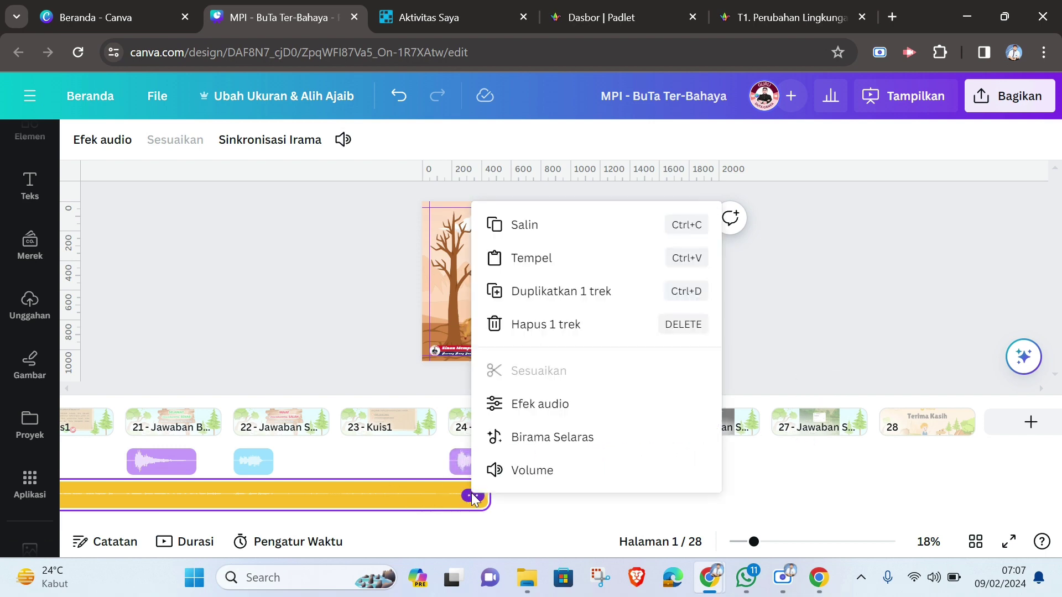
click(545, 291)
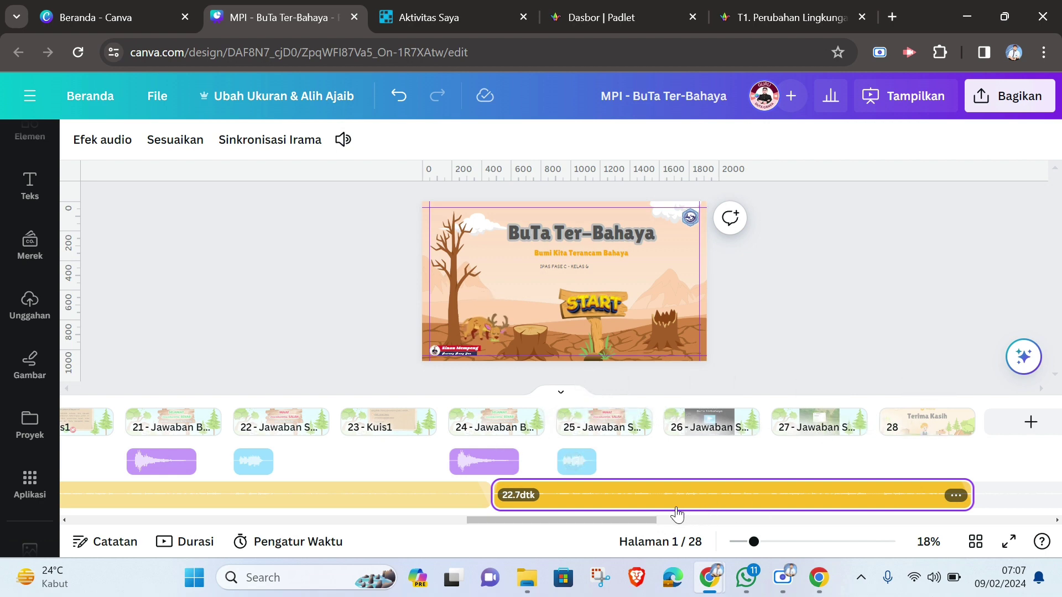
drag(635, 519, 191, 501)
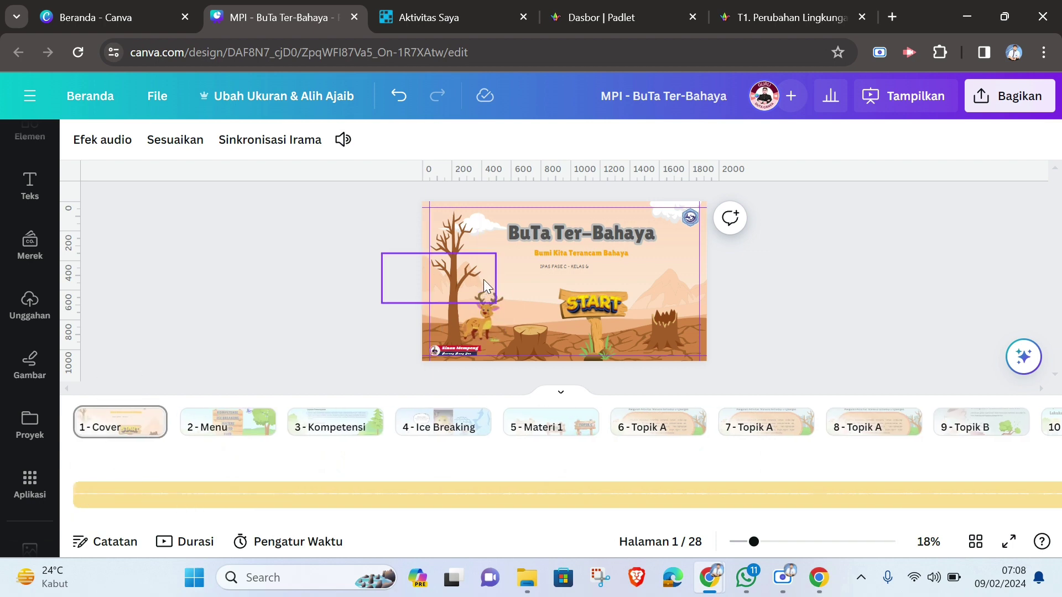
click(684, 244)
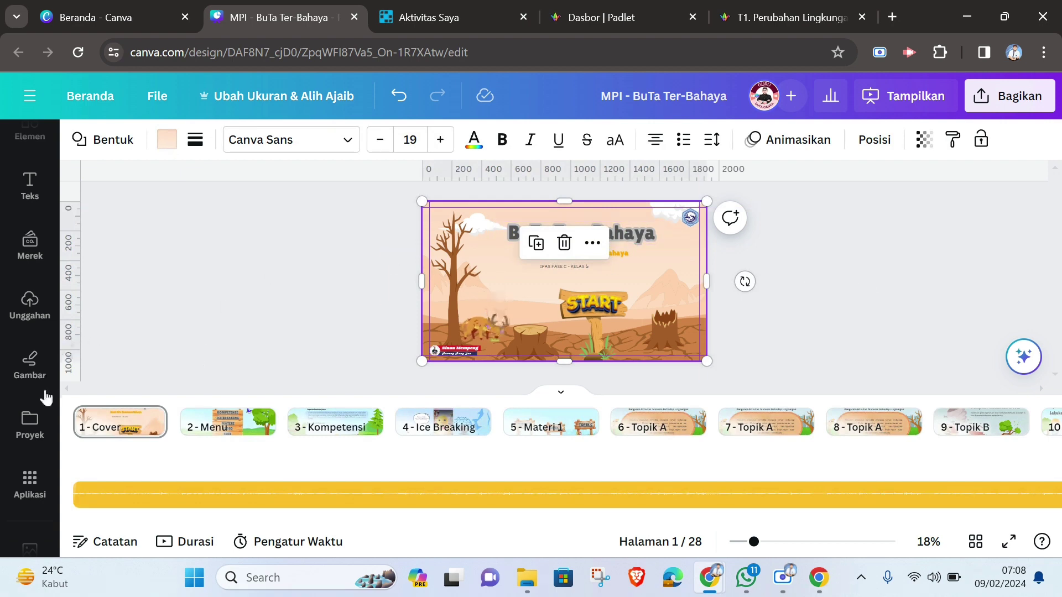
scroll(33, 421, up, 2)
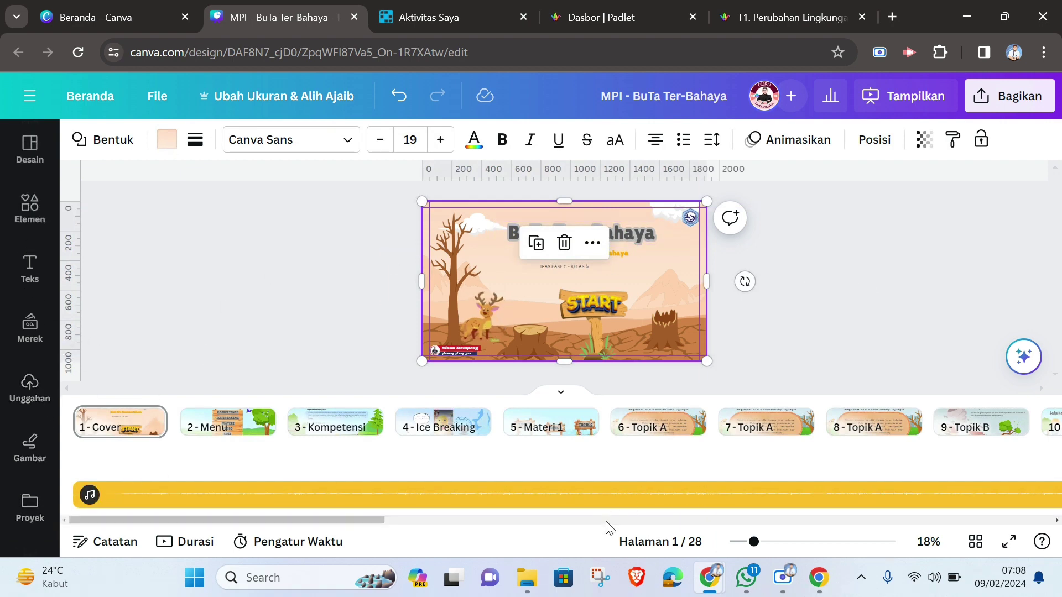
Start a self-recording from the uploads, using the Kamera mode with the camera source set to Tanpa kamera.
click(259, 314)
scroll(31, 320, down, 2)
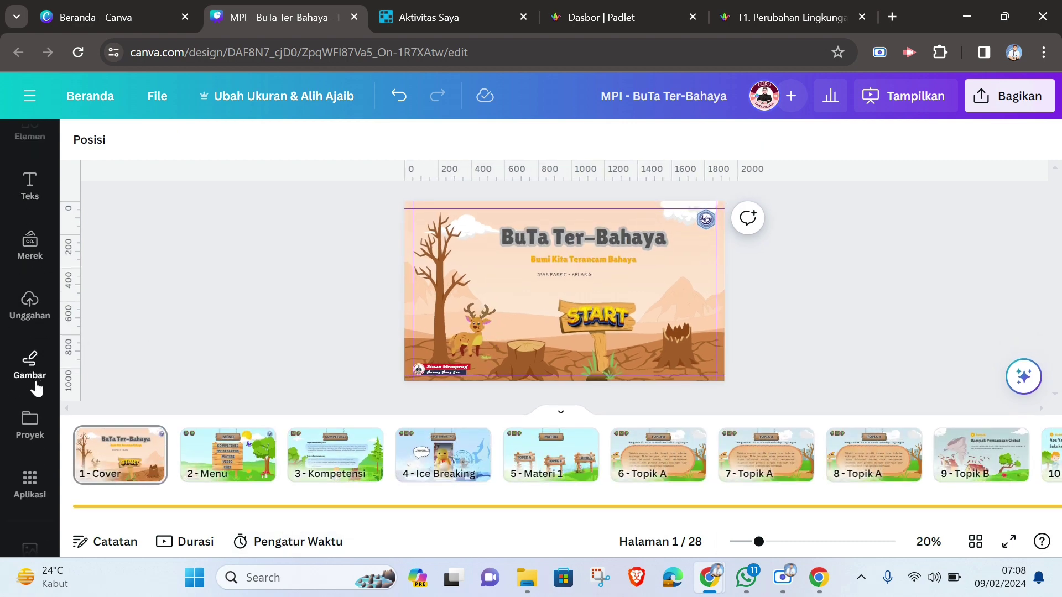
scroll(37, 389, up, 2)
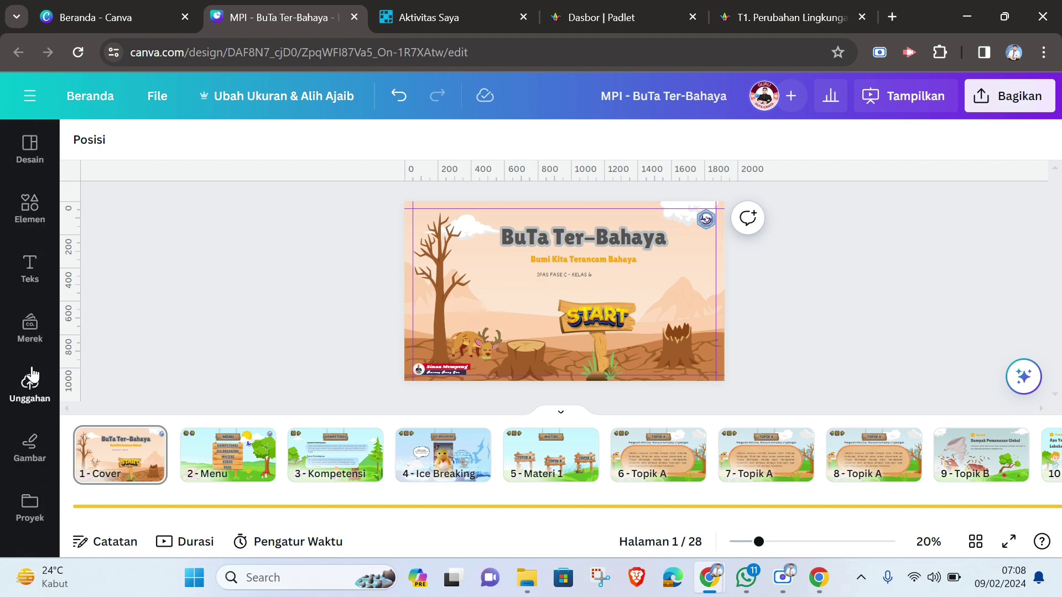
click(30, 380)
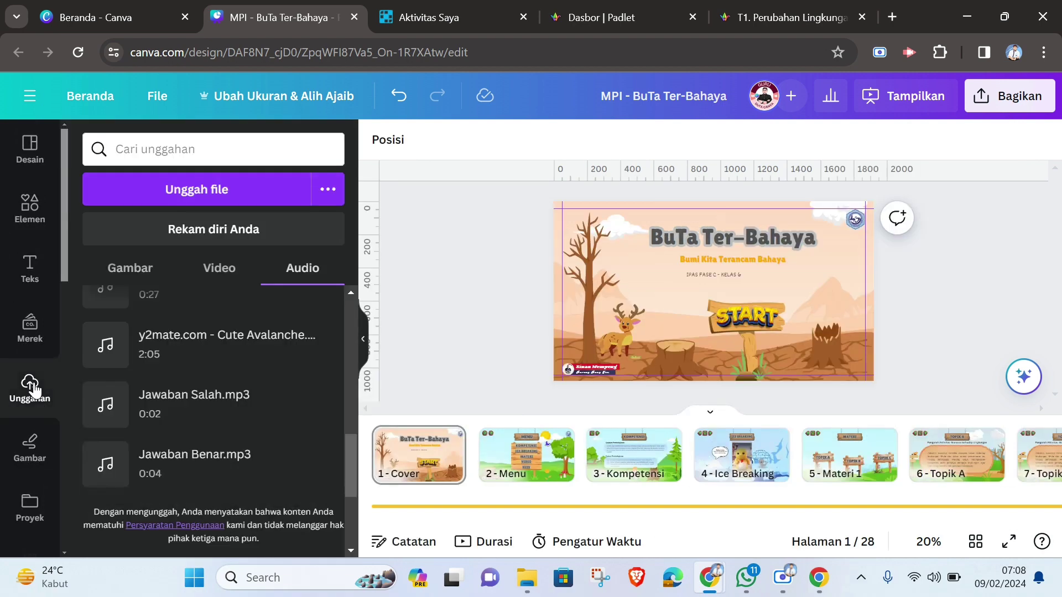
click(151, 235)
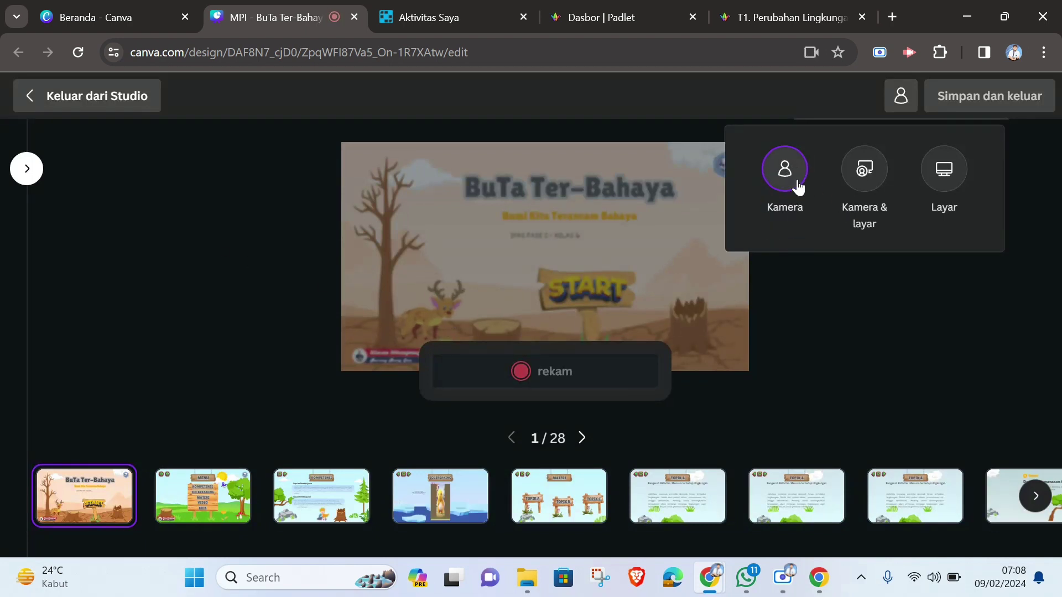
click(780, 178)
click(972, 270)
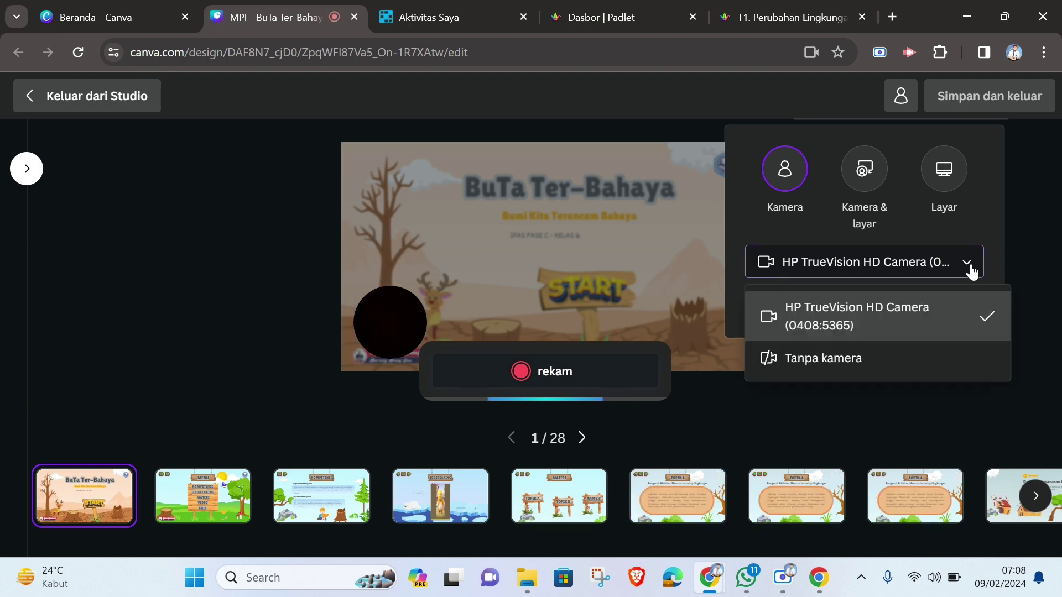
click(821, 357)
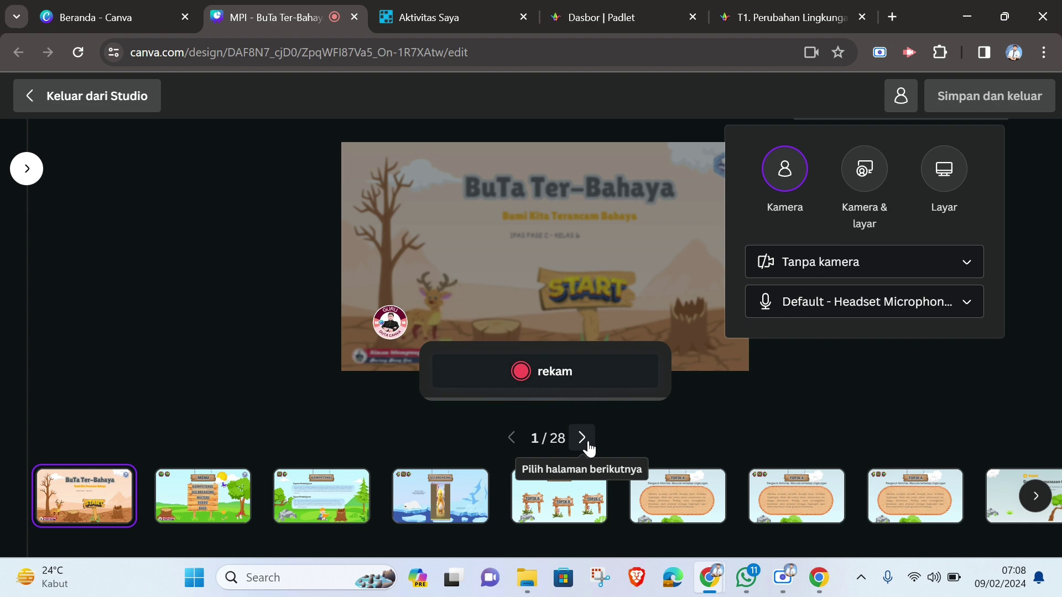
Record voice narration over the cover, menu and Kompetensi pages, finish the recording, and save it to the design.
click(534, 375)
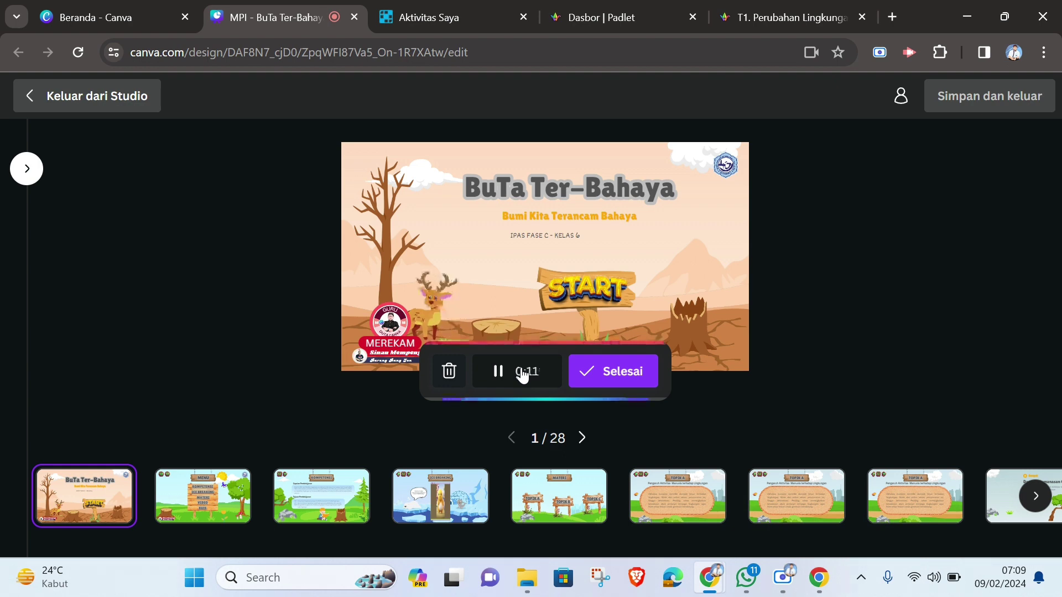
click(582, 438)
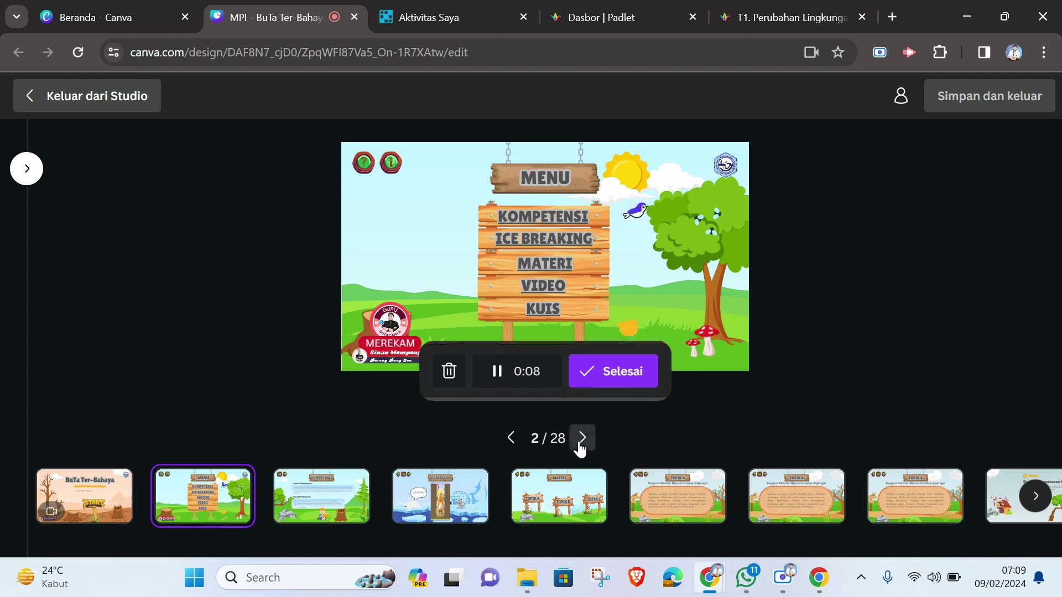
click(582, 438)
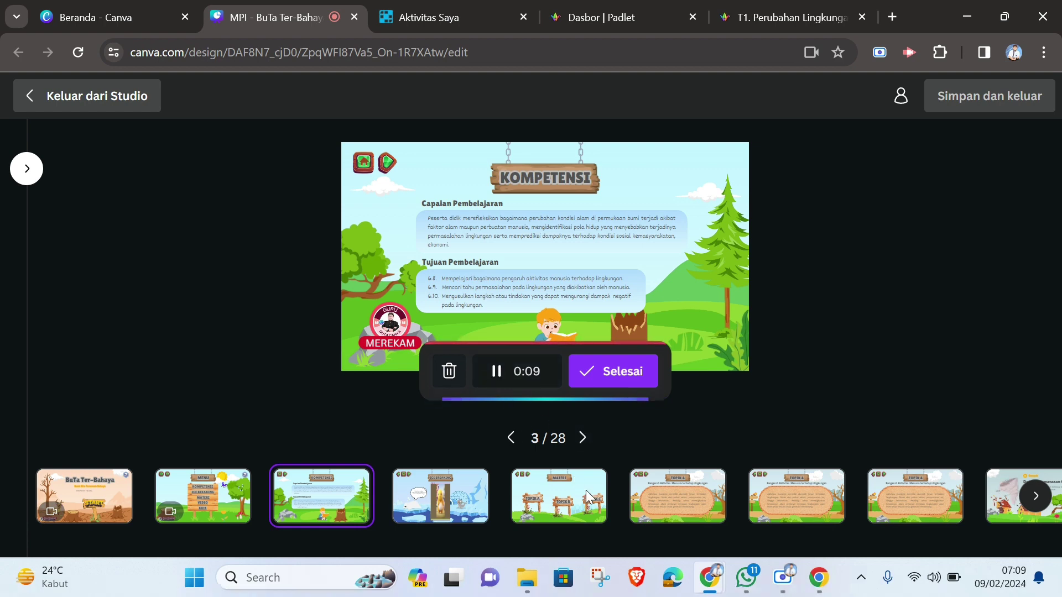
key(space)
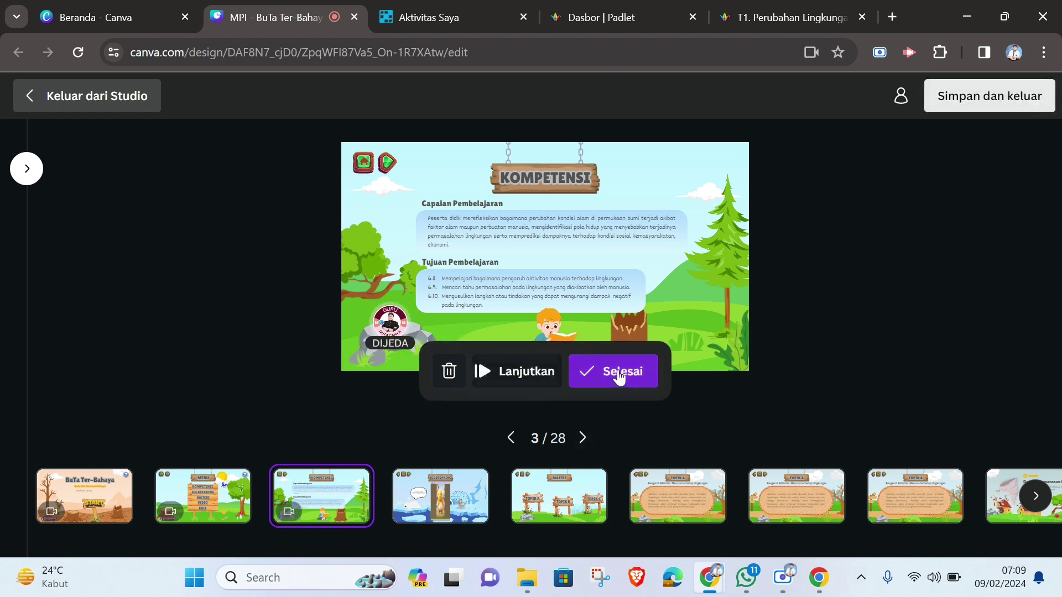
click(620, 379)
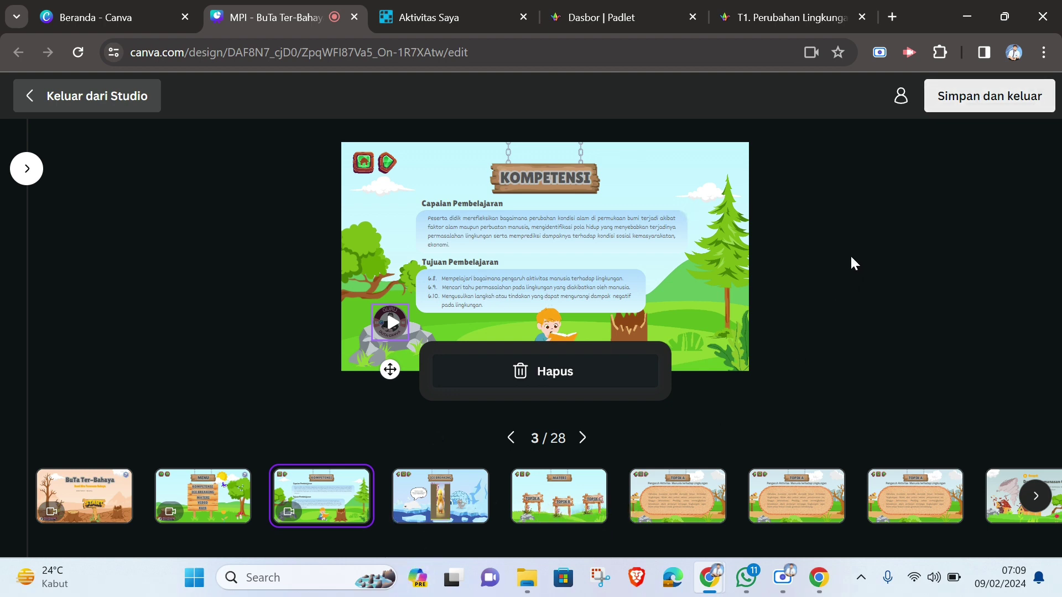
click(949, 106)
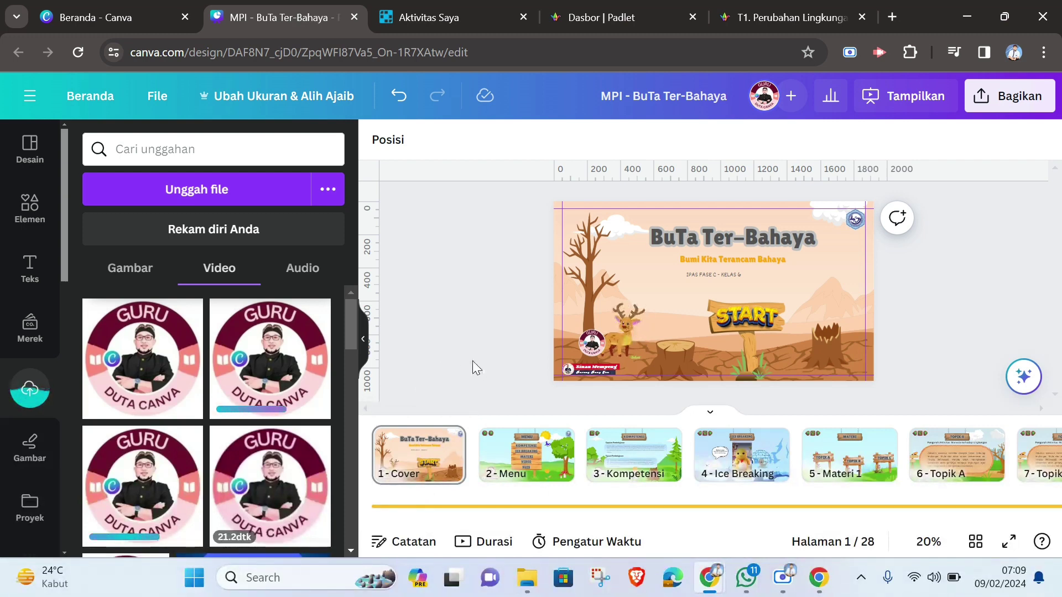
Check the narration bubbles on the cover and menu pages, and preview the cover's narration in full screen.
key(Page_Down)
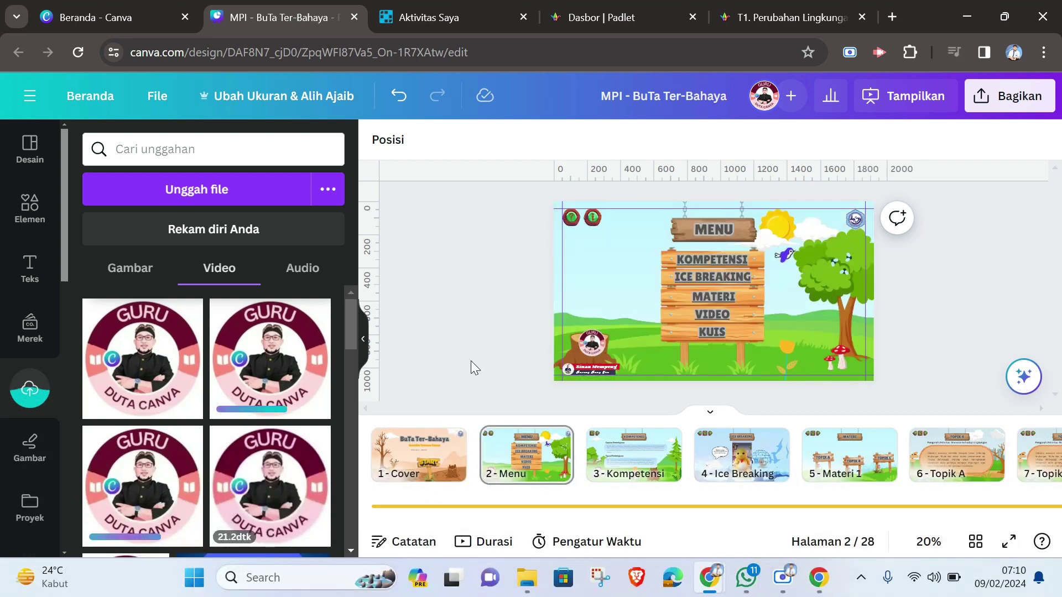
key(Page_Up)
click(421, 456)
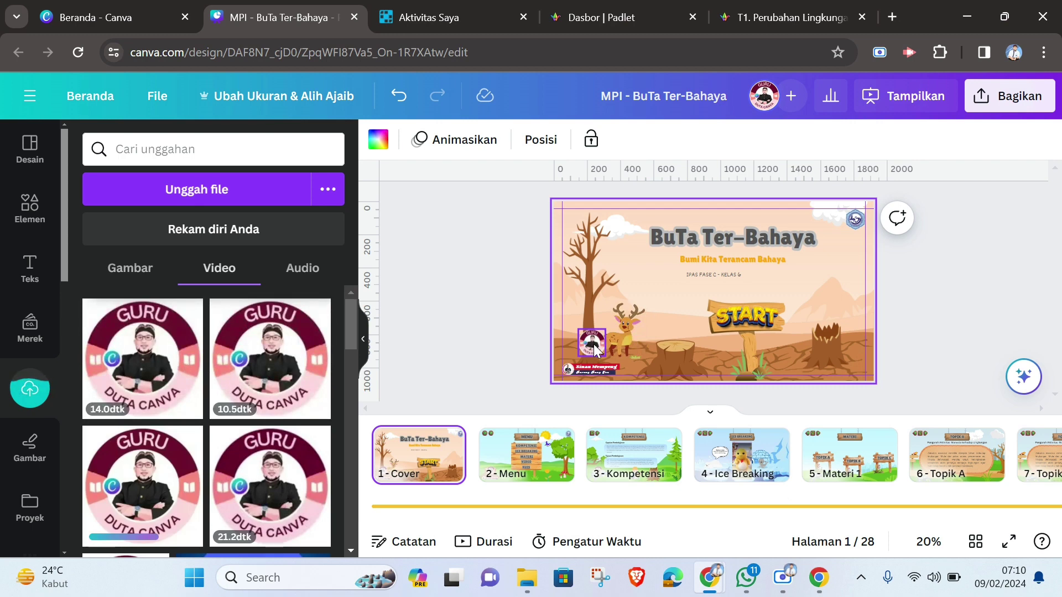
click(592, 344)
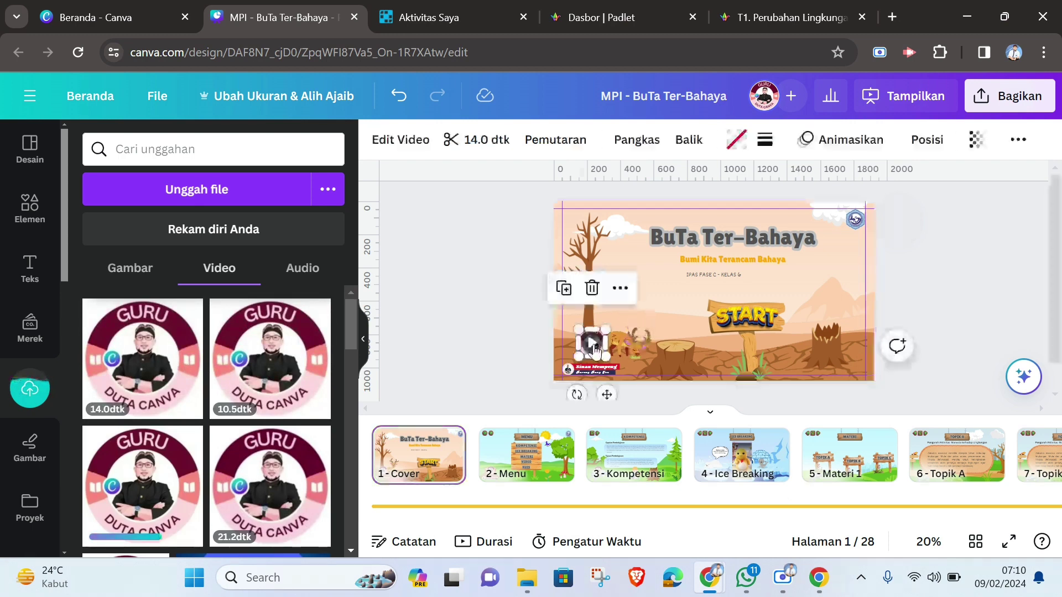
click(1009, 541)
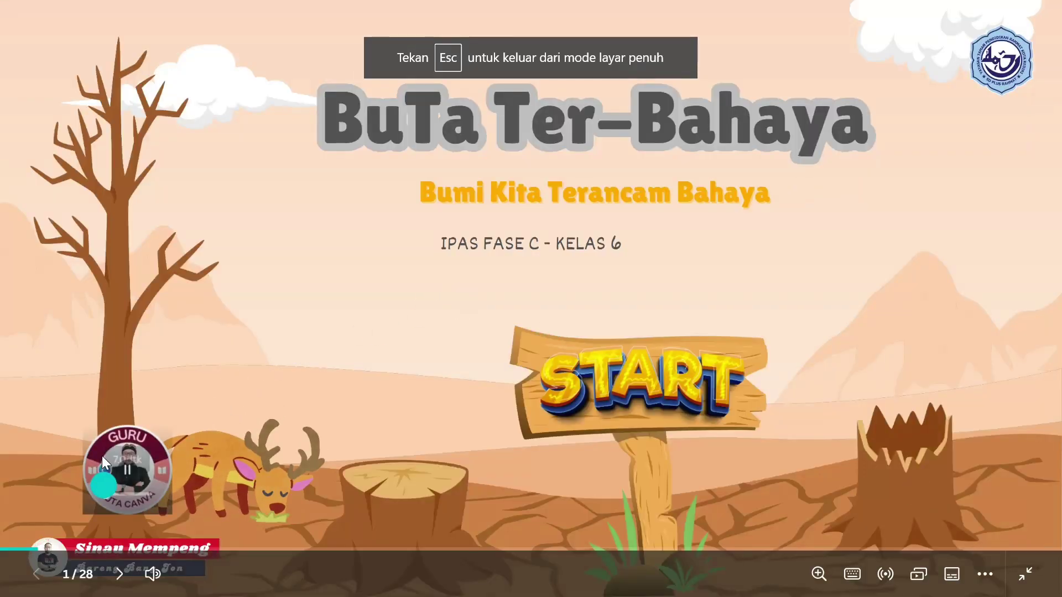
click(161, 469)
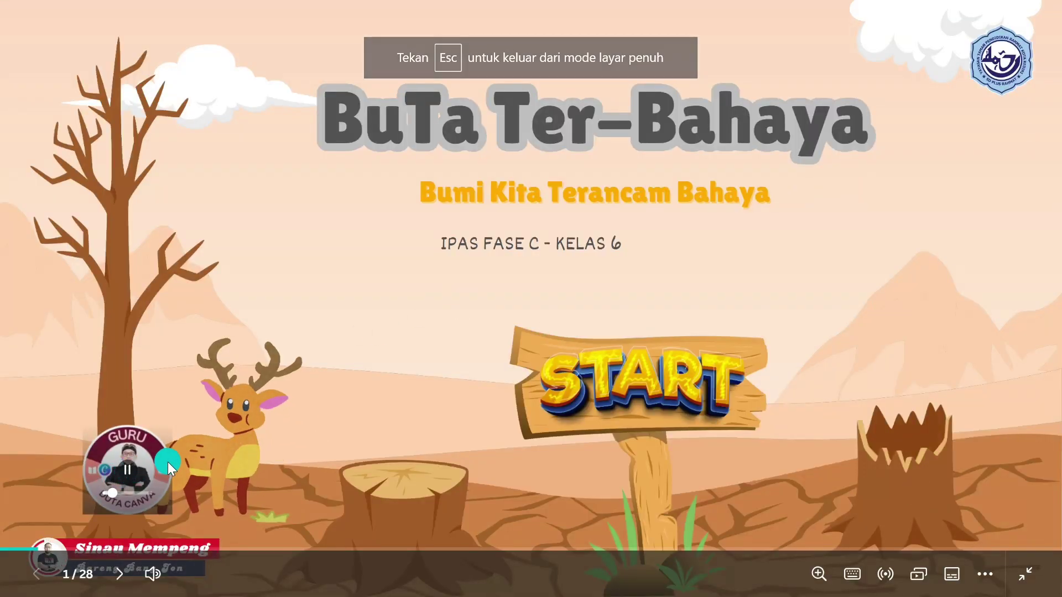
click(167, 463)
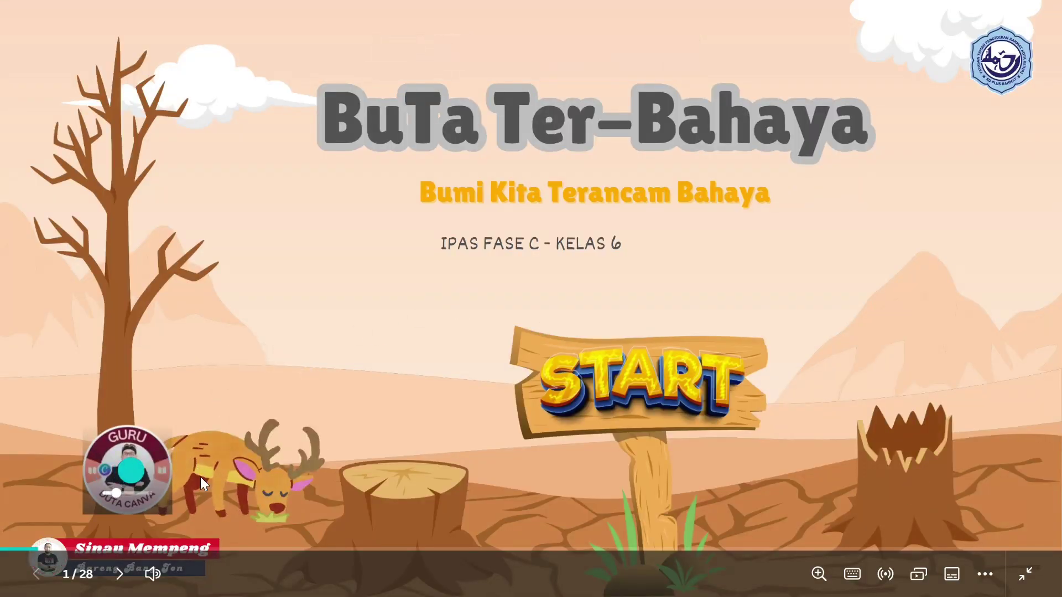
key(Escape)
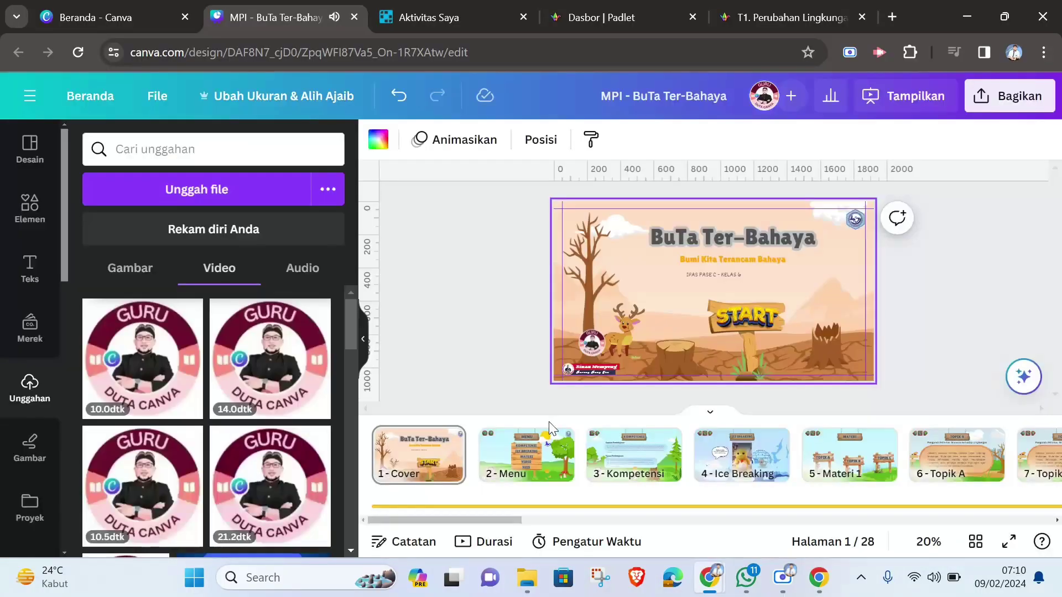
Move the cover's narration bubble to the lower-right corner of the page and shrink it to about 35 px.
click(602, 337)
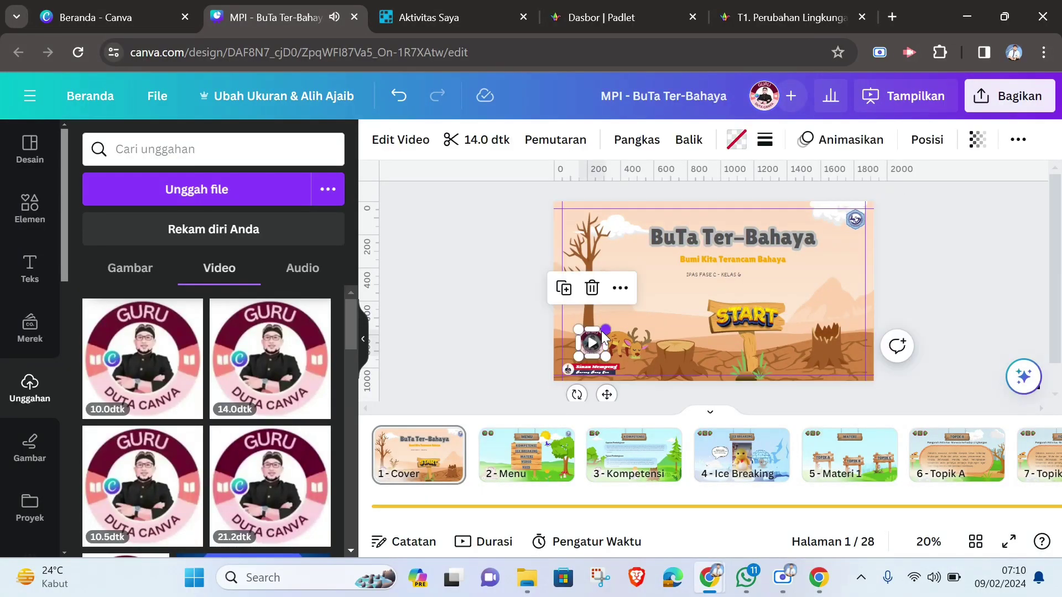
drag(606, 331, 581, 352)
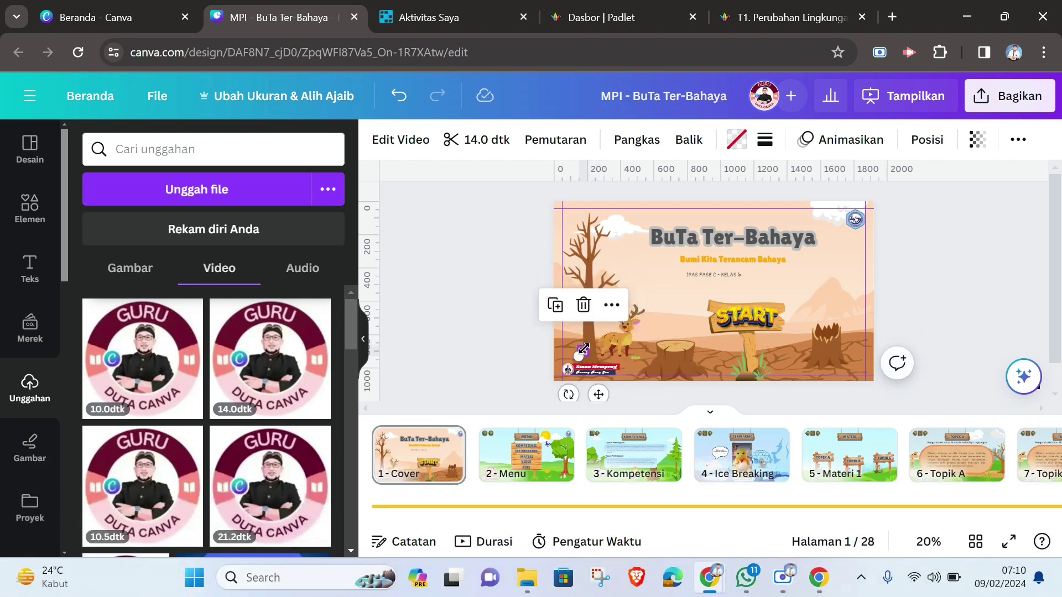
scroll(512, 366, up, 2)
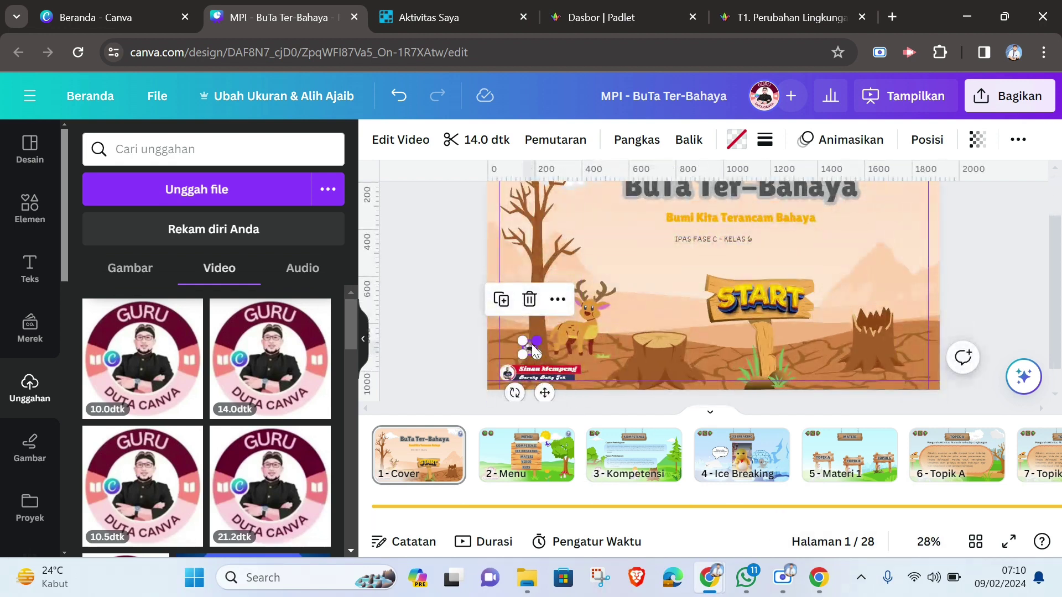
scroll(534, 351, up, 3)
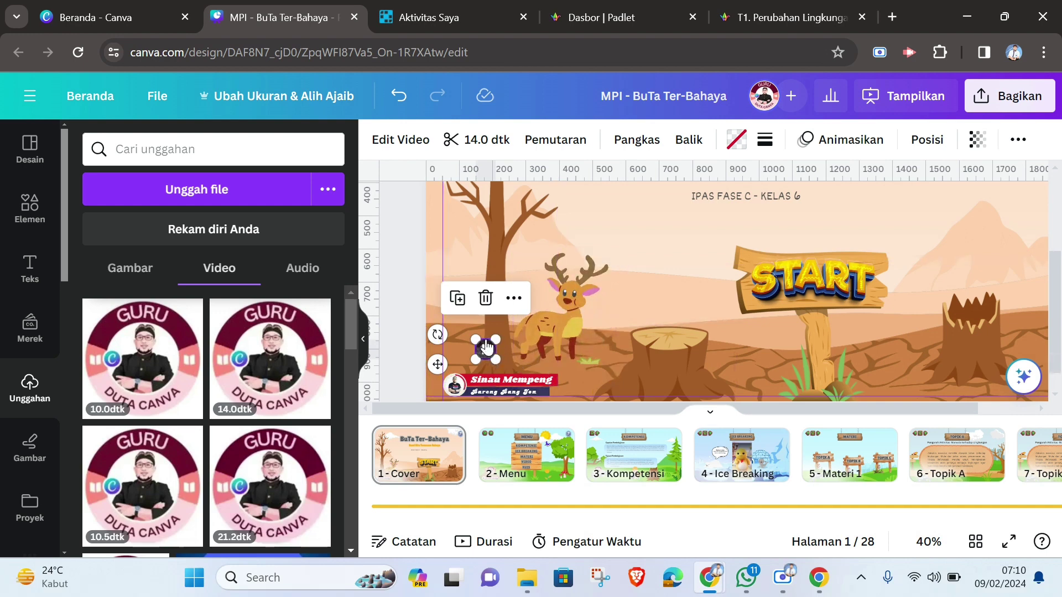
drag(475, 339, 1021, 368)
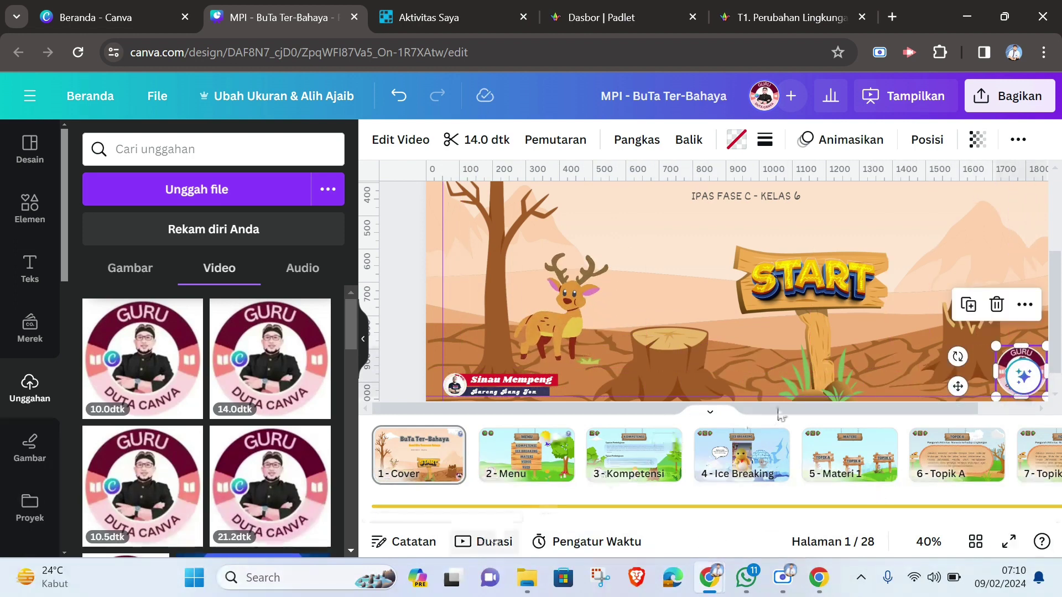
scroll(780, 415, down, 5)
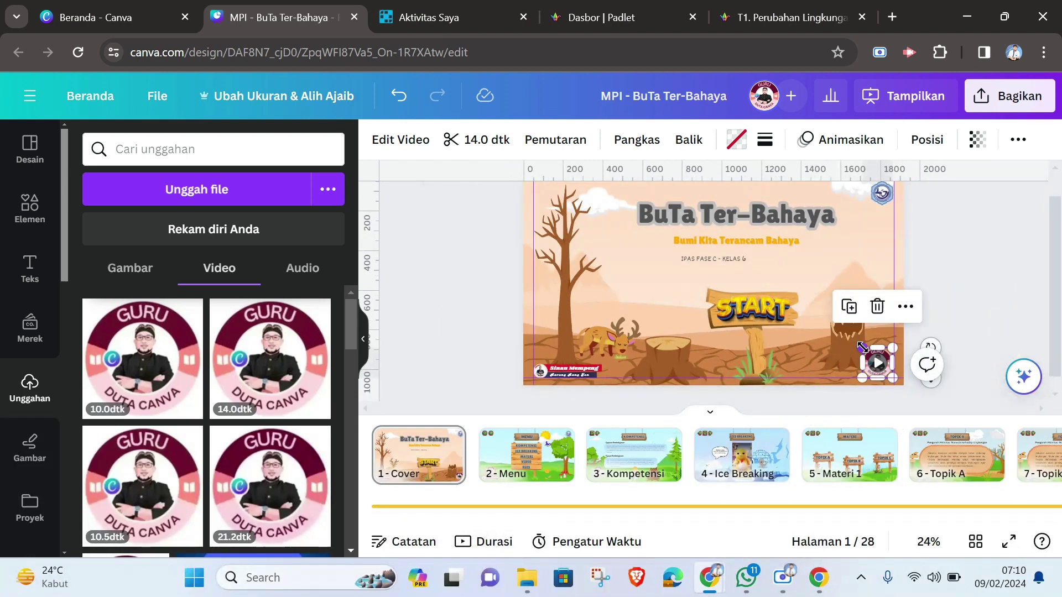
drag(861, 347, 884, 375)
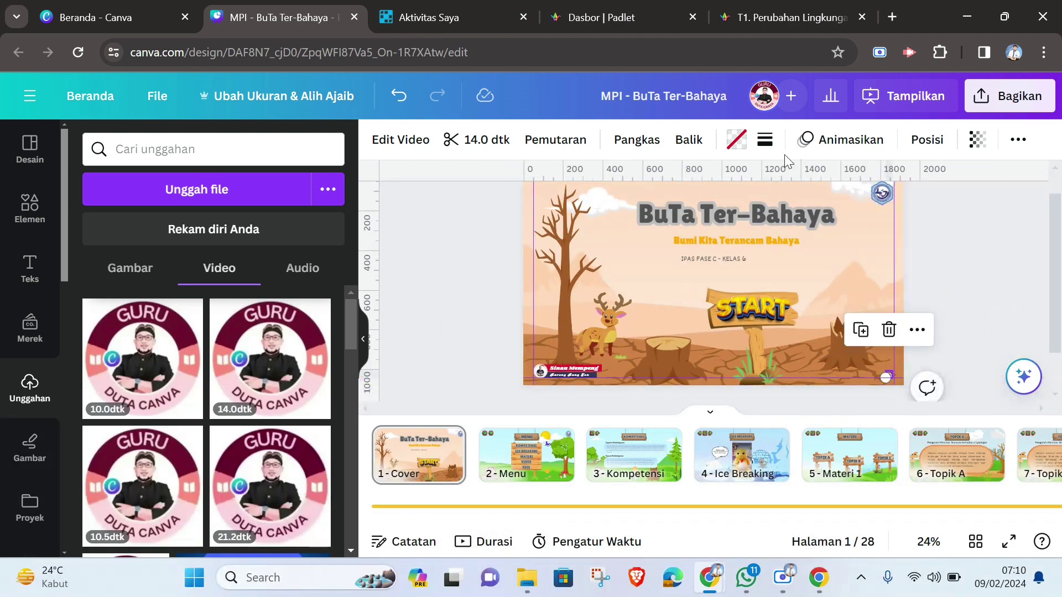
Set the cover narration video's transparency to 0 and send it to the back of the page.
click(736, 143)
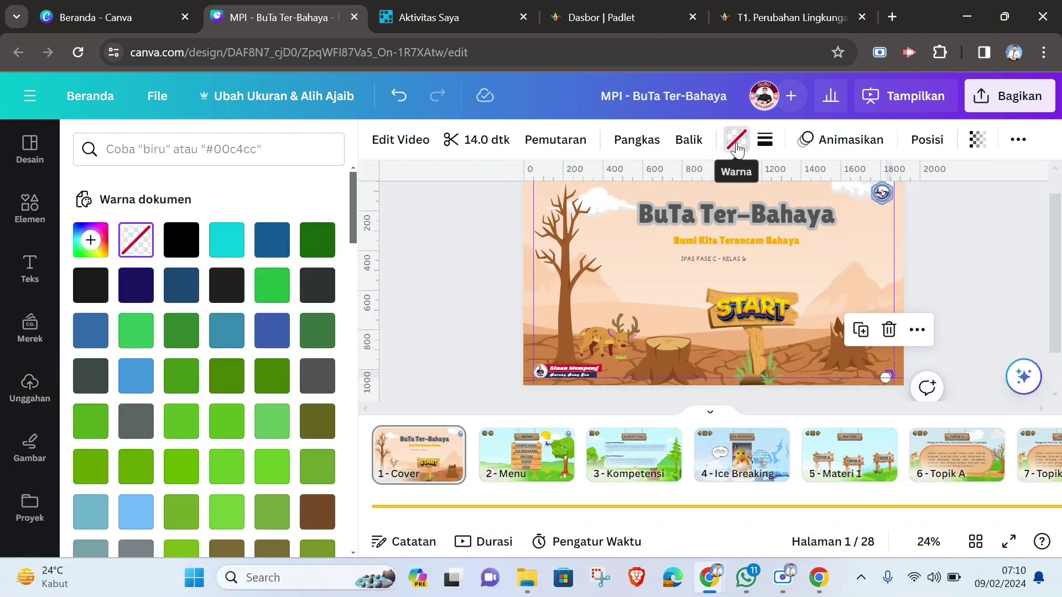
click(971, 147)
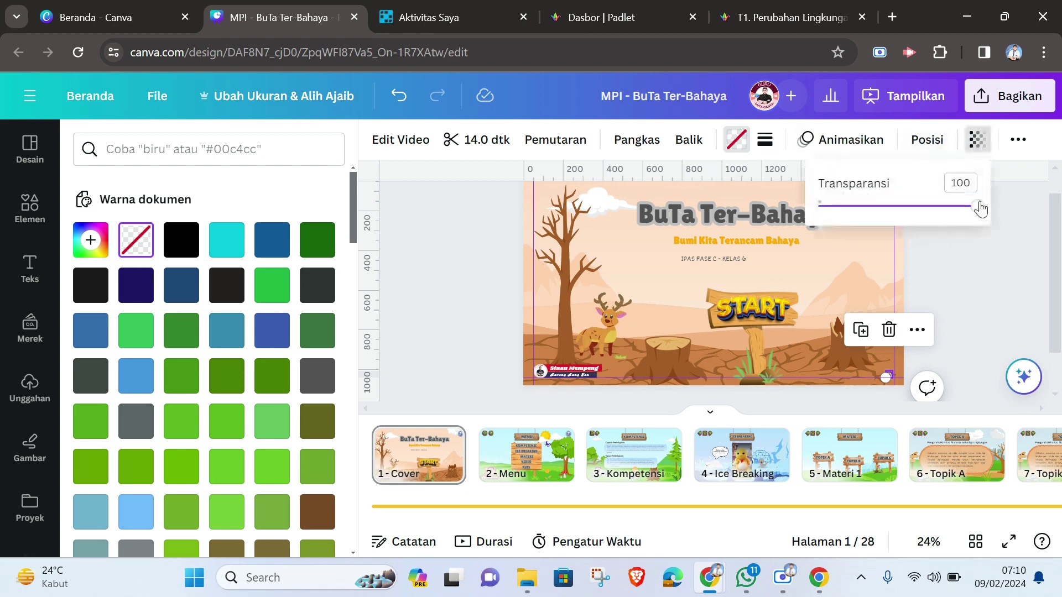
drag(980, 208, 807, 224)
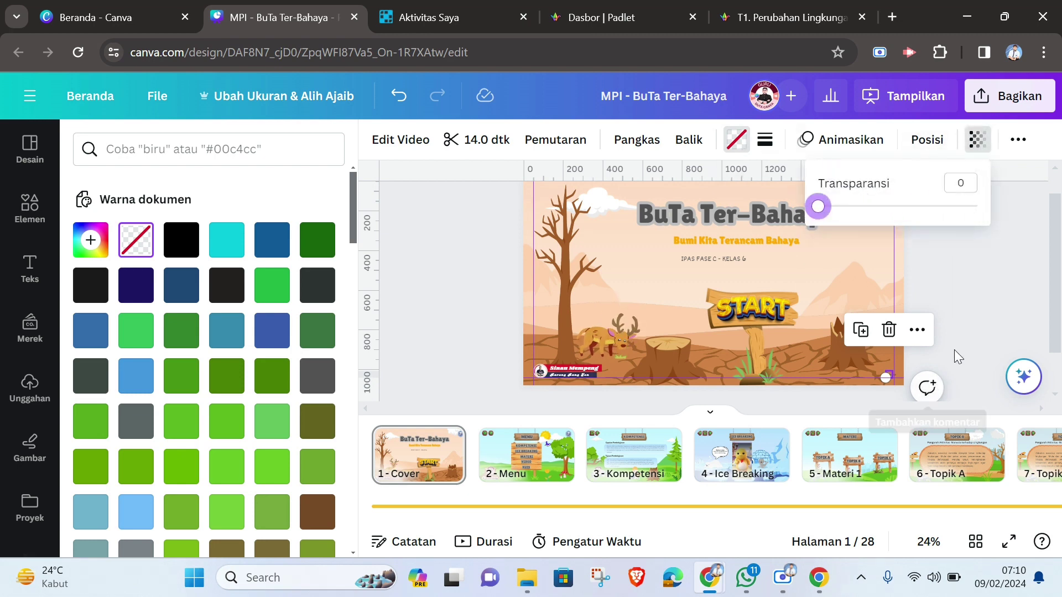
click(920, 142)
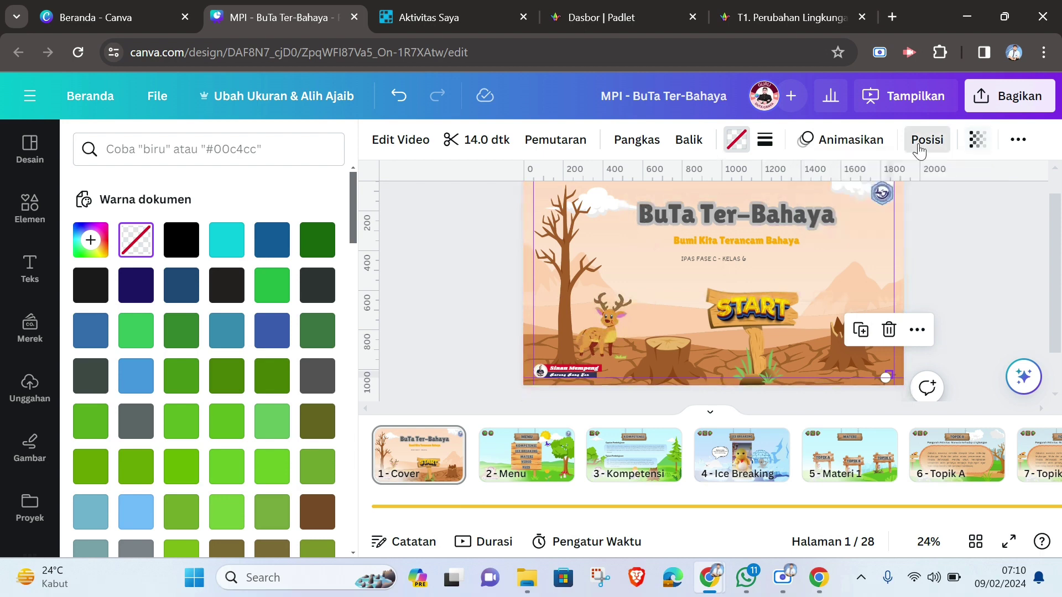
click(269, 219)
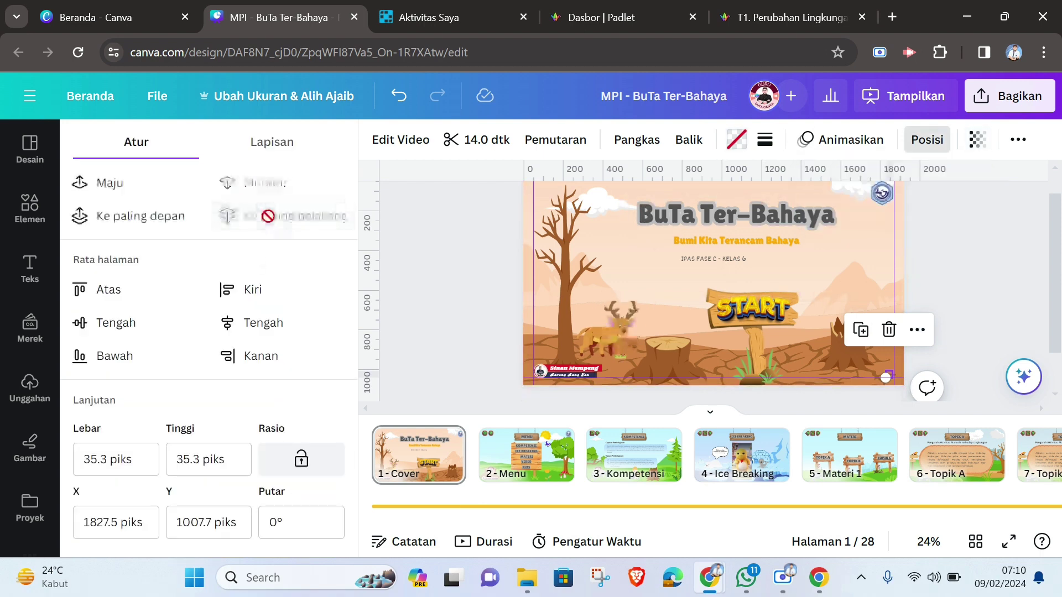
Preview the cover with its hidden narration in full screen, lower the playback volume, and follow the START link to the menu page.
click(1009, 542)
click(1005, 476)
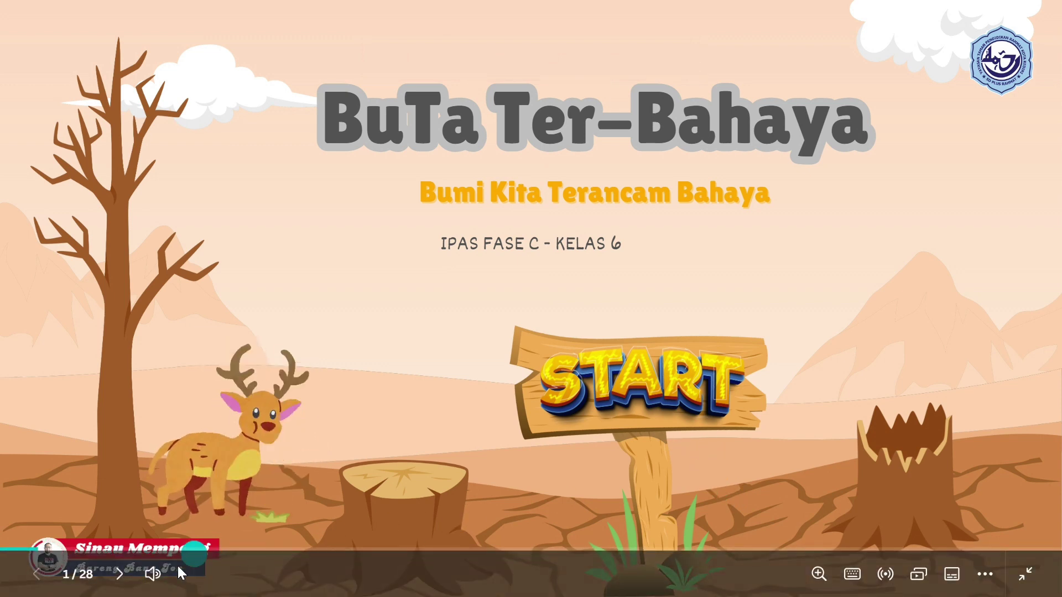
mouse_move(158, 575)
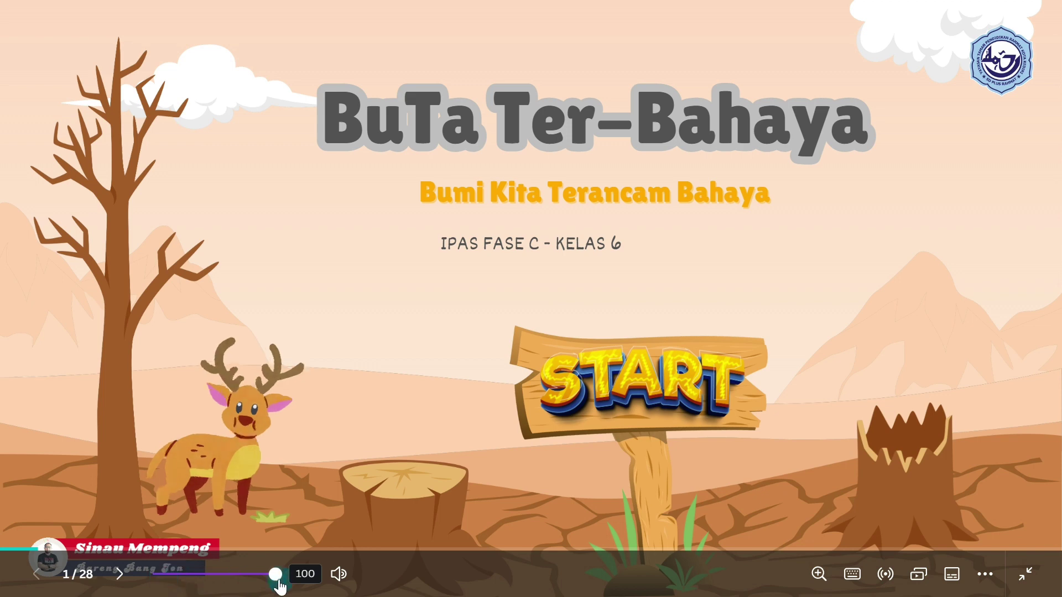
drag(276, 575, 219, 575)
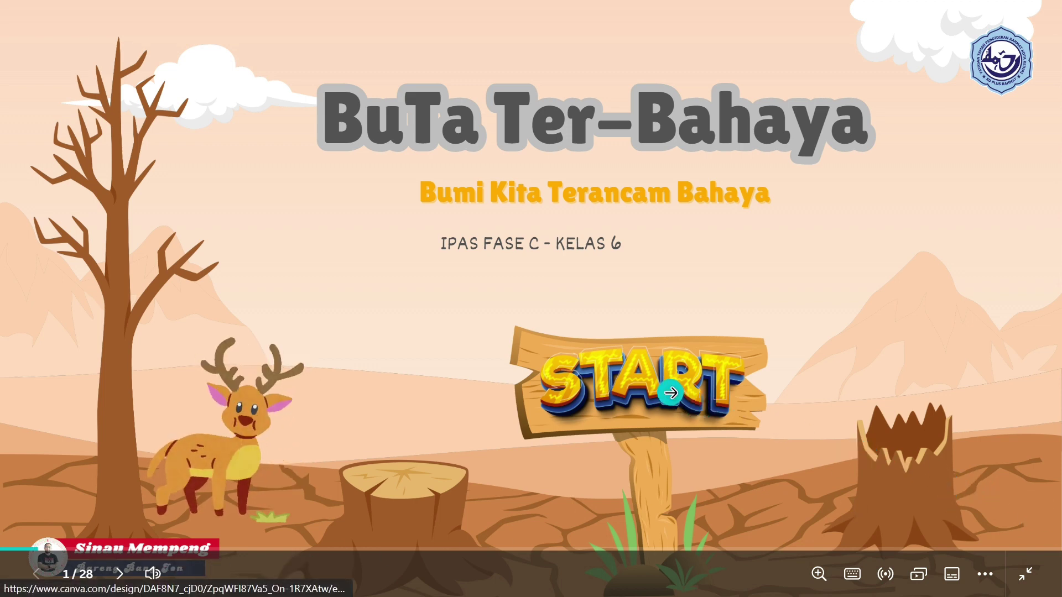
click(673, 388)
mouse_move(162, 496)
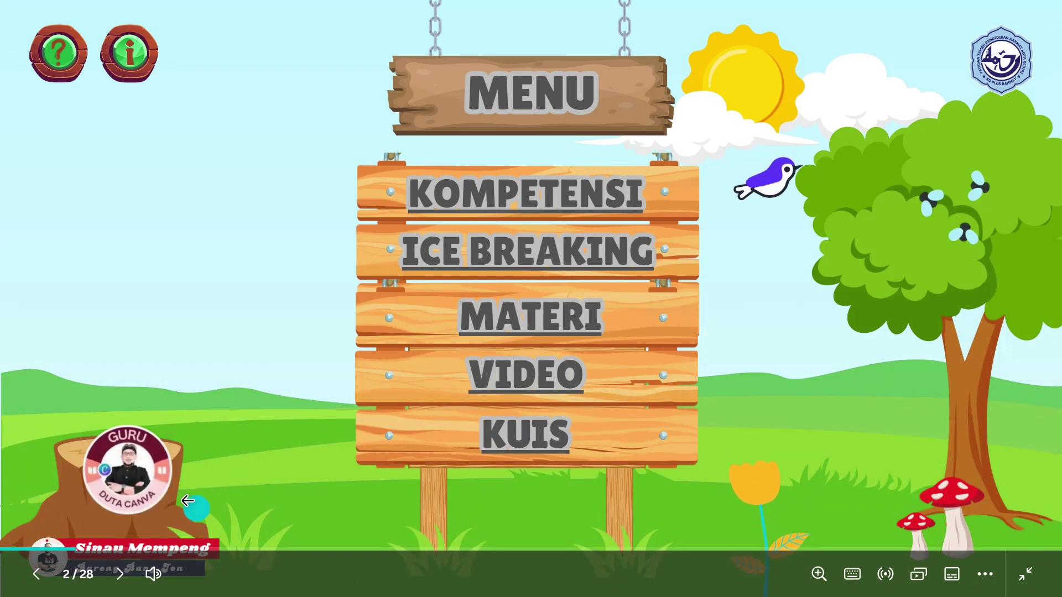
Leave the full-screen preview and shrink the menu page's narration bubble to about 34 px over the tree stump.
key(Escape)
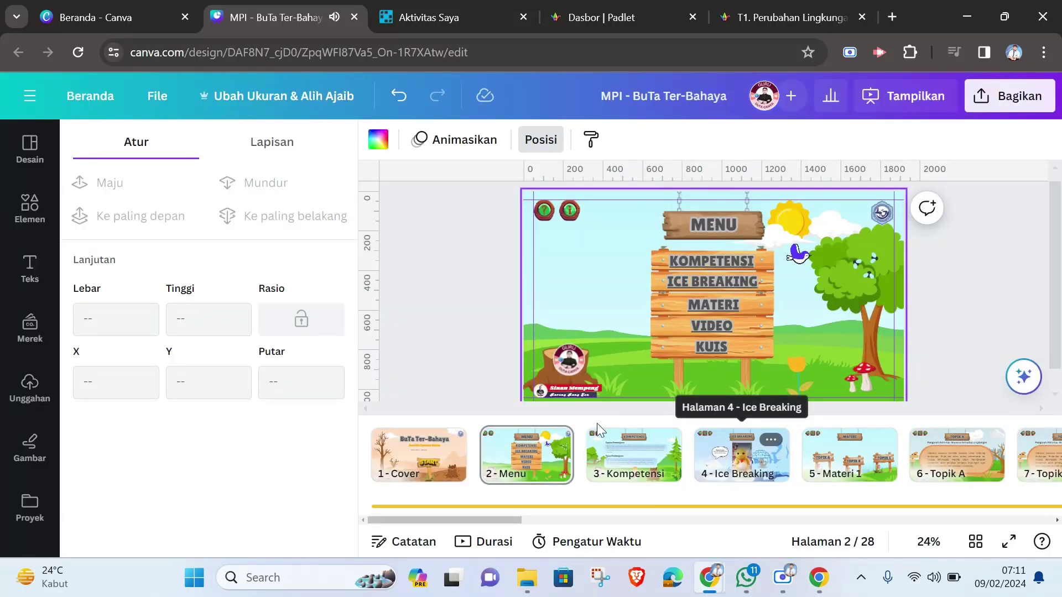
click(577, 351)
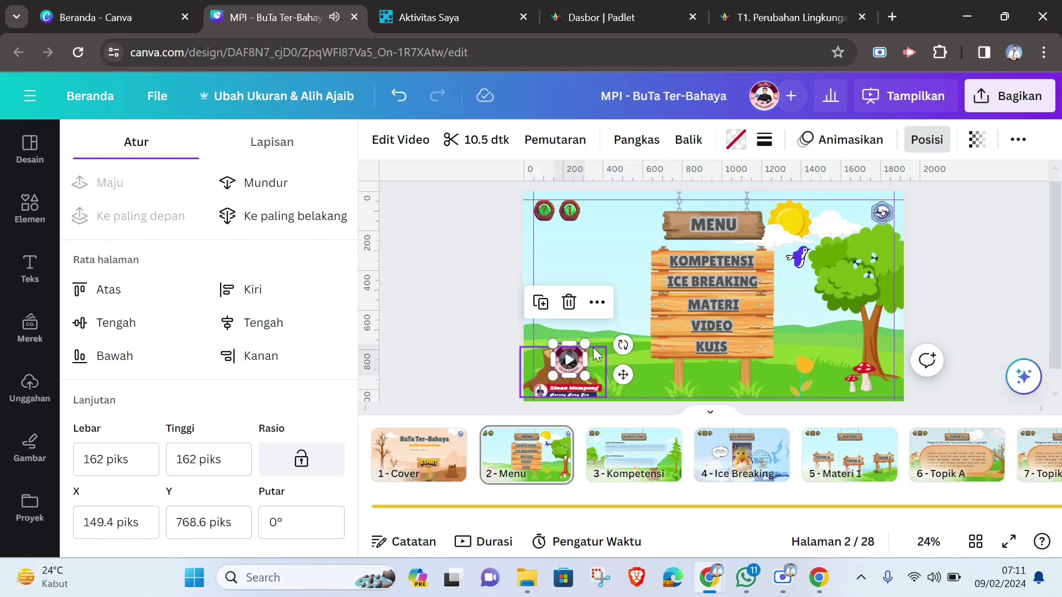
drag(585, 353, 561, 372)
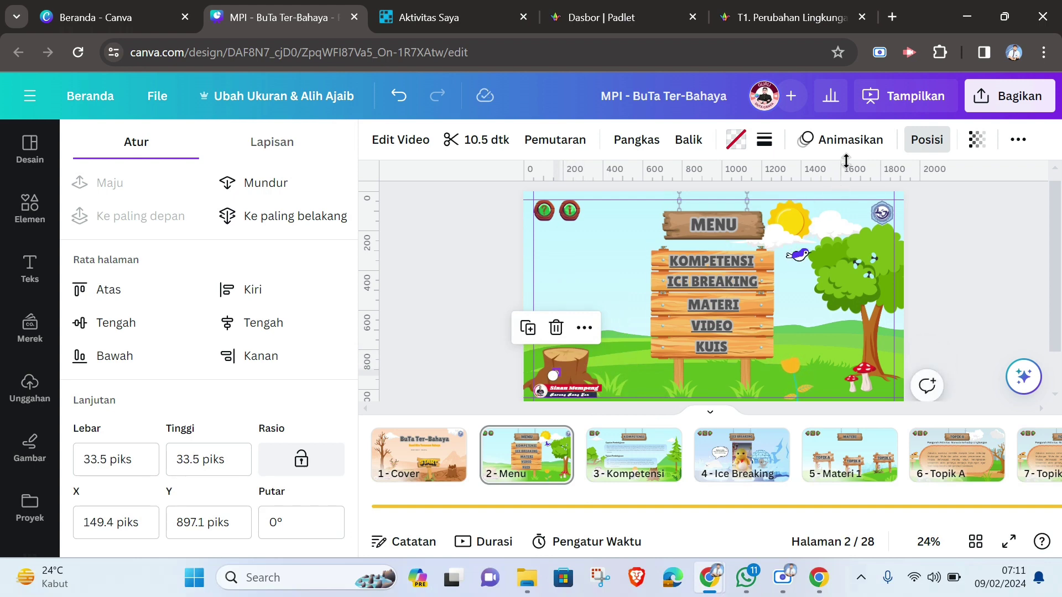
Set the menu page narration video's transparency to 0 and send it to the back of the page.
click(972, 146)
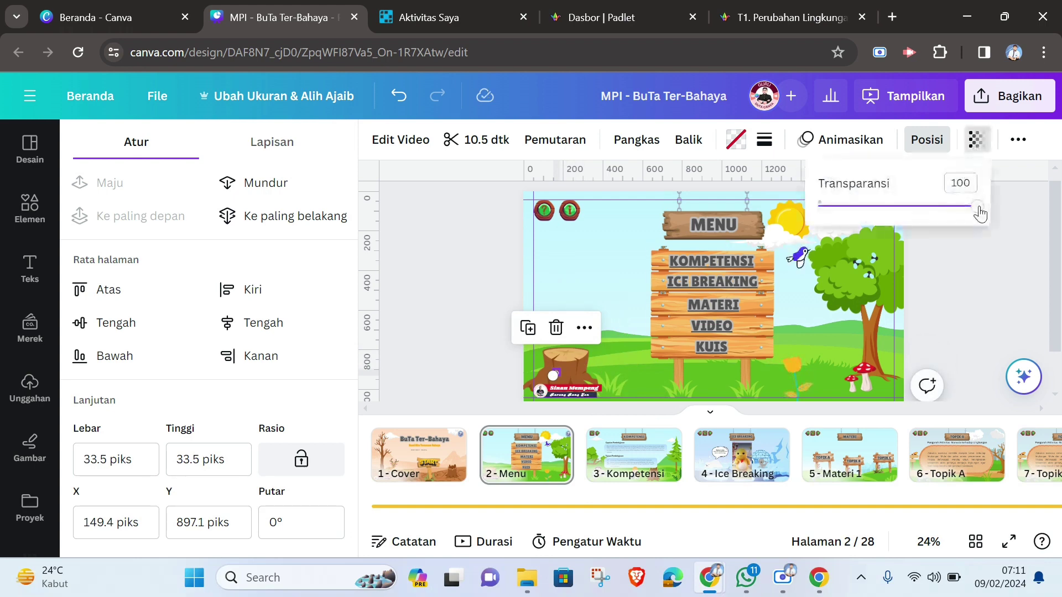
drag(975, 206, 808, 215)
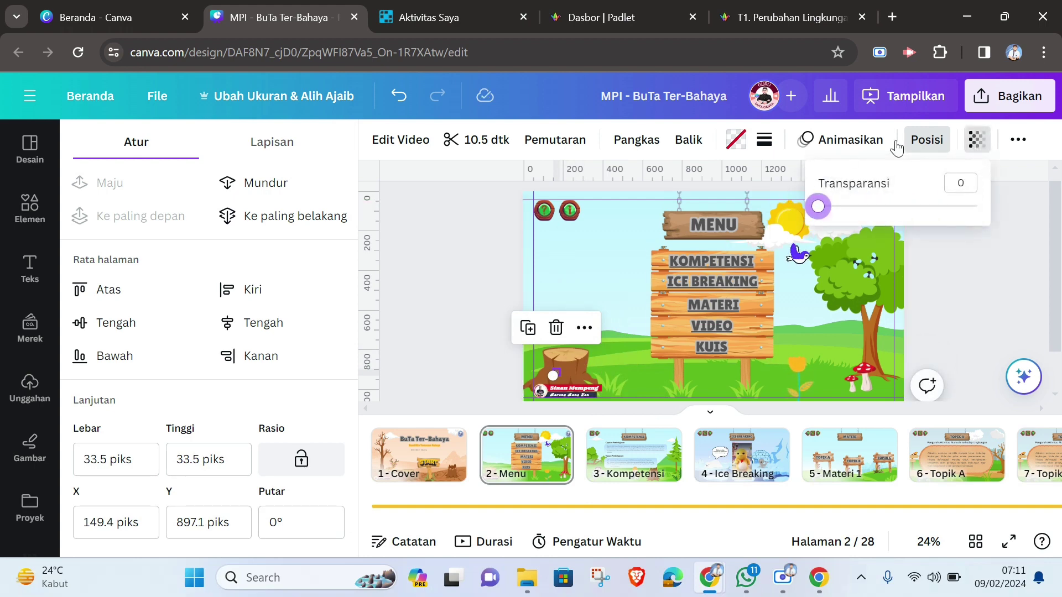
click(306, 217)
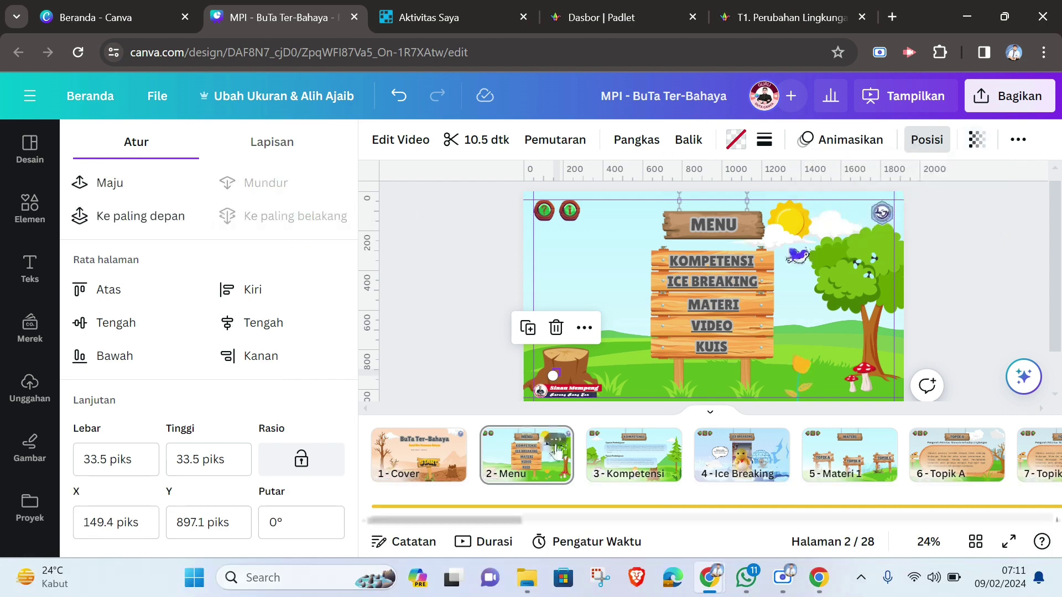
On page 3, Kompetensi, shrink the narration bubble to about 35 px over the rocks.
click(661, 442)
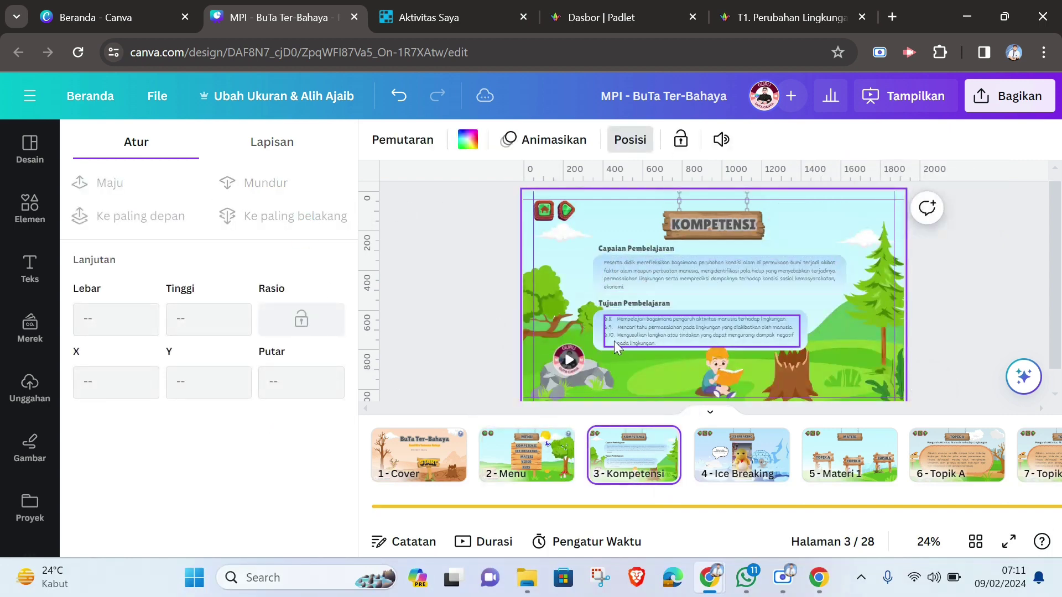
click(572, 354)
drag(585, 347, 560, 368)
Set the Kompetensi page narration video's transparency to 4 and send it to the back.
click(977, 143)
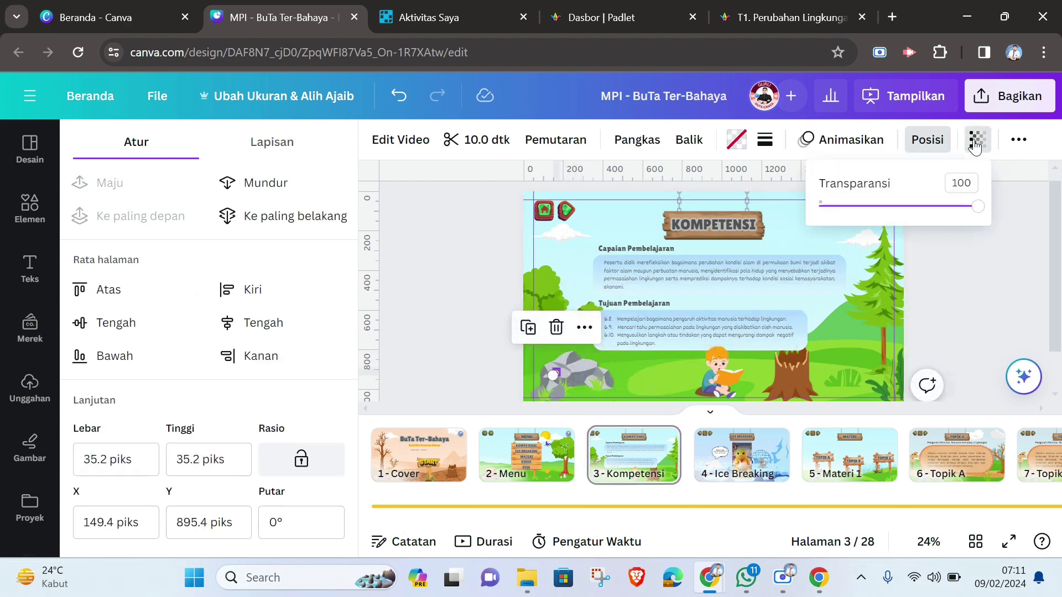
drag(971, 211, 827, 220)
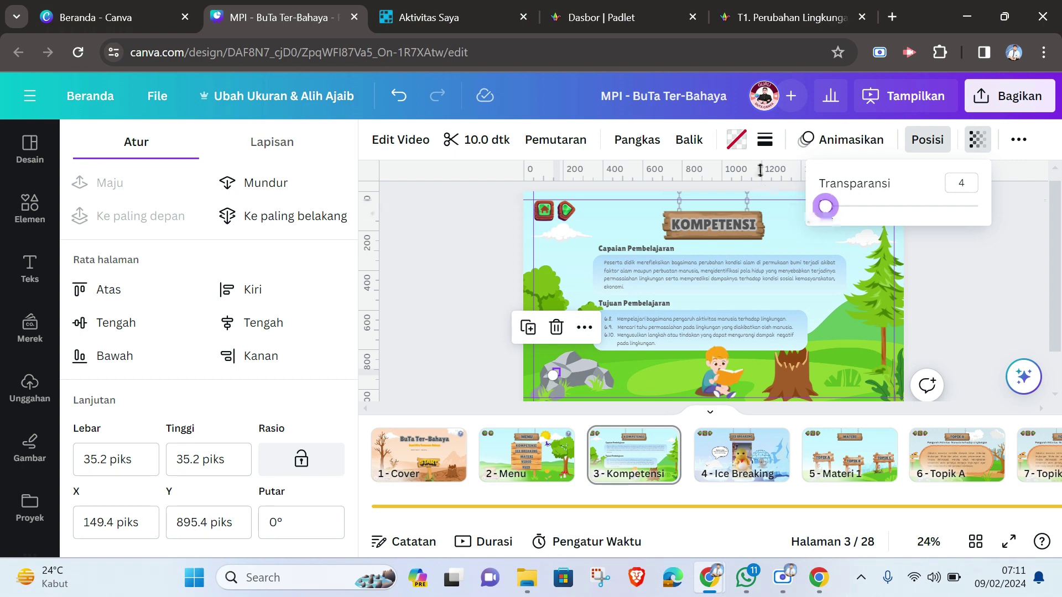
click(320, 217)
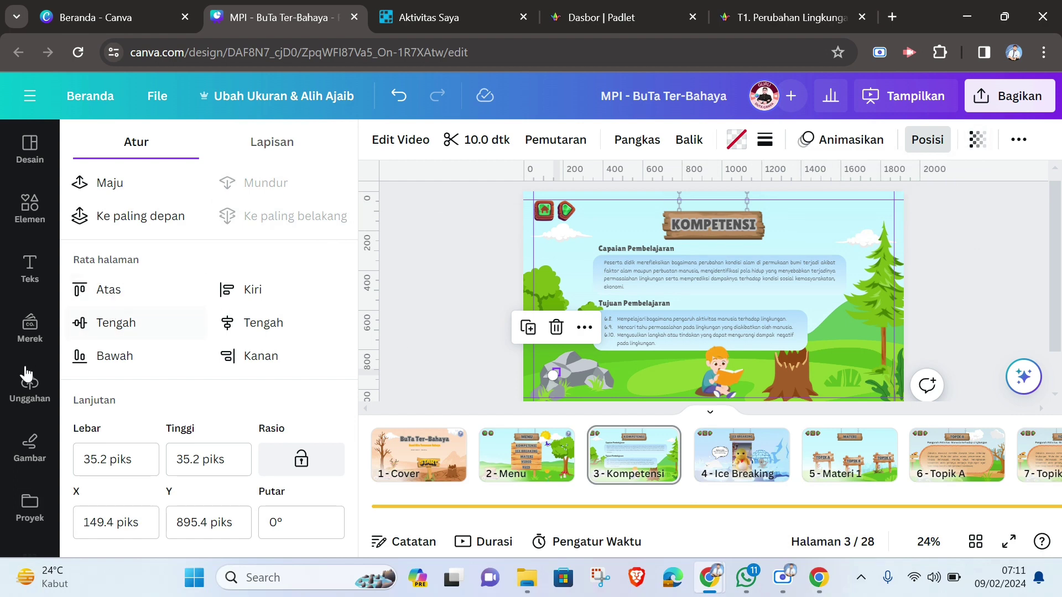
Search the apps for d-id, open D-ID AI Presenters, and review its presenter, voice and generation options.
scroll(31, 373, down, 5)
click(31, 327)
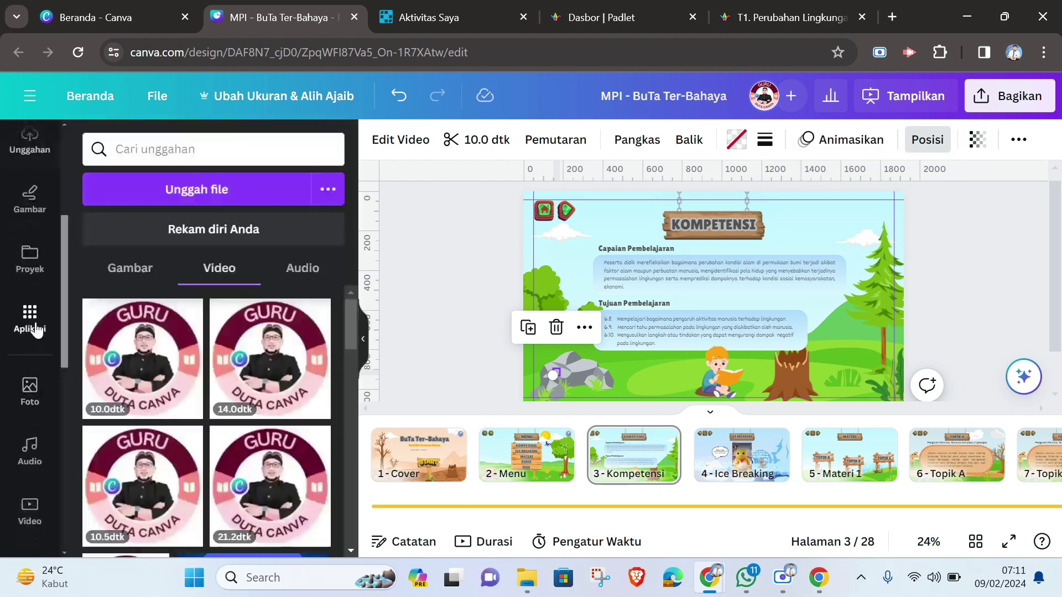
scroll(188, 374, down, 3)
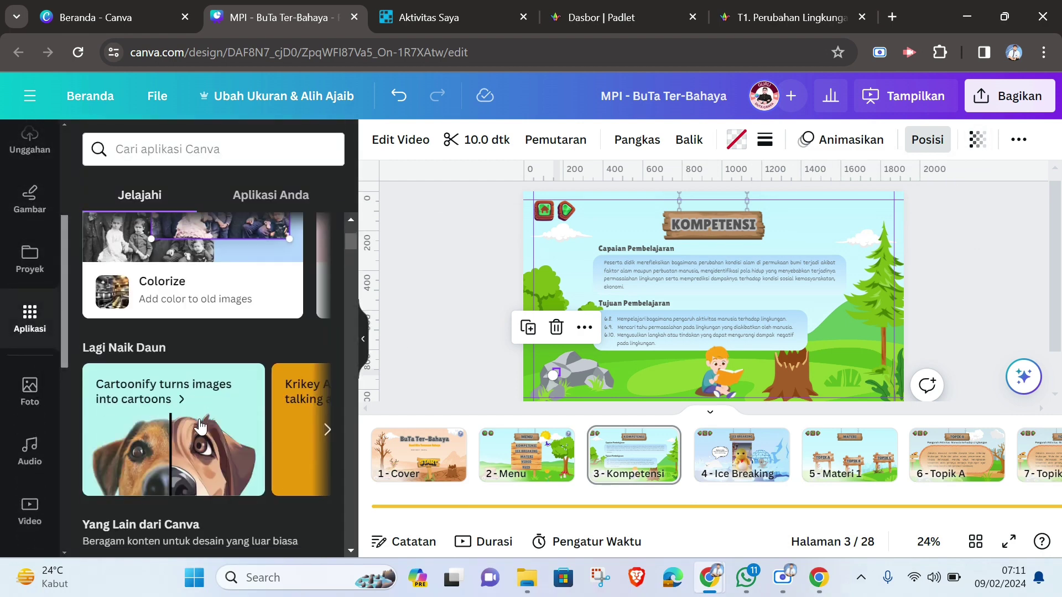
click(138, 155)
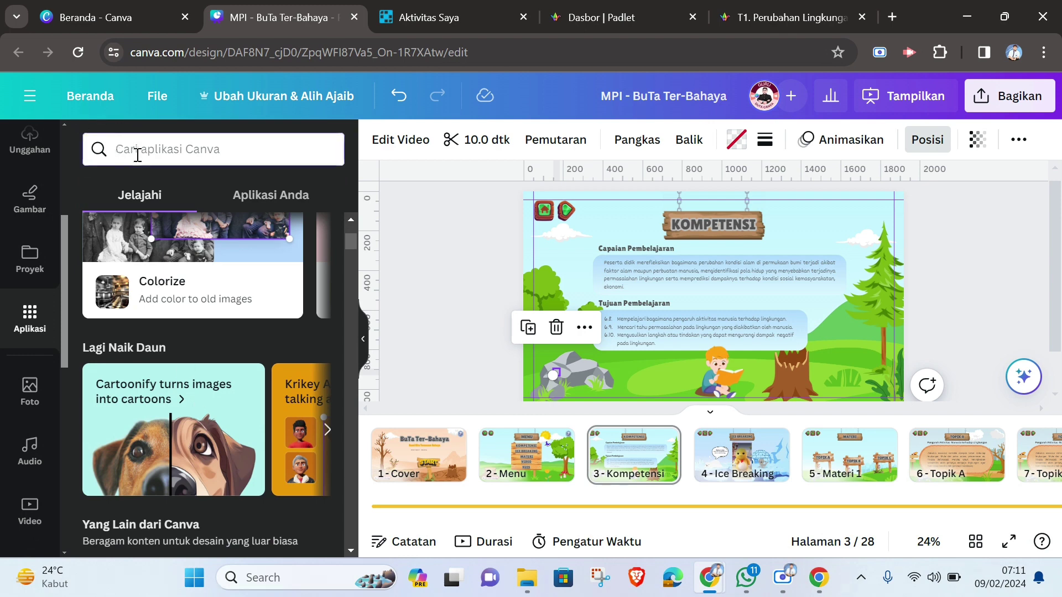
text(d-id)
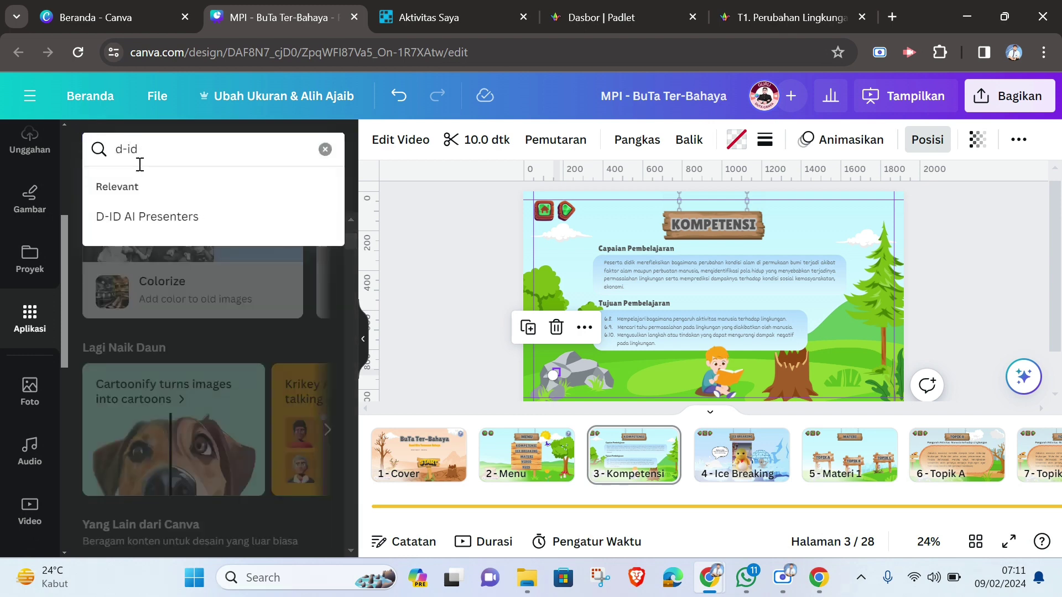
click(138, 215)
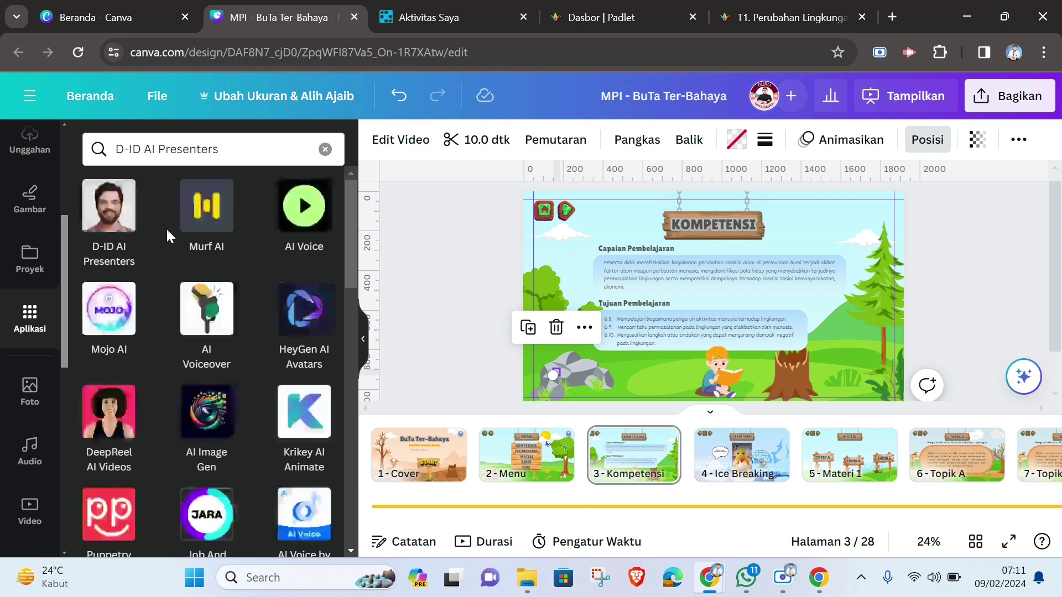
click(117, 221)
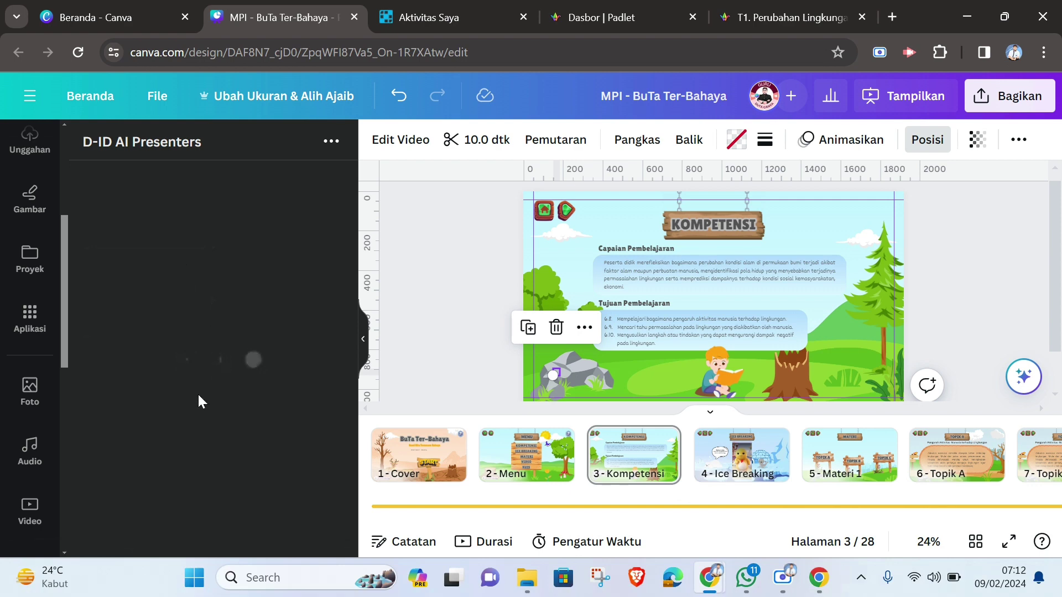
scroll(241, 467, down, 3)
scroll(241, 466, down, 3)
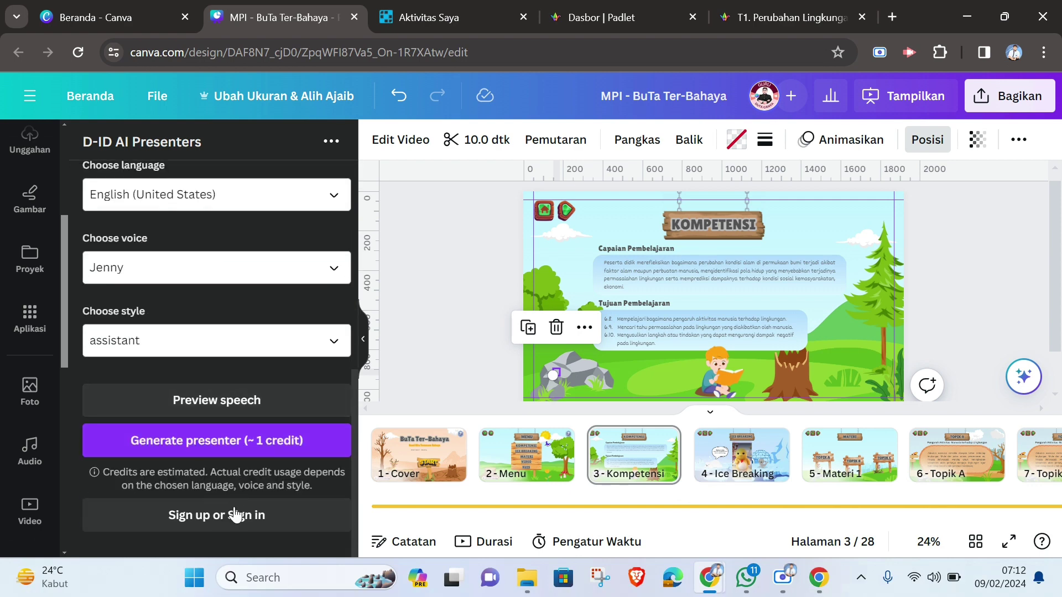
scroll(266, 493, up, 5)
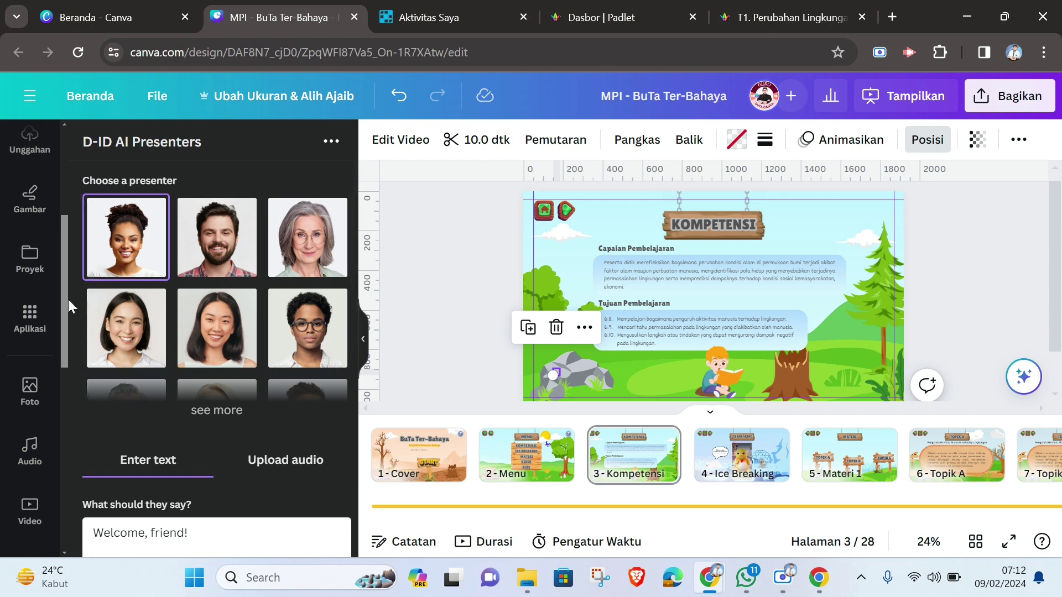
Open the HeyGen AI Avatars app and review its avatar, photo, voice and video generation options, then return to the design.
click(30, 315)
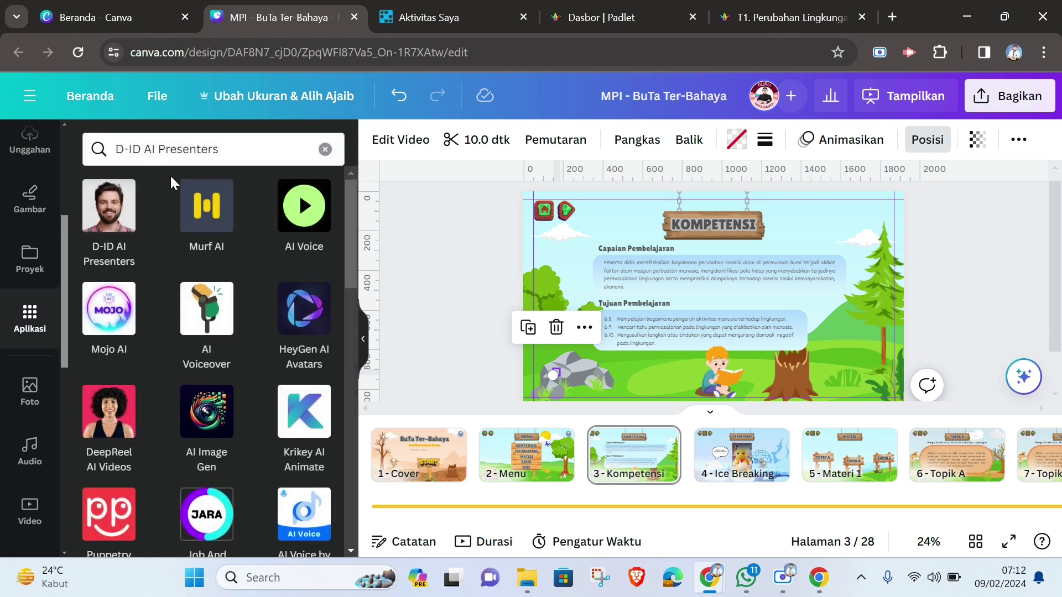
click(310, 320)
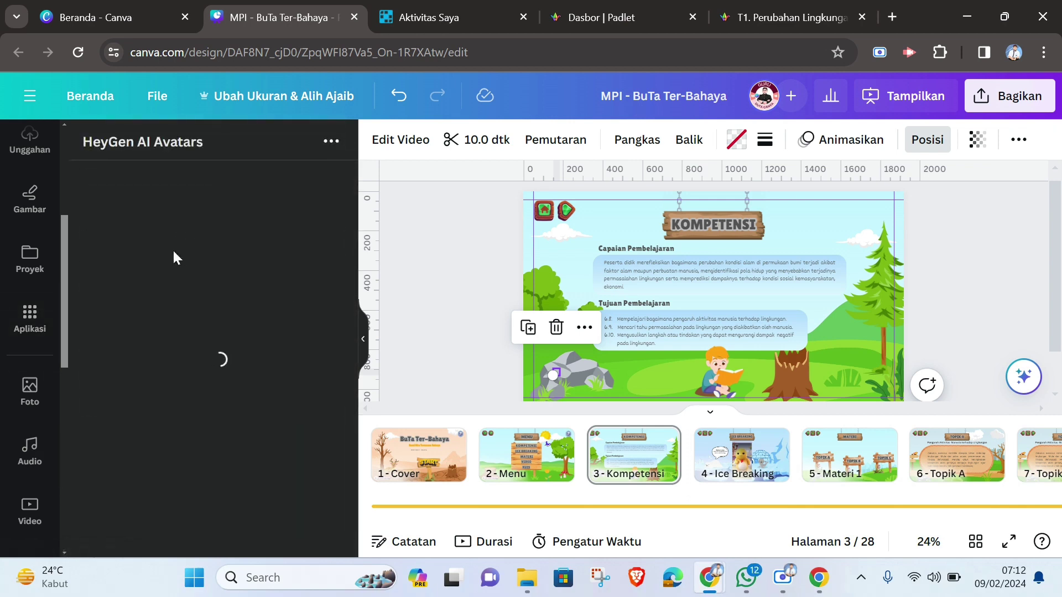
scroll(207, 357, down, 10)
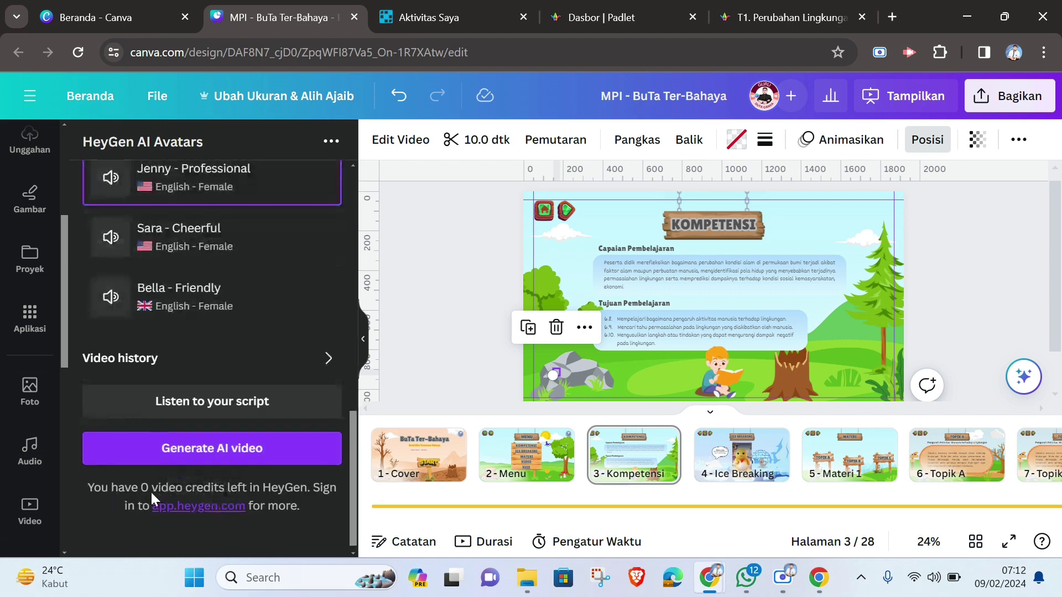
scroll(131, 363, up, 10)
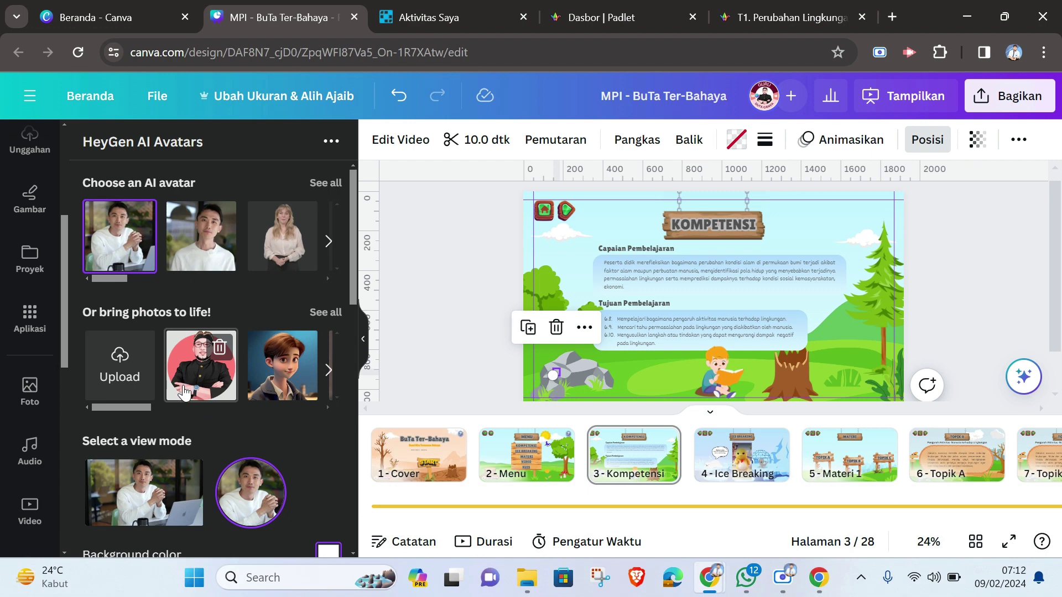
click(30, 319)
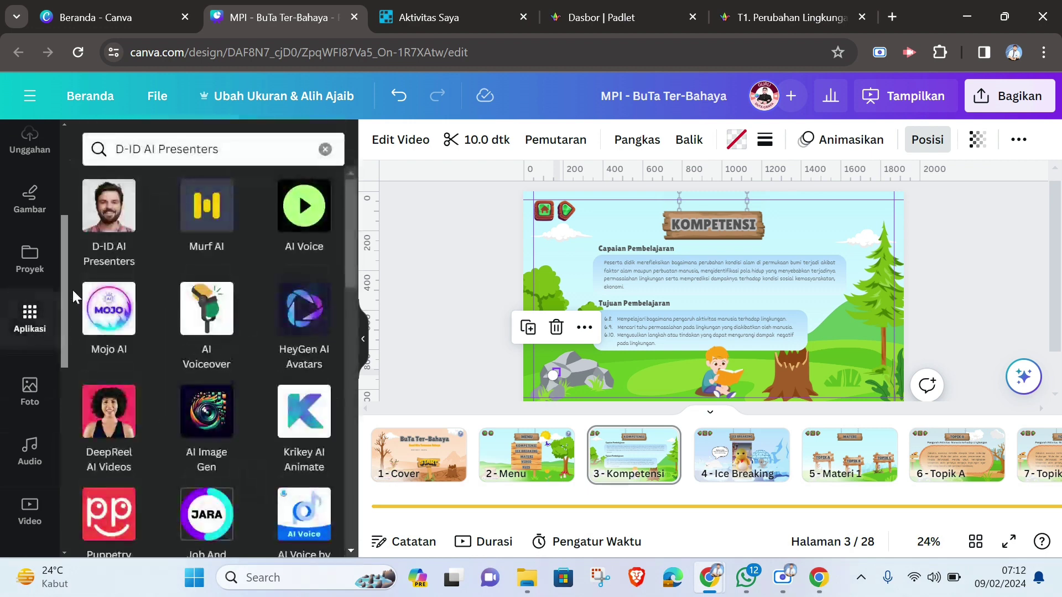
click(363, 339)
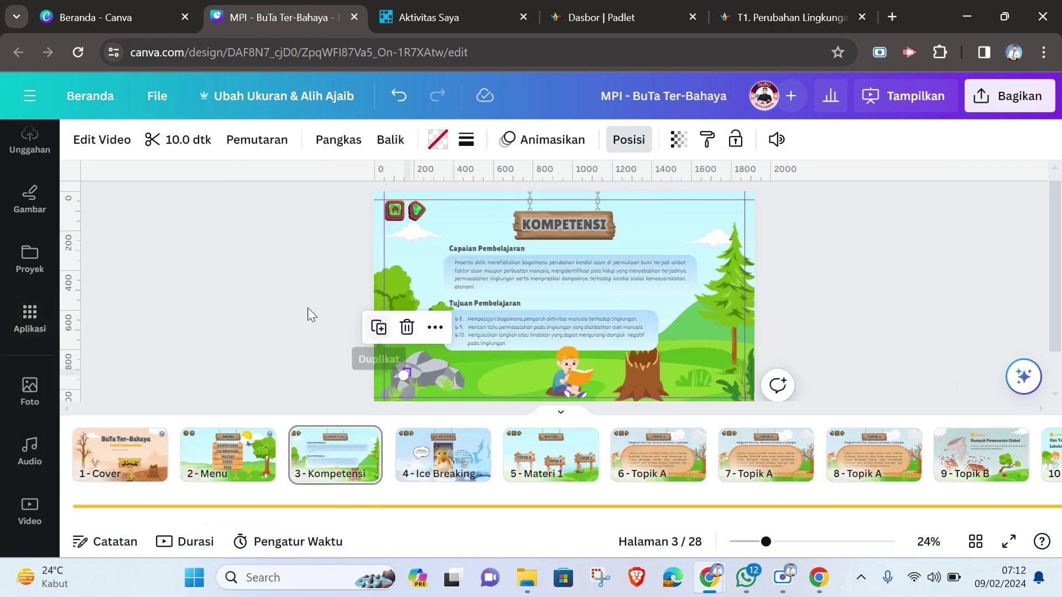
Create a public view link for the presentation from its cover page and copy the link.
click(123, 466)
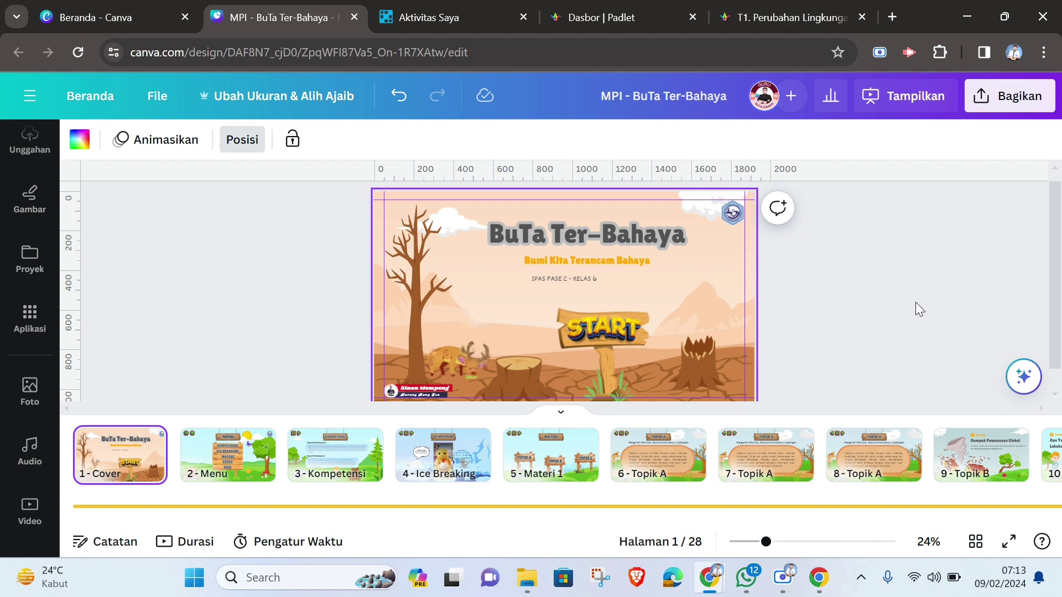
click(1007, 96)
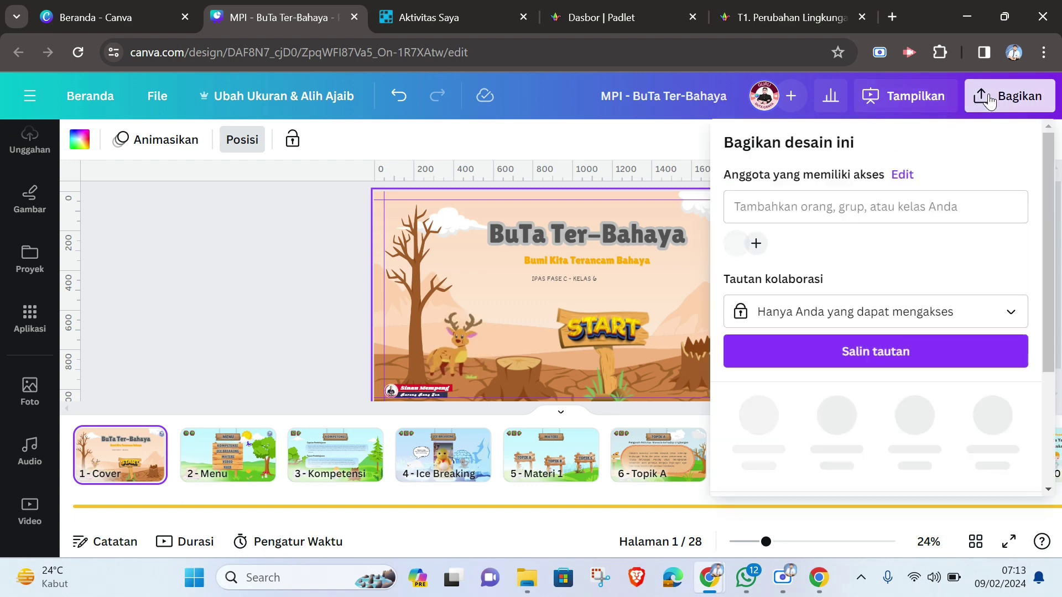
scroll(978, 238, down, 2)
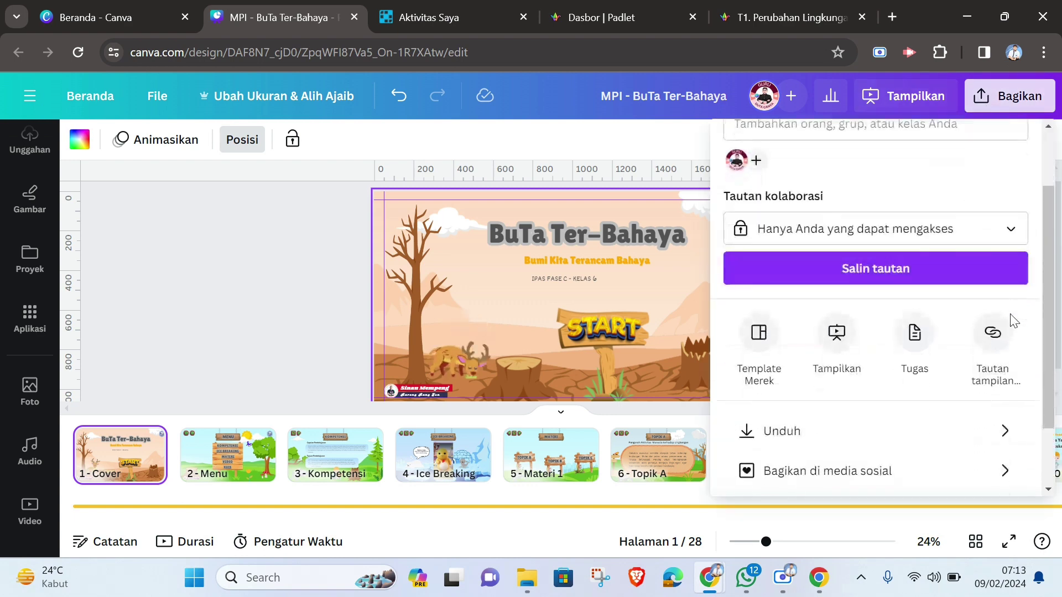
scroll(1002, 349, down, 2)
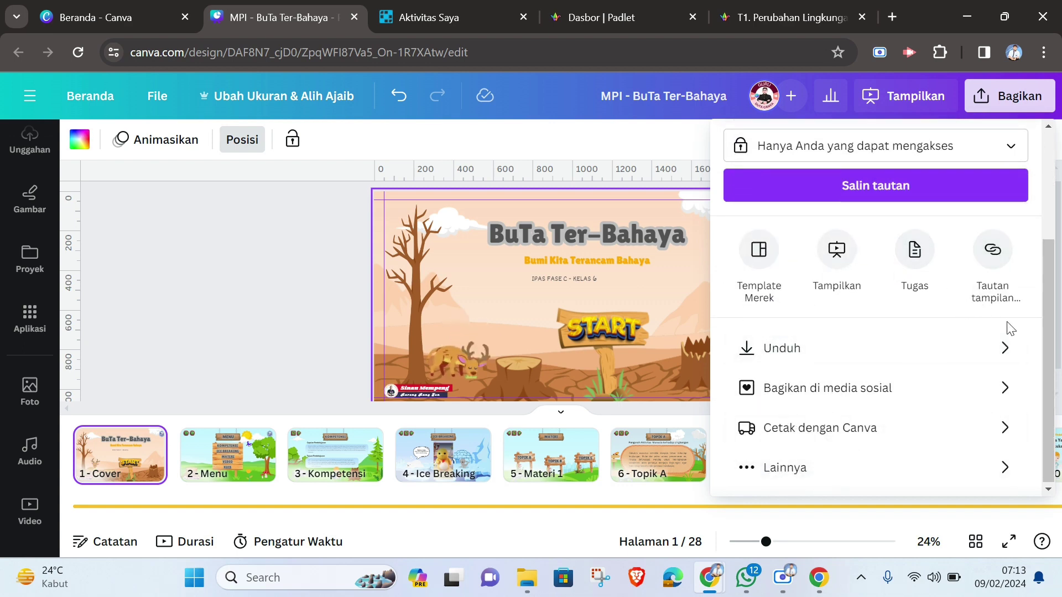
scroll(949, 412, up, 2)
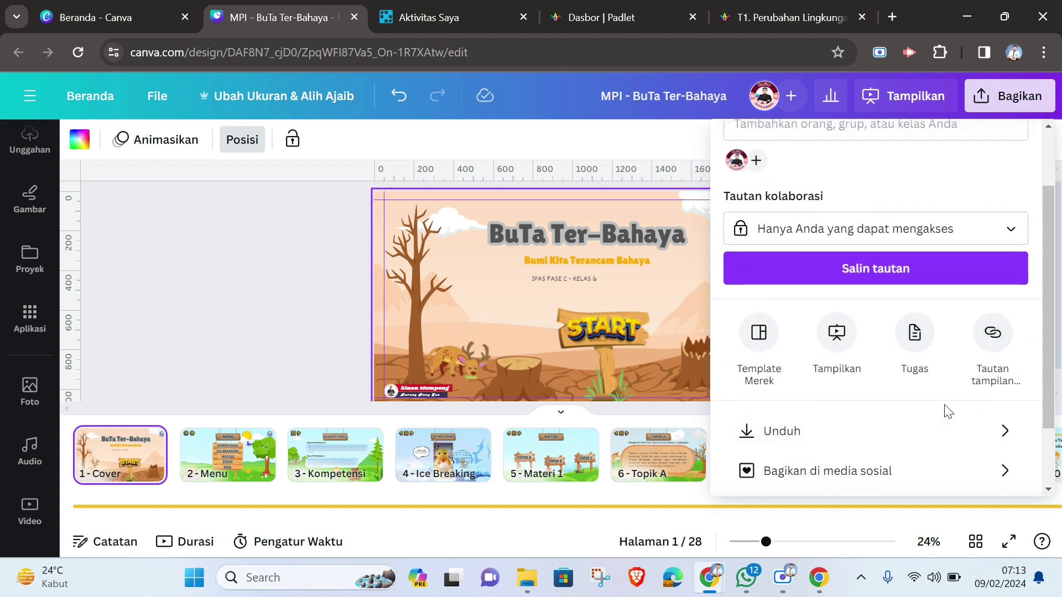
click(994, 337)
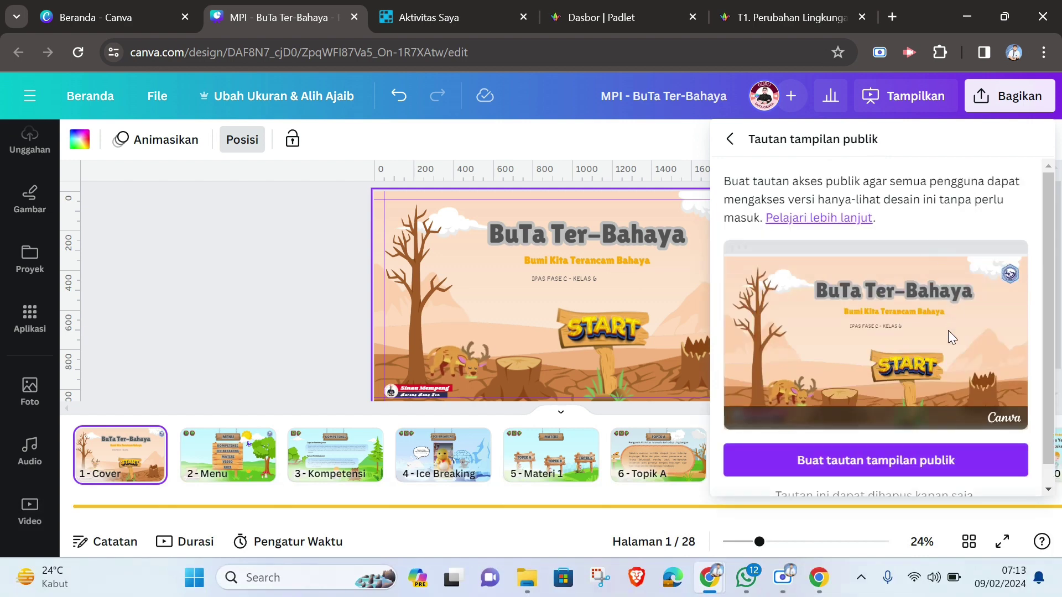
scroll(951, 354, down, 1)
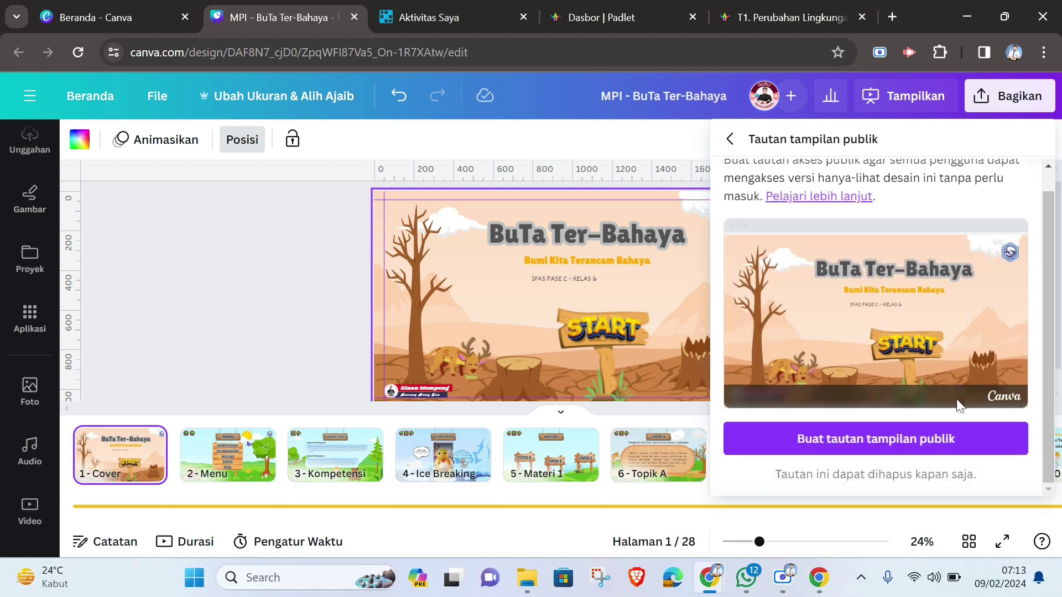
click(958, 443)
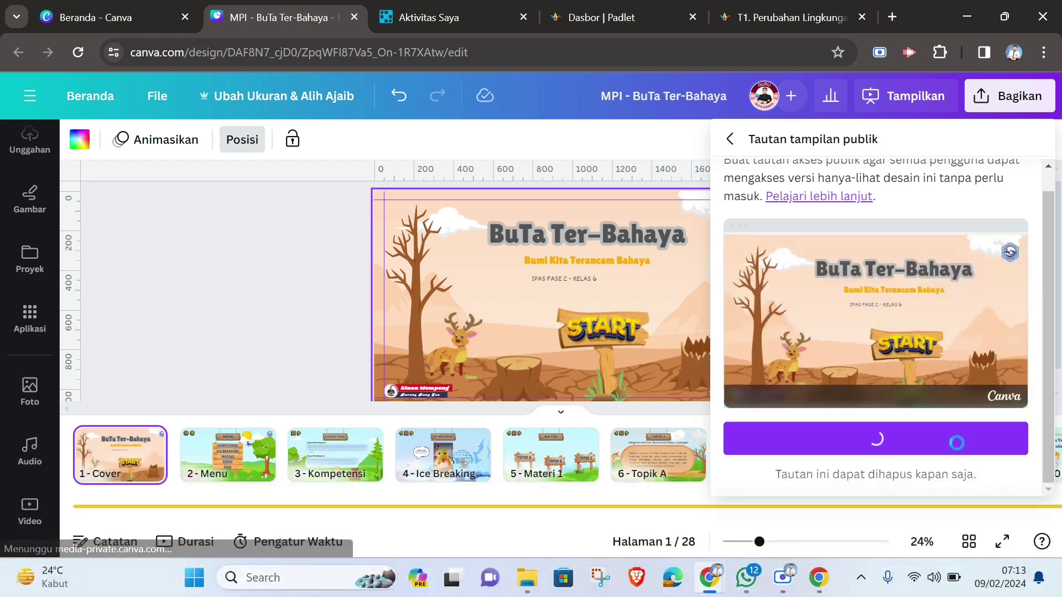
click(1005, 441)
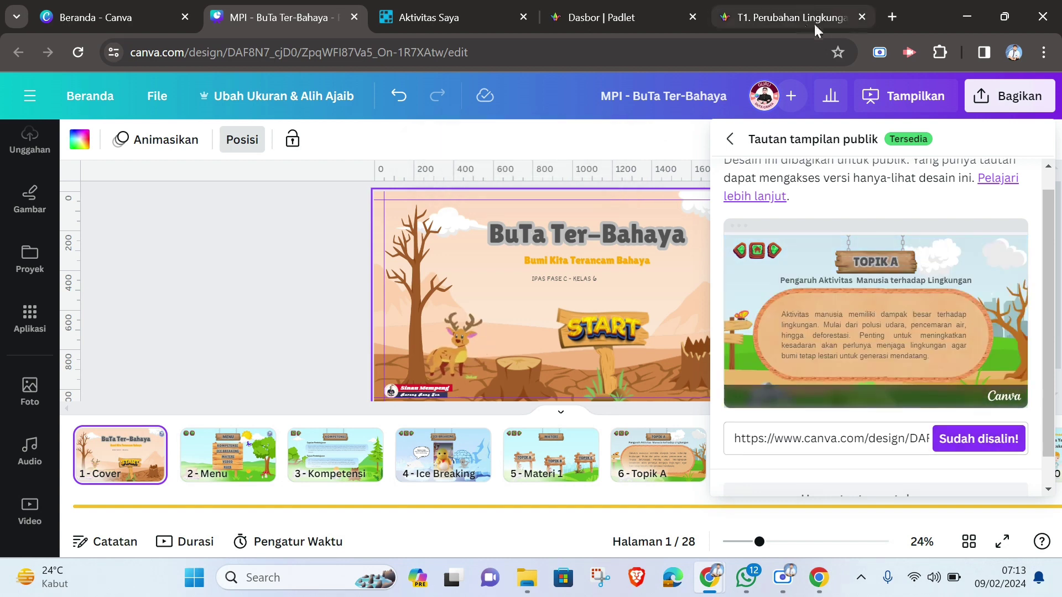
Open the copied public view link in a new browser tab.
click(891, 18)
click(601, 47)
text(https://www.canva.com/design/DAF8N7_cjD0/WtYaSBBSicWFg6n9KDqXuQ/view?utm_content=DAF8N7_cjD0&utm_campaign=designshare&utm_medium=link&utm_source=editor)
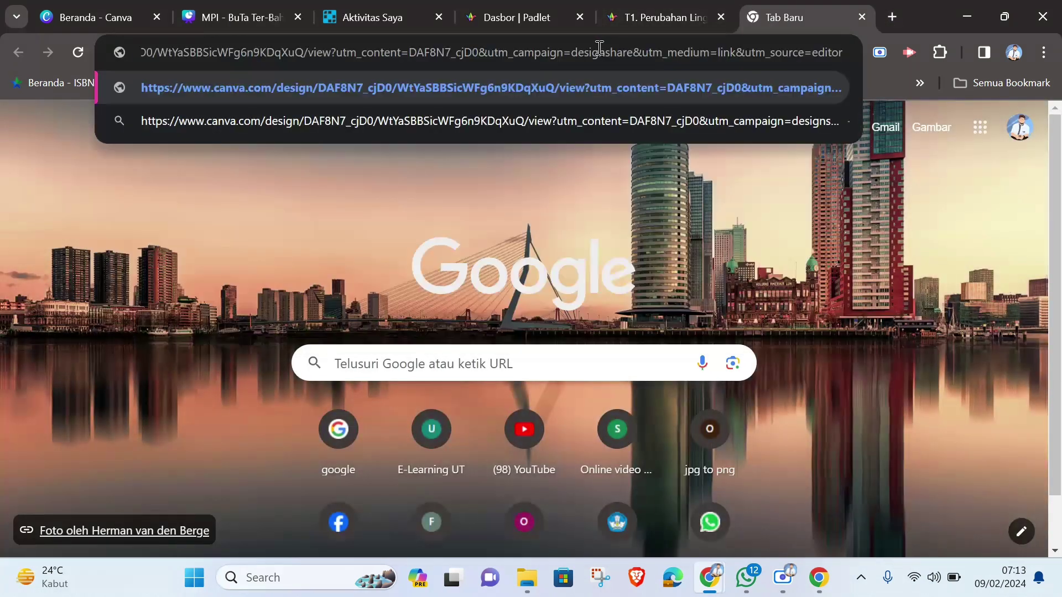
key(Return)
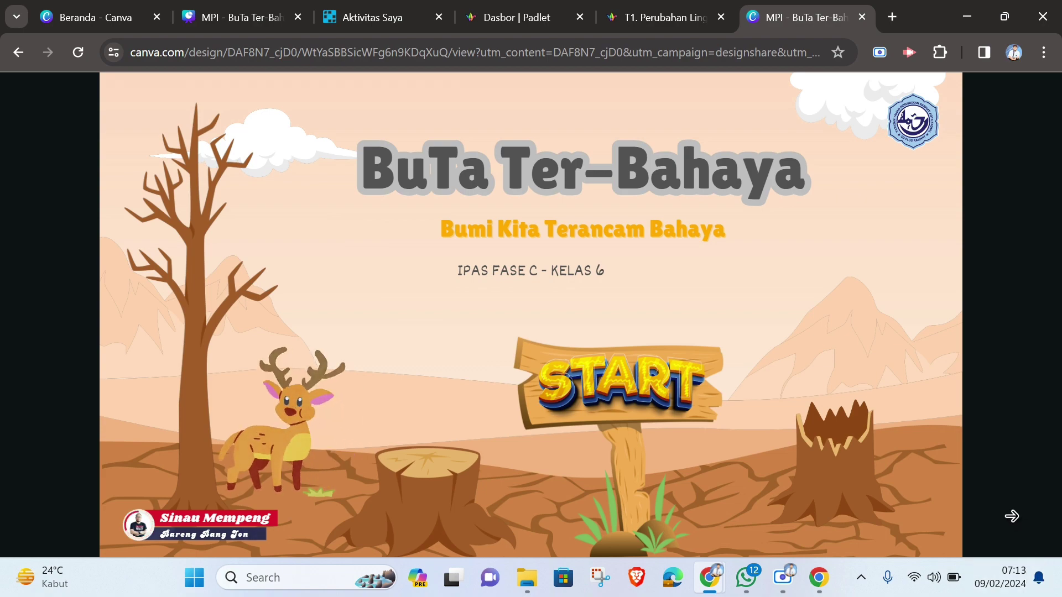
Show the shared presentation in full screen, unmute its sound and lower the volume to roughly the middle of the range.
mouse_move(1003, 516)
click(1026, 532)
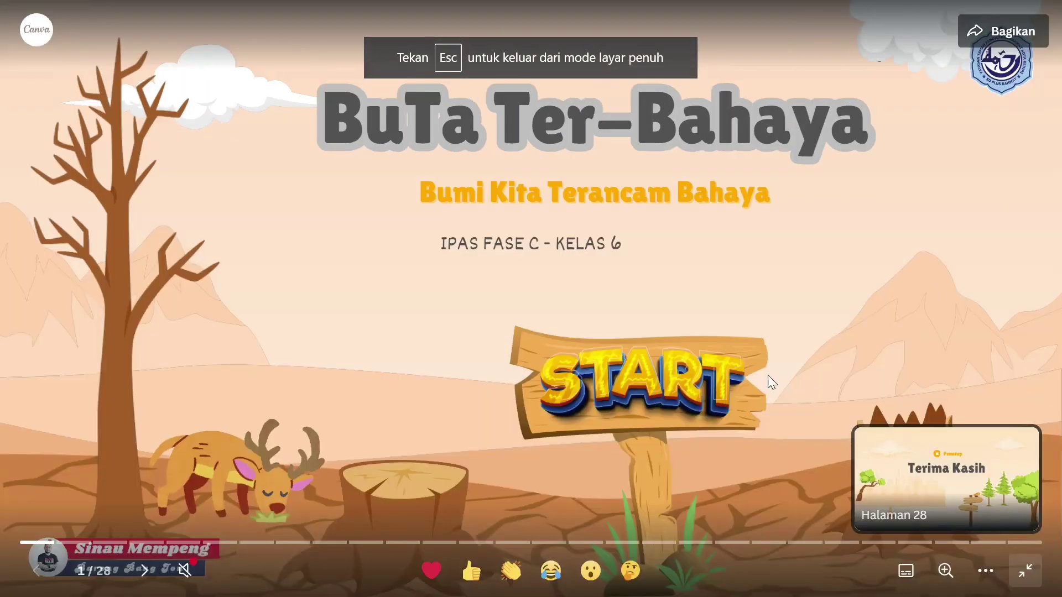
click(184, 572)
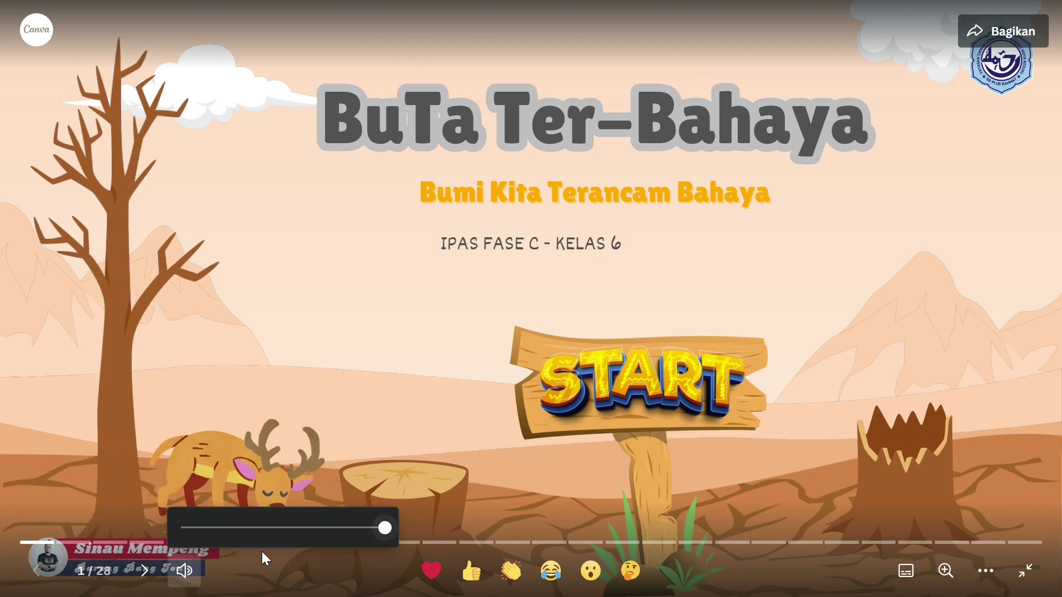
drag(384, 529, 258, 529)
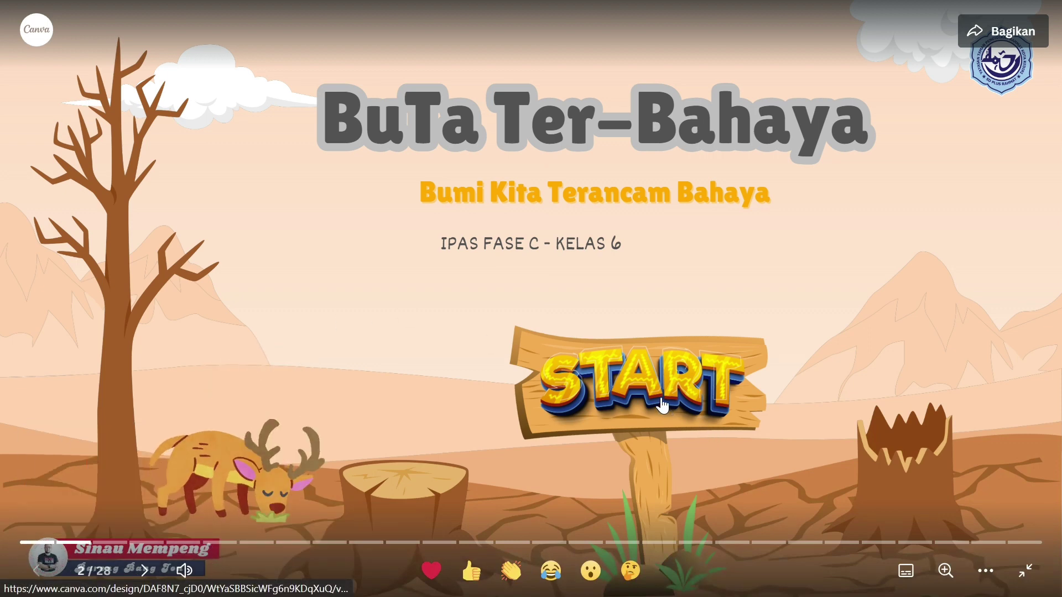
Start the presentation from its cover, test the Kompetensi link, advance to Ice Breaking, and return to the menu.
click(661, 395)
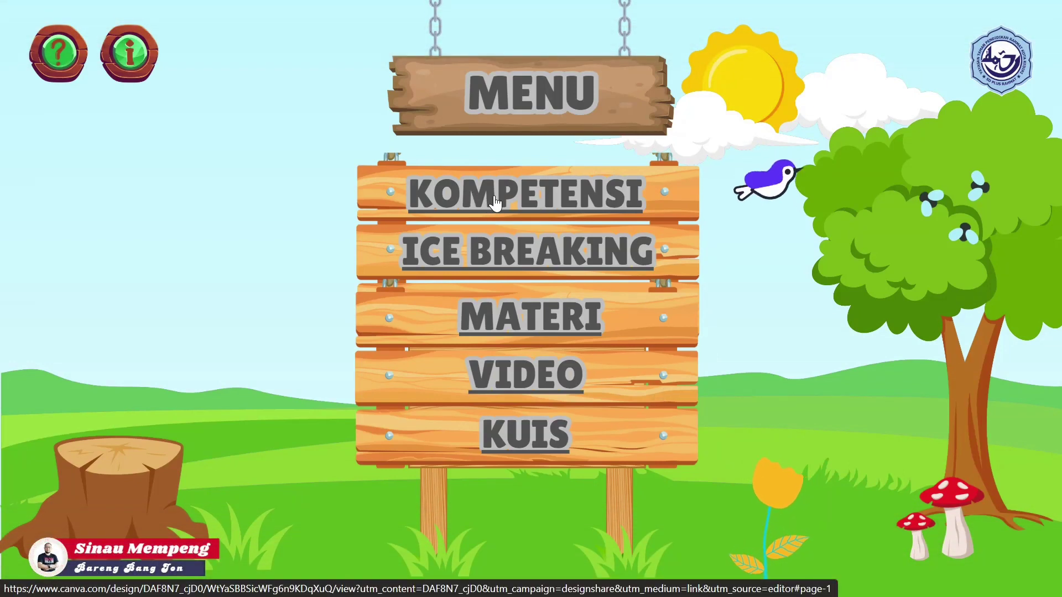
click(528, 203)
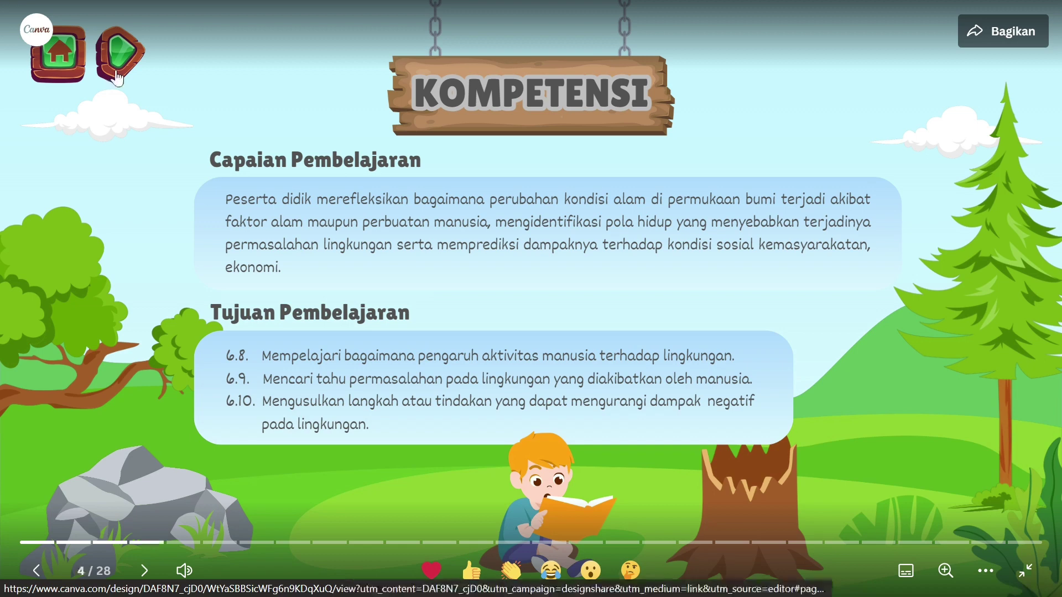
click(117, 77)
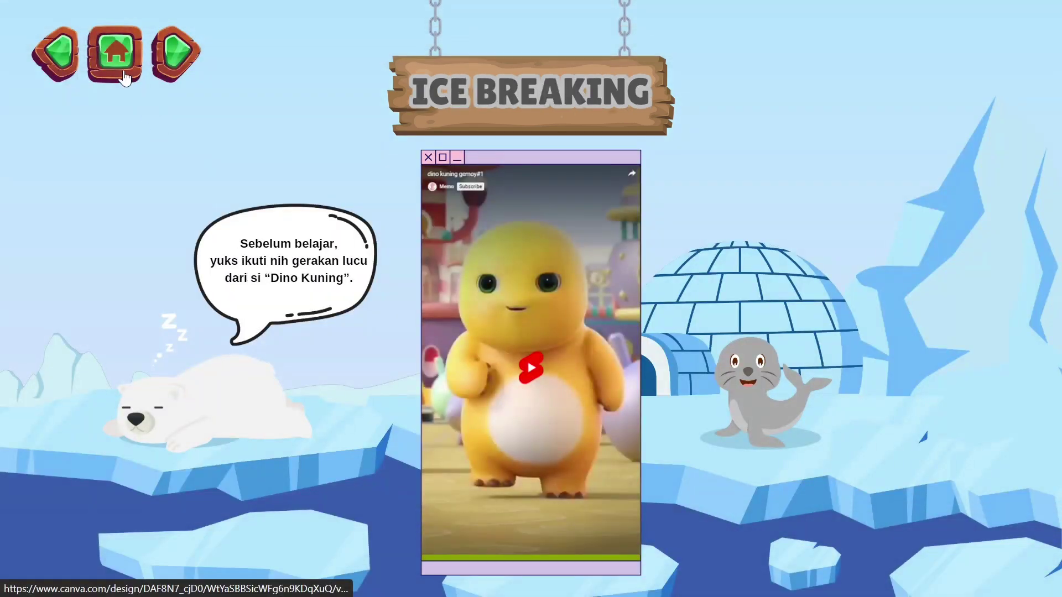
click(128, 83)
Test the Materi link with its Topik A page and the Video link, returning to the menu after each.
click(499, 328)
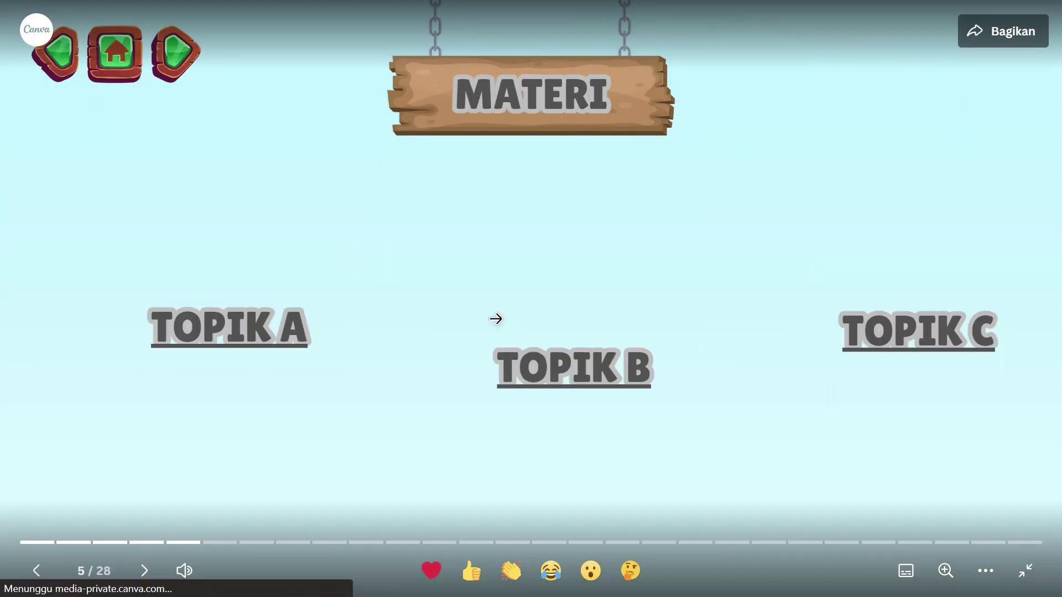
click(287, 334)
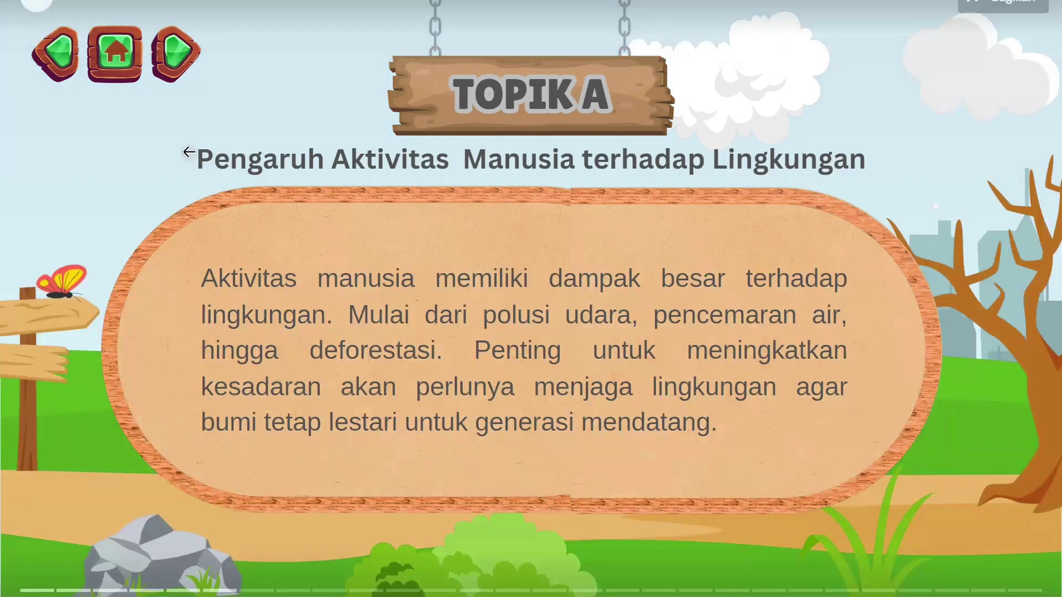
click(459, 286)
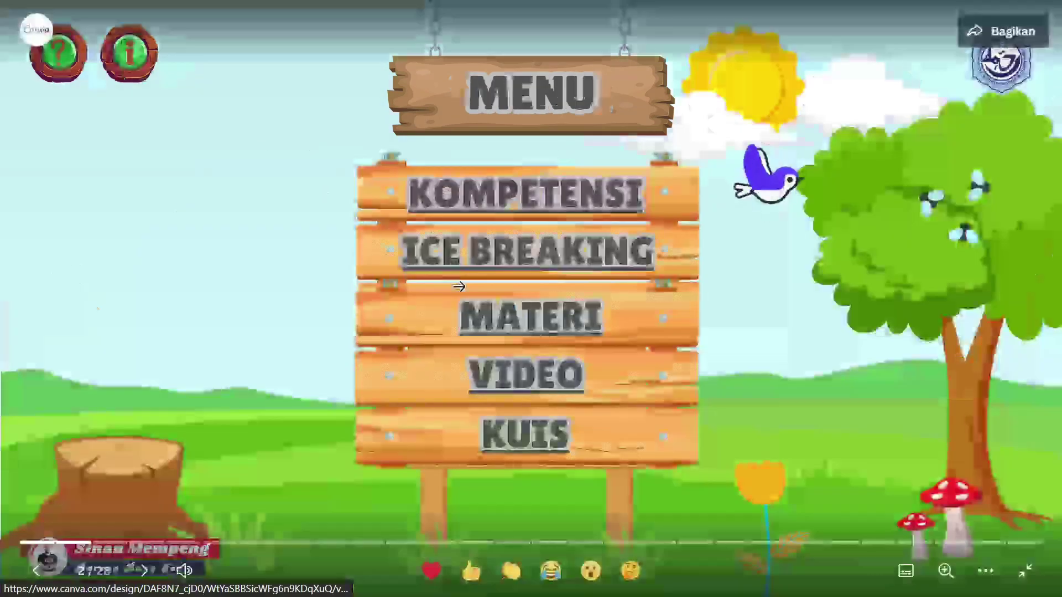
click(526, 374)
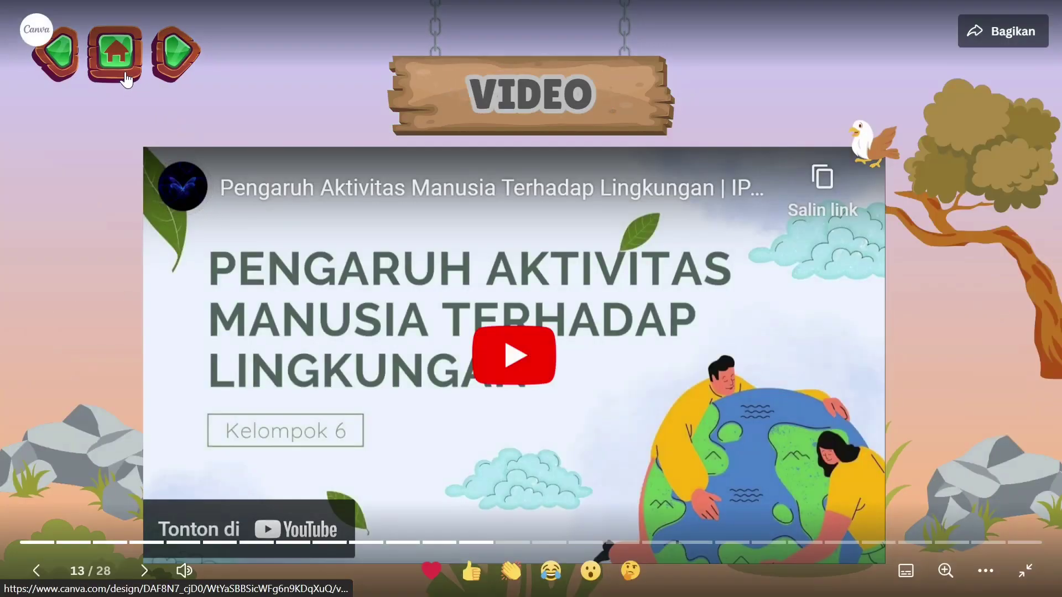
click(127, 79)
Test the Kuis section by answering Soal 1 with the check mark, continuing to Soal 2, and returning to the menu.
click(520, 439)
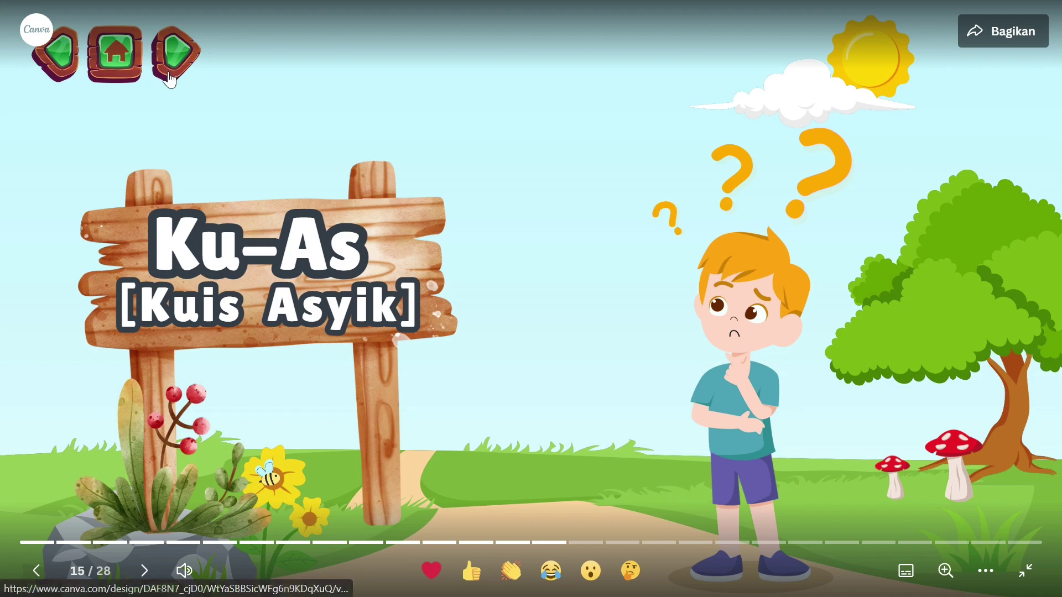
click(168, 75)
click(741, 409)
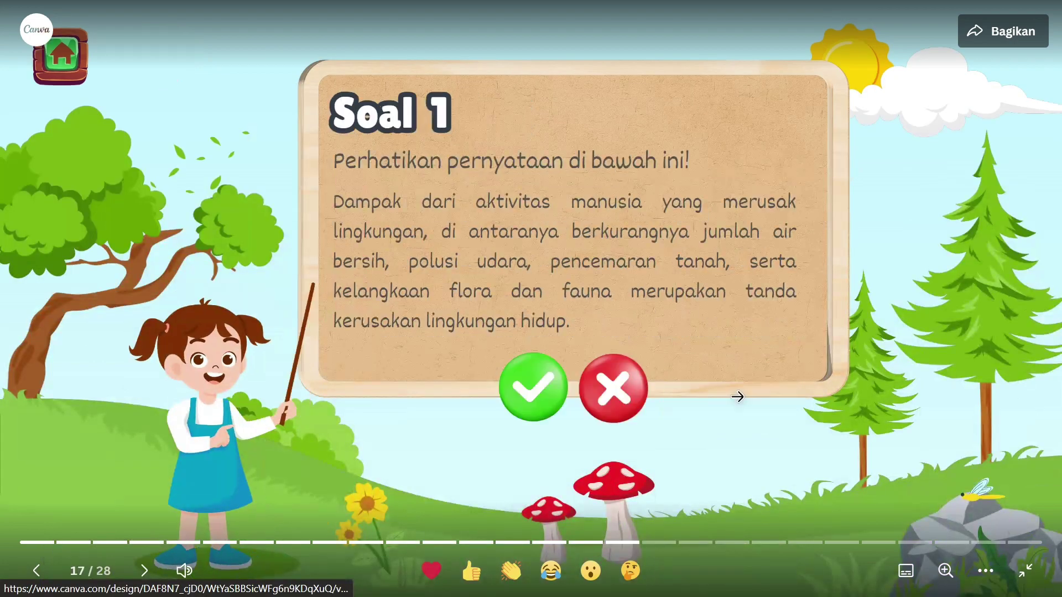
click(534, 385)
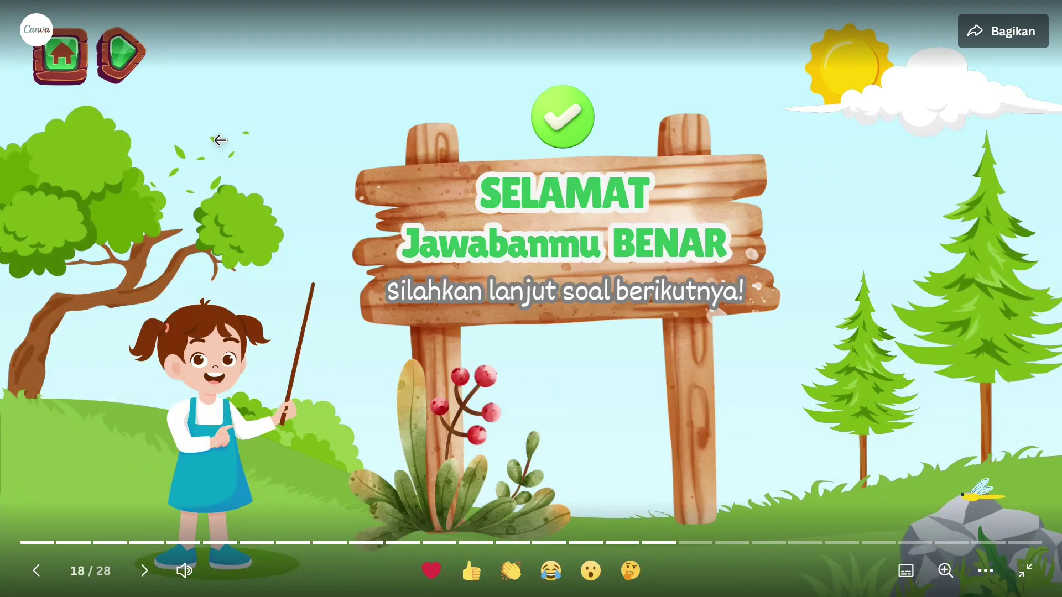
click(125, 69)
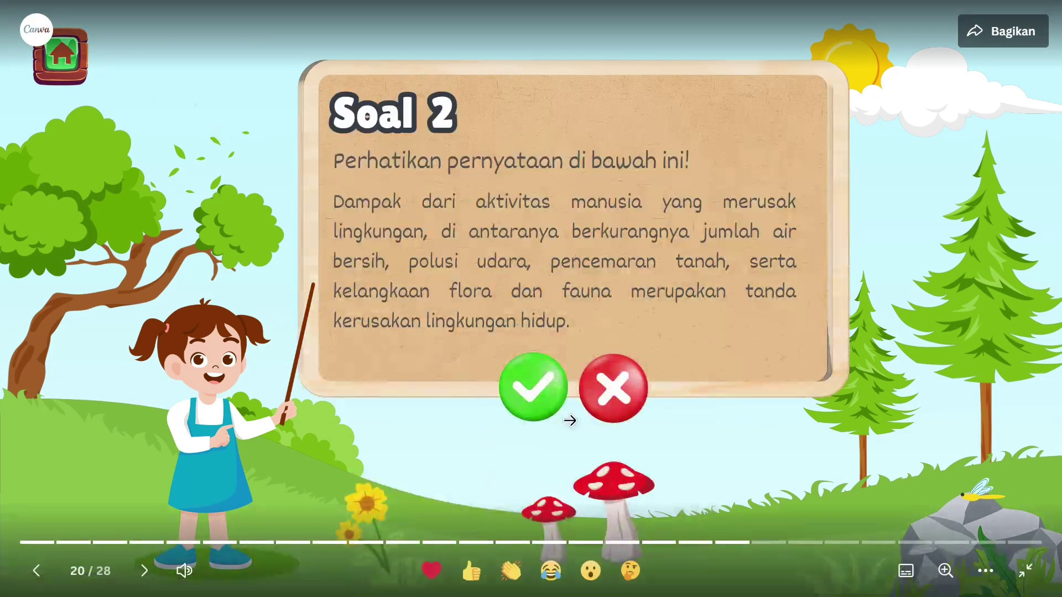
click(75, 79)
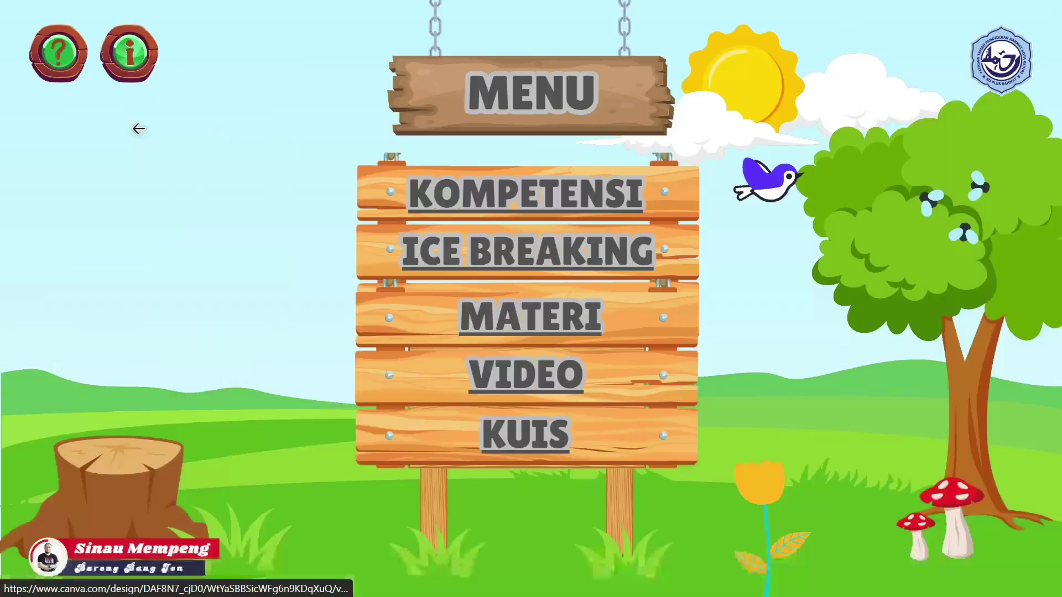
Exit full screen, close the shared presentation's browser tab and return to the design in the editor.
key(Escape)
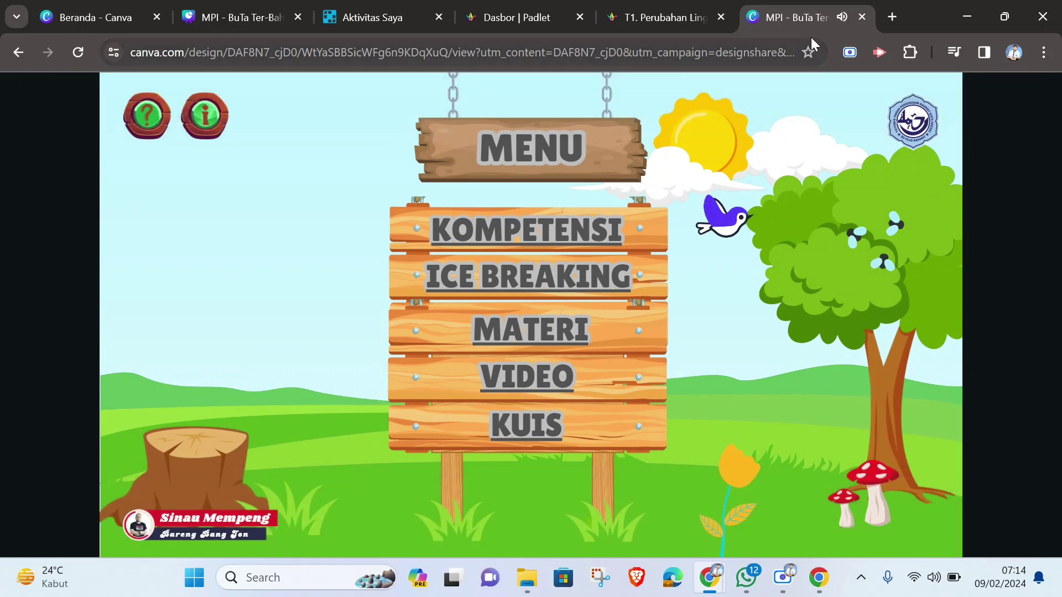
click(862, 17)
click(234, 257)
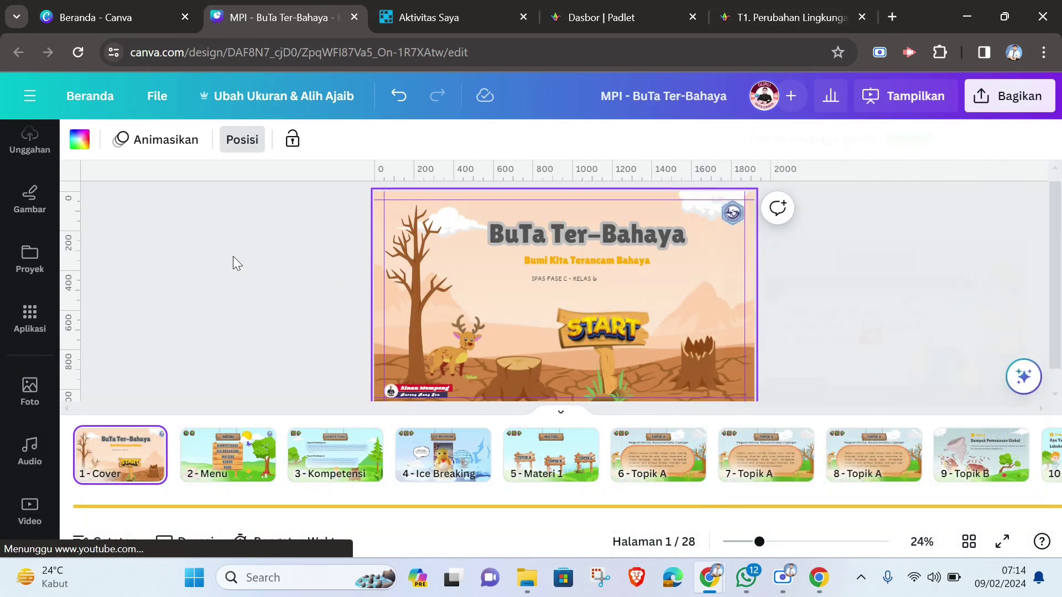